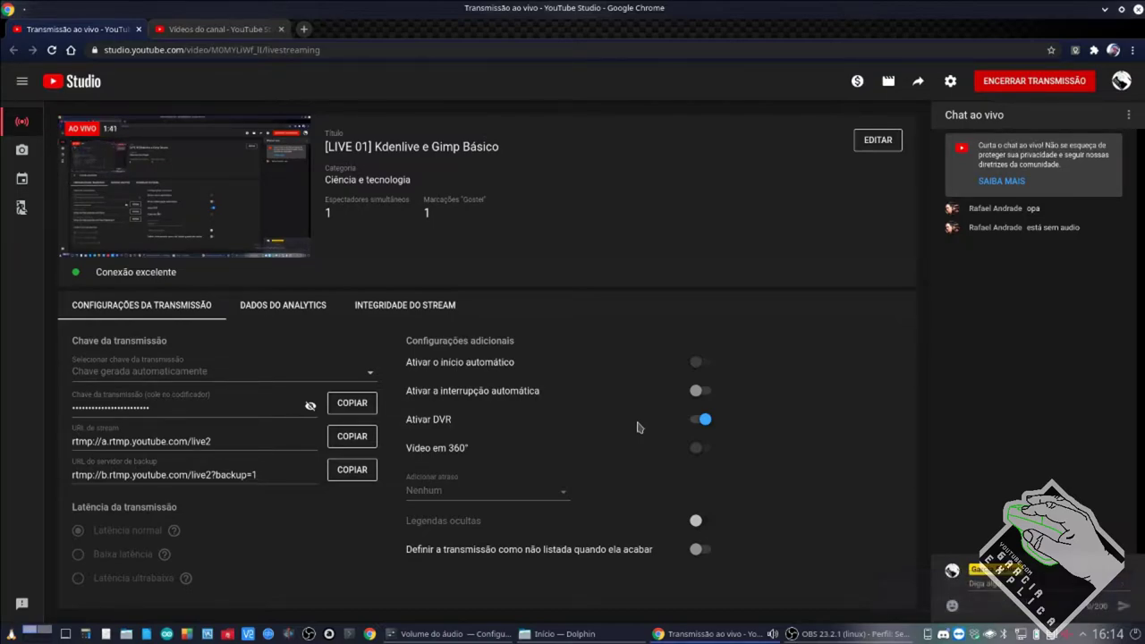
Bring the OBS 23.2.1 window up over YouTube Studio's live page.
left_click(846, 634)
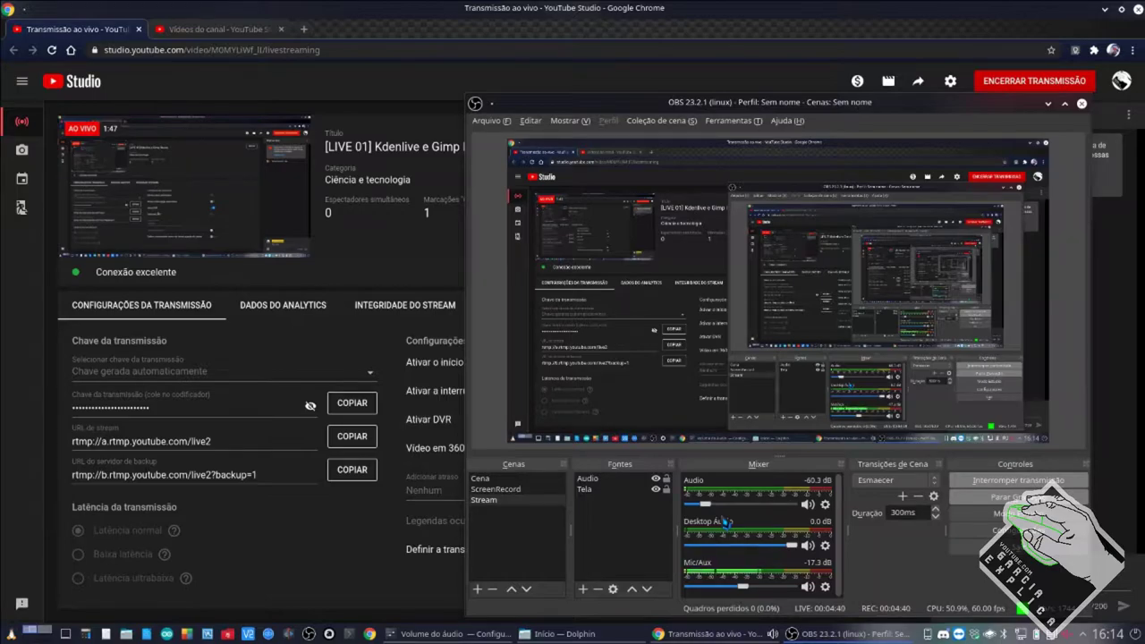
Return to the YouTube Studio live page and focus its live chat box.
left_click(704, 14)
left_click(1027, 586)
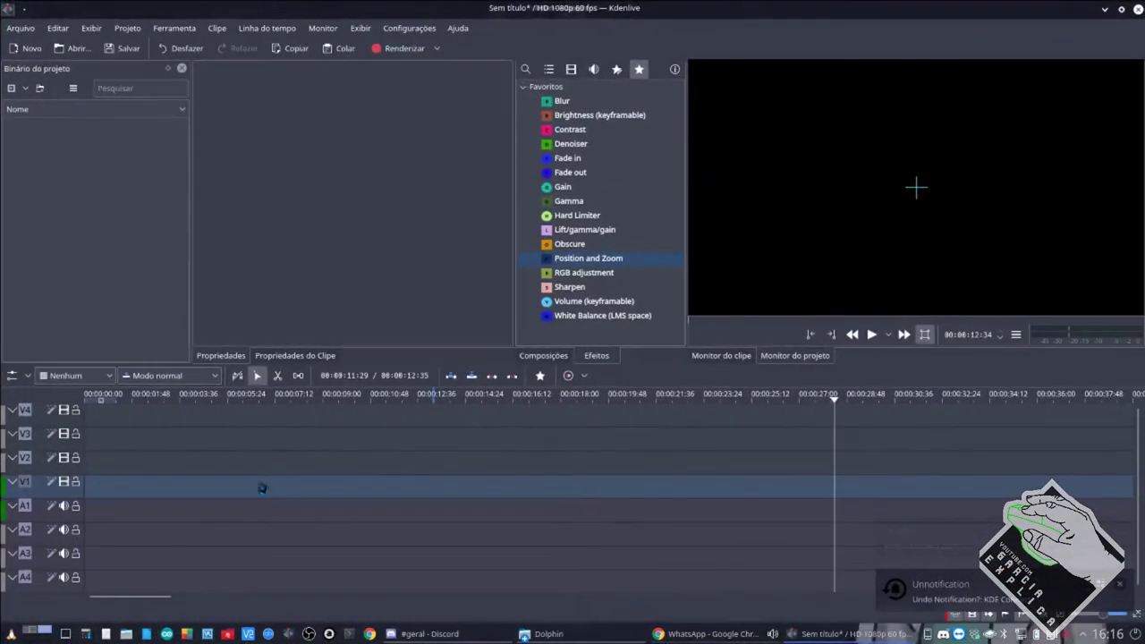
Switch from Kdenlive to the '#geral - Discord' window.
left_click(429, 633)
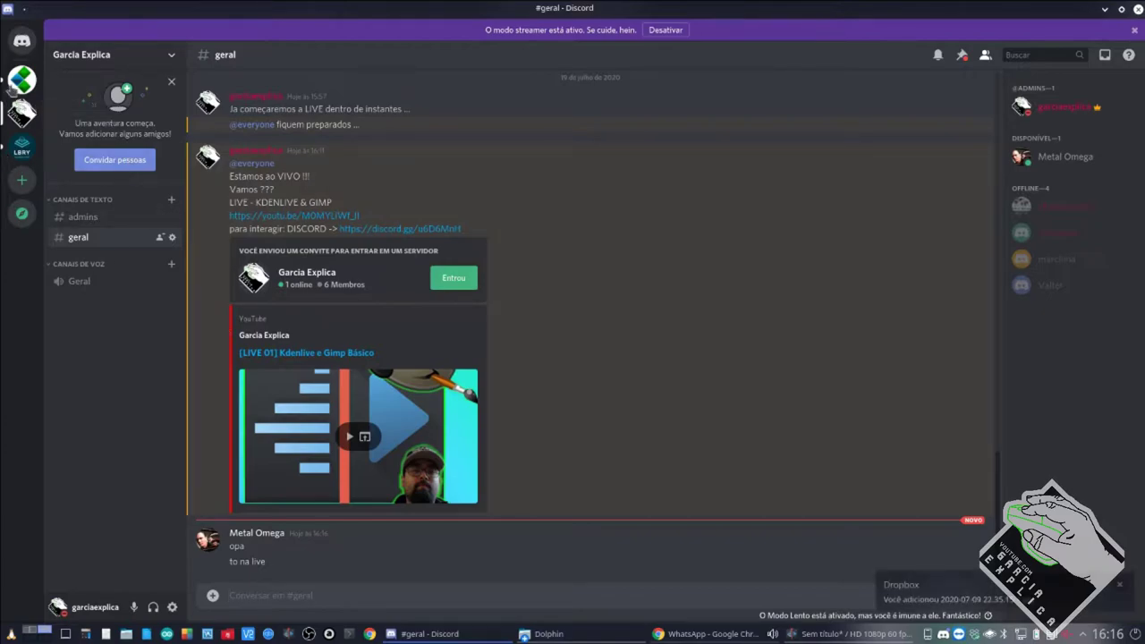
Glance at Discord's home view, return to #geral, and close the duplicate 'Início <2>' Dolphin window.
left_click(22, 52)
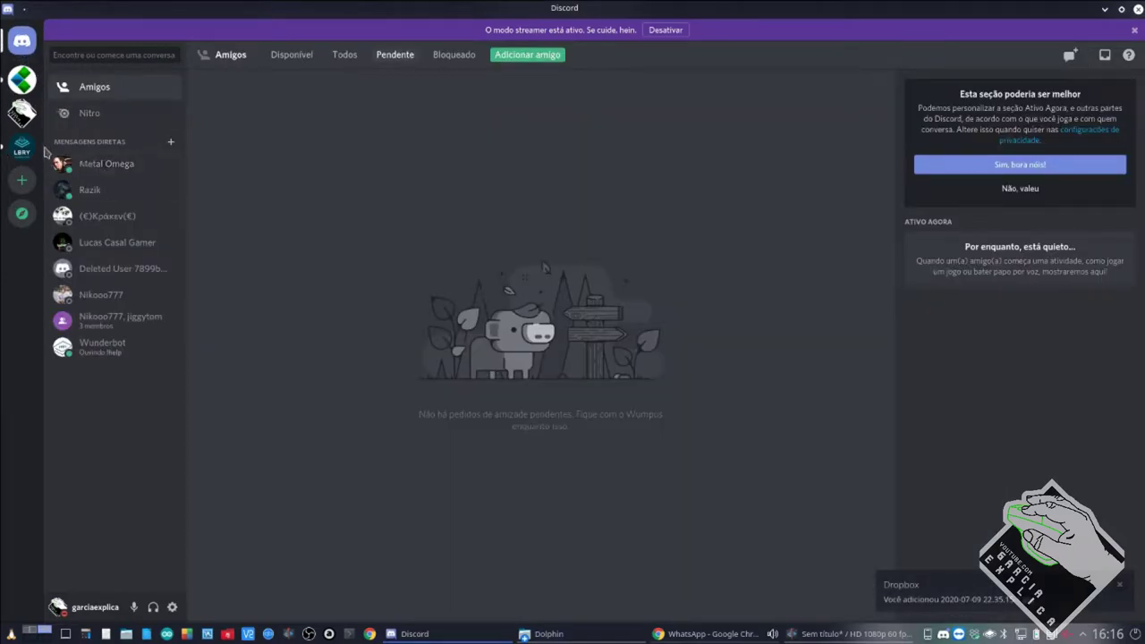
left_click(22, 112)
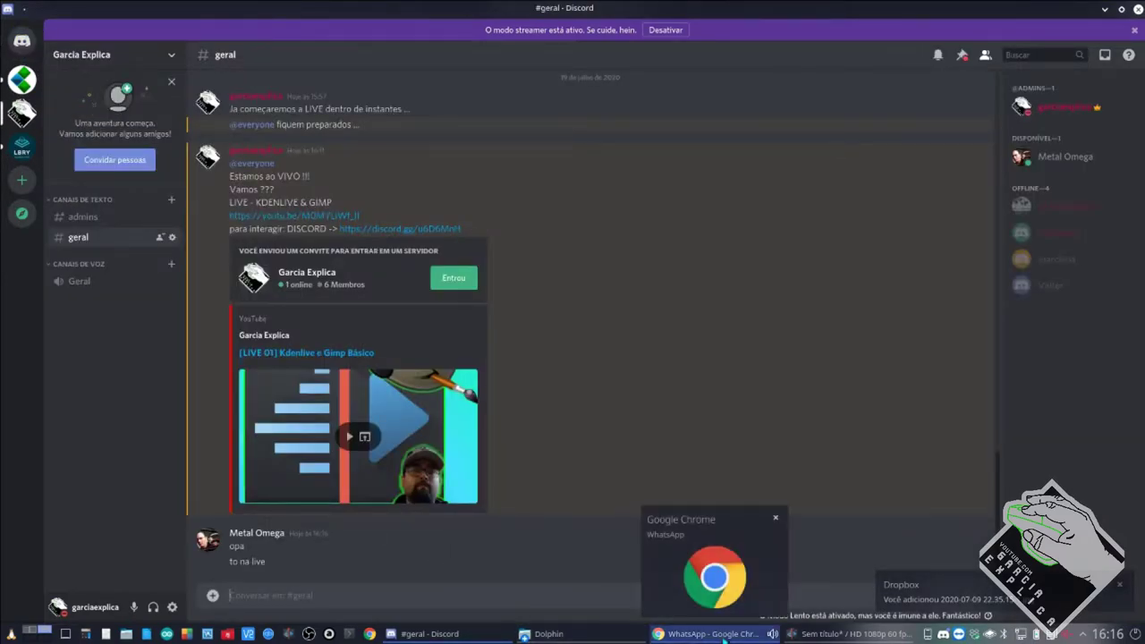
mouse_move(562, 636)
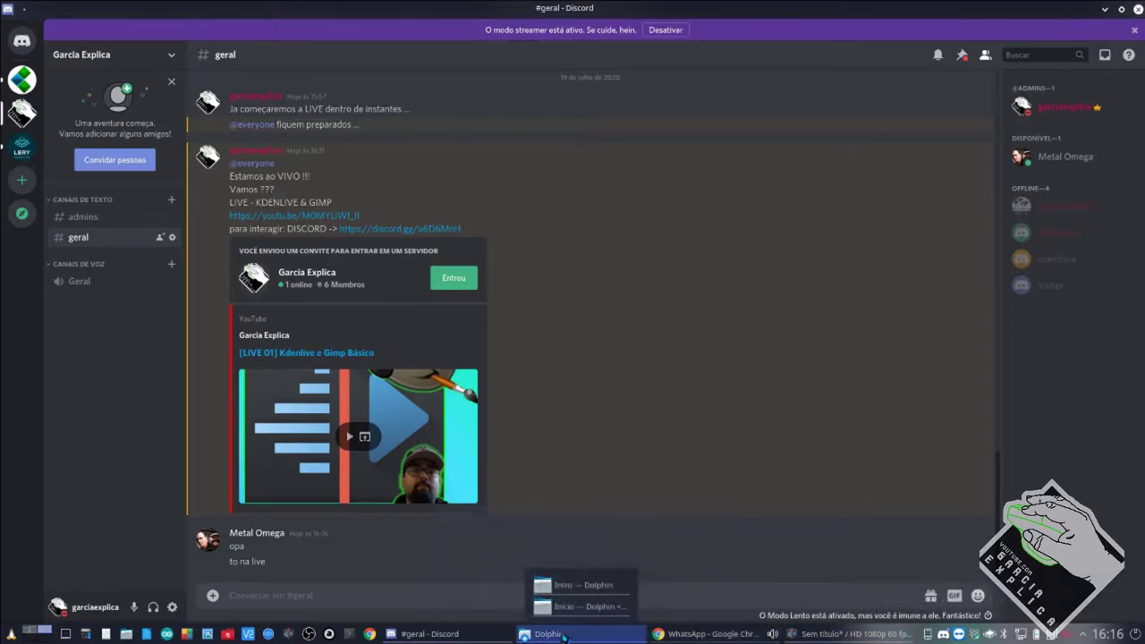
left_click(577, 615)
key("alt+F4")
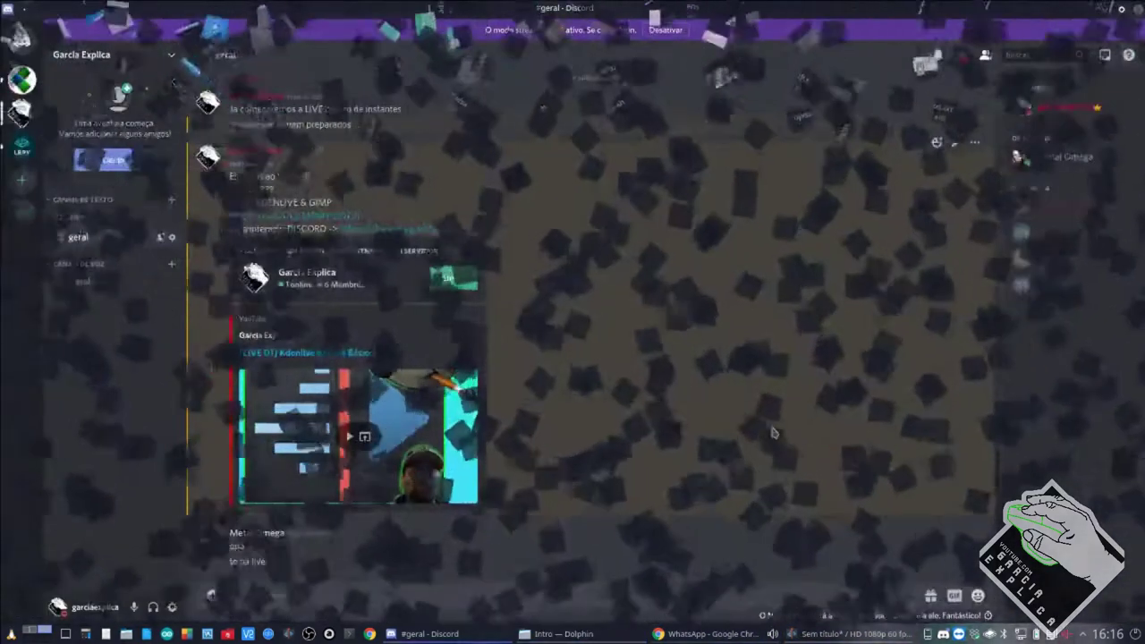
Bring Discord back, then move to the desktop with the YouTube Studio live page.
key("ctrl+super+Down")
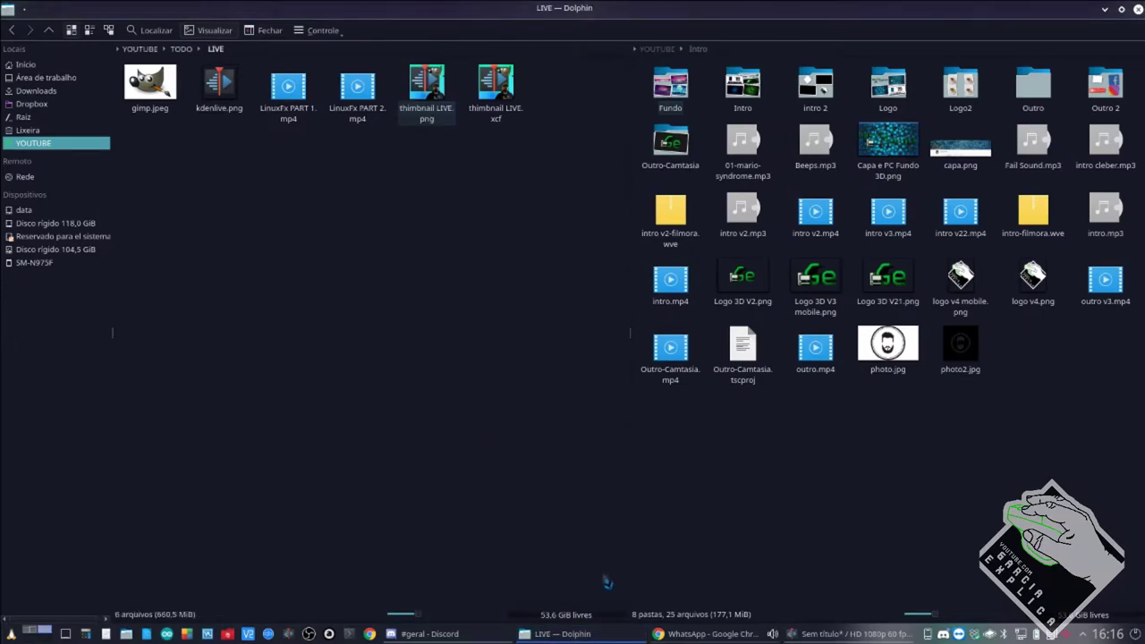
left_click(447, 637)
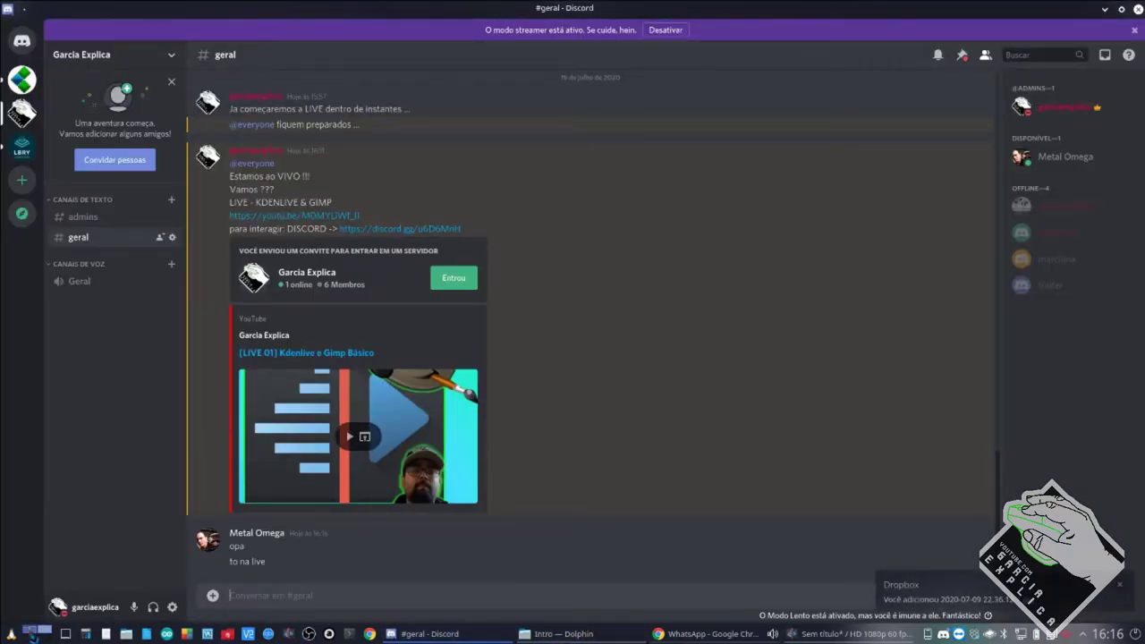
left_click(31, 632)
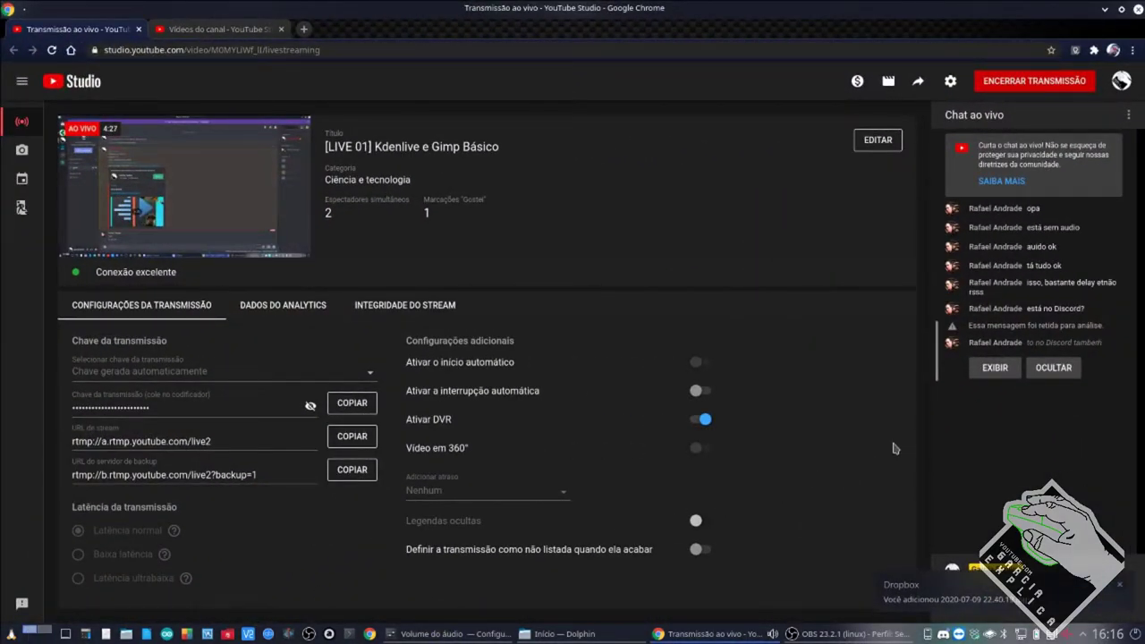
Reveal the held chat message with EXIBIR, ending on the Discord desktop.
left_click(993, 369)
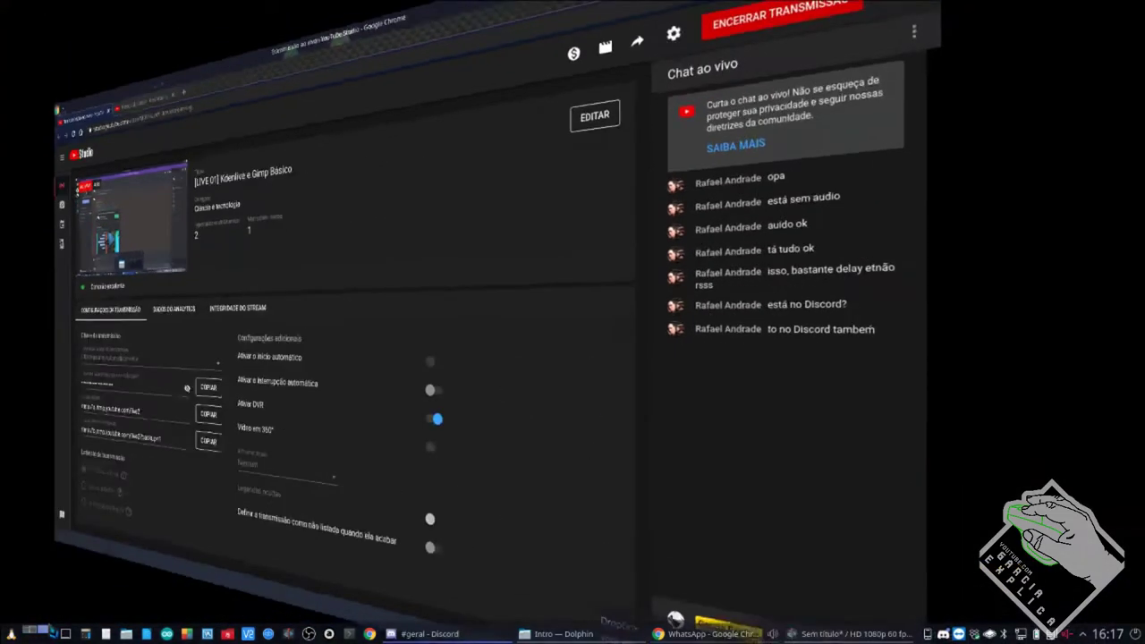
left_click(45, 631)
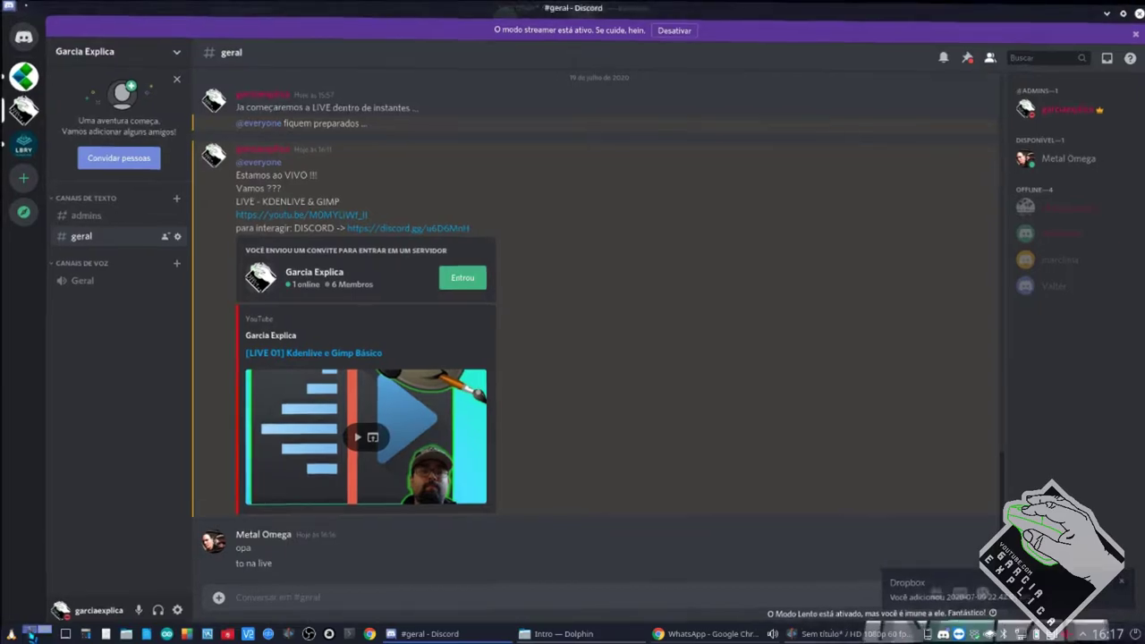
left_click(32, 631)
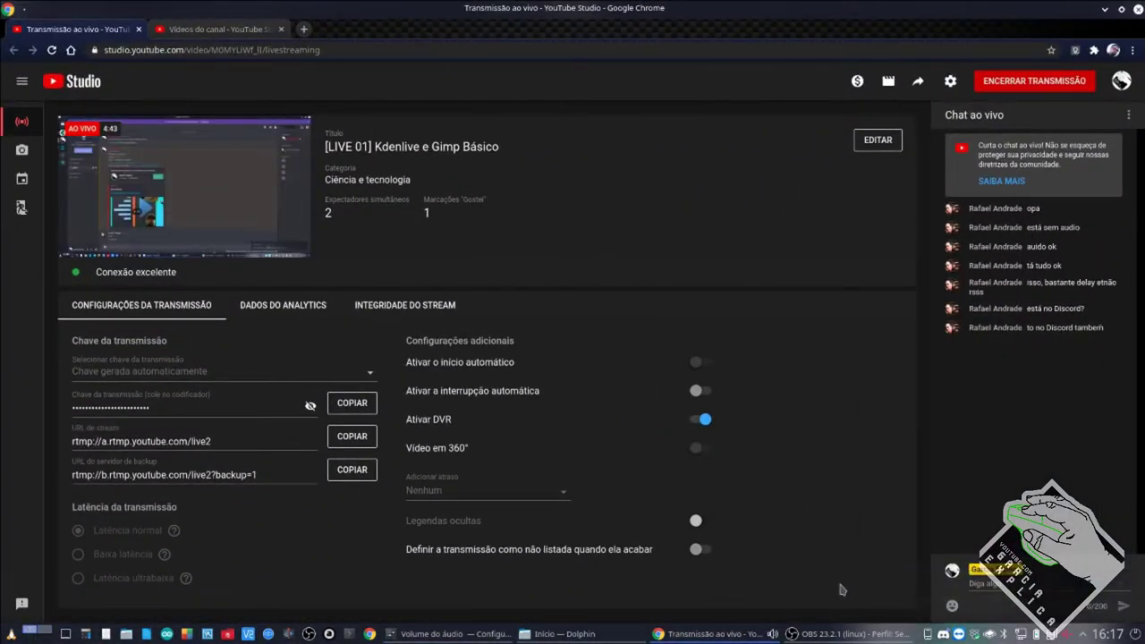
left_click(48, 634)
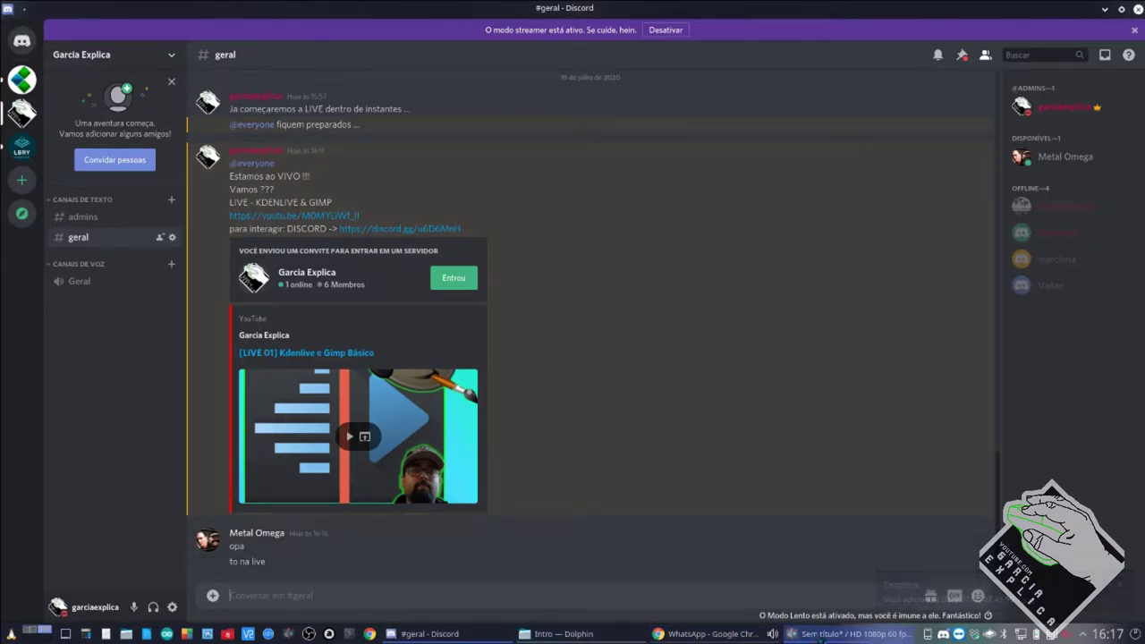
Briefly raise the Kdenlive editor, then return to Discord.
mouse_move(821, 637)
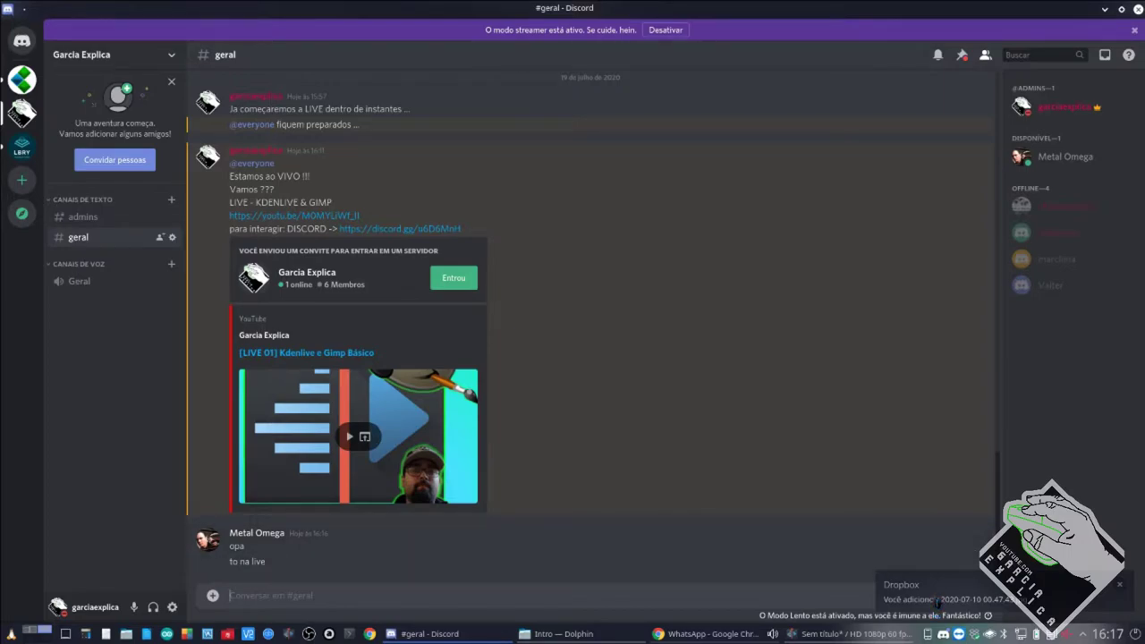
left_click(828, 638)
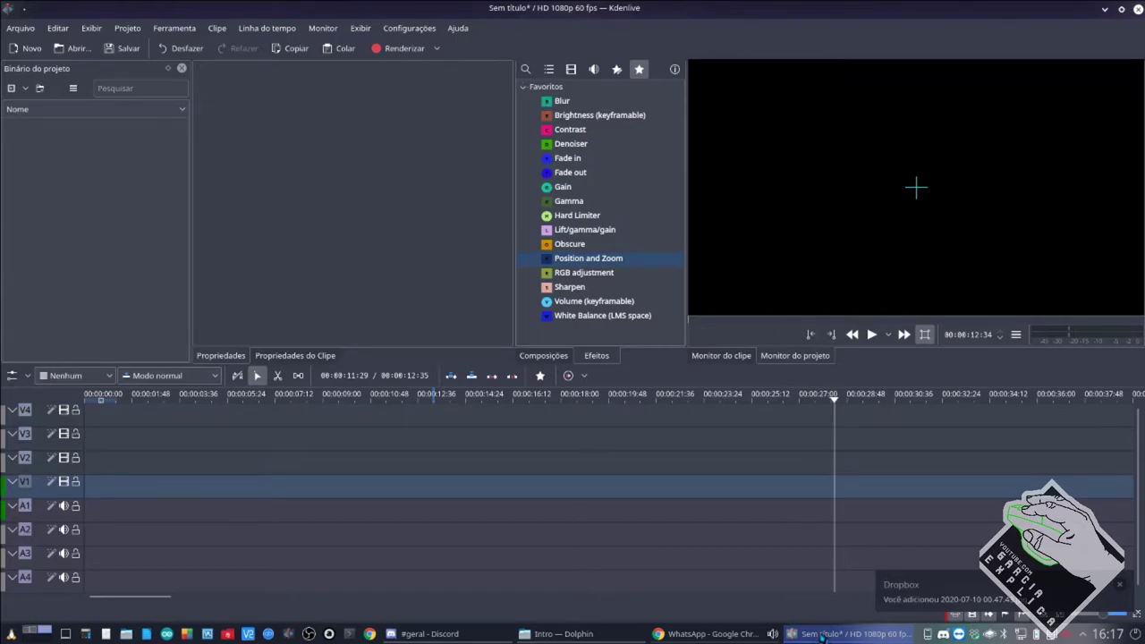
left_click(822, 637)
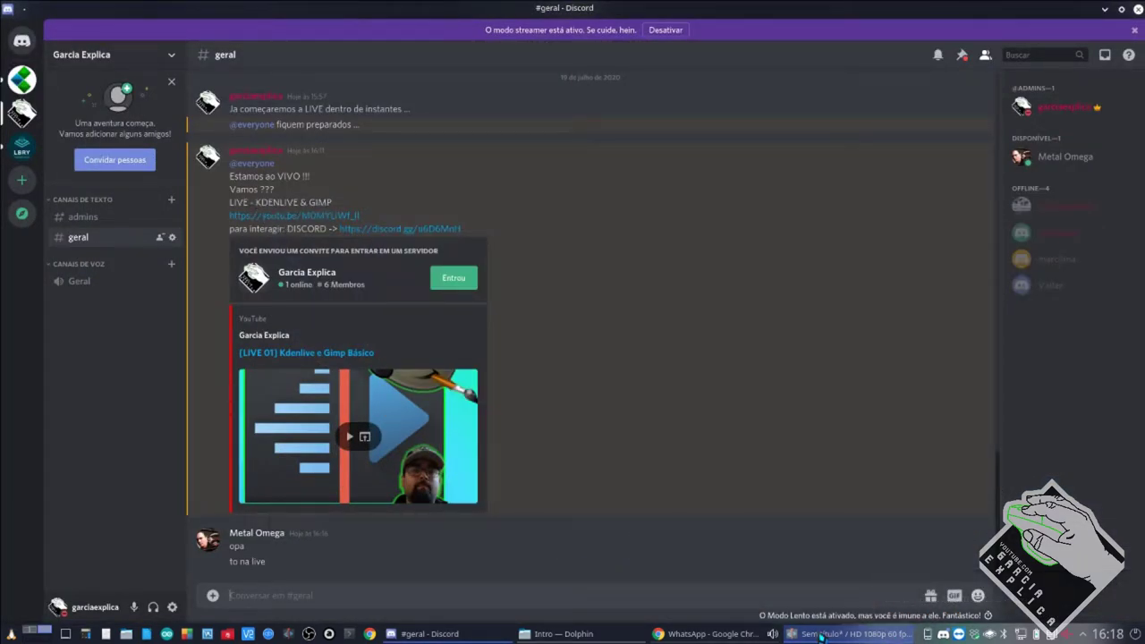
Close the WhatsApp – Google Chrome window with Fechar from its taskbar menu.
mouse_move(778, 622)
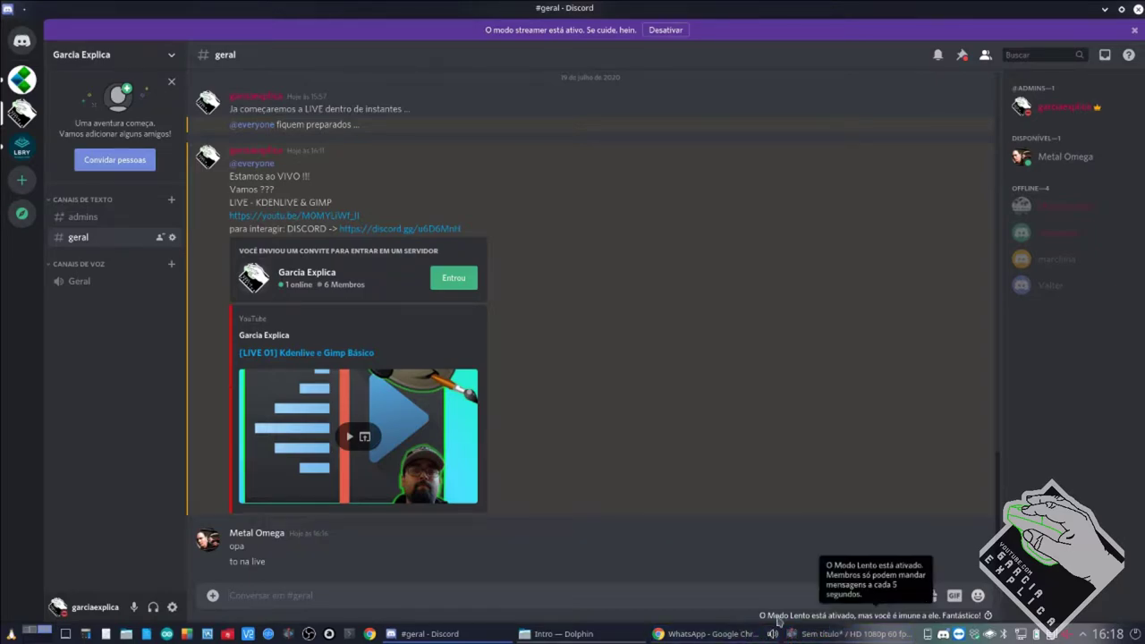
left_click(697, 636)
left_click(706, 635)
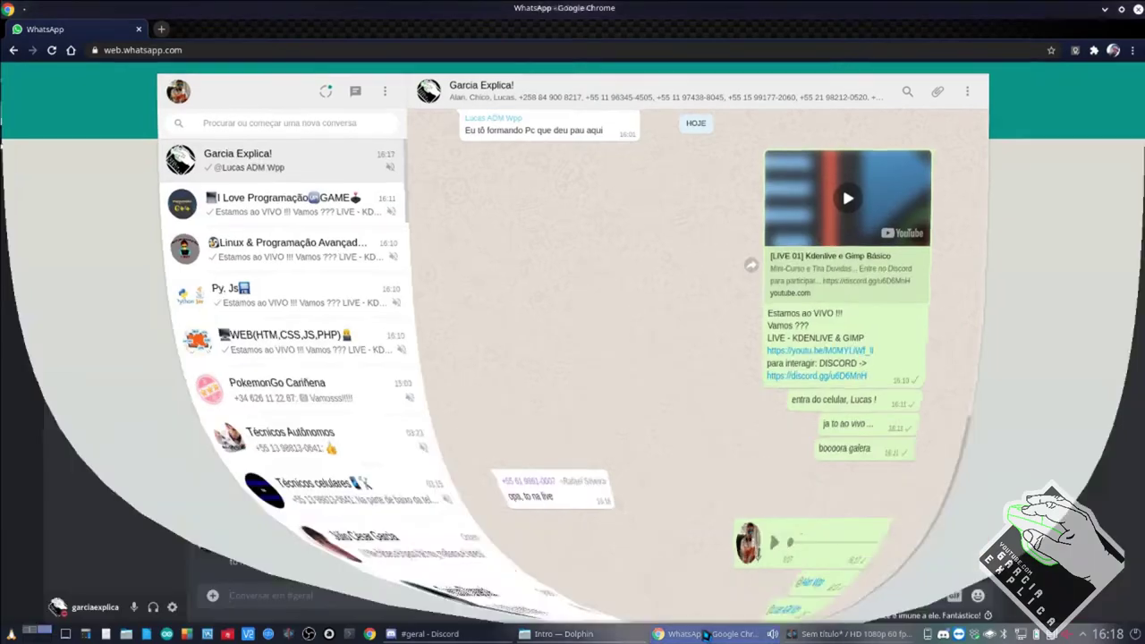
right_click(720, 635)
left_click(725, 620)
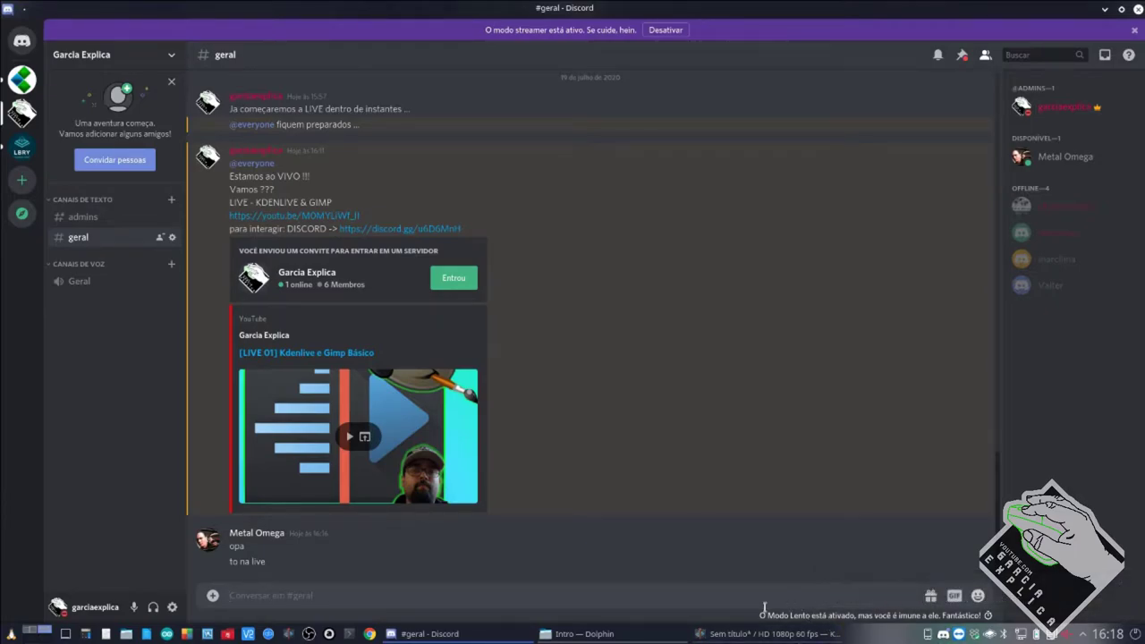
mouse_move(625, 631)
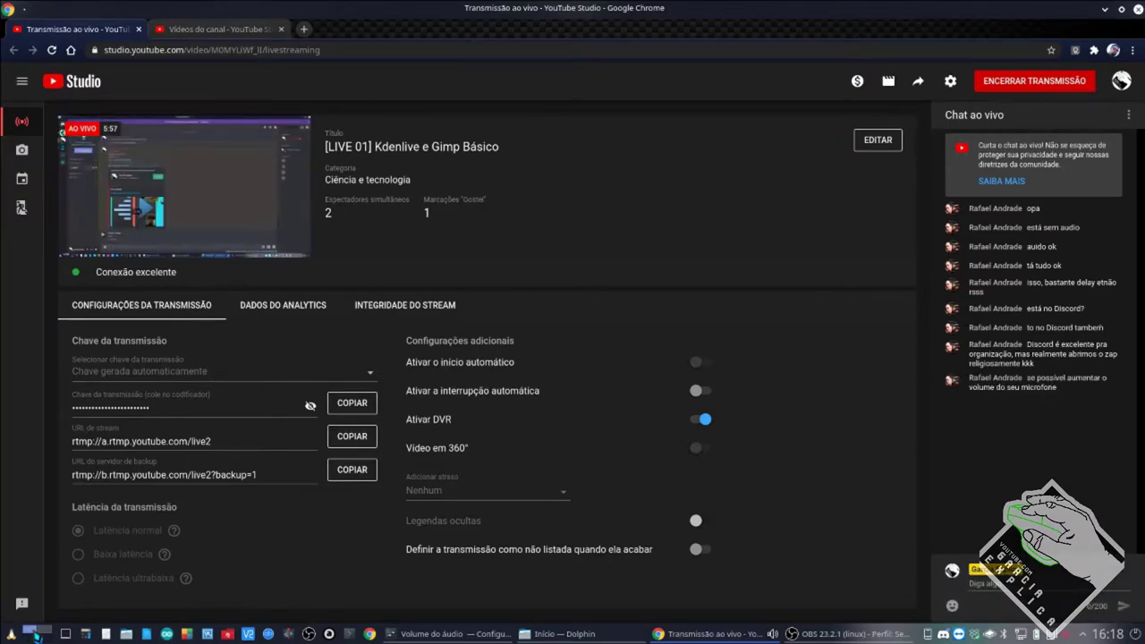
In OBS, set Mic/Aux to -8.2 dB and raise Audio from -60.3 to about -42 dB.
left_click(906, 634)
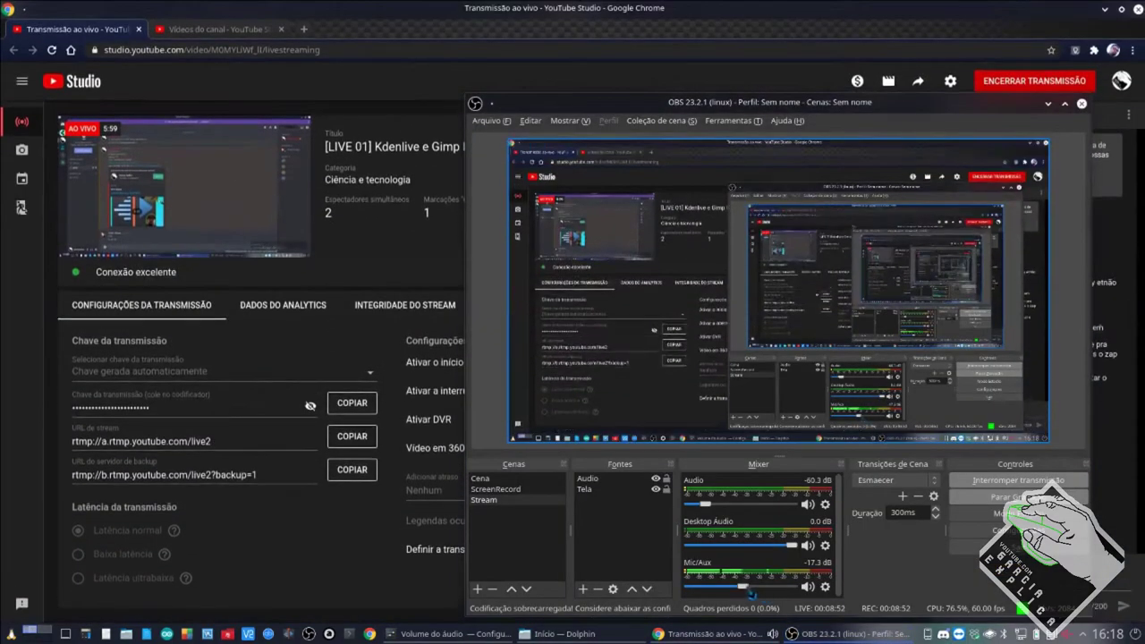
left_click_drag(757, 593, 764, 593)
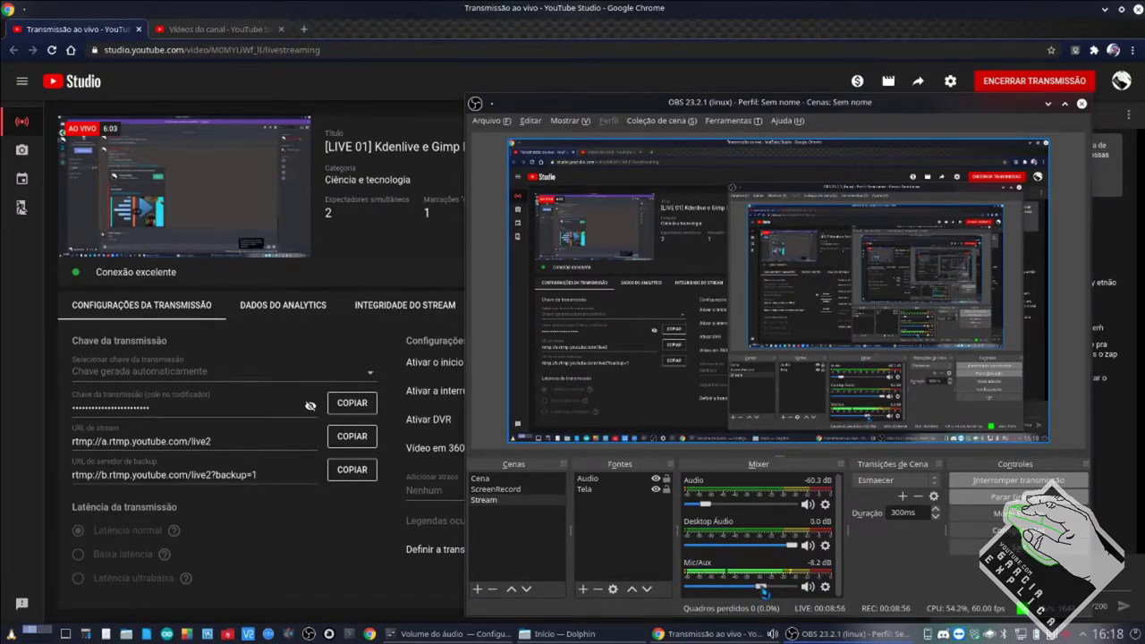
left_click_drag(706, 504, 719, 509)
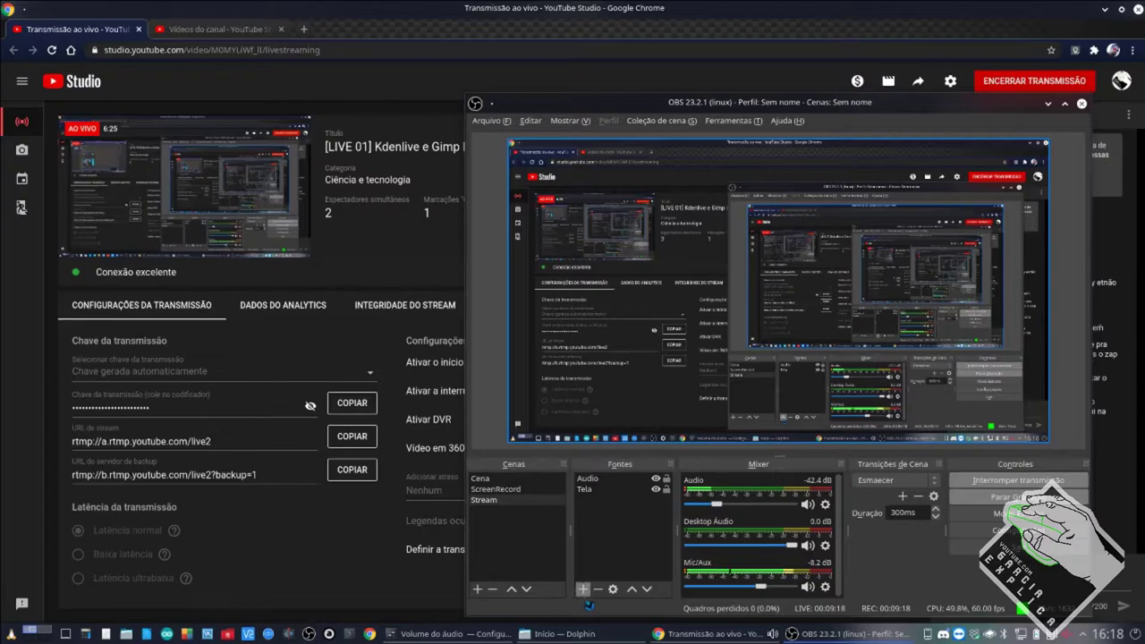
Move to the Discord desktop and focus the #geral message box.
left_click(40, 632)
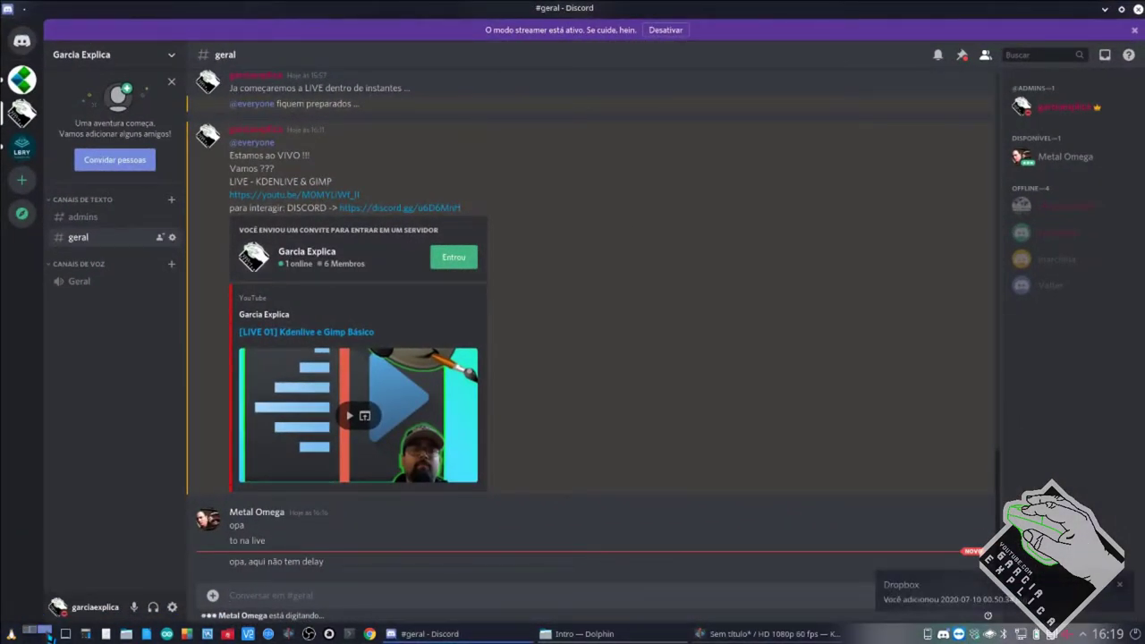
left_click(300, 595)
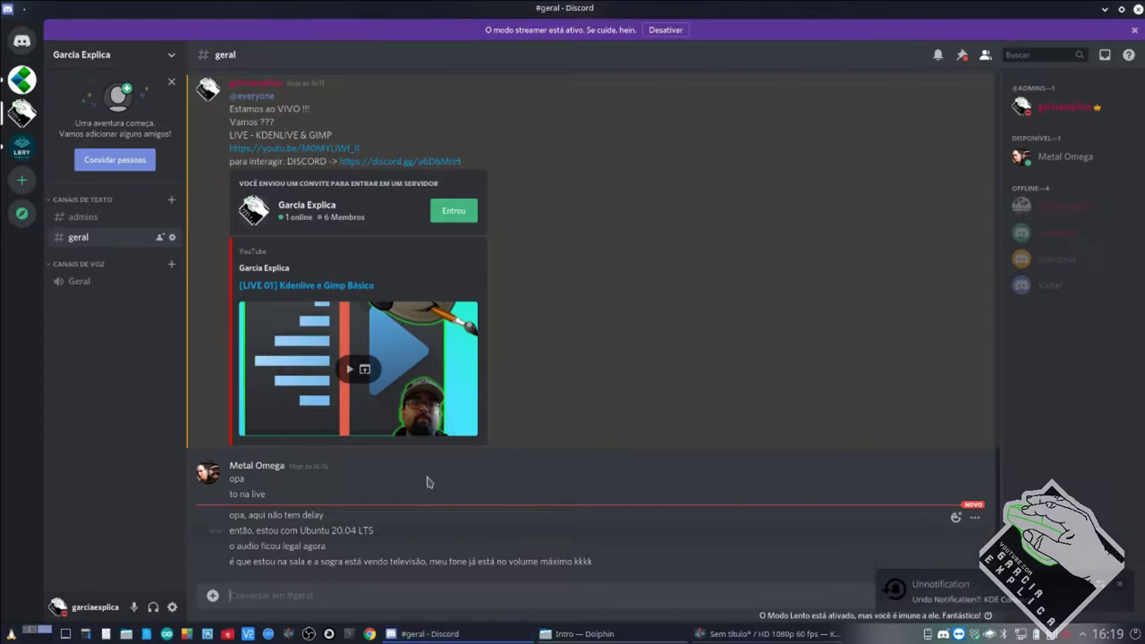
left_click(808, 599)
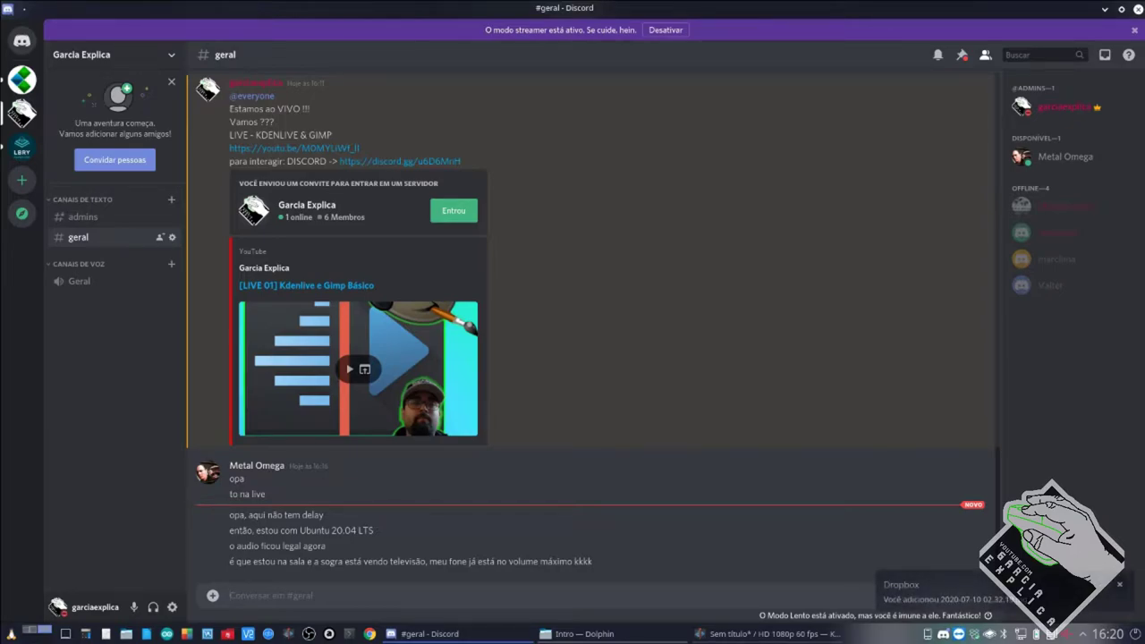
Dismiss the YouTube phone notification in KDE Connect.
left_click(927, 635)
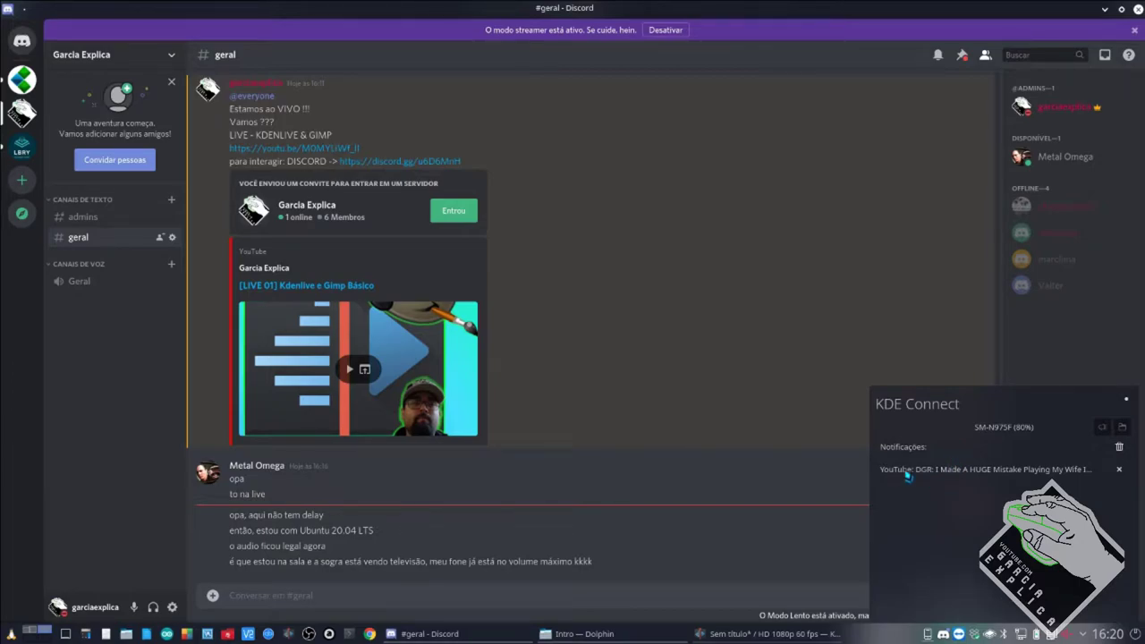
left_click(1118, 469)
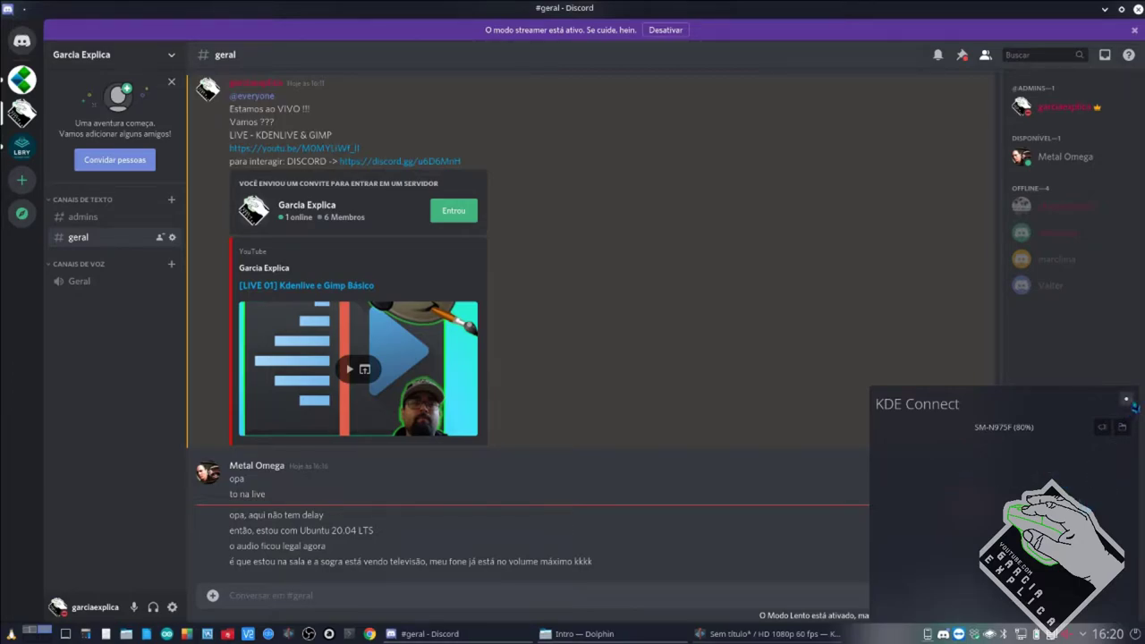
left_click(797, 18)
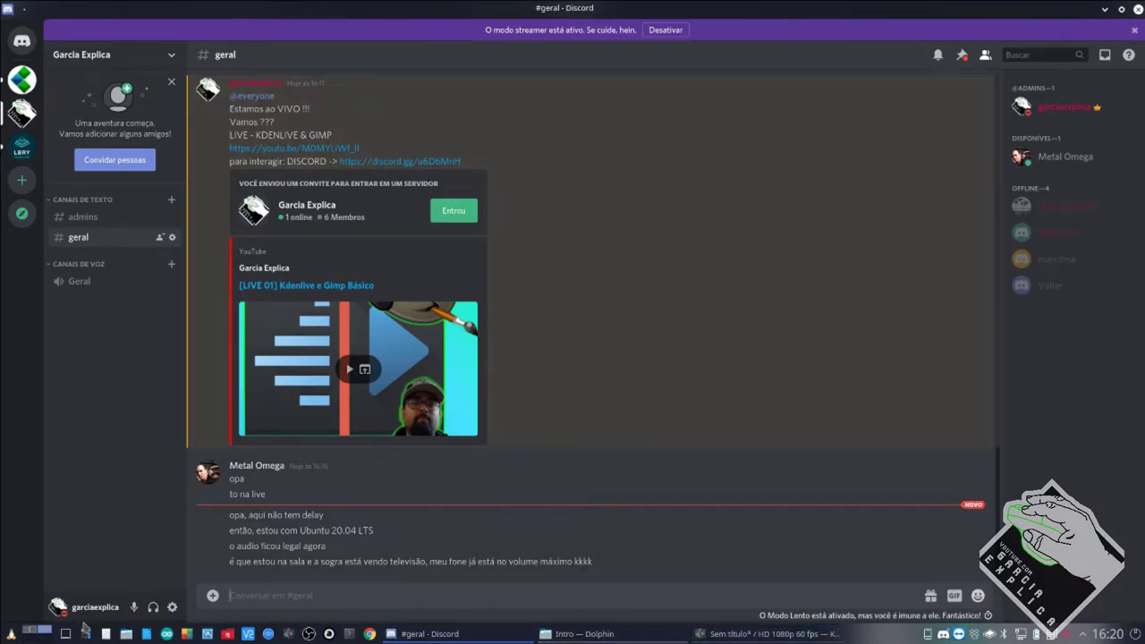
Check the OBS desktop, return to Discord, and bring Kdenlive to the front.
left_click(30, 631)
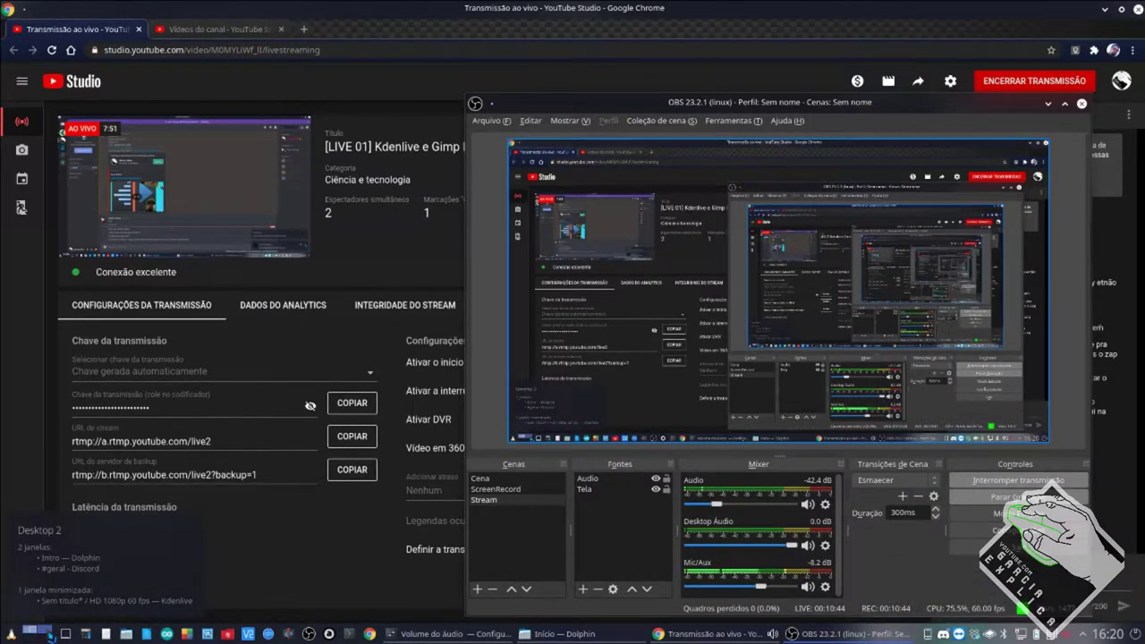
left_click(40, 632)
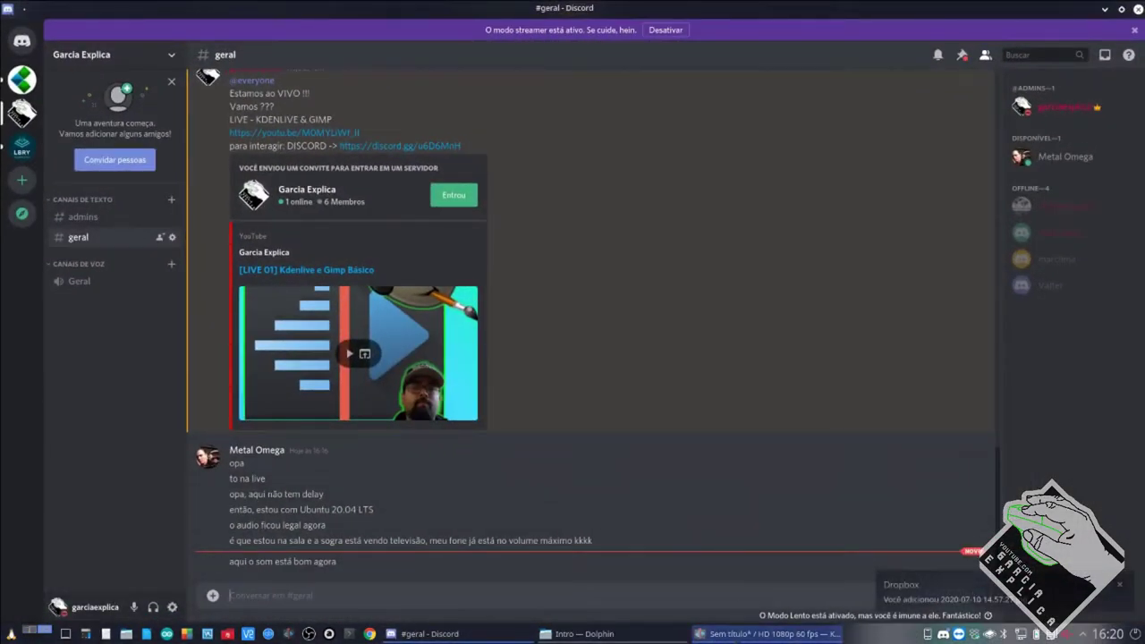
left_click(750, 633)
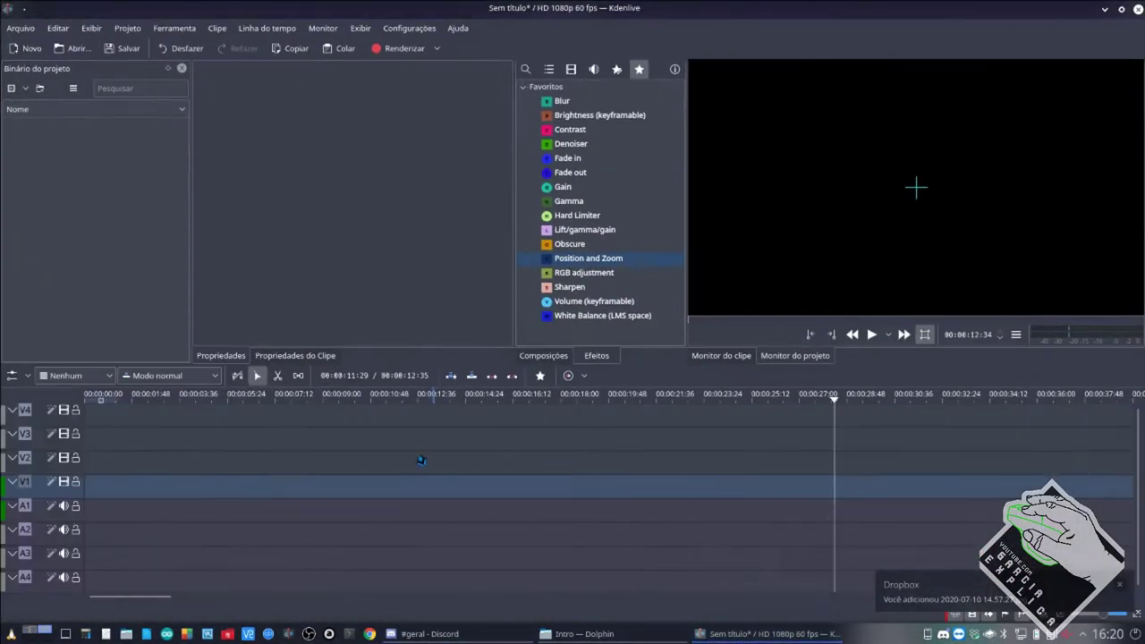
Raise the 'Intro — Dolphin' window showing the LIVE and Intro folders.
left_click(546, 634)
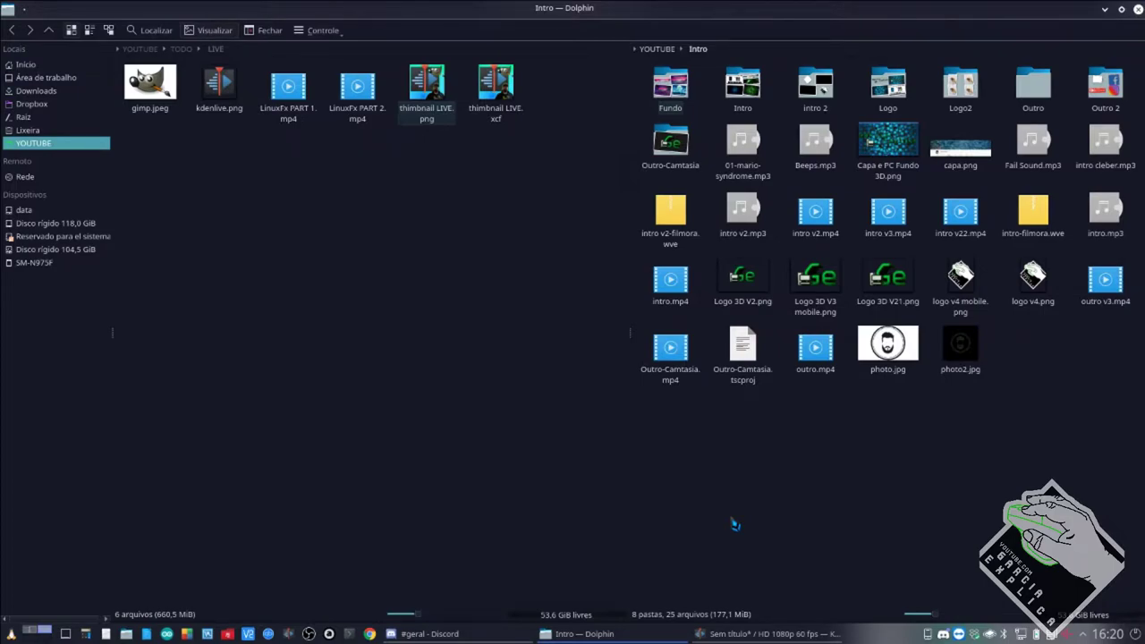
Browse the Intro folder, then the Utils folder, selecting the seta.jpg image.
left_click(662, 49)
left_click(671, 85)
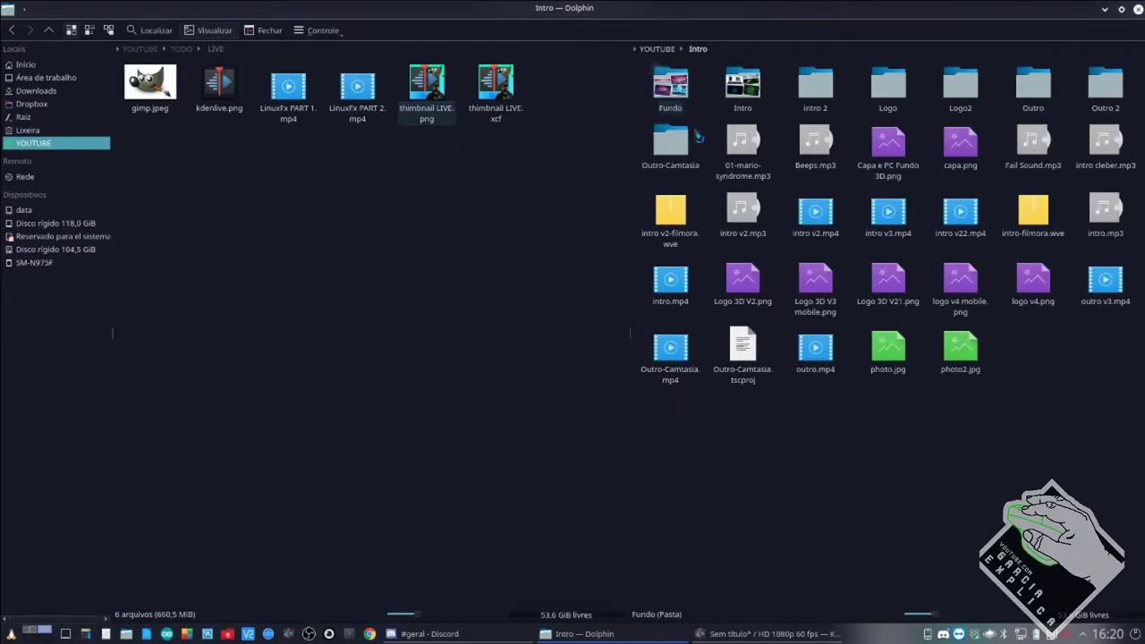
left_click_drag(1105, 455, 646, 64)
left_click(706, 98)
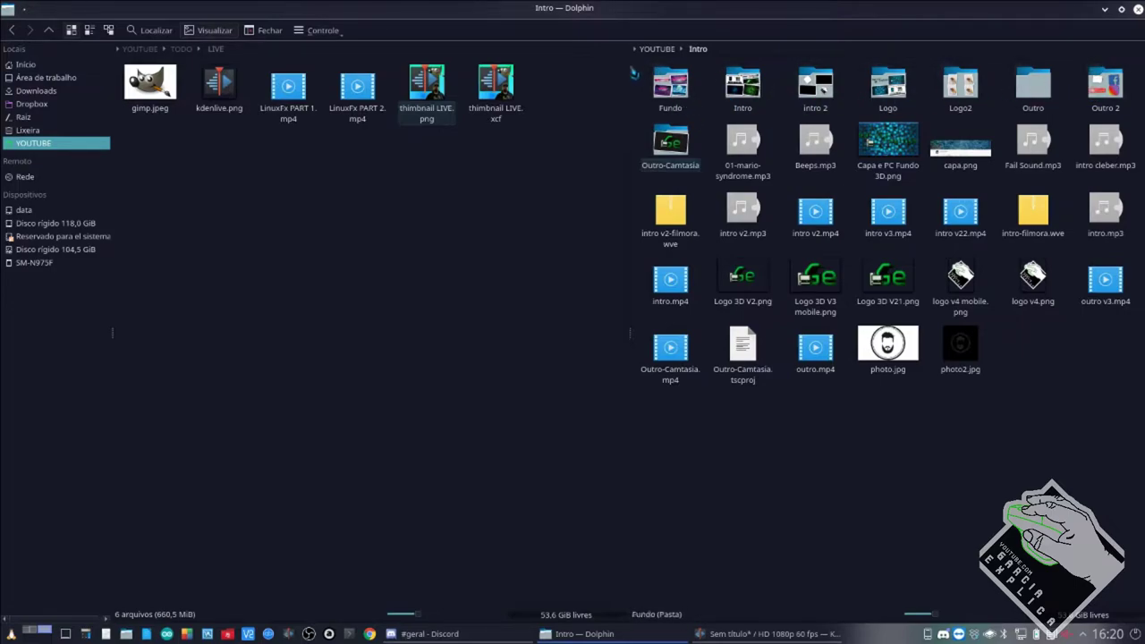
left_click(666, 50)
left_click(956, 98)
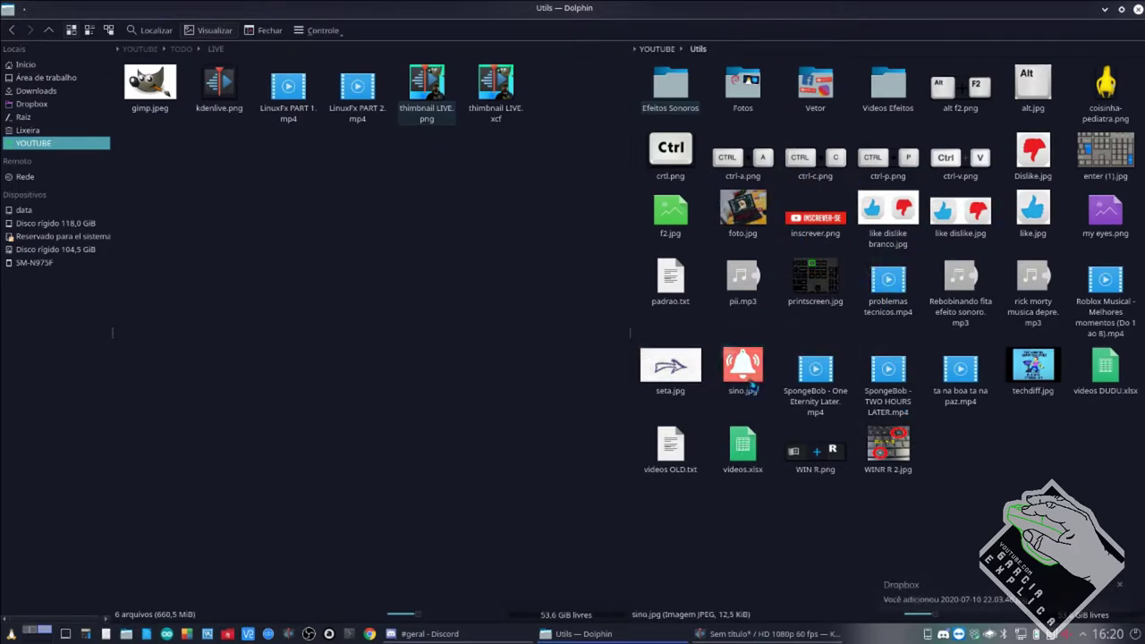
left_click(696, 379)
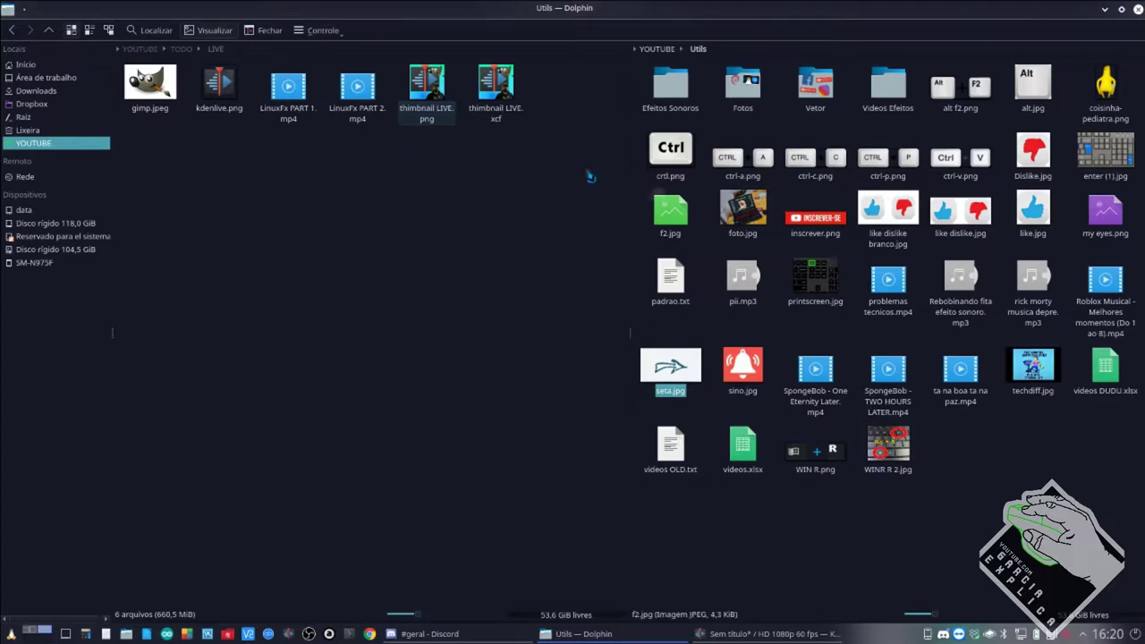
Return to Intro and drag LinuxFx PART 1.mp4 and PART 2.mp4 into Kdenlive's project bin.
left_click(658, 49)
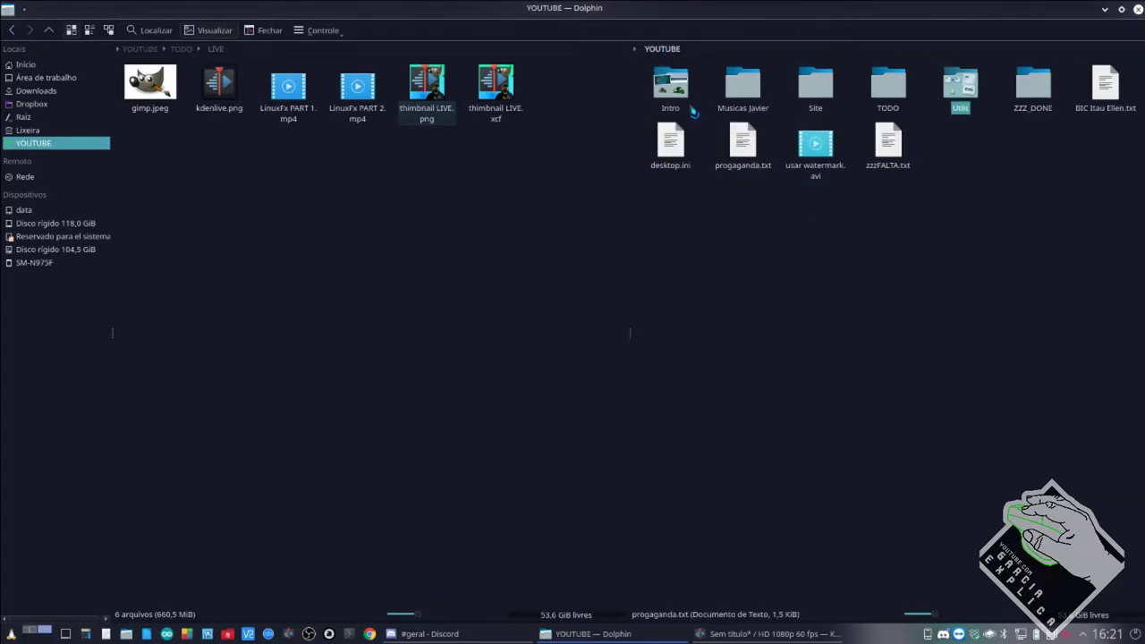
left_click(689, 109)
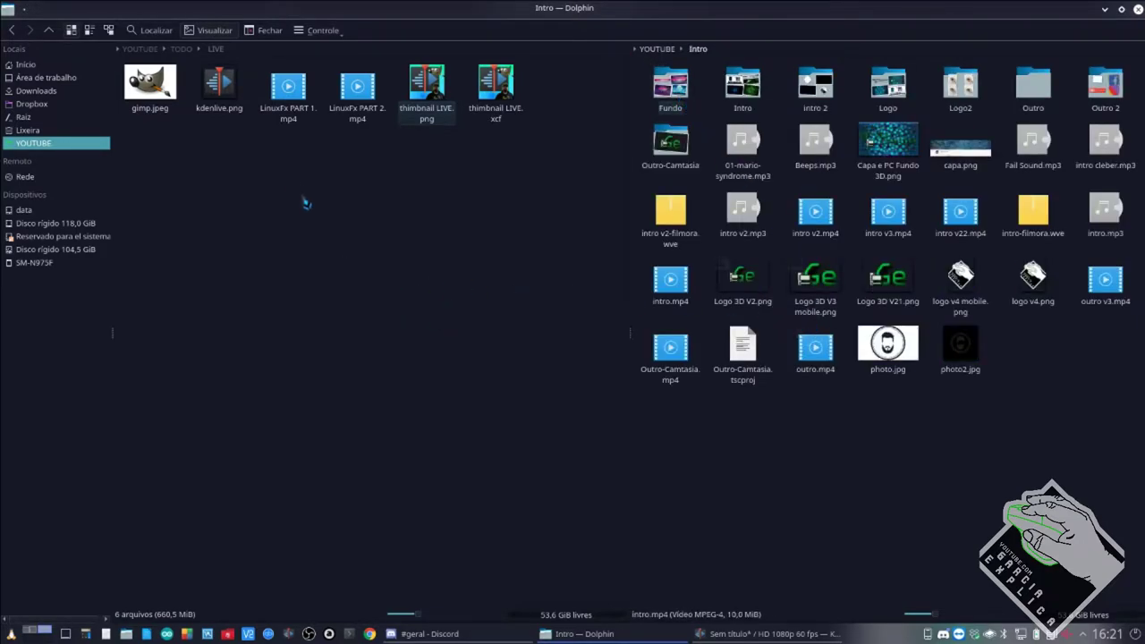
left_click_drag(284, 165, 87, 243)
Delete LinuxFx PART 2.mp4 from the bin and drag intro v3.mp4, logo v4.png and outro v3.mp4 in from Dolphin.
left_click(102, 176)
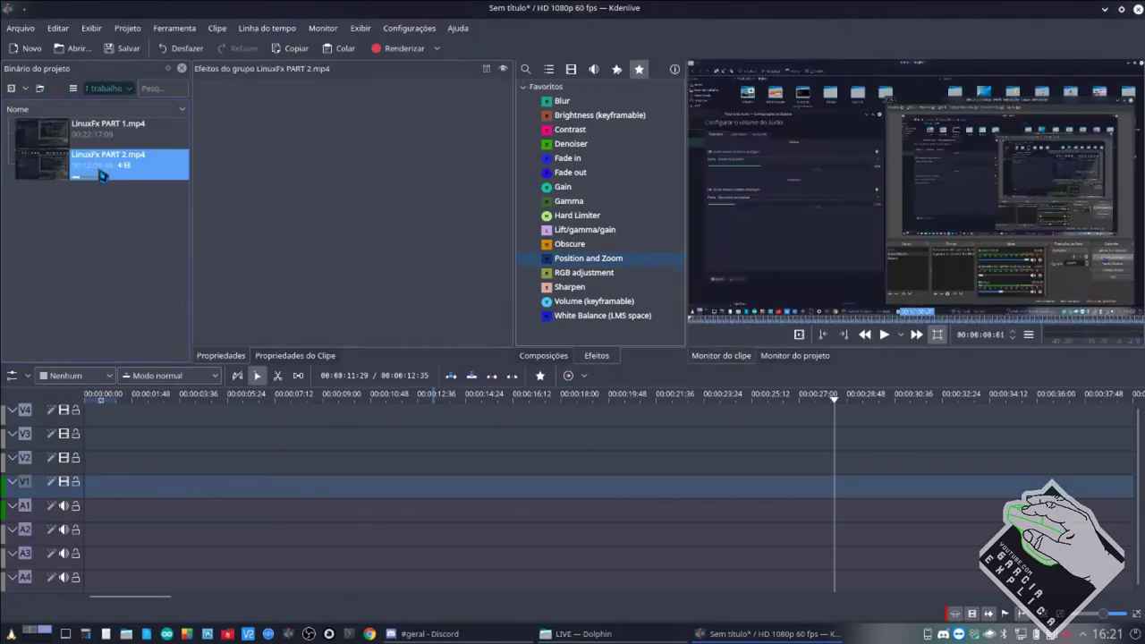
key("Delete")
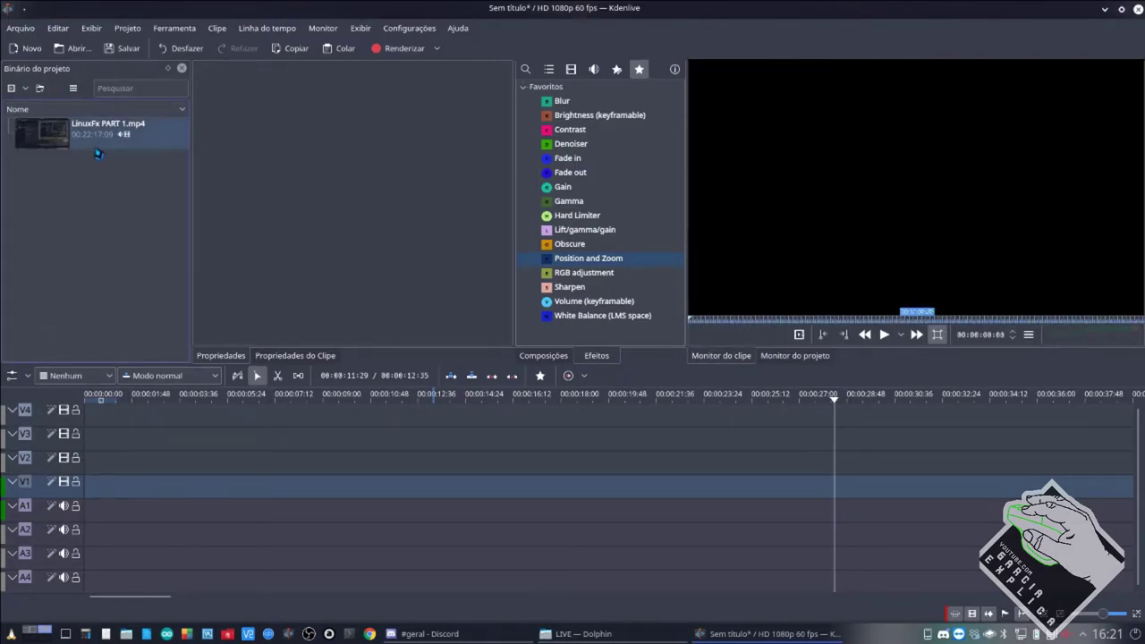
left_click(547, 635)
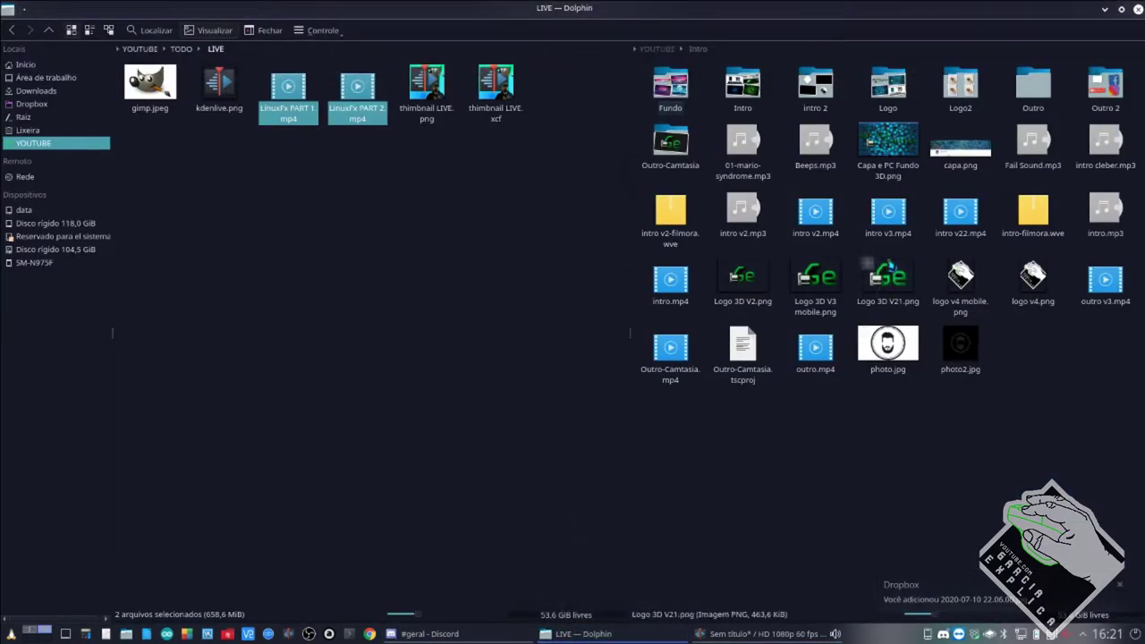
left_click(888, 215)
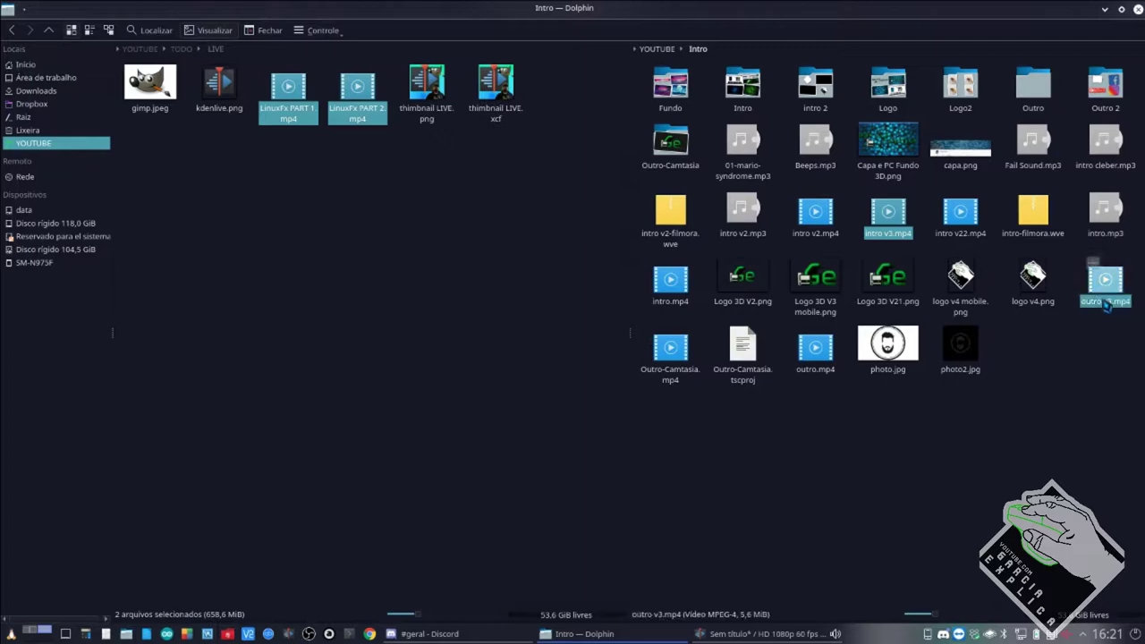
left_click(1027, 268, "ctrl")
left_click(1101, 304, "ctrl")
left_click_drag(1100, 305, 112, 299)
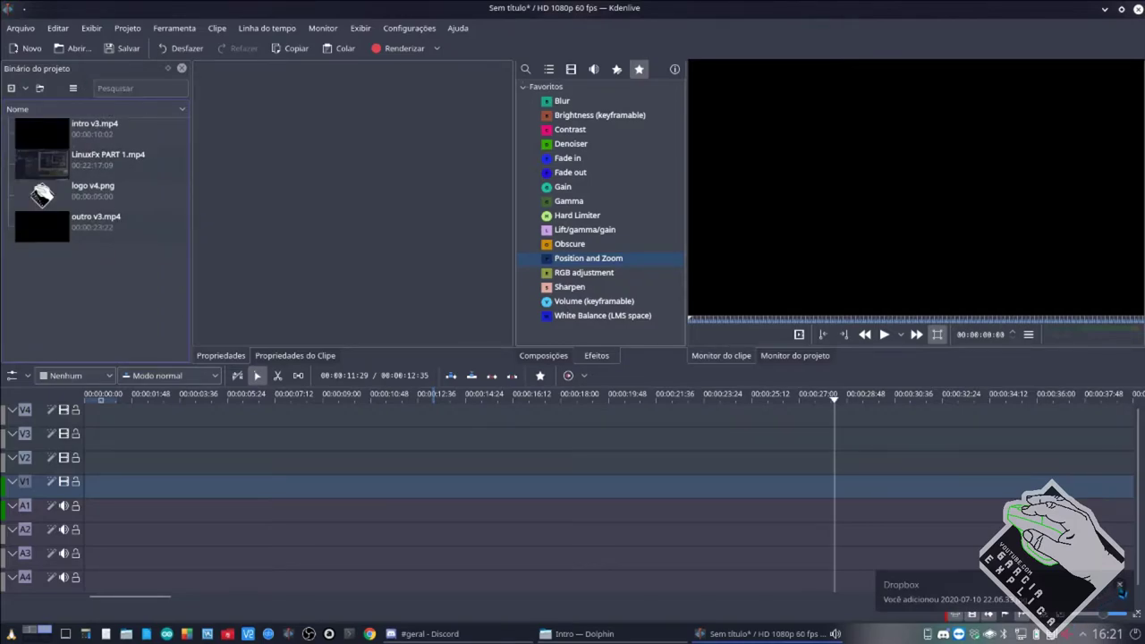
Check the connected phone's status in the KDE Connect tray popup, then close it.
left_click(928, 633)
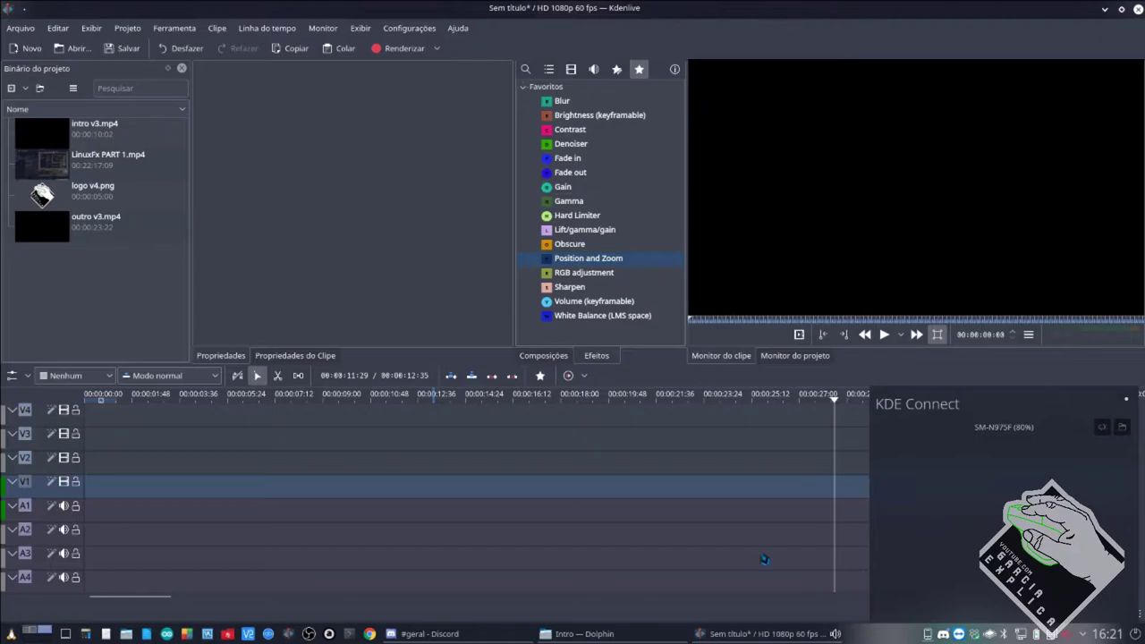
left_click(437, 152)
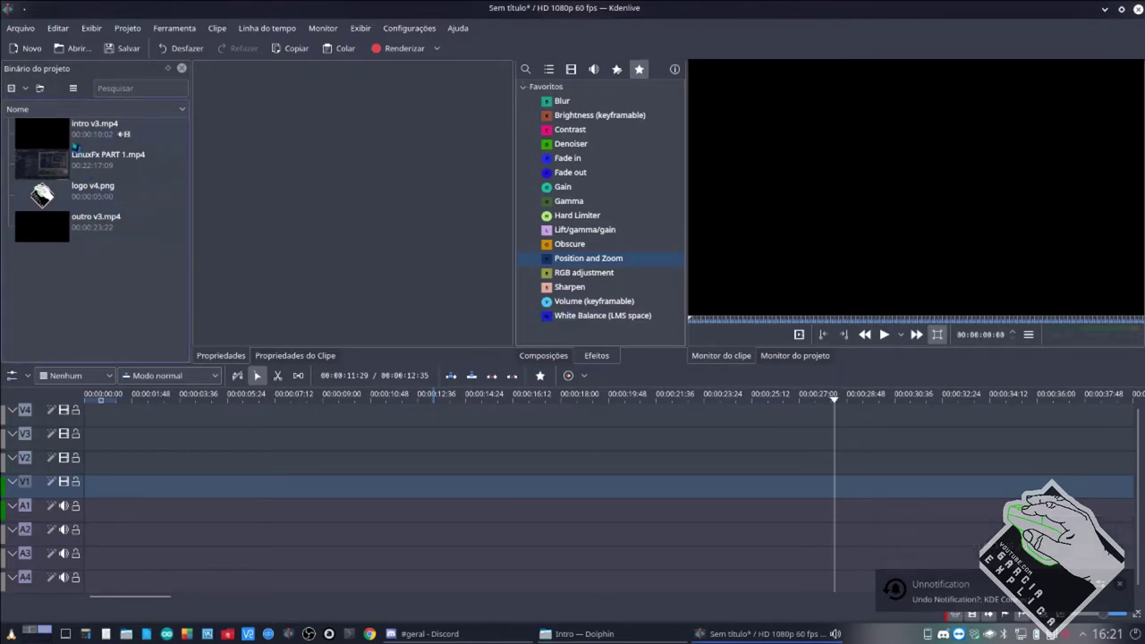
Put intro v3.mp4 at the start of V1 and LinuxFx PART 1.mp4 on V2 after it, then preview.
left_click_drag(57, 136, 136, 491)
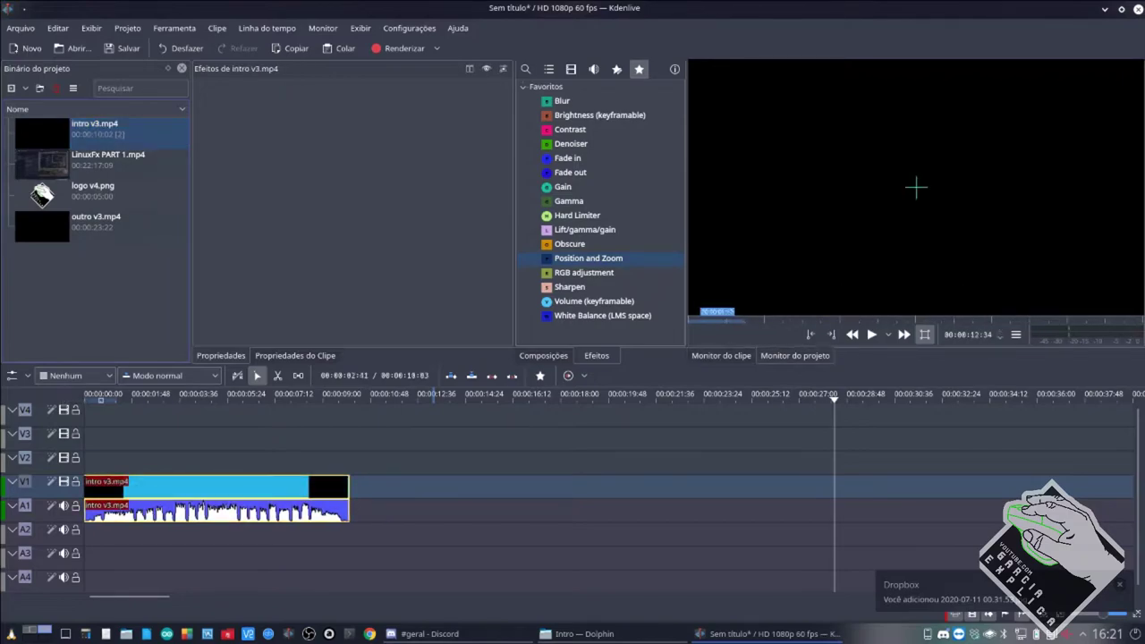
left_click_drag(57, 154, 350, 465)
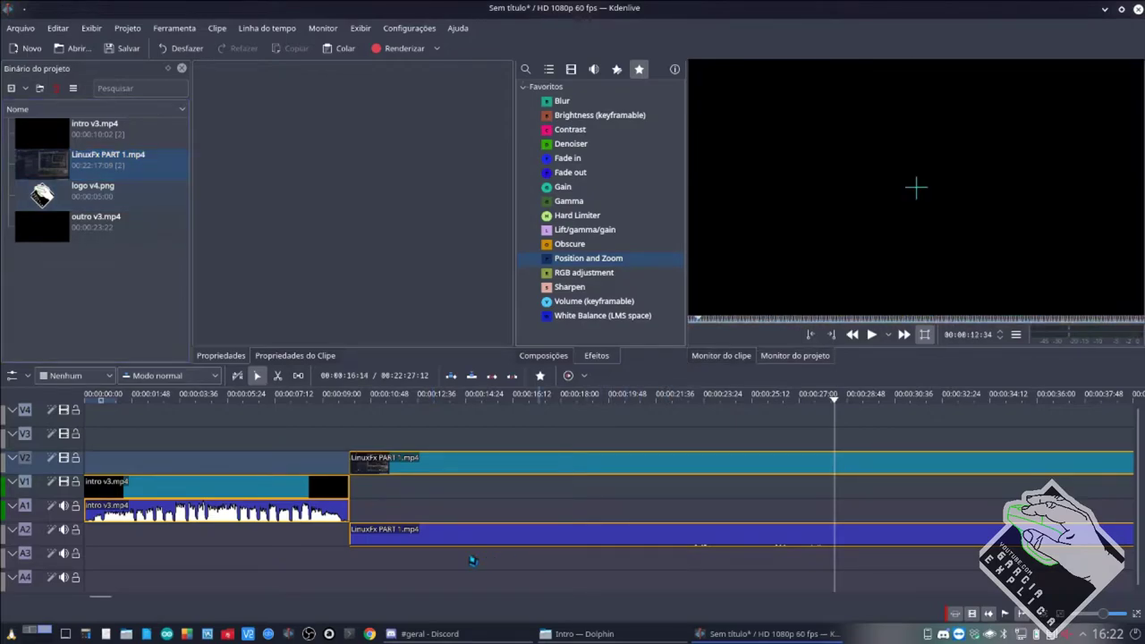
left_click(349, 552)
left_click(627, 569)
left_click(685, 558)
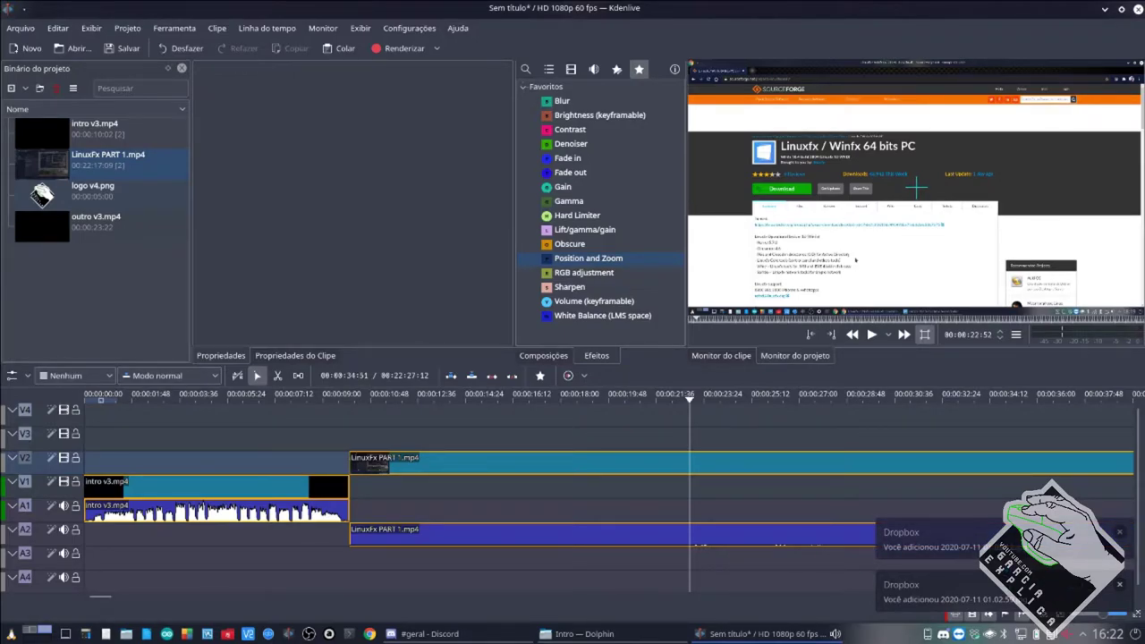
Cut the LinuxFx clips, delete their opening part, and slide the remainder left over the intro's end.
left_click(1120, 585)
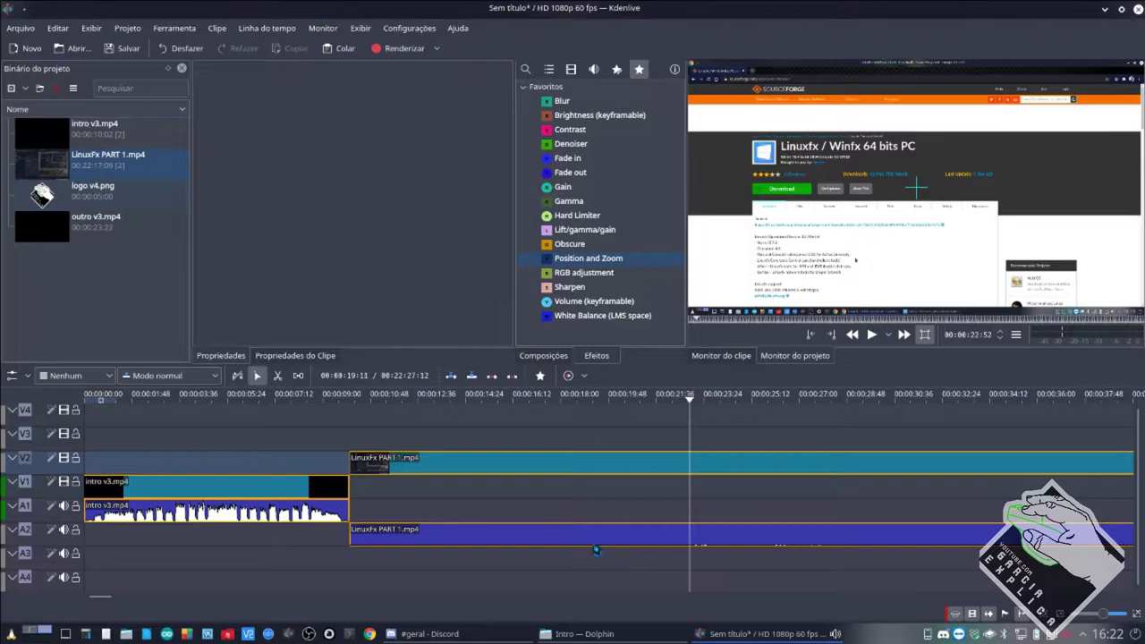
key("x")
left_click(642, 537)
key("s")
left_click(615, 537)
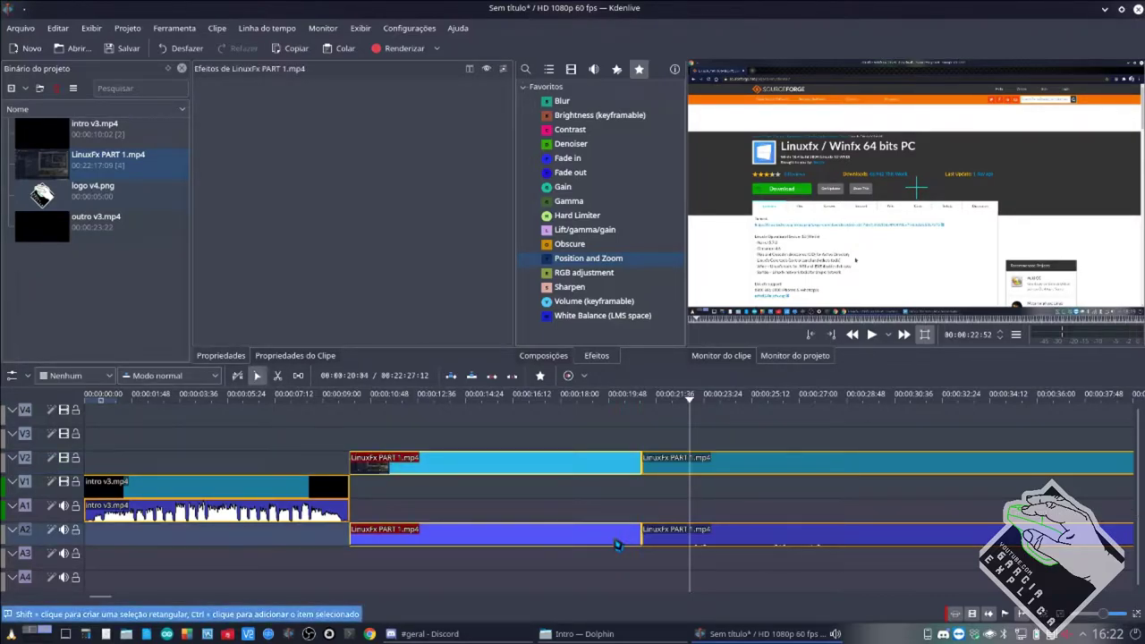
key("Delete")
left_click_drag(669, 467, 337, 471)
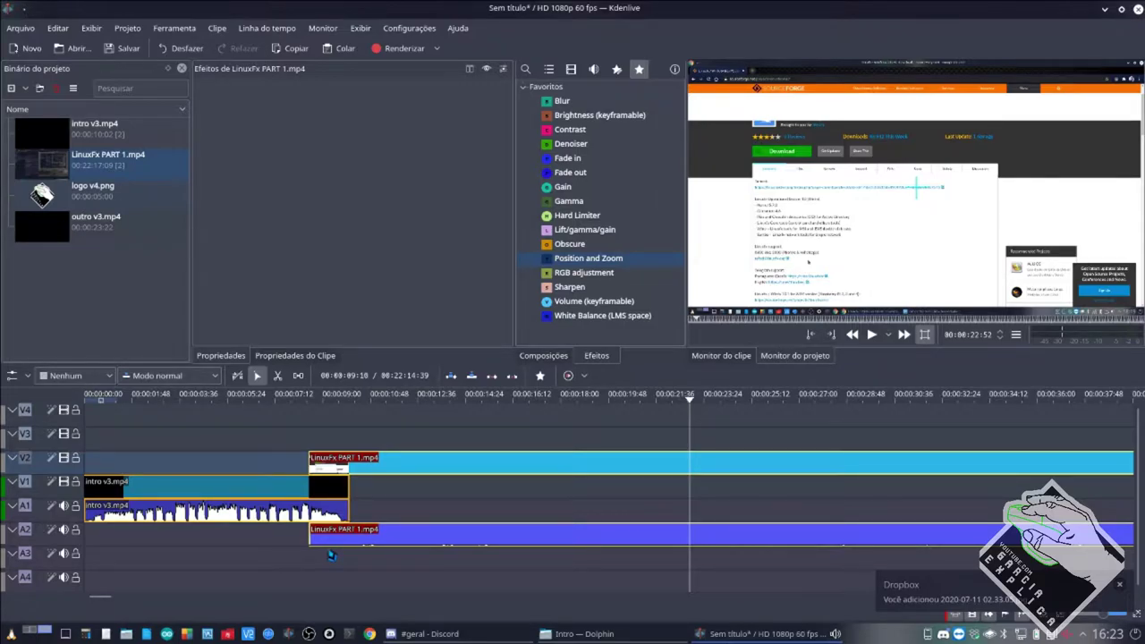
Save the project as 'live' (live.kdenlive) in YOUTUBE/TODO/LIVE.
key("ctrl+s")
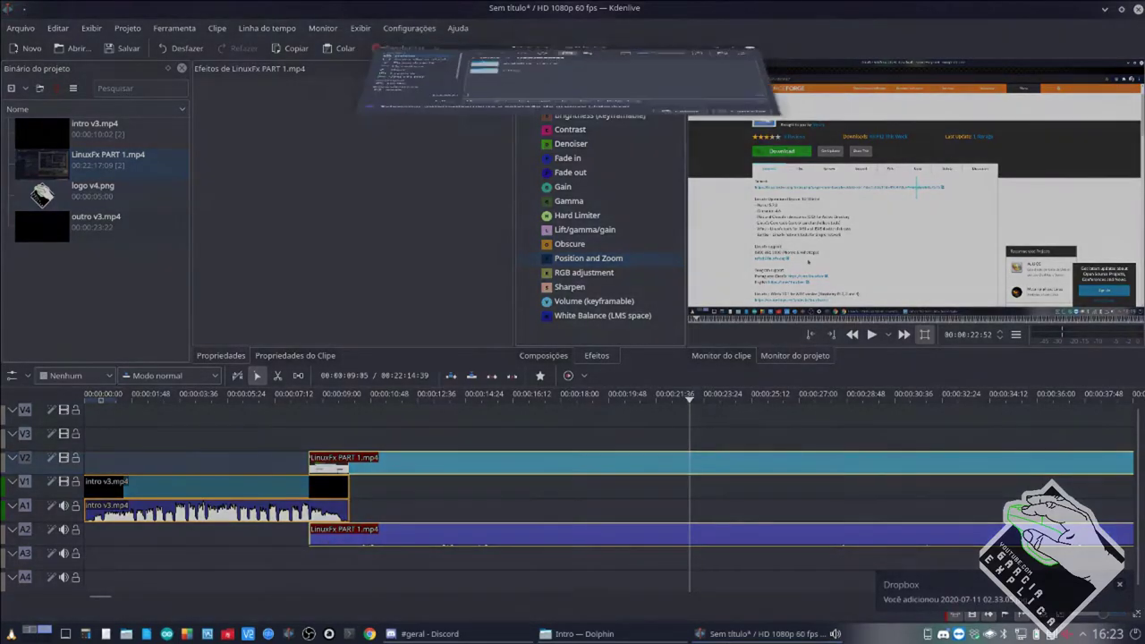
left_click(414, 271)
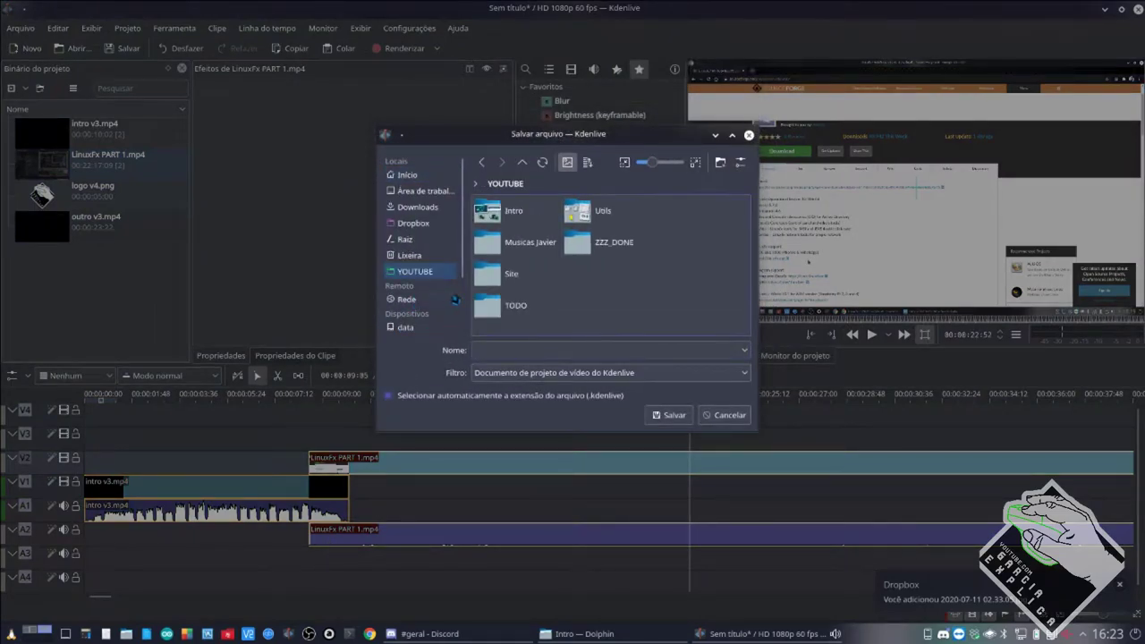
left_click(514, 311)
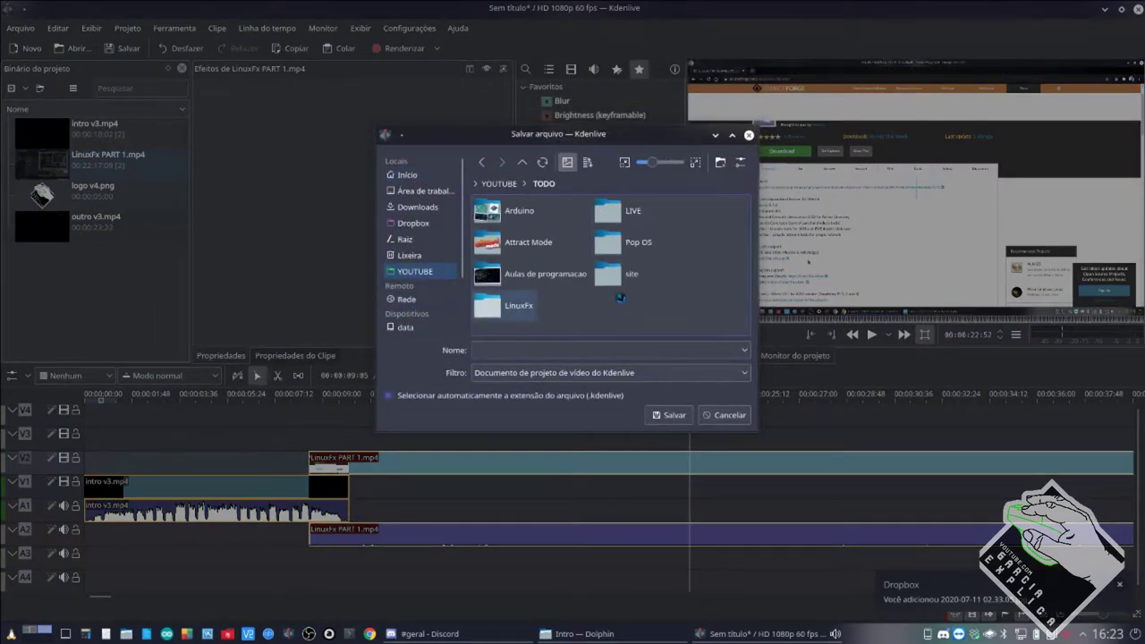
left_click(632, 215)
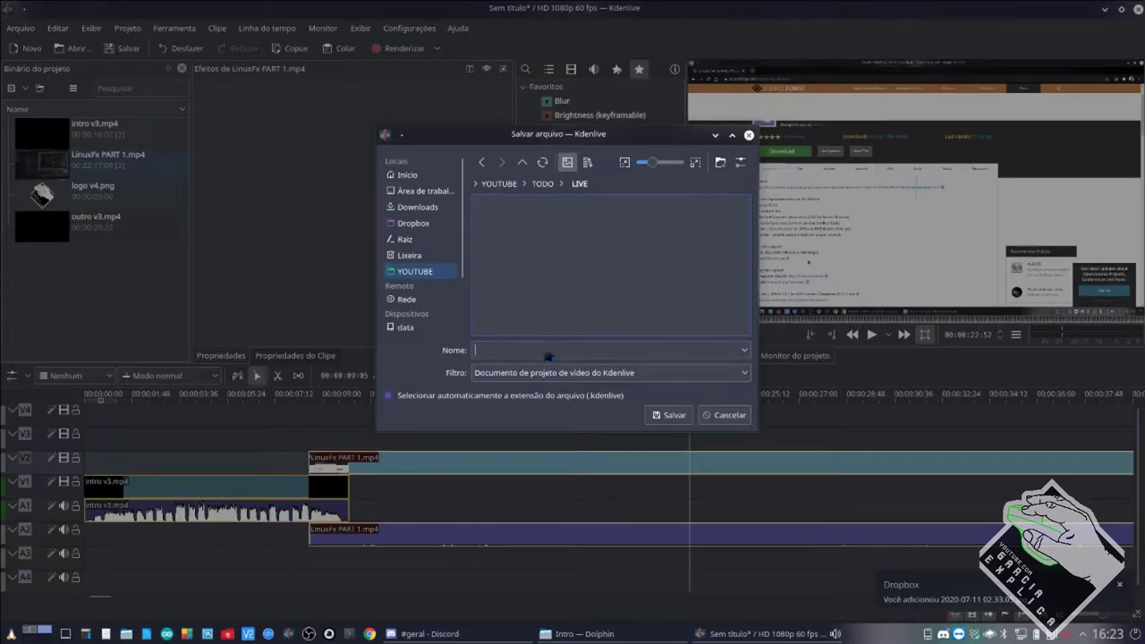
type("live")
left_click(671, 417)
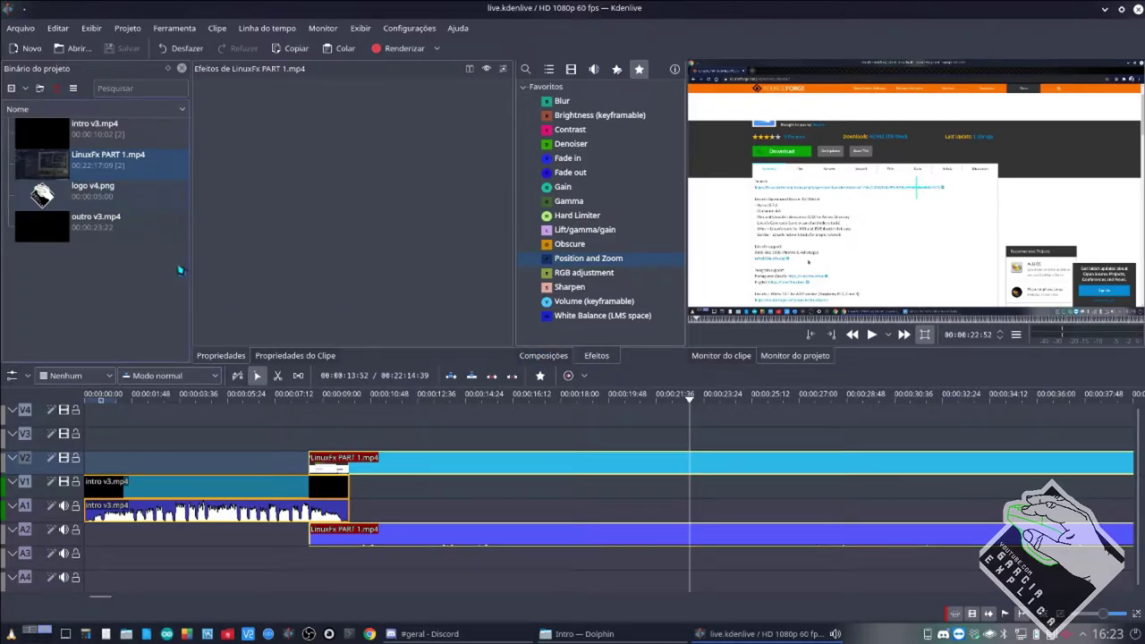
Put logo v4.png on V3 with a Composite and transform composition, then show Dolphin's YOUTUBE folder.
left_click_drag(89, 193, 1129, 439)
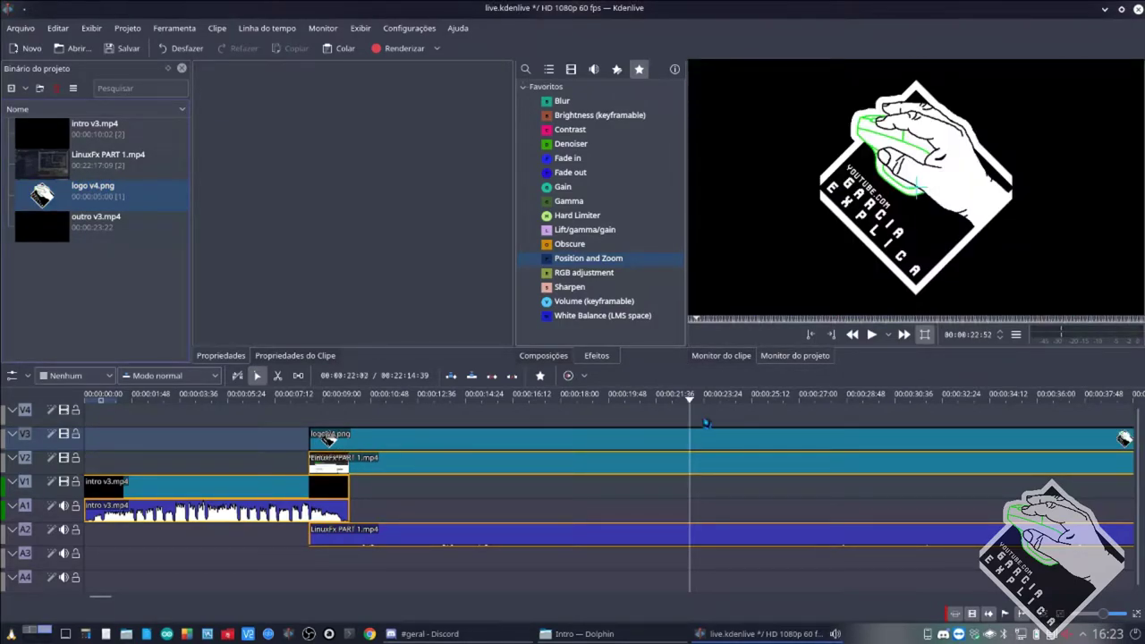
left_click(543, 355)
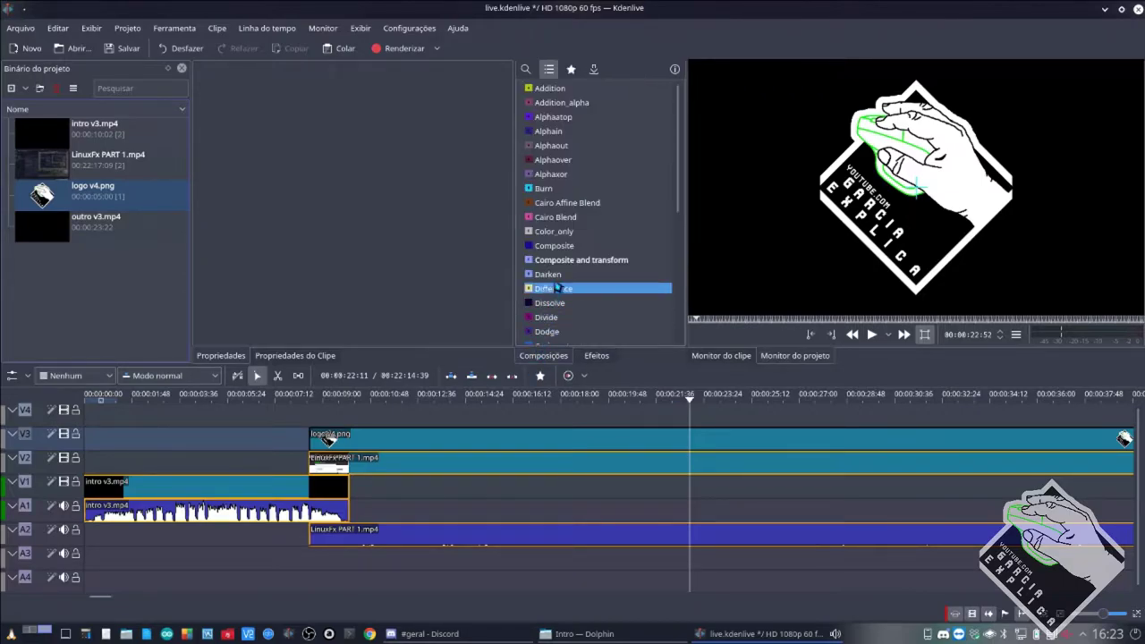
left_click_drag(572, 260, 1129, 445)
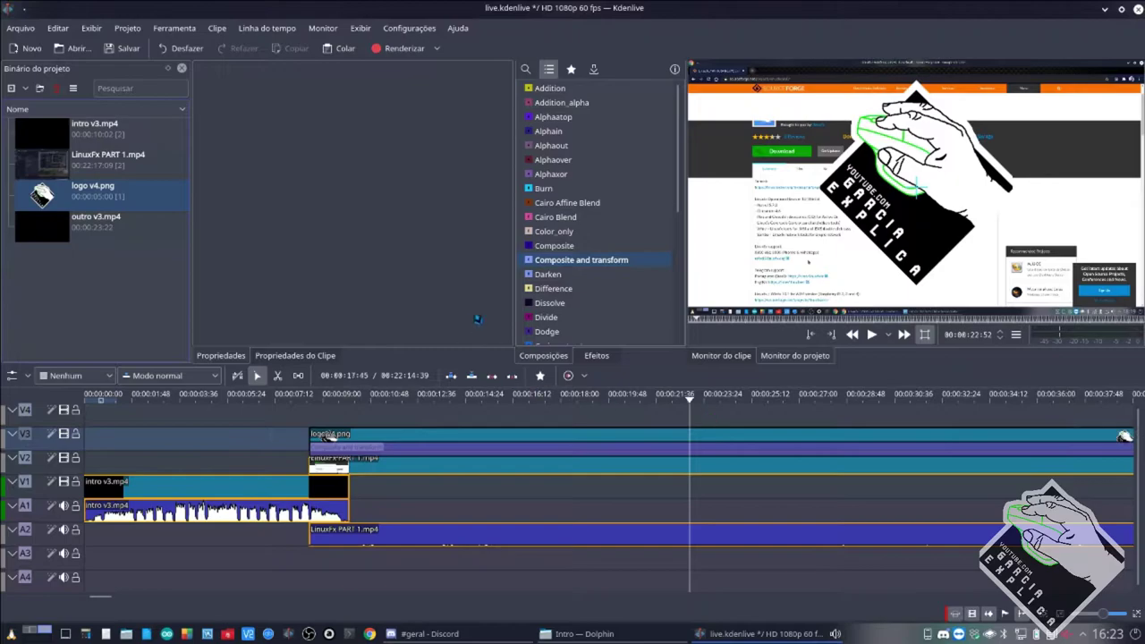
left_click(512, 499)
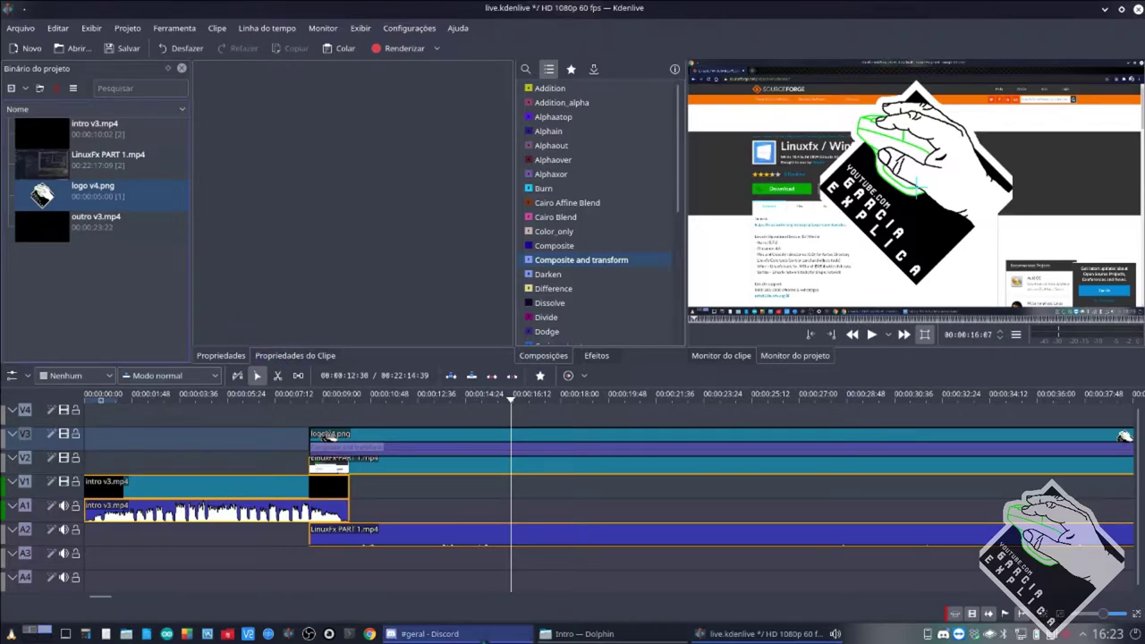
left_click(585, 634)
key("BackSpace")
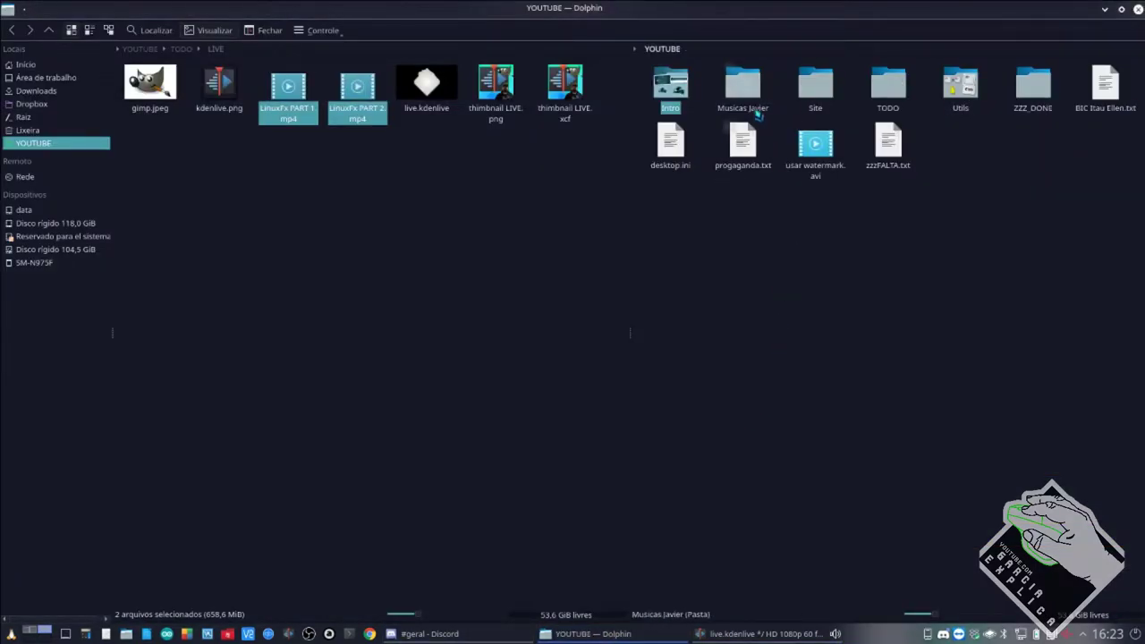
Drag Faces - acid techno .mp3 from Musicas Javier into Kdenlive's bin, then reopen Dolphin's Intro folder.
left_click(742, 85)
left_click_drag(889, 85, 107, 322)
key("alt+Tab")
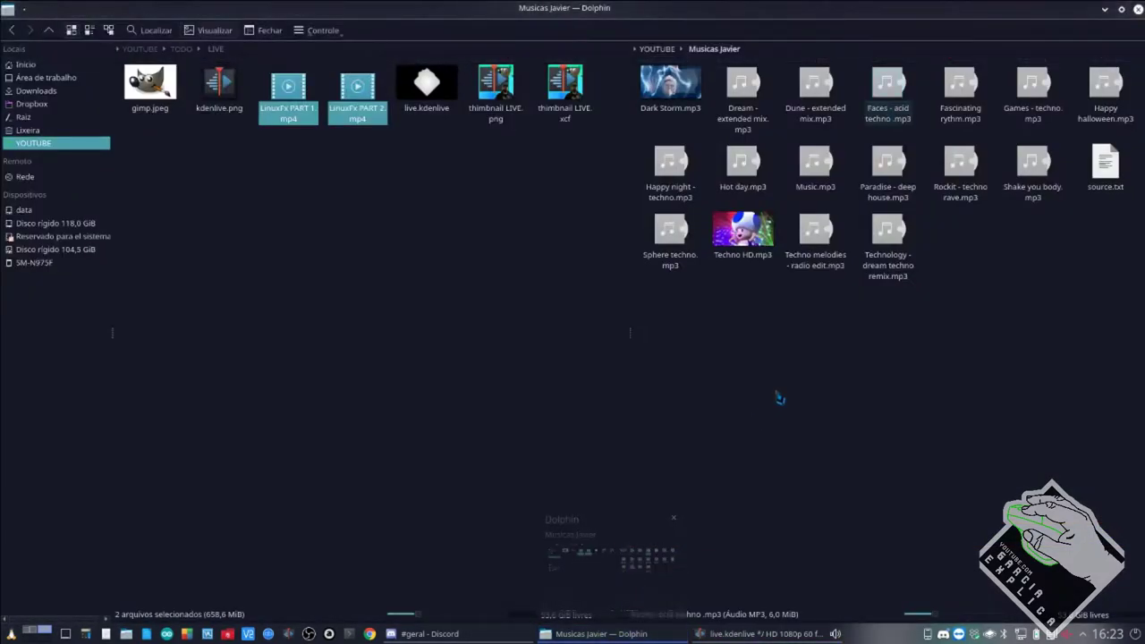
key("BackSpace")
left_click(689, 104)
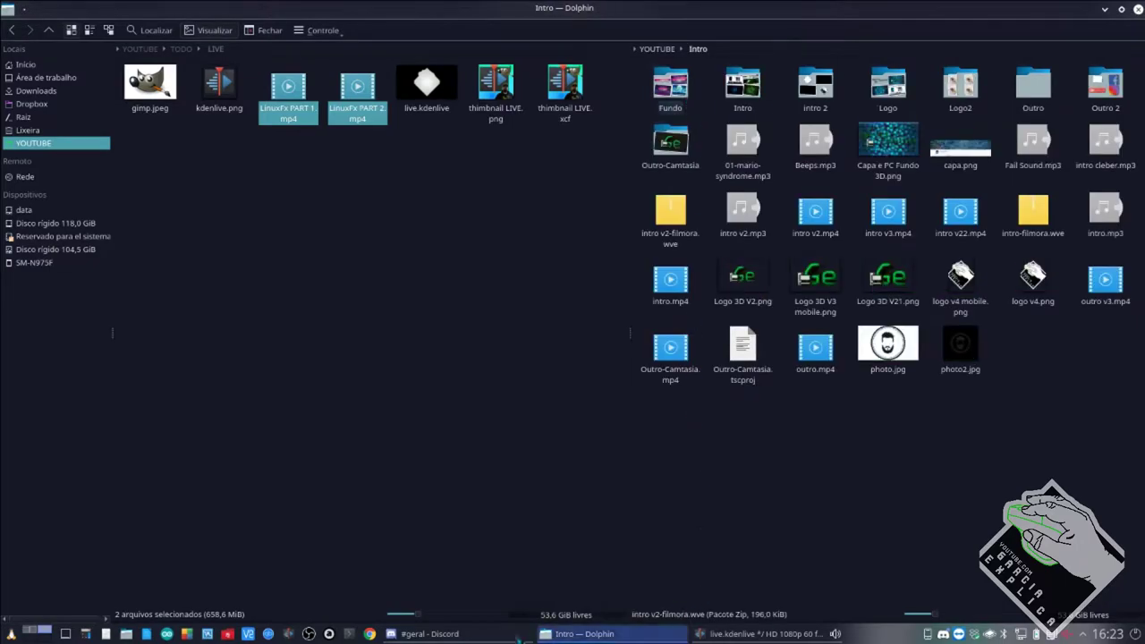
key("alt+Tab")
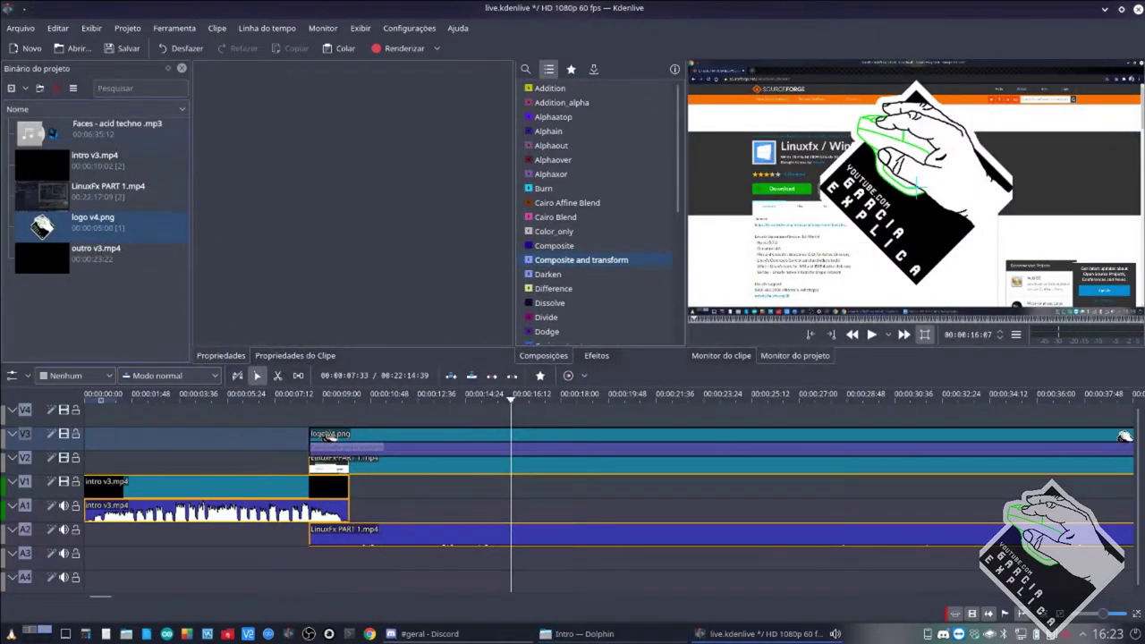
Place Faces - acid techno .mp3 on track A3, shifted slightly after LinuxFx PART 1 begins.
left_click_drag(54, 134, 356, 570)
scroll(319, 563, "up", 5)
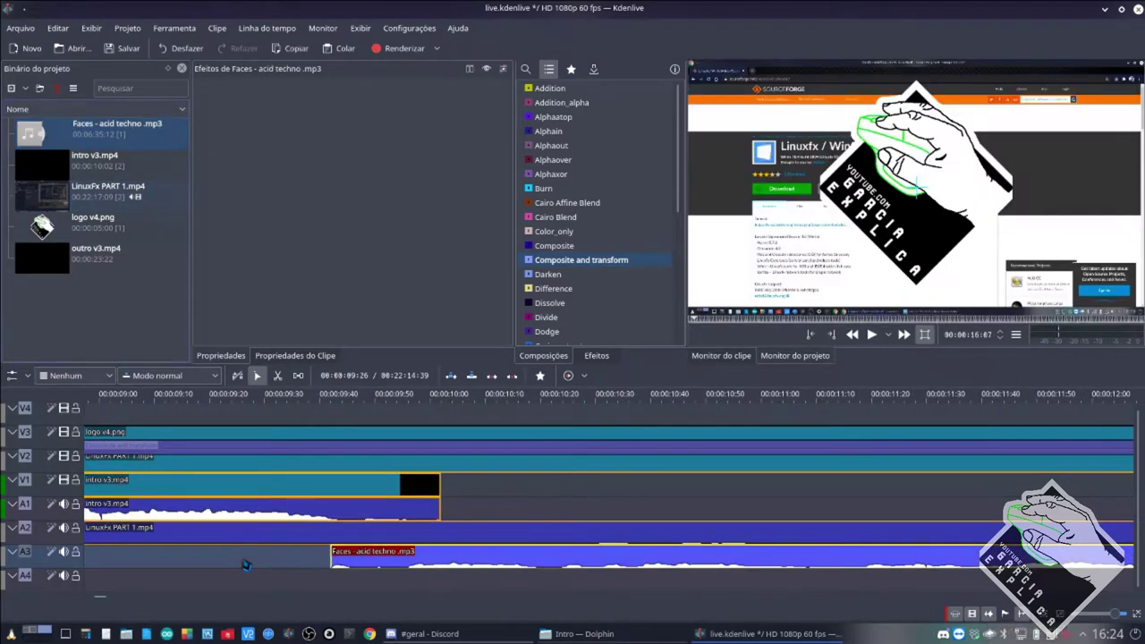
left_click_drag(343, 561, 360, 562)
scroll(312, 519, "down", 6)
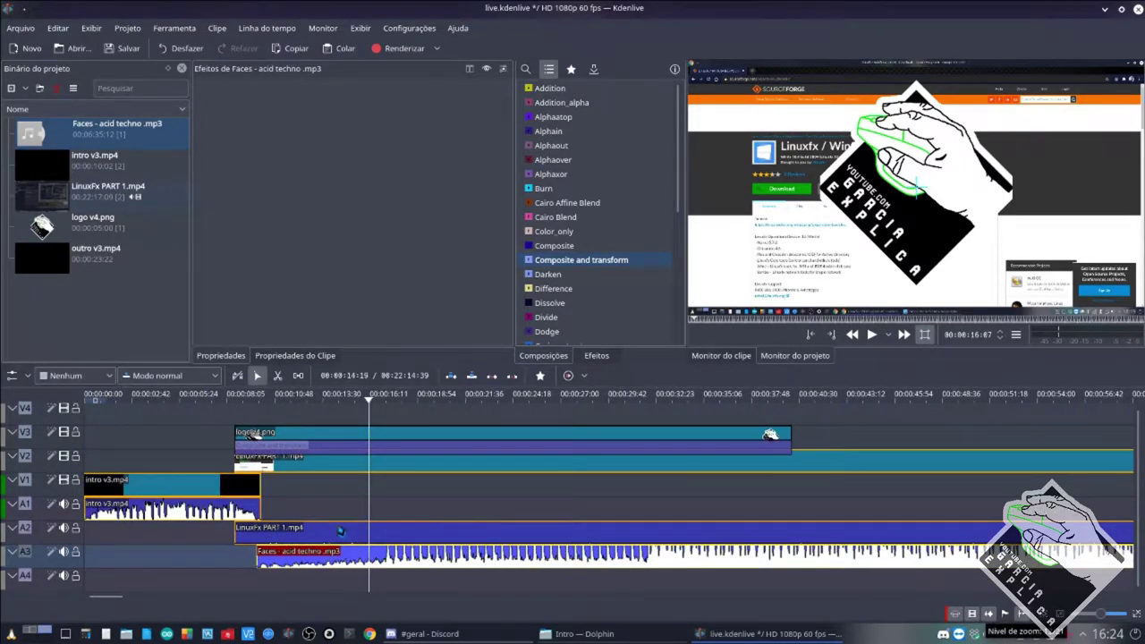
Save the project and stretch the logo v4.png clip to the end of the LinuxFx video.
key("ctrl+s")
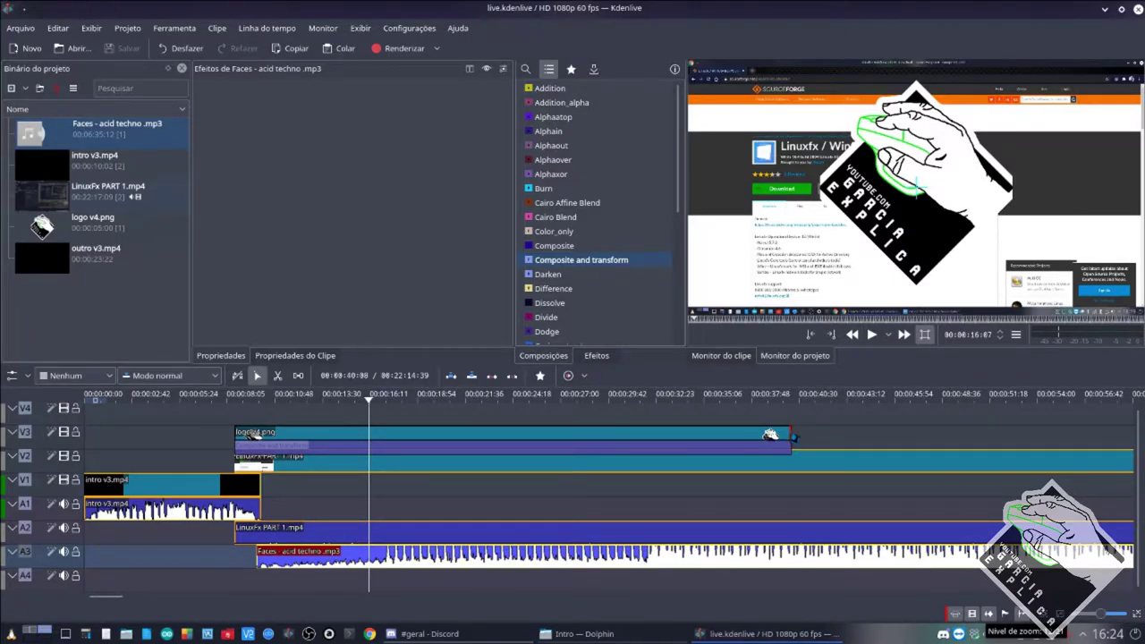
left_click_drag(771, 436, 1124, 436)
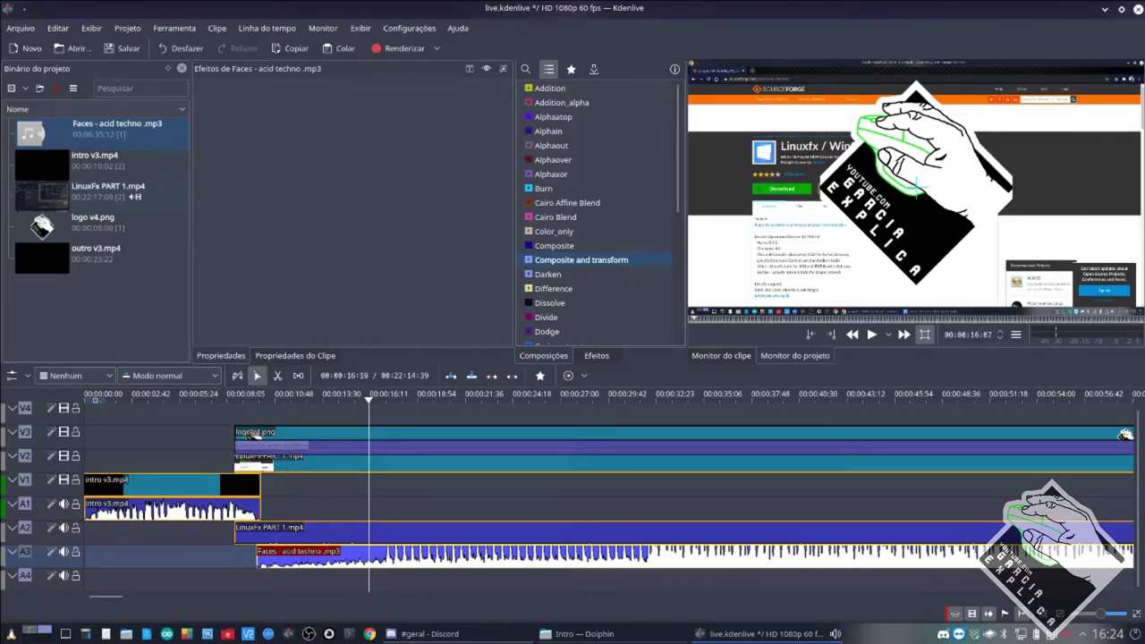
left_click(358, 449)
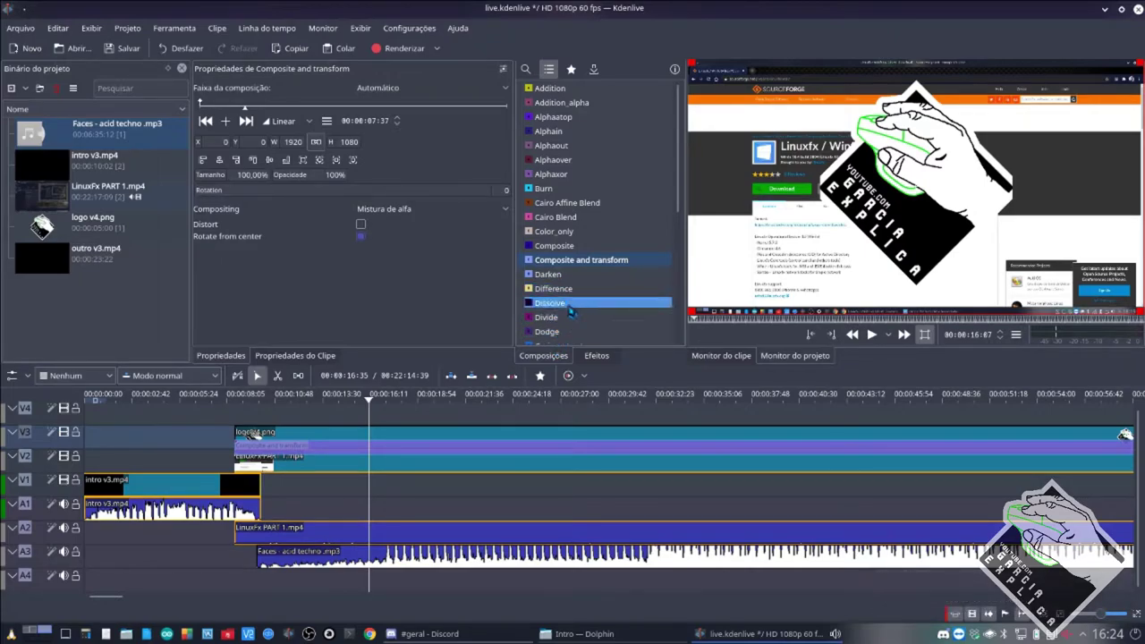
left_click(596, 355)
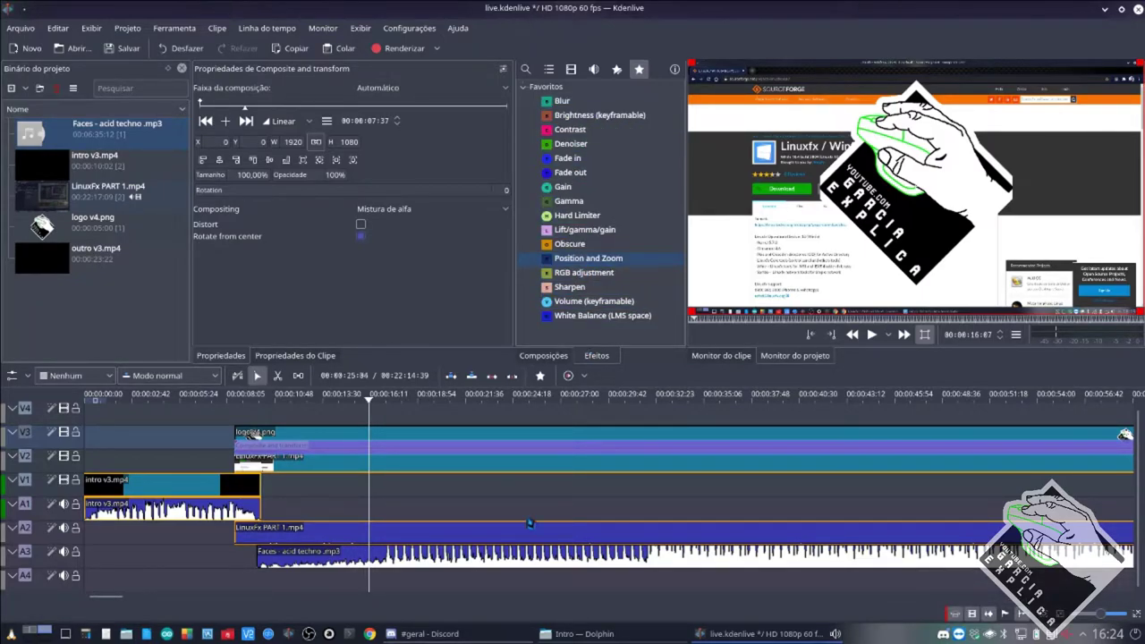
left_click(543, 355)
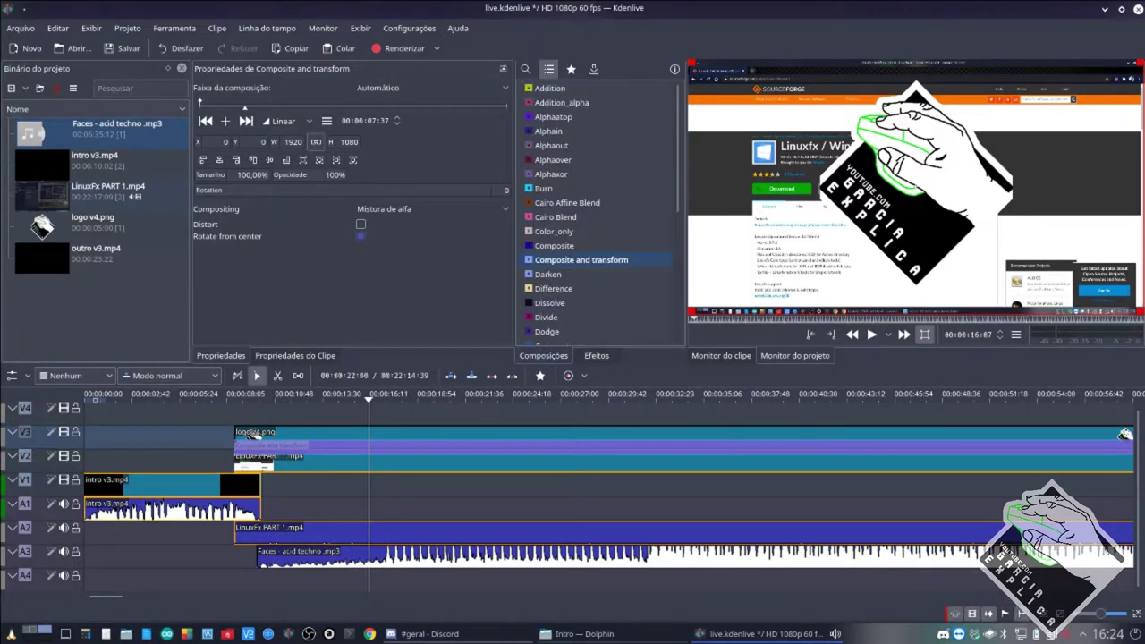
left_click(394, 465)
left_click(394, 451)
left_click(400, 492)
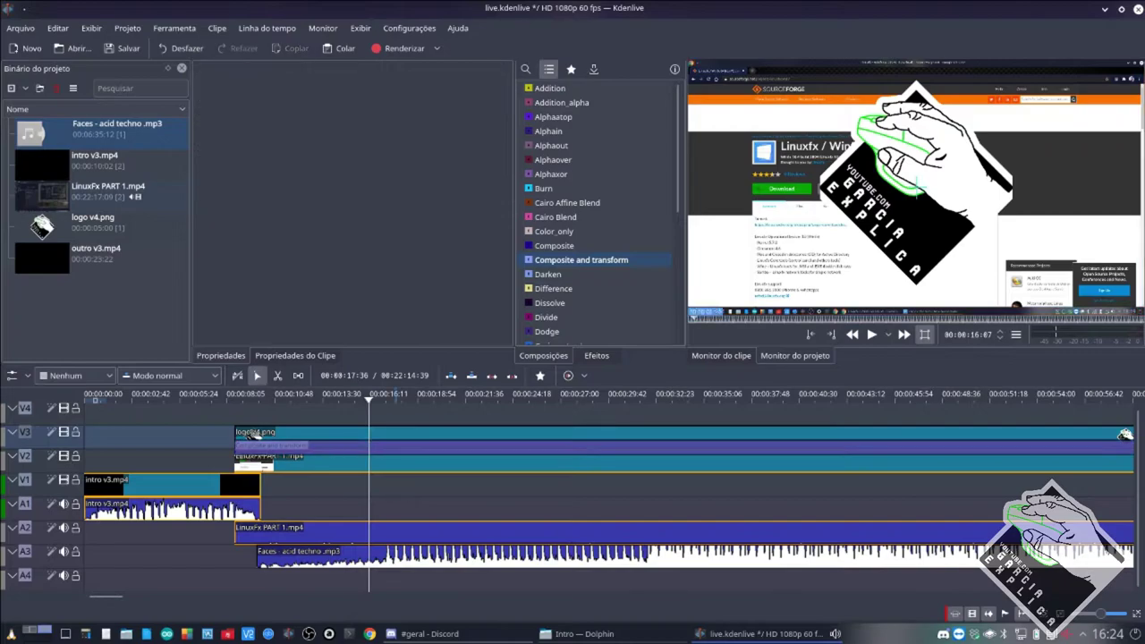
left_click(394, 447)
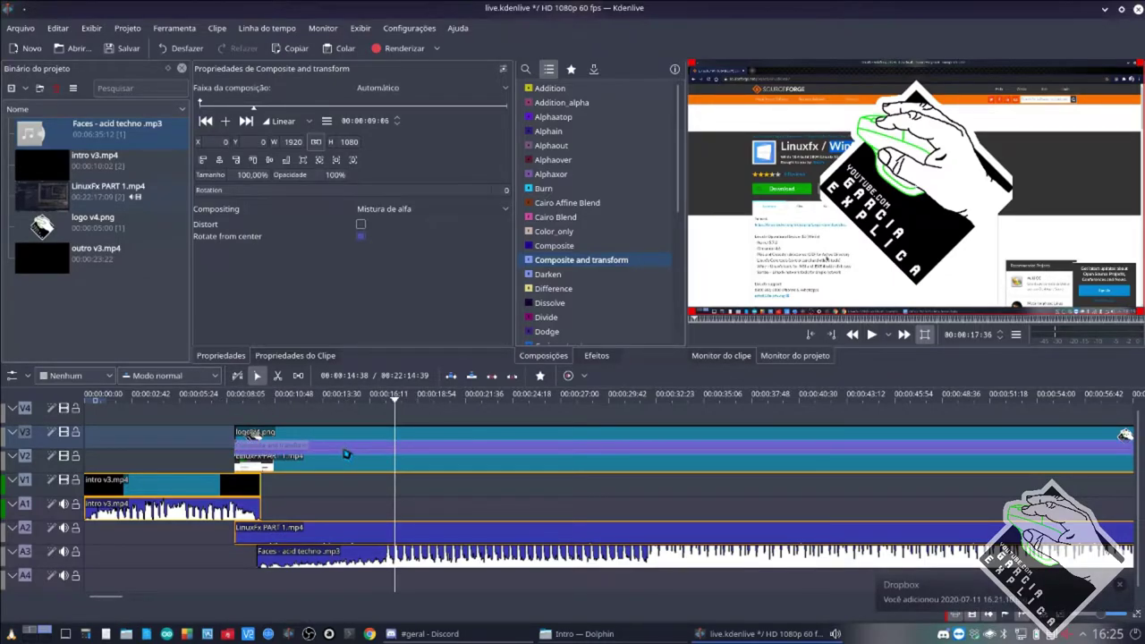
left_click(348, 434)
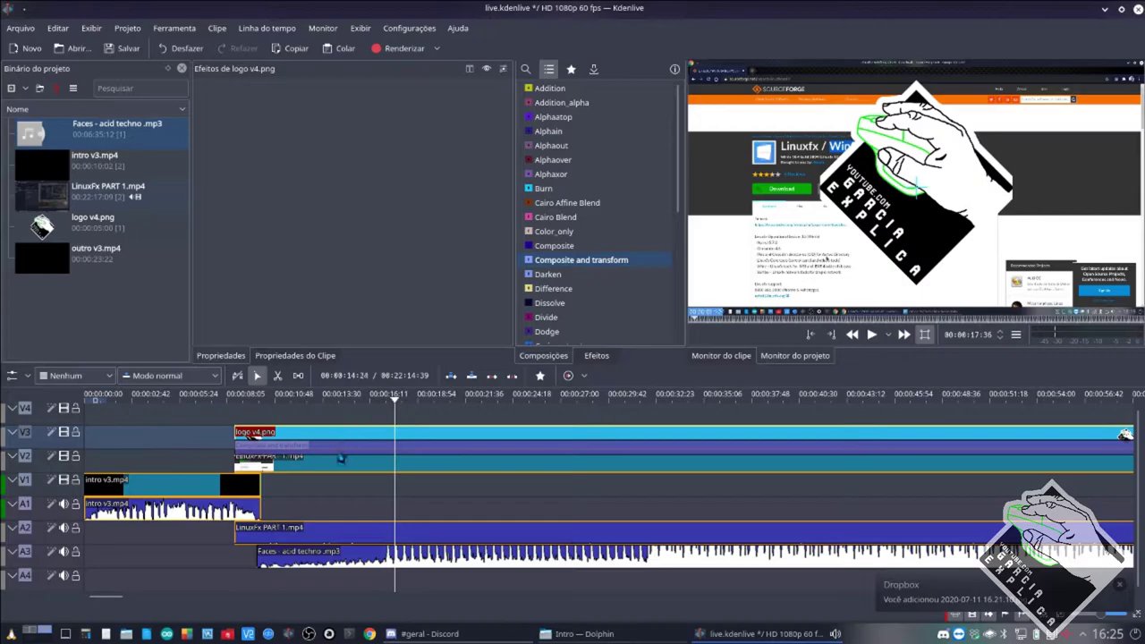
left_click(333, 449)
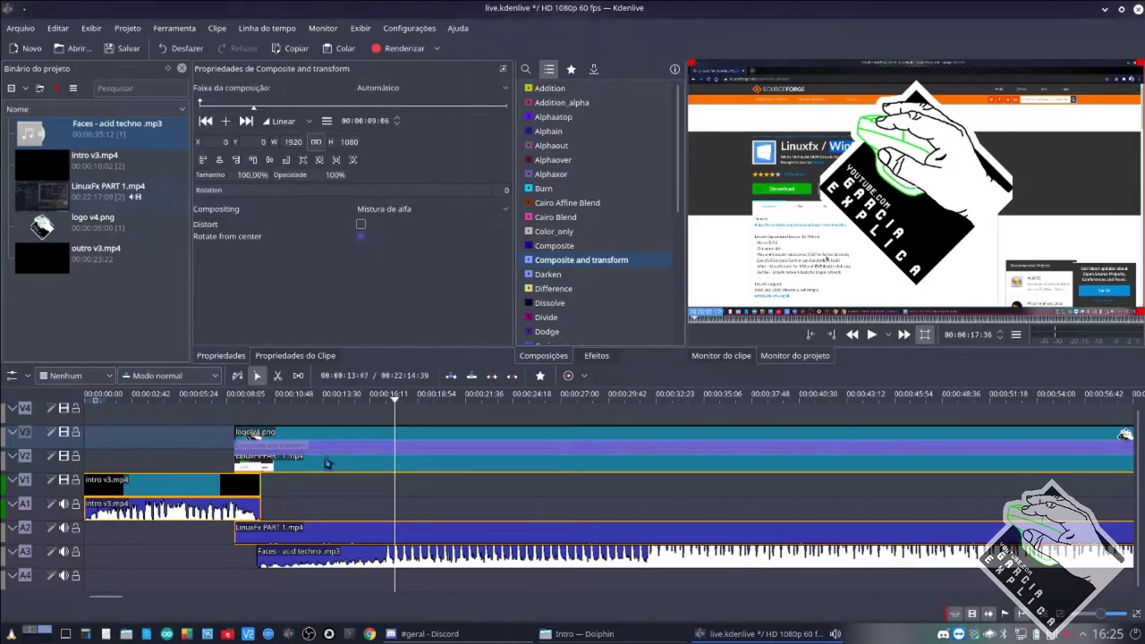
left_click(324, 469)
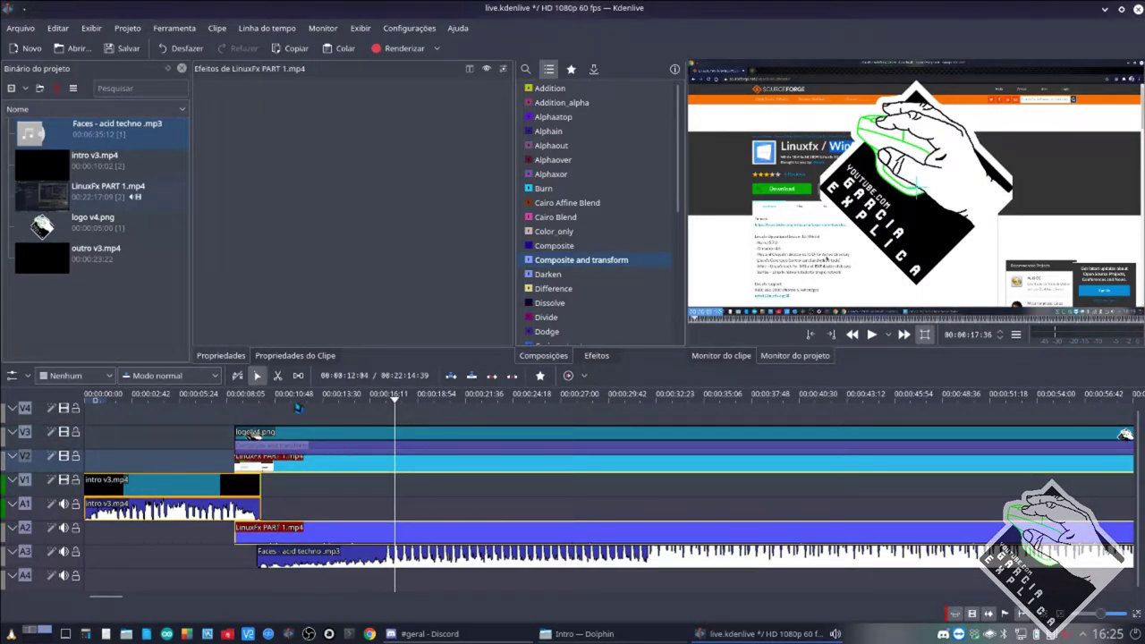
left_click(343, 450)
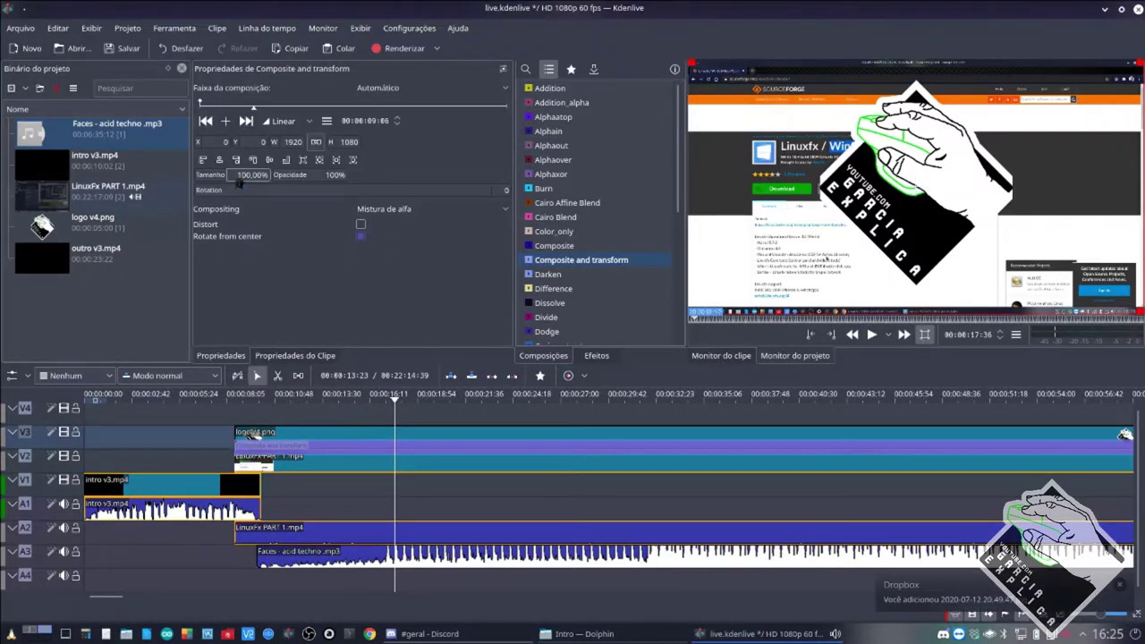
Set the logo to 30% size, position it in the bottom-right corner, and save the project.
type("30")
key("Return")
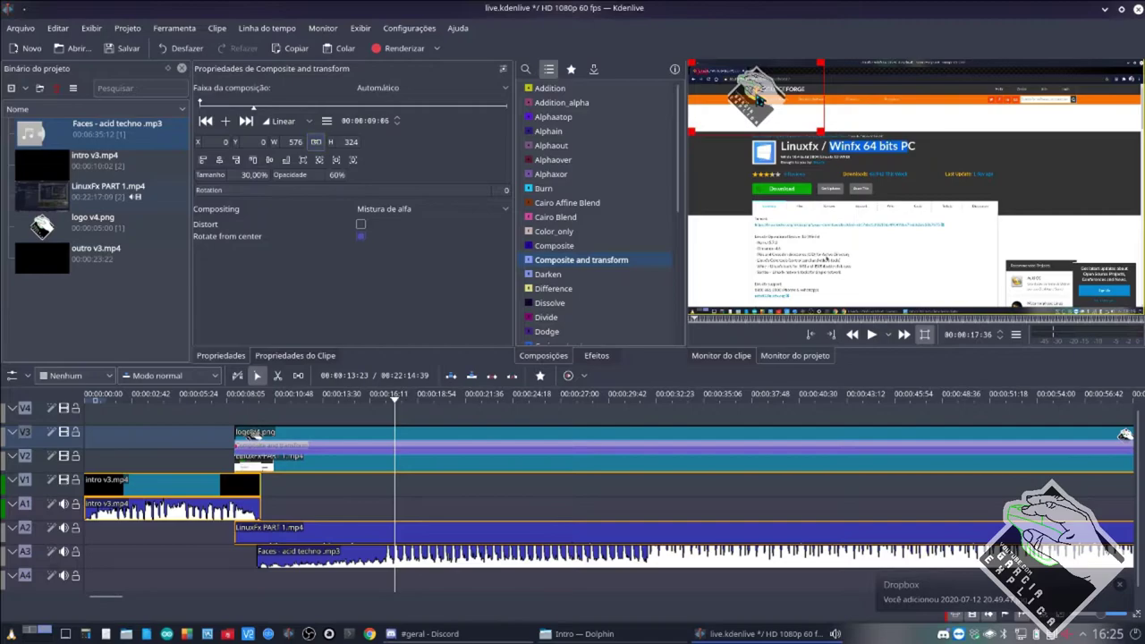
left_click_drag(761, 100, 1105, 266)
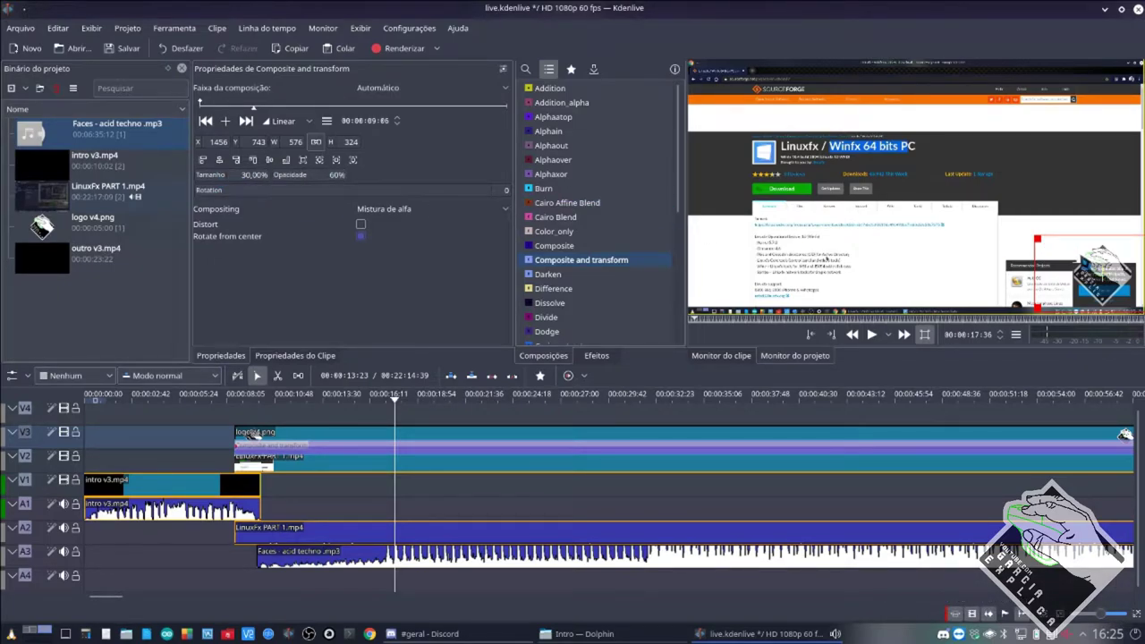
mouse_move(1096, 268)
left_mouse_down()
mouse_move(899, 166)
mouse_move(996, 210)
mouse_move(859, 183)
mouse_move(766, 146)
mouse_move(816, 143)
mouse_move(951, 199)
mouse_move(1041, 189)
mouse_move(1059, 239)
mouse_move(1104, 269)
left_mouse_up()
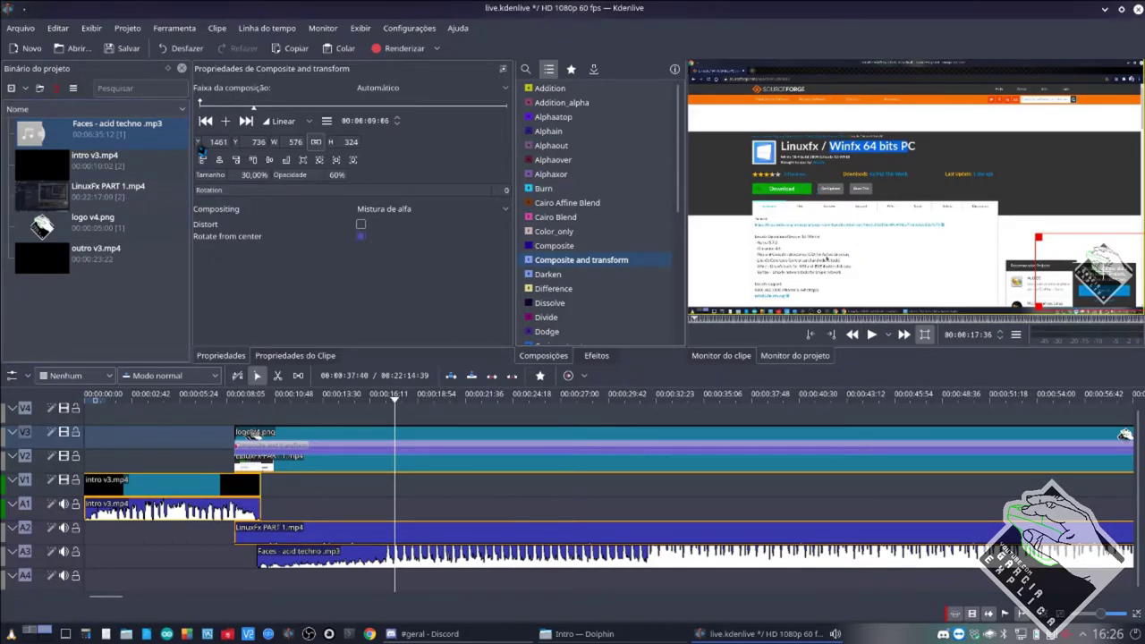
mouse_move(200, 143)
left_mouse_down()
mouse_move(444, 153)
mouse_move(218, 146)
left_mouse_up()
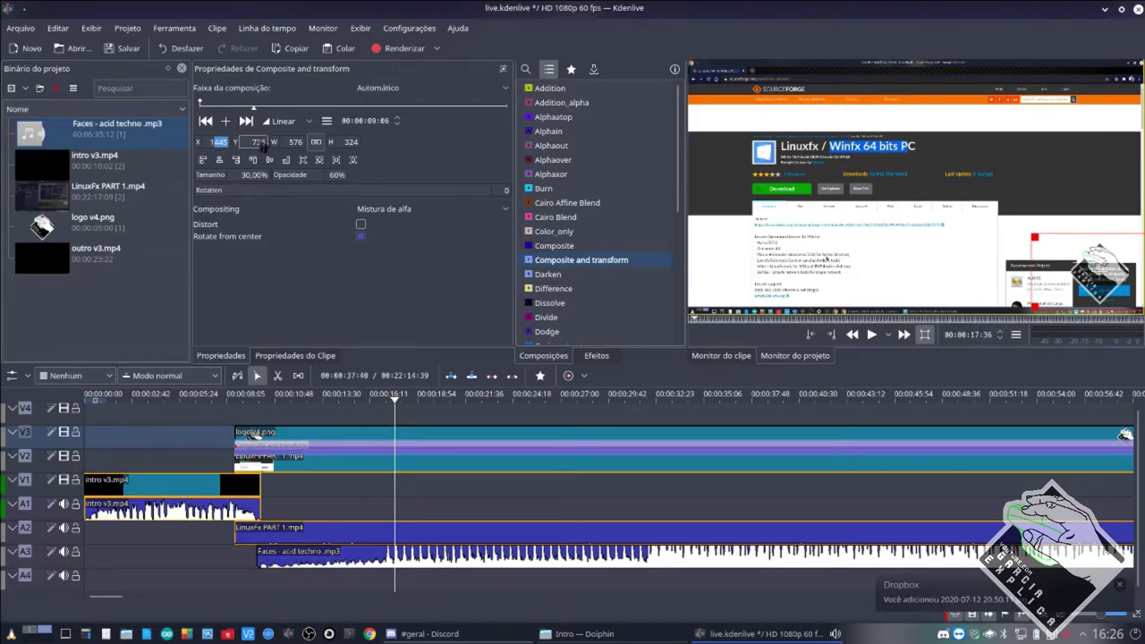
key("Return")
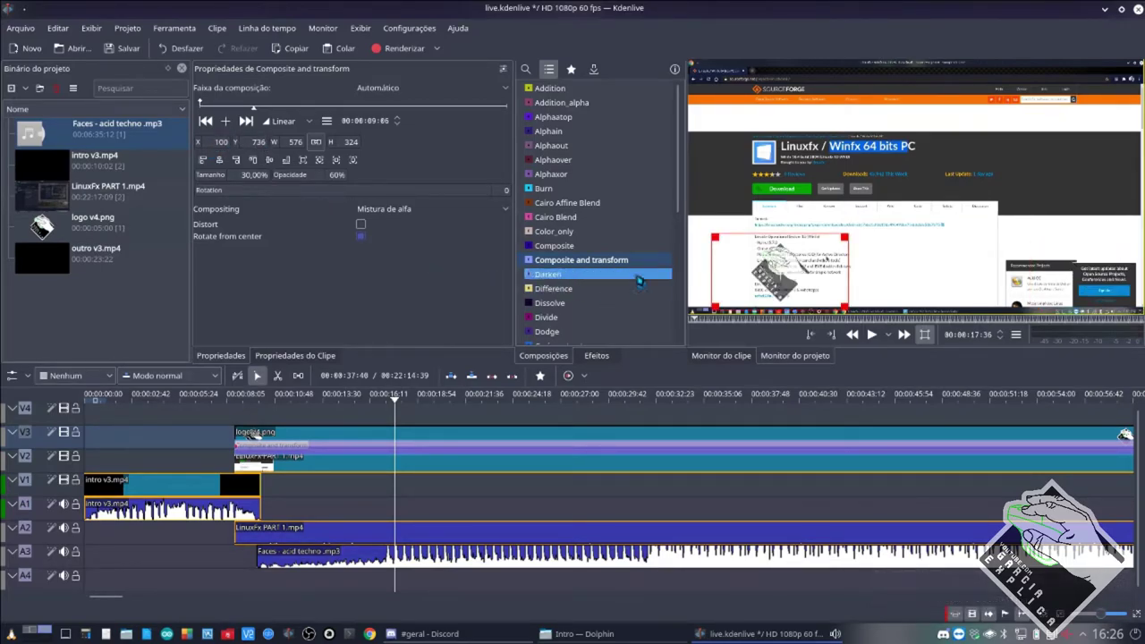
left_click_drag(783, 278, 1104, 268)
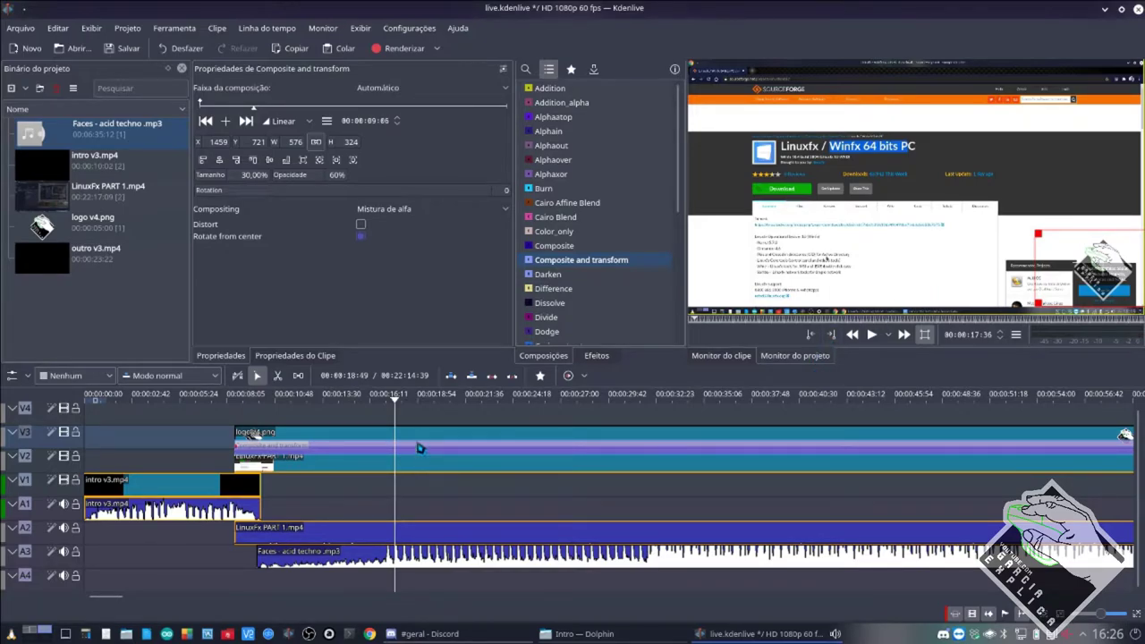
key("ctrl+s")
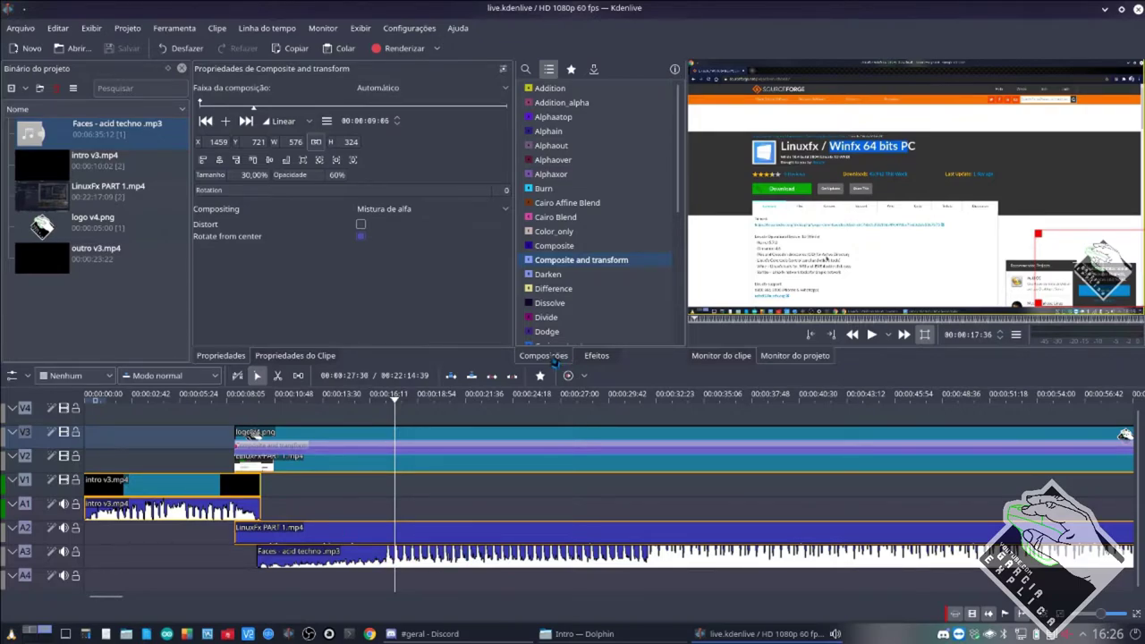
Add a Dissolve transition on V2 near 8 s between the intro and LinuxFx clips, and save.
left_click_drag(555, 304, 236, 467)
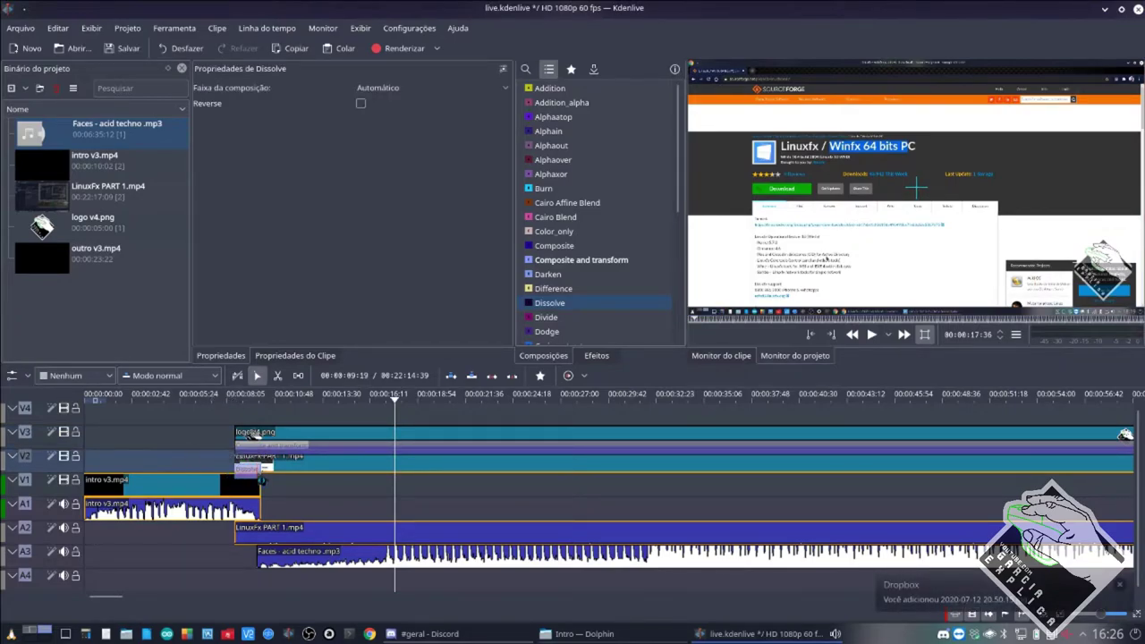
left_click(191, 494)
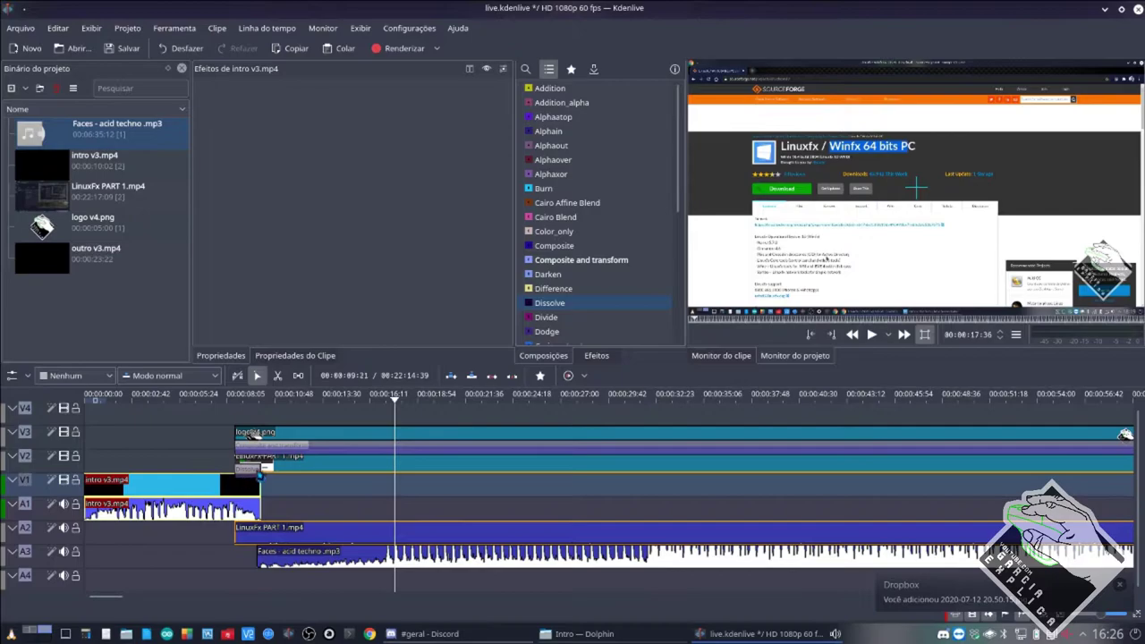
left_click(279, 467)
key("ctrl+s")
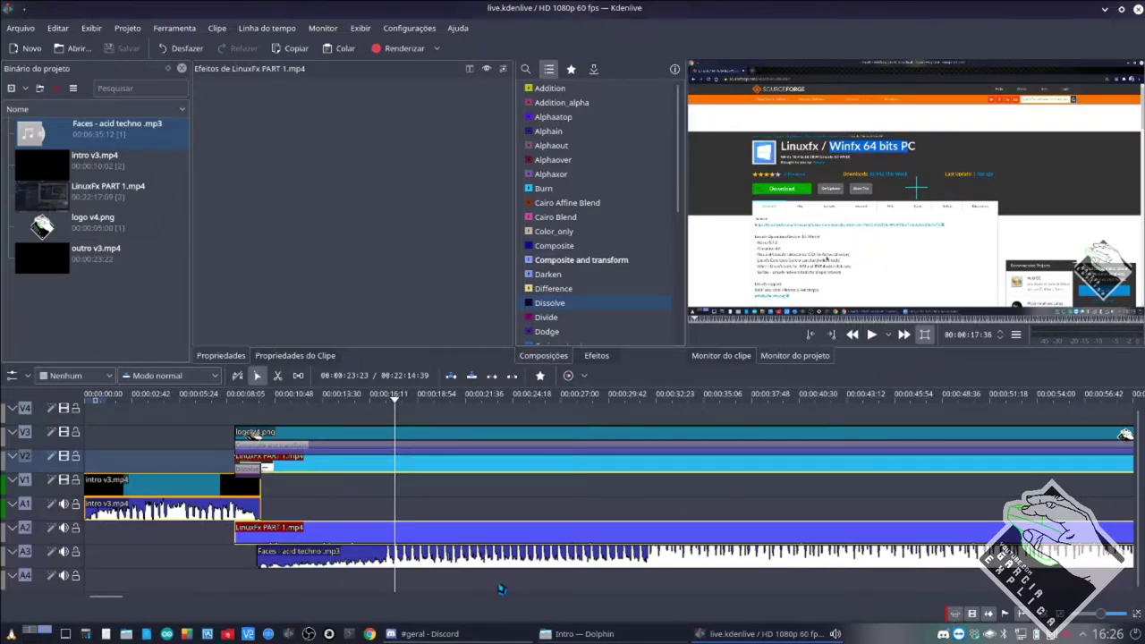
Review the logo's Composite and transform settings, then add a second logo v4.png on V4 near 00:00:16.
left_click(345, 437)
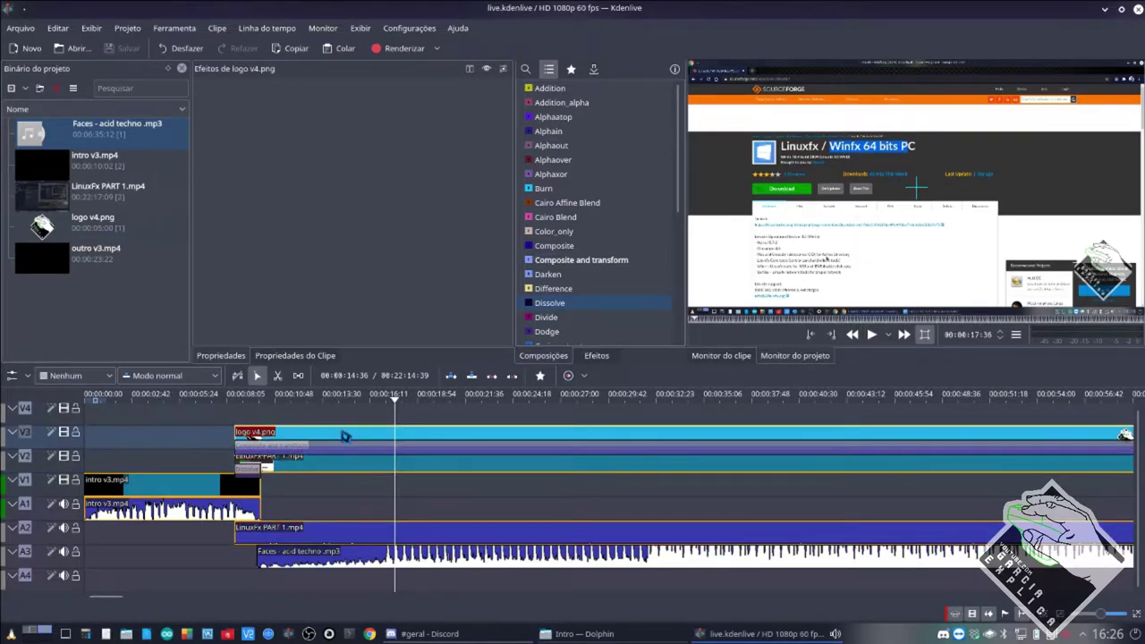
left_click(558, 262)
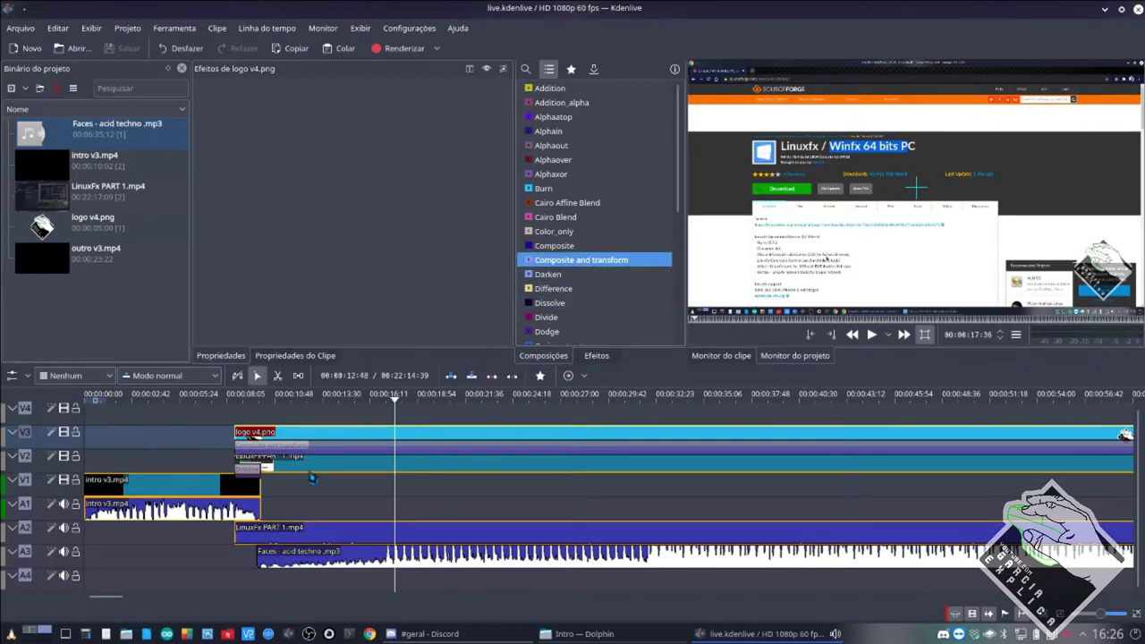
left_click(322, 445)
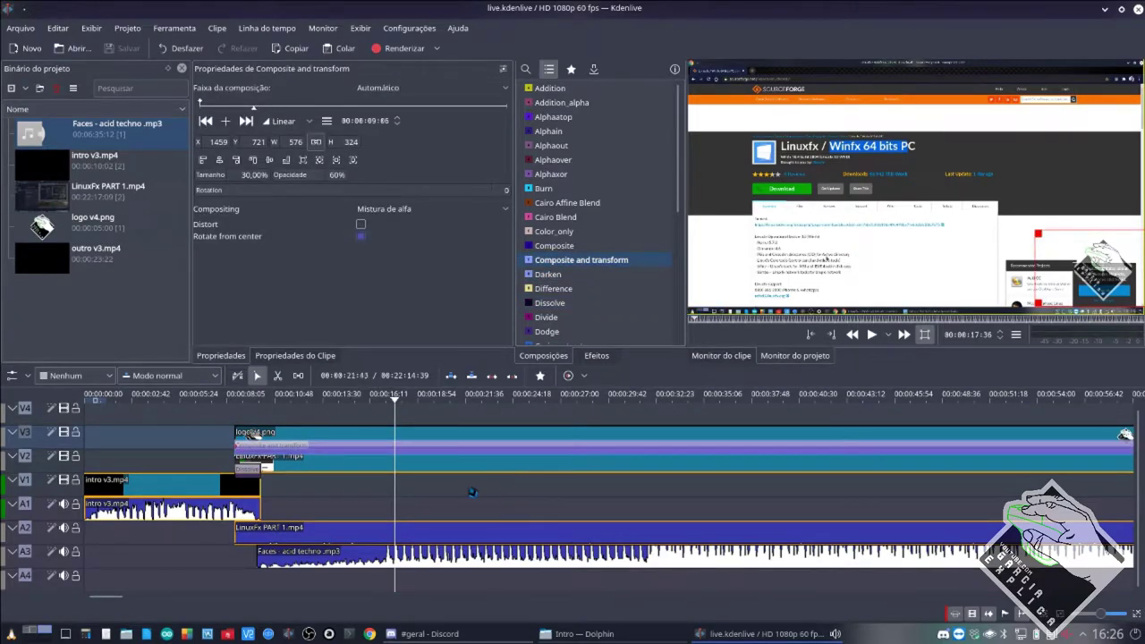
left_click(344, 436)
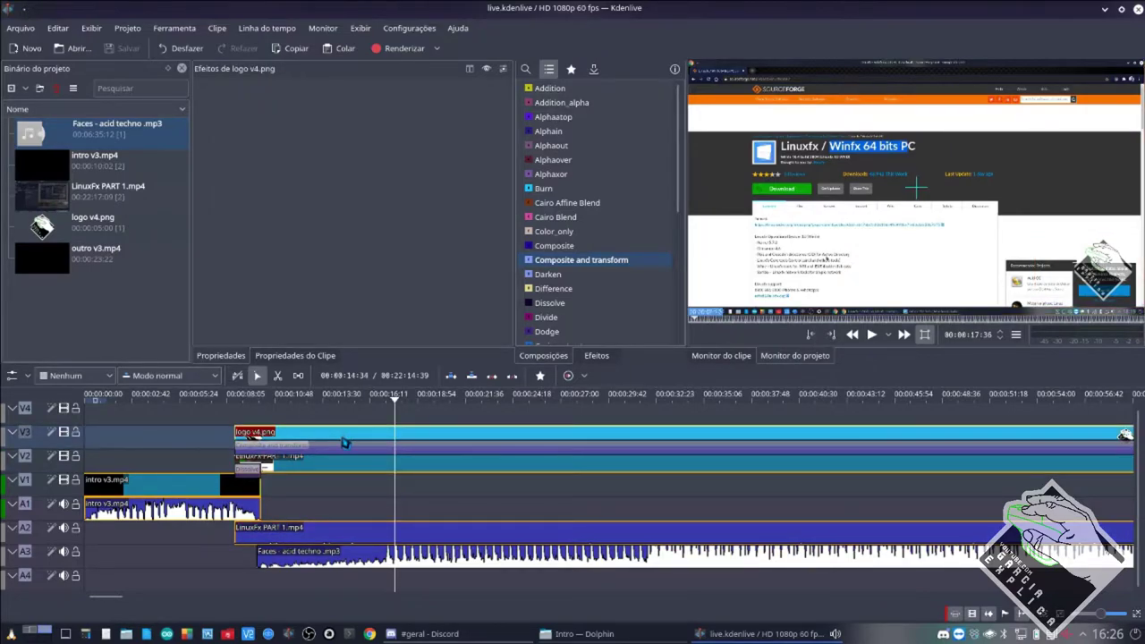
left_click(340, 452)
left_click(338, 463)
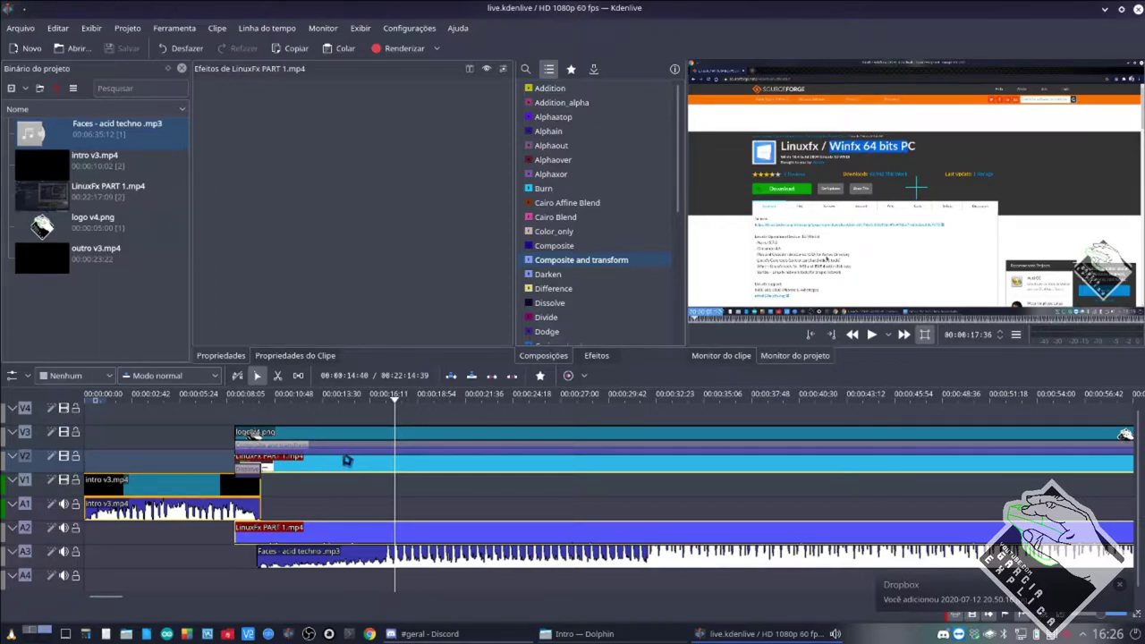
left_click(348, 453)
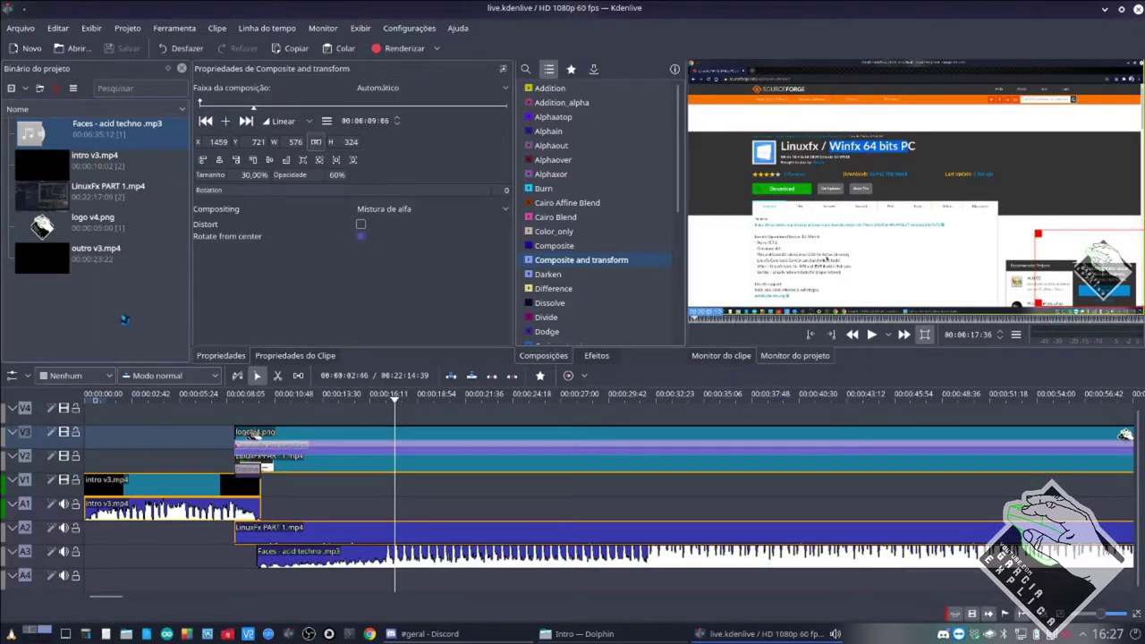
left_click_drag(80, 226, 377, 433)
Add a Composite and transform composition under the new V4 logo clip, stretched to span it.
left_click(383, 428)
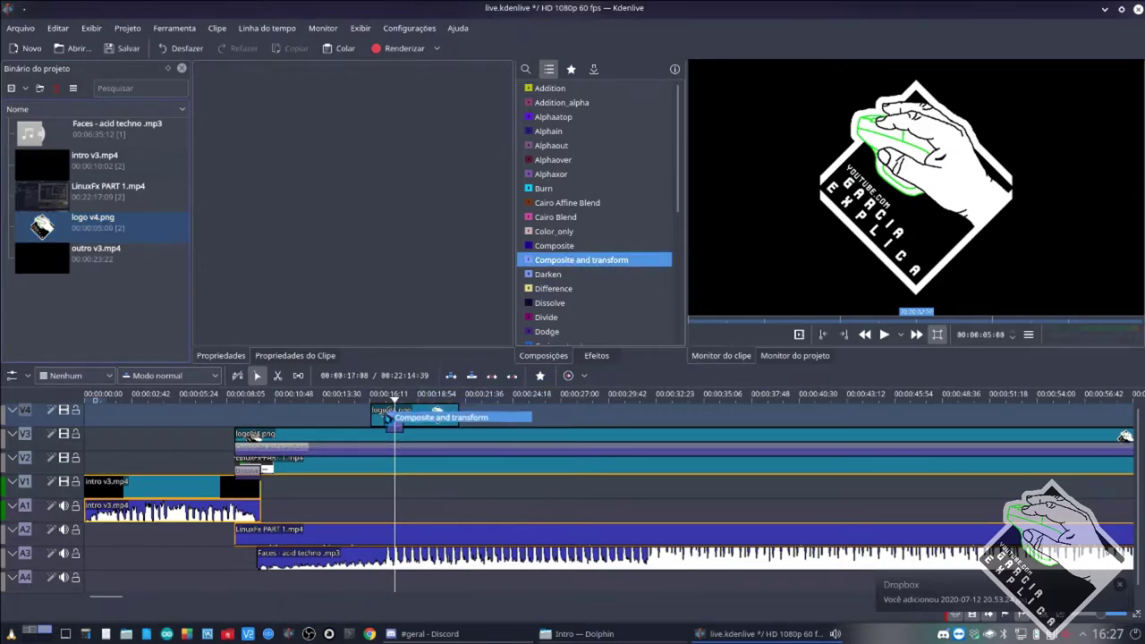
left_click(387, 430)
left_click_drag(386, 429, 458, 433)
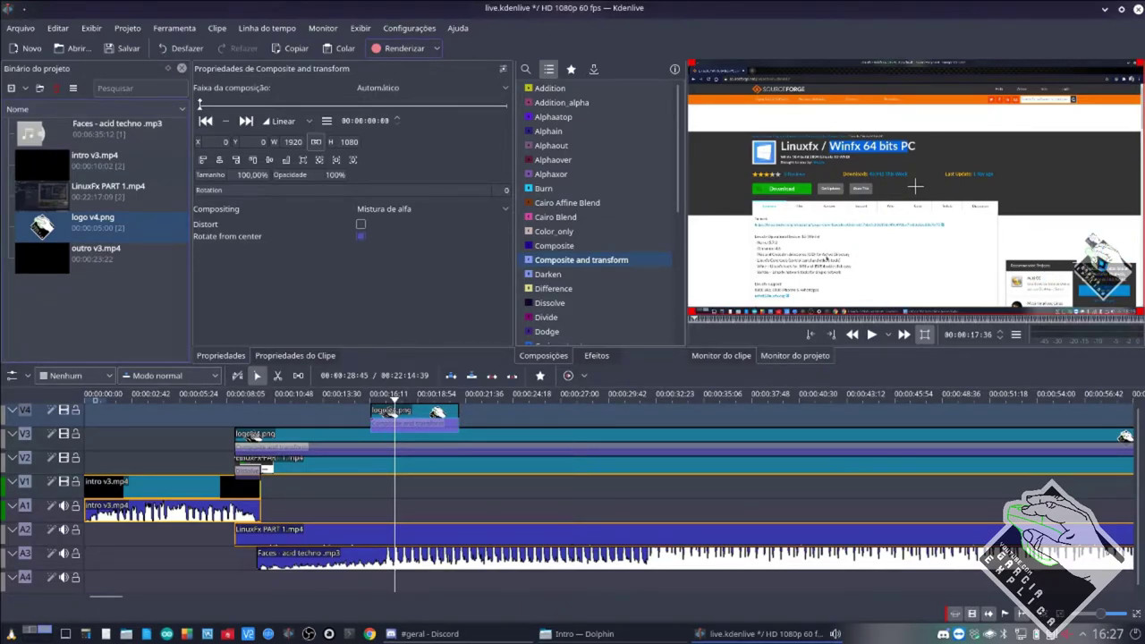
Set the logo composition's 'Faixa da composição' to V2, then bring Discord to the front.
left_click(445, 417)
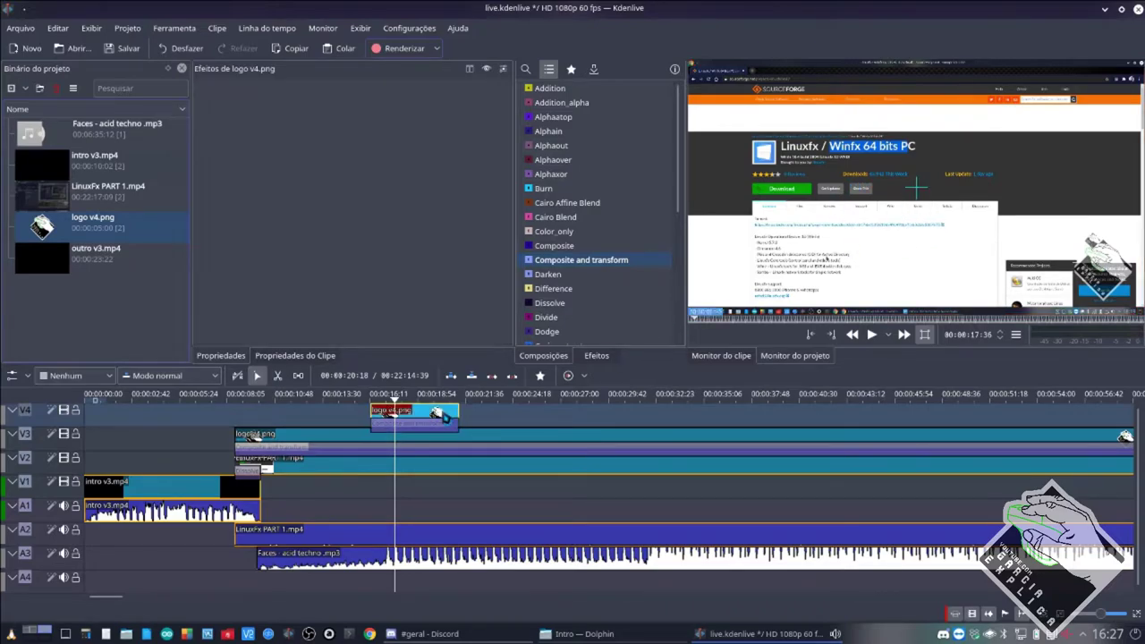
left_click(350, 474)
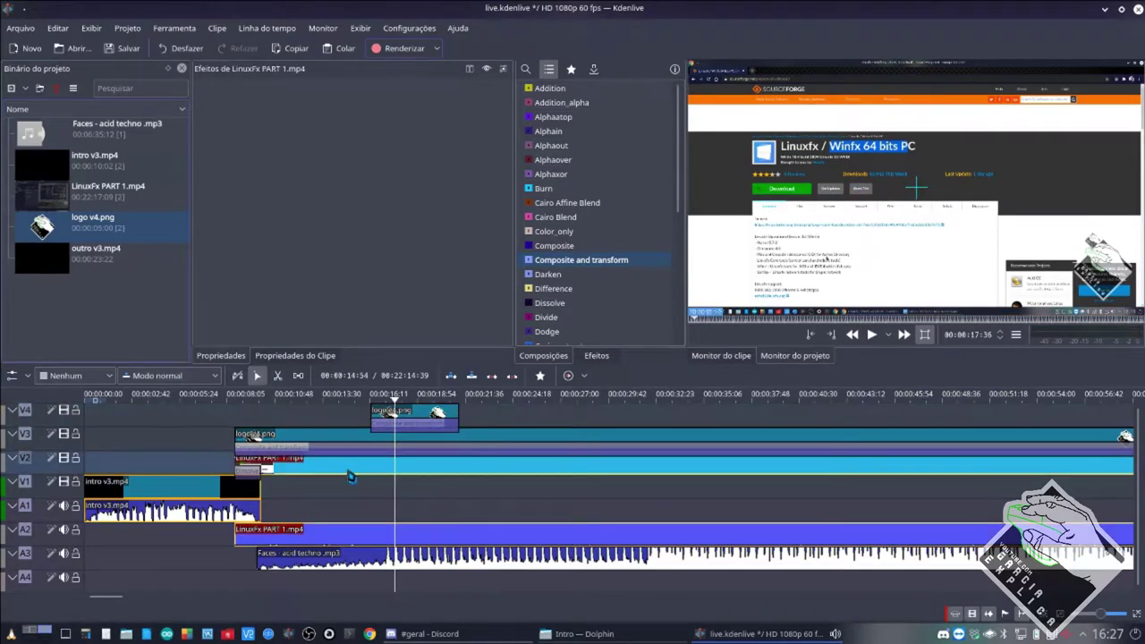
left_click(425, 428)
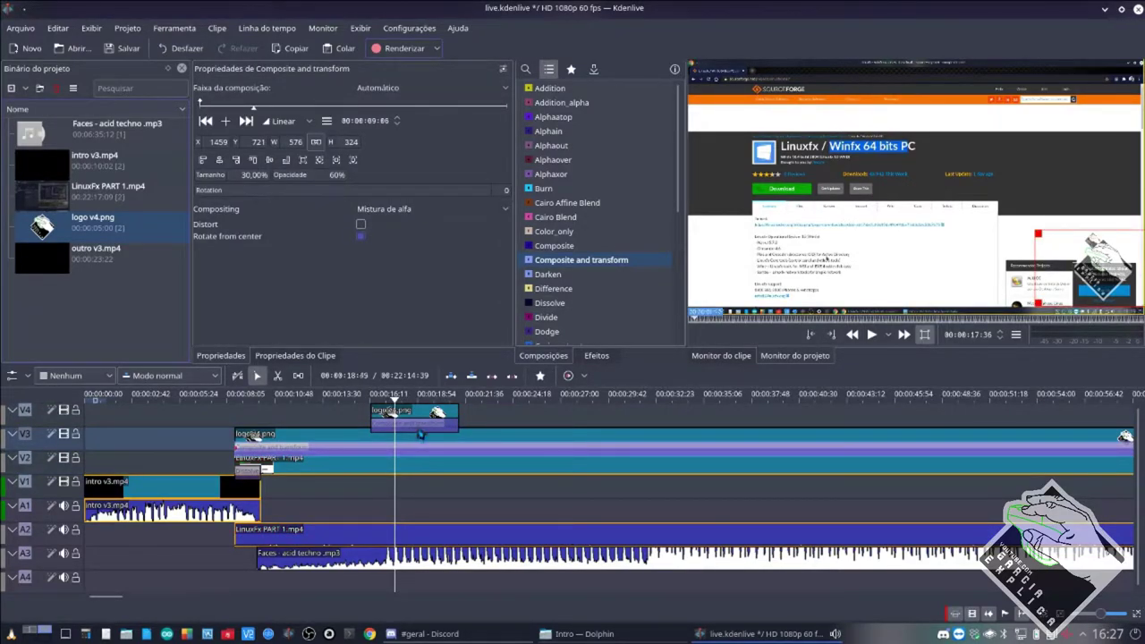
left_click(426, 428)
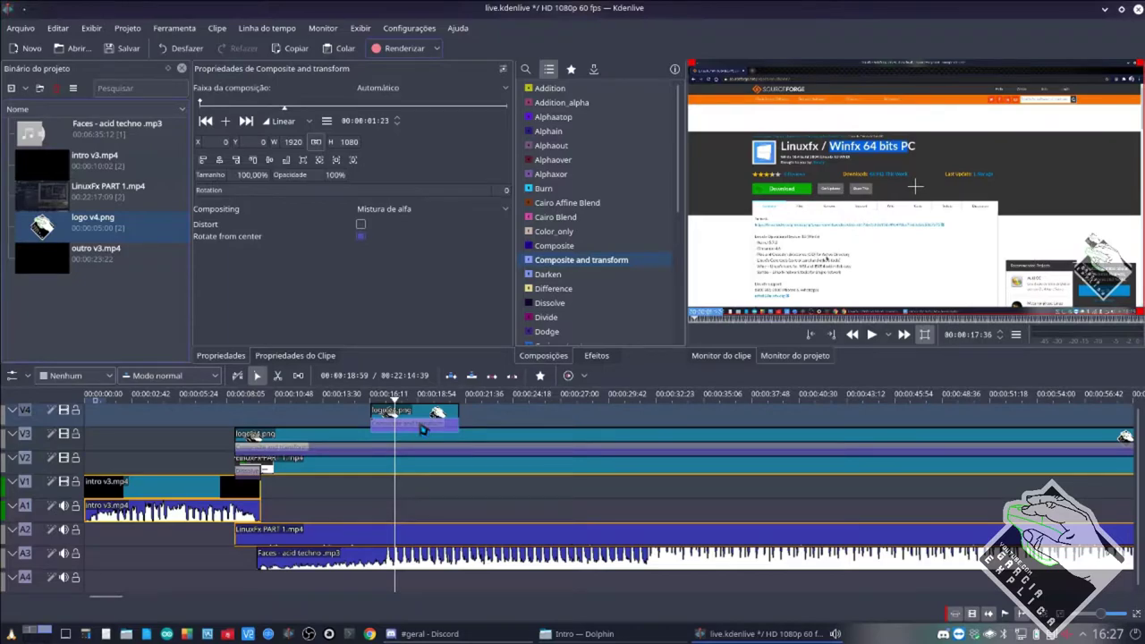
left_click(411, 91)
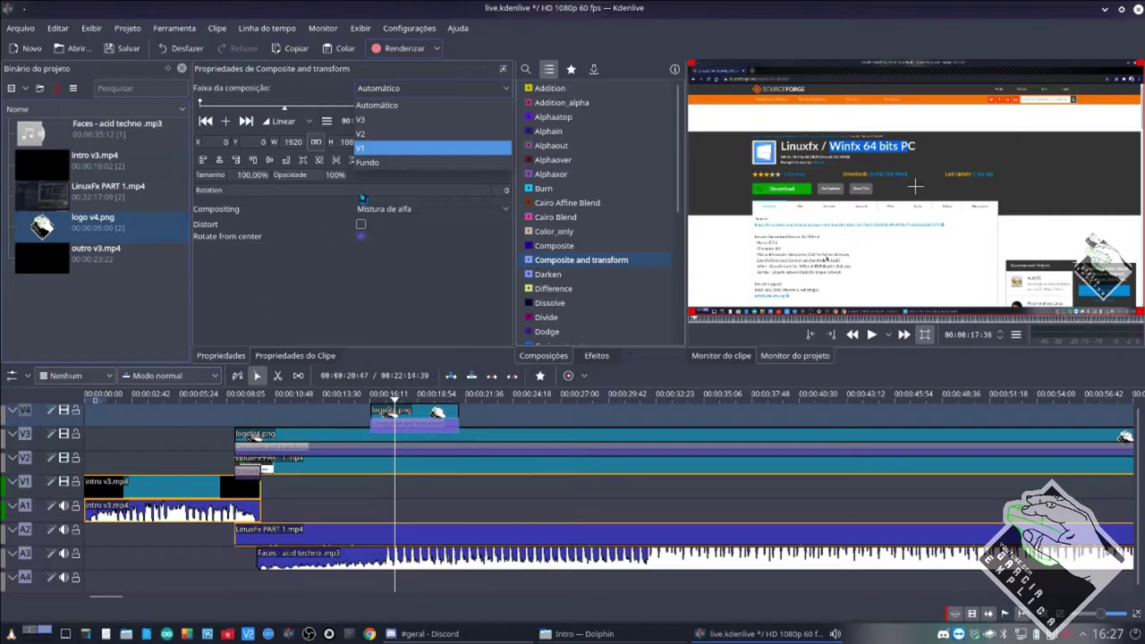
left_click(405, 136)
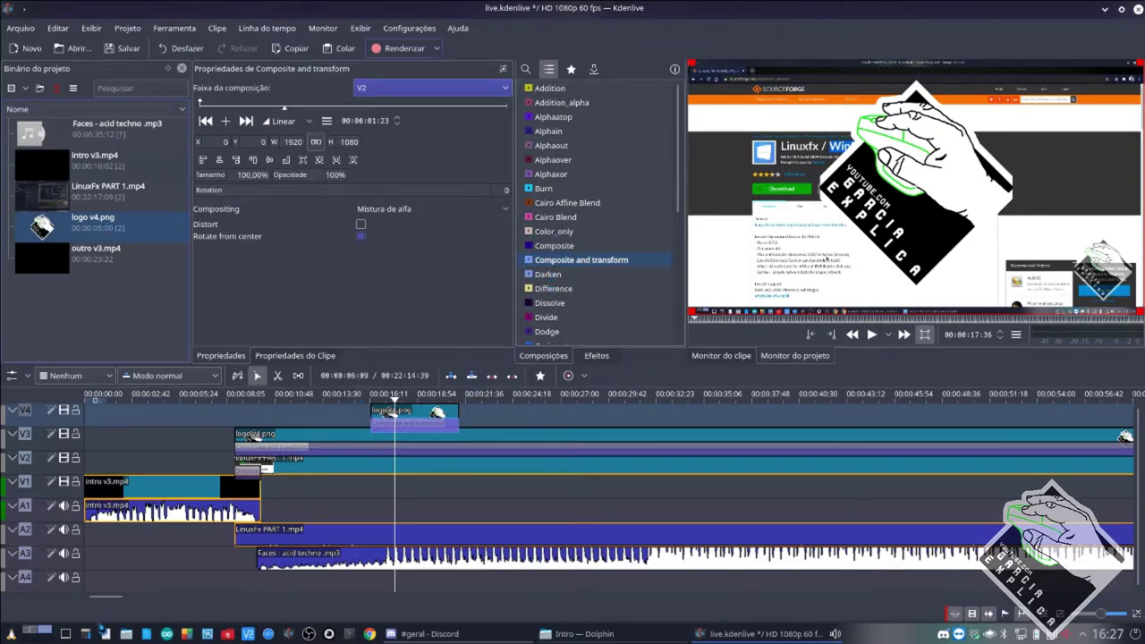
left_click(398, 634)
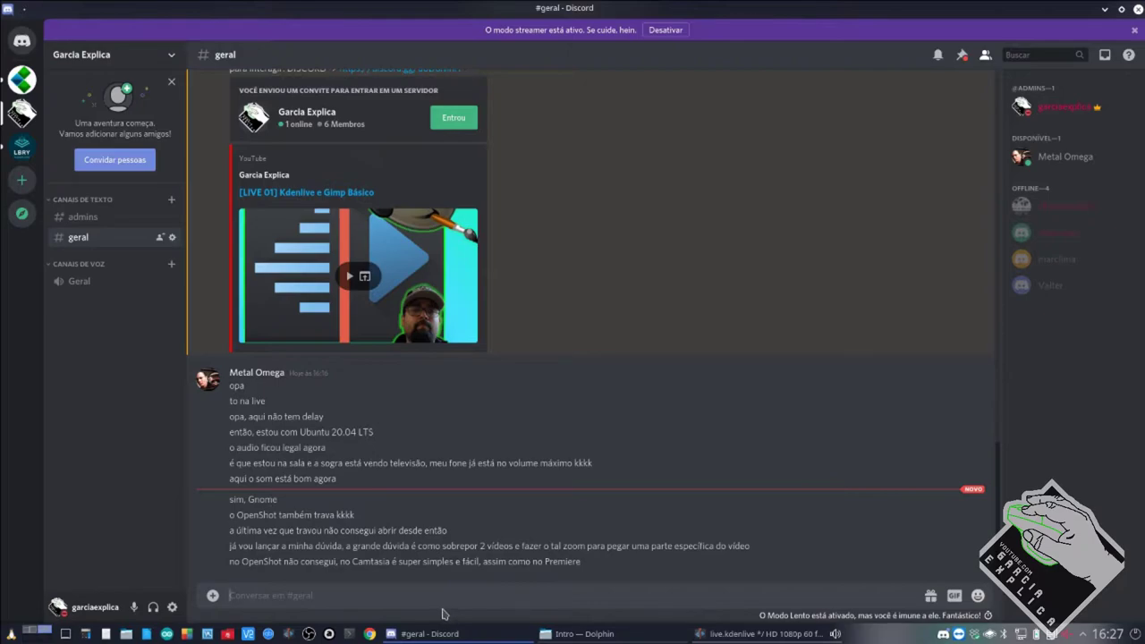
Read the viewer's overlay question in #geral, then return to the live.kdenlive project.
mouse_move(586, 634)
mouse_move(762, 633)
left_click(756, 633)
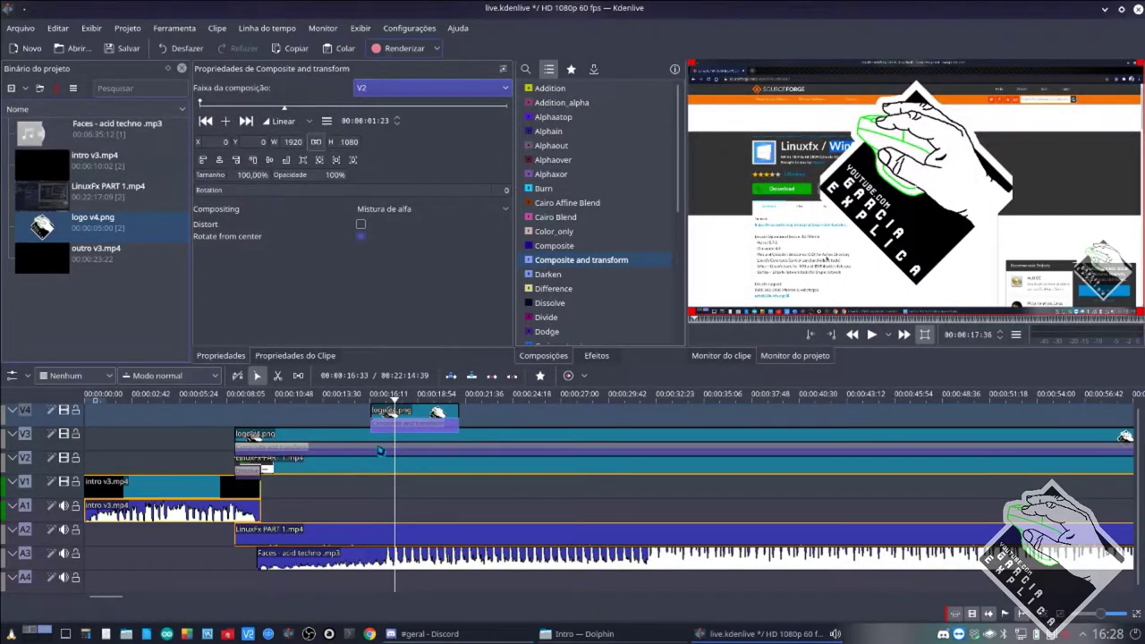
Select the logo v4.png watermark's composition on V3 to edit its position.
left_click(387, 436)
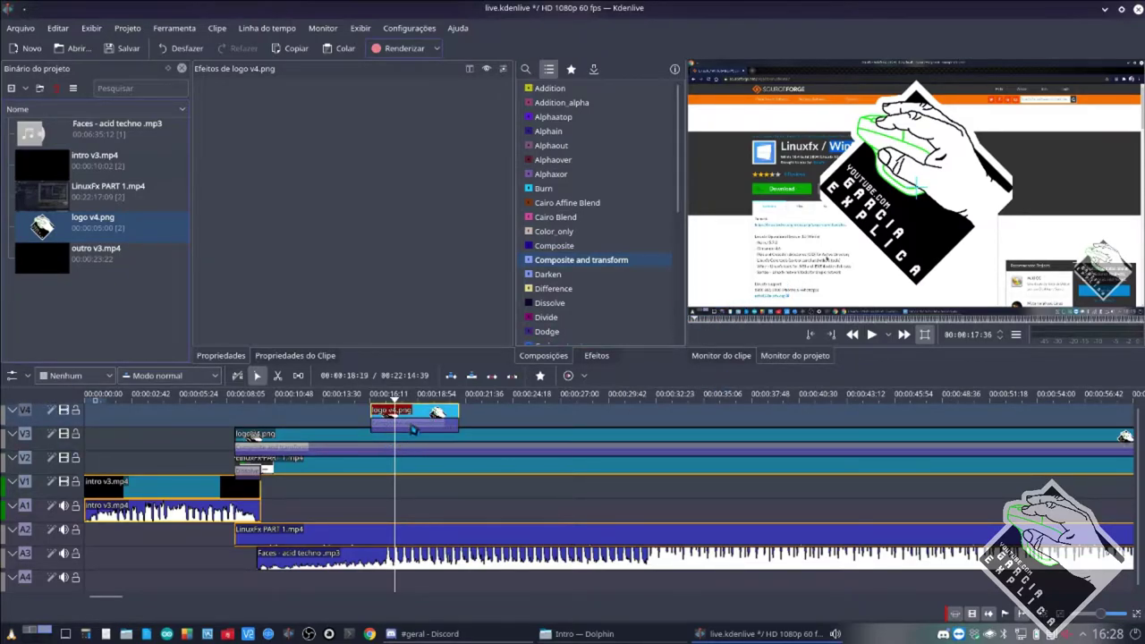
left_click(412, 426)
left_click(532, 436)
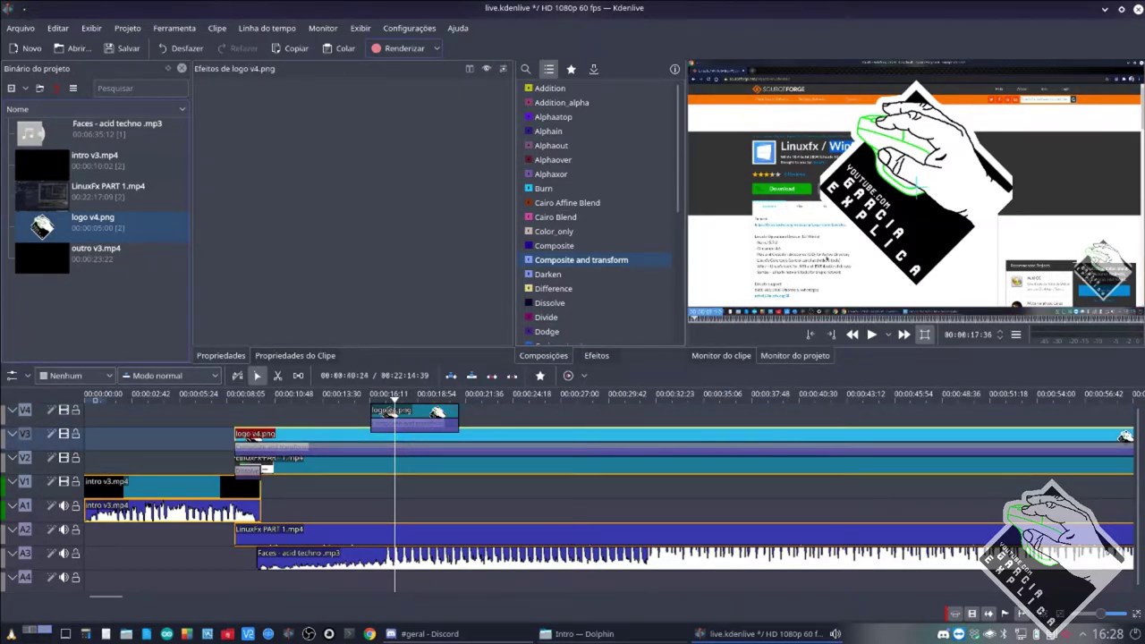
left_click(678, 449)
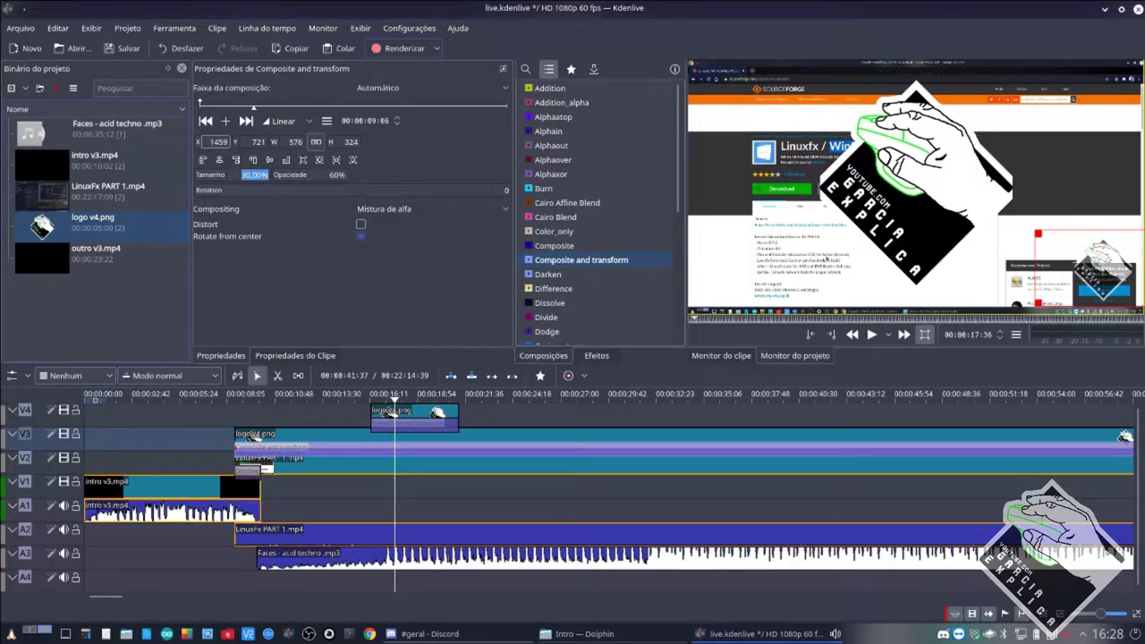
key("Tab")
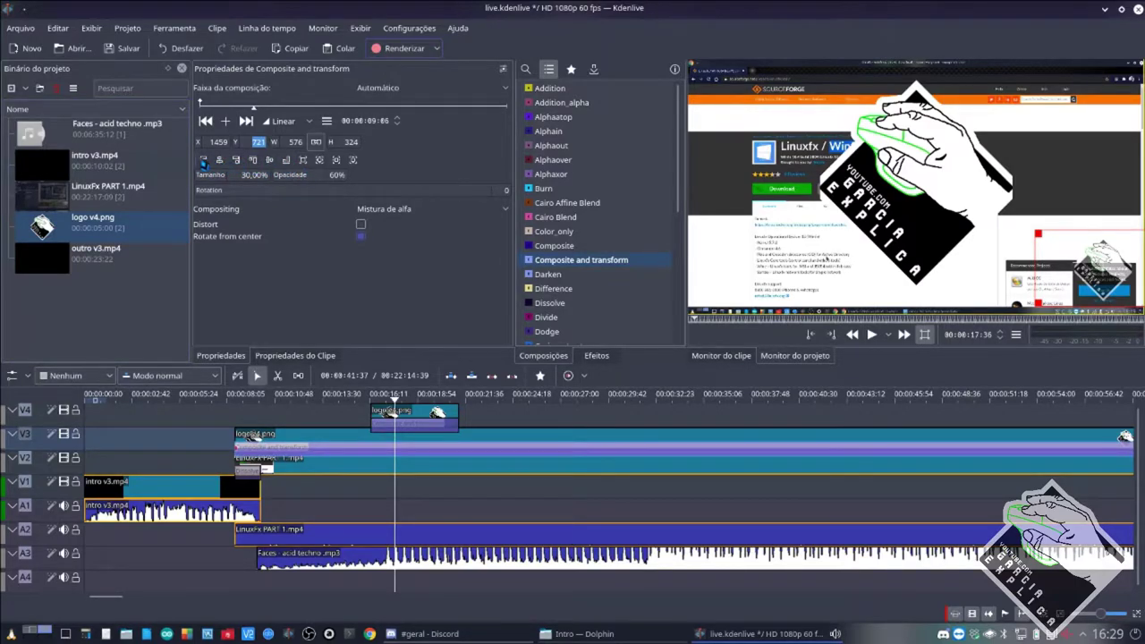
Try the alignment buttons, drag the watermark to the bottom-right (X 1451, Y 726), and save.
left_click(220, 166)
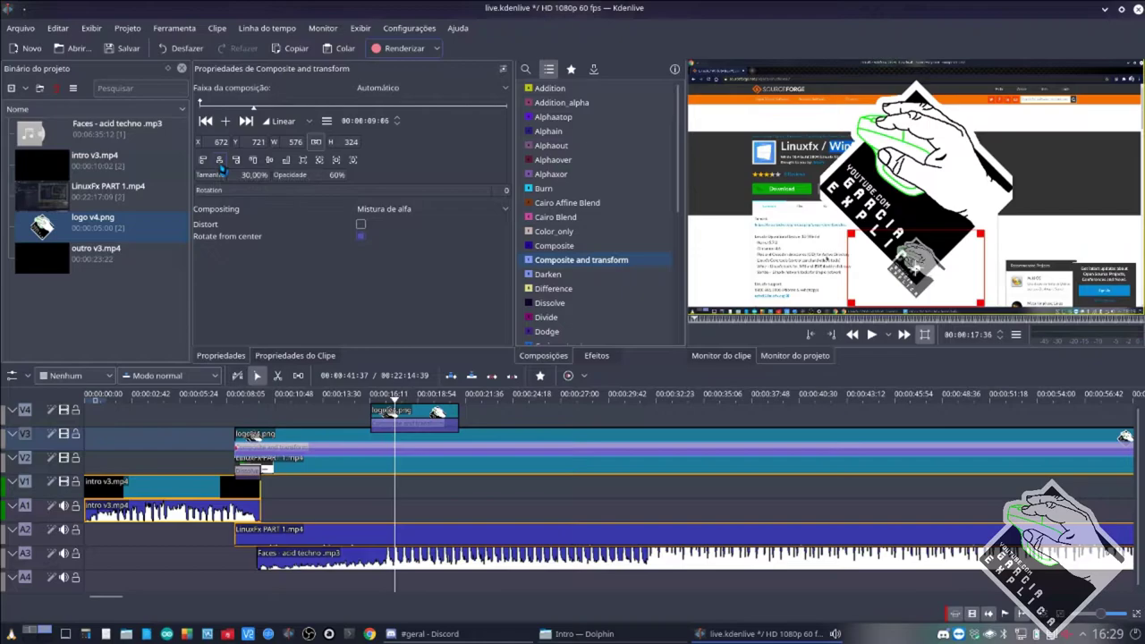
left_click(203, 161)
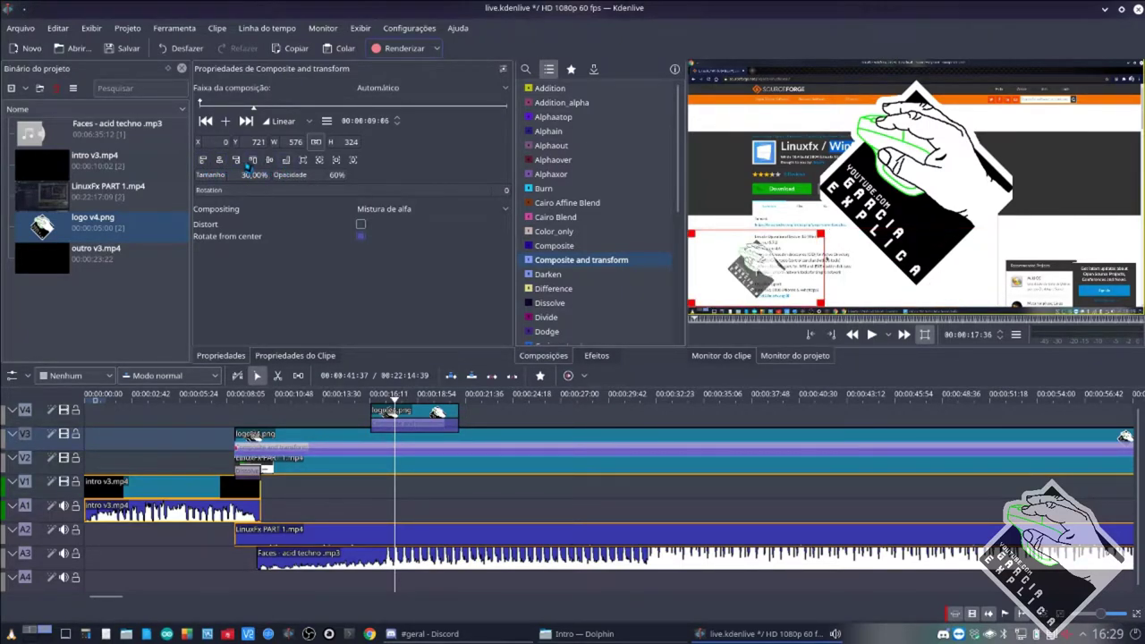
left_click(237, 160)
left_click(253, 160)
left_click(270, 160)
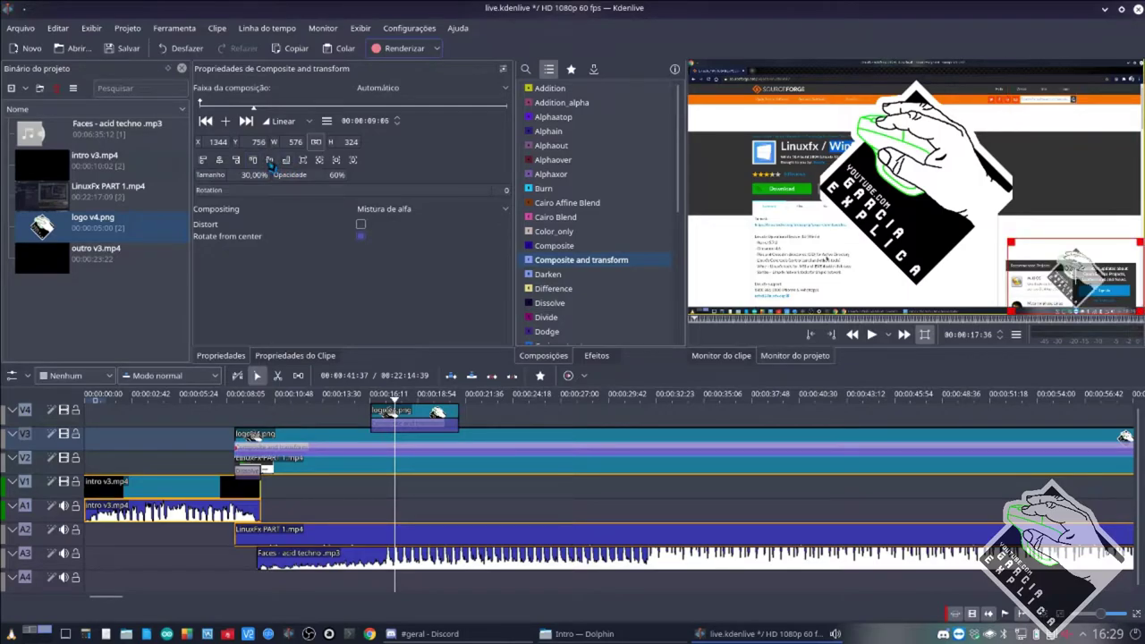
left_click(269, 160)
left_click(219, 160)
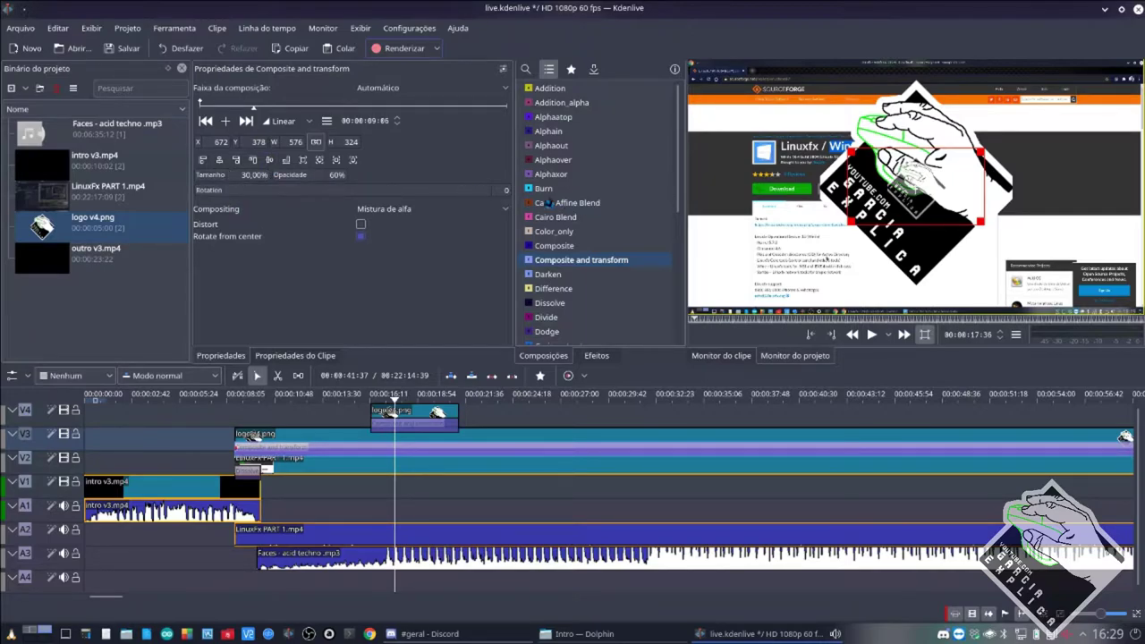
left_click(254, 163)
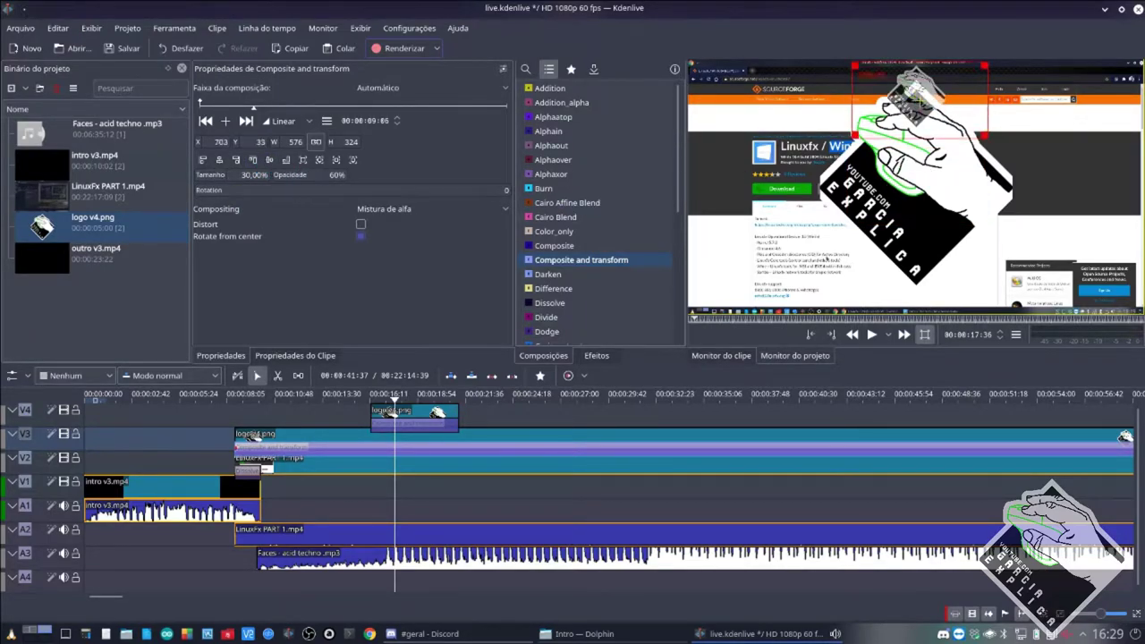
left_click_drag(918, 121, 1104, 295)
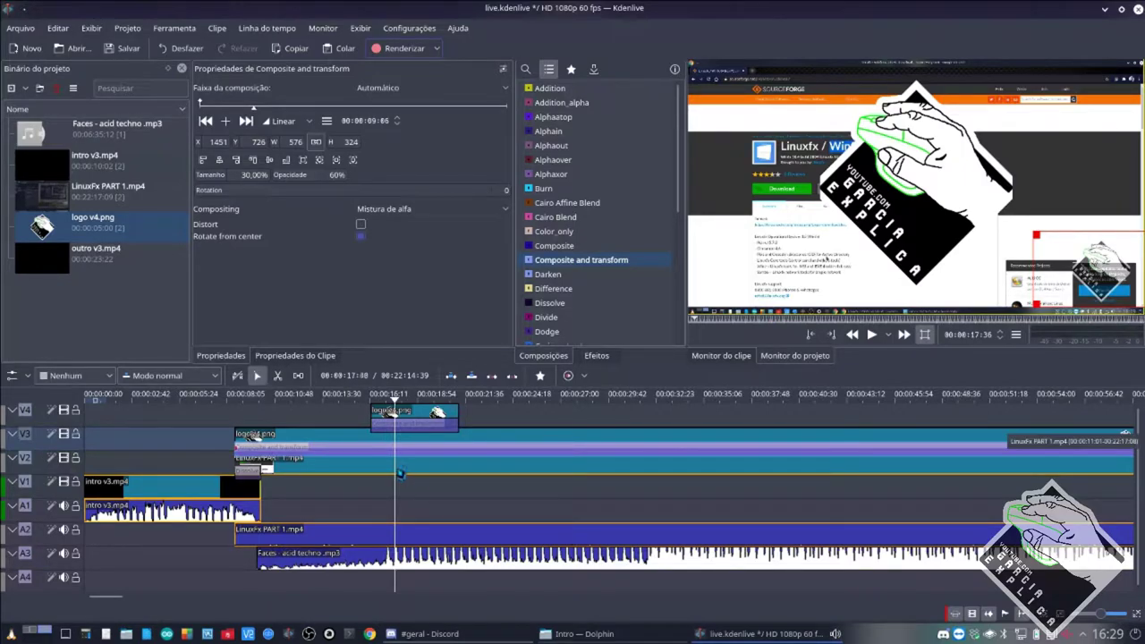
key("ctrl+s")
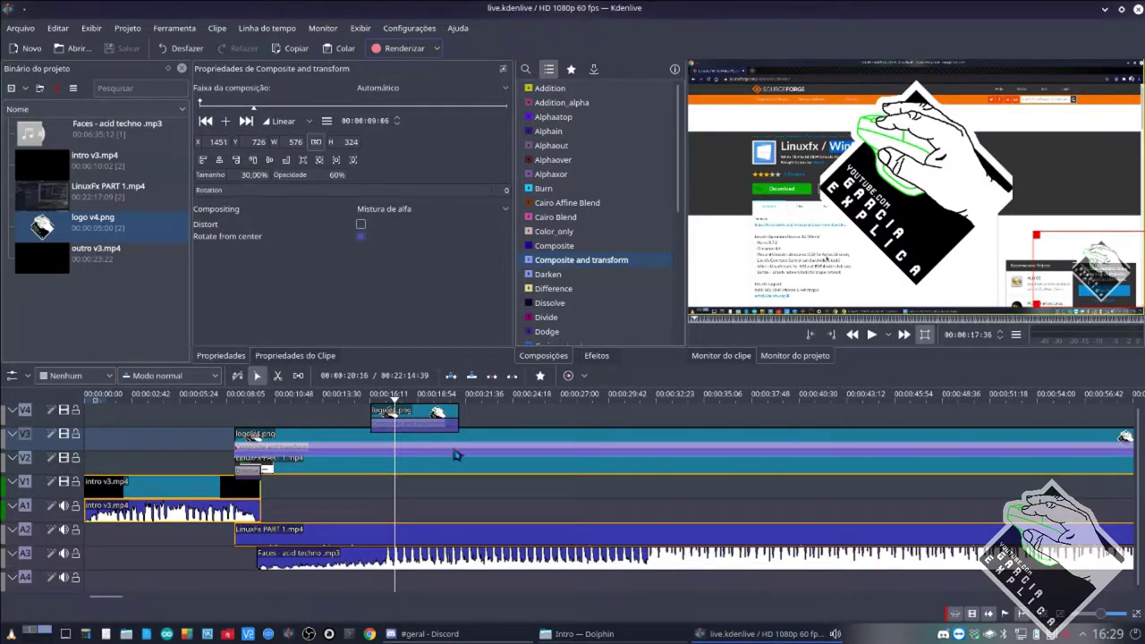
left_click(417, 427)
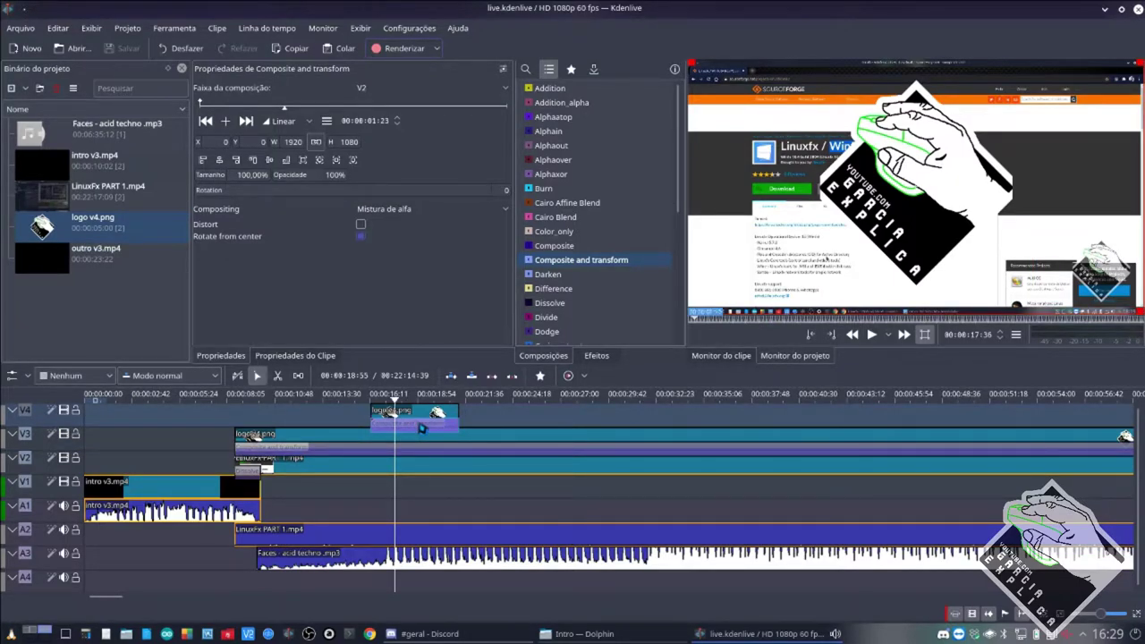
left_click(483, 438)
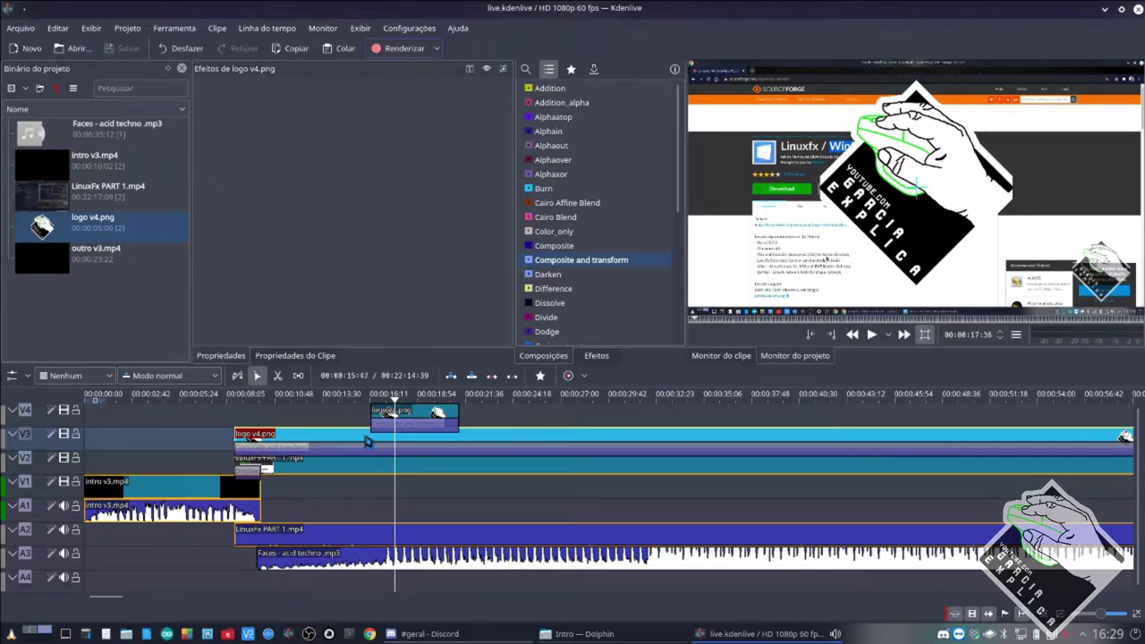
left_click(422, 424)
left_click(381, 90)
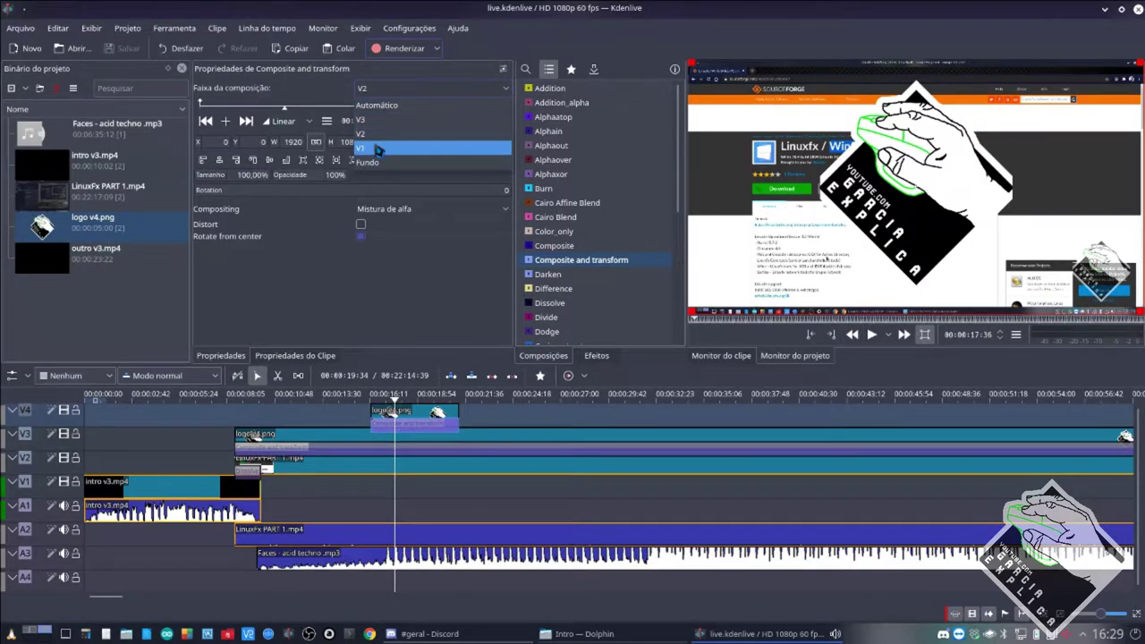
left_click(377, 149)
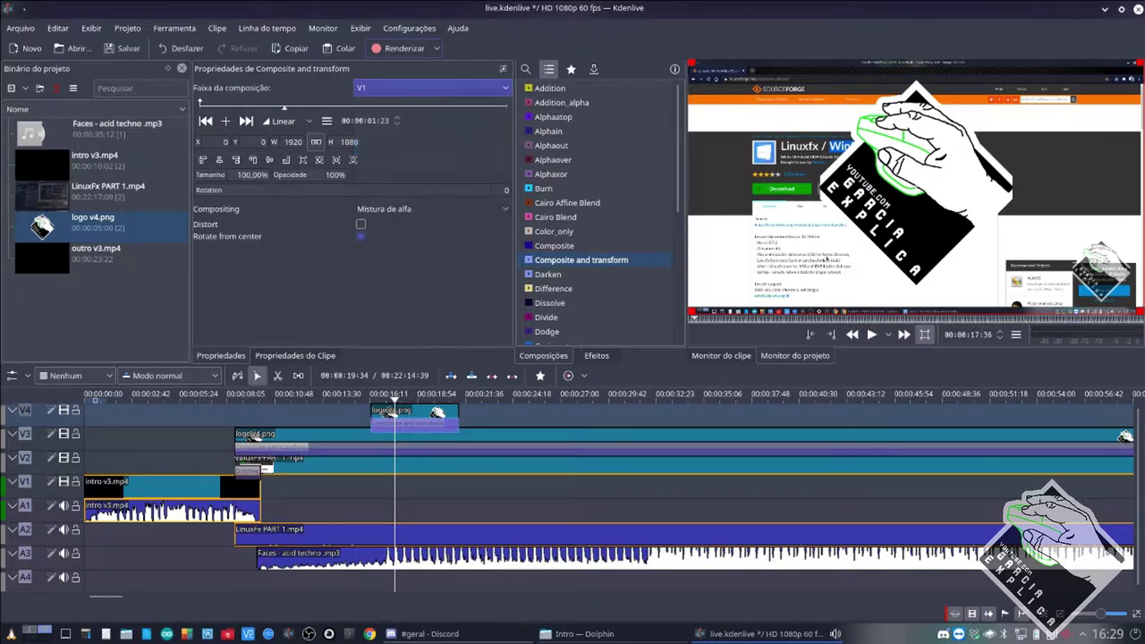
left_click(388, 89)
left_click(374, 137)
left_click(386, 94)
left_click(377, 133)
left_click(385, 90)
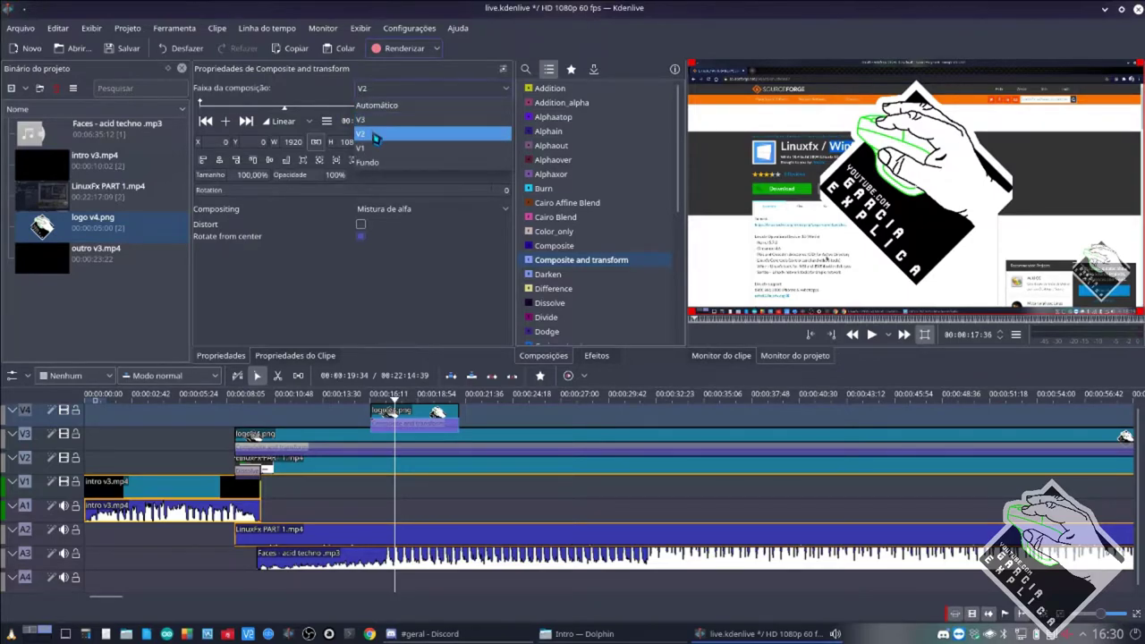
left_click(374, 134)
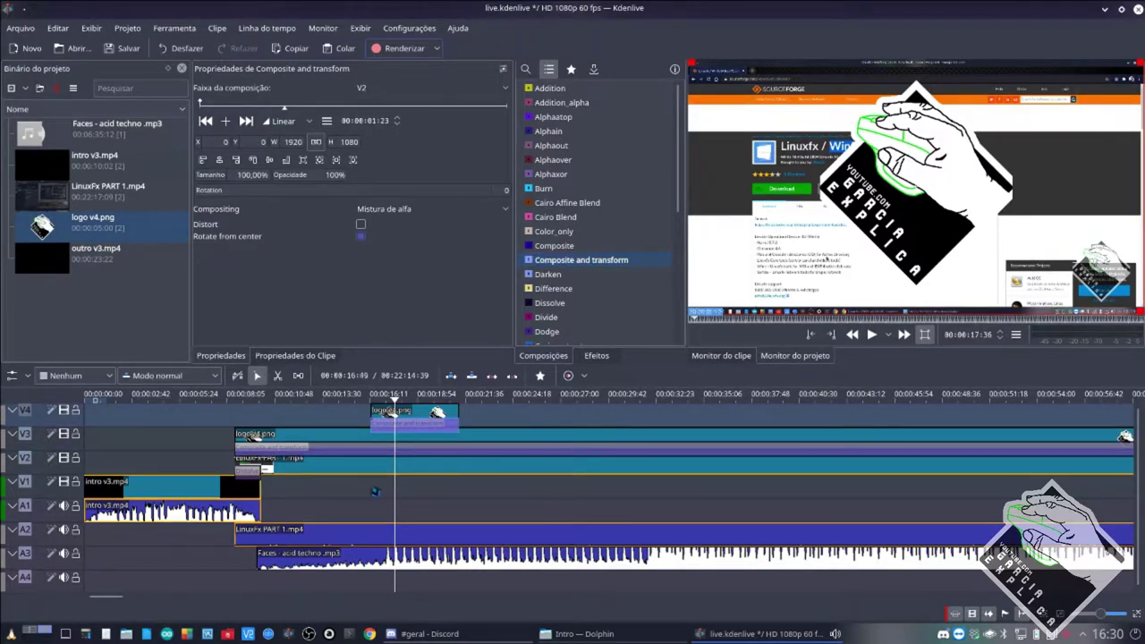
Place outro v3.mp4 on track V4 with a Composite and transform composition beneath it.
left_click_drag(89, 256, 503, 416)
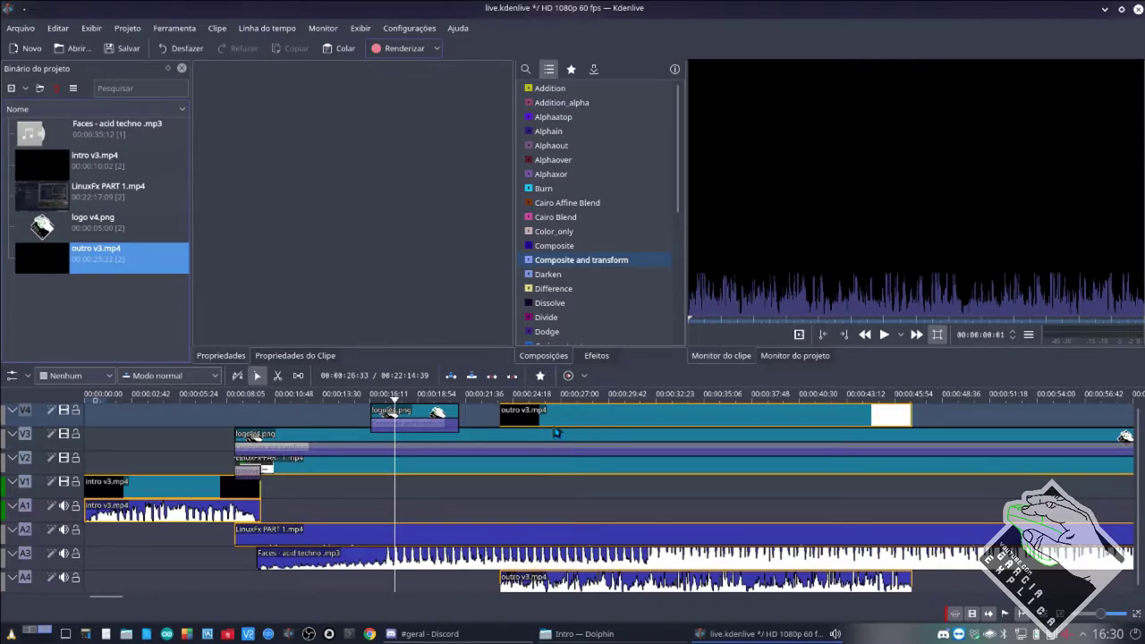
left_click_drag(581, 259, 911, 429)
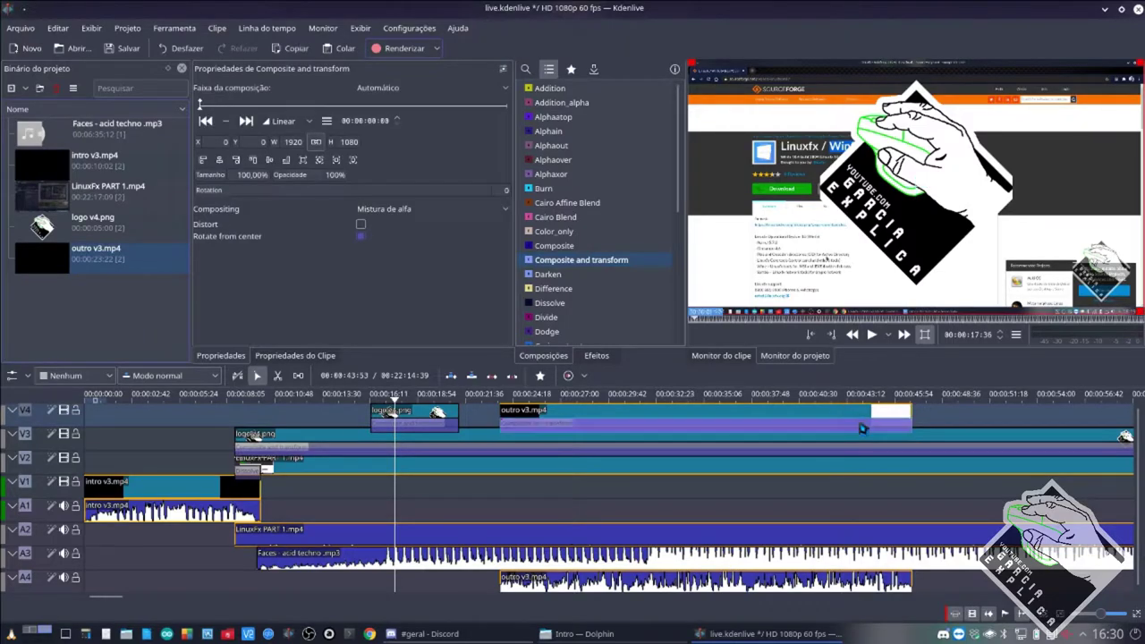
left_click(606, 496)
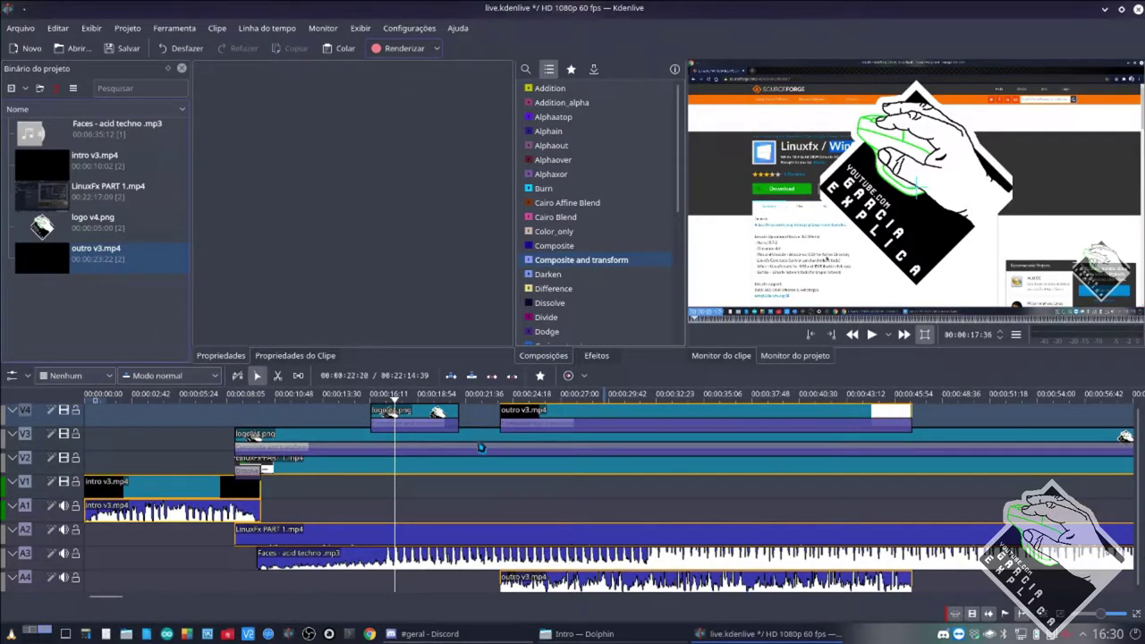
left_click(629, 432)
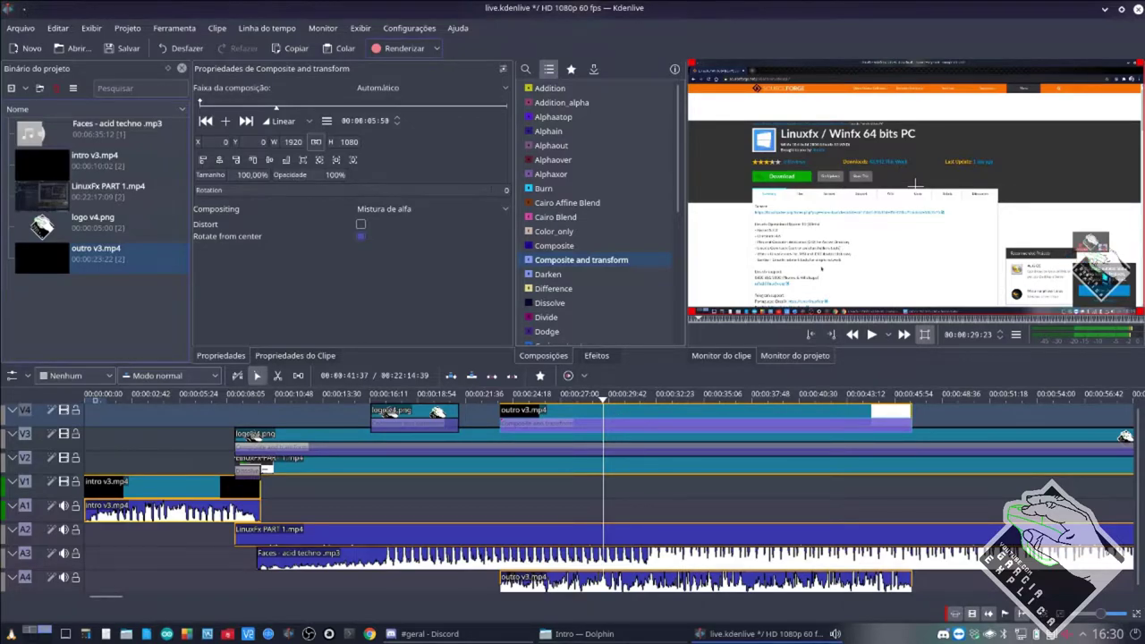
Set the outro composition's 'Faixa da composição' to V2.
left_click(786, 453)
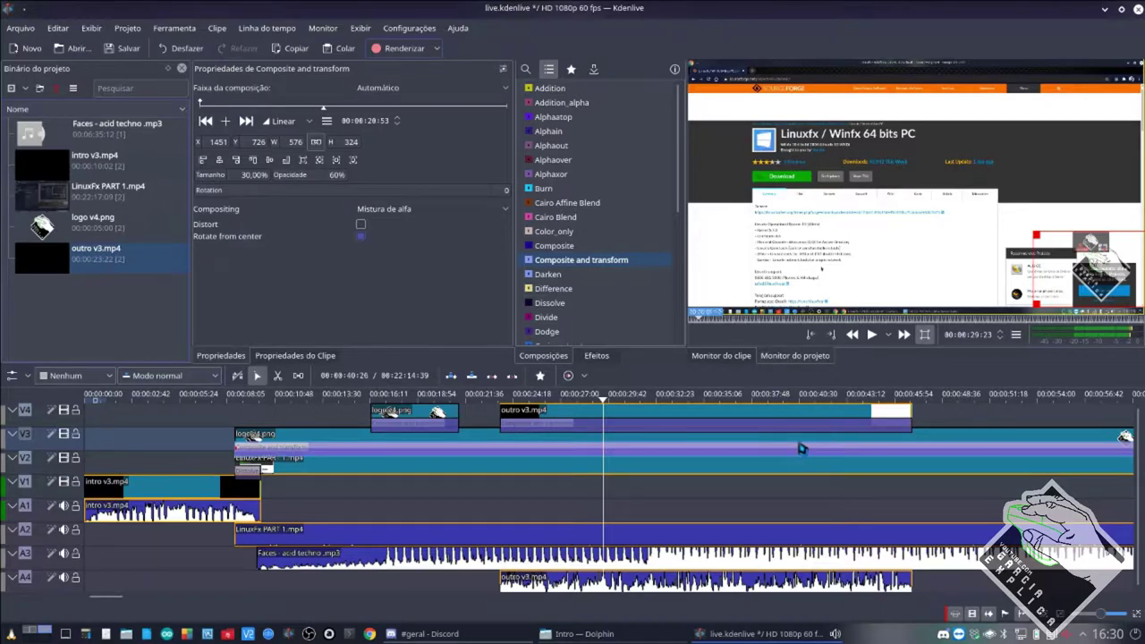
left_click(814, 429)
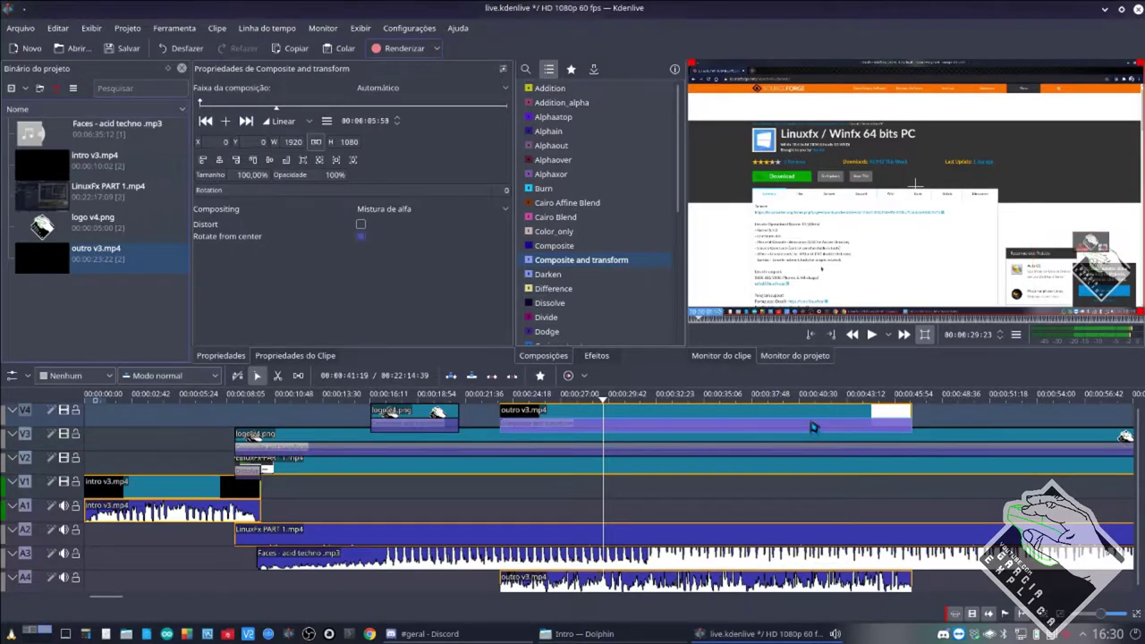
left_click(369, 90)
left_click(376, 134)
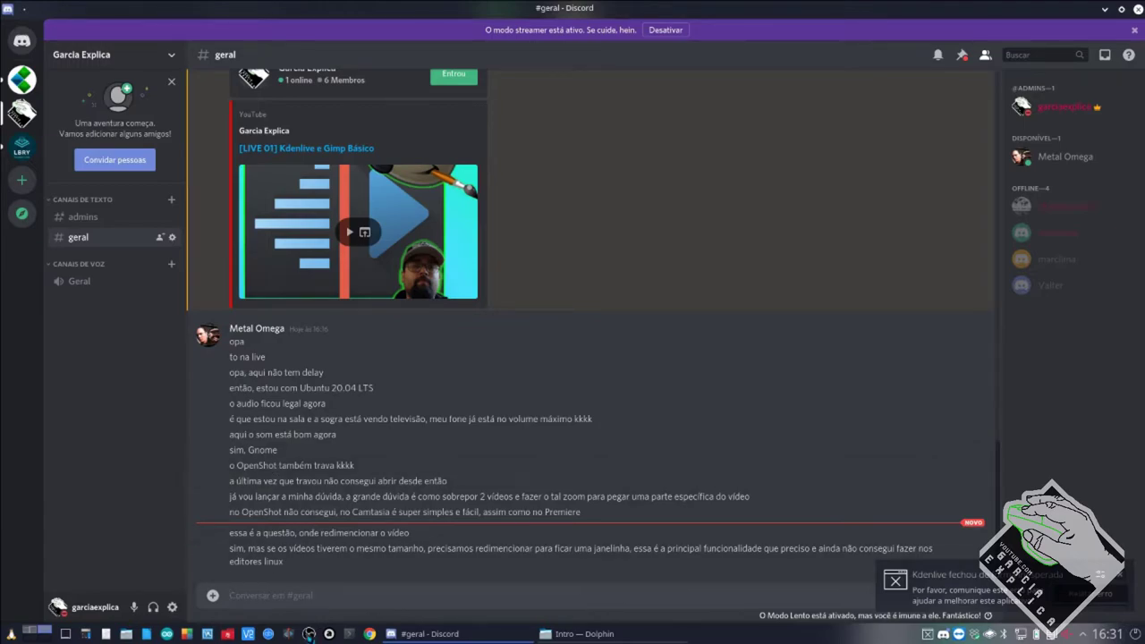
Relaunch Kdenlive after the crash and bring the Dolphin file manager to the front.
left_click(289, 633)
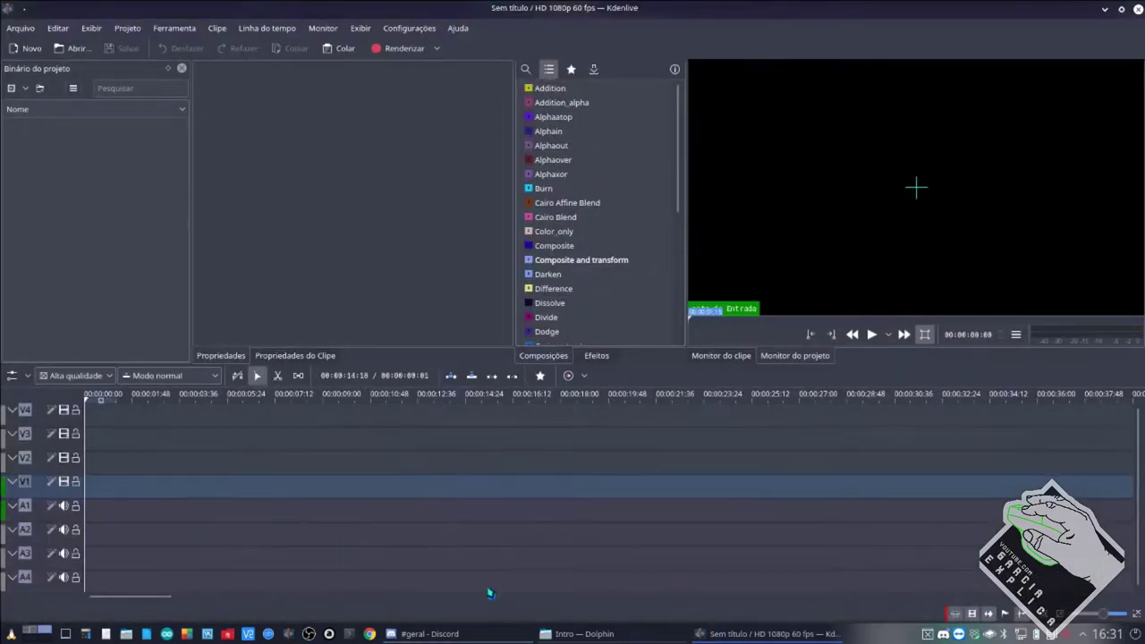
left_click(475, 634)
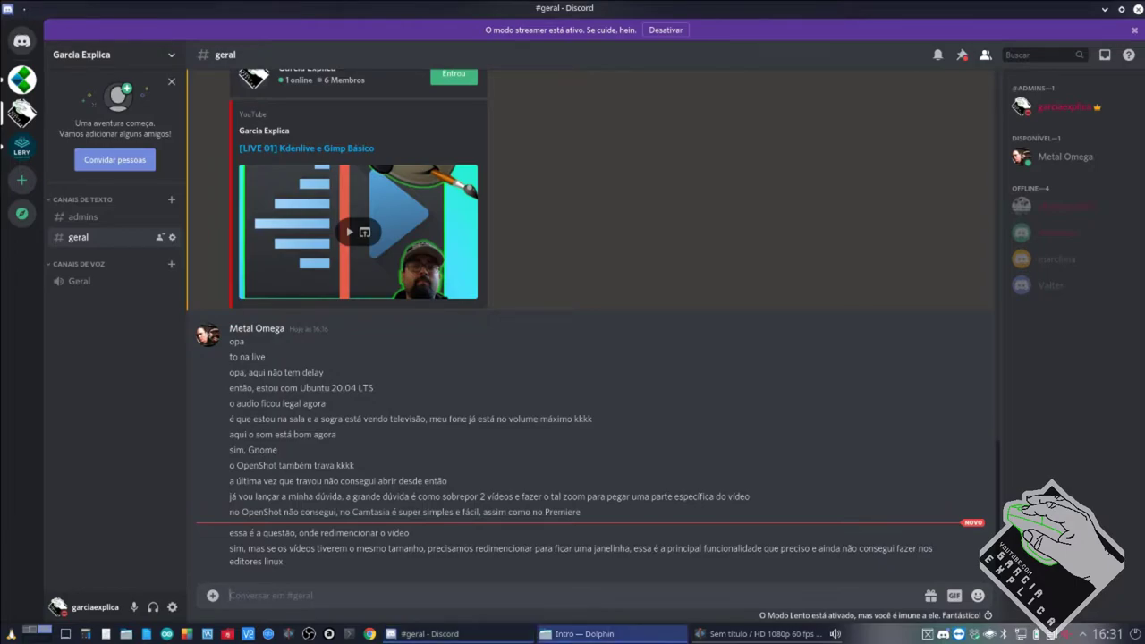
left_click(760, 633)
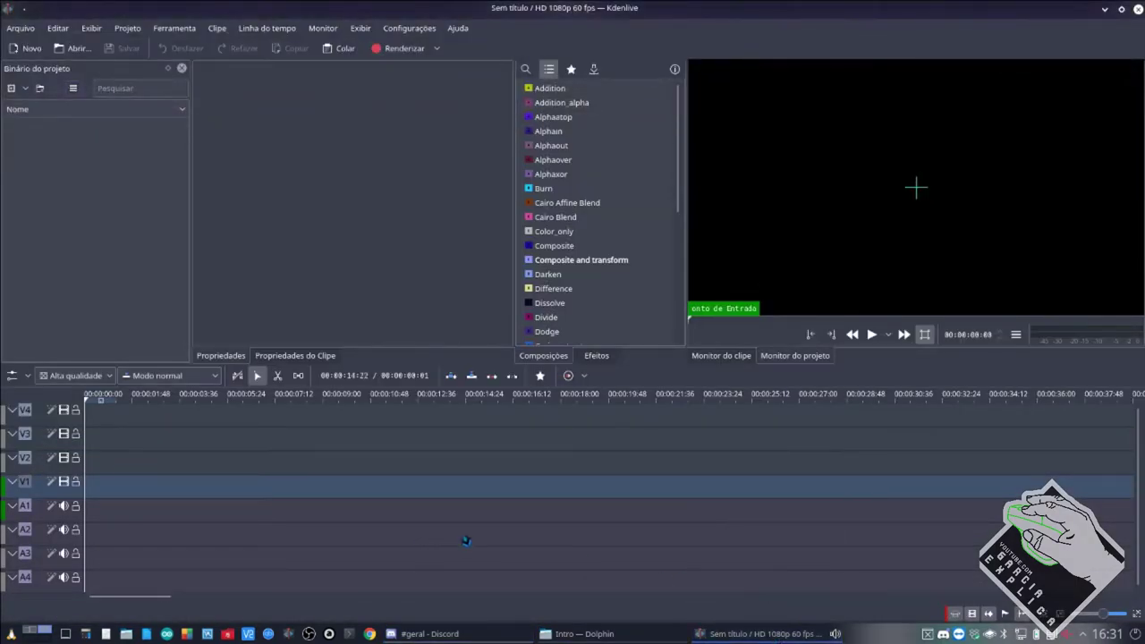
left_click(497, 636)
left_click(497, 635)
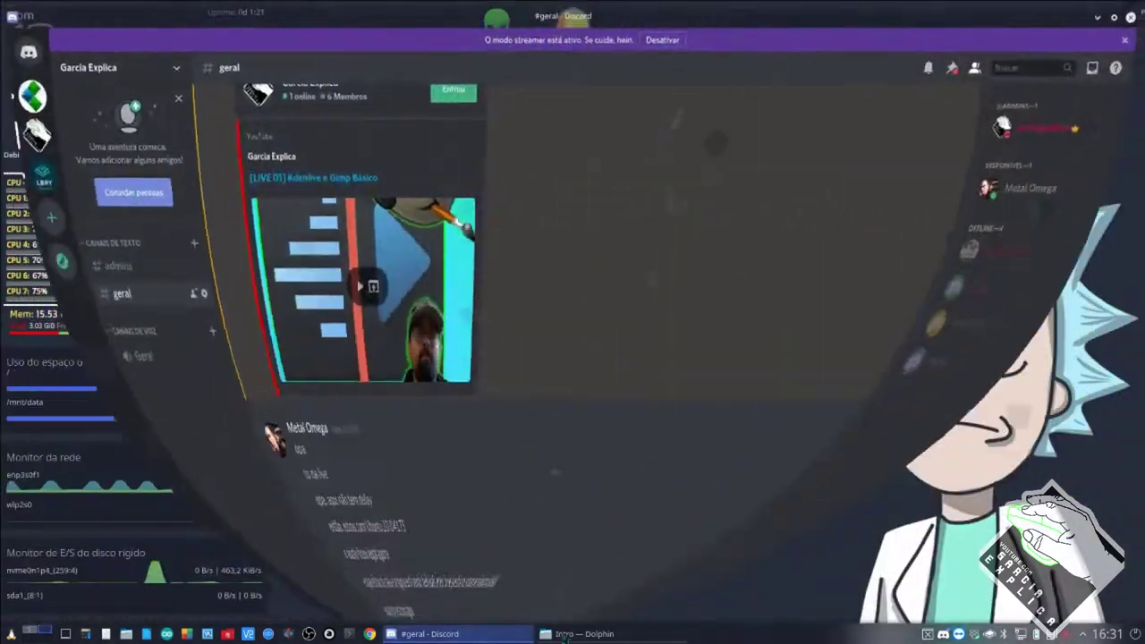
left_click(581, 634)
Open live.kdenlive from the Dolphin LIVE folder in Kdenlive.
double_click(424, 99)
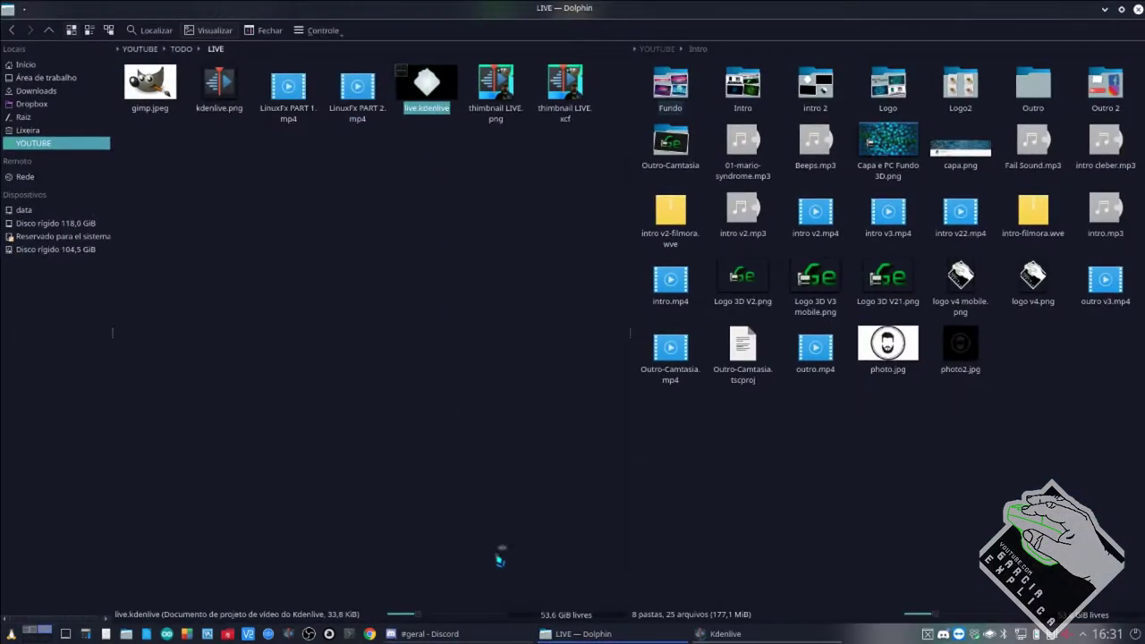
left_click(509, 637)
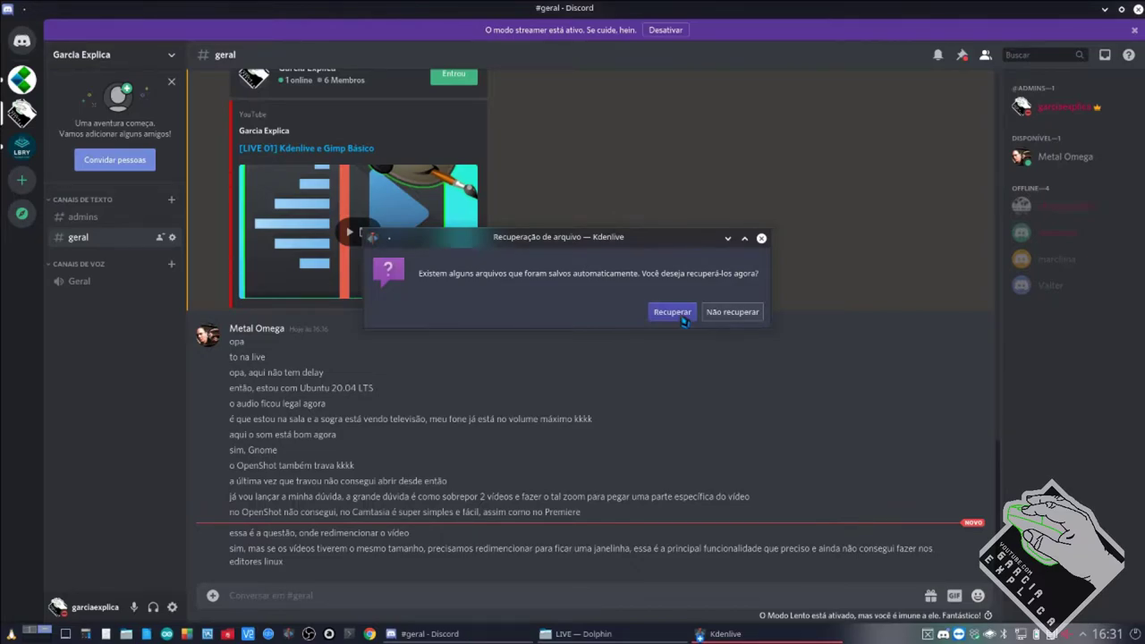
Recover the auto-saved project and select the composition under outro v3.mp4.
left_click(672, 312)
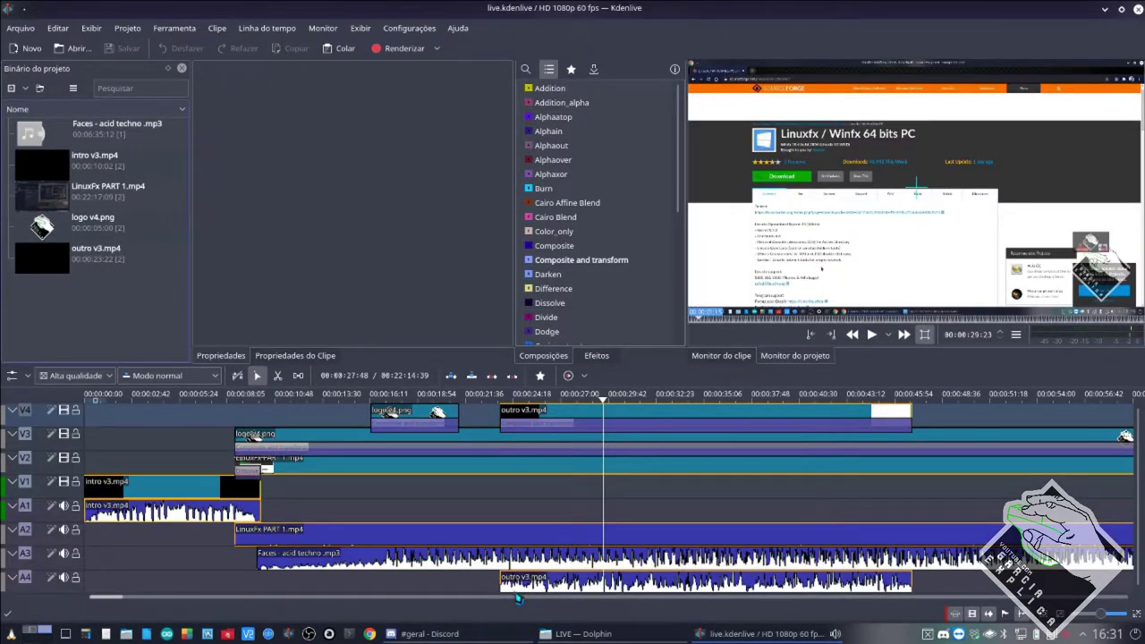
left_click(569, 433)
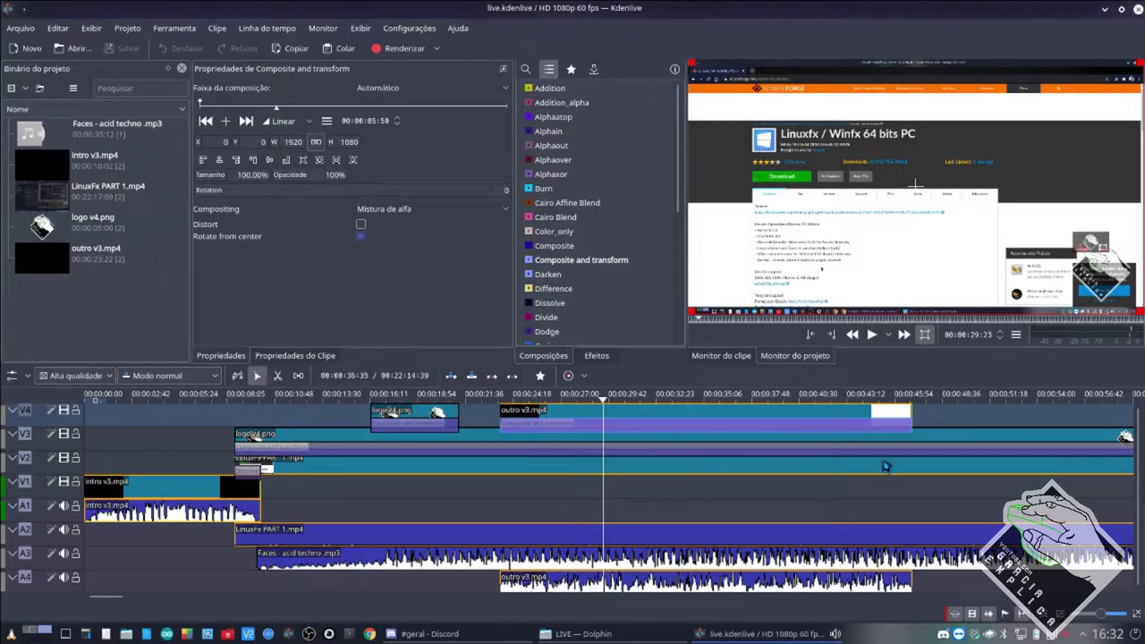
Stop playback and set the preview quality to Nenhum.
left_click(938, 436)
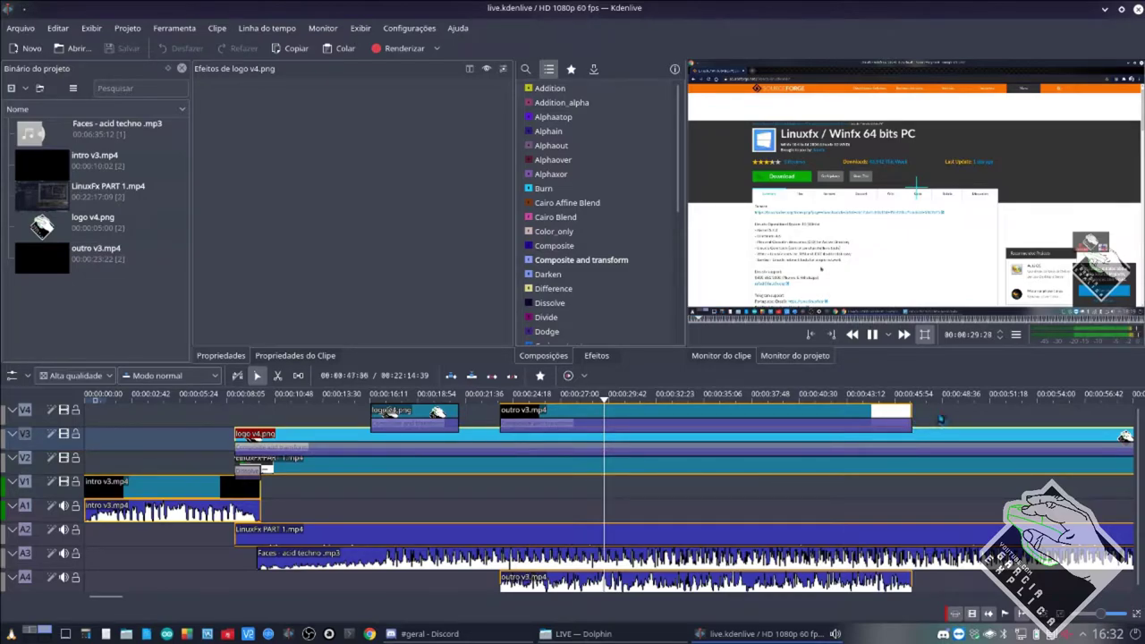
left_click(581, 260)
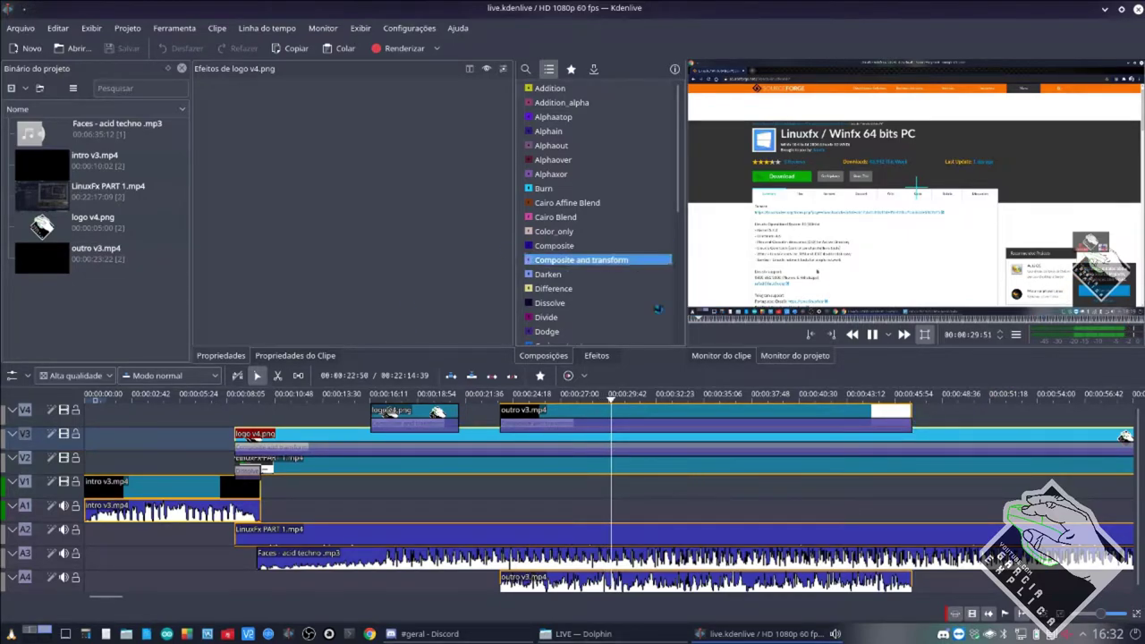
left_click(872, 334)
left_click(72, 377)
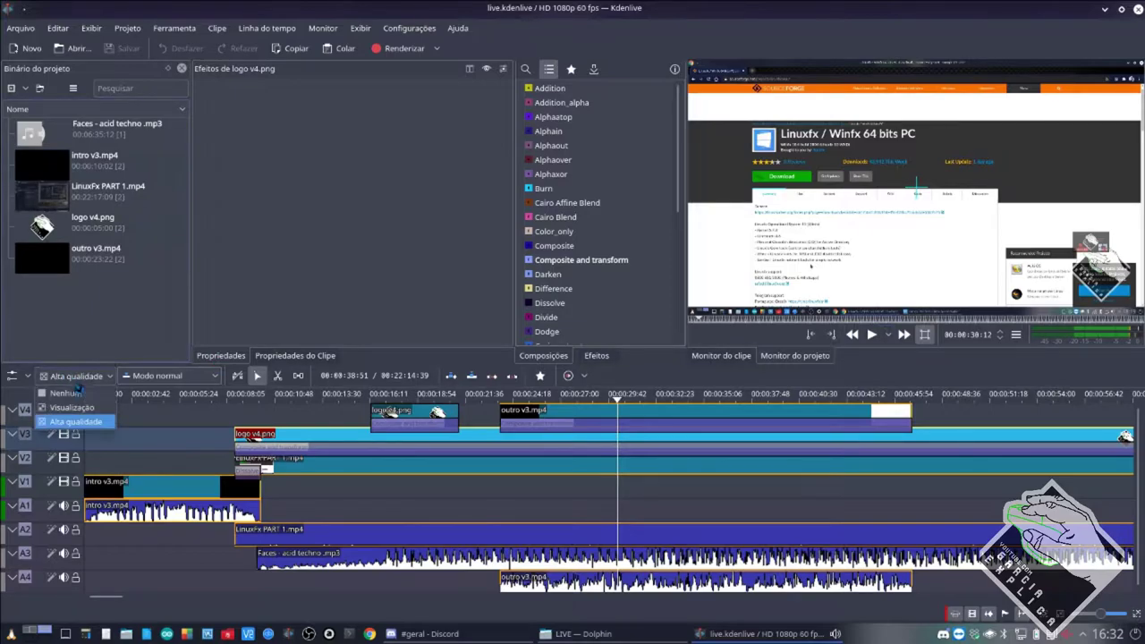
left_click(79, 392)
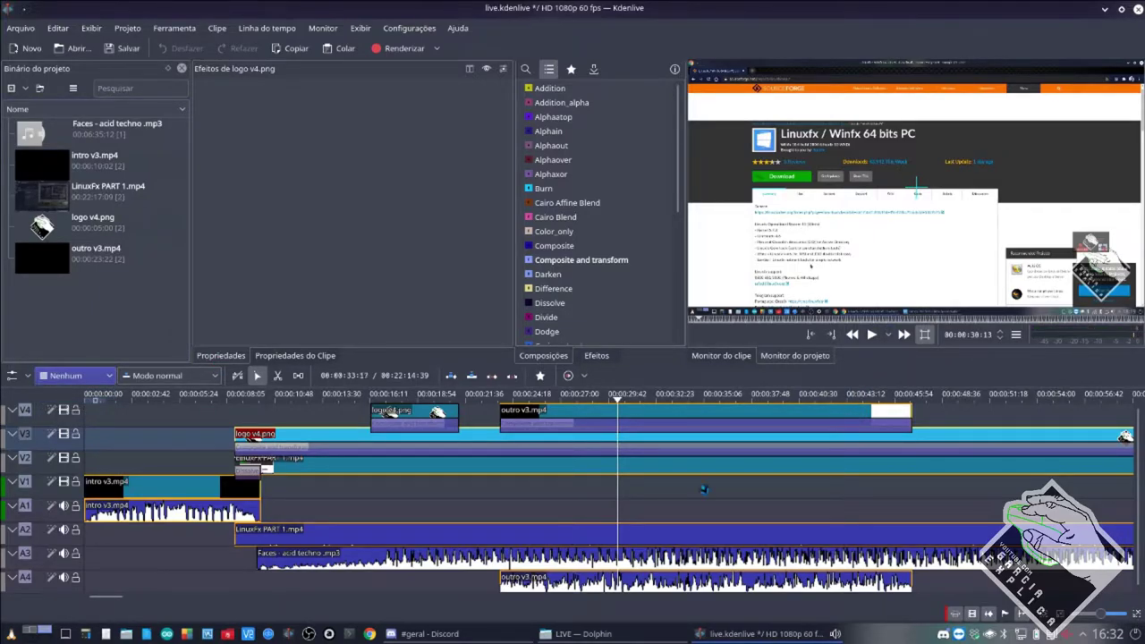
Set the outro composition's 'Faixa da composição' to V2 and save with Ctrl+S.
left_click(683, 437)
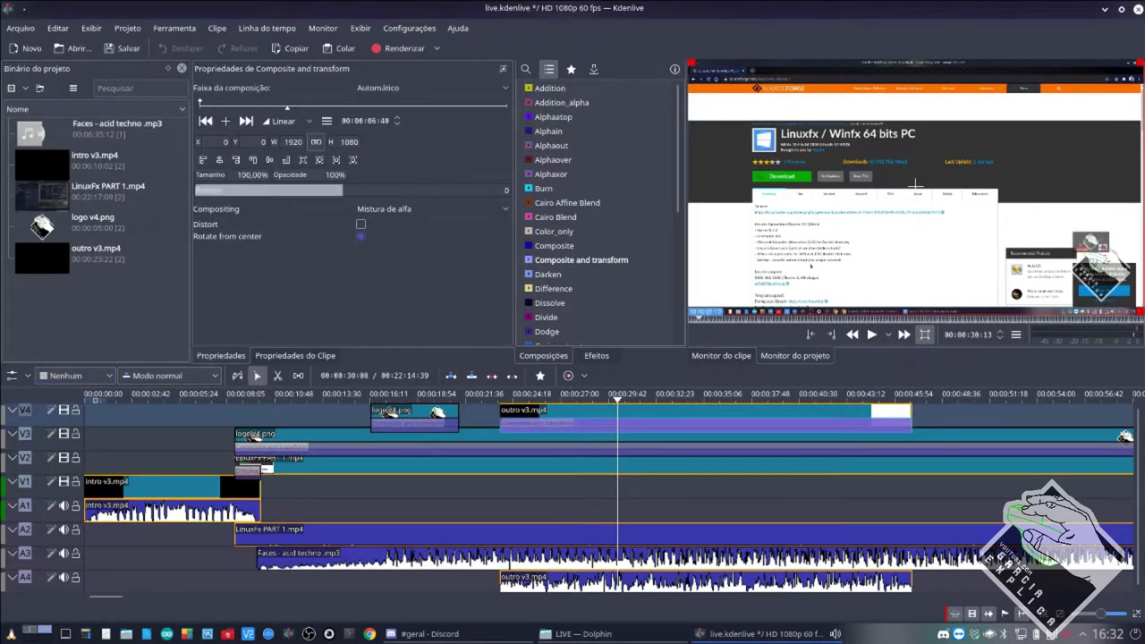
left_click(429, 90)
left_click(420, 117)
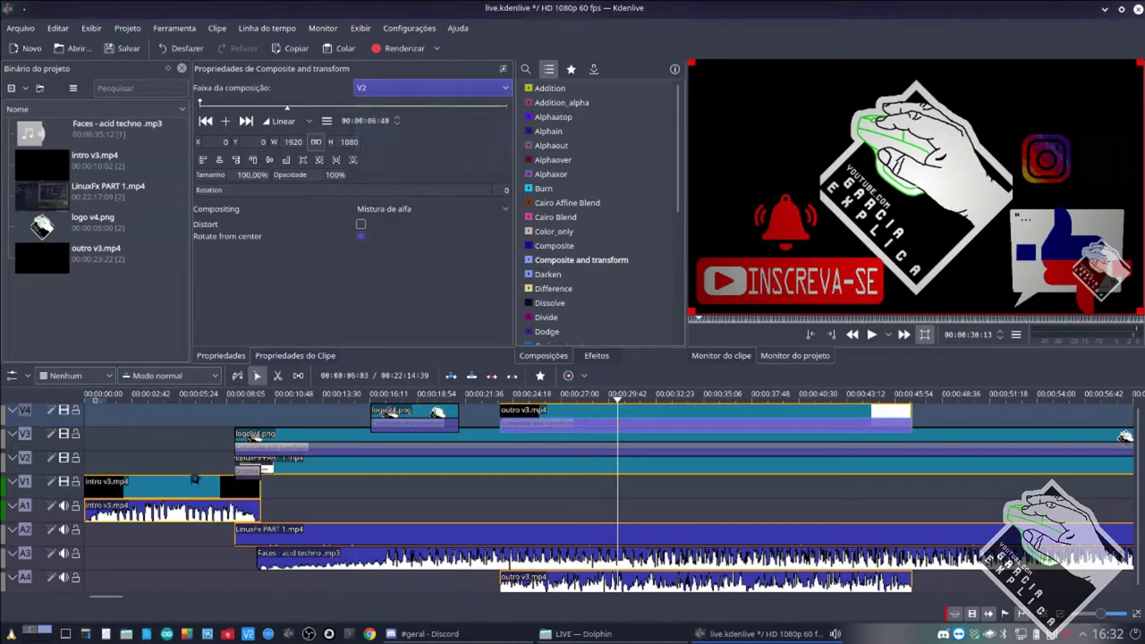
key("ctrl+s")
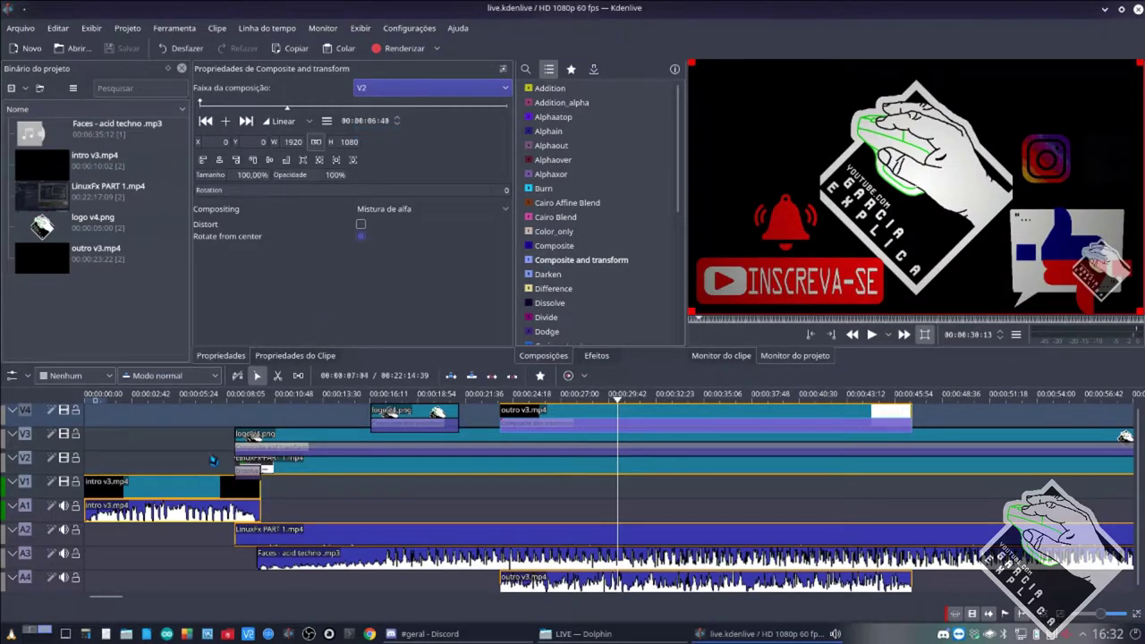
left_click(211, 460)
left_click(347, 472)
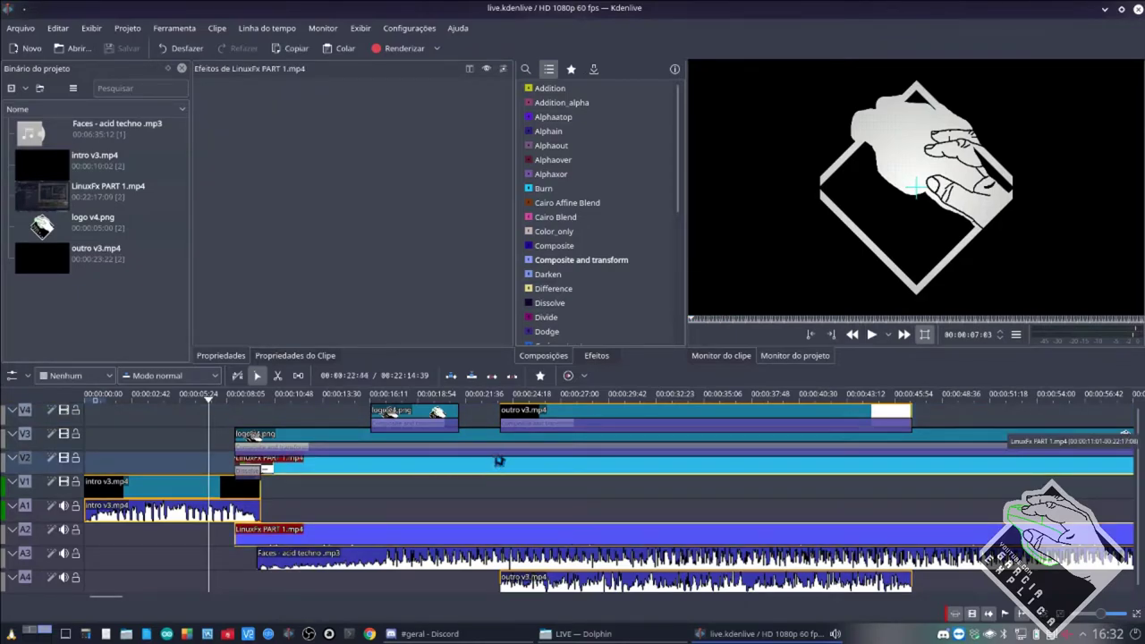
left_click(611, 492)
left_click(616, 437)
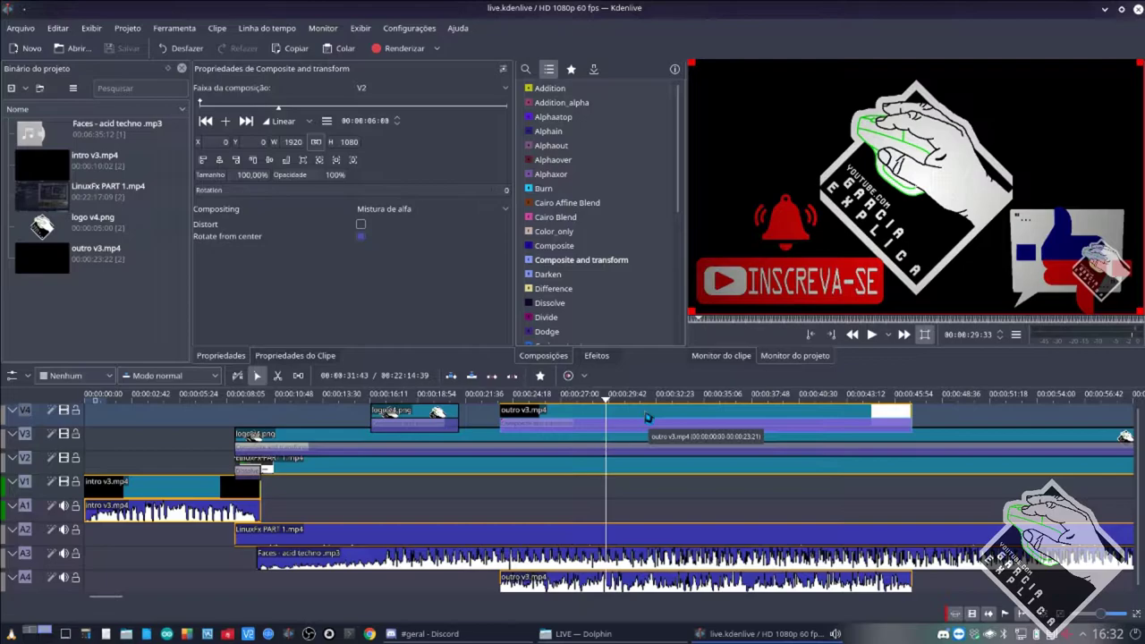
Resize the outro frame to about 36%, move it top-right, and play back from 00:00:22.
left_click_drag(695, 315, 968, 156)
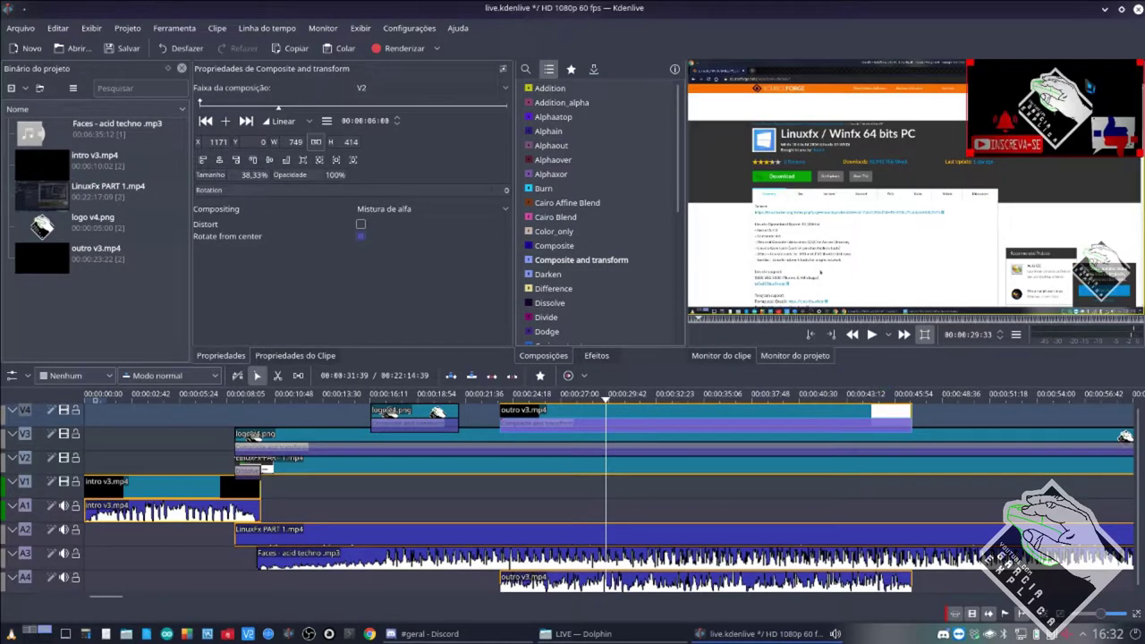
left_click_drag(1065, 107, 1037, 140)
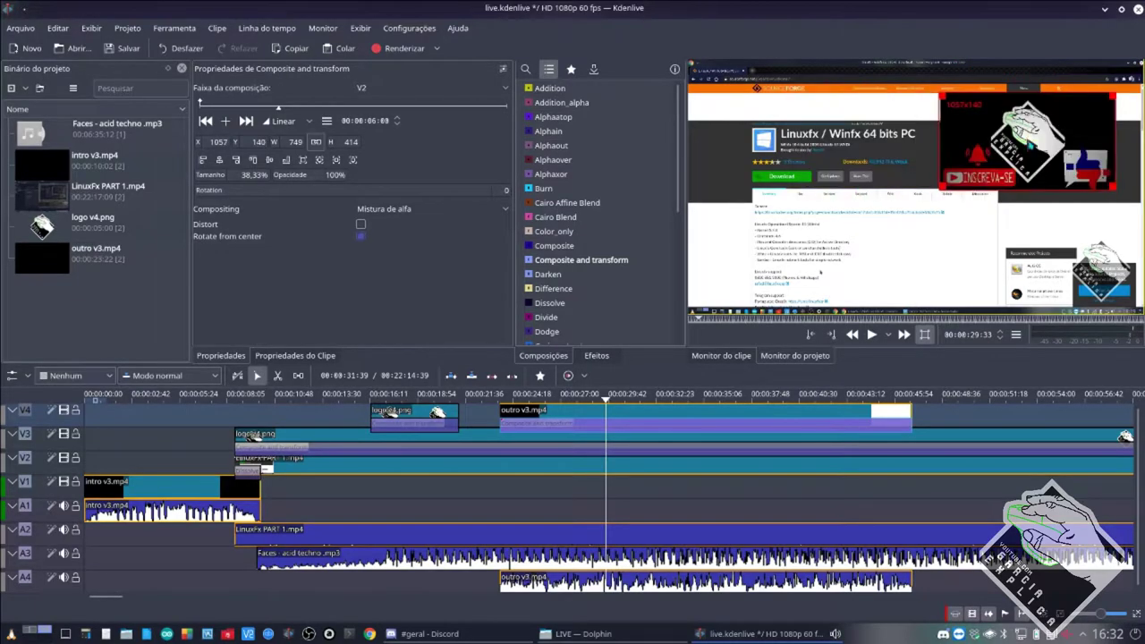
left_click_drag(945, 191, 950, 186)
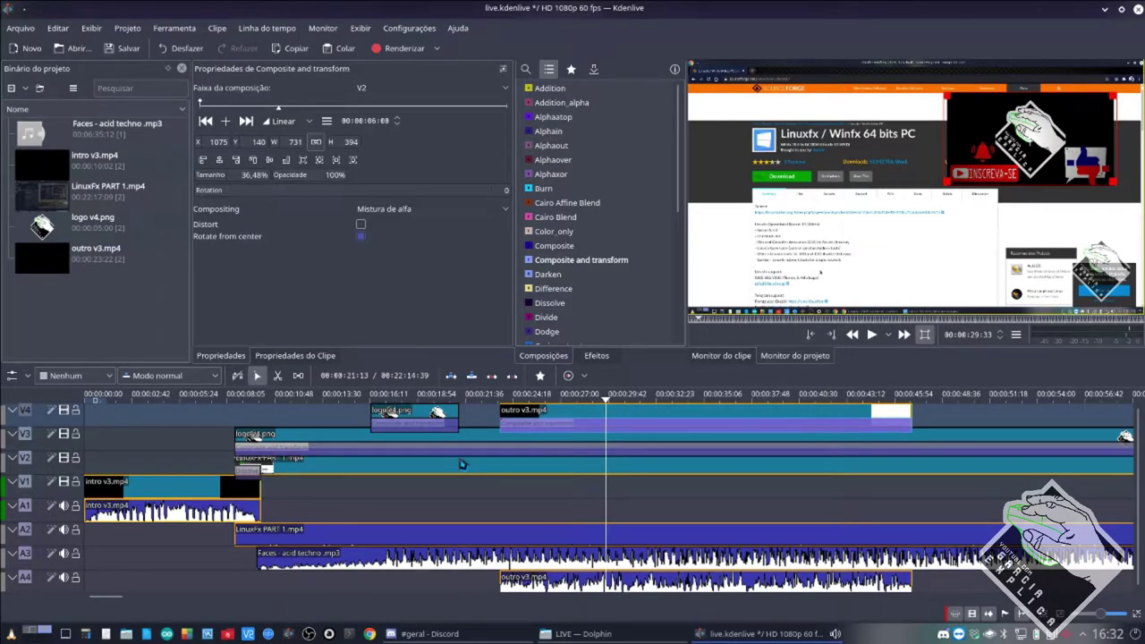
left_click(472, 491)
key("space")
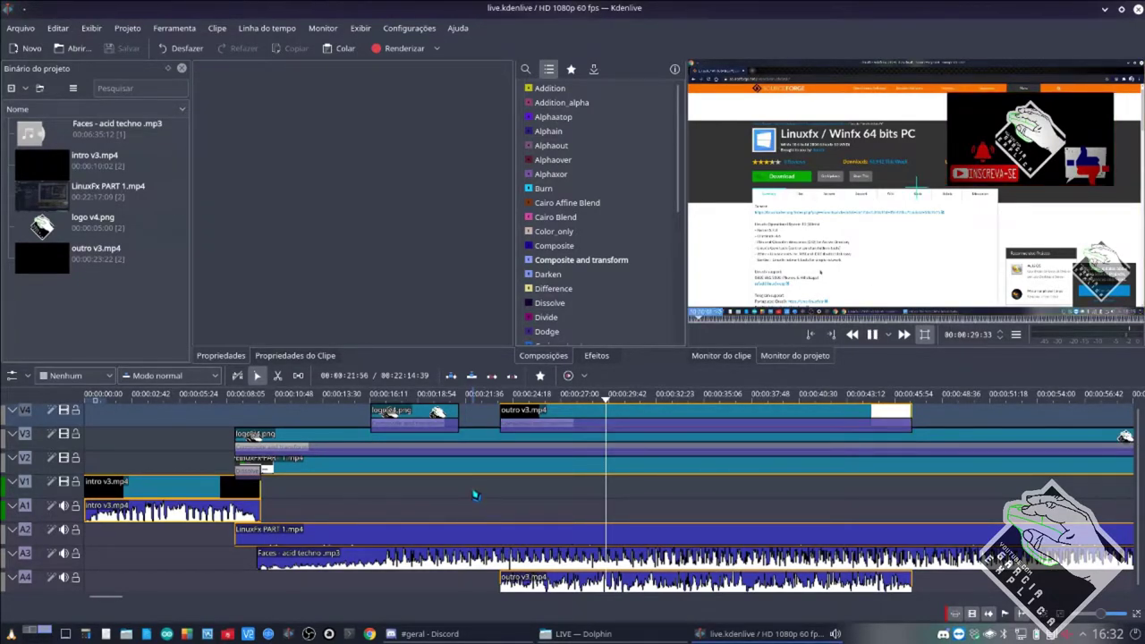
left_click(475, 495)
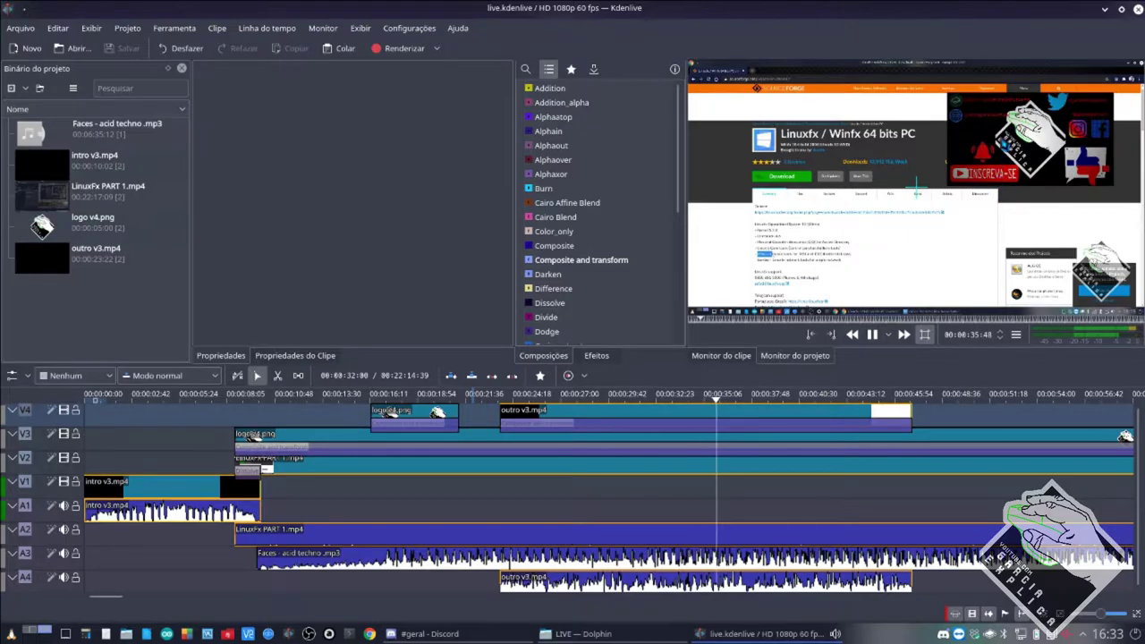
Stop playback and drag the outro overlay further down and right.
key("space")
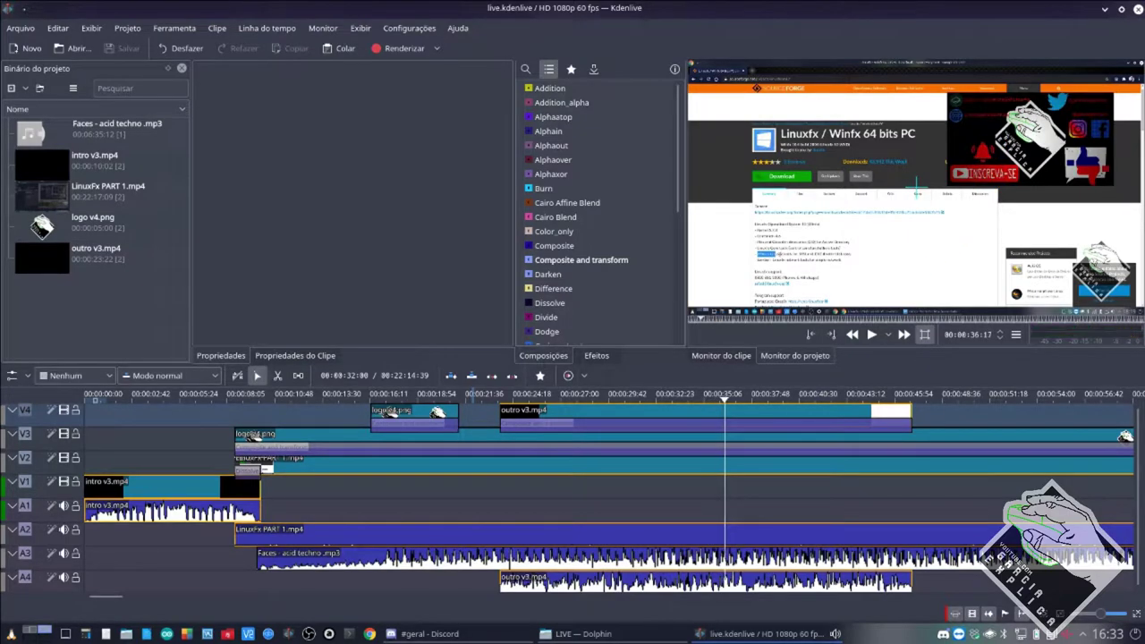
left_click(717, 424)
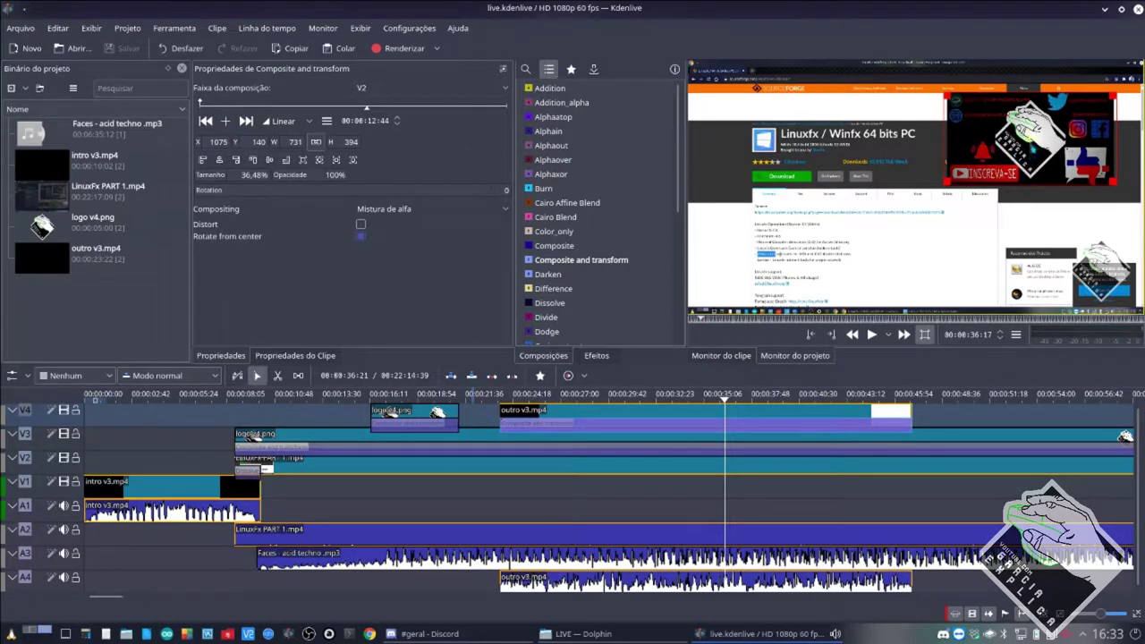
left_click_drag(1029, 139, 1056, 190)
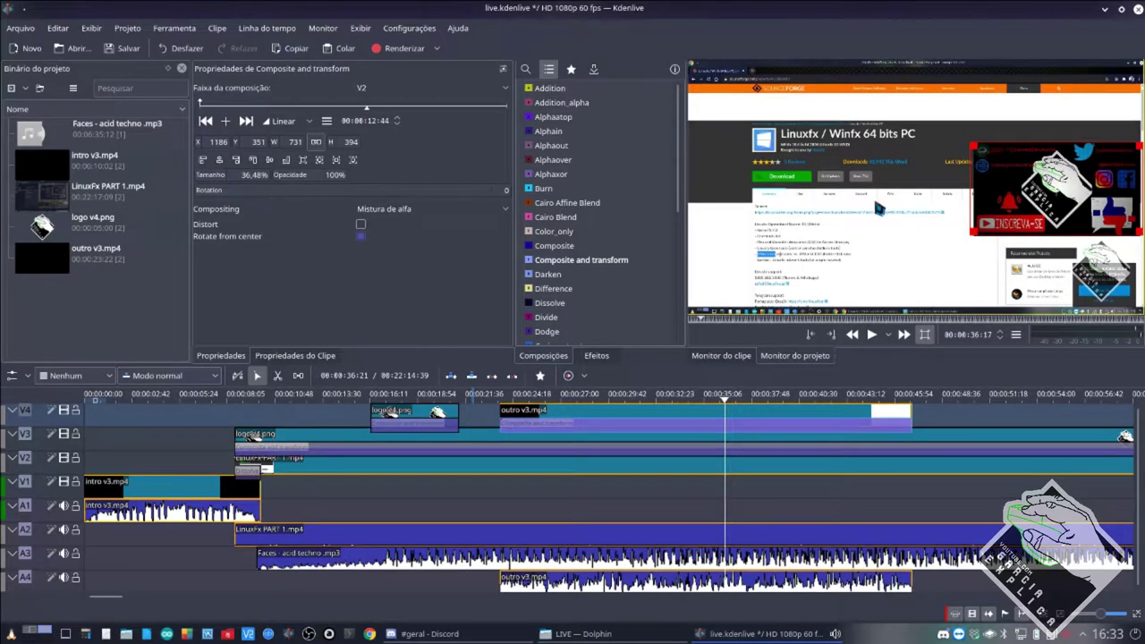
Set the outro's Tamanho to 50% (960×540), aligned flush right and centred vertically.
left_click(569, 262)
type("50")
key("Return")
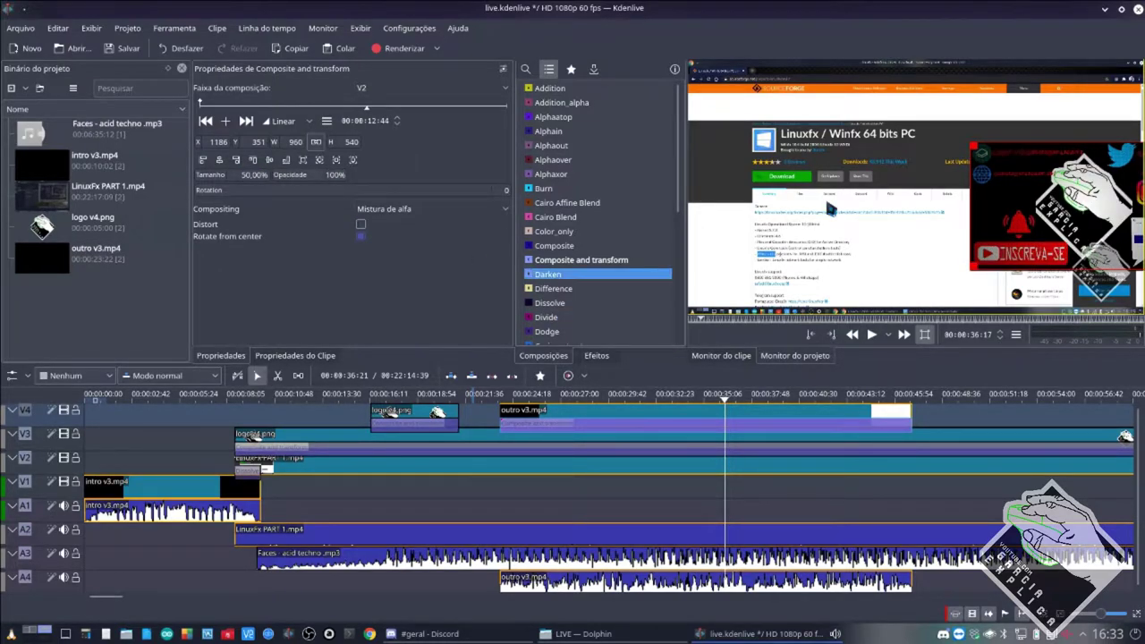
left_click_drag(1084, 208, 1034, 191)
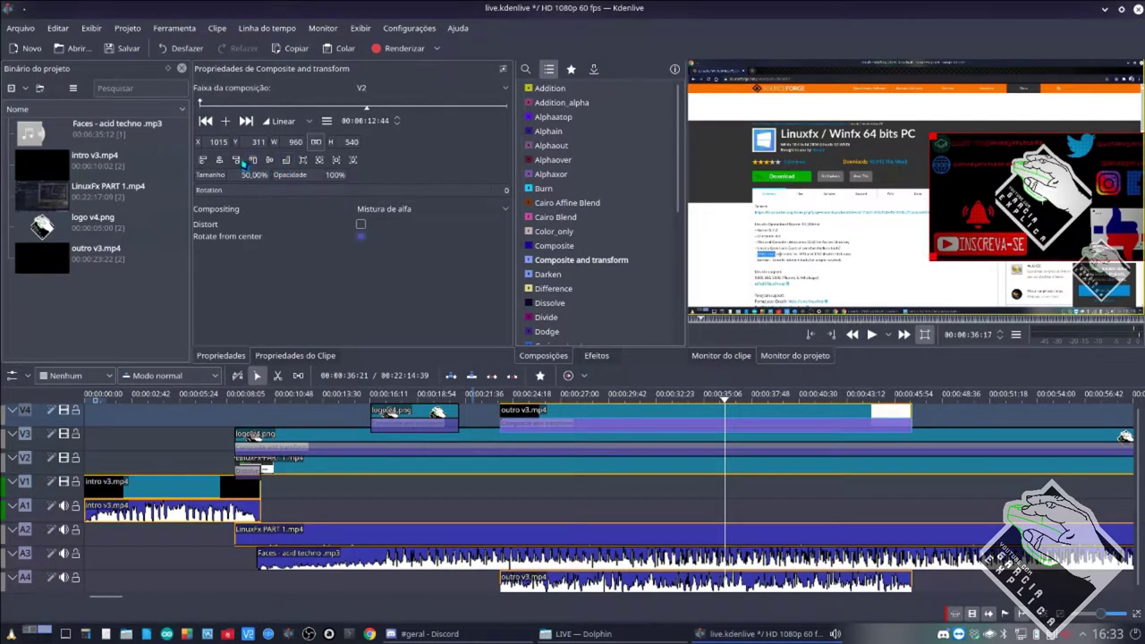
left_click(237, 160)
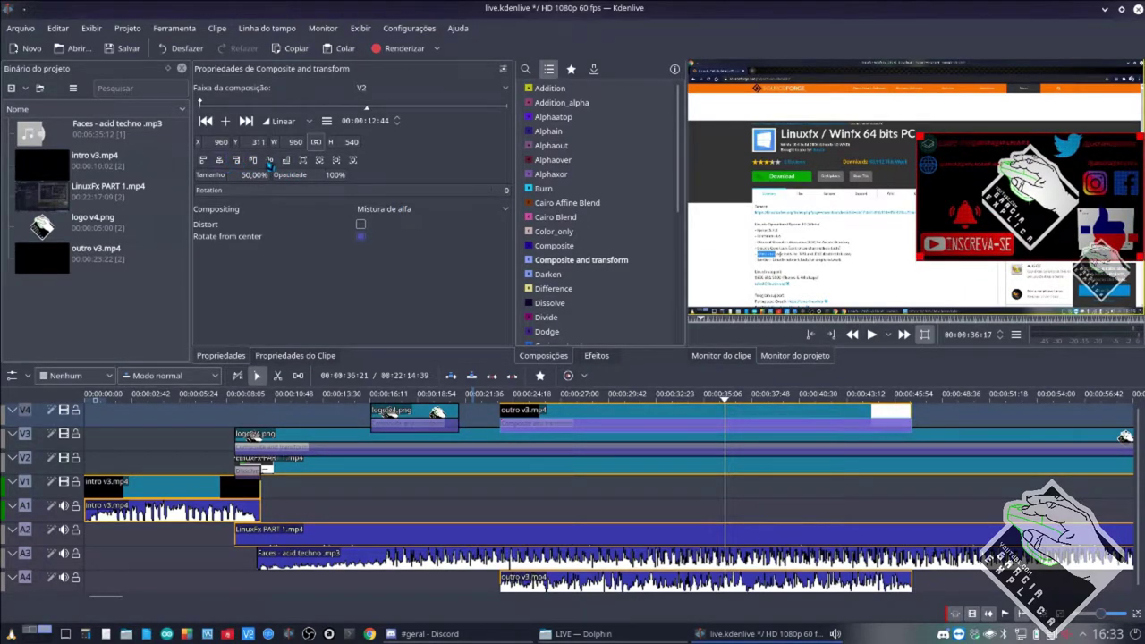
left_click(270, 160)
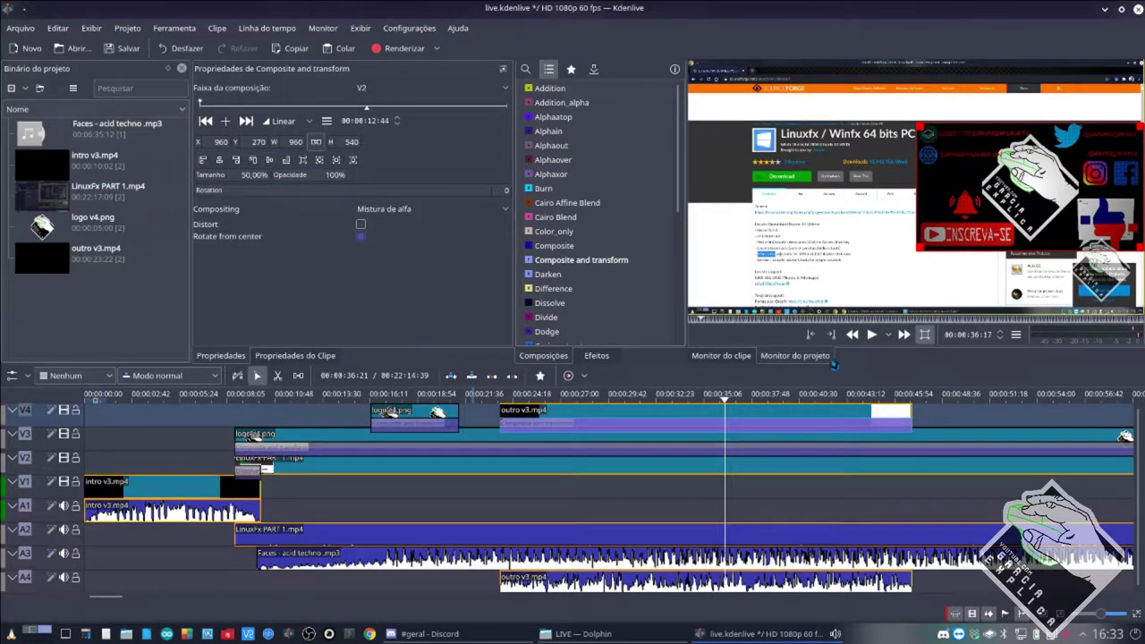
left_click(499, 467)
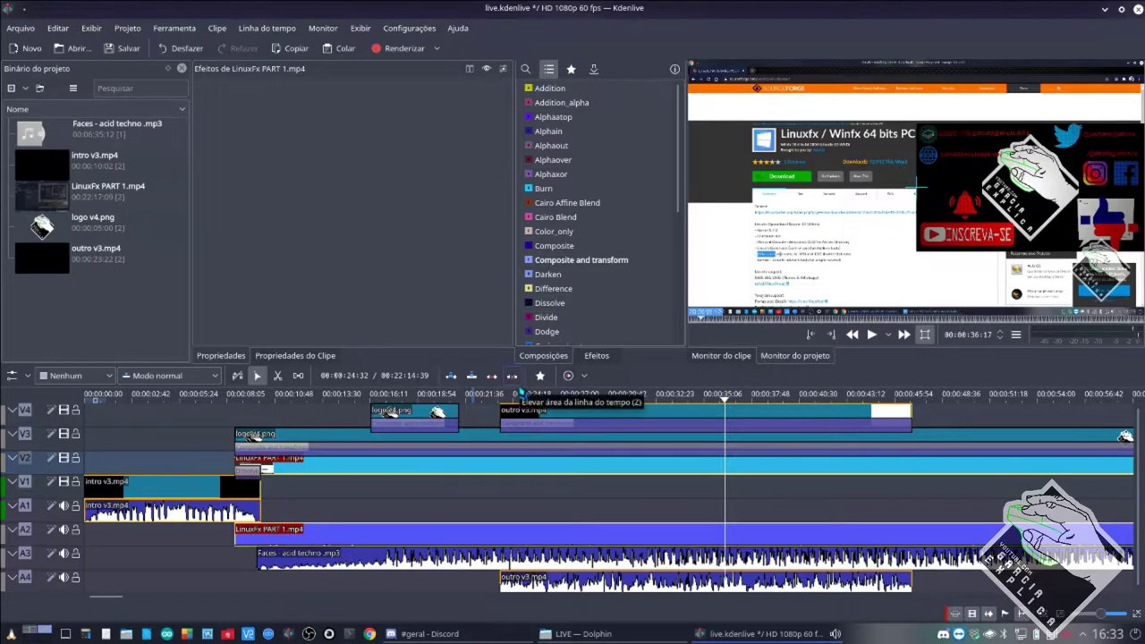
Save the project and apply Position and Zoom to the outro v3.mp4 clip.
key("ctrl+s")
left_click(597, 356)
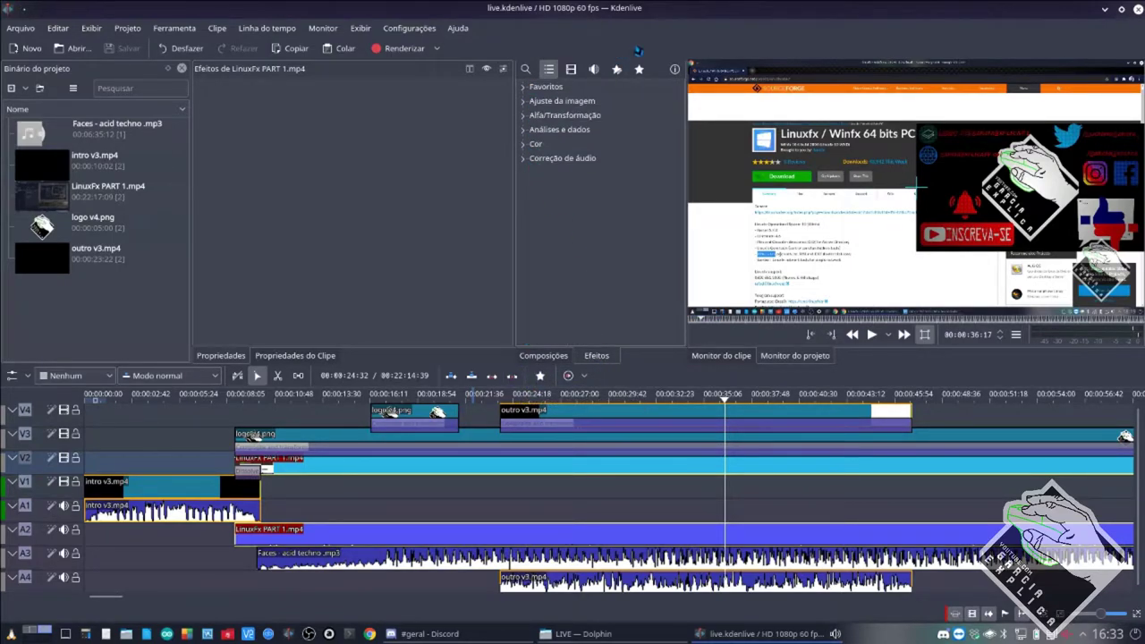
left_click(639, 69)
left_click(548, 87)
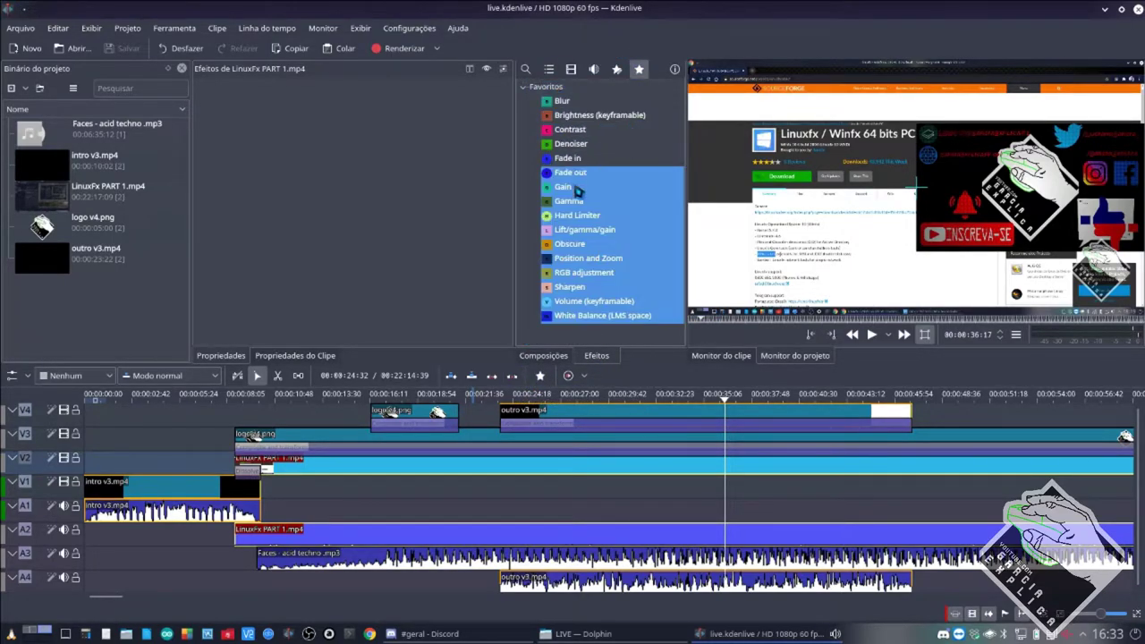
left_click(542, 357)
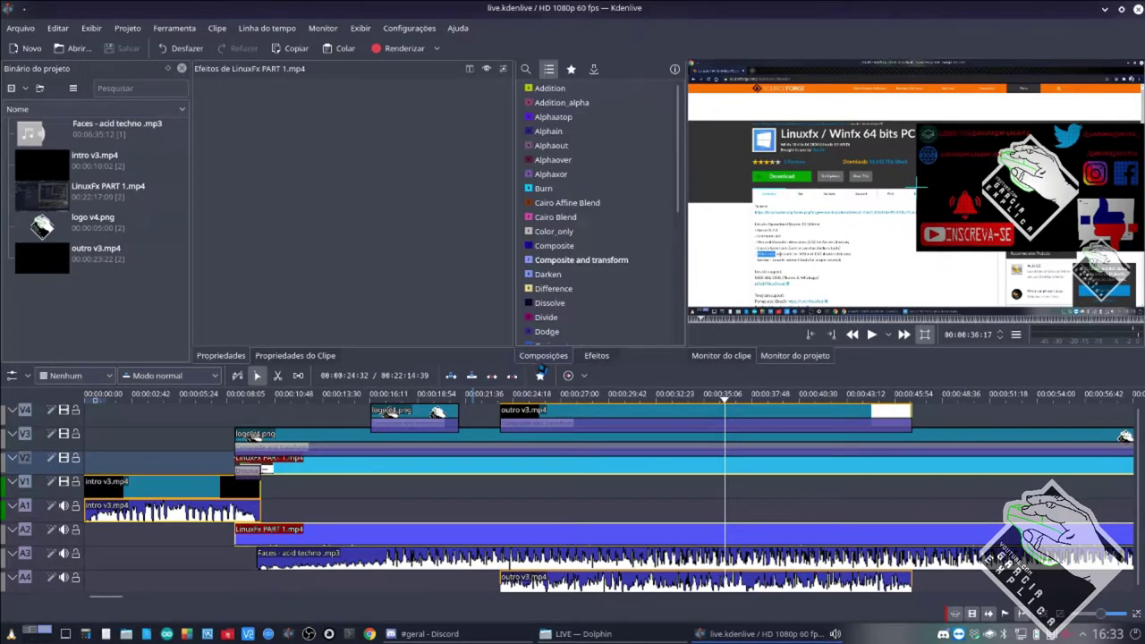
left_click(594, 357)
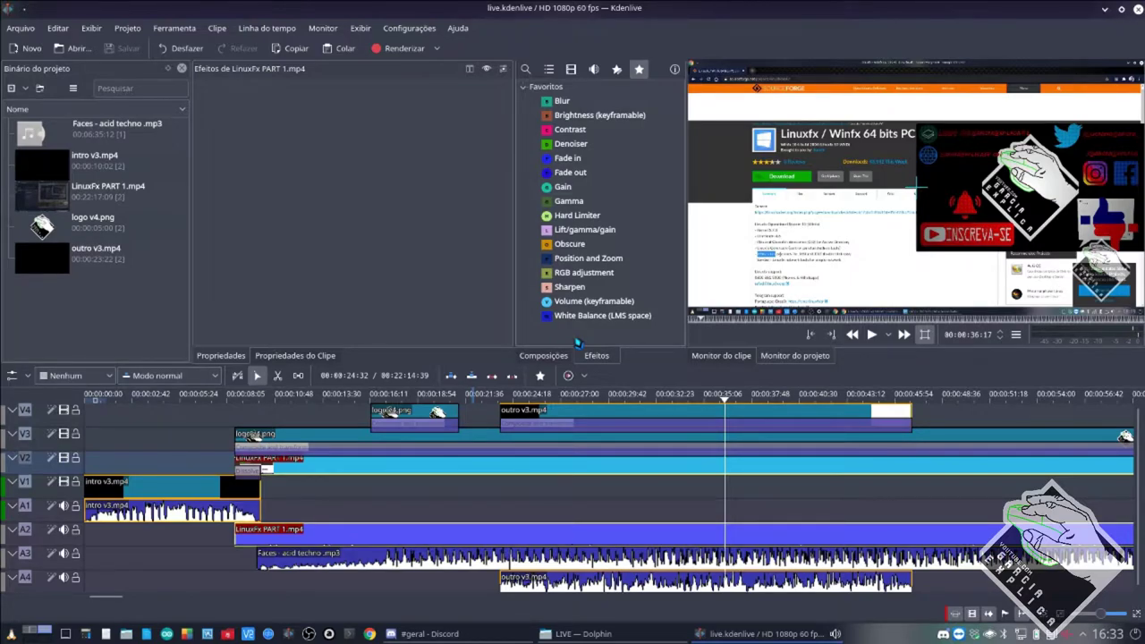
left_click(587, 259)
left_click_drag(591, 266, 565, 431)
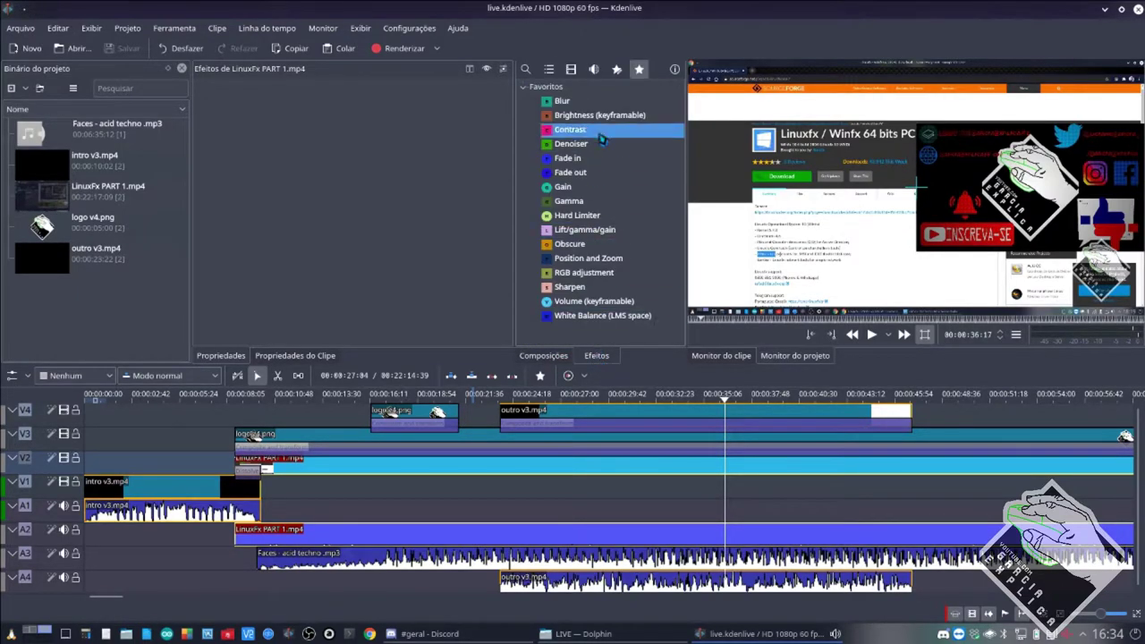
Expand the Ajuste da imagem, Alfa/Transformação, Análises e dados and Geral effect categories.
left_click(549, 69)
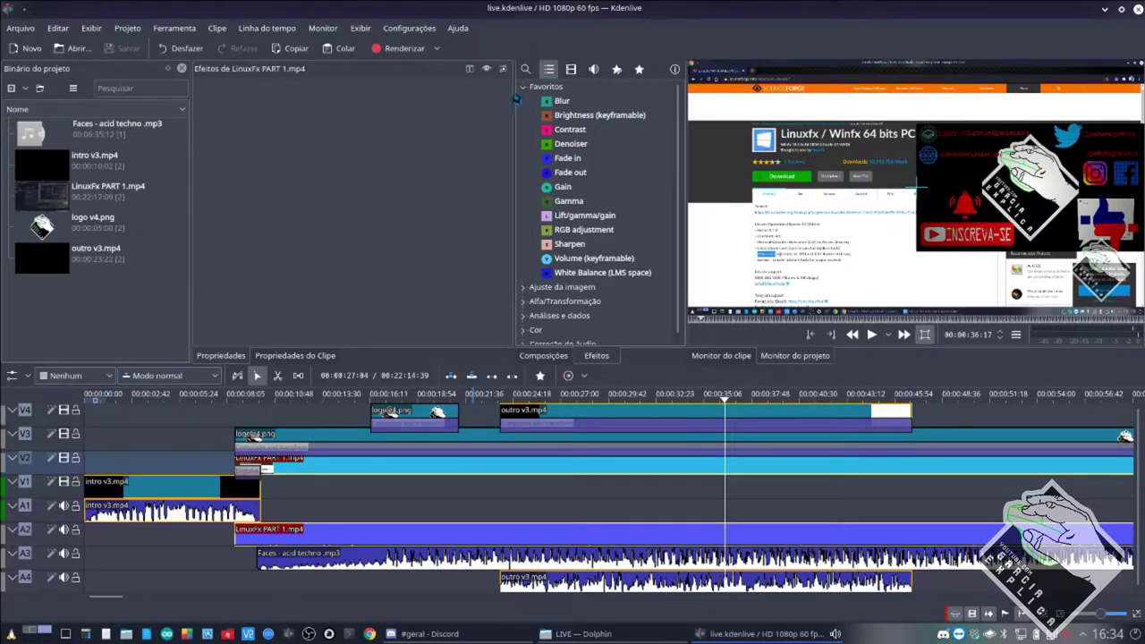
left_click(523, 286)
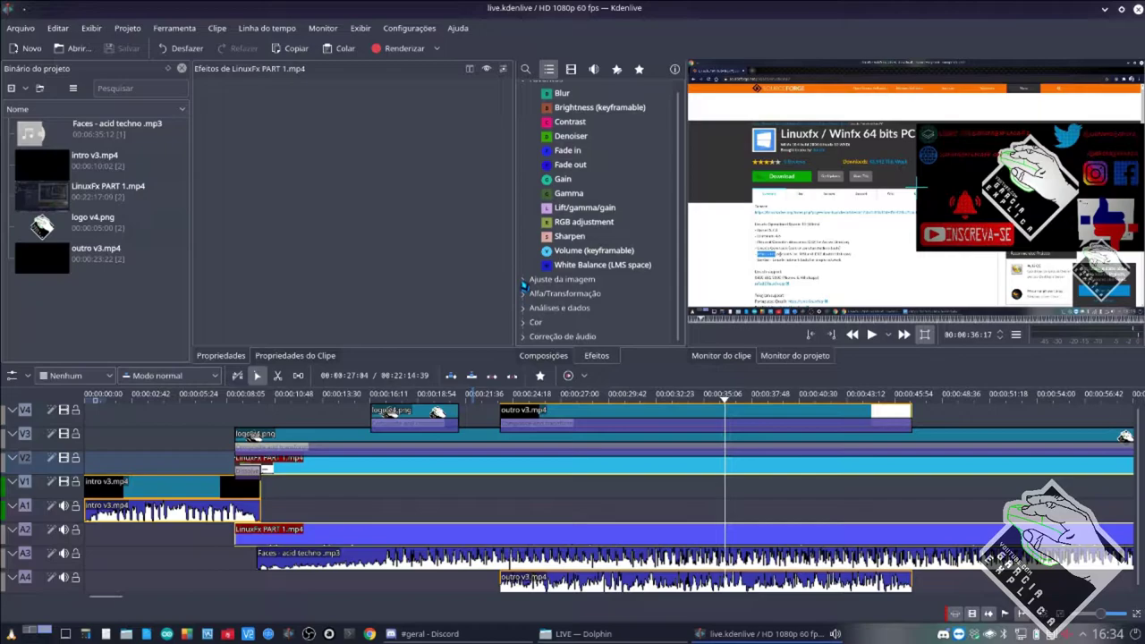
scroll(525, 285, "down", 5)
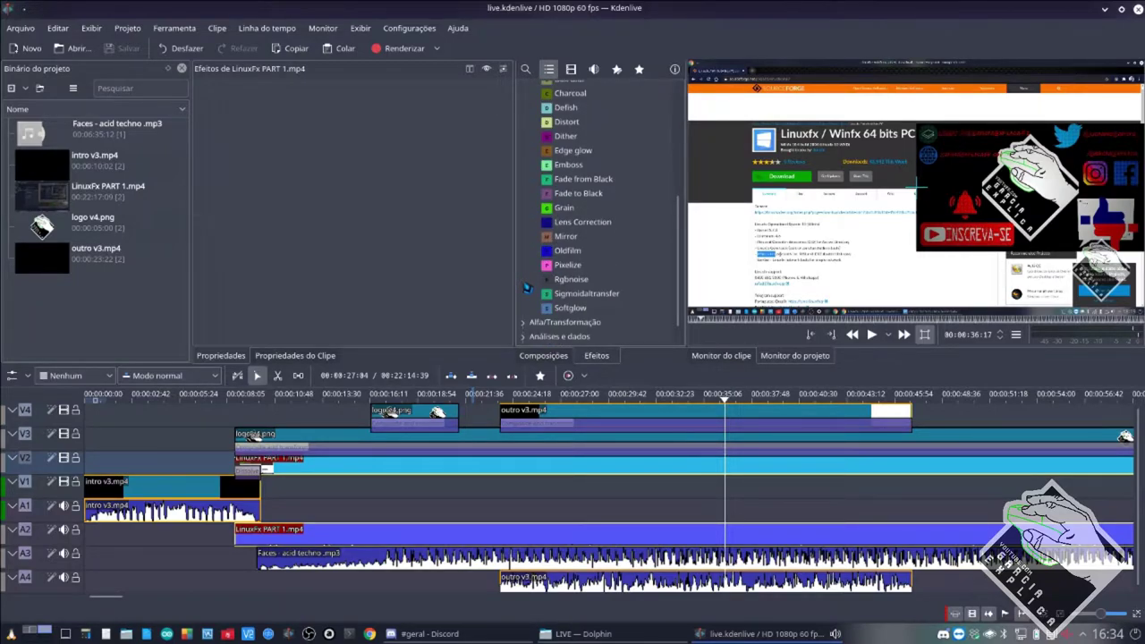
scroll(528, 295, "down", 1)
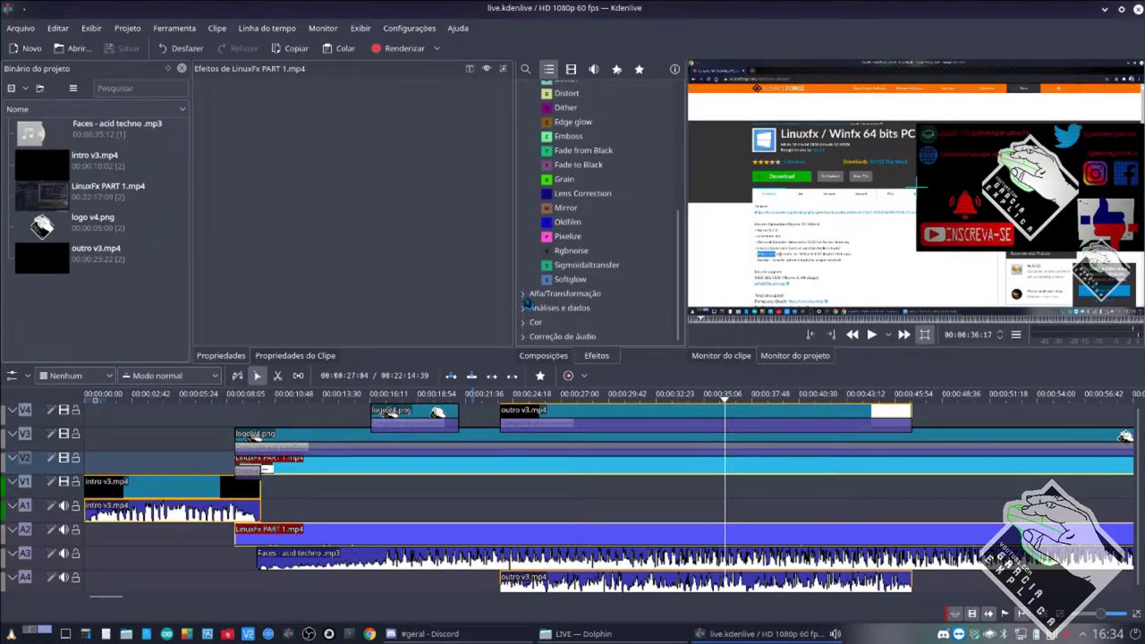
left_click(528, 296)
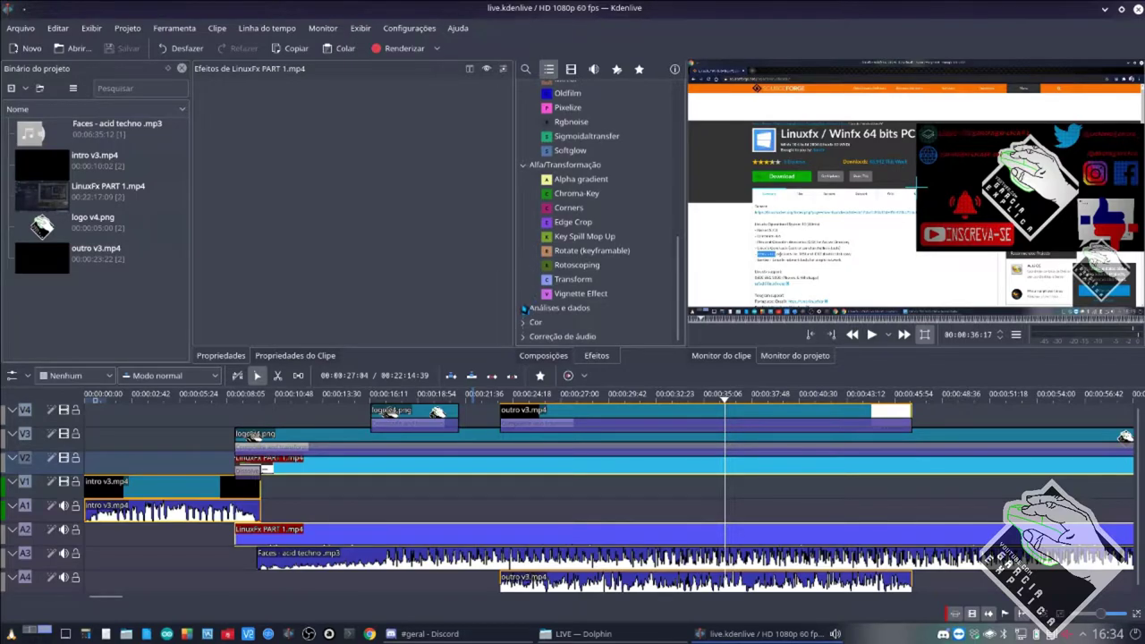
left_click(524, 308)
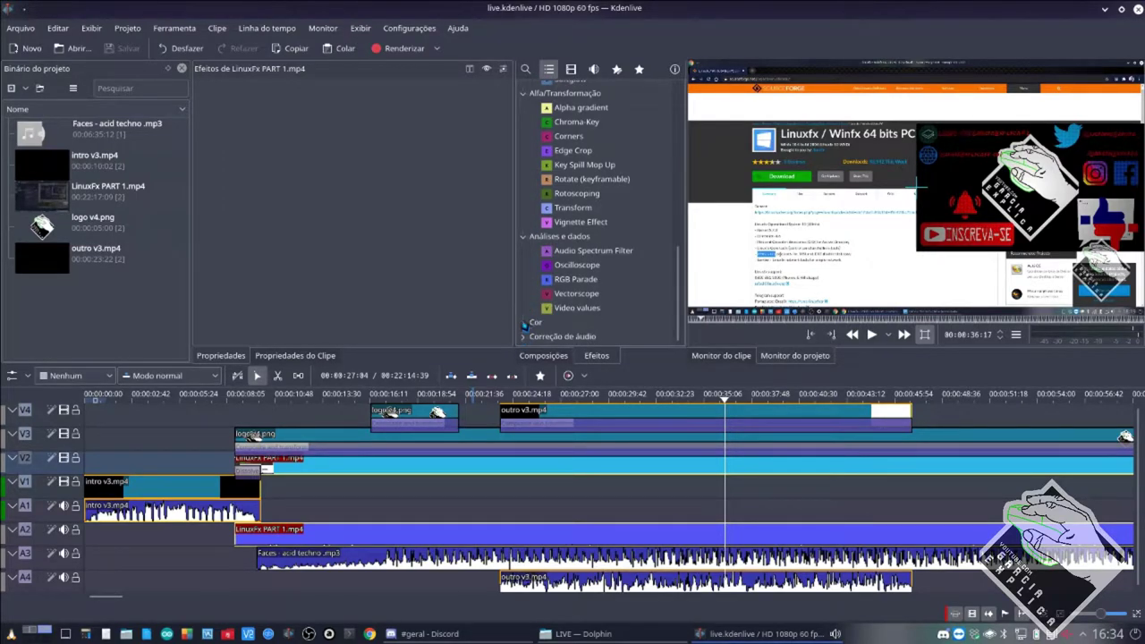
left_click(571, 69)
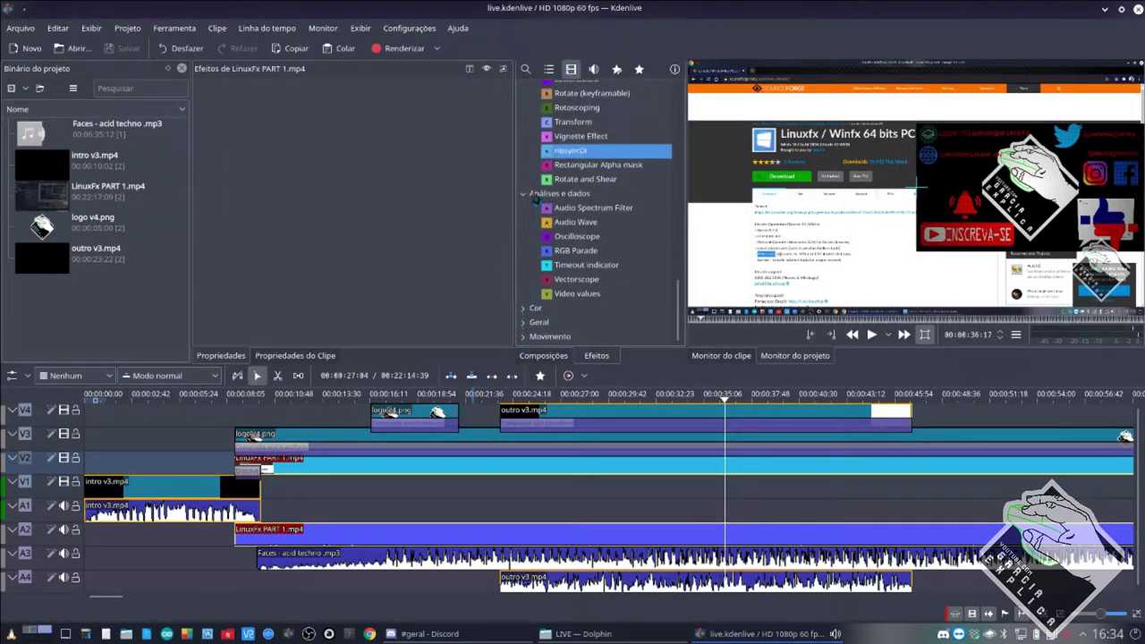
left_click(526, 324)
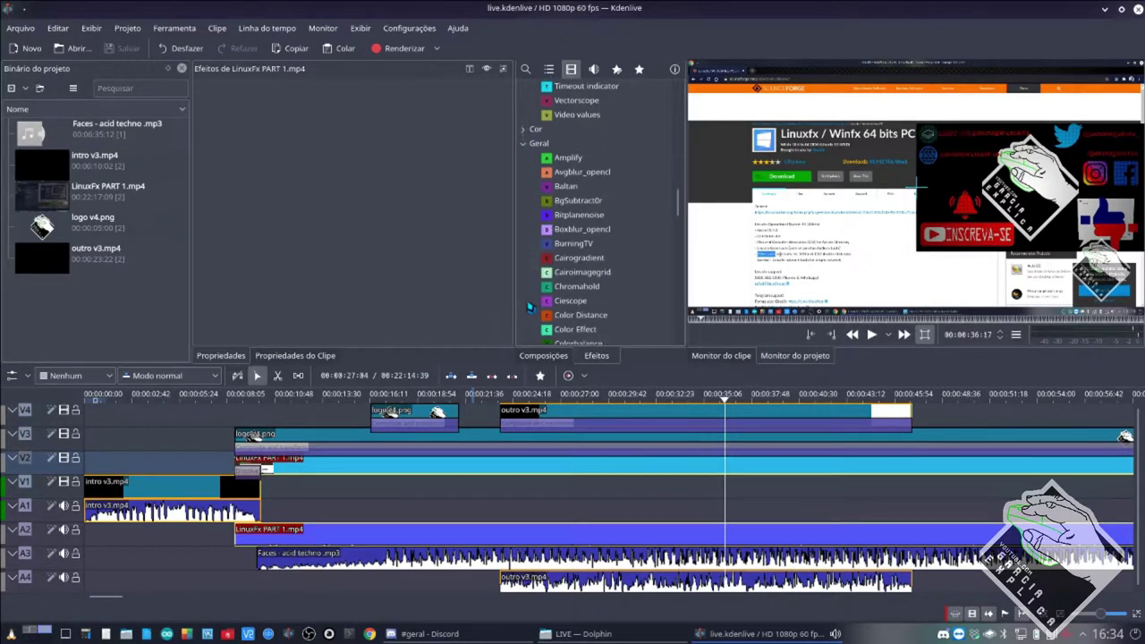
scroll(529, 307, "down", 5)
scroll(530, 307, "down", 8)
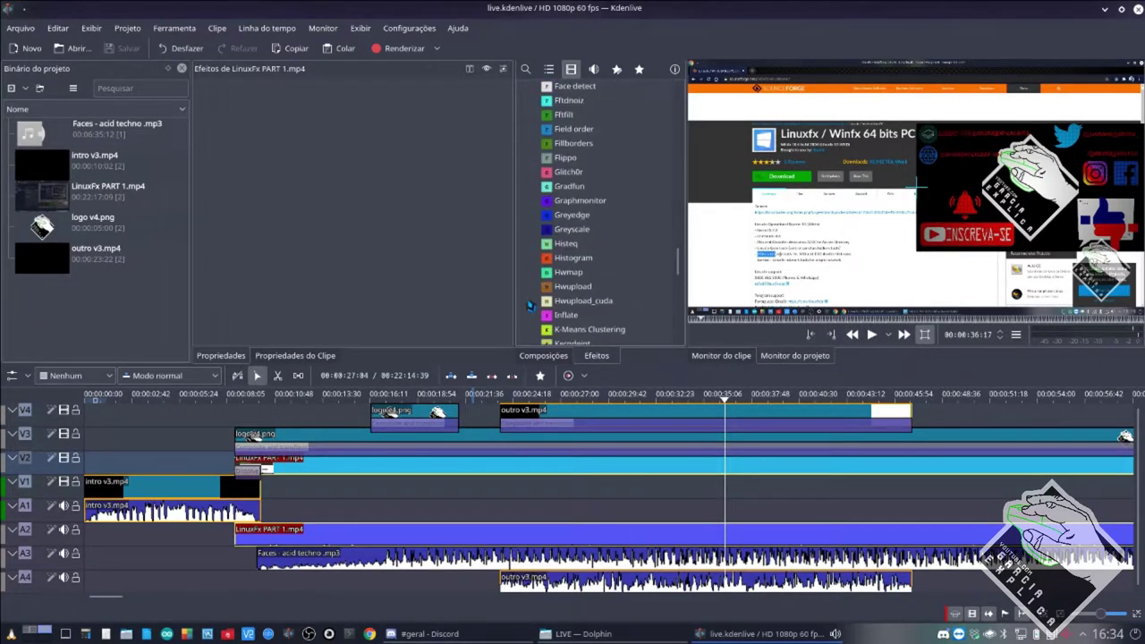
scroll(529, 307, "up", 20)
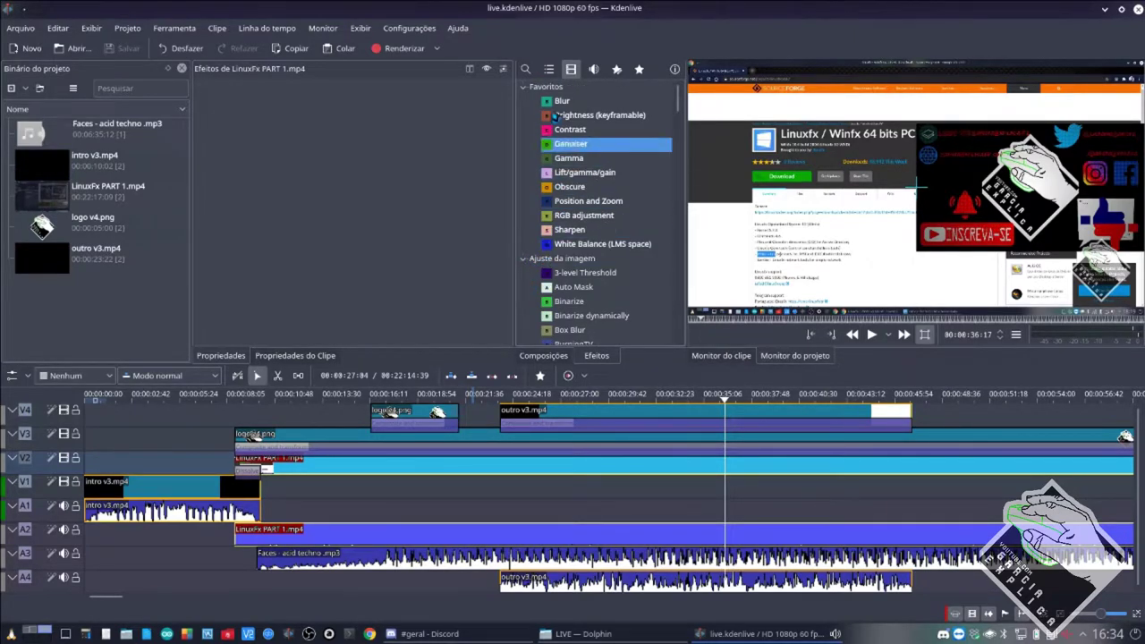
Collapse Favoritos, Ajuste da imagem, Alfa/Transformação, Cor, Análises e dados and Geral categories.
left_click(524, 87)
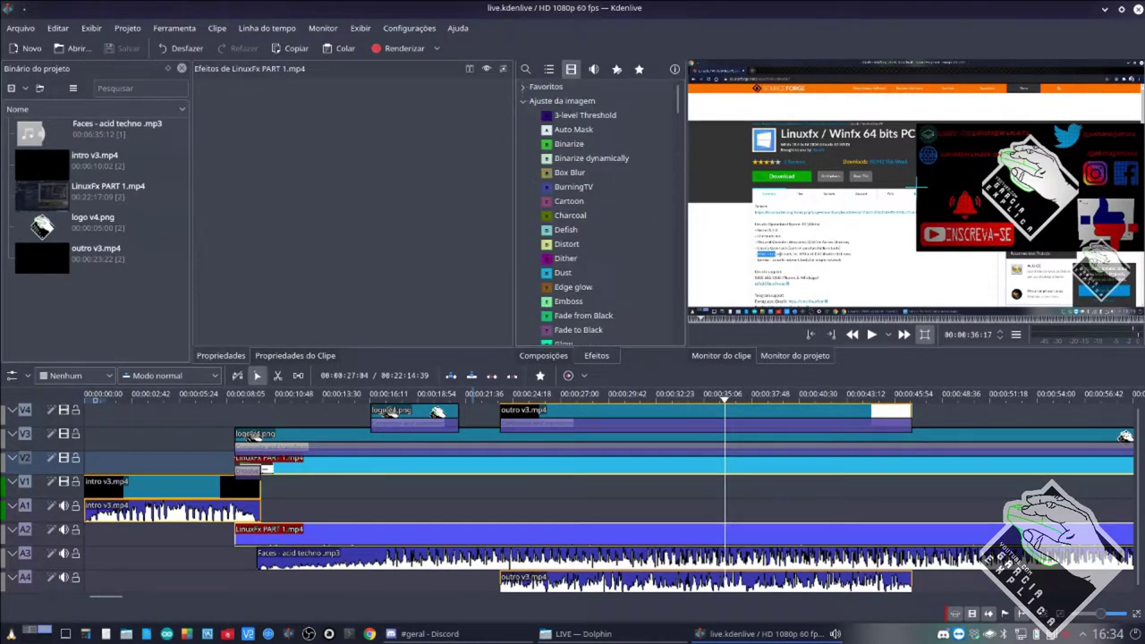
scroll(537, 161, "down", 10)
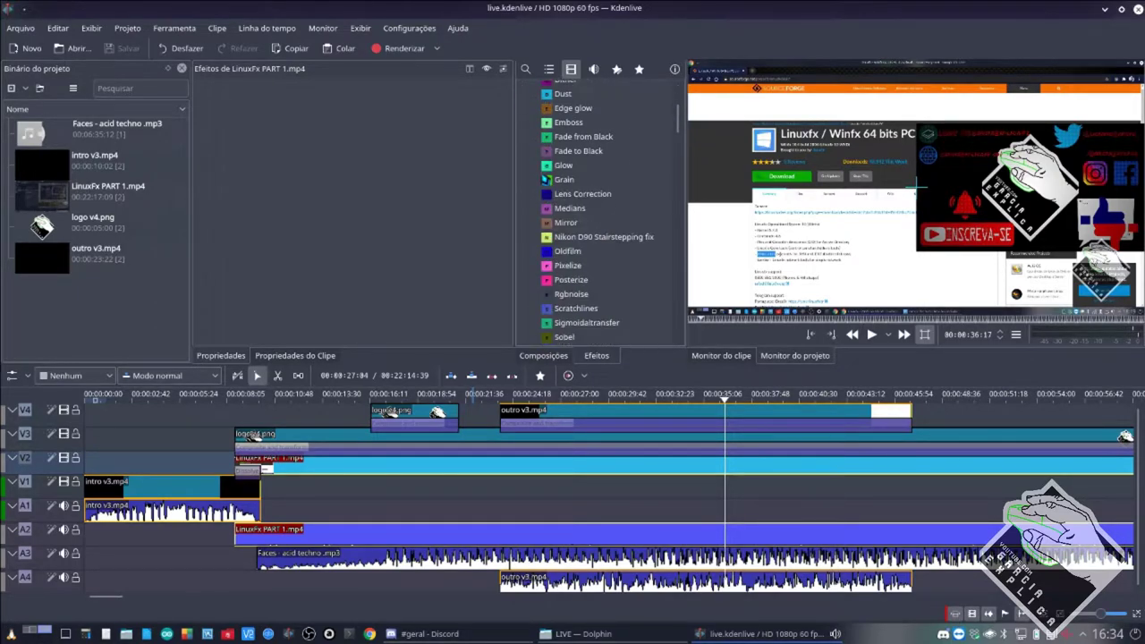
scroll(543, 179, "up", 10)
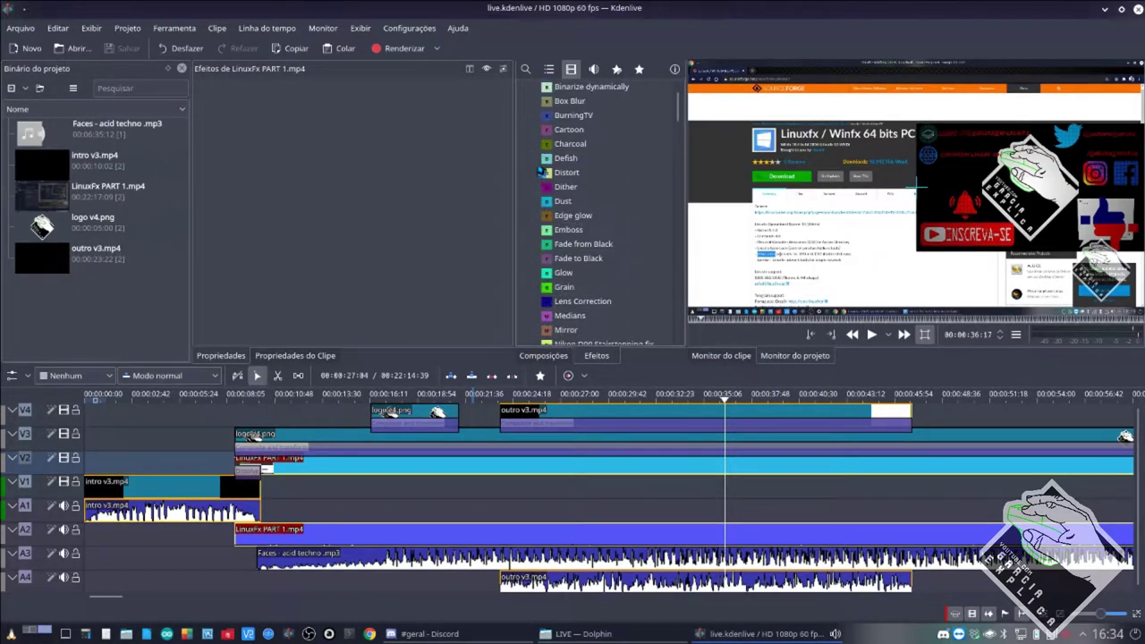
left_click(524, 101)
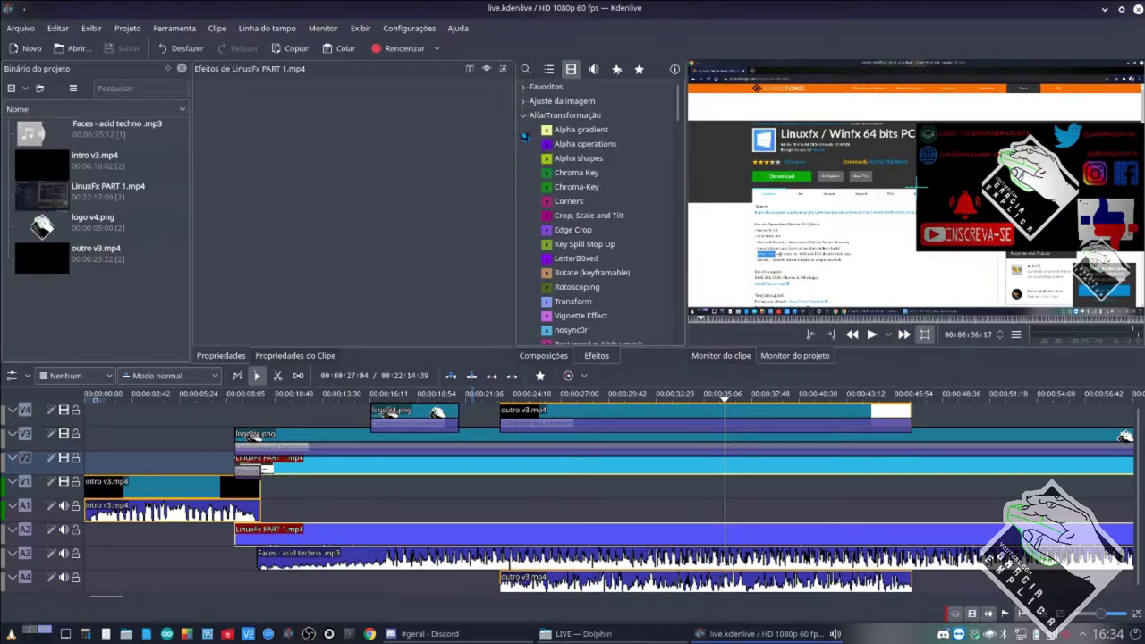
left_click(525, 118)
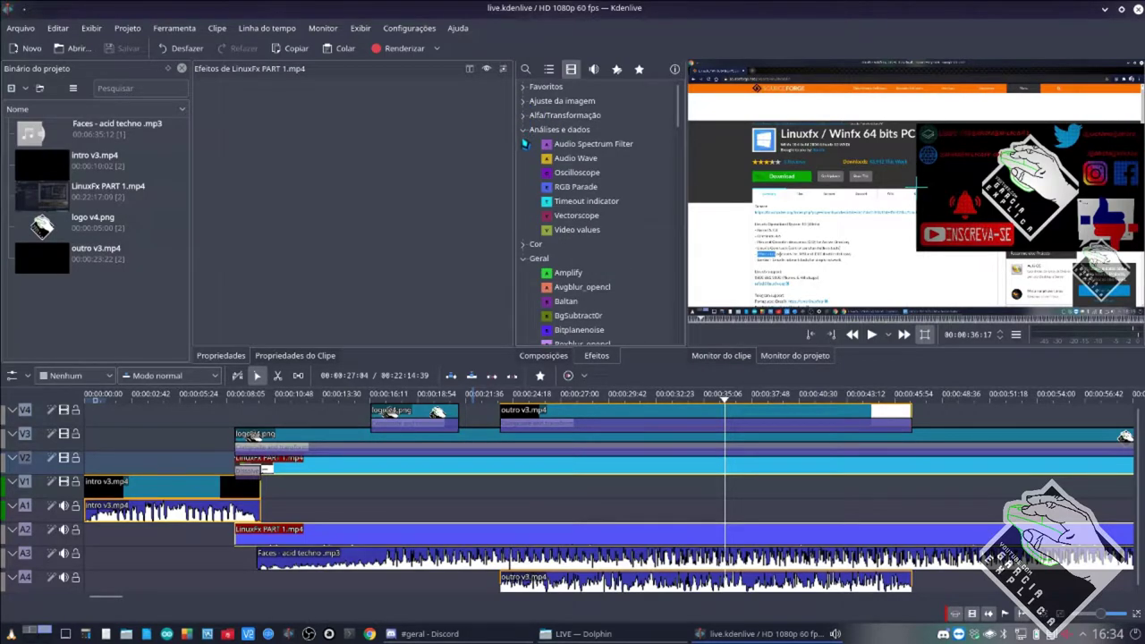
left_click(527, 243)
left_click(526, 261)
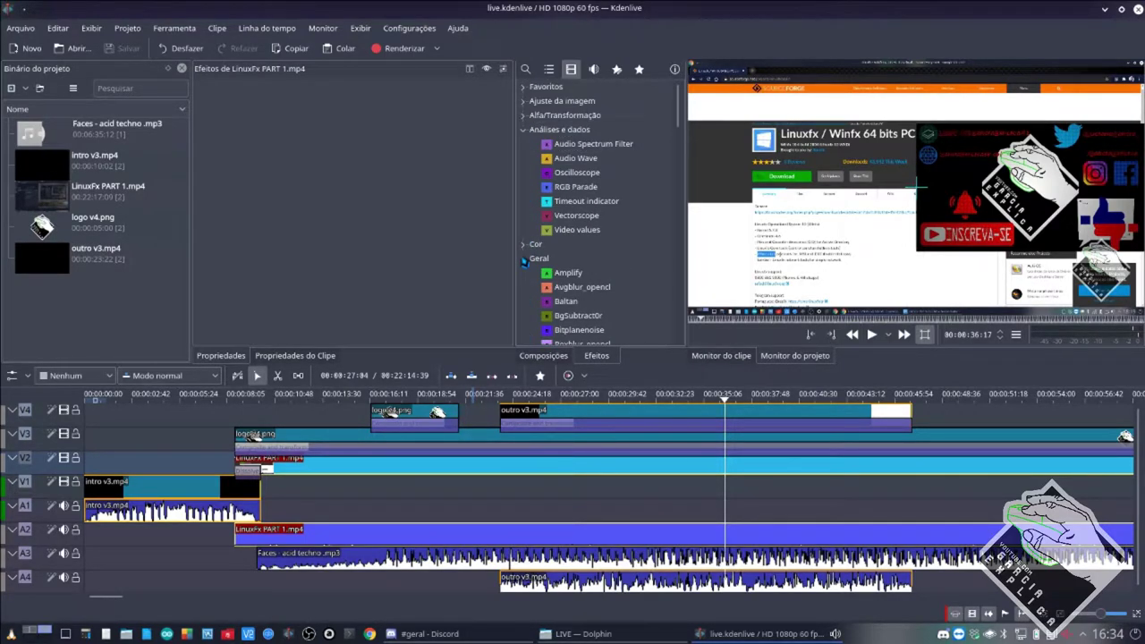
left_click(526, 131)
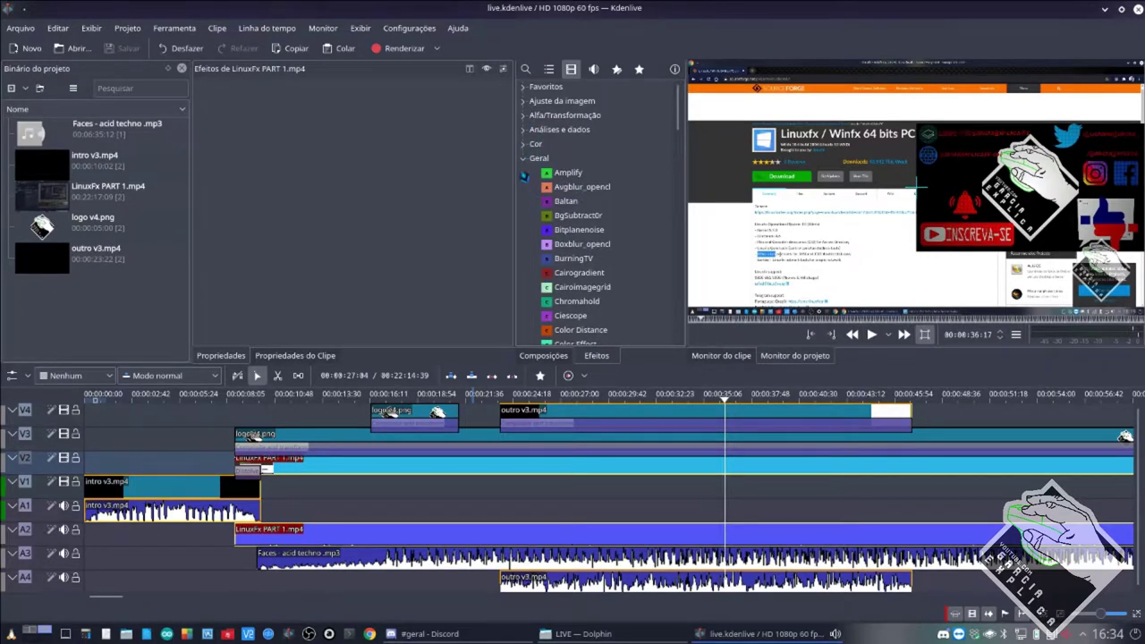
left_click(524, 159)
Search effects for 'zo' to find Position and Zoom, then list all favourites with search cleared.
left_click(528, 69)
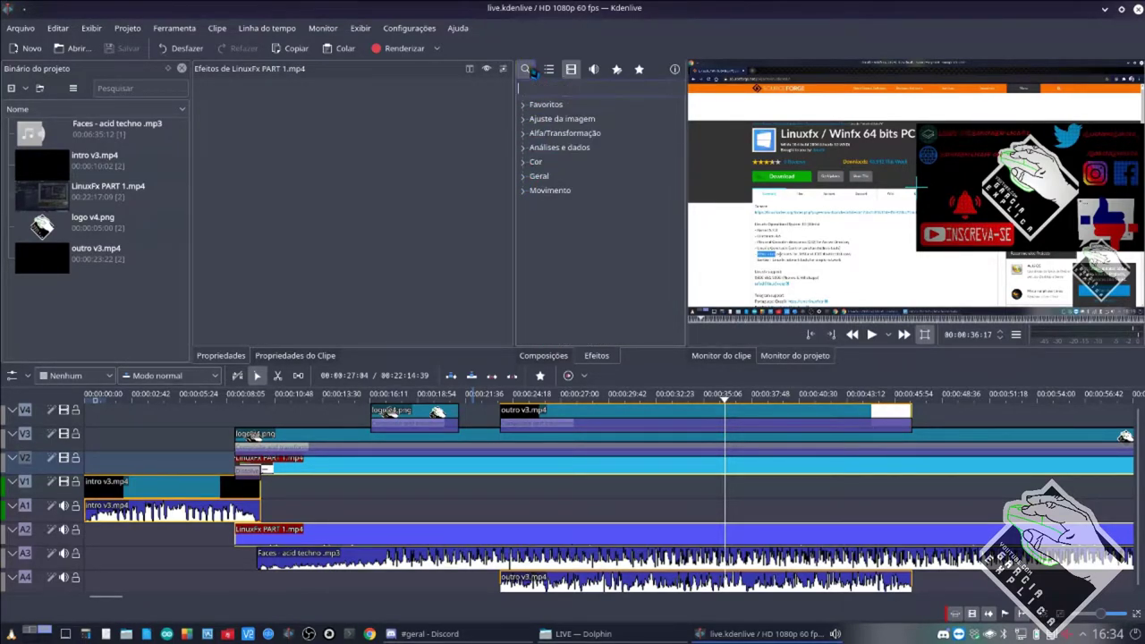
type("tra")
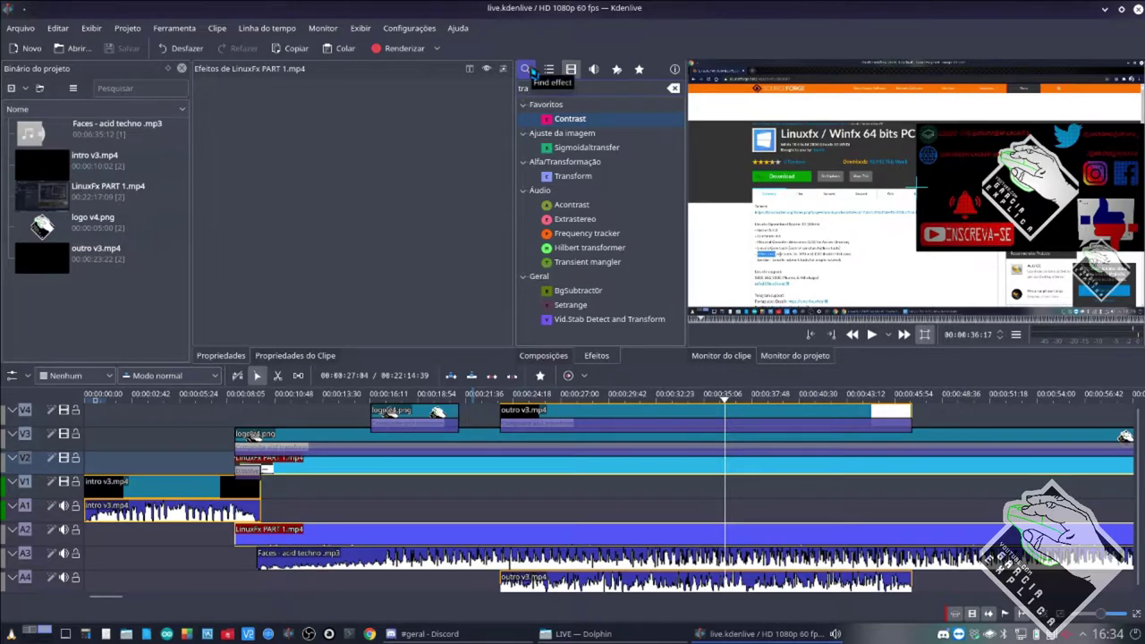
type("n")
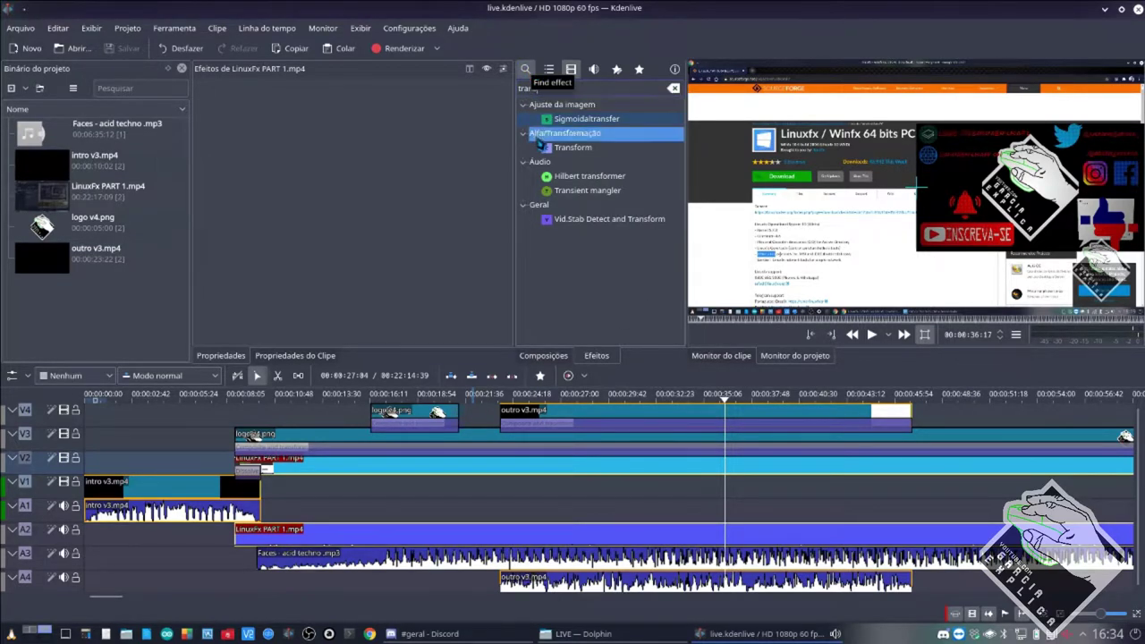
type("s")
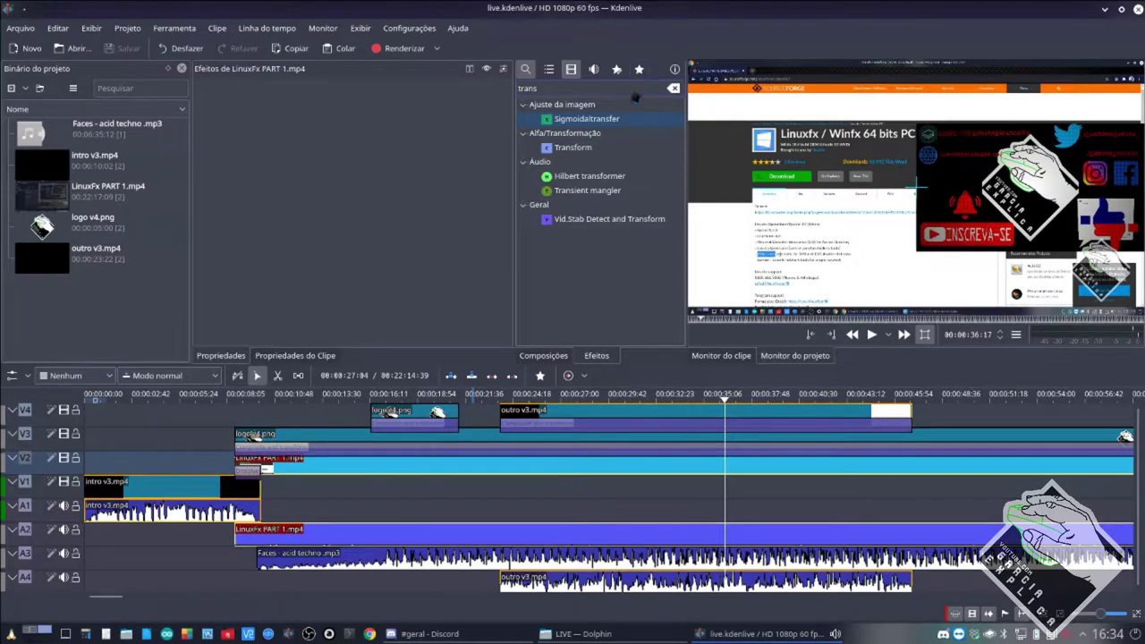
key("BackSpace")
key("BackSpace")
key("BackSpace")
key("BackSpace")
key("BackSpace")
type("zoom")
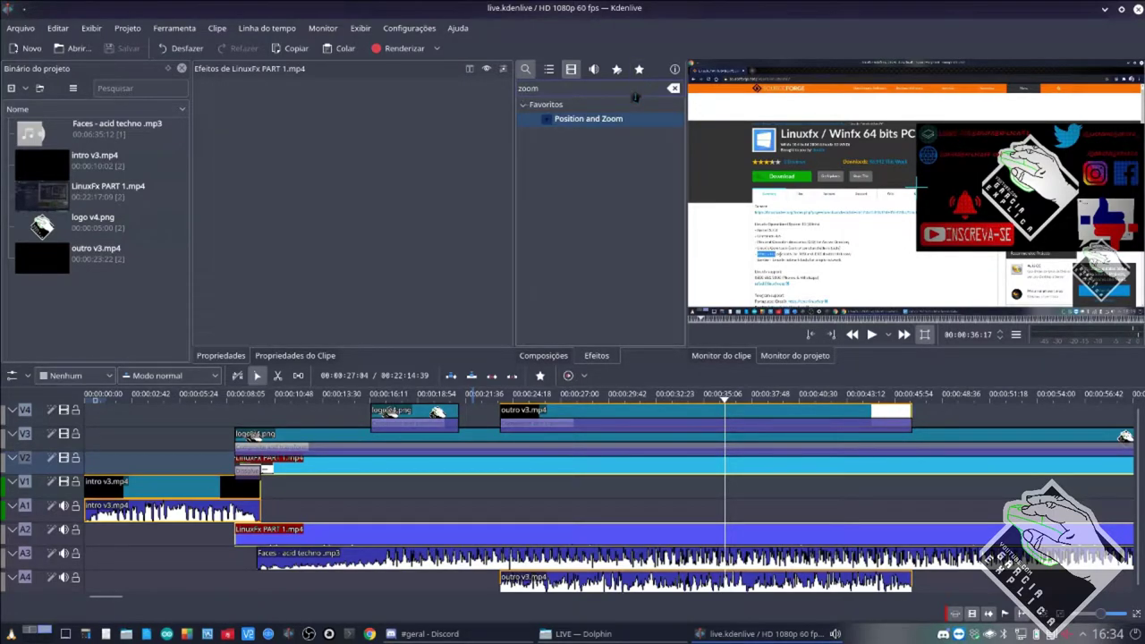
left_click(574, 122)
key("Up")
left_click(639, 70)
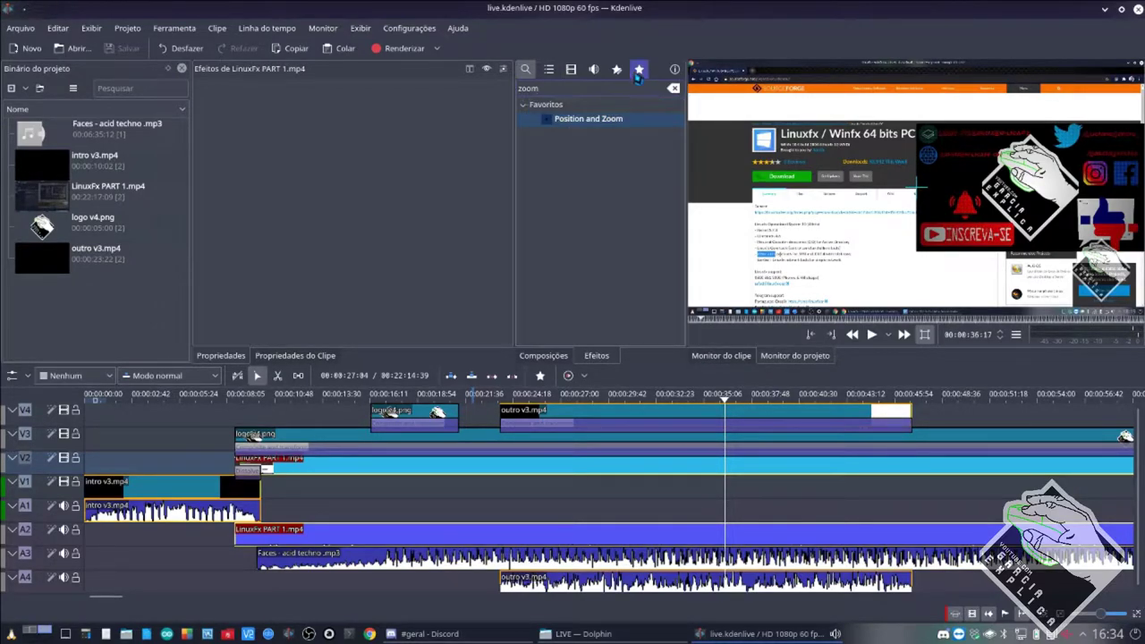
left_click(673, 88)
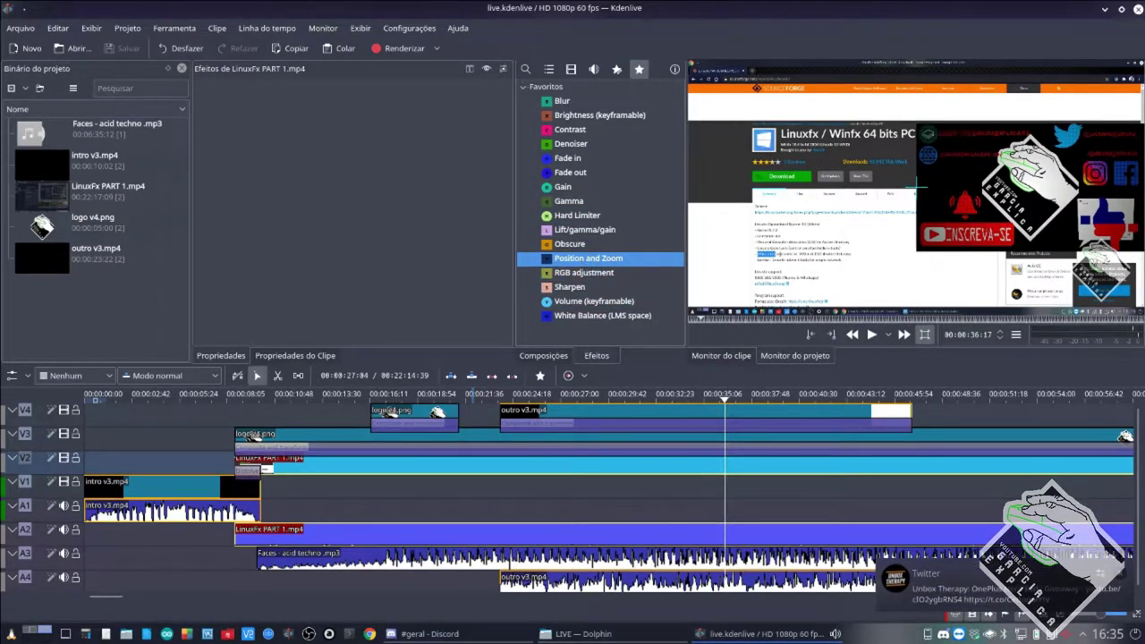
Apply Position and Zoom to the LinuxFx PART 1.mp4 clip, save, and inspect the V2 composition.
left_click_drag(589, 259, 602, 467)
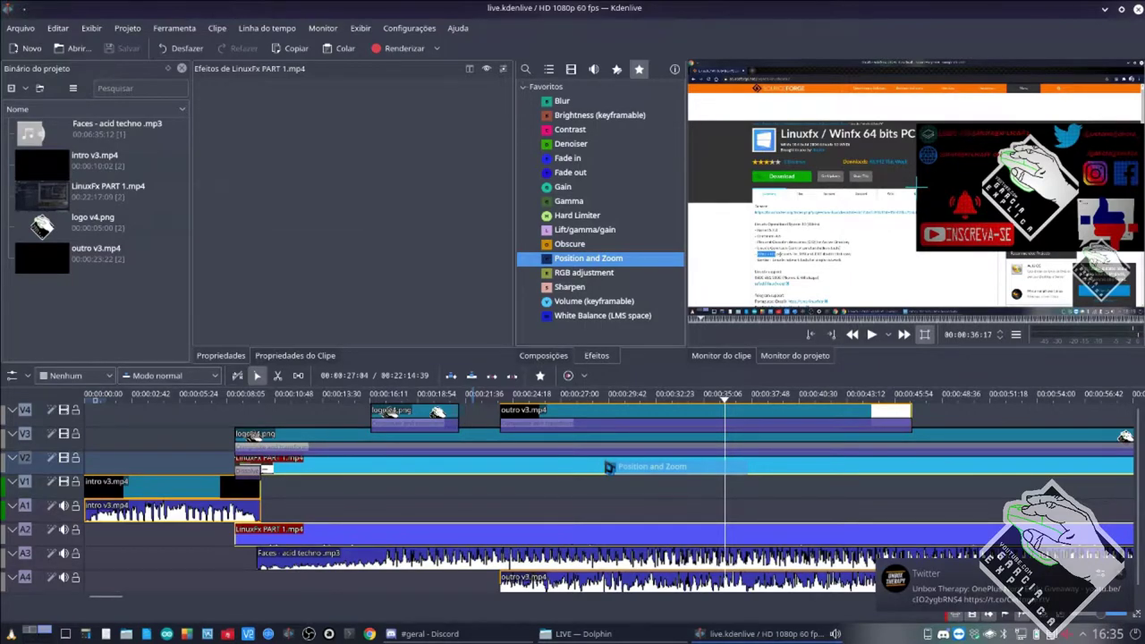
left_click(602, 467)
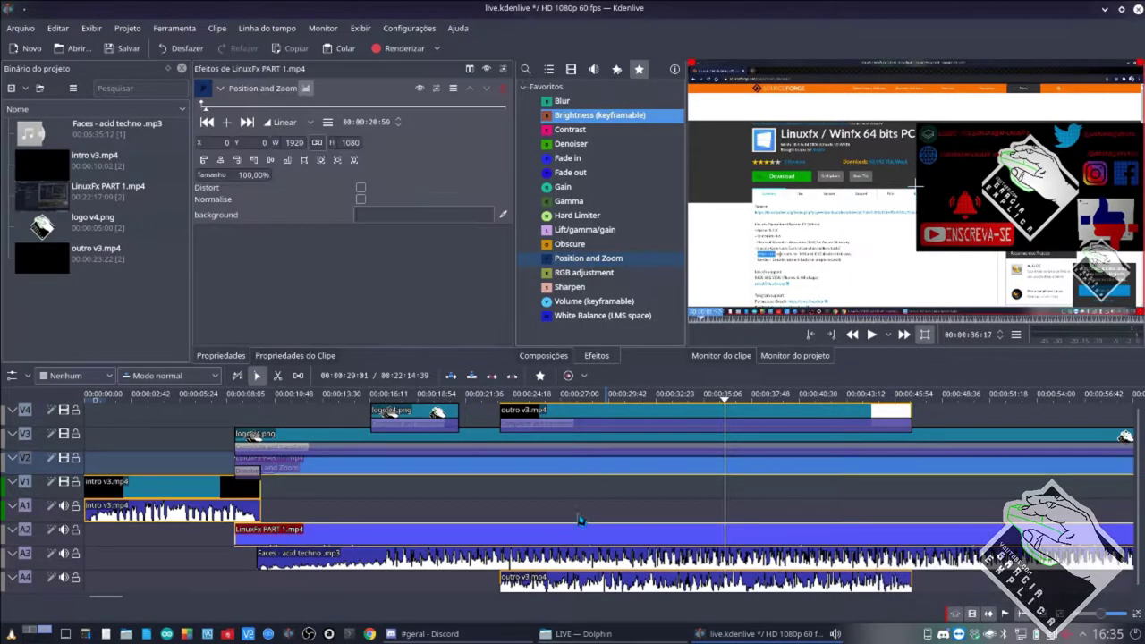
key("ctrl+s")
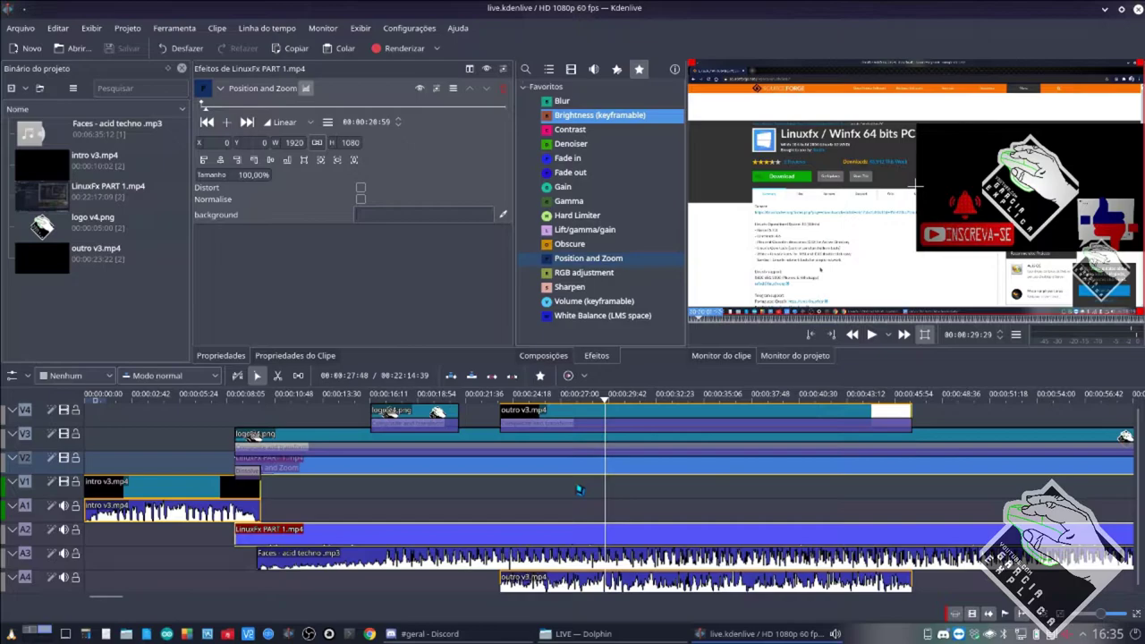
left_click(543, 355)
left_click(539, 457)
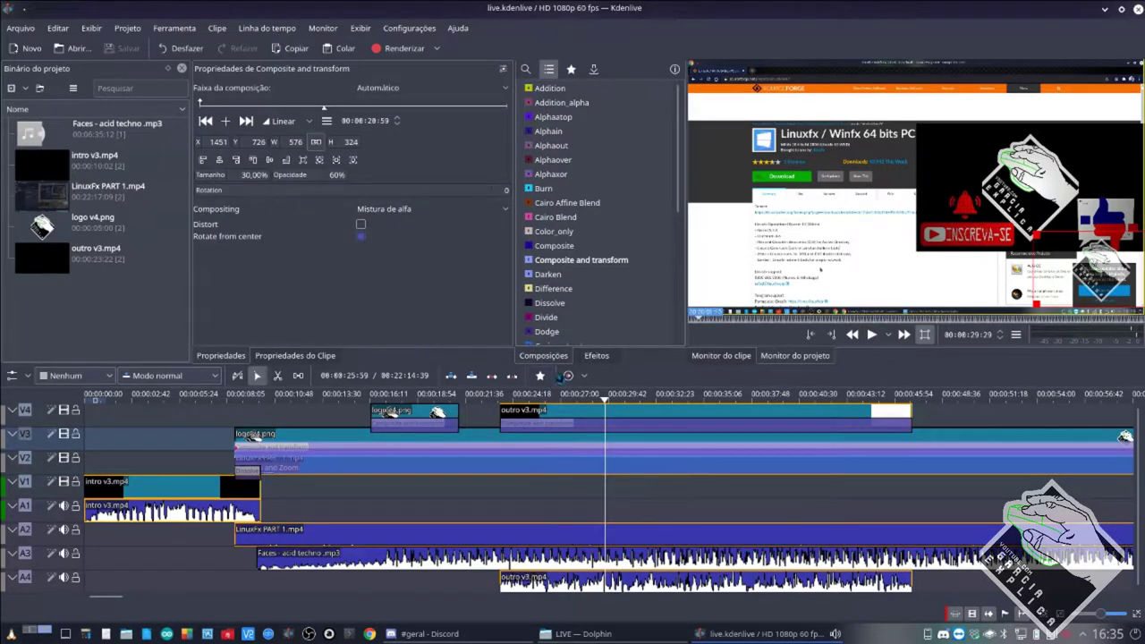
left_click(592, 357)
left_click(557, 471)
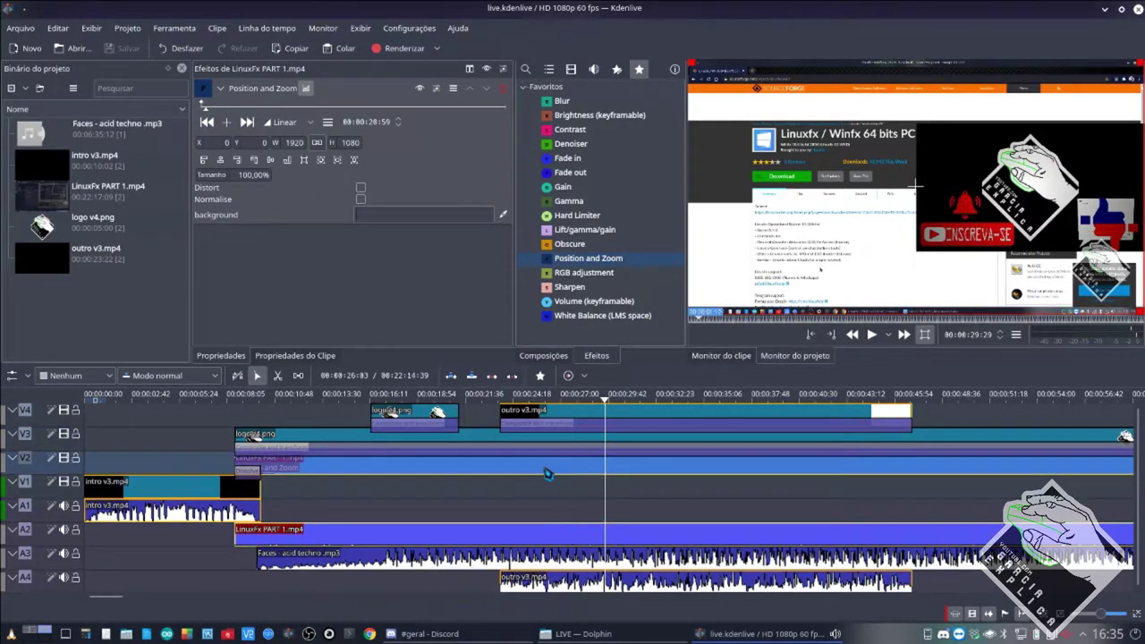
Set Position and Zoom size to 50, centre the clip vertically, save, and preview.
left_click(253, 175)
type("50")
key("Return")
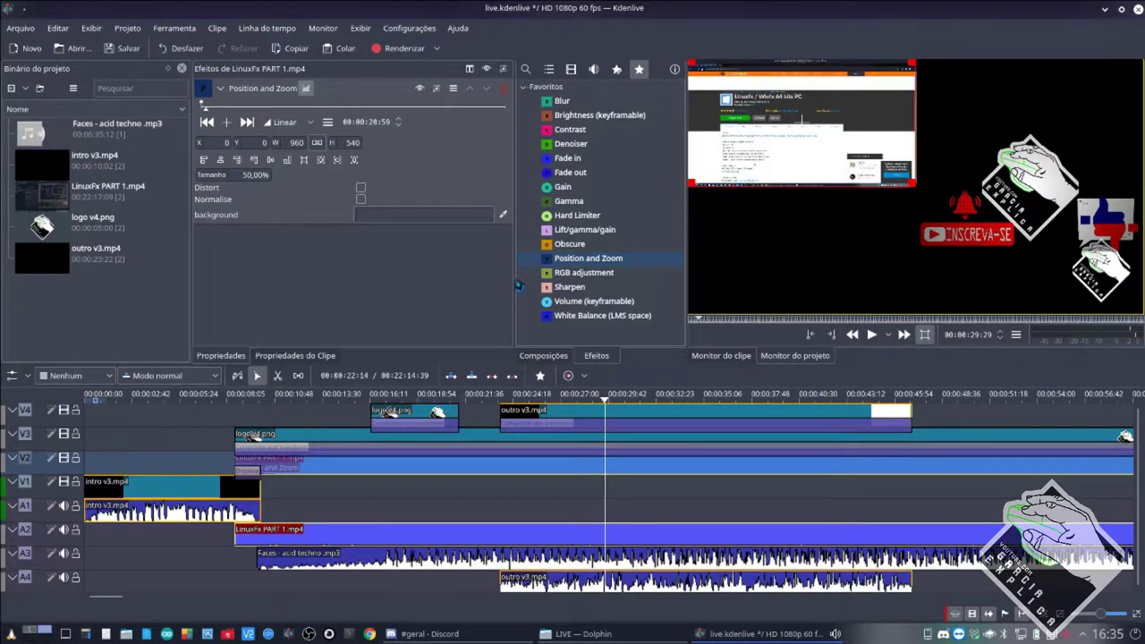
left_click(271, 159)
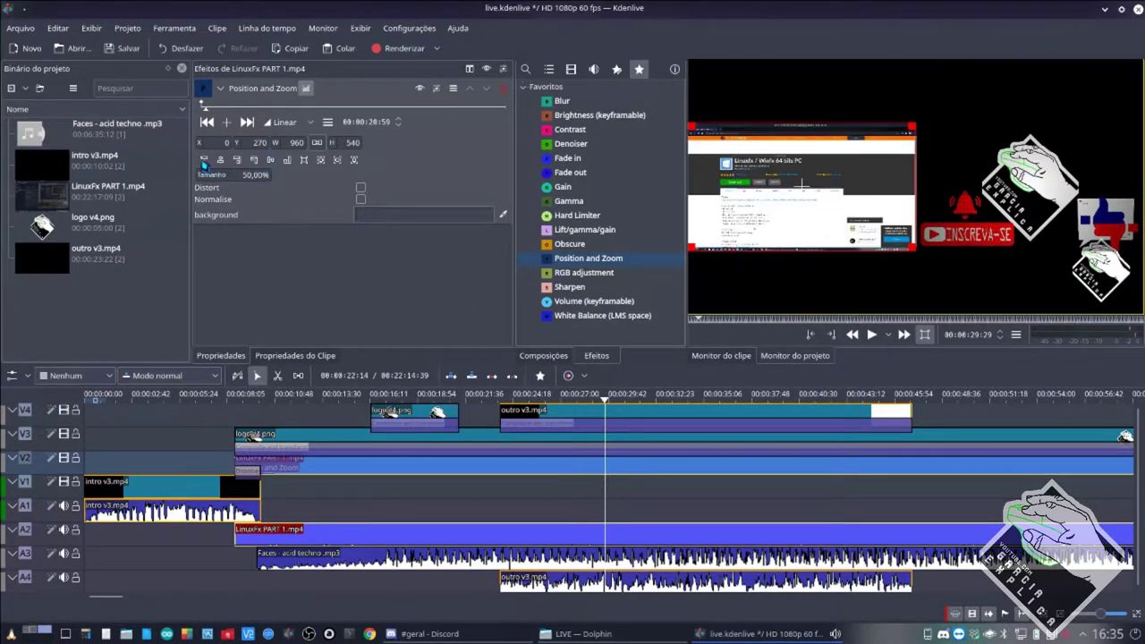
key("ctrl+s")
left_click(504, 493)
key("space")
Drag the LinuxFx clip in the monitor to 74.26% size at X 73, Y 118.
left_click(504, 493)
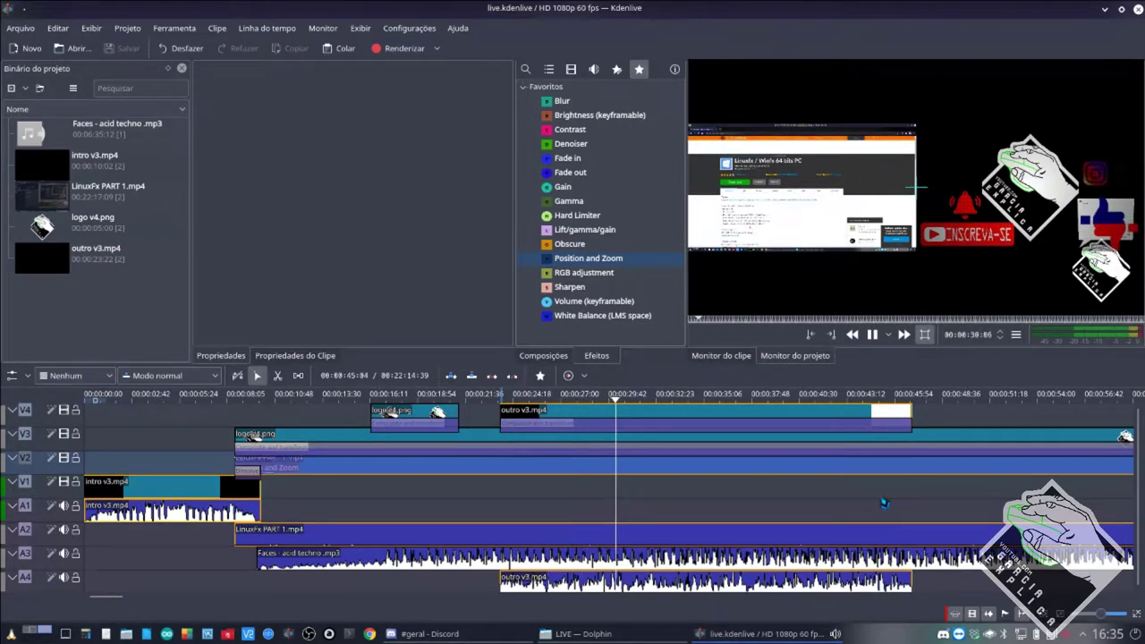
key("space")
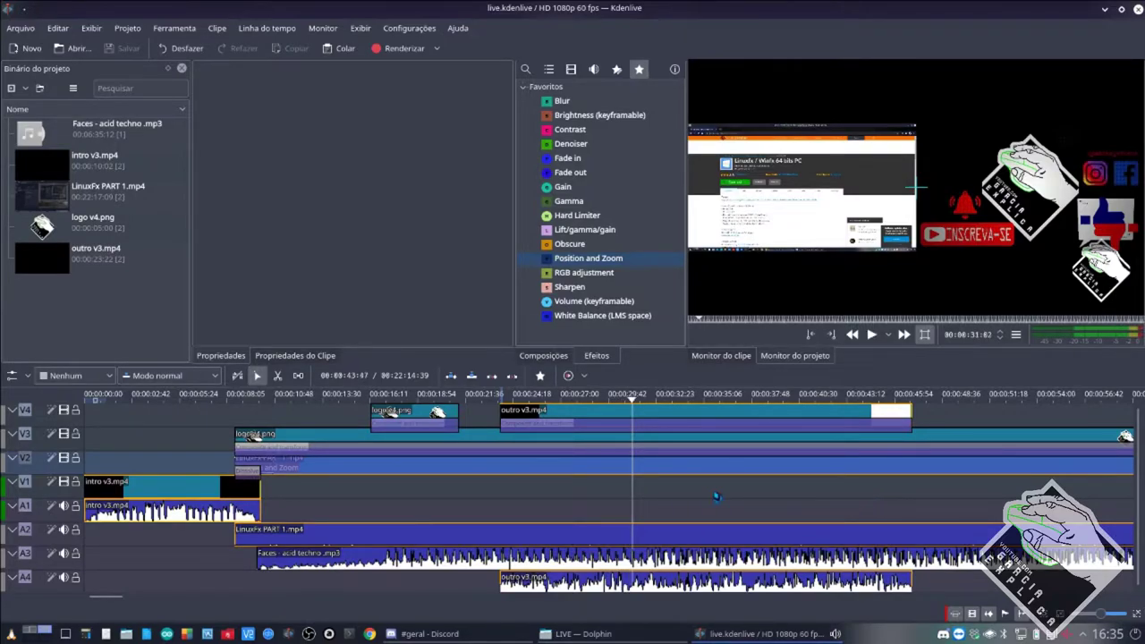
left_click(491, 471)
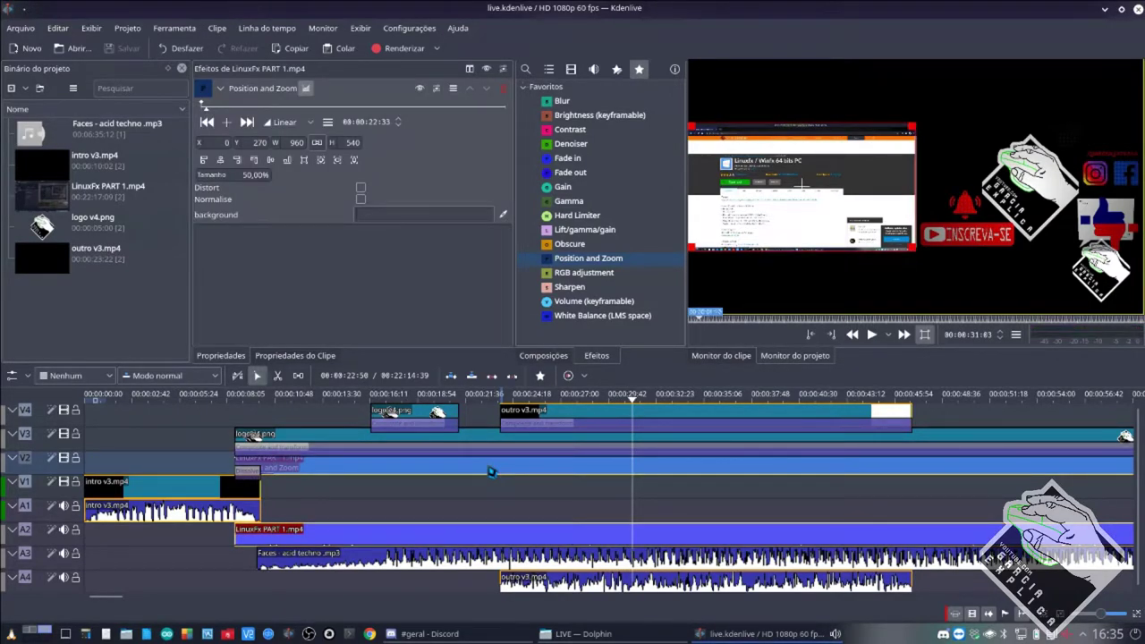
left_click(244, 179)
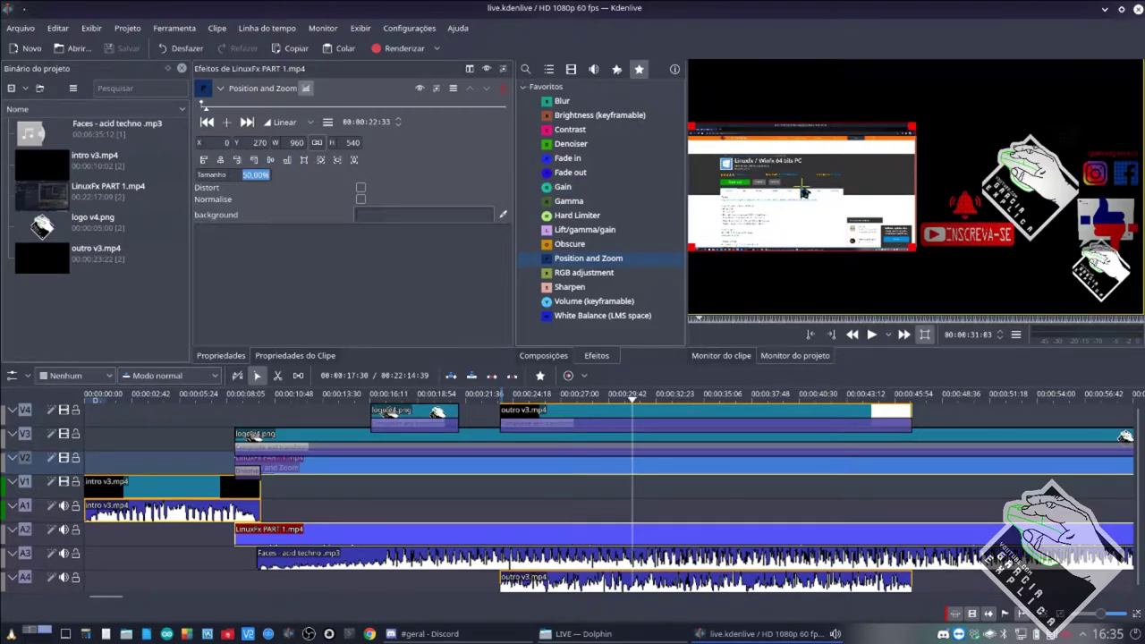
left_click_drag(803, 189, 823, 141)
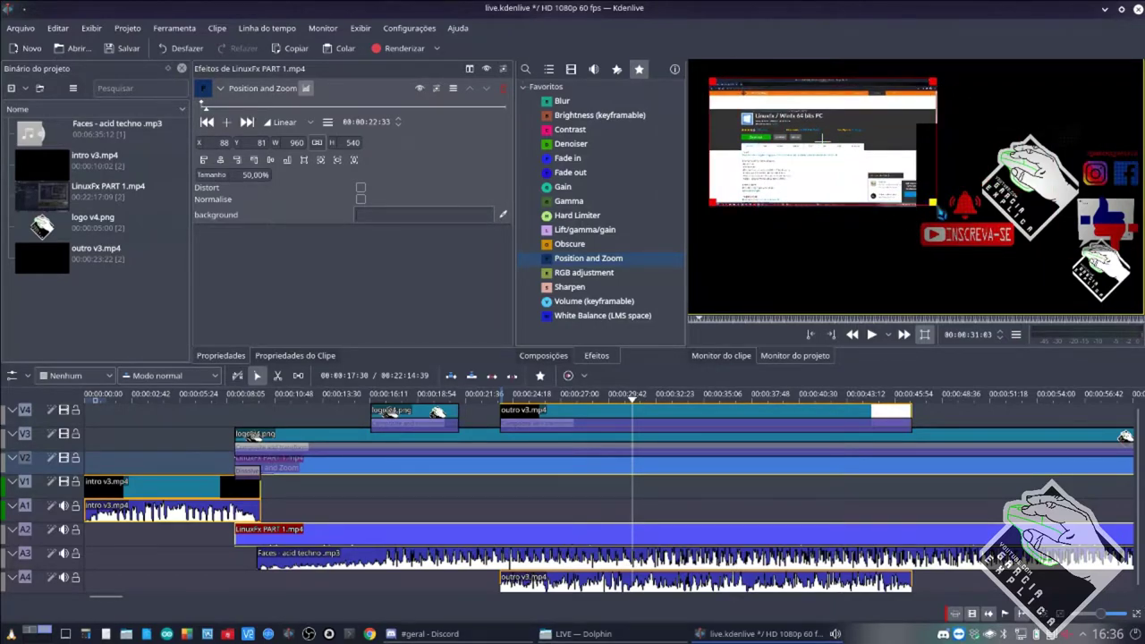
left_click_drag(937, 204, 1084, 266)
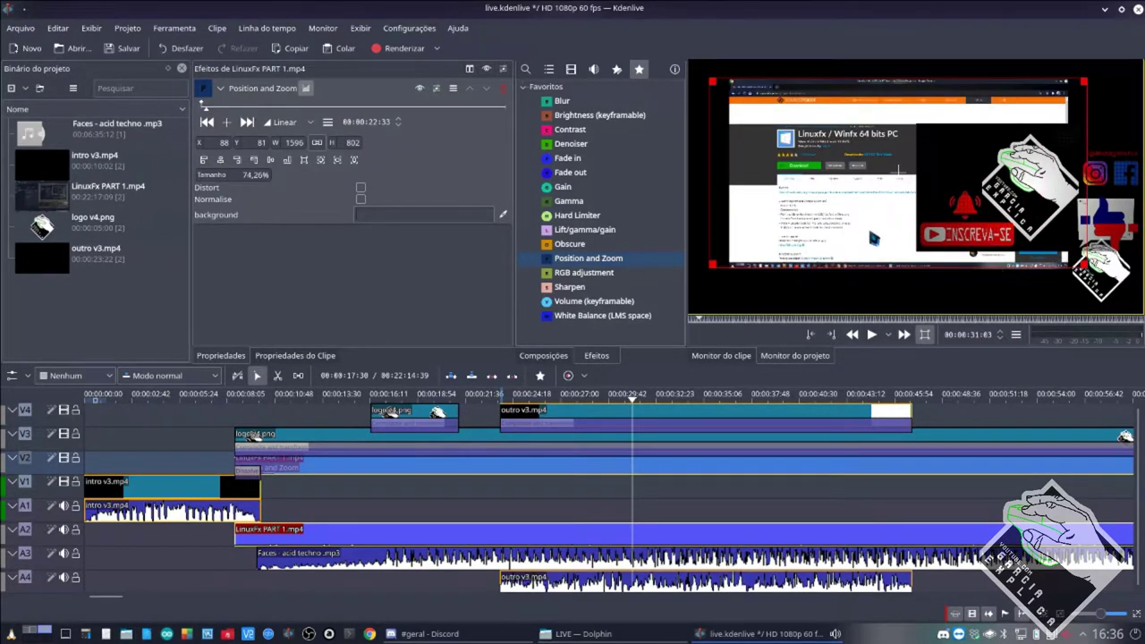
left_click_drag(900, 177, 898, 187)
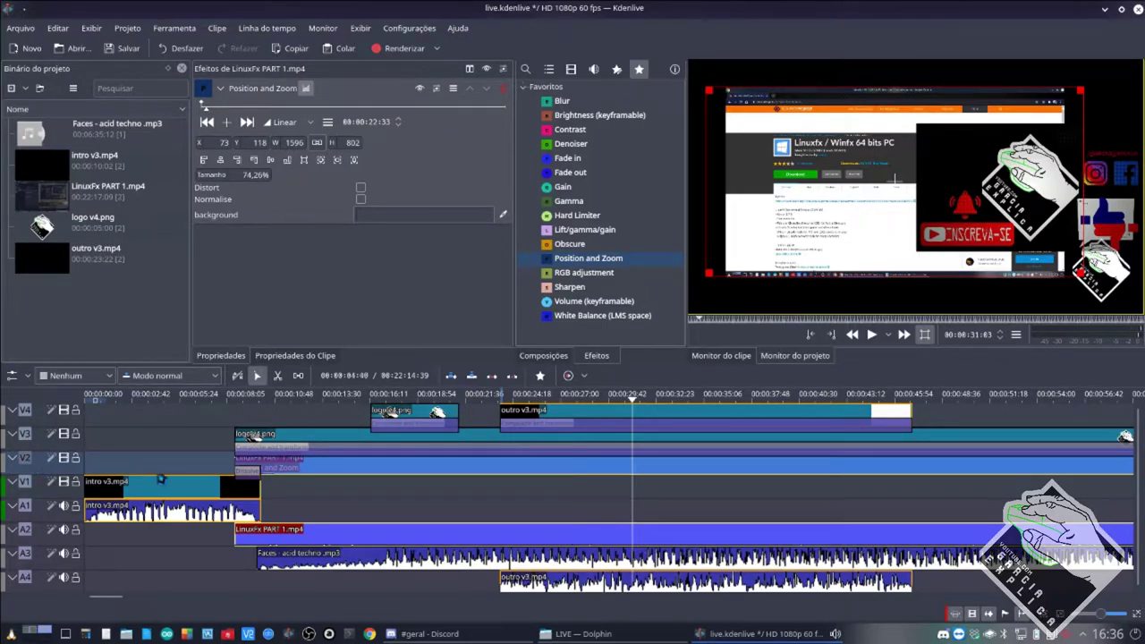
key("ctrl+s")
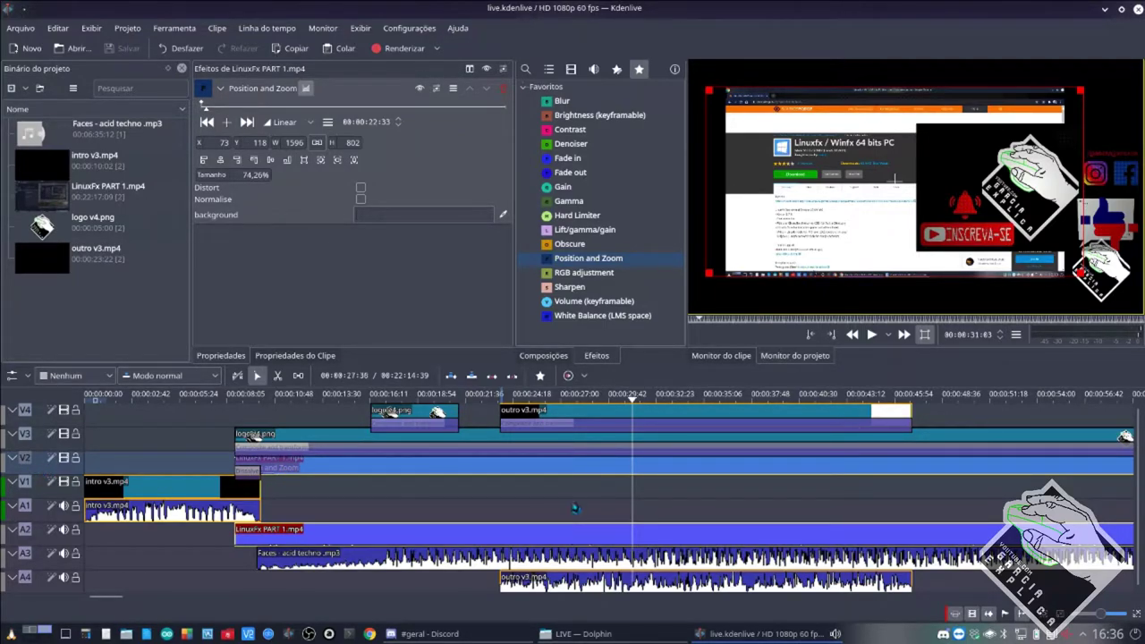
left_click(477, 635)
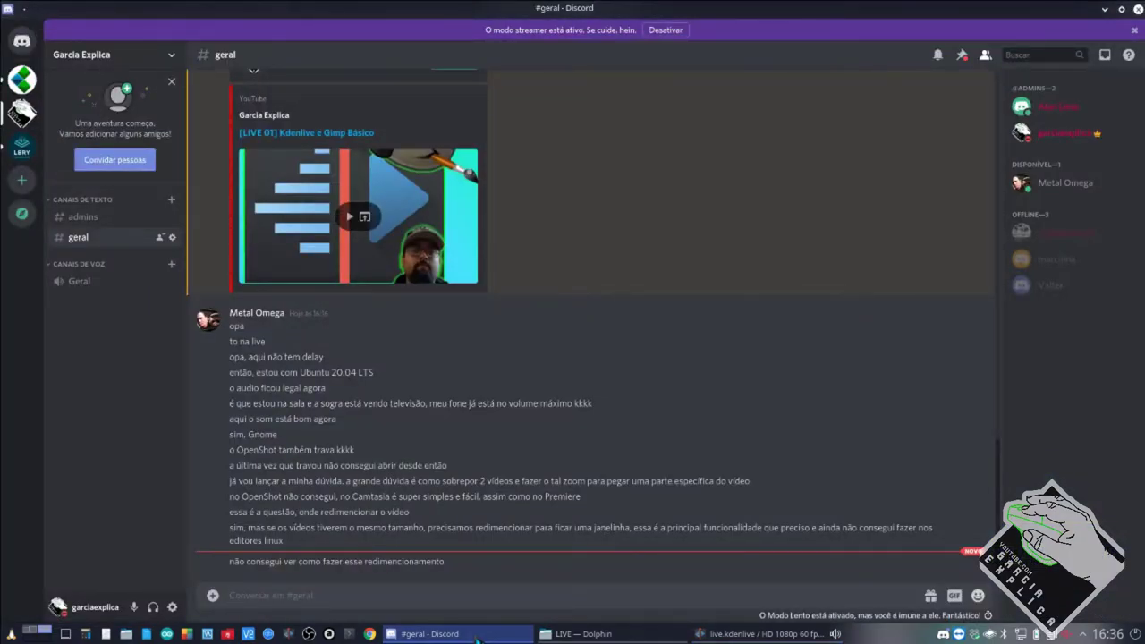
left_click(477, 635)
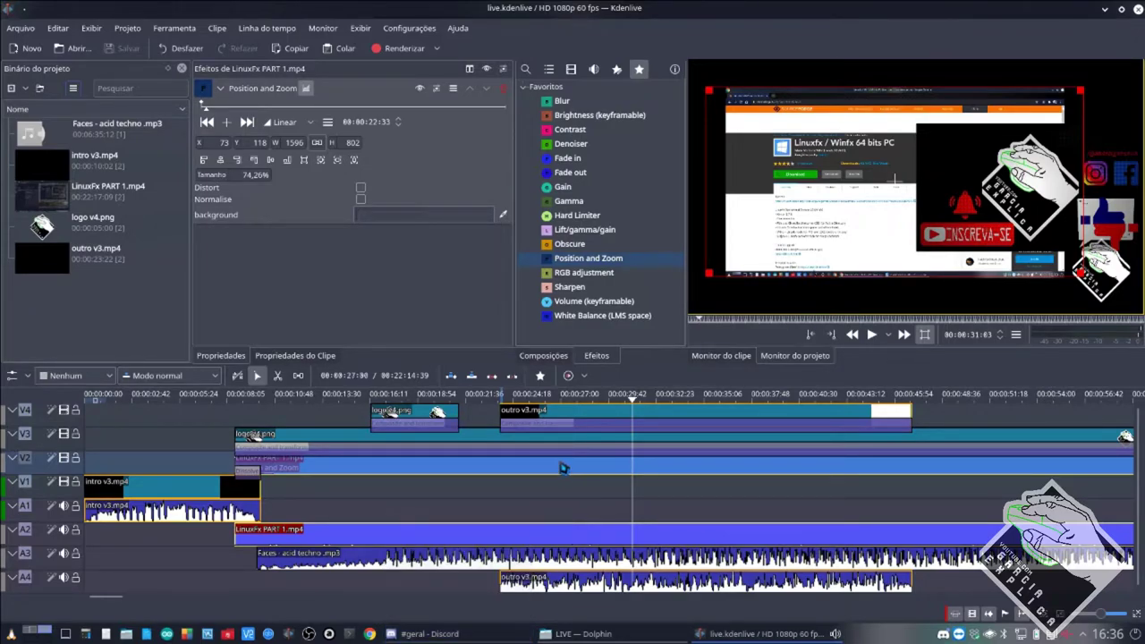
left_click(549, 427)
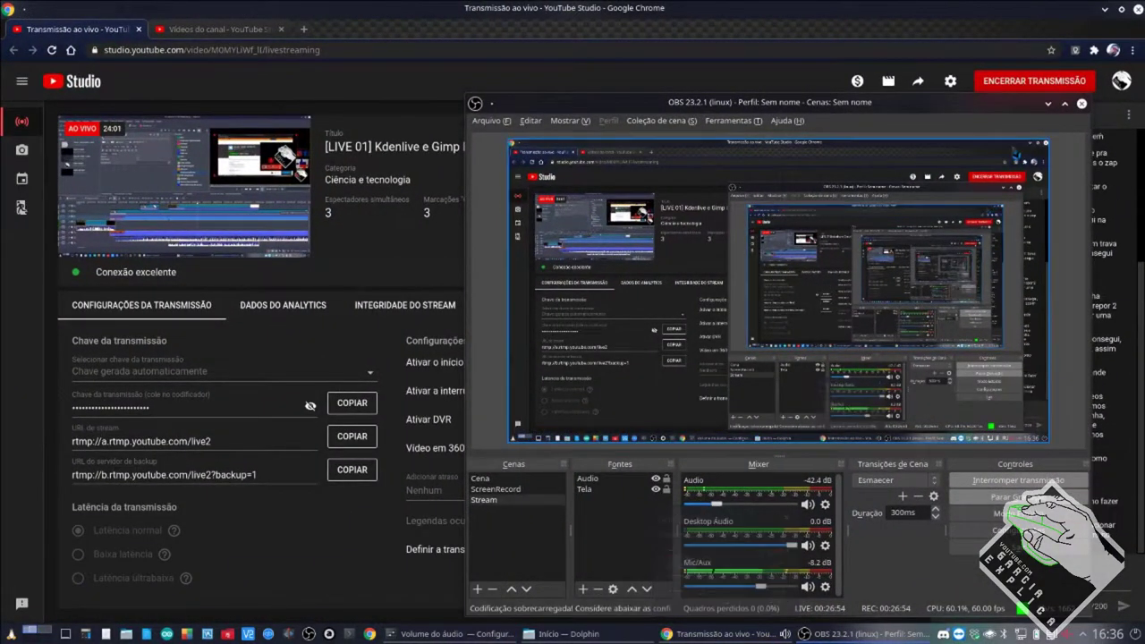
Move the OBS window aside and bring the YouTube stream page with live chat forward.
left_click_drag(1000, 108, 808, 104)
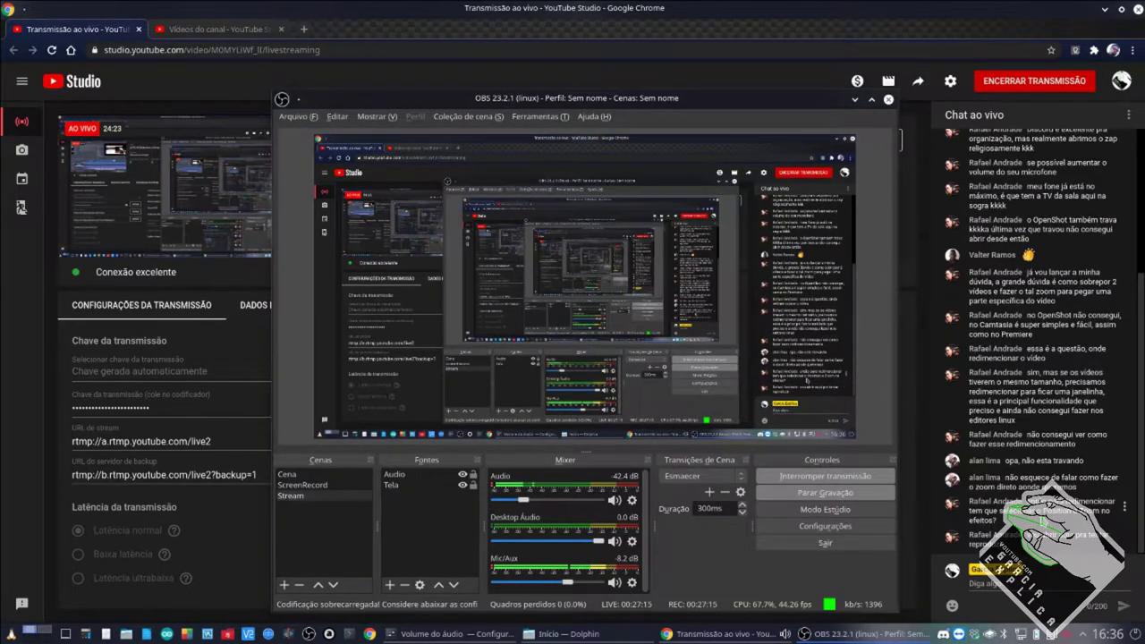
double_click(1069, 511)
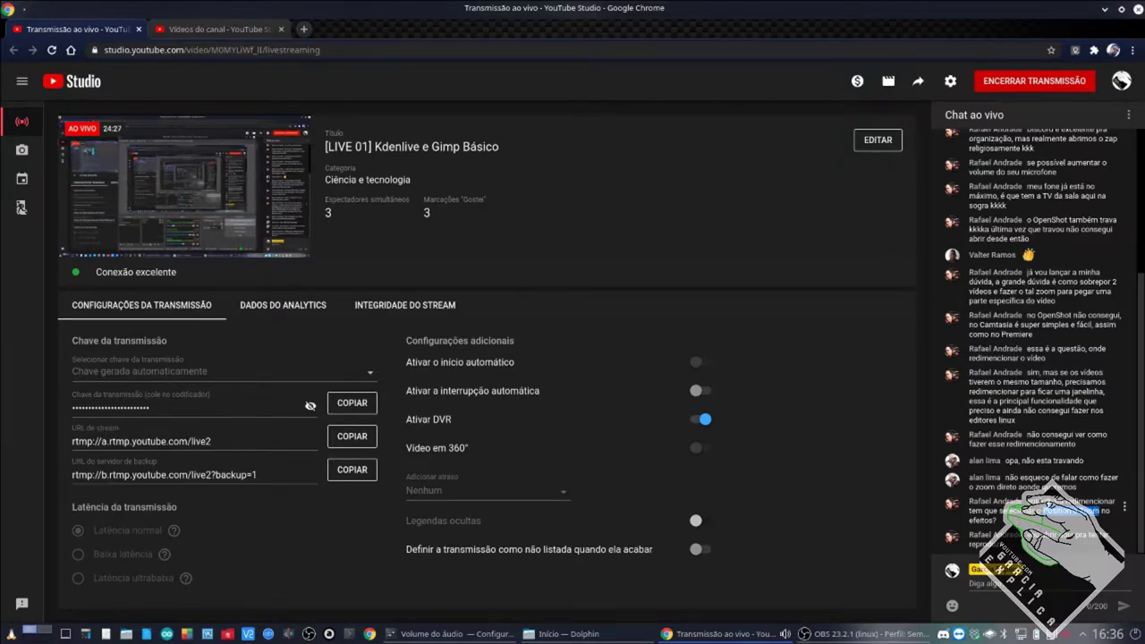
left_click(1014, 531)
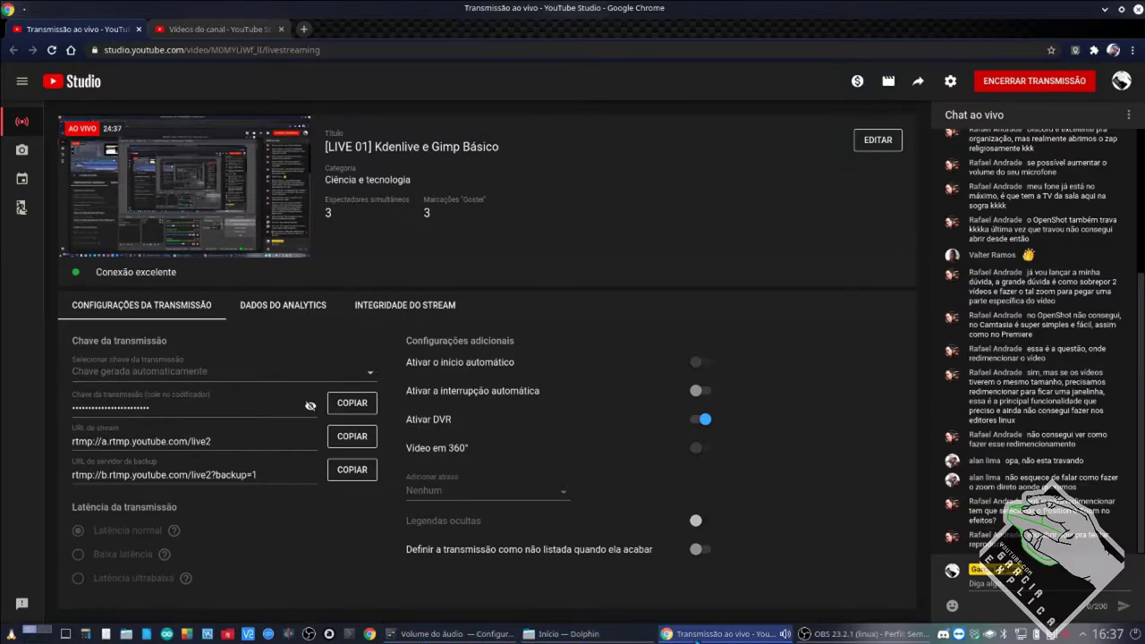
left_click(697, 636)
left_click(697, 635)
mouse_move(844, 634)
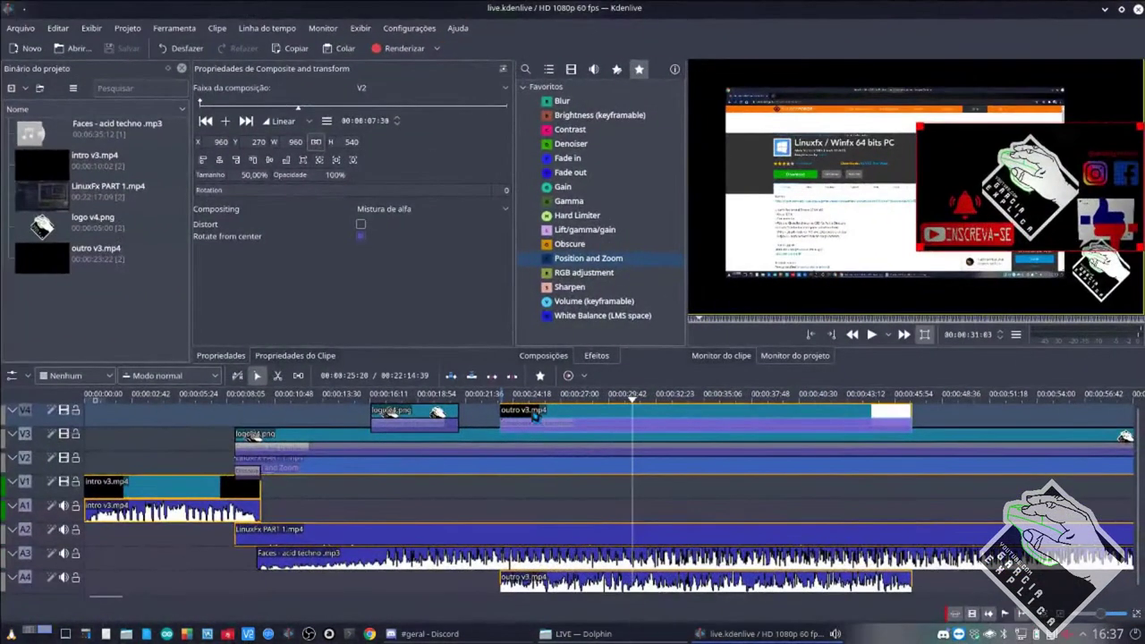
left_click(429, 634)
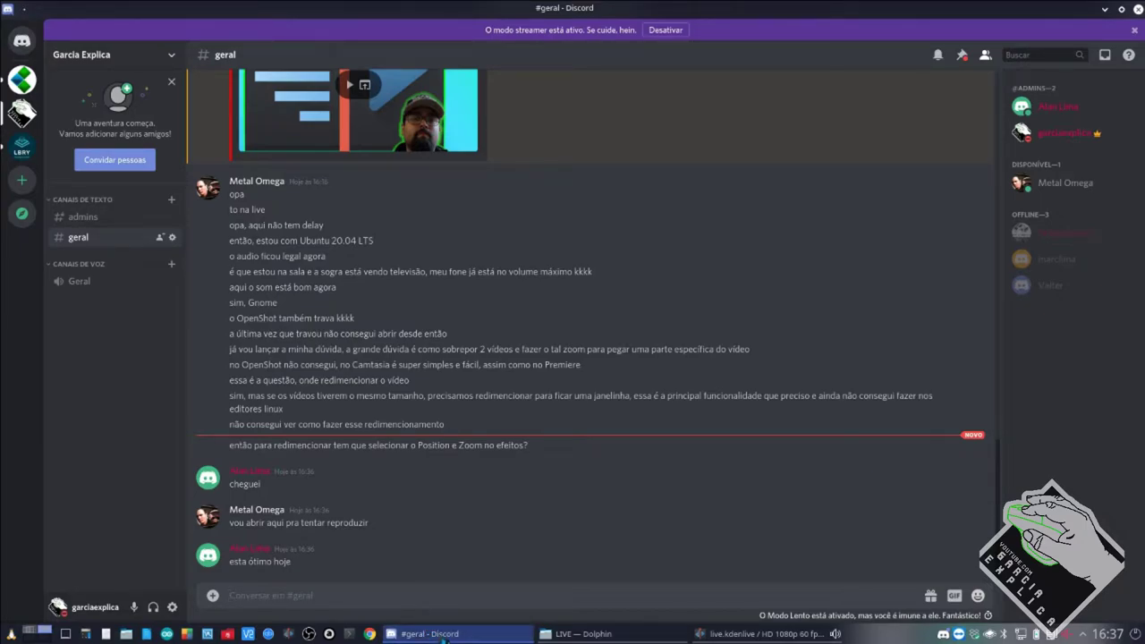
mouse_move(443, 638)
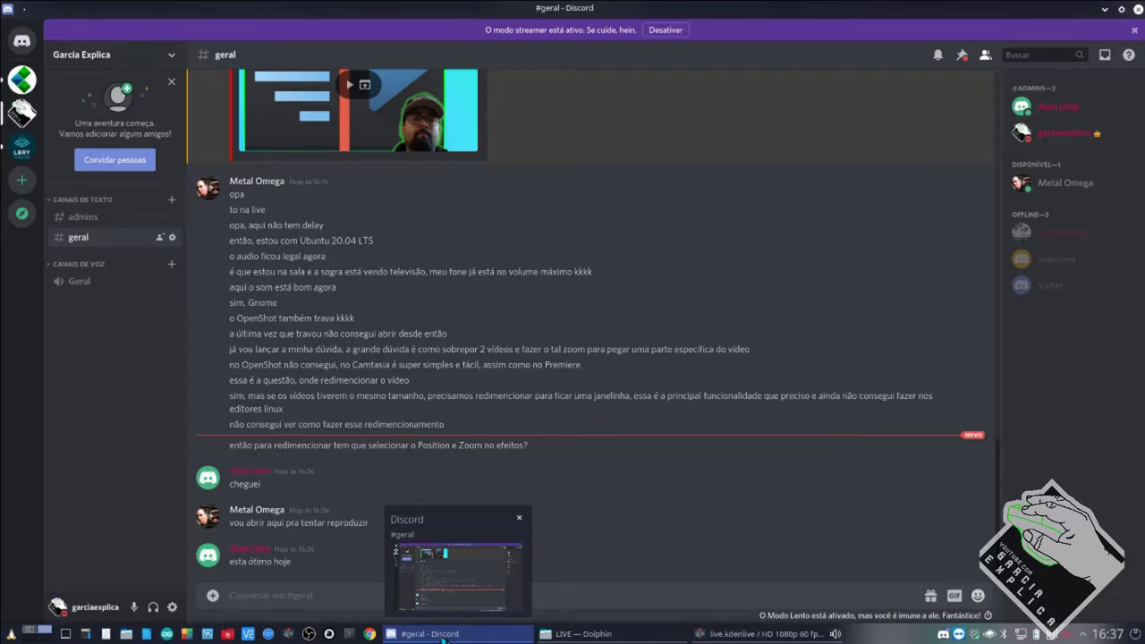
left_click(443, 635)
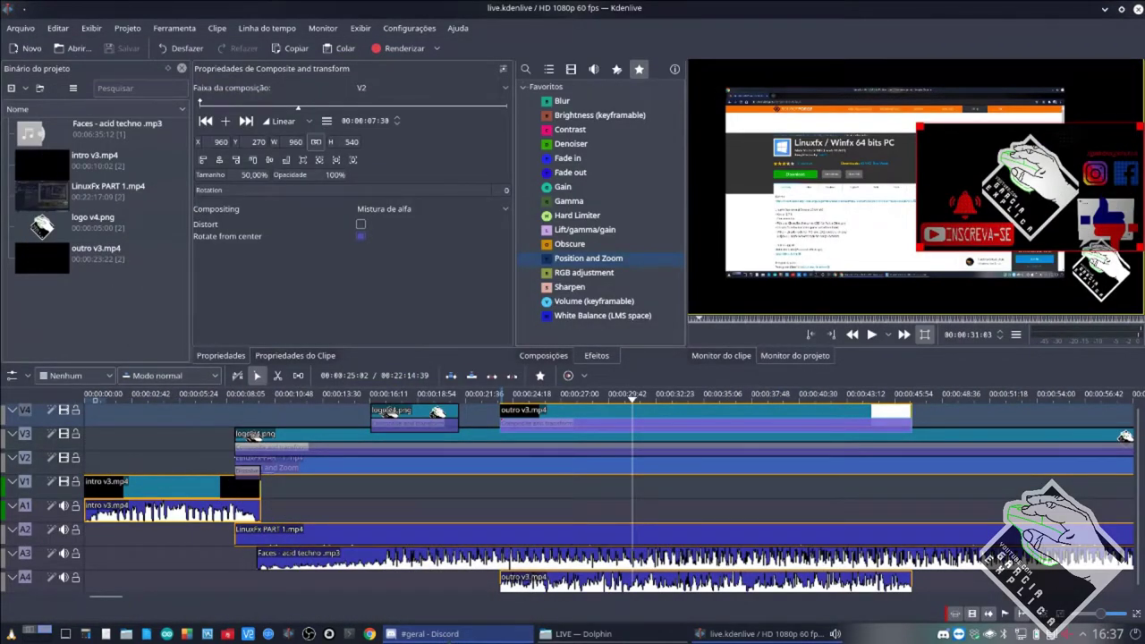
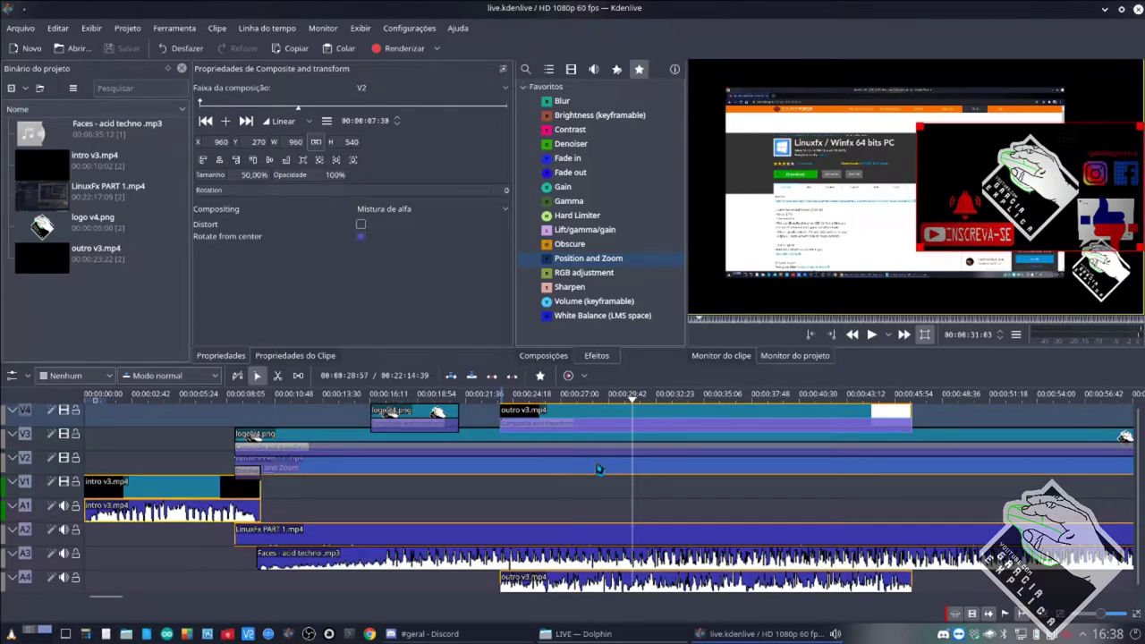
Delete the Position and Zoom effect from LinuxFx PART 1.mp4, then select outro v3.mp4 on V4.
left_click(599, 469)
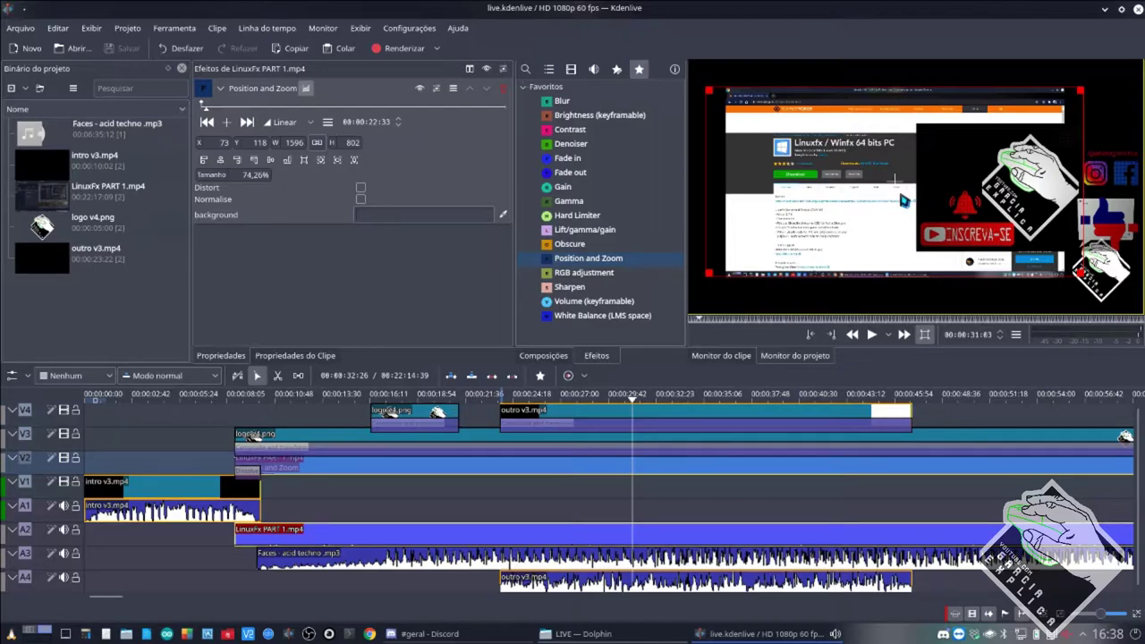
mouse_move(895, 181)
left_mouse_down()
mouse_move(906, 178)
mouse_move(895, 196)
left_mouse_up()
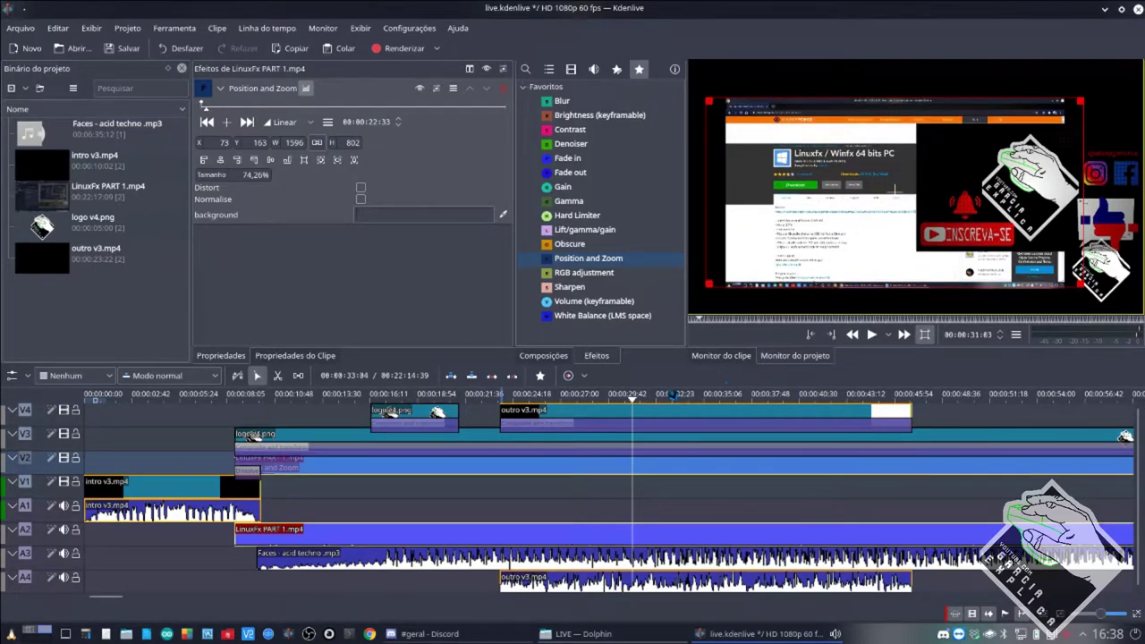
left_click(594, 277)
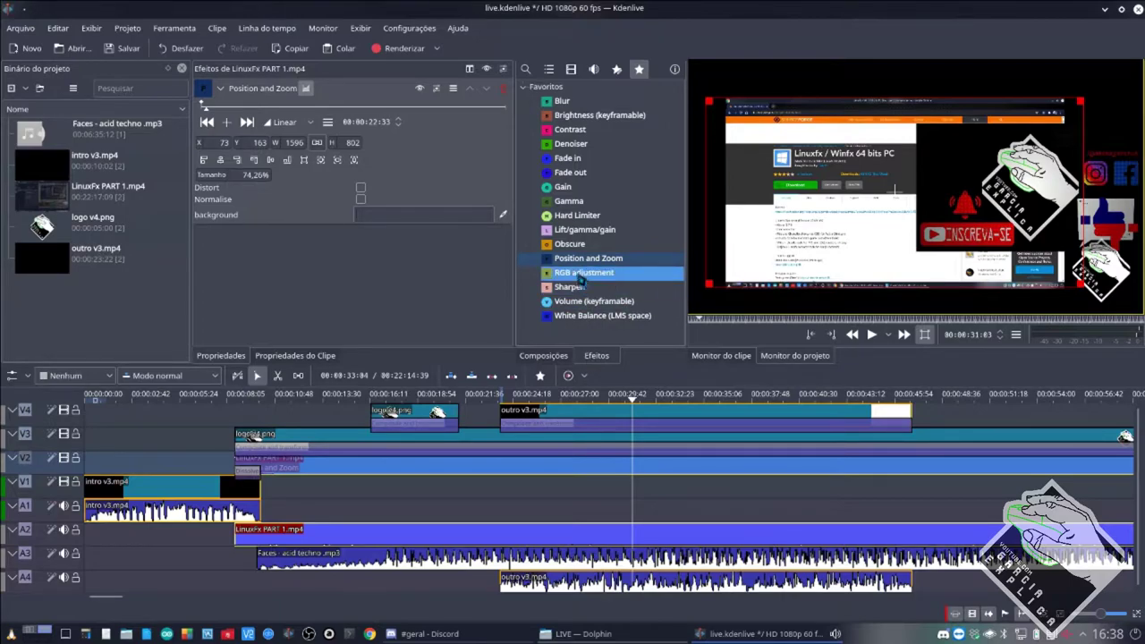
left_click(578, 259)
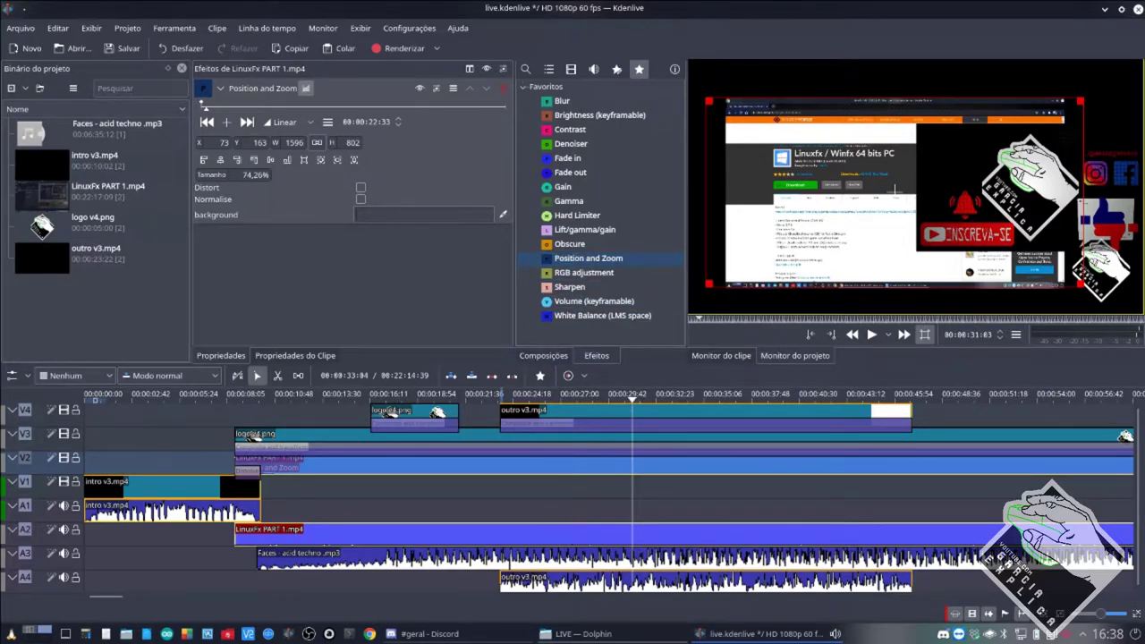
left_click(505, 93)
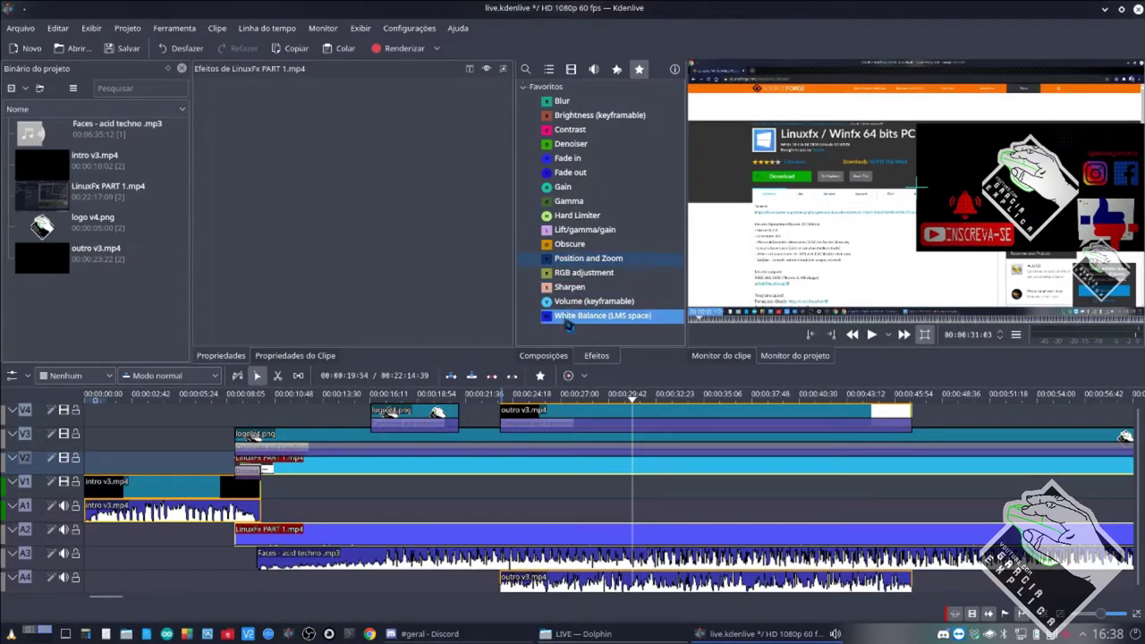
left_click(681, 416)
Delete the outro v3.mp4 clip and drop Position and Zoom back onto the LinuxFx PART 1.mp4 clip.
key("Delete")
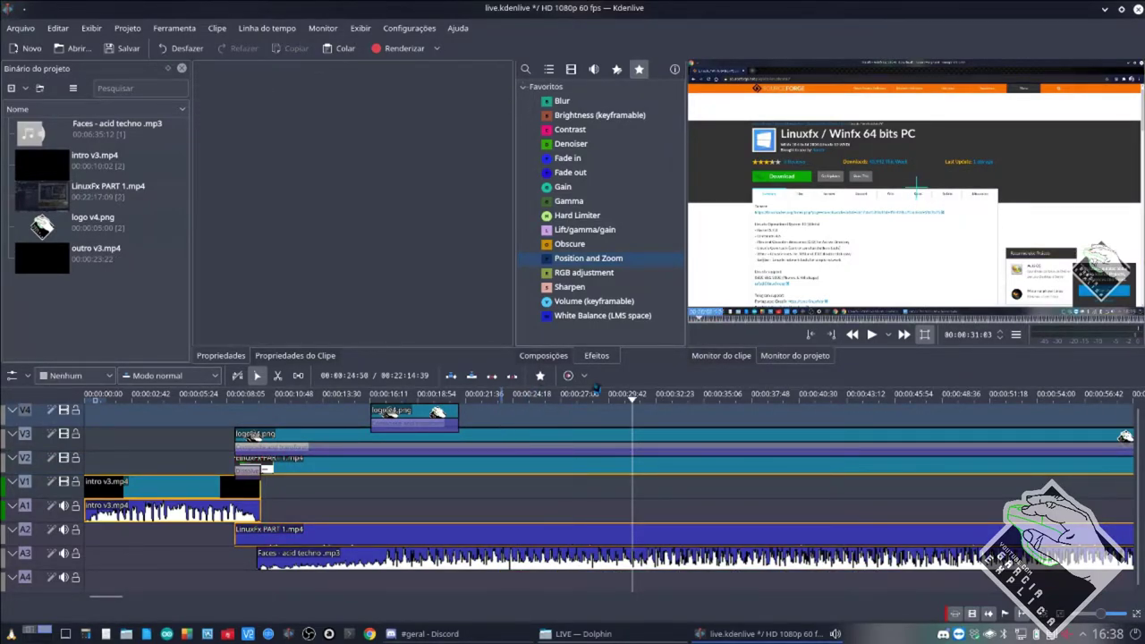
left_click_drag(584, 264, 532, 467)
left_click(526, 461)
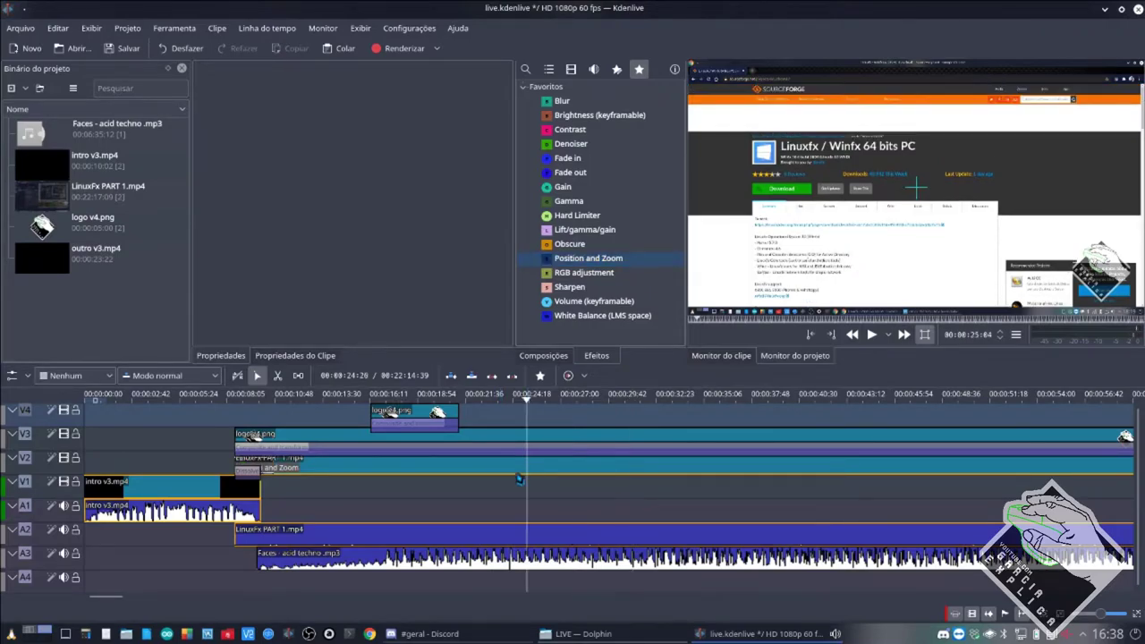
left_click(497, 471)
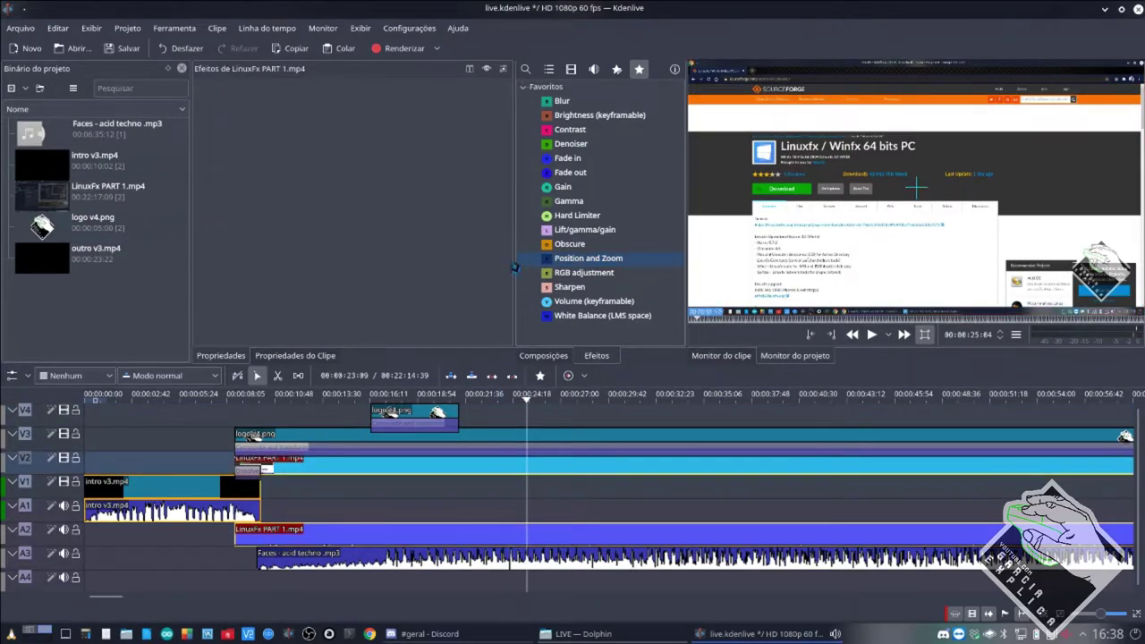
left_click(589, 258)
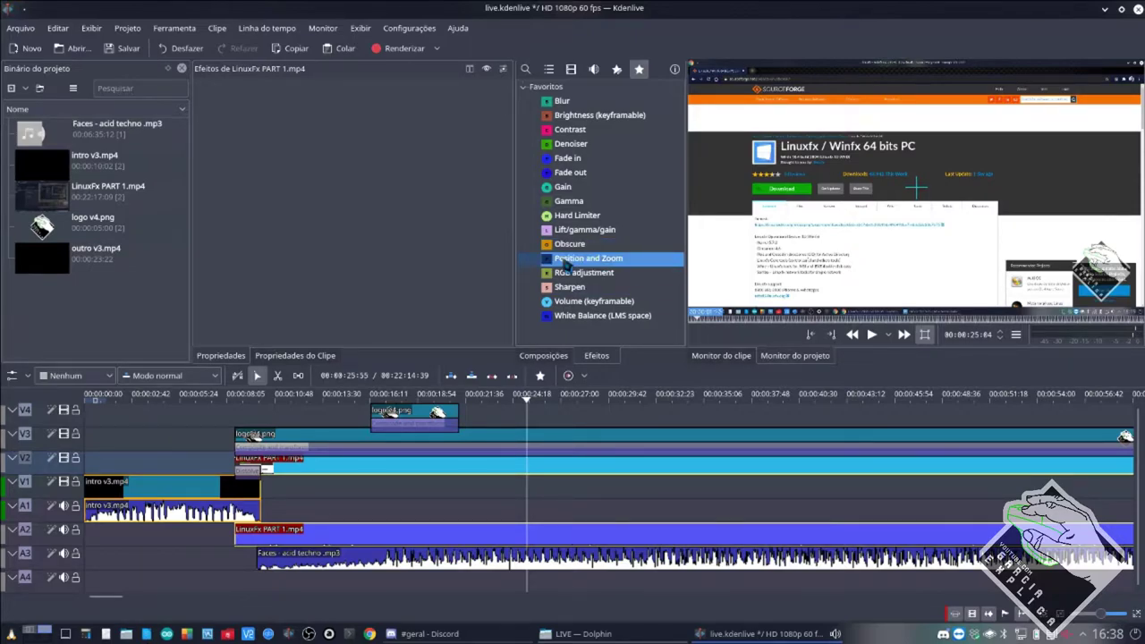
Add Position and Zoom to the LinuxFx clip's effect stack and set its size to 50% (960×540).
left_click_drag(565, 265, 286, 157)
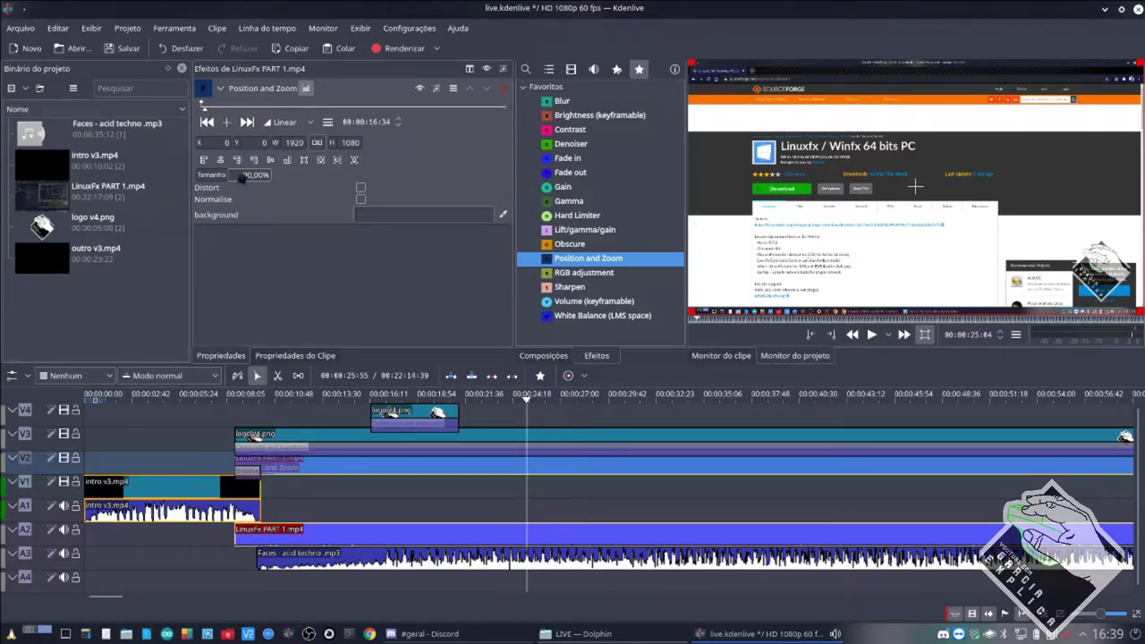
left_click(243, 176)
type("50")
key("Return")
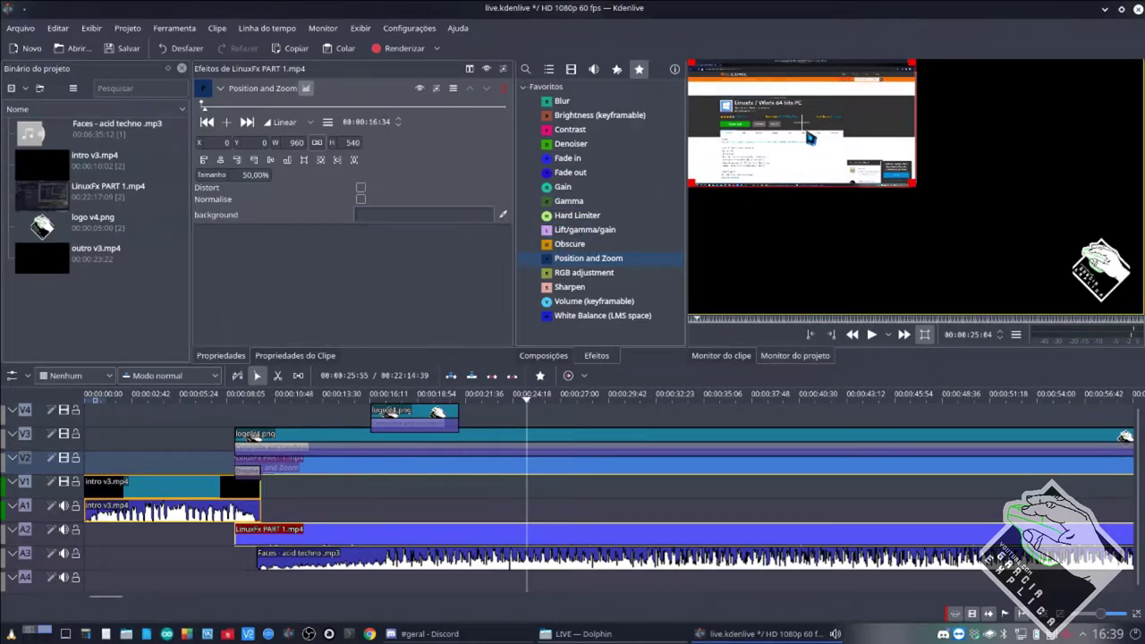
left_click(254, 182)
type("75")
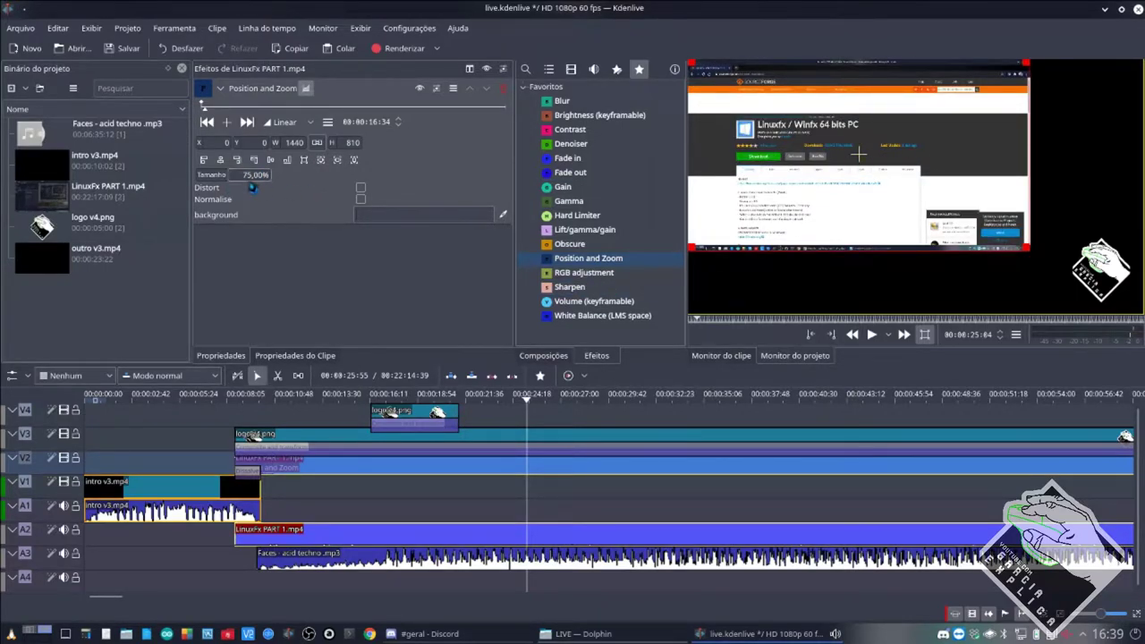
key("ctrl+z")
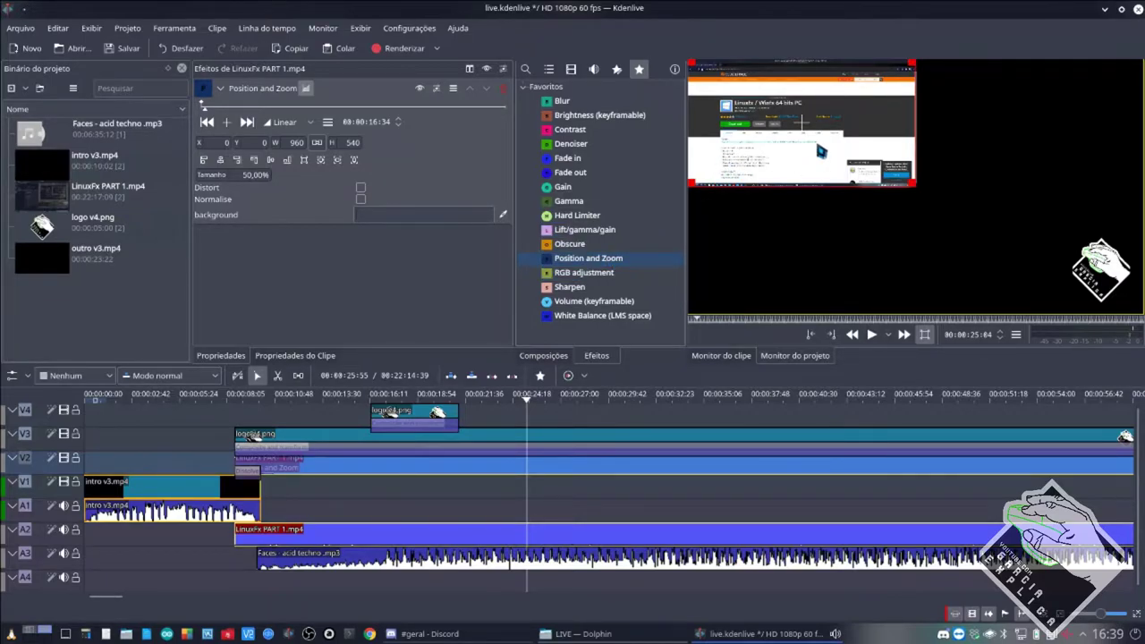
Drag the half-size LinuxFx picture around in the monitor to reposition it.
left_click_drag(805, 130, 842, 156)
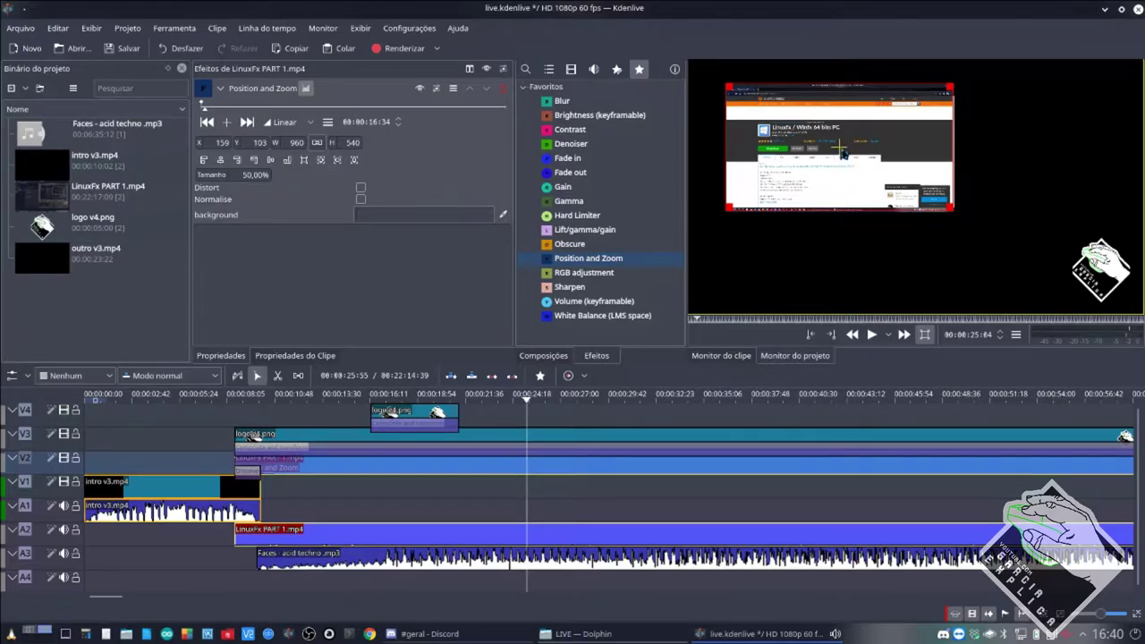
left_click_drag(839, 146, 857, 179)
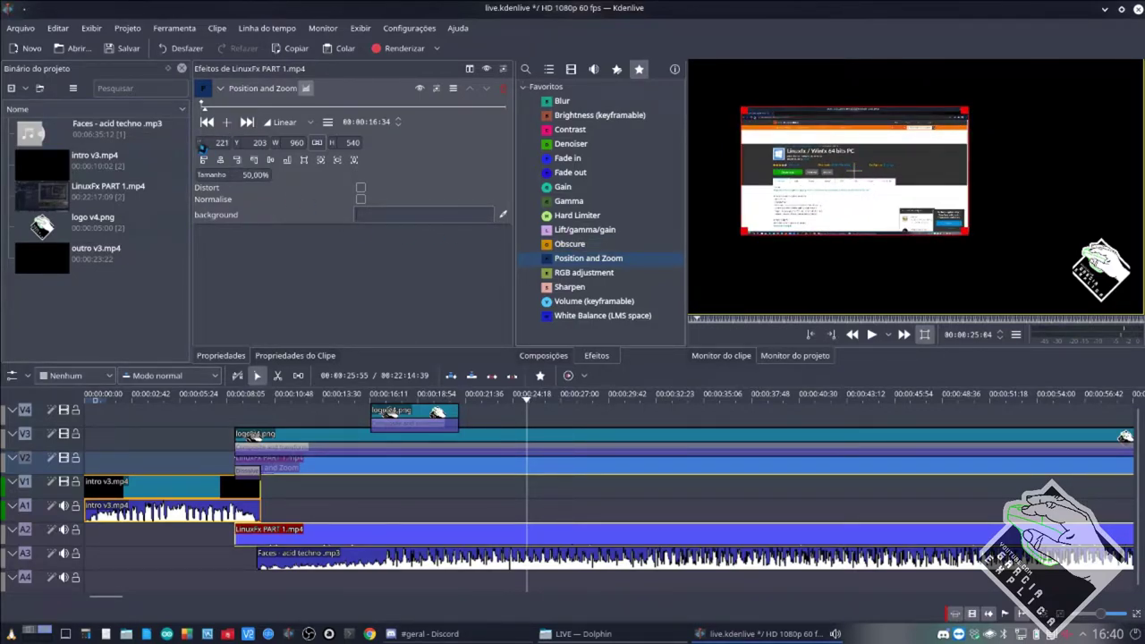
mouse_move(201, 146)
left_mouse_down()
mouse_move(165, 161)
mouse_move(239, 147)
mouse_move(221, 145)
mouse_move(238, 158)
mouse_move(213, 151)
left_mouse_up()
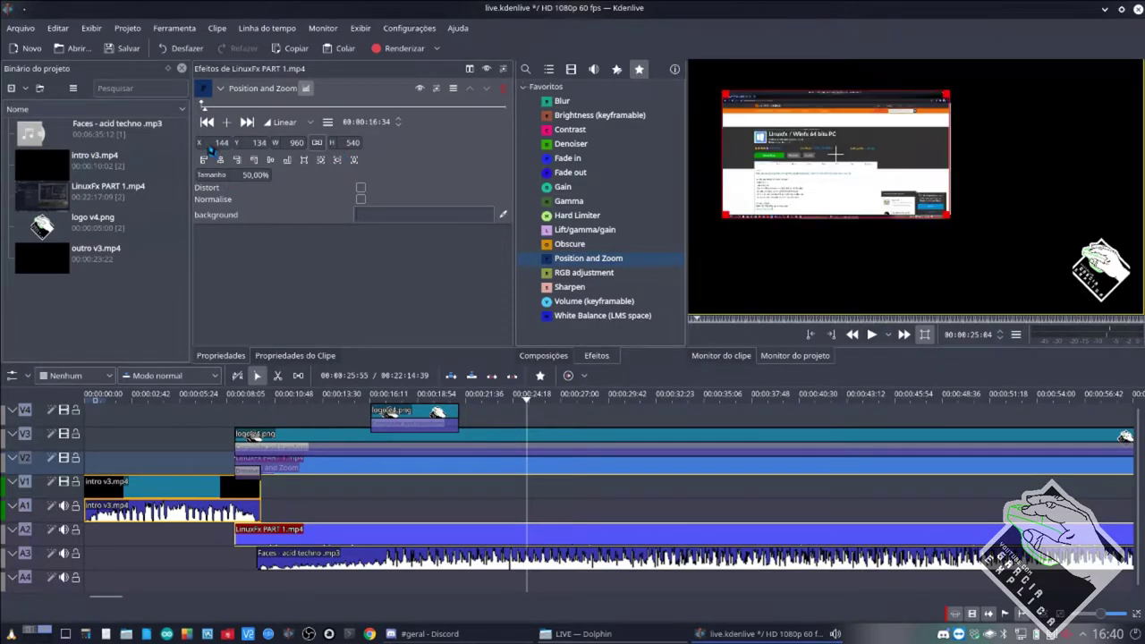
Enter X position 200 for the picture, then change it to 850.
left_click(221, 142)
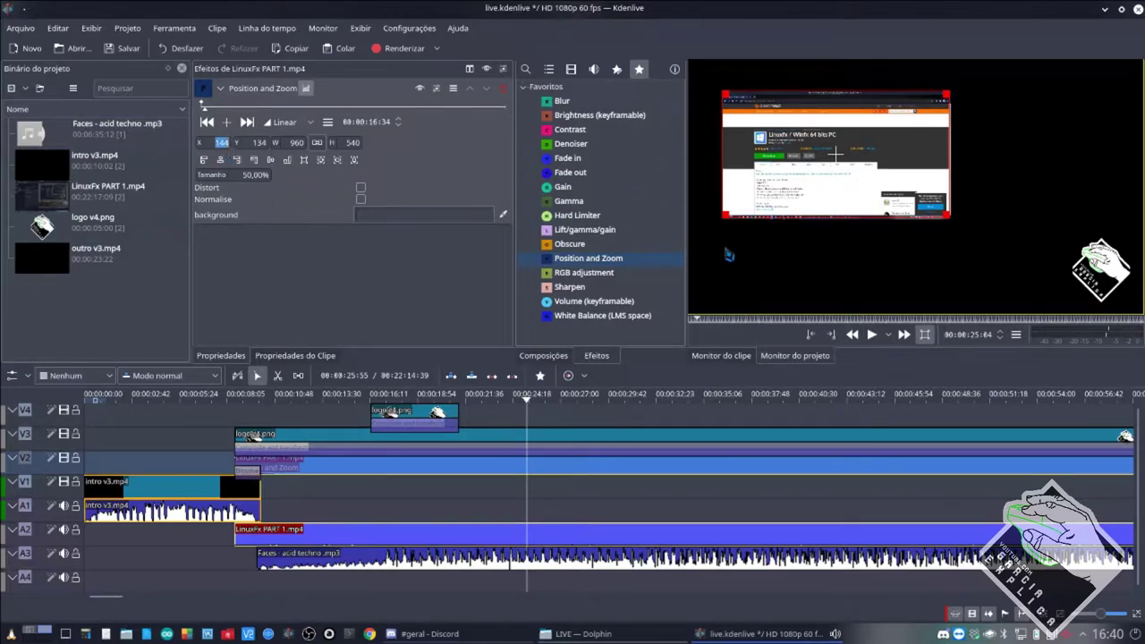
type("200")
key("Return")
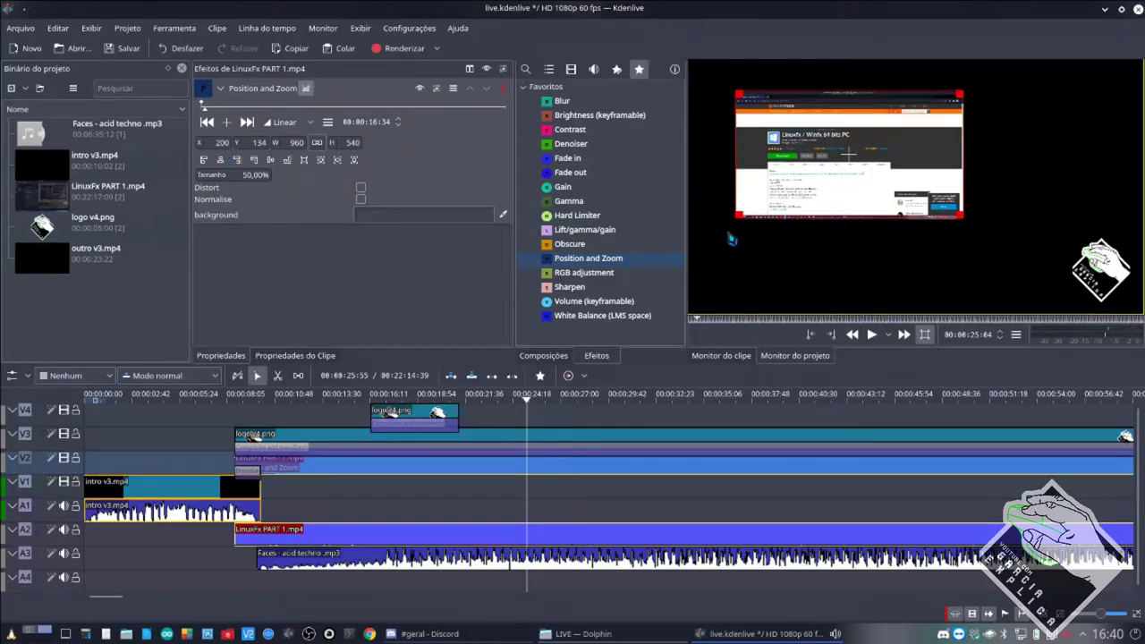
left_click(222, 142)
type("80")
key("BackSpace")
type("50")
key("Return")
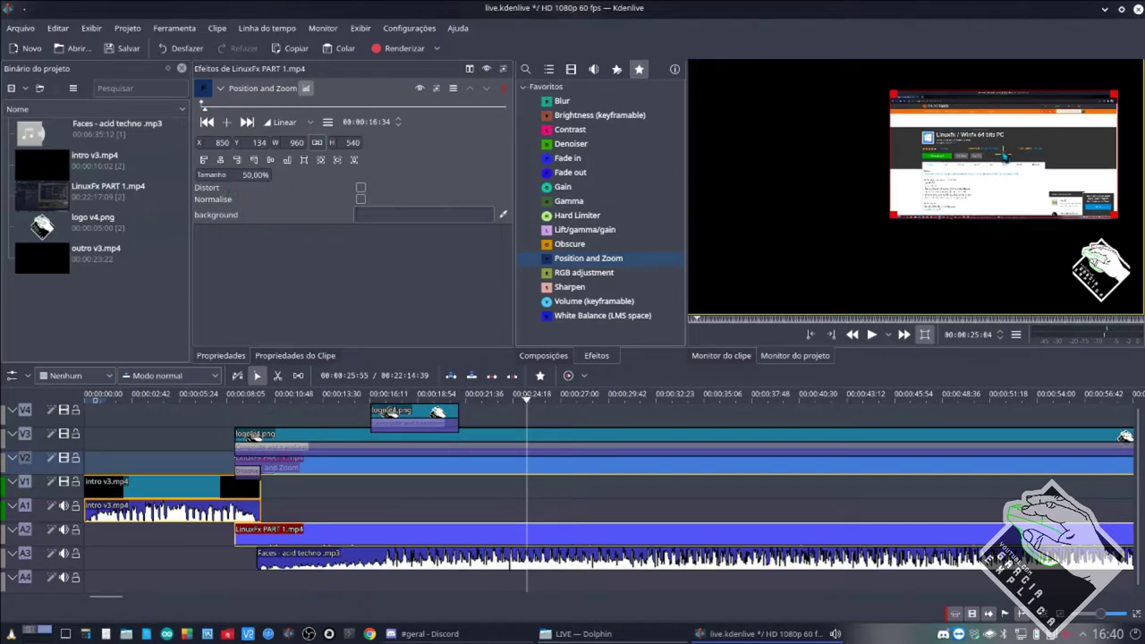
Align the picture to the left edge, vertically centred (X 0, Y 270), then switch to Discord.
left_click(203, 160)
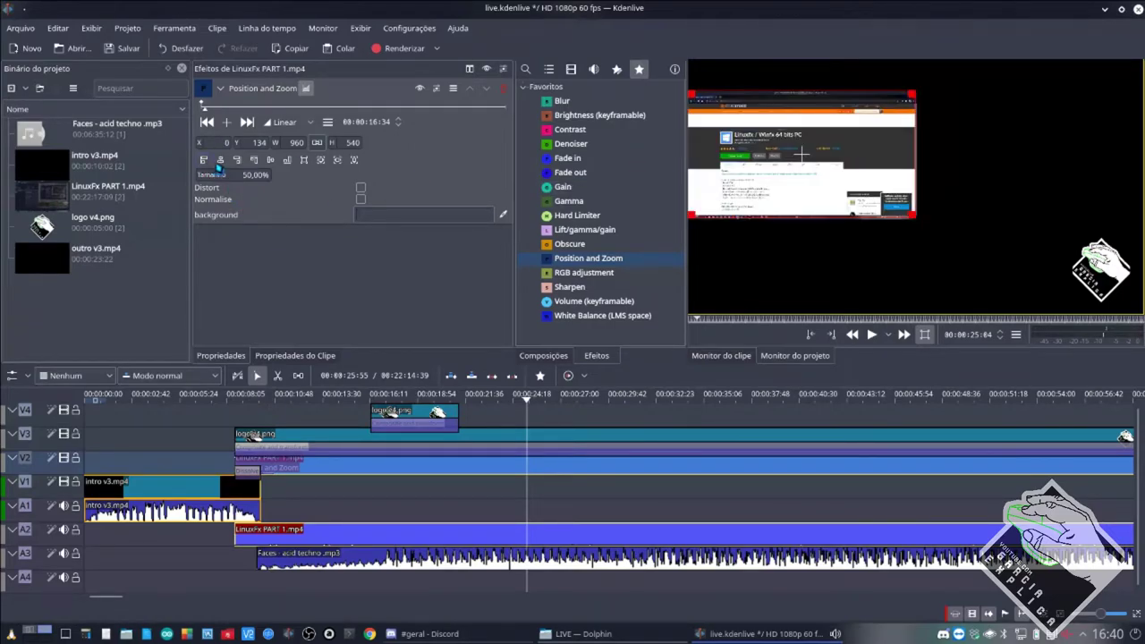
left_click(272, 161)
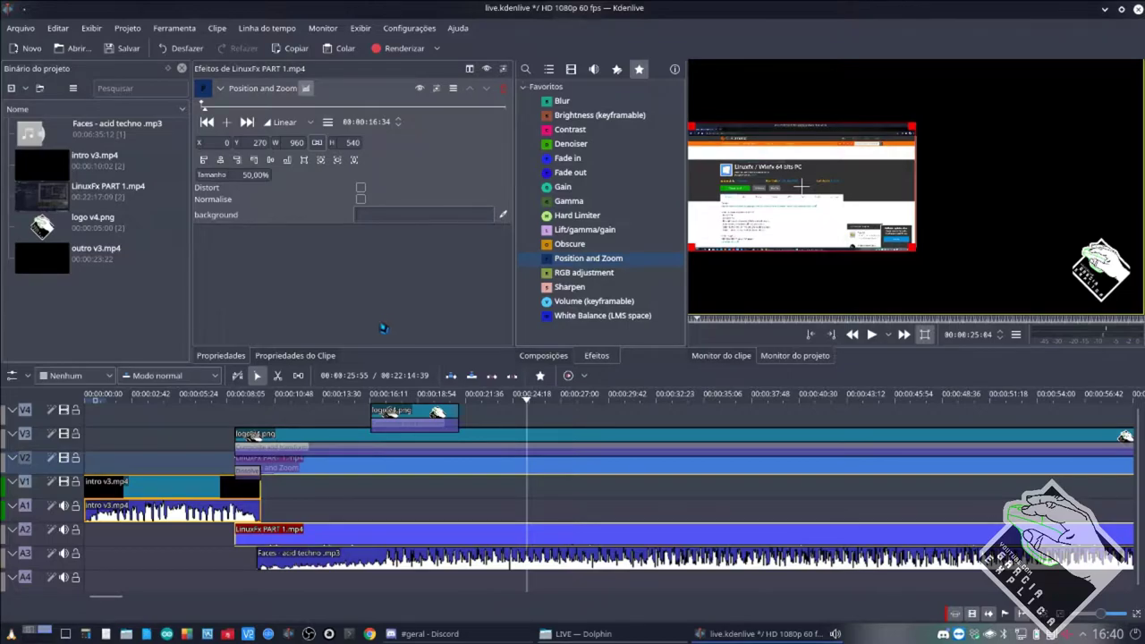
left_click(454, 633)
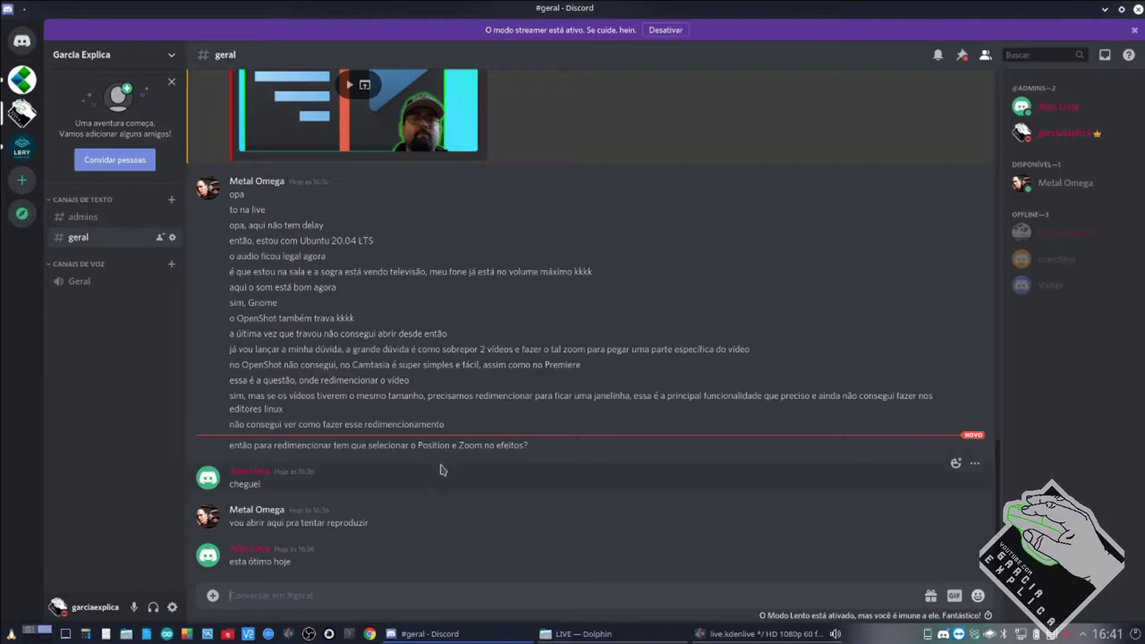
Show the Chrome YouTube Studio live-stream page for '[LIVE 01] Kdenlive e Gimp Básico'.
left_click(34, 631)
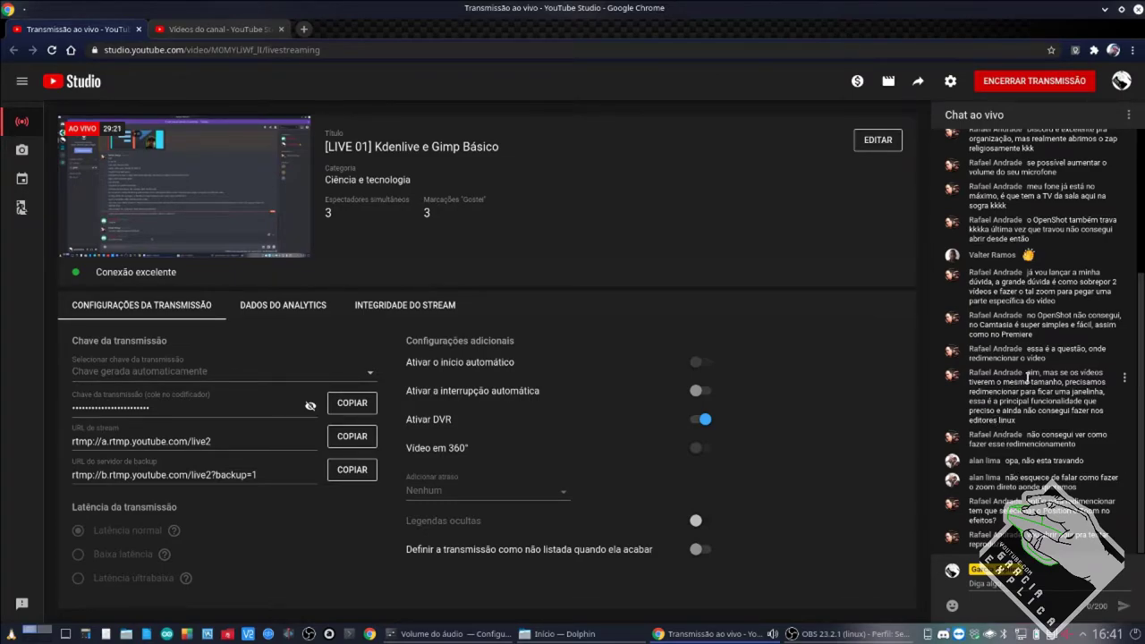
Highlight the resizing question in the live chat, then go back to Discord's #geral channel.
left_click_drag(1025, 382, 1032, 420)
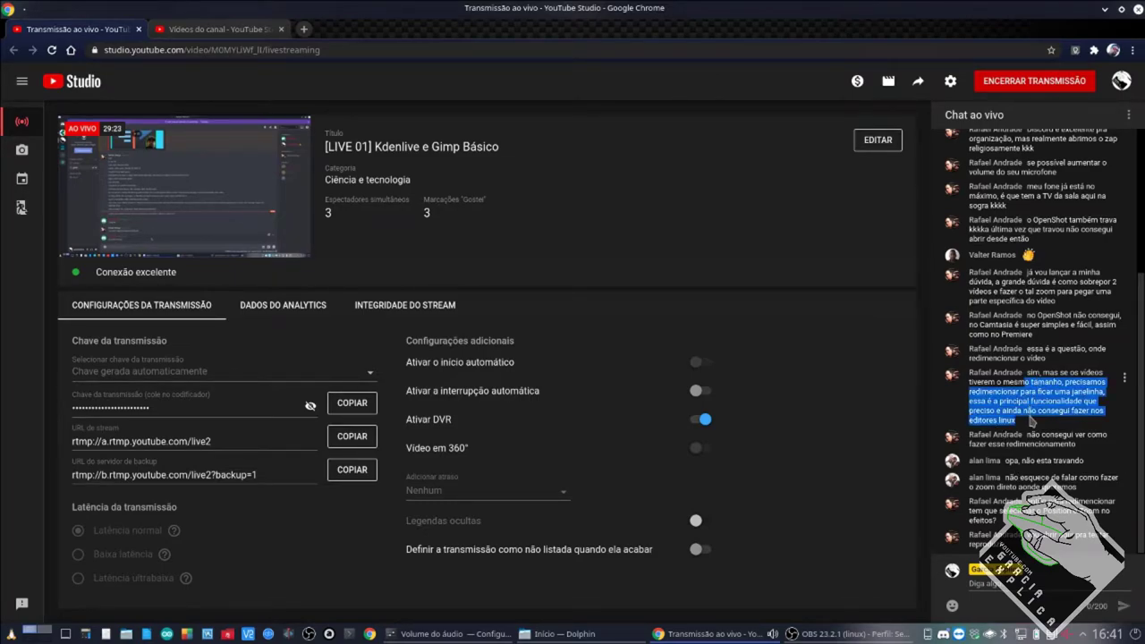
left_click(1036, 403)
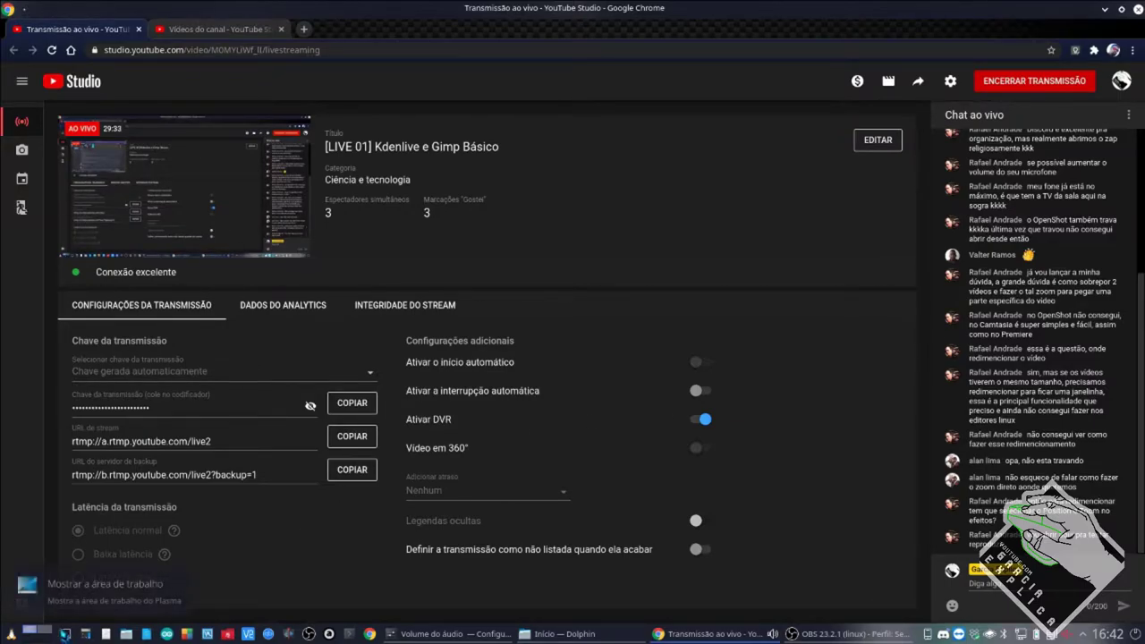
mouse_move(184, 192)
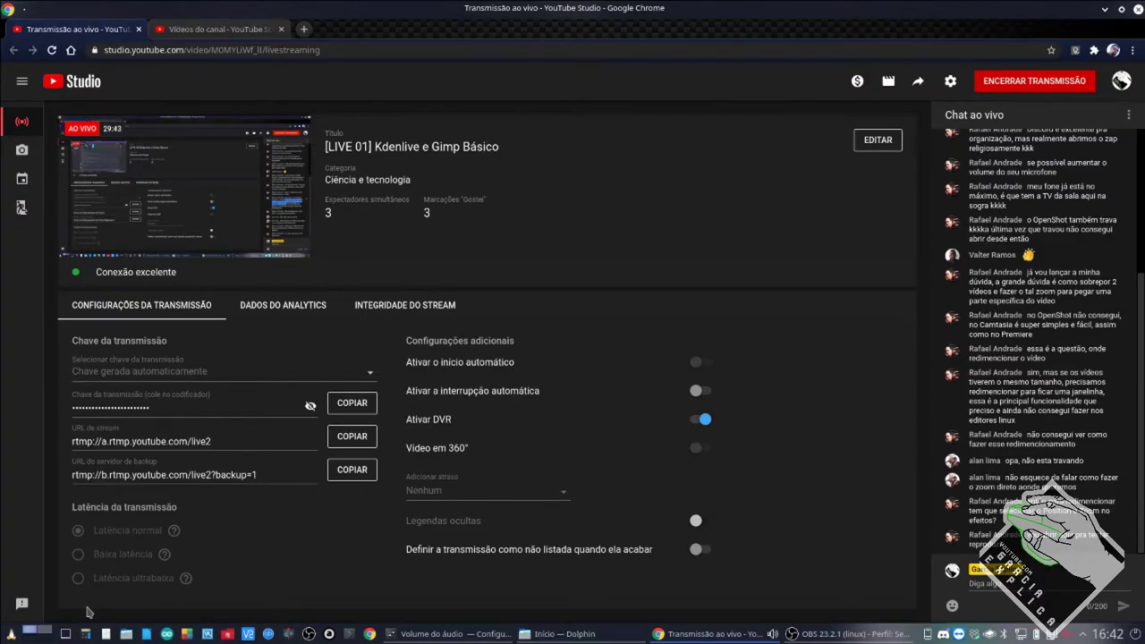
mouse_move(44, 636)
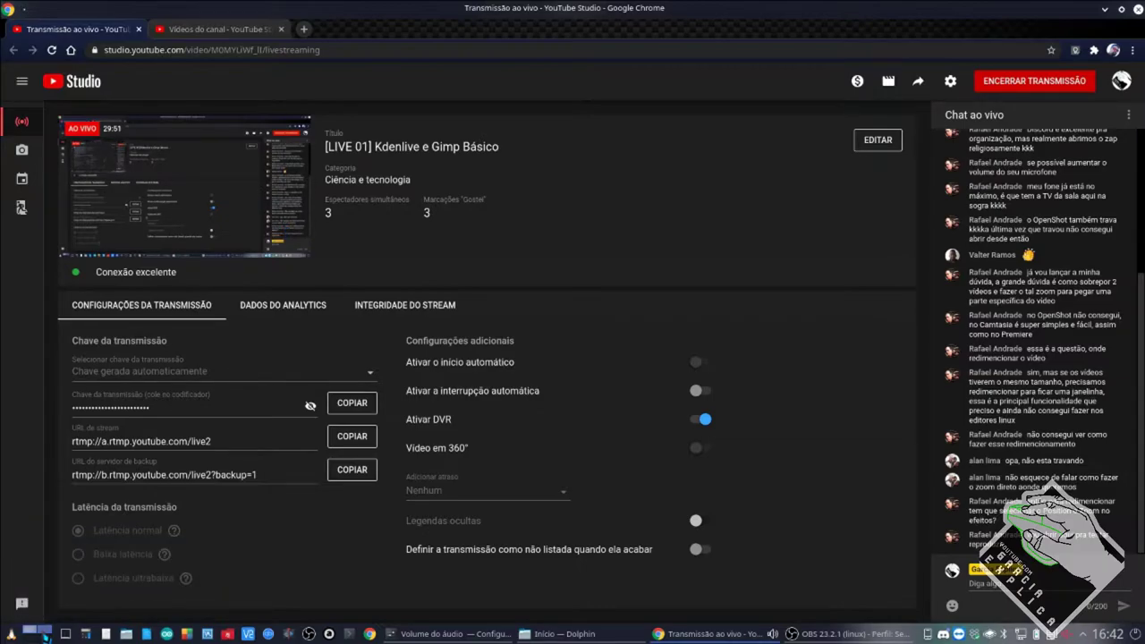
left_click(43, 635)
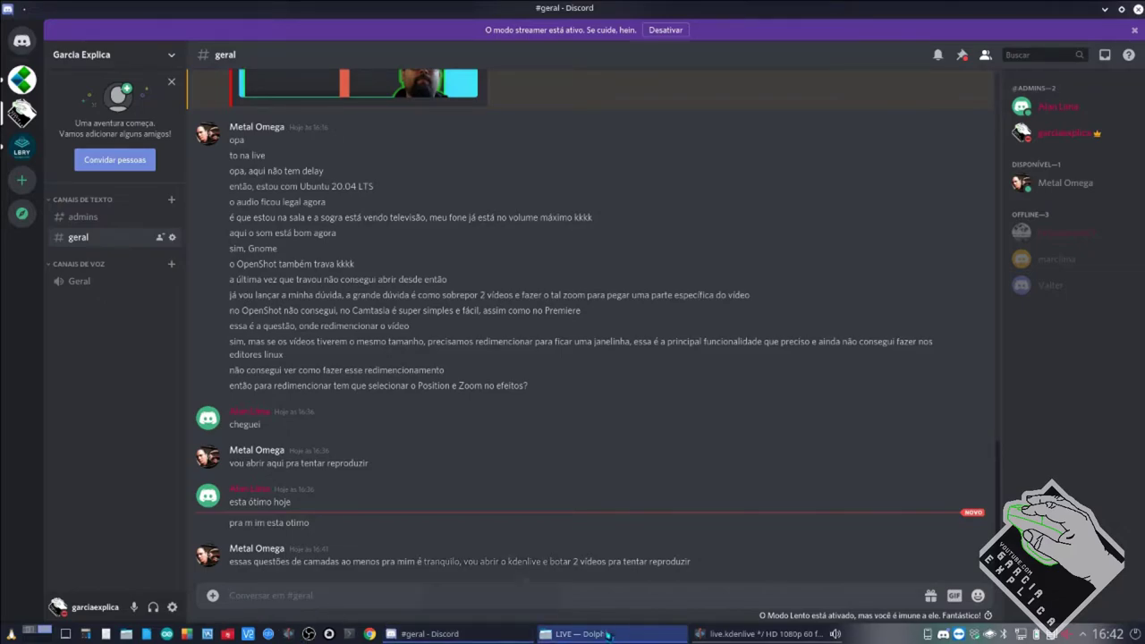
Bring the Kdenlive project back, with LinuxFx PART 1.mp4 still at 50% size.
left_click(779, 633)
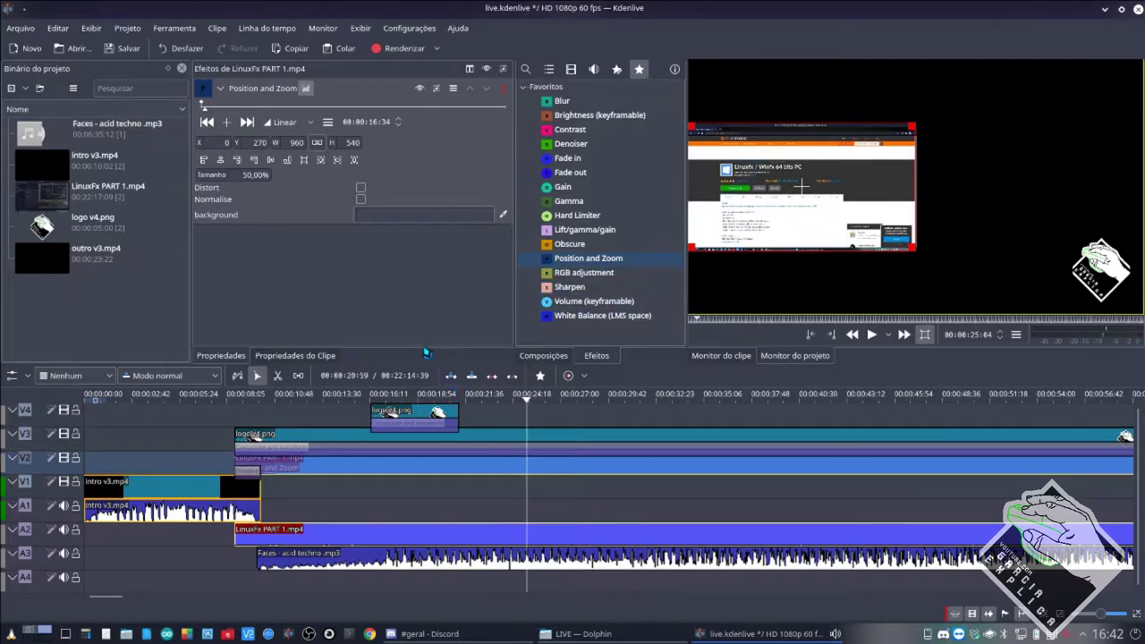
Drag outro v3.mp4 from the Project Bin onto V4/A4 above the LinuxFx clip.
mouse_move(113, 259)
left_click_drag(112, 259, 531, 420)
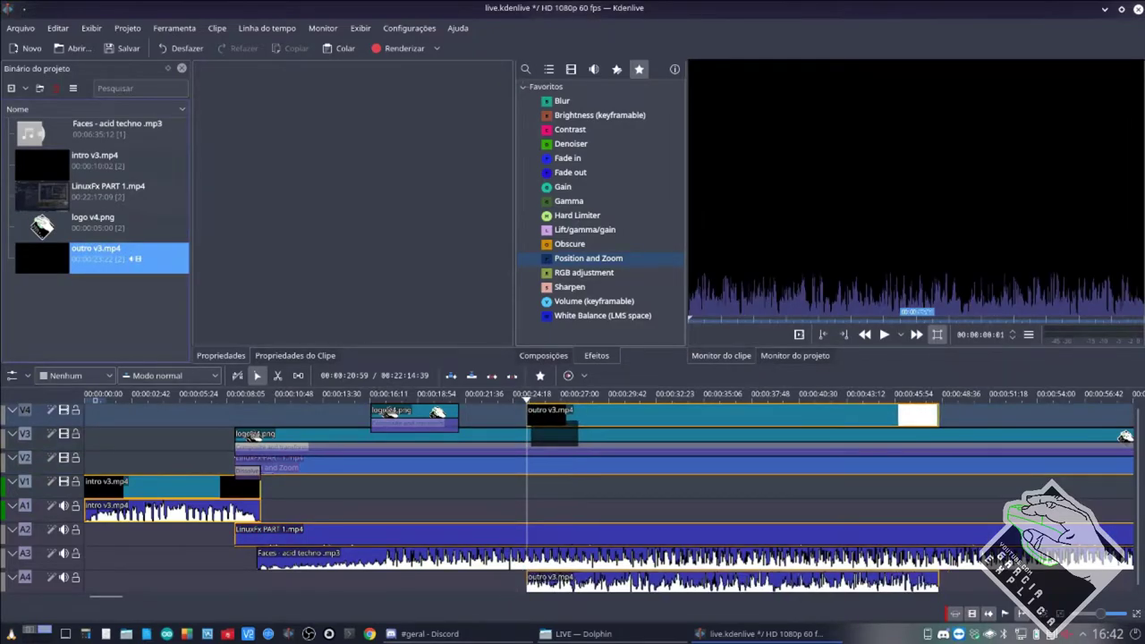
left_click(597, 498)
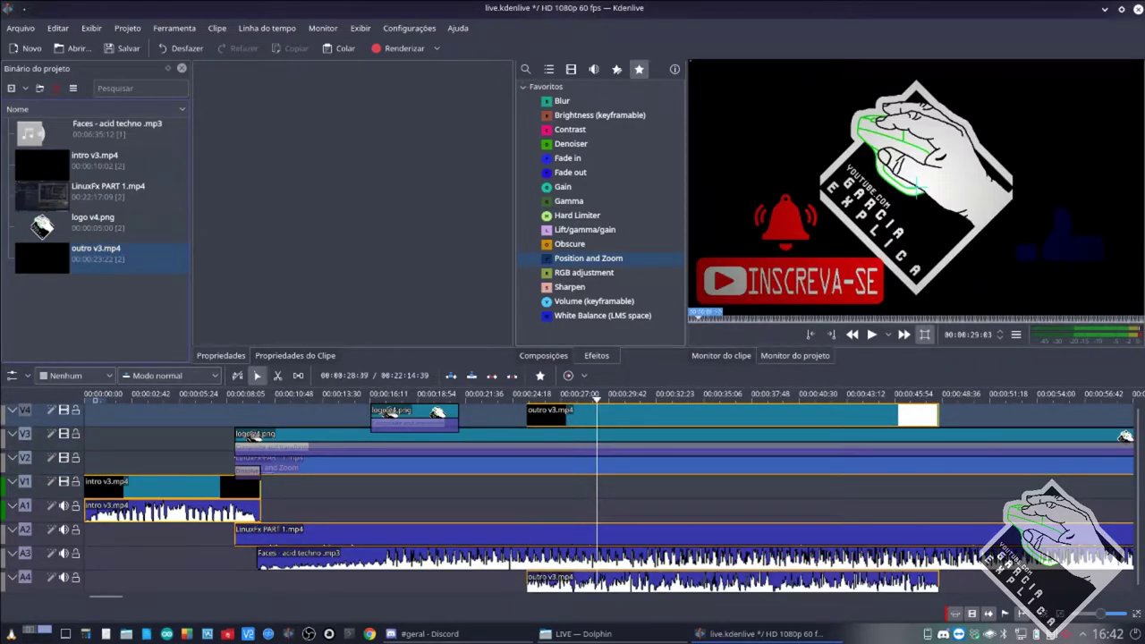
Copy LinuxFx's Position and Zoom effect onto the outro, shift it right, and preview.
left_click(544, 470)
left_click_drag(202, 87, 614, 418)
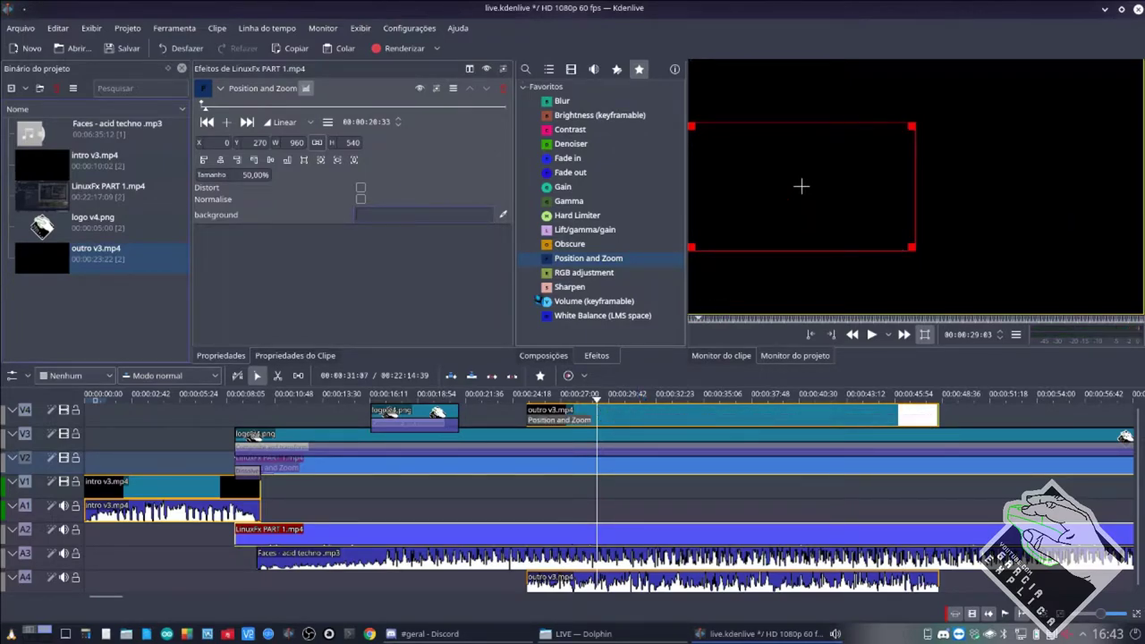
left_click(240, 161)
left_click(554, 489)
left_click(563, 495)
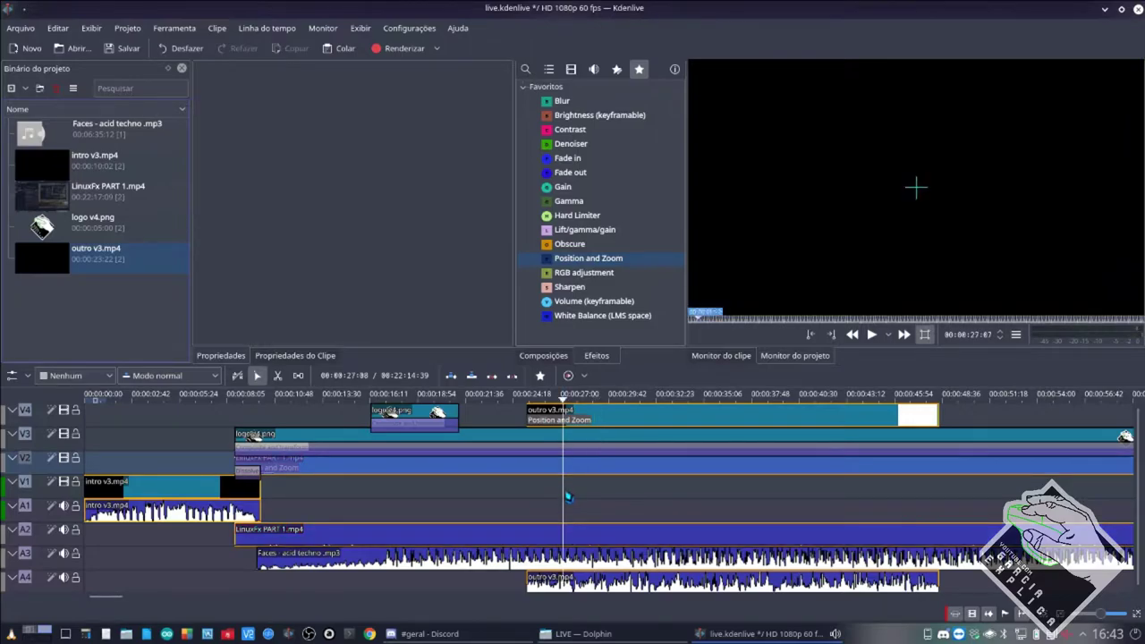
key("space")
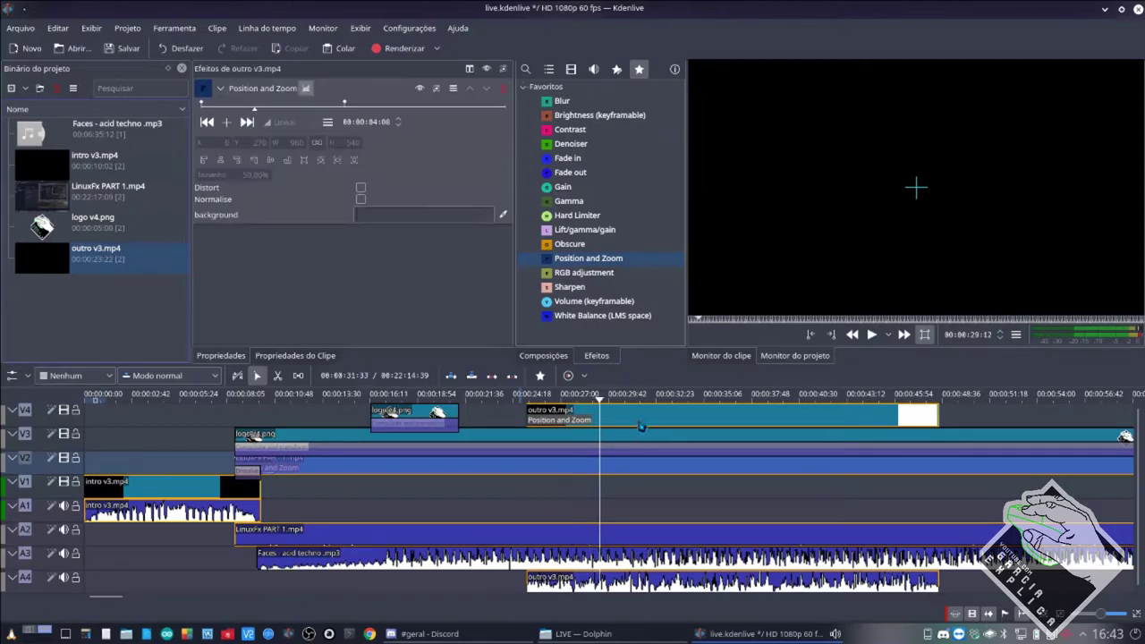
Save, then replace the outro's effect with a fresh 50% Position and Zoom placed right-centre and preview it.
left_click(641, 427)
key("ctrl+s")
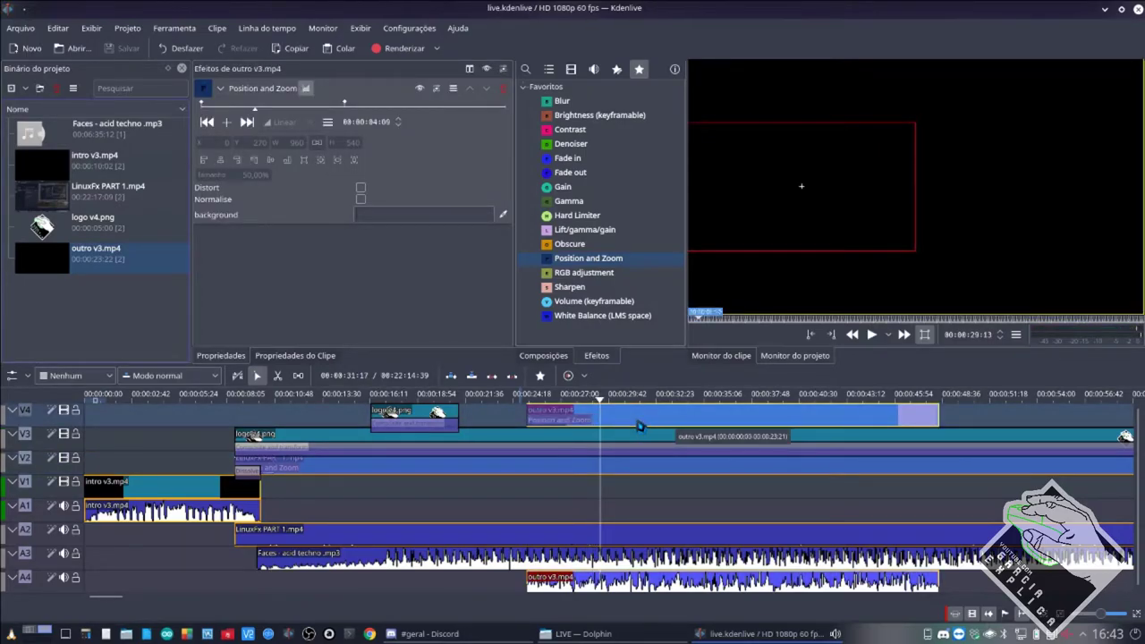
left_click(506, 88)
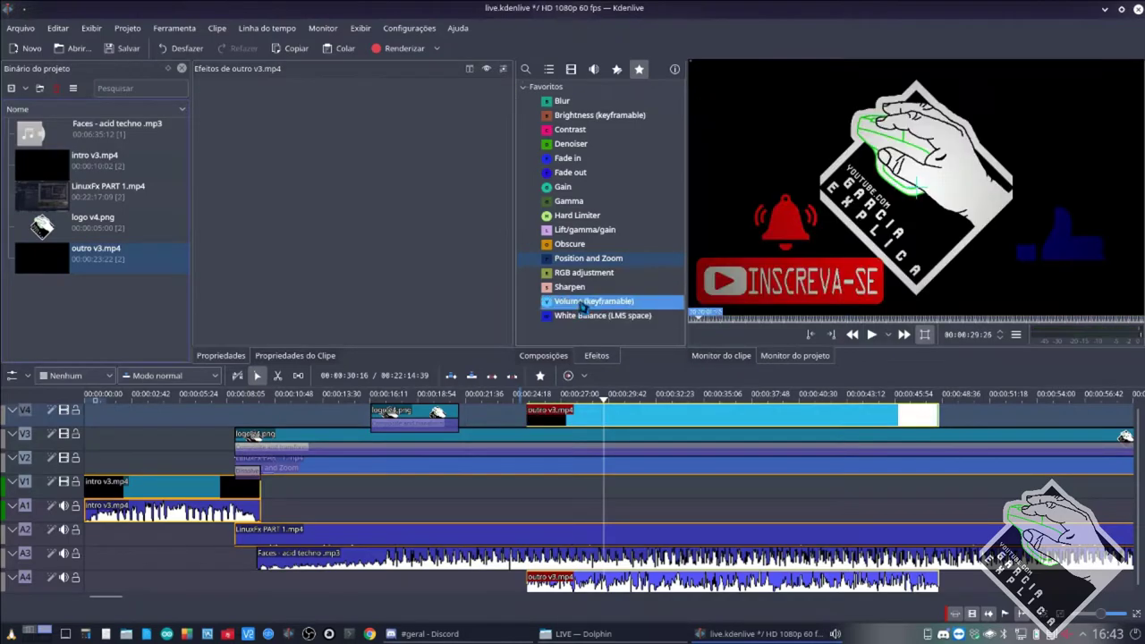
left_click_drag(587, 257, 624, 410)
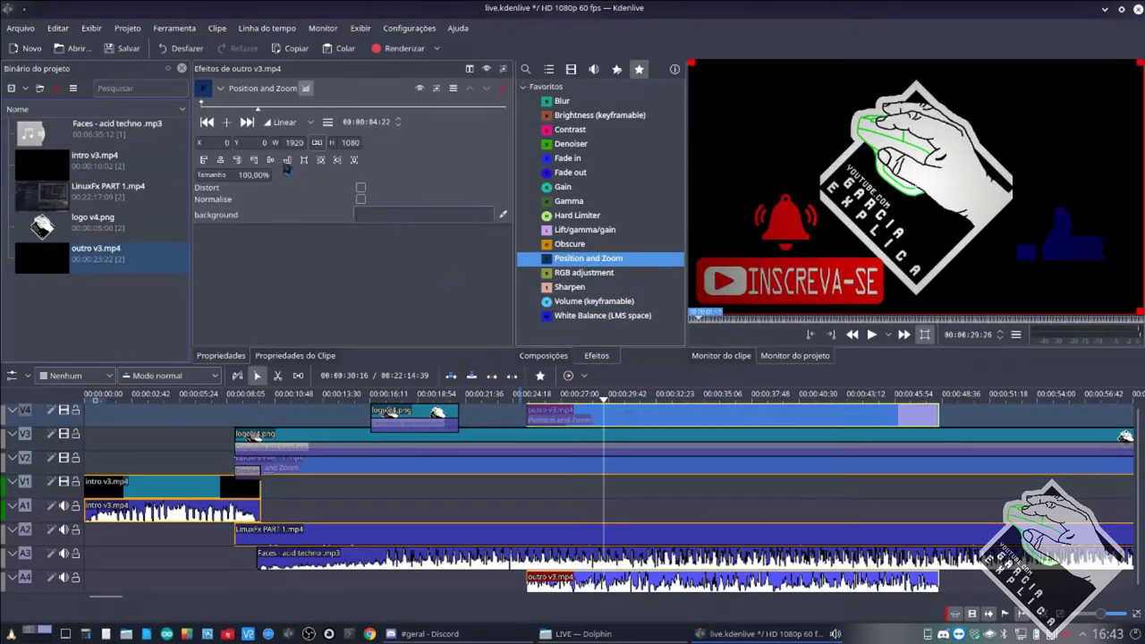
type("50")
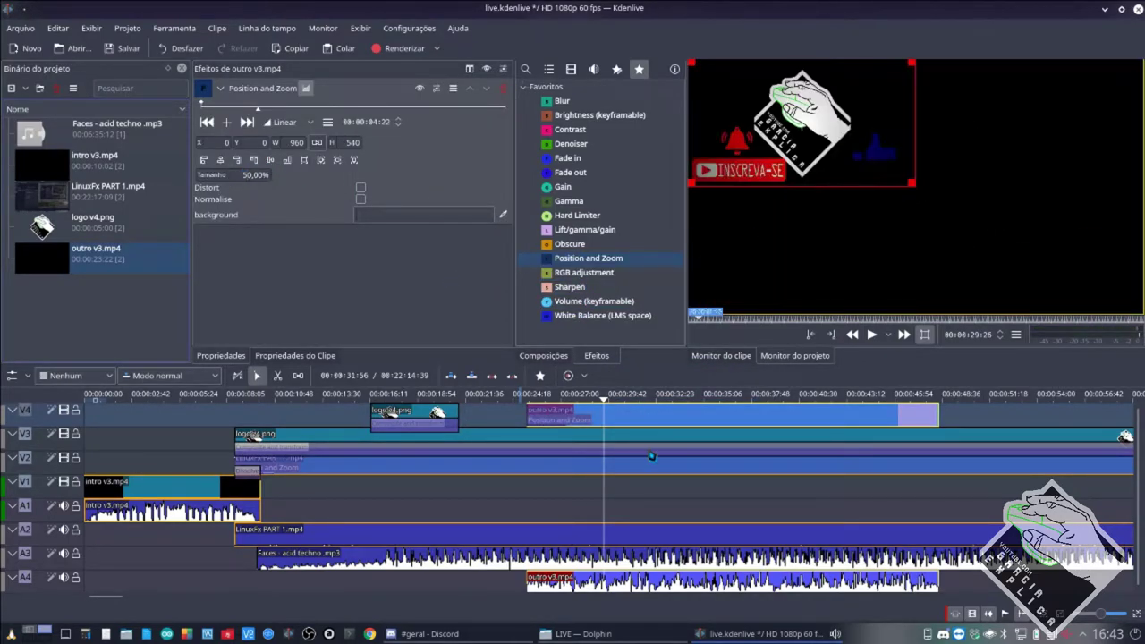
key("Return")
left_click(252, 161)
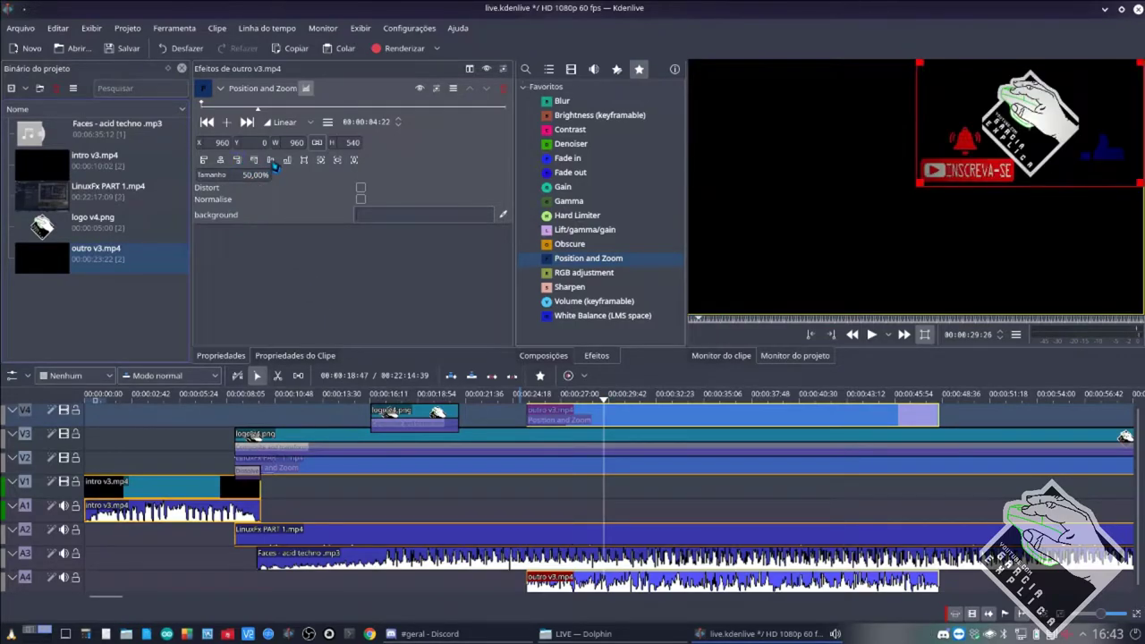
left_click(510, 503)
key("space")
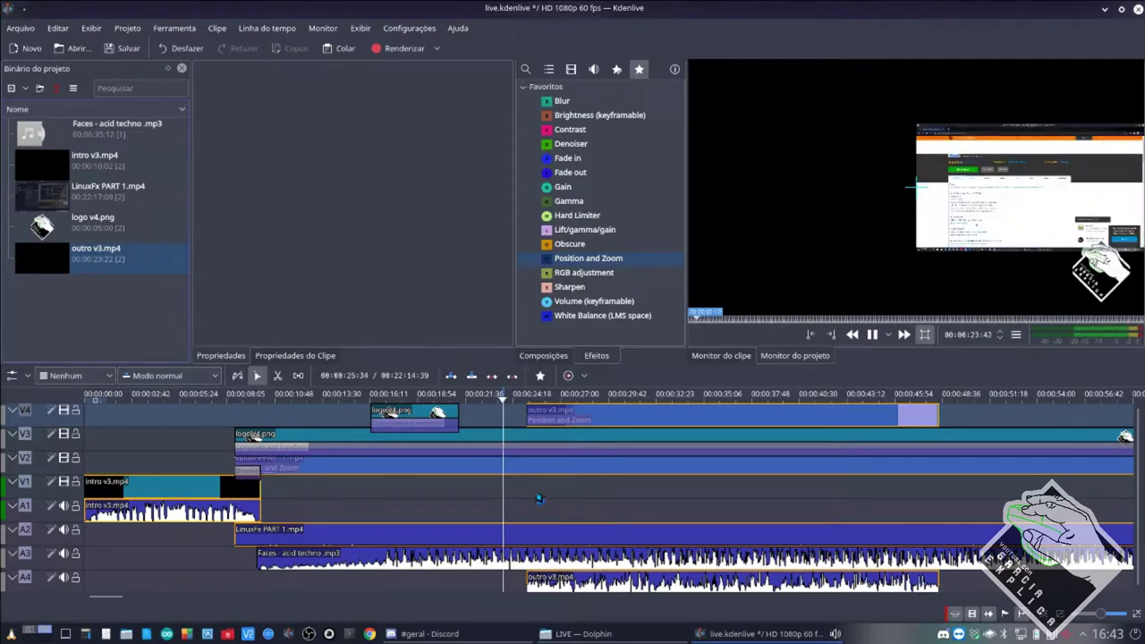
key("space")
Realign LinuxFx to the left edge, preview the layout, and remove the outro's Position and Zoom.
left_click(588, 473)
left_click(204, 160)
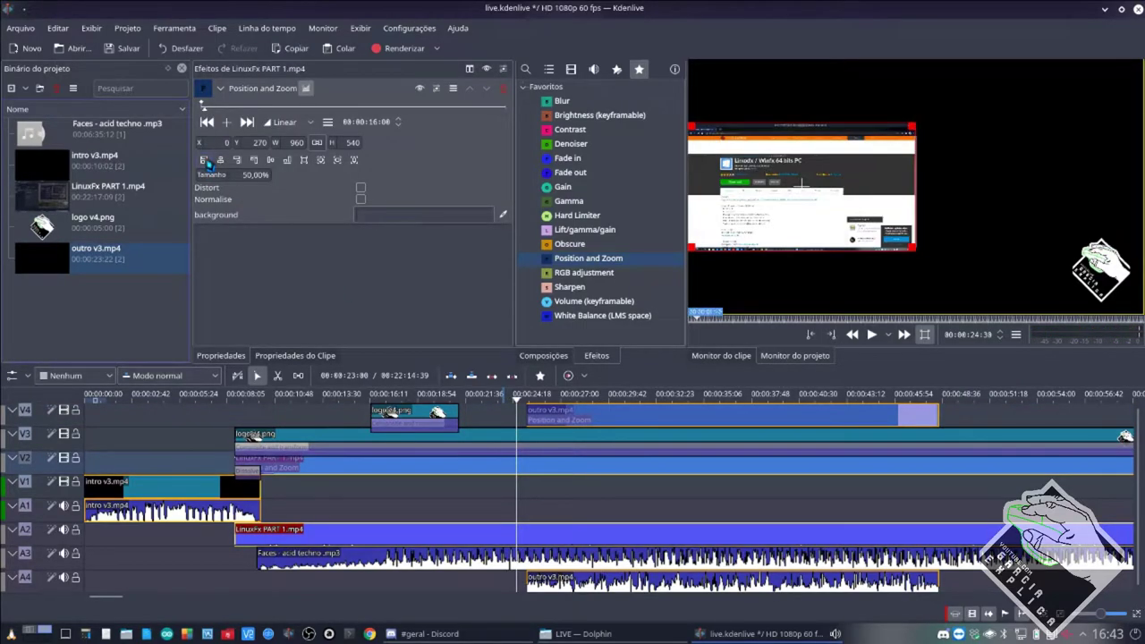
left_click(639, 422)
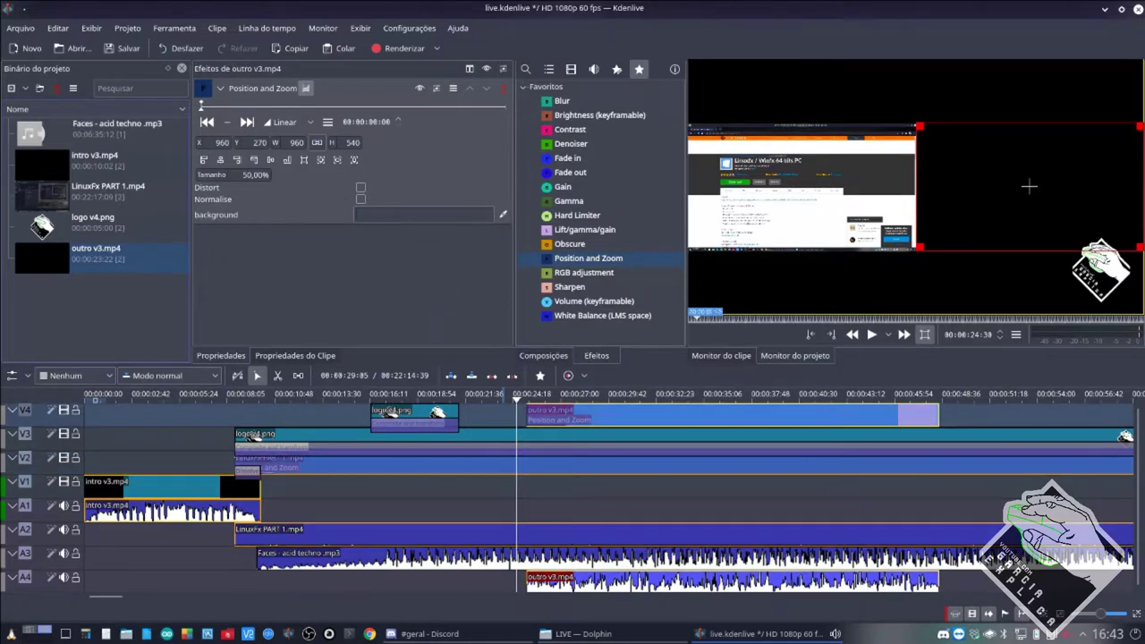
key("space")
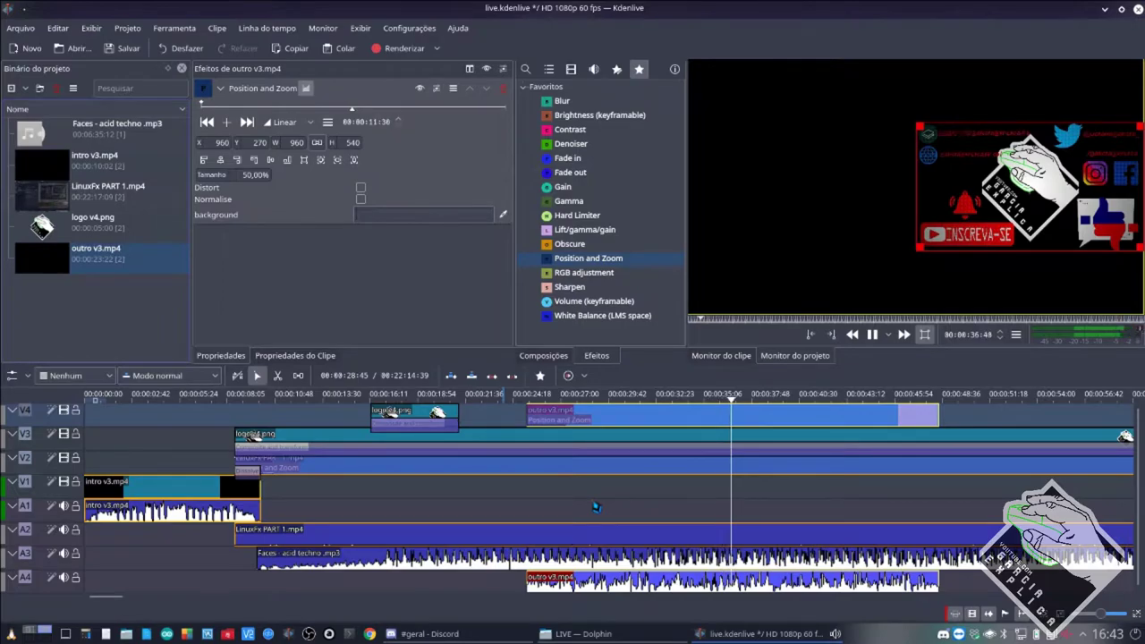
key("space")
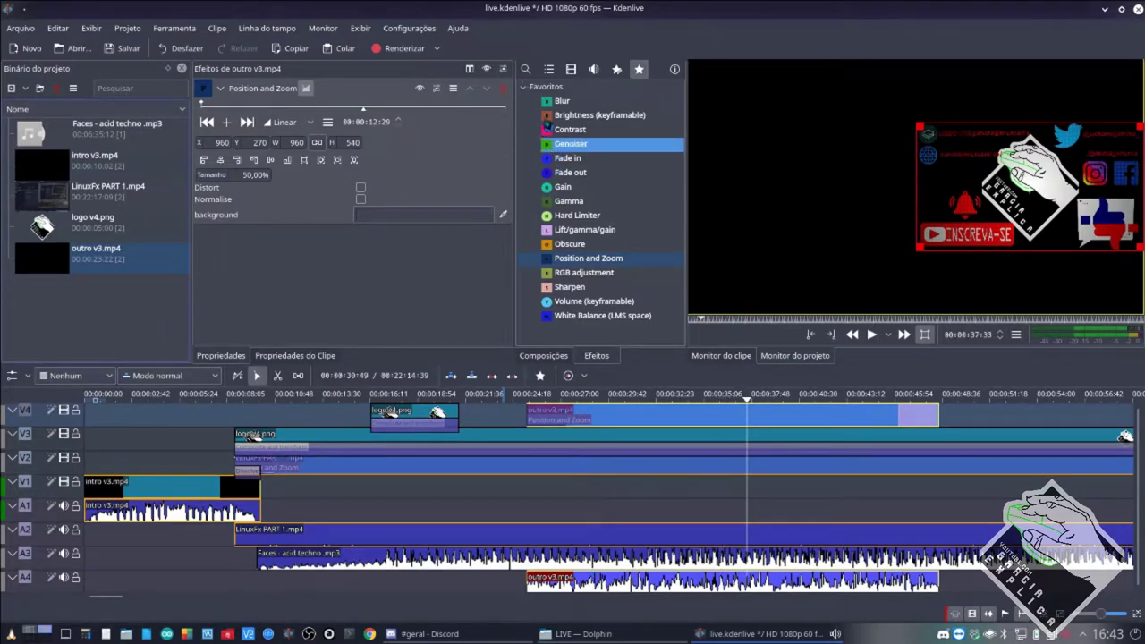
left_click(503, 88)
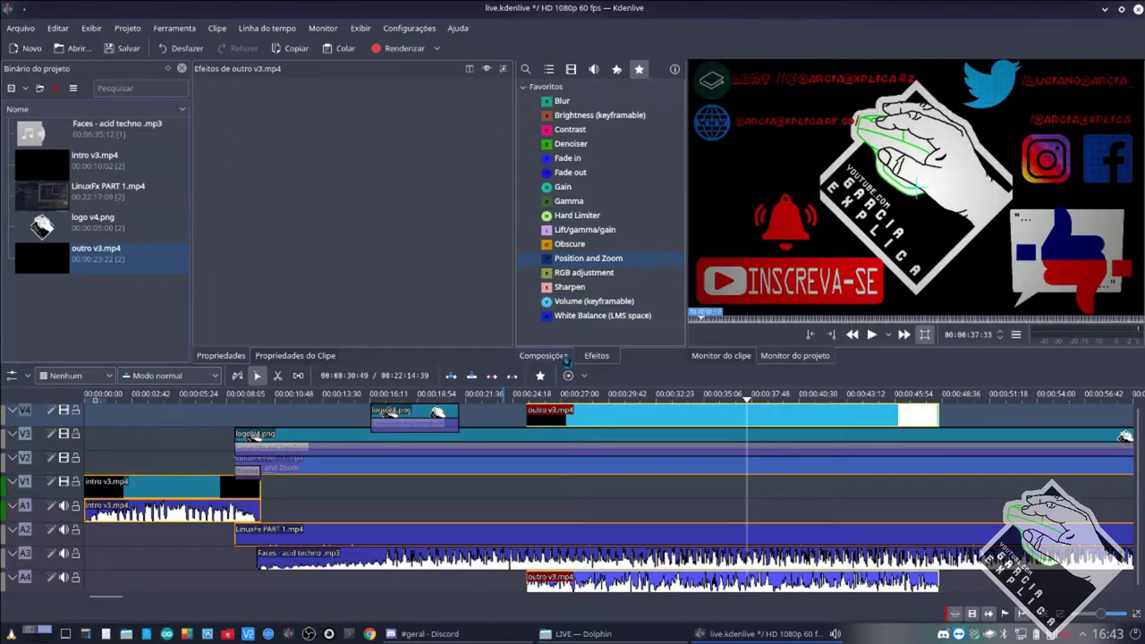
Add a Composite and transform under the outro at 50% size, aligned right and vertically centred.
left_click(543, 355)
left_click_drag(577, 260, 936, 439)
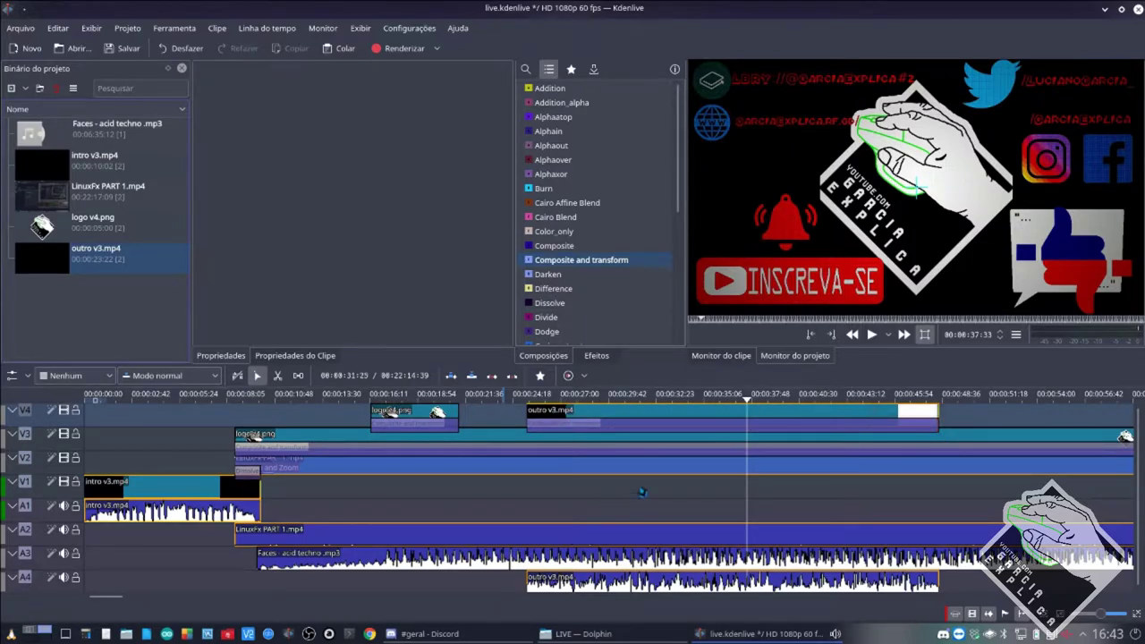
left_click(664, 434)
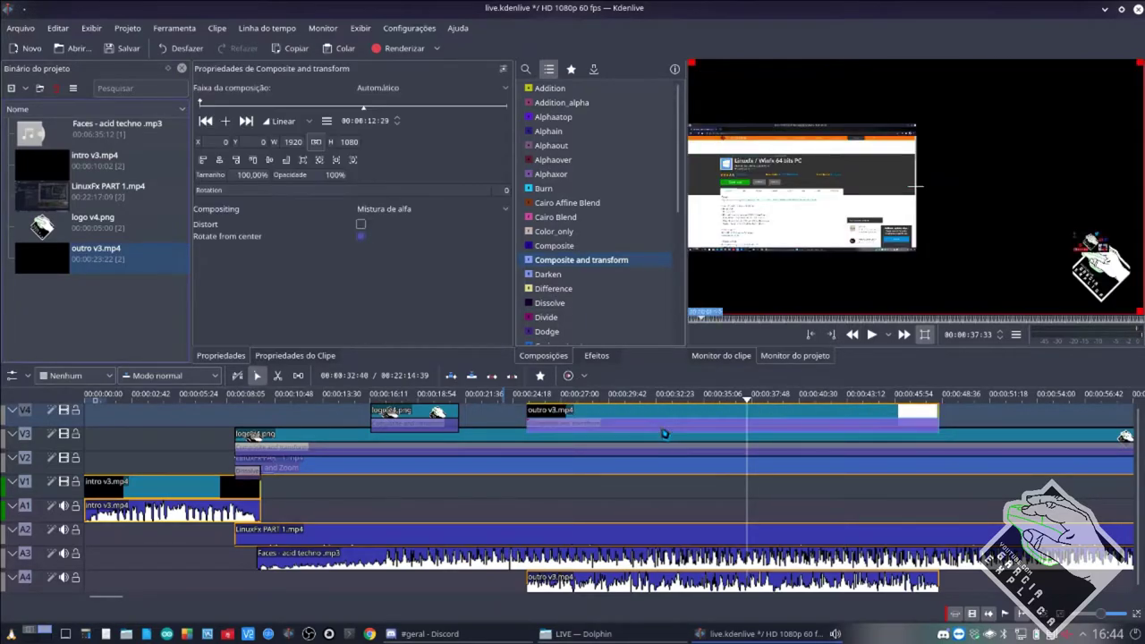
left_click(249, 176)
type("50")
key("Return")
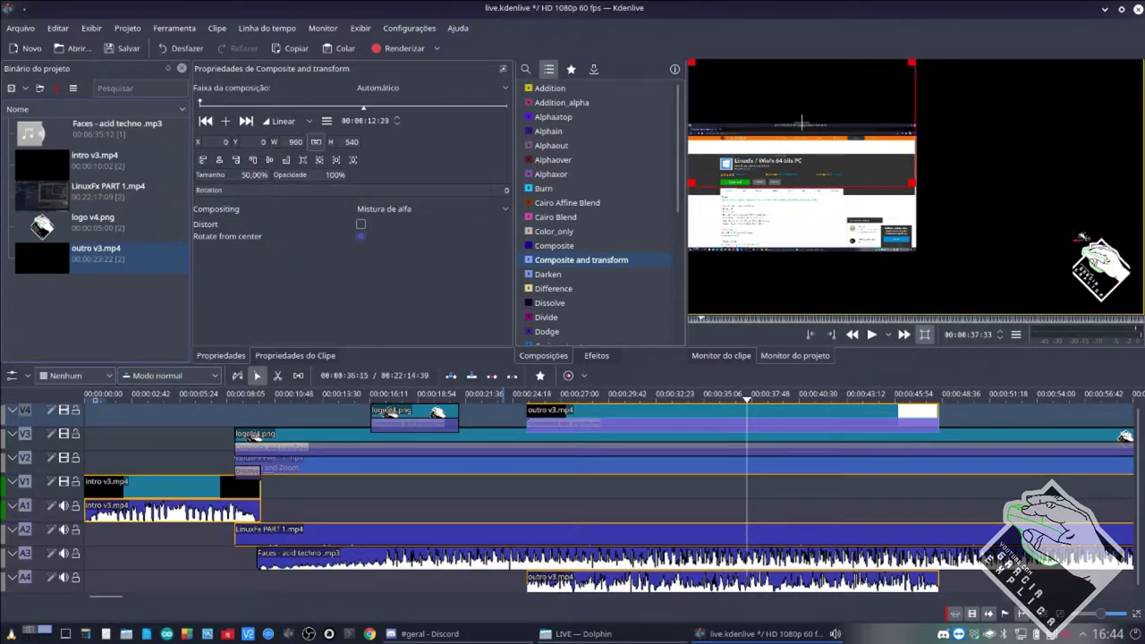
left_click(237, 159)
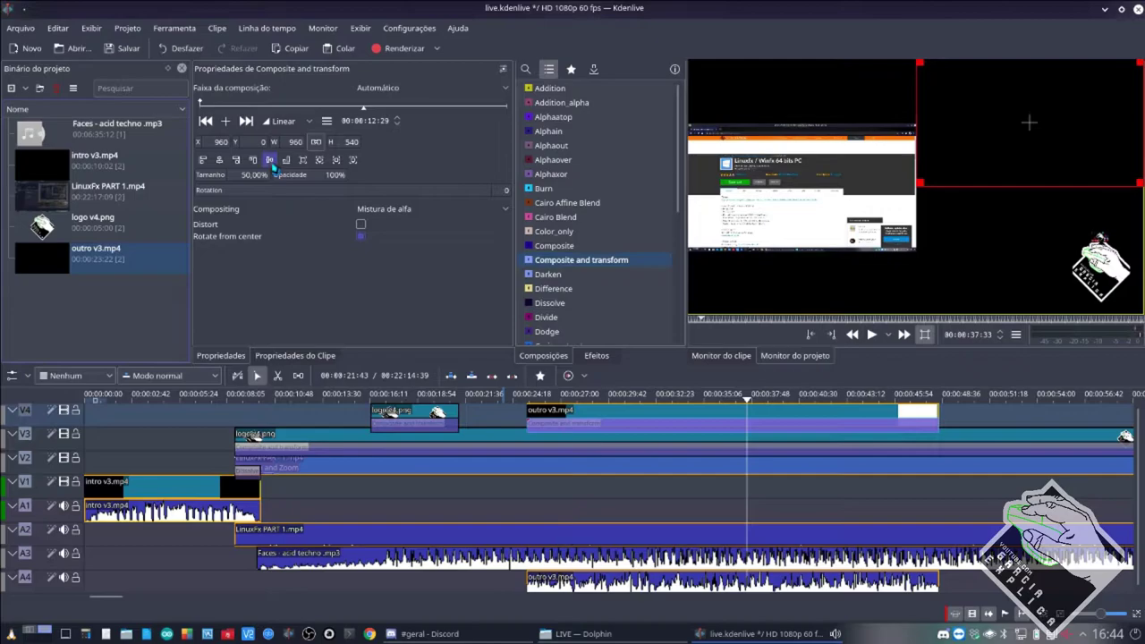
left_click(269, 160)
Play back from the outro start and check the logo, LinuxFx clip and composition settings.
left_click(526, 492)
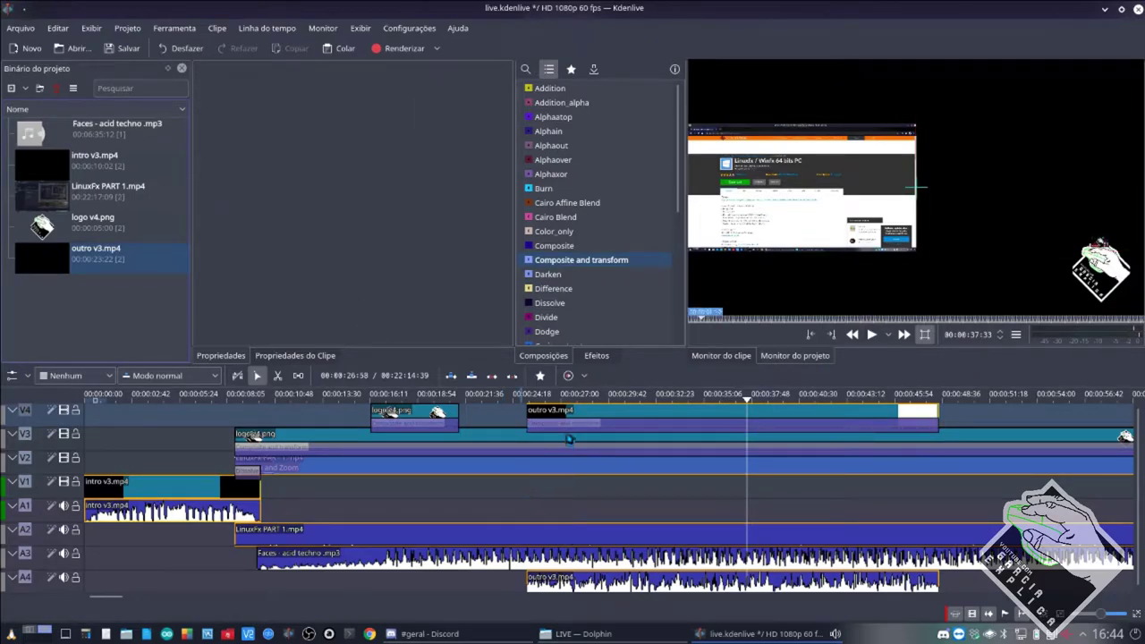
key("alt+Left")
left_click(589, 428)
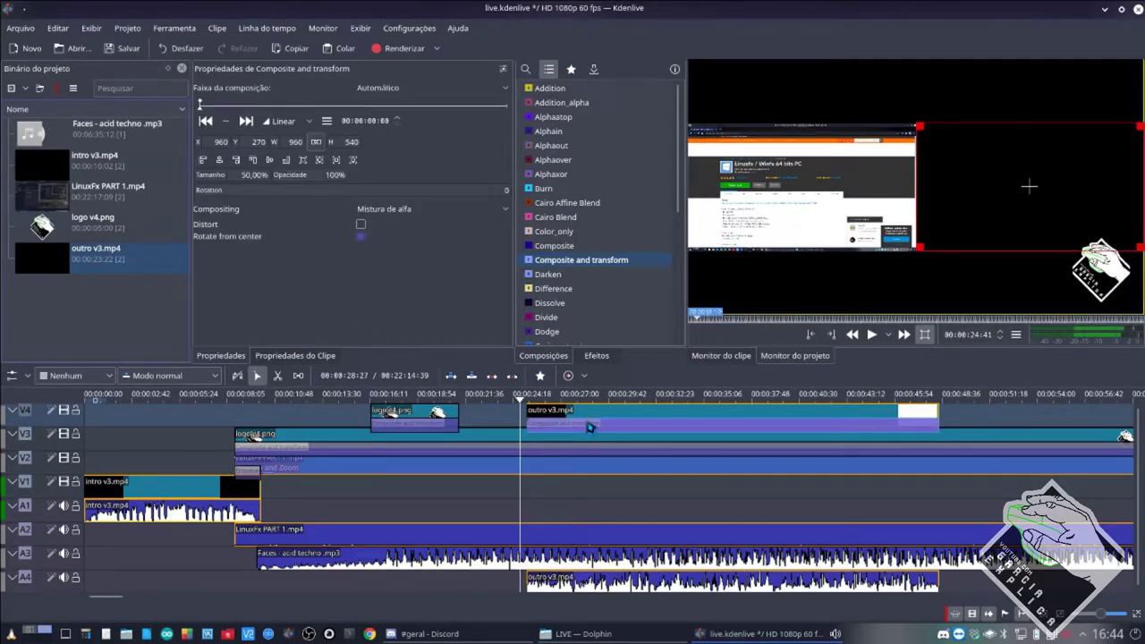
key("space")
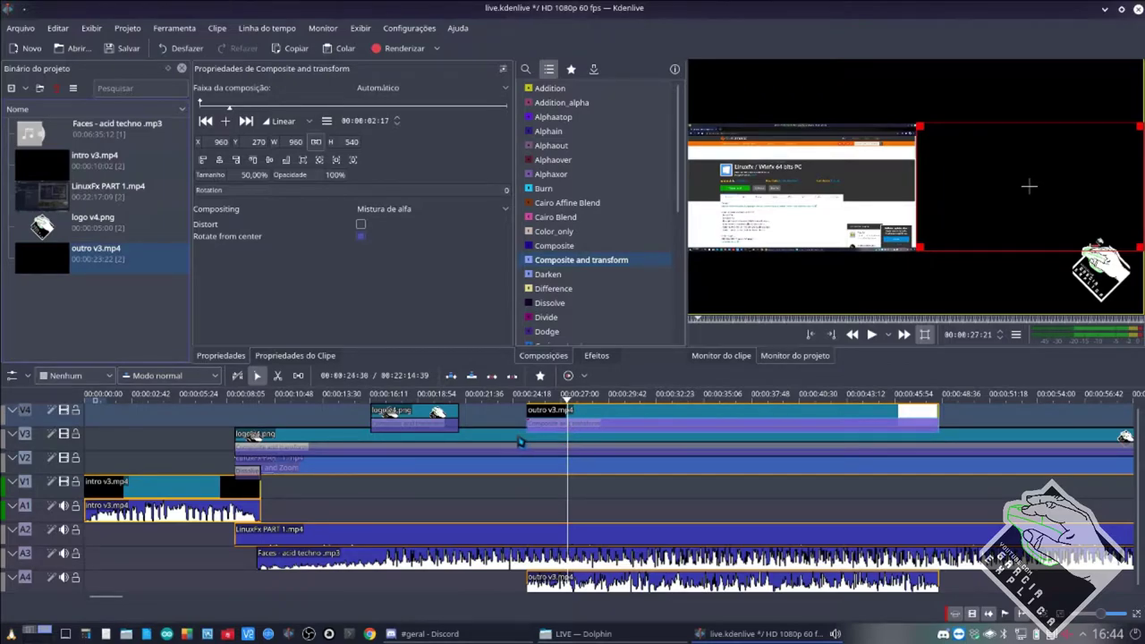
left_click(518, 442)
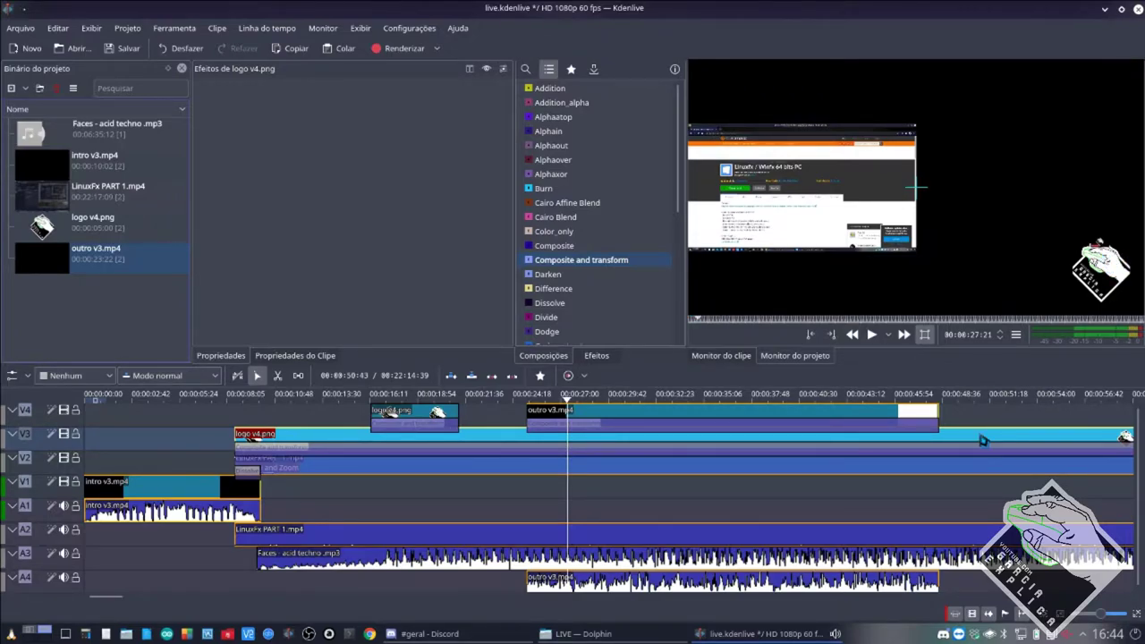
left_click(595, 474)
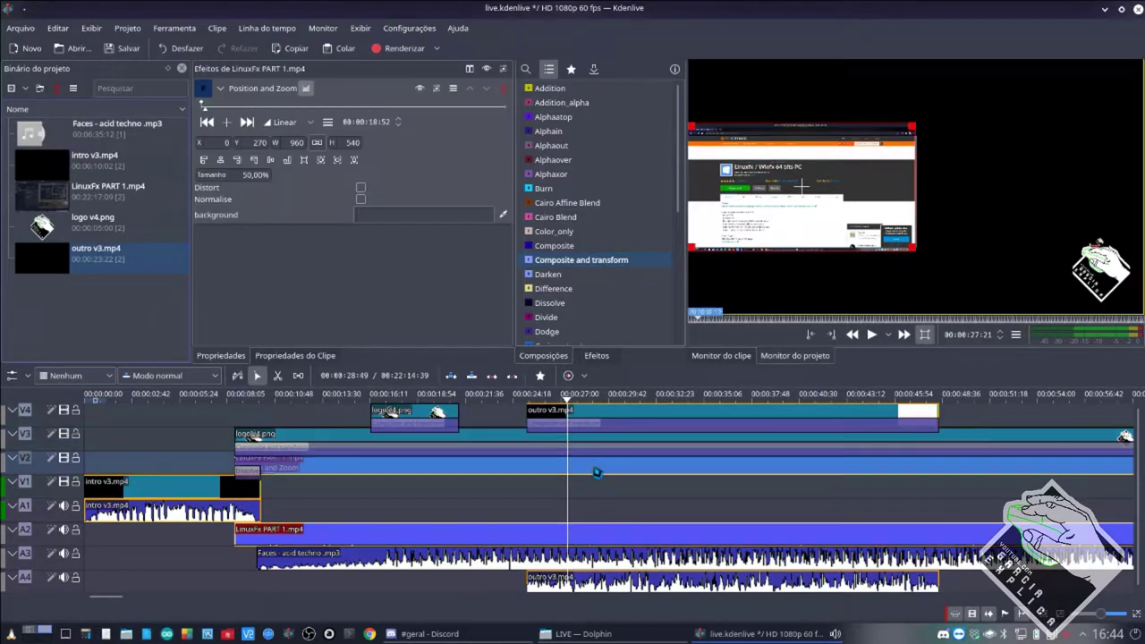
left_click(621, 429)
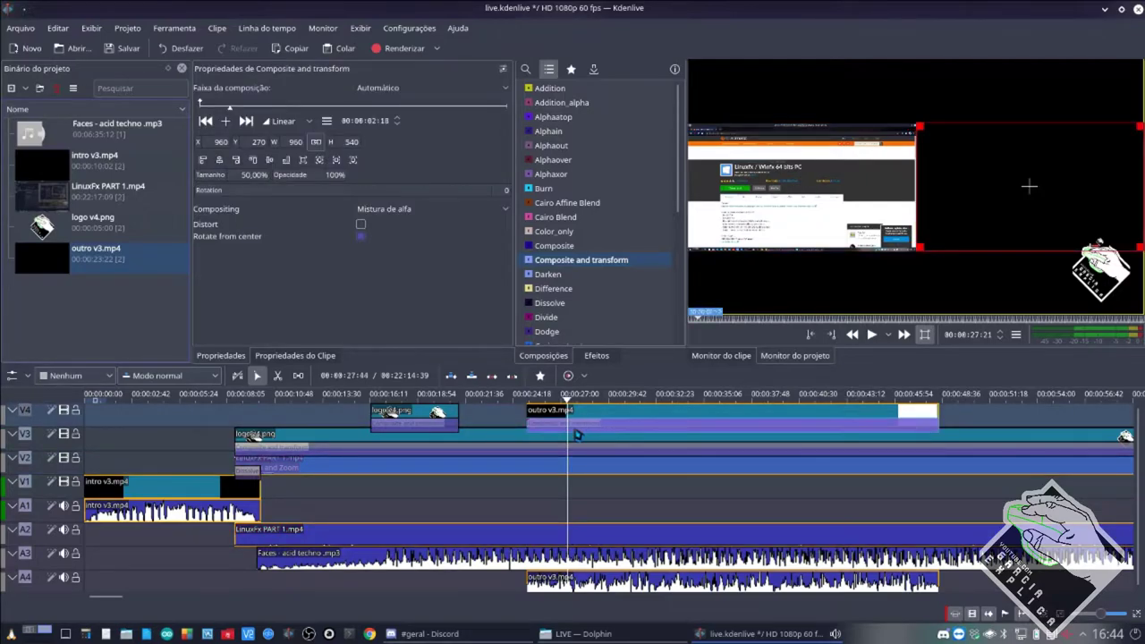
left_click(399, 92)
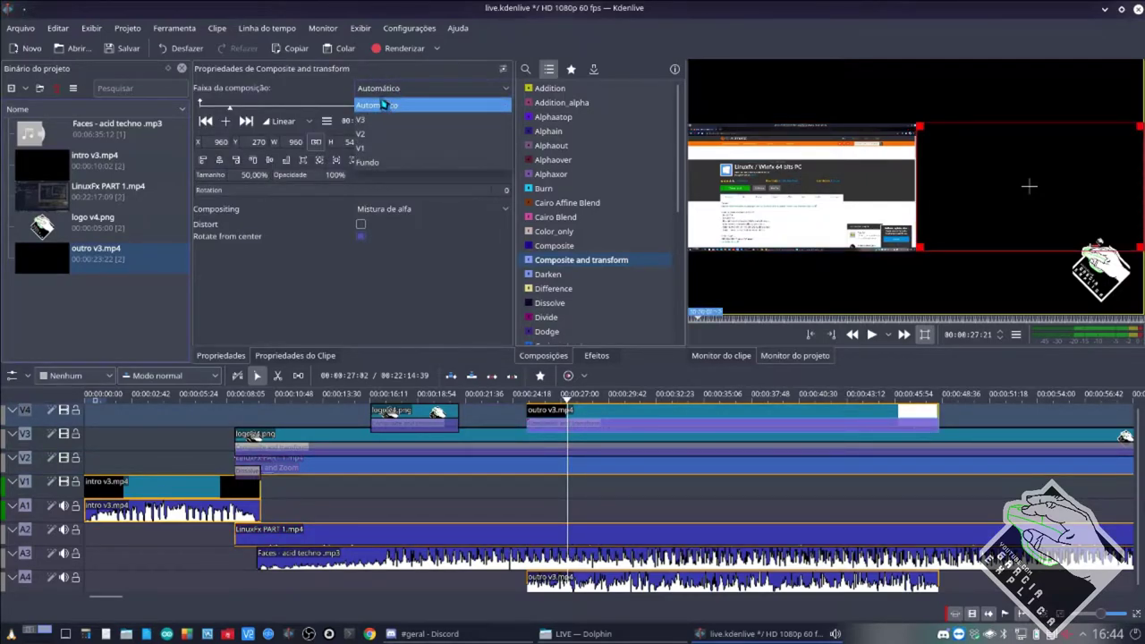
left_click(378, 135)
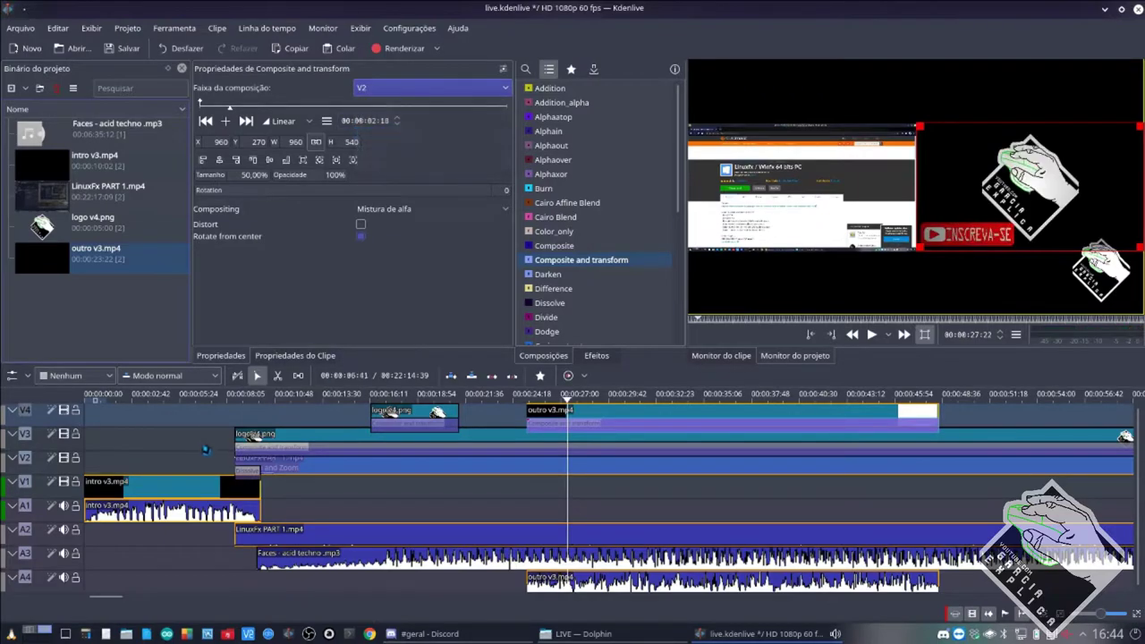
left_click(123, 49)
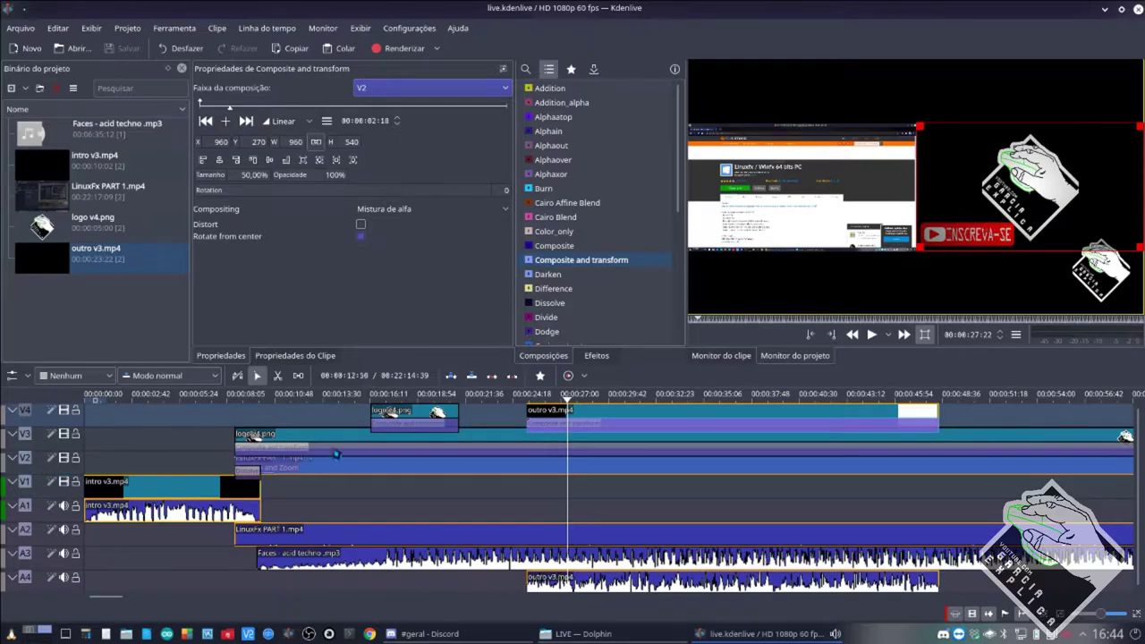
left_click(532, 489)
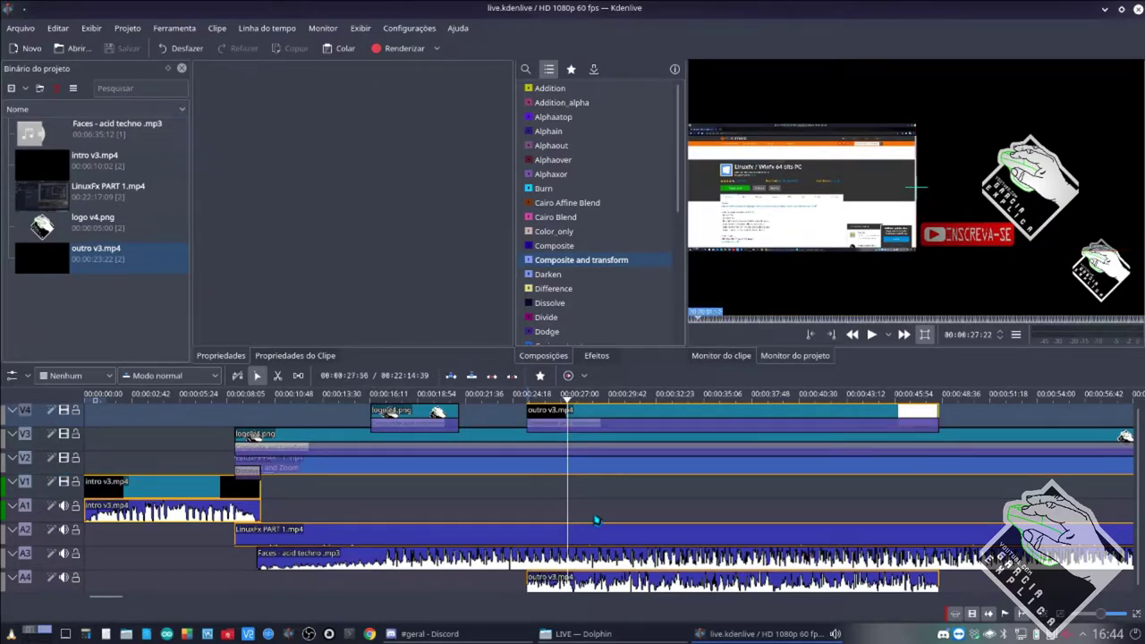
key("alt+Left")
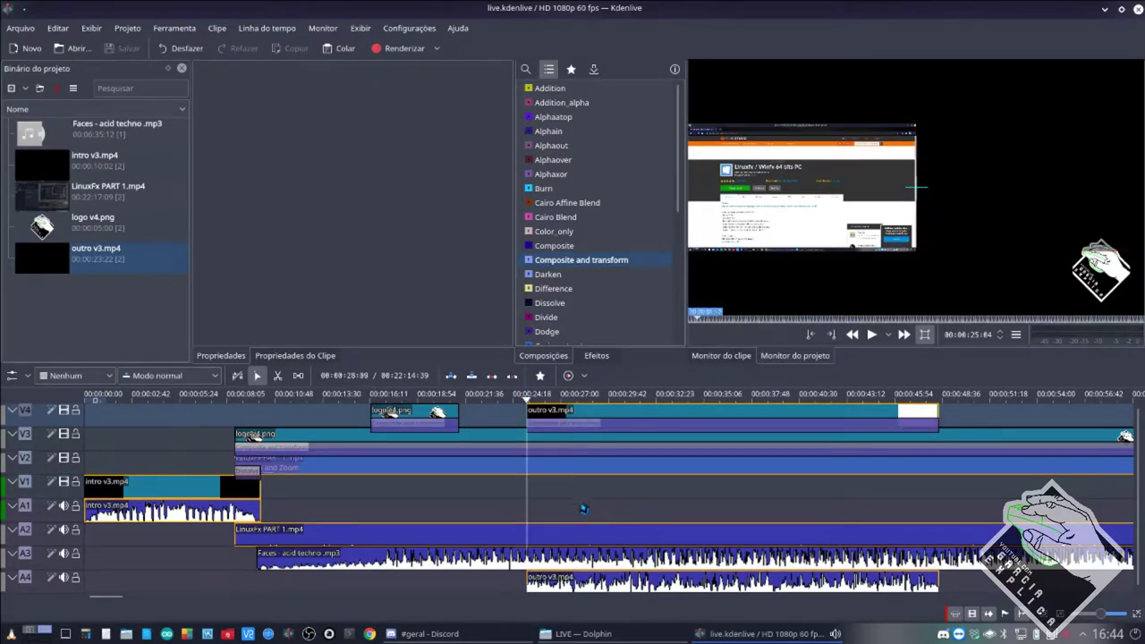
left_click(580, 428)
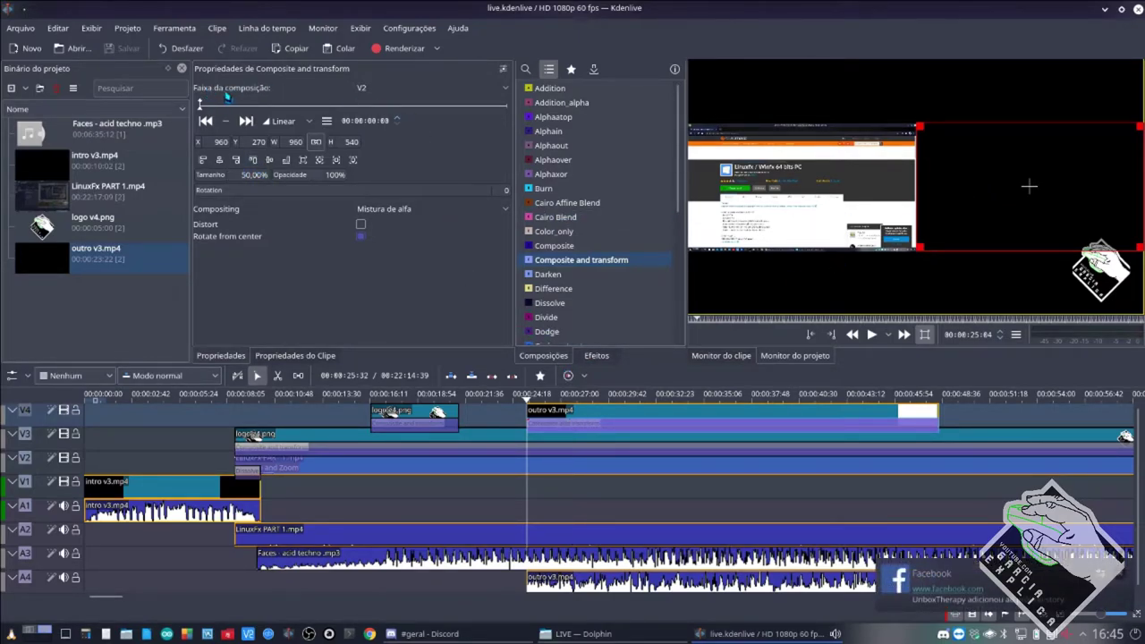
left_click(380, 89)
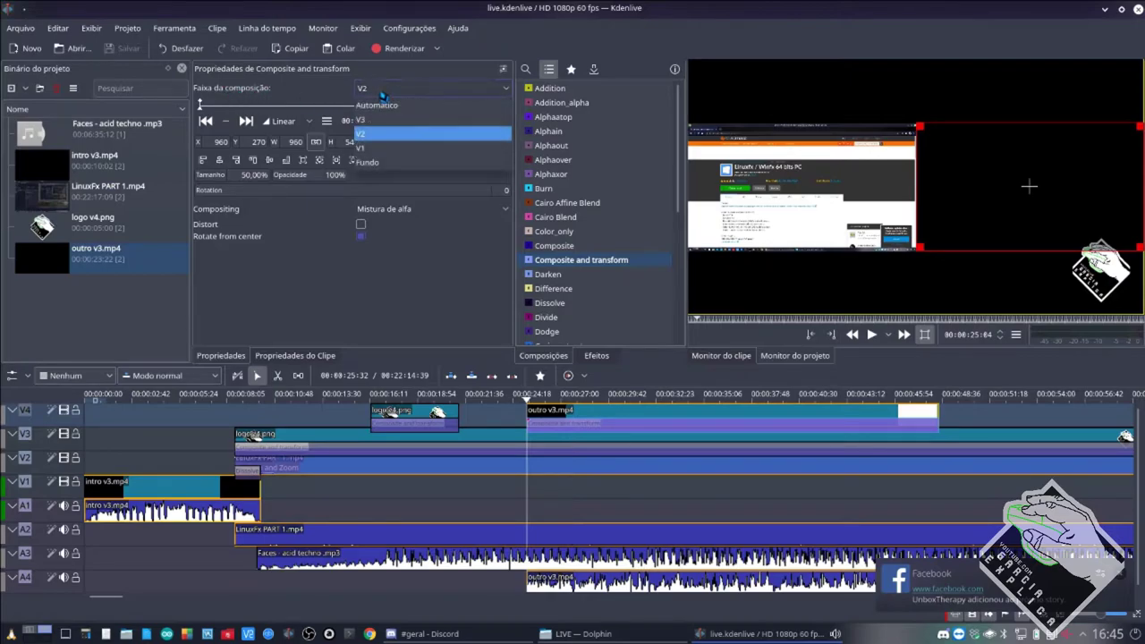
left_click(385, 93)
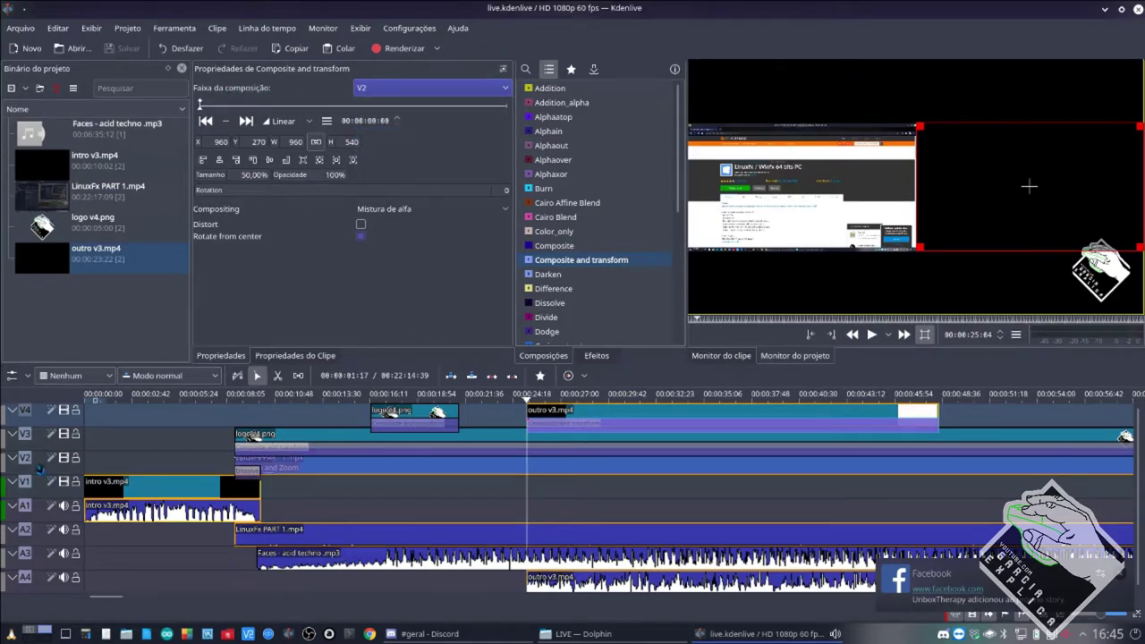
left_click(556, 502)
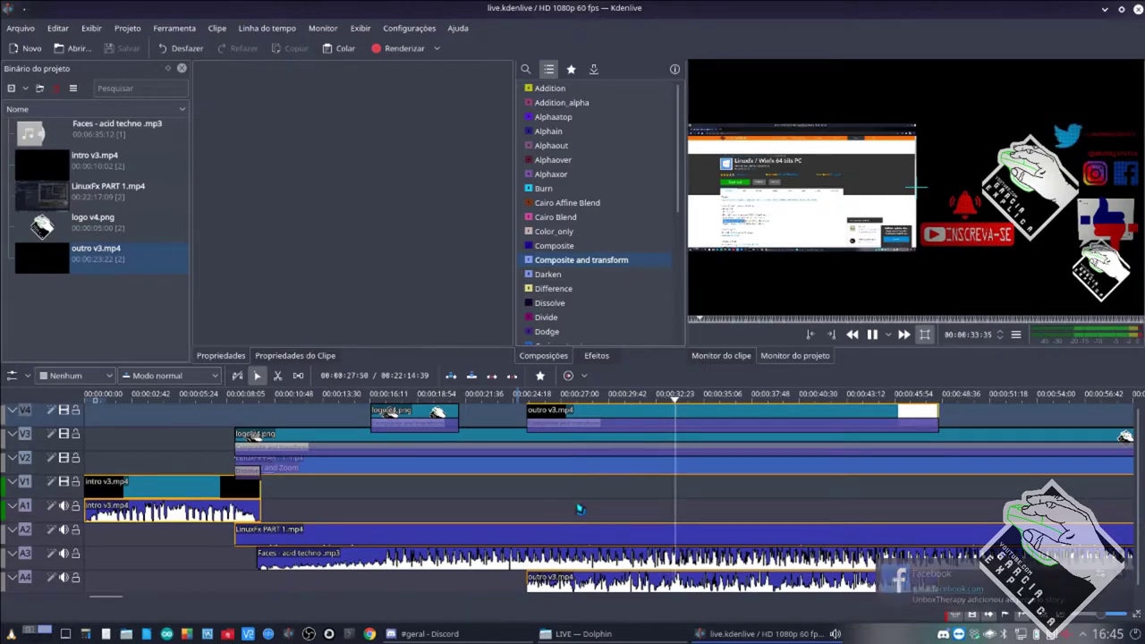
key("space")
Remove the Position and Zoom effect from the LinuxFx PART 1.mp4 clip.
left_click(598, 466)
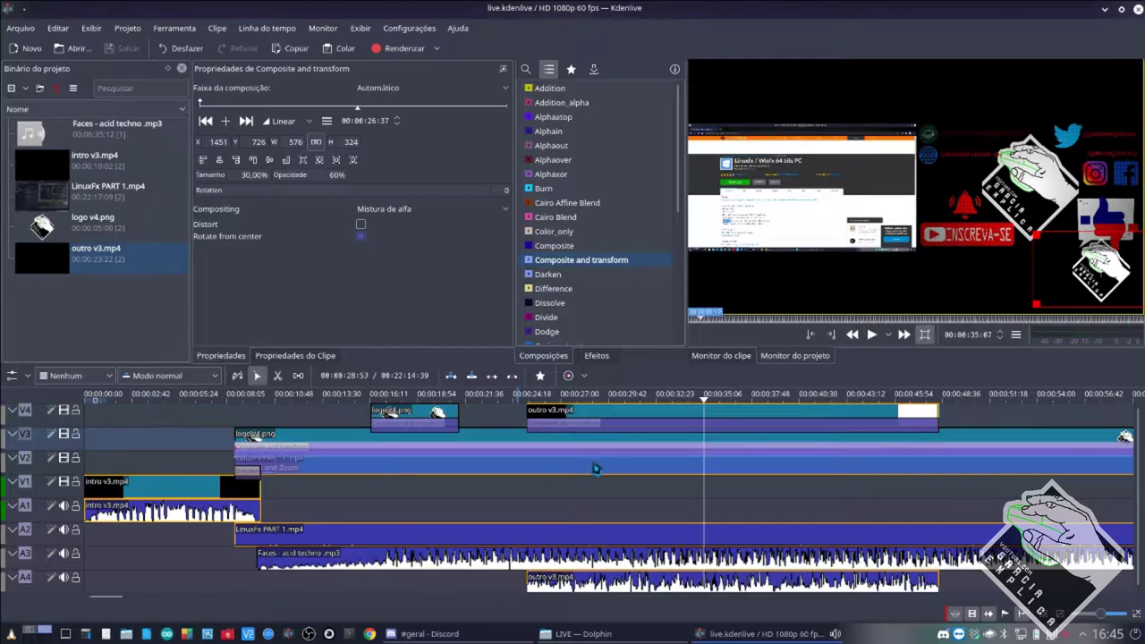
left_click(435, 462)
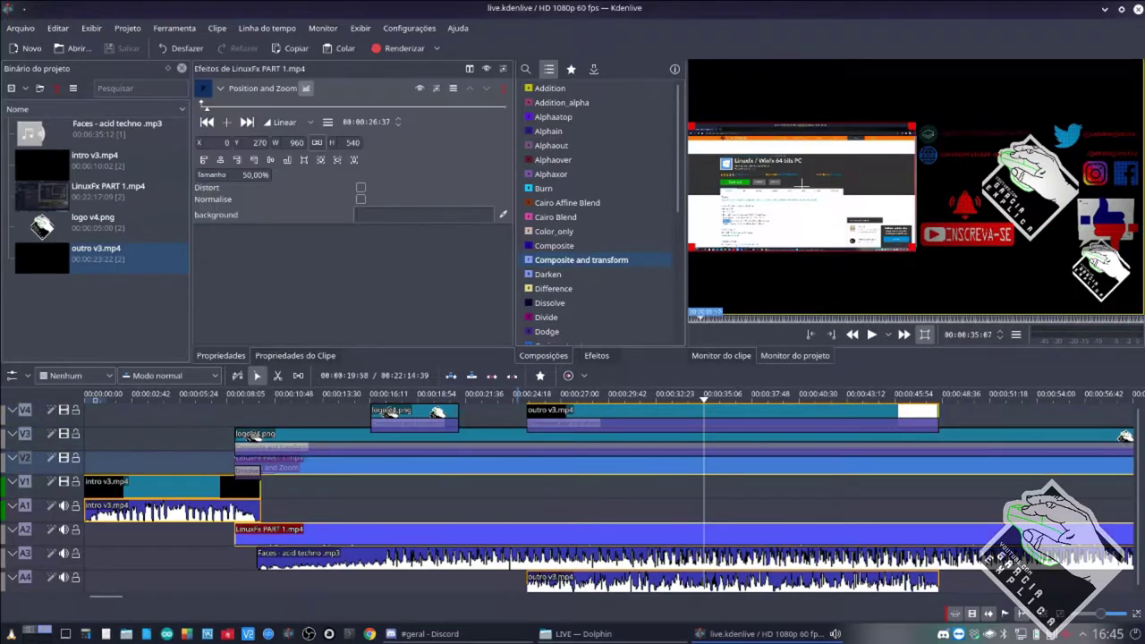
left_click(502, 89)
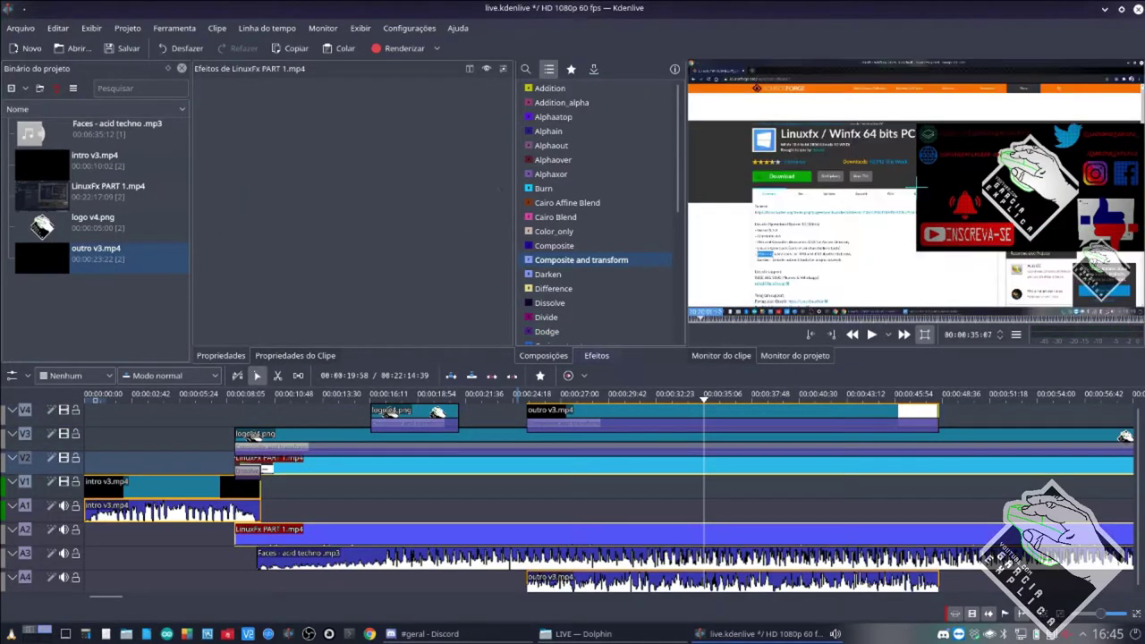
Move the outro overlay into the top-right corner, set the other composition's track to V2, and save.
left_click(732, 431)
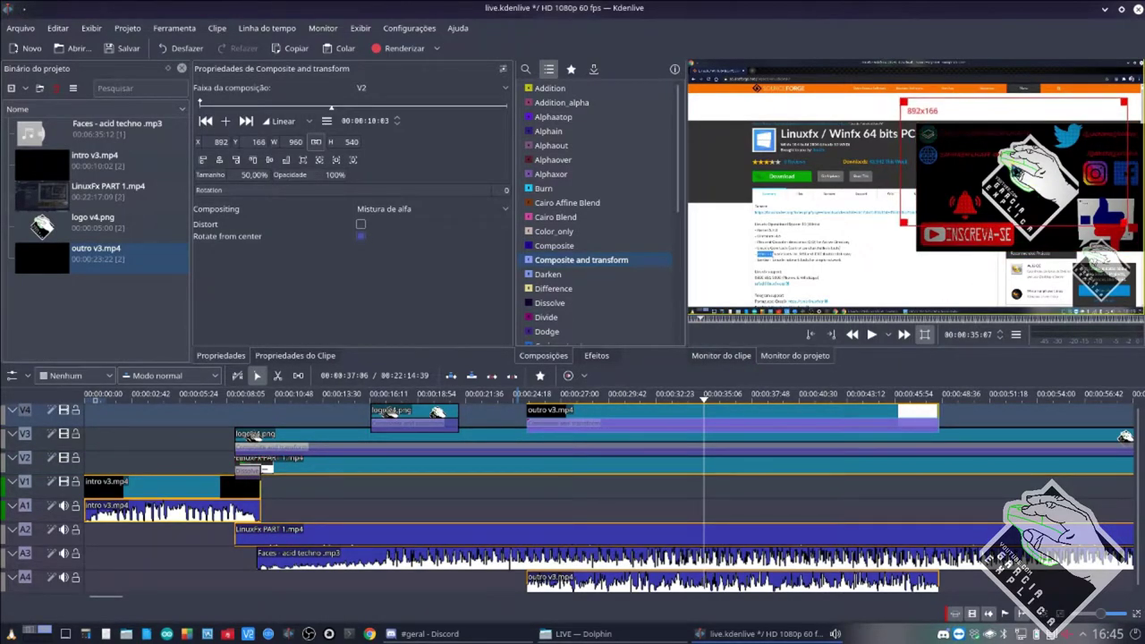
left_click_drag(950, 249, 960, 191)
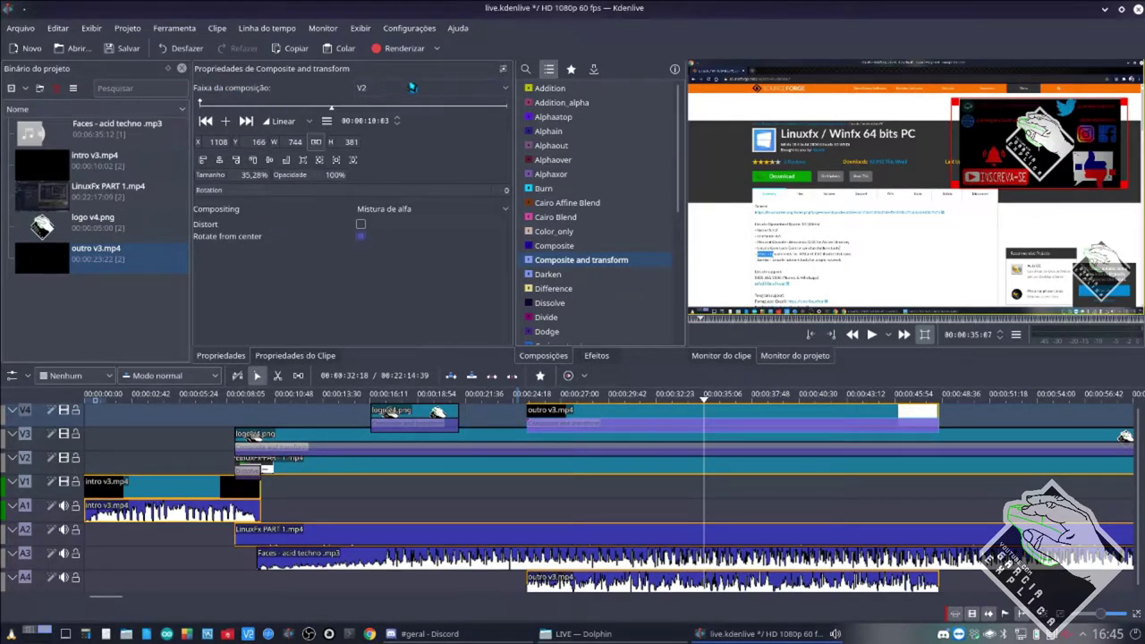
left_click(428, 449)
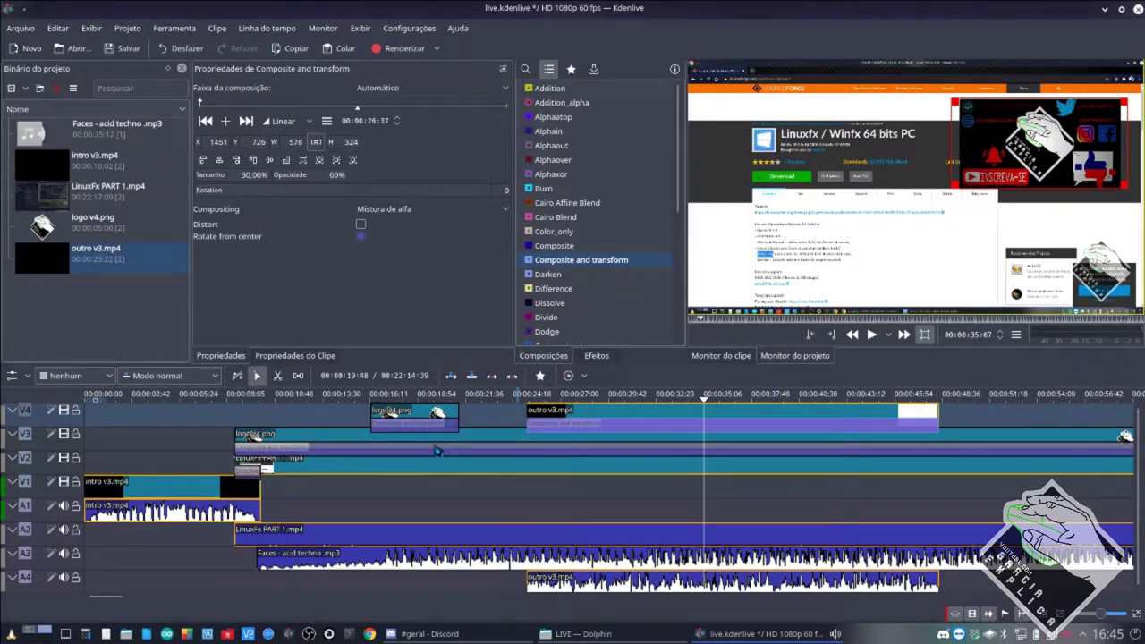
left_click(401, 87)
left_click(385, 120)
left_click(557, 429)
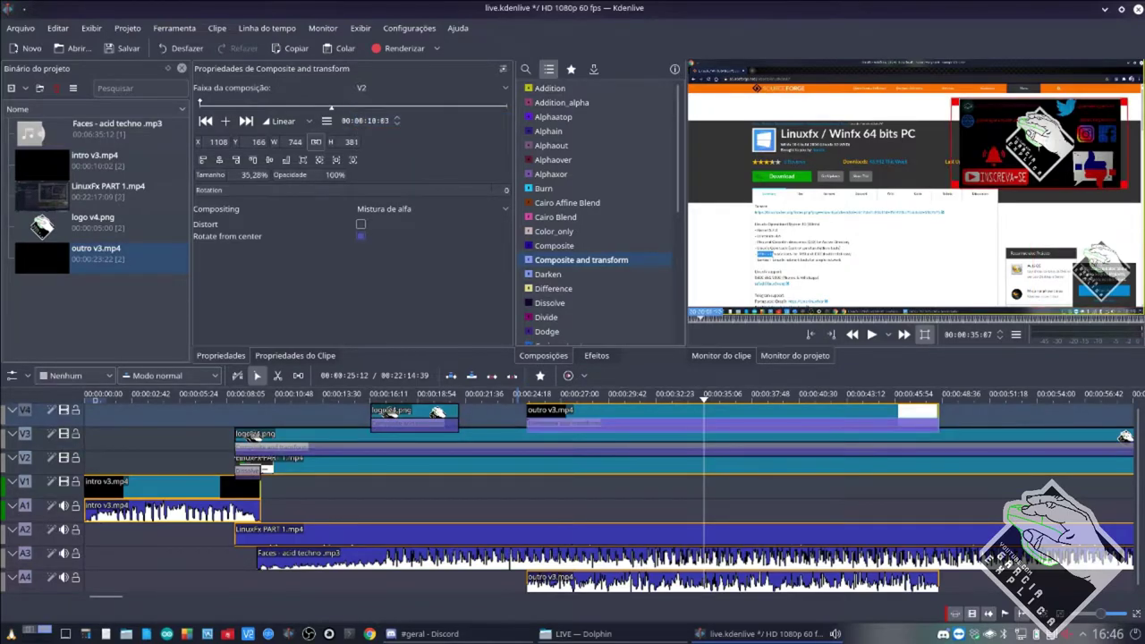
left_click(120, 48)
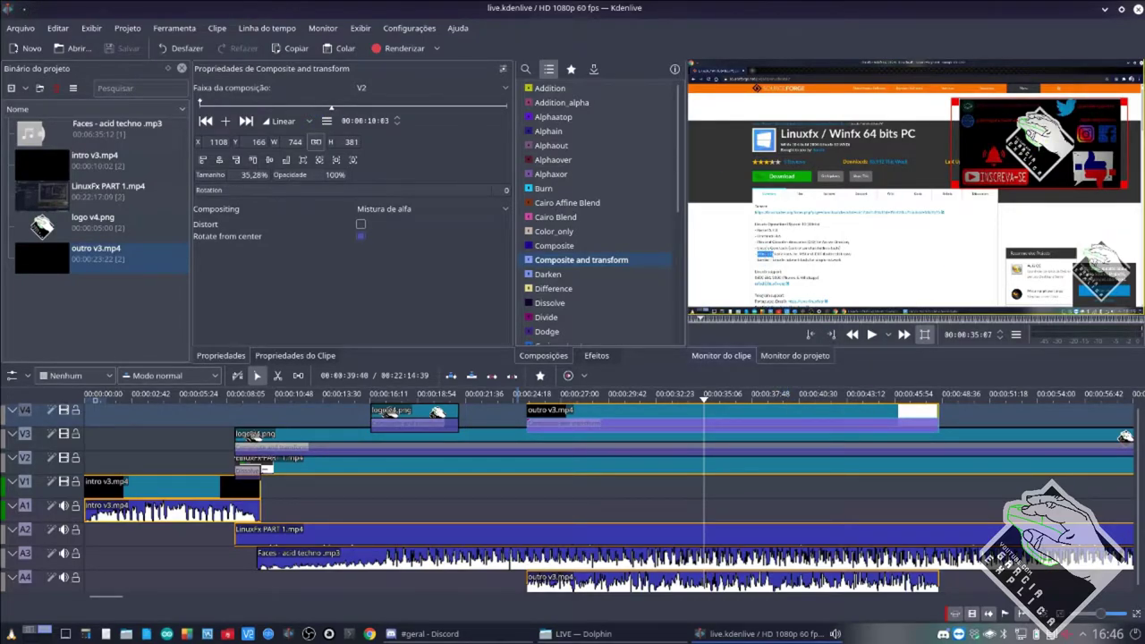
Set the outro's Composite and transform opacity to 41% and preview it over LinuxFx.
left_click(636, 466)
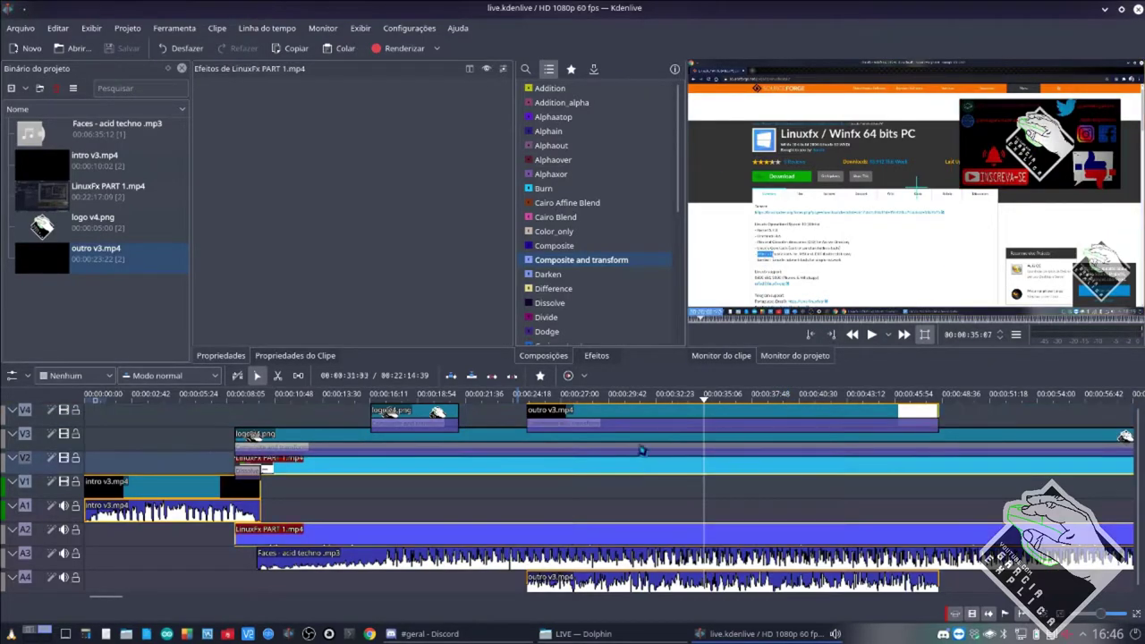
left_click(653, 421)
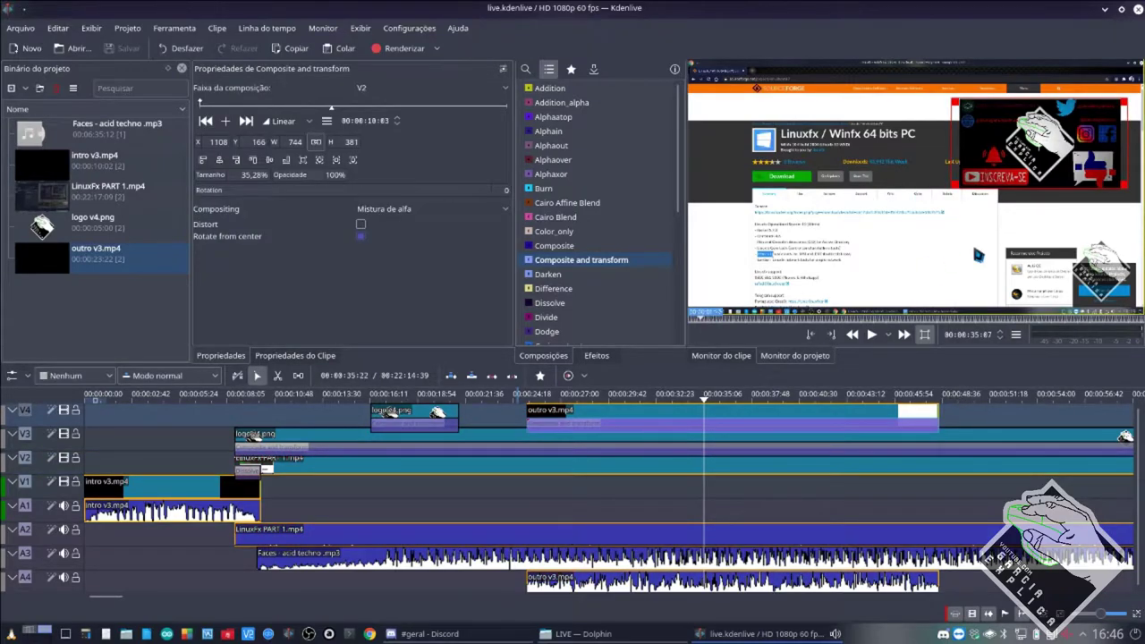
left_click(651, 247)
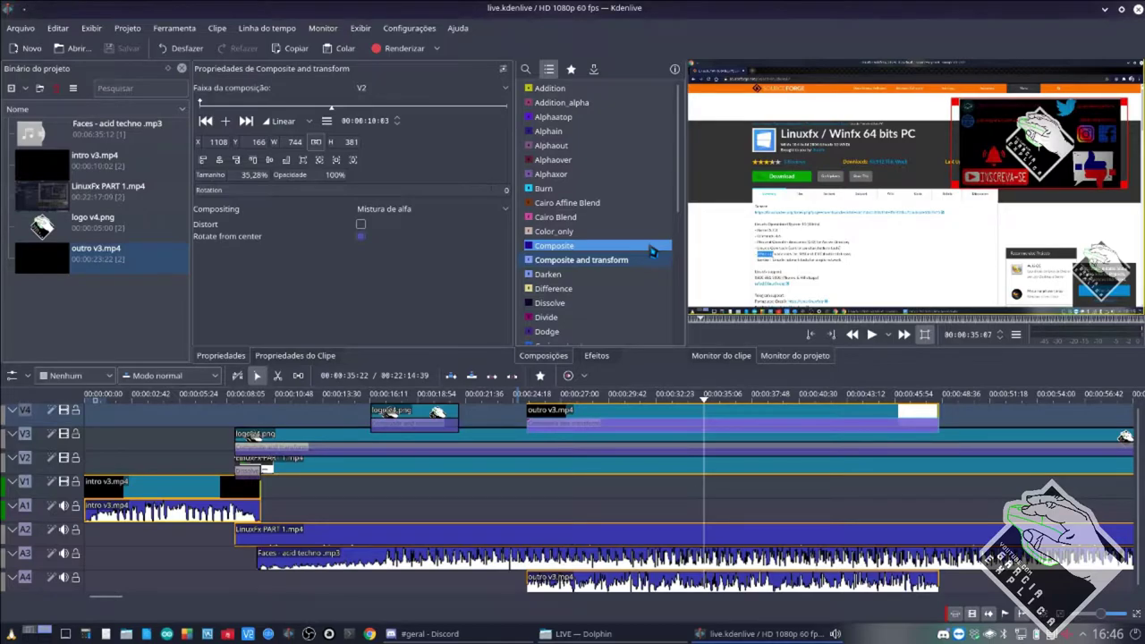
left_click_drag(315, 177, 299, 184)
left_click(520, 490)
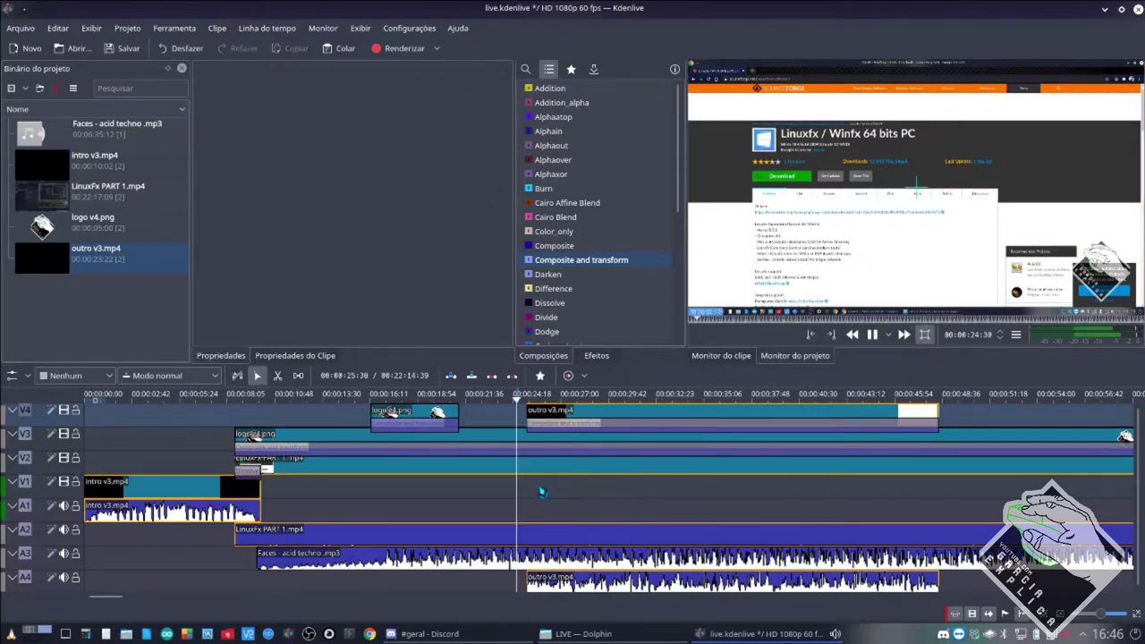
key("space")
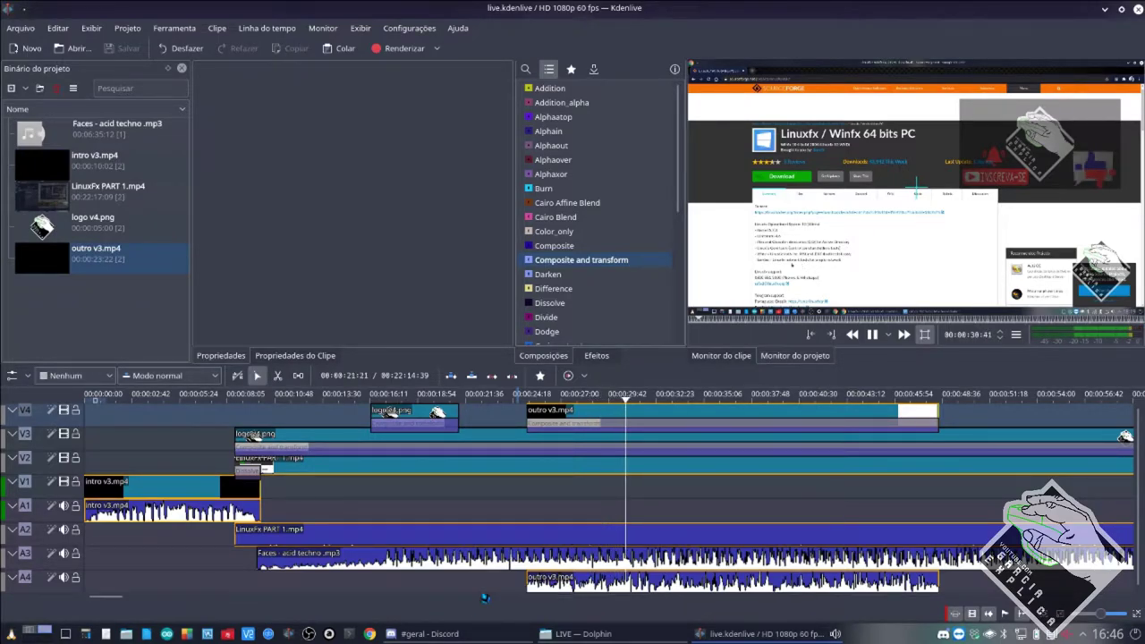
Move the outro overlay into the bottom-left corner of the frame and preview it.
left_click(957, 245)
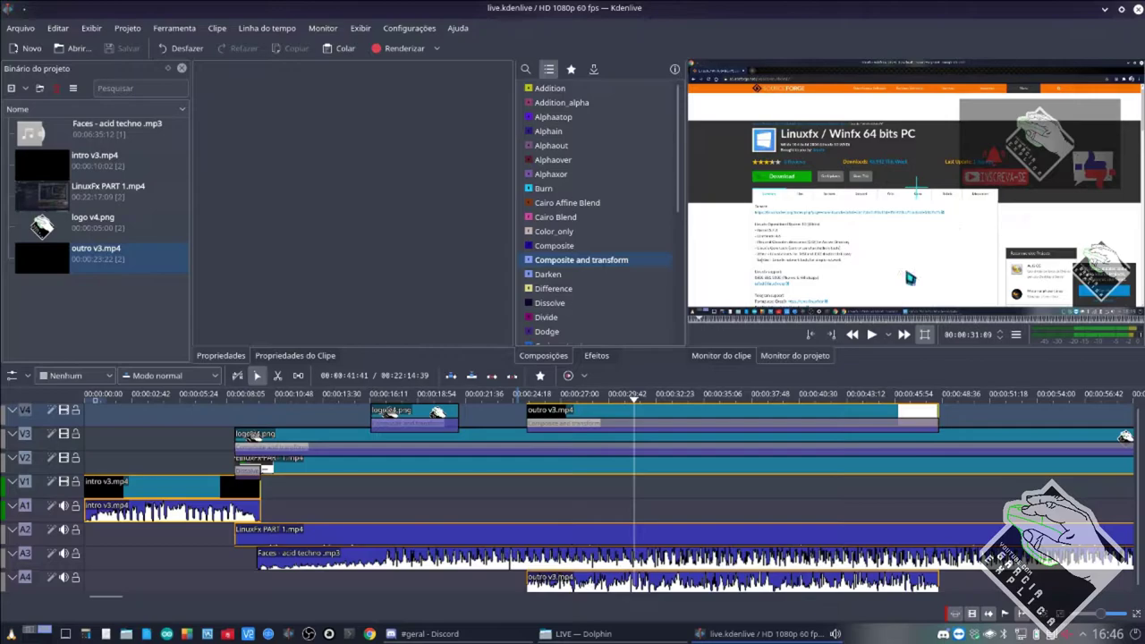
left_click(775, 424)
left_click_drag(1040, 145, 767, 278)
left_click_drag(777, 274, 769, 274)
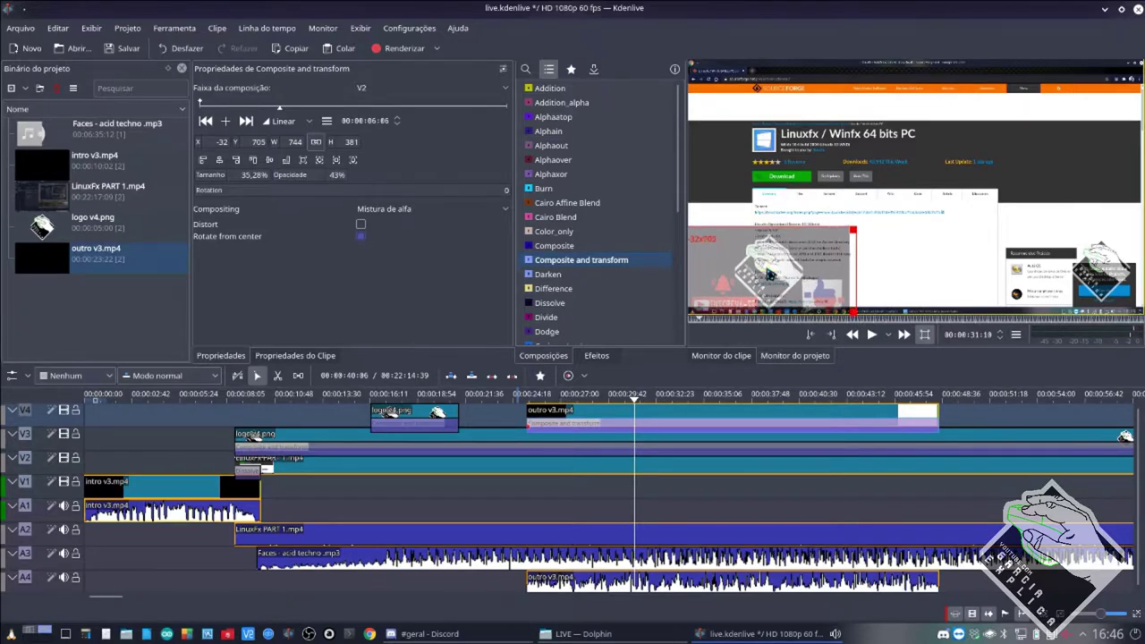
left_click(522, 484)
key("space")
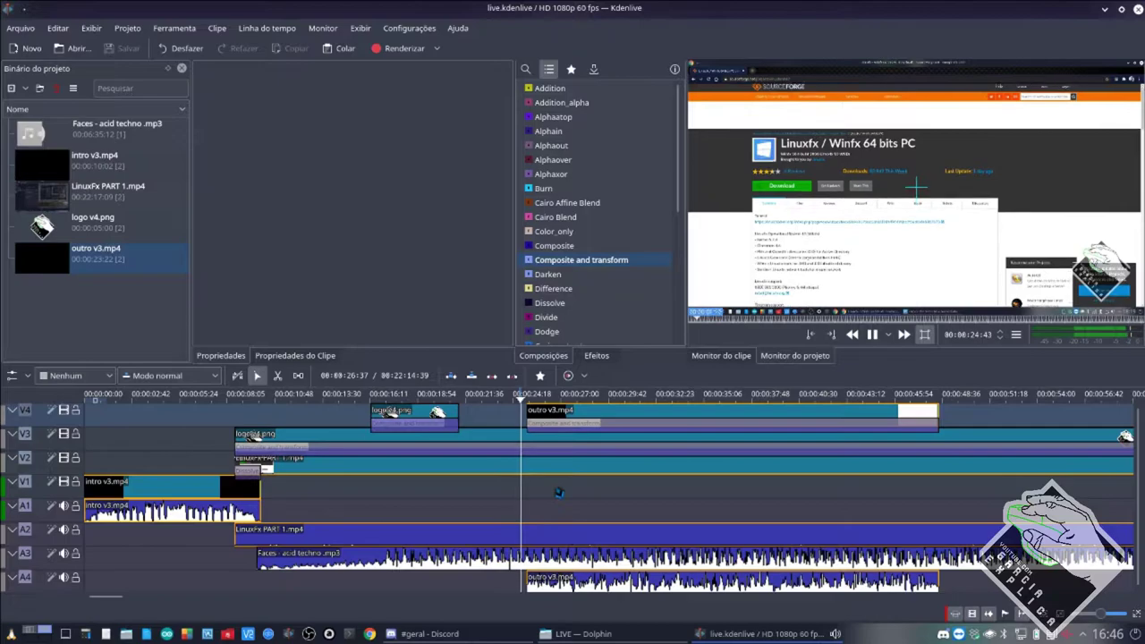
Save the project and switch to the Discord chat.
left_click(589, 426)
key("space")
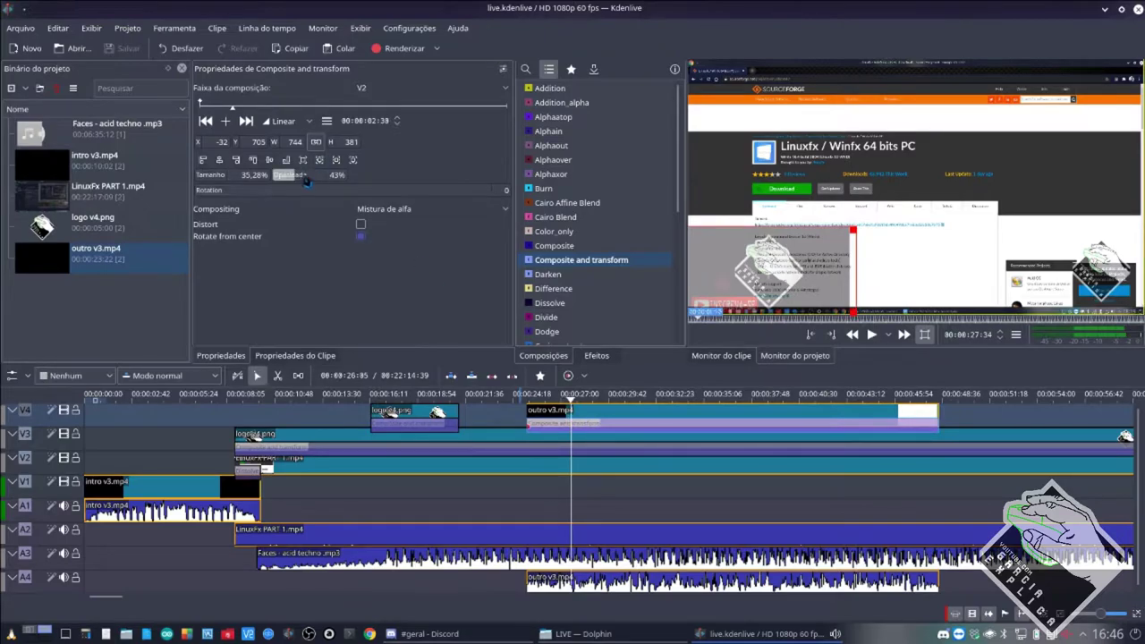
key("ctrl+s")
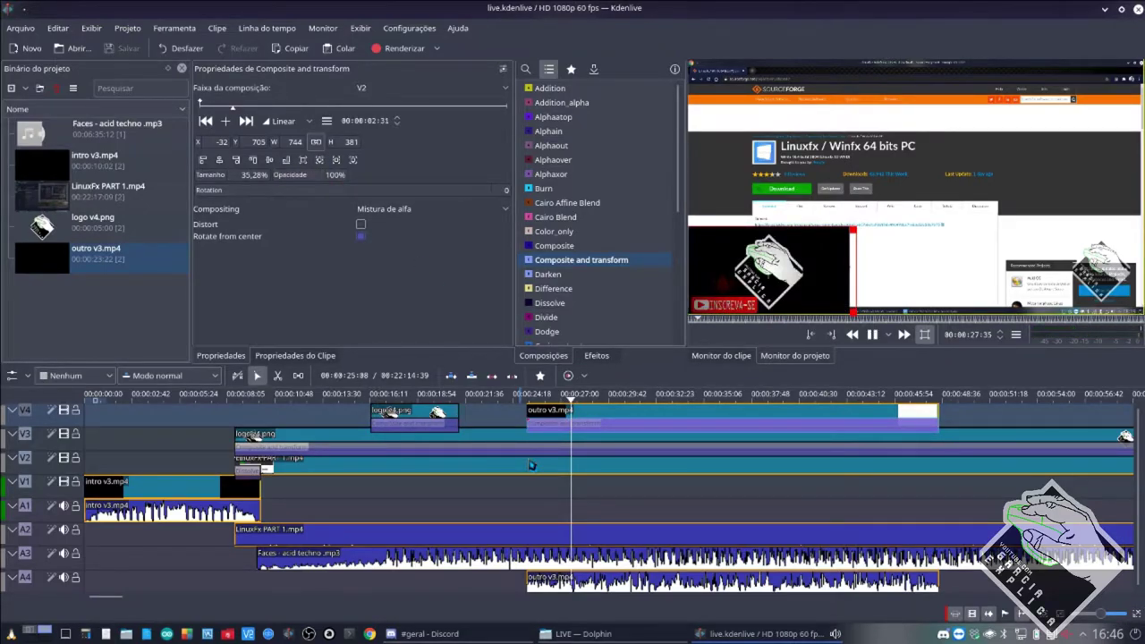
key("space")
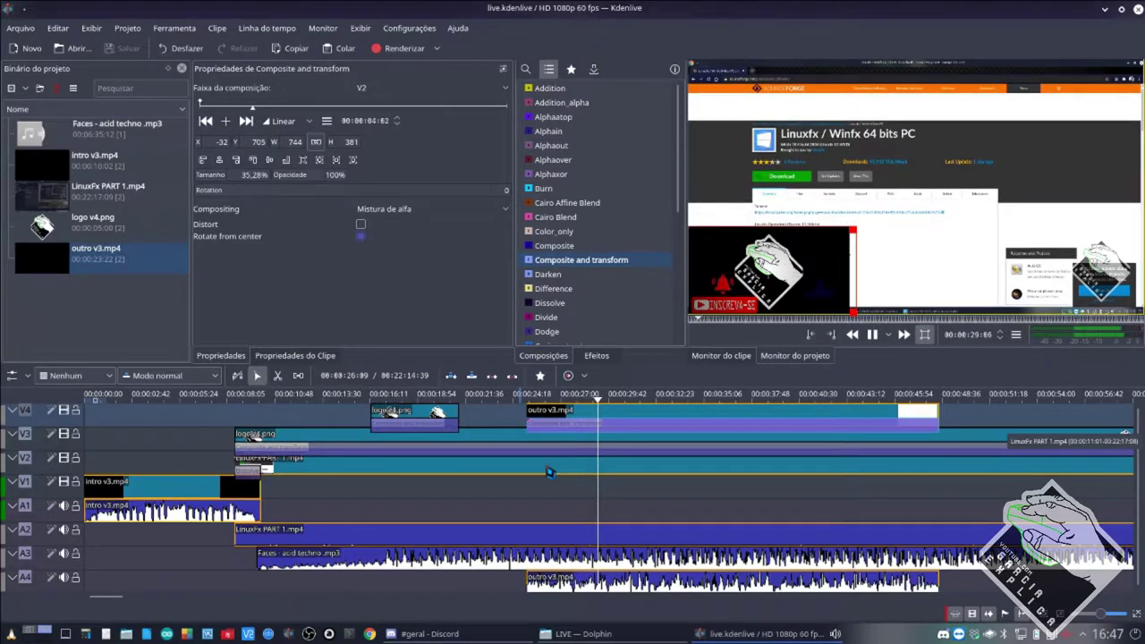
left_click(432, 634)
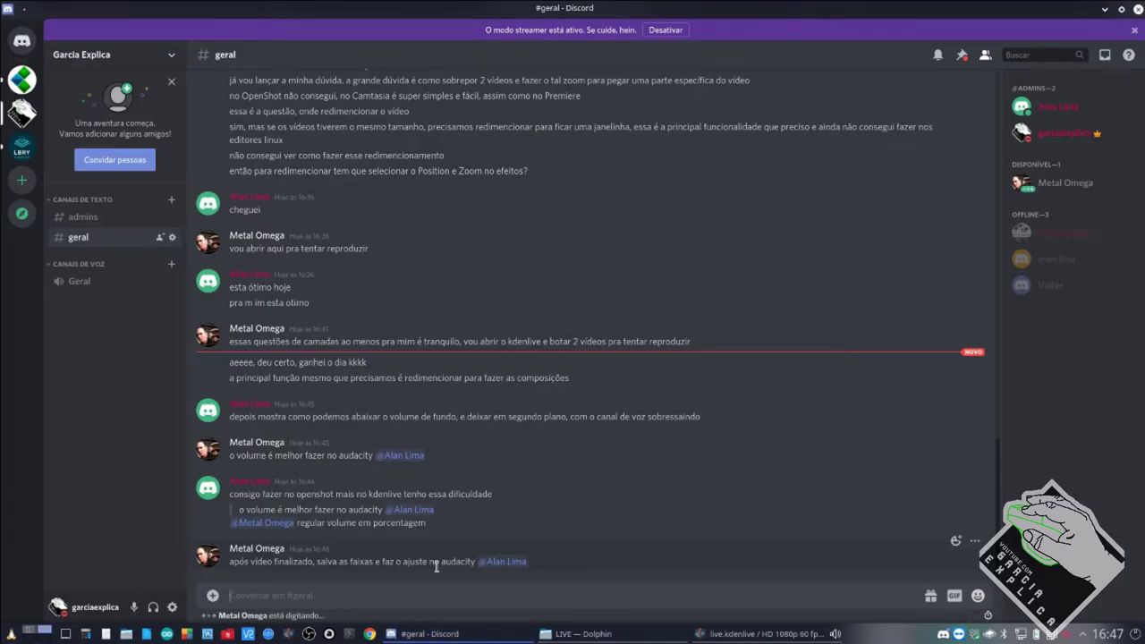
Highlight the #geral messages, including the Audacity volume advice, then return to Kdenlive.
left_click_drag(441, 564, 473, 563)
left_click_drag(230, 456, 373, 456)
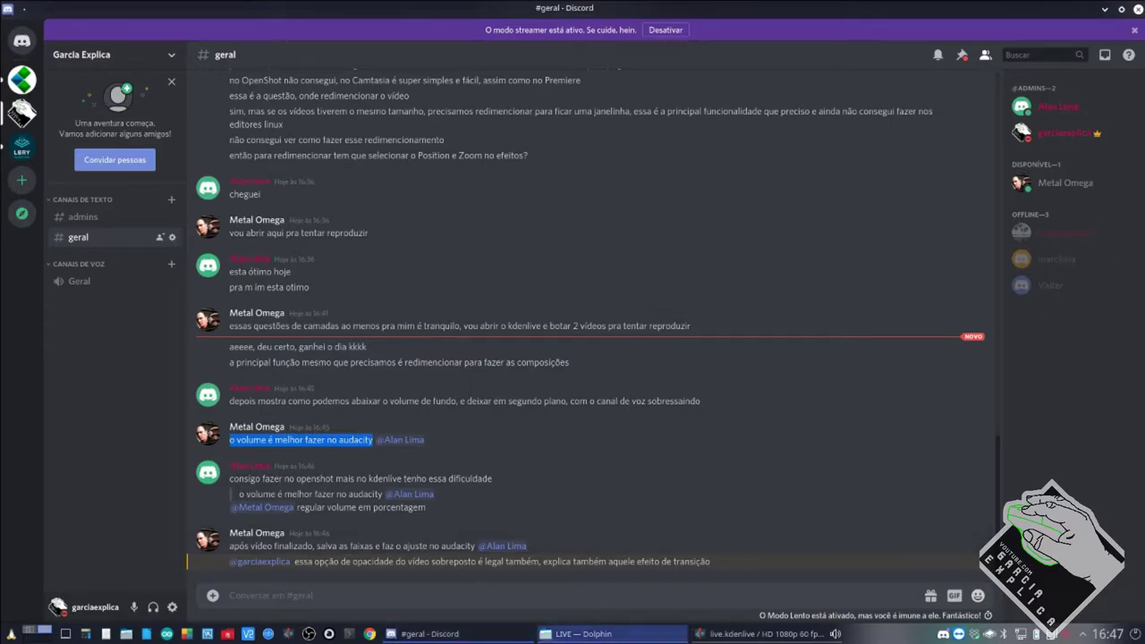
left_click(743, 633)
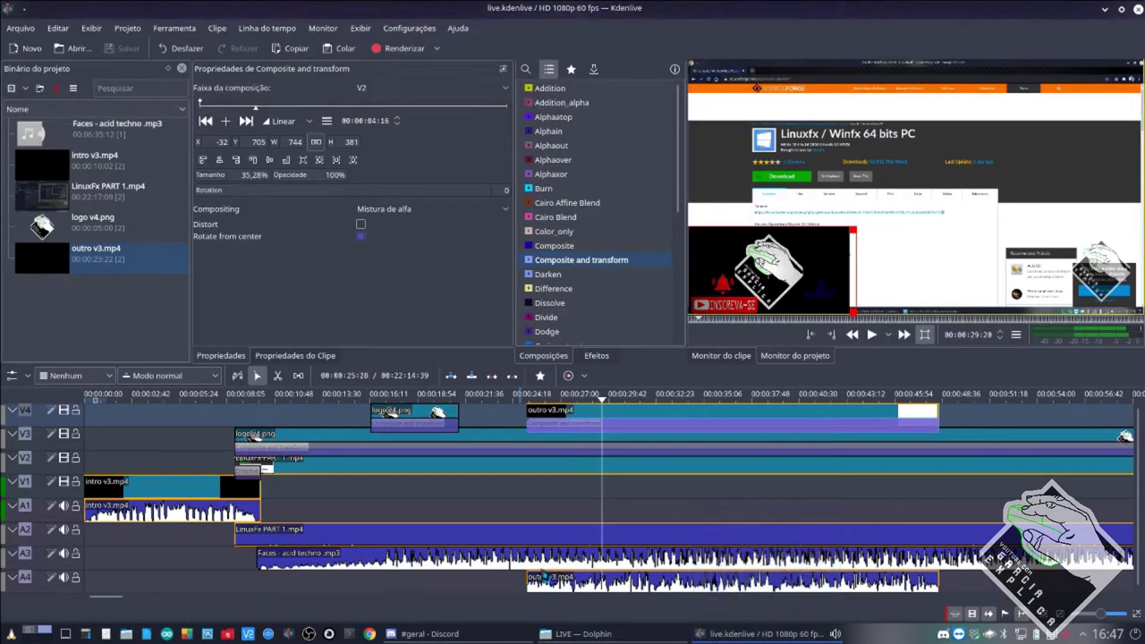
Select the Faces - acid techno music clip, then LinuxFx PART 1, then go to Discord.
left_click(416, 559)
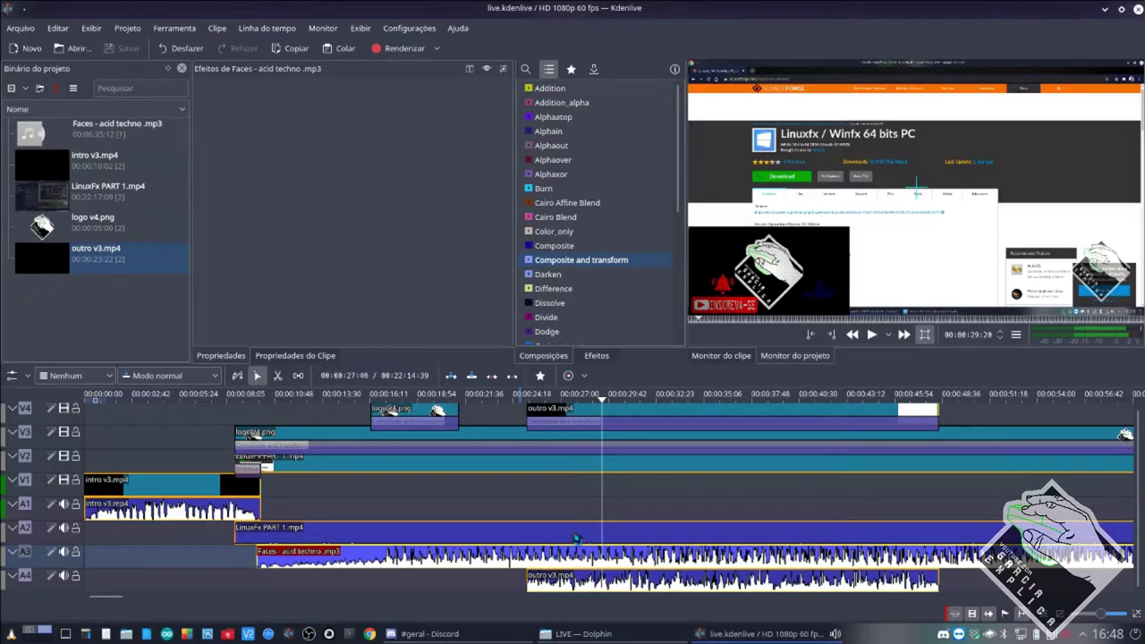
scroll(573, 537, "down", 5)
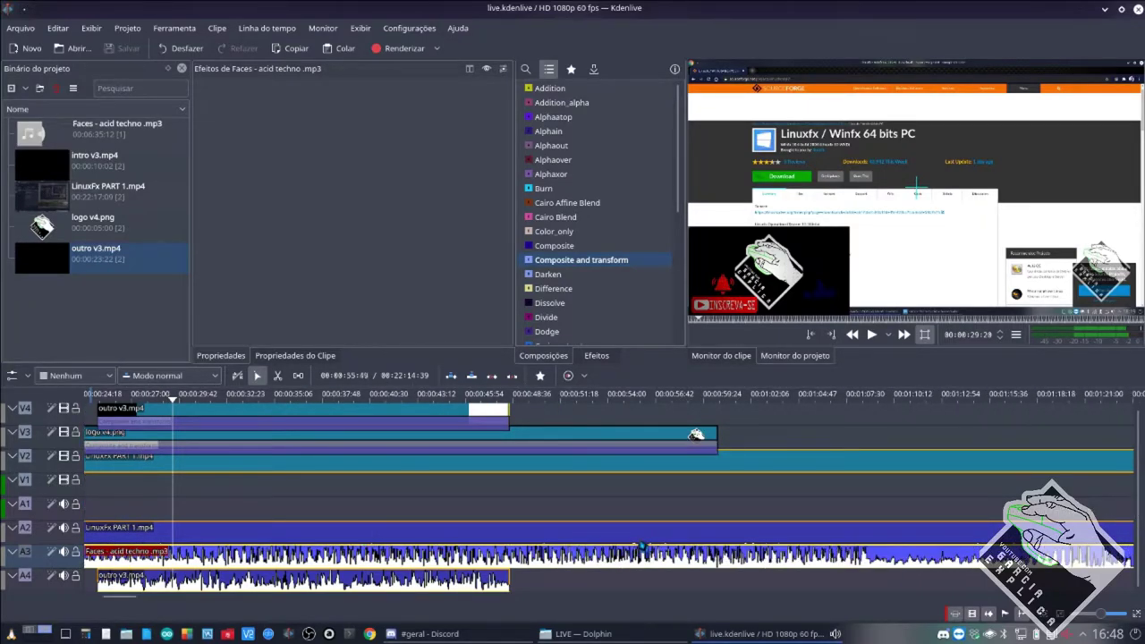
scroll(644, 547, "up", 4, "ctrl")
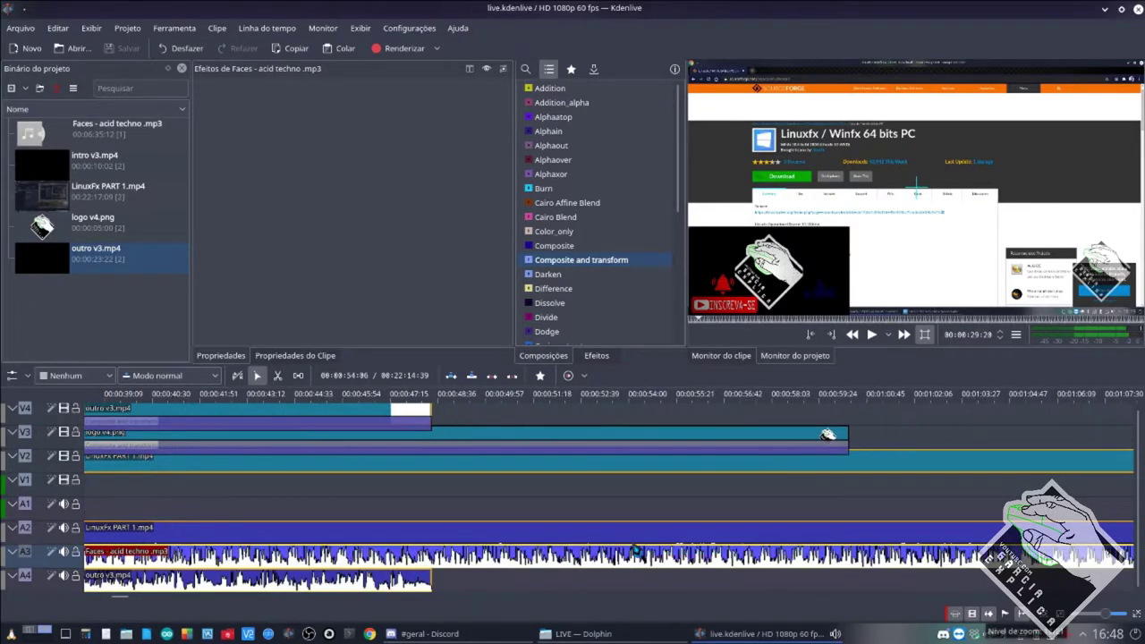
left_click(816, 542)
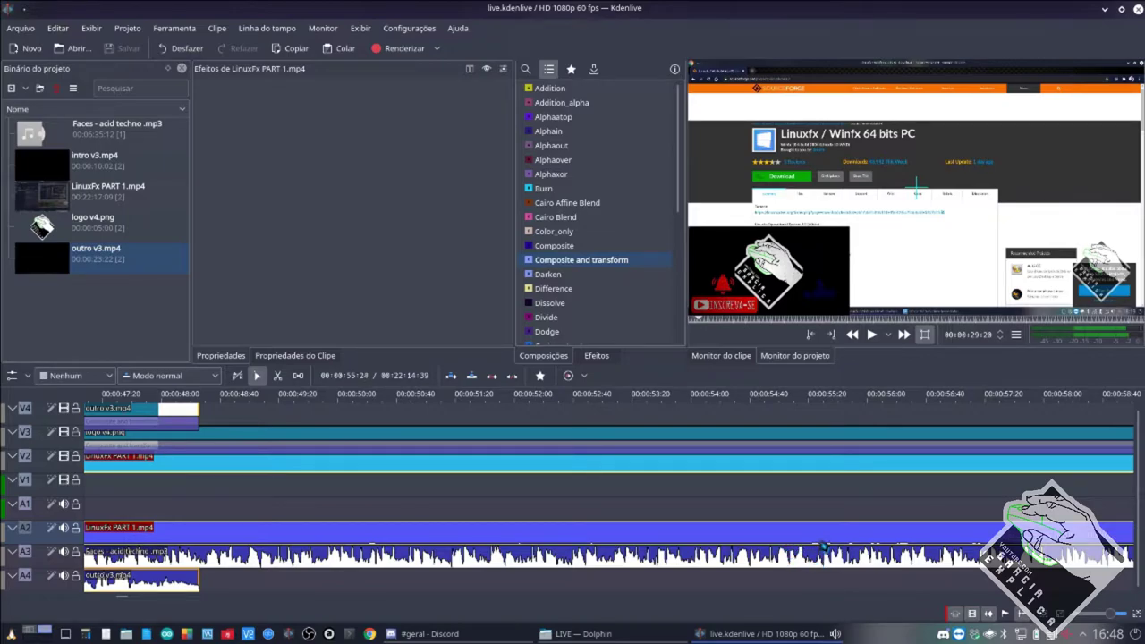
scroll(779, 544, "down", 3)
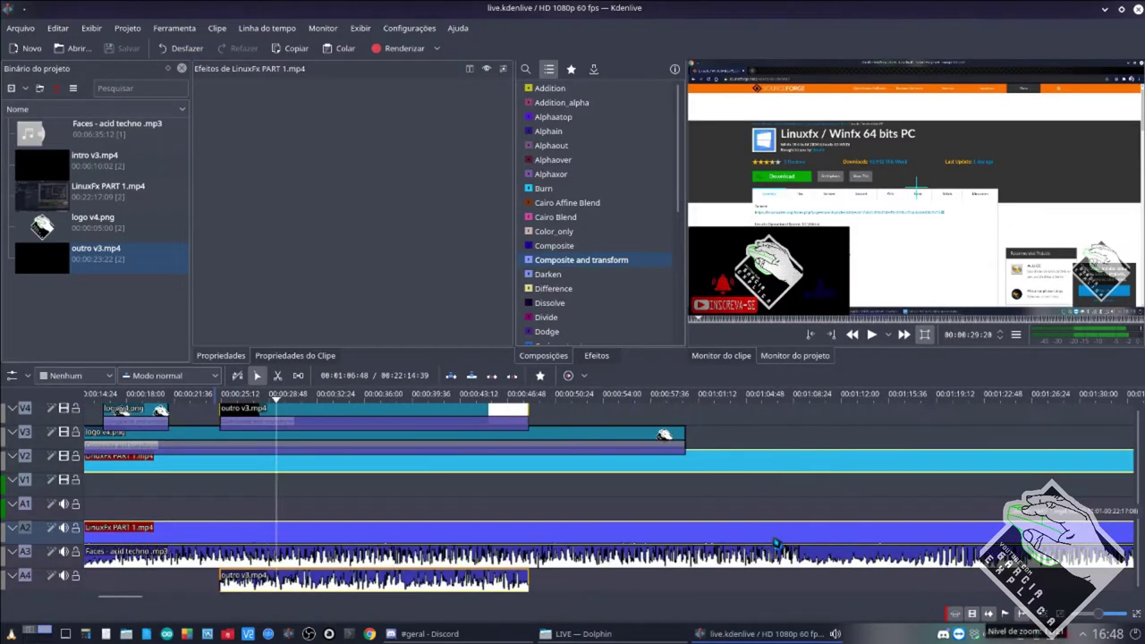
scroll(777, 543, "up", 3)
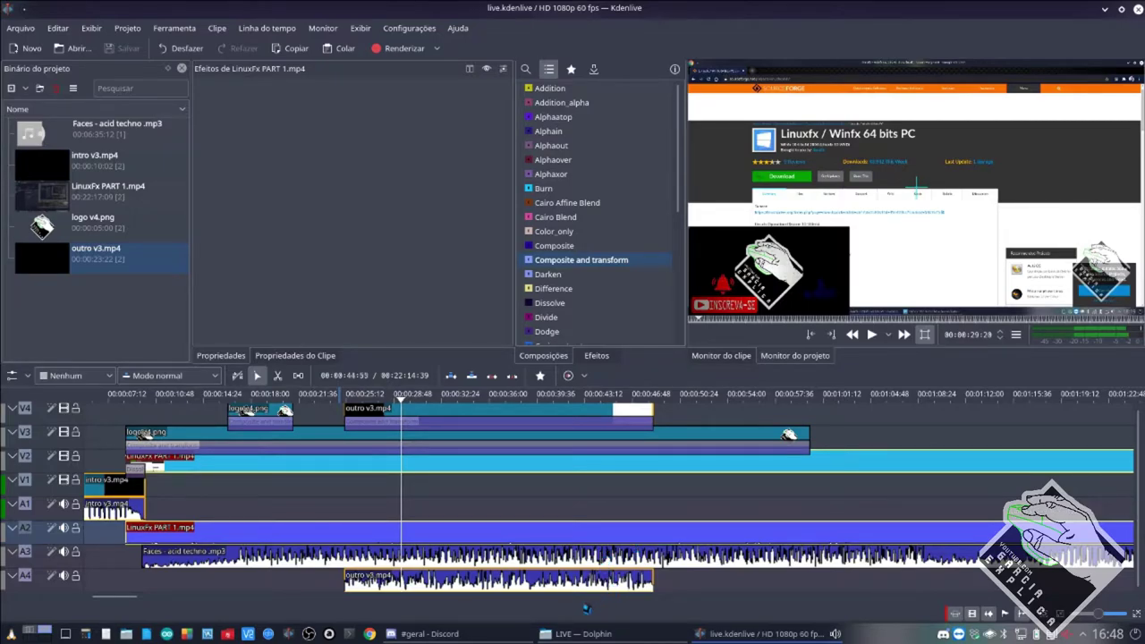
left_click(472, 636)
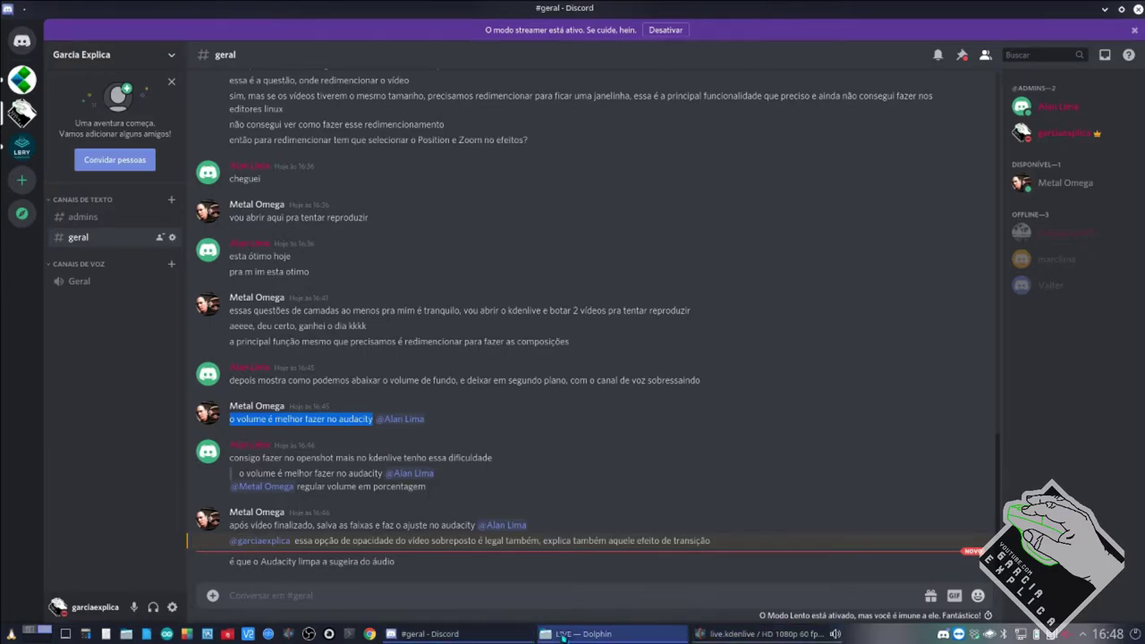
Pass through Dolphin and Discord, then bring Kdenlive back to the front.
left_click(562, 637)
left_click(513, 639)
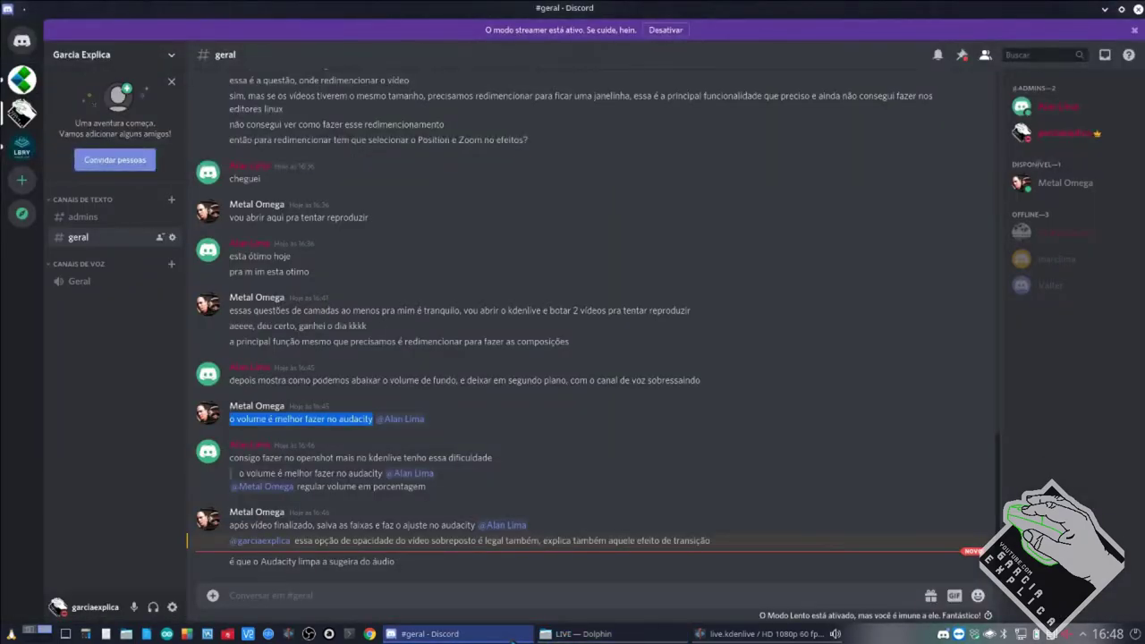
key("alt+Tab")
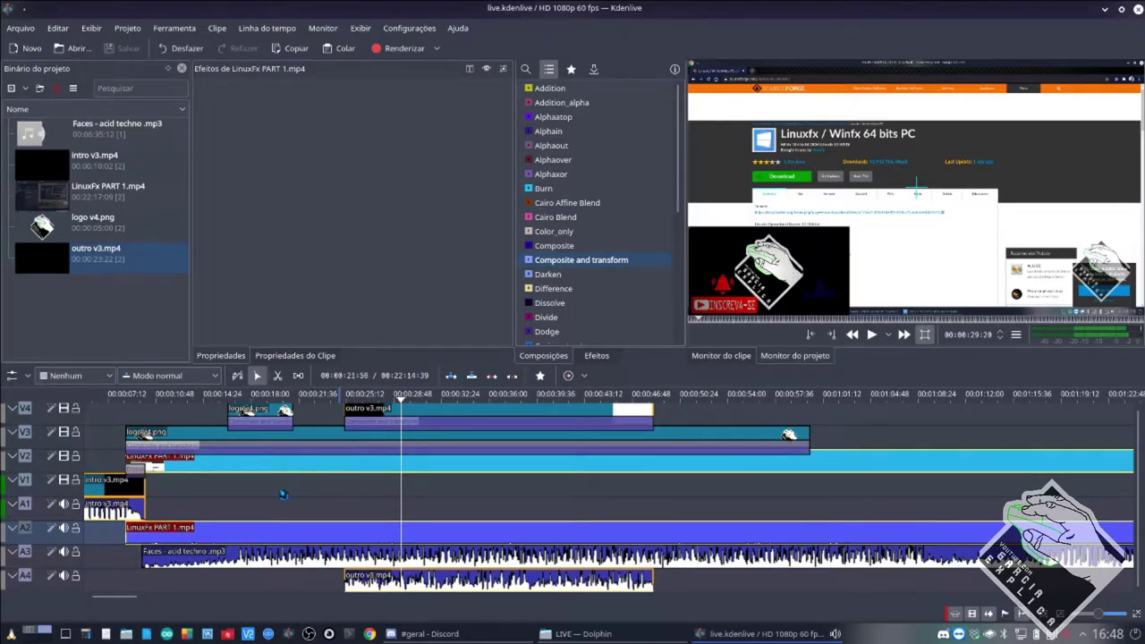
Drag LinuxFx PART 1 later so it starts at the intro's end, about 00:00:10.
scroll(284, 495, "left", 2)
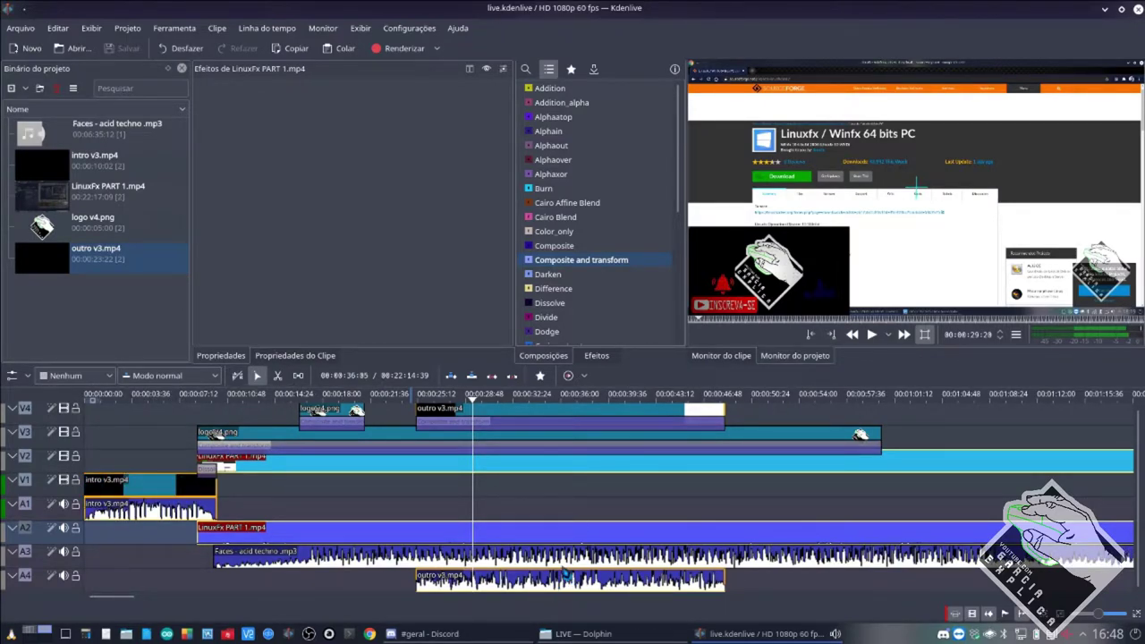
left_click(555, 583)
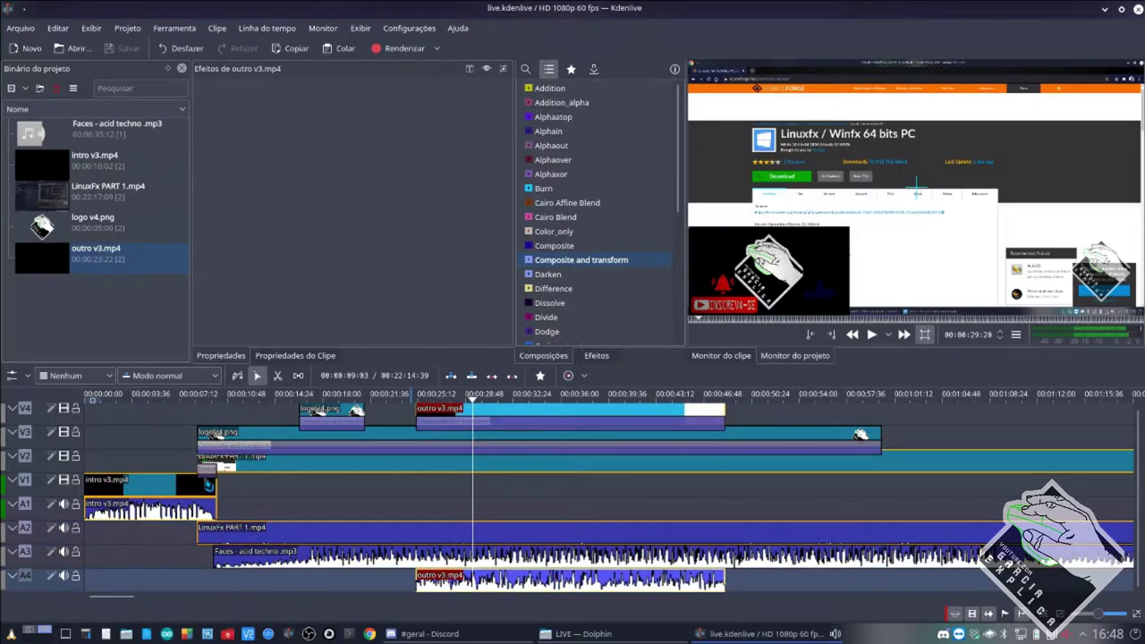
scroll(209, 484, "up", 3)
scroll(209, 484, "up", 3)
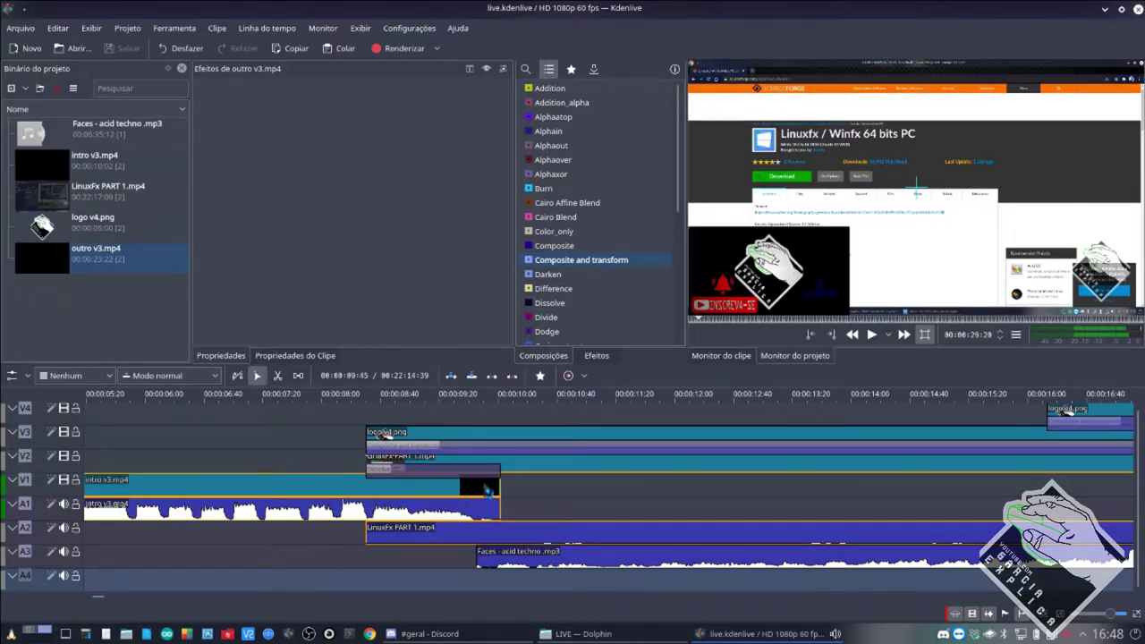
mouse_move(550, 470)
left_mouse_down()
mouse_move(689, 463)
mouse_move(567, 467)
mouse_move(563, 483)
mouse_move(409, 500)
mouse_move(430, 486)
mouse_move(572, 482)
mouse_move(546, 483)
mouse_move(537, 464)
mouse_move(539, 479)
mouse_move(540, 460)
left_mouse_up()
scroll(567, 467, "down", 5)
scroll(417, 493, "up", 5)
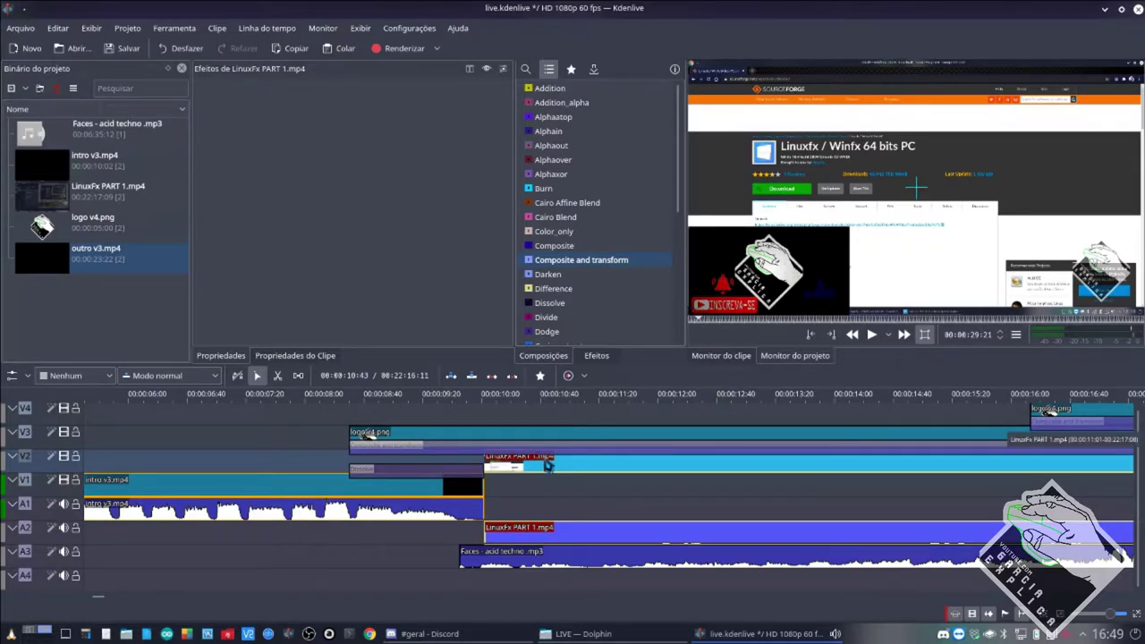
Slide LinuxFx PART 1 earlier to about 00:00:08:10, overlapping the intro's final seconds.
left_click_drag(547, 465, 408, 463)
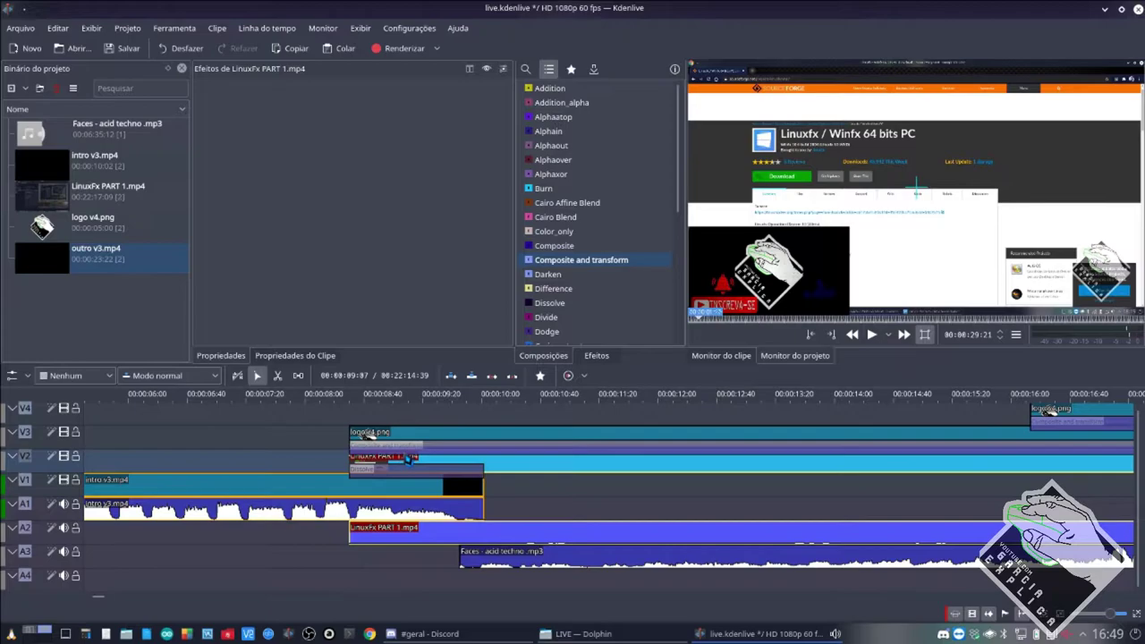
left_click(408, 460)
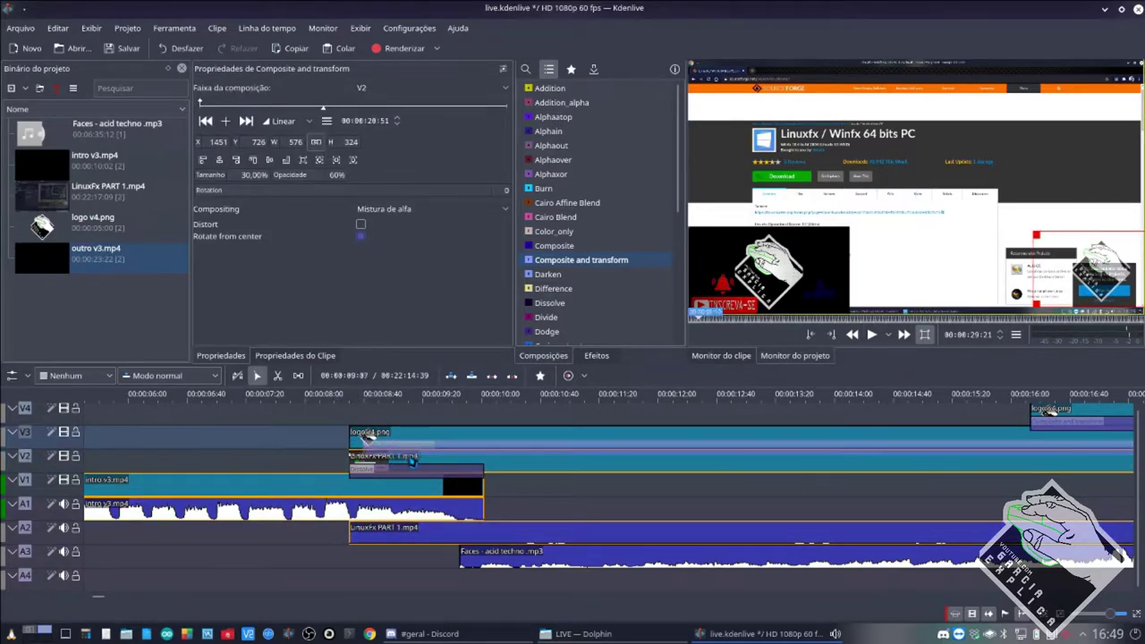
key("Left")
key("Left")
key("Left")
key("Left")
key("Left")
key("Left")
left_click_drag(412, 458, 506, 470)
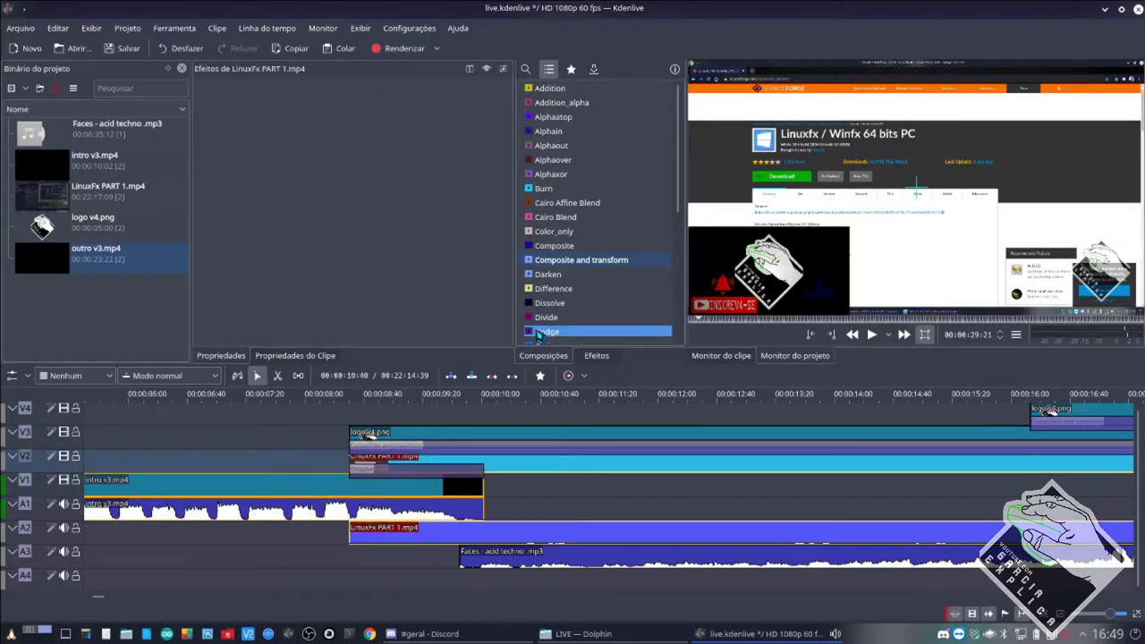
Browse the Composições list and drop a Dissolve onto the intro–LinuxFx overlap.
left_click(579, 276)
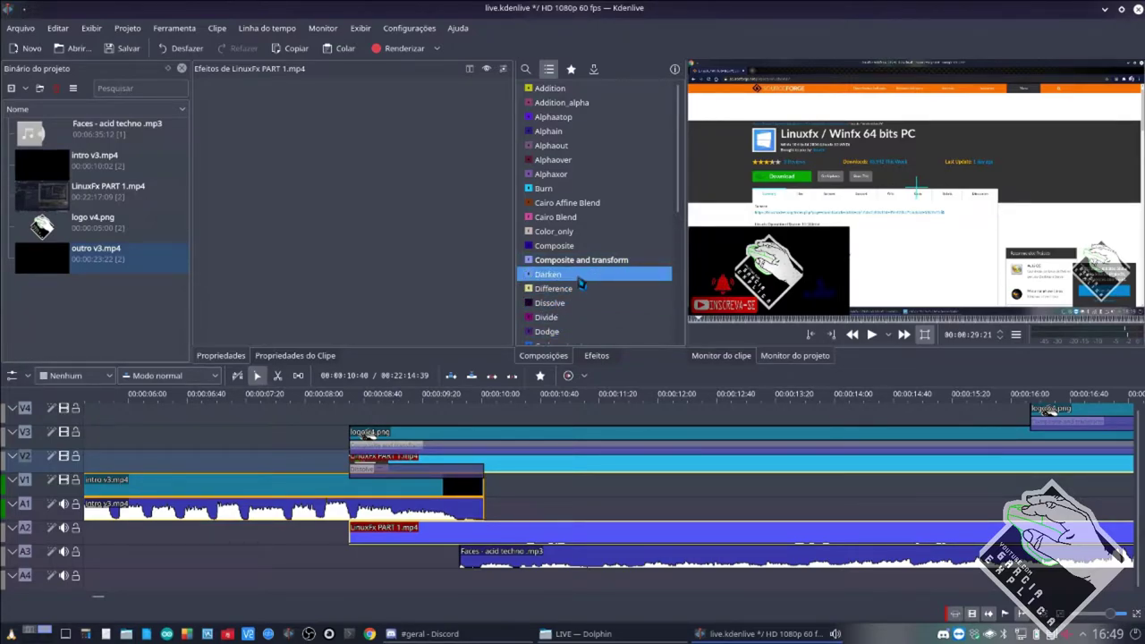
left_click(567, 307)
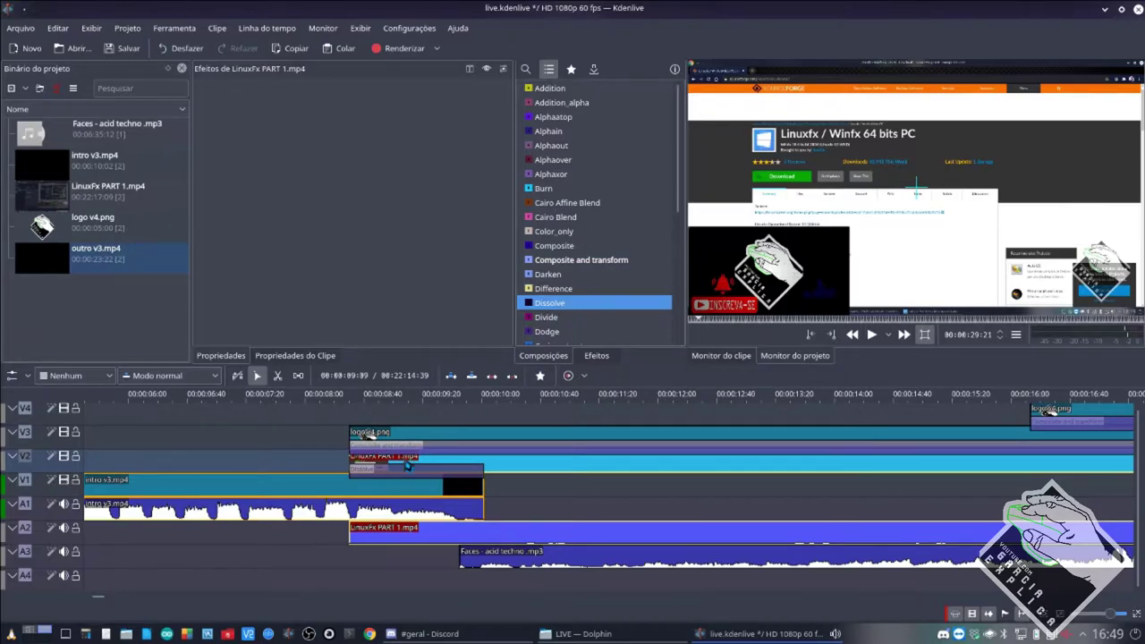
left_click(401, 470)
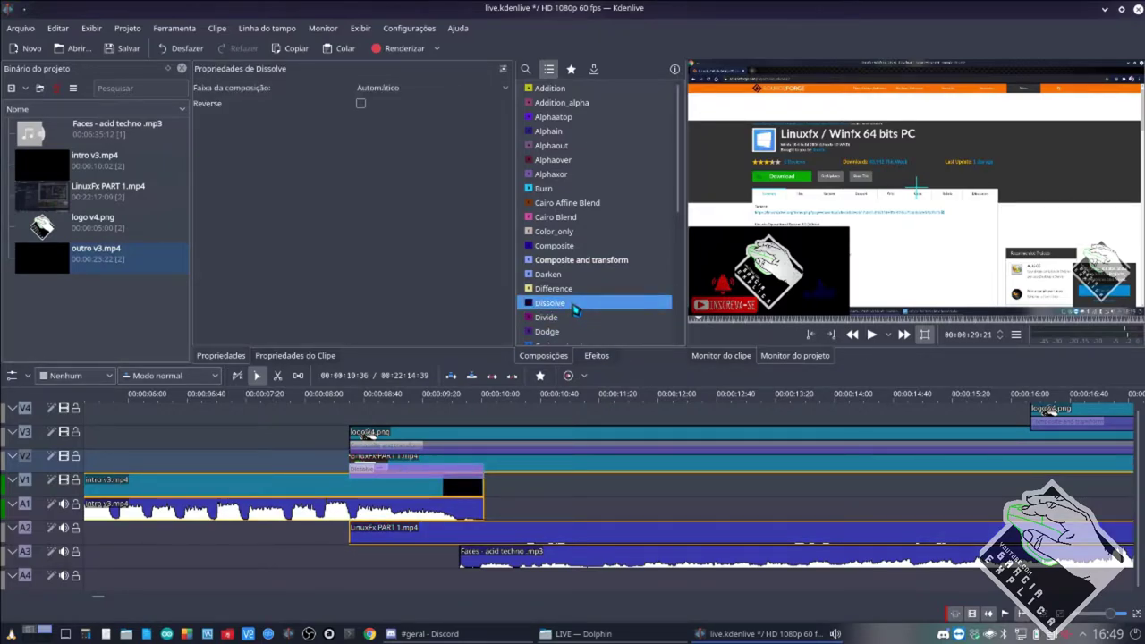
scroll(575, 313, "down", 5)
left_click(576, 307)
left_click(544, 339)
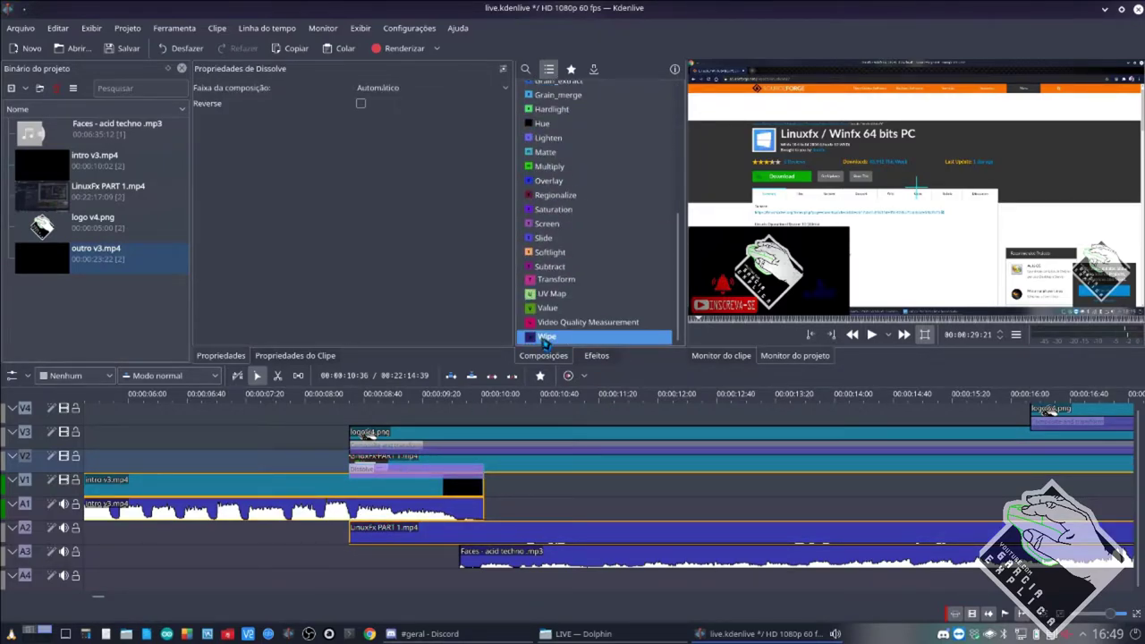
scroll(605, 231, "up", 4)
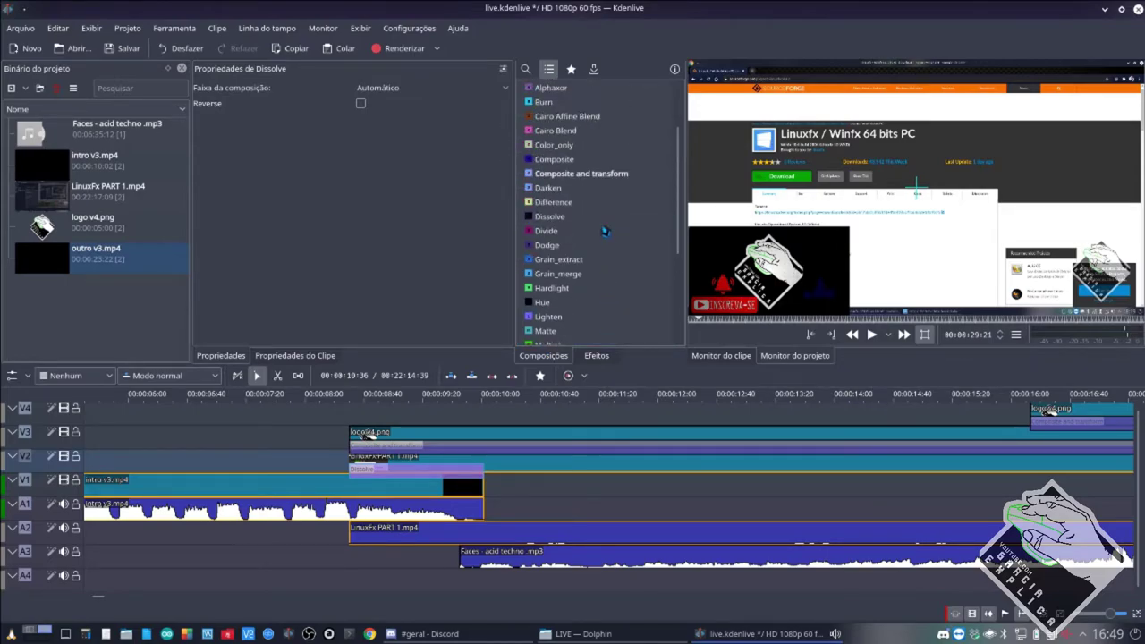
left_click(566, 190)
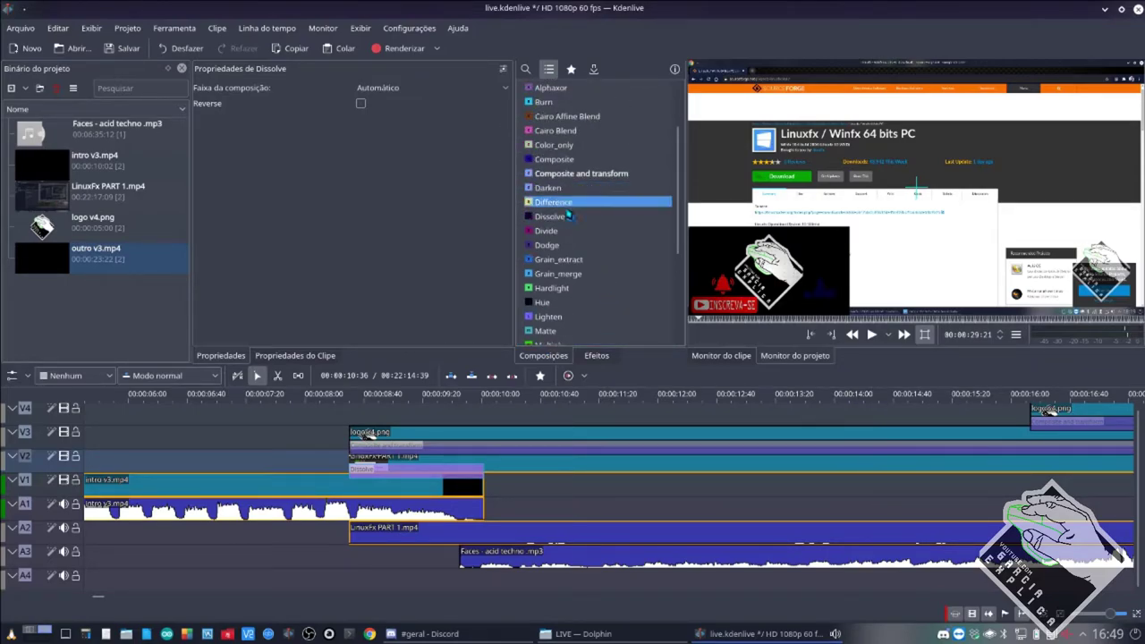
left_click_drag(557, 344, 404, 465)
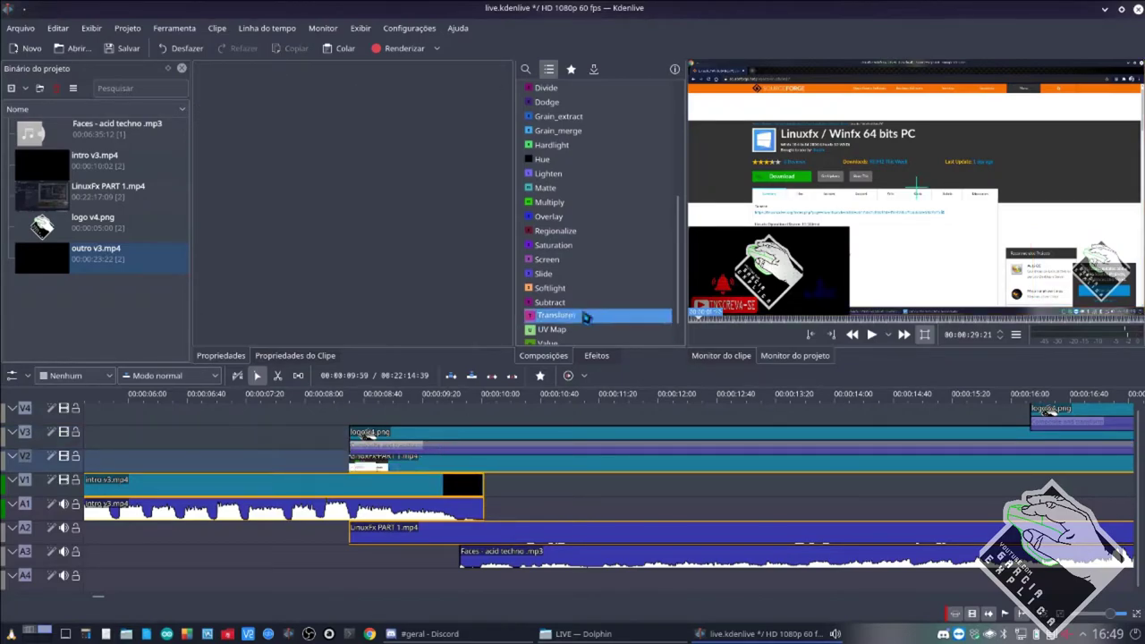
scroll(586, 309, "up", 5)
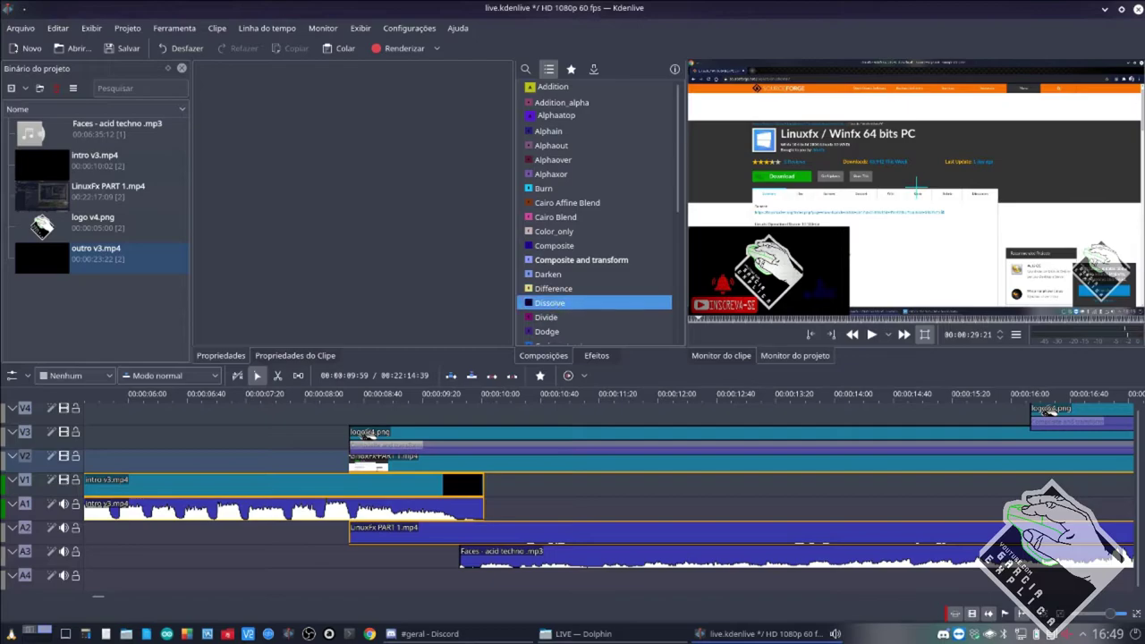
left_click_drag(550, 303, 483, 482)
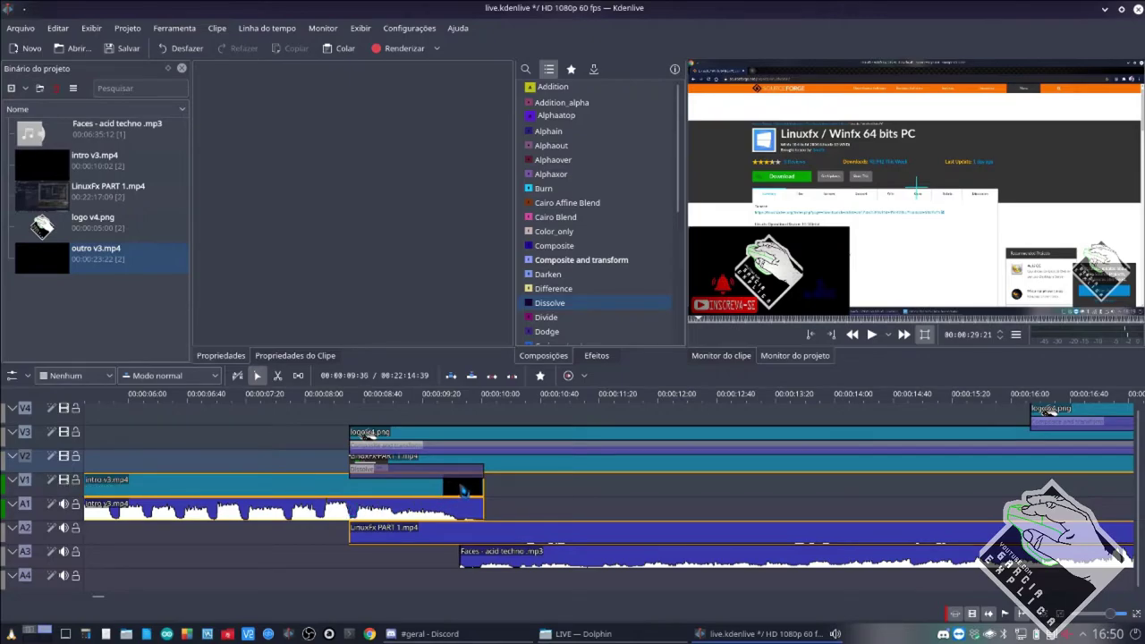
Nudge LinuxFx earlier, start logo v4.png later, and set the Dissolve's target track to V1.
mouse_move(537, 472)
left_mouse_down()
mouse_move(504, 474)
mouse_move(520, 474)
left_mouse_up()
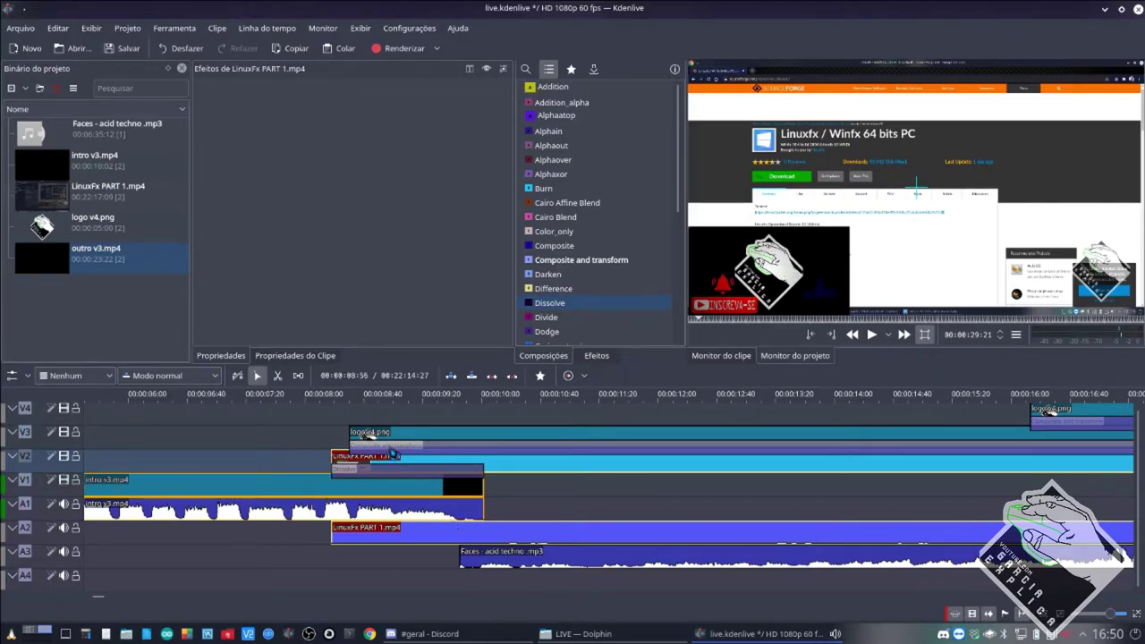
left_click_drag(418, 437, 605, 456)
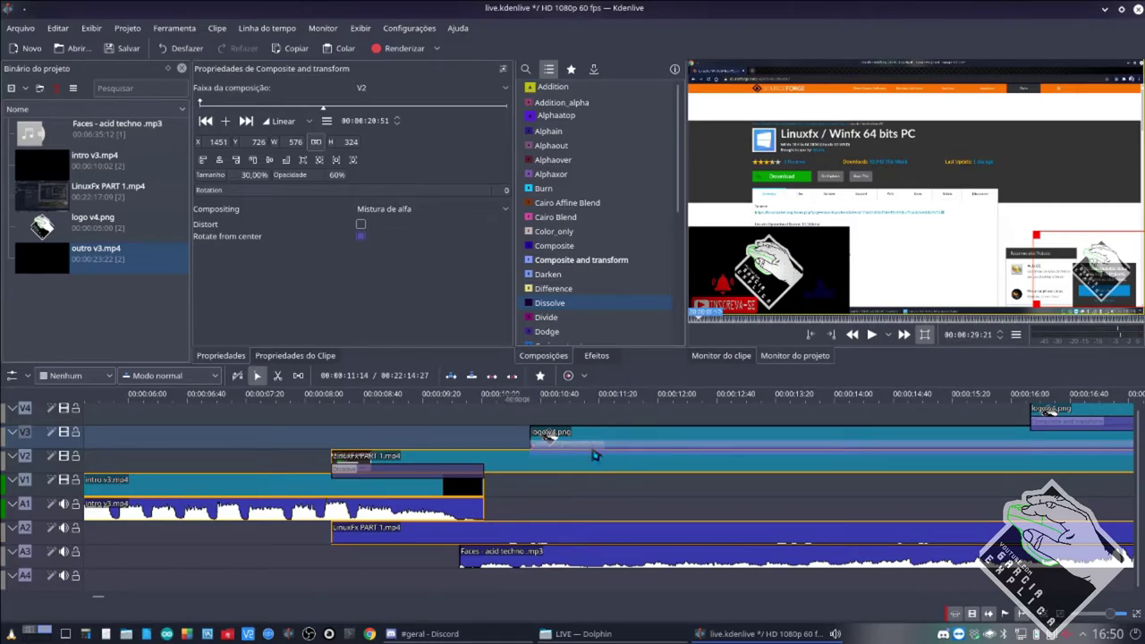
left_click(416, 478)
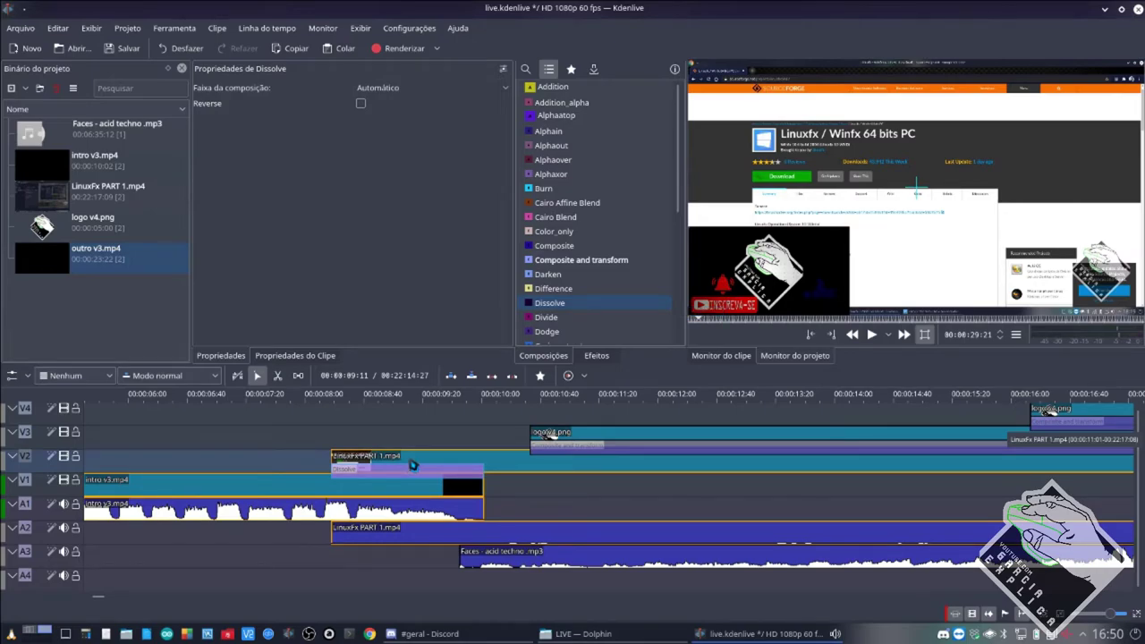
left_click(367, 87)
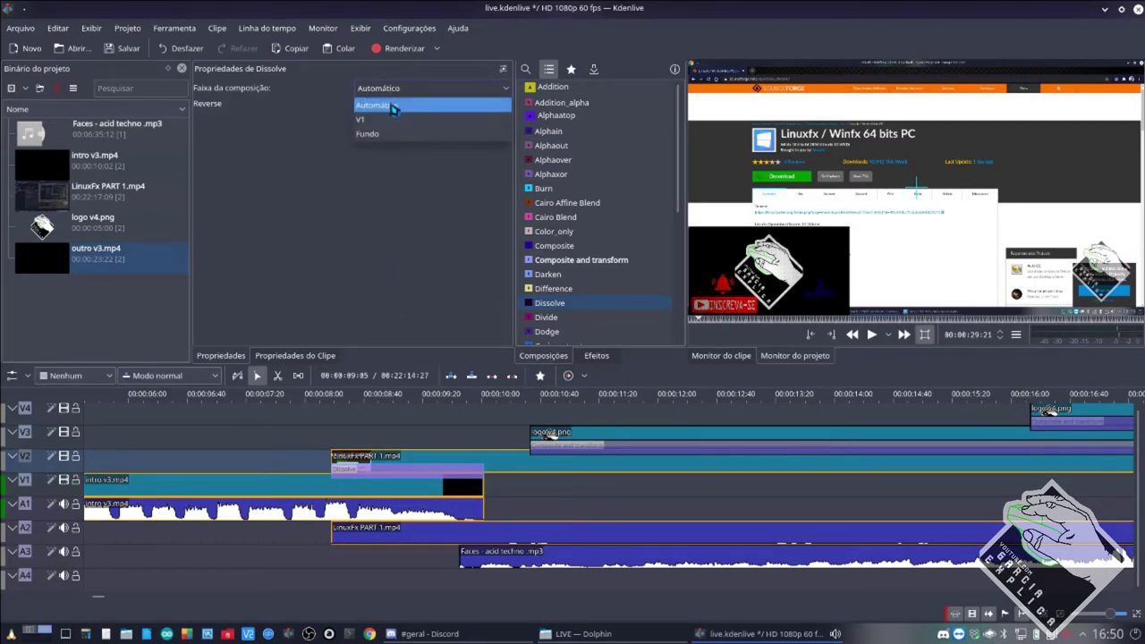
left_click(391, 119)
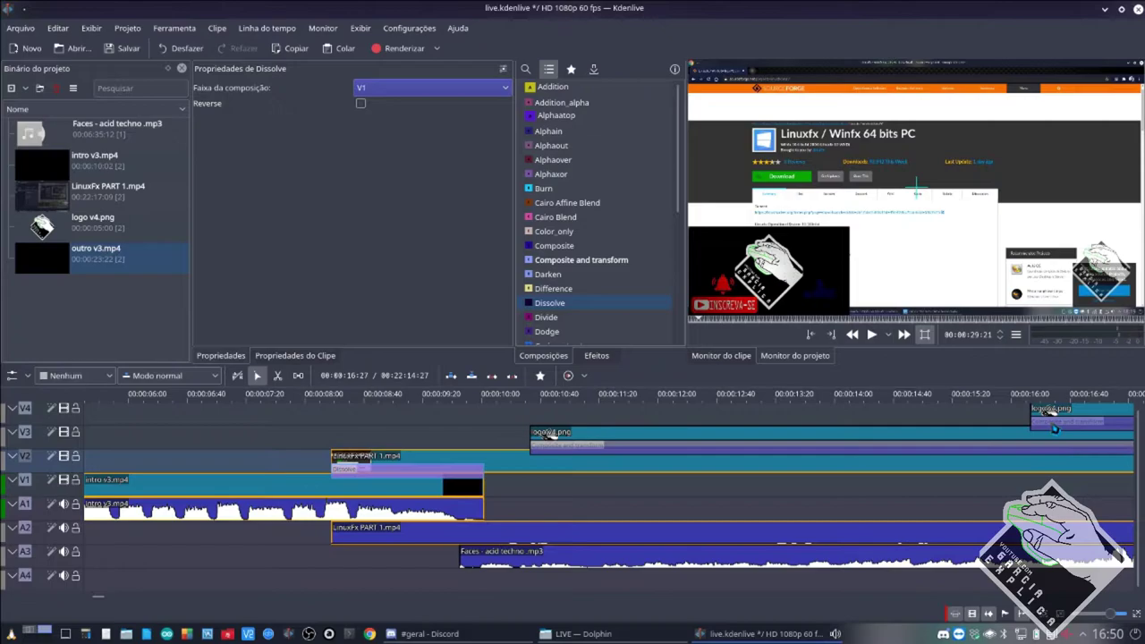
left_click(1054, 428)
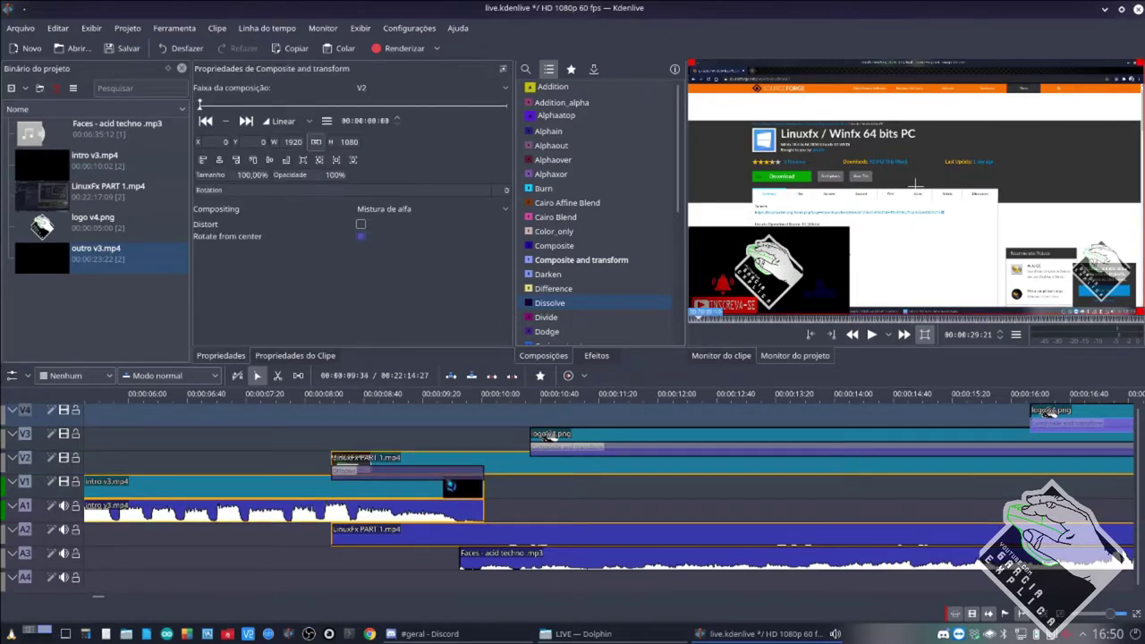
left_click(454, 472)
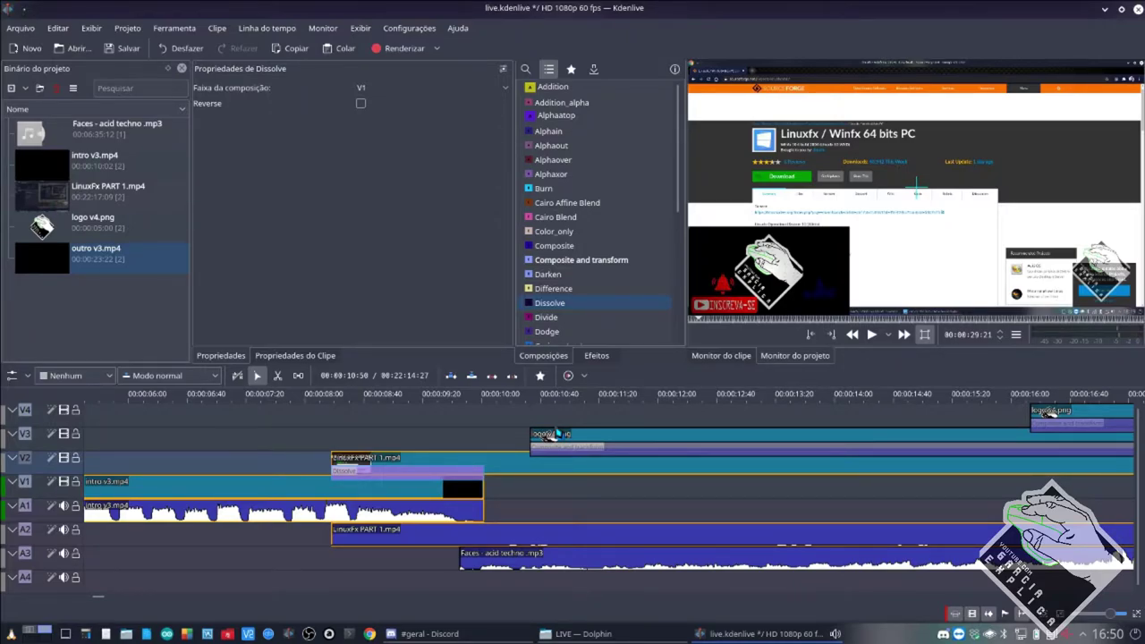
Save the project and replay the intro-to-LinuxFx Dissolve transition.
left_click(283, 439)
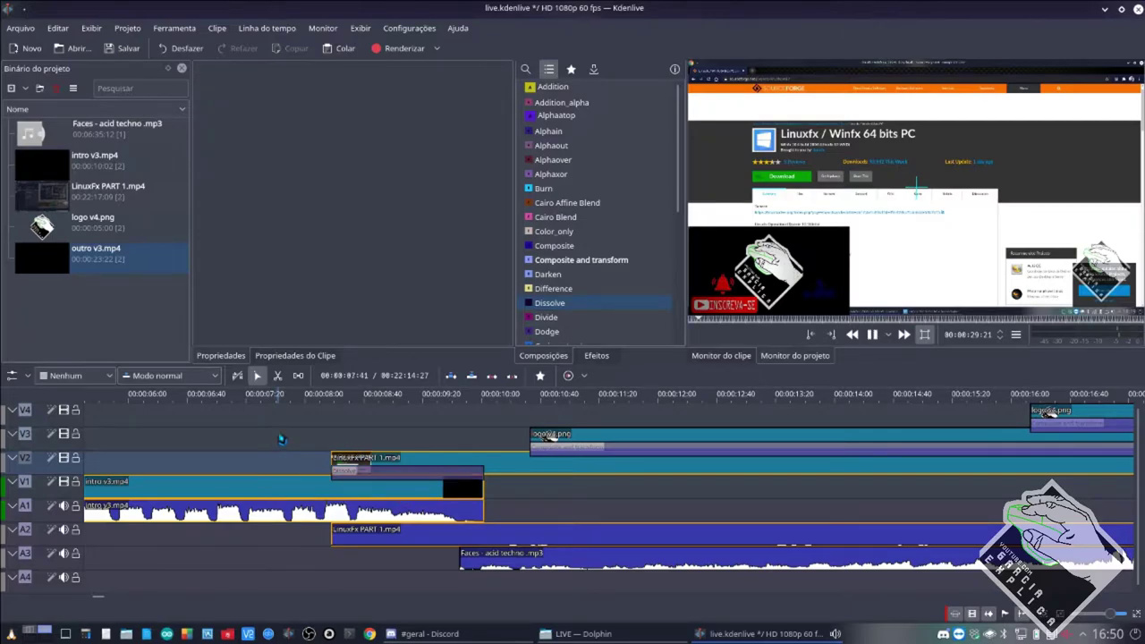
left_click(283, 466)
key("space")
key("ctrl+s")
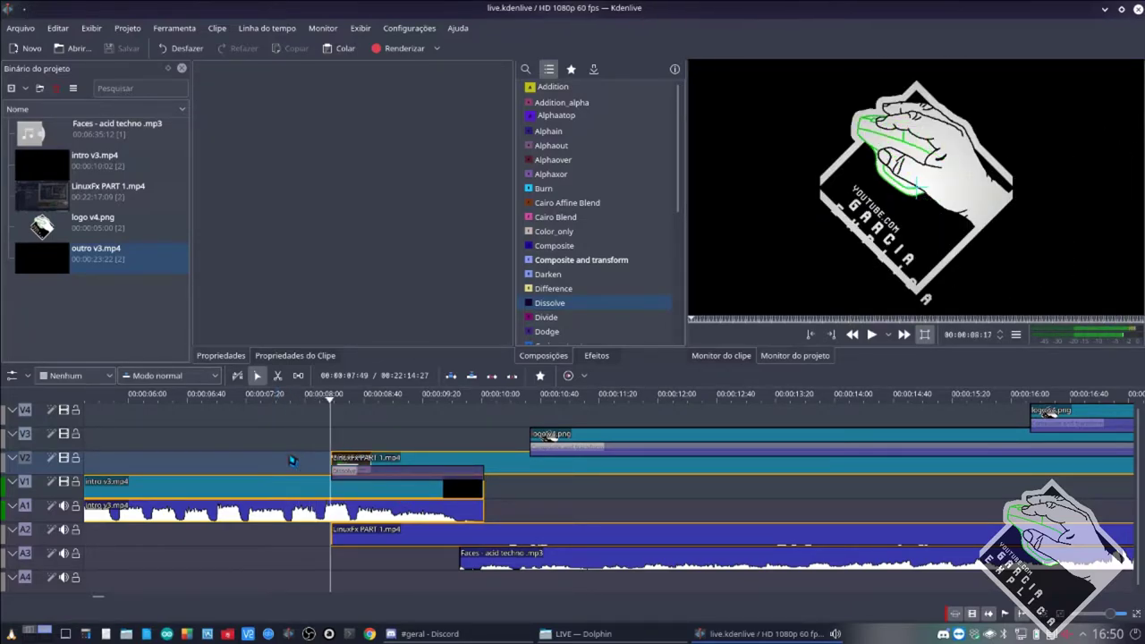
key("space")
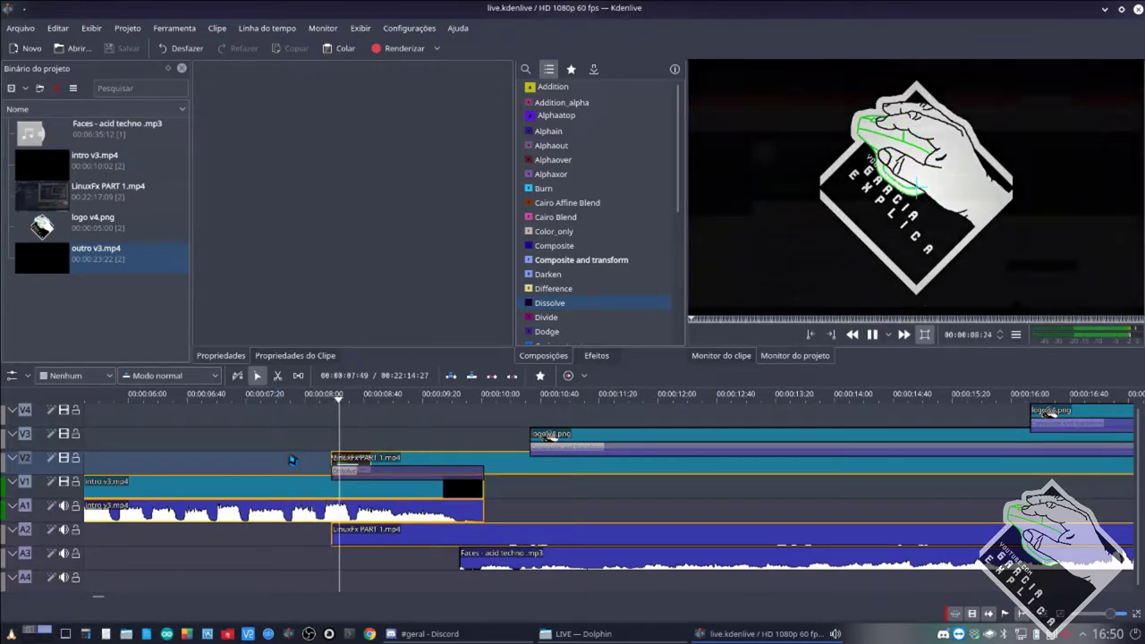
left_click(319, 458)
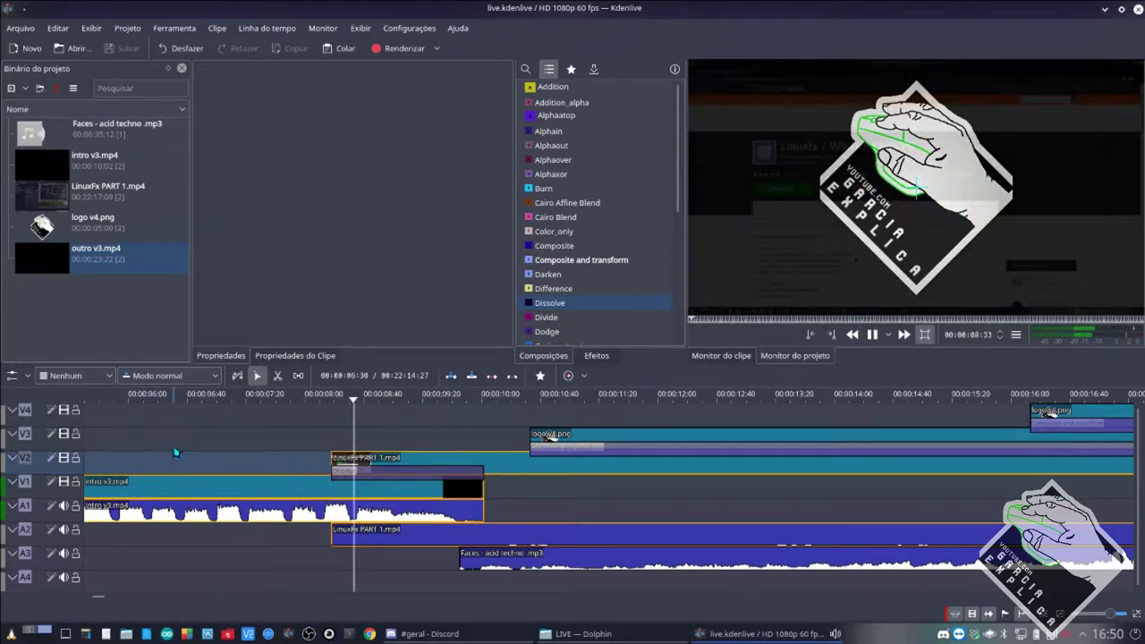
left_click(178, 454)
scroll(184, 454, "down", 3, "ctrl")
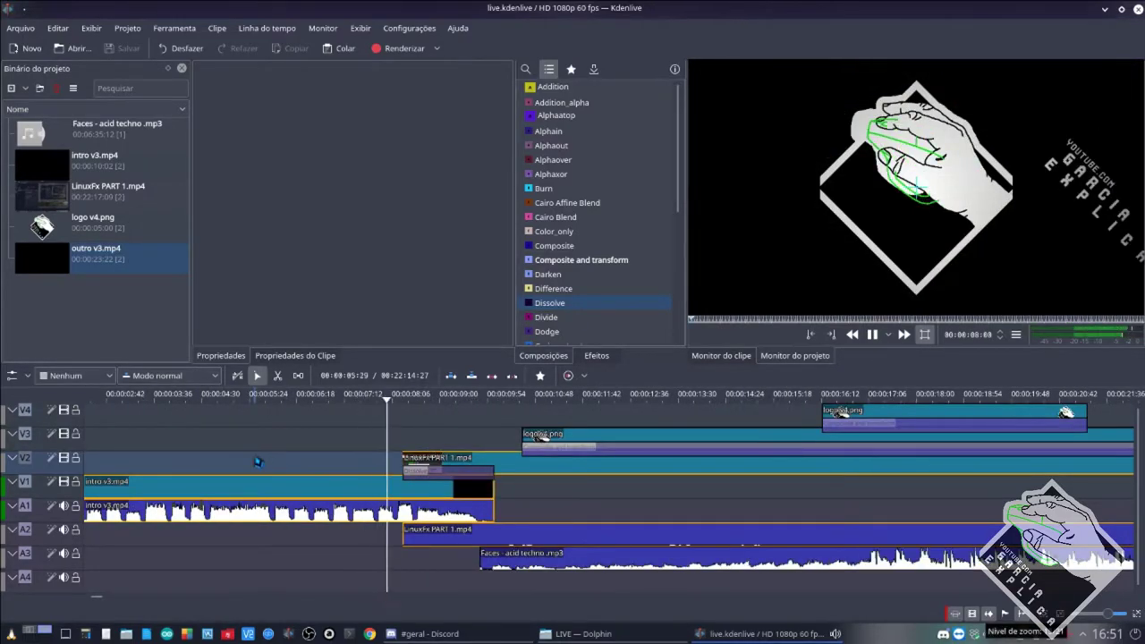
left_click(259, 461)
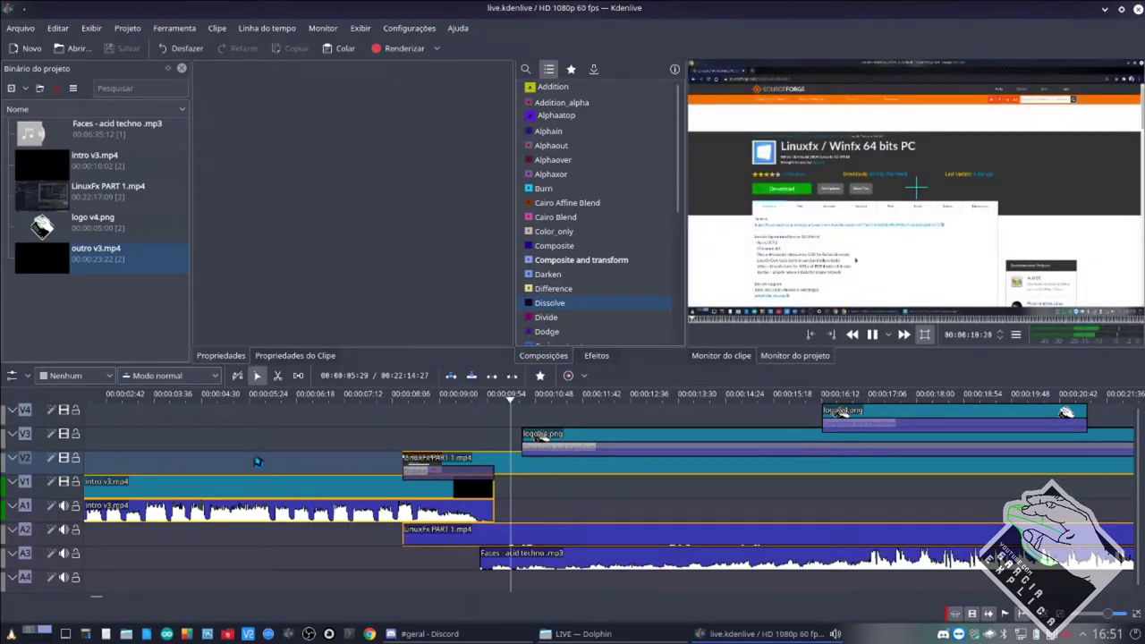
Move LinuxFx PART 1.mp4 later so it starts at the intro's end, around 00:00:10.
key("space")
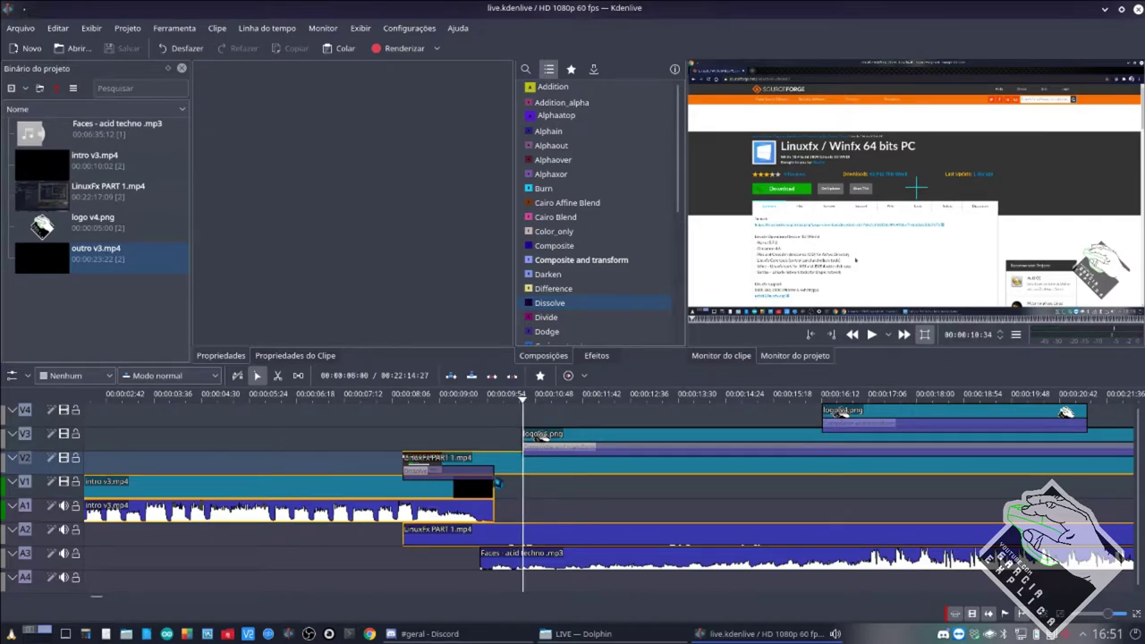
left_click_drag(472, 464, 531, 470)
left_click(349, 488)
Move LinuxFx back over the intro's end, save, and play the restored transition.
key("space")
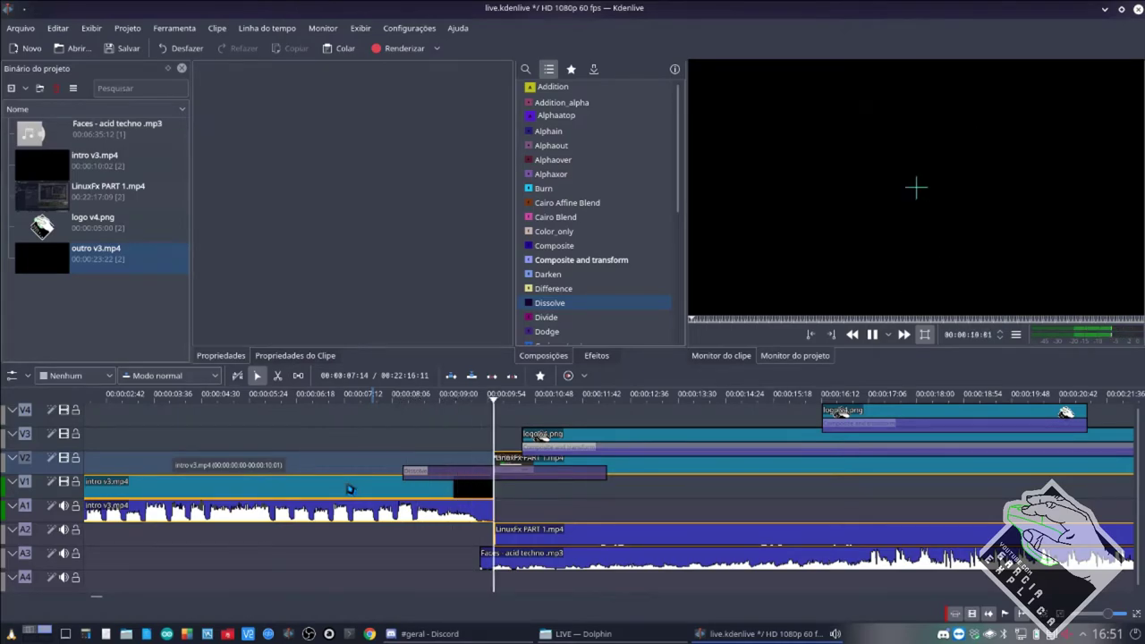
key("space")
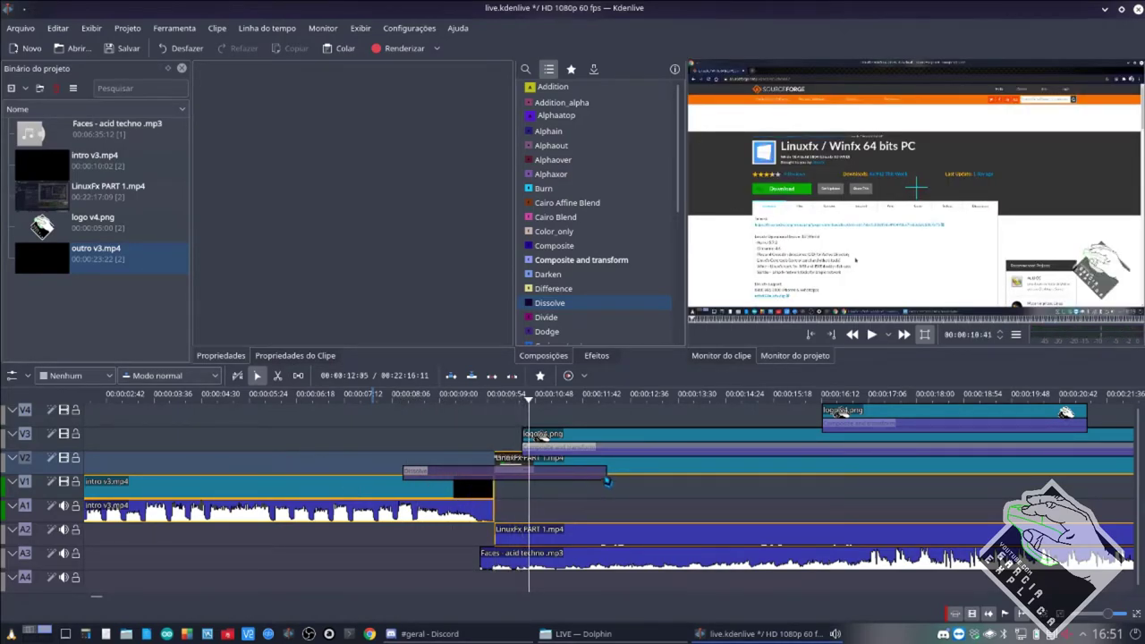
left_click_drag(580, 475, 480, 476)
left_click(356, 463)
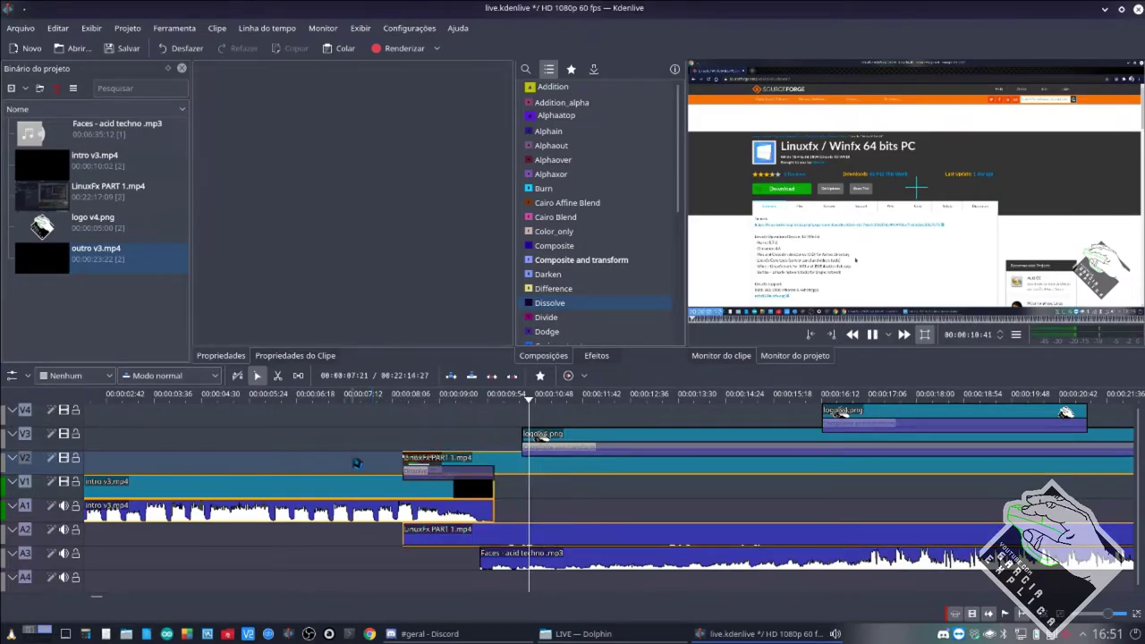
key("ctrl+s")
key("space")
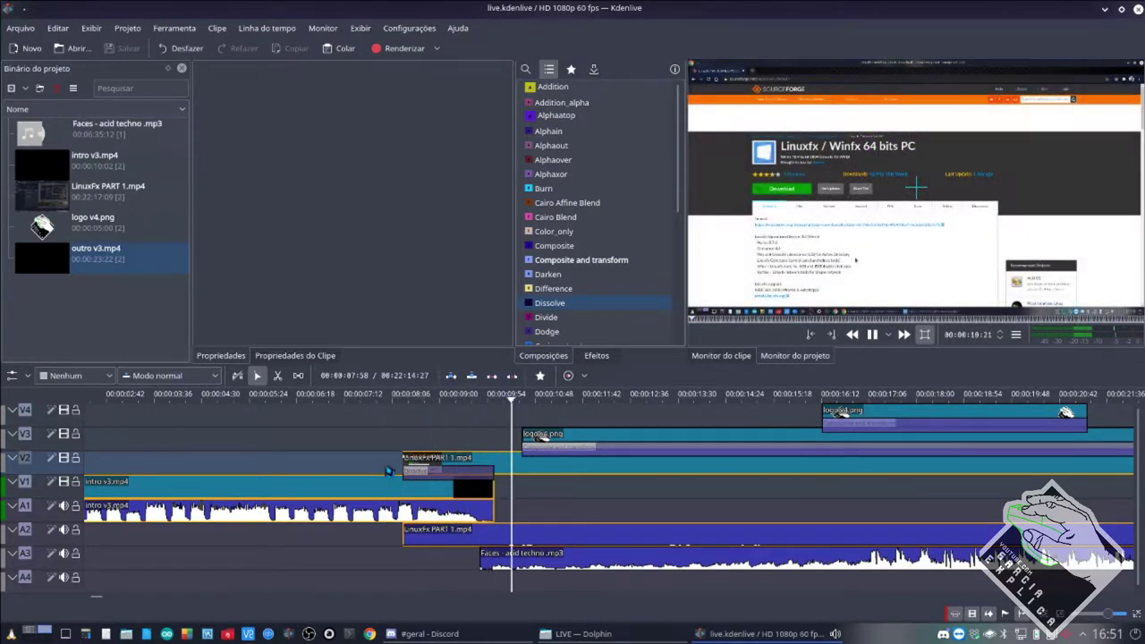
Replace the Dissolve with a Wipe composition composited onto track V1.
left_click(434, 475)
key("space")
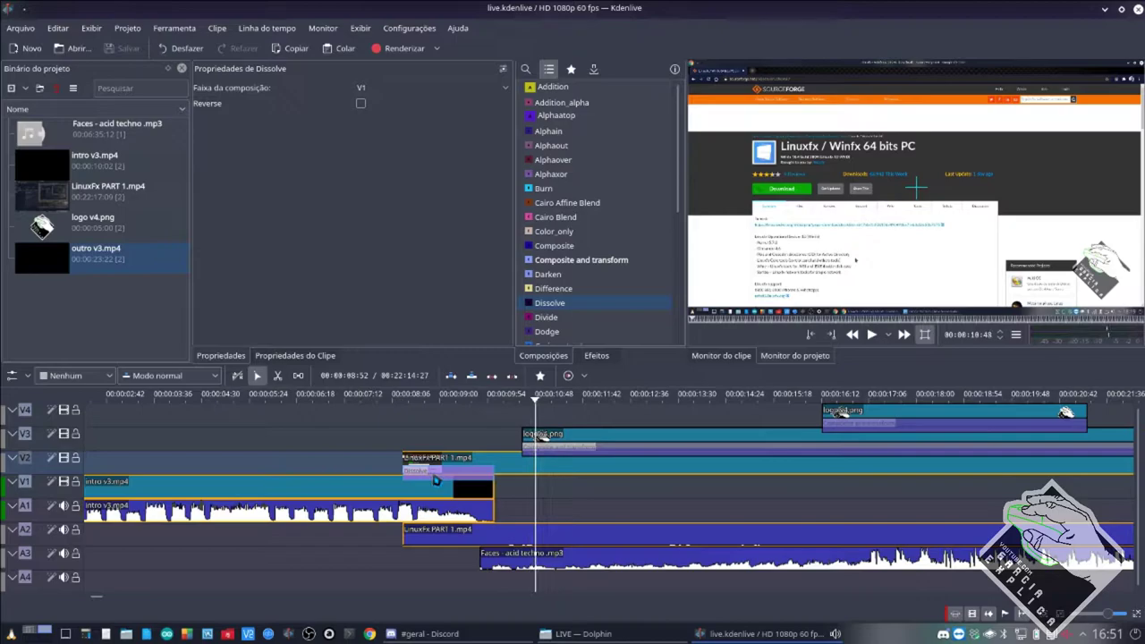
key("Delete")
scroll(598, 215, "down", 7)
left_click_drag(544, 337, 474, 486)
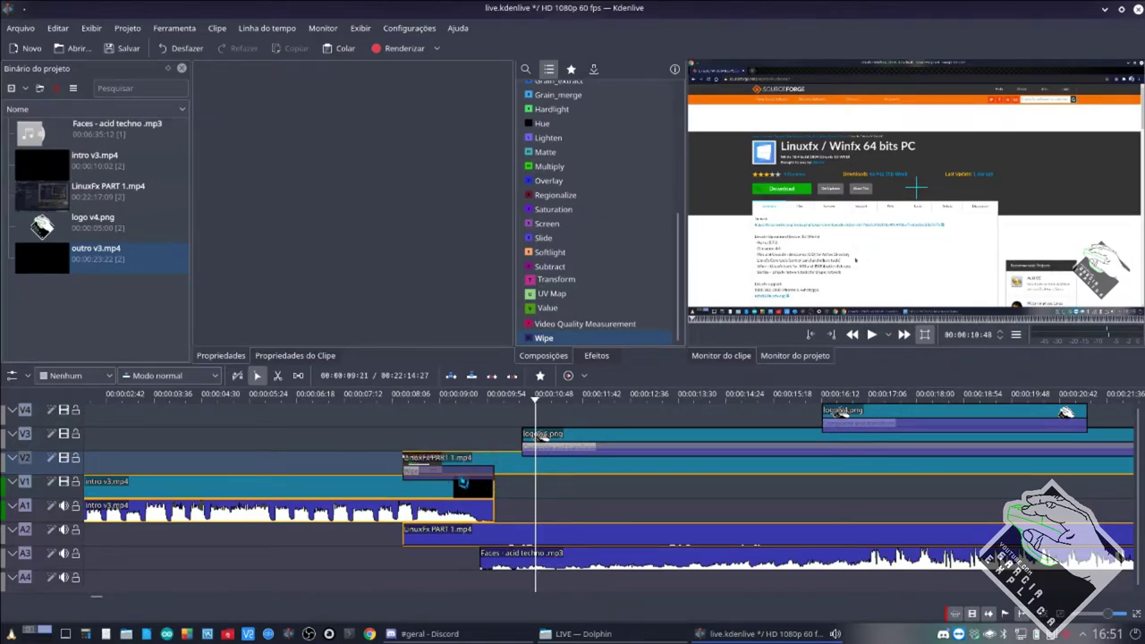
left_click(432, 474)
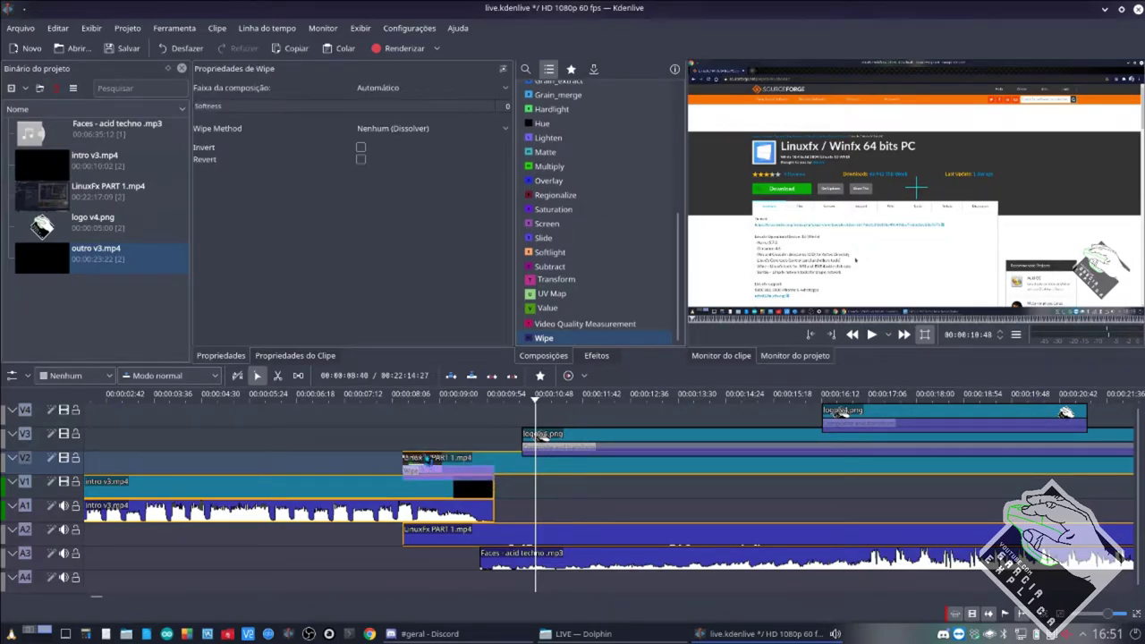
left_click(394, 91)
left_click(383, 119)
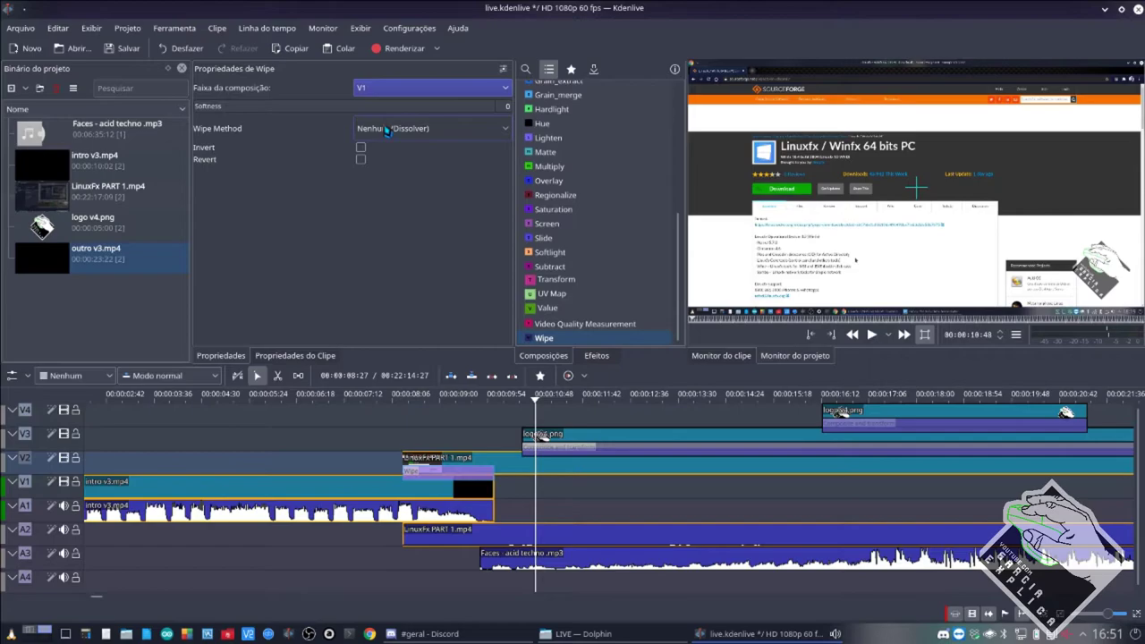
Try the luma22 wipe pattern on the Wipe composition and preview it.
left_click(412, 130)
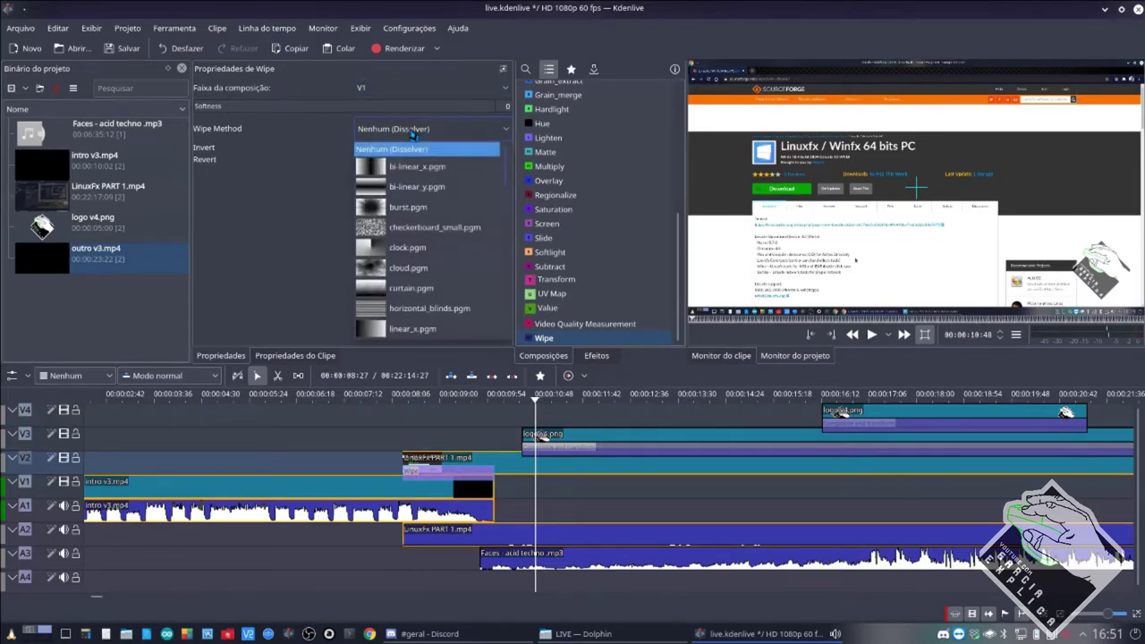
scroll(407, 233, "down", 7)
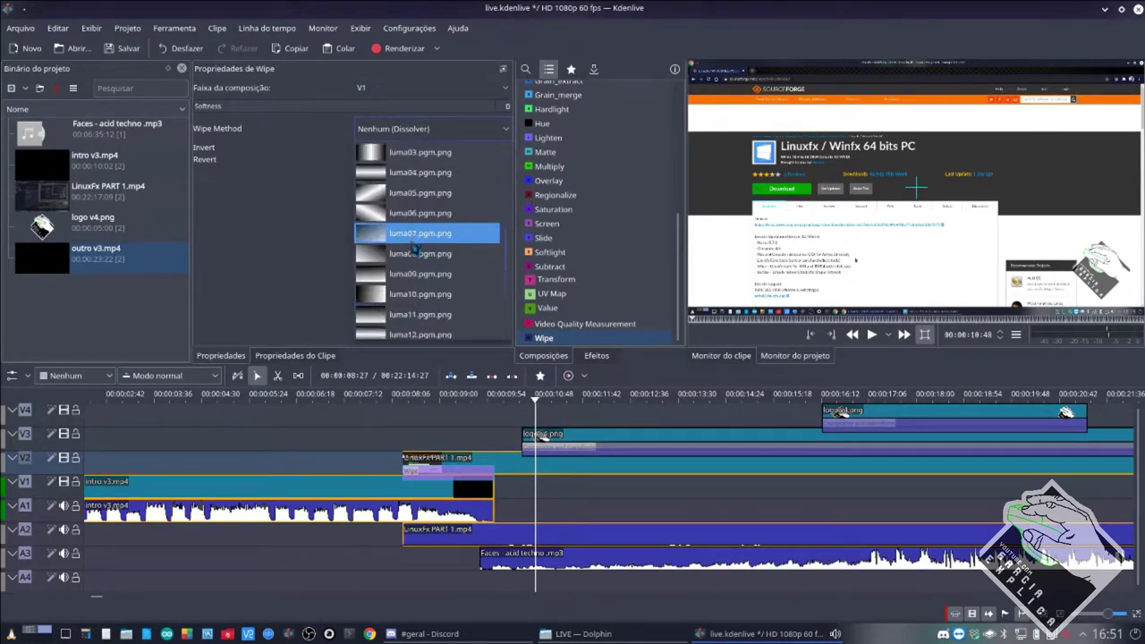
scroll(412, 246, "down", 2)
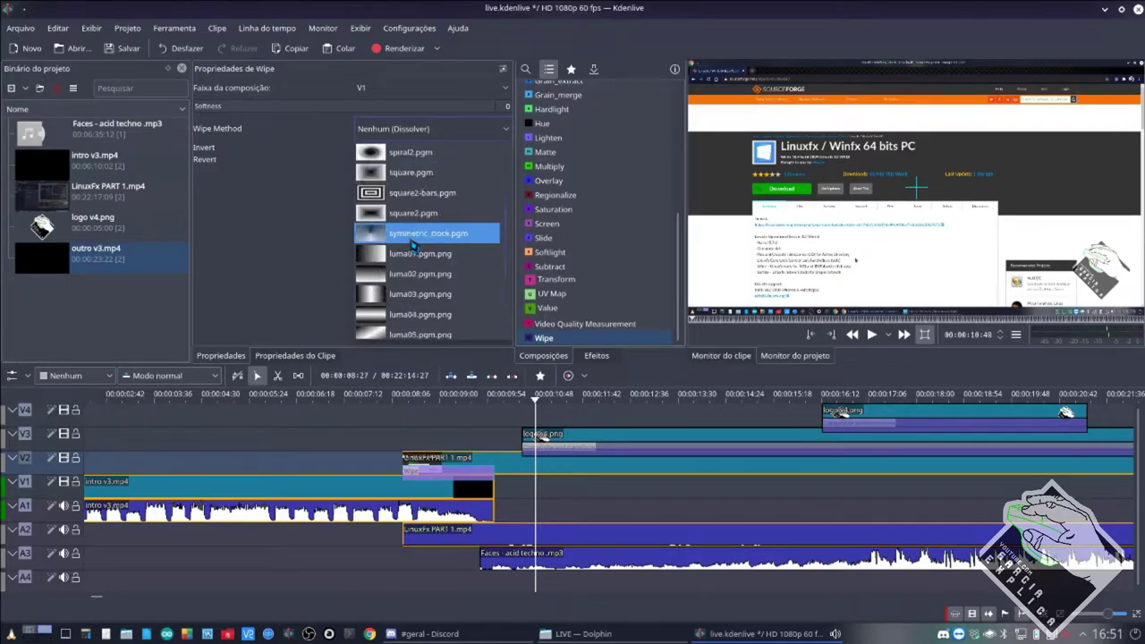
scroll(407, 238, "down", 6)
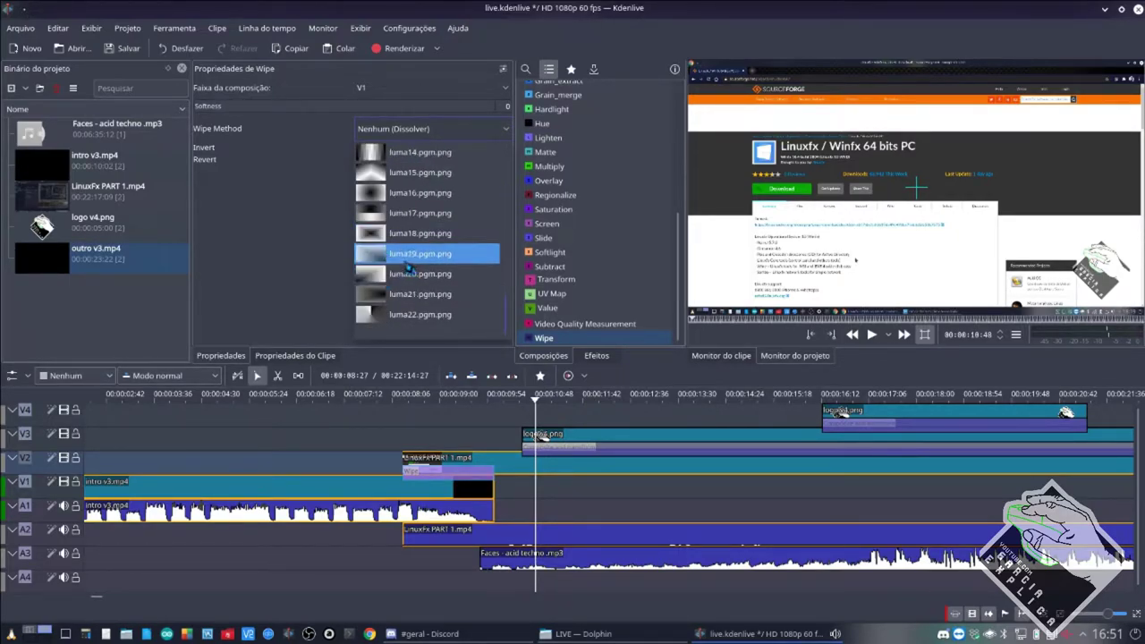
left_click(404, 313)
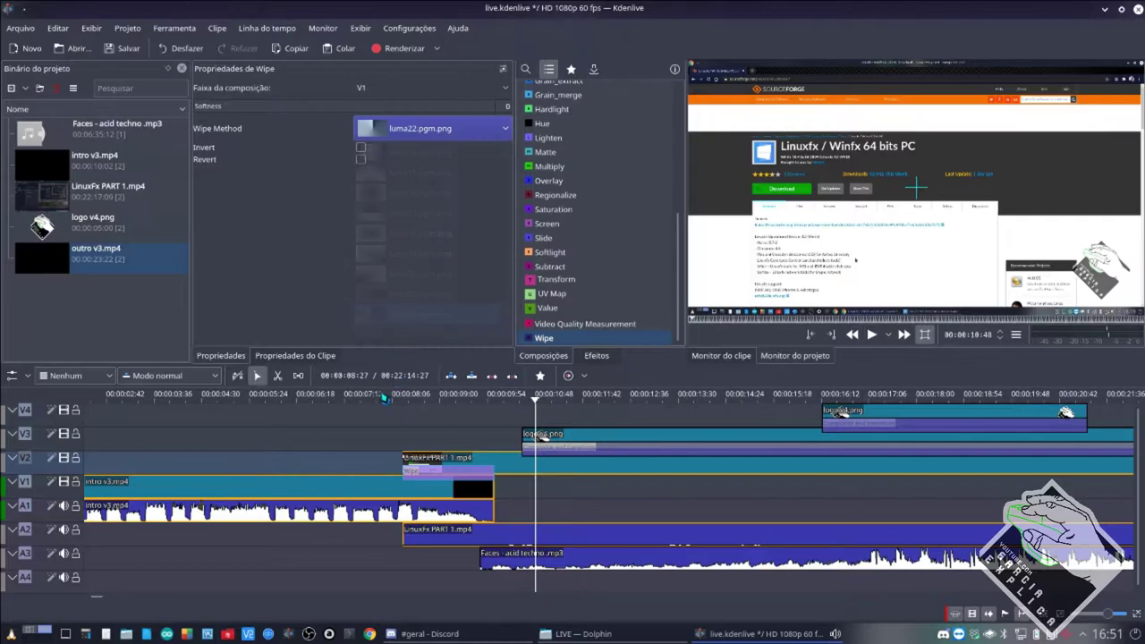
left_click(385, 448)
key("space")
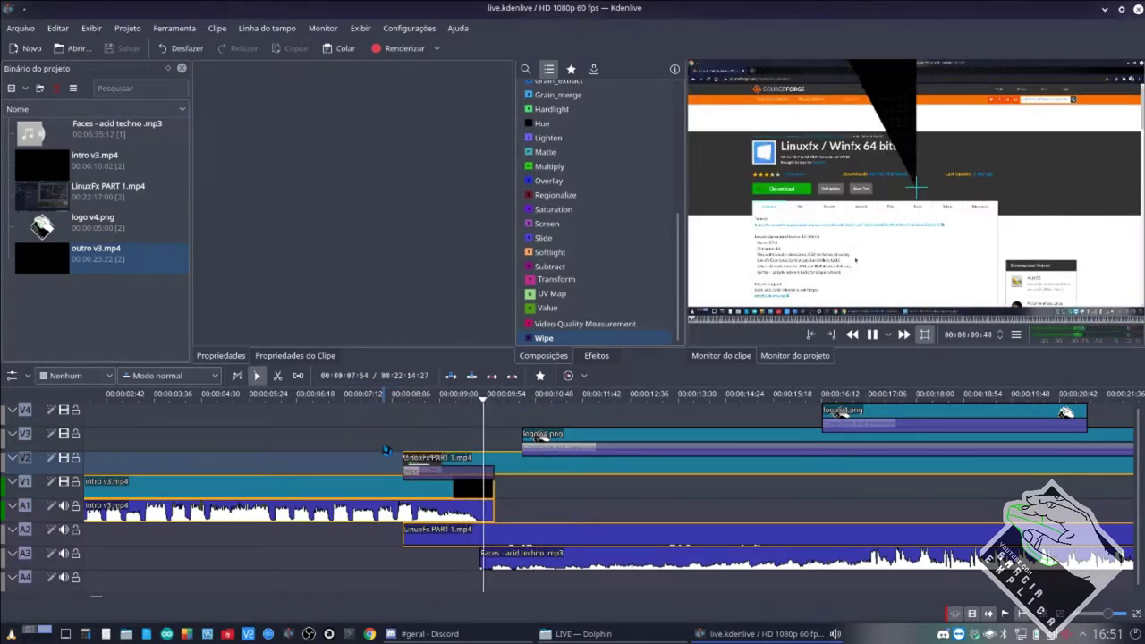
Switch the Wipe pattern to linear_x and preview the transition.
left_click(461, 474)
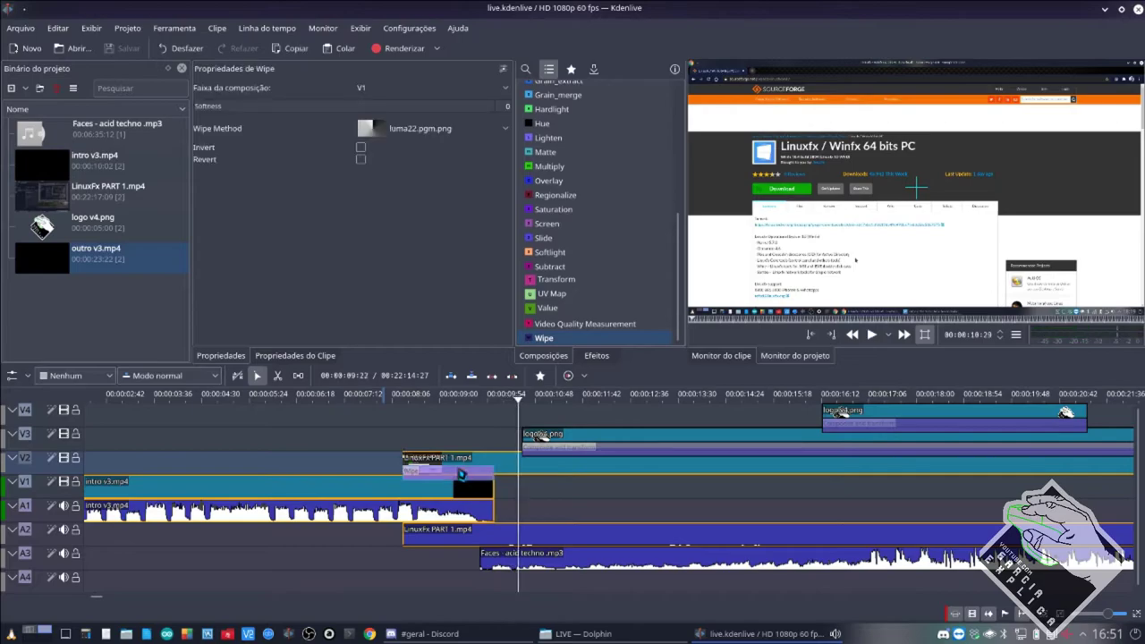
left_click(425, 130)
scroll(422, 208, "up", 10)
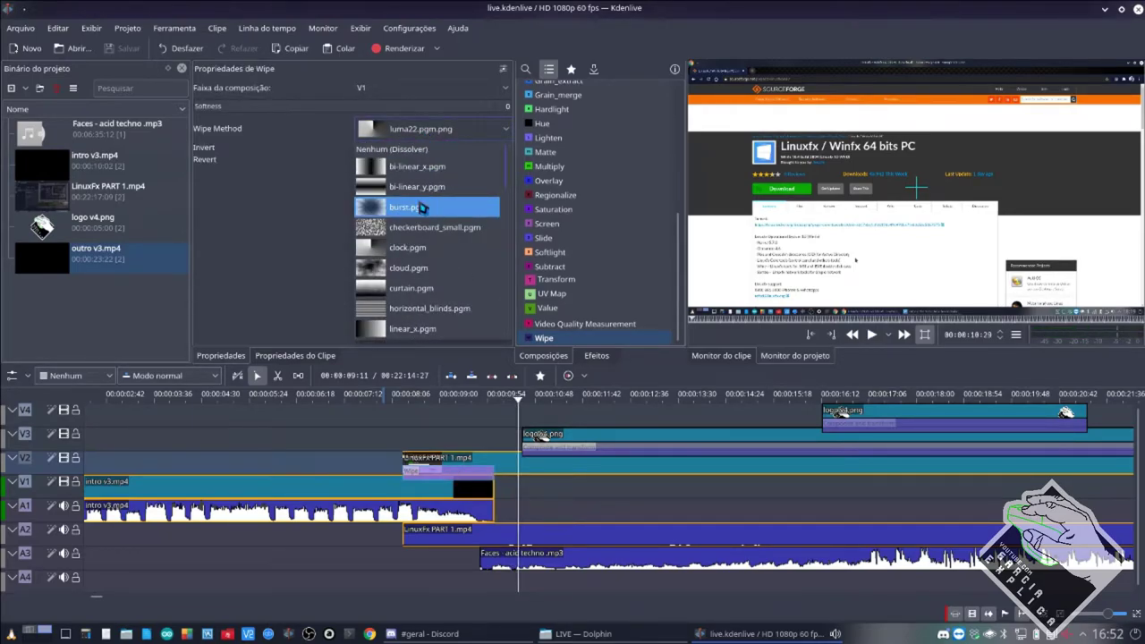
left_click(414, 329)
left_click(388, 469)
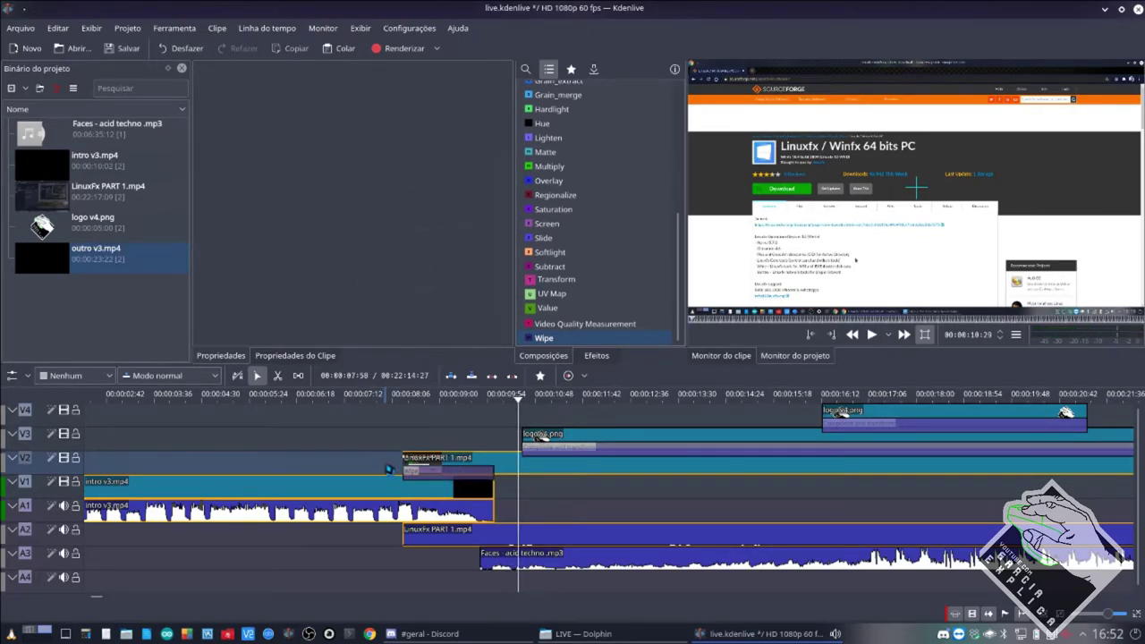
left_click(386, 466)
key("space")
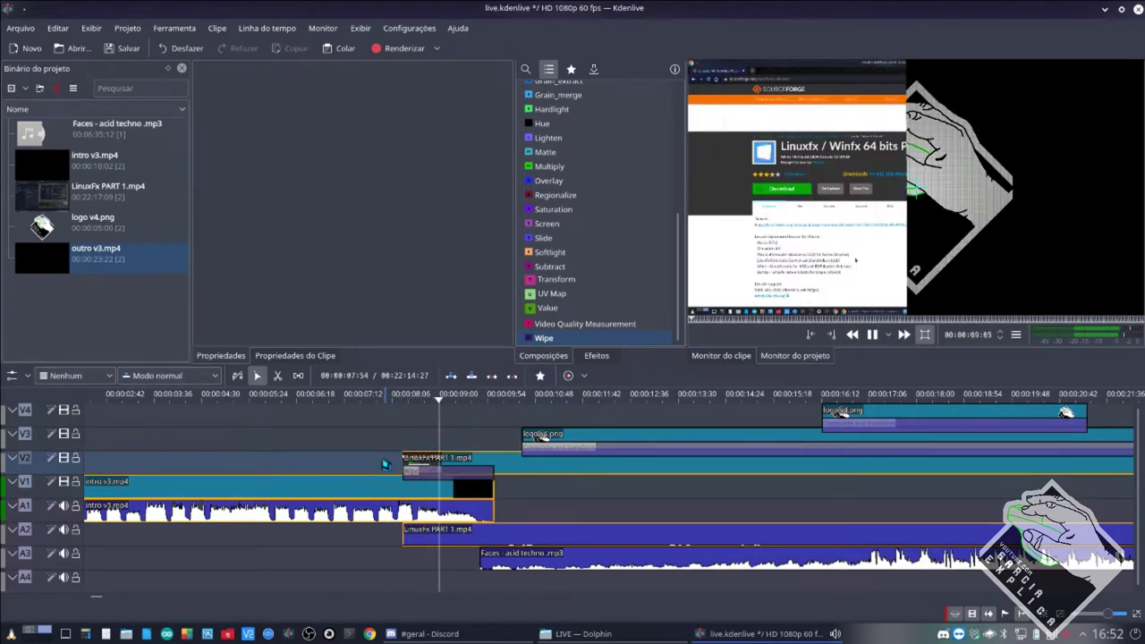
key("space")
Settle on the clock.pgm wipe pattern and play it back to check.
left_click(449, 481)
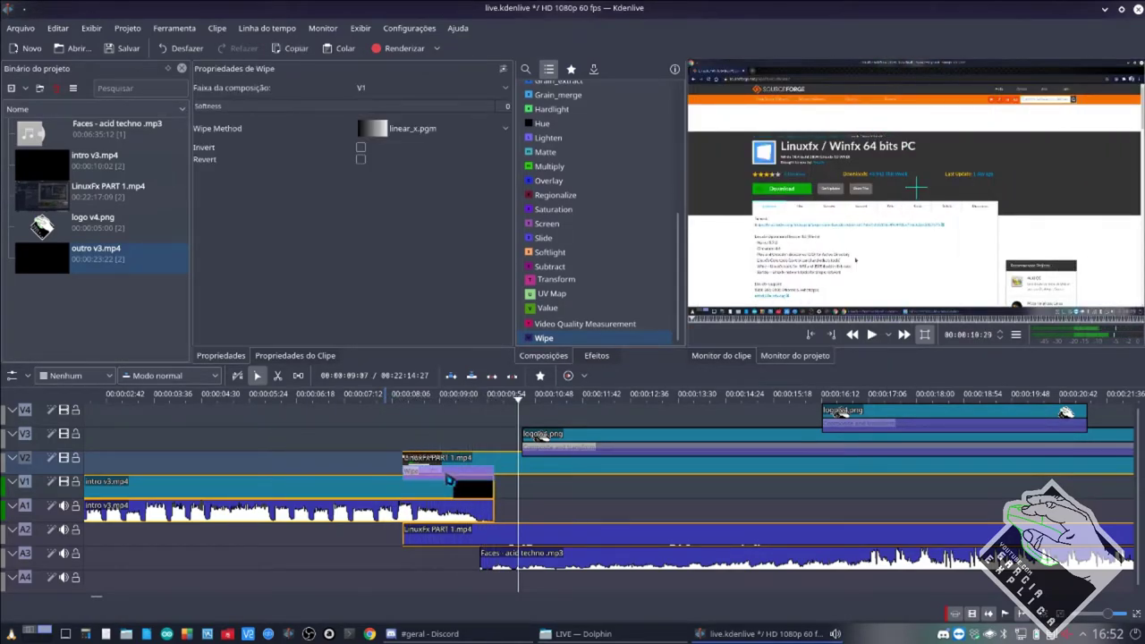
left_click(434, 130)
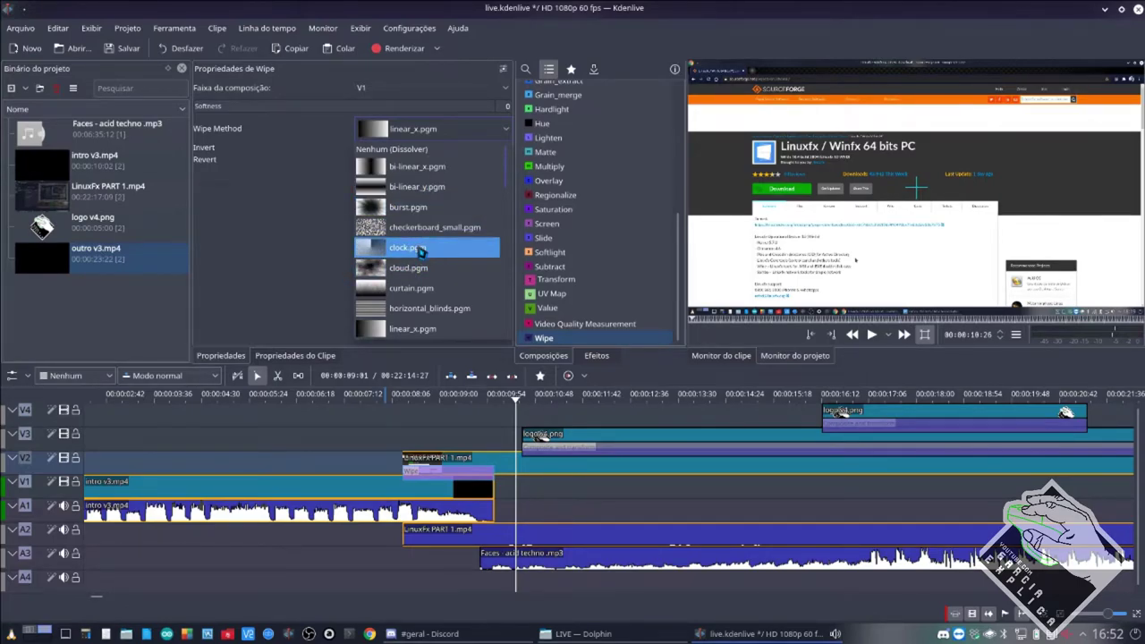
left_click(421, 249)
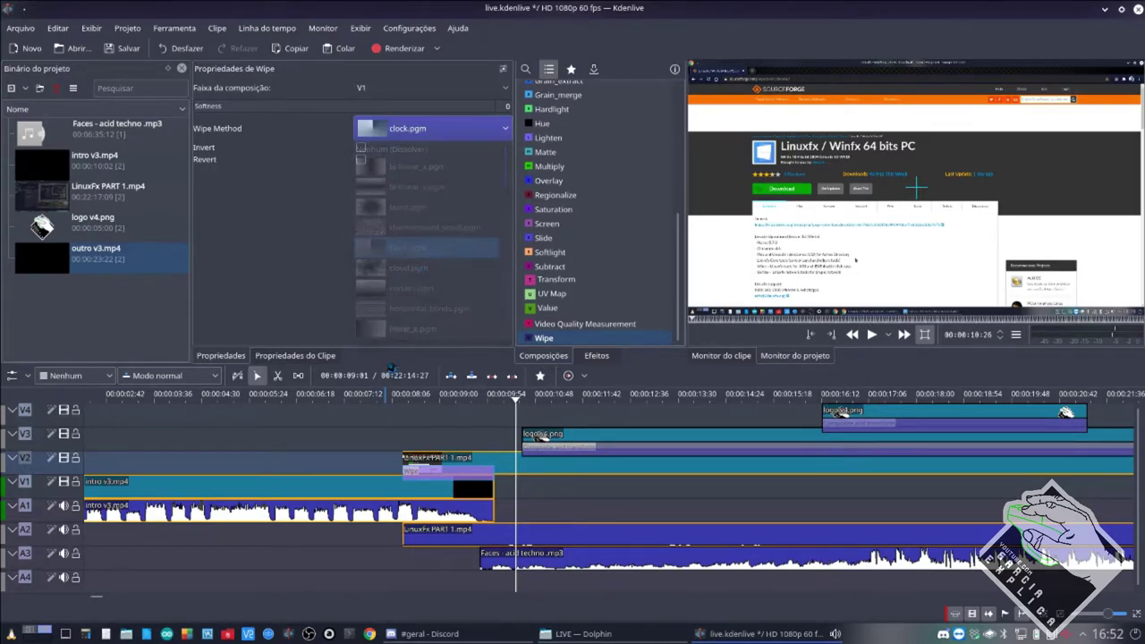
left_click(387, 461)
key("space")
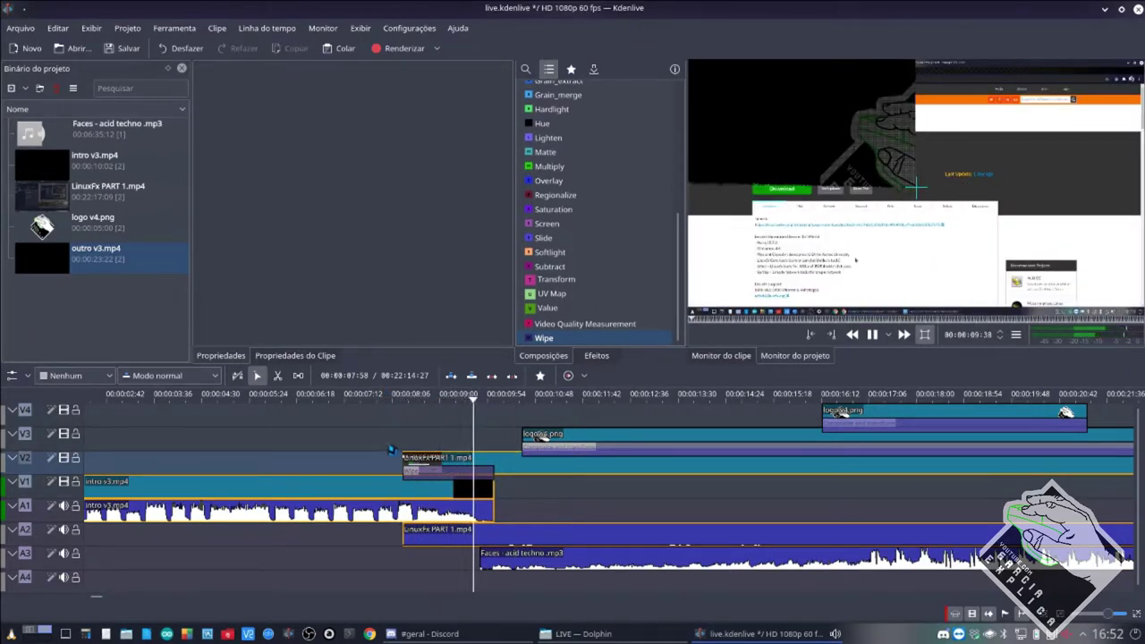
key("space")
left_click(457, 475)
left_click(449, 474)
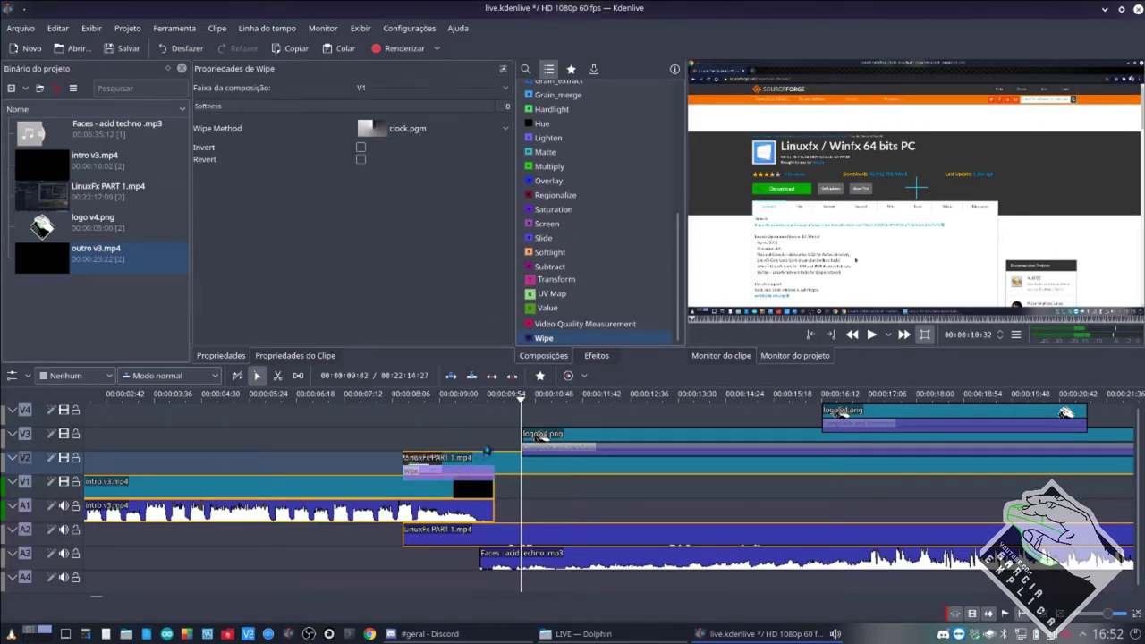
Move logo v4.png to V4, undo the stray composition, and drop LinuxFx PART 1 onto V1.
left_click_drag(577, 439, 931, 428)
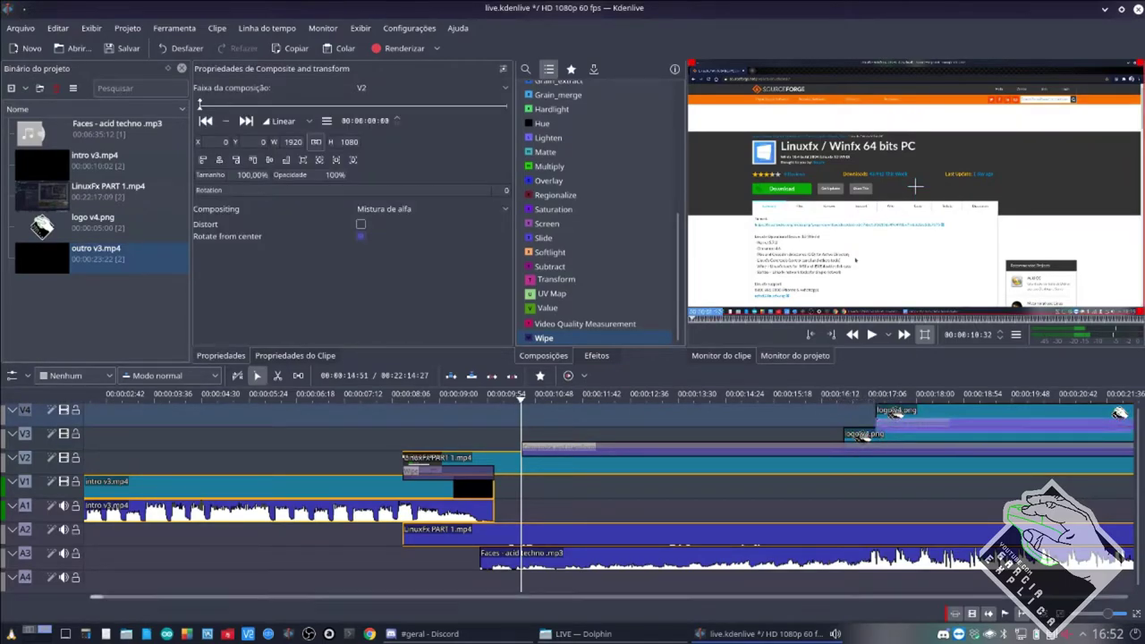
left_click(483, 634)
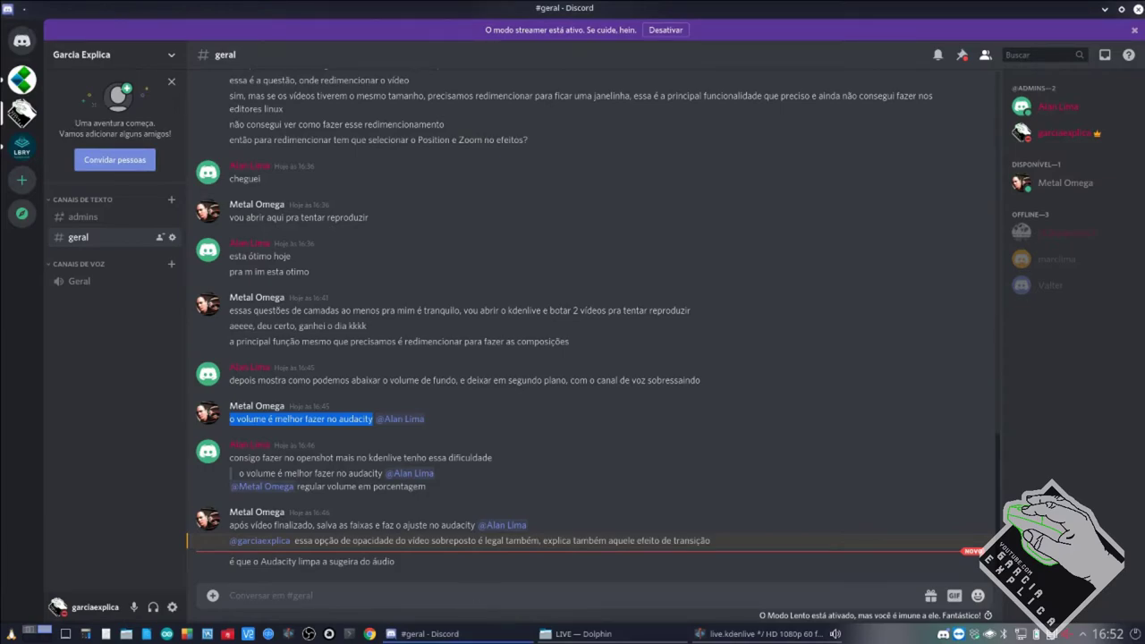
left_click(430, 633)
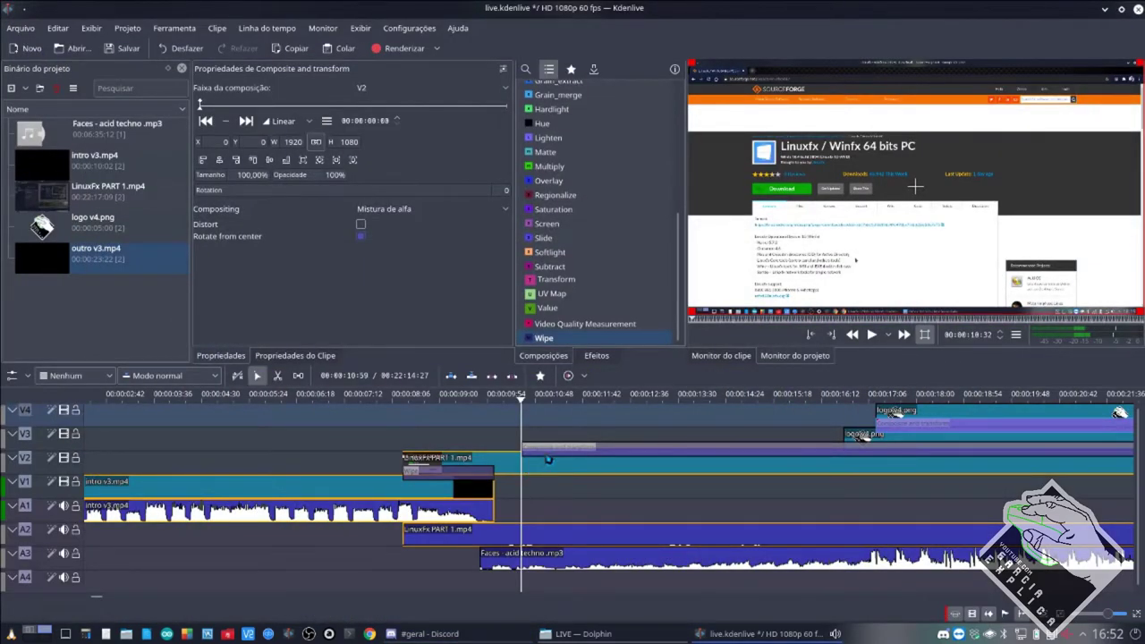
key("ctrl+z")
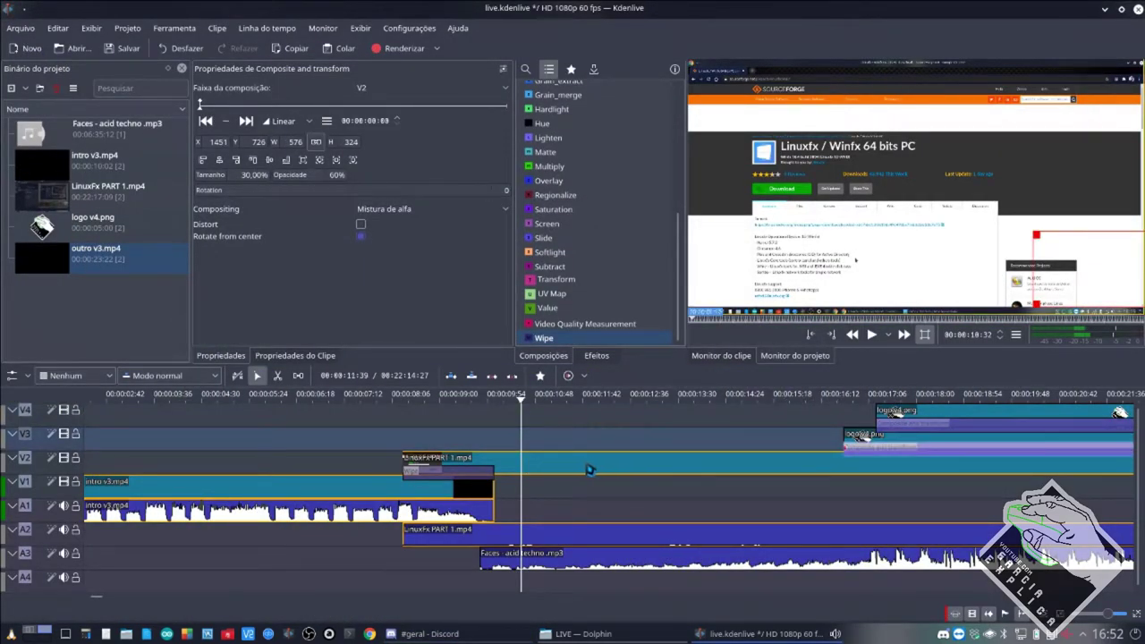
left_click_drag(588, 469, 695, 493)
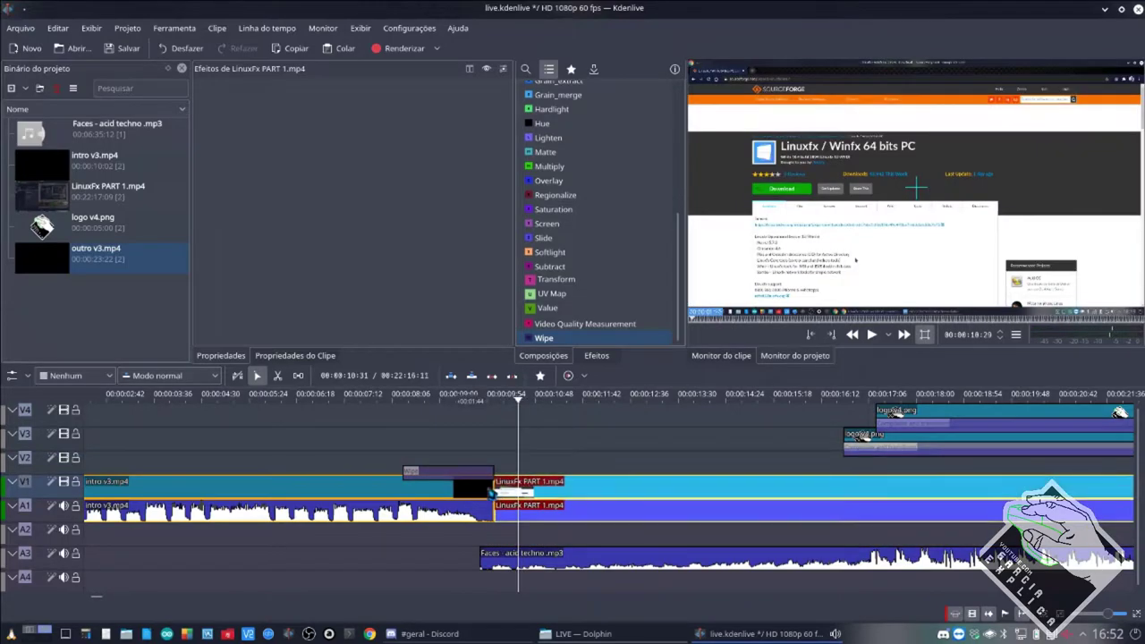
Delete the leftover composition and move intro v3.mp4 up to track V2.
left_click_drag(473, 471, 595, 450)
key("Delete")
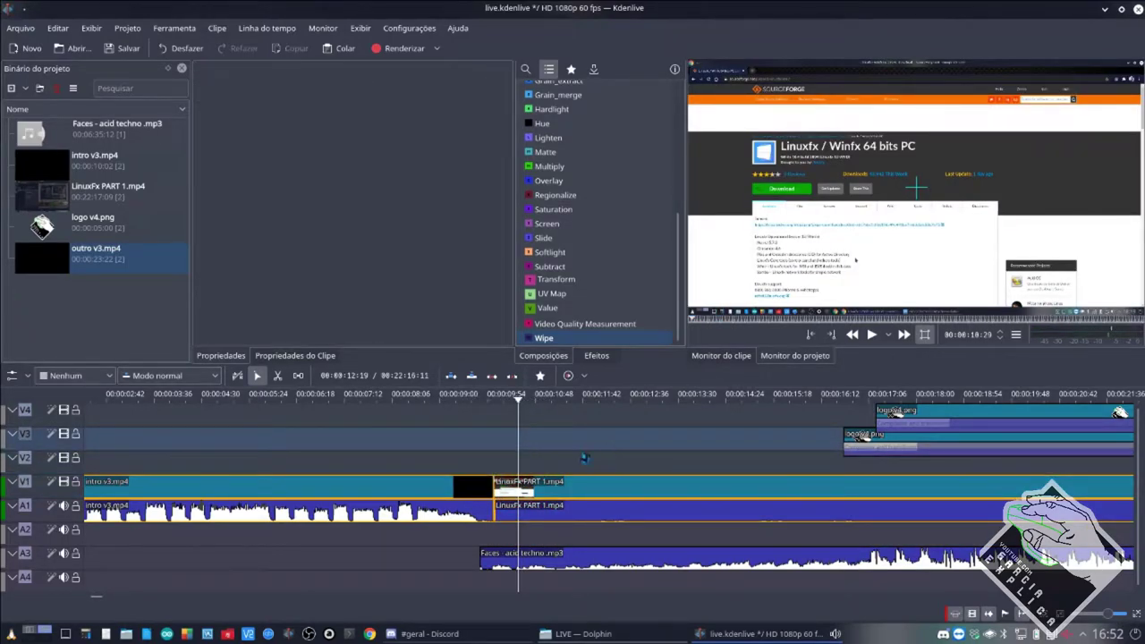
left_click_drag(458, 487, 460, 461)
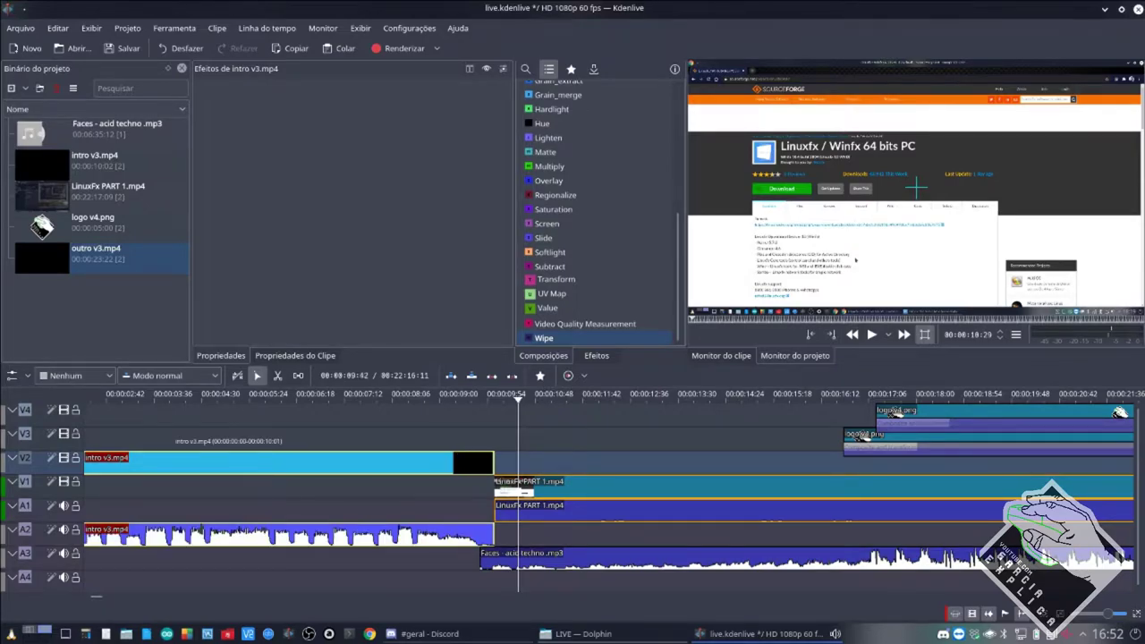
Slide LinuxFx PART 1 under the intro's end and add a Wipe composition over the overlap.
left_click_drag(573, 490, 540, 493)
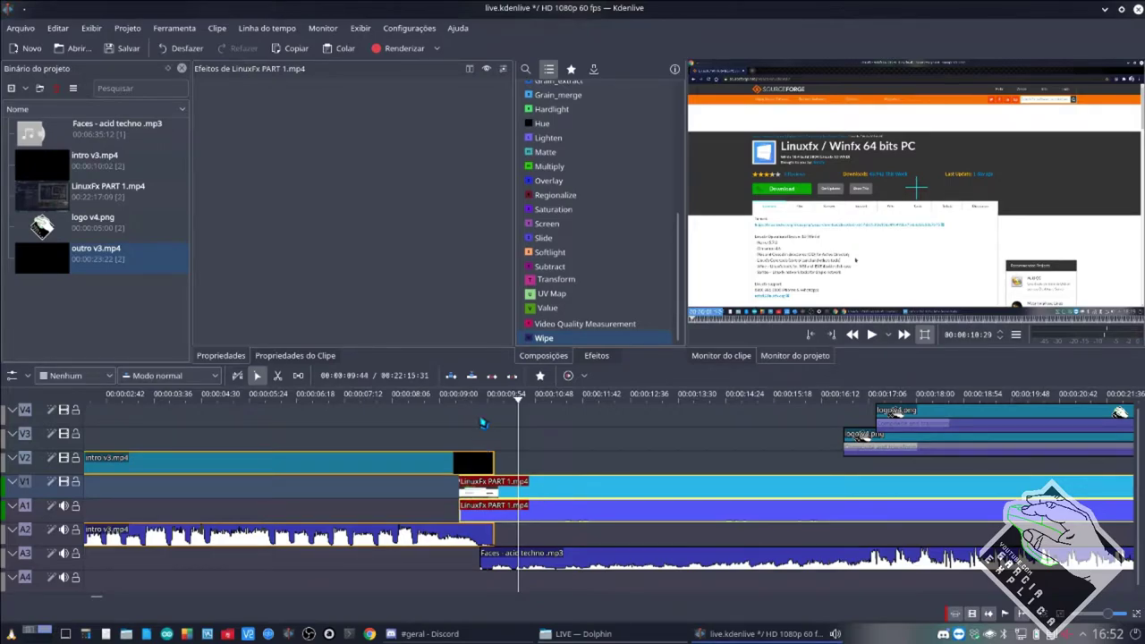
left_click_drag(515, 492, 483, 499)
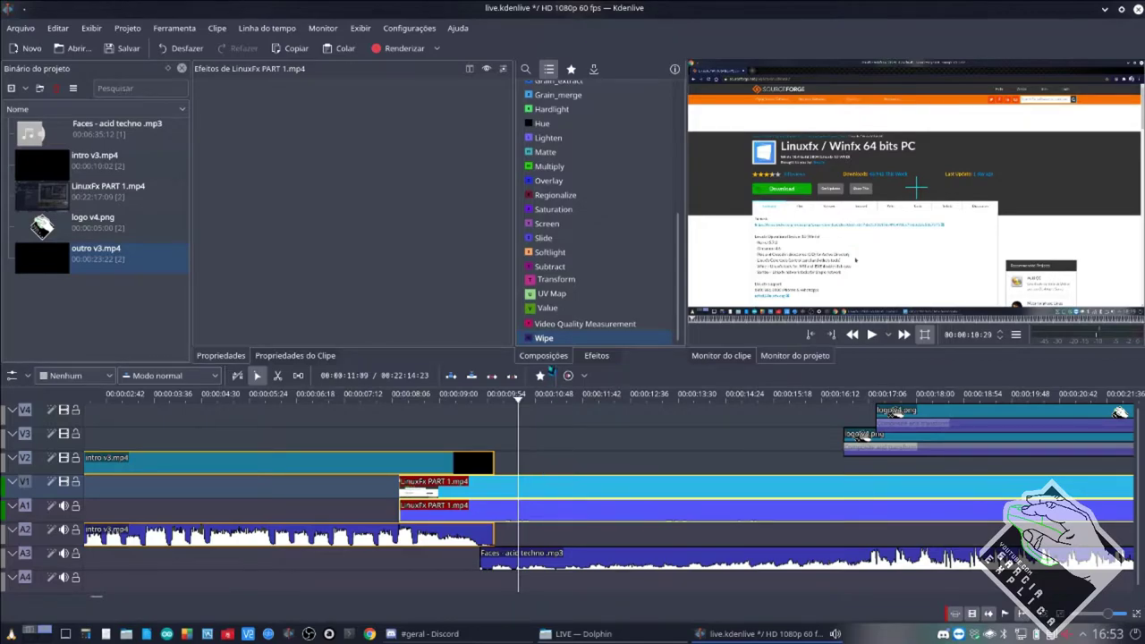
left_click_drag(544, 338, 489, 482)
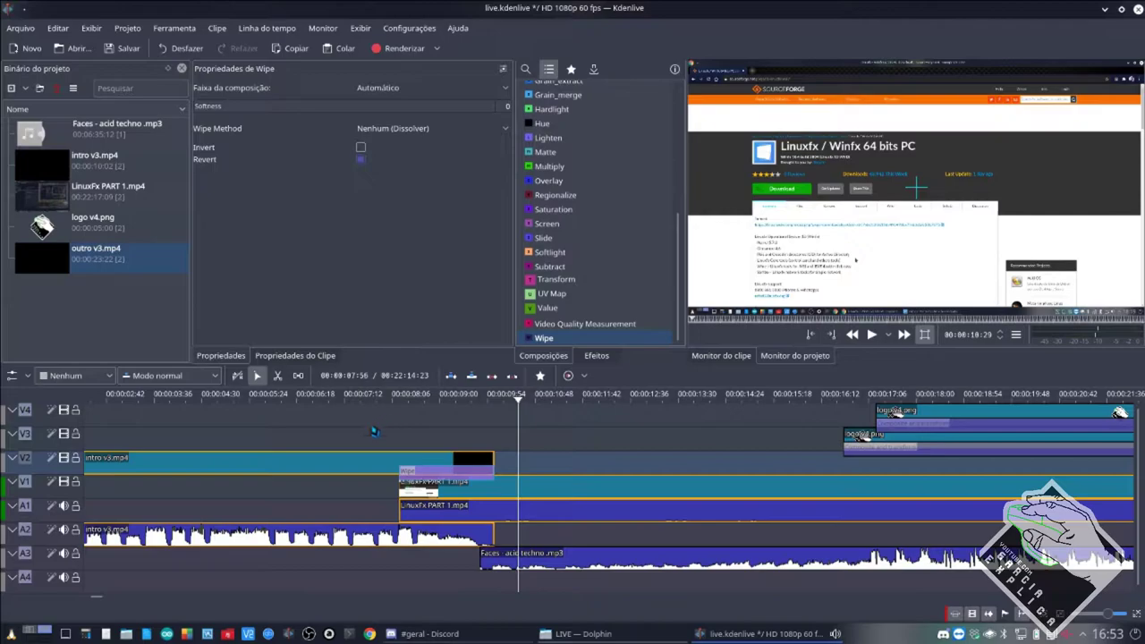
Preview the default wipe, then switch its pattern to linear_x.pgm and replay it.
left_click(350, 496)
left_click(349, 501)
key("space")
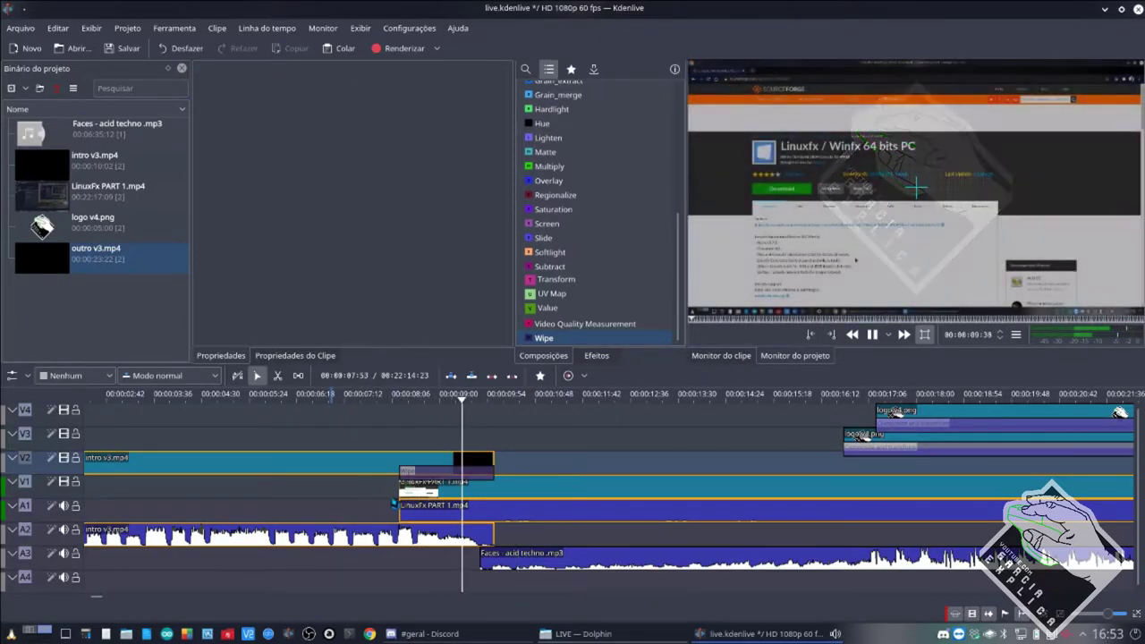
key("space")
left_click(421, 470)
left_click(429, 128)
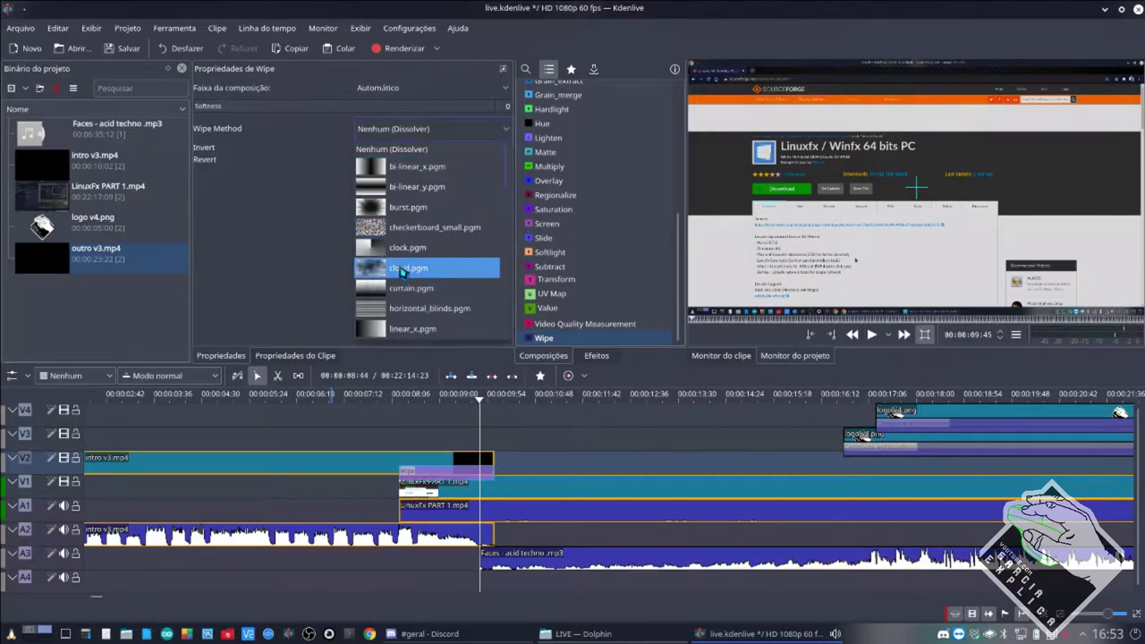
left_click(387, 326)
left_click(375, 506)
key("space")
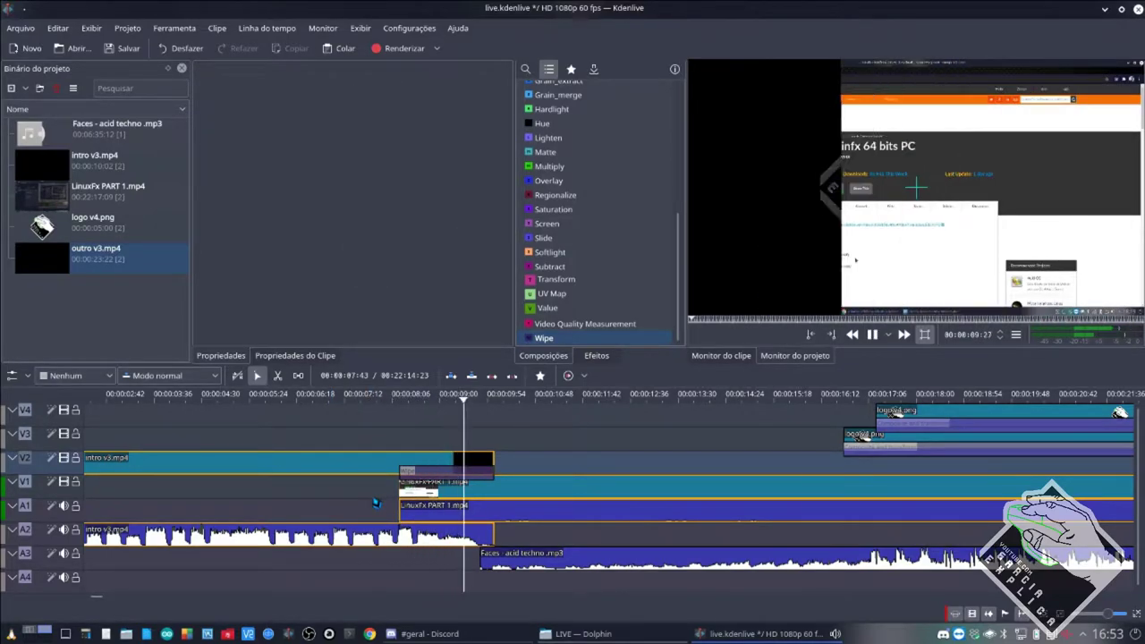
key("space")
Save the project, turn on Invert for the Wipe, and preview the inverted wipe.
key("ctrl+s")
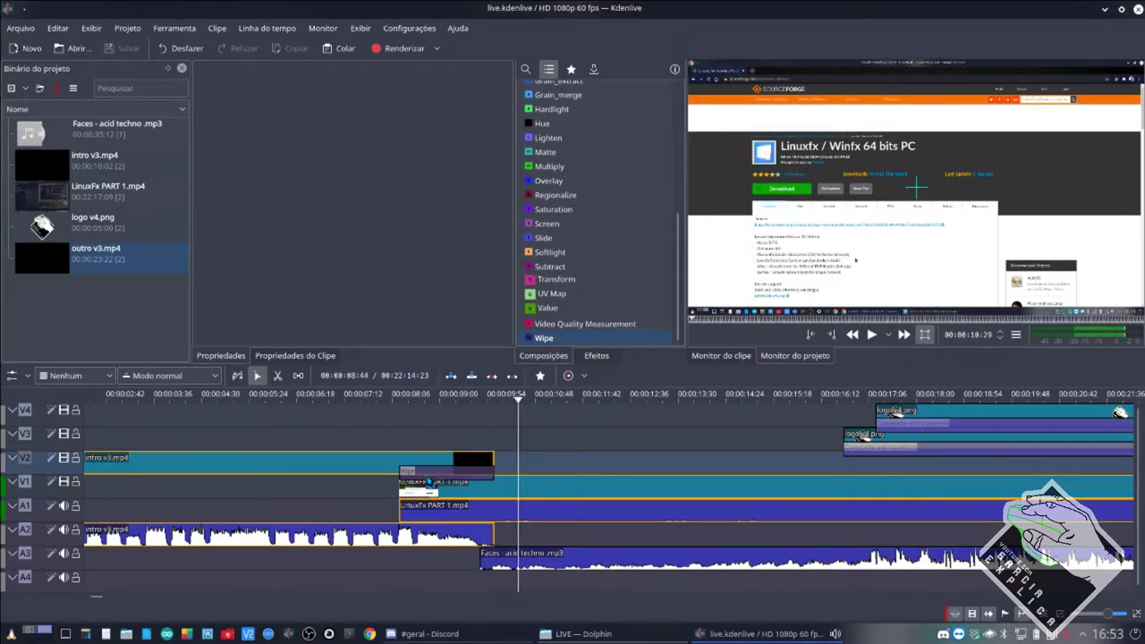
left_click(428, 477)
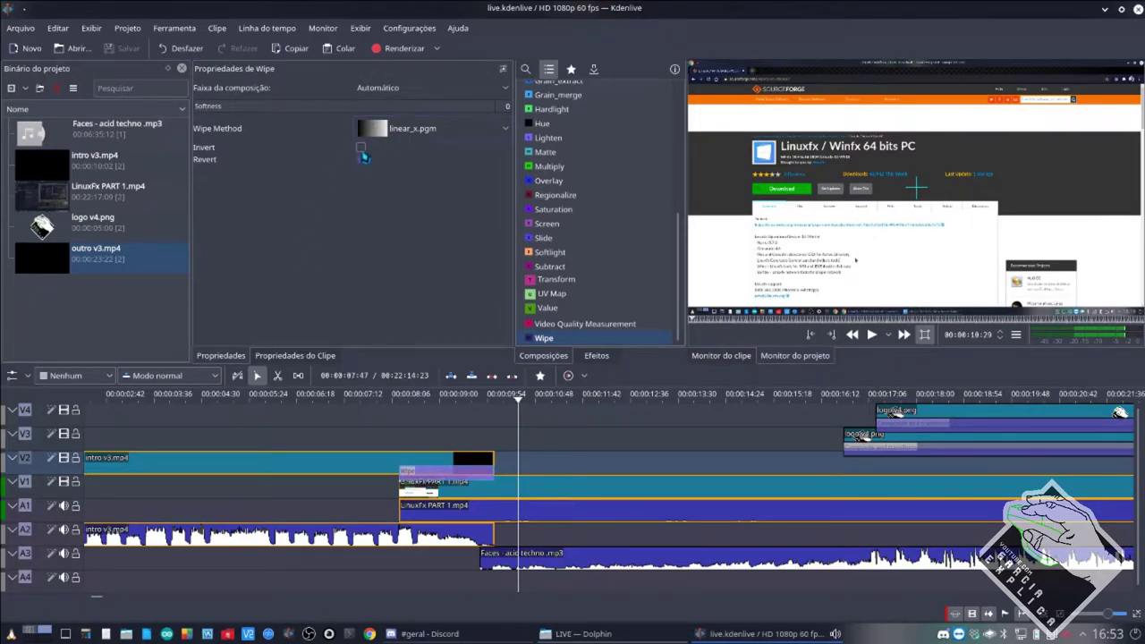
left_click(360, 147)
left_click(383, 492)
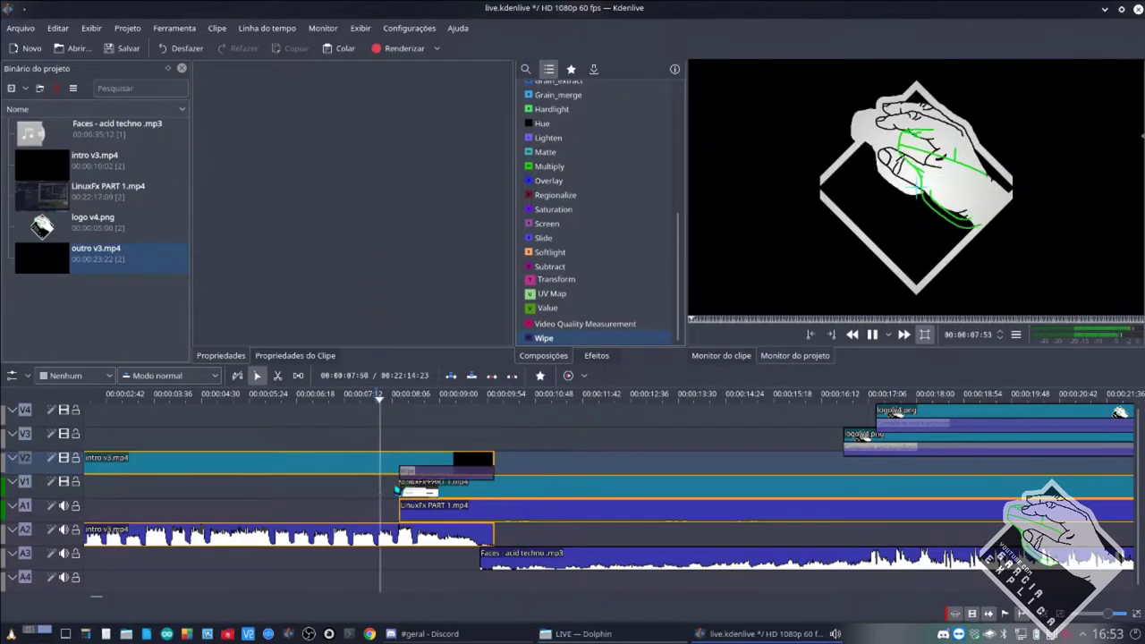
key("space")
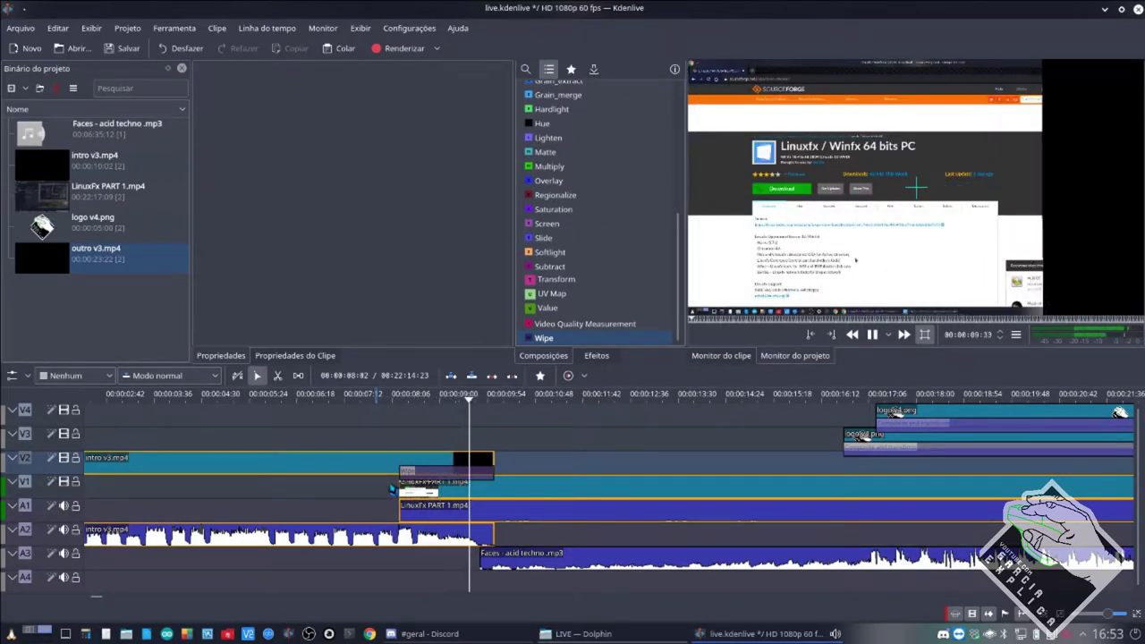
key("space")
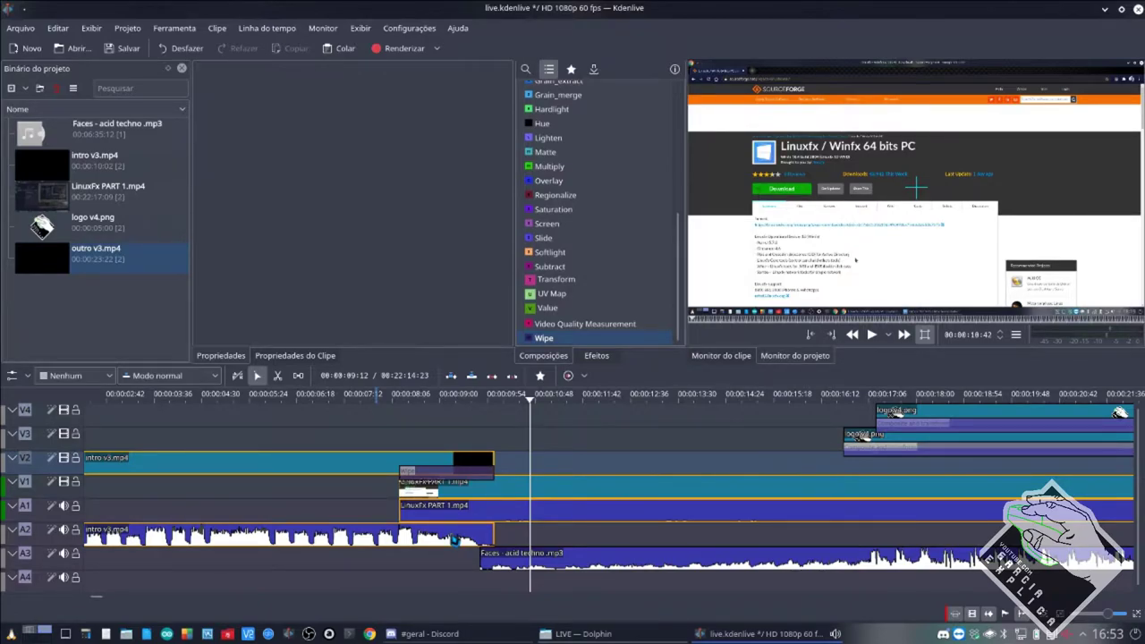
Replay the inverted wipe between the intro and LinuxFx PART 1 to review it.
left_click(447, 479)
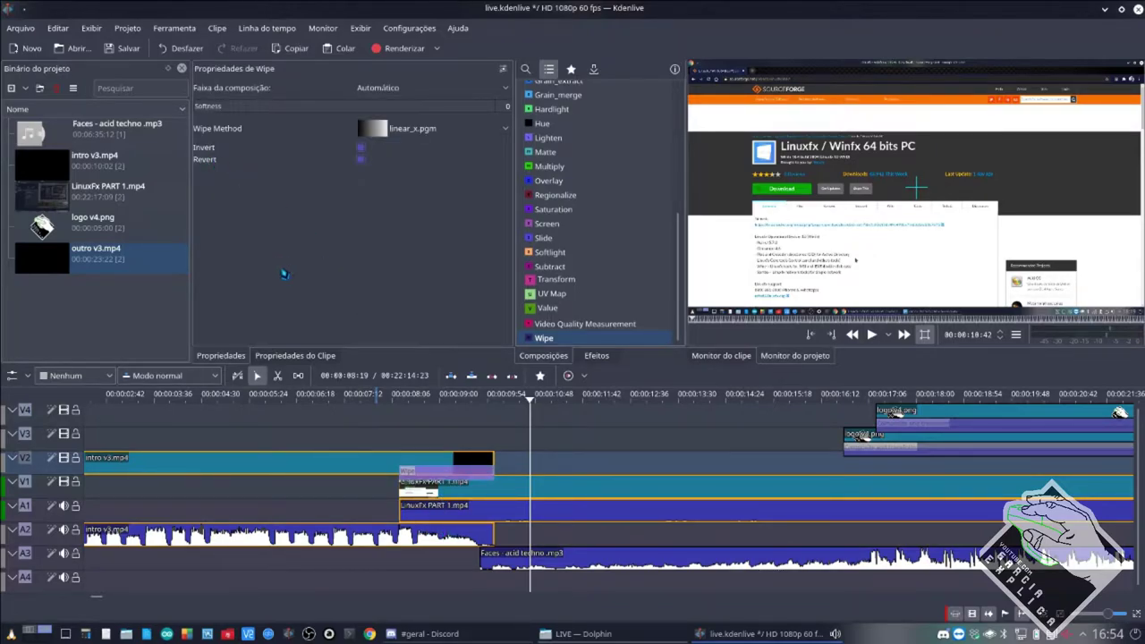
left_click(375, 502)
key("space")
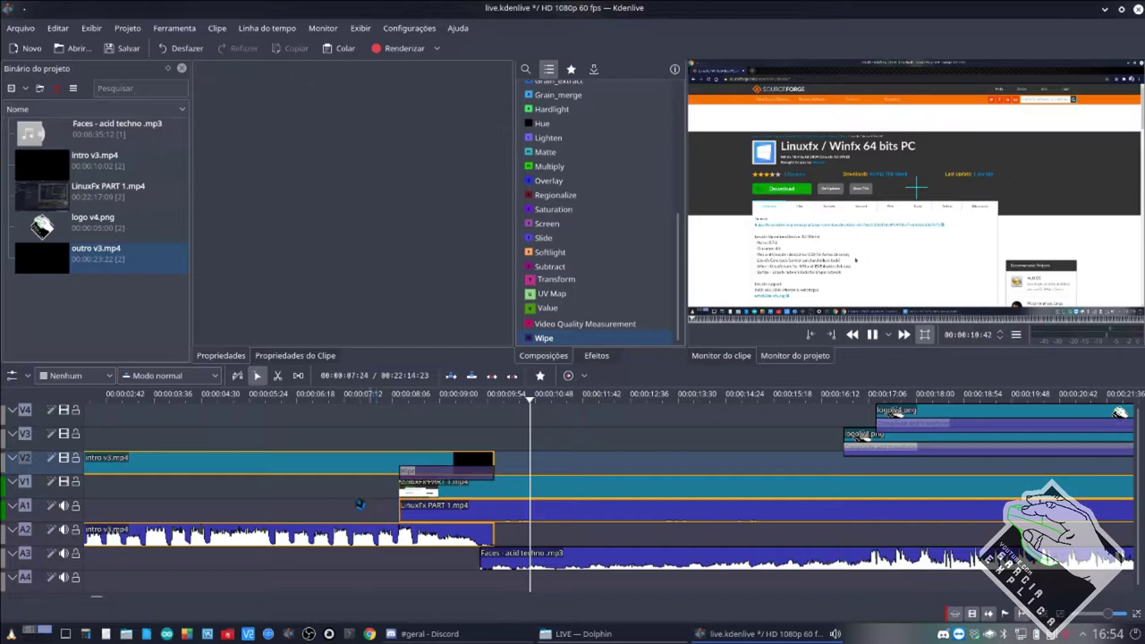
left_click(358, 499)
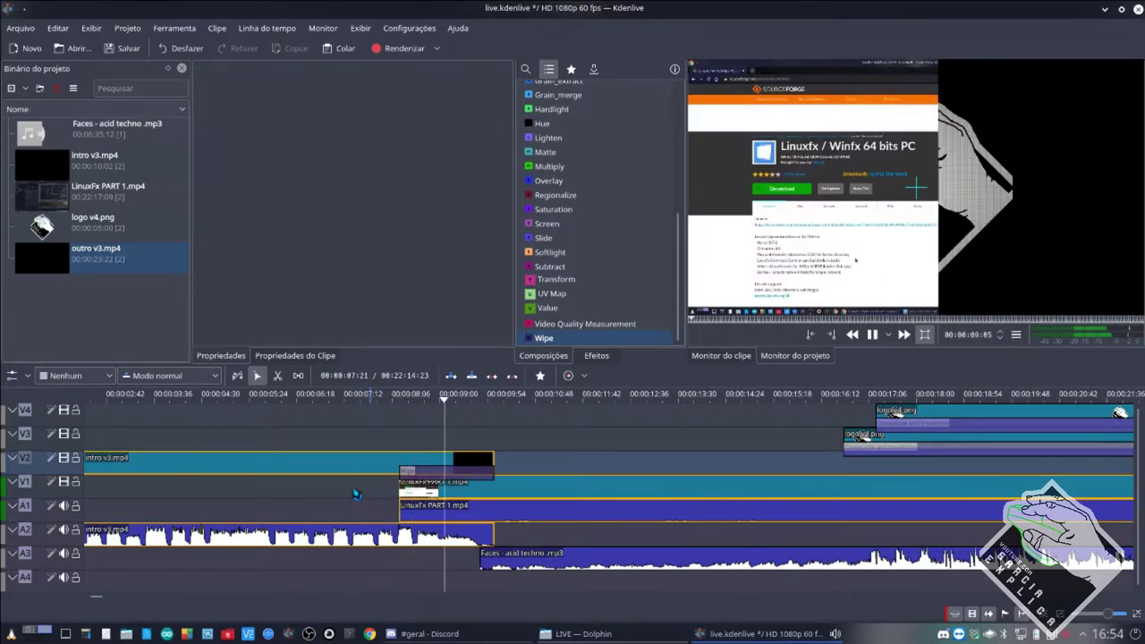
key("space")
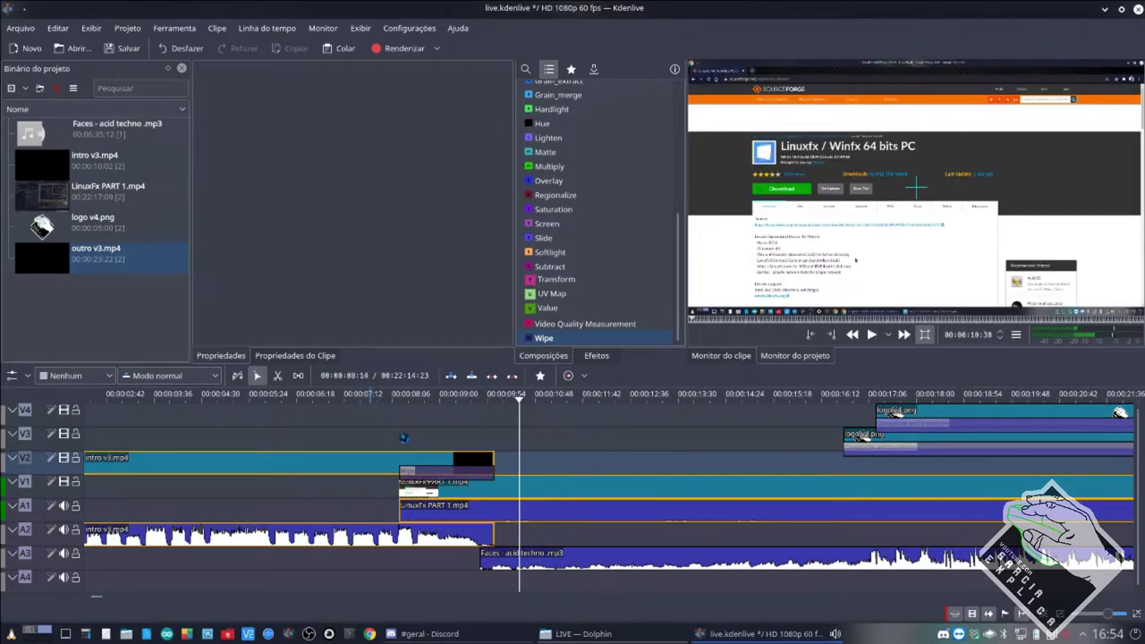
left_click(398, 437)
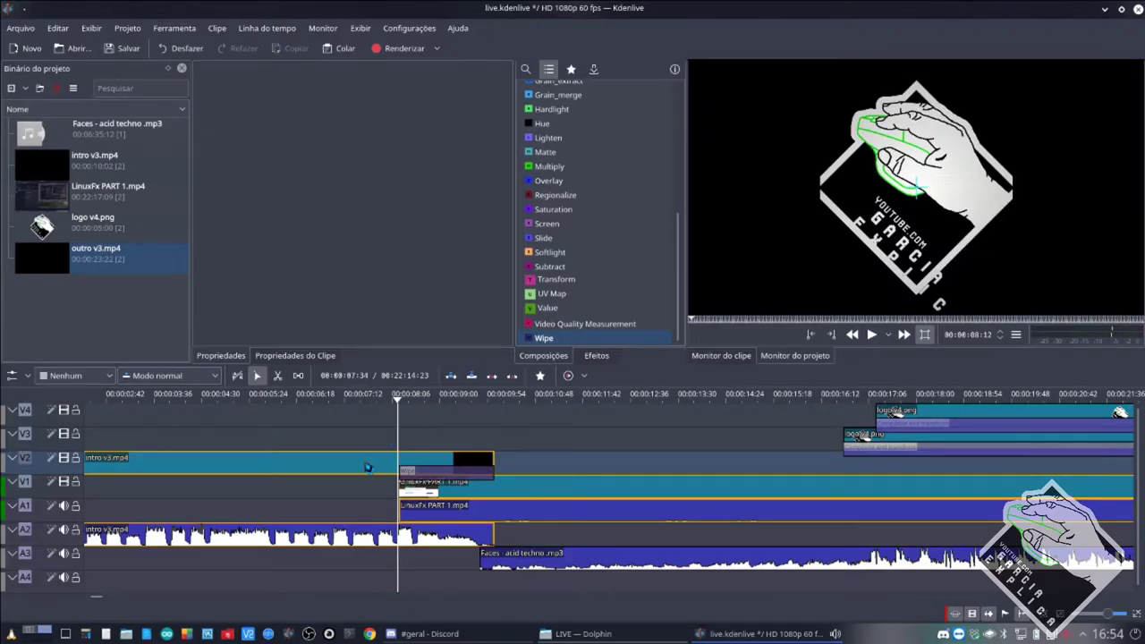
left_click(416, 496)
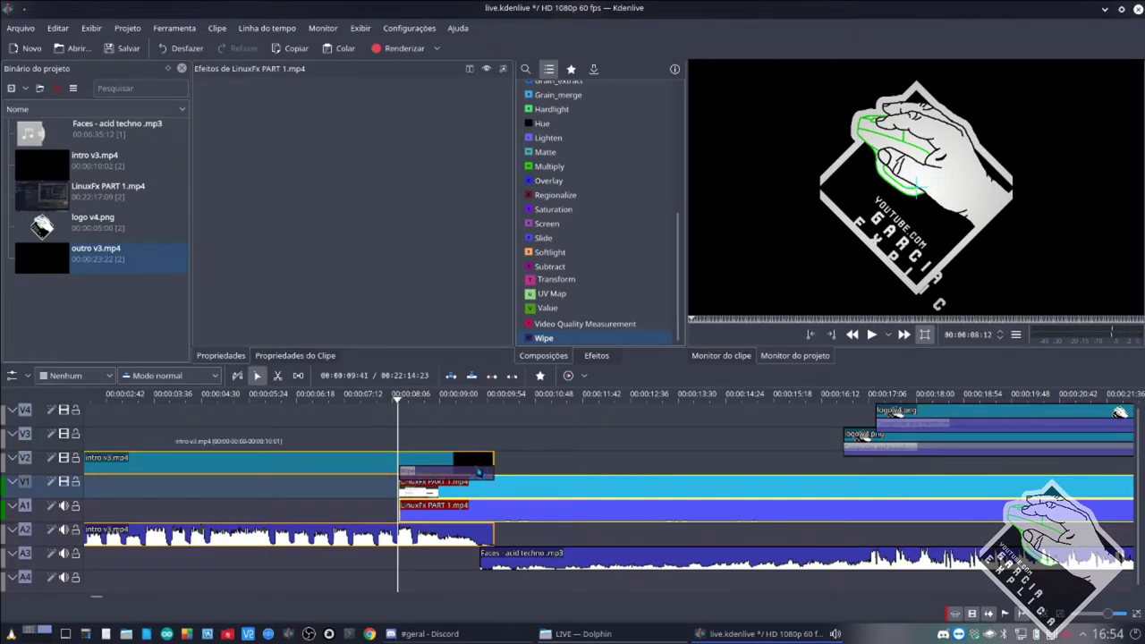
key("space")
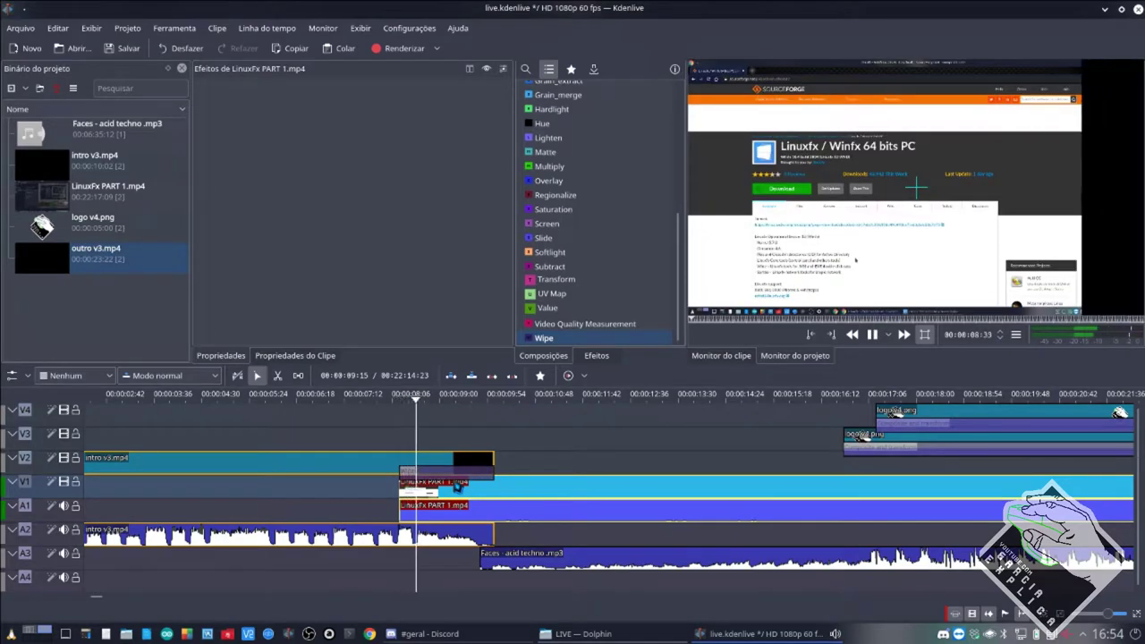
key("space")
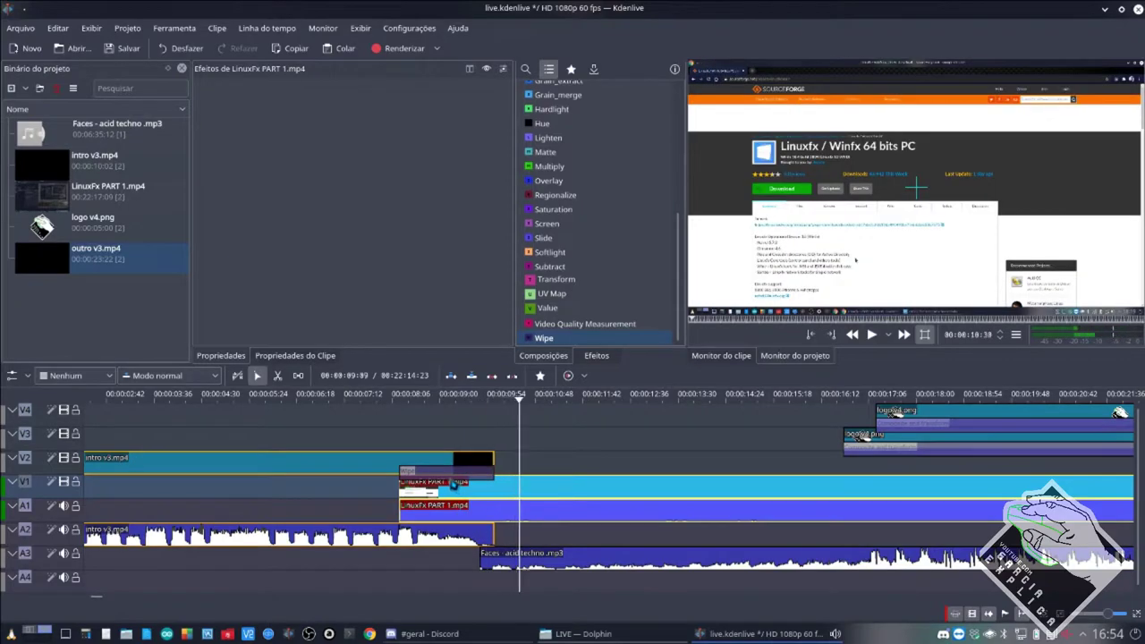
Select the Wipe, intro and LinuxFx clips in turn and replay the transition.
left_click(452, 474)
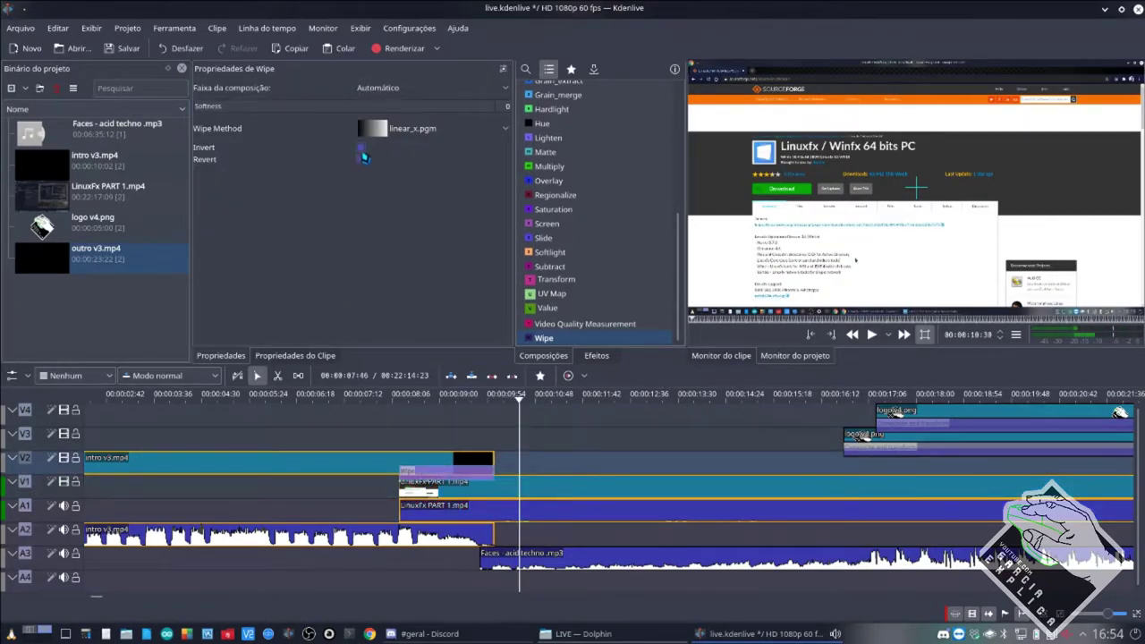
left_click(372, 458)
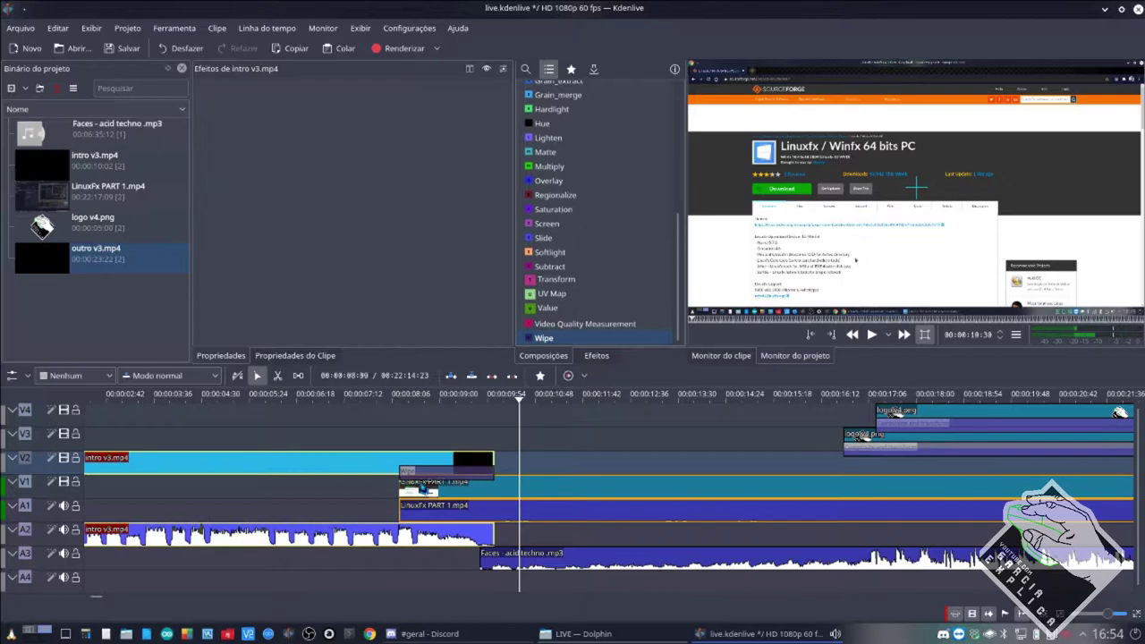
left_click(421, 489)
left_click(387, 469)
left_click(384, 506)
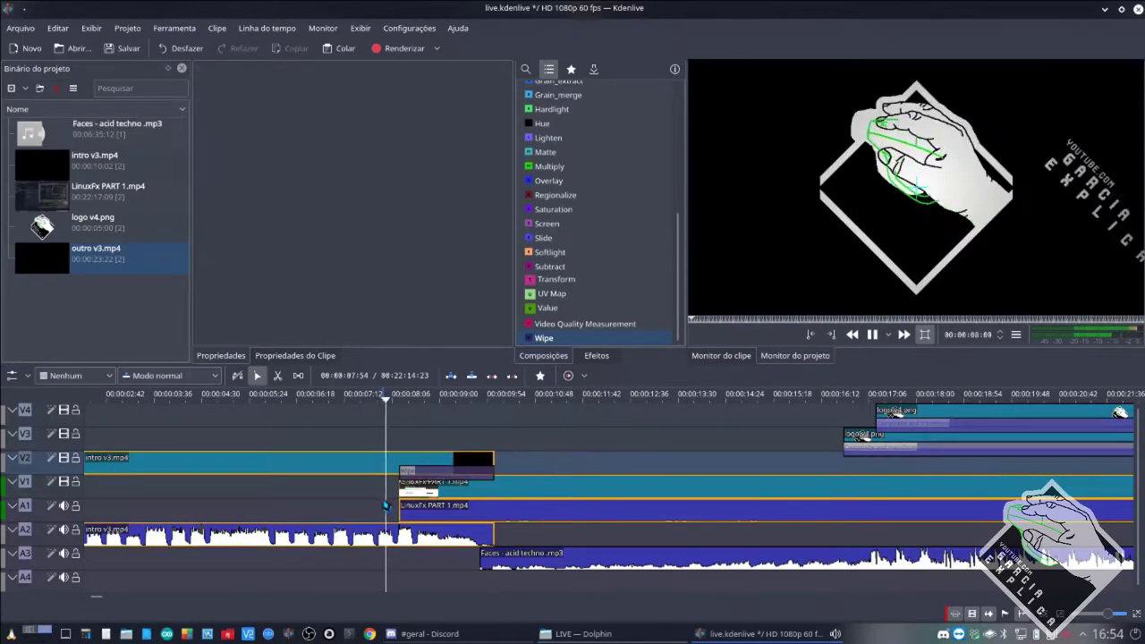
key("space")
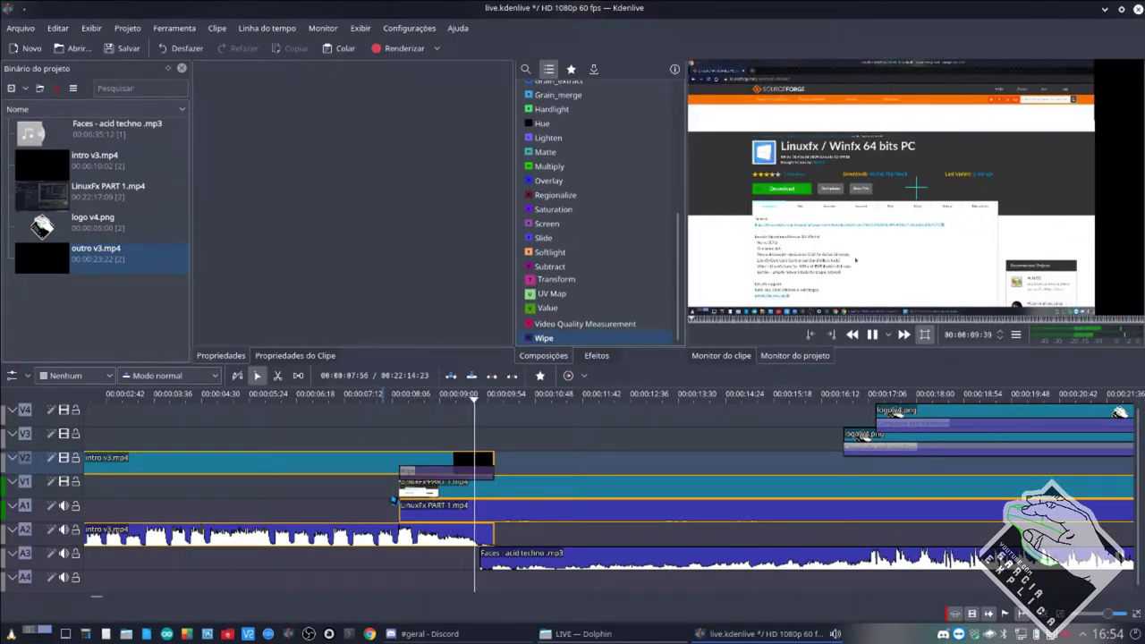
key("space")
Preview once more, then drag LinuxFx PART 1 later to about 00:00:10:40, clear of the intro.
left_click(430, 458)
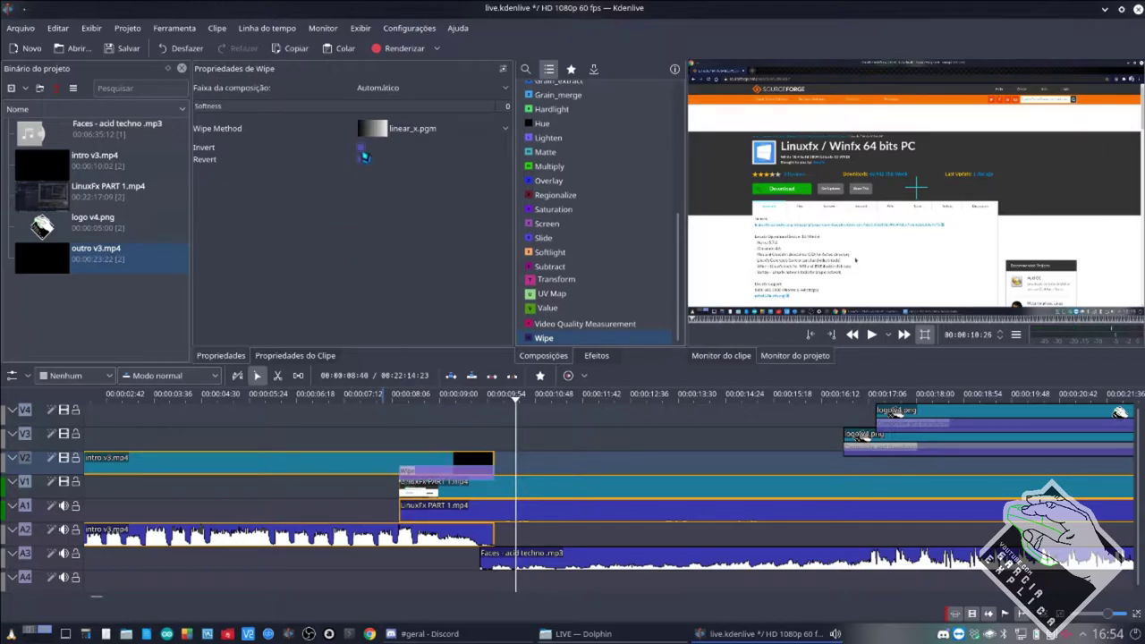
left_click(385, 500)
key("space")
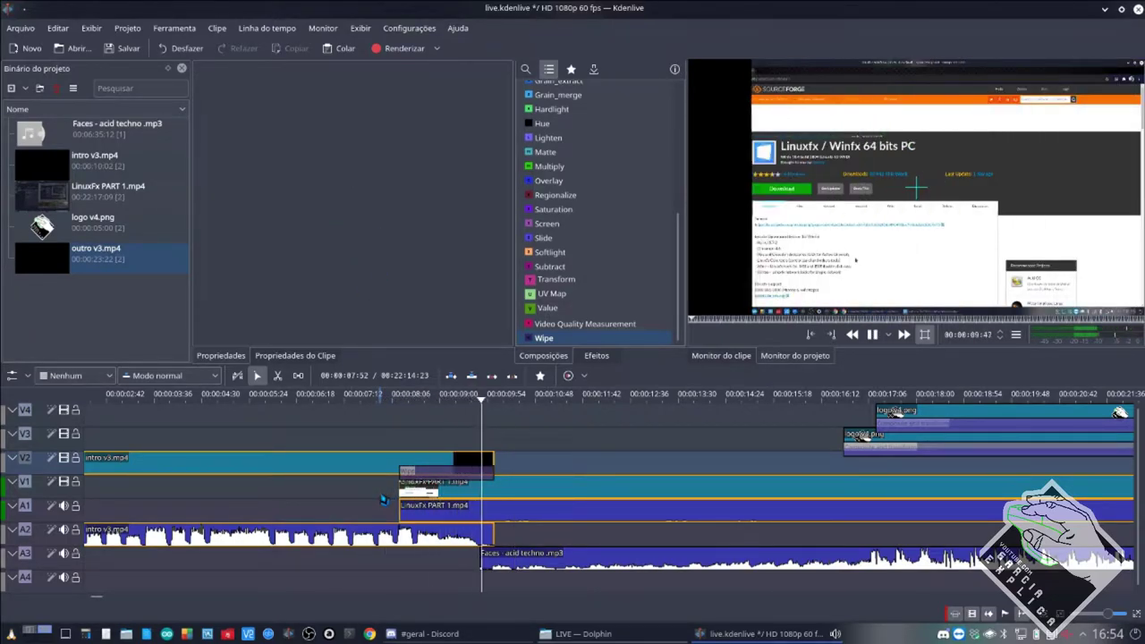
key("space")
left_click(433, 498)
left_click_drag(433, 498, 582, 498)
Move intro v3 down to V1/A1 and LinuxFx PART 1 up over its end, then preview.
left_click(269, 463)
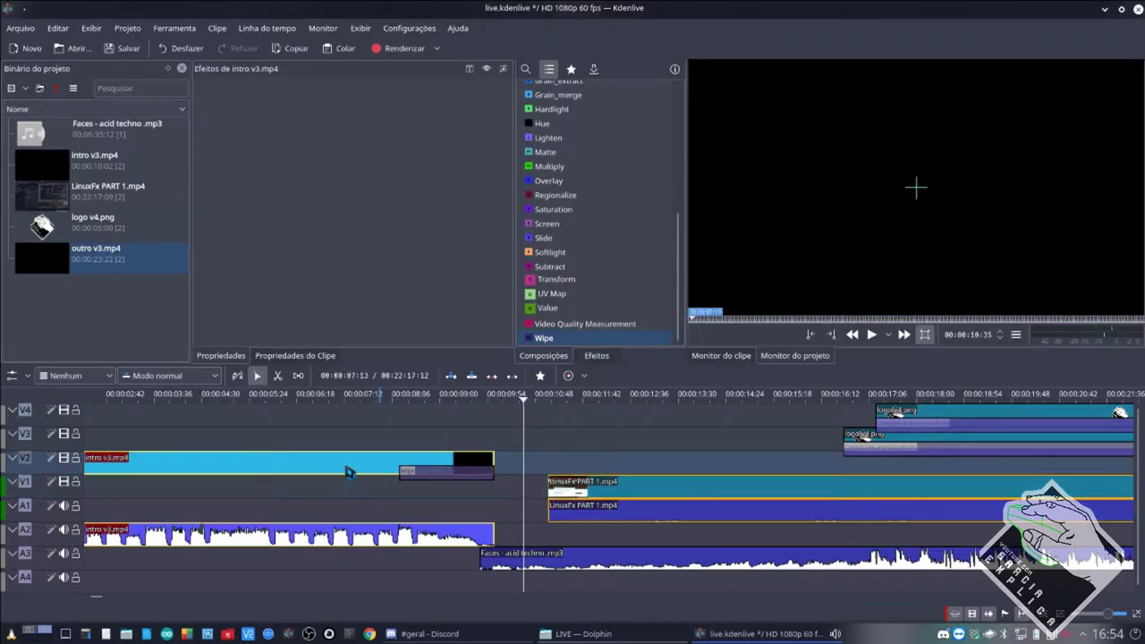
left_click_drag(268, 463, 268, 485)
left_click_drag(566, 490, 419, 476)
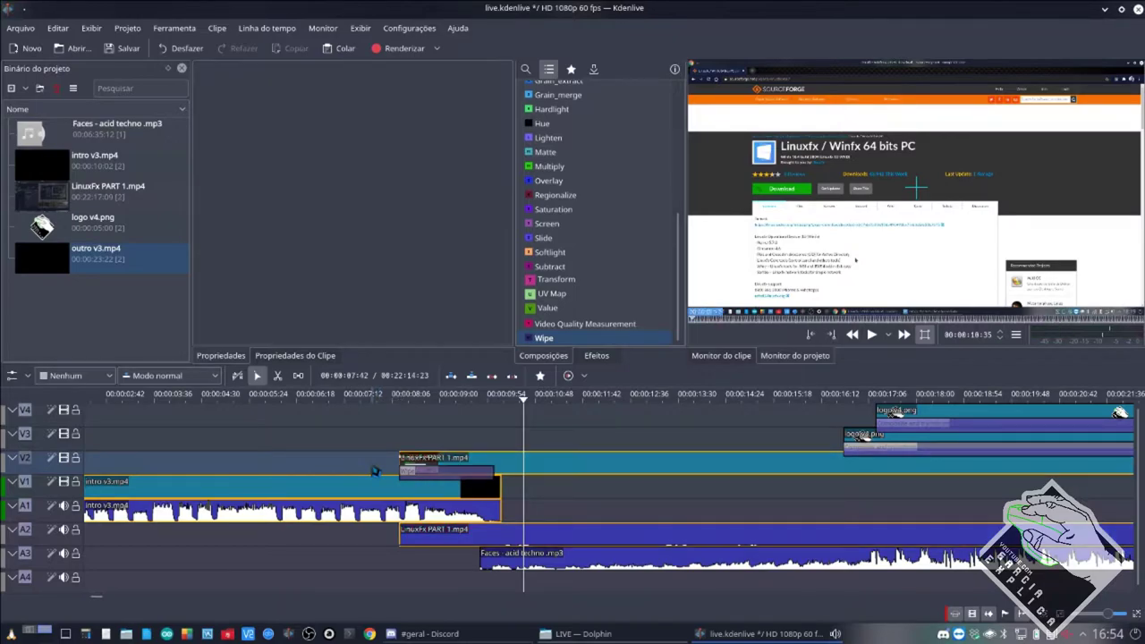
left_click(372, 474)
left_click(427, 479)
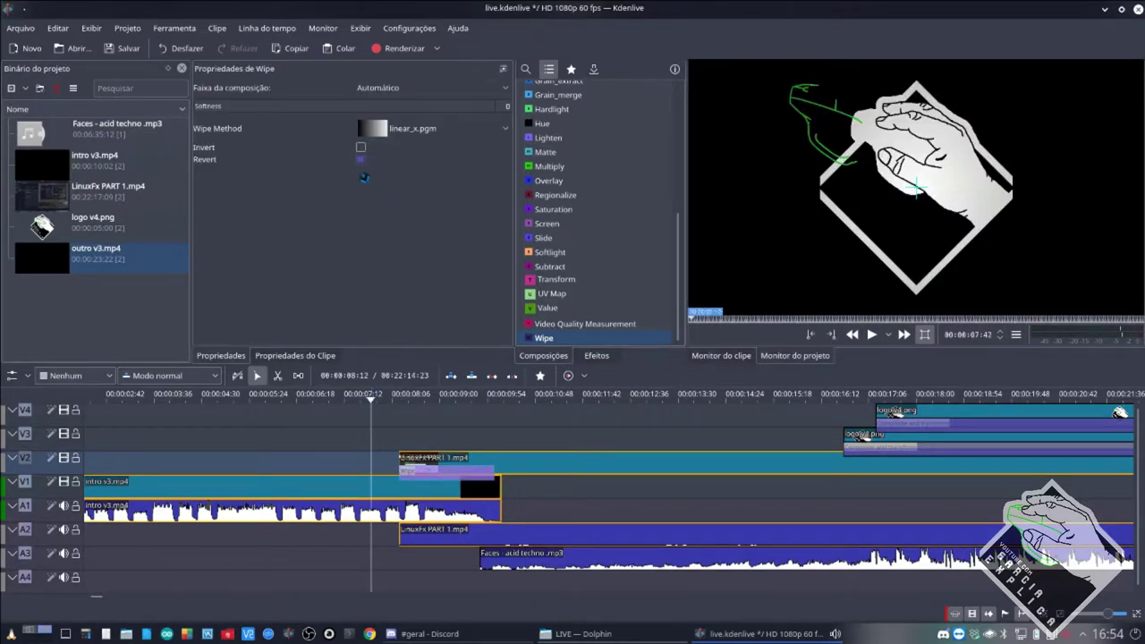
key("space")
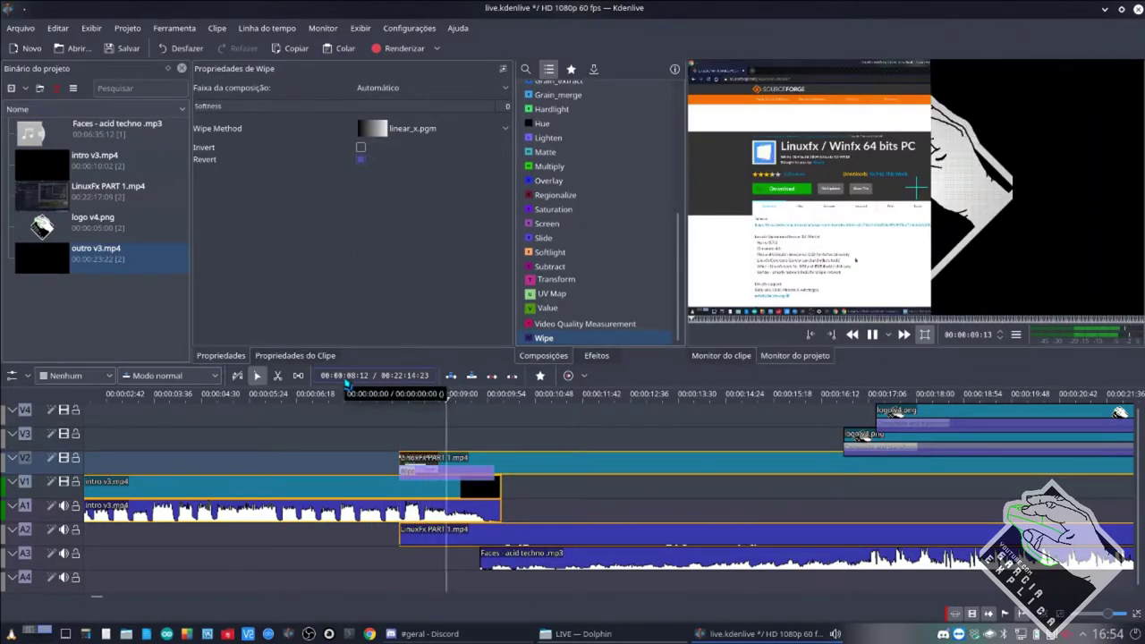
key("space")
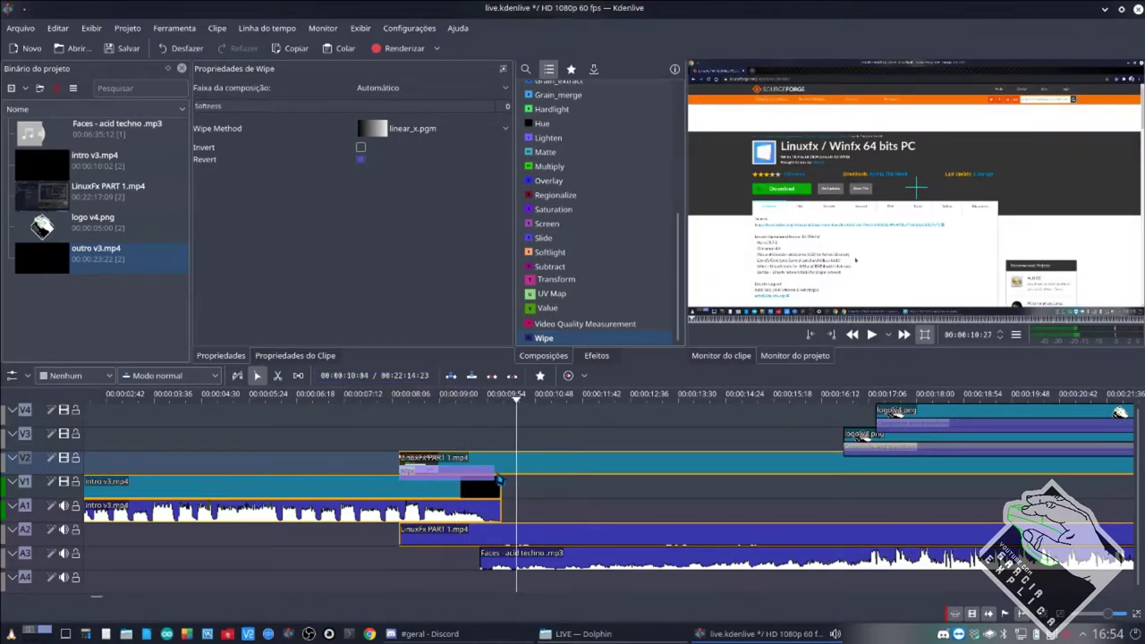
Extend the Wipe composition's right edge slightly and replay the wipe to check it.
left_click_drag(499, 480, 503, 483)
left_click(376, 464)
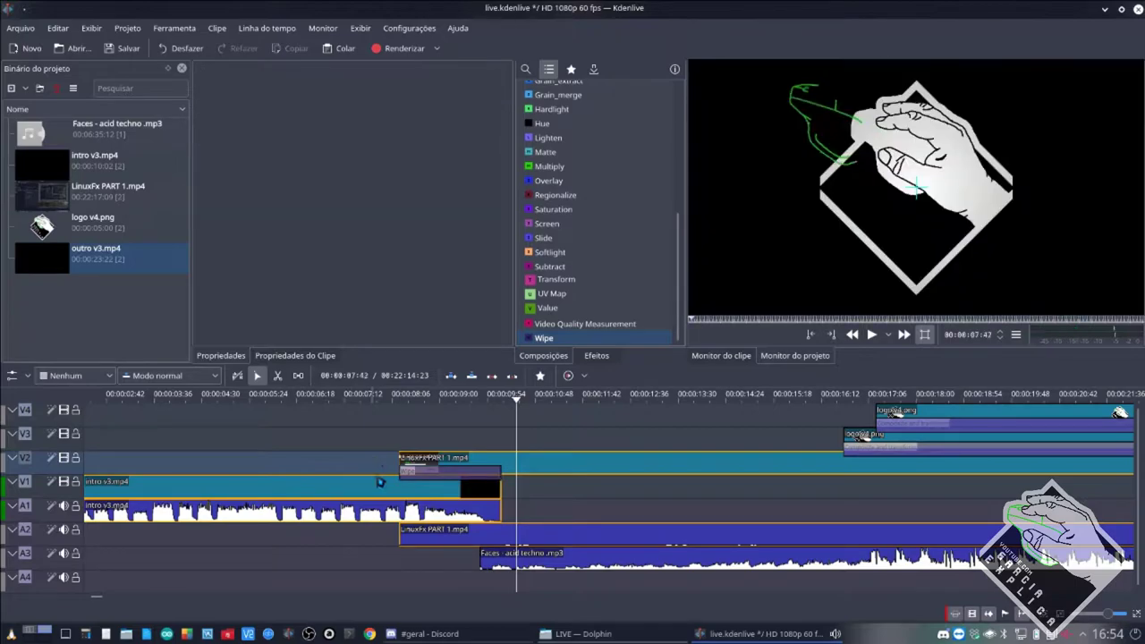
key("space")
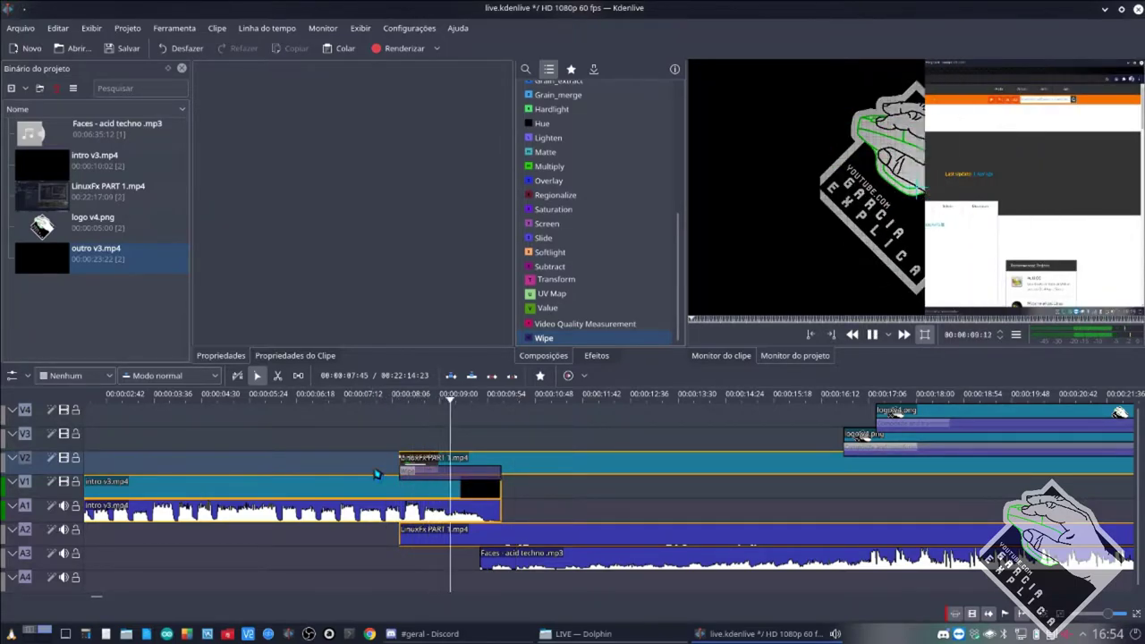
key("space")
left_click(413, 471)
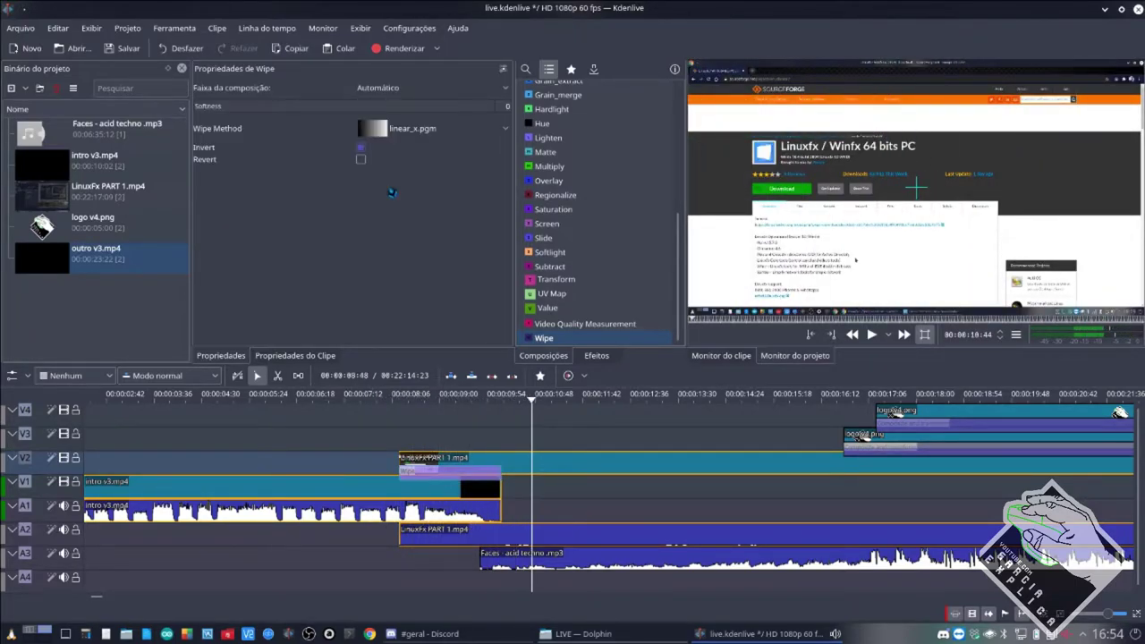
left_click(370, 469)
key("space")
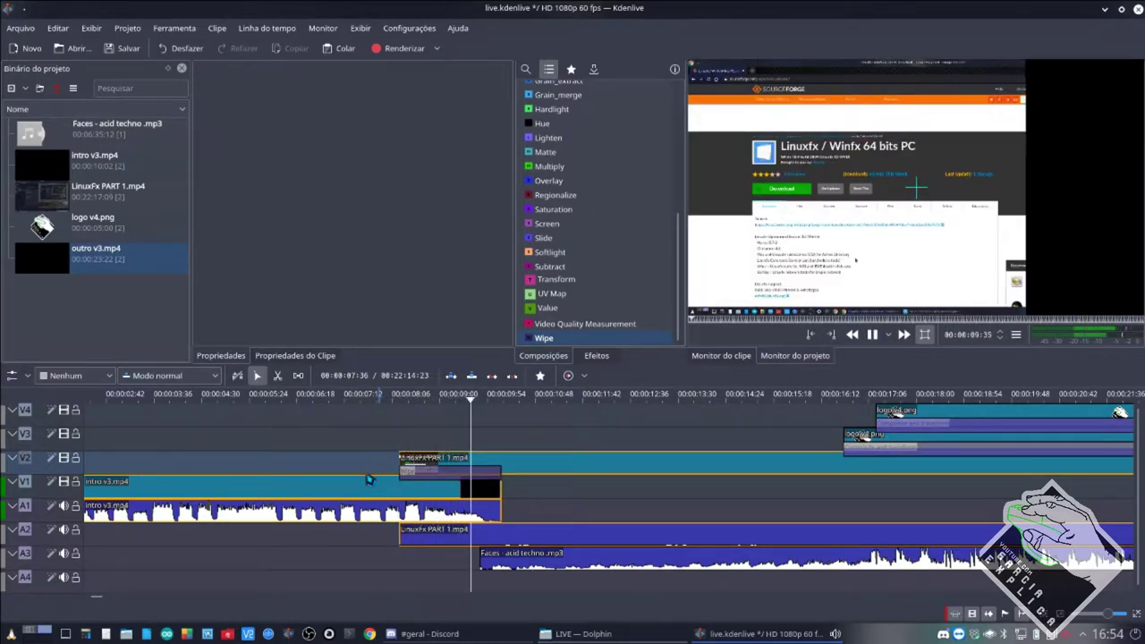
key("space")
left_click(478, 482)
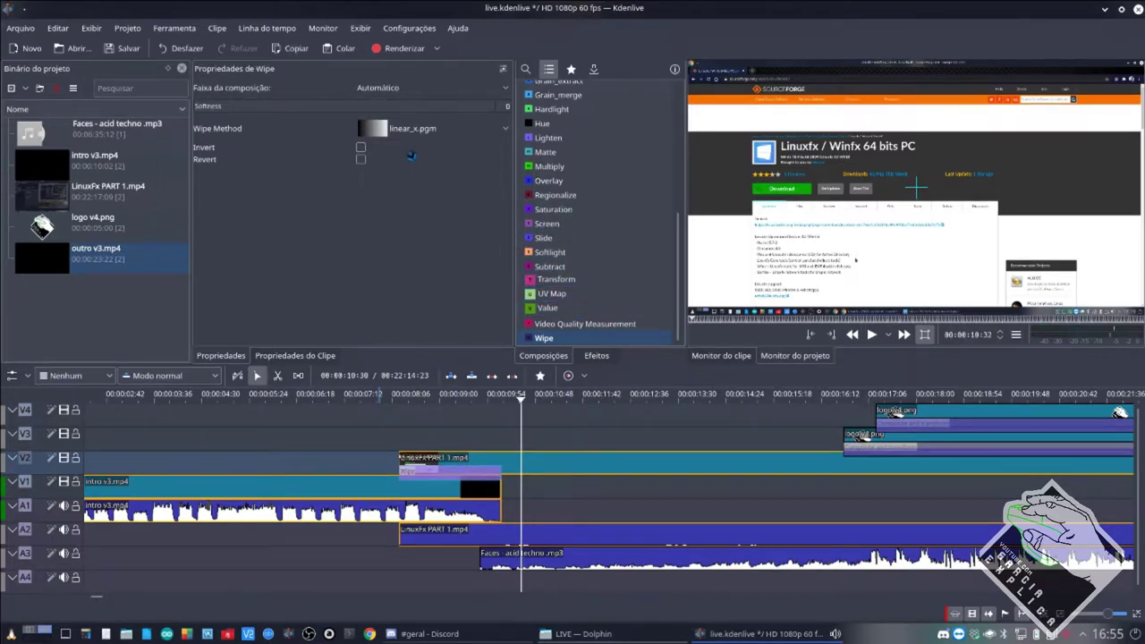
Change the Wipe Method from linear_x.pgm to burst.pgm.
scroll(555, 258, "up", 6)
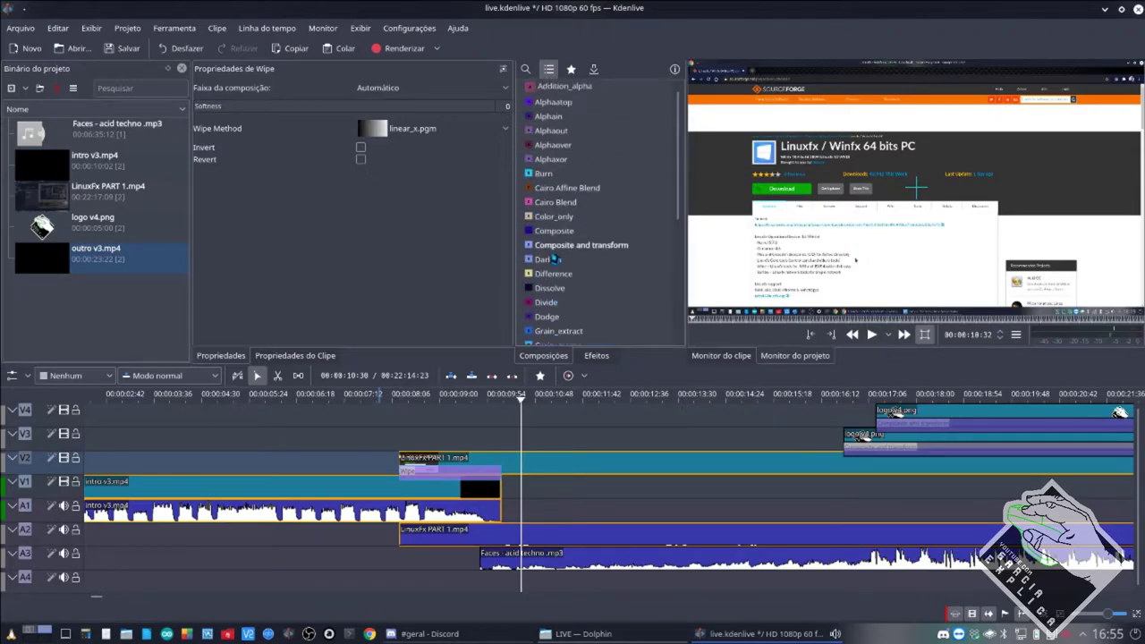
scroll(555, 258, "down", 1)
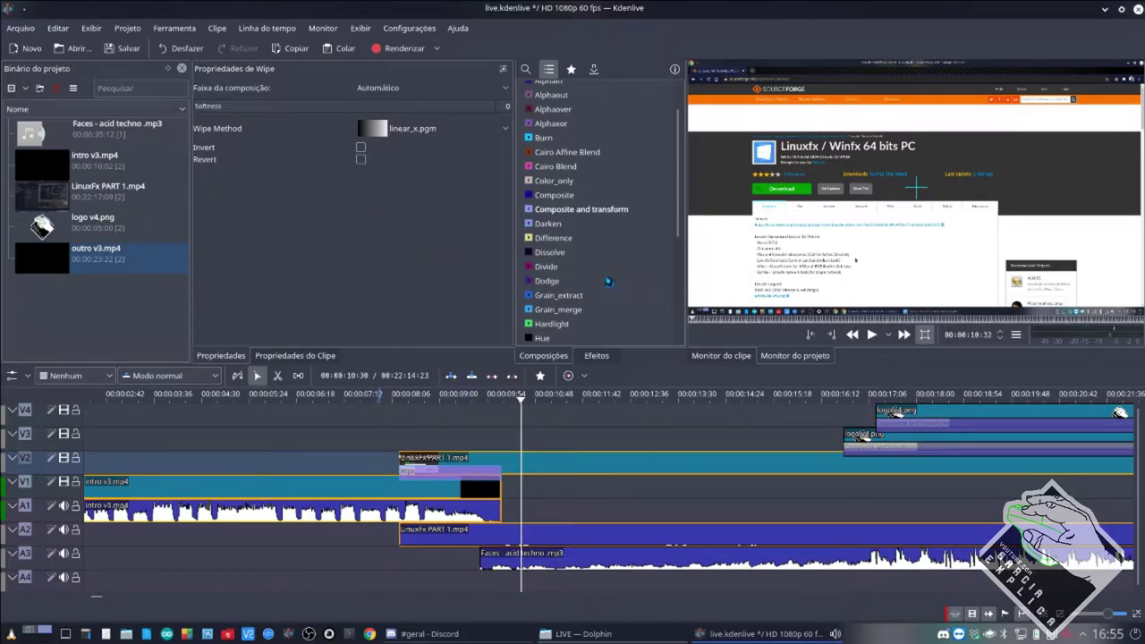
scroll(605, 268, "down", 6)
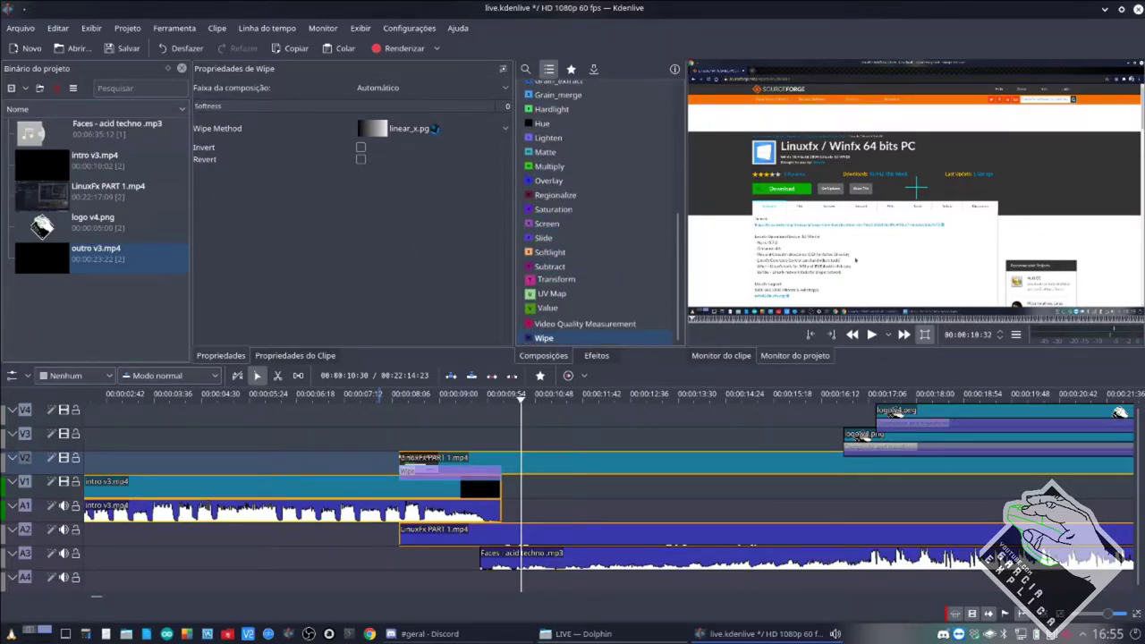
left_click(434, 128)
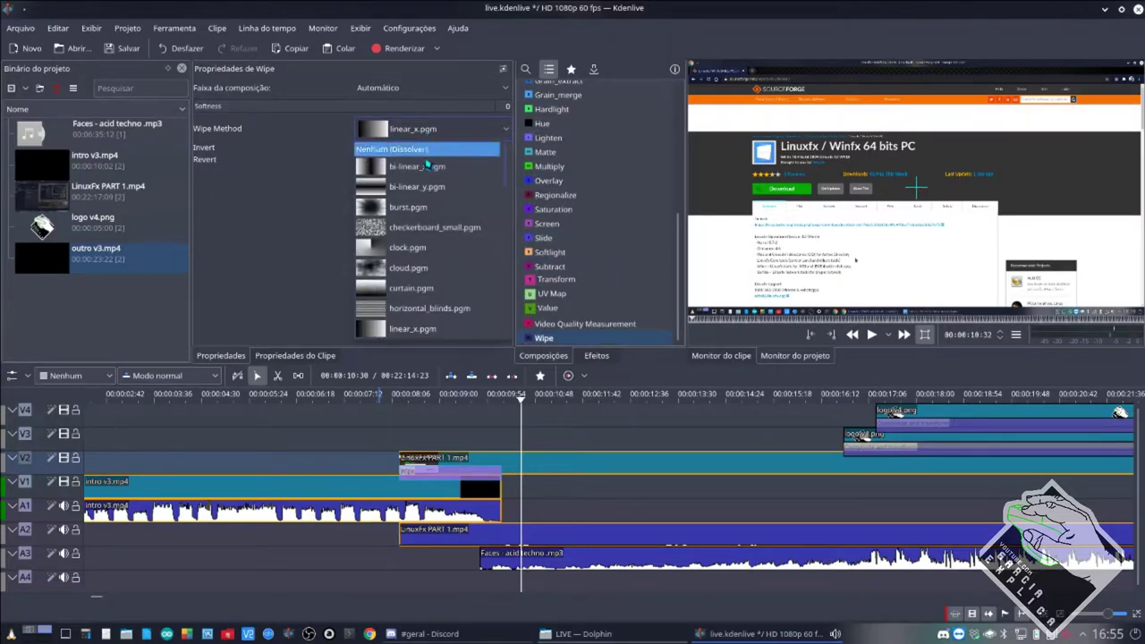
left_click(410, 207)
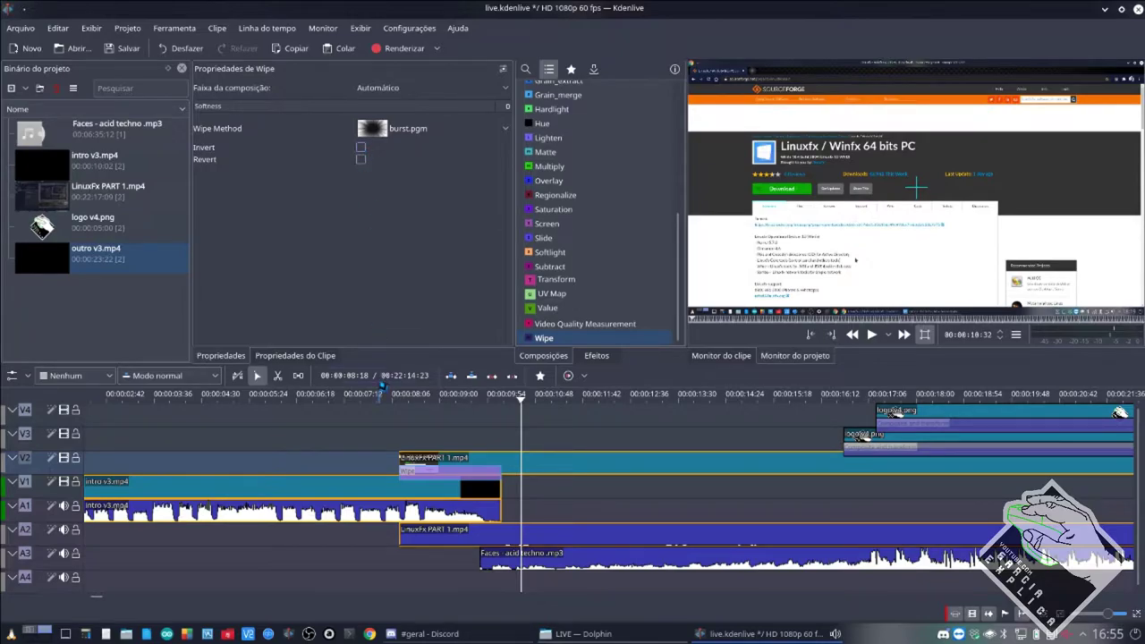
left_click(381, 469)
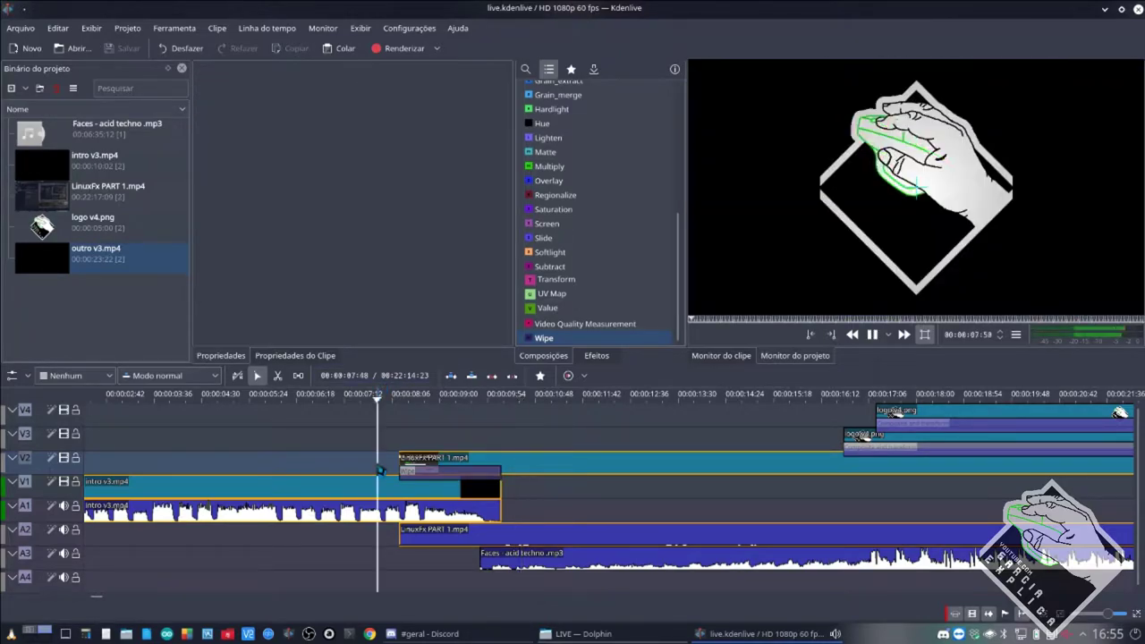
key("space")
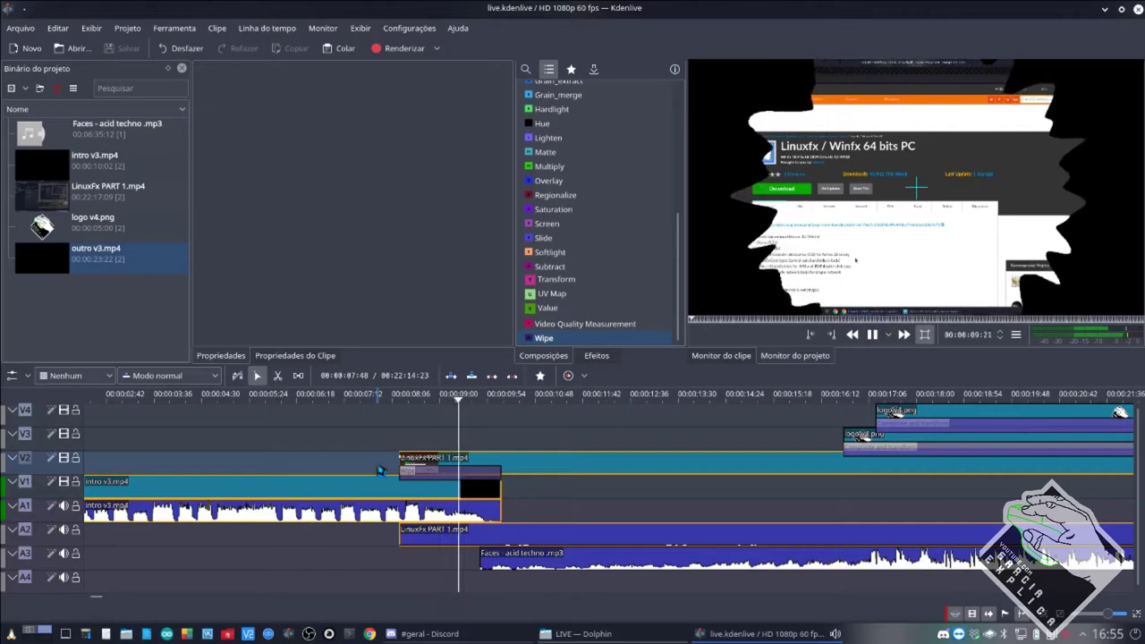
left_click(407, 471)
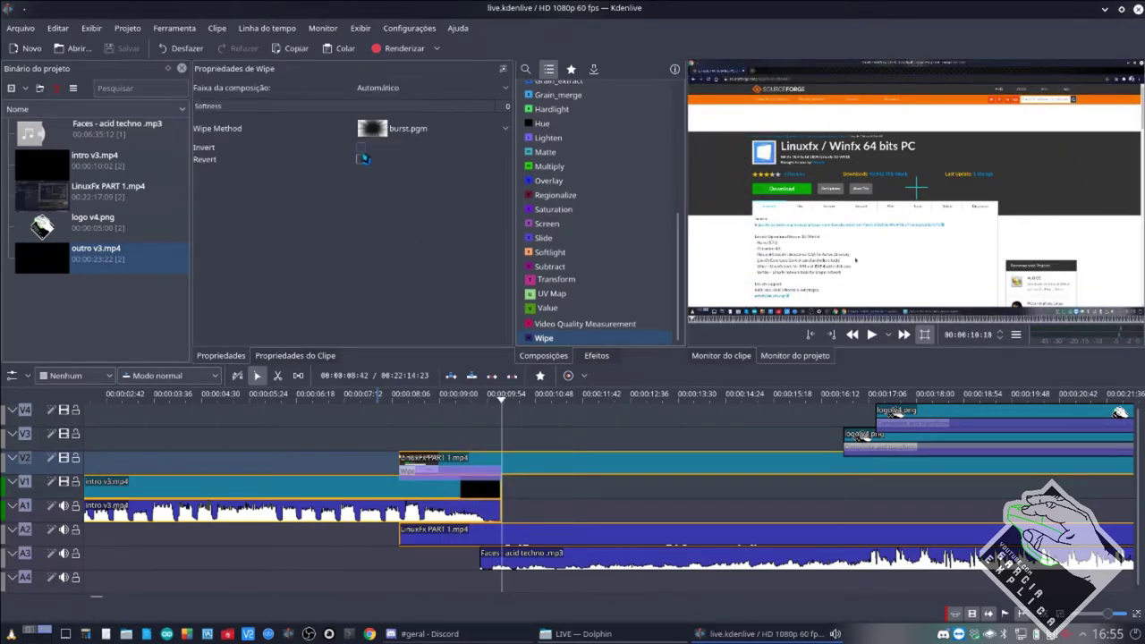
left_click(376, 462)
key("space")
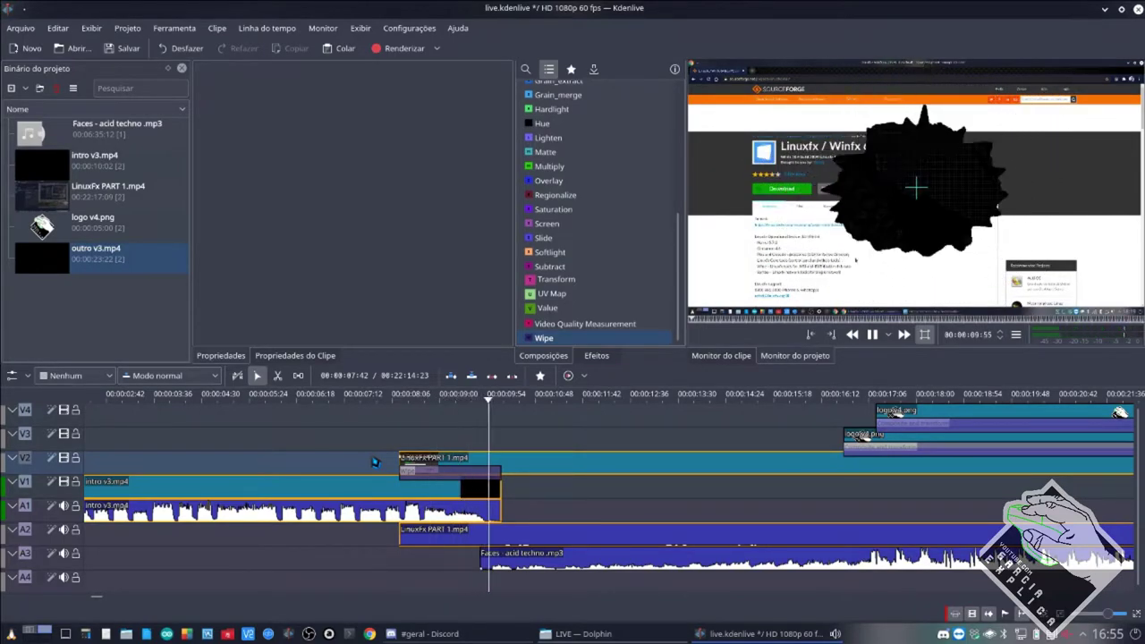
key("space")
Move intro v3 up to V2/A2, place LinuxFx PART 1 on V1 under its end, and preview.
left_click_drag(452, 462, 597, 462)
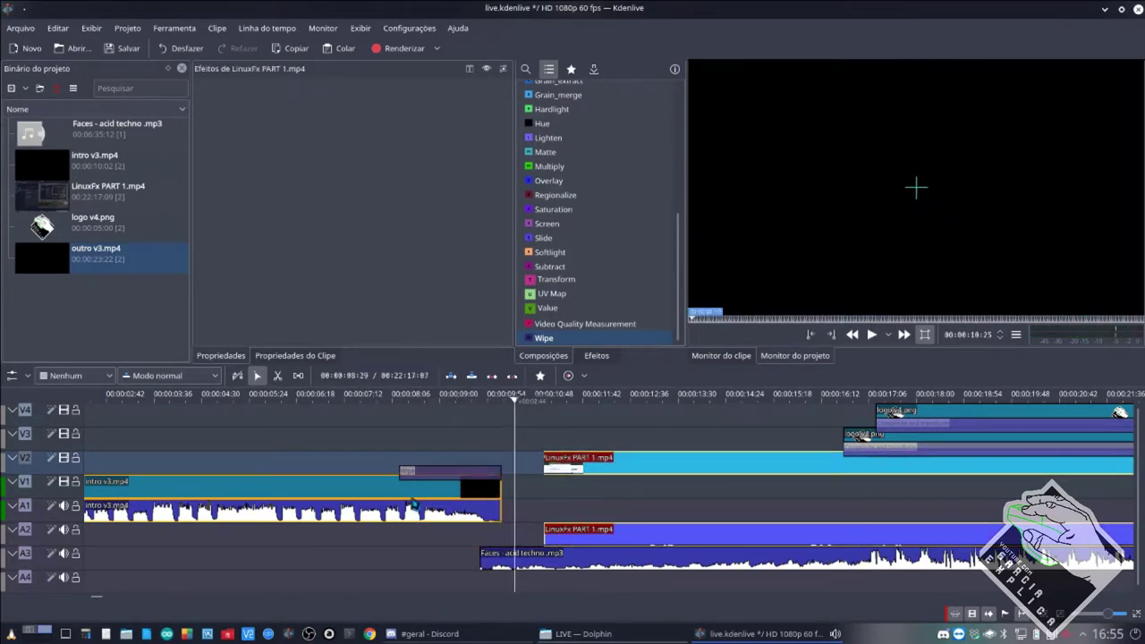
left_click(407, 483)
left_click_drag(407, 483, 408, 460)
left_click_drag(615, 473, 433, 504)
left_click(463, 475)
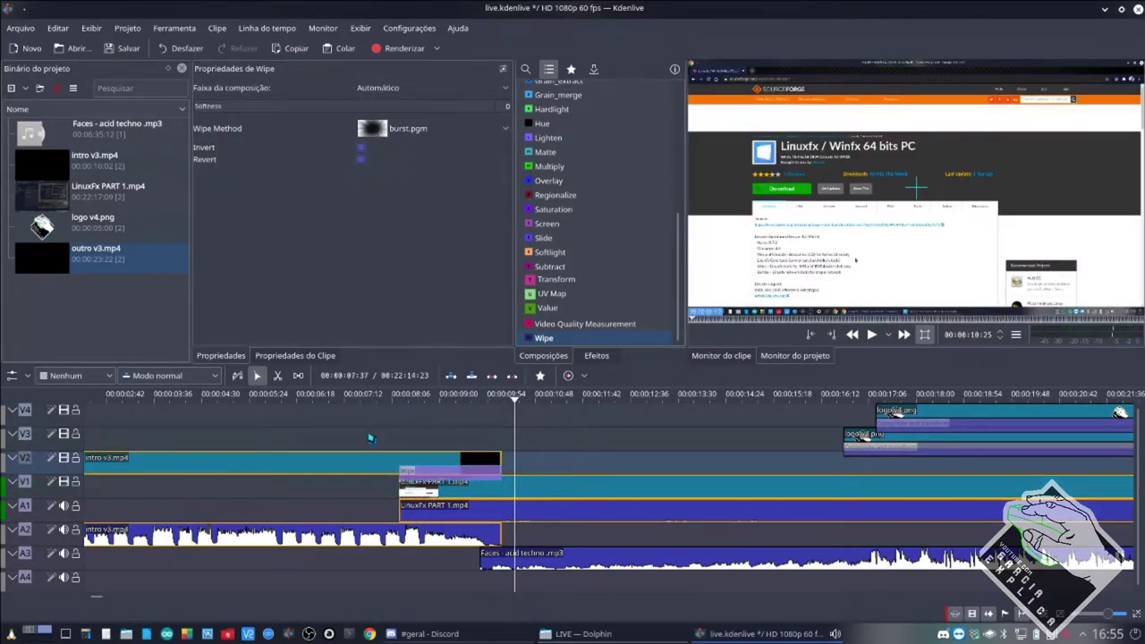
left_click(374, 503)
left_click(376, 496)
key("space")
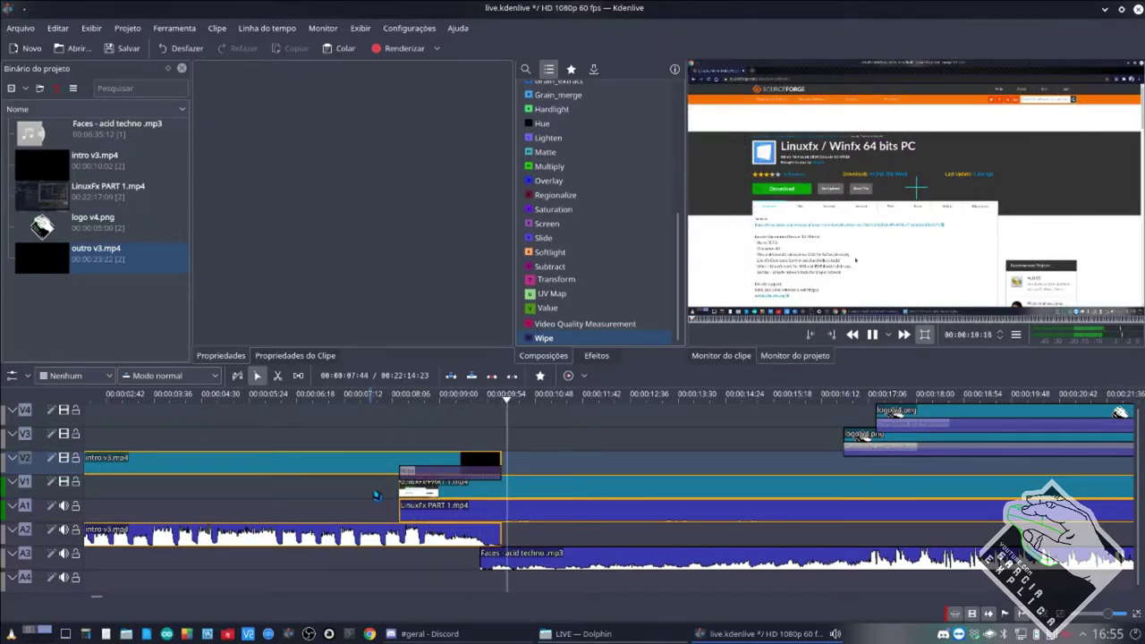
key("space")
Replay the burst wipe from before the transition and reselect the Wipe composition.
left_click(428, 475)
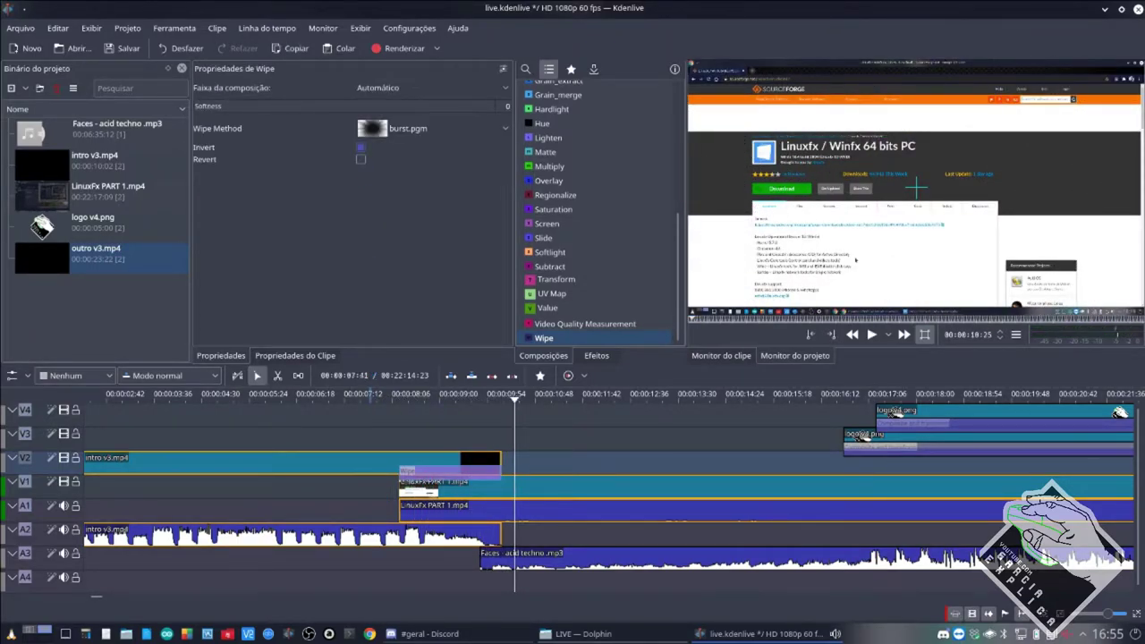
left_click(368, 498)
left_click(362, 498)
key("space")
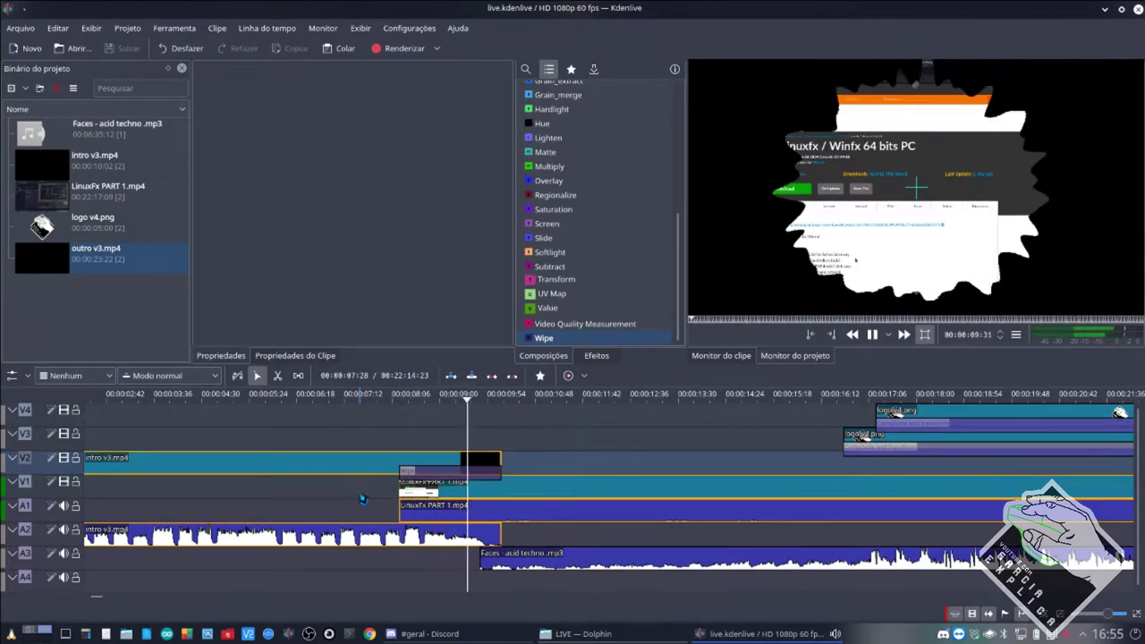
key("space")
left_click(466, 479)
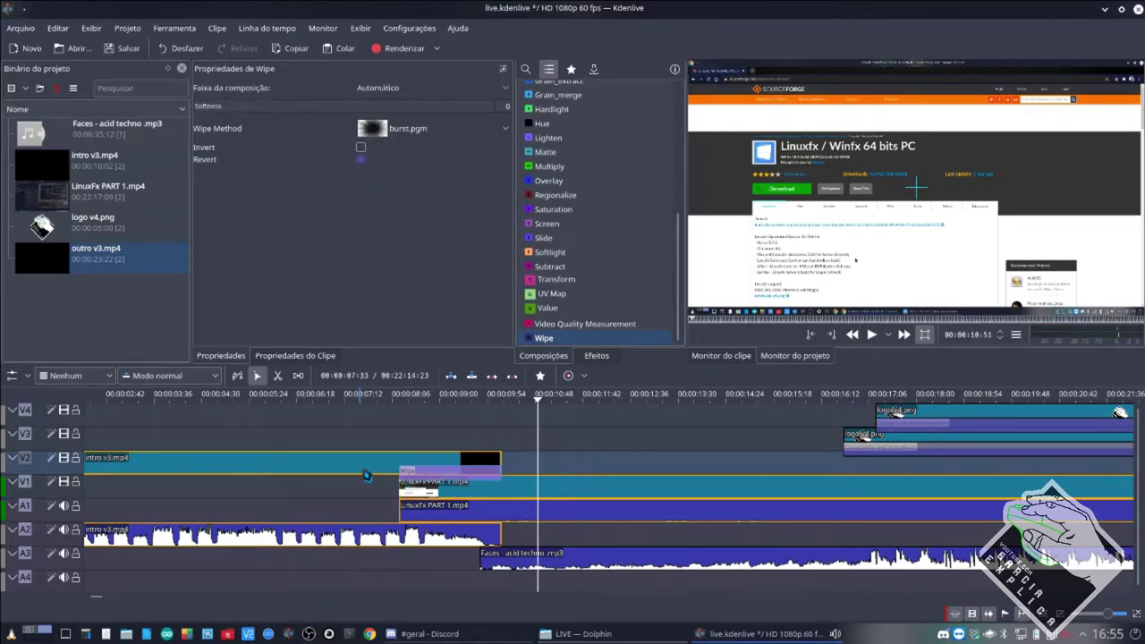
Switch from Kdenlive to the #geral - Discord window via the taskbar.
left_click(391, 635)
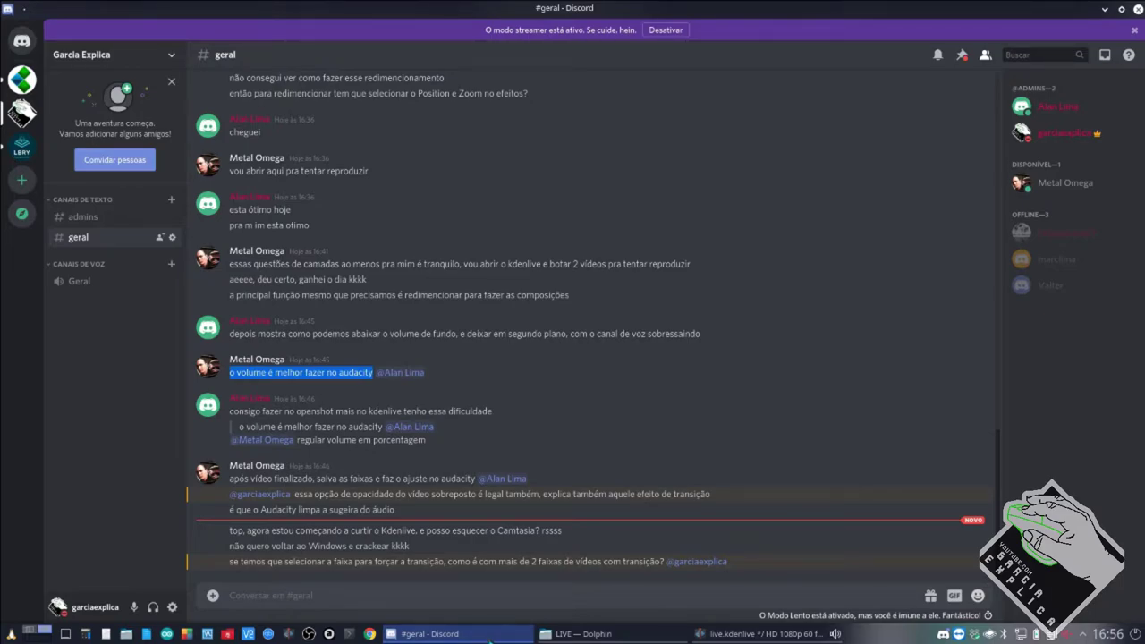
Back in Kdenlive, align the V3 and V4 logo v4.png clips and their composition with the LinuxFx start.
left_click(743, 634)
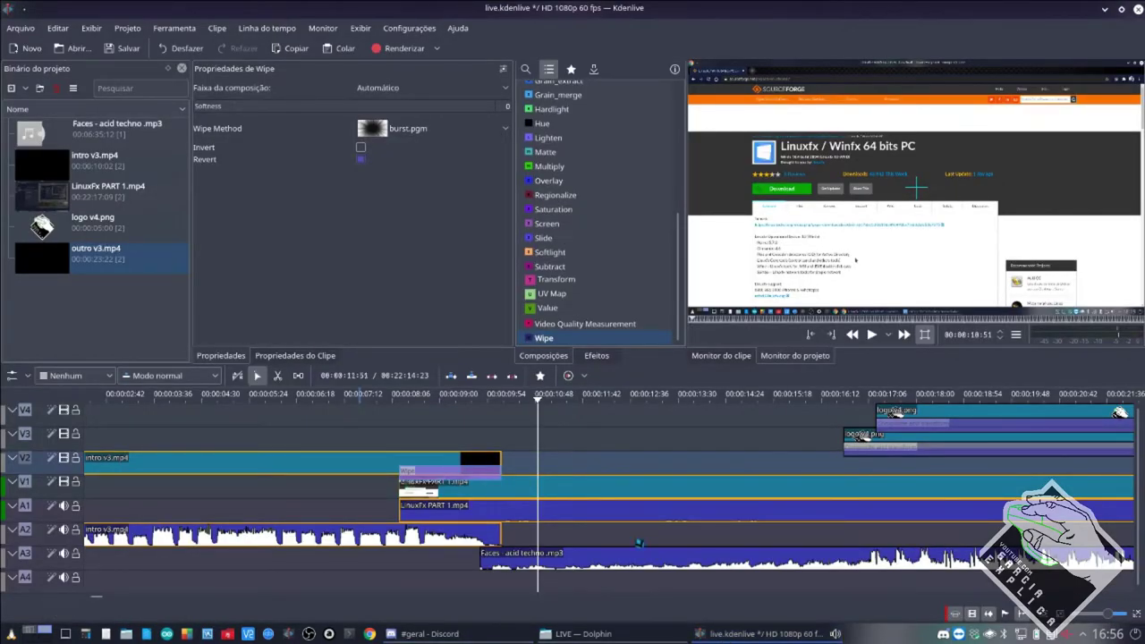
left_click_drag(880, 433, 420, 440)
key("Up")
left_click_drag(514, 422, 479, 432)
left_click(893, 451)
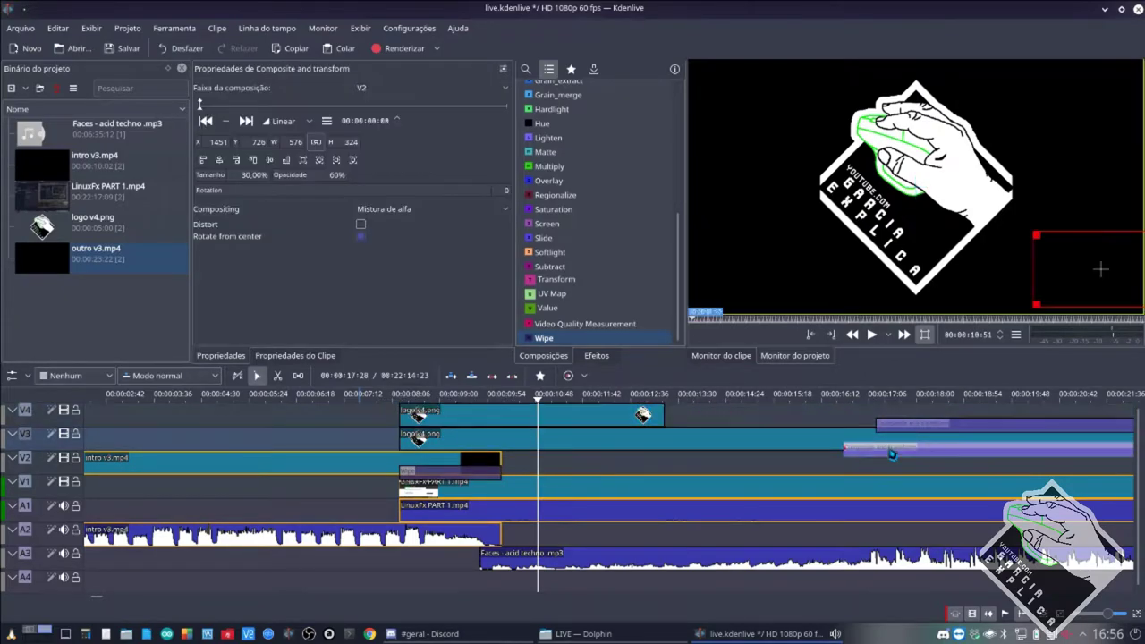
left_click_drag(909, 427, 877, 430)
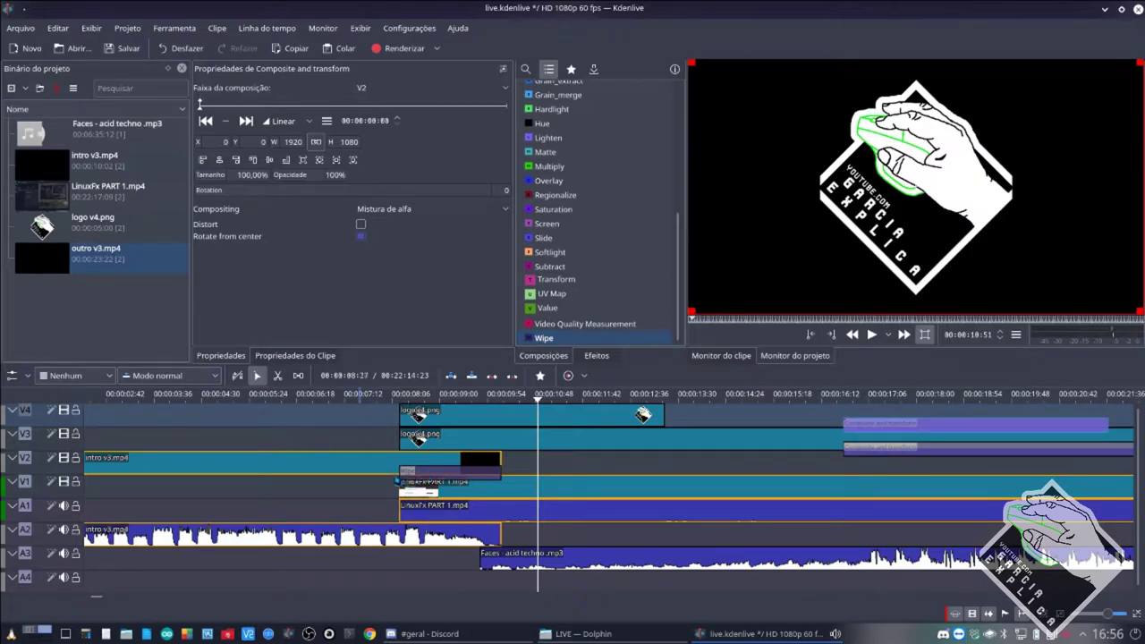
Move intro v3.mp4 onto V1 and LinuxFx PART 1.mp4 up to V2 over the intro's end.
left_click_drag(481, 500, 619, 497)
left_click_drag(358, 457, 365, 479)
left_click_drag(580, 497, 431, 481)
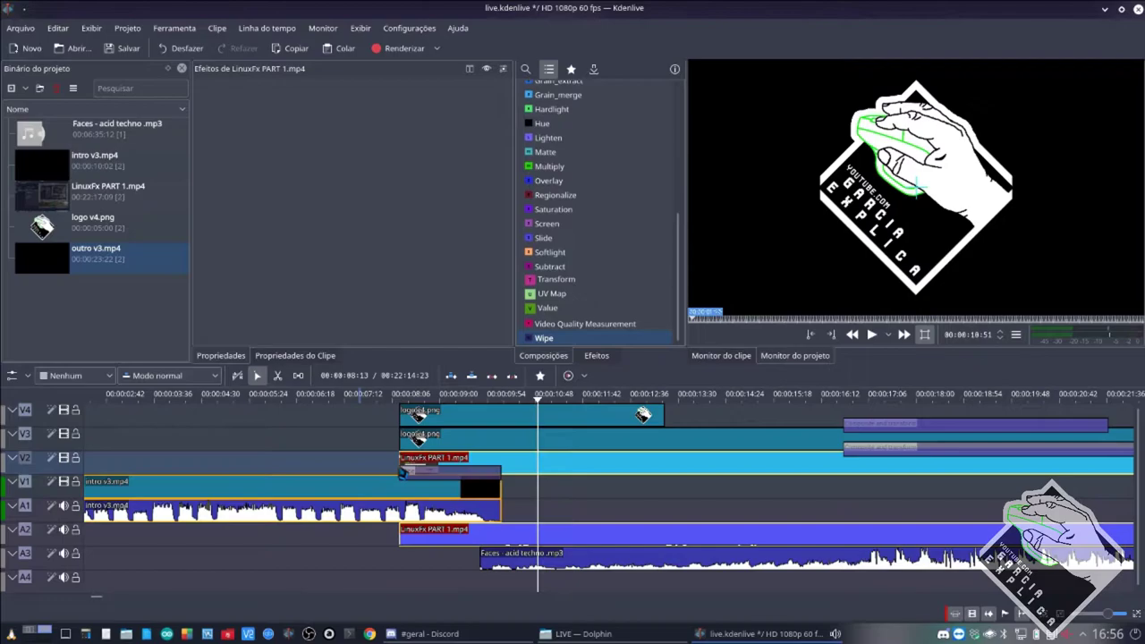
Replace the V4 logo clip with outro v3.mp4, placed at the LinuxFx start.
left_click(469, 420)
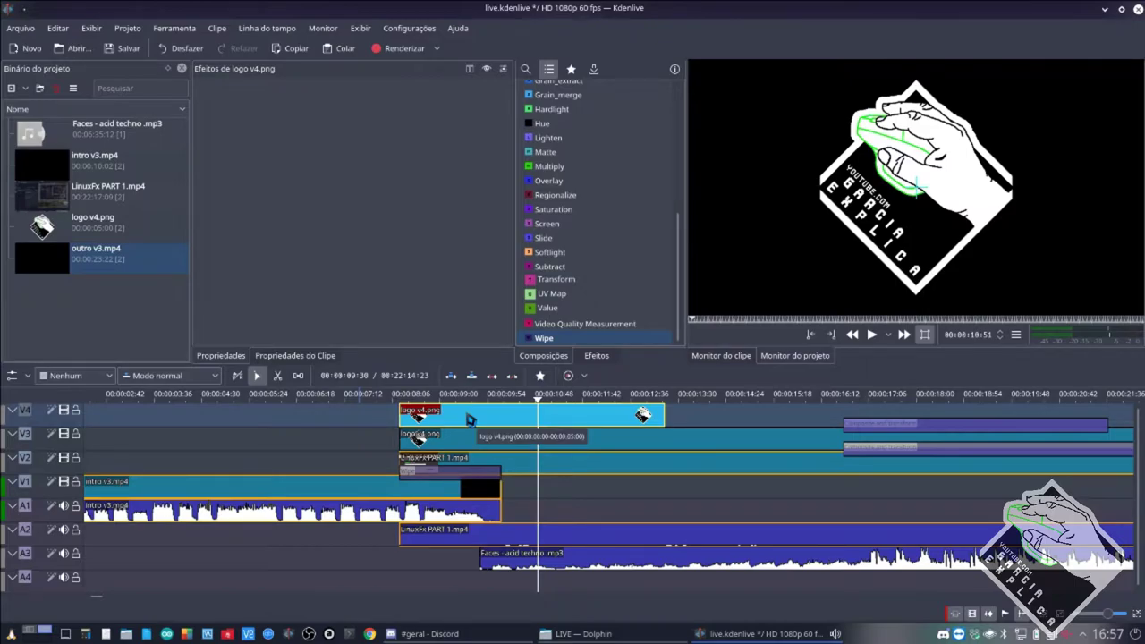
key("Delete")
left_click_drag(97, 260, 433, 426)
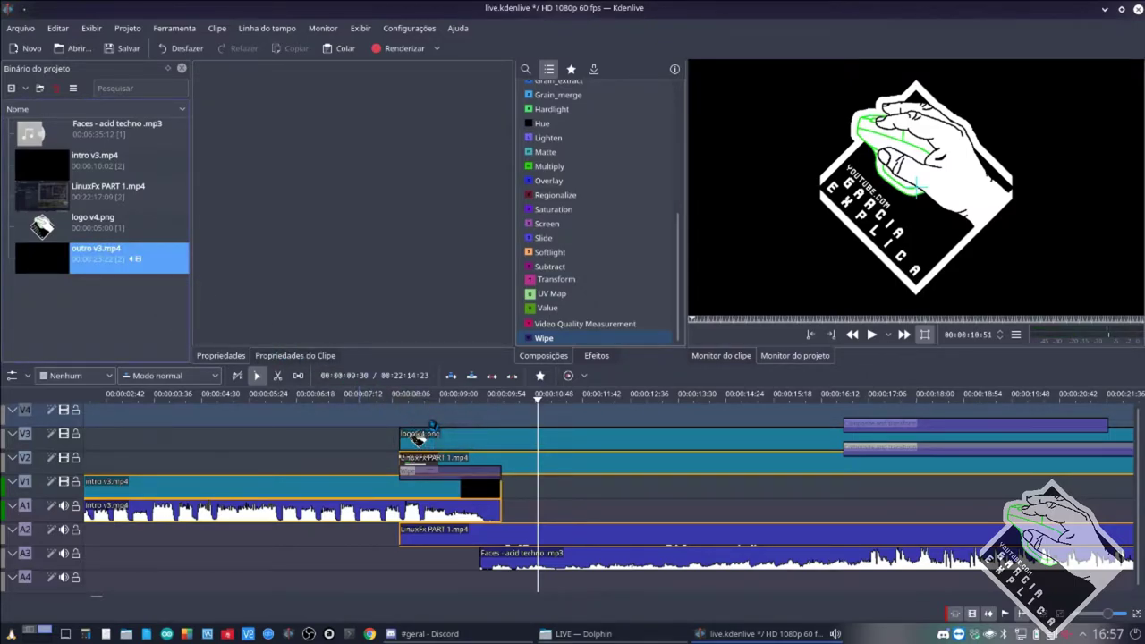
Scroll the timeline and select the intro clip, then the outro v3.mp4 clip on V4.
scroll(520, 486, "down", 3)
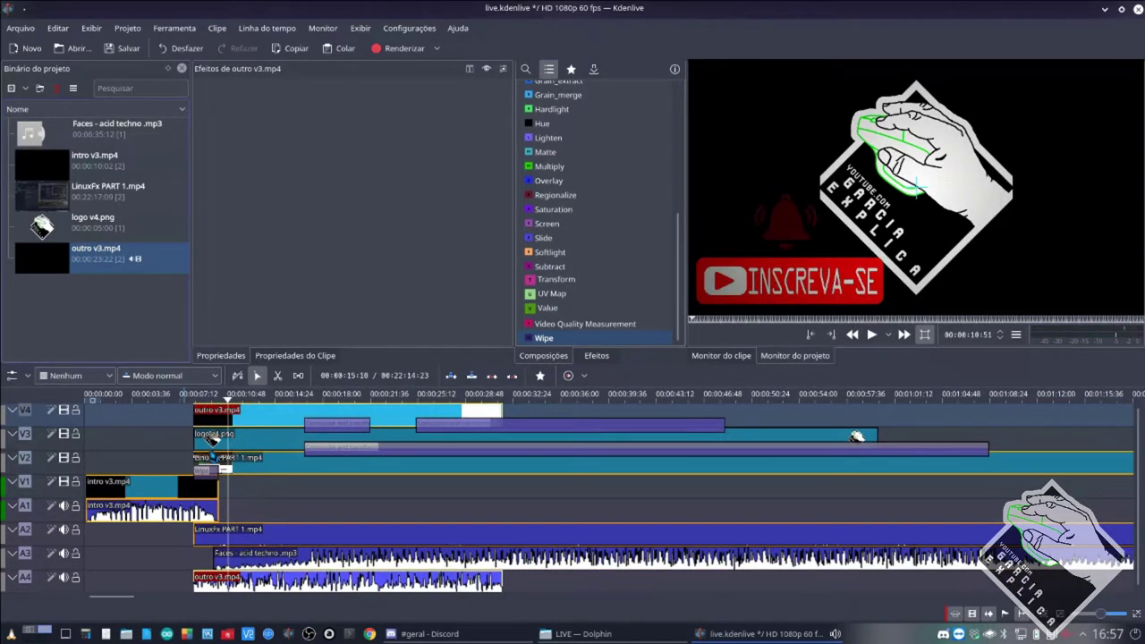
scroll(1074, 614, "up", 3)
scroll(216, 458, "up", 5)
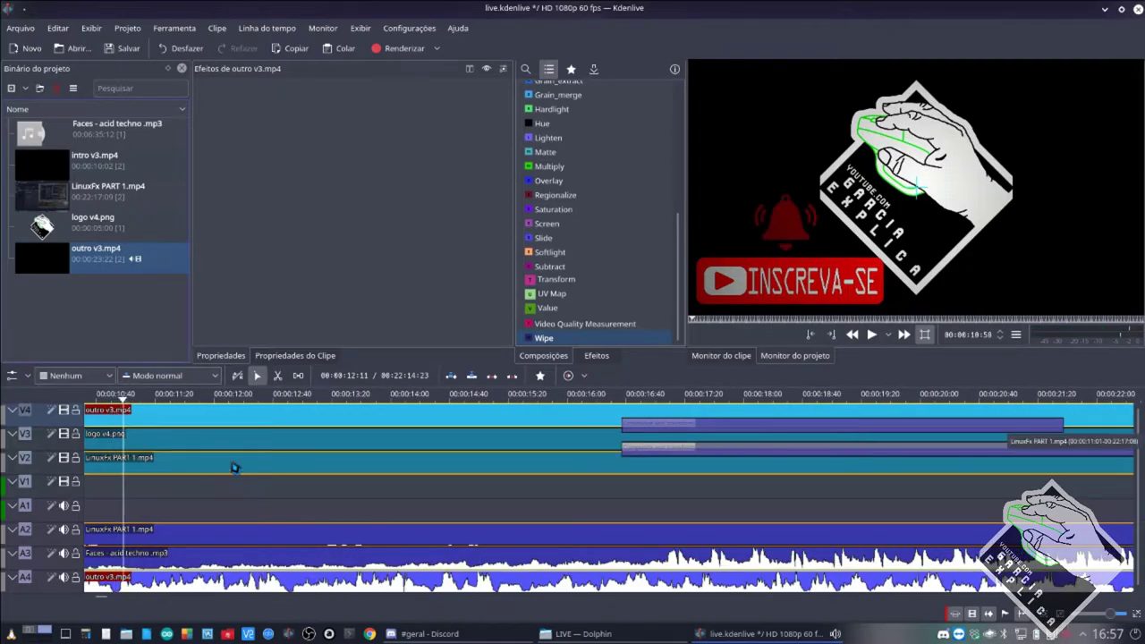
scroll(484, 495, "up", 1)
scroll(488, 495, "down", 2)
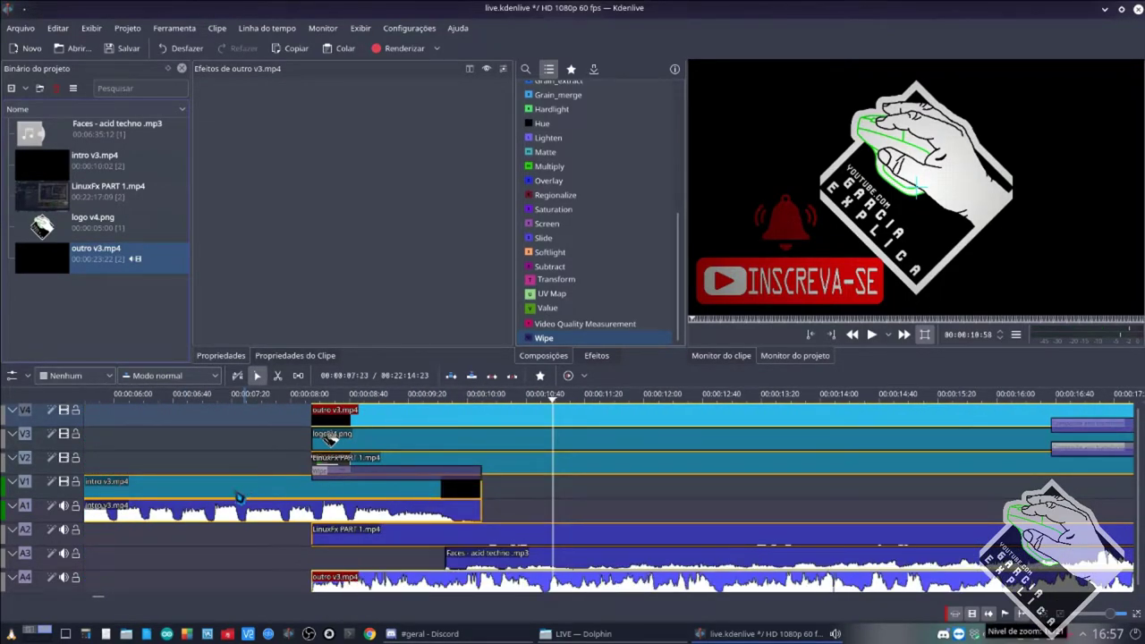
left_click(238, 494)
left_click(338, 418)
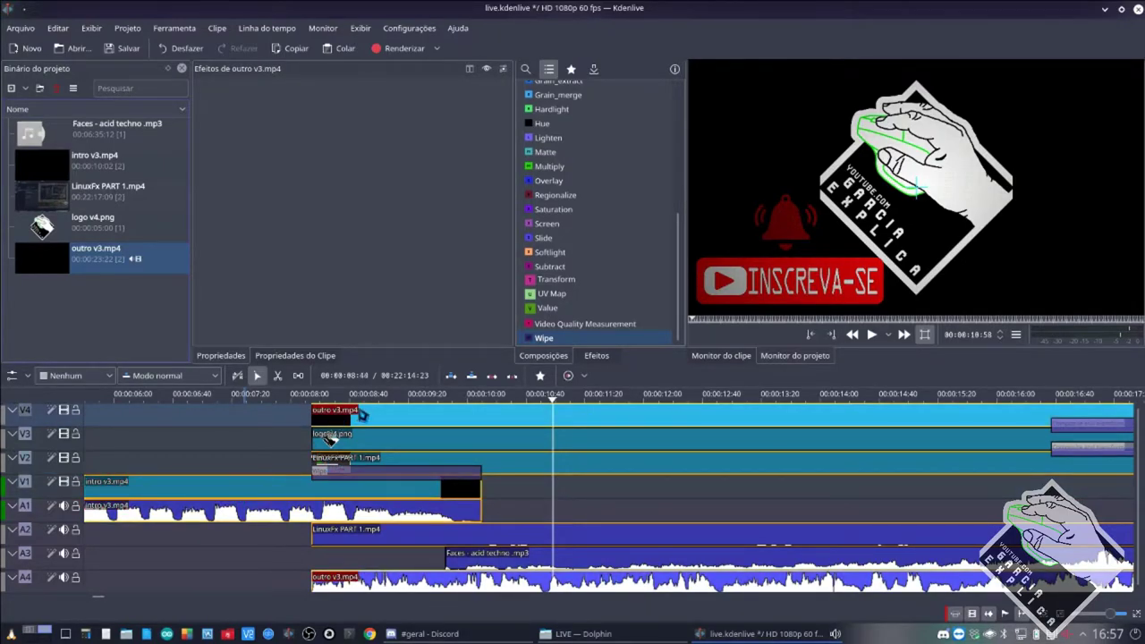
Move the Wipe composition under the outro, composite it onto V1, save and play back.
left_click_drag(361, 480, 364, 440)
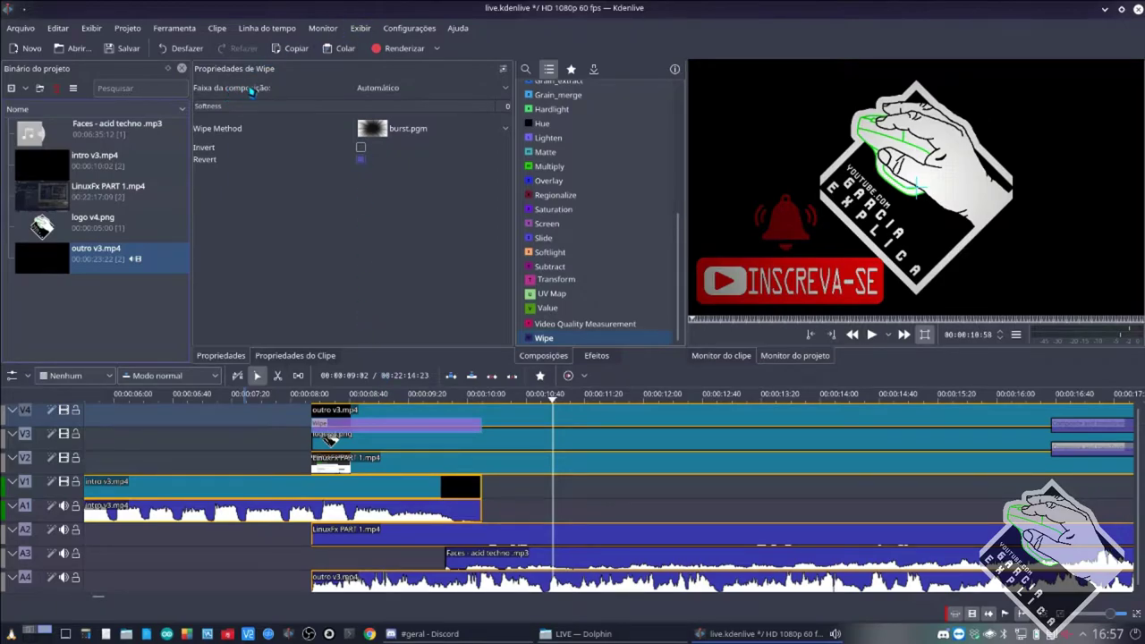
left_click(370, 90)
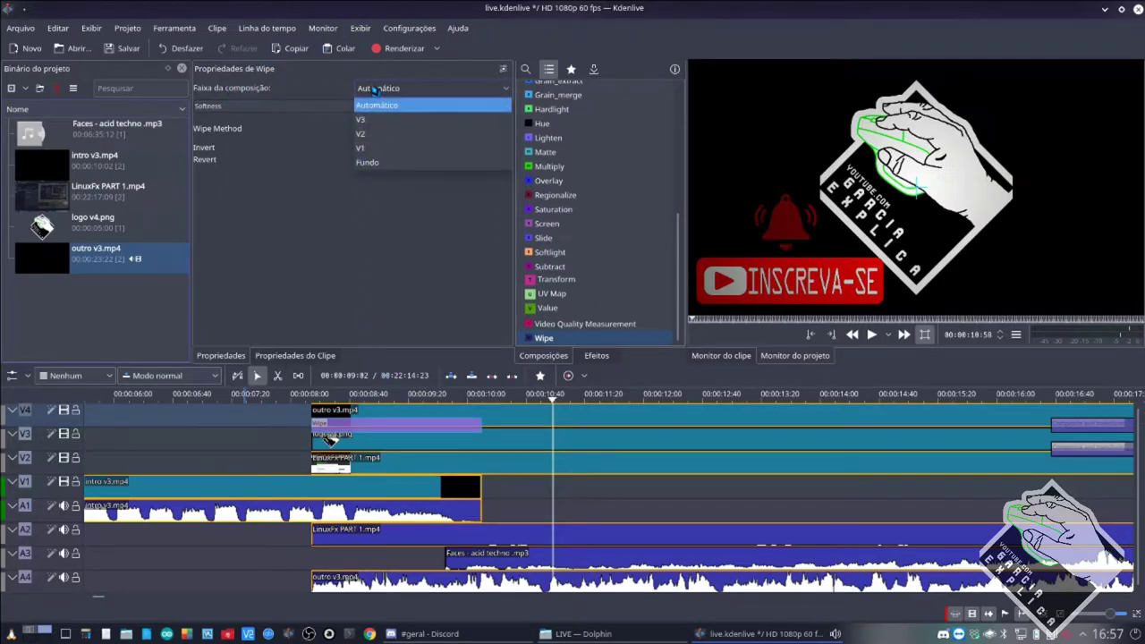
left_click(377, 148)
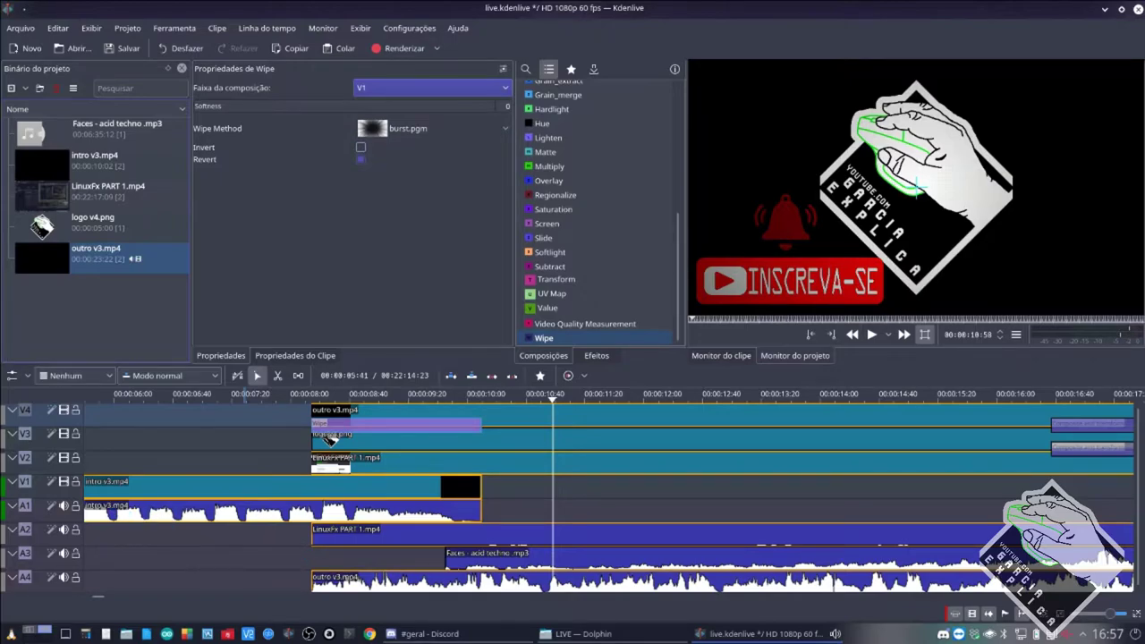
left_click(191, 493)
left_click(391, 417)
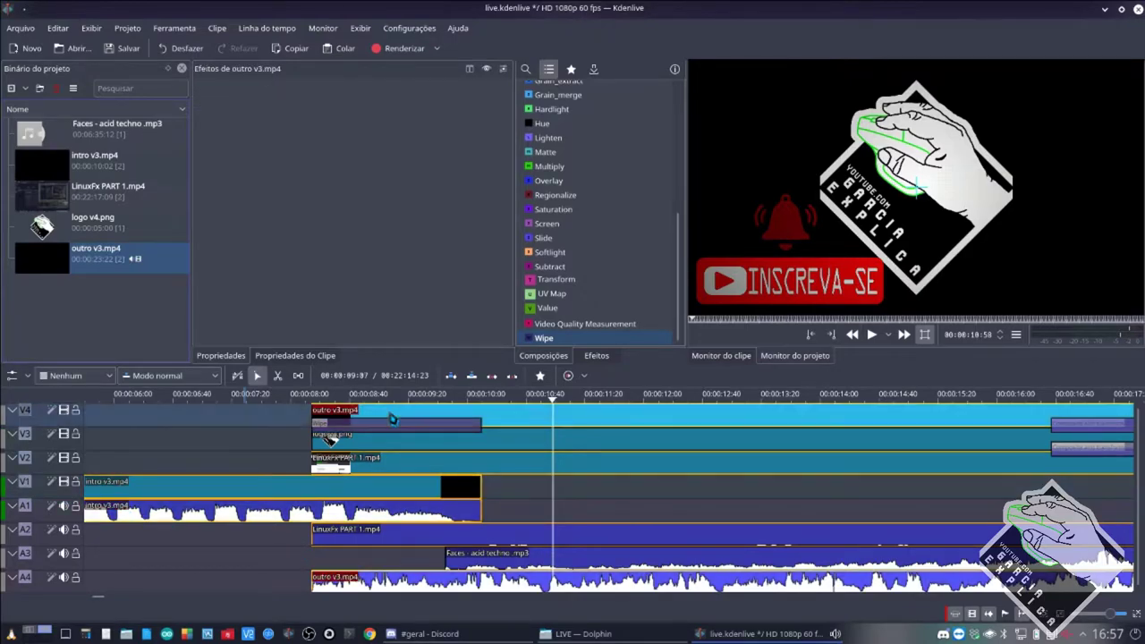
left_click(215, 461)
key("ctrl+s")
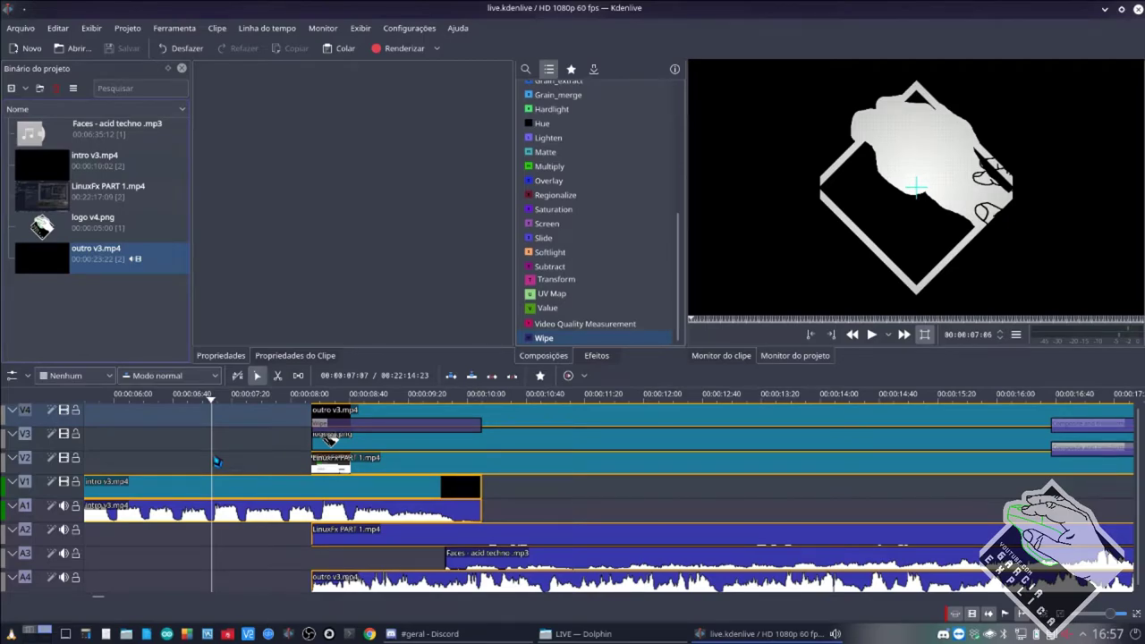
key("space")
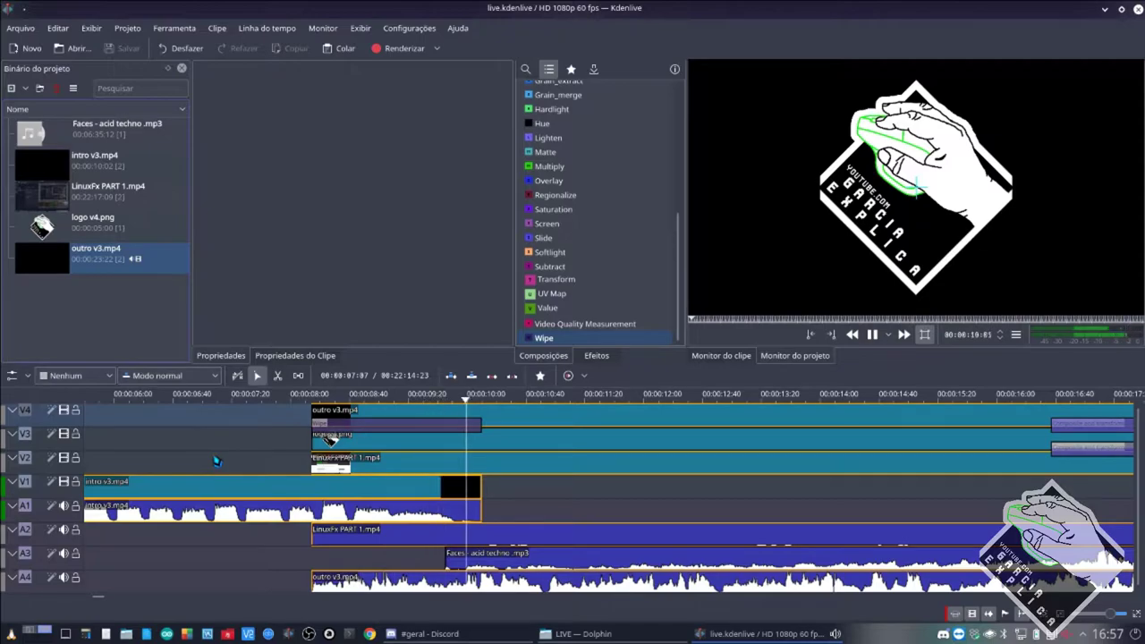
Change the Wipe method from burst.pgm to linear_x.pgm and preview the new wipe.
left_click(403, 427)
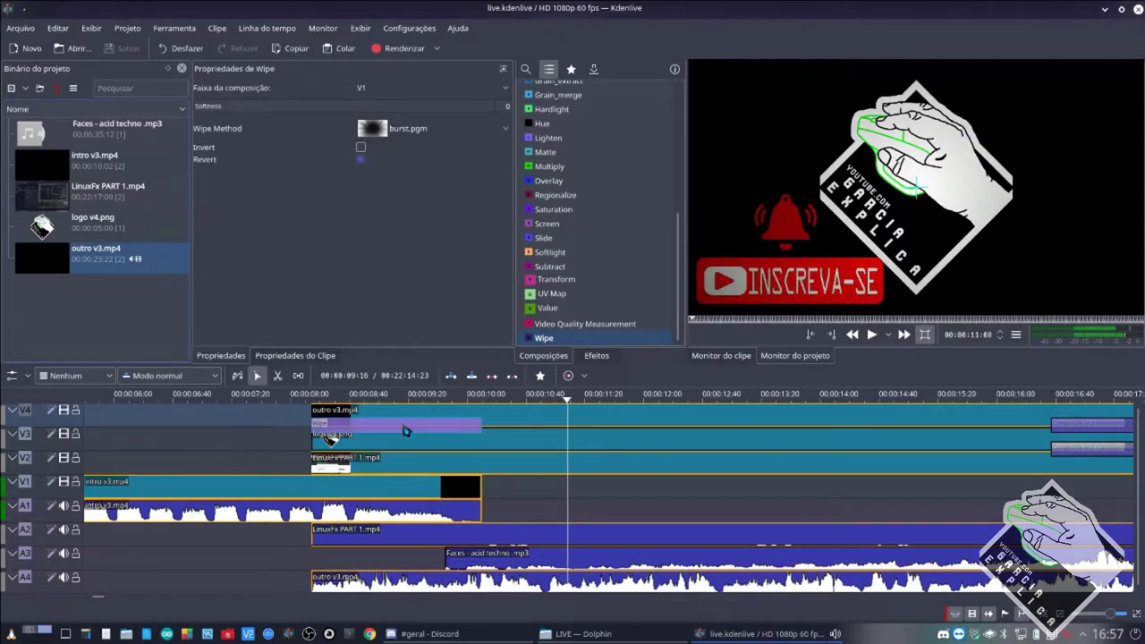
left_click(420, 132)
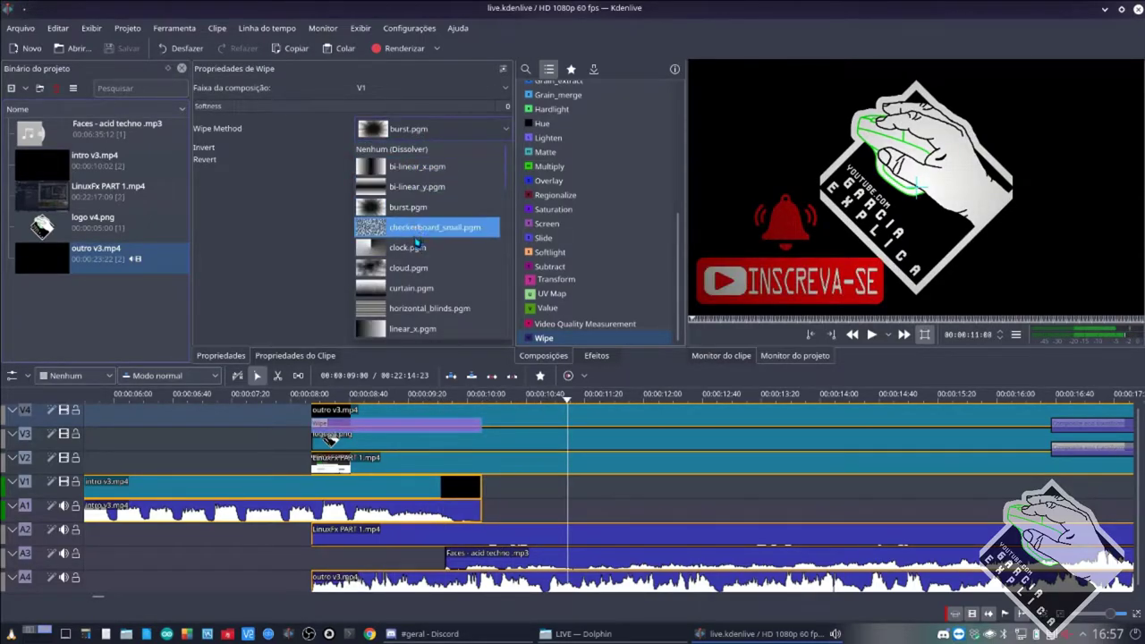
left_click(412, 328)
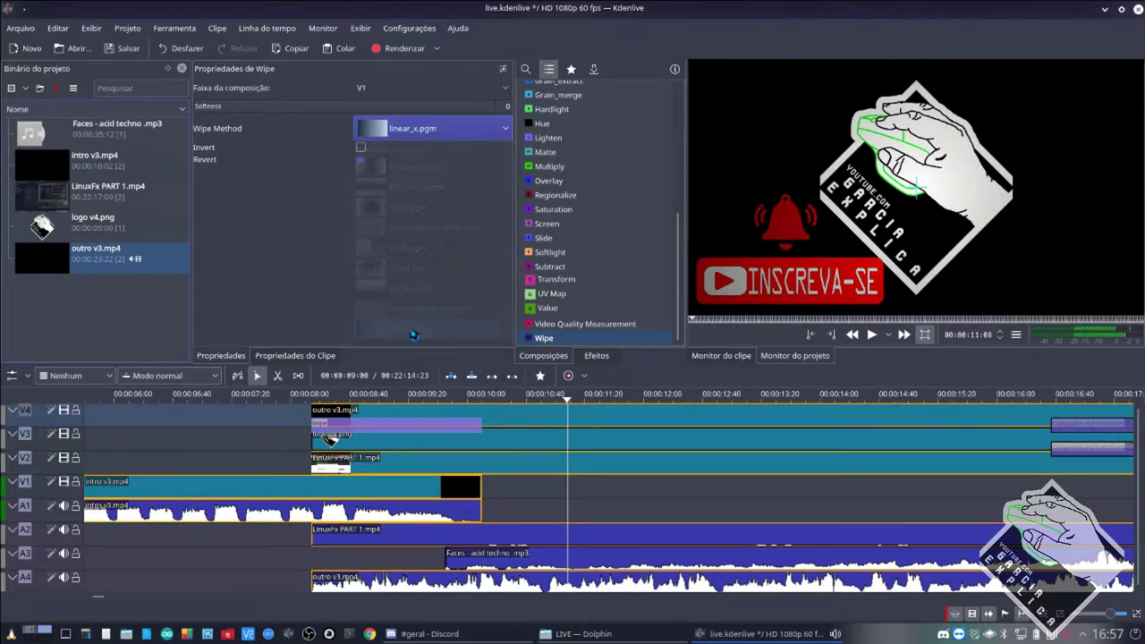
left_click(288, 438)
key("space")
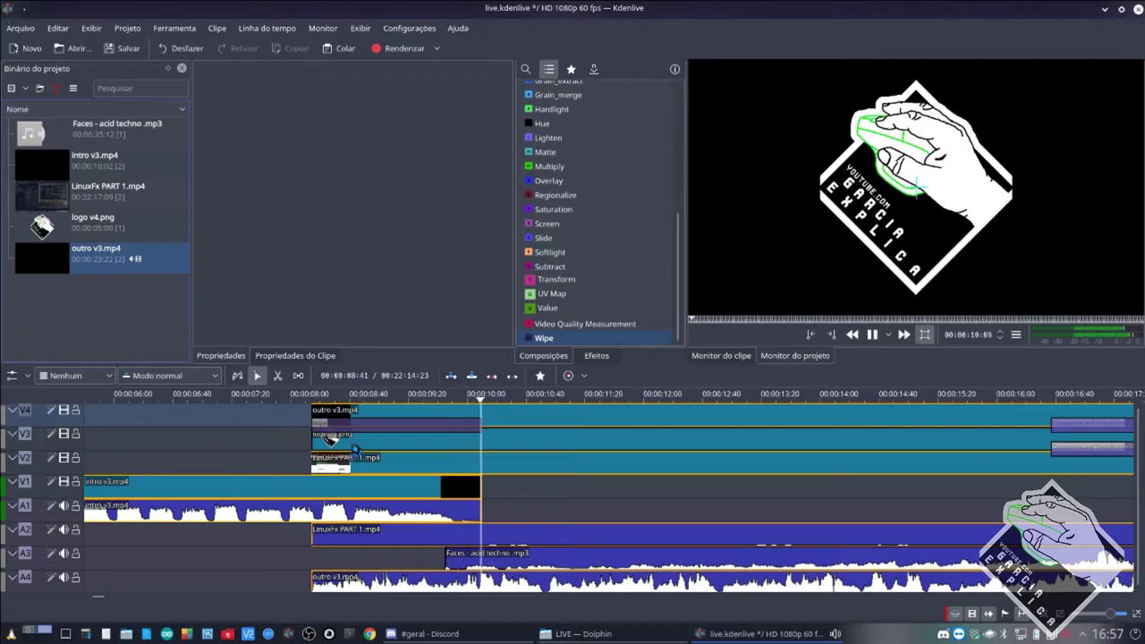
key("space")
Swap tracks, moving LinuxFx PART 1.mp4 up to V4 and outro v3.mp4 down to V2.
left_click(498, 450)
scroll(577, 461, "down", 8)
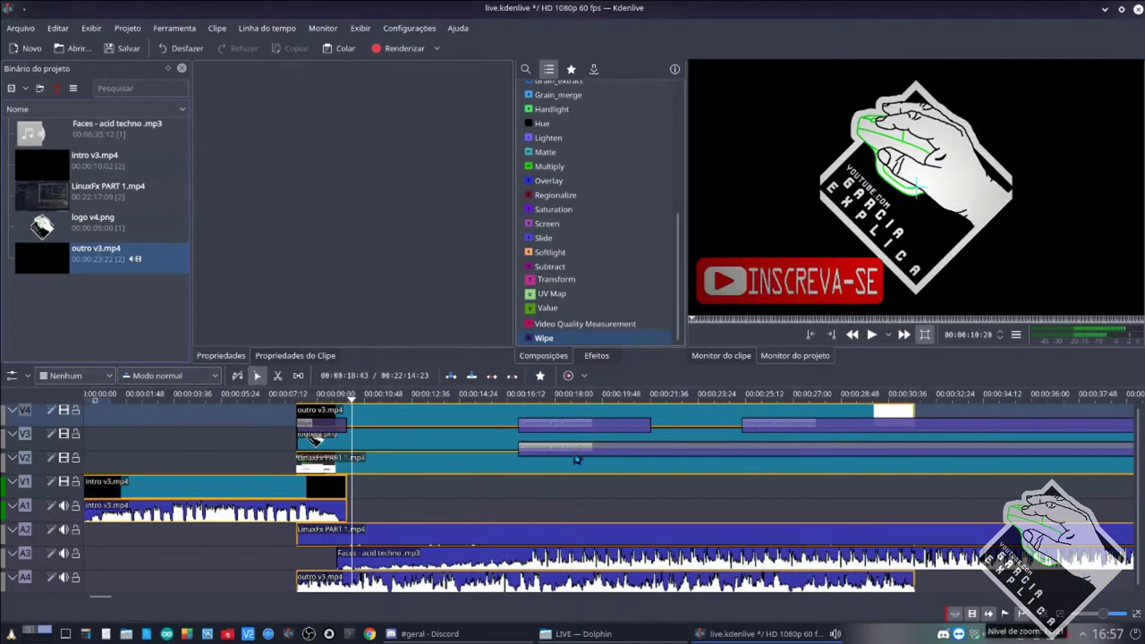
left_click(621, 446)
left_click_drag(621, 446, 625, 411)
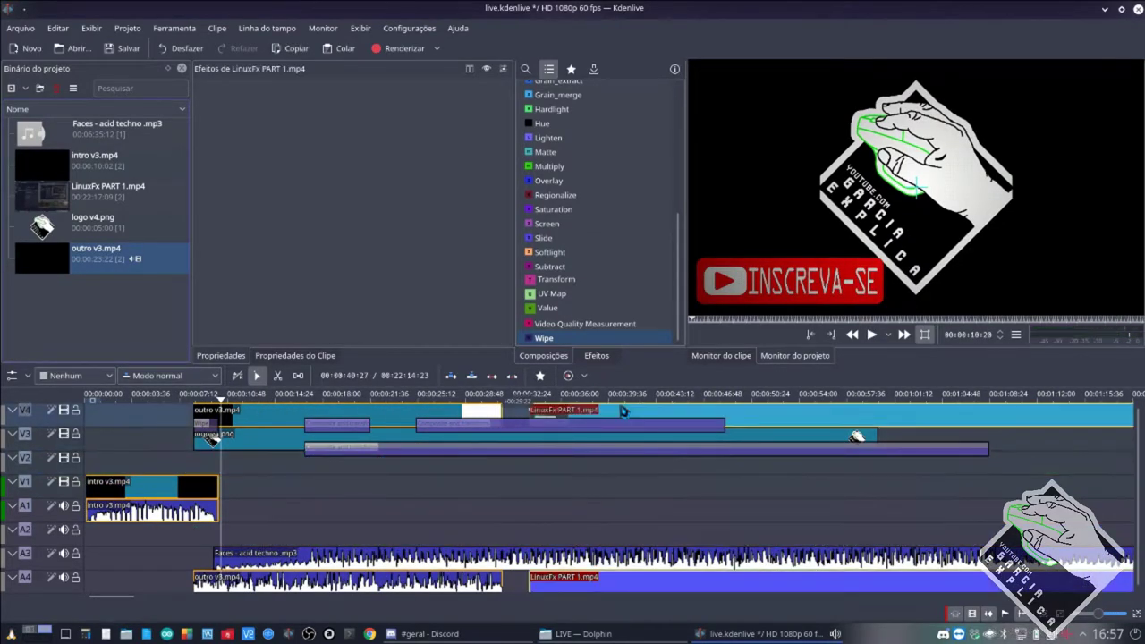
left_click_drag(320, 414, 315, 484)
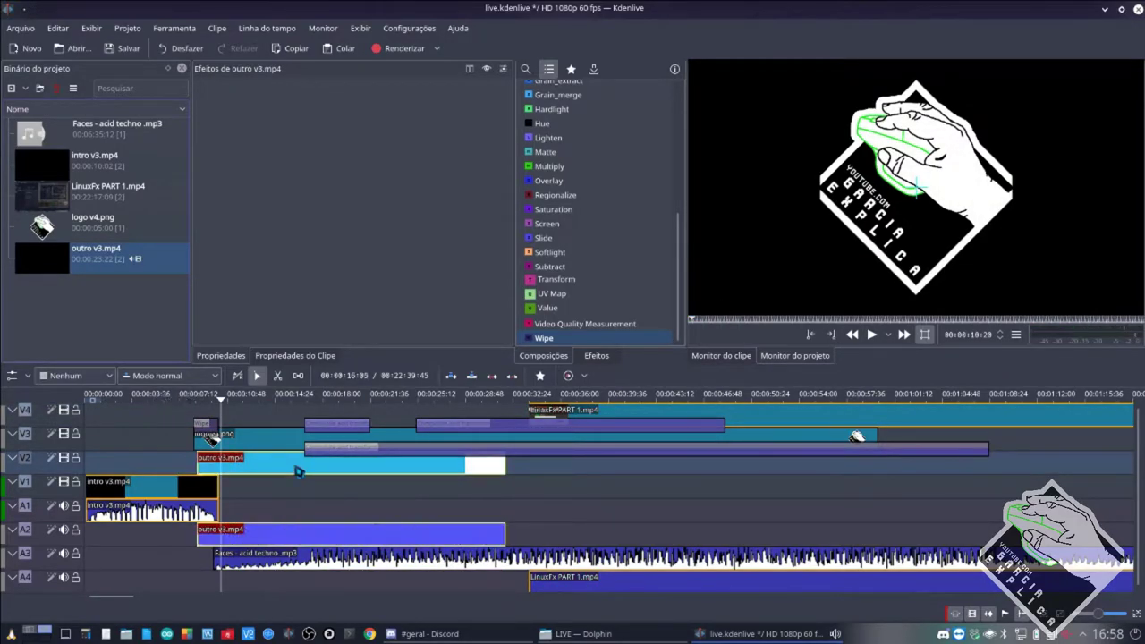
left_click_drag(572, 417, 219, 421)
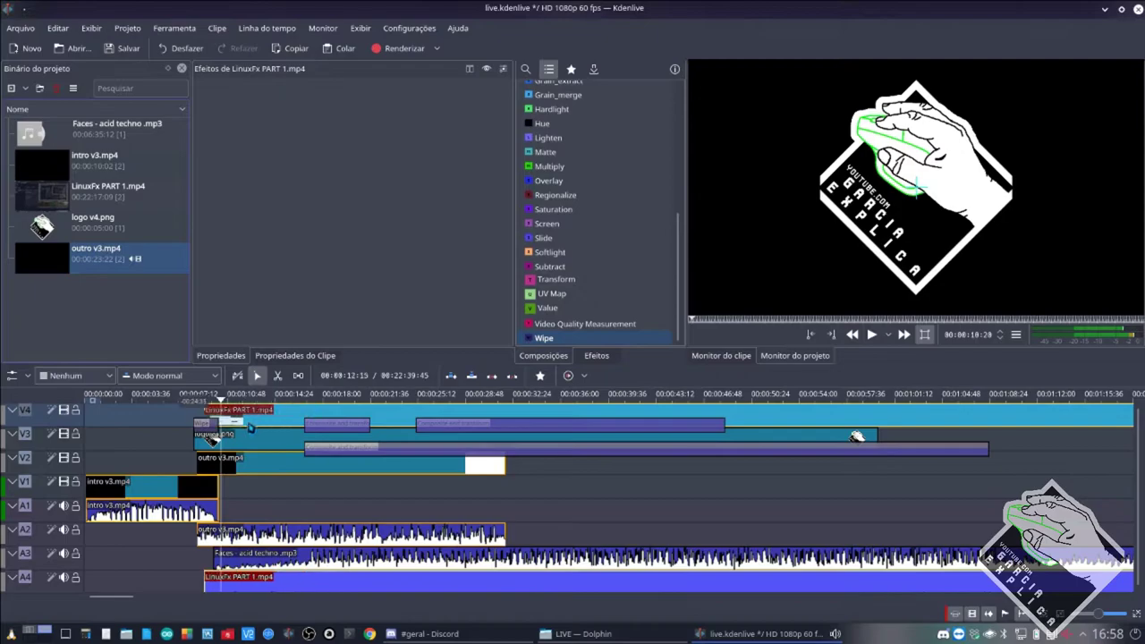
Align outro v3.mp4 with the LinuxFx start near 00:00:08, save, and preview playback.
scroll(219, 430, "up", 2)
scroll(333, 459, "left", 2)
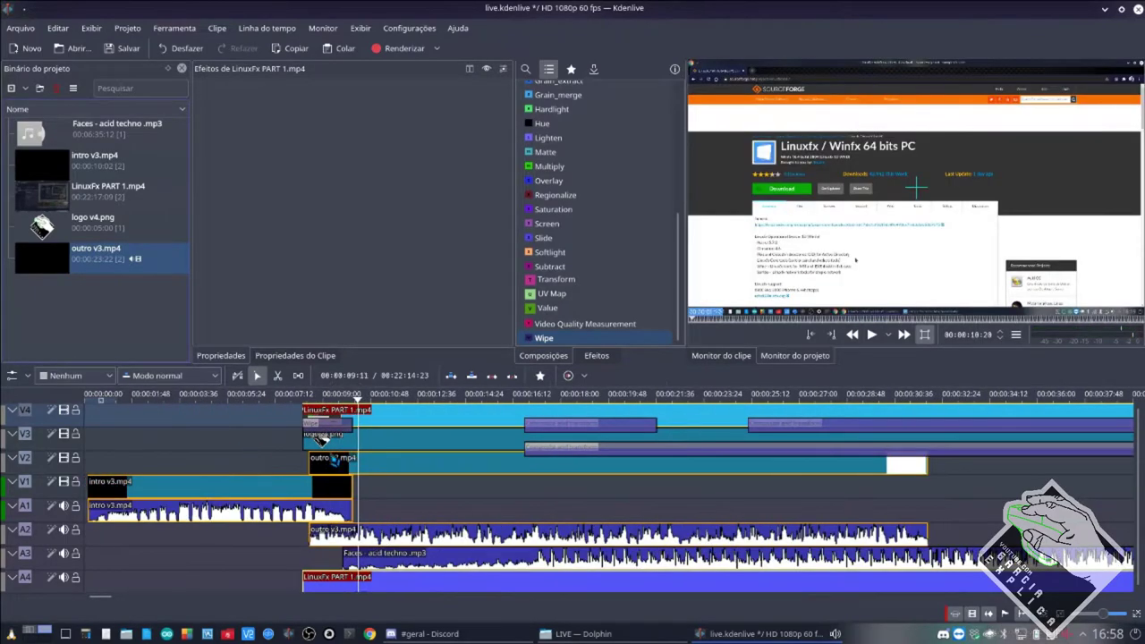
left_click_drag(262, 462, 255, 462)
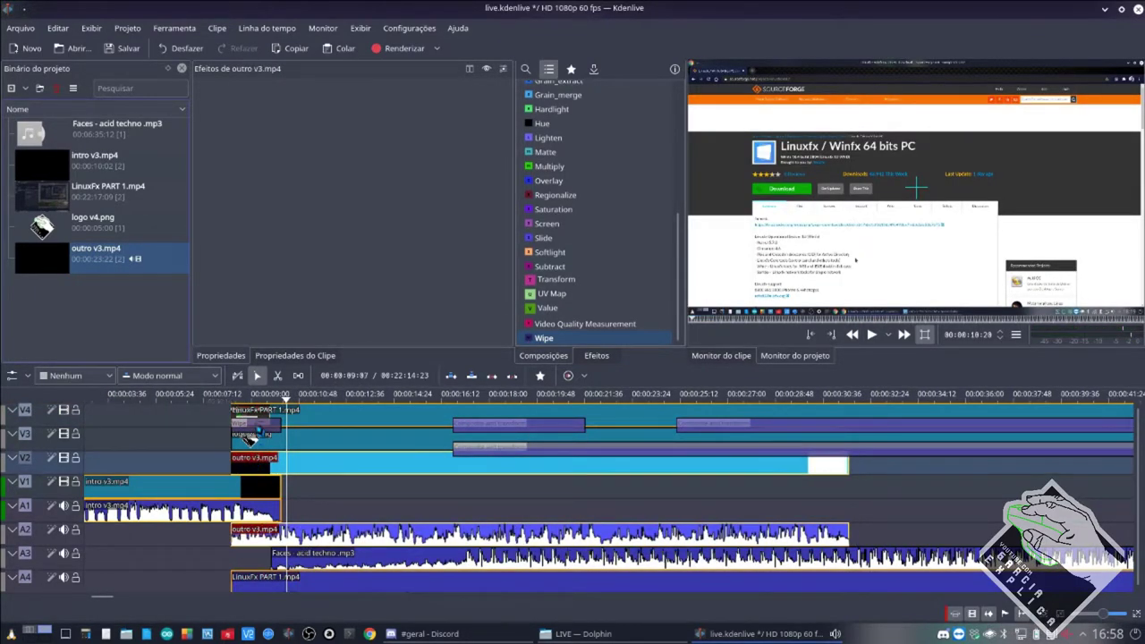
scroll(259, 421, "up", 2)
key("ctrl+s")
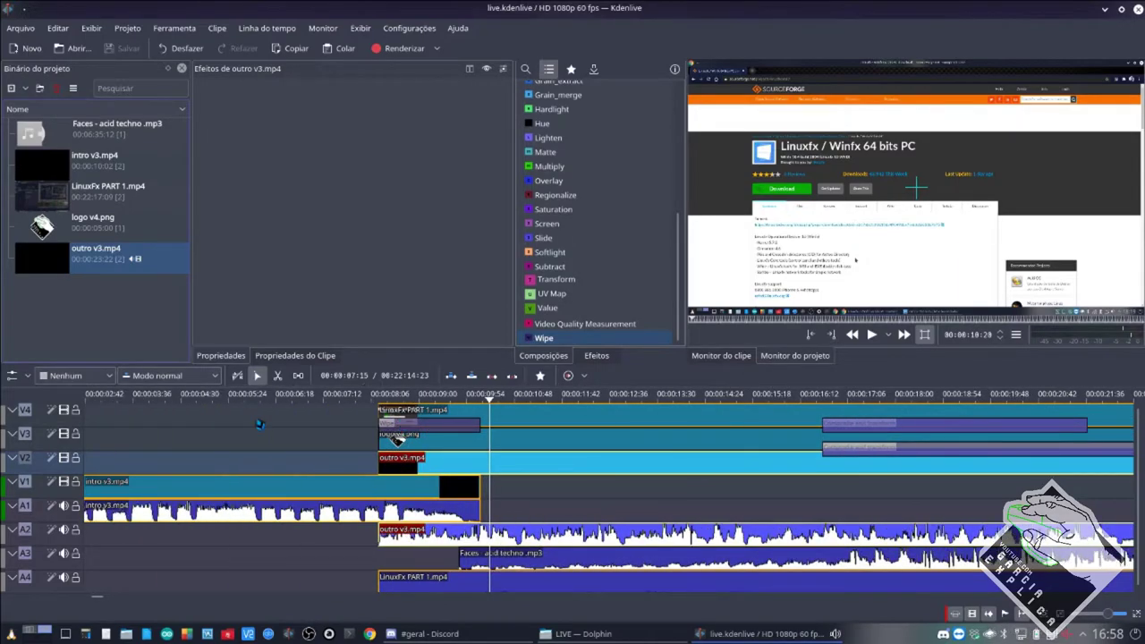
left_click(360, 430)
left_click(365, 444)
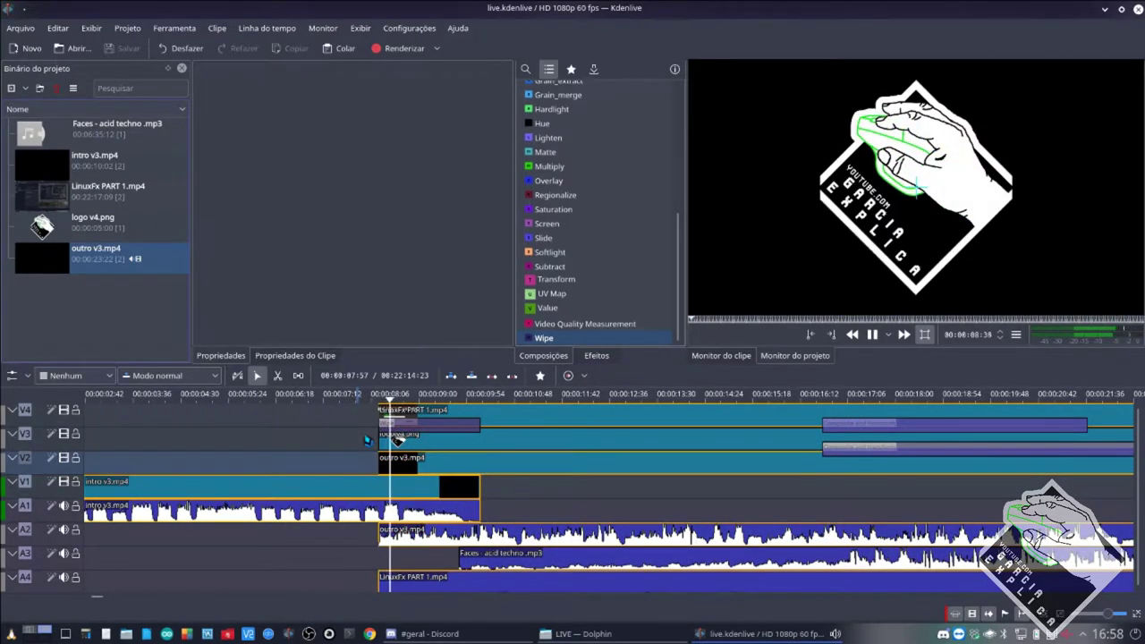
key("space")
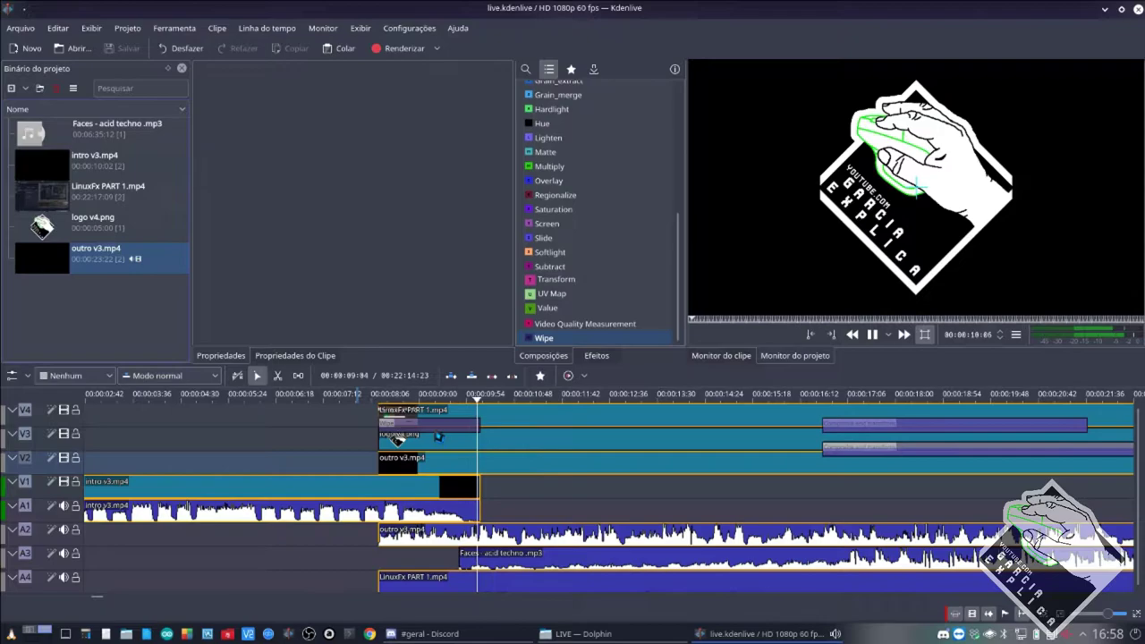
left_click(450, 429)
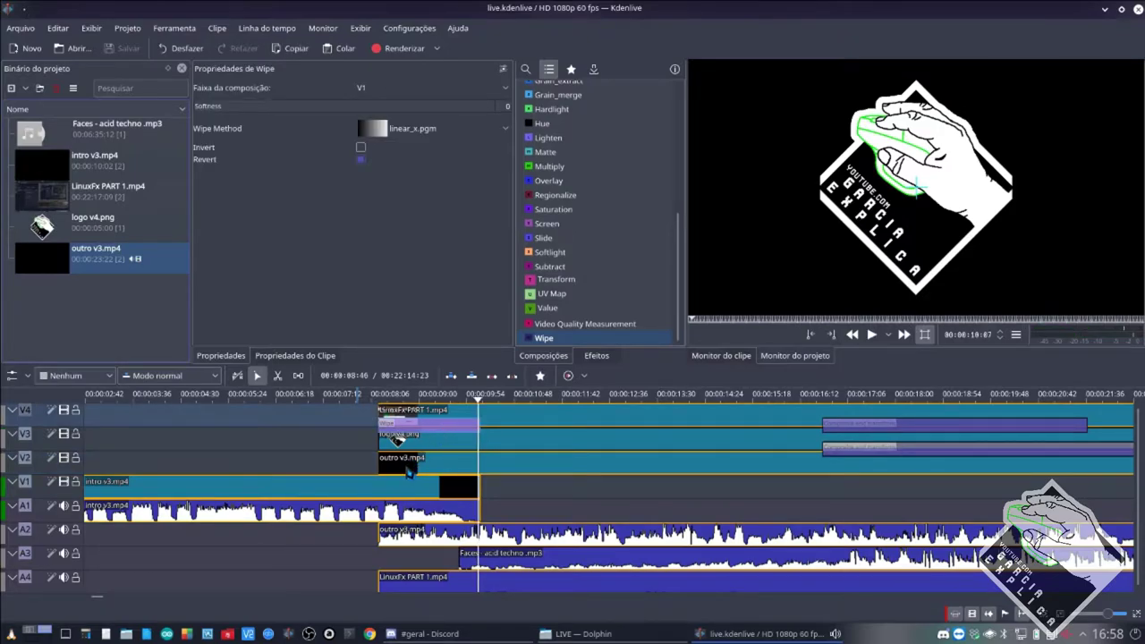
Preview the transition and look through the wipe shapes without changing them.
key("space")
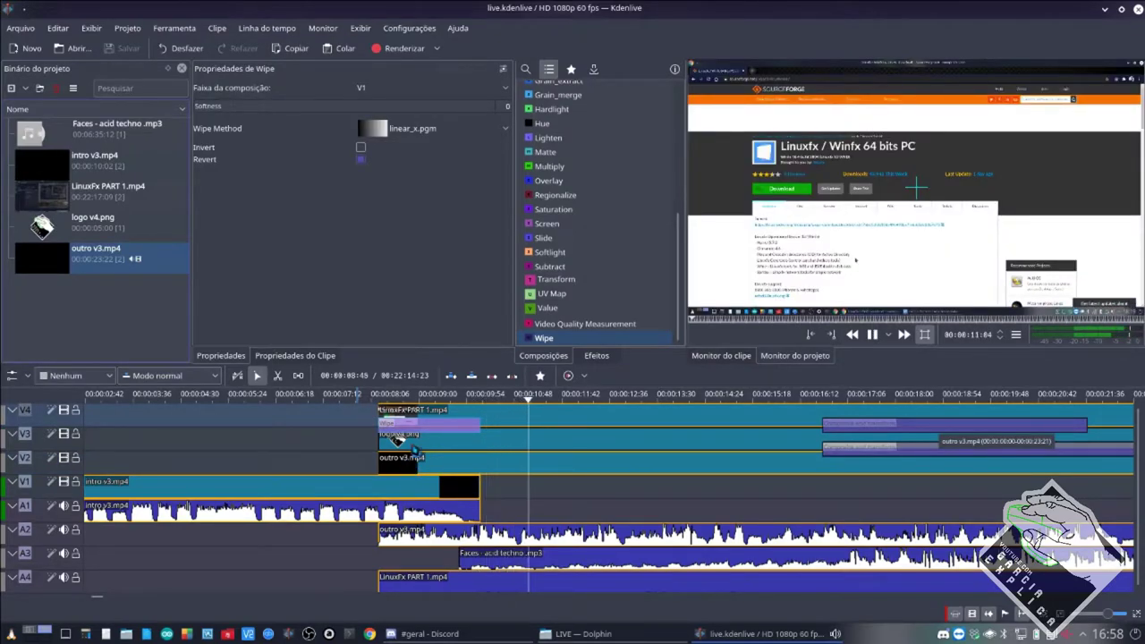
key("space")
left_click(439, 130)
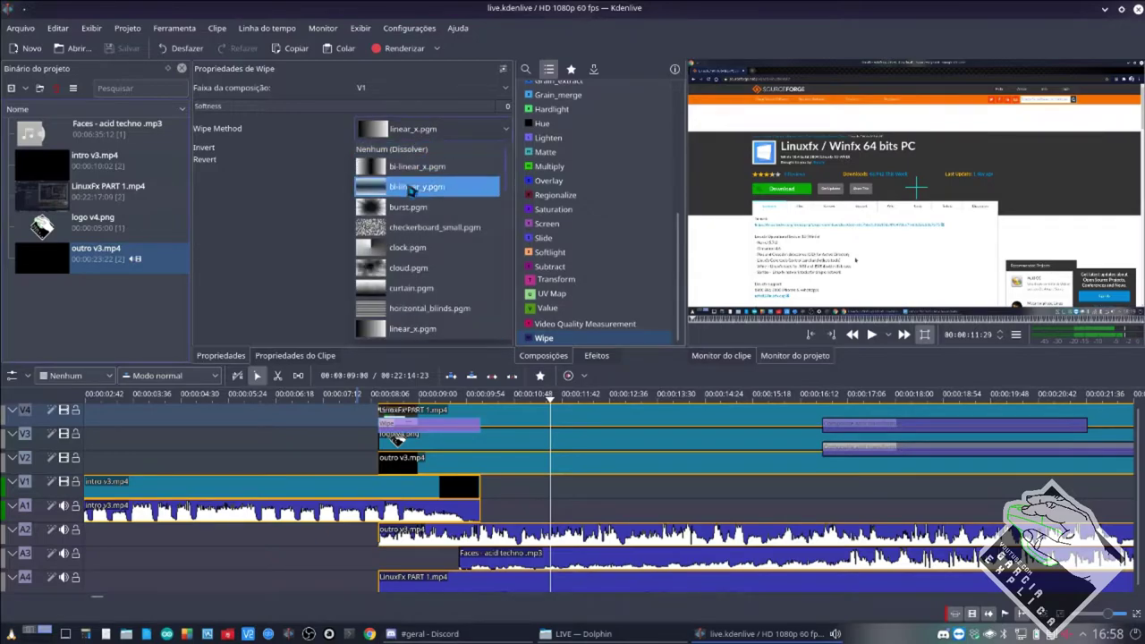
left_click(362, 162)
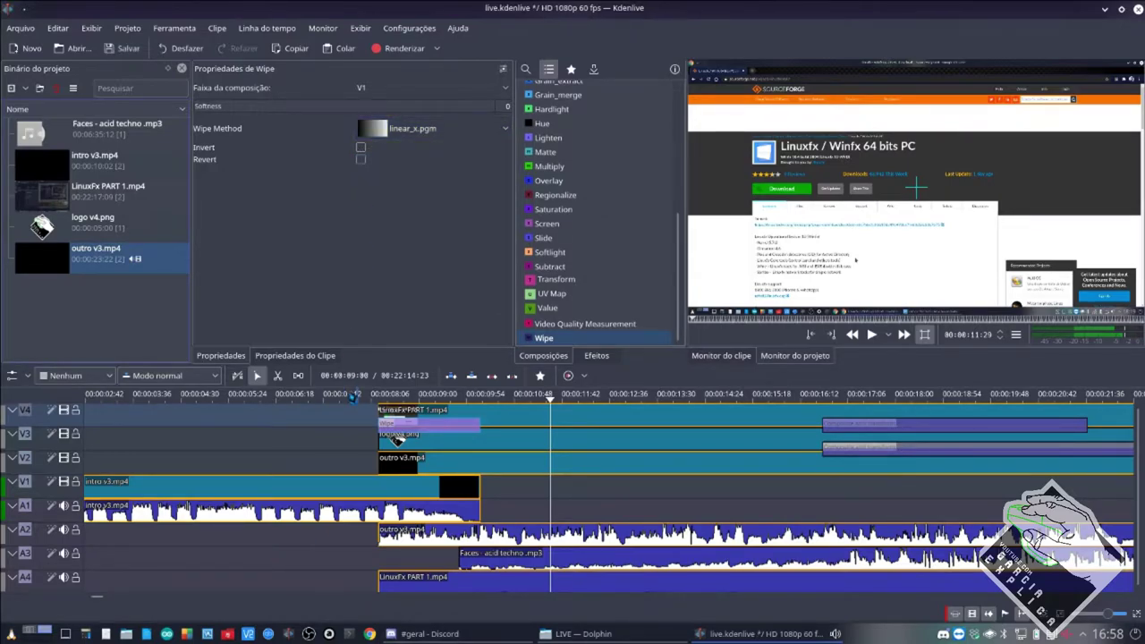
left_click(351, 447)
key("space")
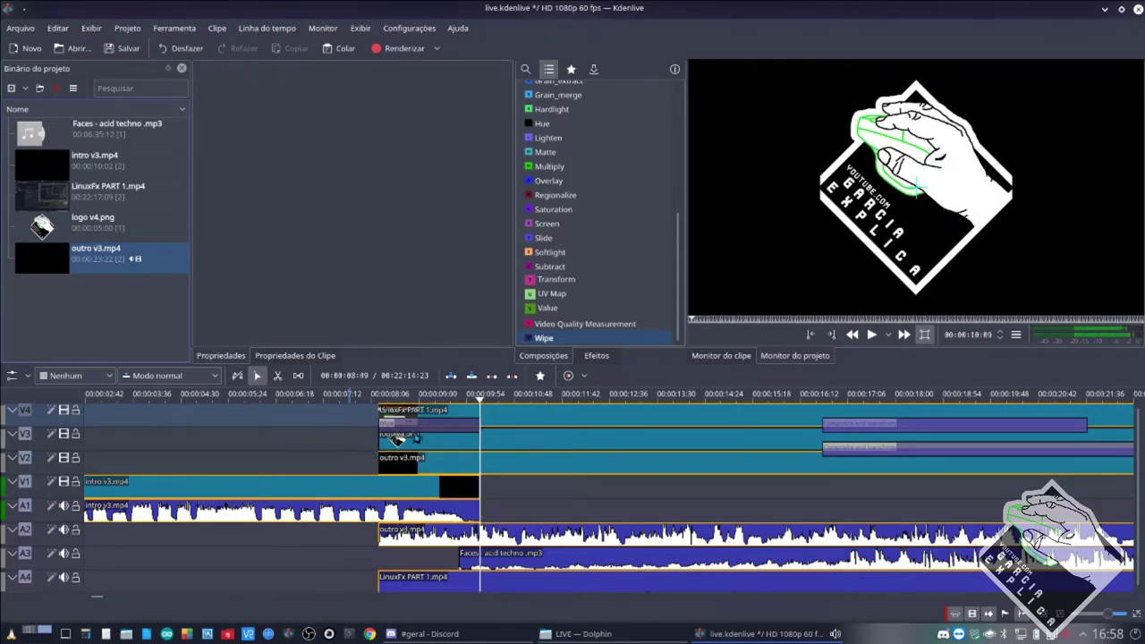
key("space")
Delete the old Wipe and add a new Wipe on V3 that ends with the intro.
left_click_drag(429, 432, 432, 481)
key("Delete")
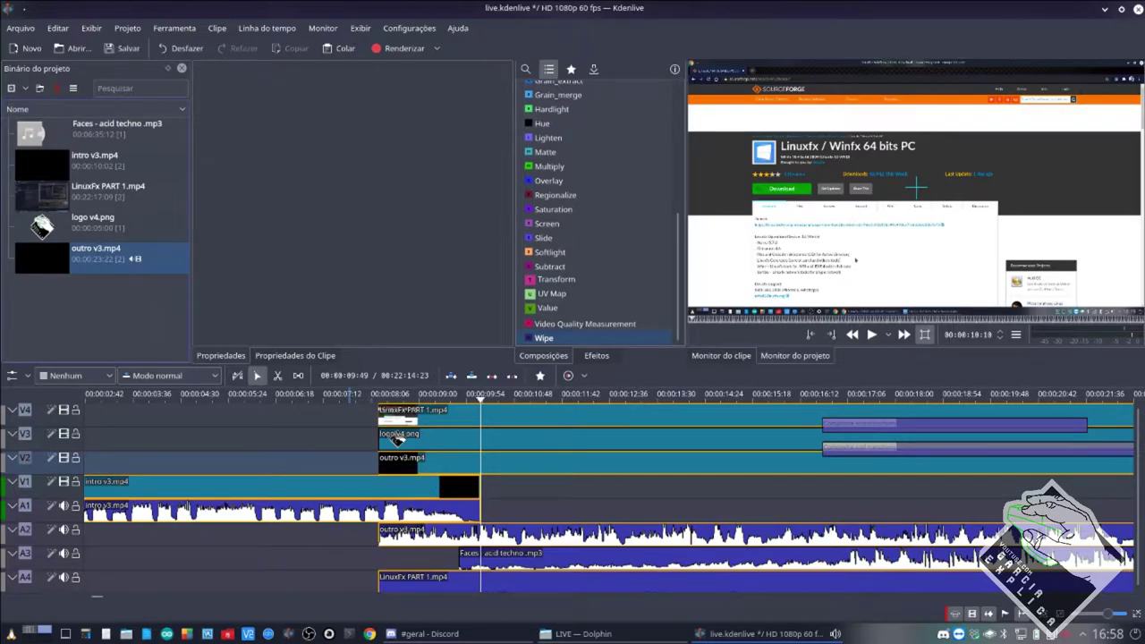
left_click_drag(544, 338, 391, 435)
left_click_drag(528, 434, 480, 439)
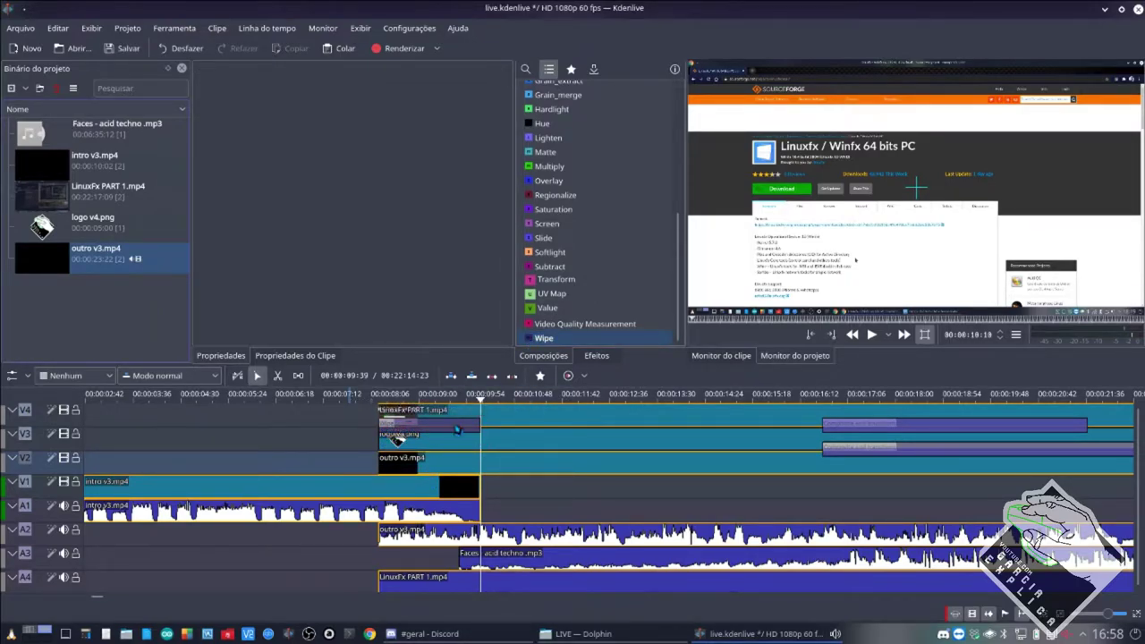
left_click(474, 436)
left_click(390, 88)
Composite the new Wipe onto V1, preview it, and move logo v4.png later on its track.
left_click(369, 148)
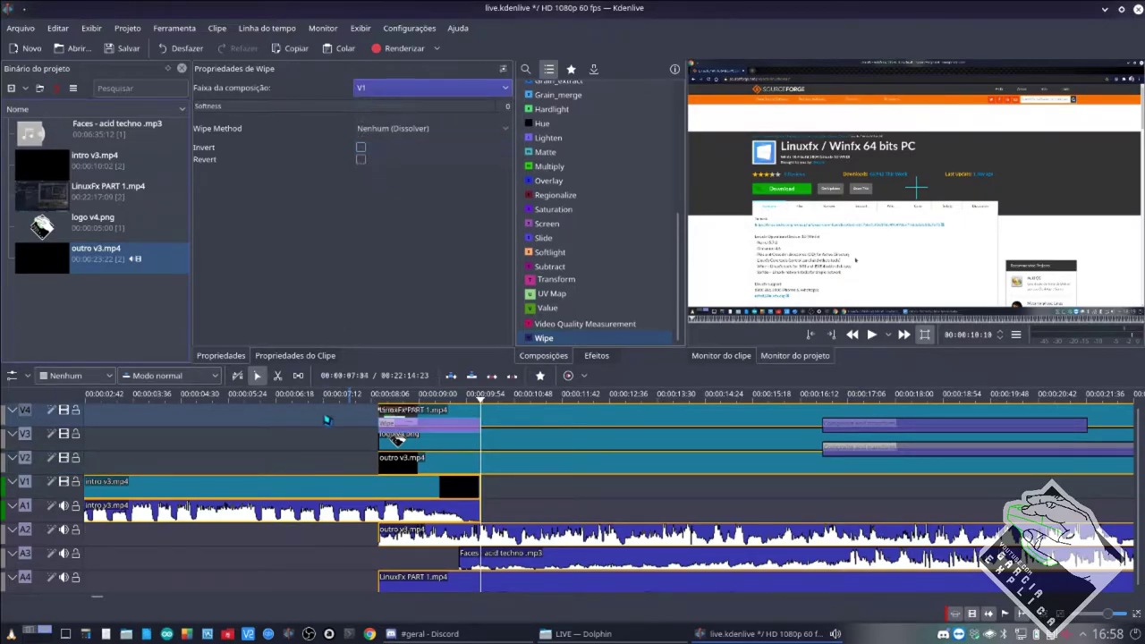
left_click(353, 450)
key("space")
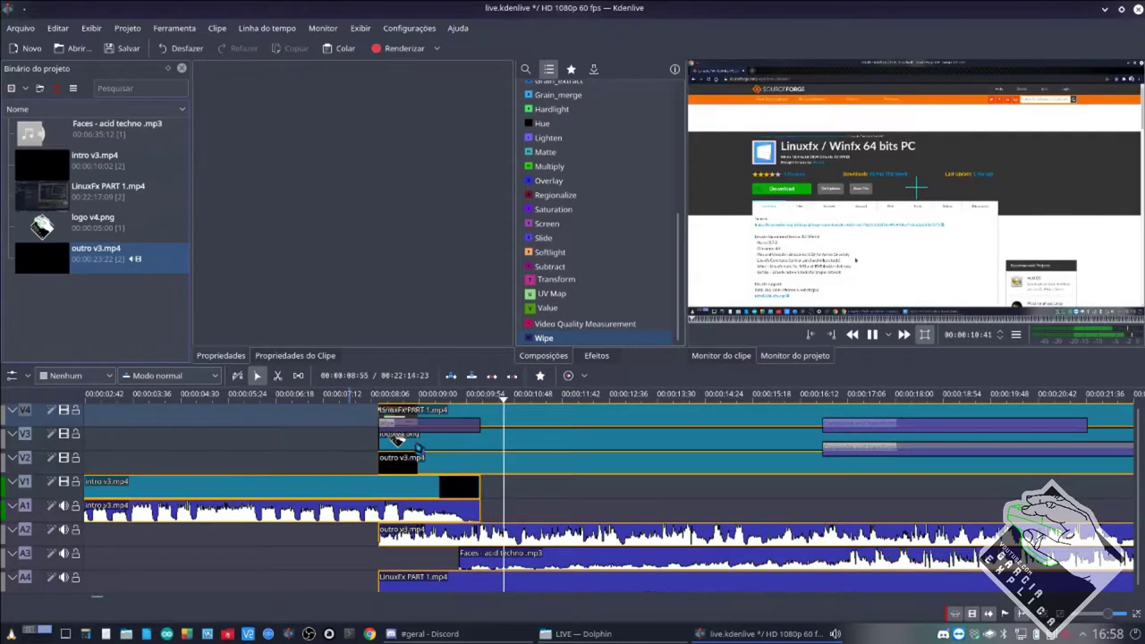
left_click_drag(397, 438, 677, 440)
left_click(393, 446)
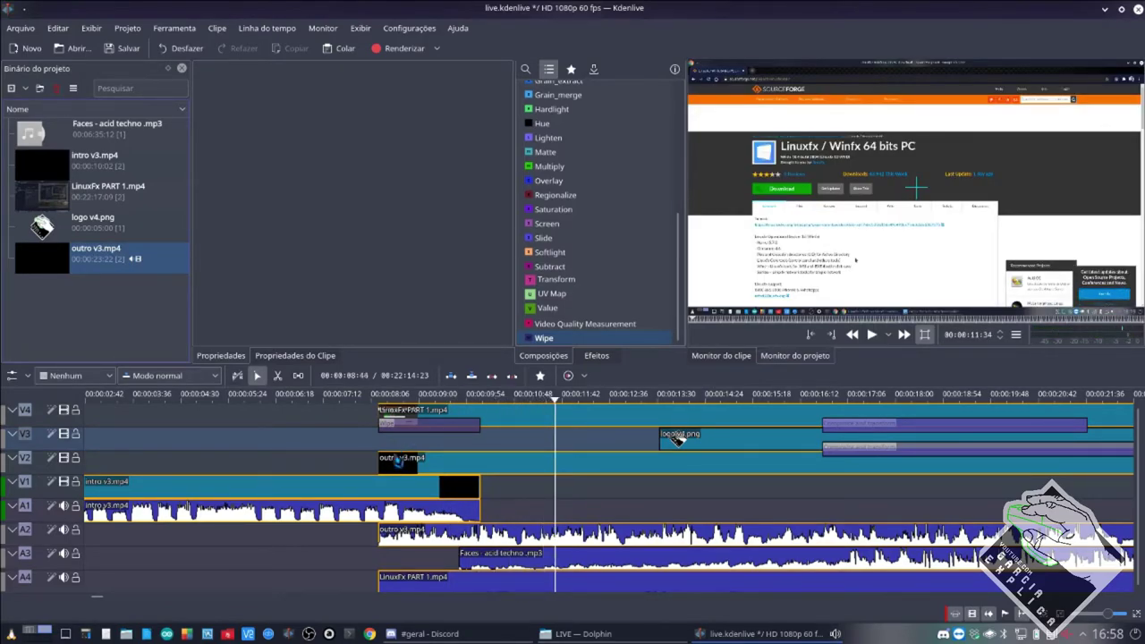
Reposition outro v3.mp4 to start where the intro ends, near 00:00:09:54, previewing each try.
left_click_drag(399, 462, 500, 462)
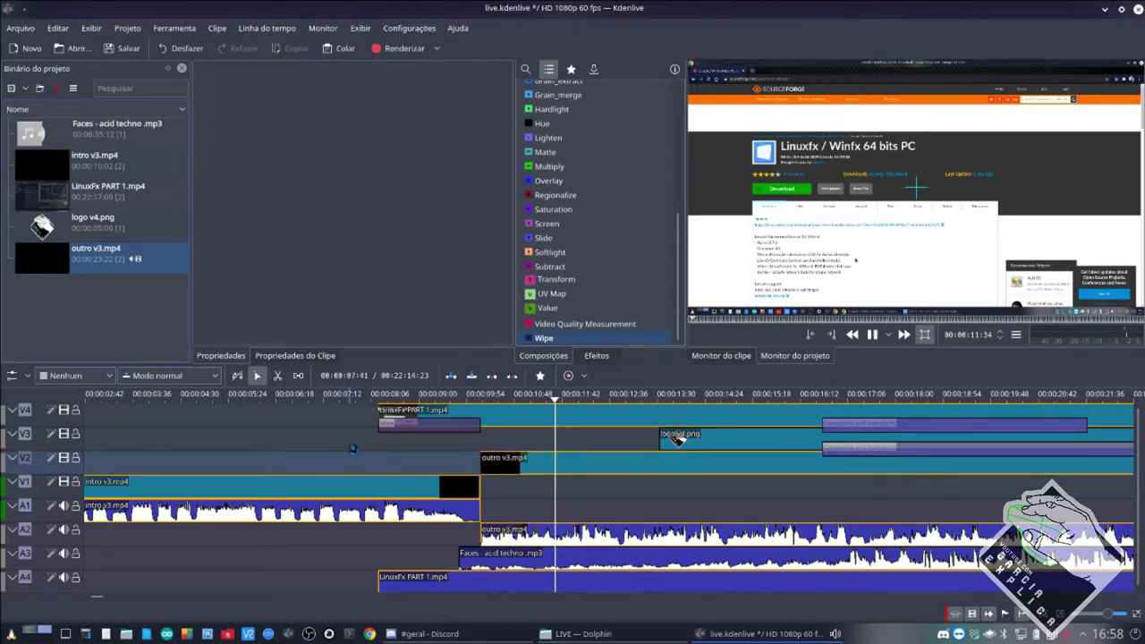
left_click(353, 449)
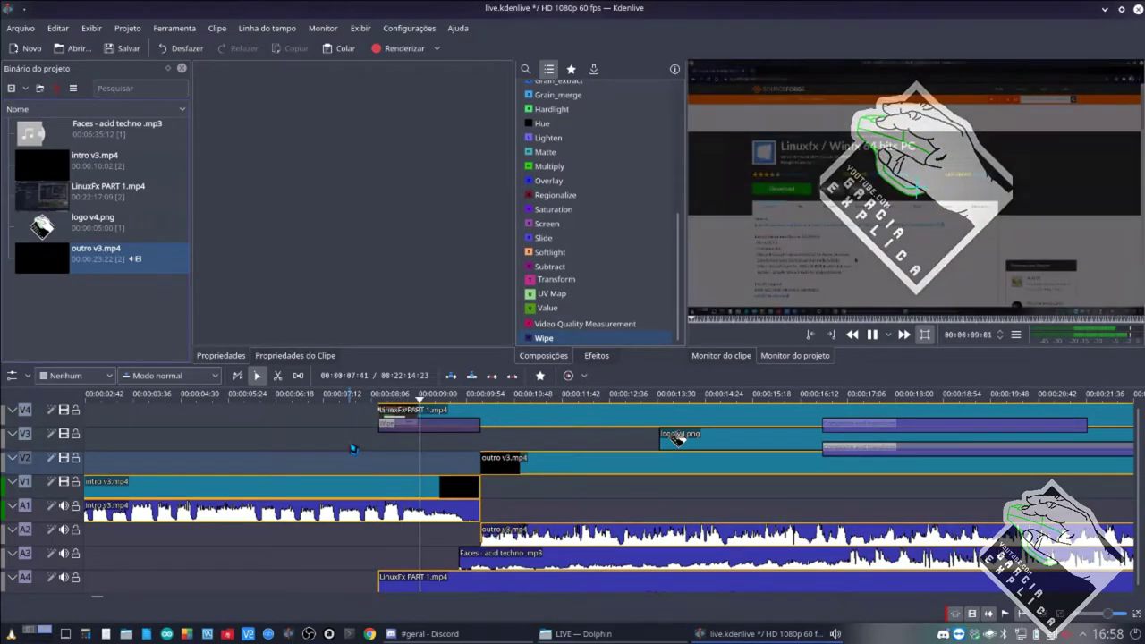
left_click_drag(512, 465, 409, 467)
left_click(349, 450)
key("space")
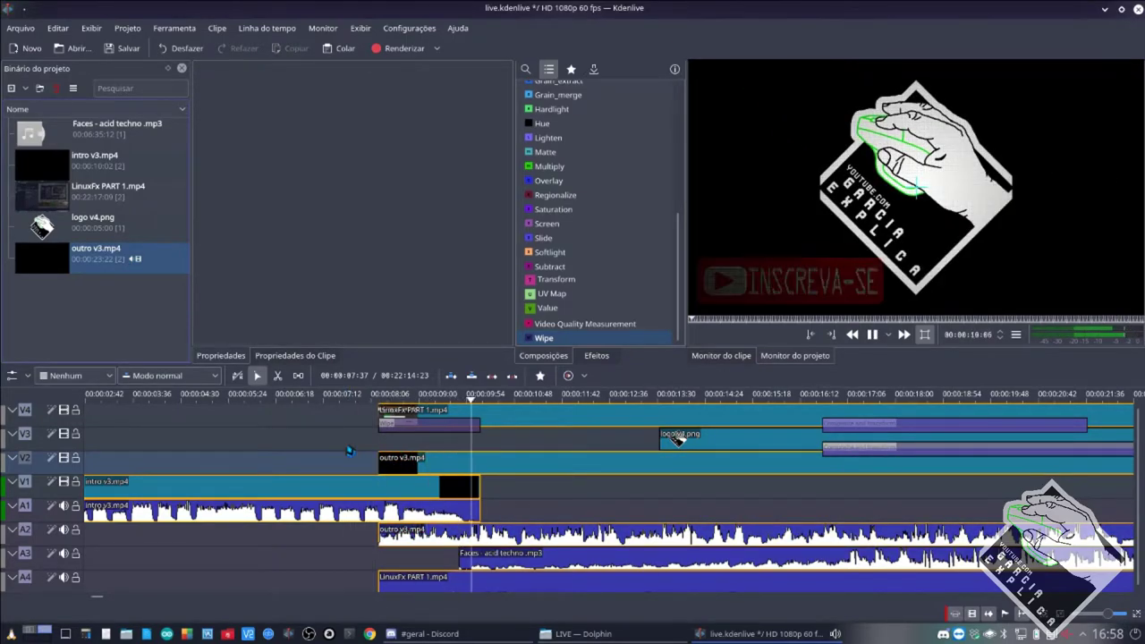
key("space")
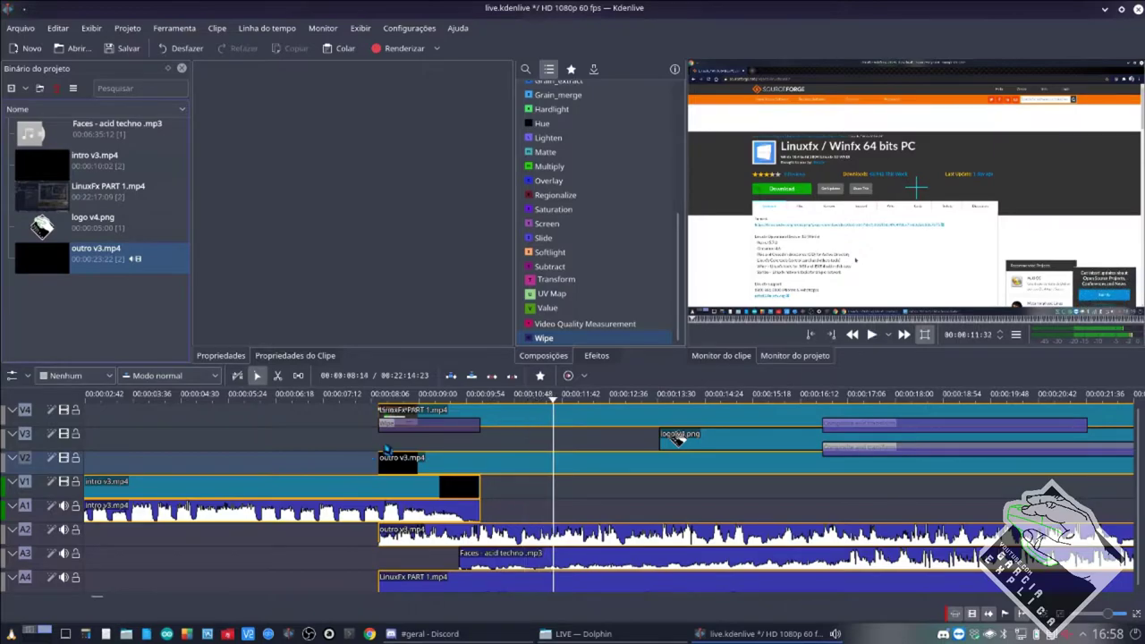
left_click_drag(420, 458, 376, 444)
Preview from the logo start, save the project, and delete the Wipe composition above the logo.
left_click(667, 438)
left_click(349, 438)
key("space")
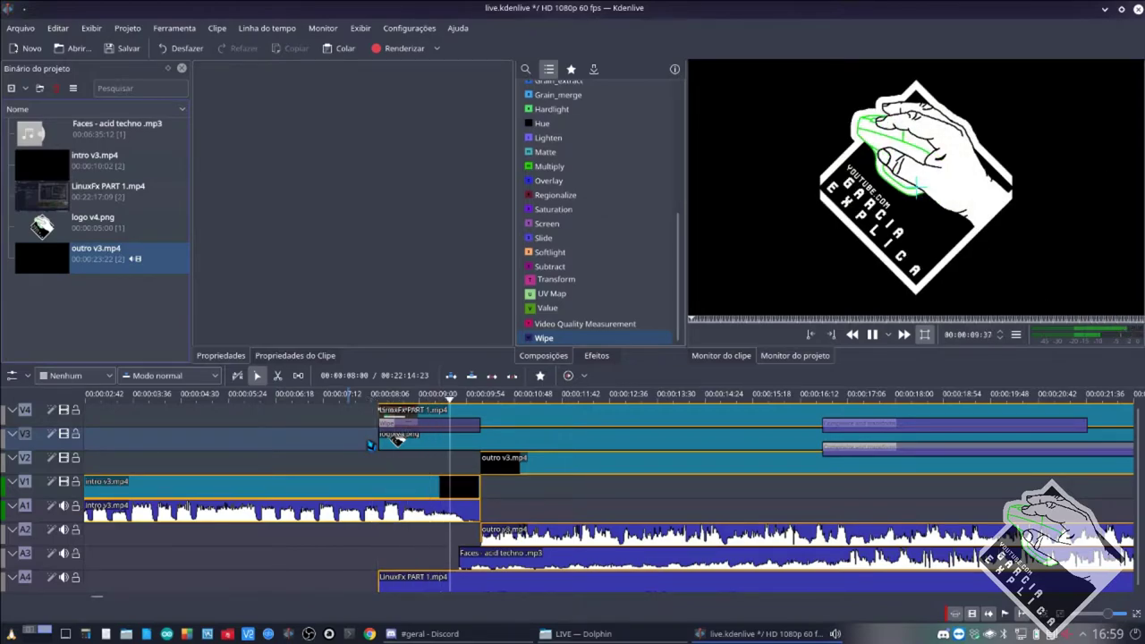
key("space")
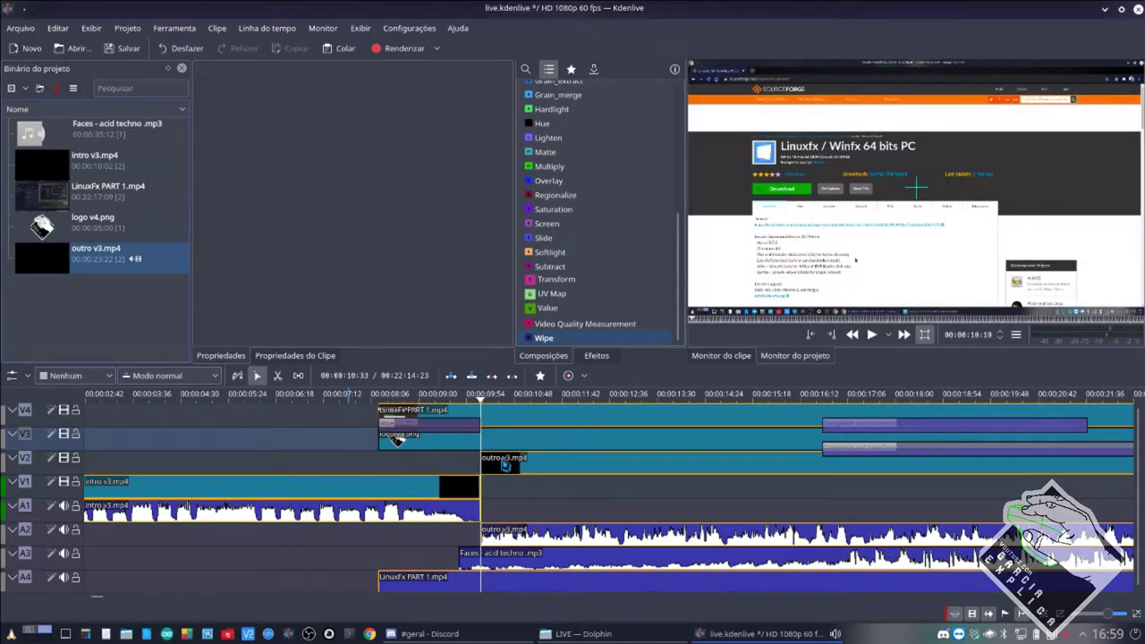
key("ctrl+s")
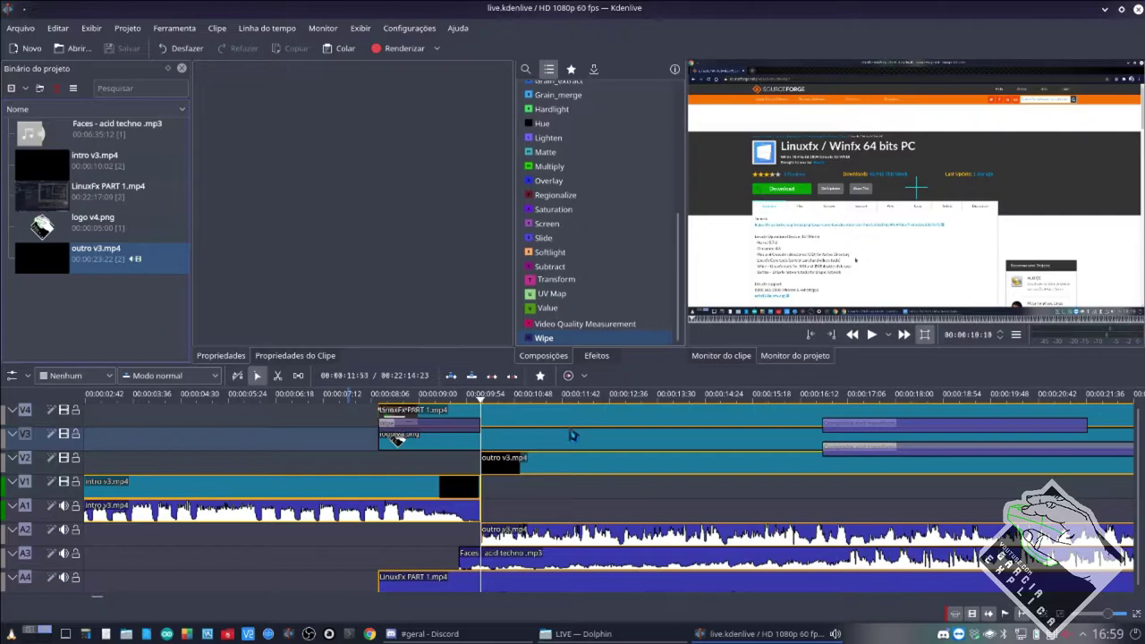
left_click(436, 428)
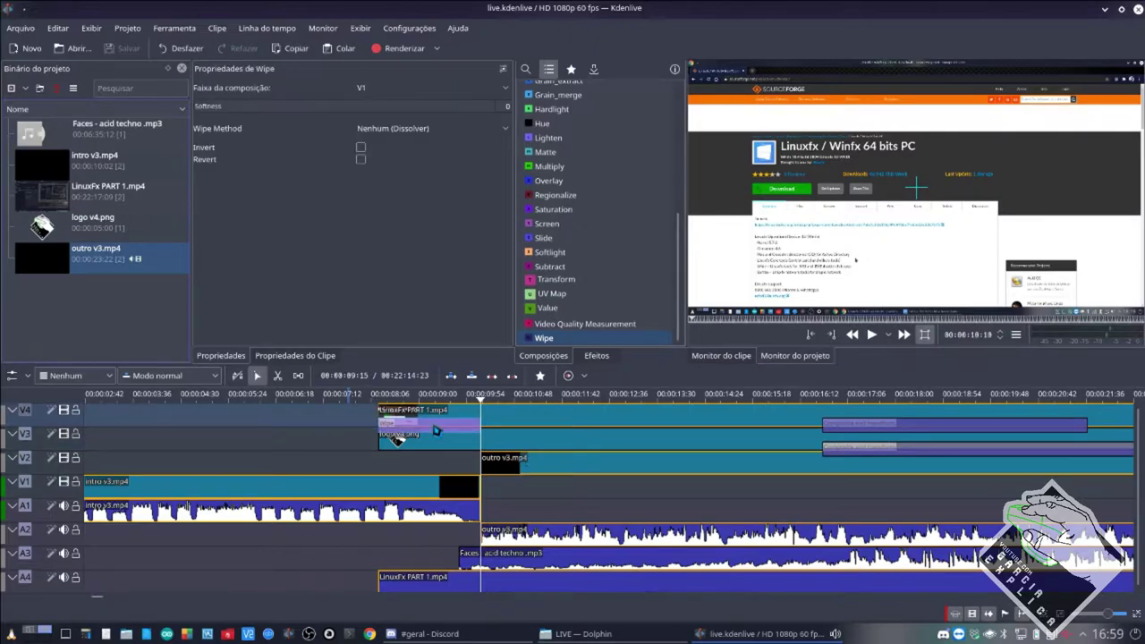
key("Delete")
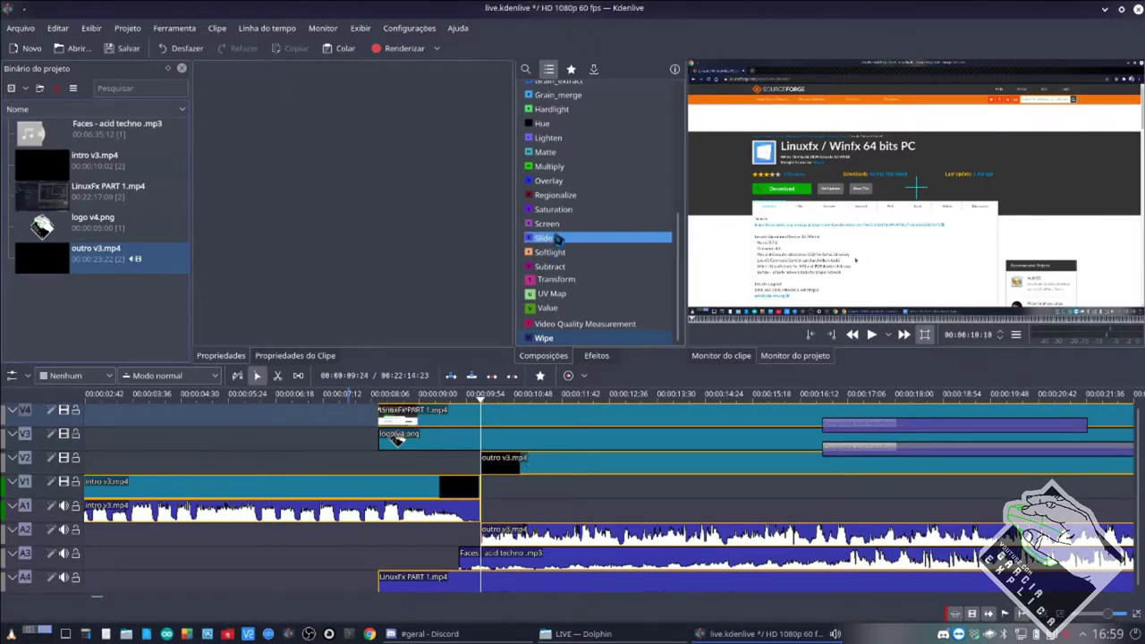
Add a Dissolve over the logo section, ending with the intro and compositing onto V1, then save.
scroll(550, 179, "up", 2)
left_click_drag(547, 120, 481, 428)
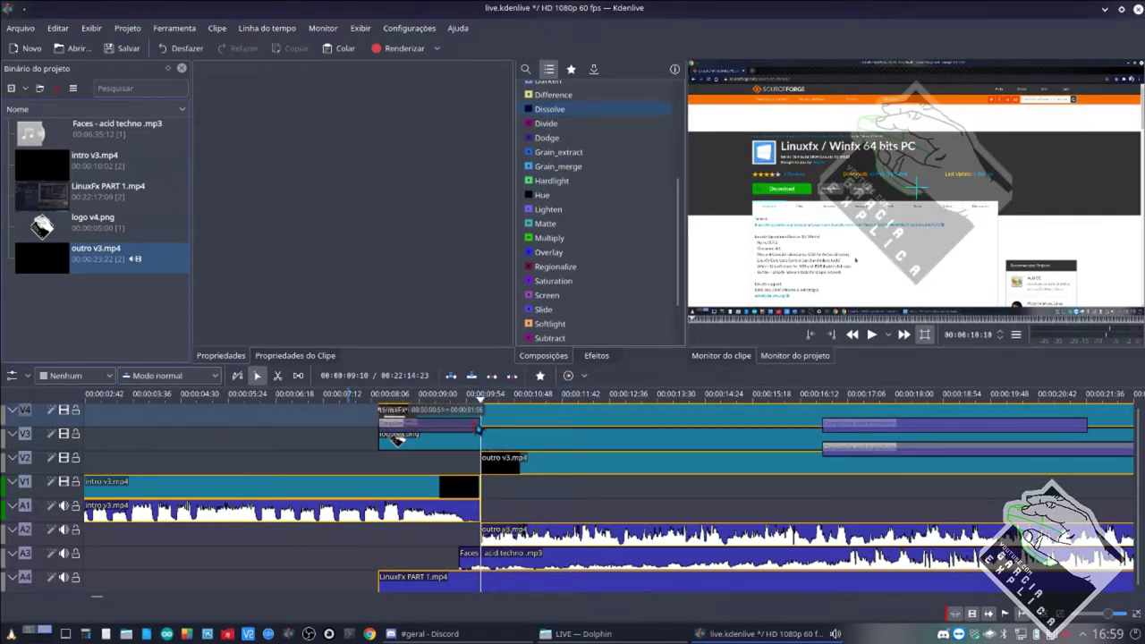
left_click_drag(507, 470, 401, 466)
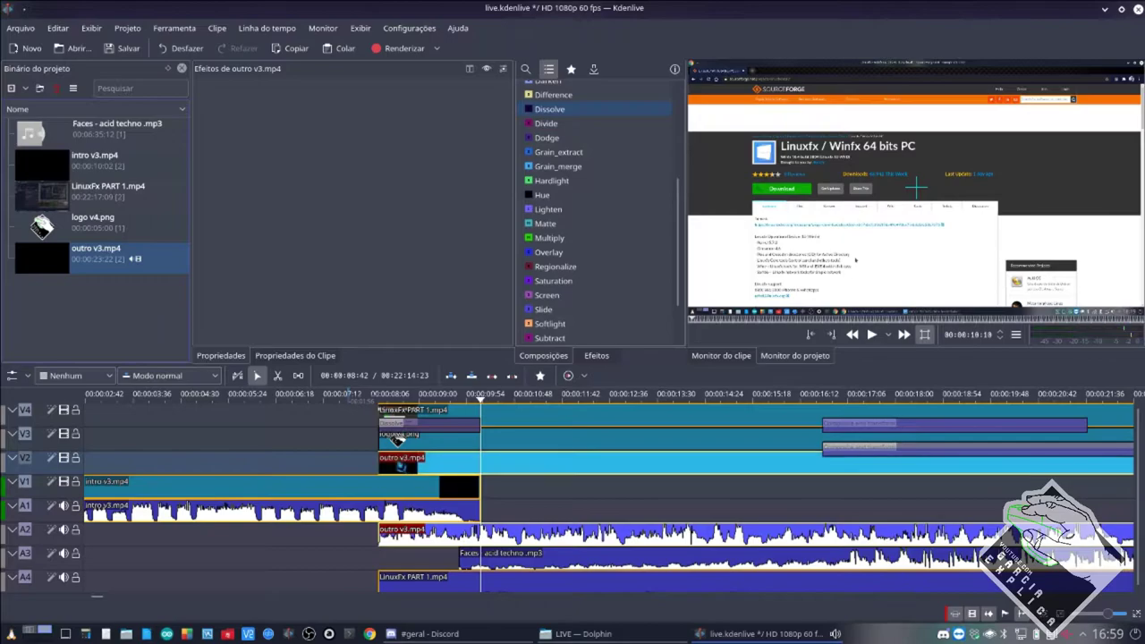
left_click(396, 428)
left_click(402, 88)
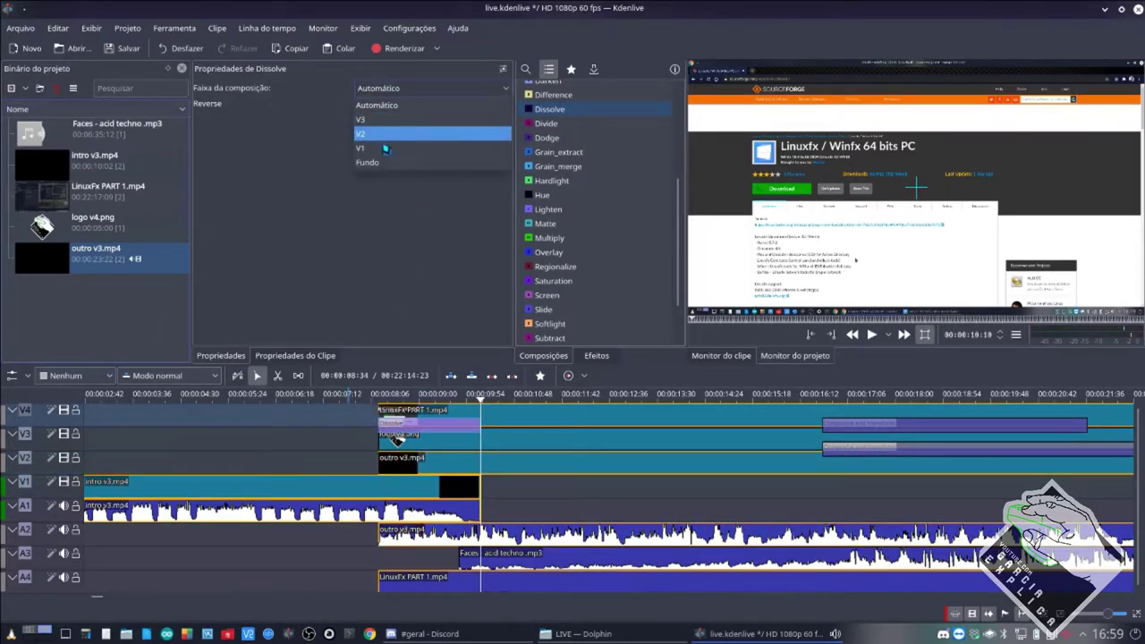
left_click(385, 147)
key("ctrl+s")
Preview the dissolve, then switch over to the Discord #geral chat.
left_click(355, 463)
key("space")
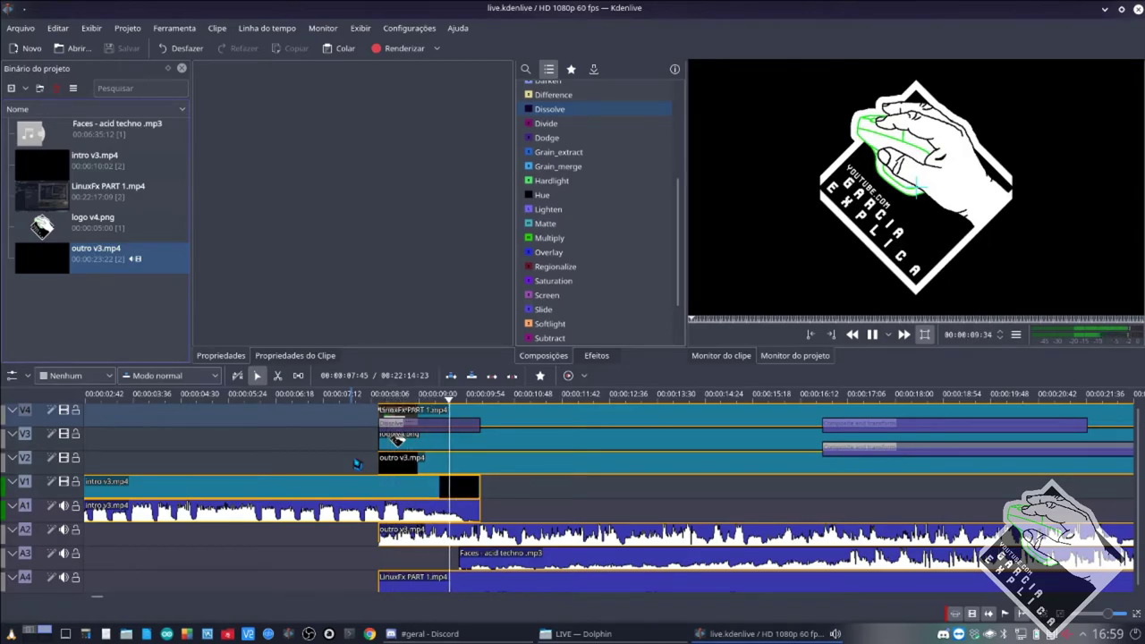
key("space")
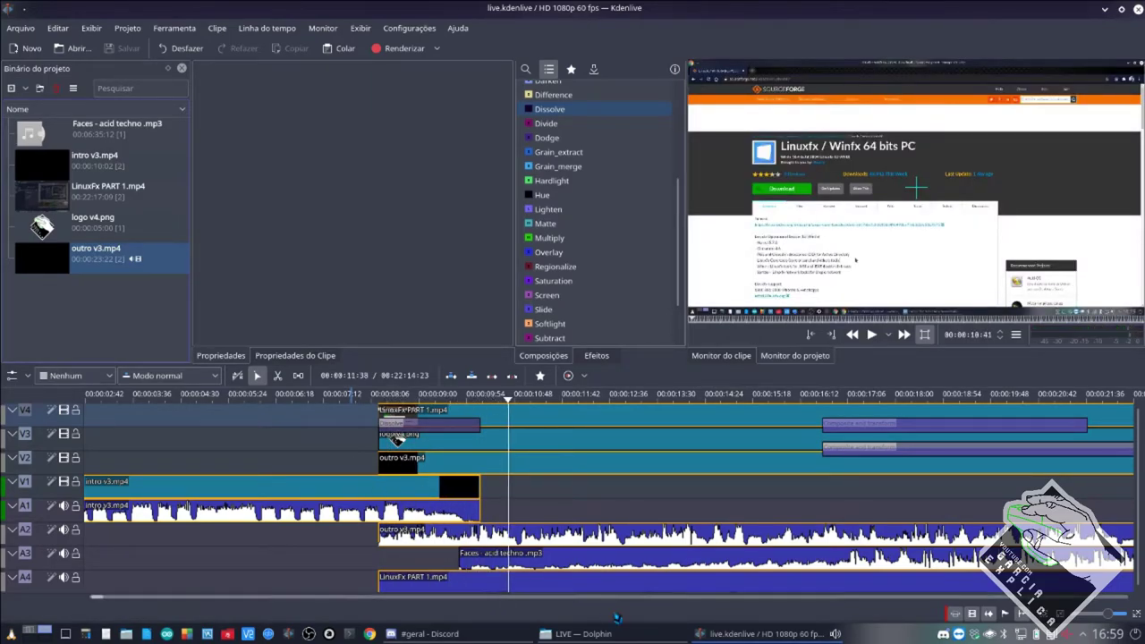
key("alt+Tab")
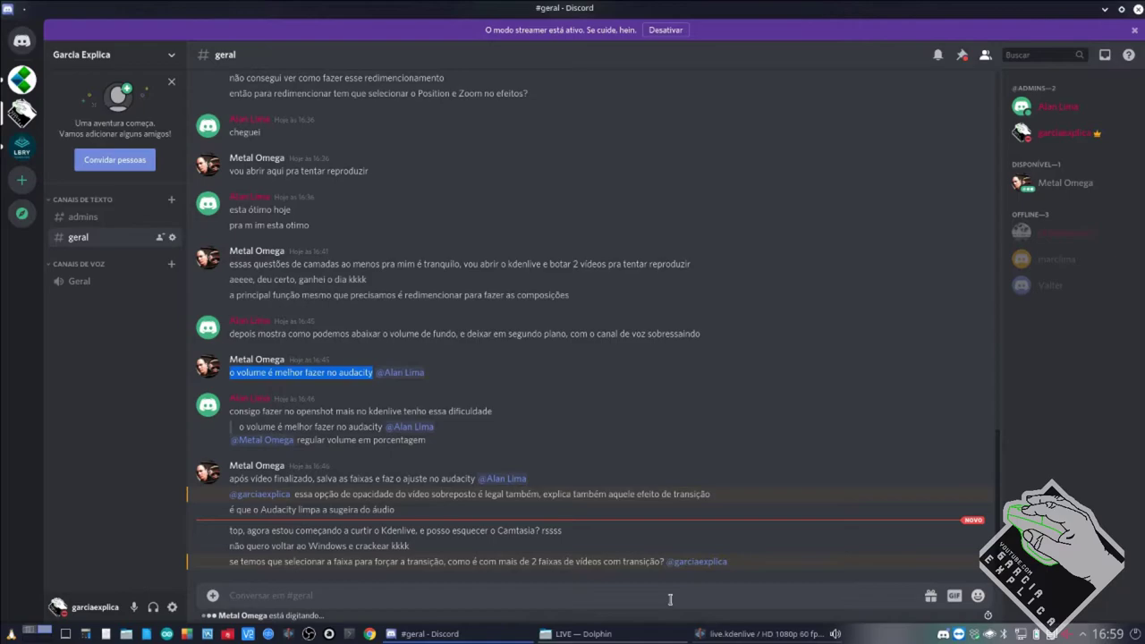
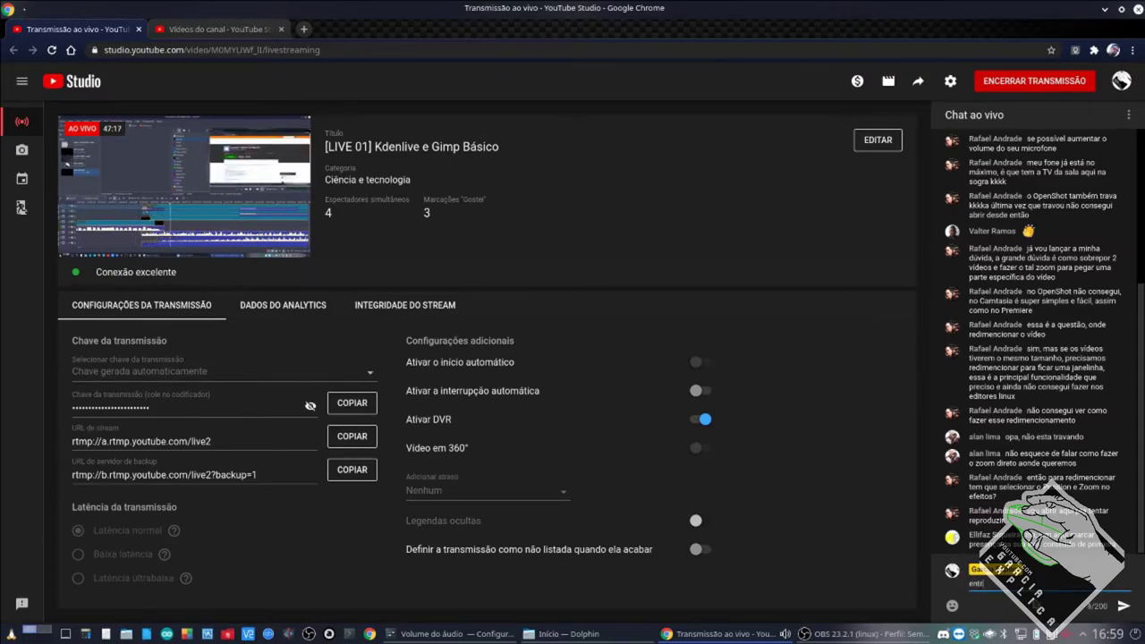
Send 'entrando' in the YouTube Studio live chat, skim the chat, then switch to Discord.
type("ando")
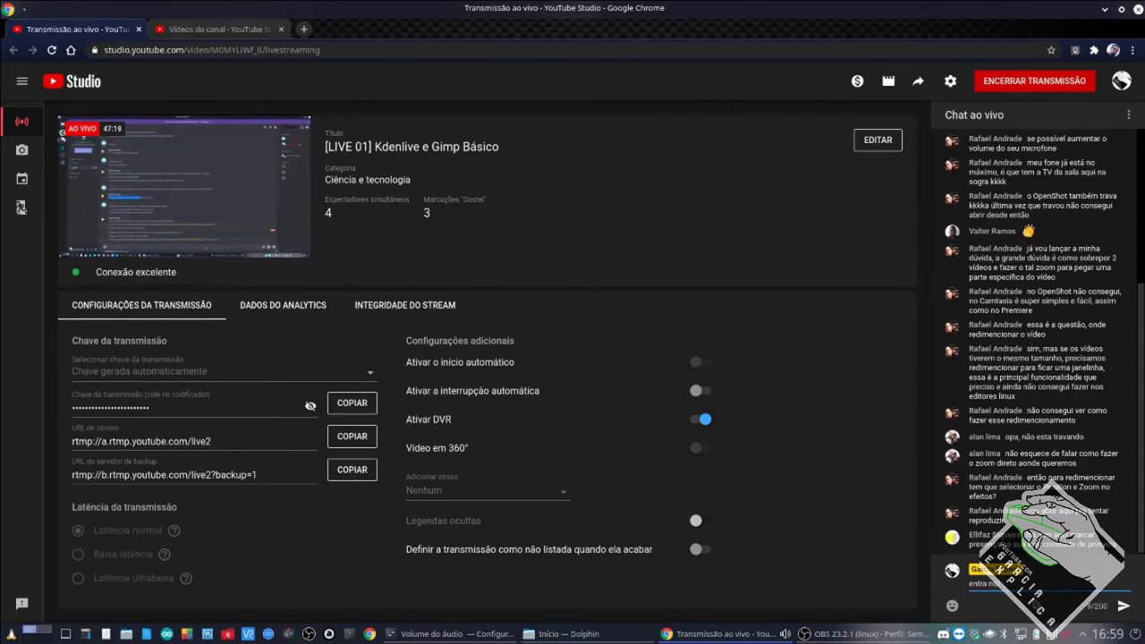
key("Return")
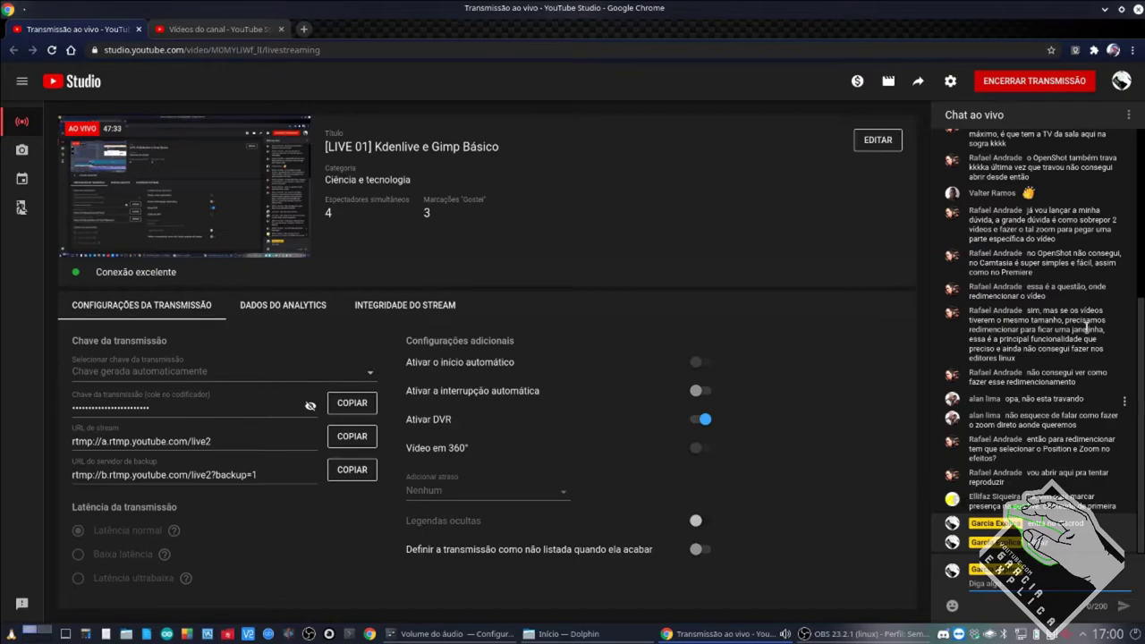
scroll(1018, 345, "up", 3)
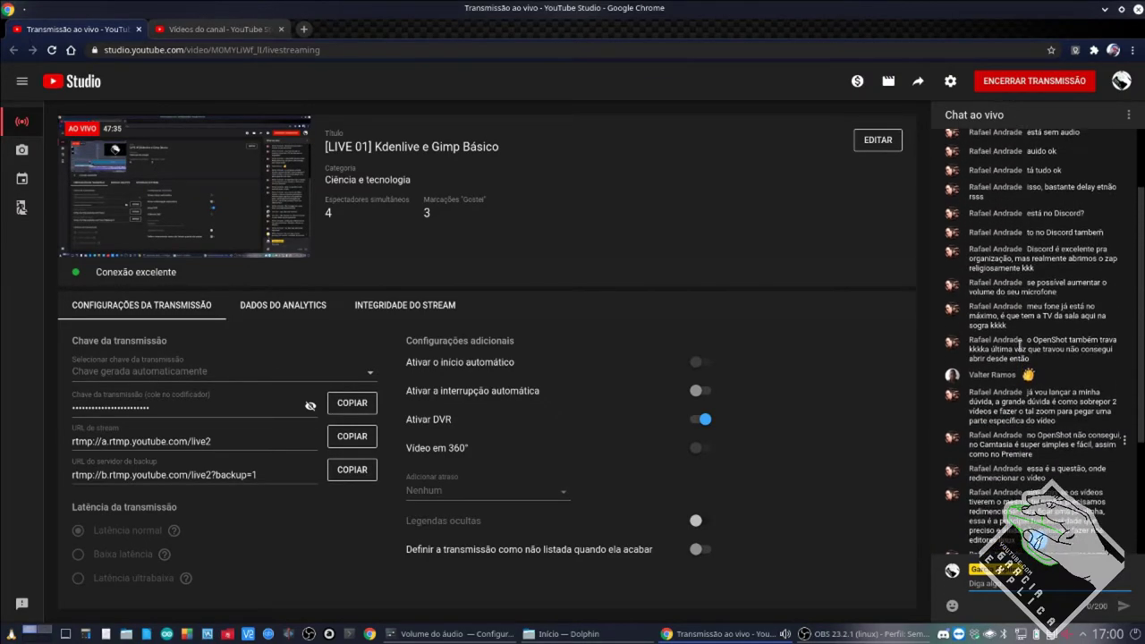
scroll(1018, 336, "down", 3)
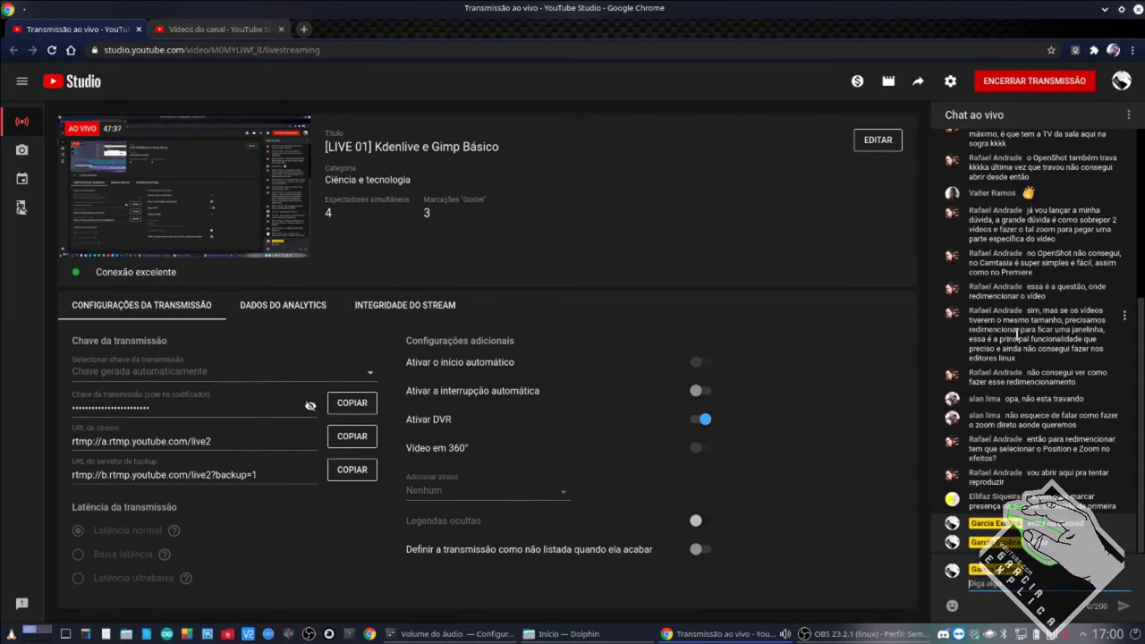
scroll(1018, 337, "up", 2)
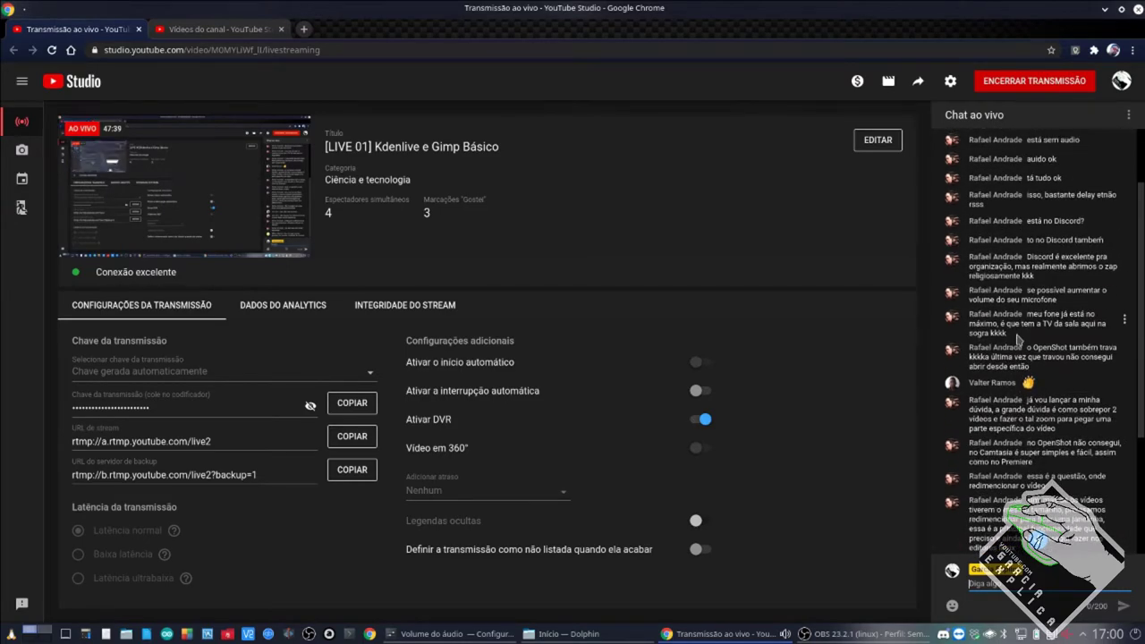
scroll(1017, 338, "down", 2)
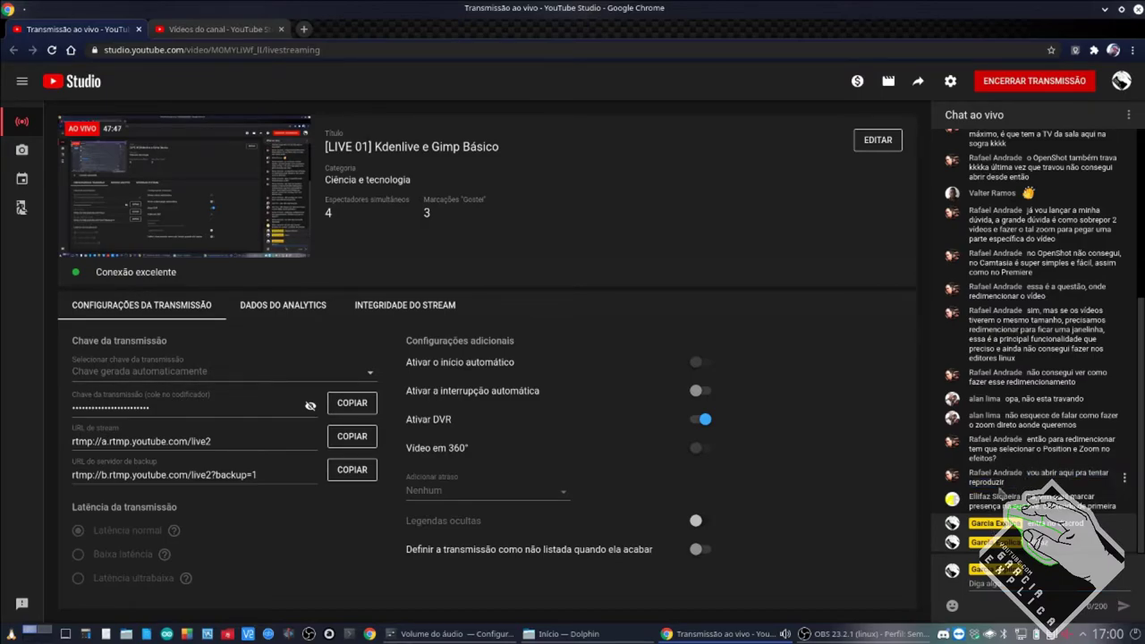
left_click(45, 631)
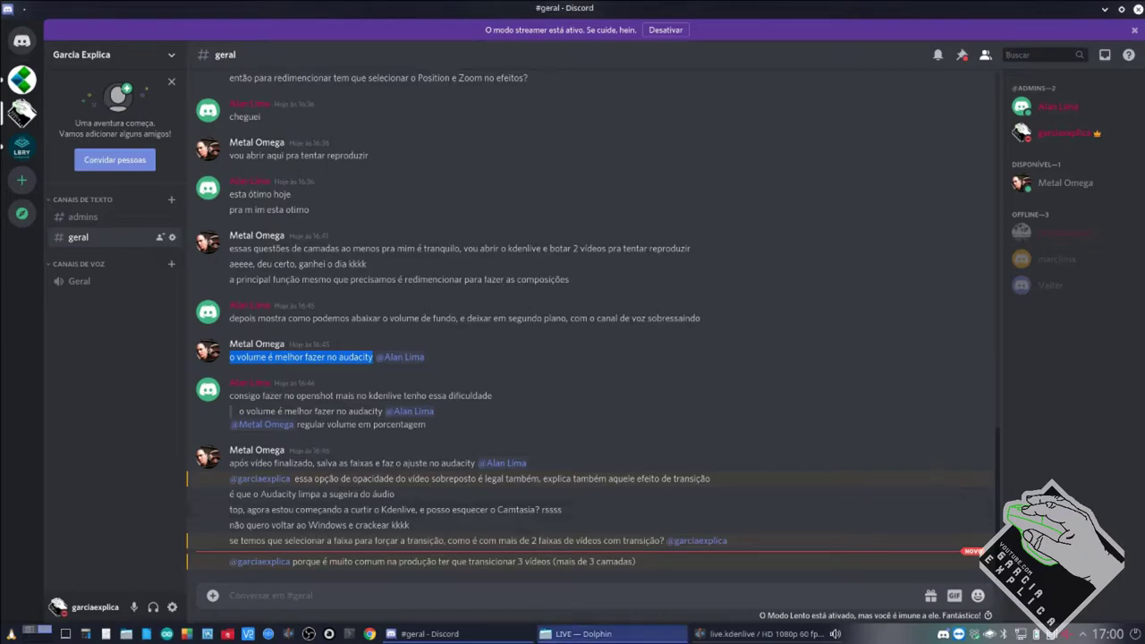
Bring the live.kdenlive project window back to the front from the taskbar.
left_click(702, 634)
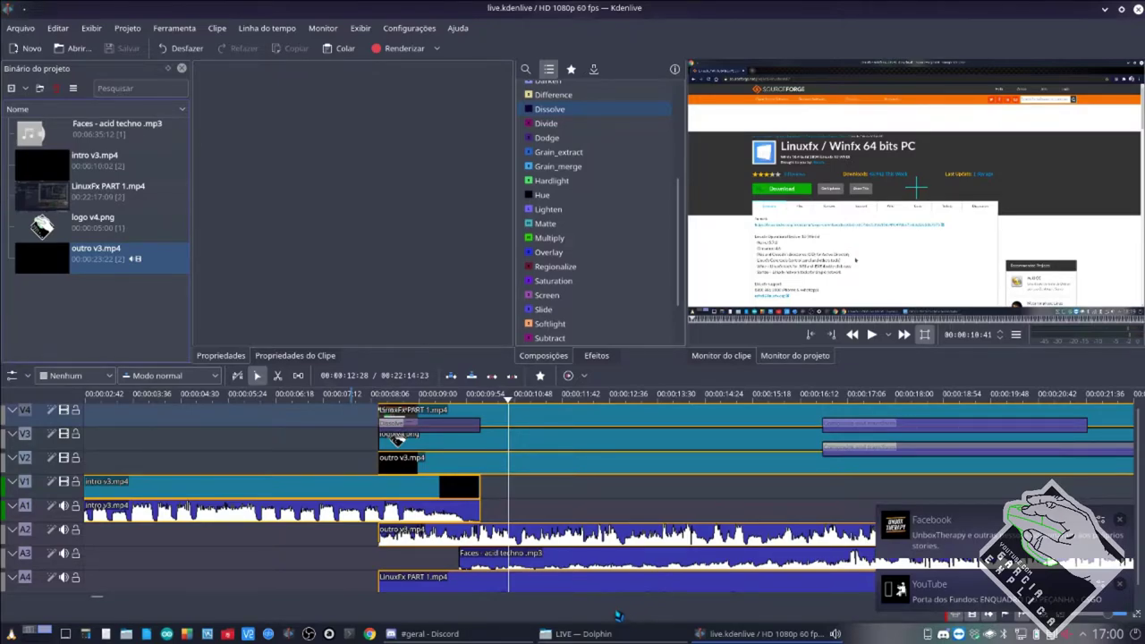
Delete the Dissolve composition on V3 and drop a Darken composition onto track V2.
left_click(469, 429)
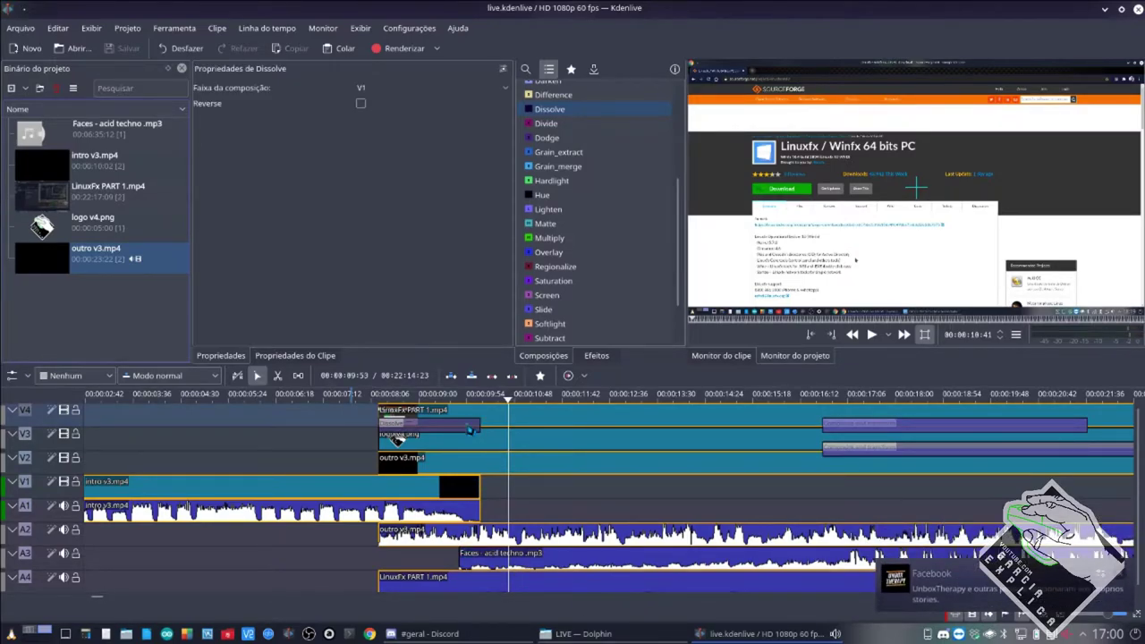
left_click(469, 429)
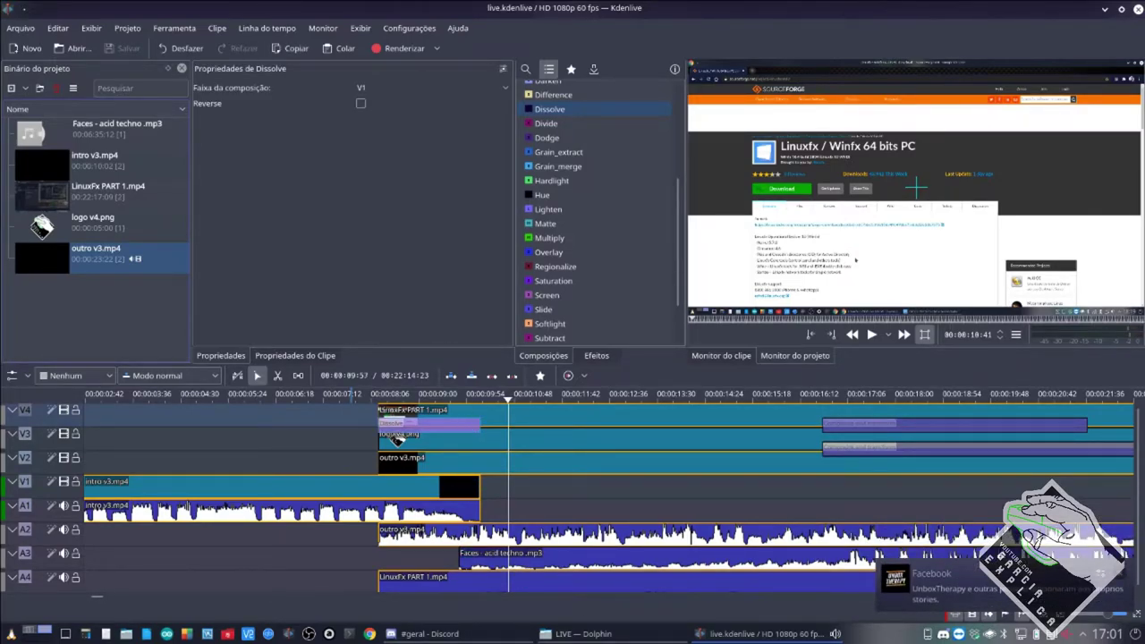
key("Delete")
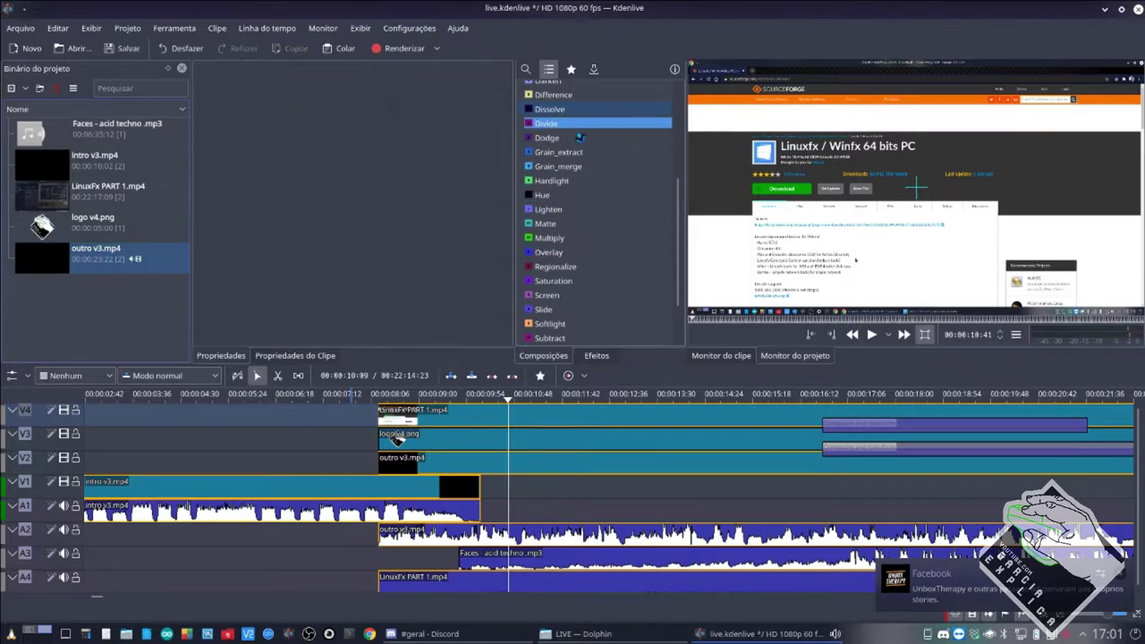
scroll(578, 154, "up", 2)
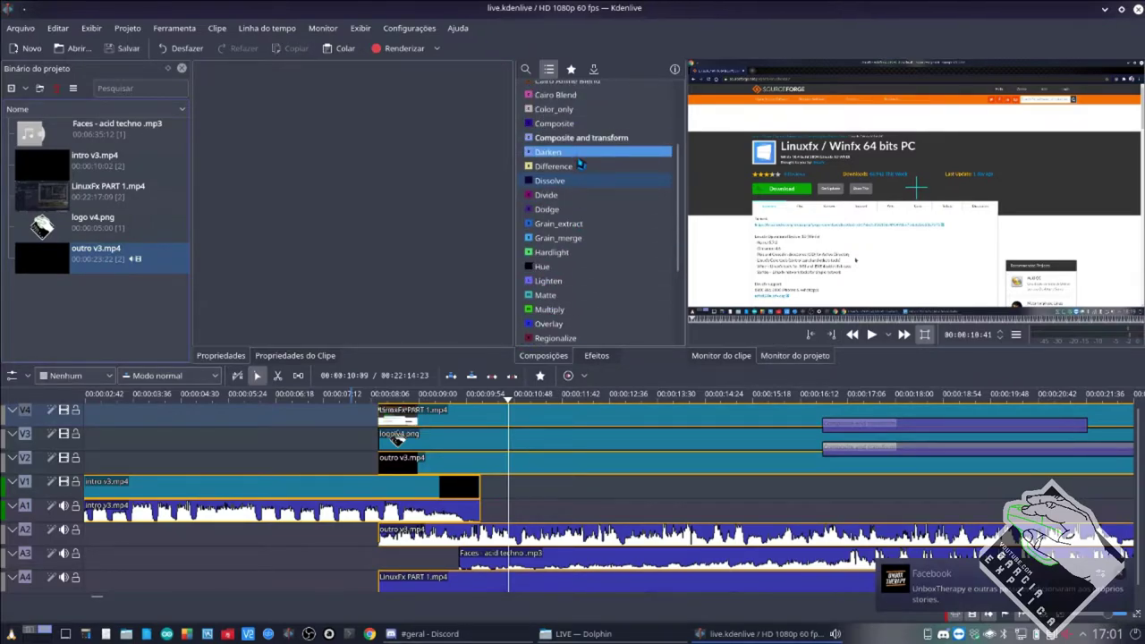
left_click_drag(578, 158, 385, 468)
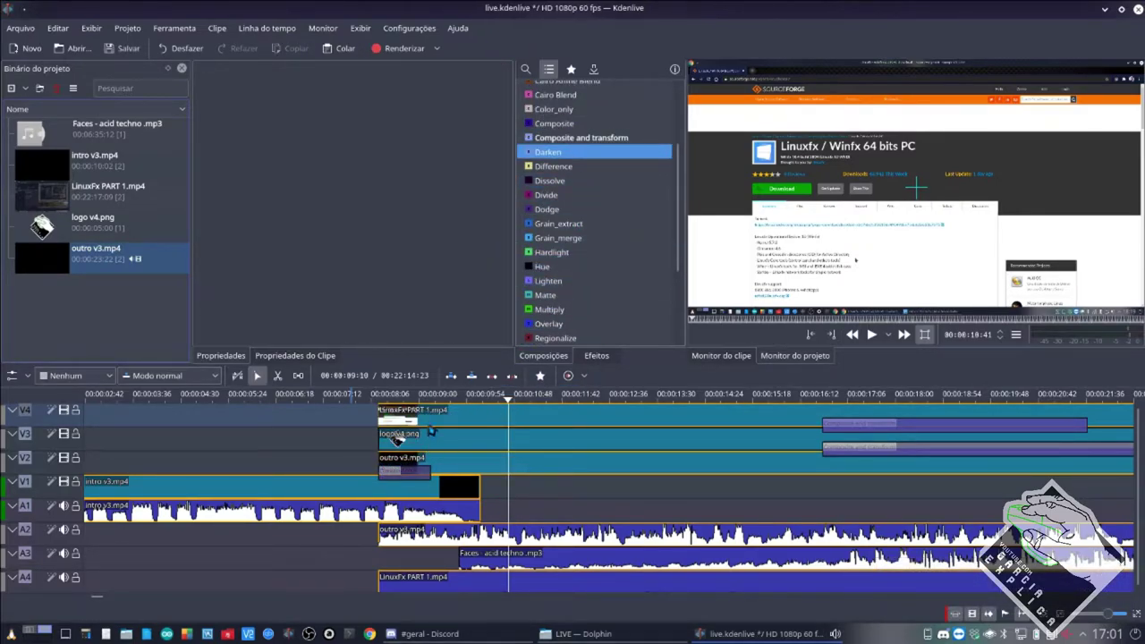
Shift the LinuxFx PART 1 group and outro v3.mp4 later, move Darken to V3, and preview.
left_click_drag(429, 424, 453, 419)
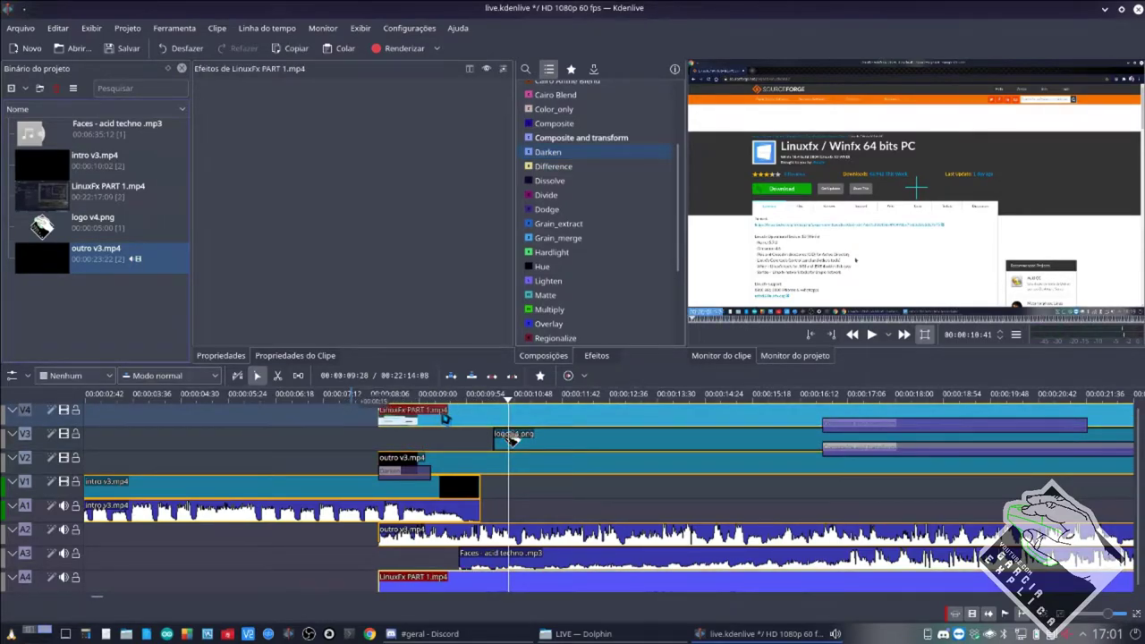
left_click_drag(452, 465, 554, 463)
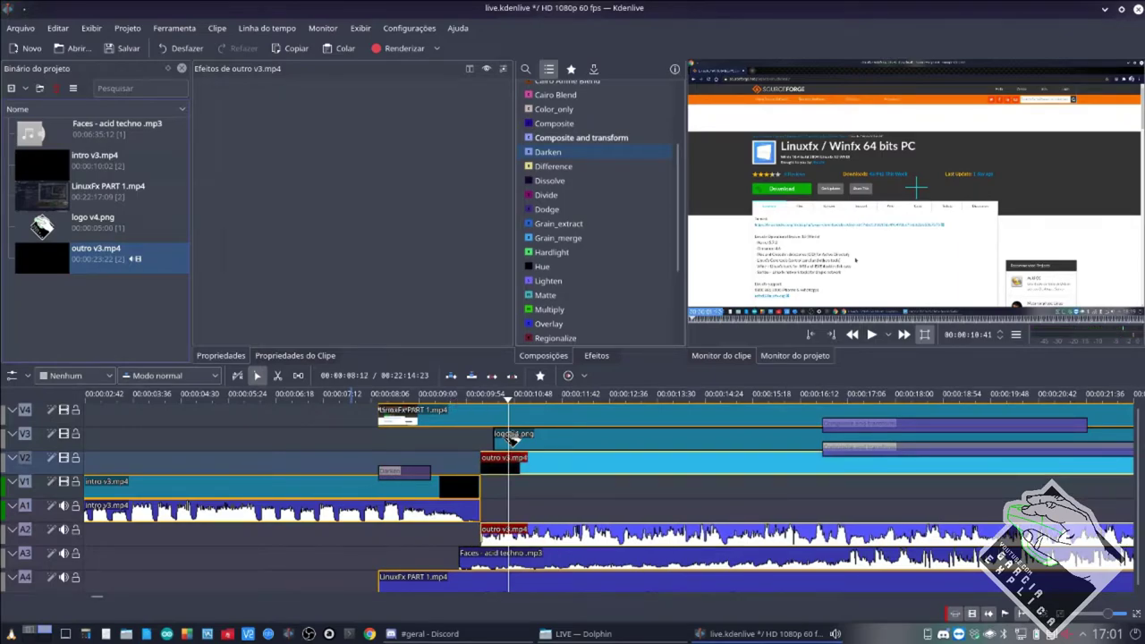
left_click_drag(404, 471, 404, 424)
left_click(367, 442)
left_click(367, 443)
key("space")
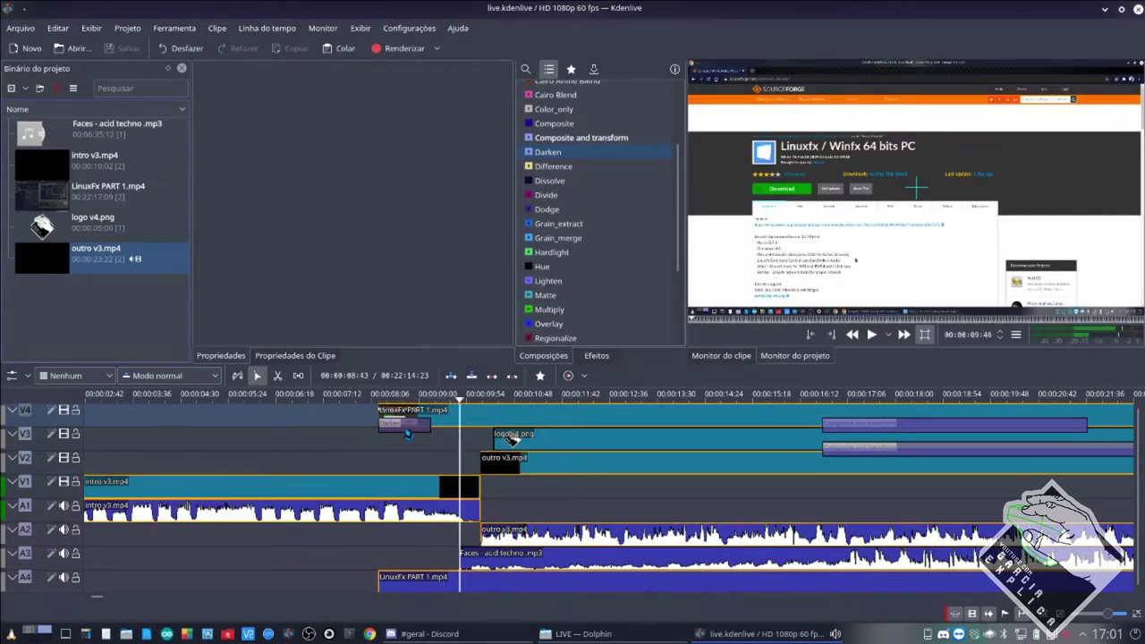
Change the Darken composition's blend track and preview the logo section.
left_click(407, 424)
left_click(410, 89)
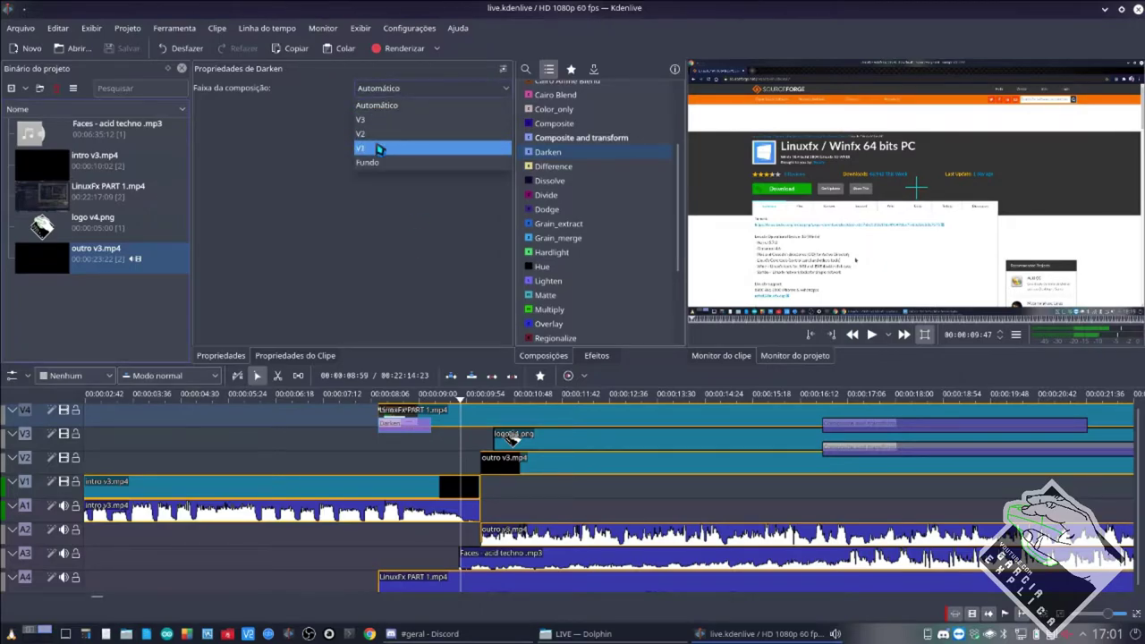
left_click(379, 136)
left_click(354, 437)
key("space")
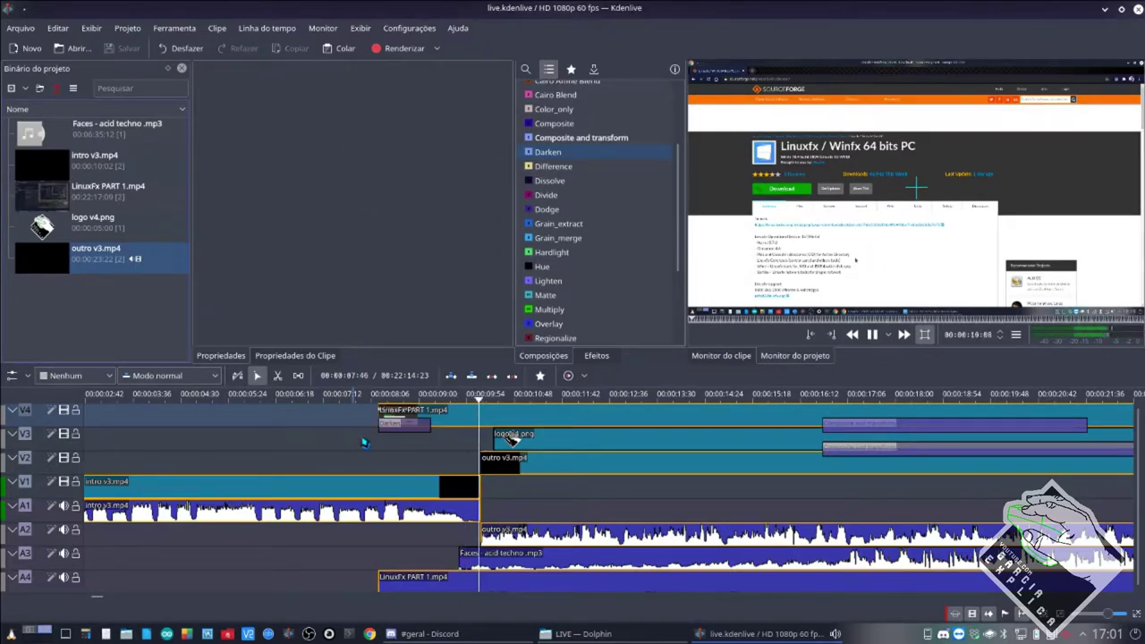
left_click(359, 441)
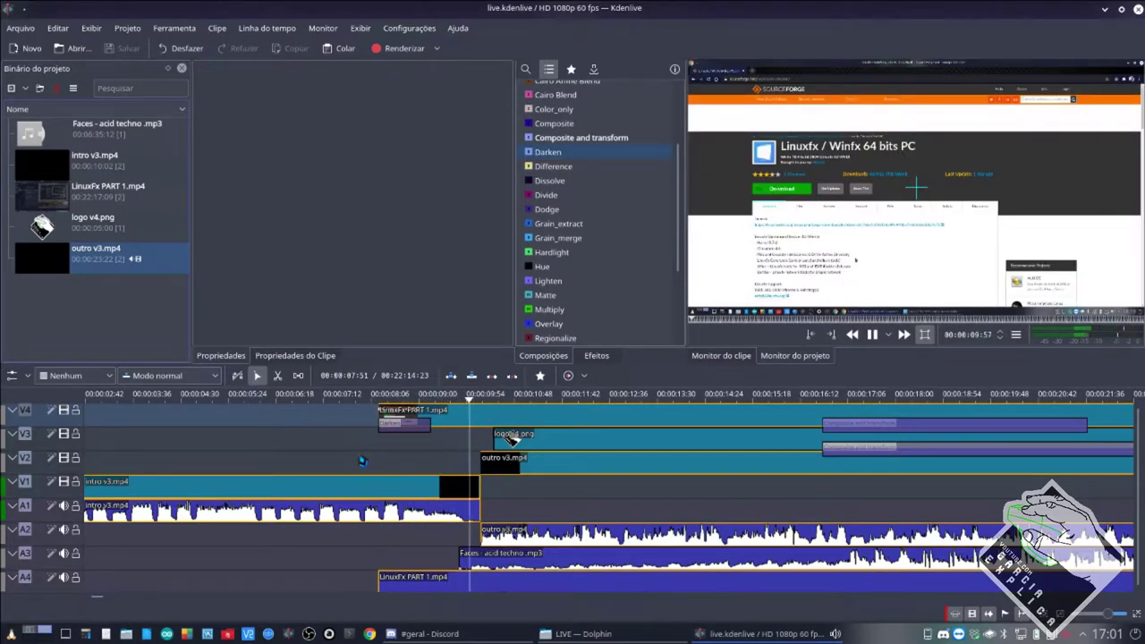
key("space")
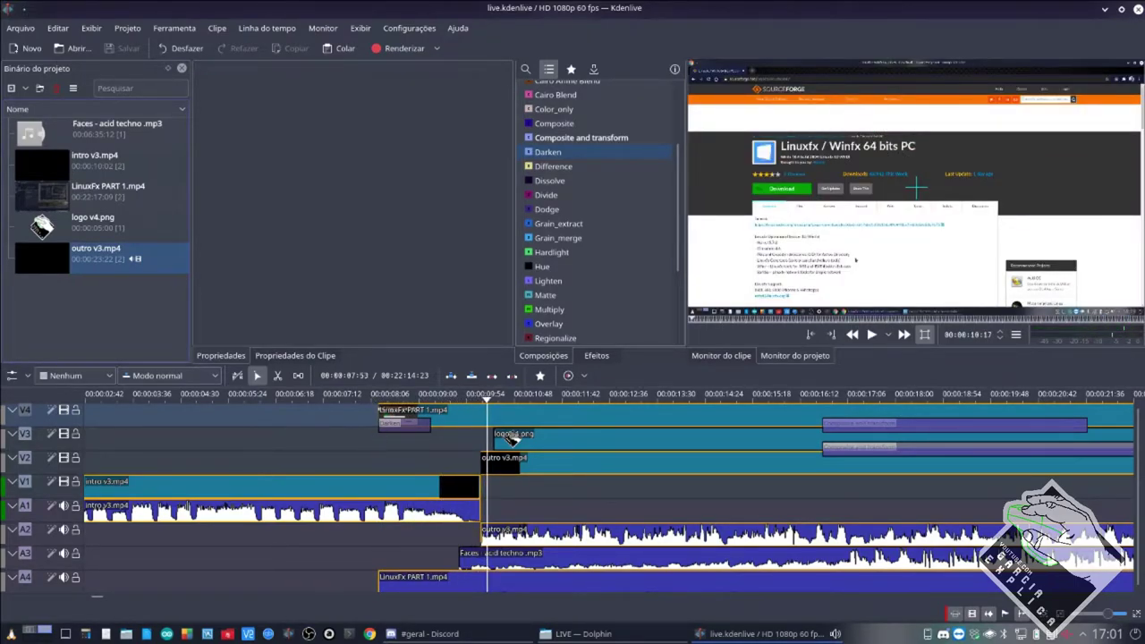
Reposition outro v3.mp4 on V2, ending near 00:00:09:00, checking the cut in playback.
left_click(499, 466)
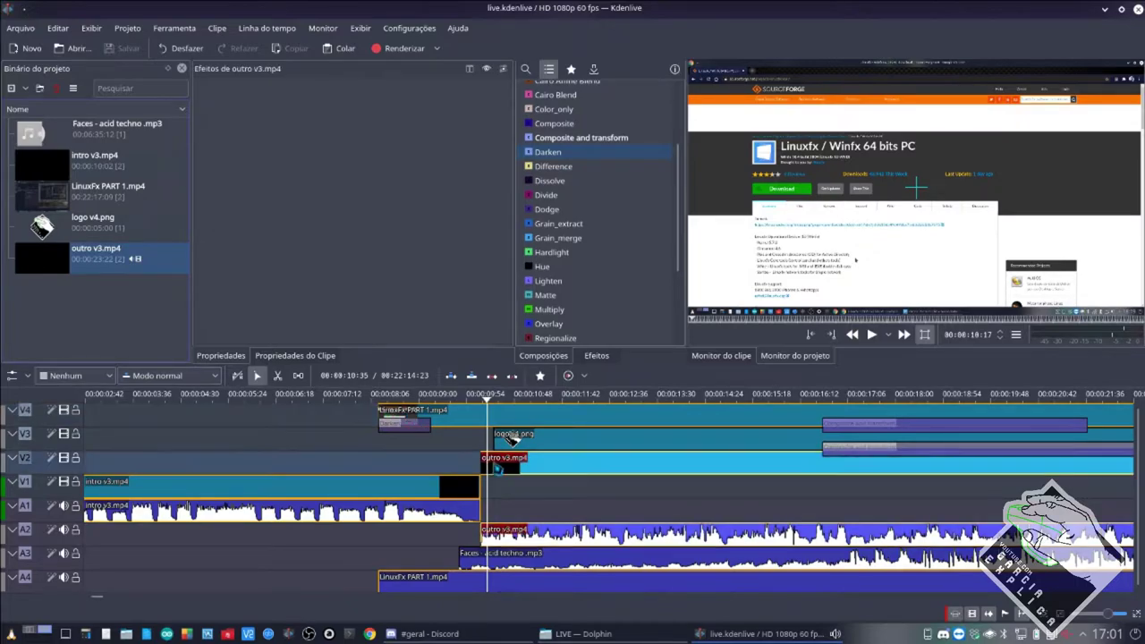
left_click_drag(498, 466, 396, 465)
left_click(370, 445)
key("space")
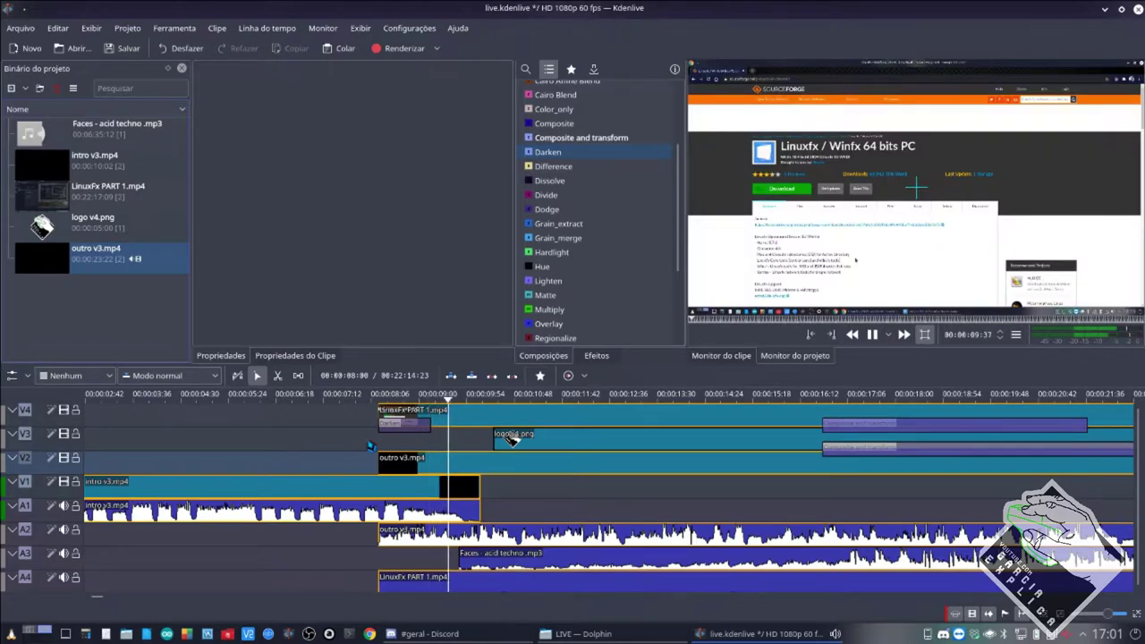
left_click_drag(422, 460, 483, 458)
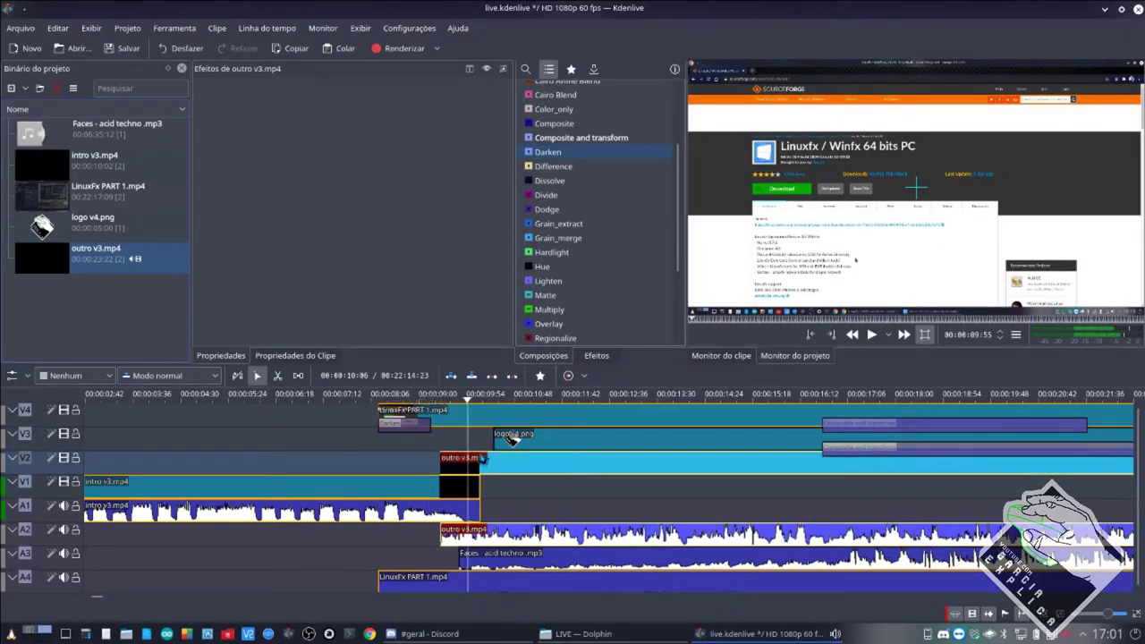
Delete the Darken composition and pick Dissolve in the compositions list.
left_click(421, 426)
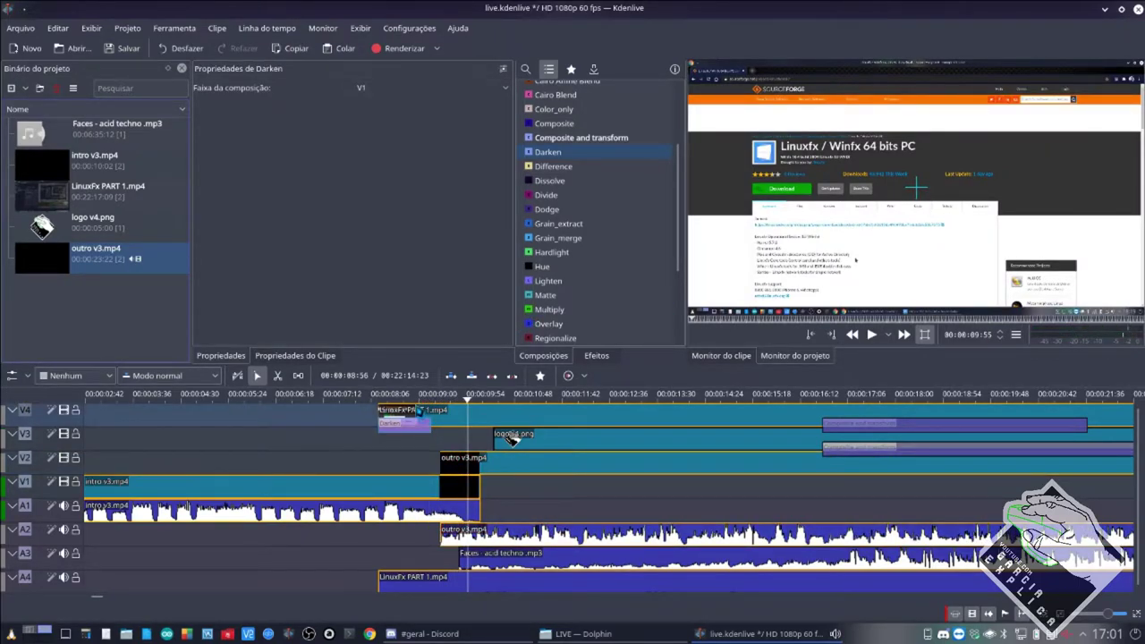
key("Delete")
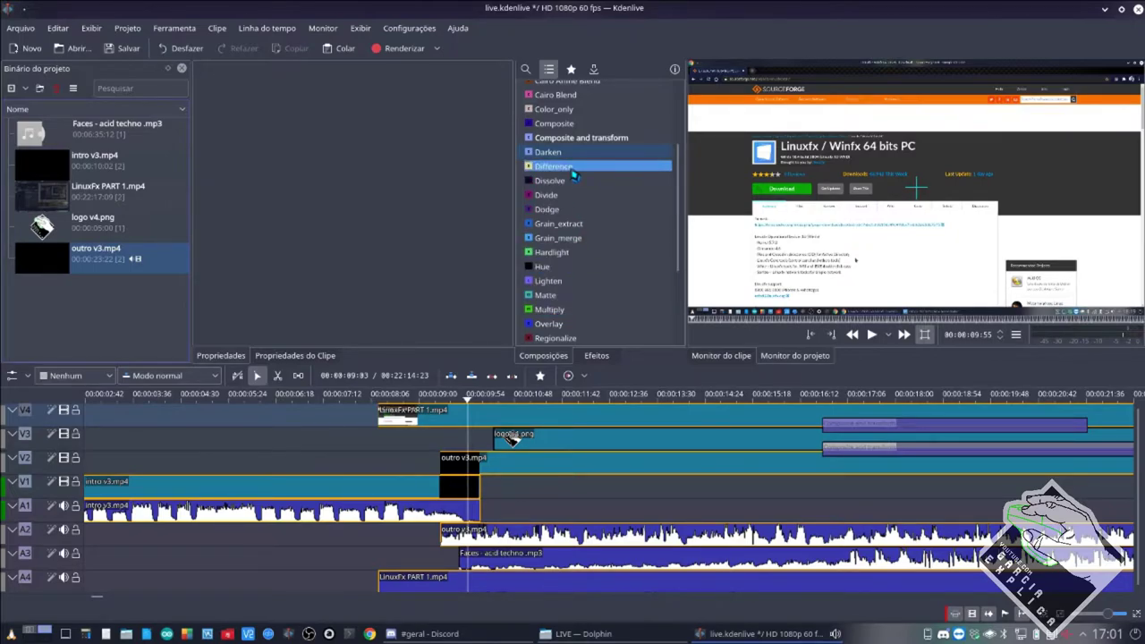
left_click(575, 181)
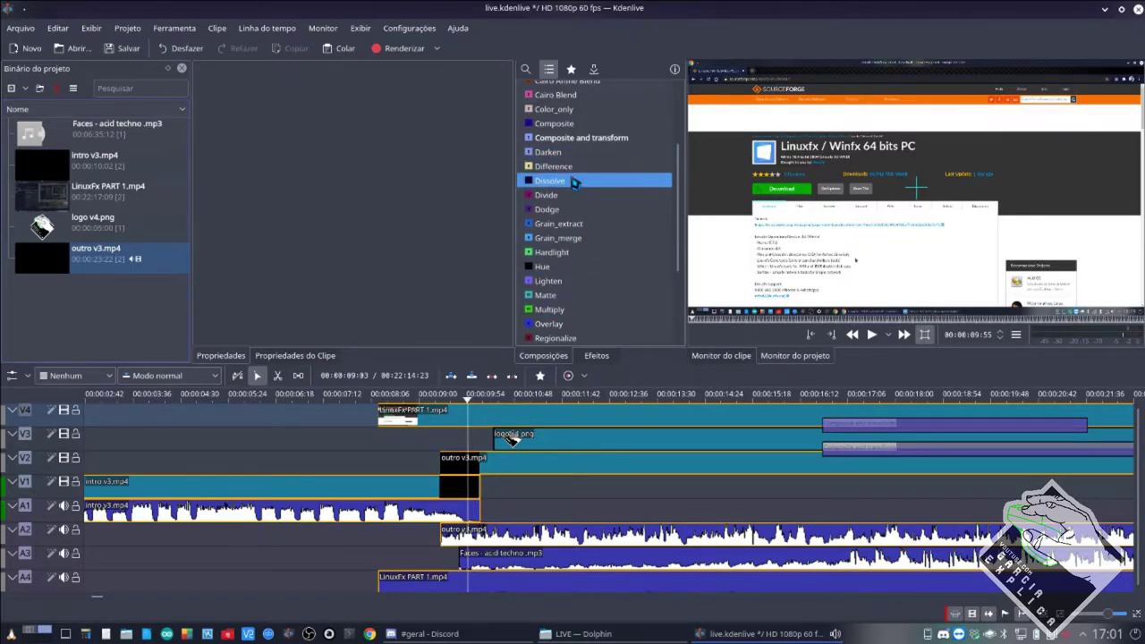
scroll(575, 181, "up", 3)
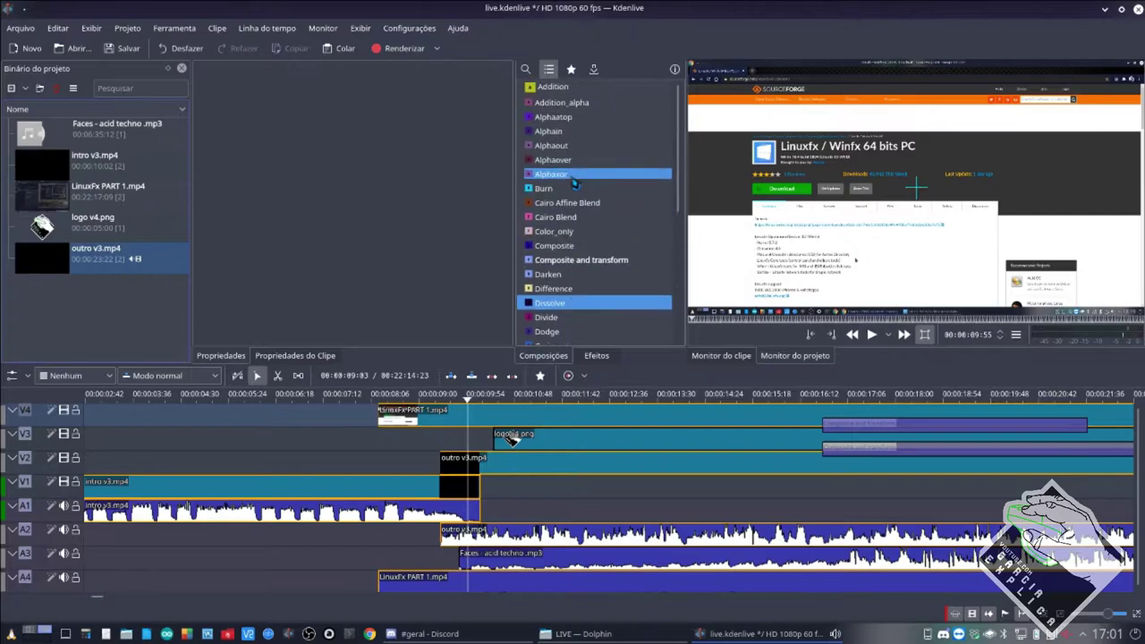
scroll(575, 177, "down", 4)
scroll(575, 177, "up", 3)
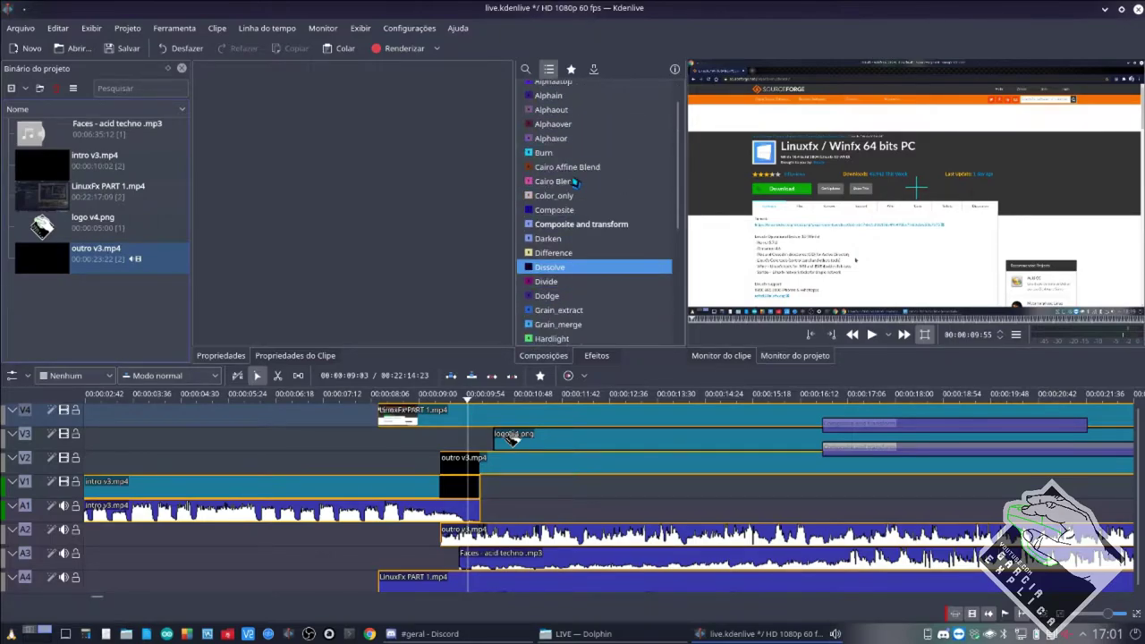
scroll(575, 177, "down", 1)
scroll(576, 177, "up", 2)
Move outro v3.mp4 earlier on V2 and logo v4.png earlier on V3.
left_click(475, 465)
left_click_drag(475, 465, 413, 465)
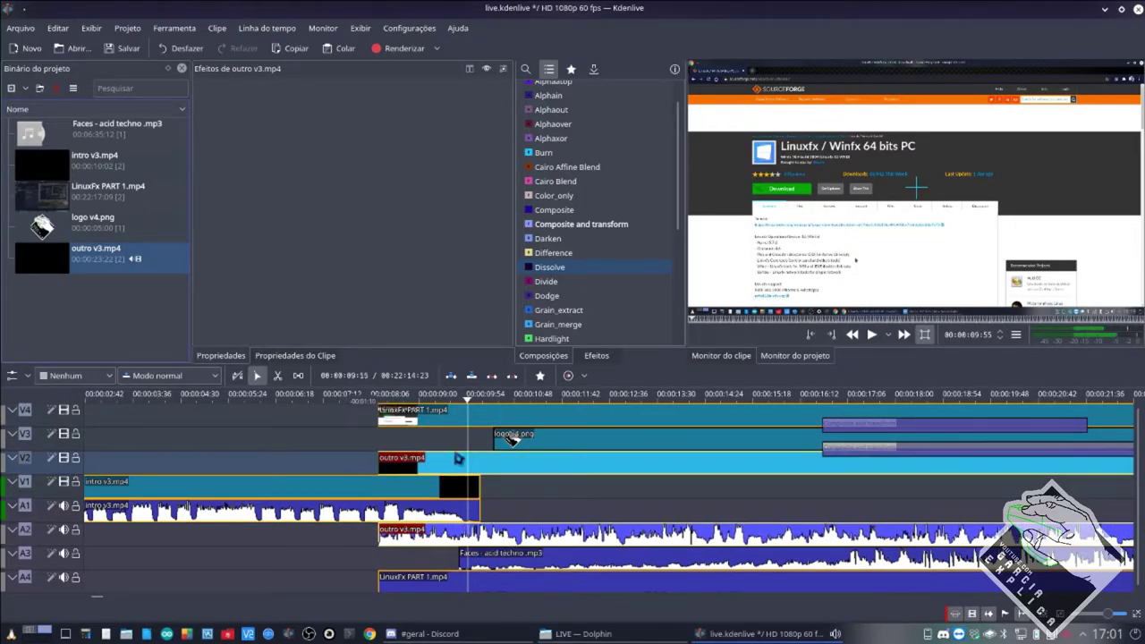
left_click(518, 445)
left_click_drag(517, 442, 403, 442)
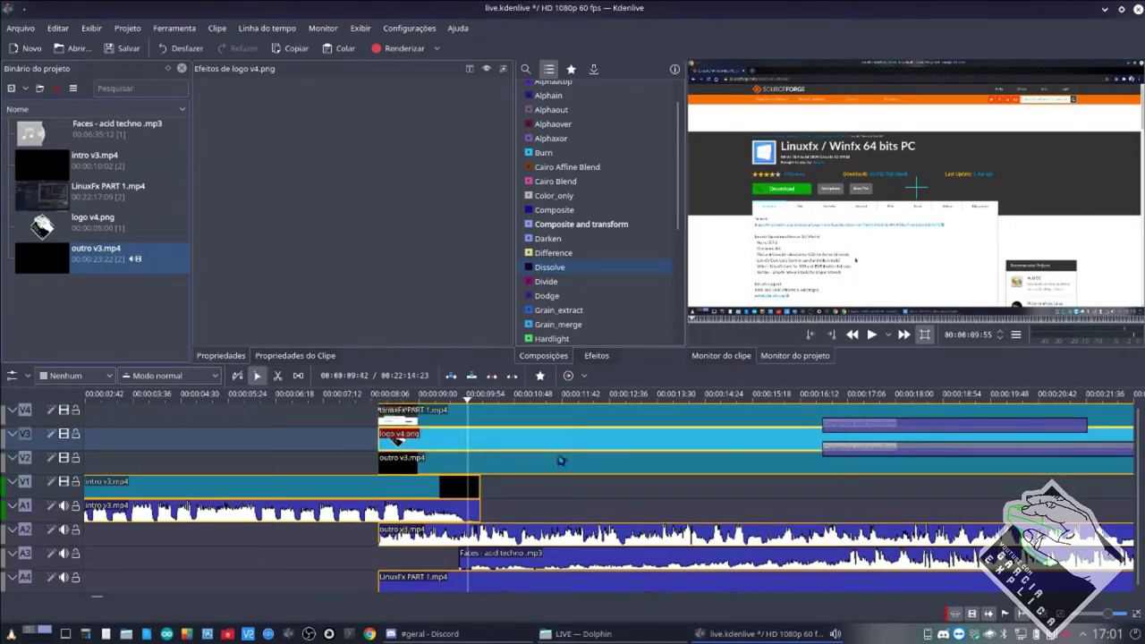
Delete both old compositions from the timeline.
left_click(834, 450)
key("Delete")
left_click(836, 426)
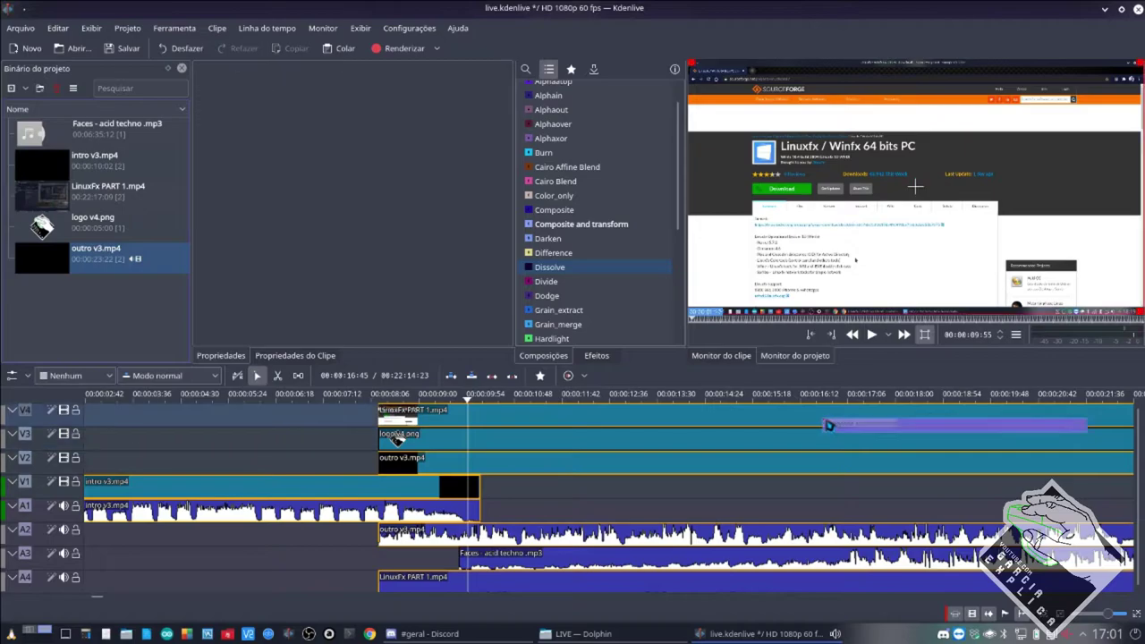
key("Delete")
scroll(552, 252, "down", 5)
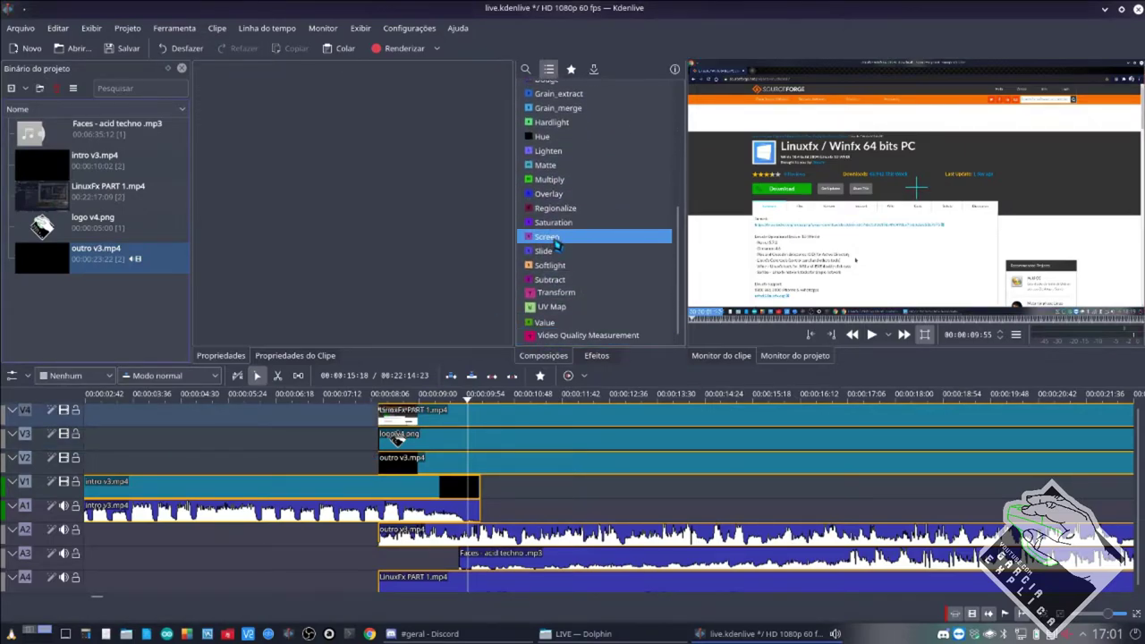
scroll(564, 251, "up", 6)
scroll(563, 250, "down", 1)
Add Composite and transform compositions under the clips on V2, V3 and V4.
left_click_drag(563, 256, 456, 482)
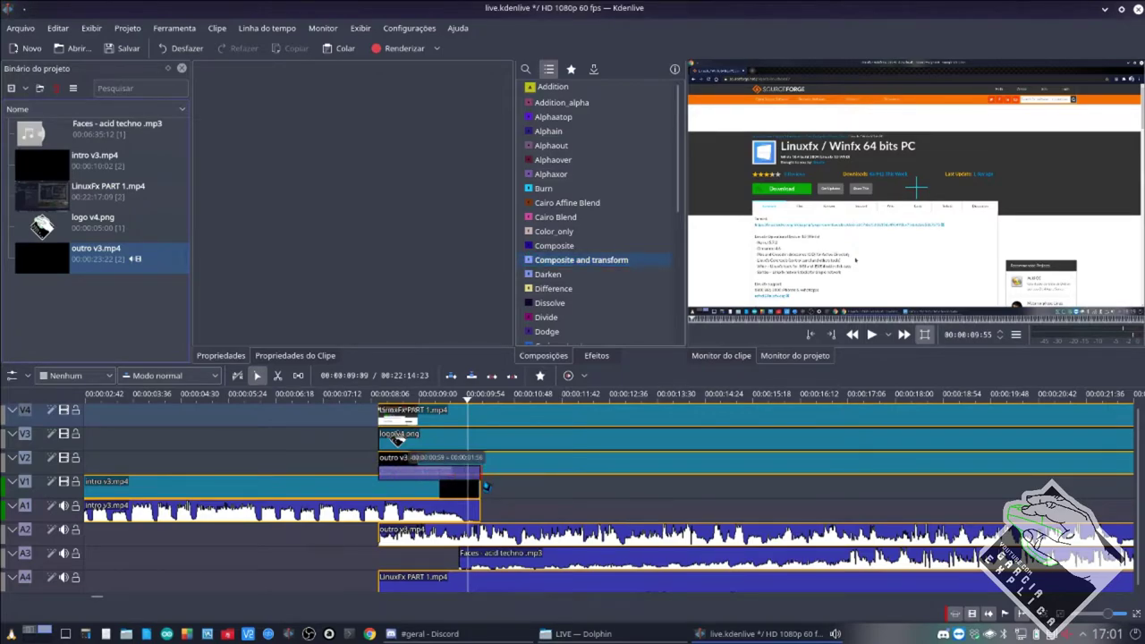
left_click_drag(397, 439, 400, 437)
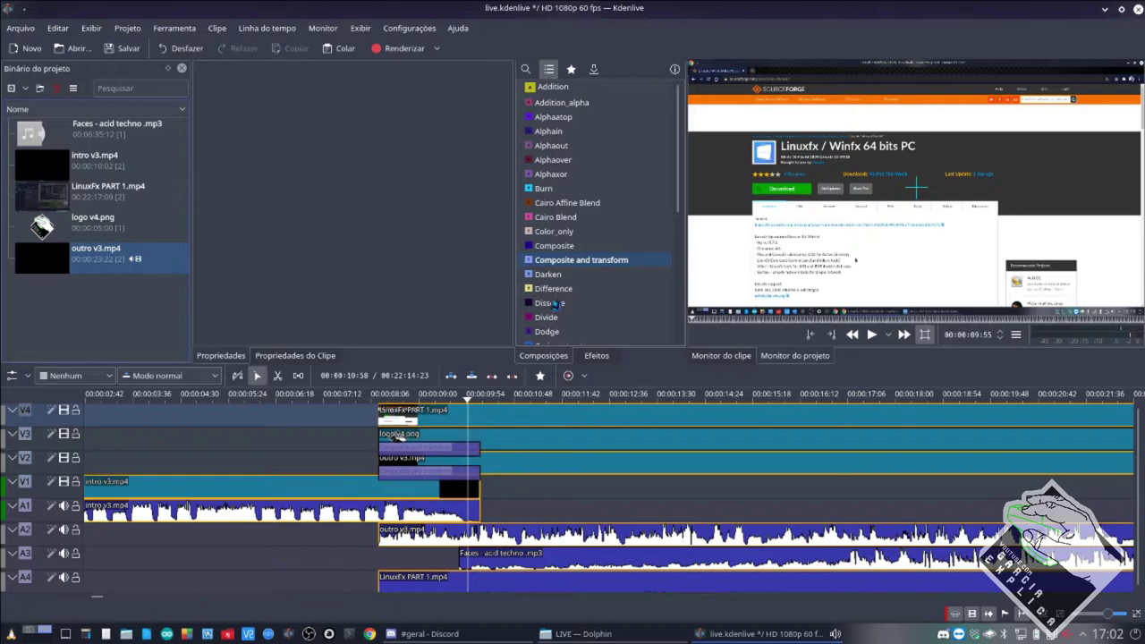
left_click_drag(563, 260, 399, 436)
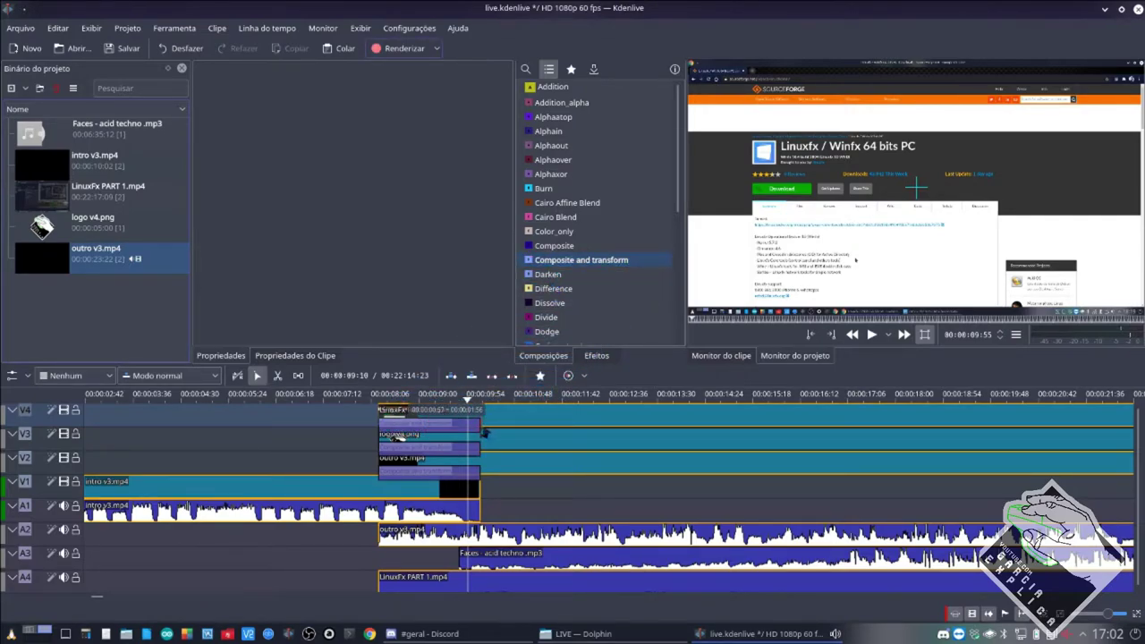
Set each of the three compositions' Faixa da composição to V1.
left_click(450, 461)
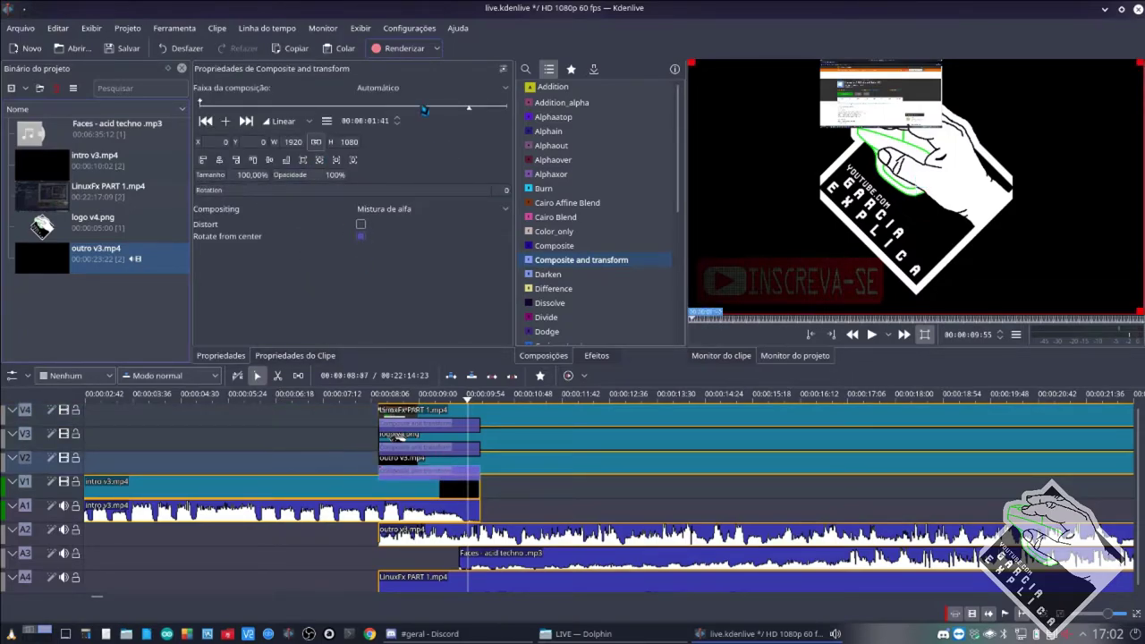
left_click(429, 88)
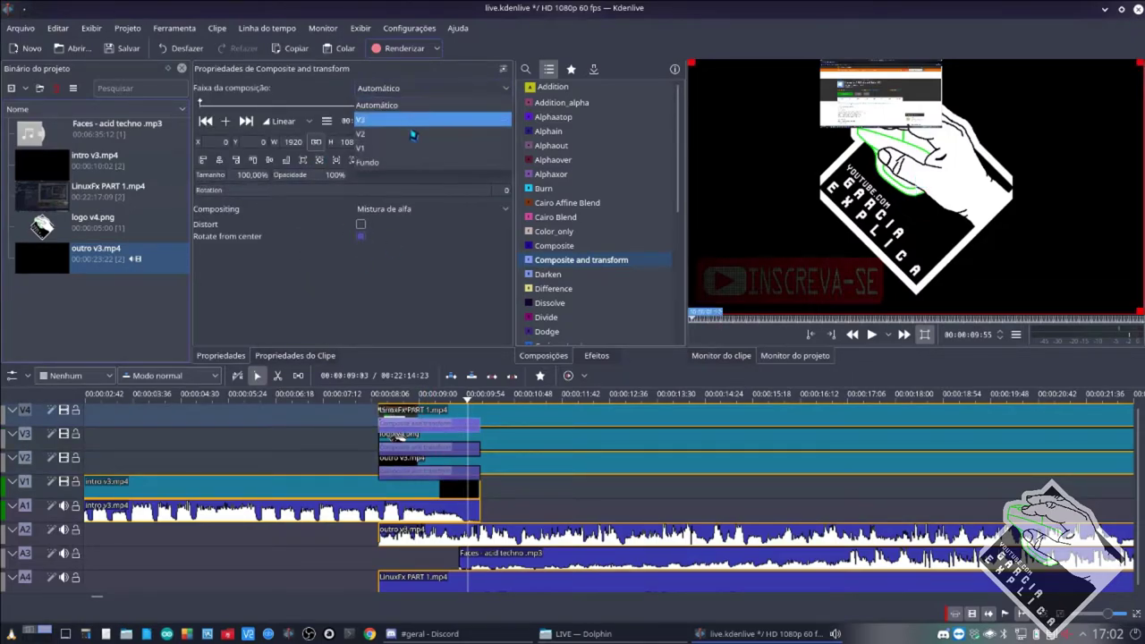
left_click(420, 146)
left_click(400, 443)
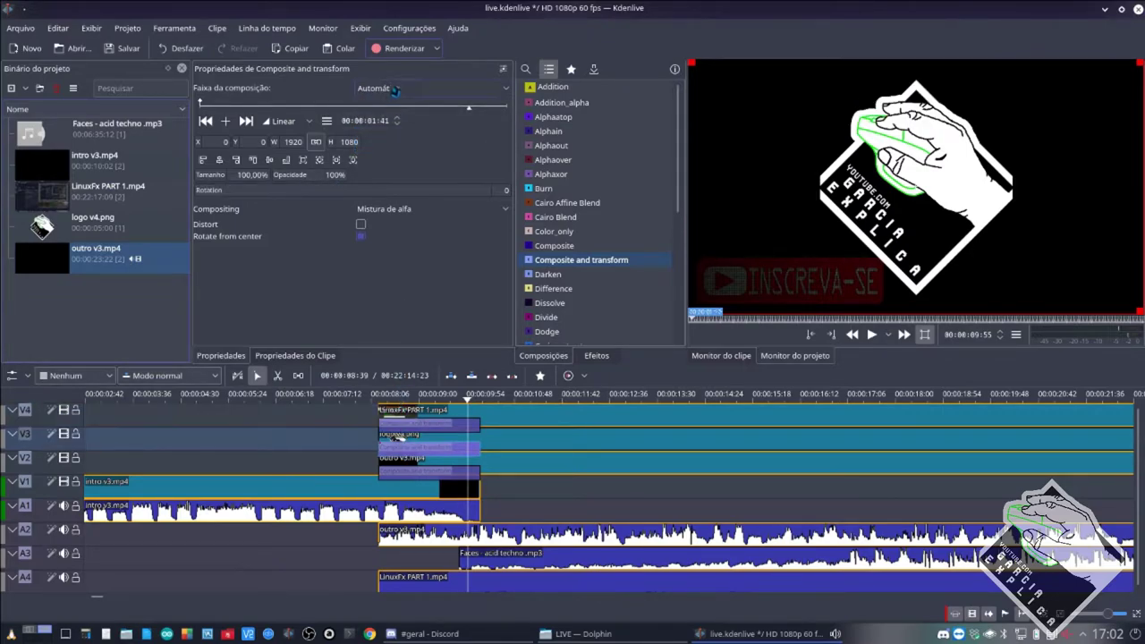
left_click(429, 88)
left_click(396, 145)
left_click(400, 473)
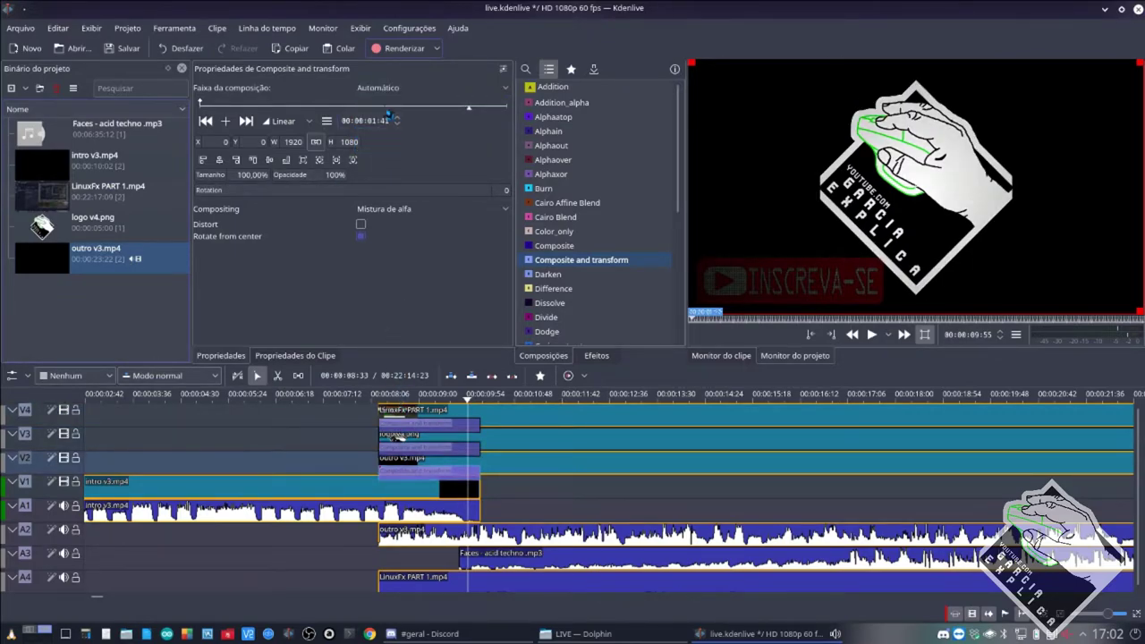
left_click(430, 87)
left_click(388, 120)
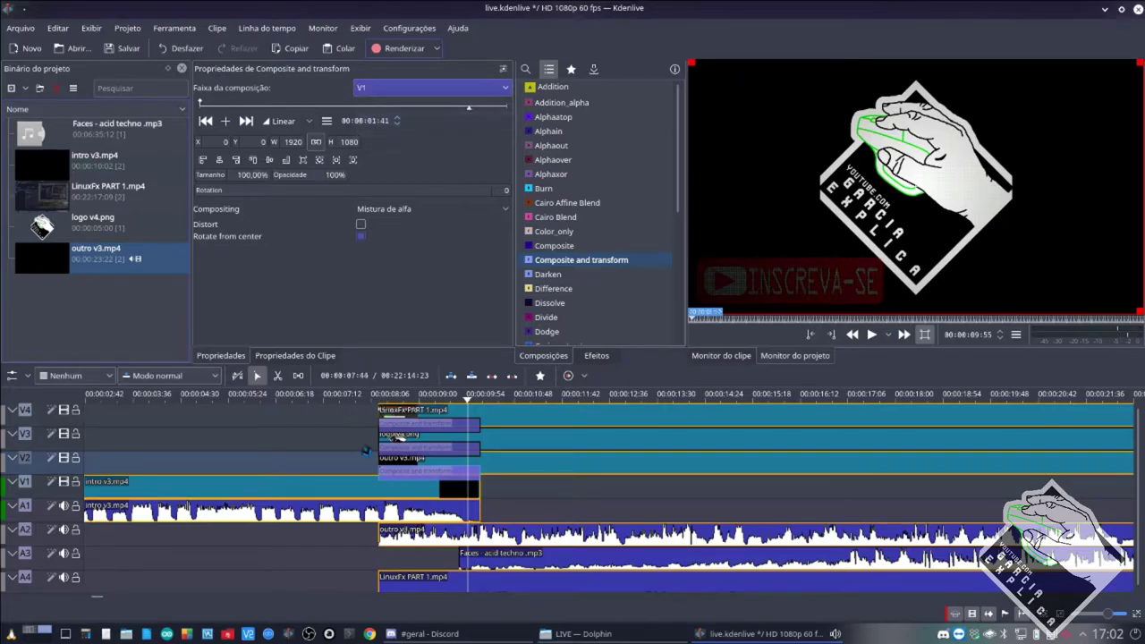
Save the project, preview the composited opening, and briefly check Discord before returning.
left_click(374, 458)
left_click(368, 452)
key("ctrl+s")
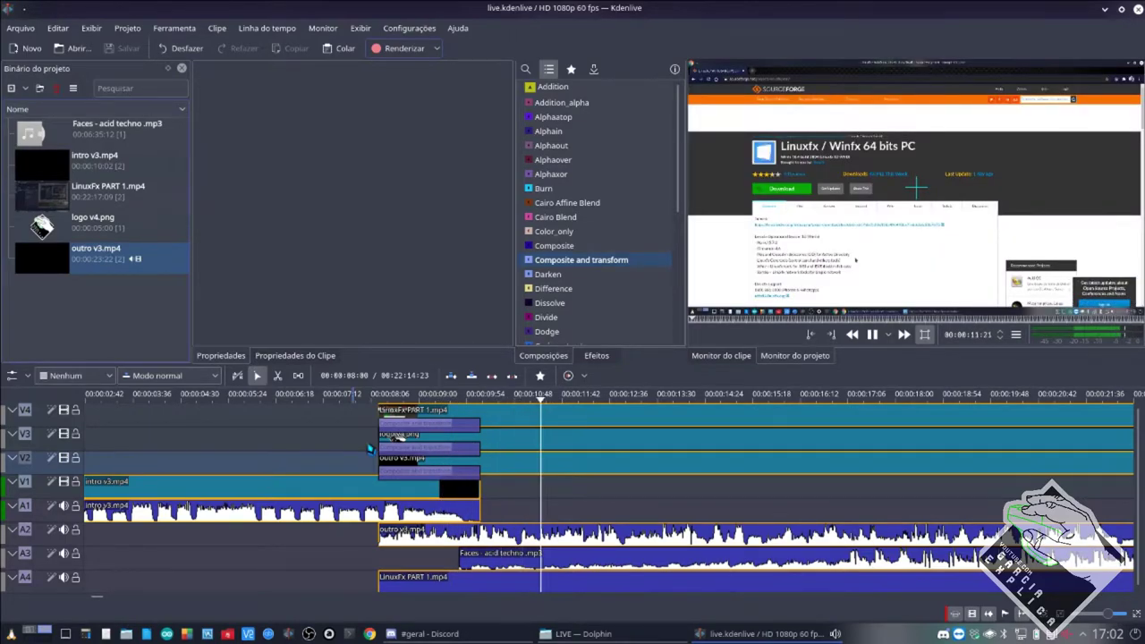
key("space")
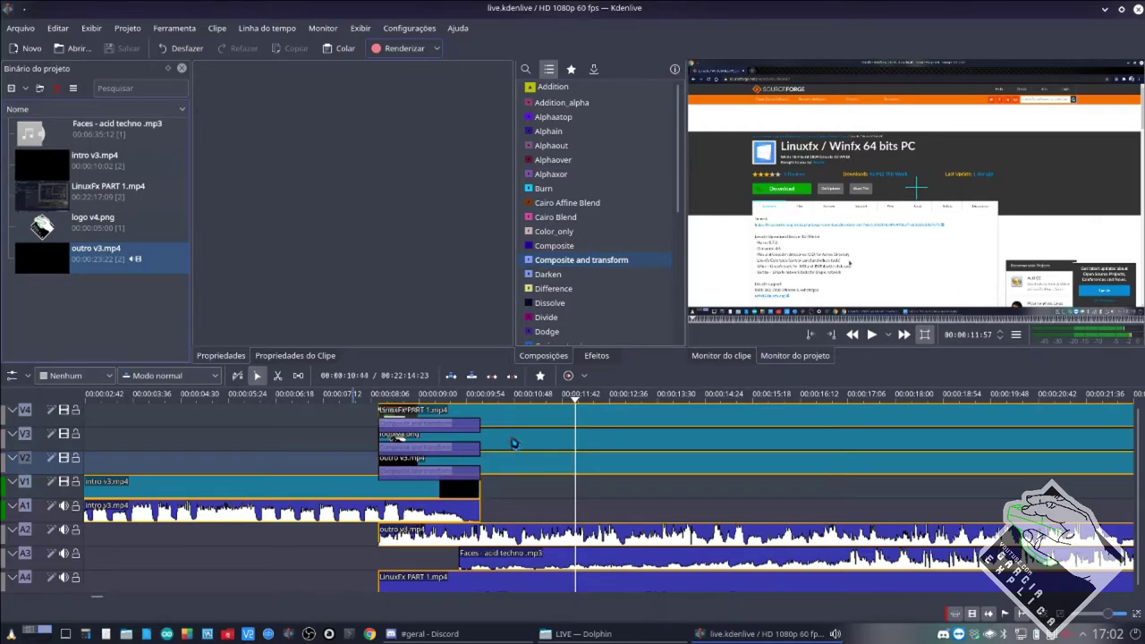
left_click(481, 636)
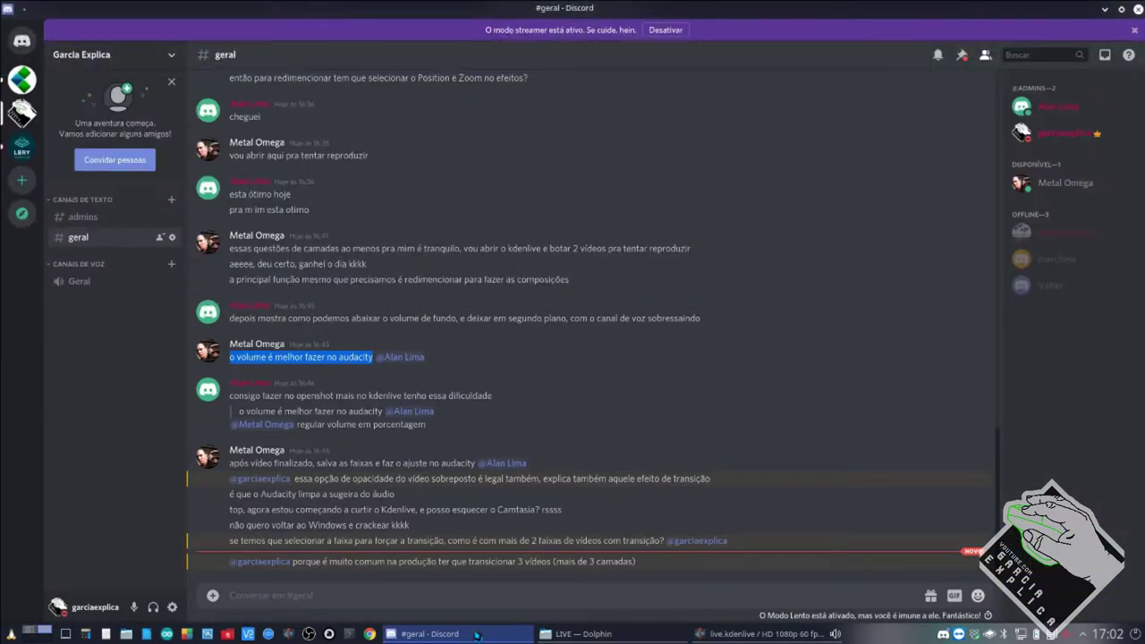
left_click(477, 636)
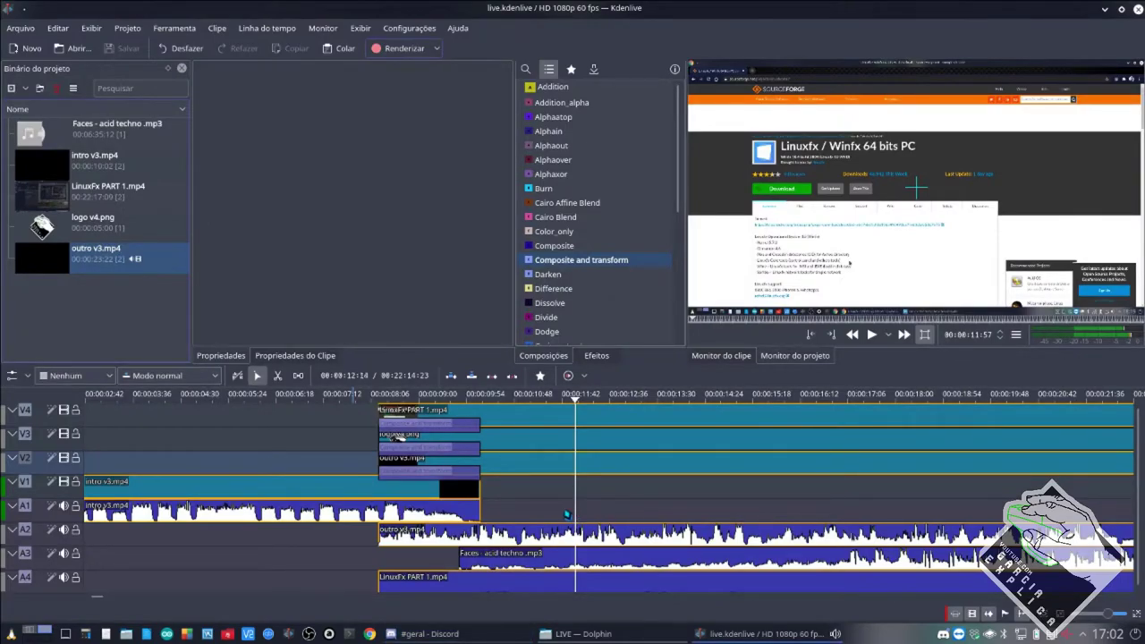
Move the LinuxFx PART 1 clip later on V4 and preview from the intro start.
left_click(453, 449)
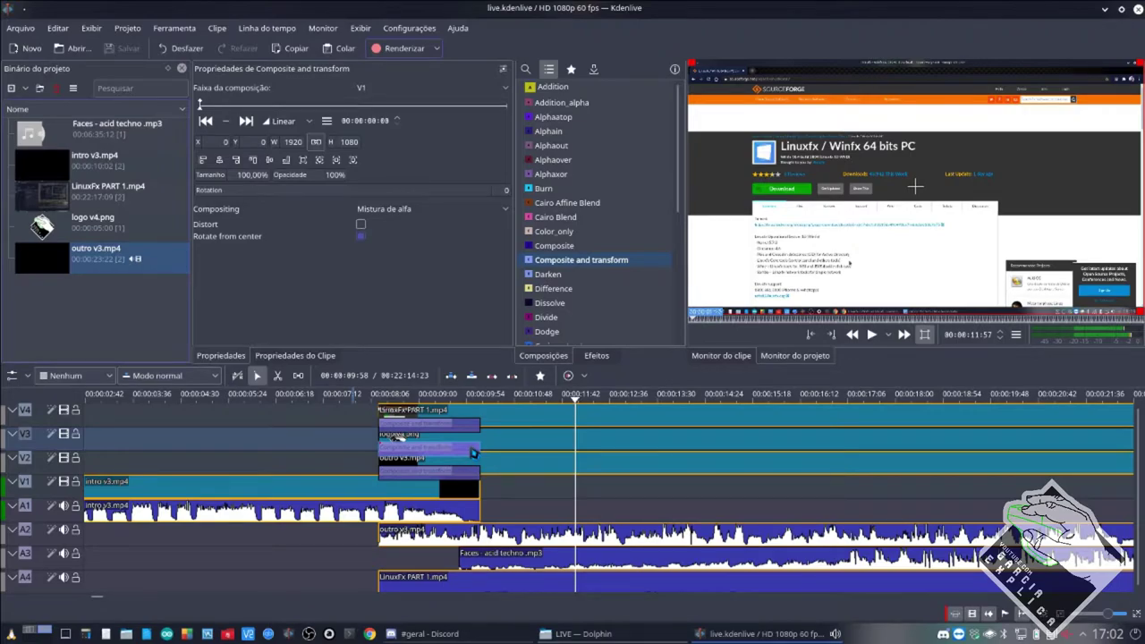
left_click_drag(493, 426, 595, 429)
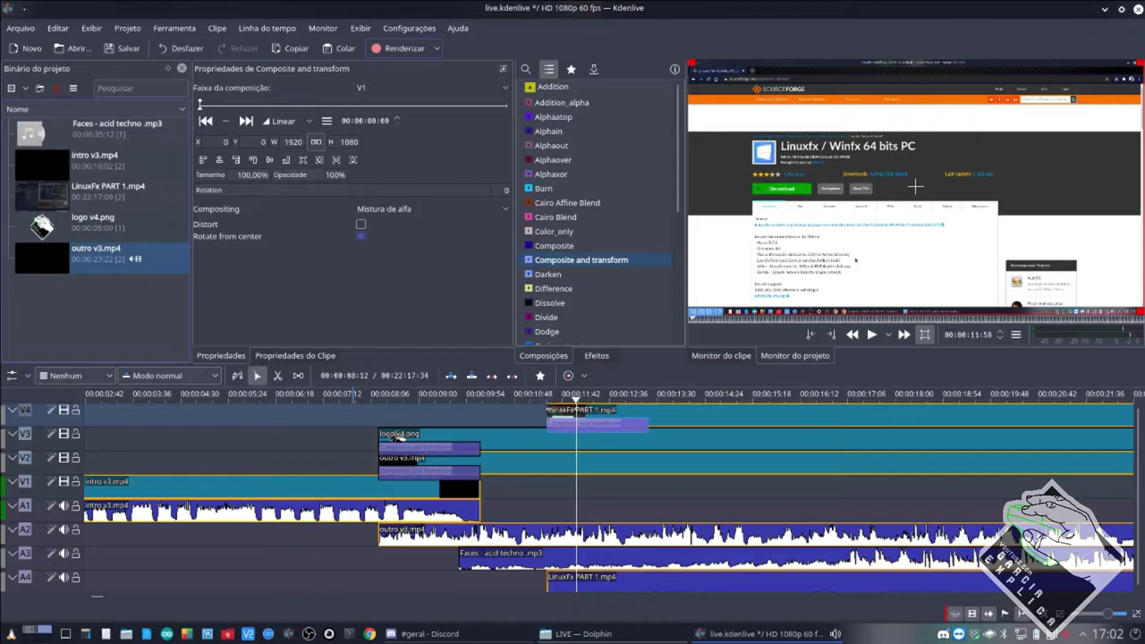
key("space")
left_click(358, 512)
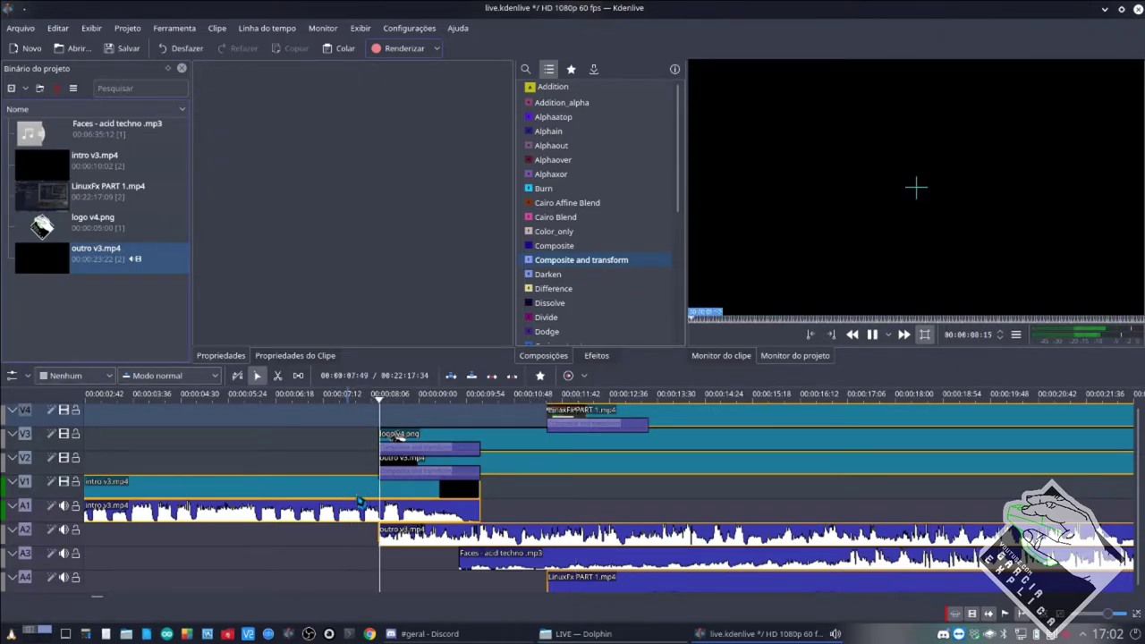
key("space")
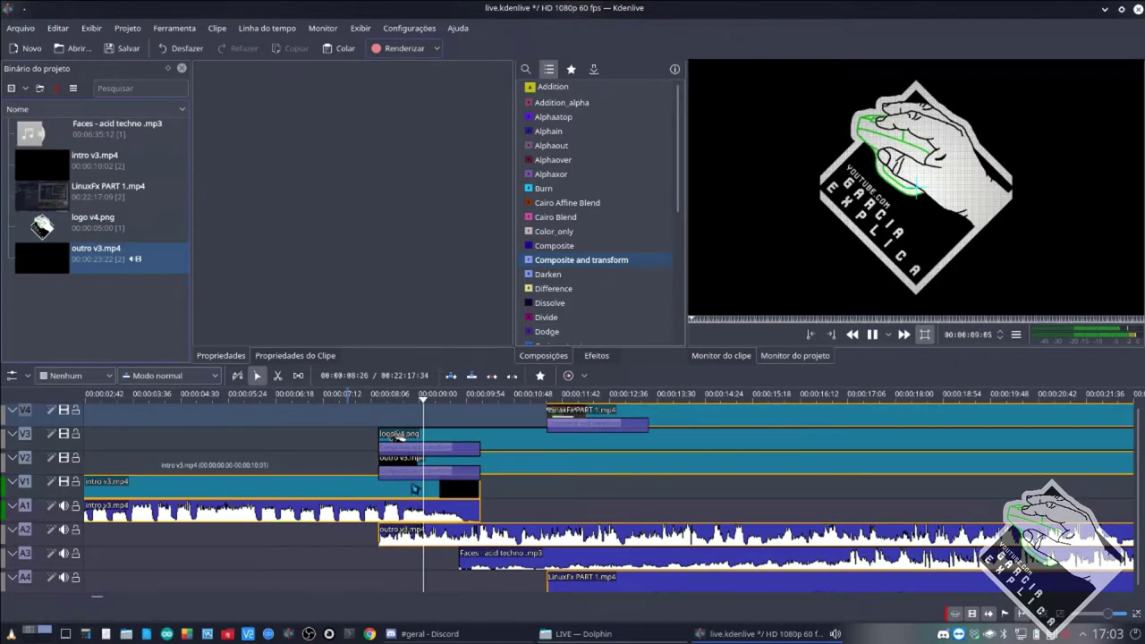
Extend the outro composition to the timeline end, set Tamanho 30% and Opacidade 60%, then shift it later.
left_click(462, 475)
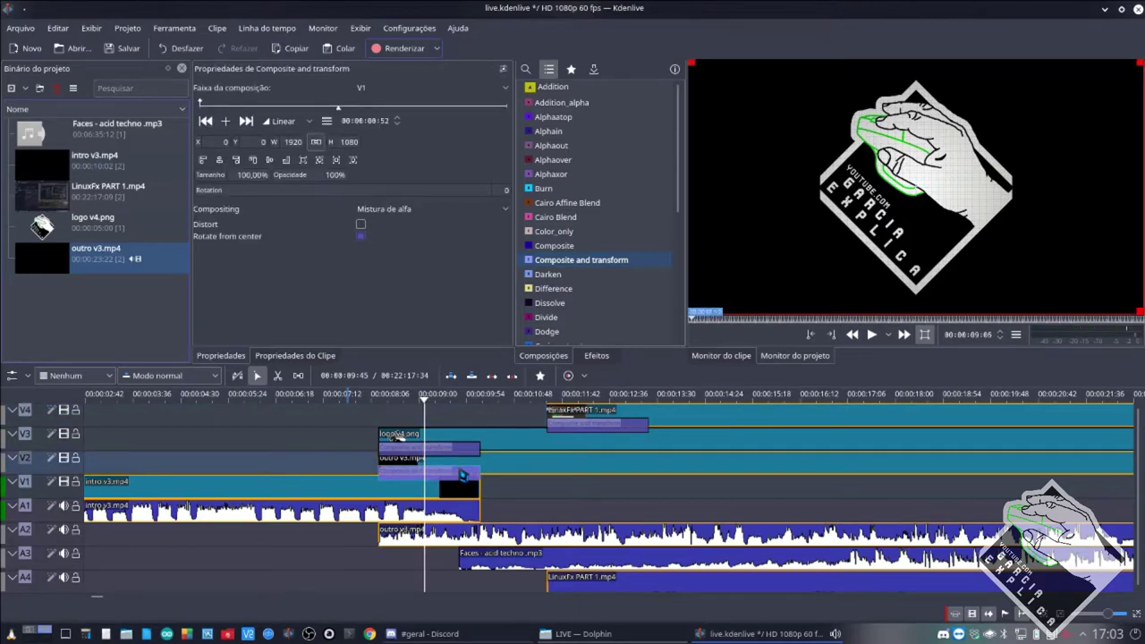
left_click_drag(481, 448, 1134, 448)
mouse_move(252, 174)
left_mouse_down()
mouse_move(240, 183)
mouse_move(269, 175)
left_mouse_up()
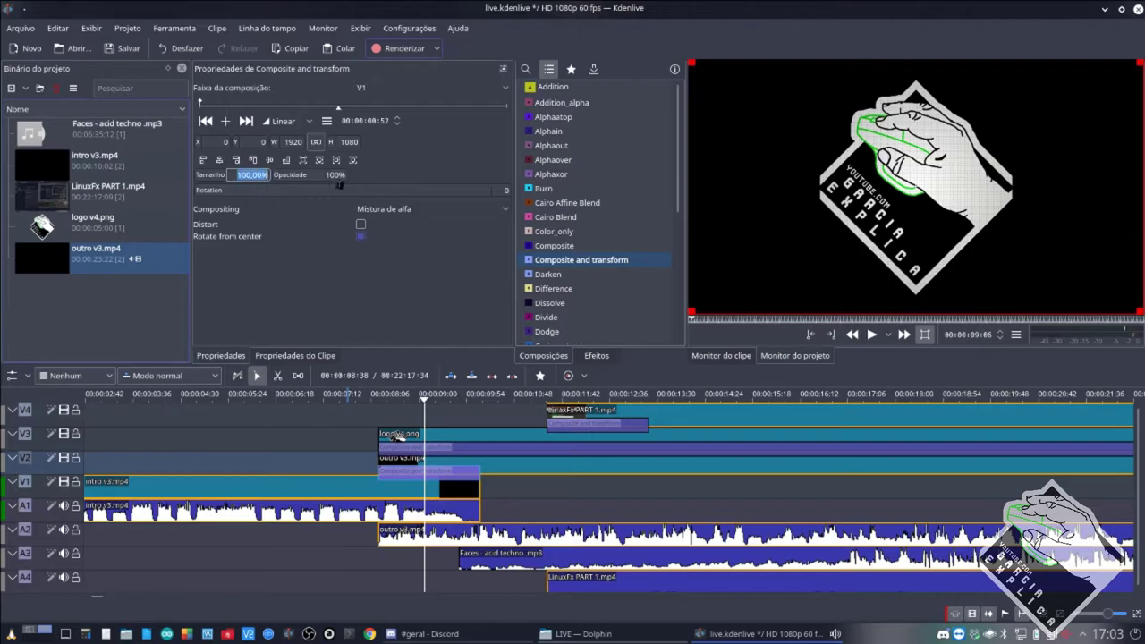
key("Tab")
type("60")
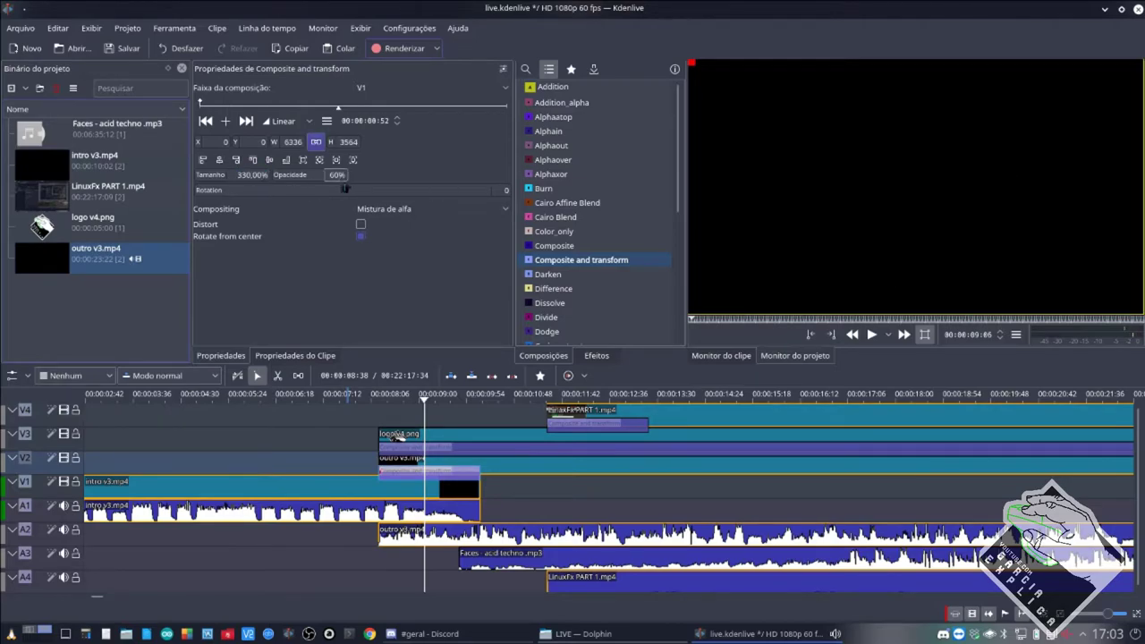
double_click(242, 175)
type("30")
key("Return")
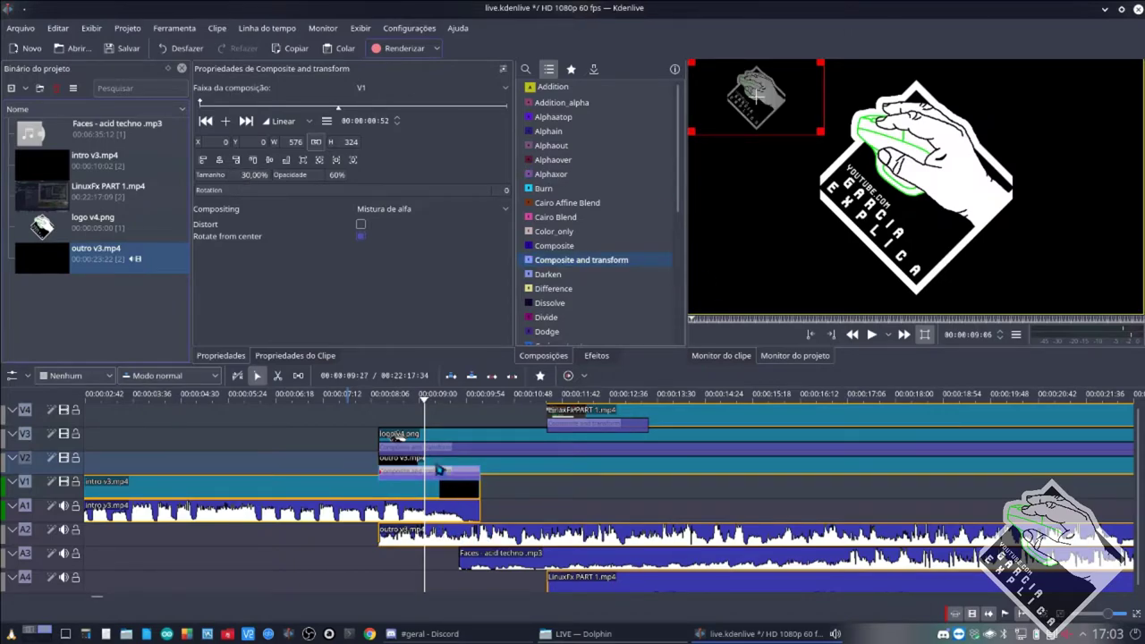
left_click_drag(394, 446, 685, 469)
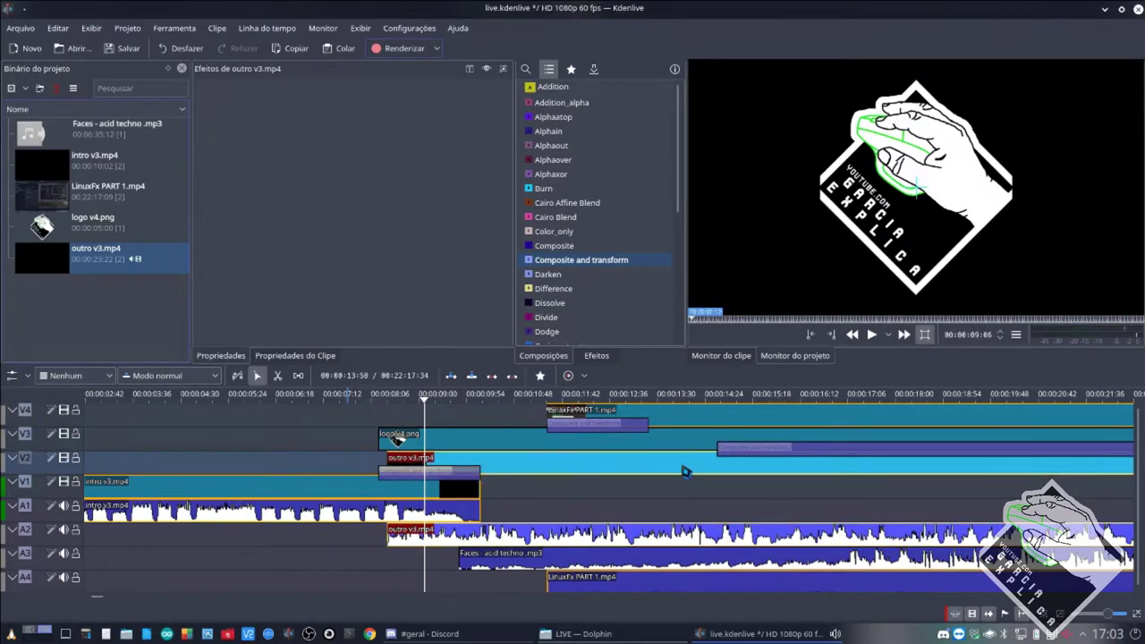
Undo the LinuxFx move, delete its composition, and return the other composition to the clip start.
key("ctrl+z")
key("ctrl+z")
key("ctrl+z")
key("ctrl+z")
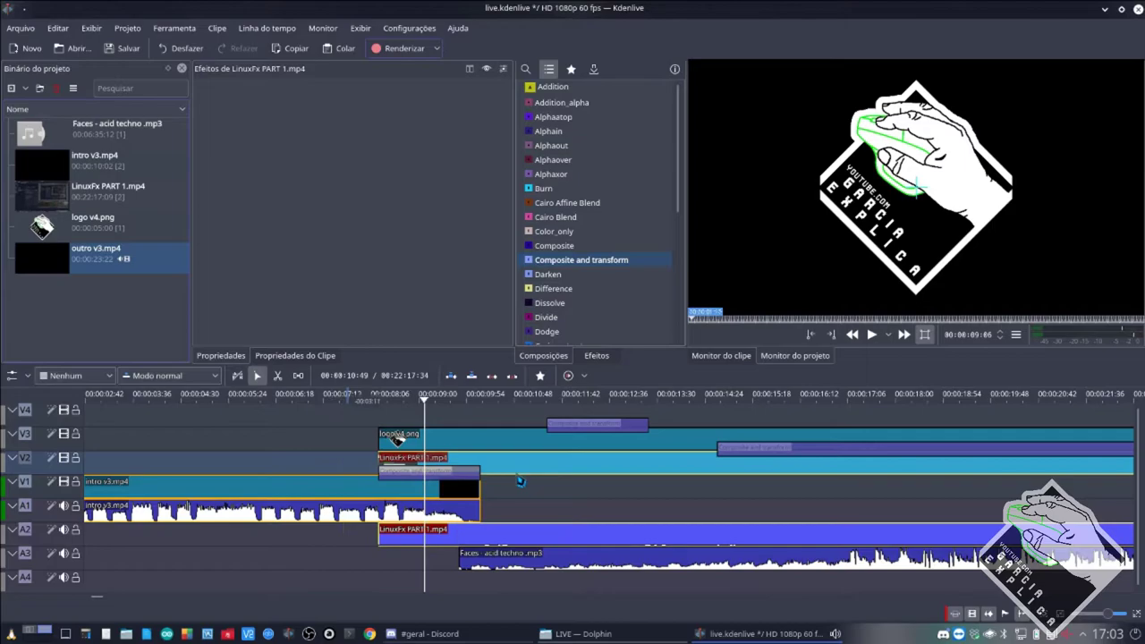
left_click(461, 472)
key("Delete")
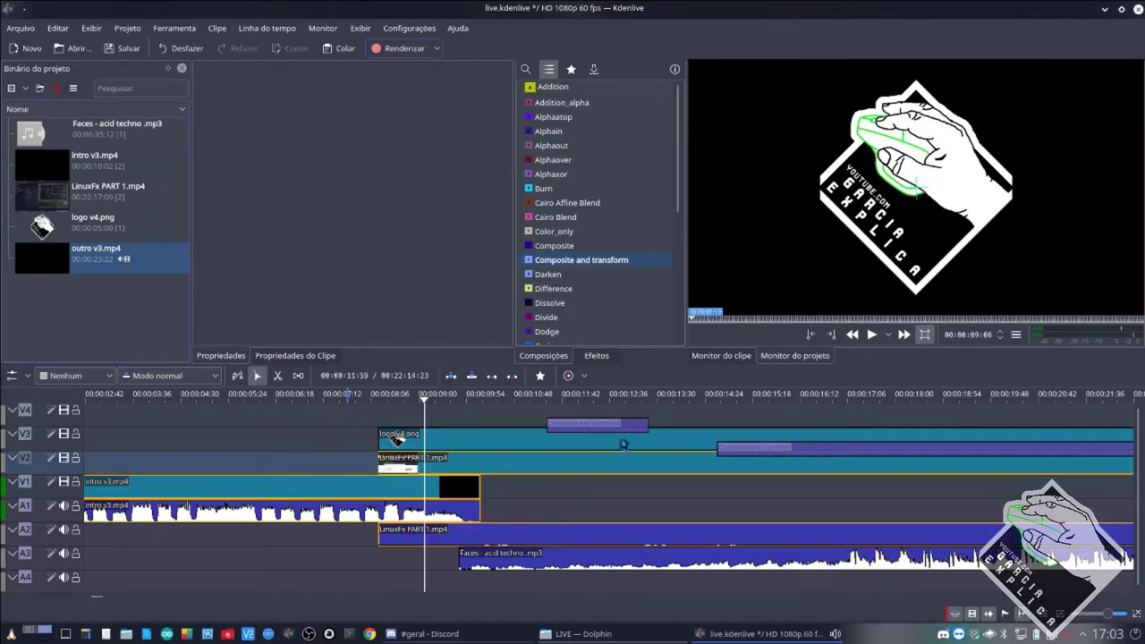
left_click_drag(721, 457, 395, 439)
Composite onto V2 and place the 30%, 60%-opacity logo overlay bottom-right at X 1456, Y 718.
left_click(571, 454)
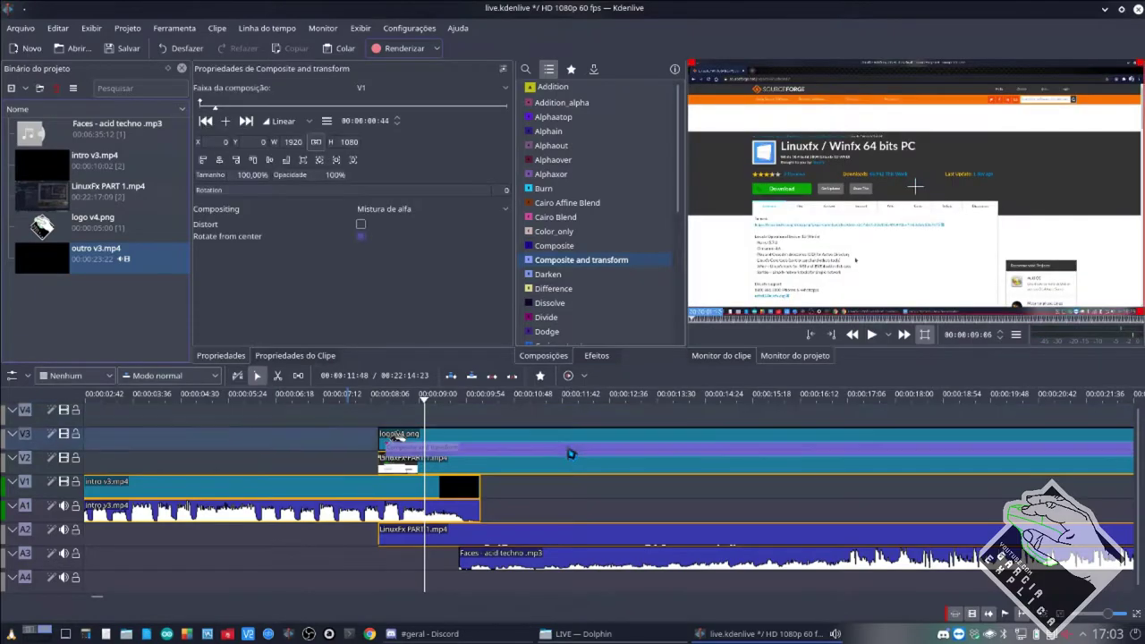
left_click(429, 87)
left_click(418, 121)
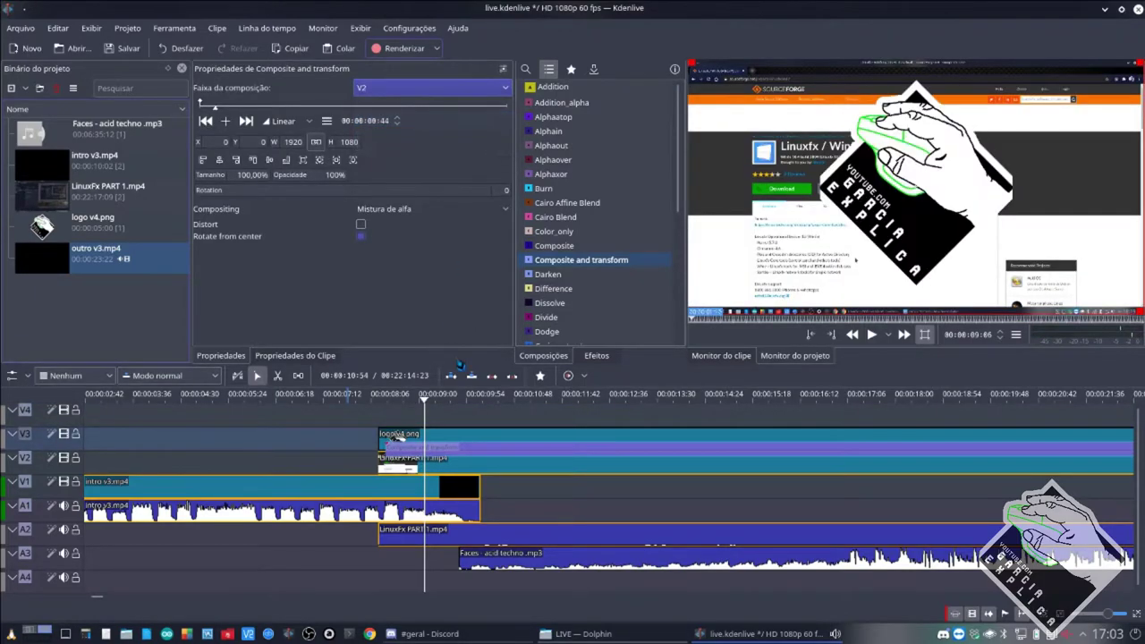
left_click_drag(435, 453, 422, 453)
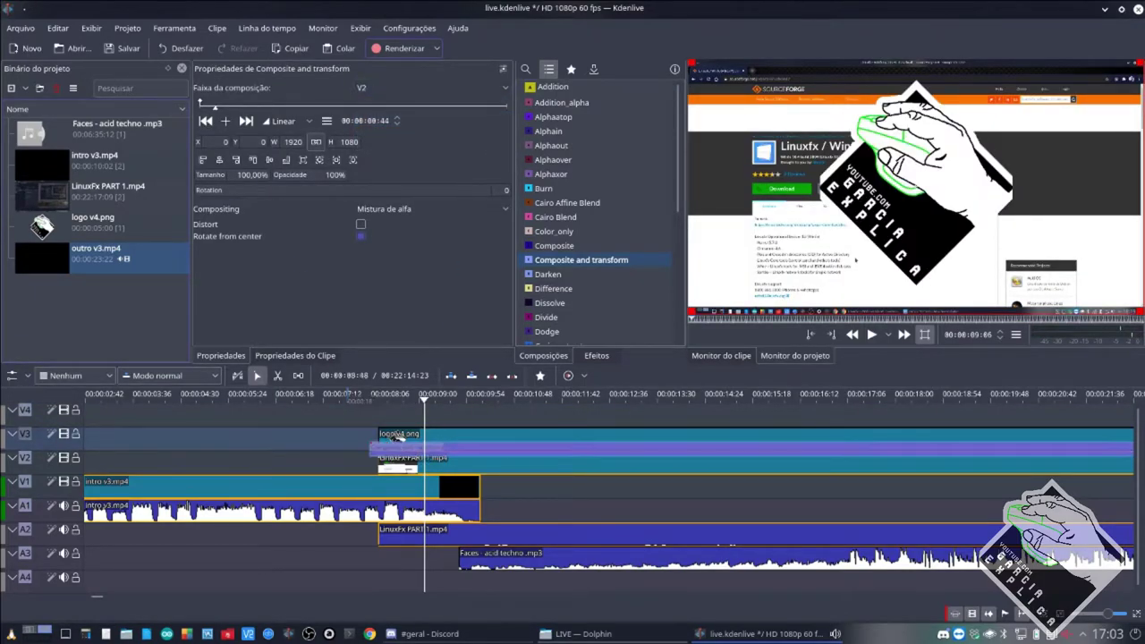
left_click_drag(229, 179, 315, 195)
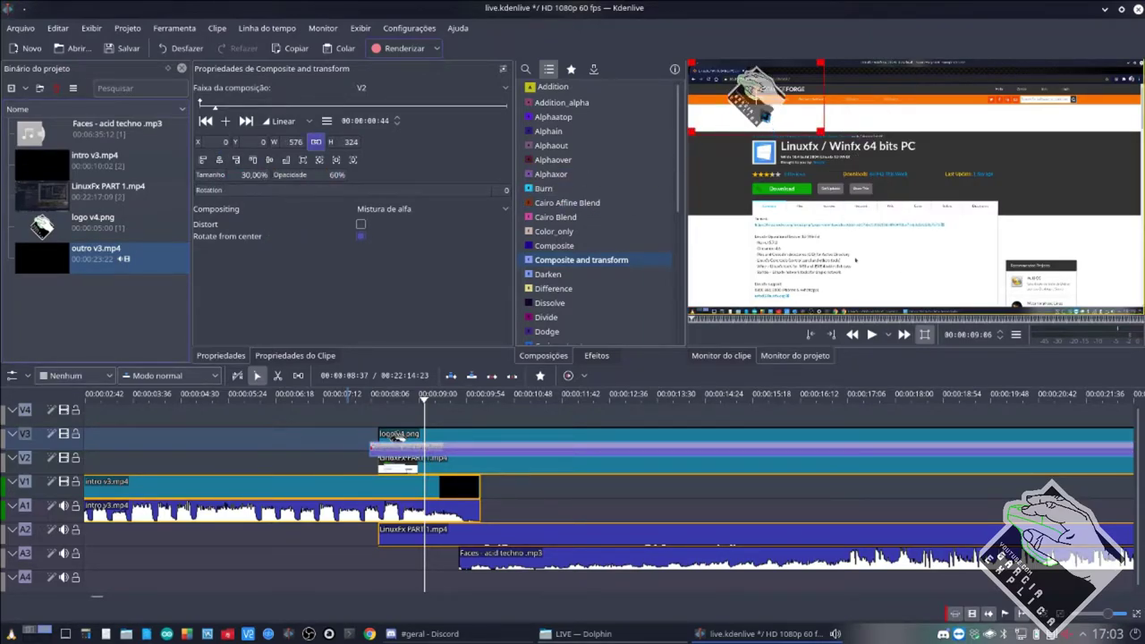
left_click_drag(756, 96, 1100, 267)
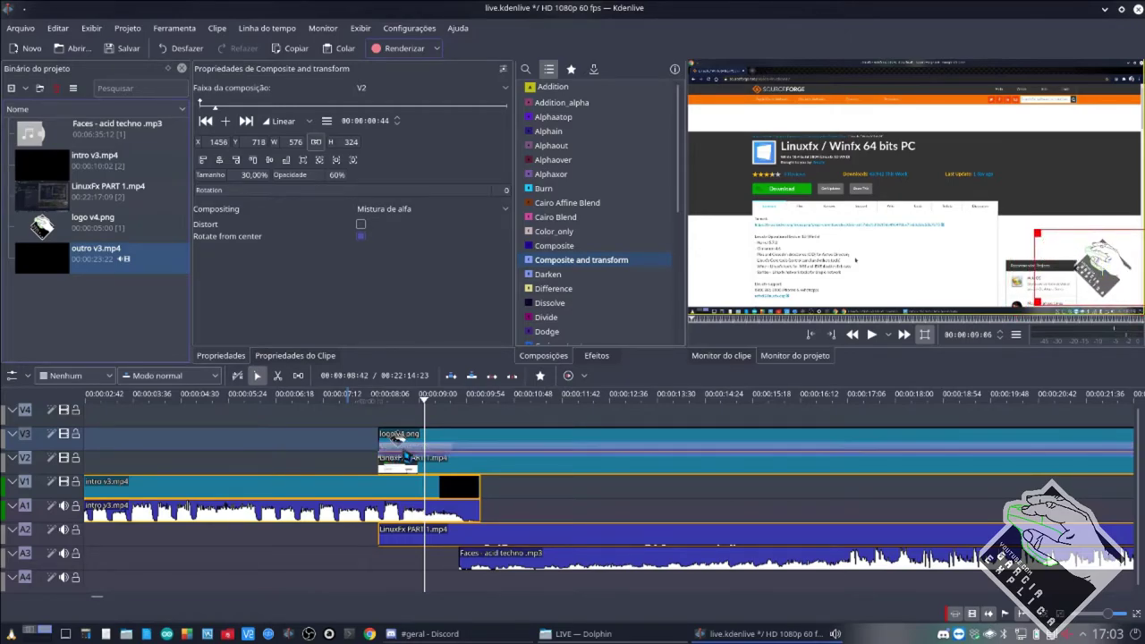
Select the logo v4.png clip and its Composite and transform composition to view its settings.
left_click(536, 442)
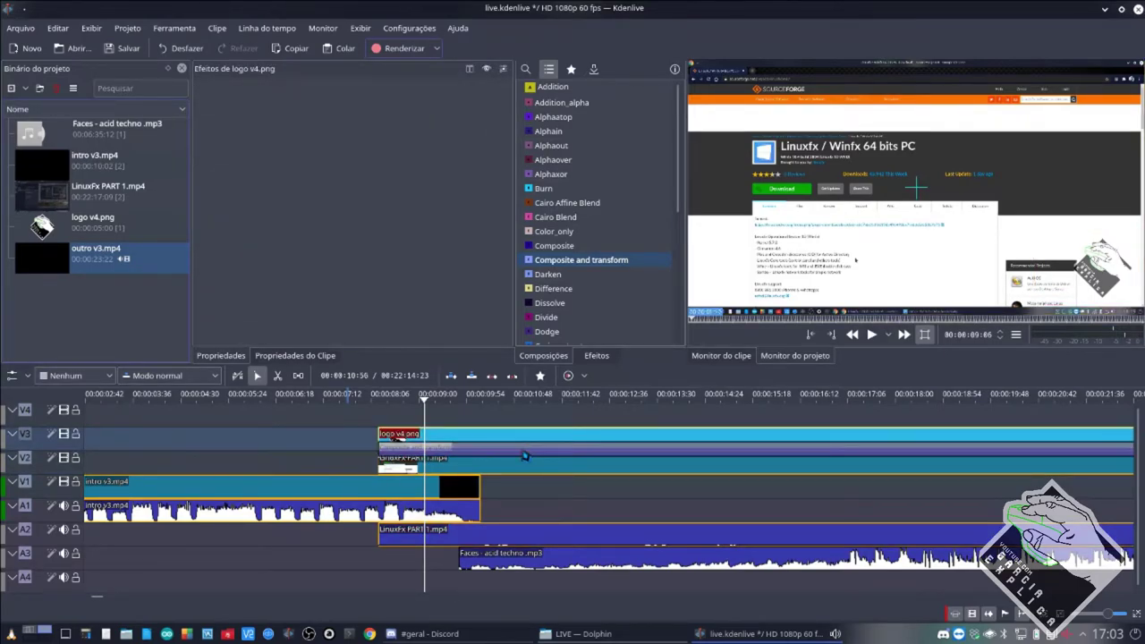
left_click(526, 457)
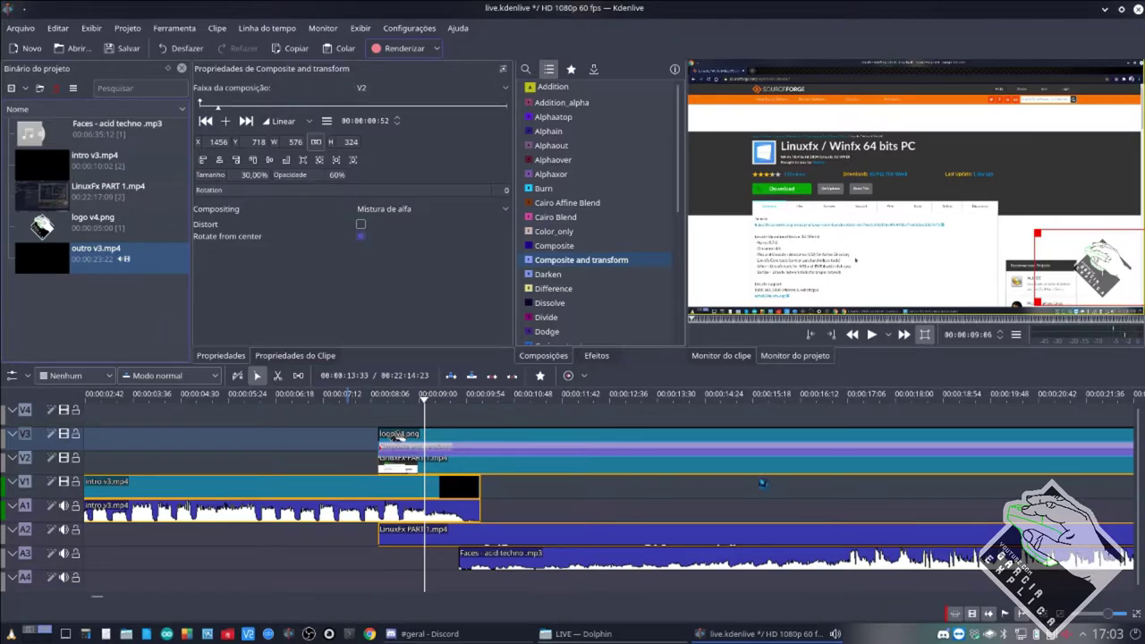
scroll(762, 483, "right", 5)
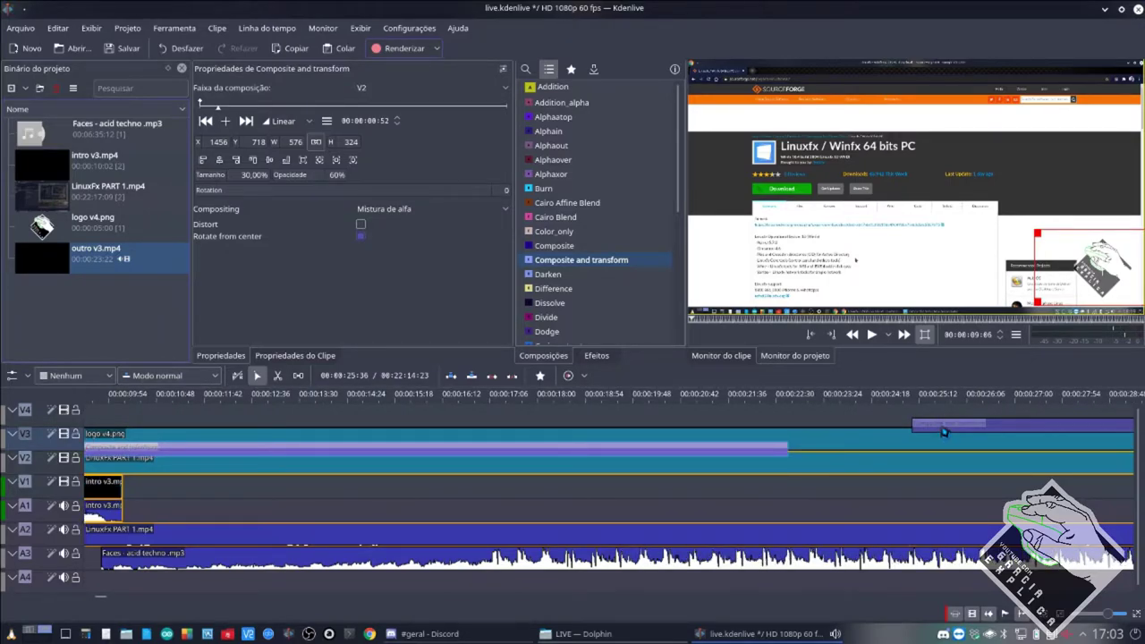
Delete the stray composition at V3's far end and extend the logo's composition.
left_click(944, 426)
key("Delete")
scroll(713, 503, "down", 5)
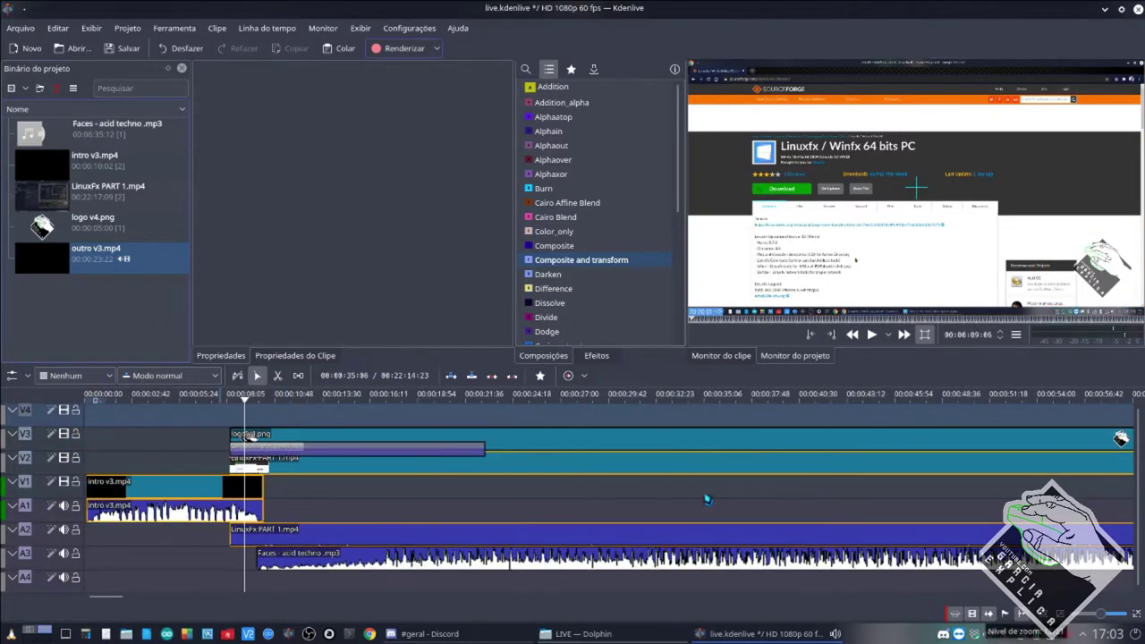
scroll(707, 499, "down", 2)
left_click_drag(388, 453, 878, 474)
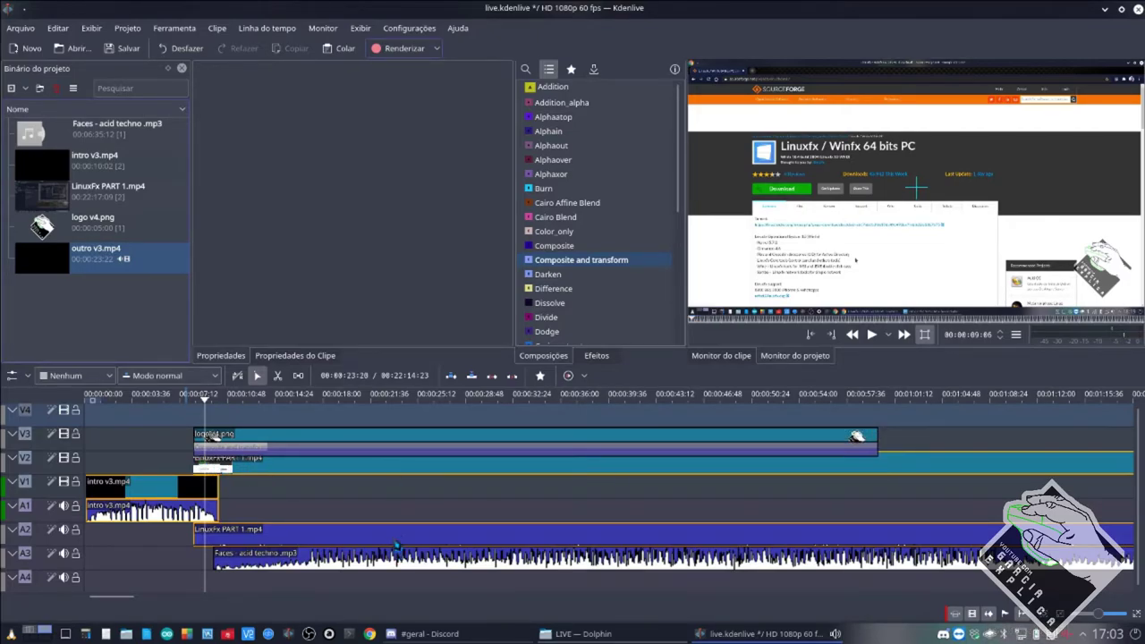
Stretch logo v4.png and its composition to end with LinuxFx PART 1 on V2.
scroll(396, 546, "down", 6)
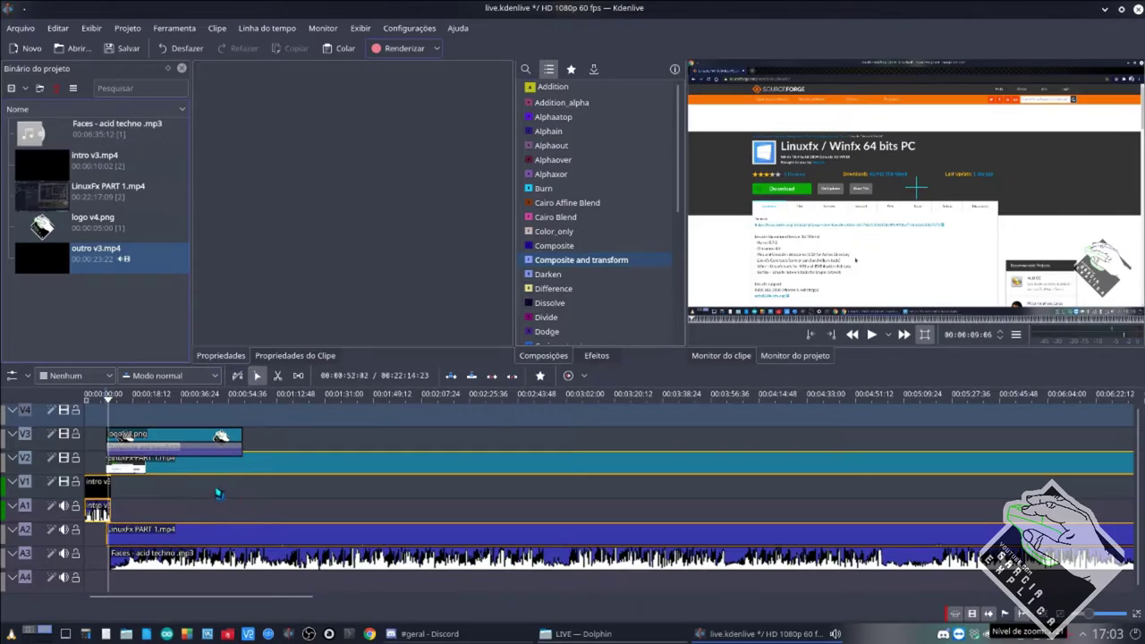
scroll(213, 490, "down", 2)
left_click_drag(189, 449, 1133, 438)
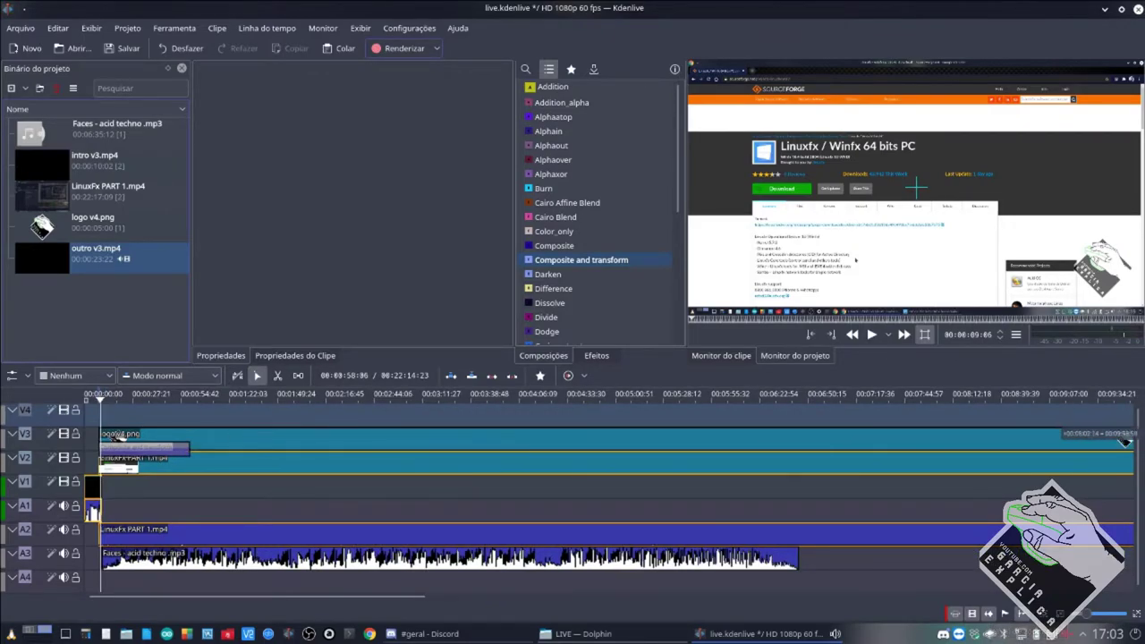
left_click_drag(193, 455, 1132, 451)
scroll(488, 533, "down", 2)
scroll(453, 494, "down", 4)
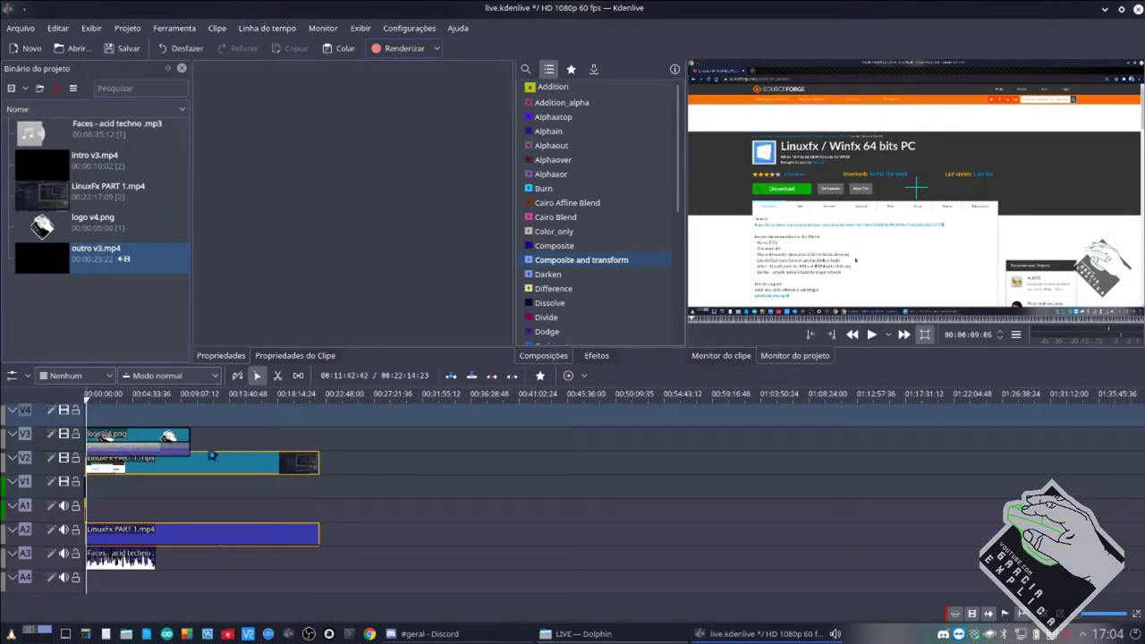
left_click_drag(194, 441, 301, 440)
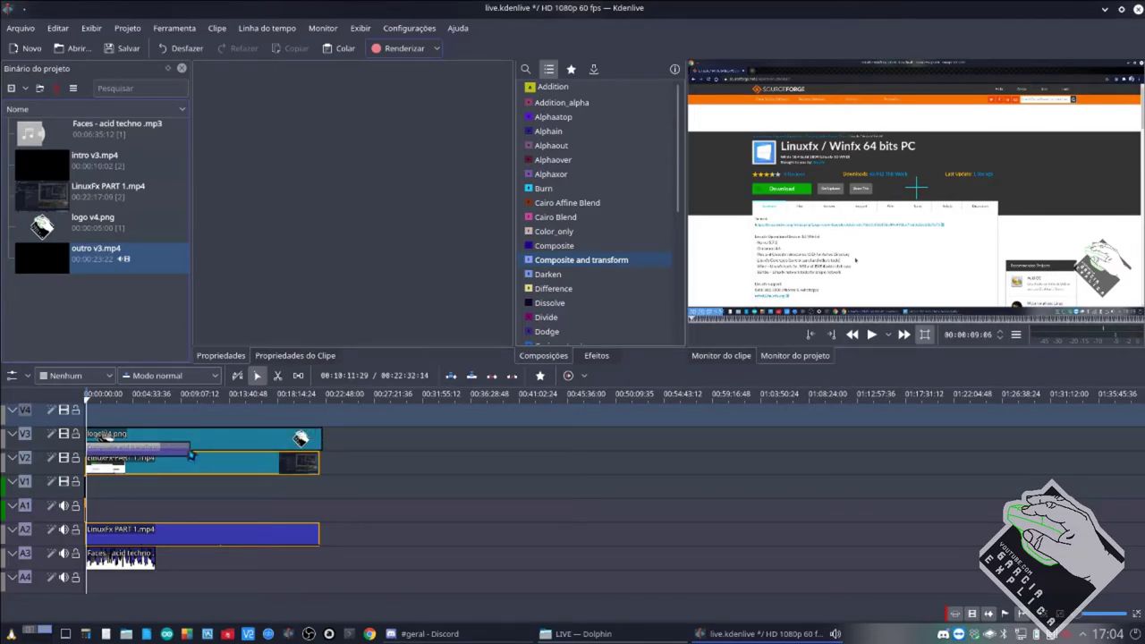
left_click_drag(194, 455, 320, 452)
scroll(176, 488, "up", 2, "ctrl")
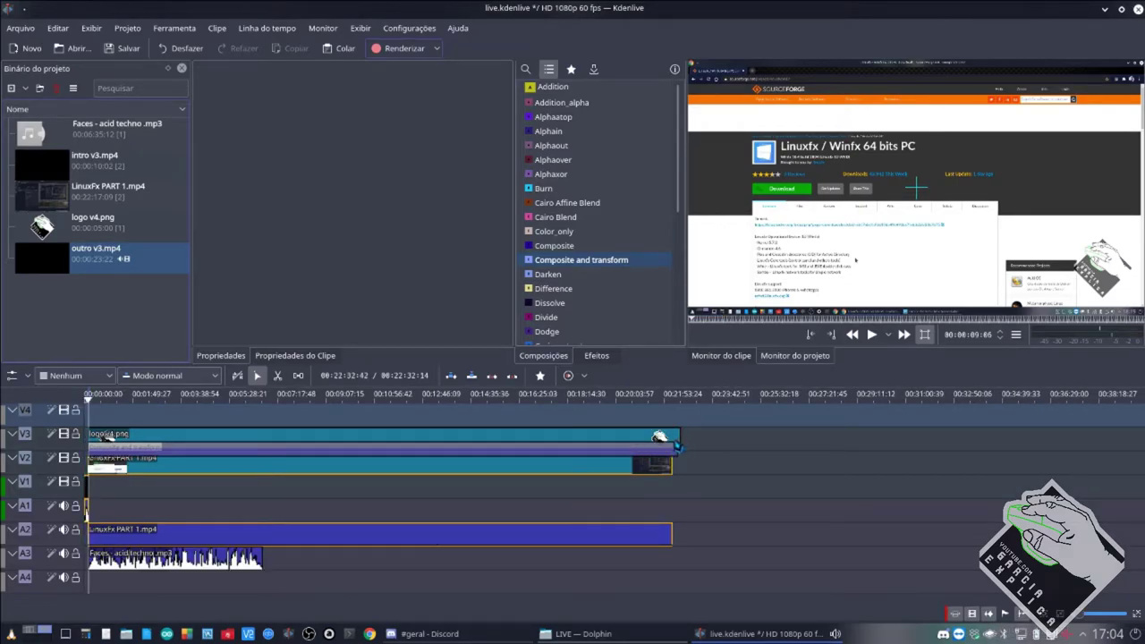
left_click_drag(677, 446, 673, 446)
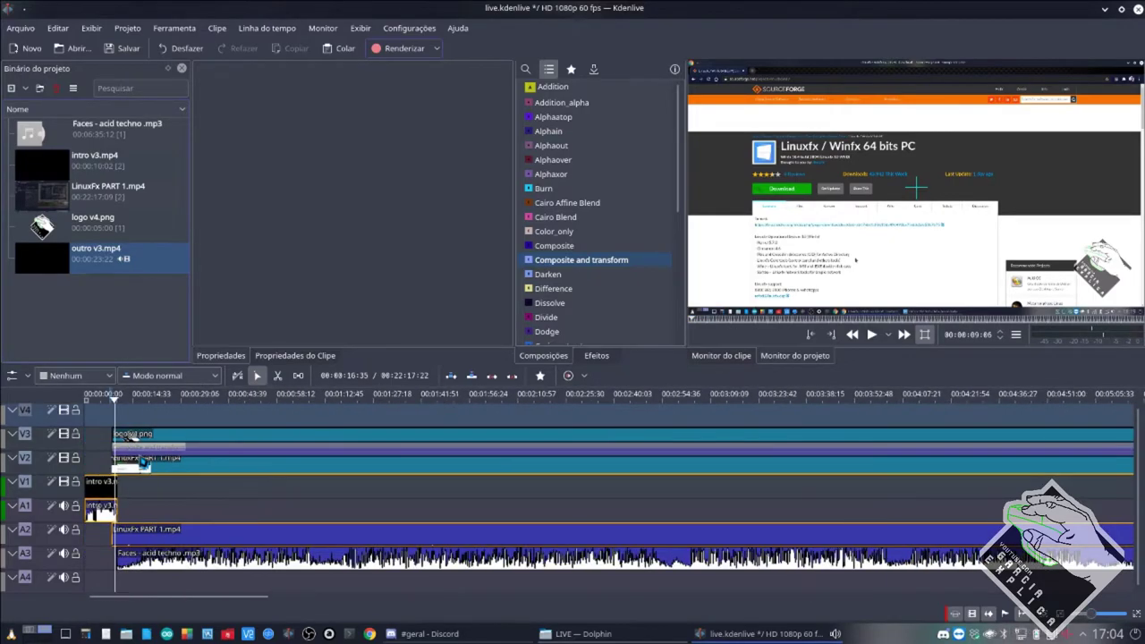
scroll(325, 481, "up", 5)
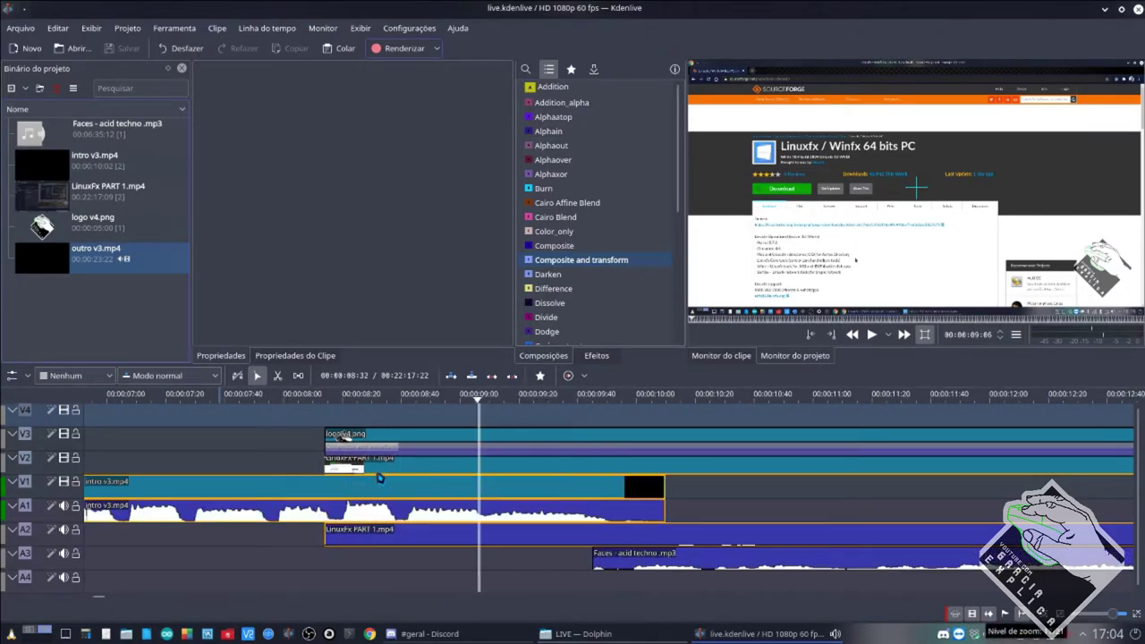
Add a Dissolve on V1 at the intro's end, lengthen it to about 10 s, and save.
left_click_drag(549, 303, 242, 480)
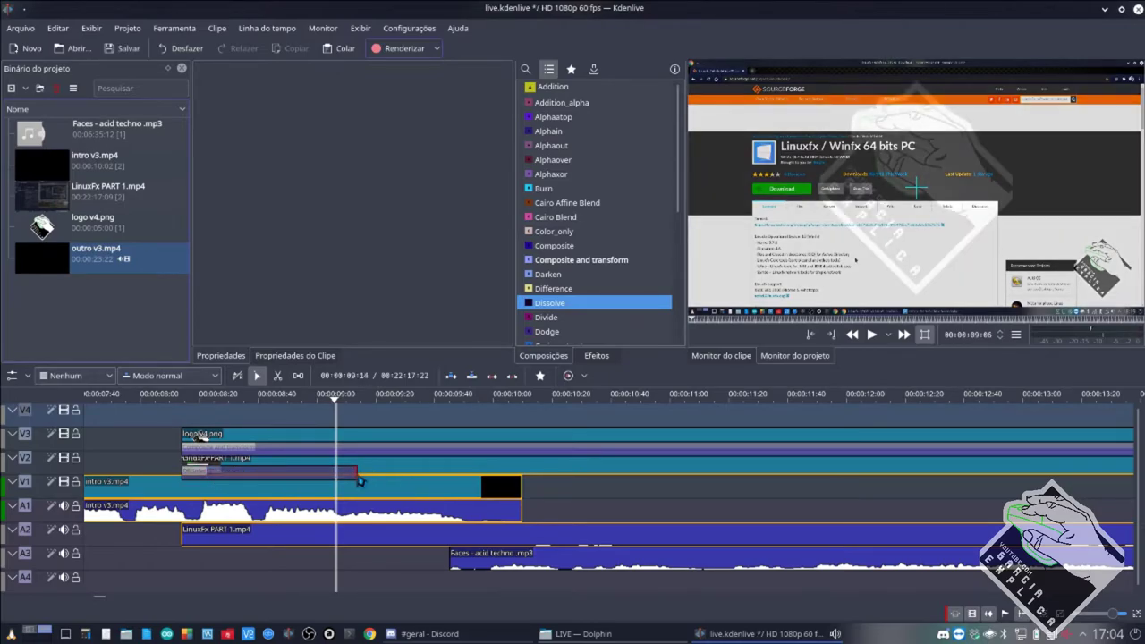
left_click_drag(358, 481, 524, 481)
scroll(456, 520, "down", 2)
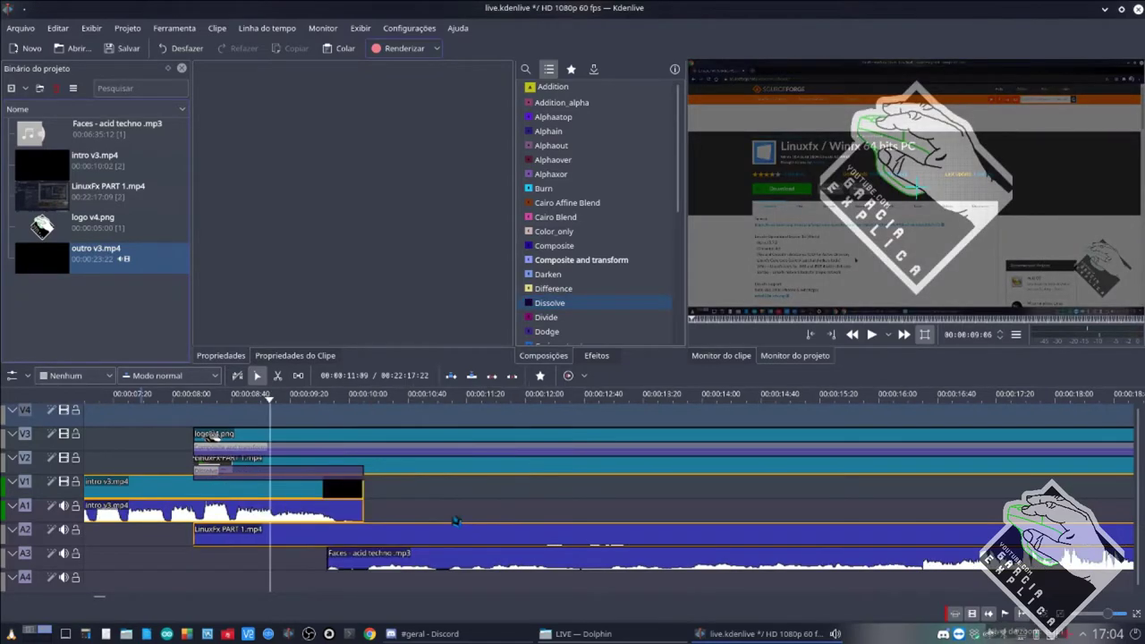
scroll(456, 520, "down", 2)
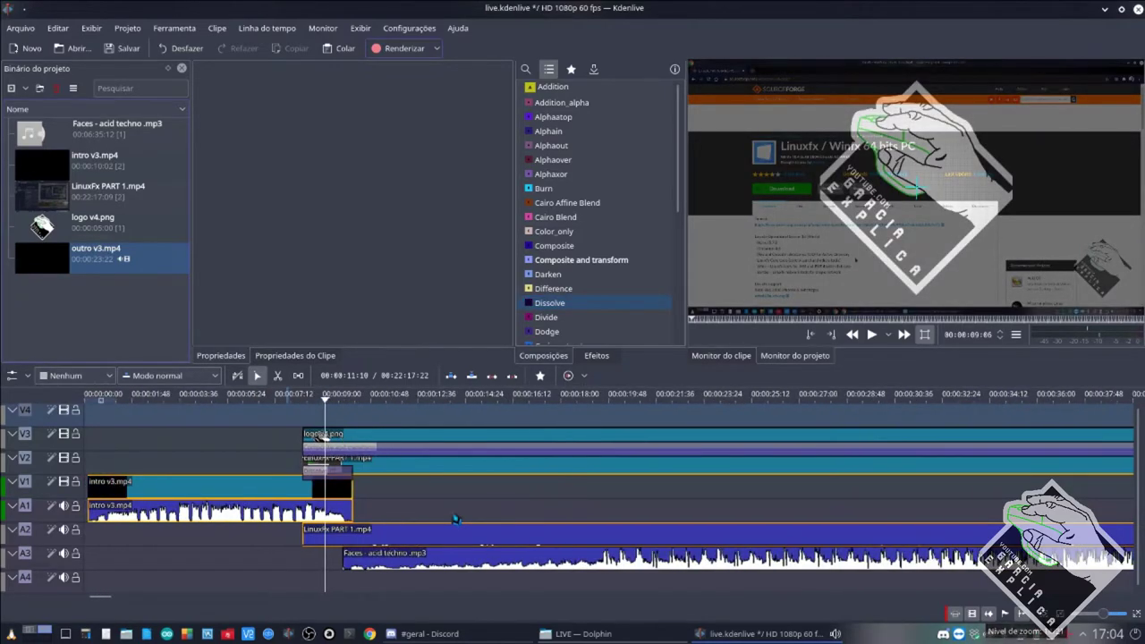
key("ctrl+s")
Check the clips and compositions around the transition, then play the intro-to-LinuxFx preview.
left_click(380, 469)
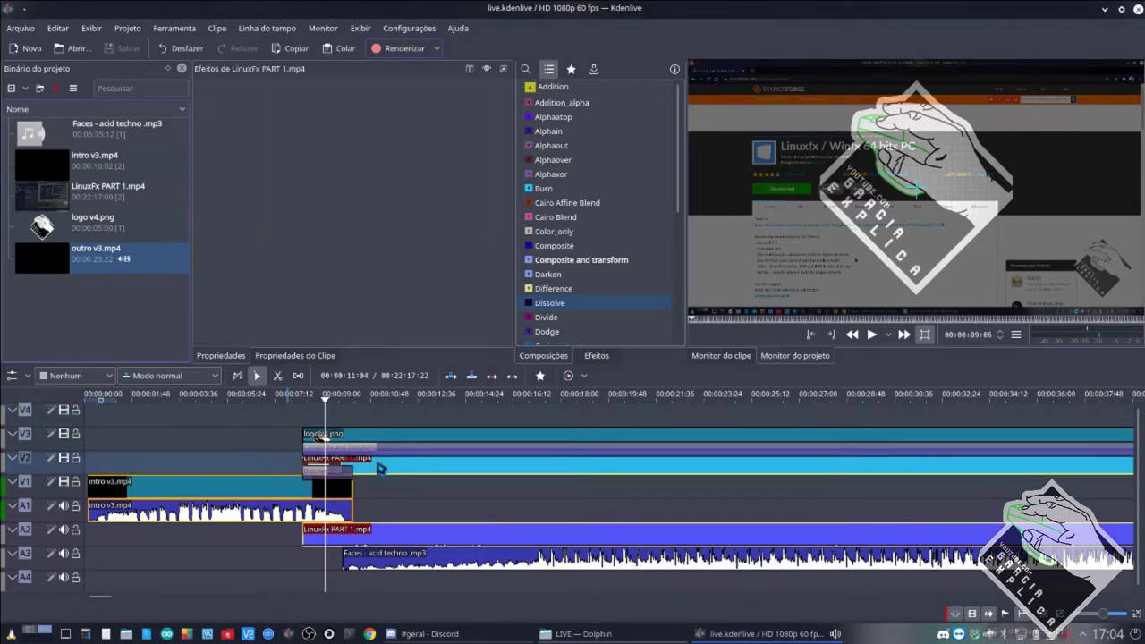
left_click(258, 500)
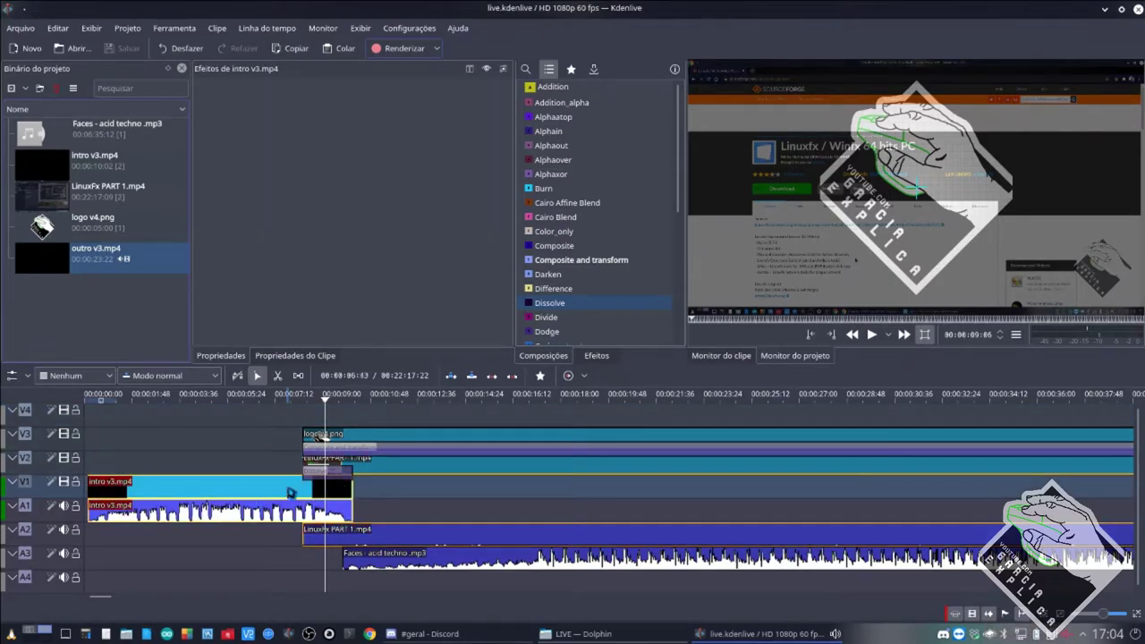
left_click(338, 474)
left_click(368, 475)
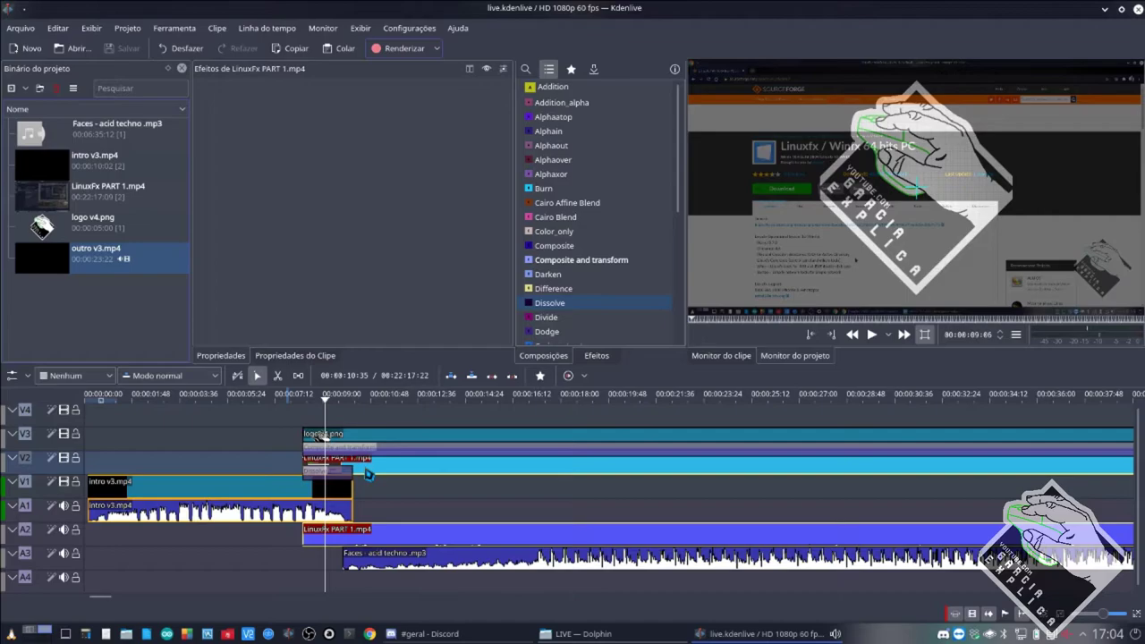
left_click(391, 447)
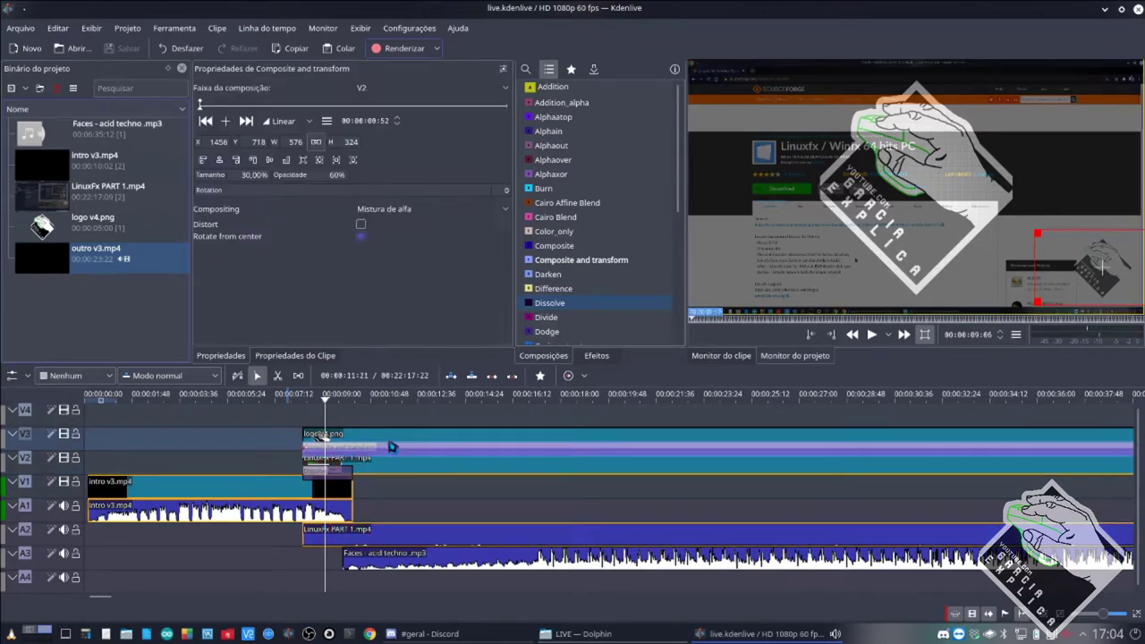
left_click(393, 443)
left_click(267, 462)
key("space")
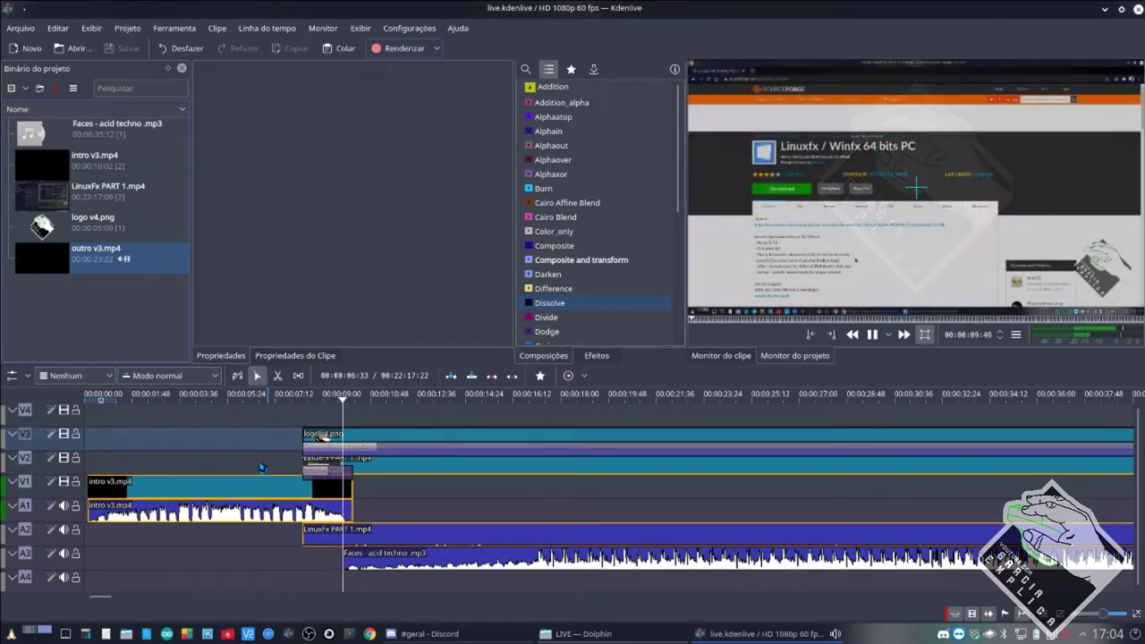
key("space")
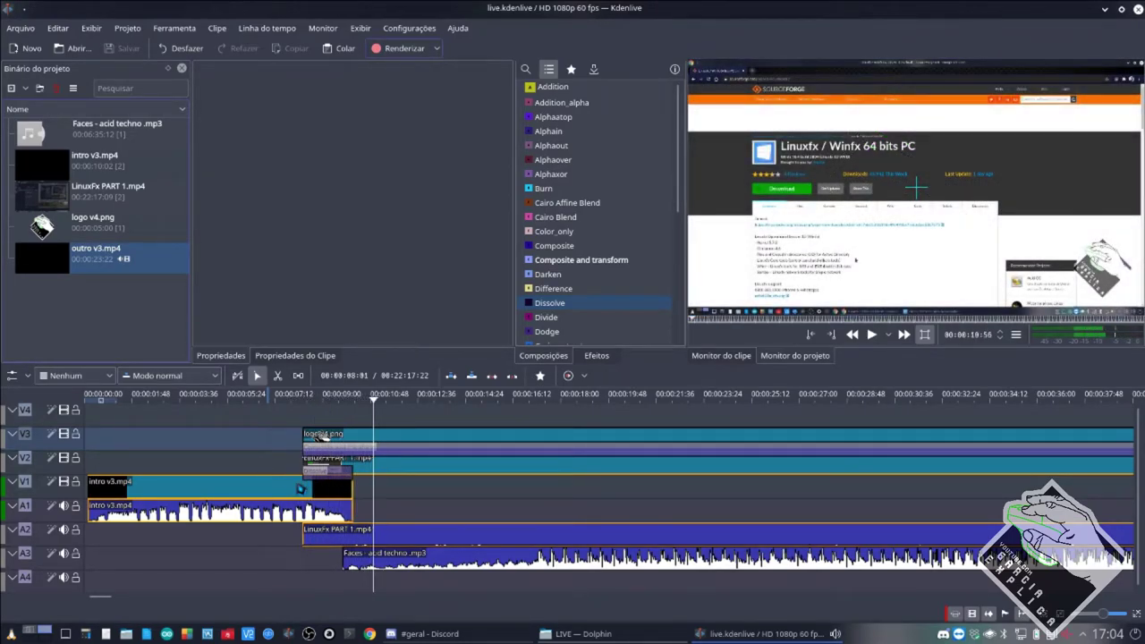
Review the Dissolve, LinuxFx PART 1 clip, logo composition and logo v4.png clip.
left_click(332, 482)
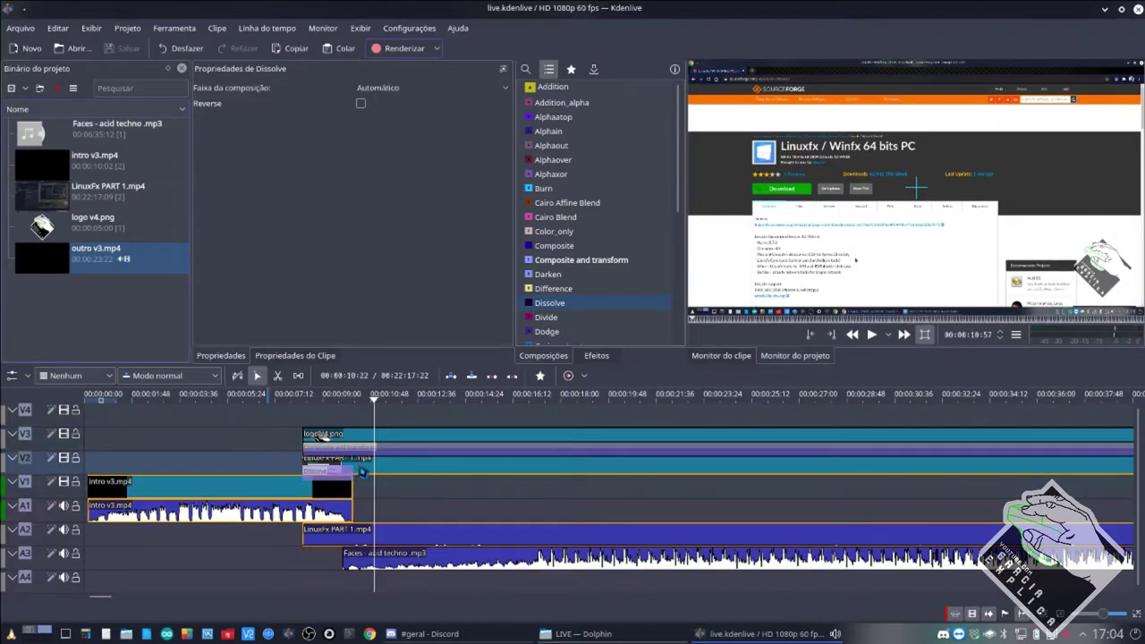
left_click(364, 460)
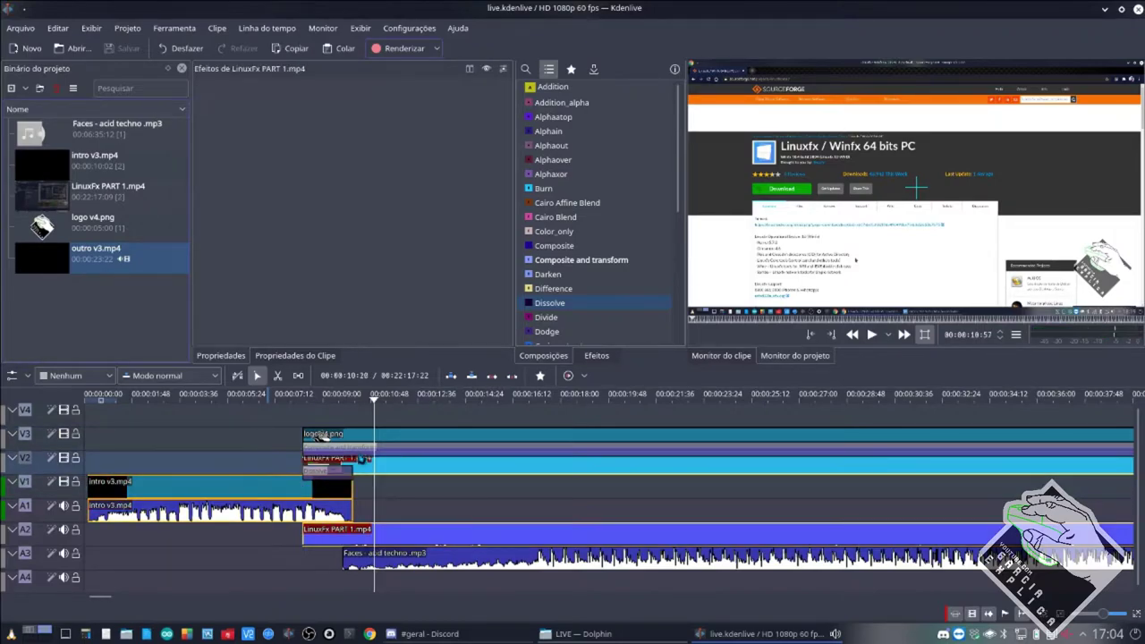
left_click(367, 447)
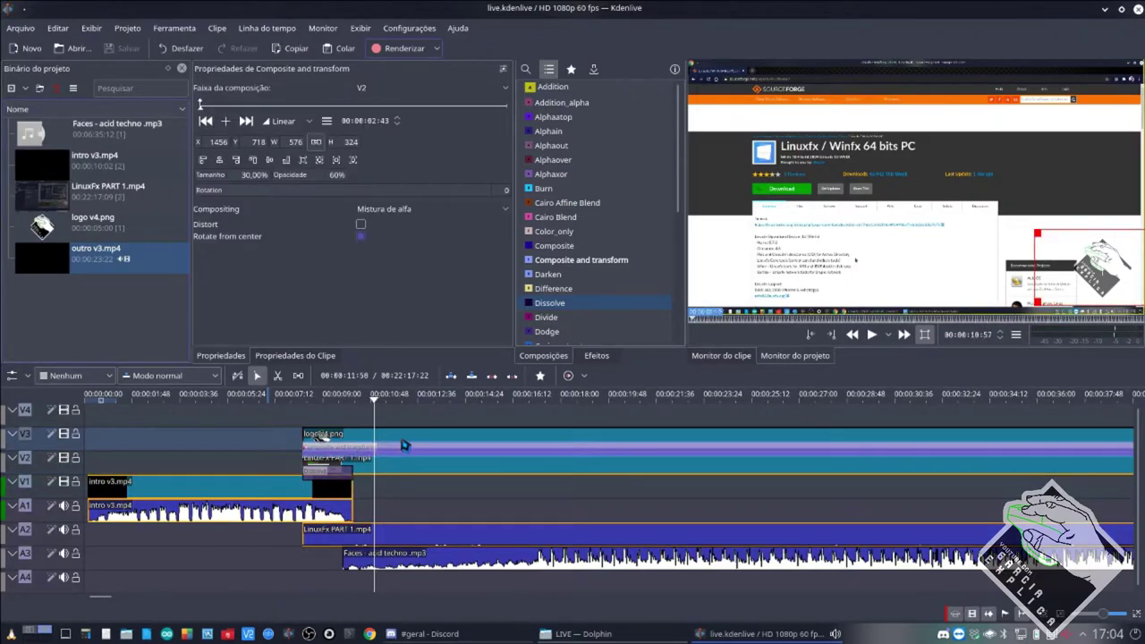
left_click(403, 442)
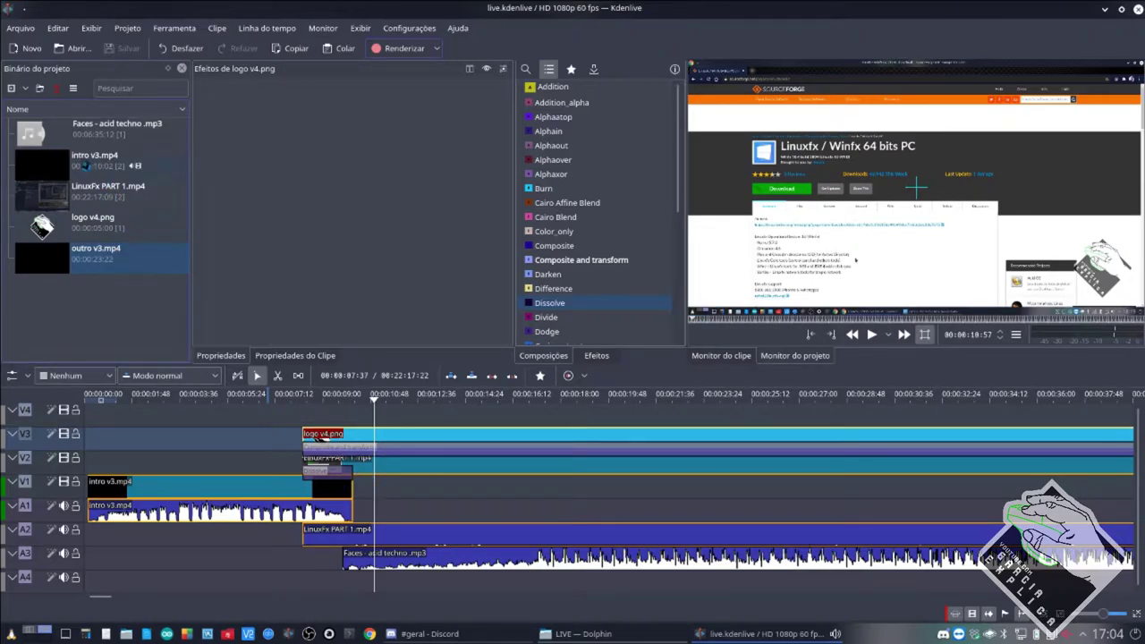
Place outro v3.mp4 on V4, composite onto V2 as a 46.30% (902×500) box at right.
left_click_drag(61, 255, 313, 428)
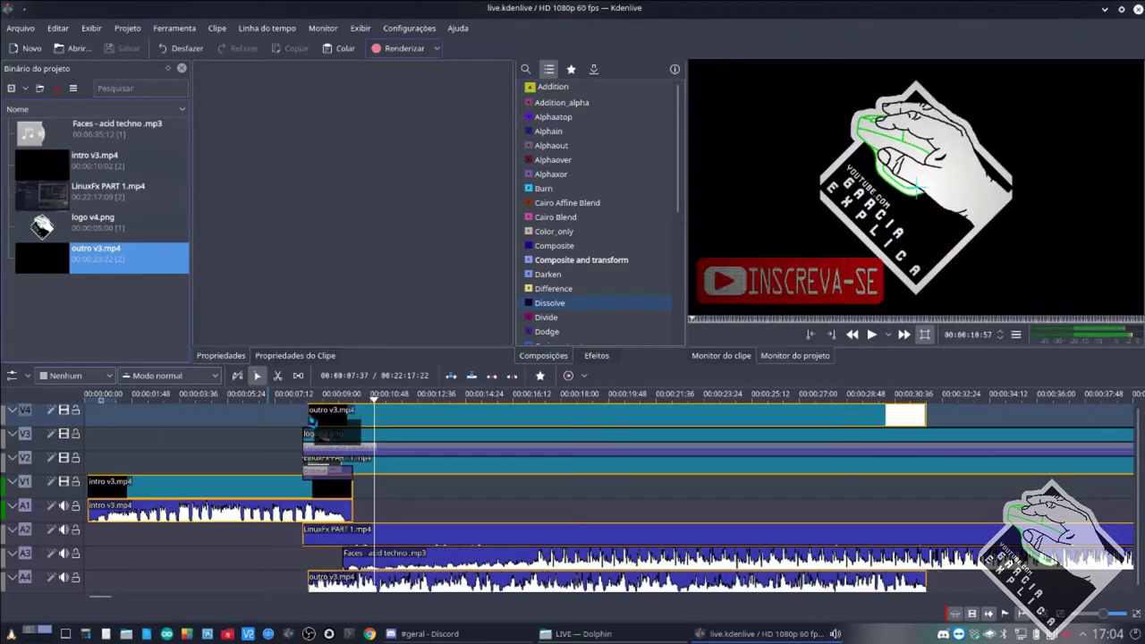
left_click_drag(582, 260, 922, 428)
left_click(894, 426)
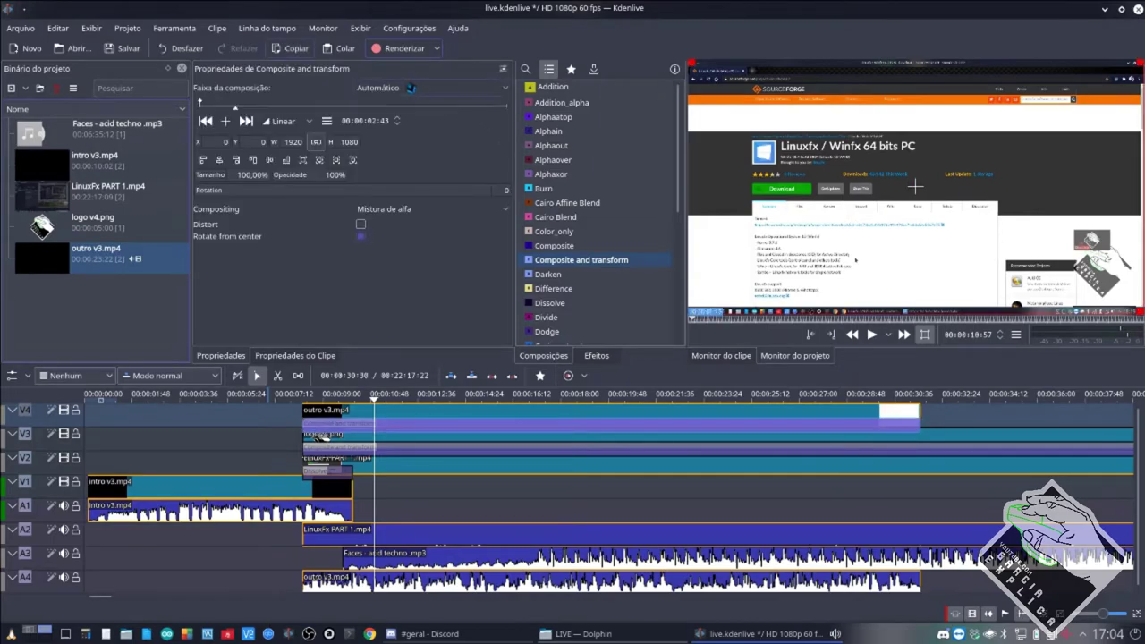
left_click(433, 87)
left_click(379, 141)
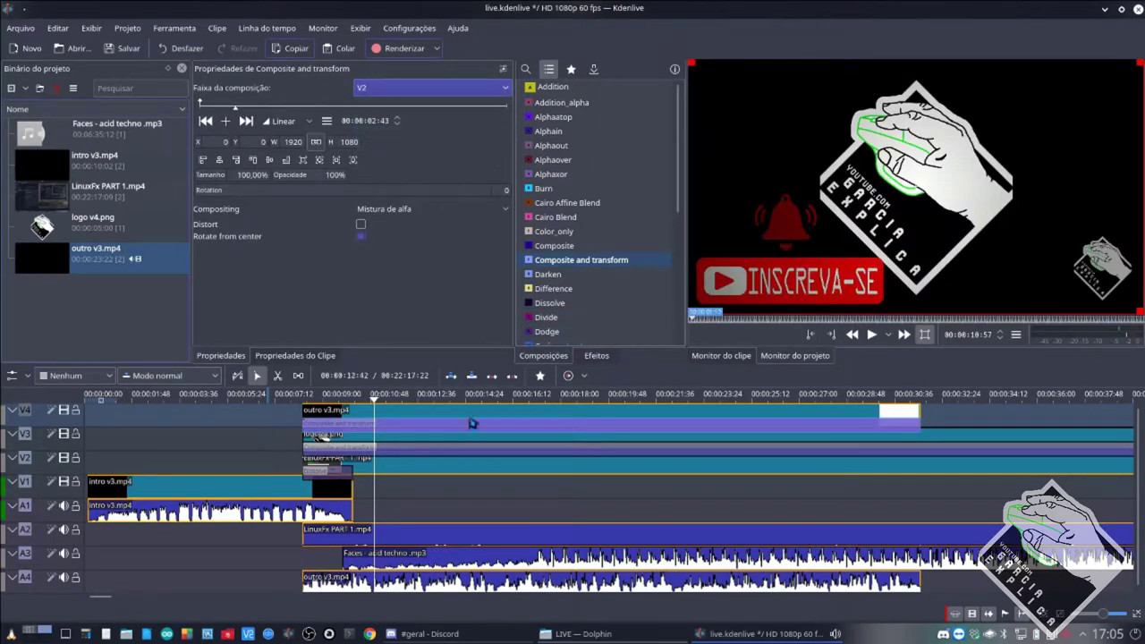
left_click_drag(695, 72, 931, 199)
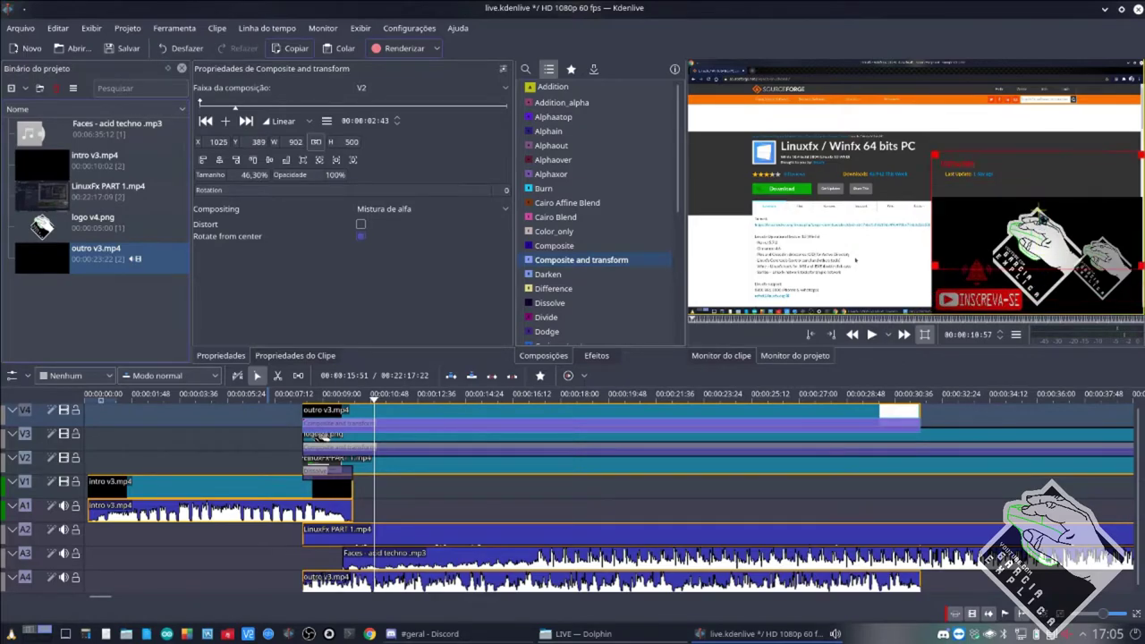
left_click_drag(1029, 260, 1031, 215)
key("ctrl+s")
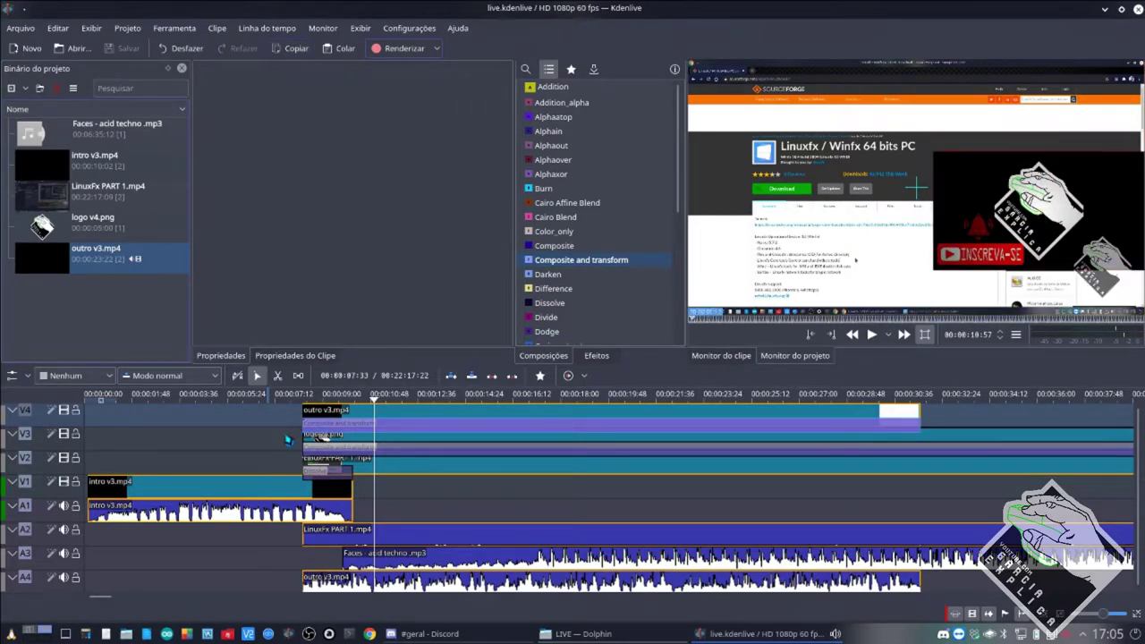
left_click(225, 480)
key("space")
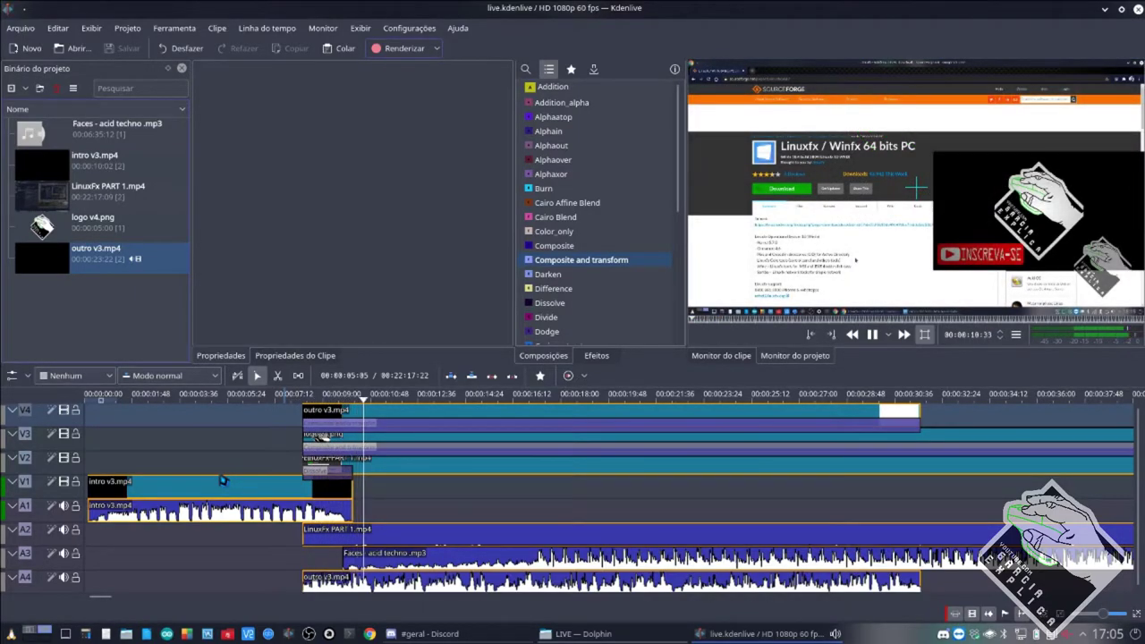
key("space")
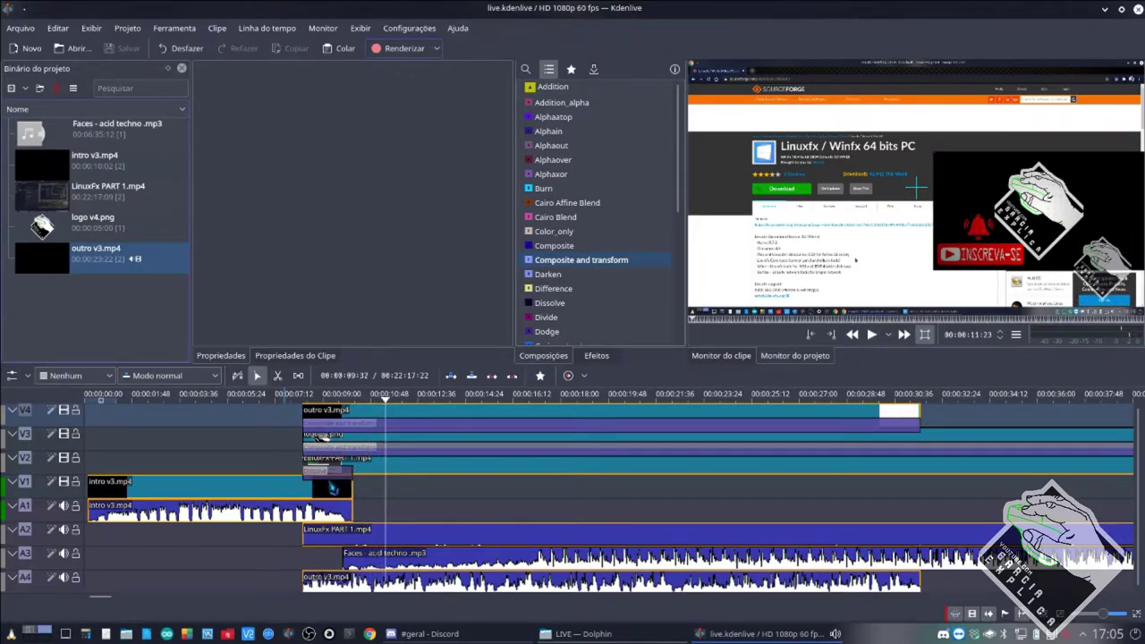
left_click(332, 485)
left_click(343, 471)
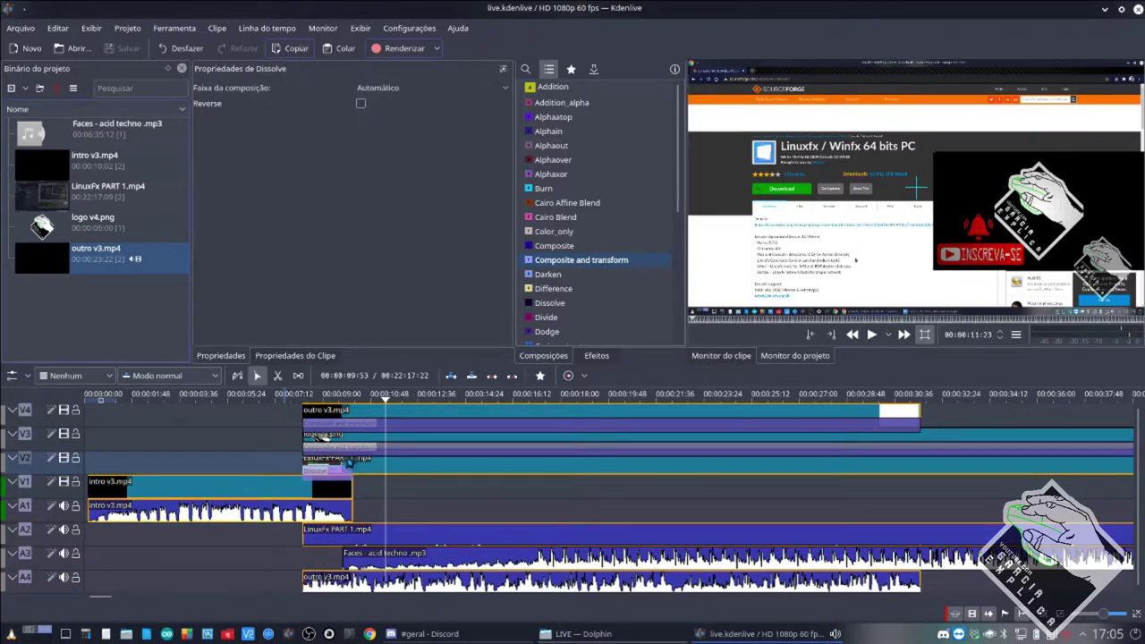
left_click(356, 442)
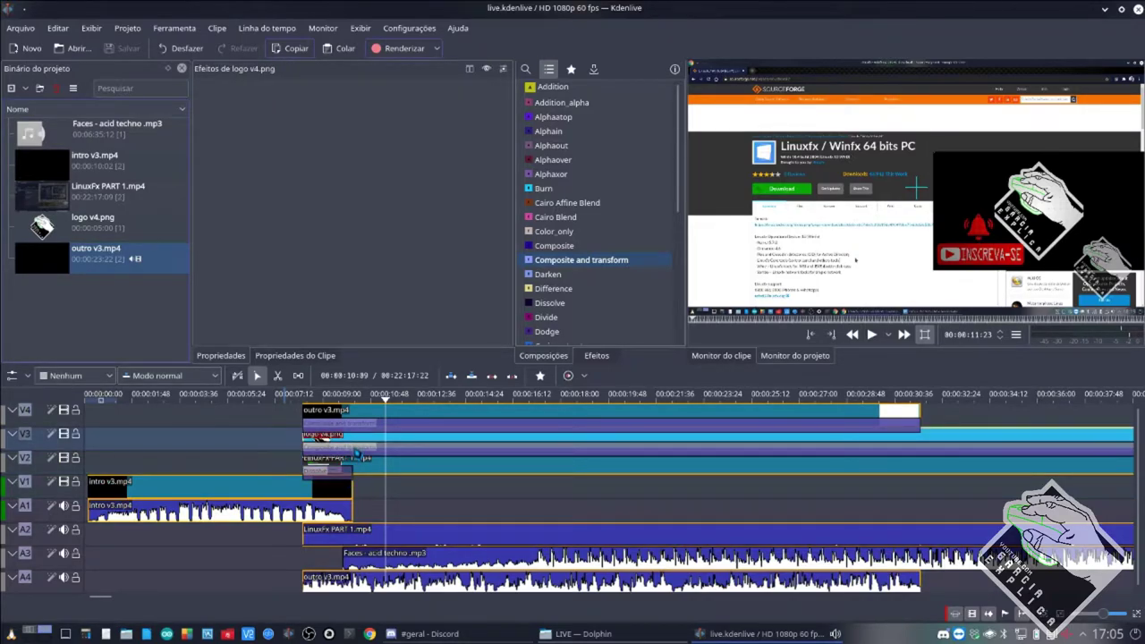
left_click(357, 452)
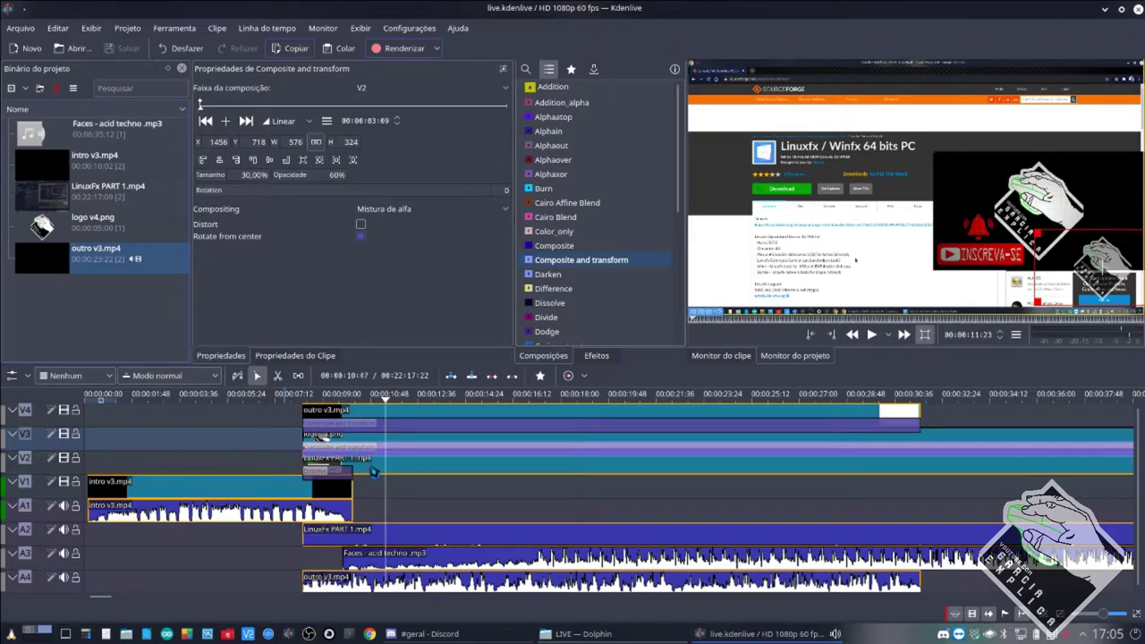
left_click(369, 462)
left_click(365, 418)
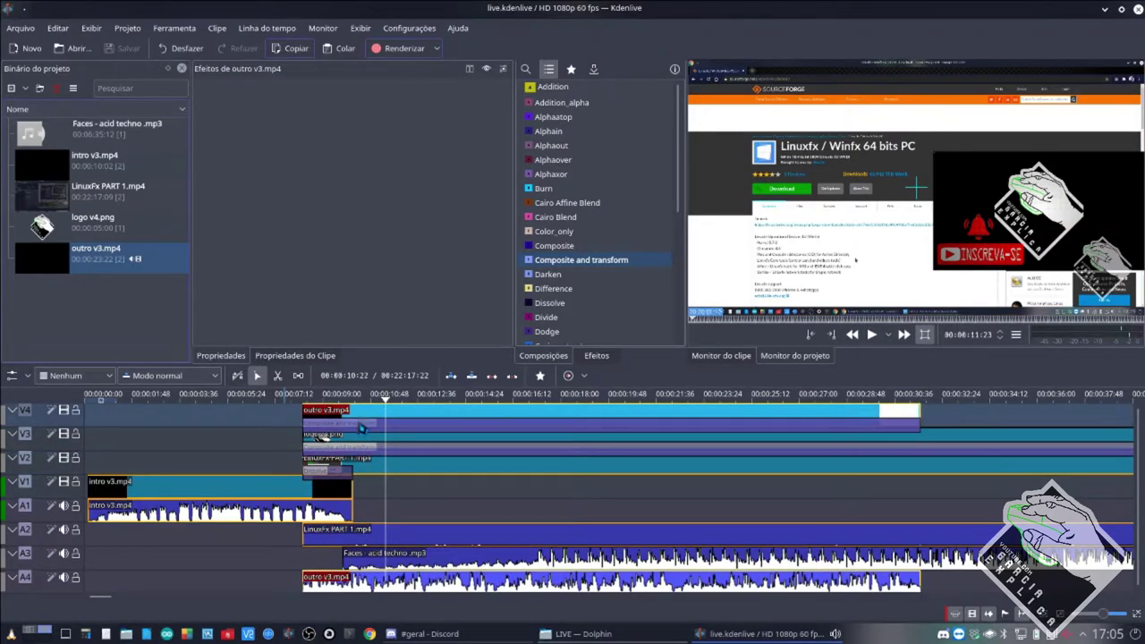
left_click(361, 427)
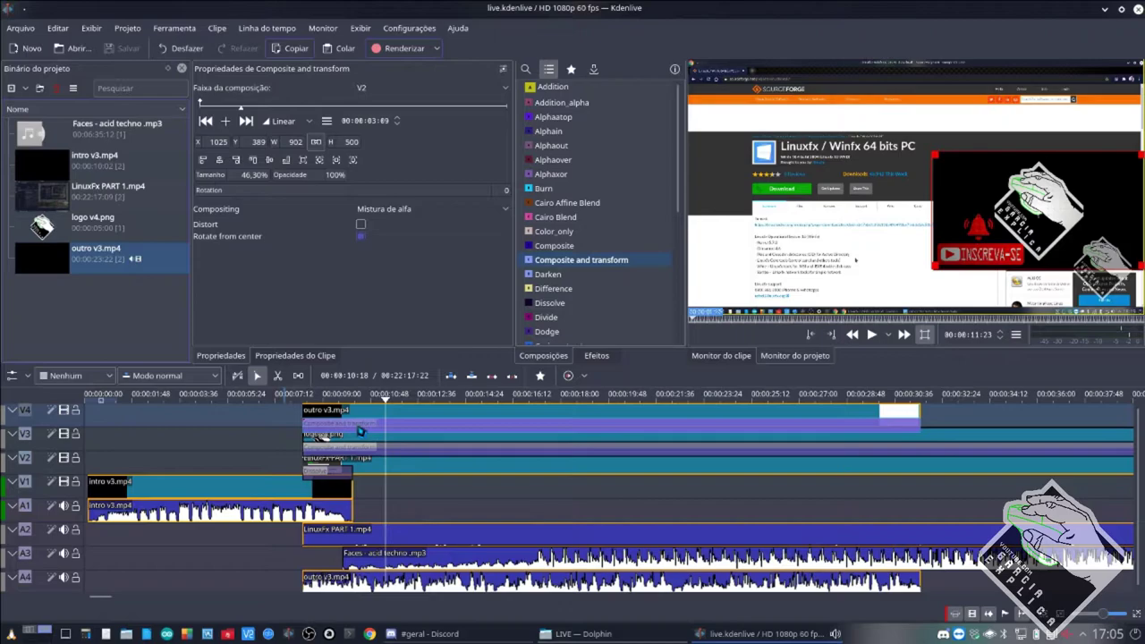
left_click(404, 472)
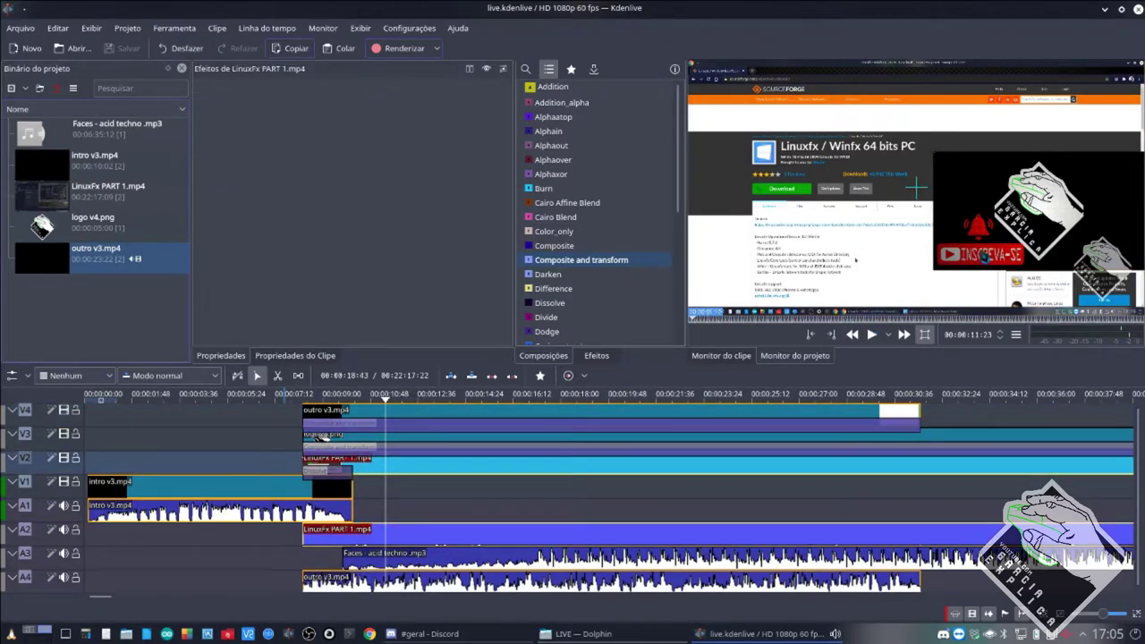
key("space")
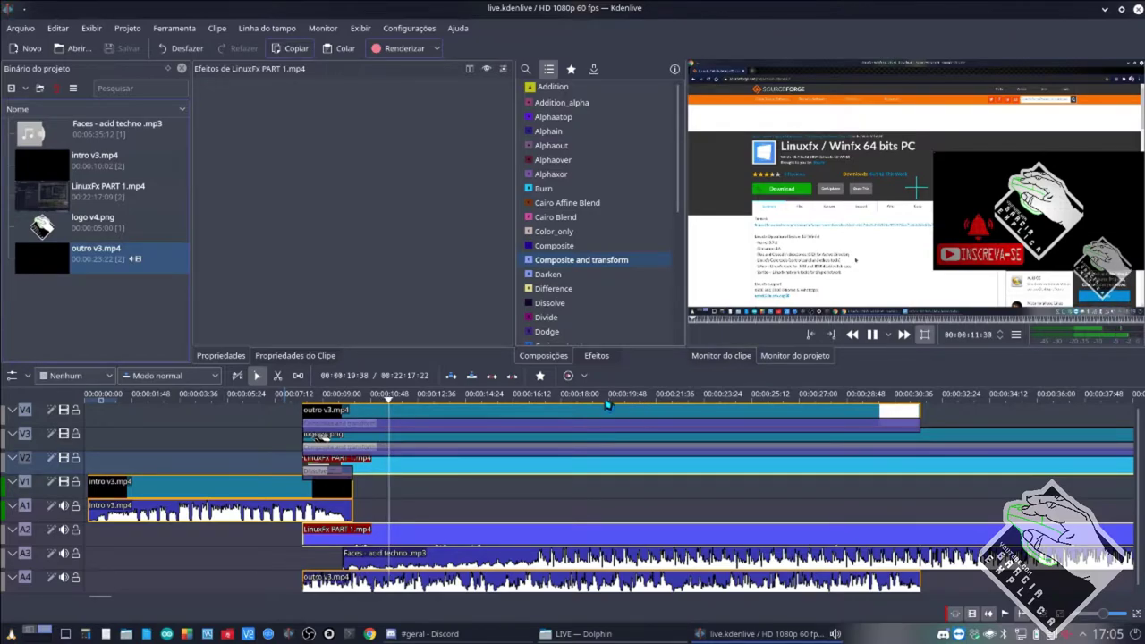
key("space")
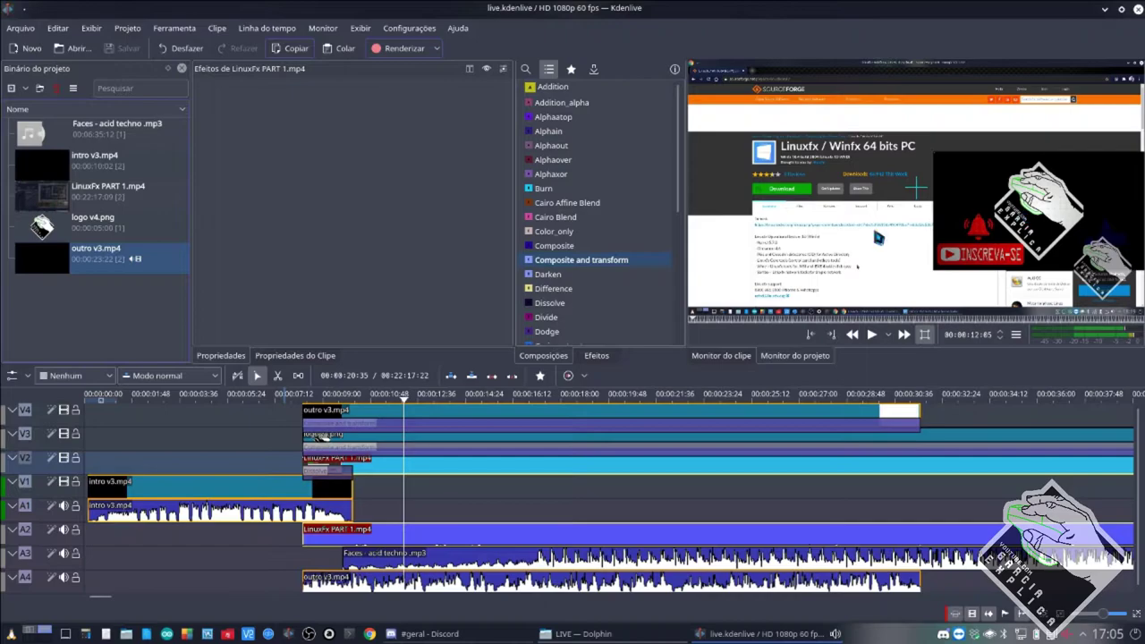
Move the outro v3.mp4 inset to the lower left, shrink it to 36.02% (725×389), and save.
left_click(421, 445)
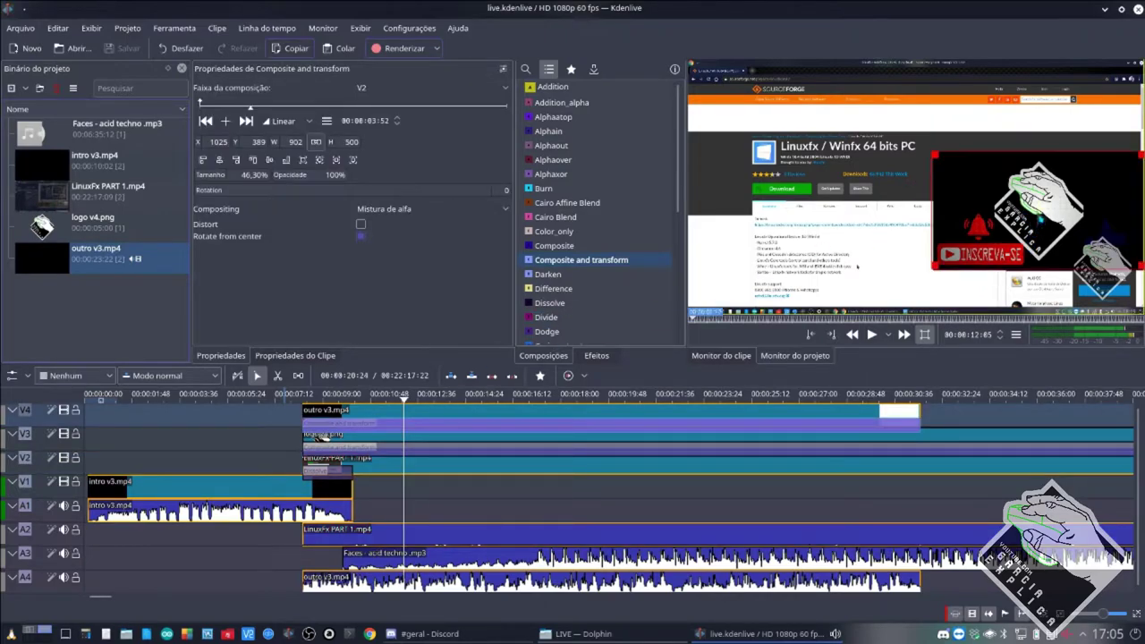
left_click_drag(857, 265, 671, 302)
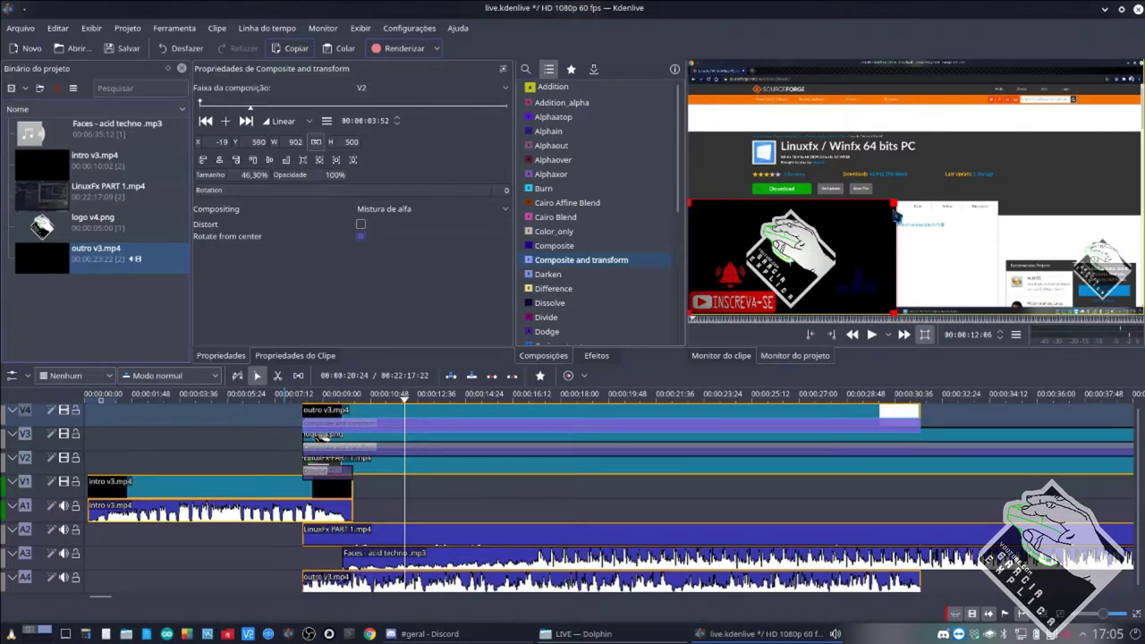
left_click_drag(895, 202, 854, 227)
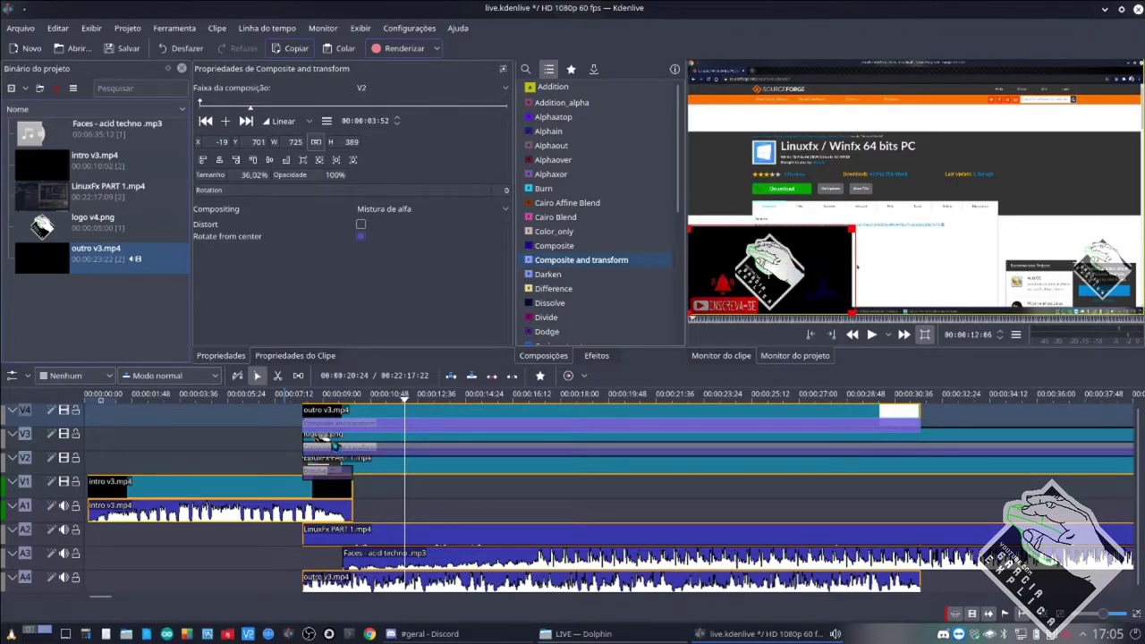
key("ctrl+s")
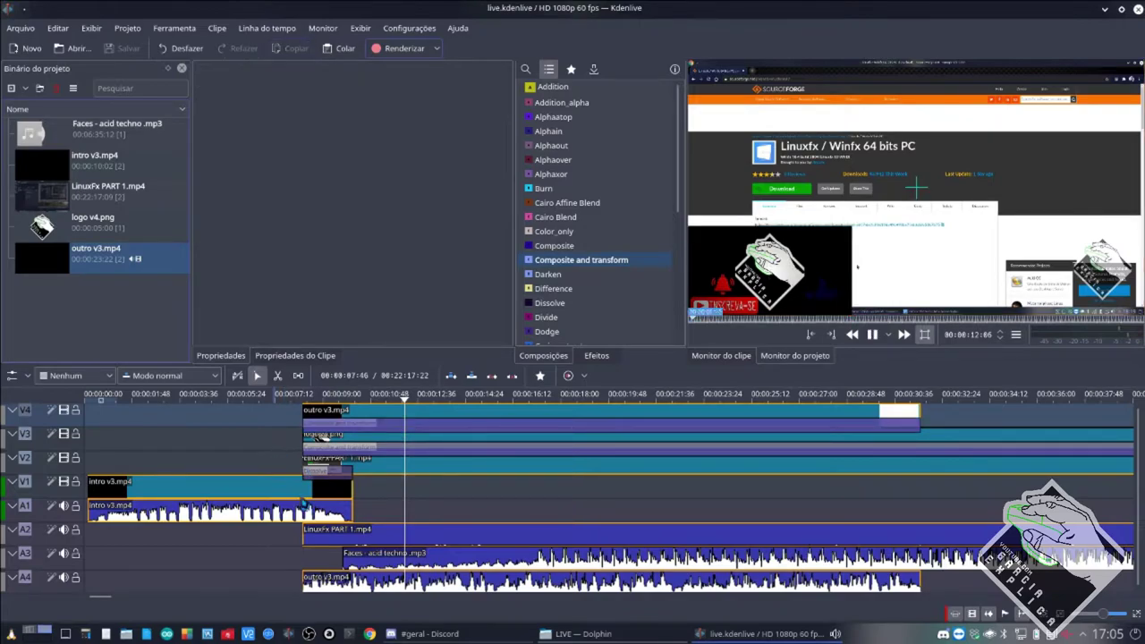
Play the project preview from about 7 seconds, then stop it.
left_click(303, 500)
key("space")
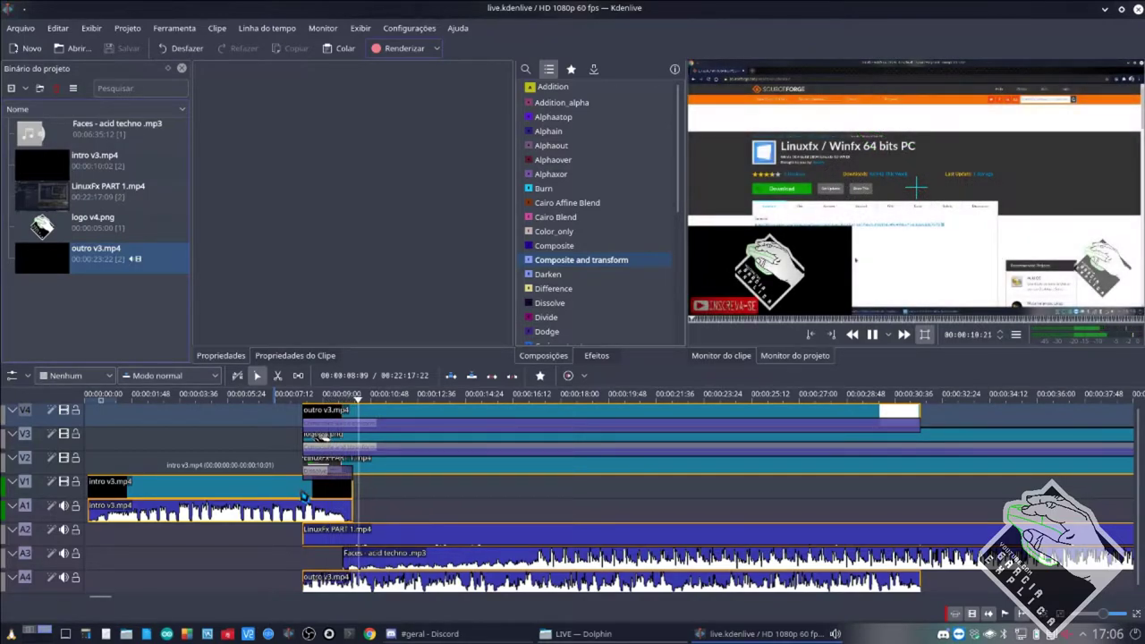
key("space")
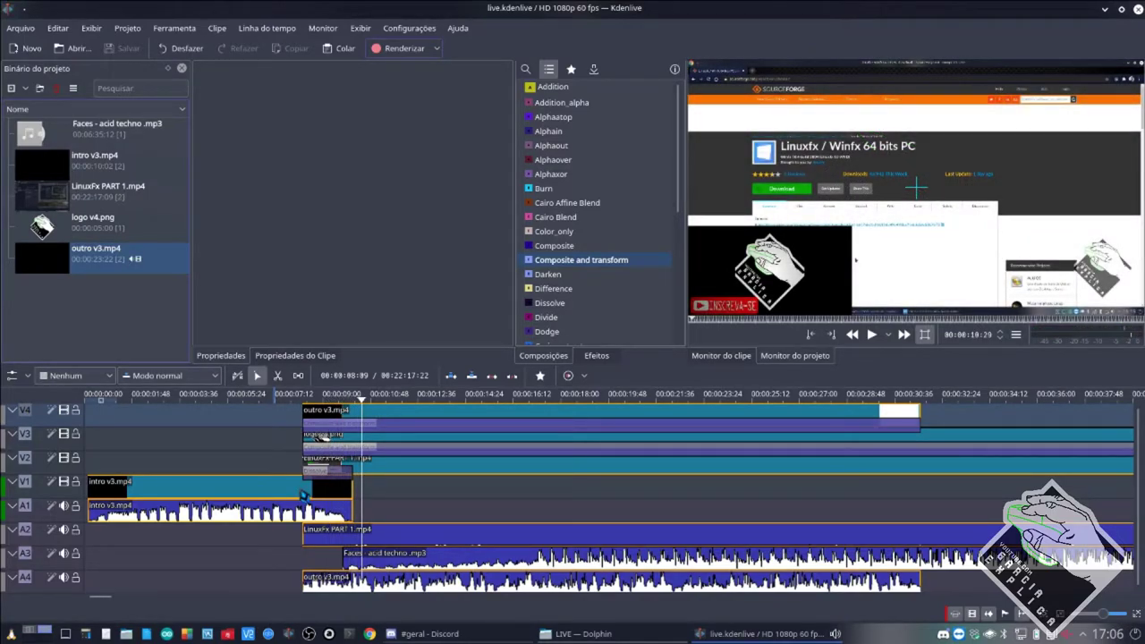
Inspect the intro, Dissolve, LinuxFx, outro and logo clips and compositions, then bring up Discord's #geral channel.
left_click(303, 492)
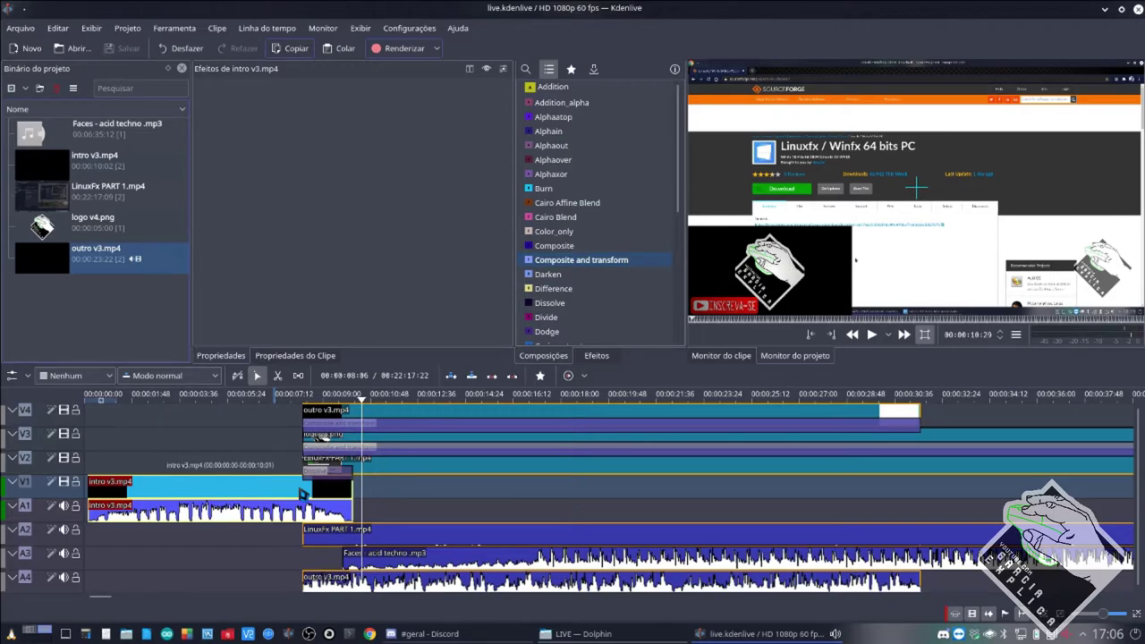
left_click(319, 478)
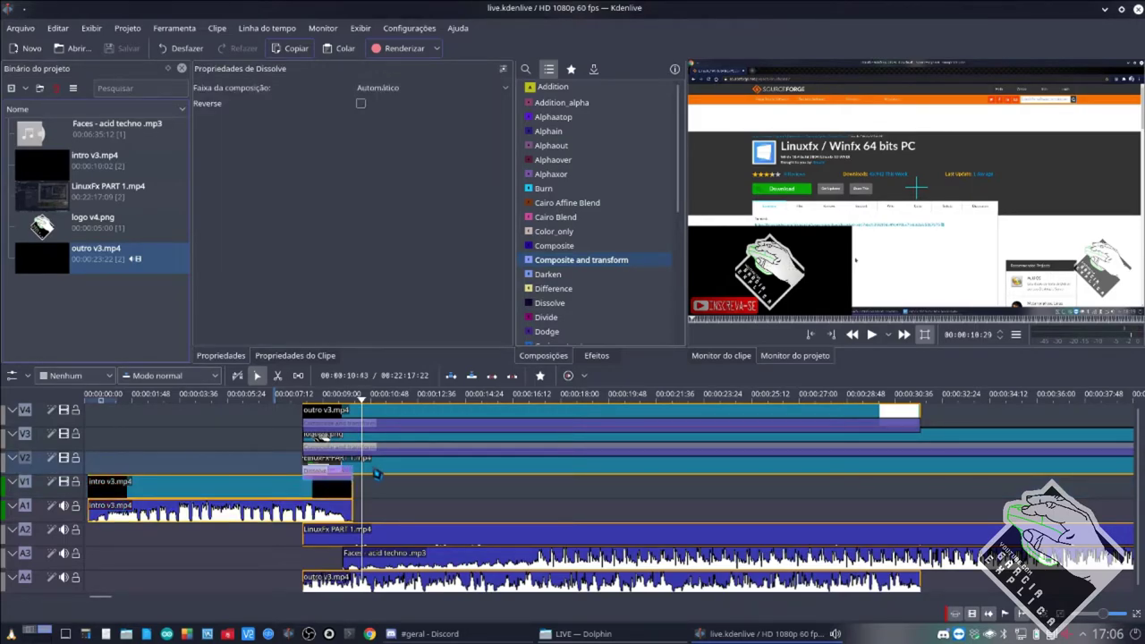
left_click(378, 470)
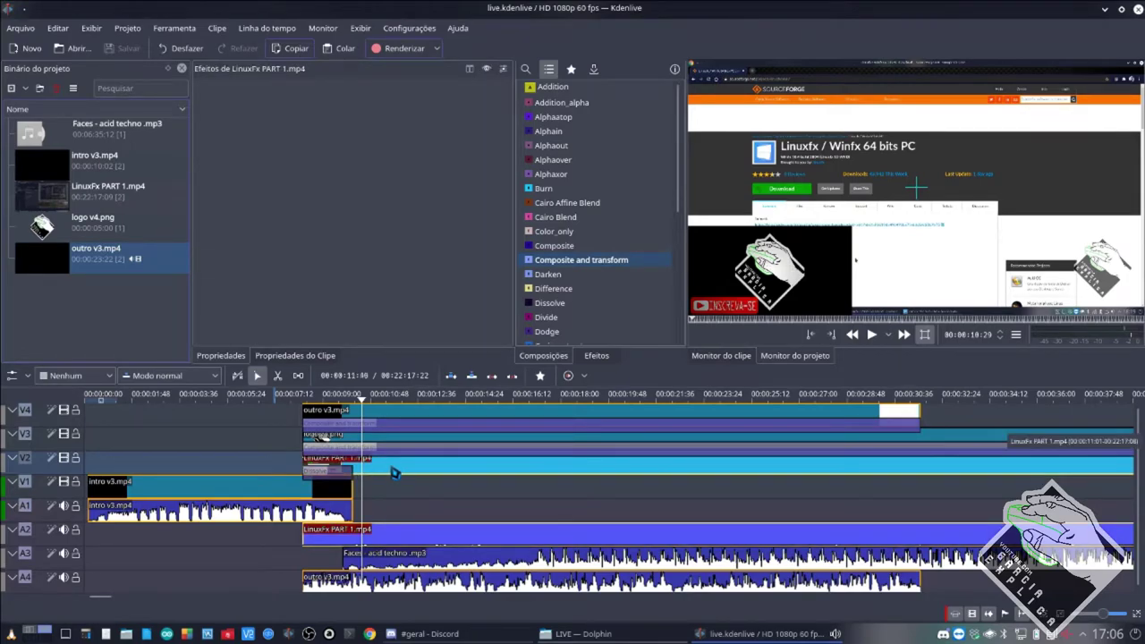
left_click(426, 413)
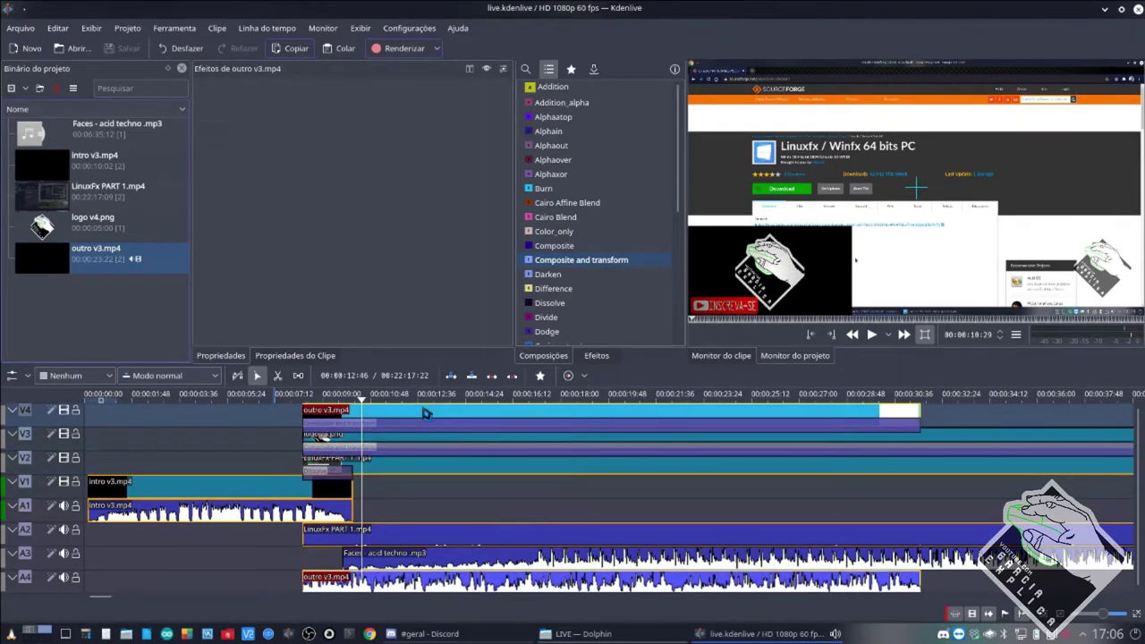
left_click(420, 430)
left_click(404, 456)
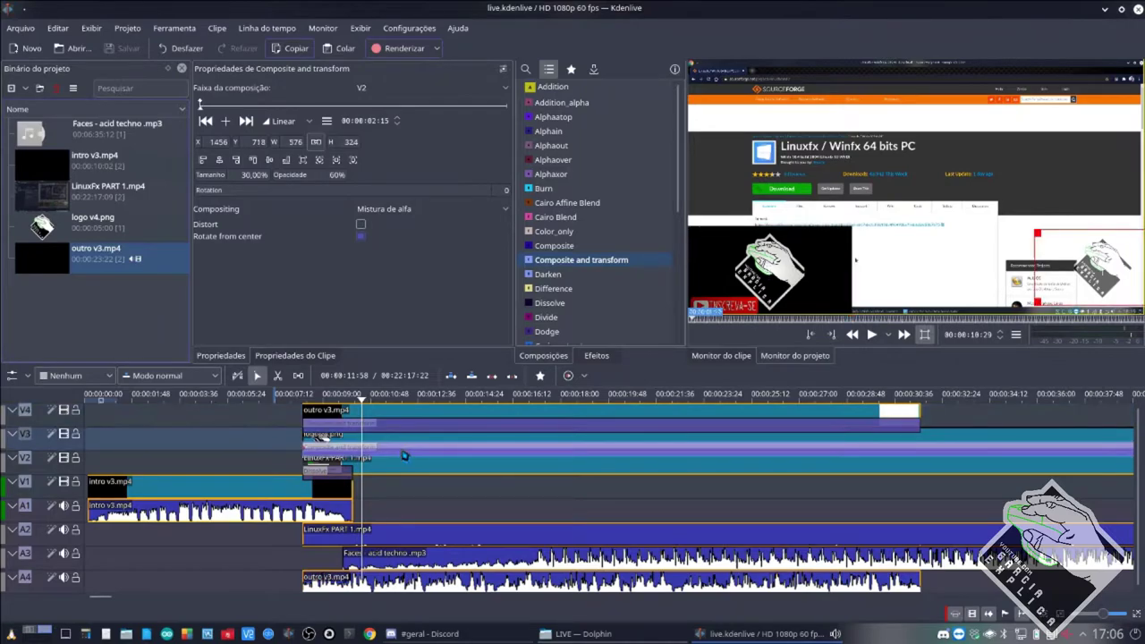
left_click(403, 469)
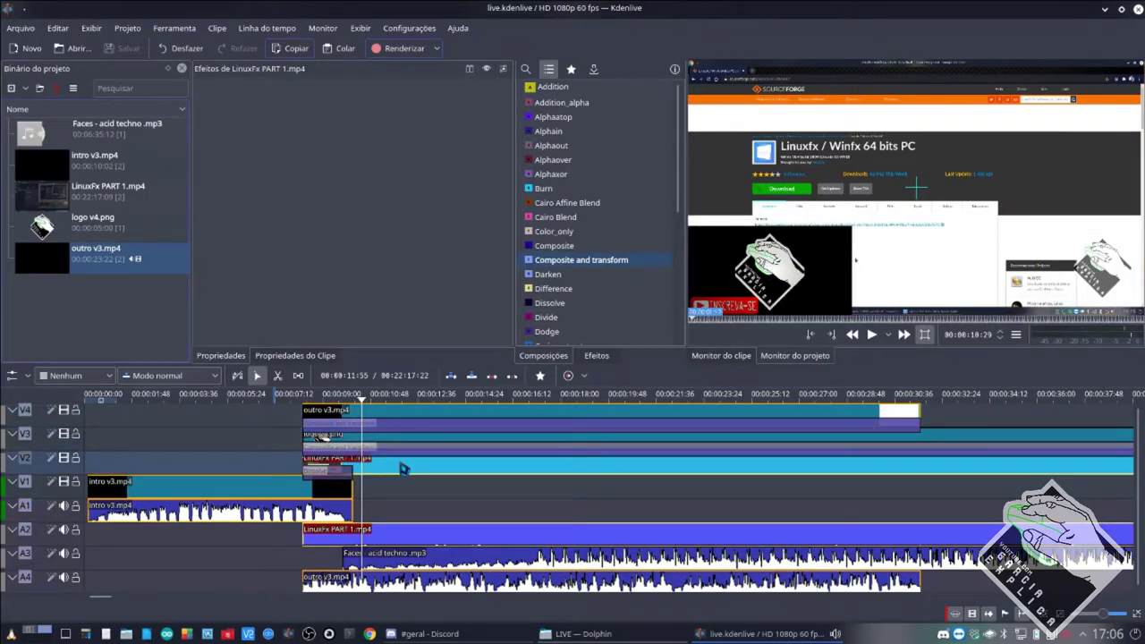
left_click(408, 442)
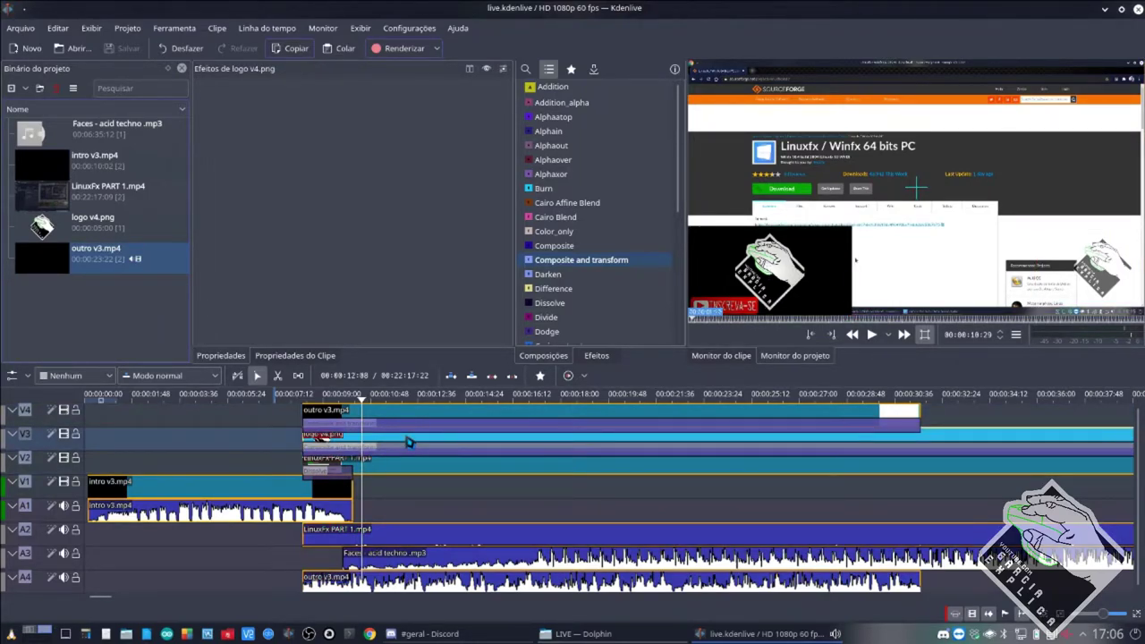
left_click(415, 414)
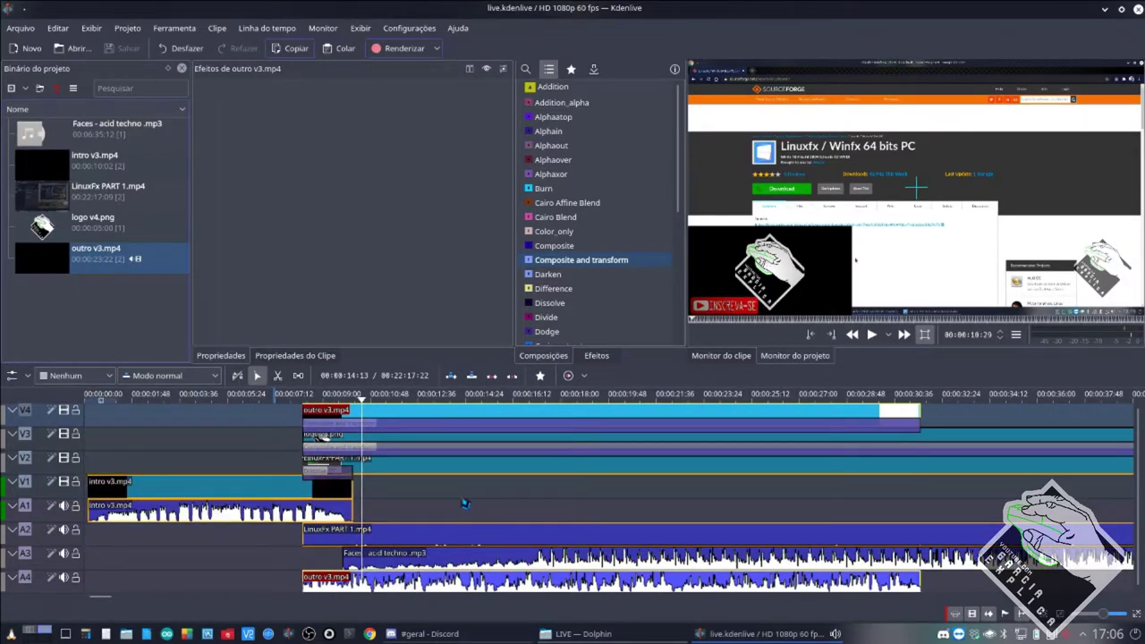
left_click(498, 632)
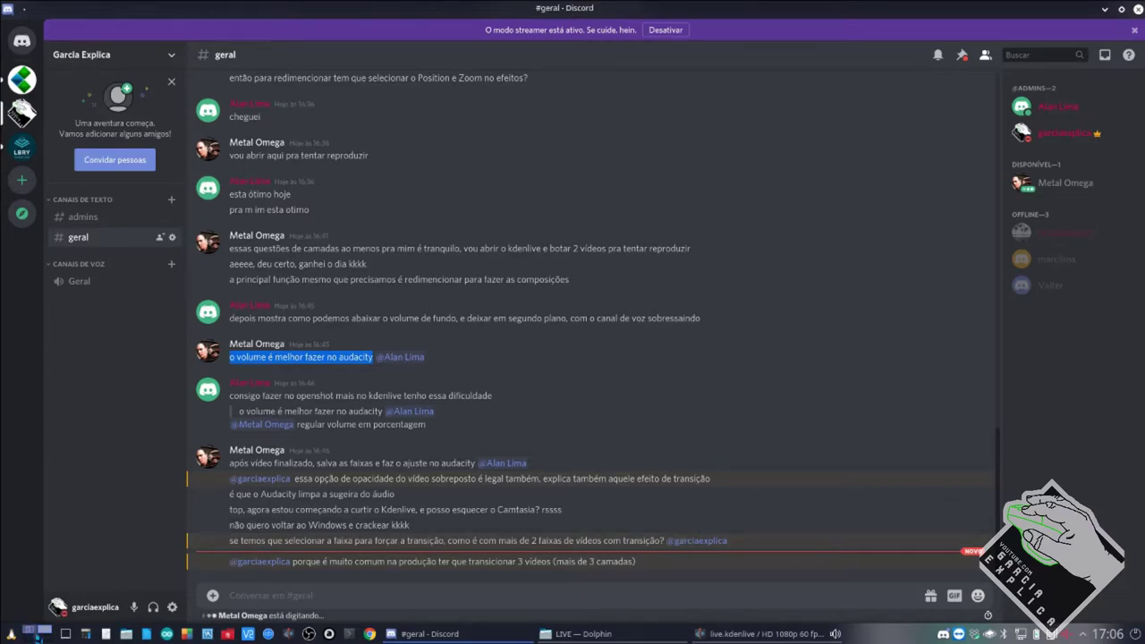
Switch to Desktop 2 showing YouTube Studio's '[LIVE 01] Kdenlive e Gimp Básico' stream page.
left_click(43, 633)
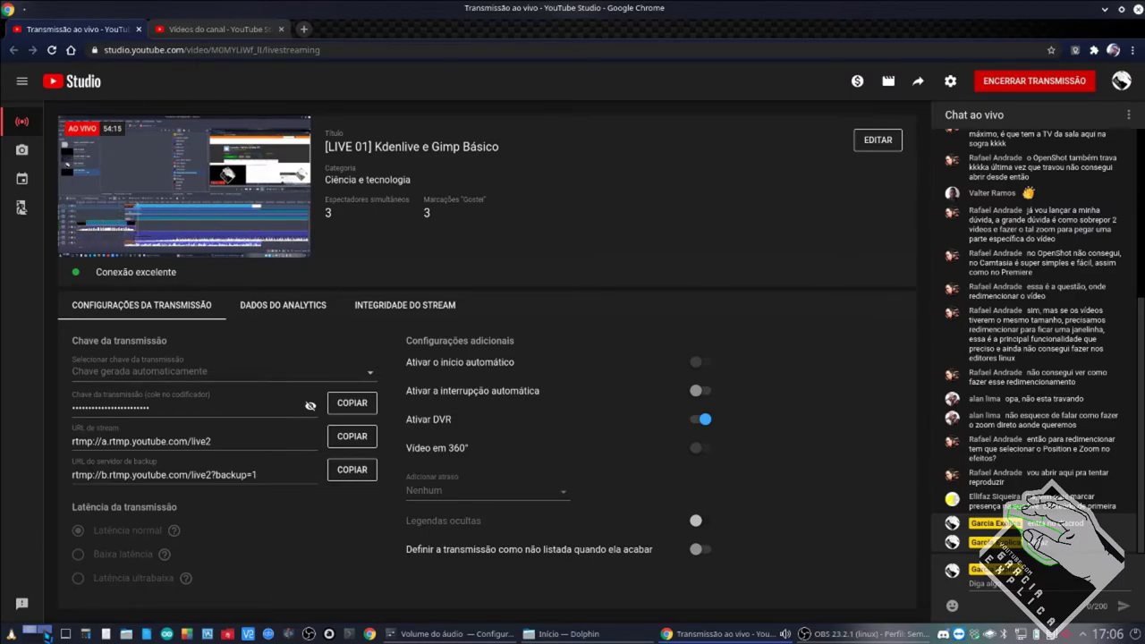
Return to the Discord desktop, then bring Kdenlive's 'live' project back to the front.
left_click(40, 634)
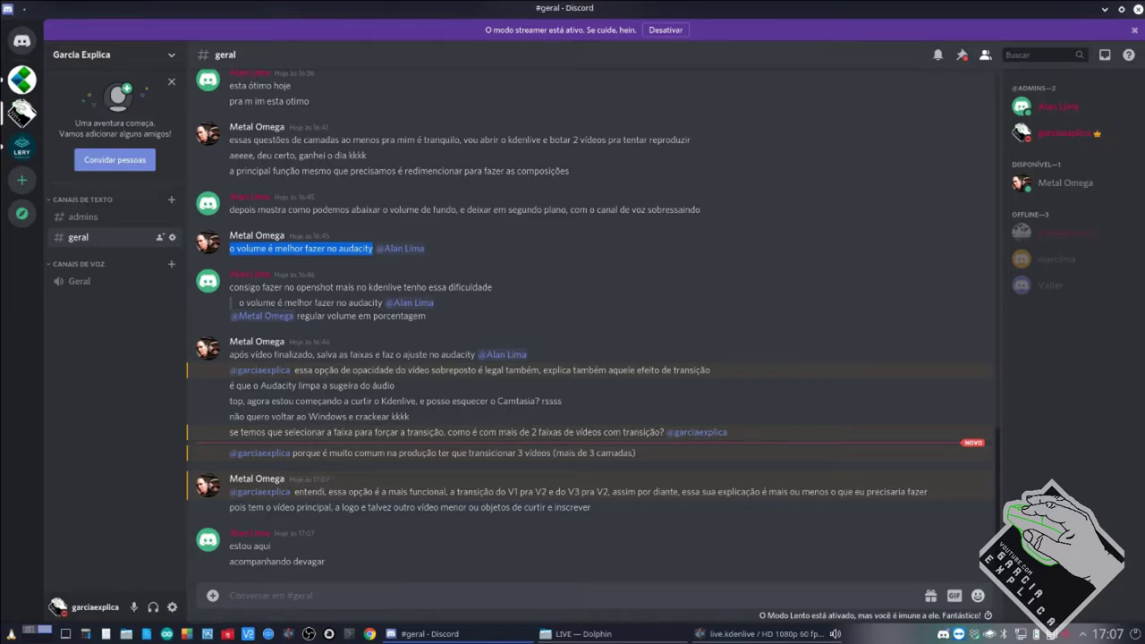
left_click(702, 634)
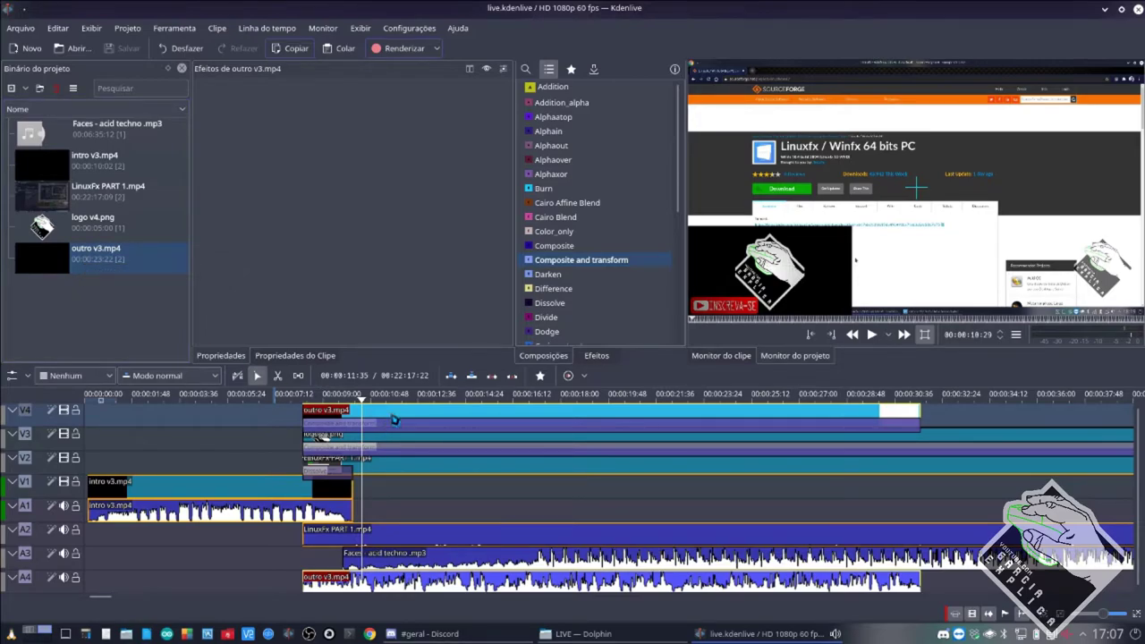
Move outro v3.mp4 from V4 onto V2/A2 right after LinuxFx PART 1 ends, around 23:32.
scroll(396, 458, "down", 5)
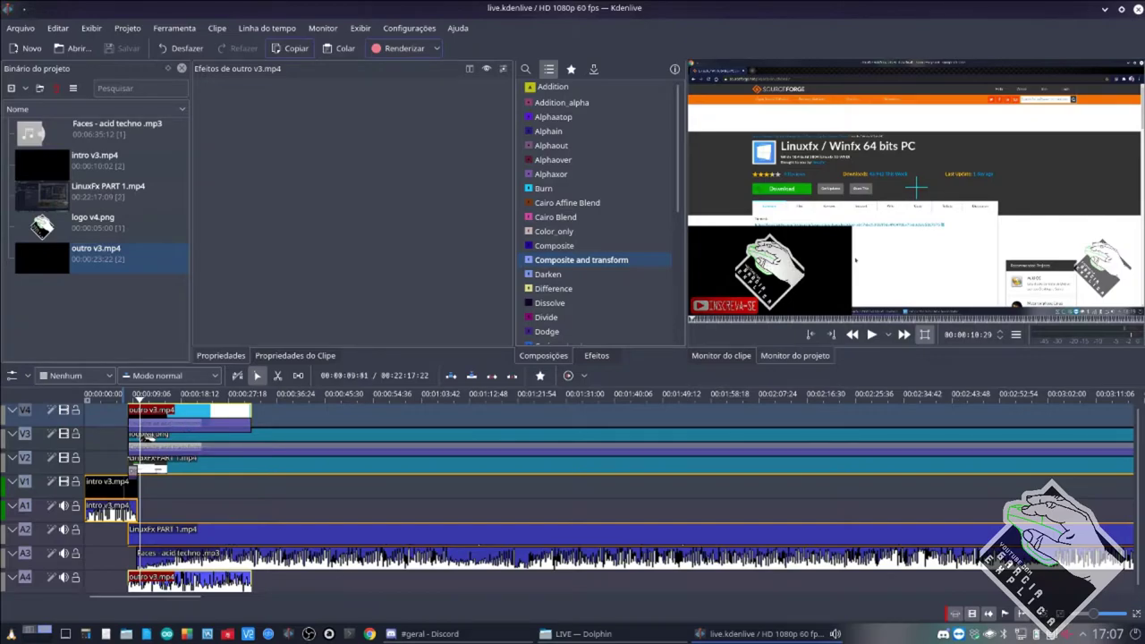
left_click_drag(231, 413, 410, 413)
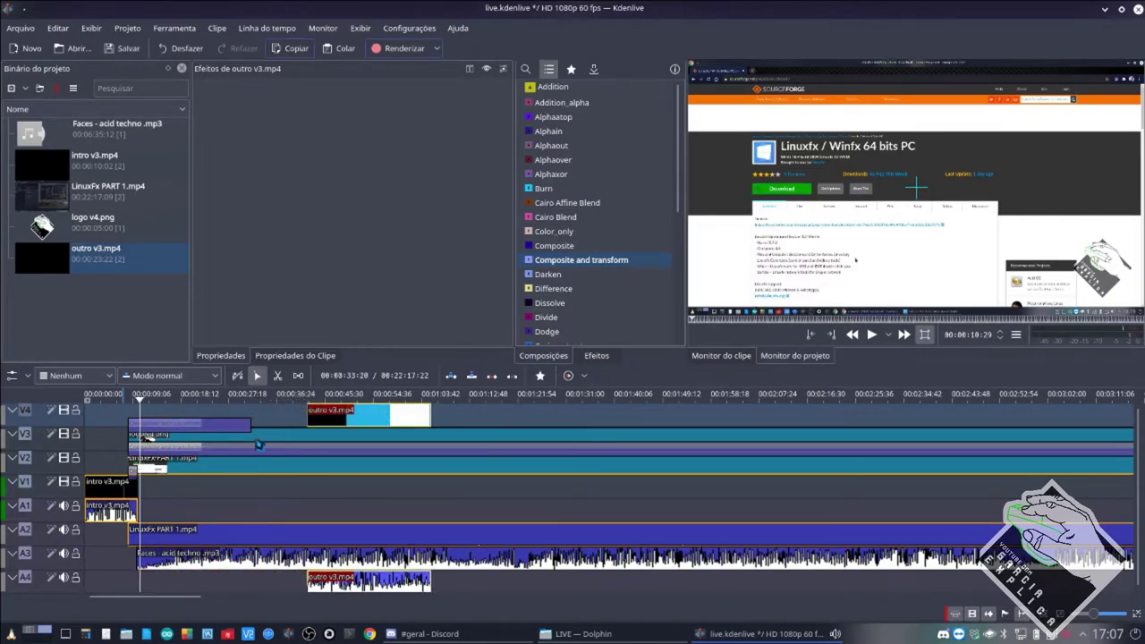
scroll(308, 455, "down", 3)
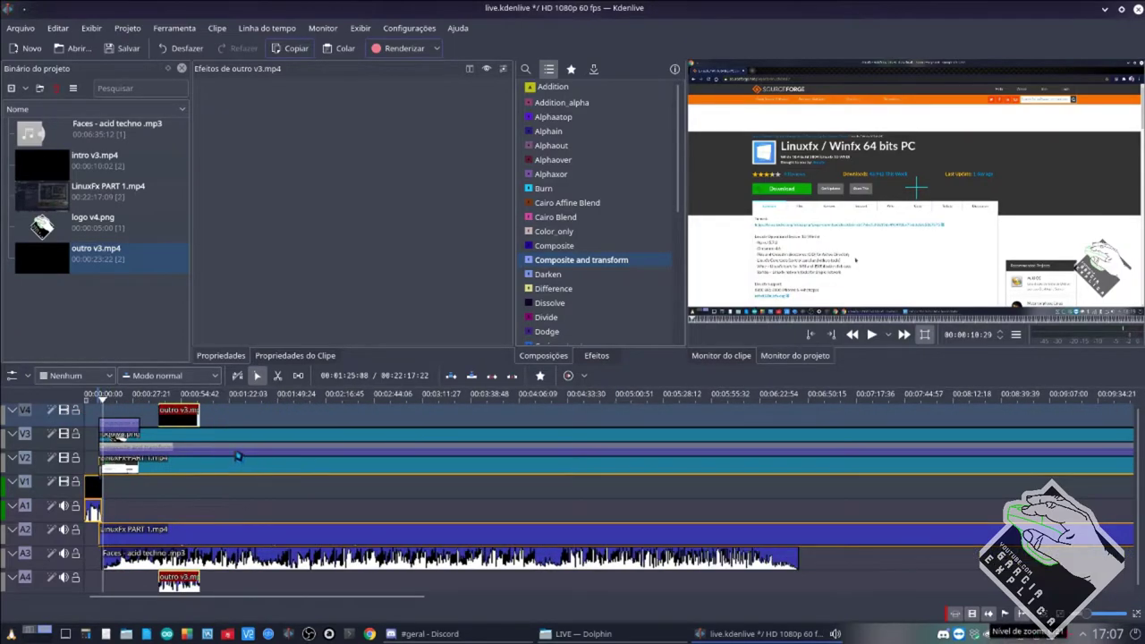
scroll(237, 456, "down", 3)
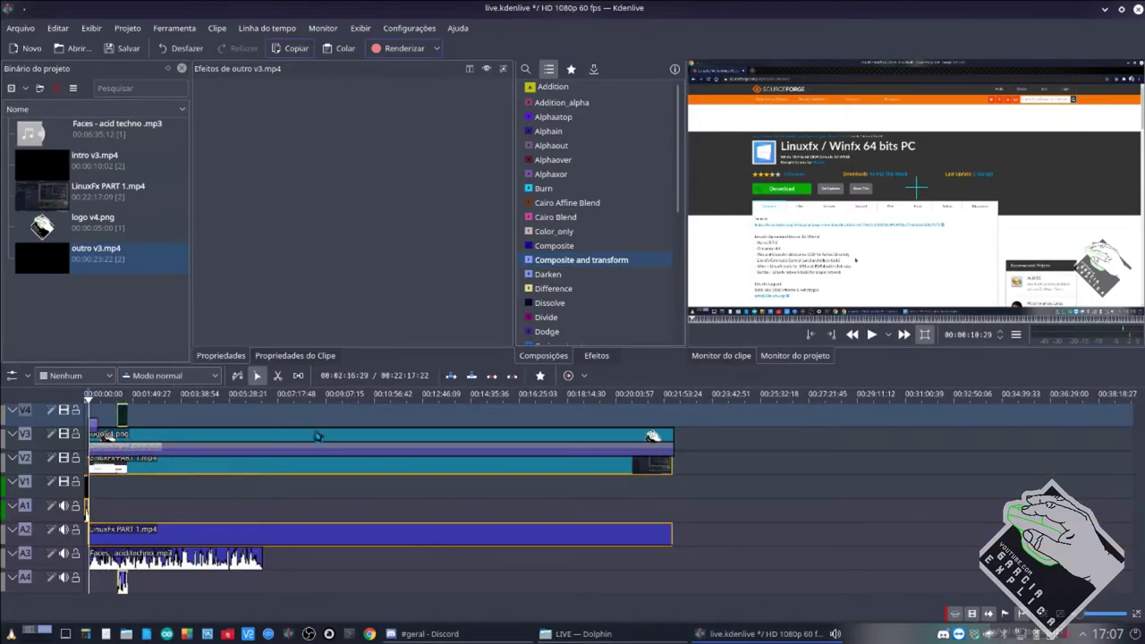
left_click_drag(122, 413, 716, 464)
left_click(710, 466)
Play back the outro section to check it and save the project.
key("space")
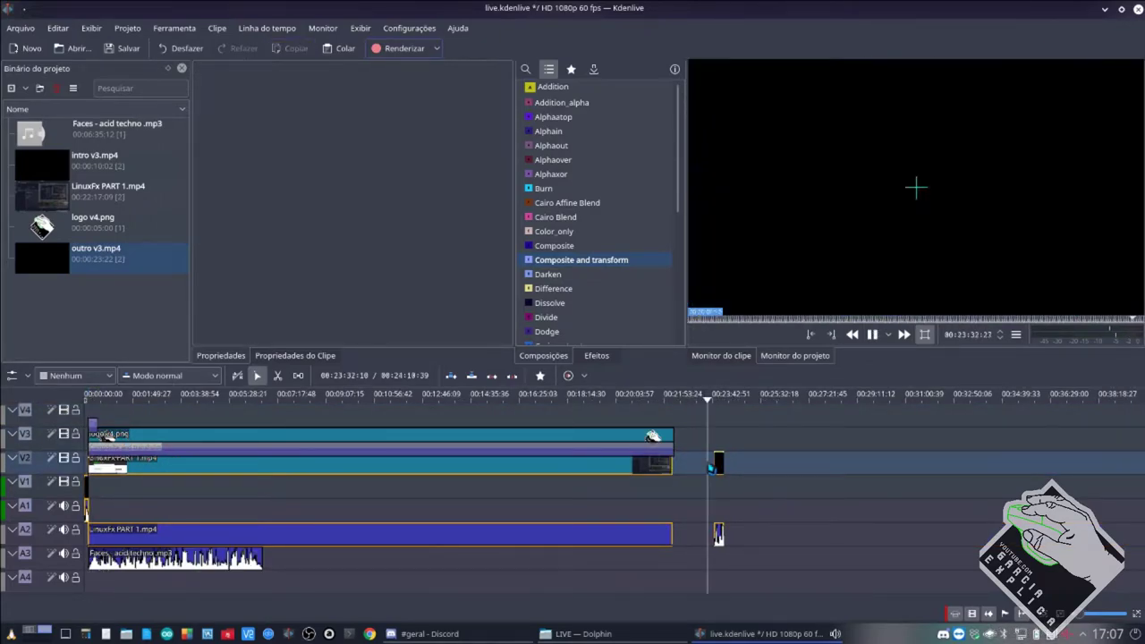
key("space")
scroll(716, 475, "up", 3)
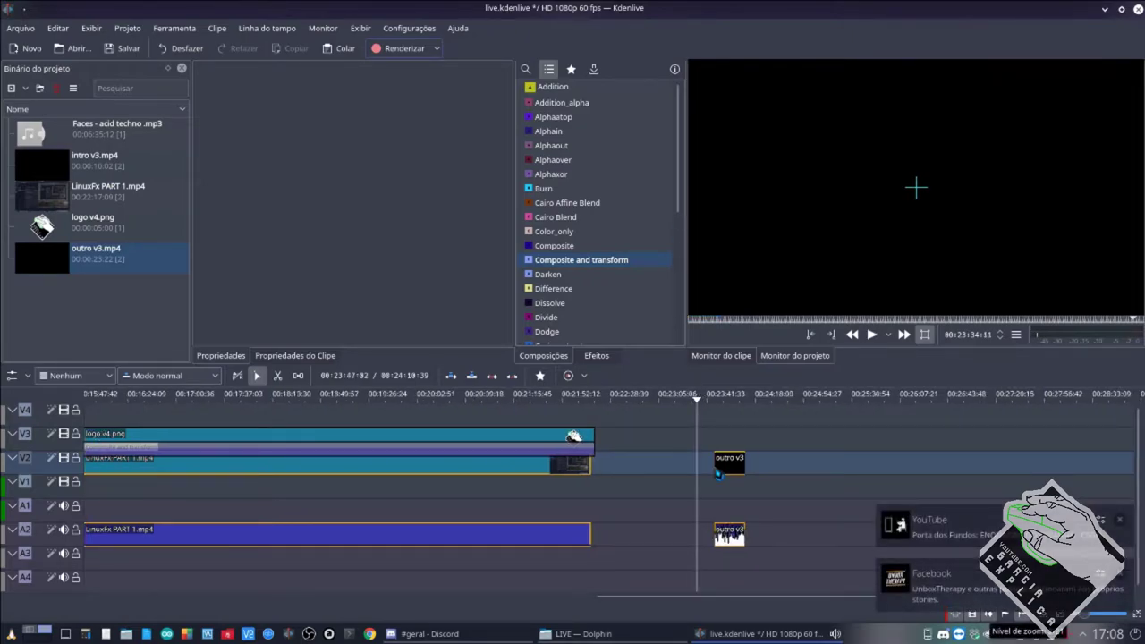
key("ctrl+s")
key("space")
scroll(716, 461, "up", 1)
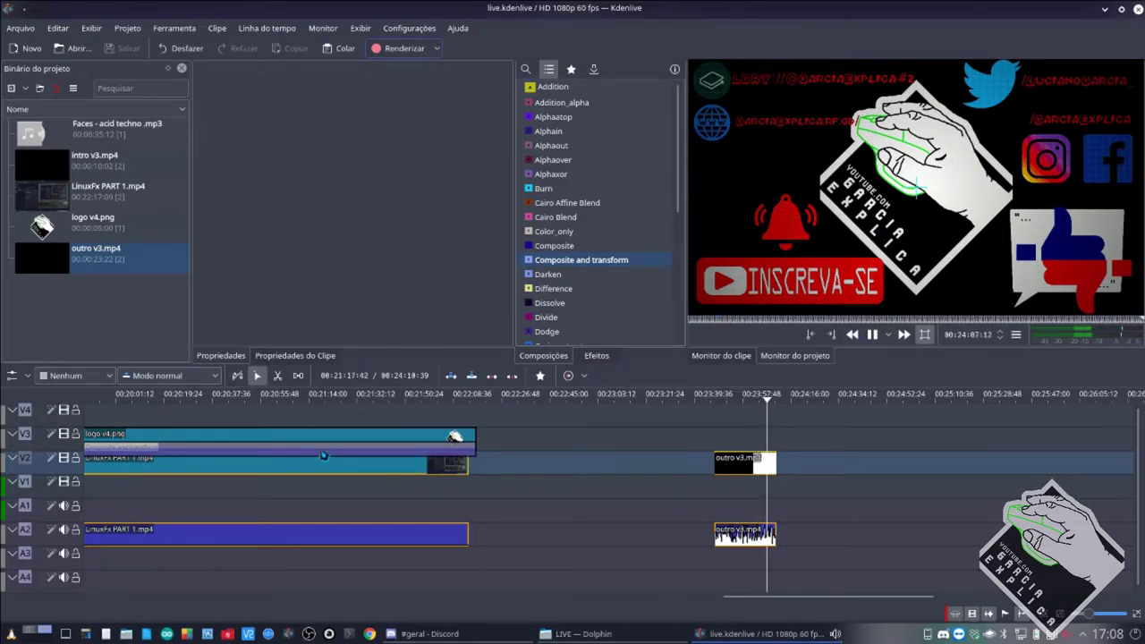
Delete the outro v3.mp4 clips from V2/A2 and dismiss the e-mail notification.
left_click(323, 455)
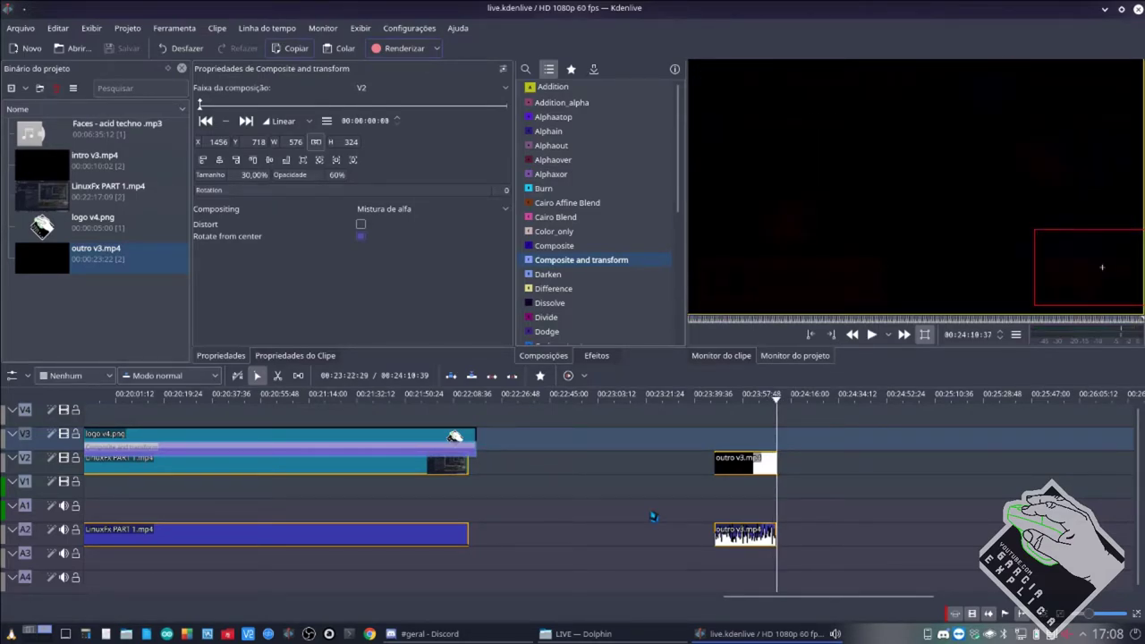
left_click(746, 464)
key("Delete")
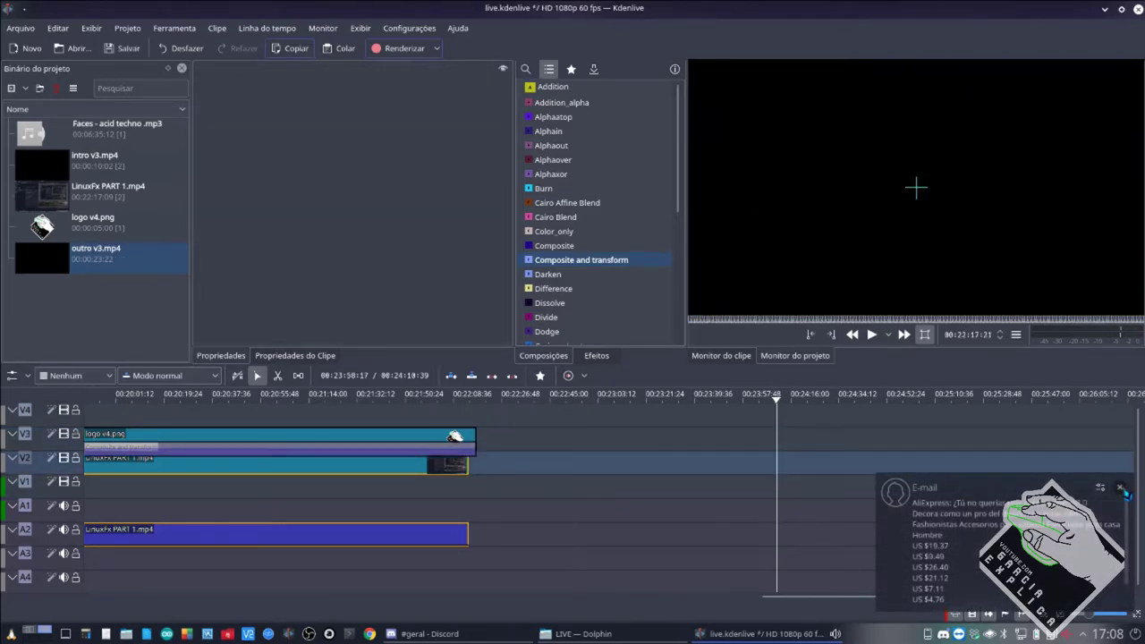
left_click(1126, 494)
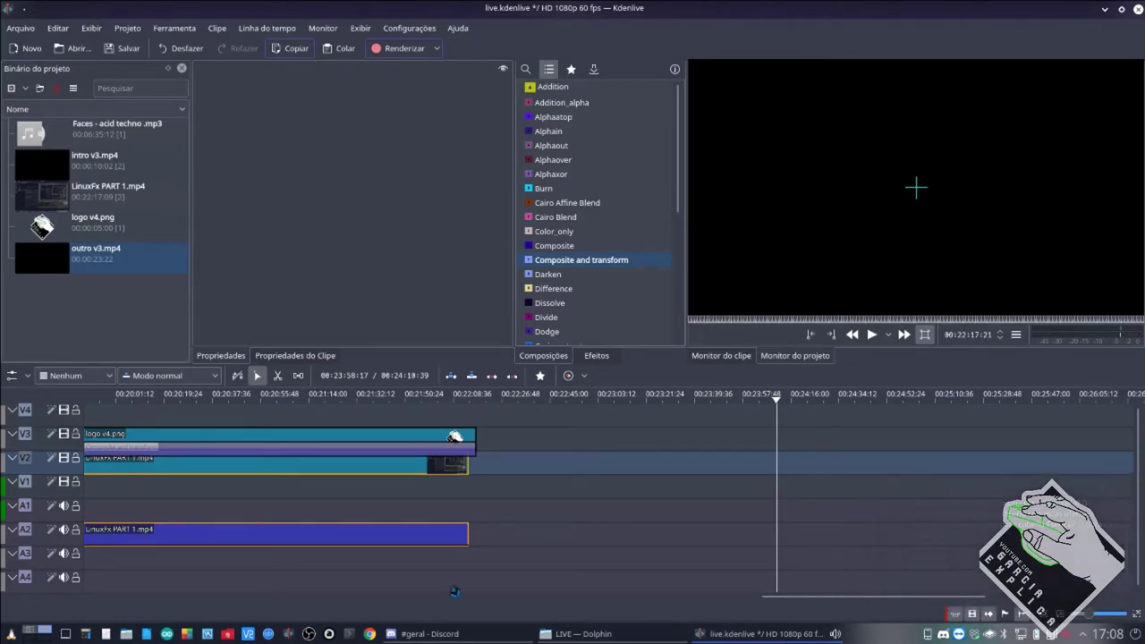
Delete the logo v4.png clip on V3 and both compositions attached to it.
scroll(447, 529, "up", 5)
scroll(447, 529, "up", 10)
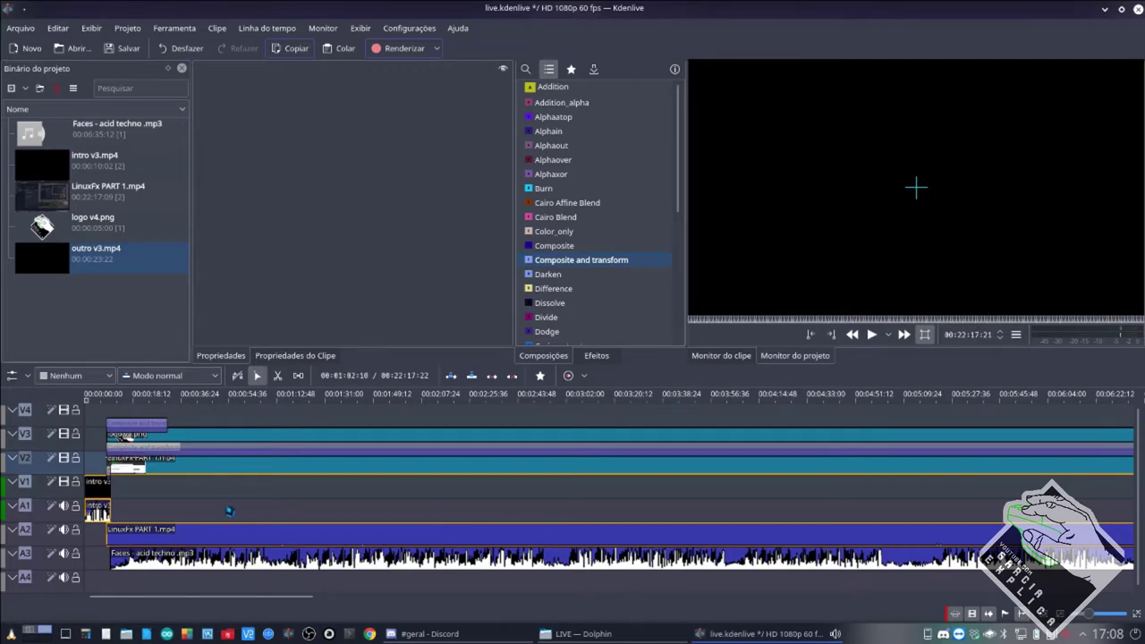
scroll(229, 511, "up", 2, "ctrl")
left_click(248, 429)
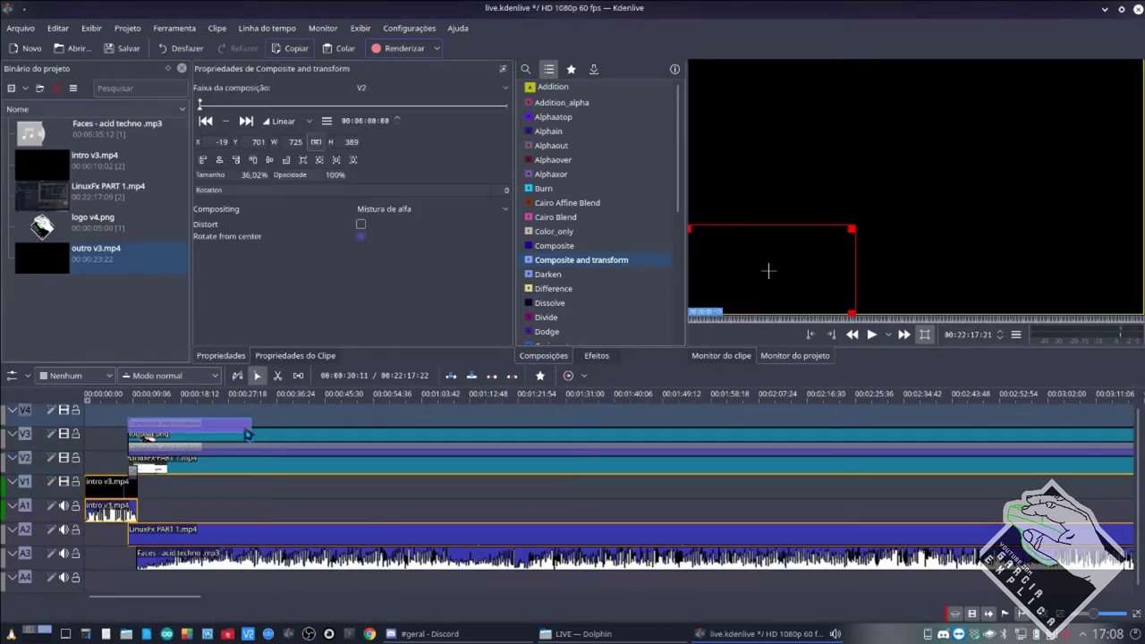
key("Delete")
left_click(252, 444)
key("Delete")
left_click(246, 450)
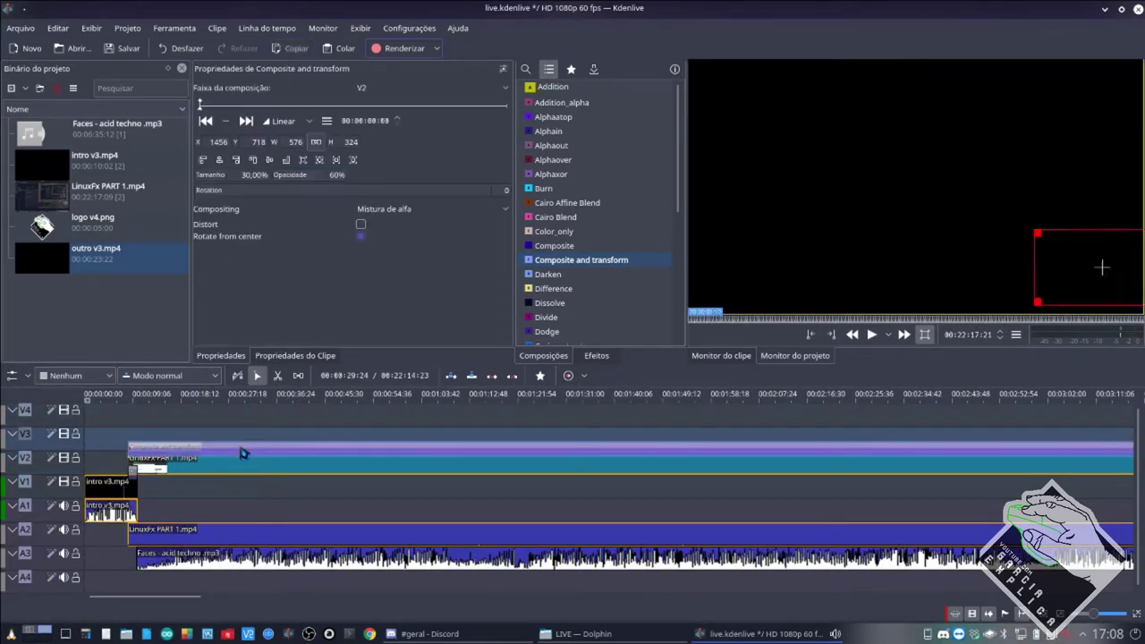
key("Delete")
Delete the Faces - acid techno.mp3 audio on A3 and save the project.
left_click(192, 560)
key("Delete")
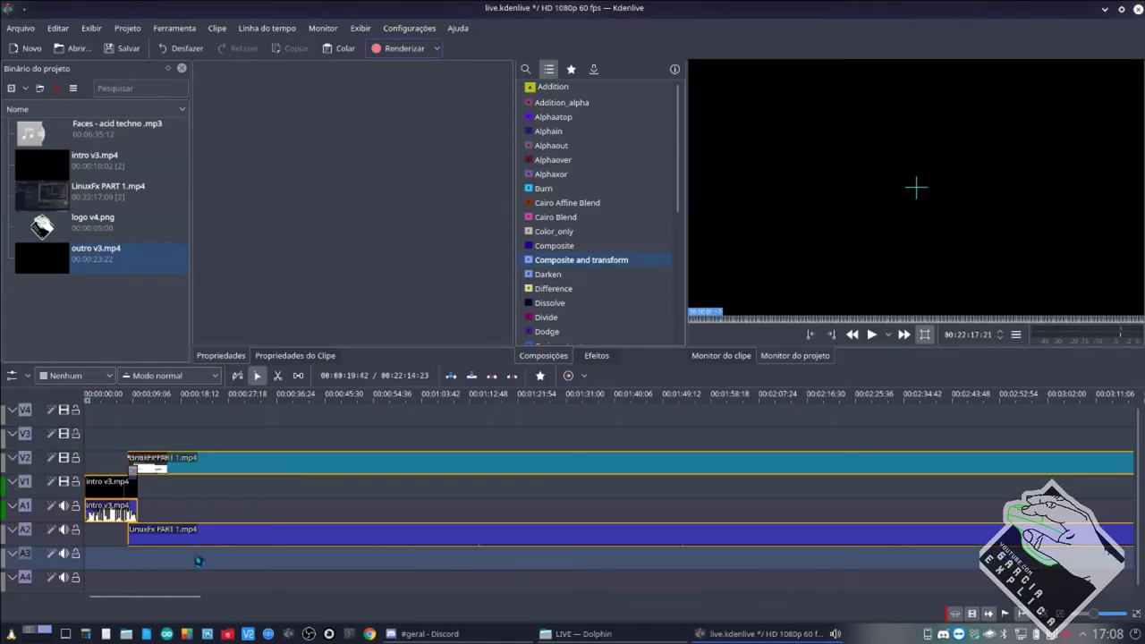
key("ctrl+s")
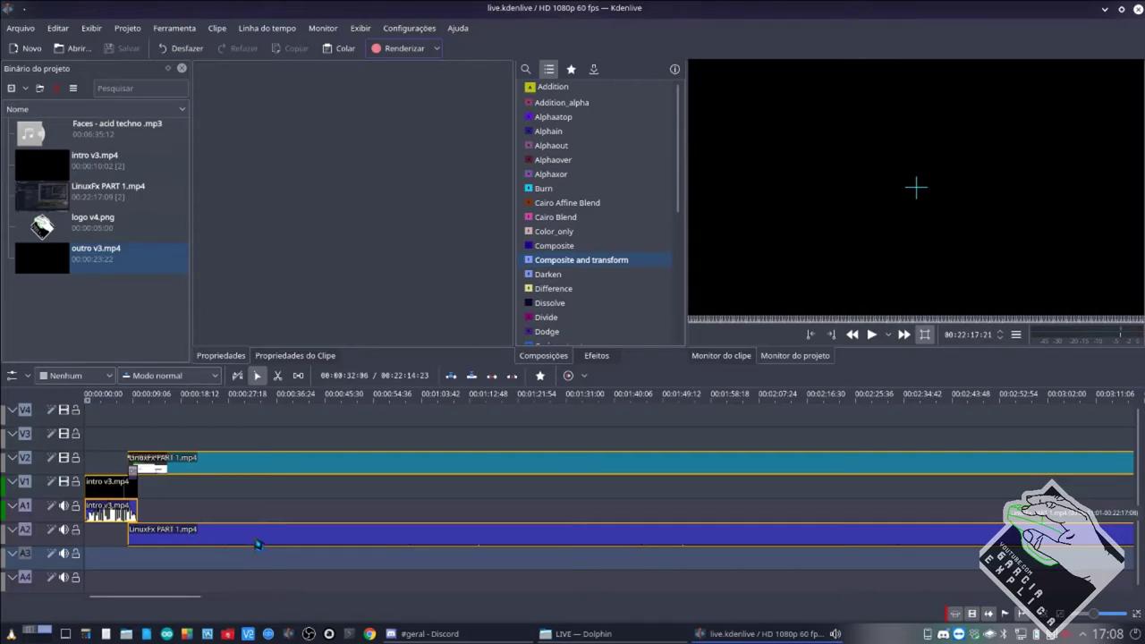
left_click(739, 632)
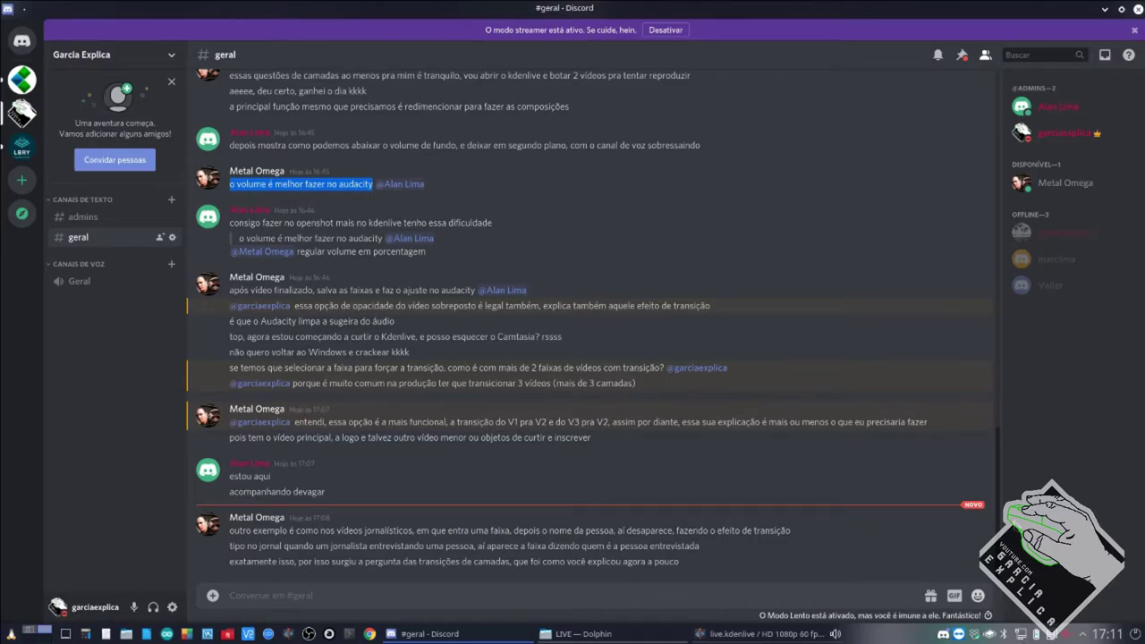
left_click(778, 636)
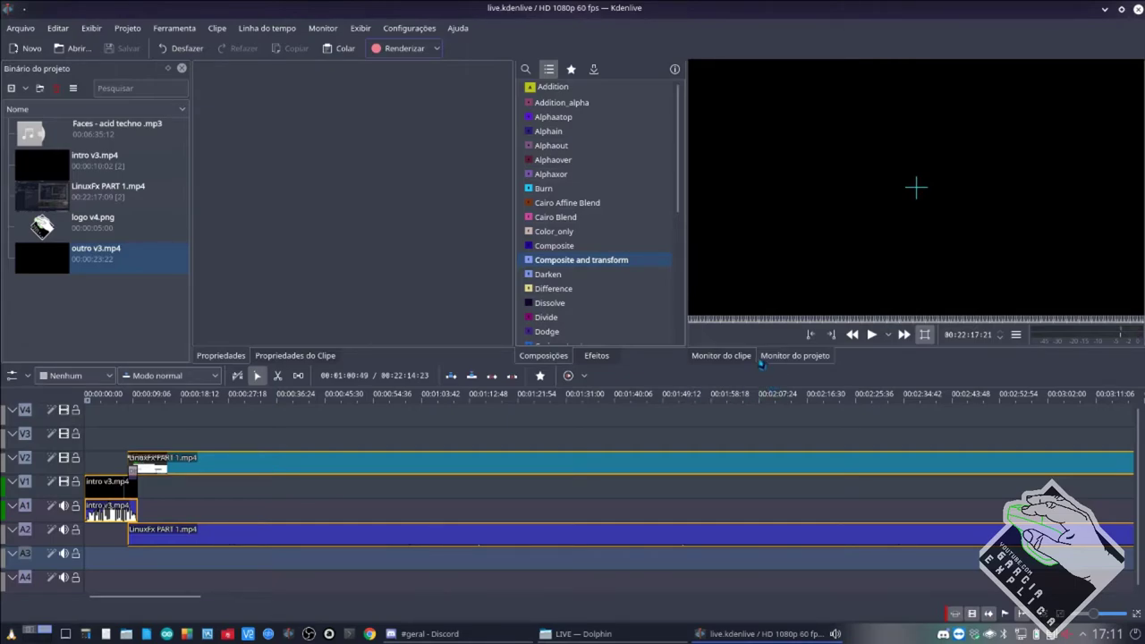
Apply Position and Zoom from Favoritos to the LinuxFx PART 1.mp4 clip on V2.
left_click(597, 359)
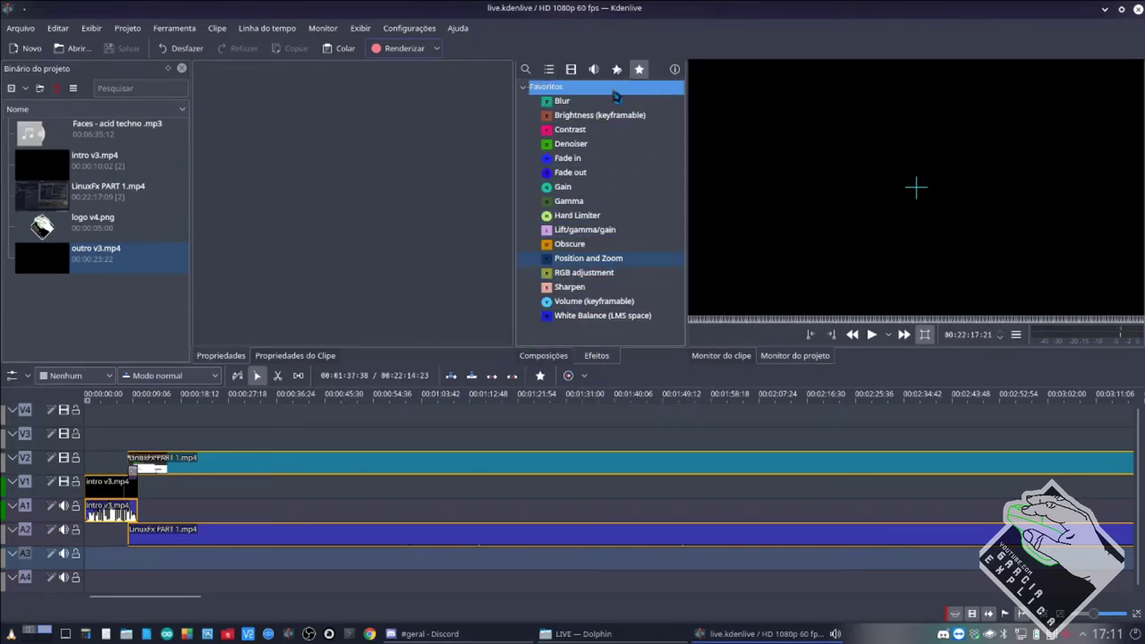
left_click_drag(581, 258, 474, 464)
left_click(473, 475)
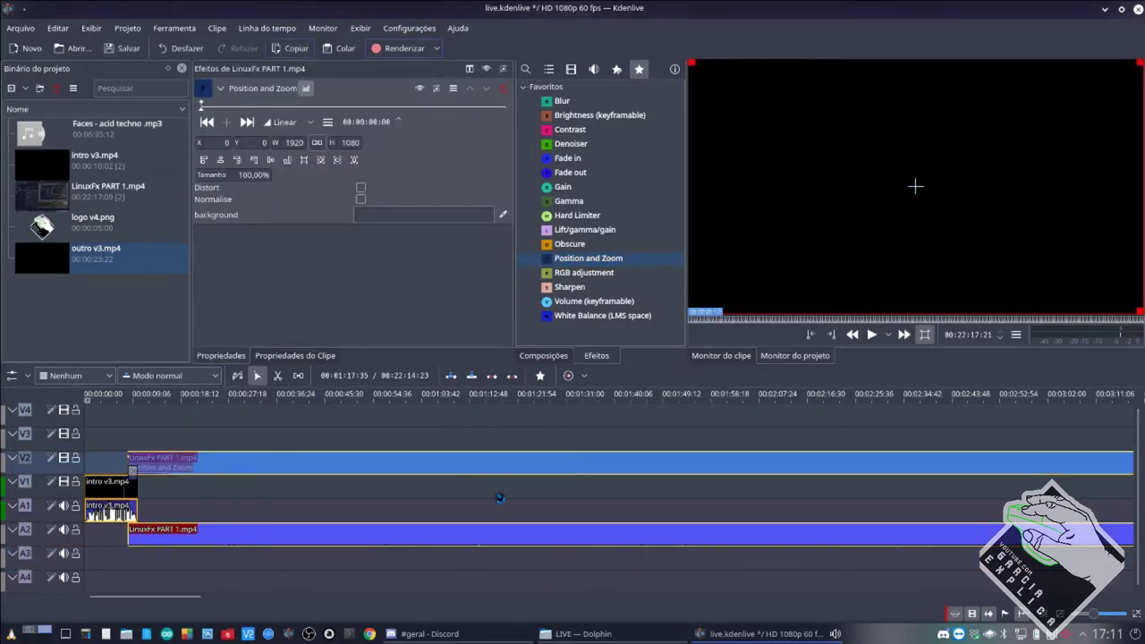
scroll(497, 492, "down", 1, "ctrl")
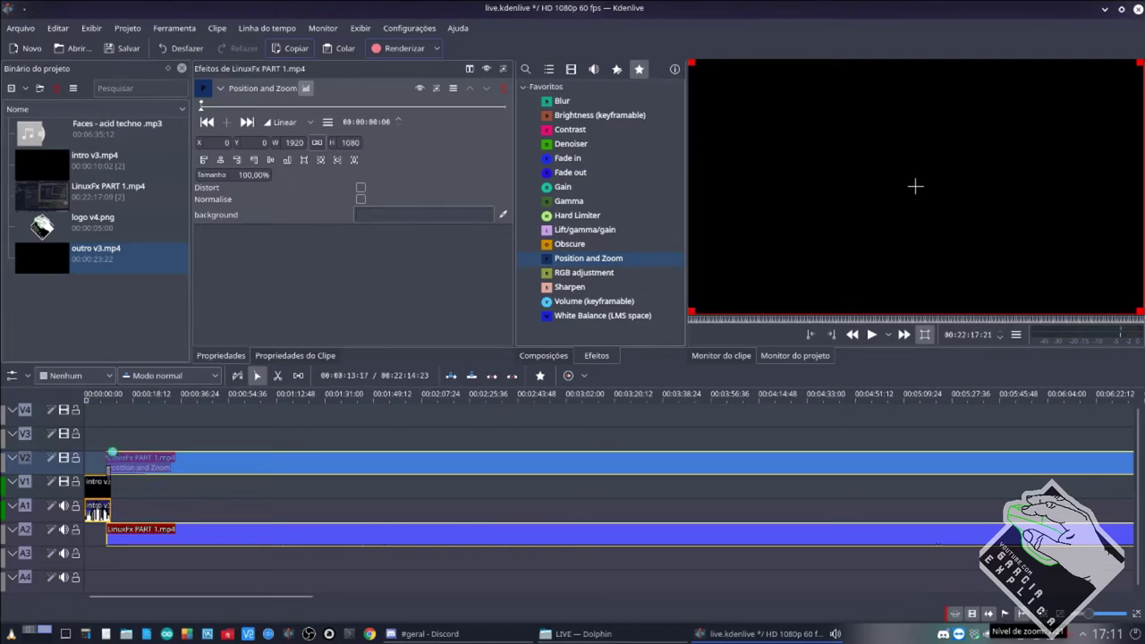
scroll(143, 461, "up", 2, "ctrl")
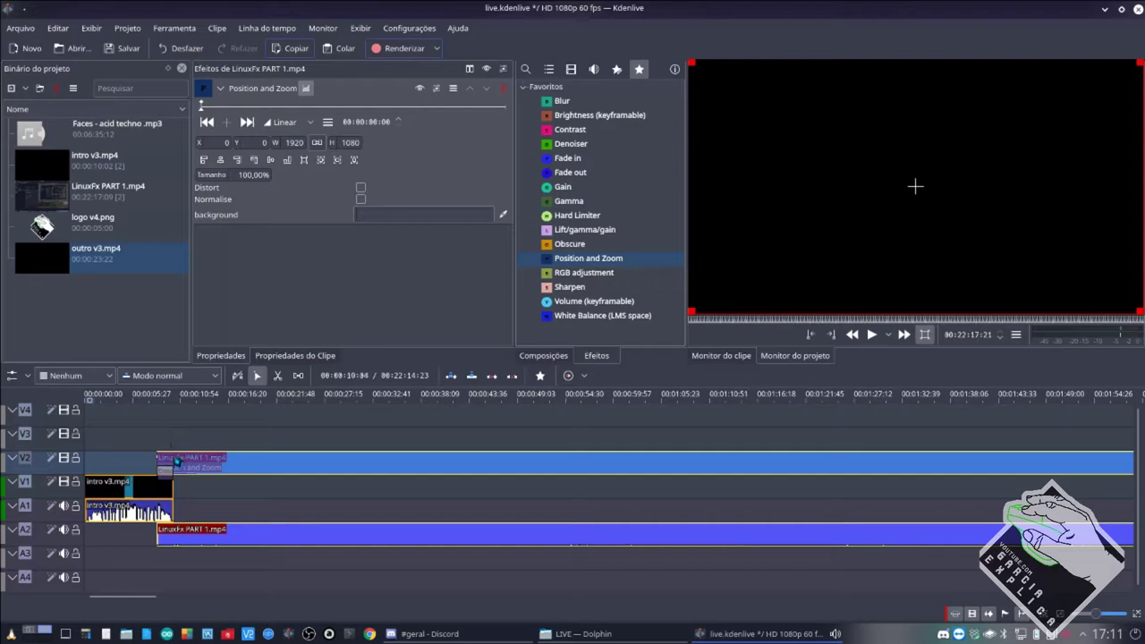
scroll(403, 495, "up", 2, "ctrl")
scroll(403, 495, "up", 1, "ctrl")
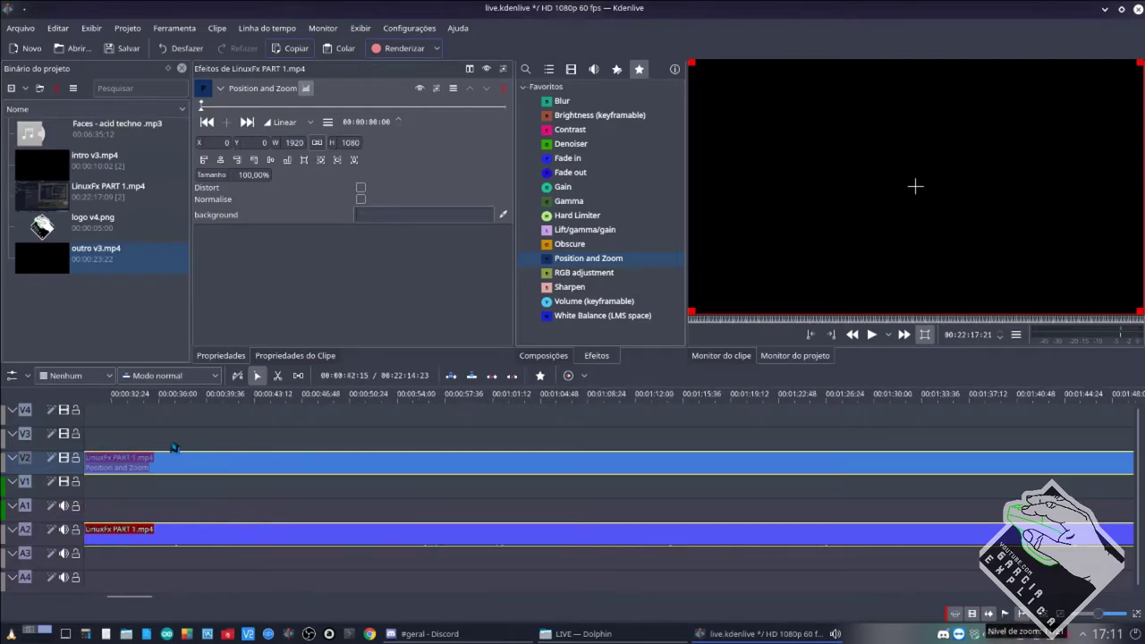
scroll(189, 439, "up", 1, "ctrl")
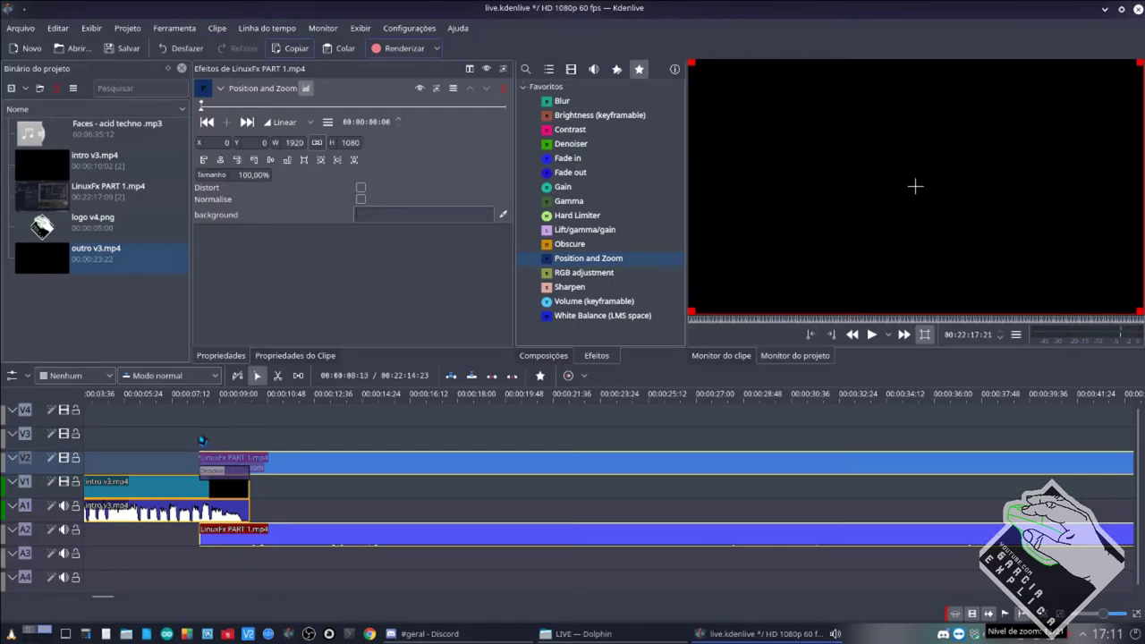
scroll(309, 473, "down", 4, "ctrl")
scroll(309, 473, "down", 3, "ctrl")
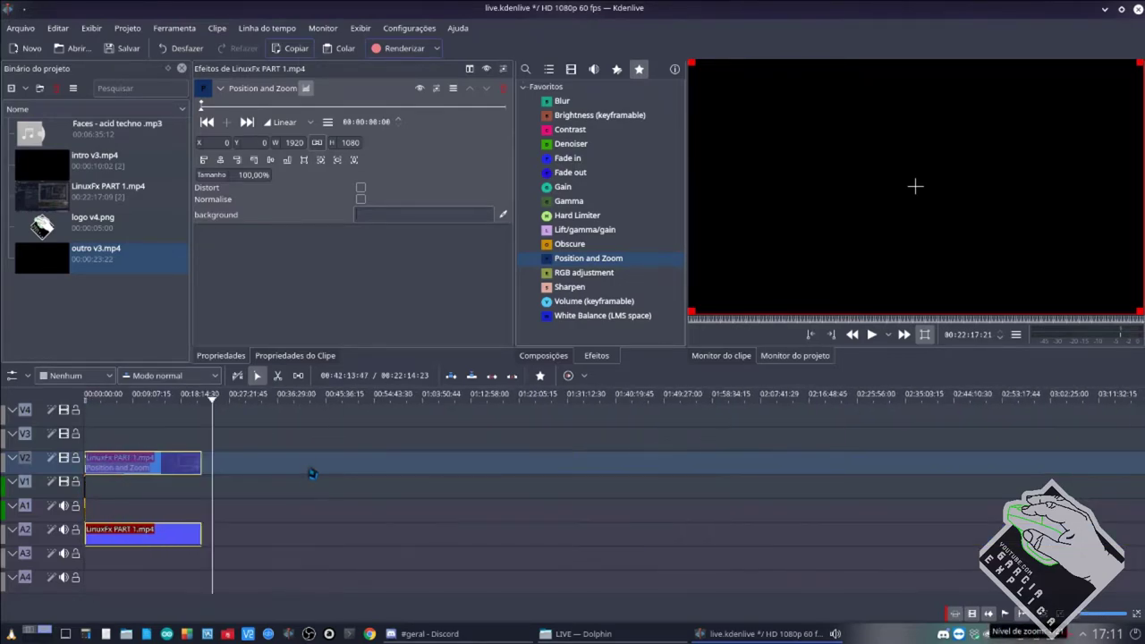
Preview the frame at 00:22:10:24, then reselect the V2 clip to show its 1920×1080, 100% settings.
left_click(217, 452)
scroll(218, 442, "up", 3, "ctrl")
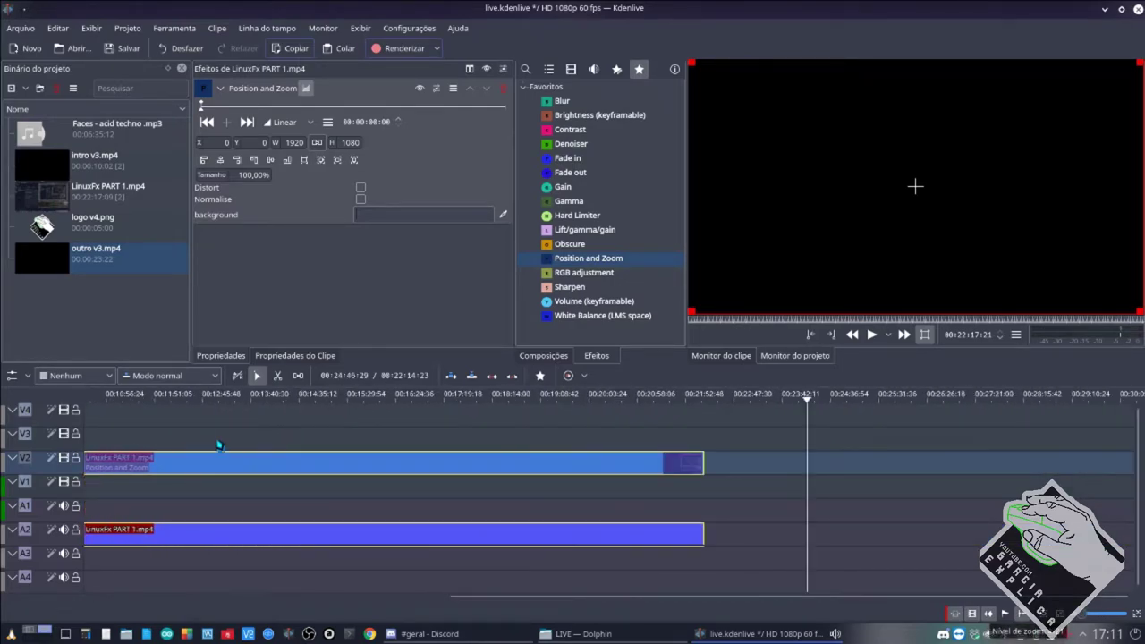
left_click(703, 422)
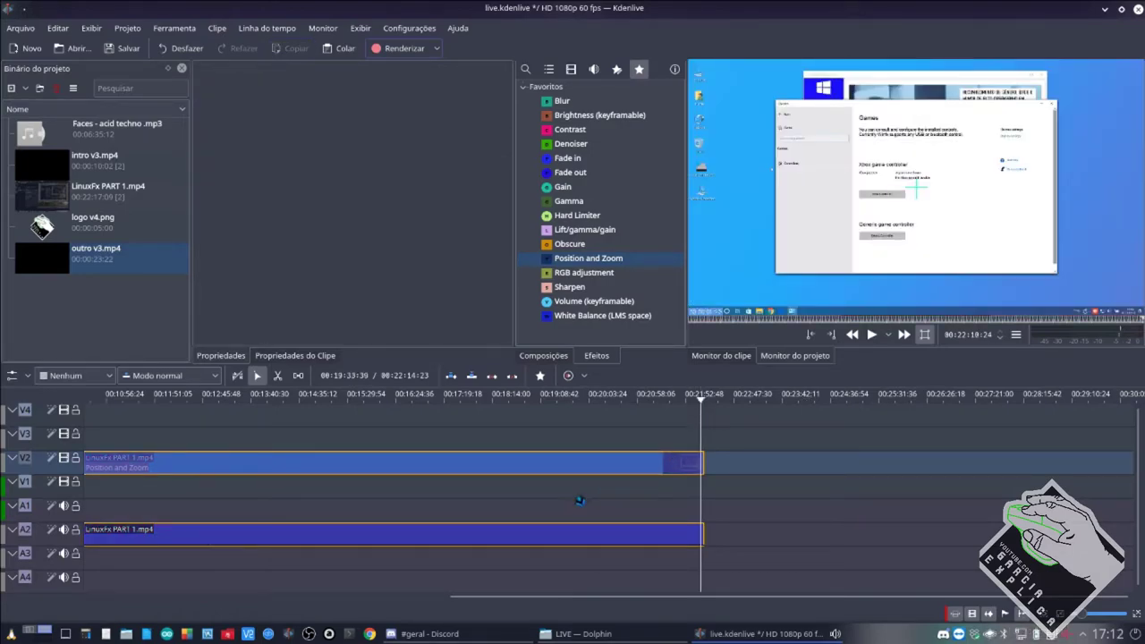
scroll(397, 520, "up", 3, "ctrl")
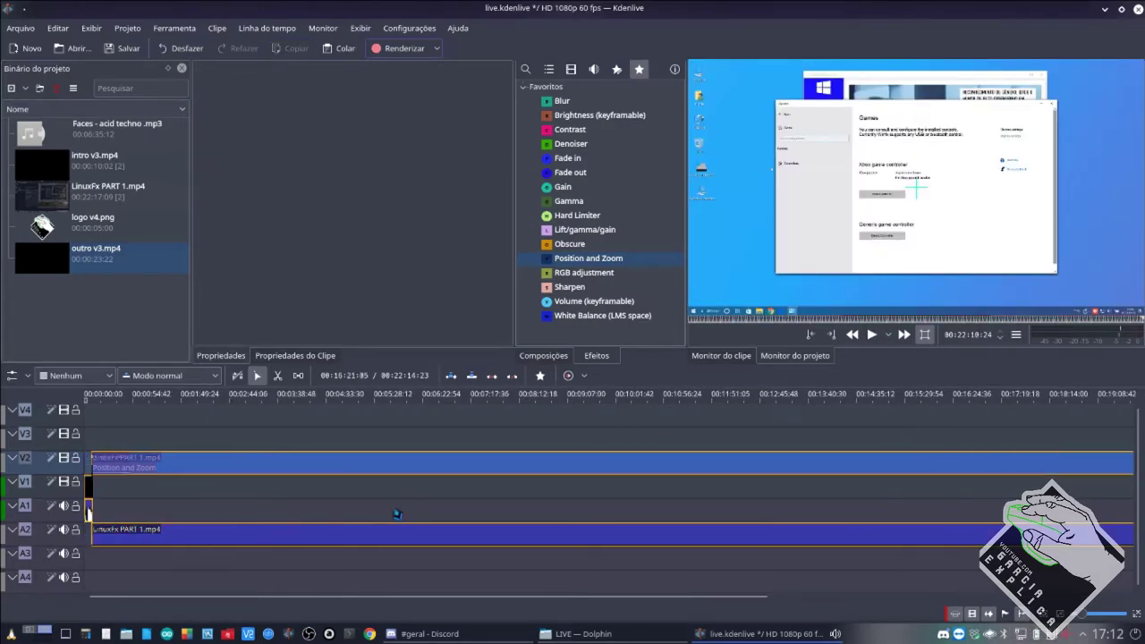
scroll(265, 517, "up", 5)
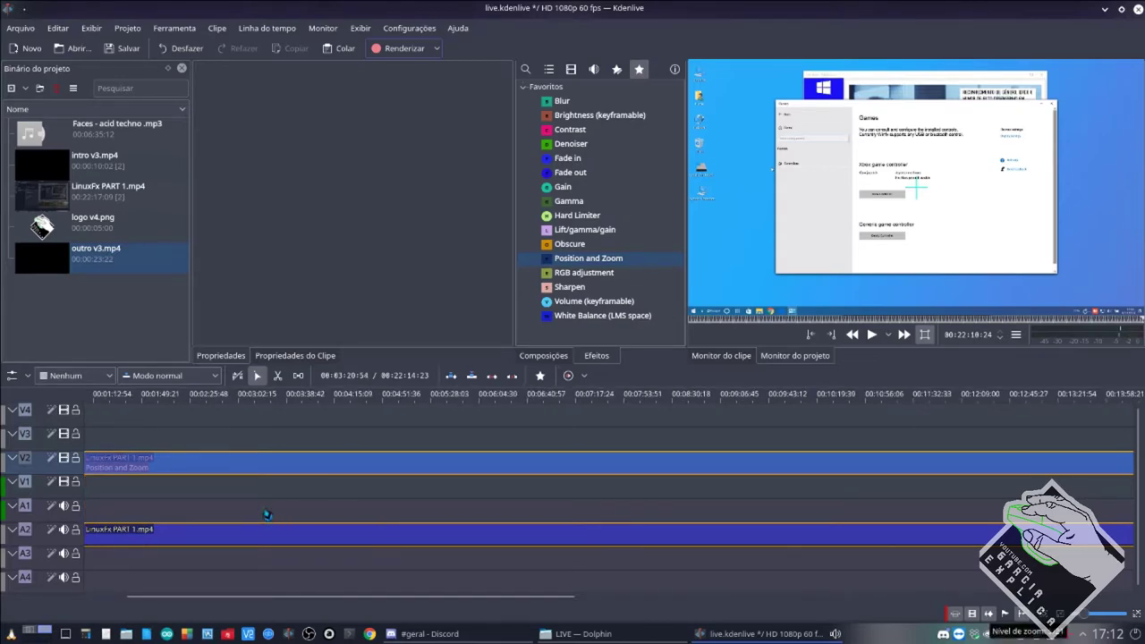
scroll(265, 517, "up", 2)
left_click(272, 470)
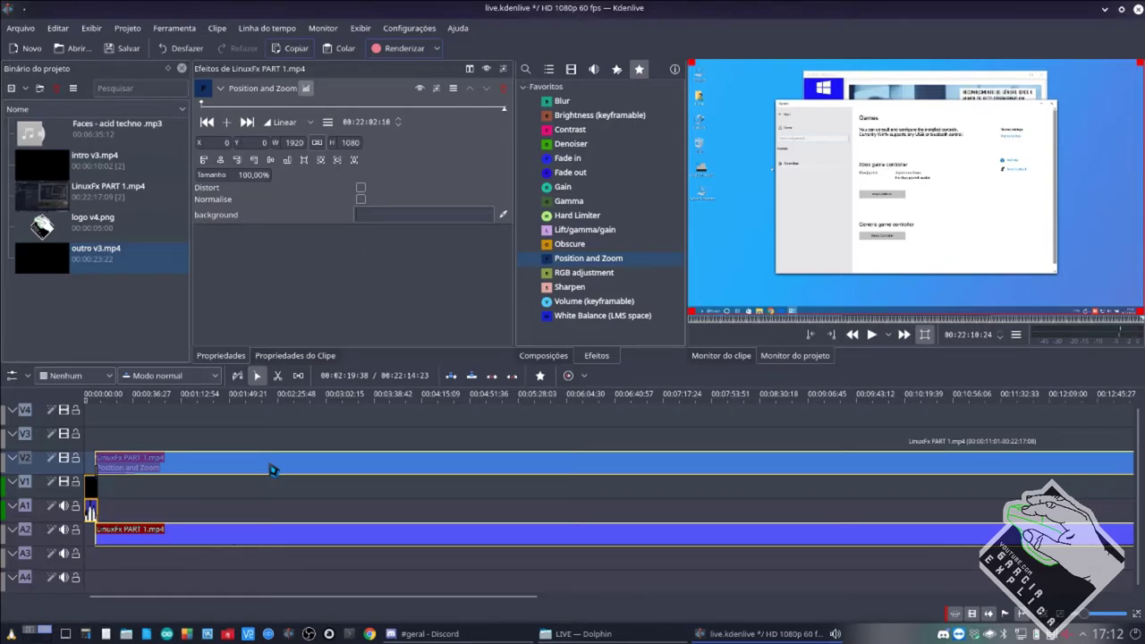
Split the LinuxFx clip on V2/A2 and reapply Position and Zoom to its left part only.
key("x")
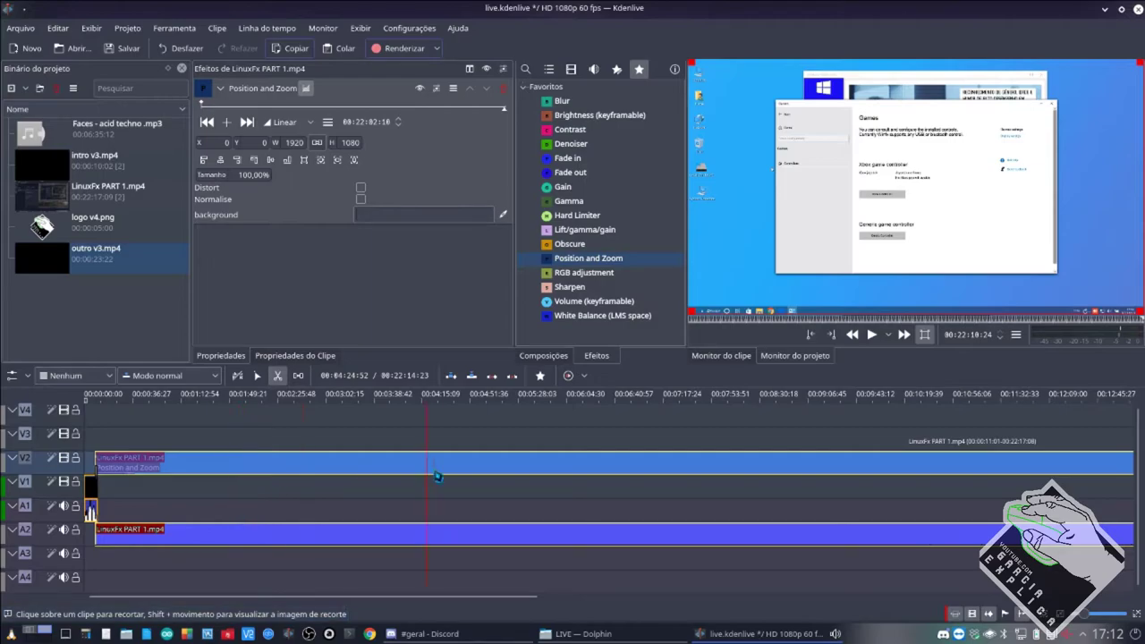
left_click(413, 467)
key("s")
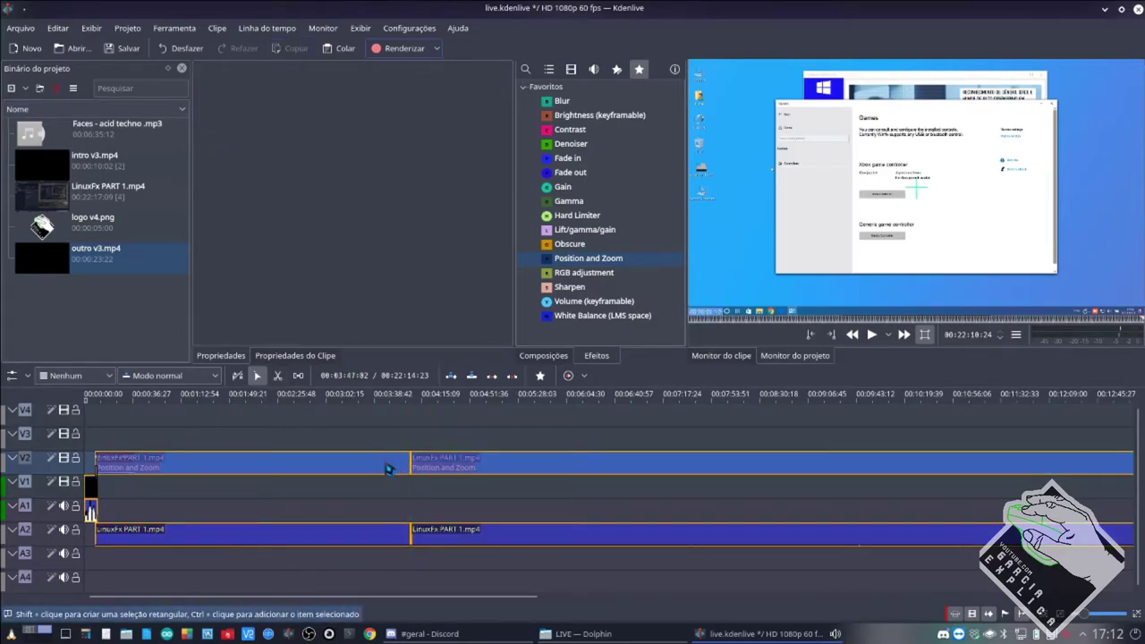
left_click(434, 469)
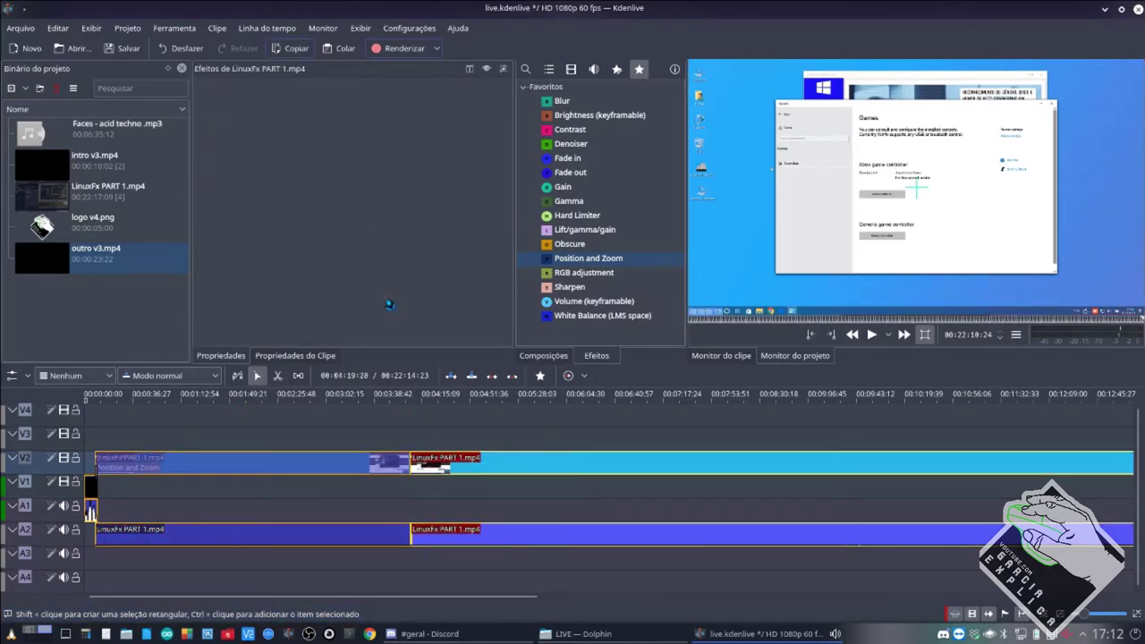
left_click(330, 468)
left_click(498, 100)
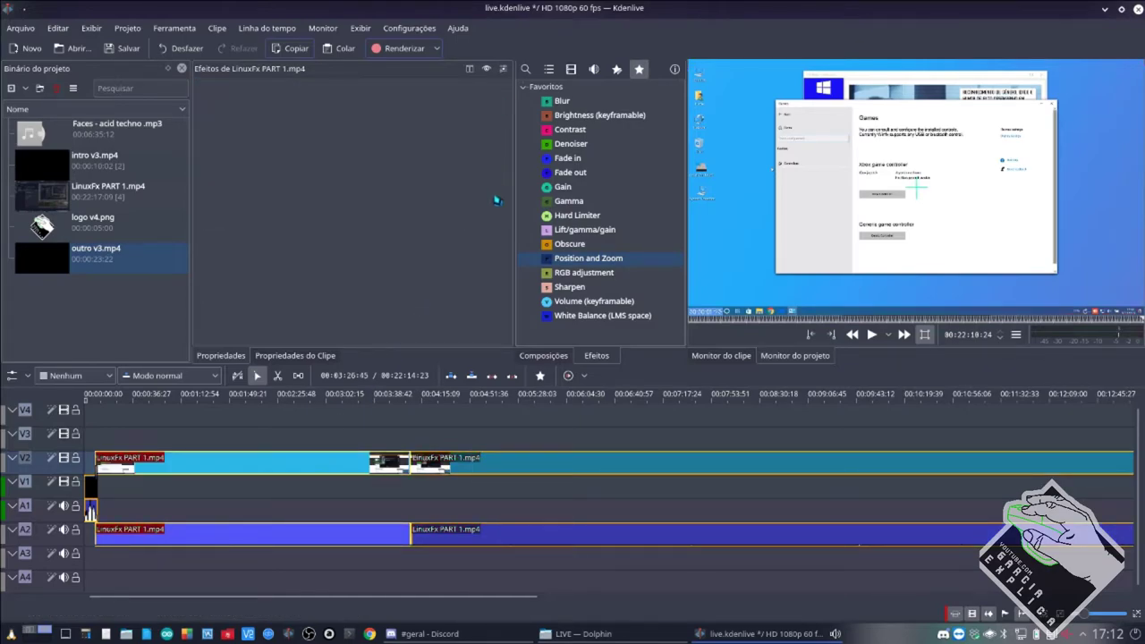
left_click(536, 260)
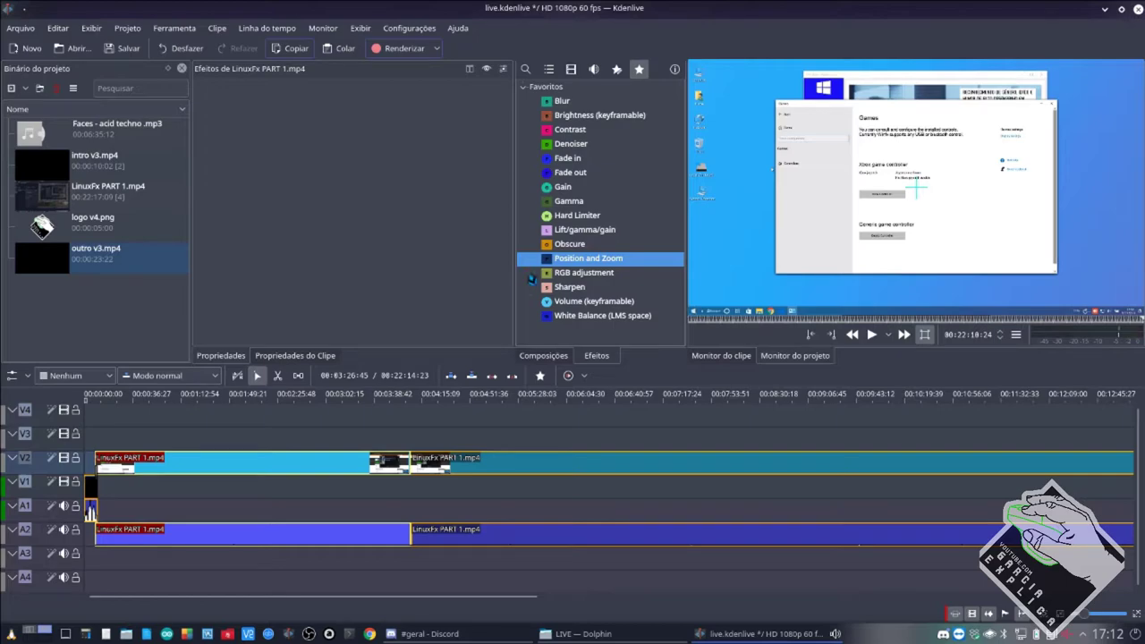
left_click_drag(532, 279, 277, 465)
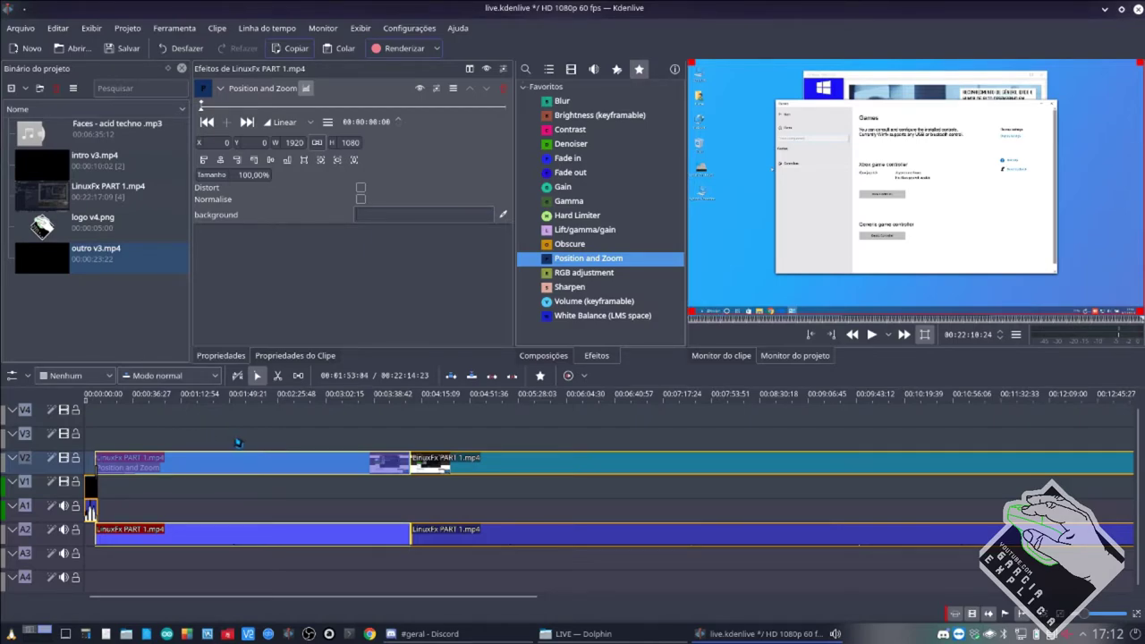
Preview around 00:00:48 and 00:03:23, settle on the SourceForge section, and reselect the clip.
scroll(238, 442, "up", 4)
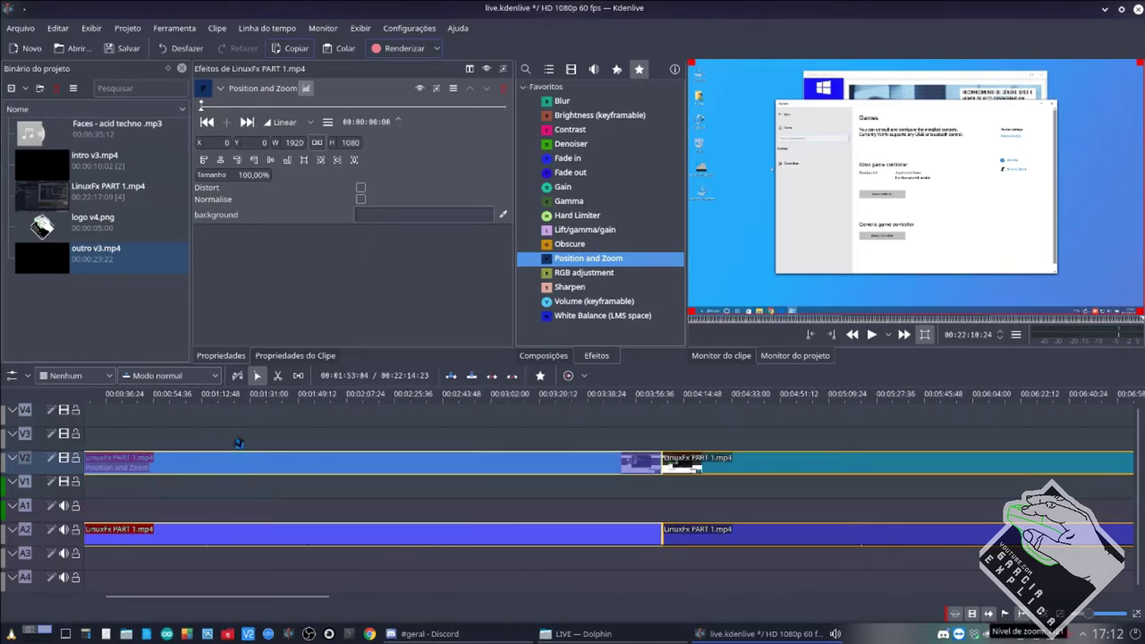
scroll(238, 442, "up", 4)
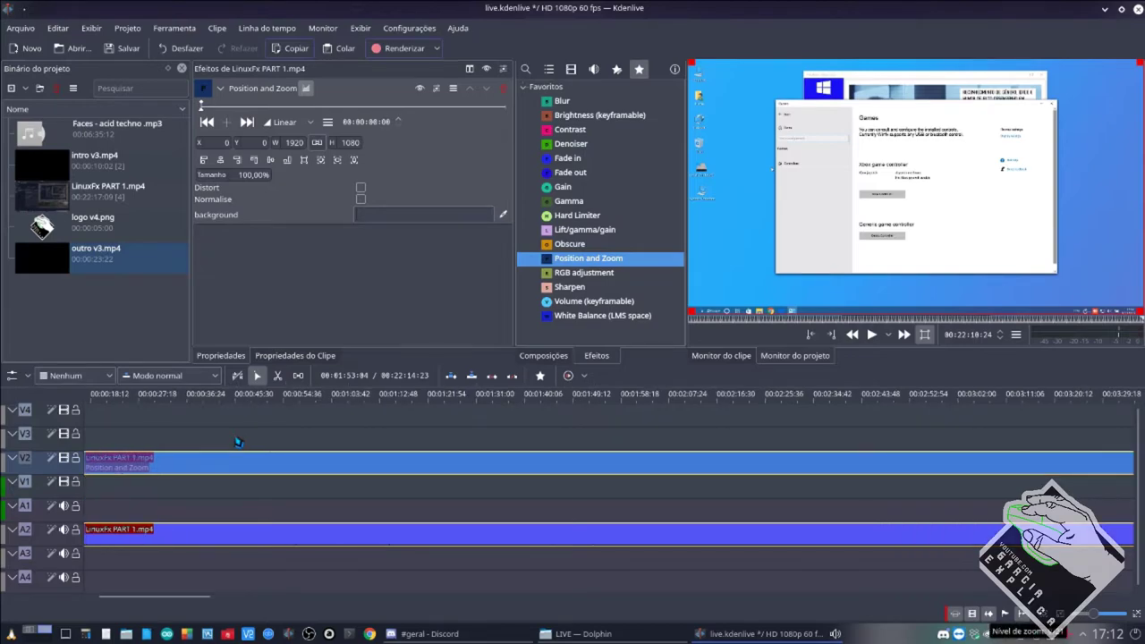
scroll(238, 442, "down", 2)
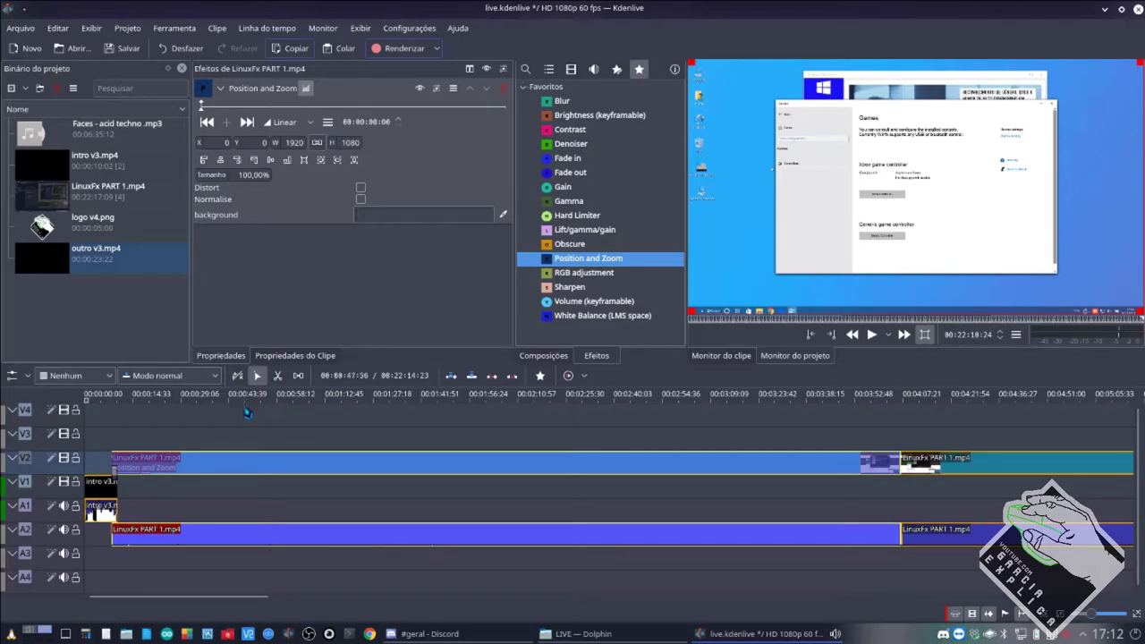
left_click(248, 413)
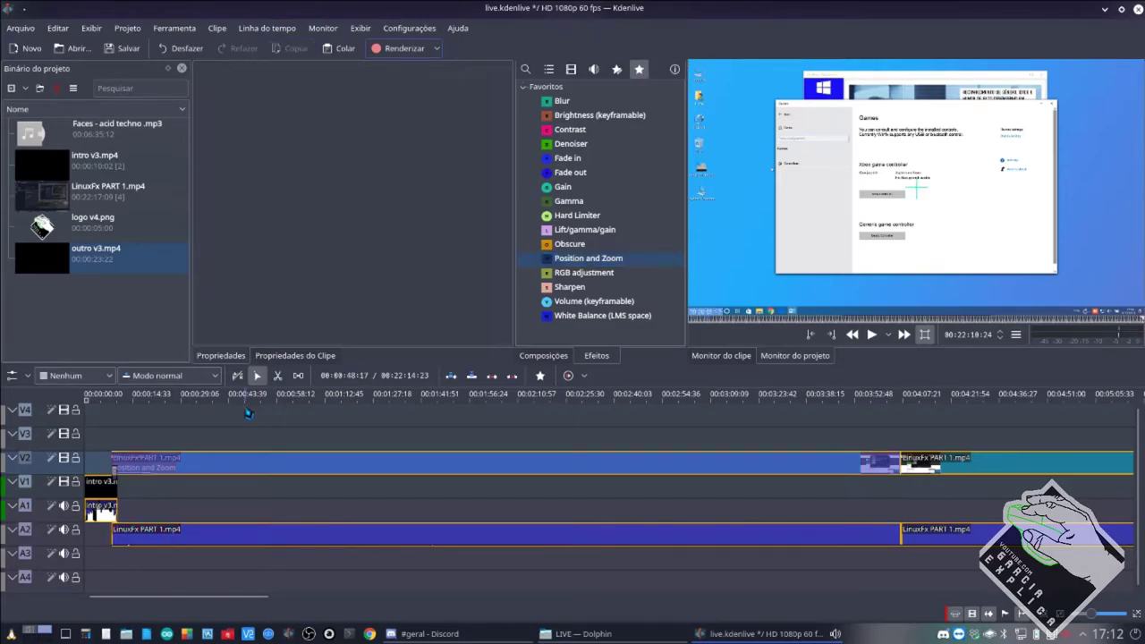
left_click(247, 412)
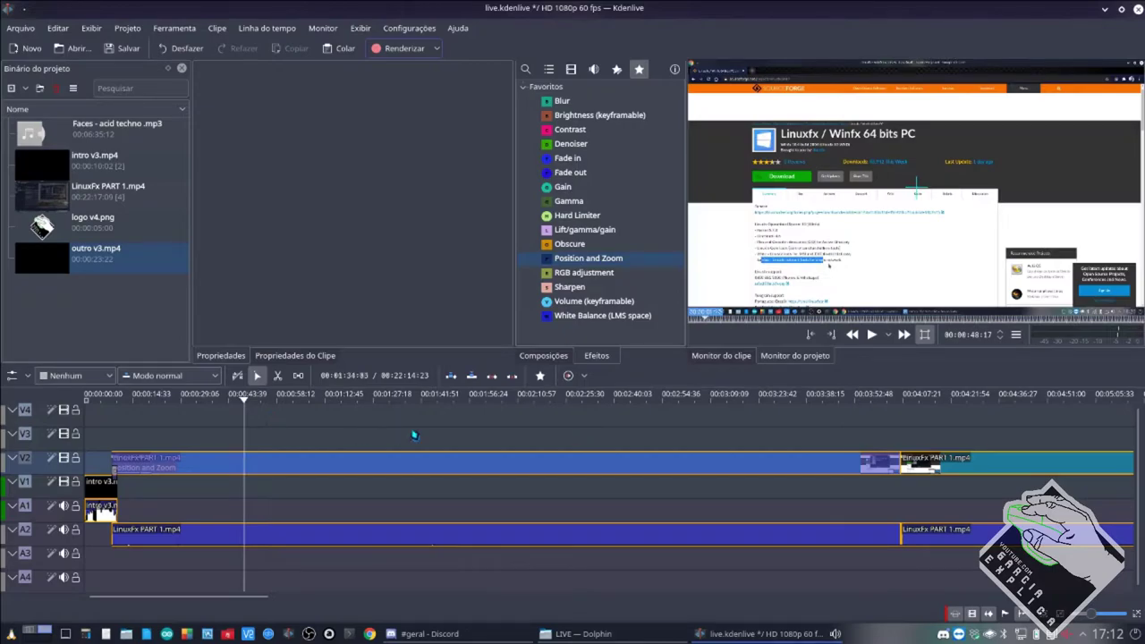
left_click(761, 419)
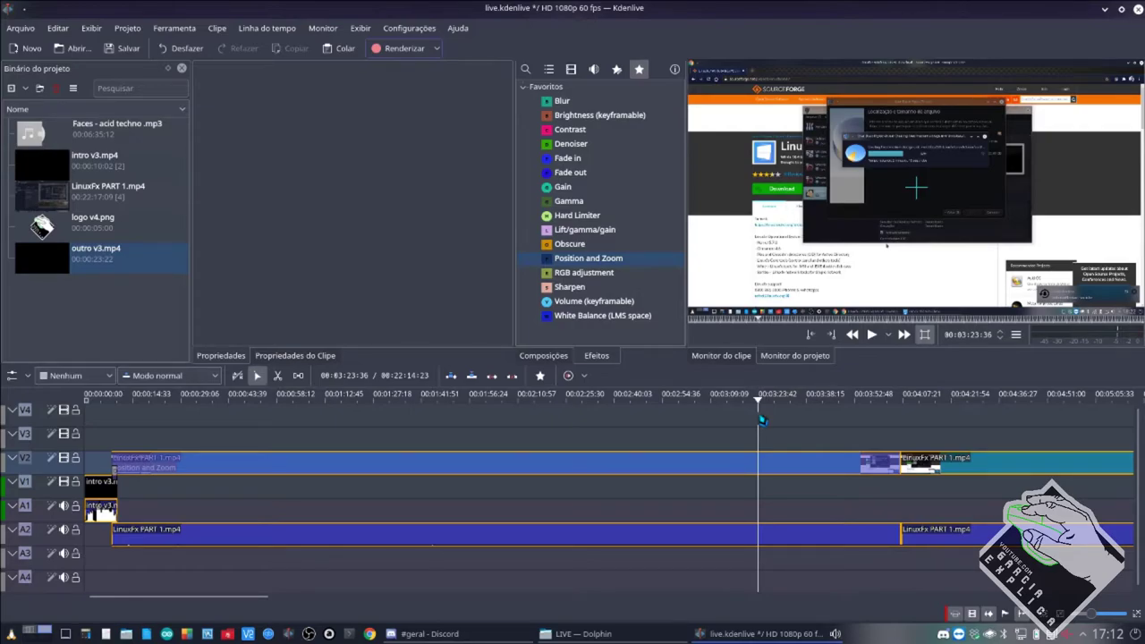
left_click(227, 419)
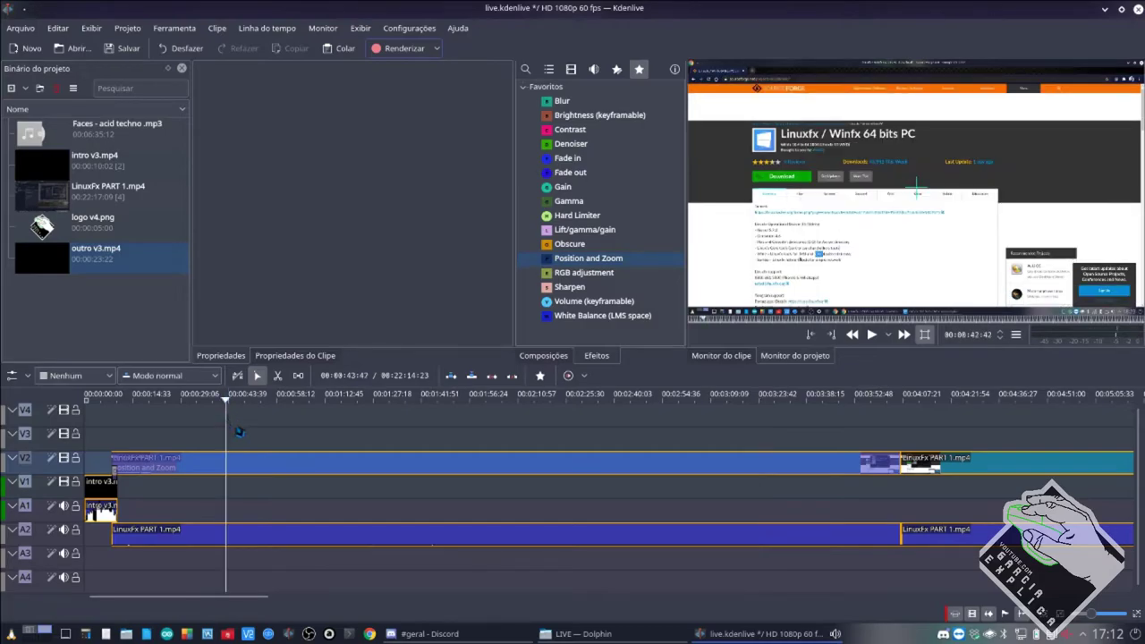
left_click(267, 470)
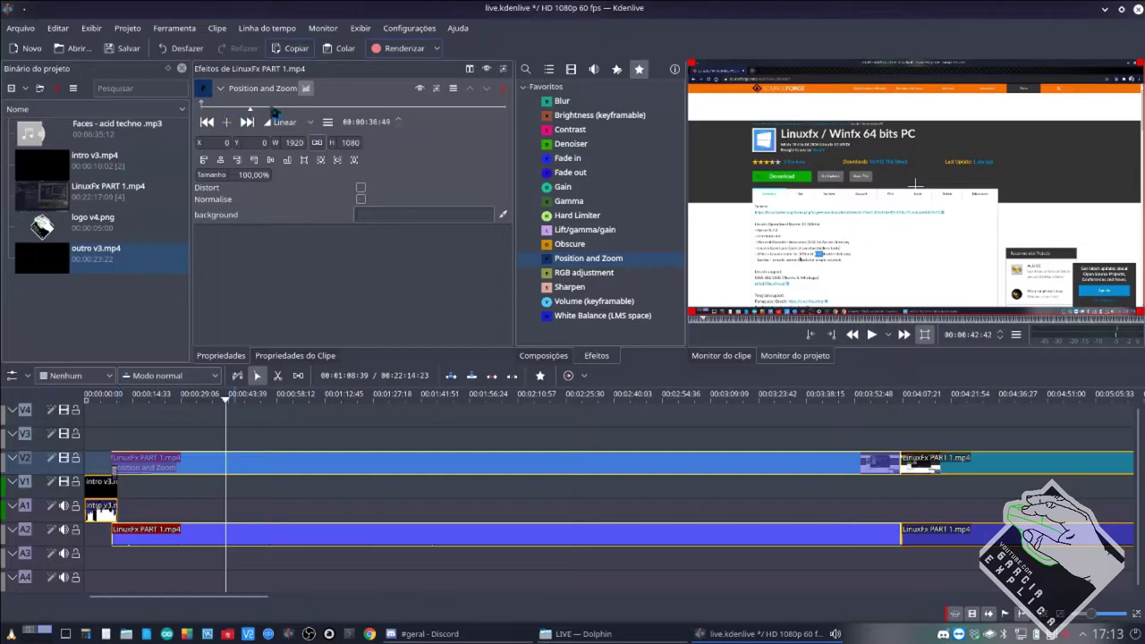
Step through the Position and Zoom keyframes back to the first one.
left_click(247, 121)
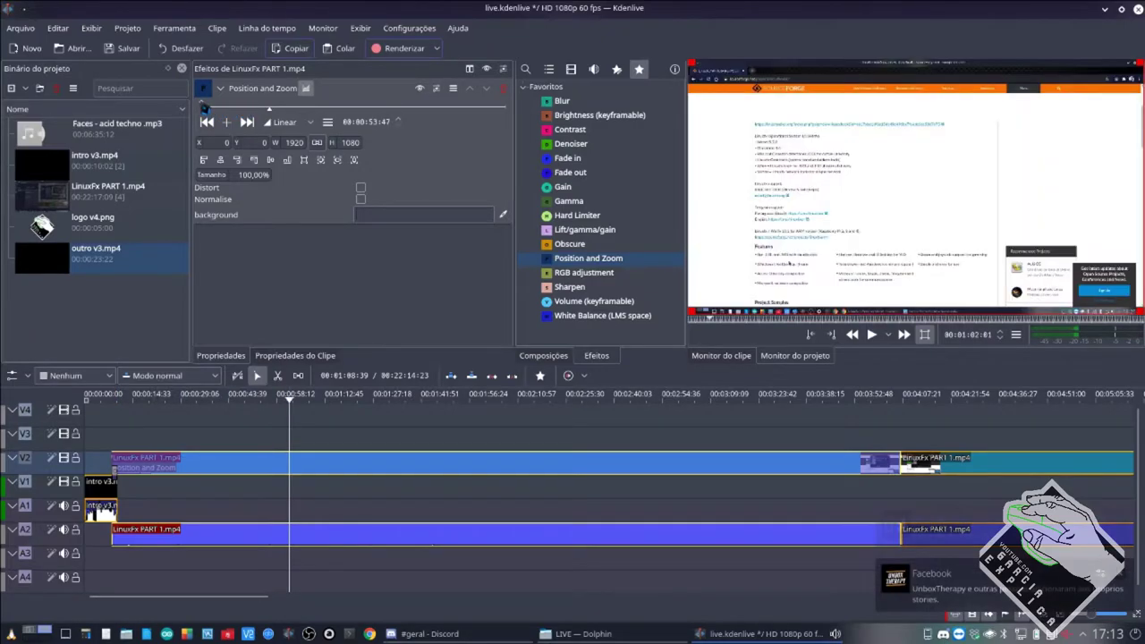
left_click(205, 107)
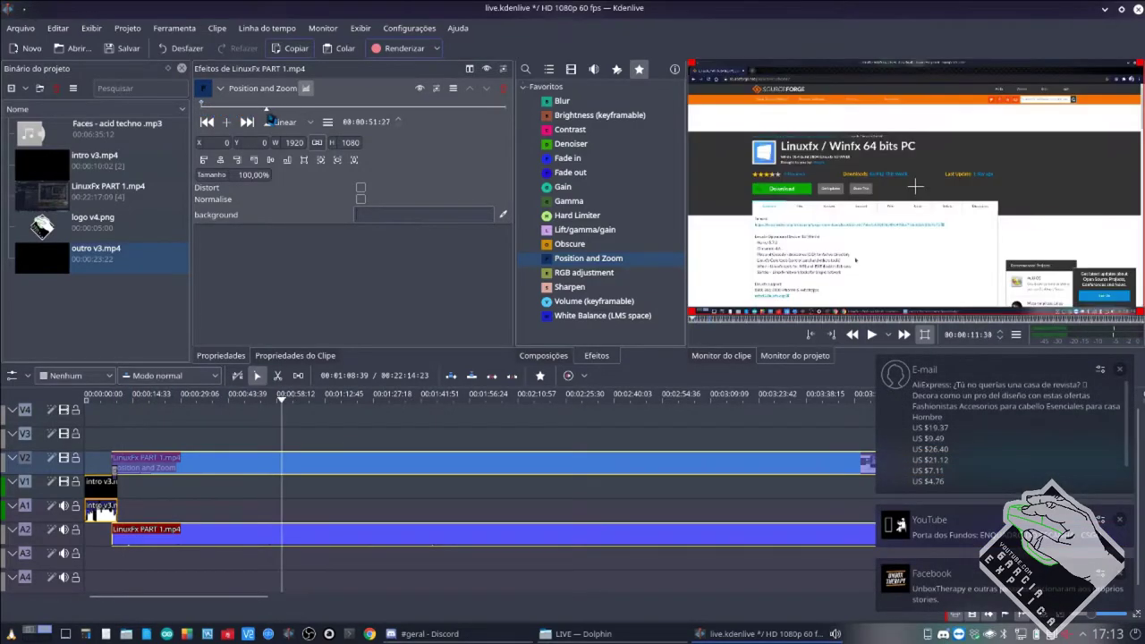
left_click(267, 108)
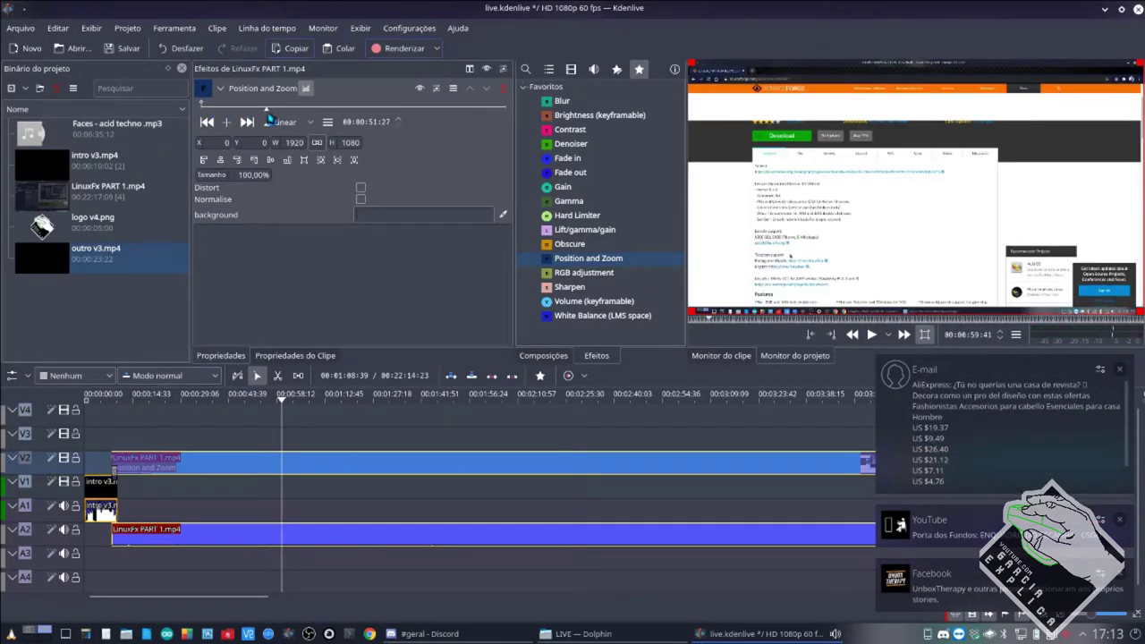
left_click(203, 105)
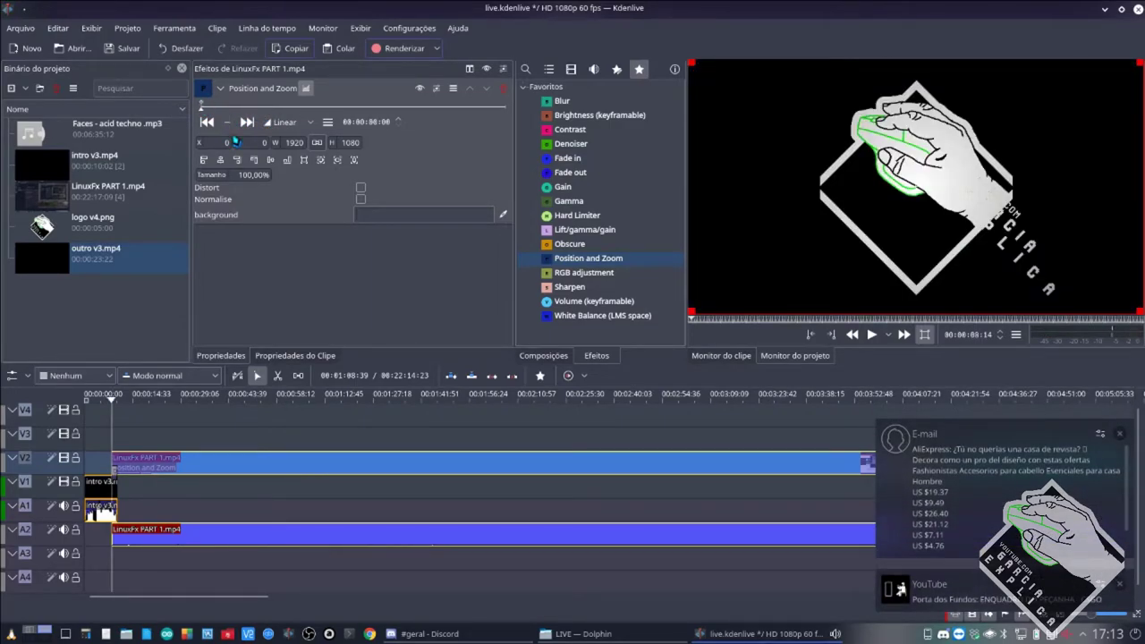
Dismiss the e-mail and YouTube notifications and reselect the LinuxFx clip.
left_click(1120, 433)
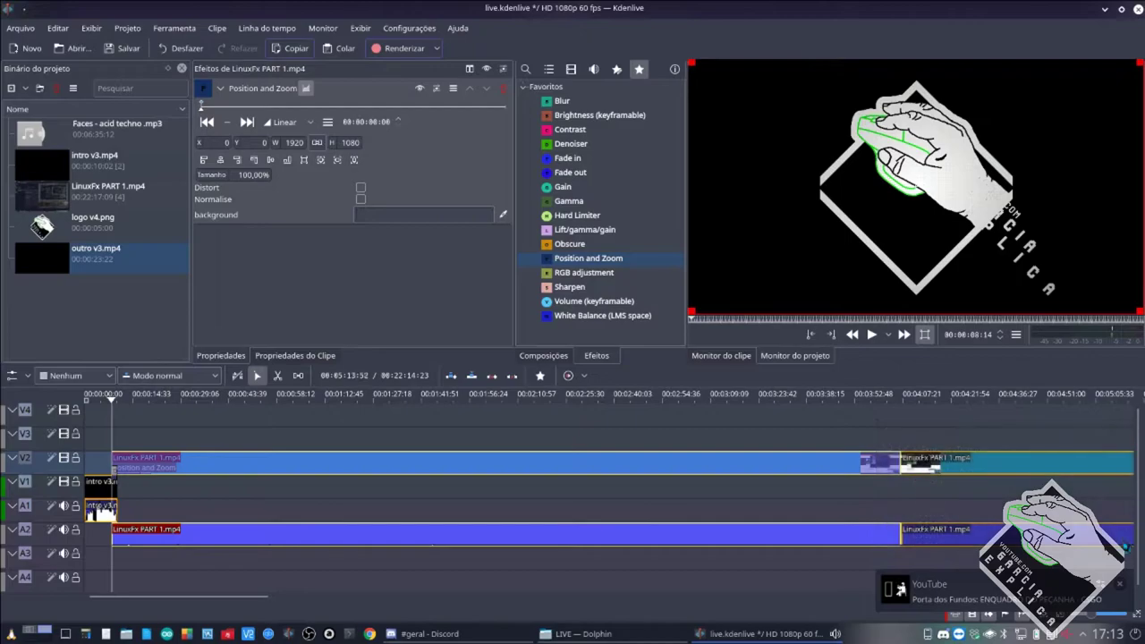
left_click(1121, 589)
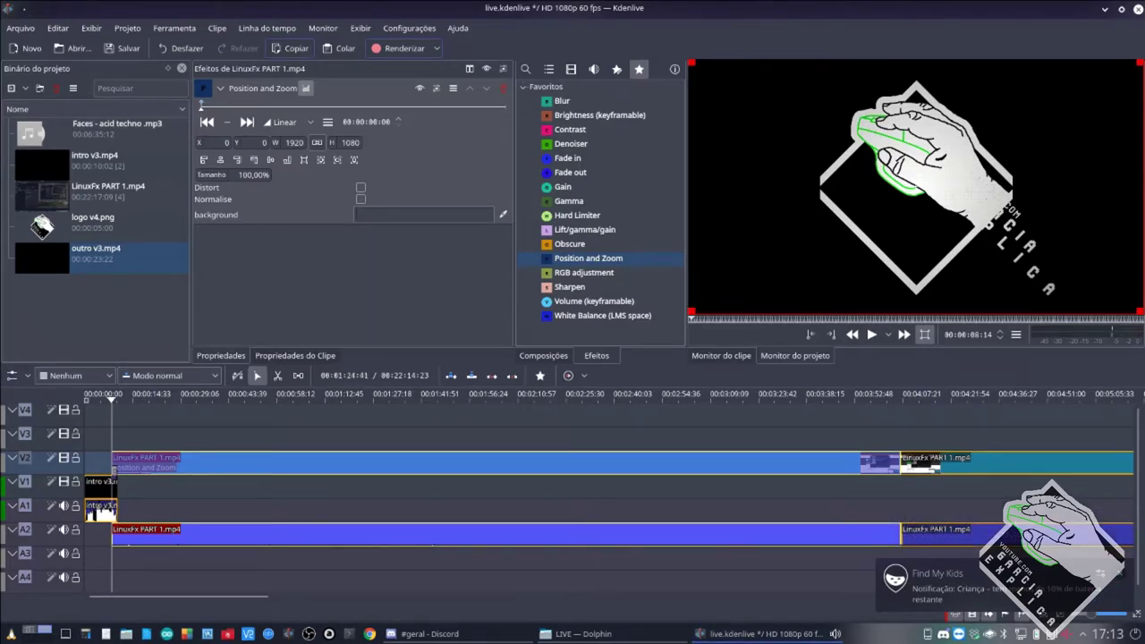
left_click(247, 415)
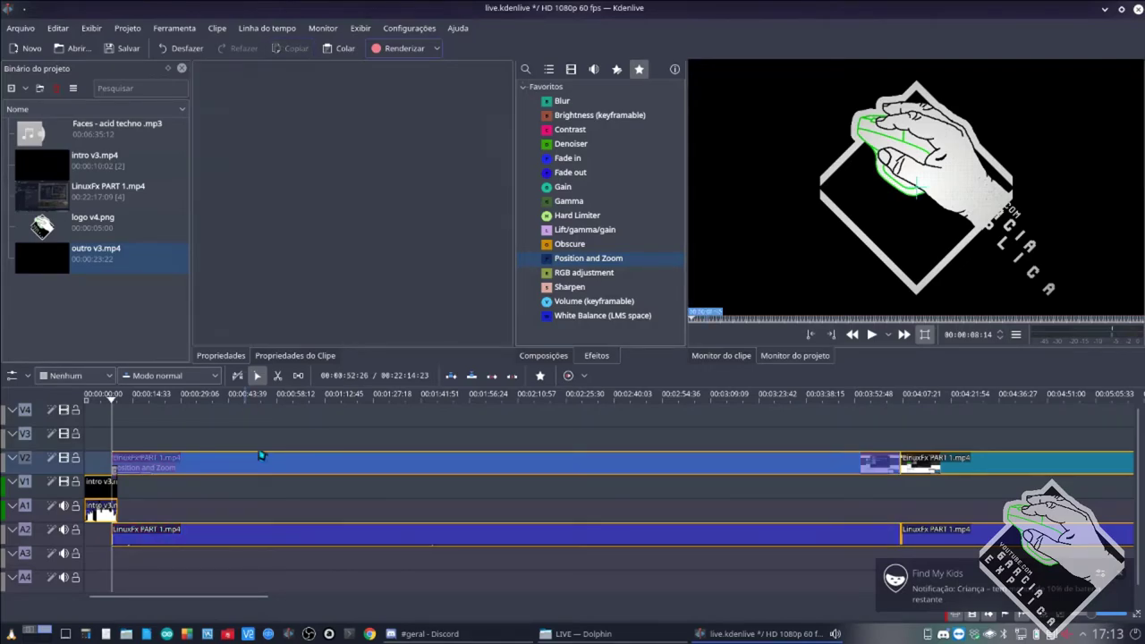
left_click(303, 473)
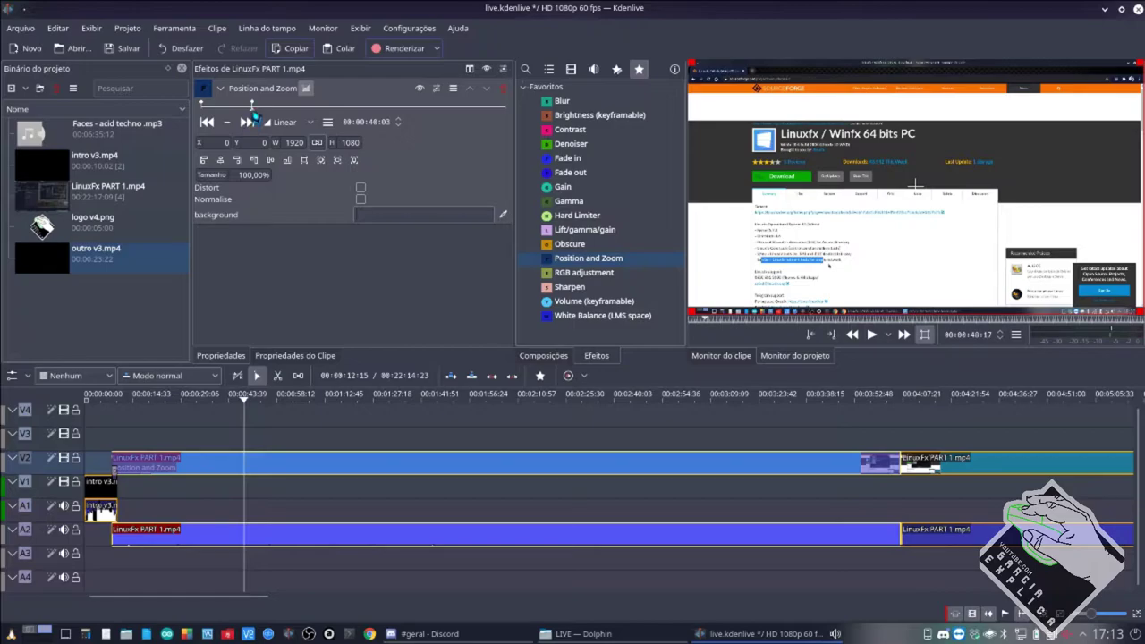
Scrub from the first keyframe to the 00:00:48:03 keyframe on the SourceForge section.
left_click(209, 122)
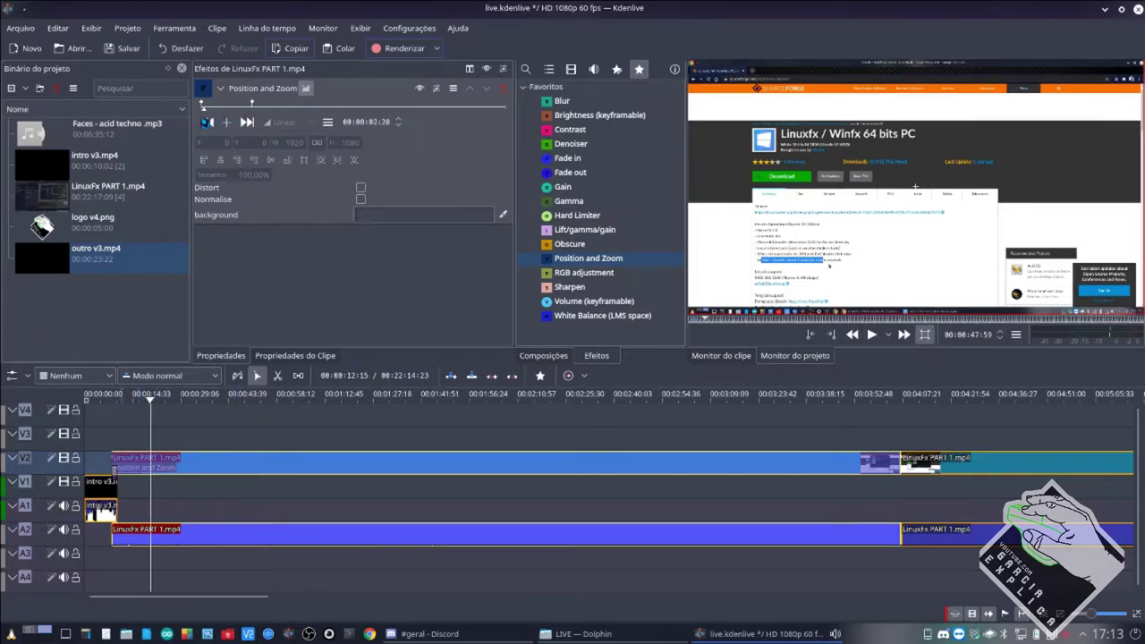
left_click(207, 122)
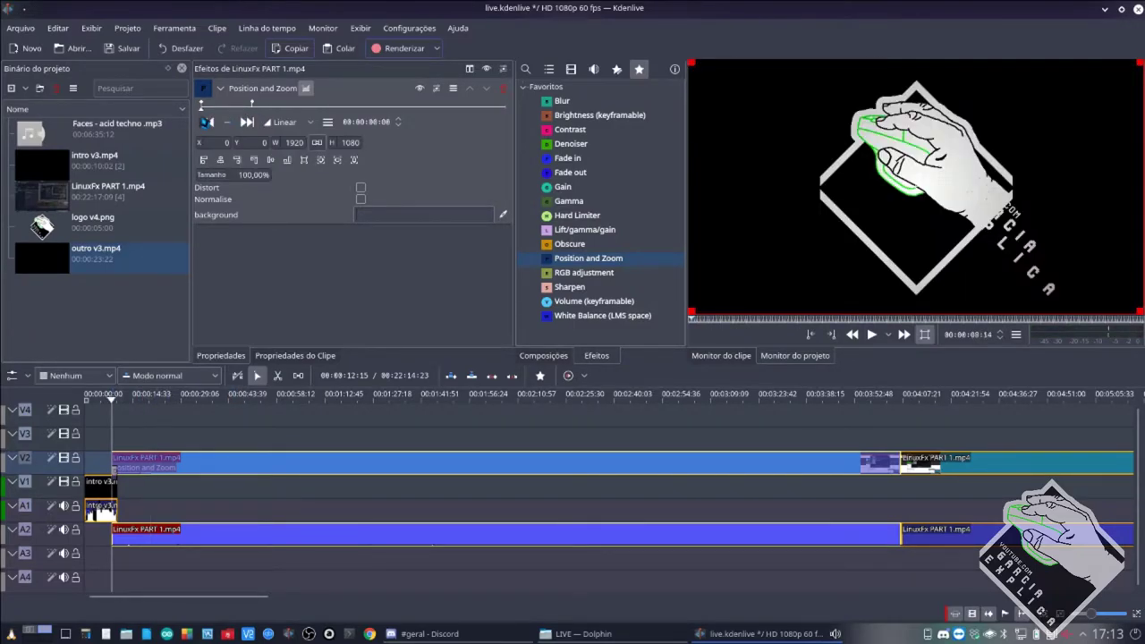
left_click_drag(204, 122, 254, 124)
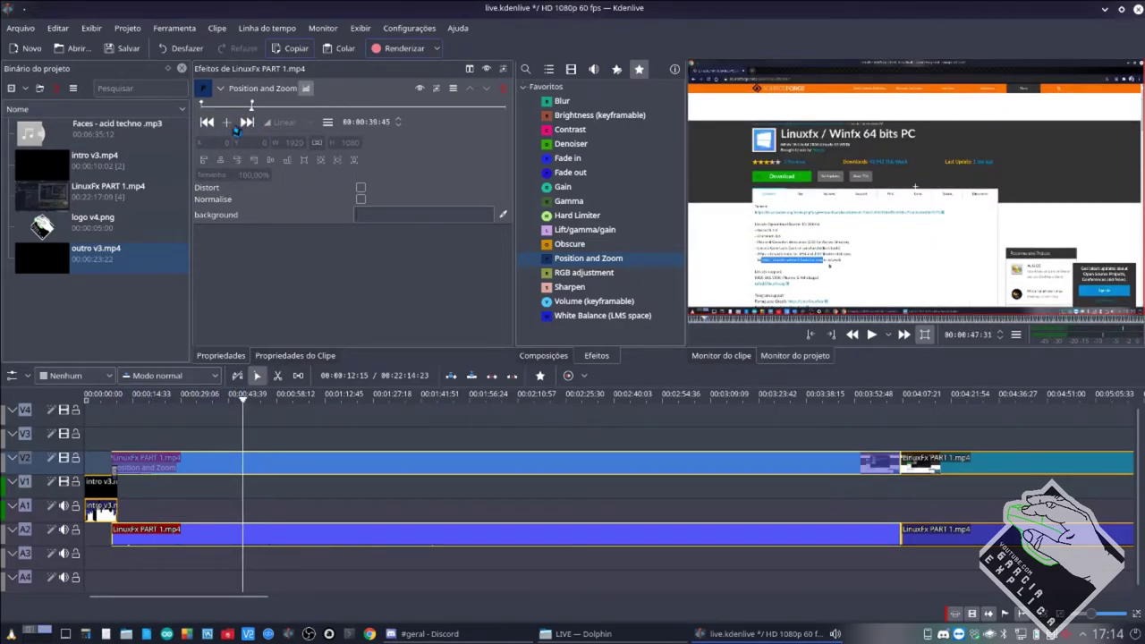
left_click(245, 123)
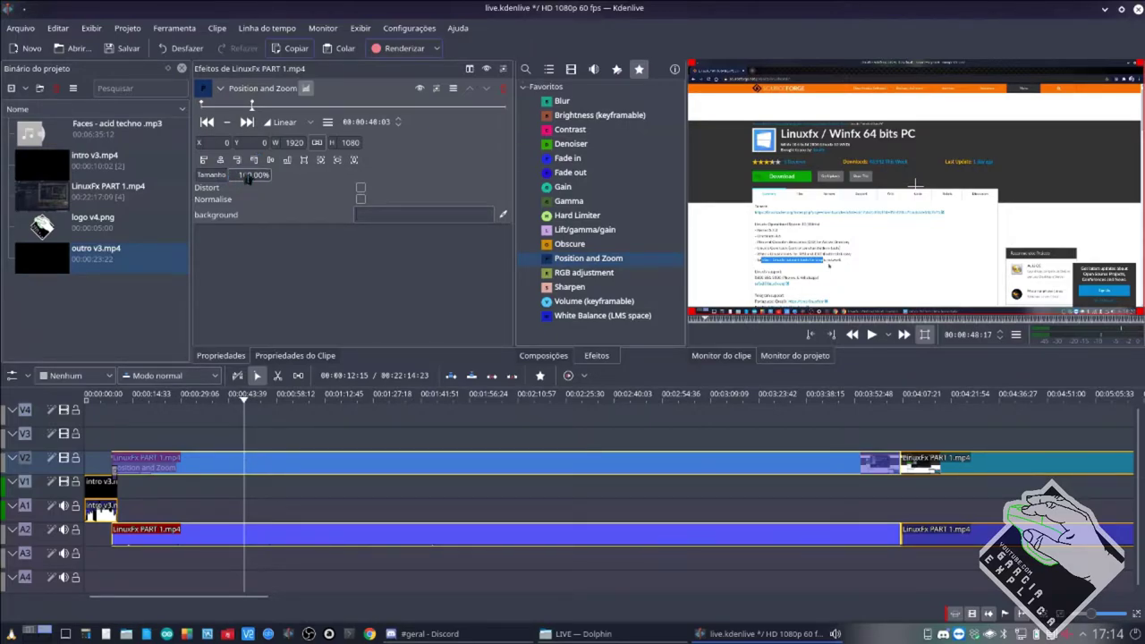
Add a Position and Zoom keyframe at 00:00:42:34 and compare it with neighbouring keyframes.
left_click(258, 115)
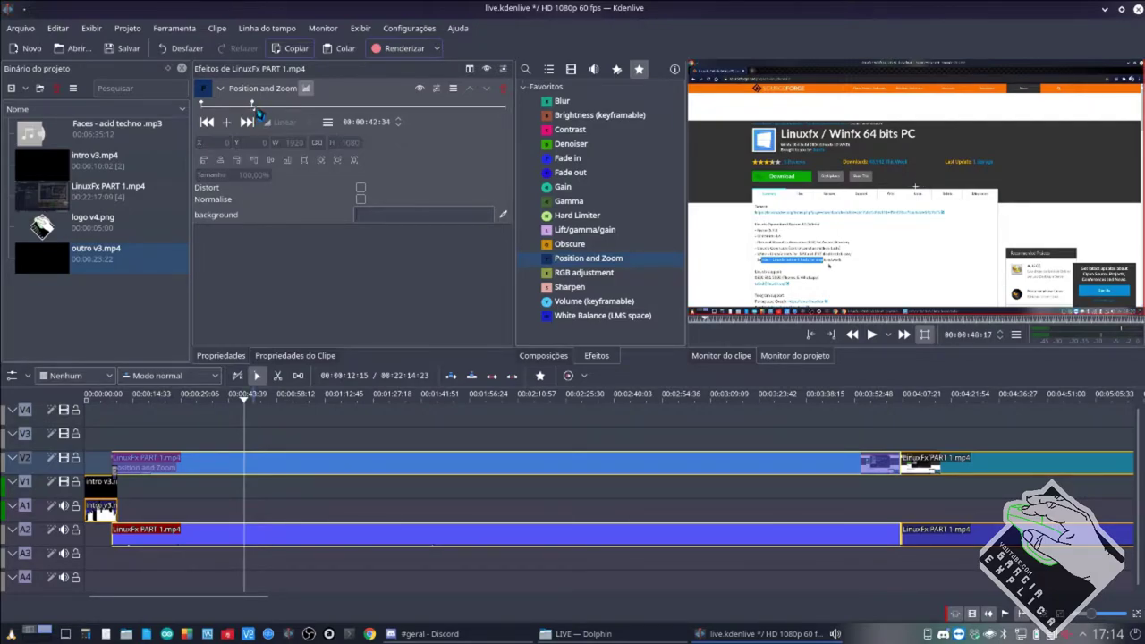
left_click(228, 124)
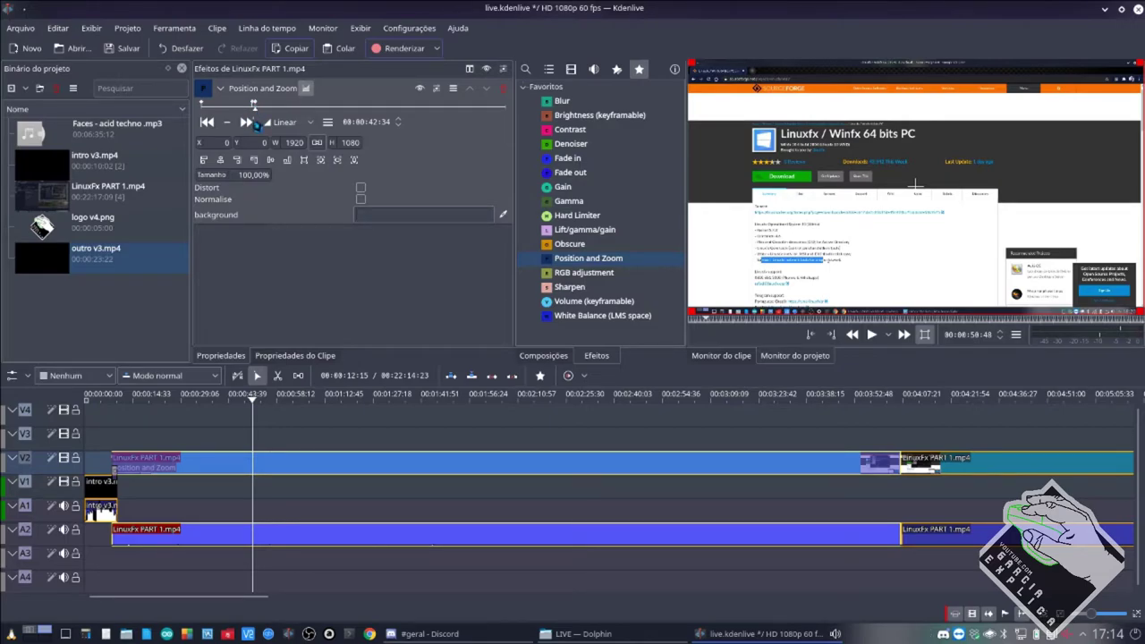
left_click(247, 123)
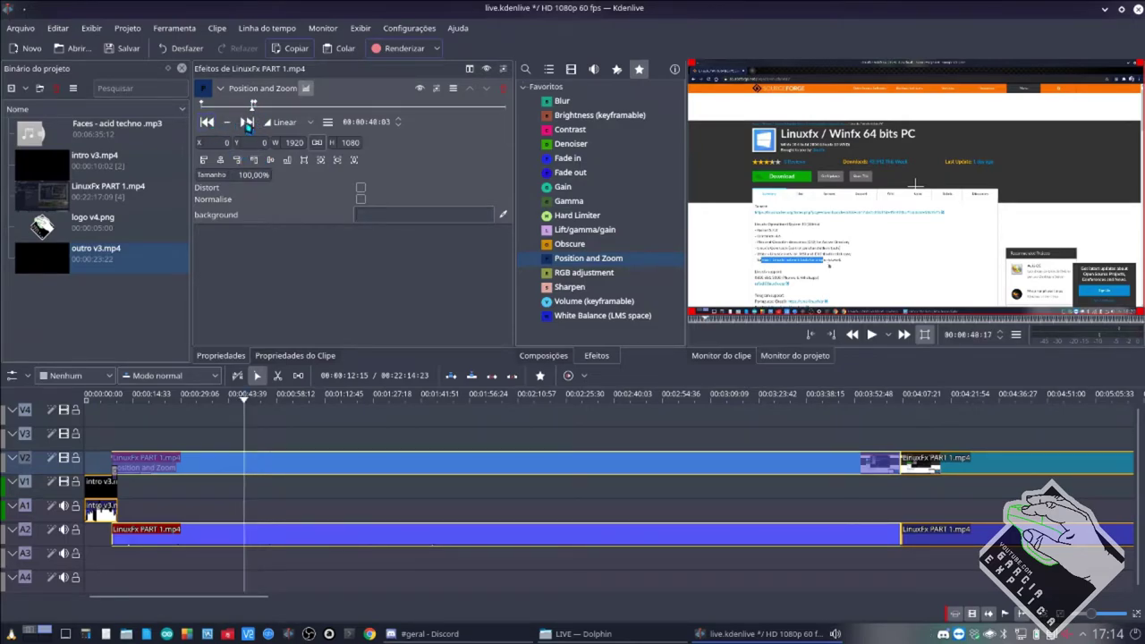
left_click(248, 123)
left_click(211, 124)
left_click(249, 123)
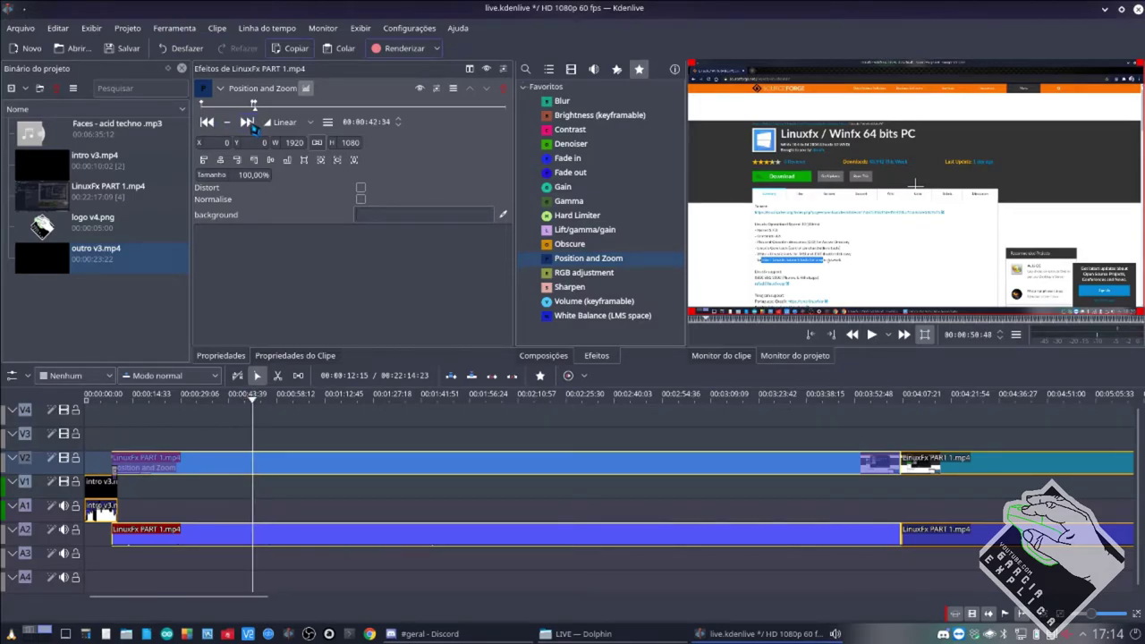
left_click(211, 124)
left_click(248, 124)
left_click(248, 123)
Set the 00:00:42:34 keyframe to 200% size (3840×2160), then return to the starting keyframe.
left_click(209, 125)
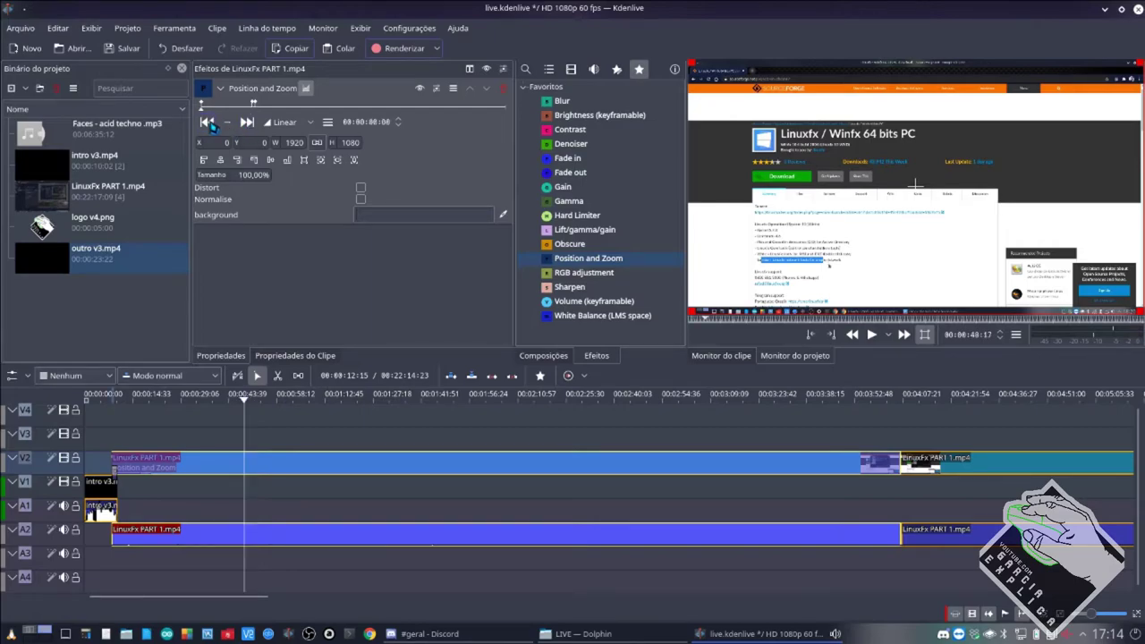
left_click(205, 122)
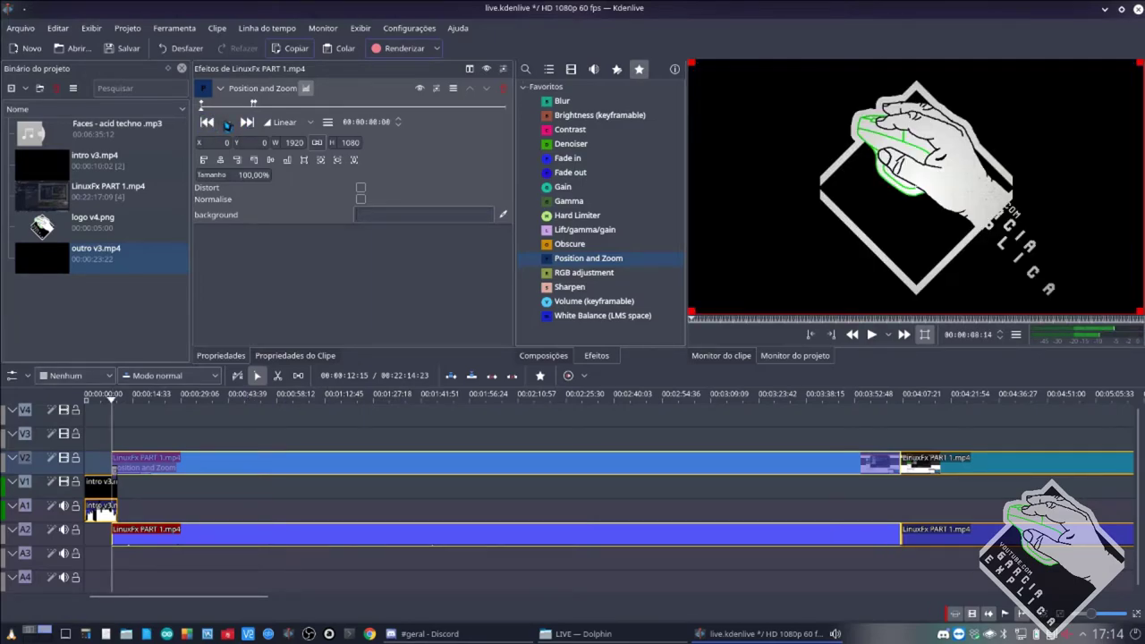
left_click(247, 125)
left_click(247, 124)
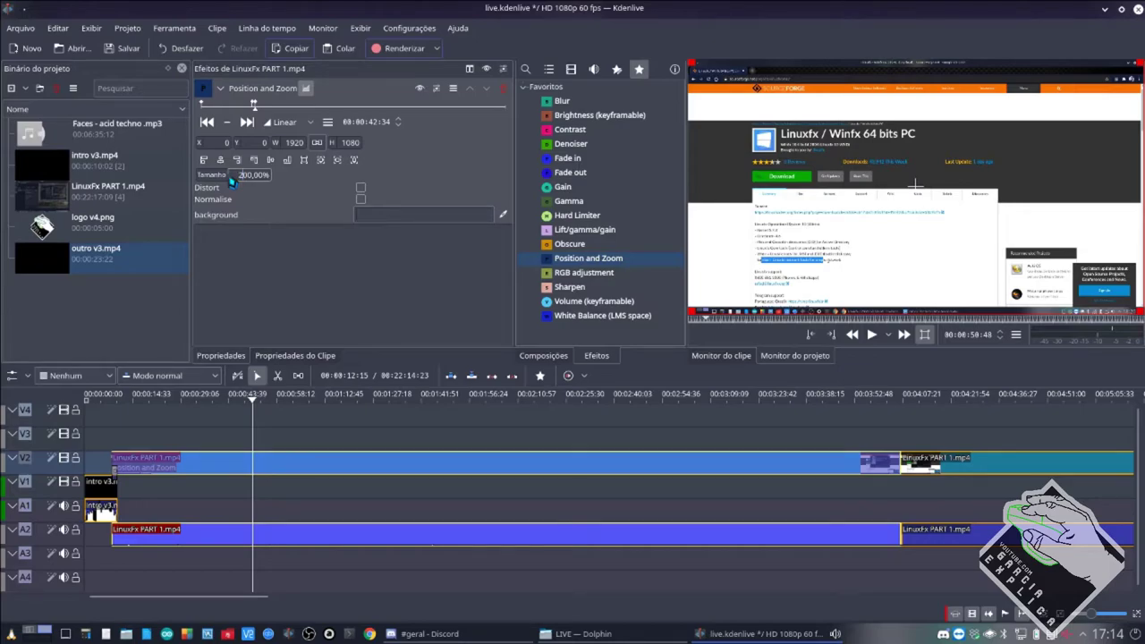
key("Return")
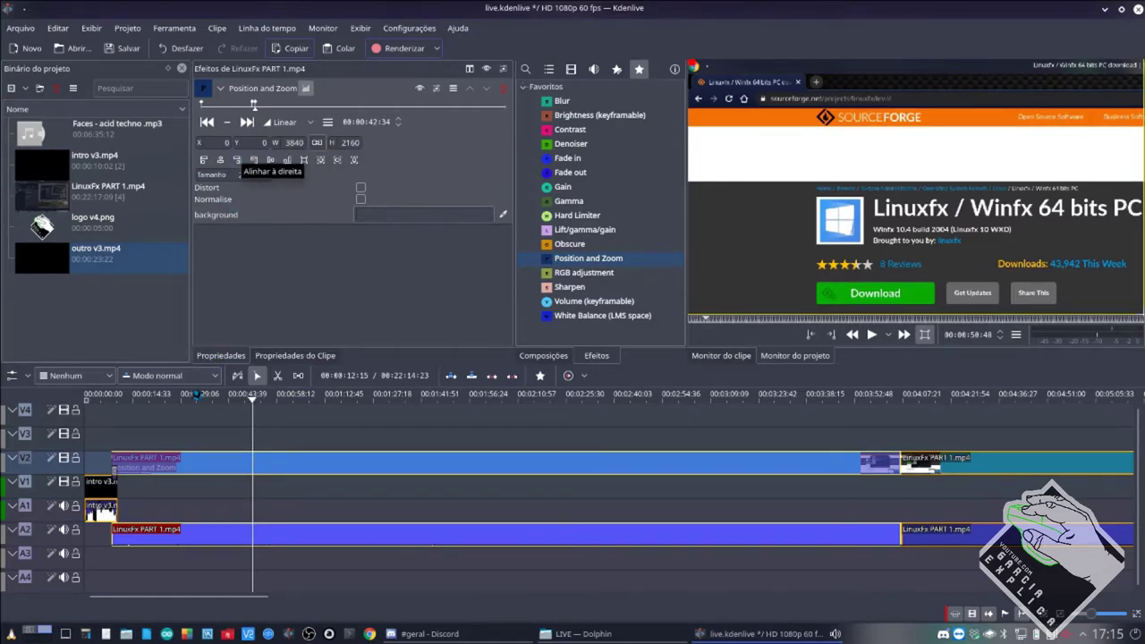
left_click(206, 123)
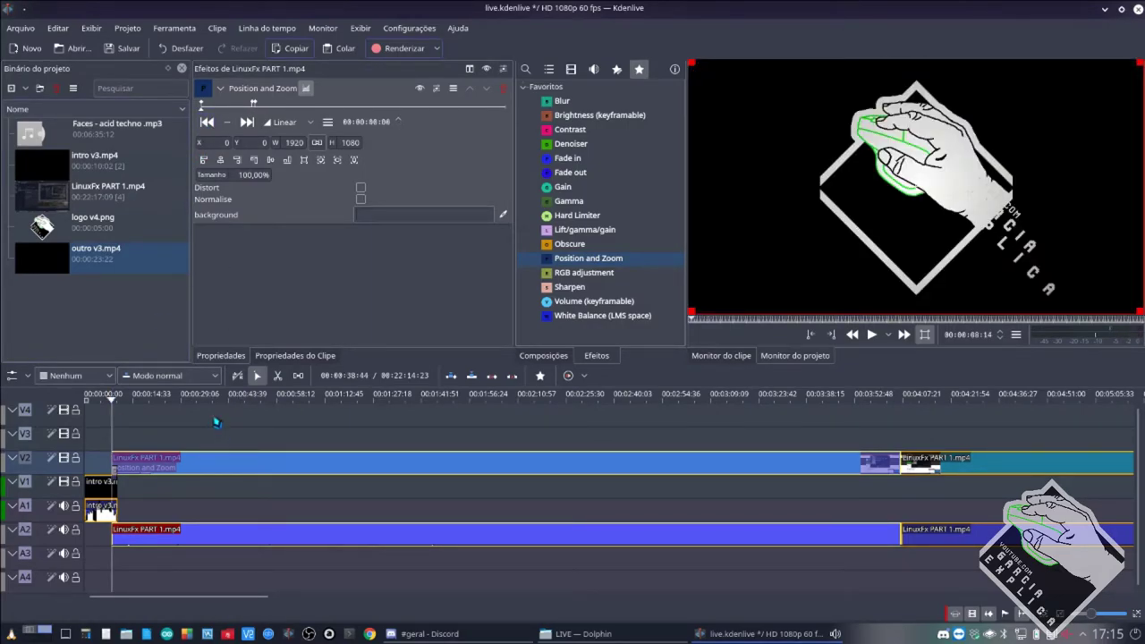
key("space")
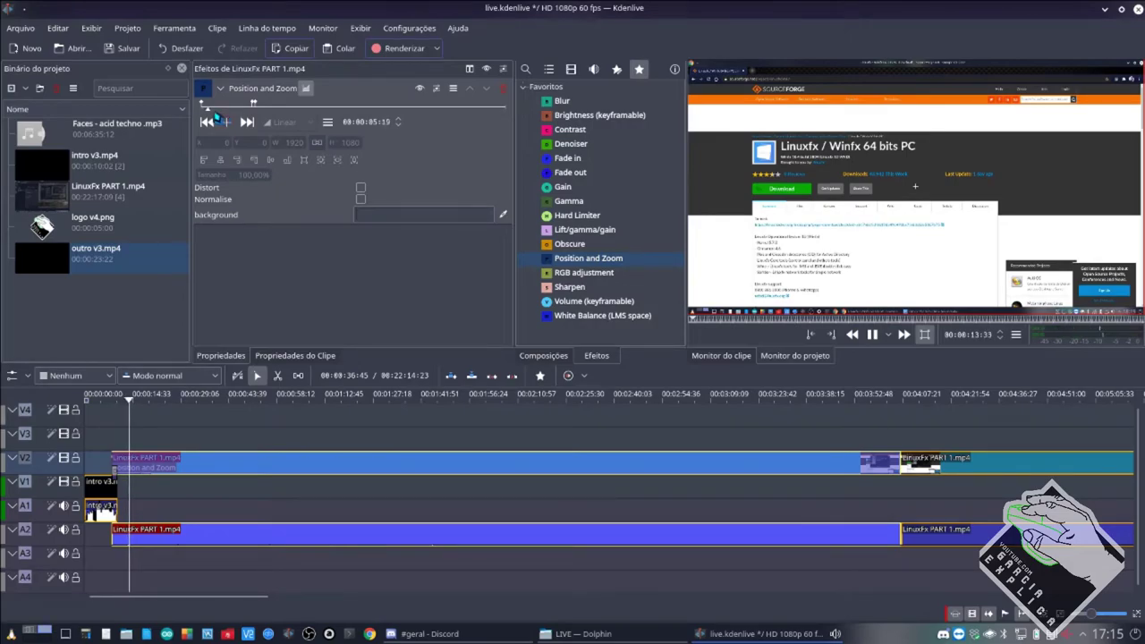
key("space")
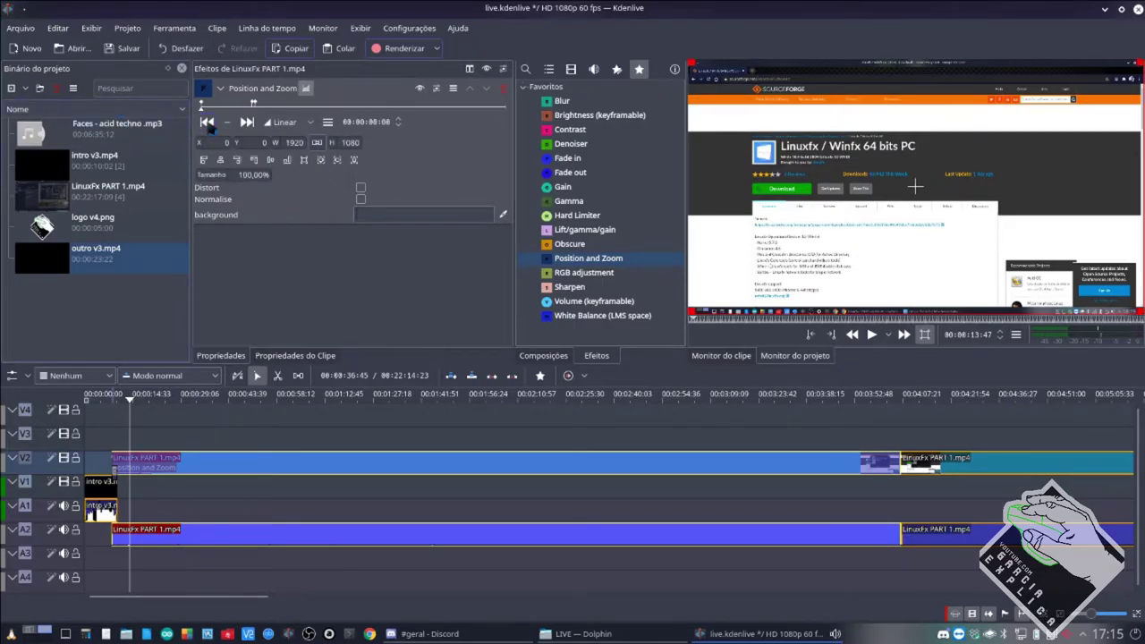
left_click(205, 125)
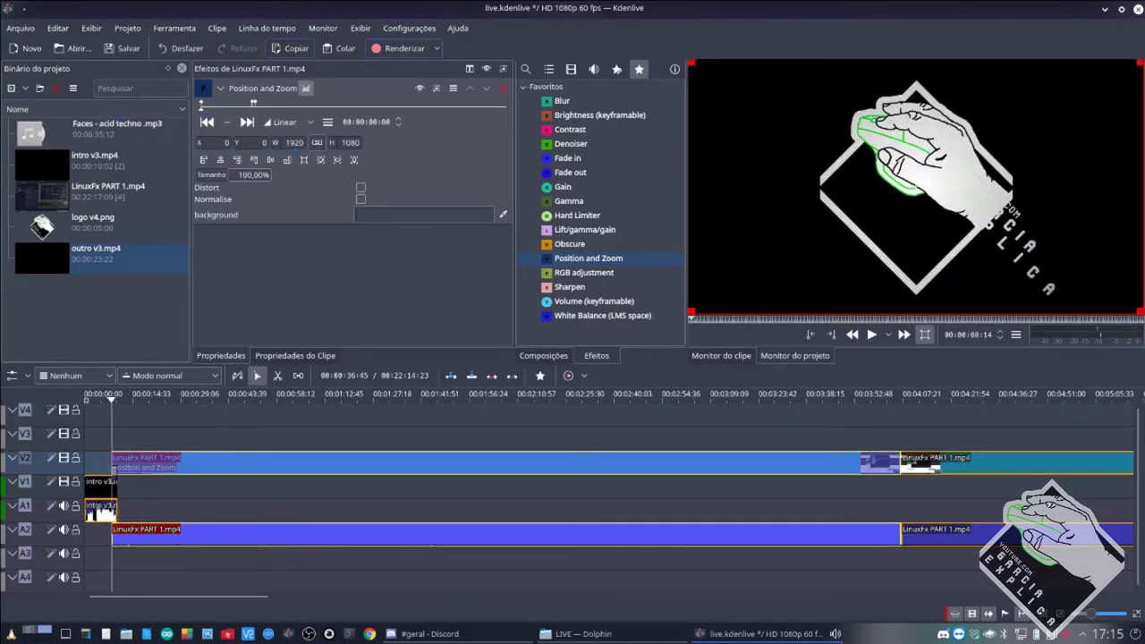
left_click(247, 123)
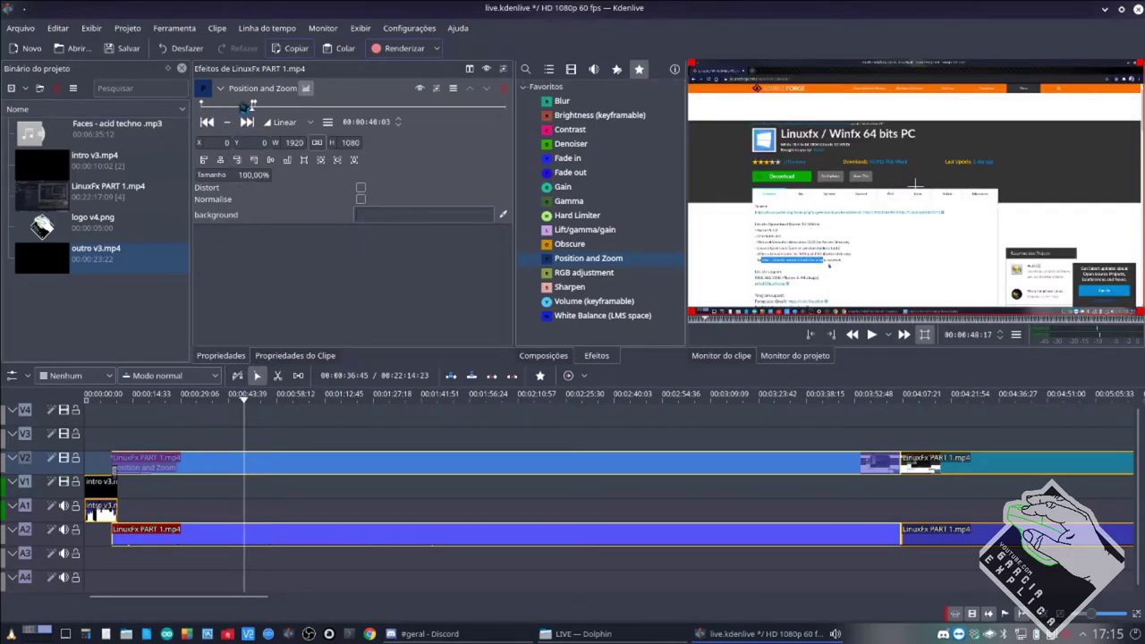
left_click(236, 107)
key("space")
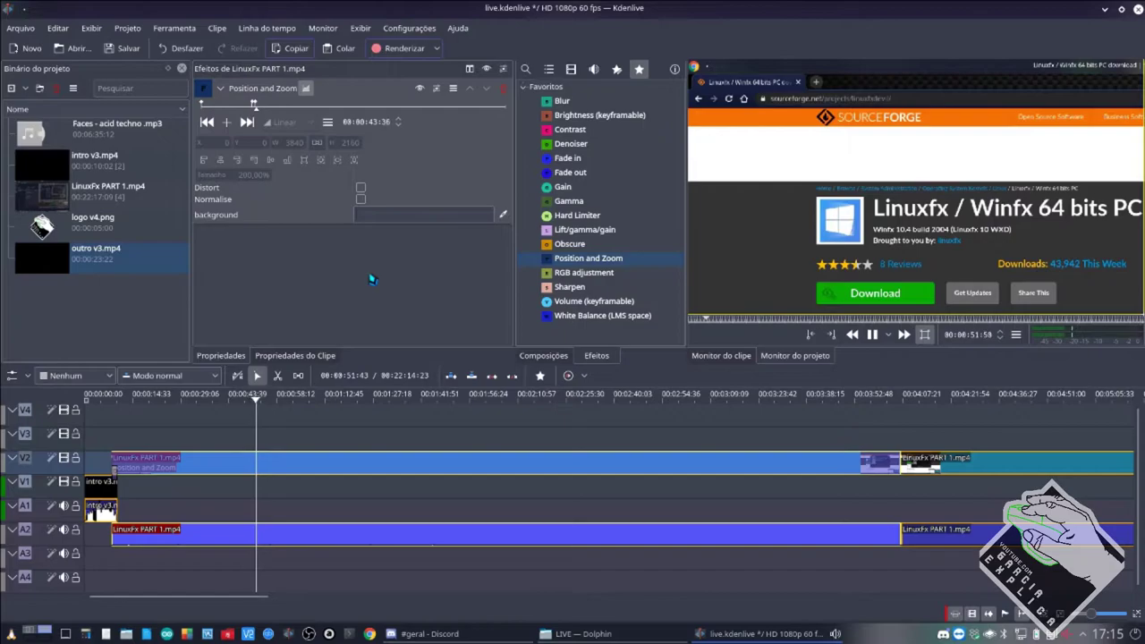
key("space")
left_click(212, 122)
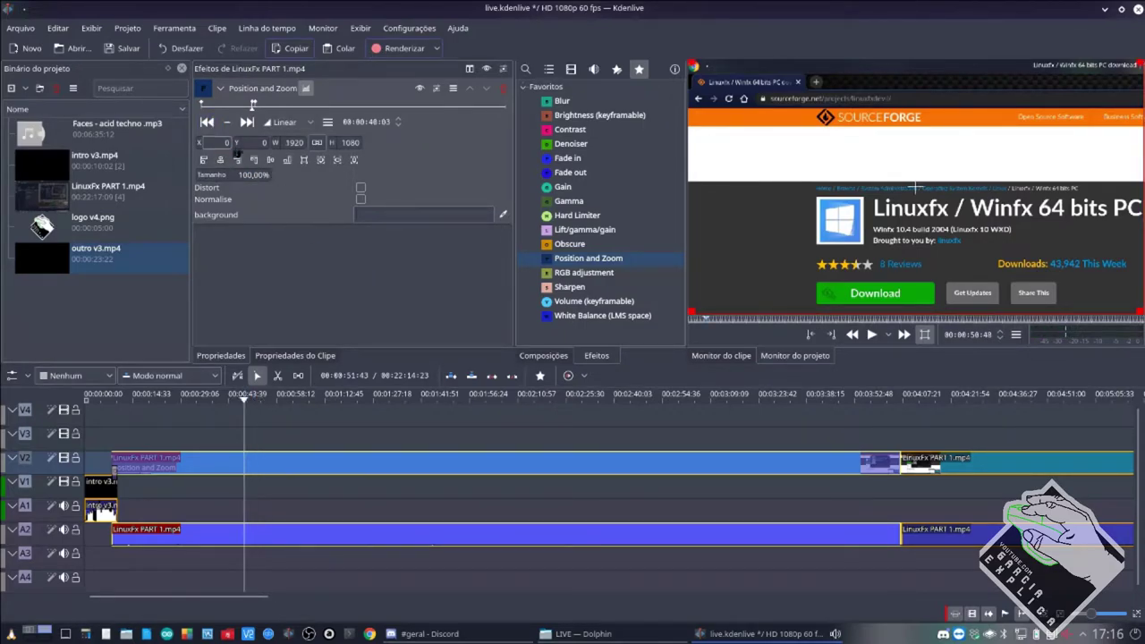
left_click(249, 125)
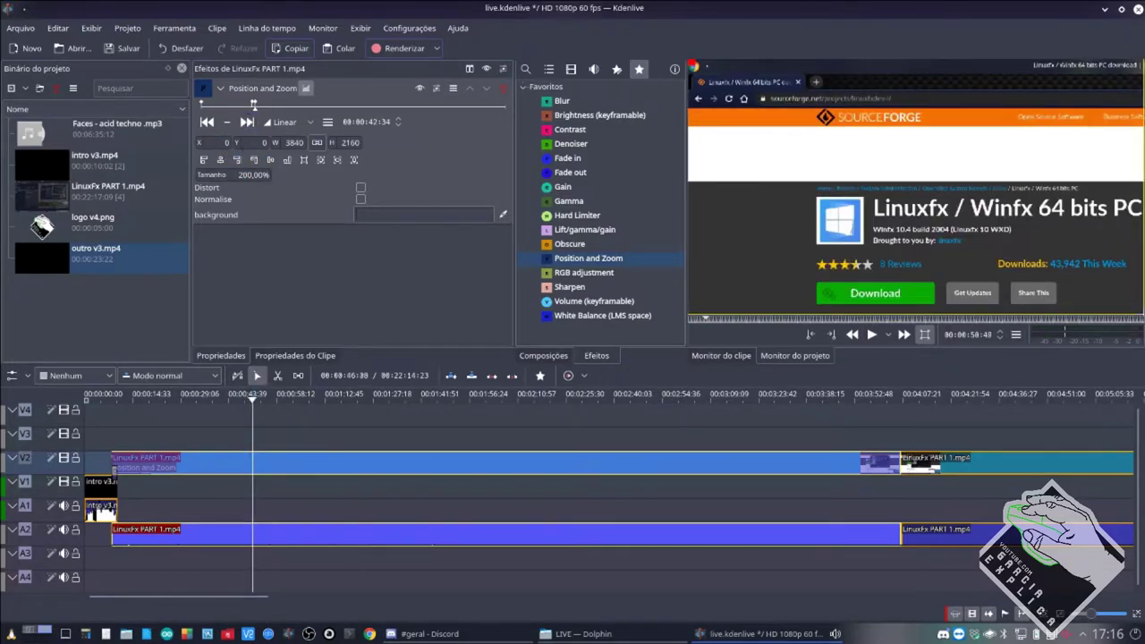
left_click(231, 465)
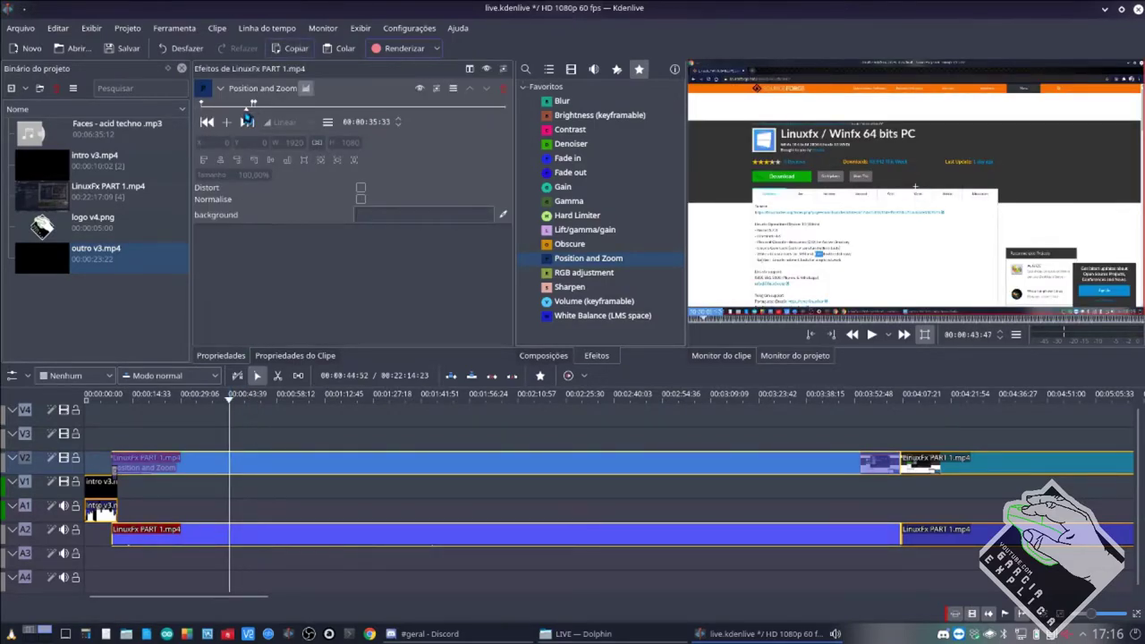
key("space")
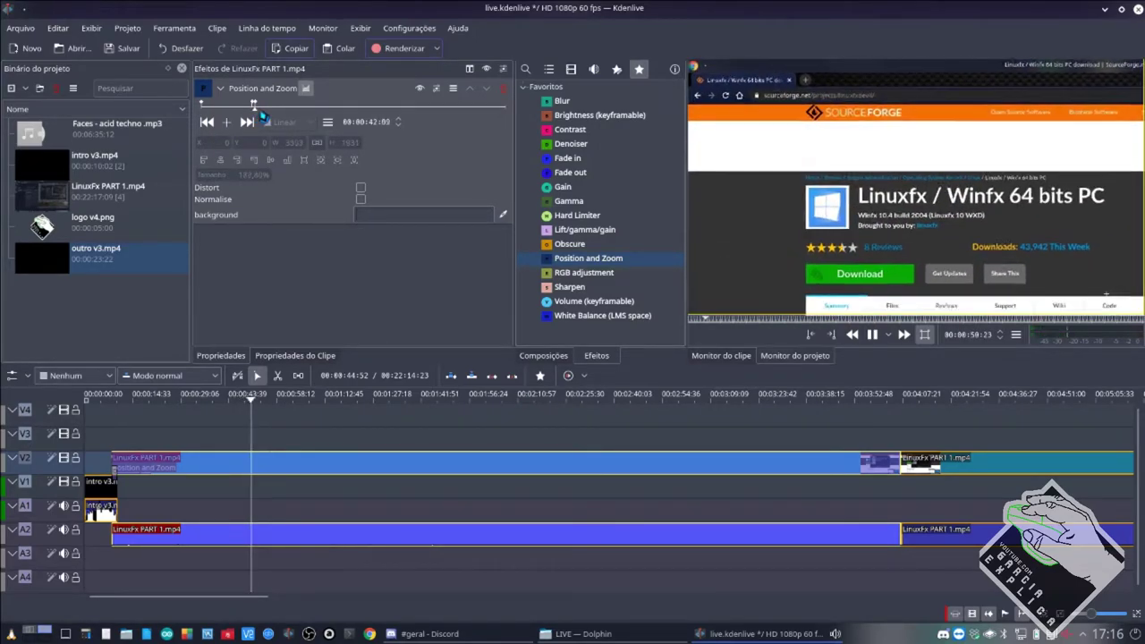
key("space")
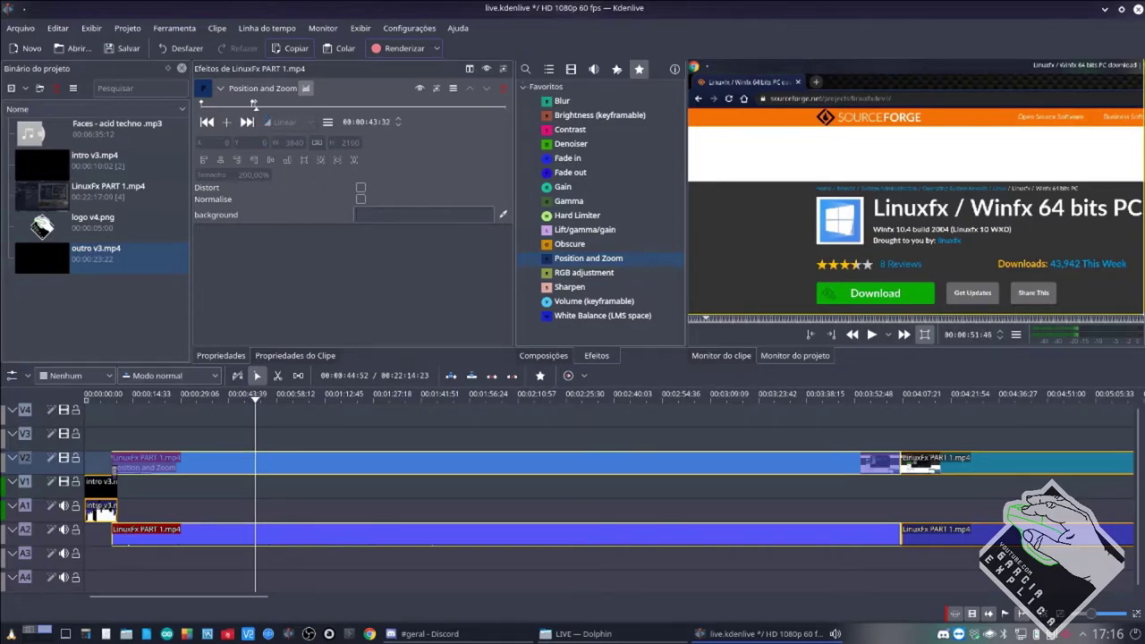
mouse_move(257, 106)
left_mouse_down()
mouse_move(500, 115)
mouse_move(240, 114)
left_mouse_up()
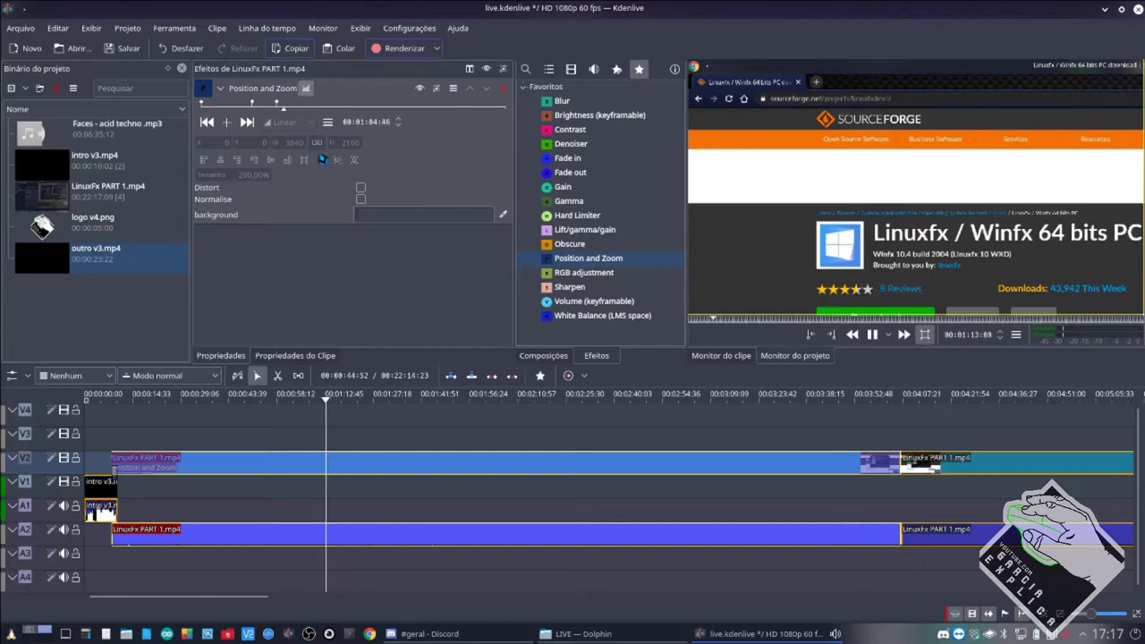
key("space")
left_click(280, 105)
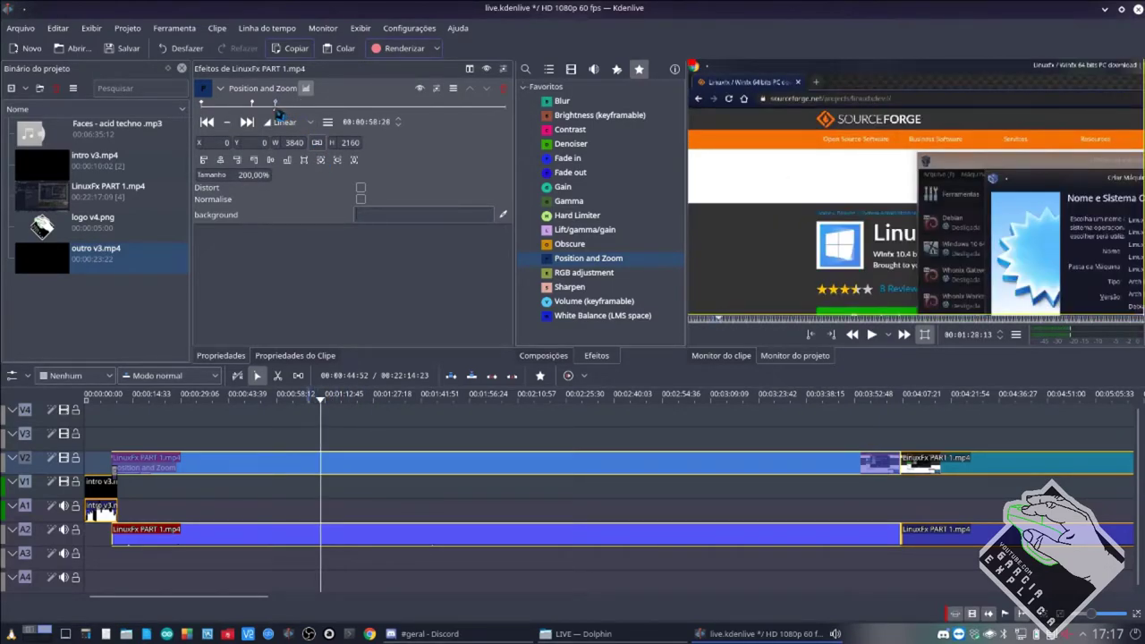
left_click_drag(274, 114, 256, 113)
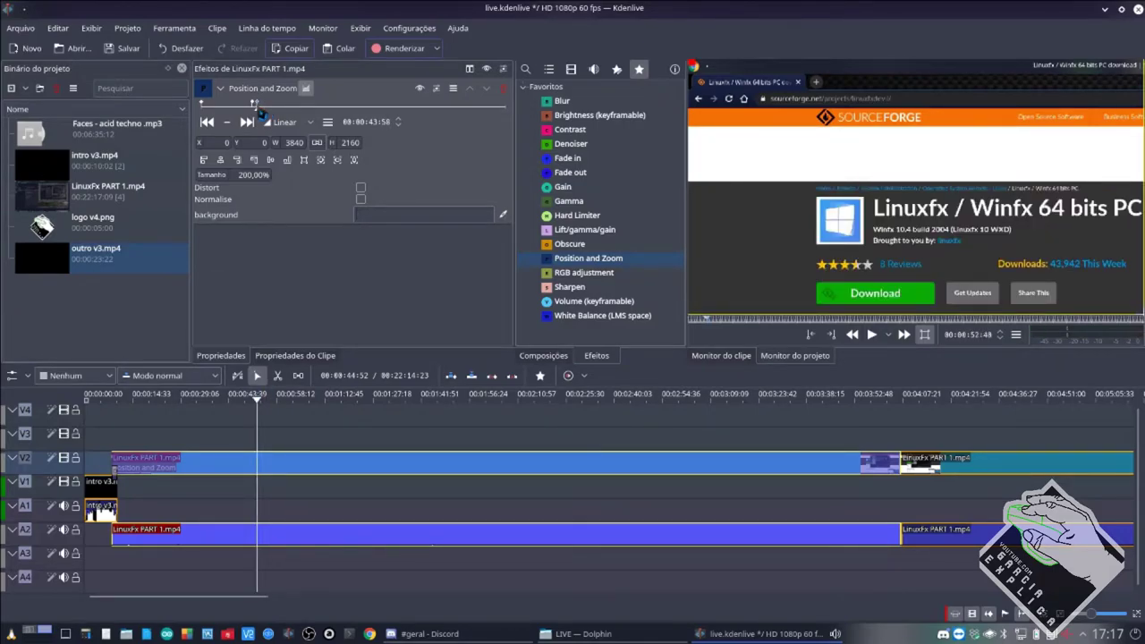
left_click(228, 462)
key("space")
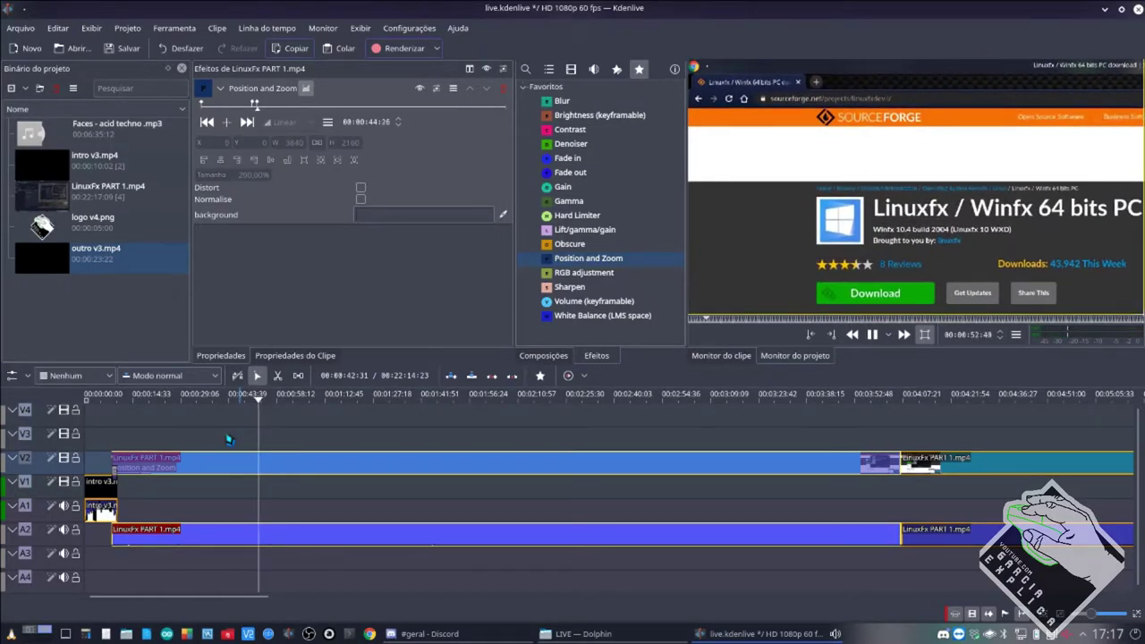
key("space")
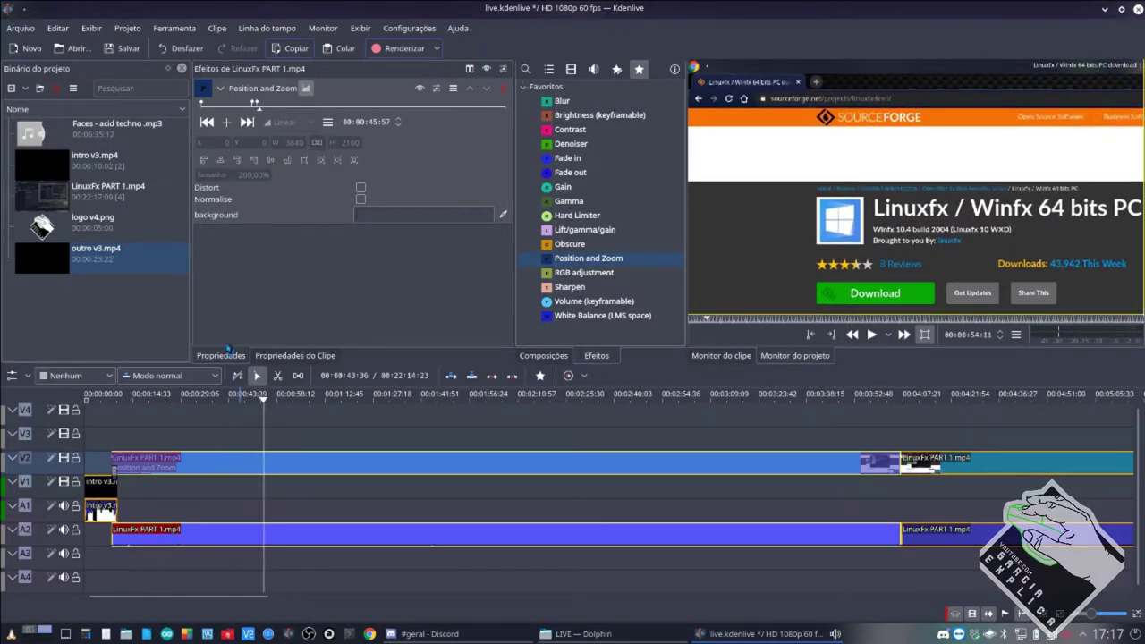
left_click(207, 122)
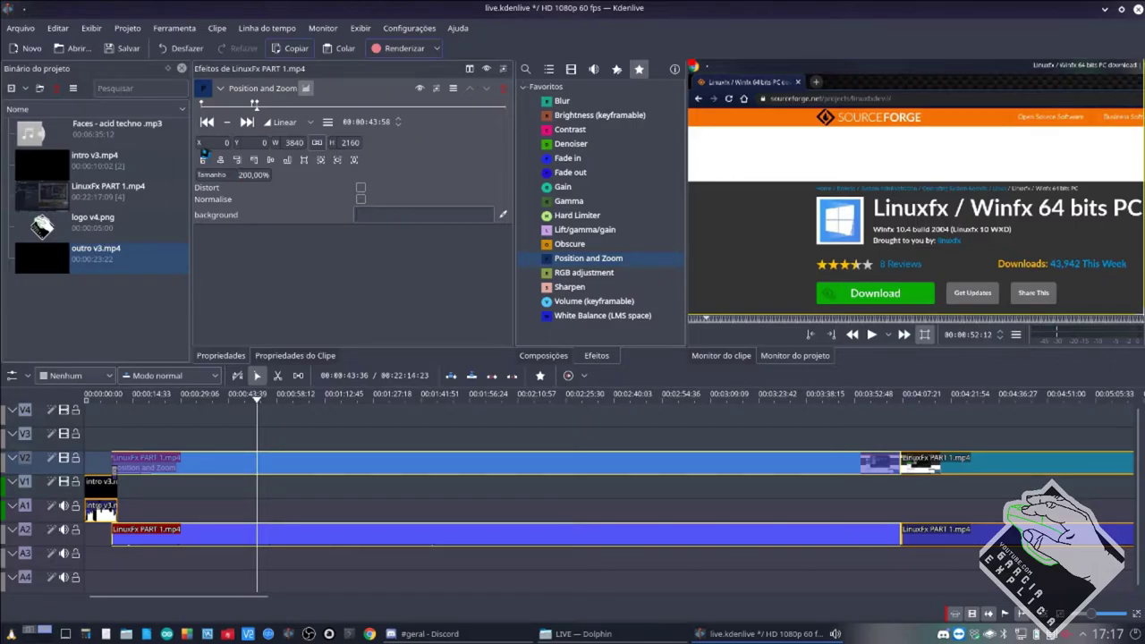
Set the Position and Zoom X and Y fields of the 200% keyframe to -500.
left_click_drag(209, 152, 244, 159)
left_click(214, 146)
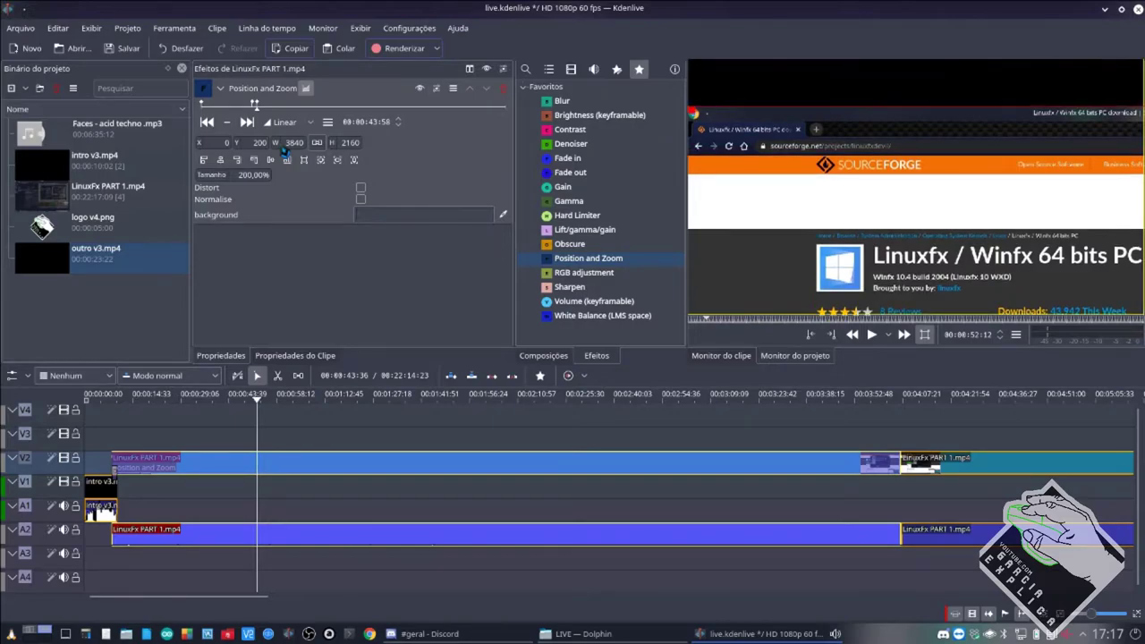
left_click(259, 143)
type("175")
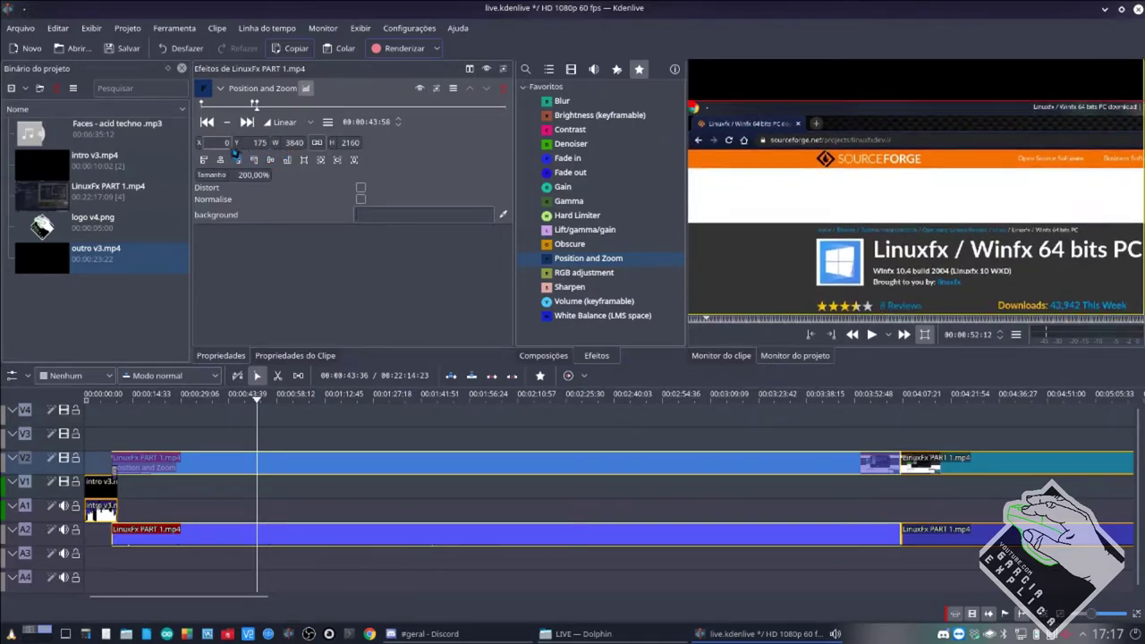
mouse_move(1123, 300)
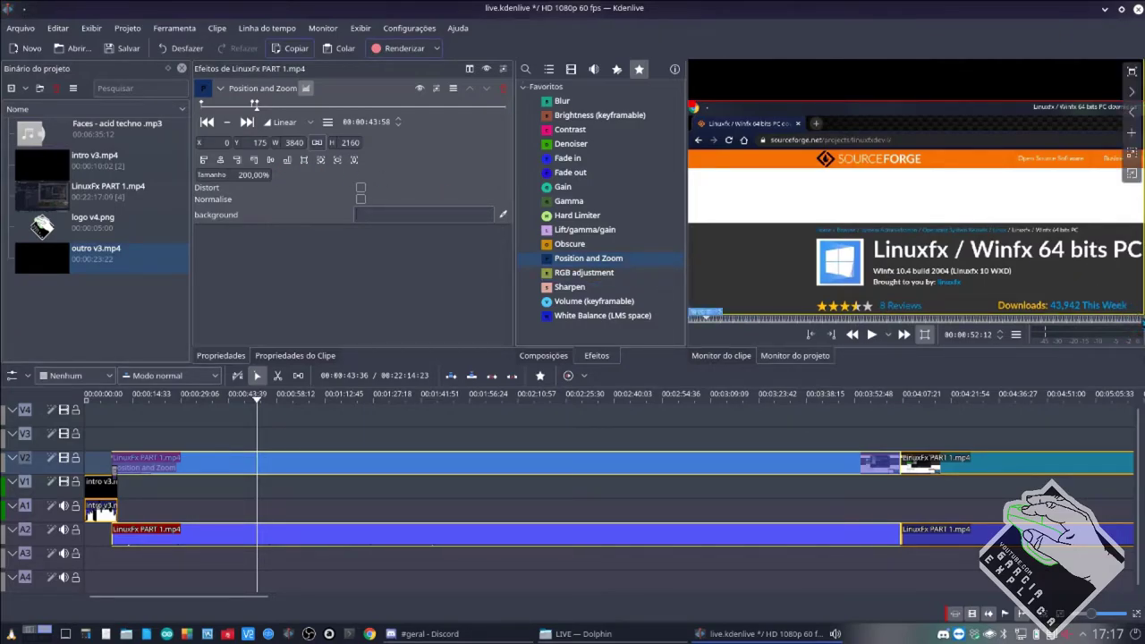
double_click(258, 143)
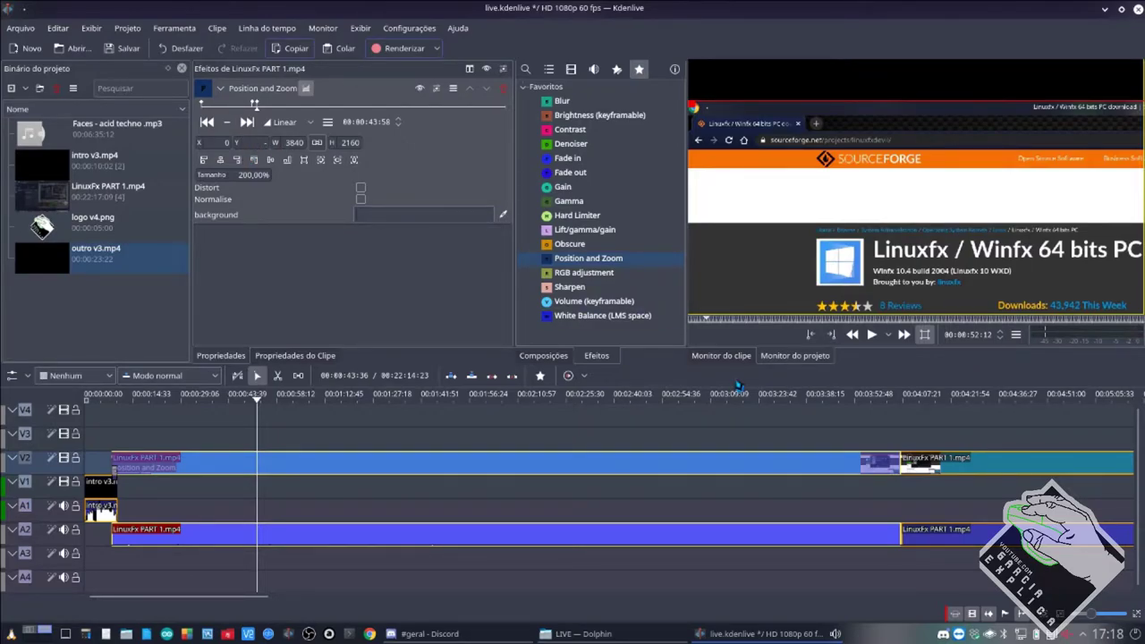
type("500")
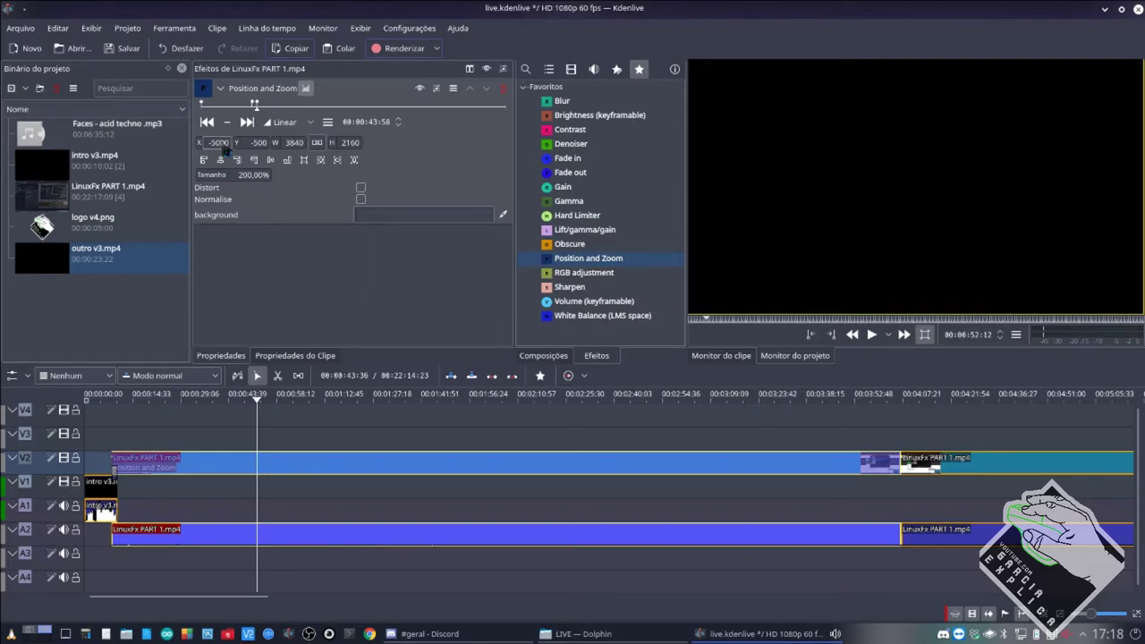
key("BackSpace")
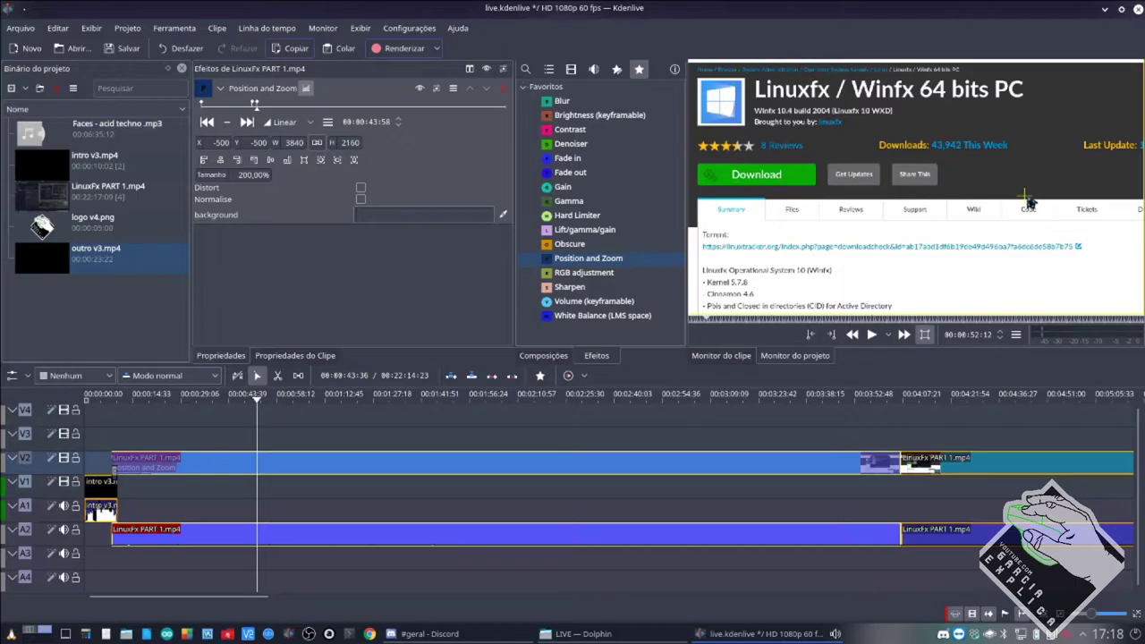
Drag the zoomed page in the monitor to X -330, Y -435, showing the title and Download button.
left_click_drag(1029, 202, 772, 176)
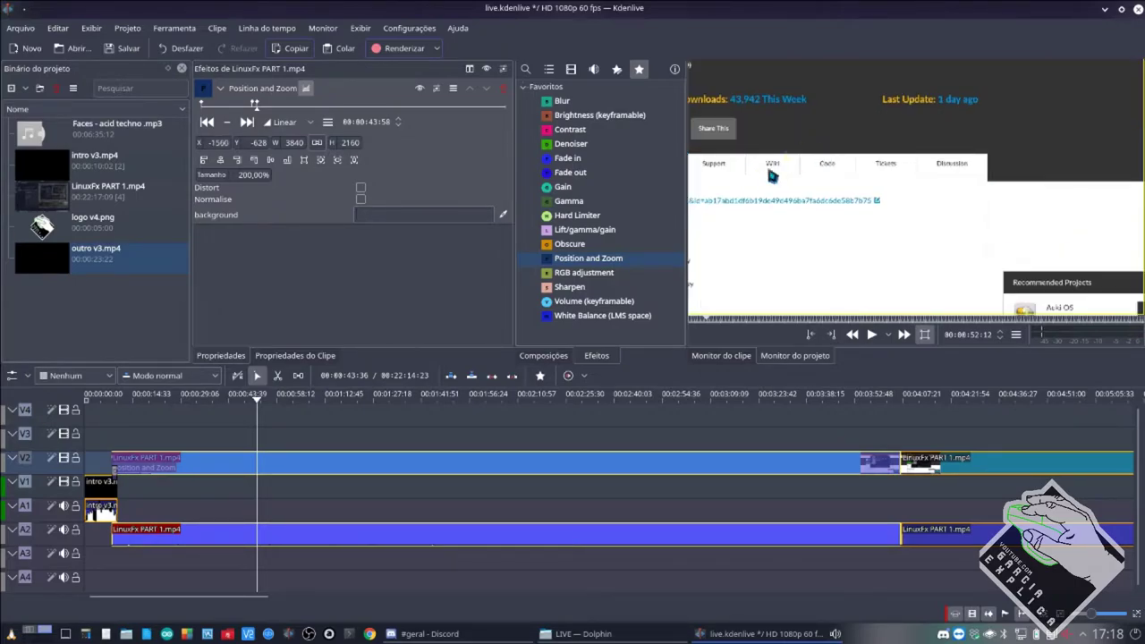
left_click_drag(869, 255, 1071, 217)
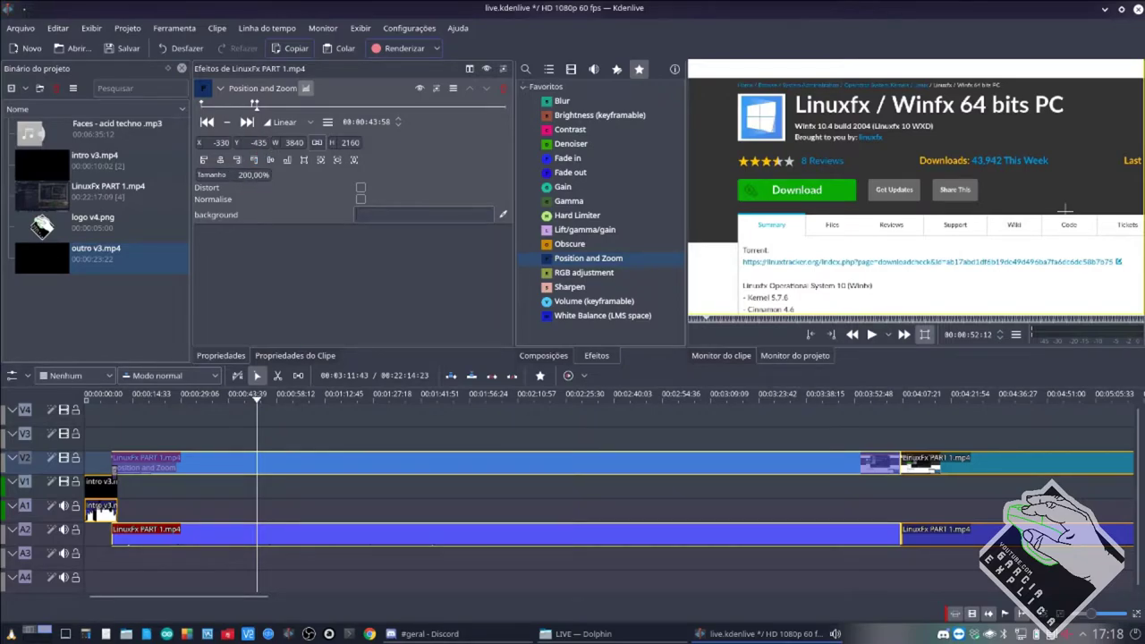
left_click(207, 122)
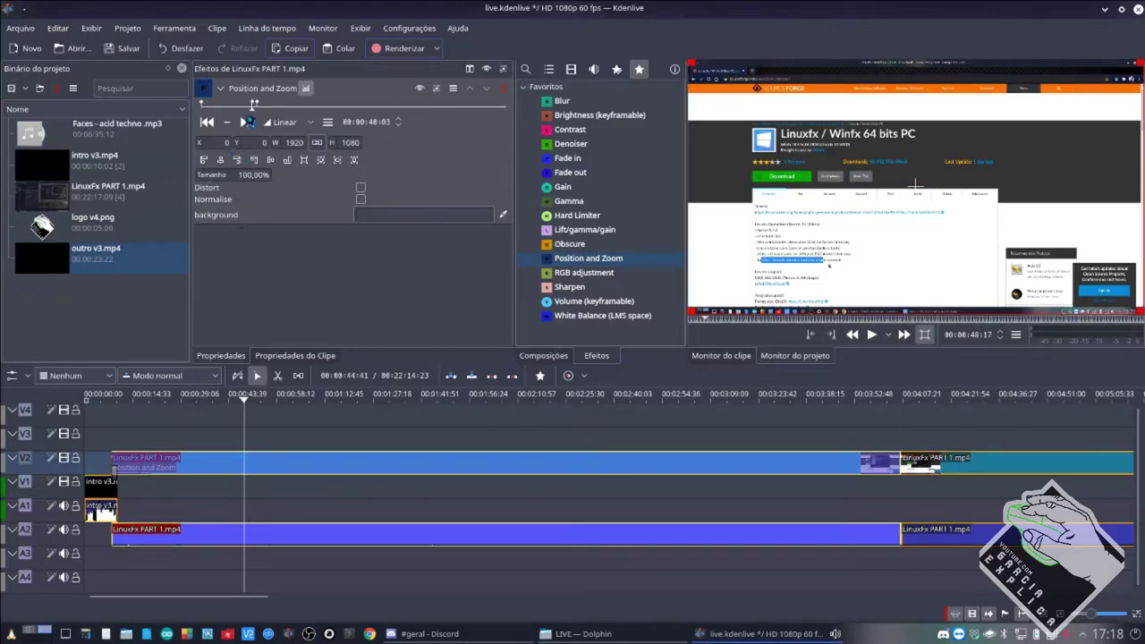
left_click(247, 123)
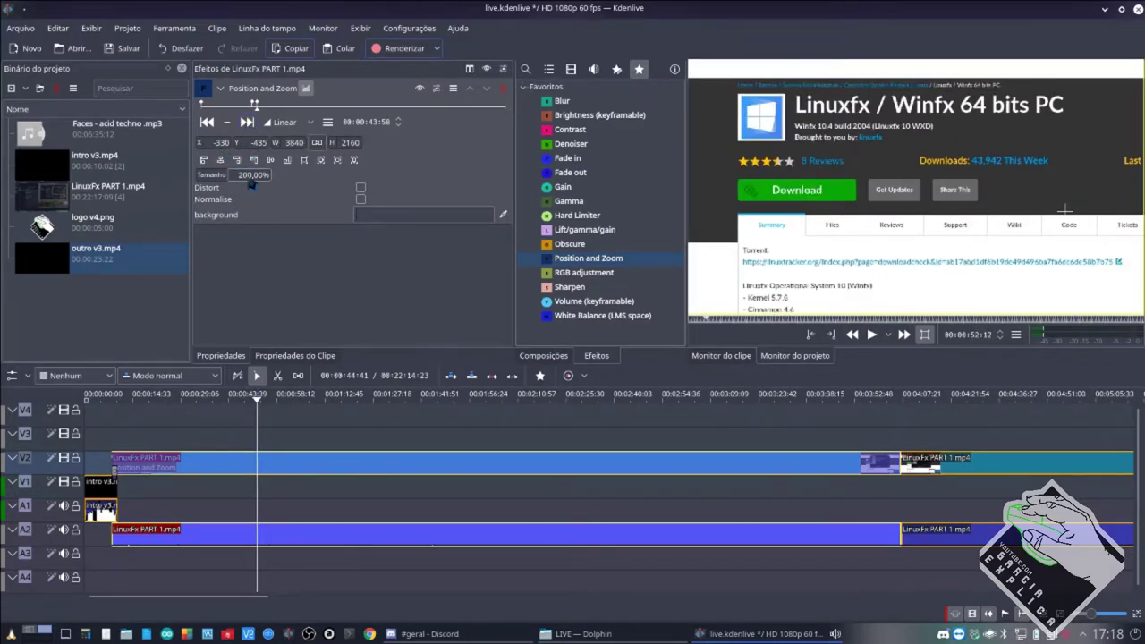
left_click(241, 489)
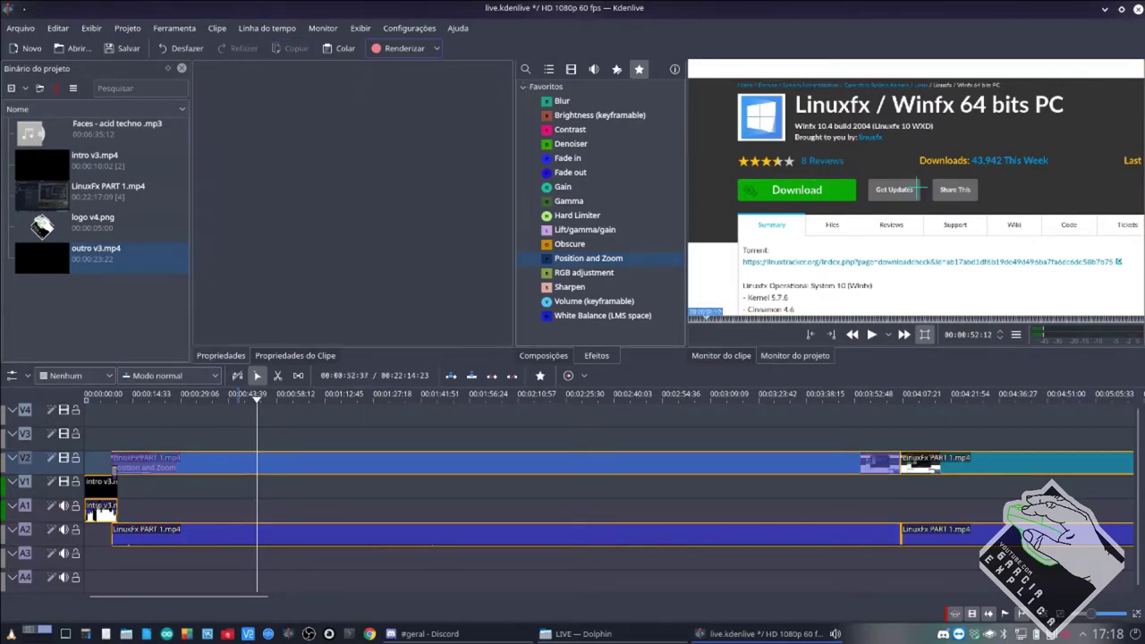
left_click(277, 472)
key("space")
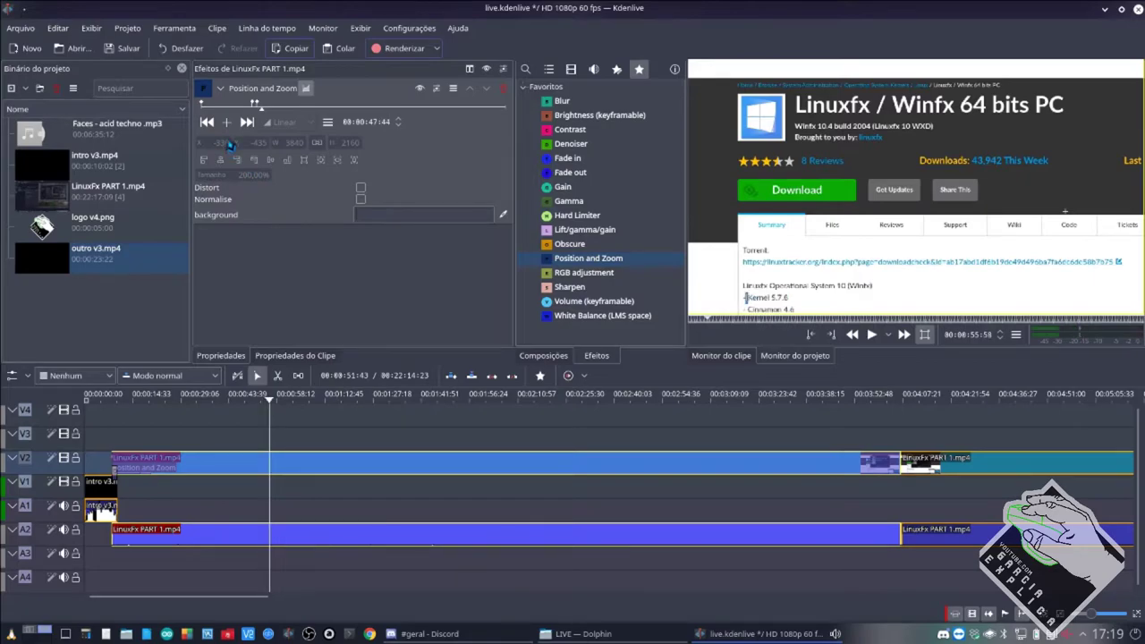
left_click(456, 633)
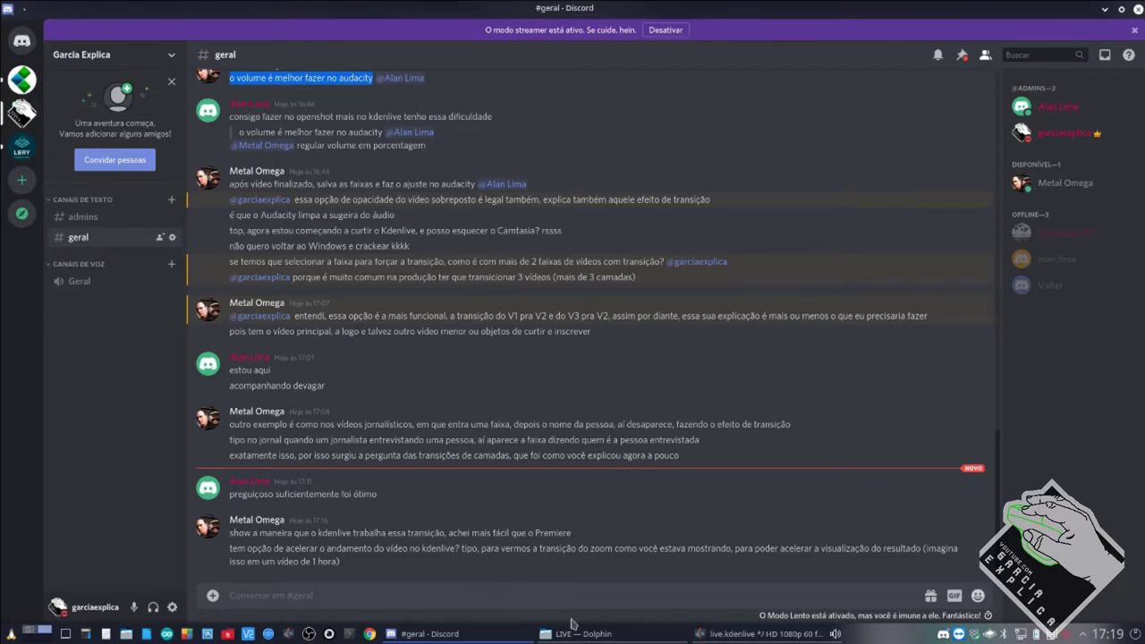
left_click(713, 636)
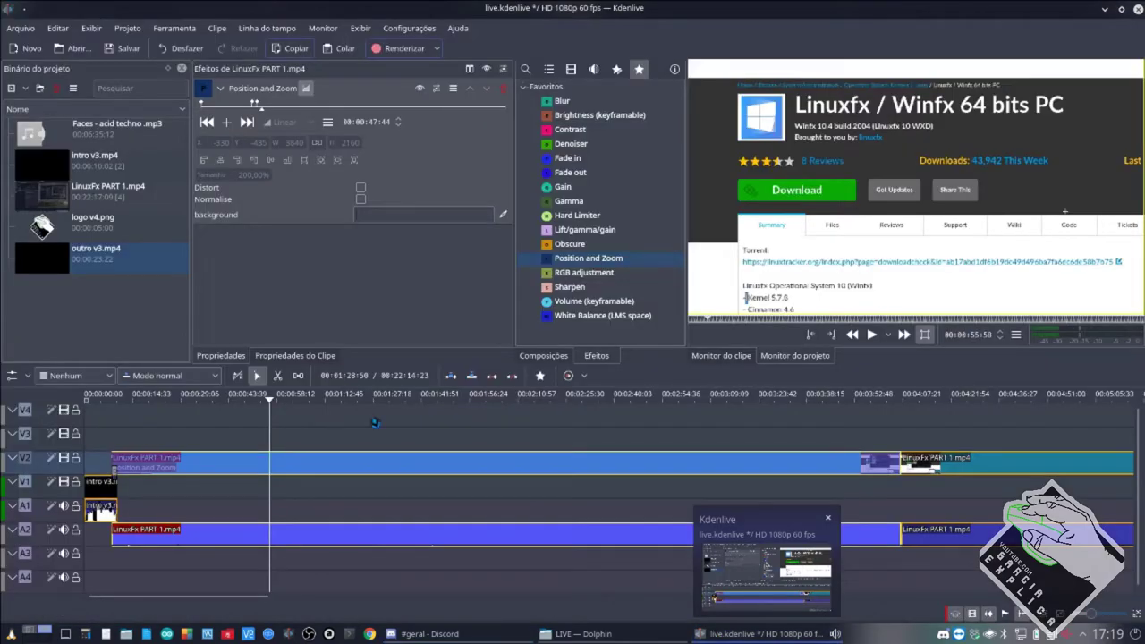
Stop playback and park the playhead at 00:43:47, just before the zoom keyframe.
left_click(257, 105)
left_click_drag(258, 104, 253, 105)
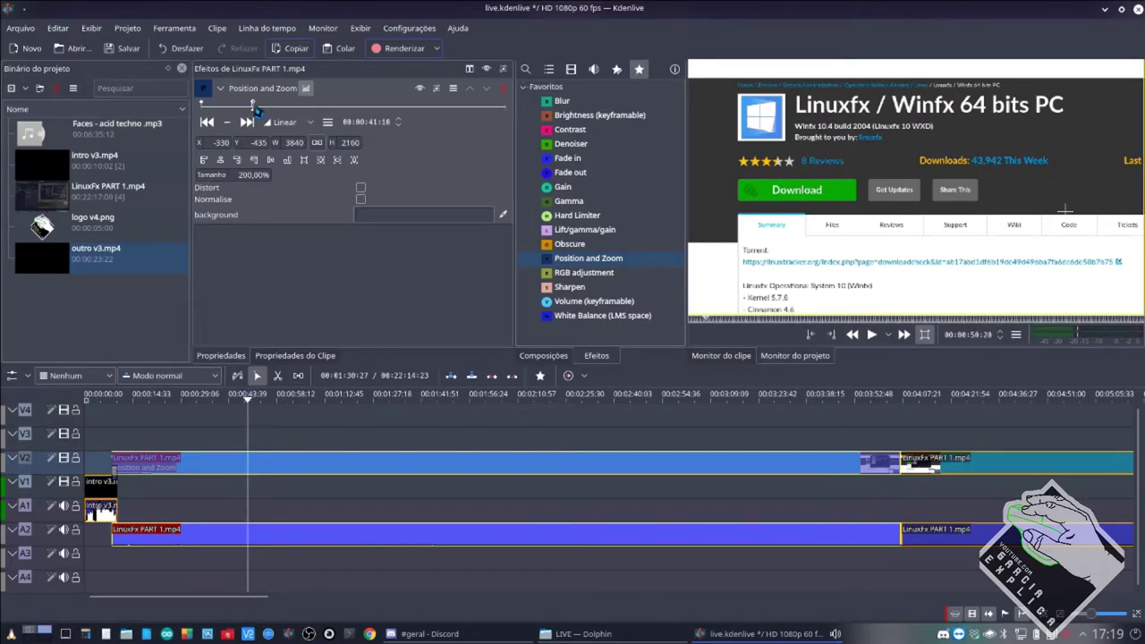
left_click(236, 502)
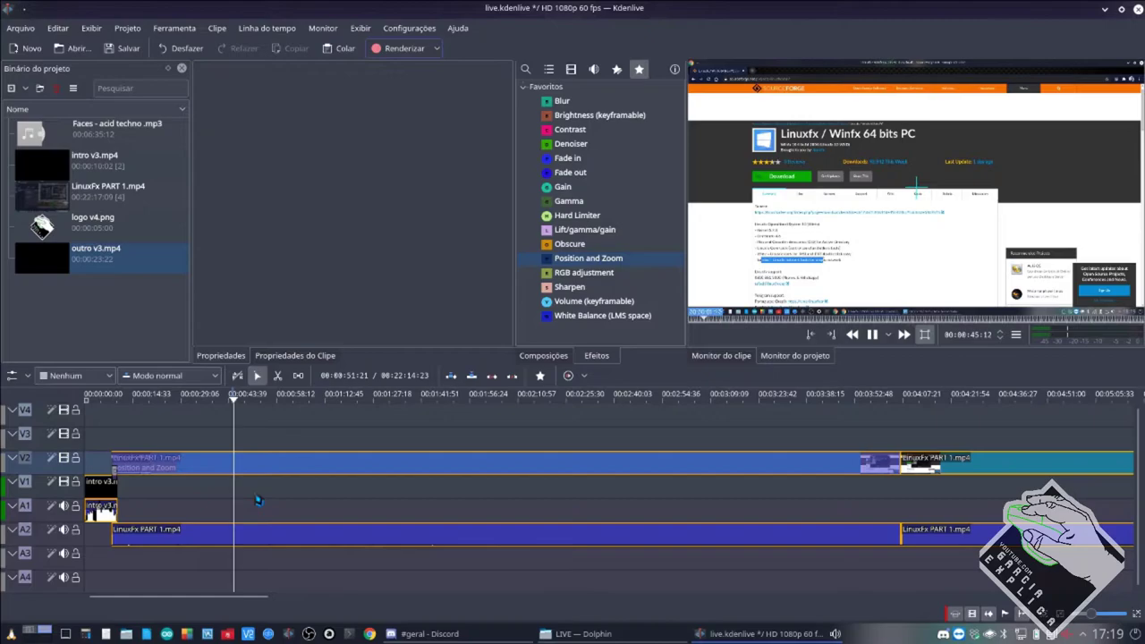
left_click(279, 474)
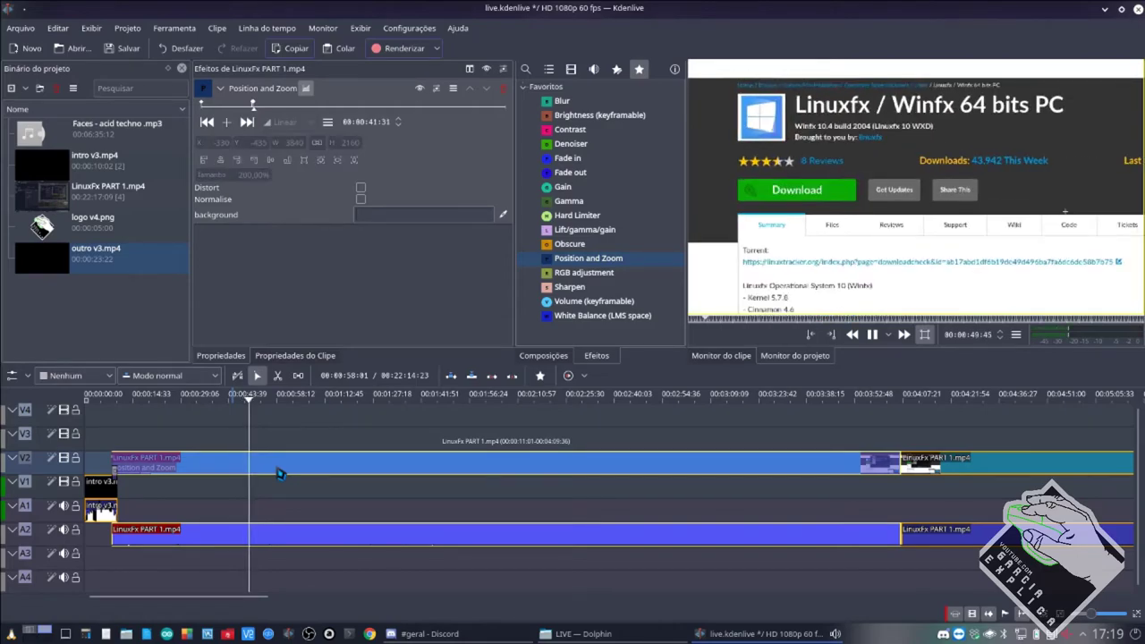
key("space")
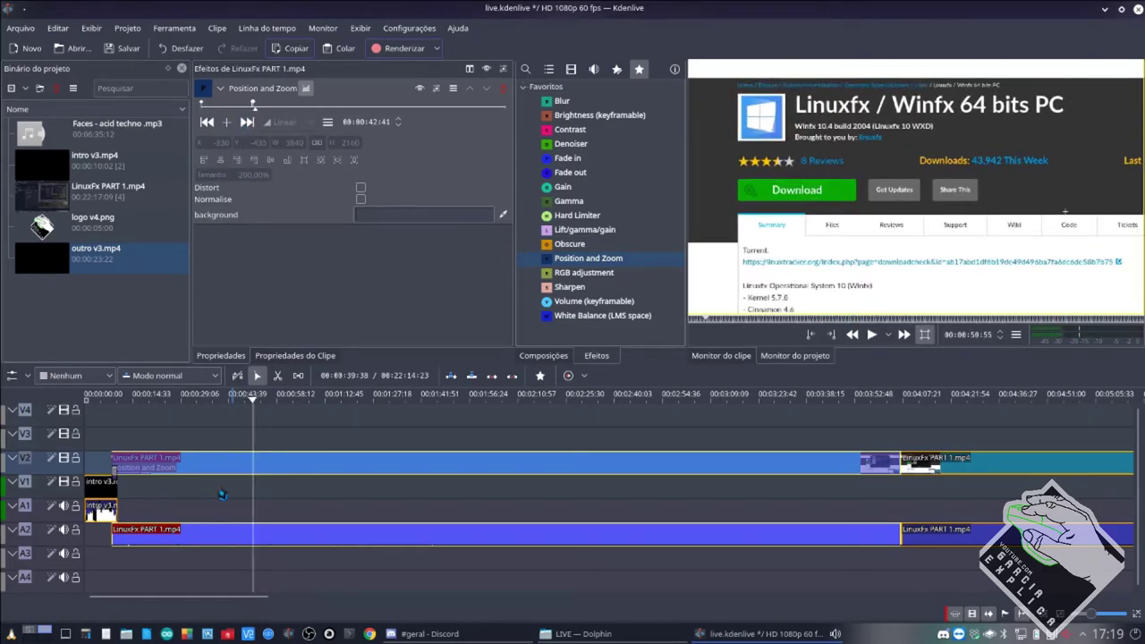
left_click(230, 482)
Razor-cut LinuxFx PART 1.mp4 at both ends of the zoom and move that section to V3.
key("x")
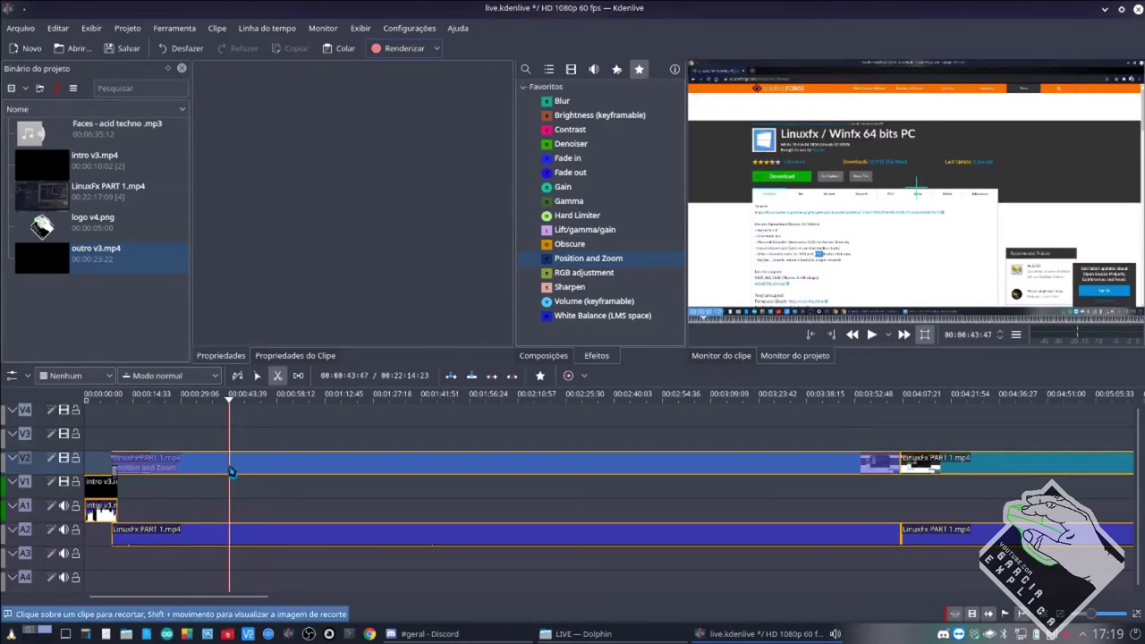
left_click(231, 470)
left_click(278, 469)
key("s")
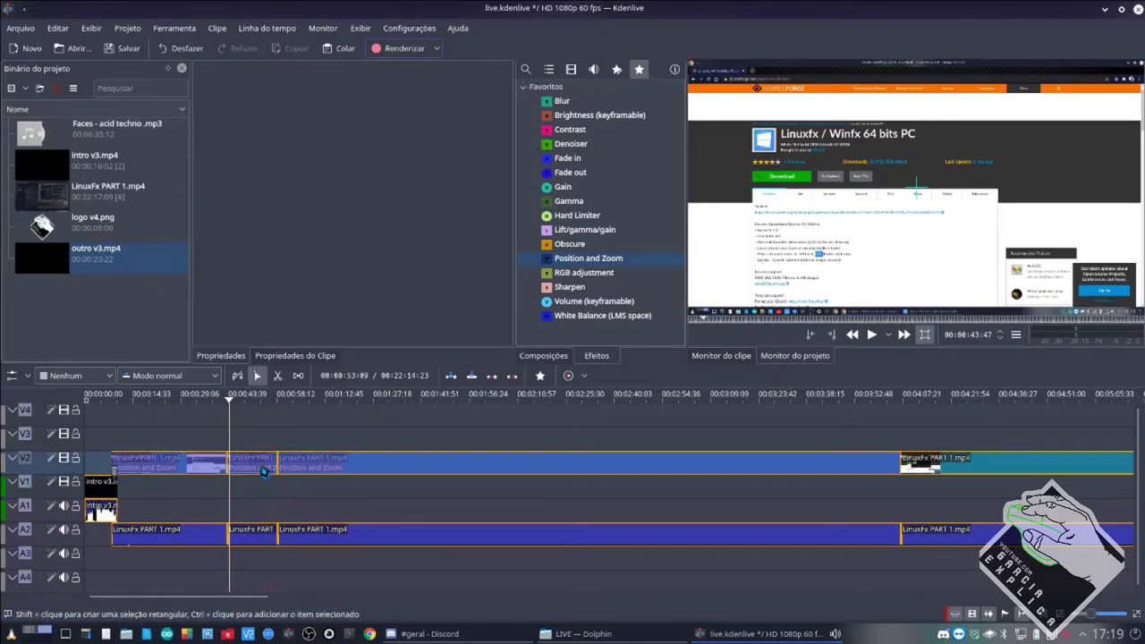
left_click(265, 471)
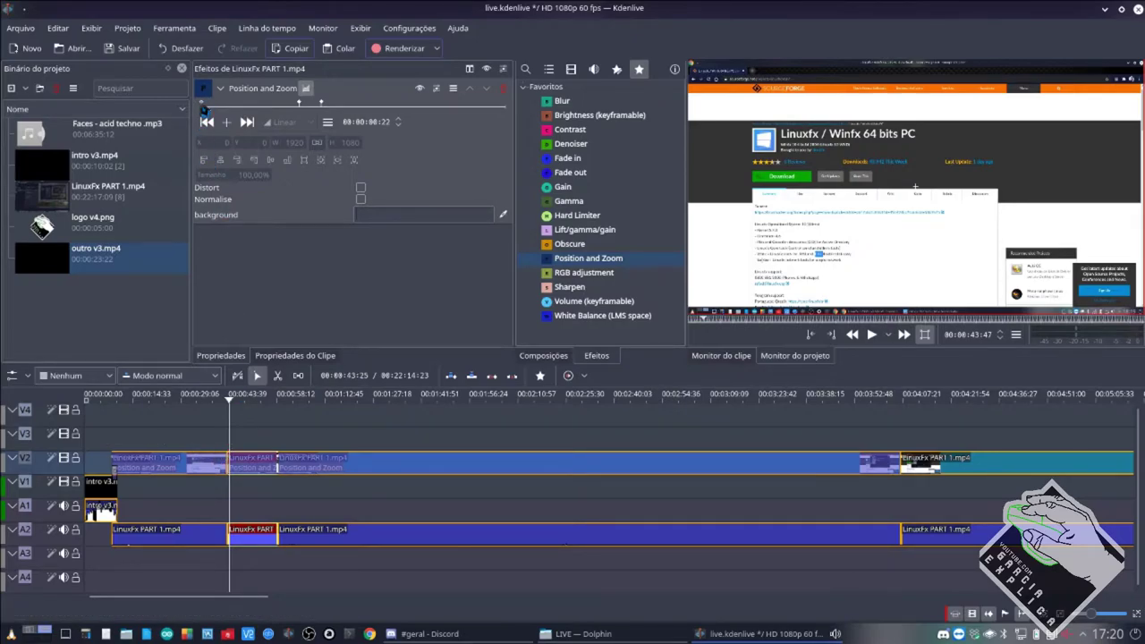
left_click_drag(199, 457, 255, 447)
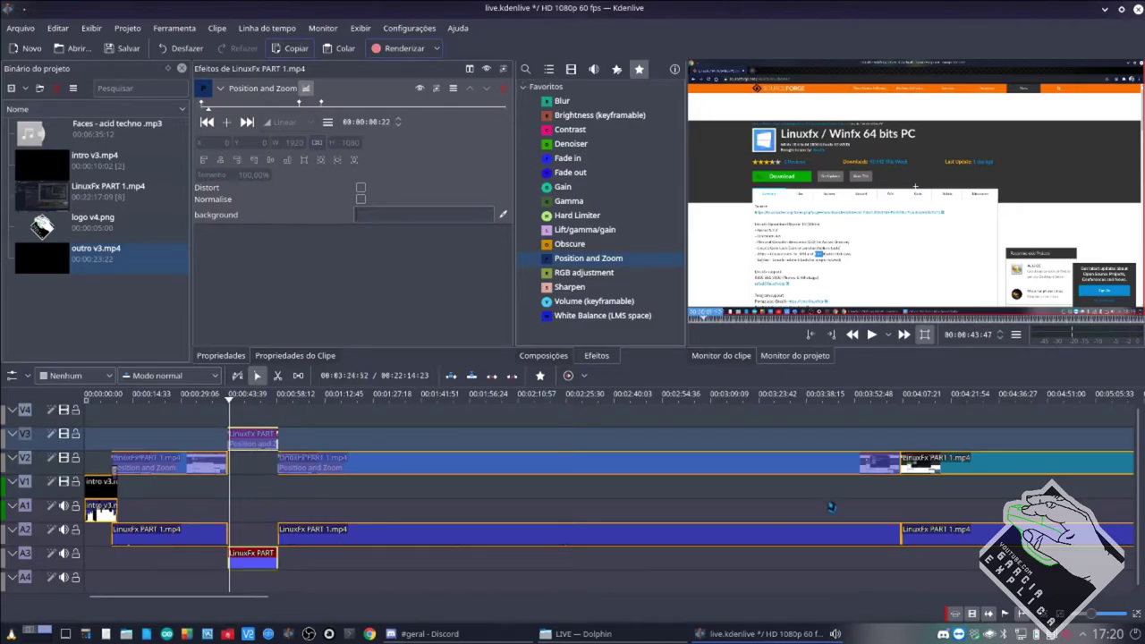
Move the last LinuxFx clip down to V1 and check the neighbouring clips.
left_click(935, 470)
left_click_drag(935, 467, 931, 491)
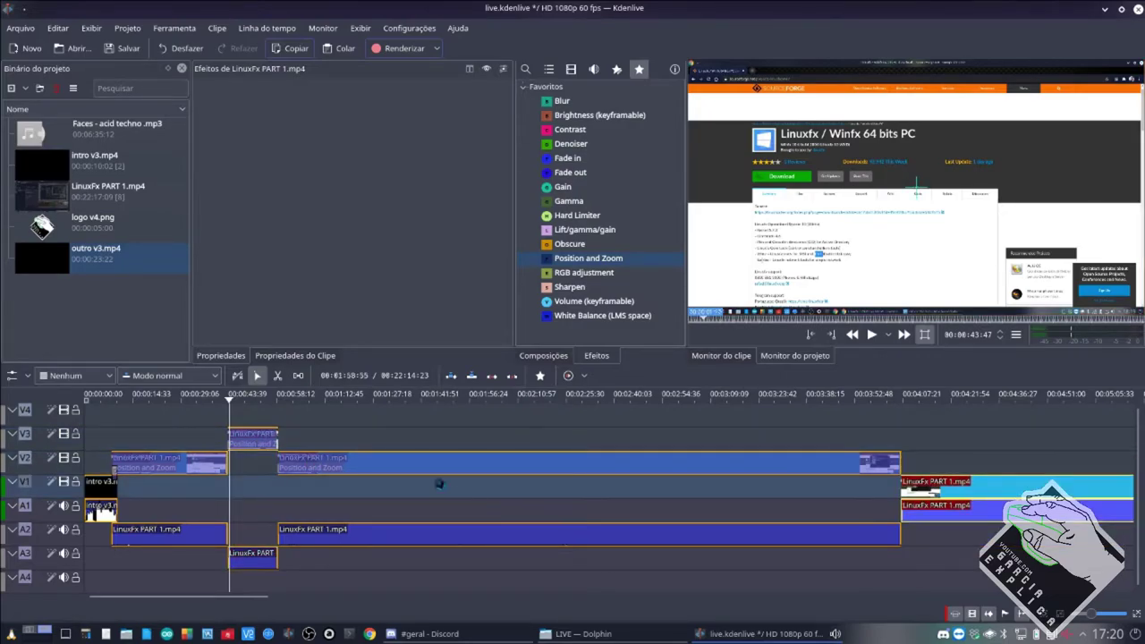
left_click(220, 463)
left_click(280, 460)
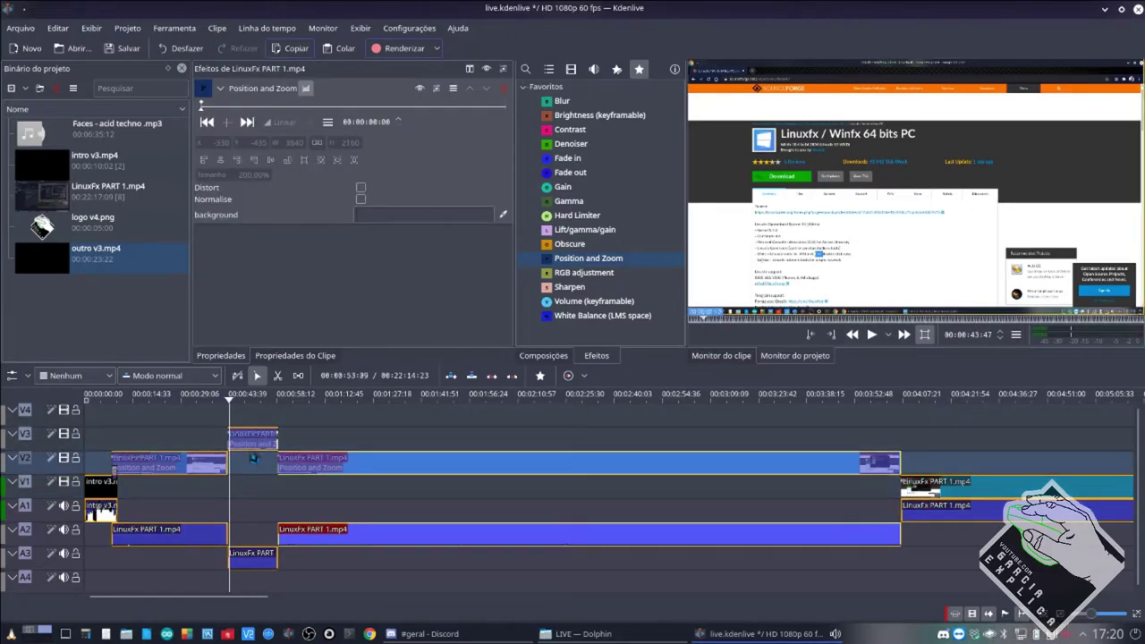
scroll(249, 454, "up", 5)
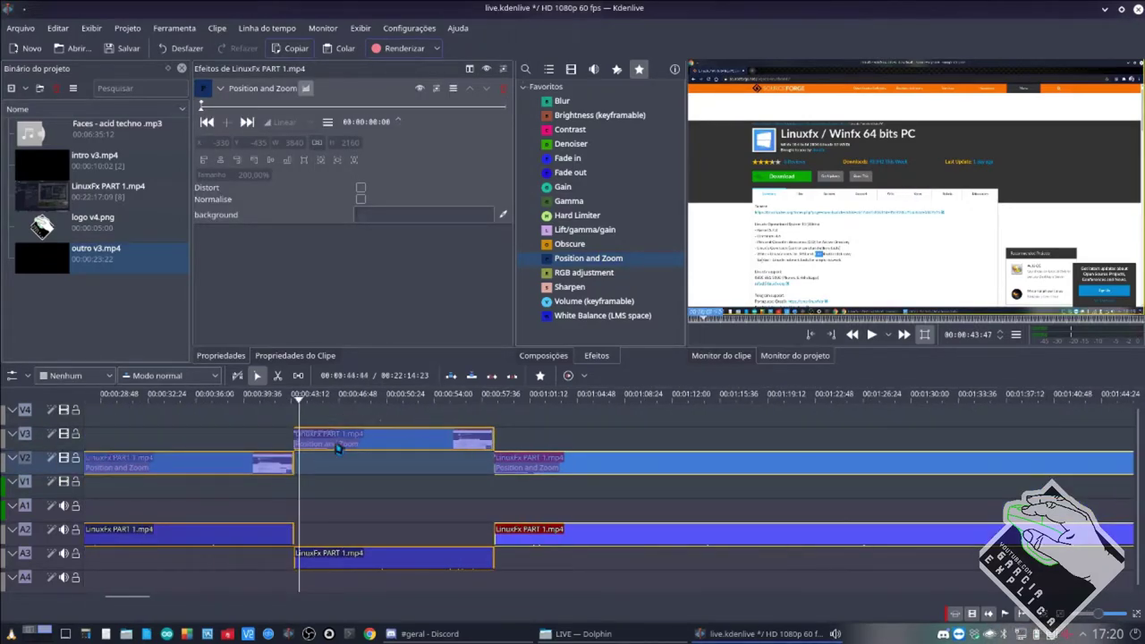
Step through the V3 clip's Position and Zoom keyframes around the 200% point.
left_click(338, 448)
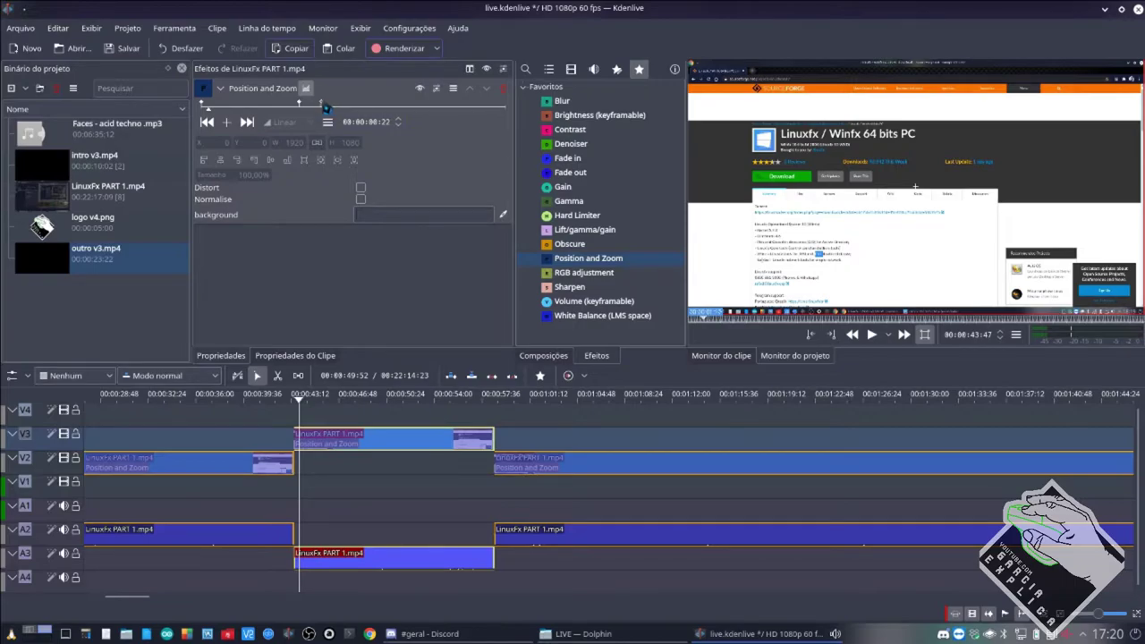
left_click(309, 105)
left_click(332, 105)
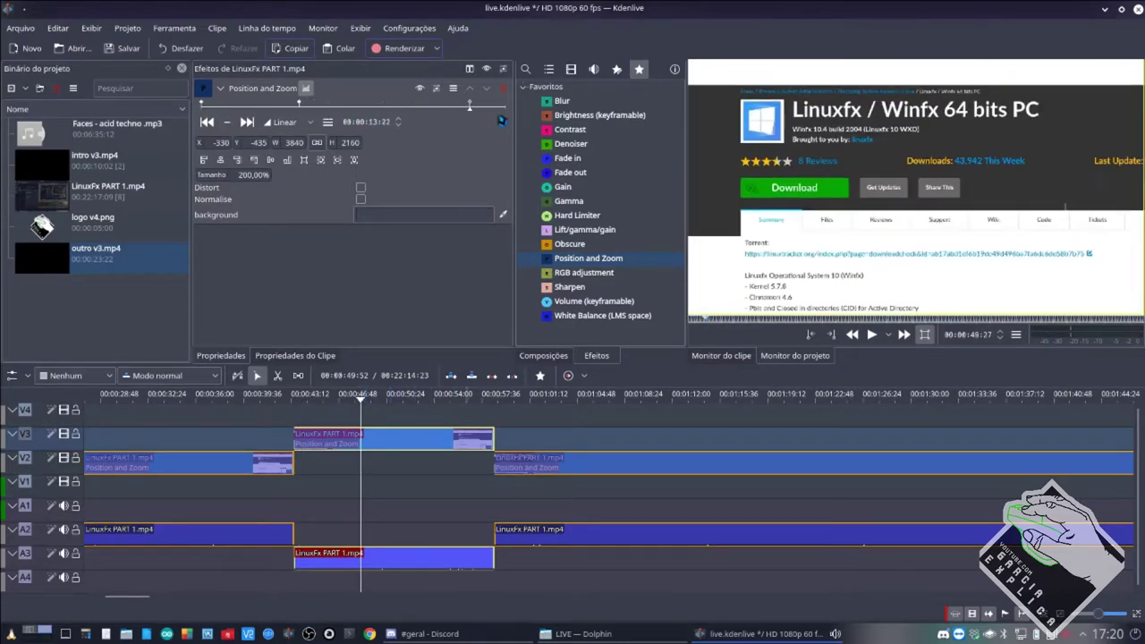
left_click(301, 105)
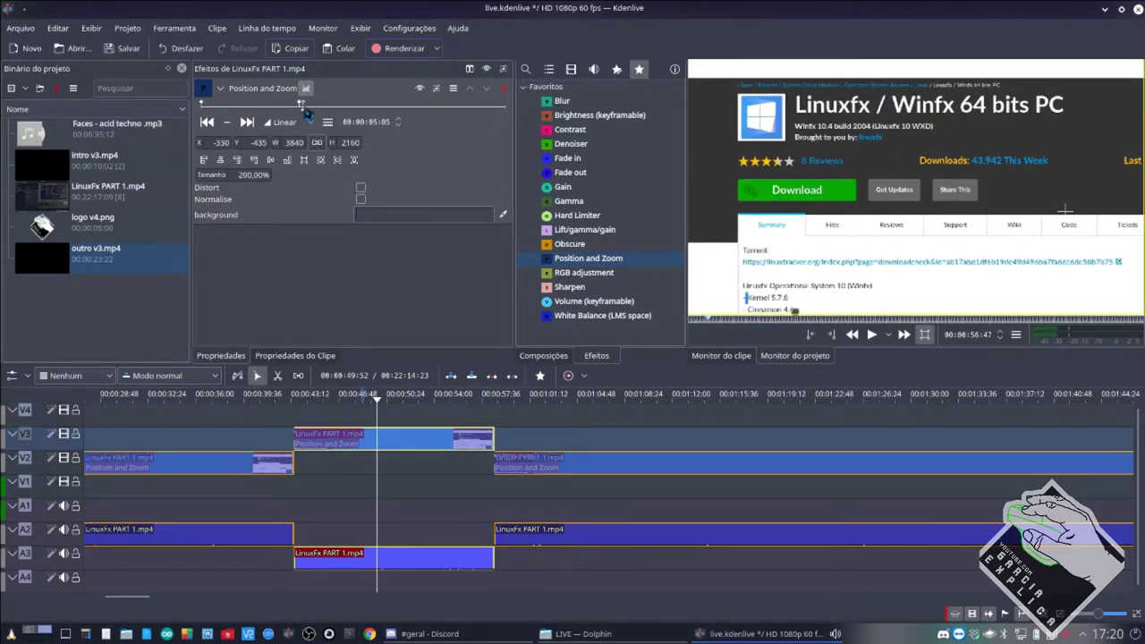
left_click(315, 480)
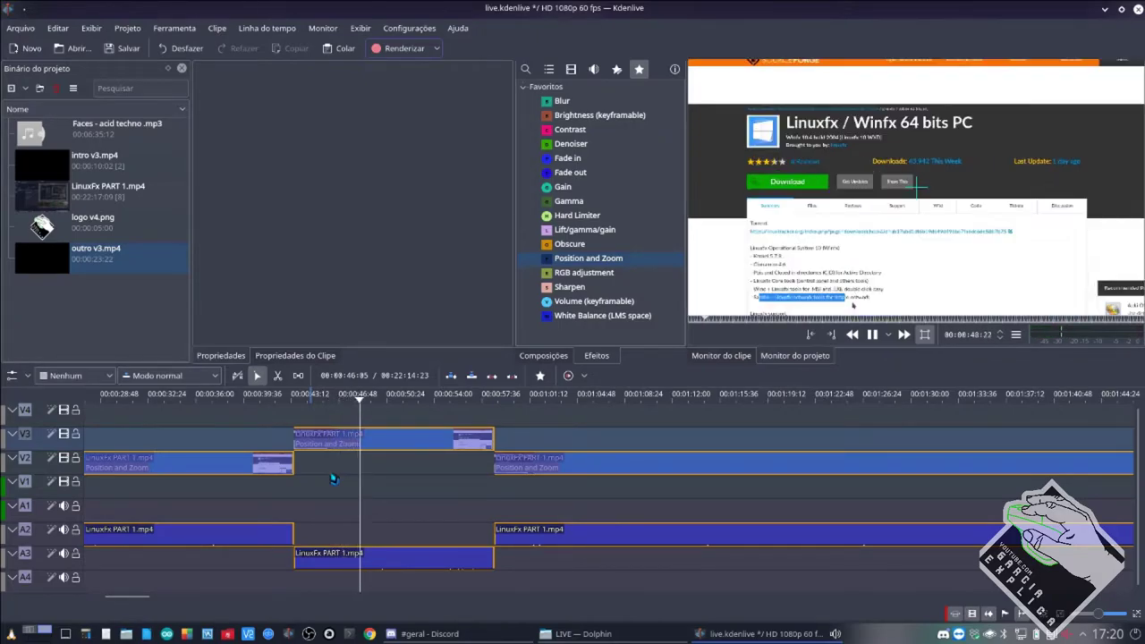
Replay the zoomed V3 section and return its effect view to the 200% keyframe.
left_click(344, 444)
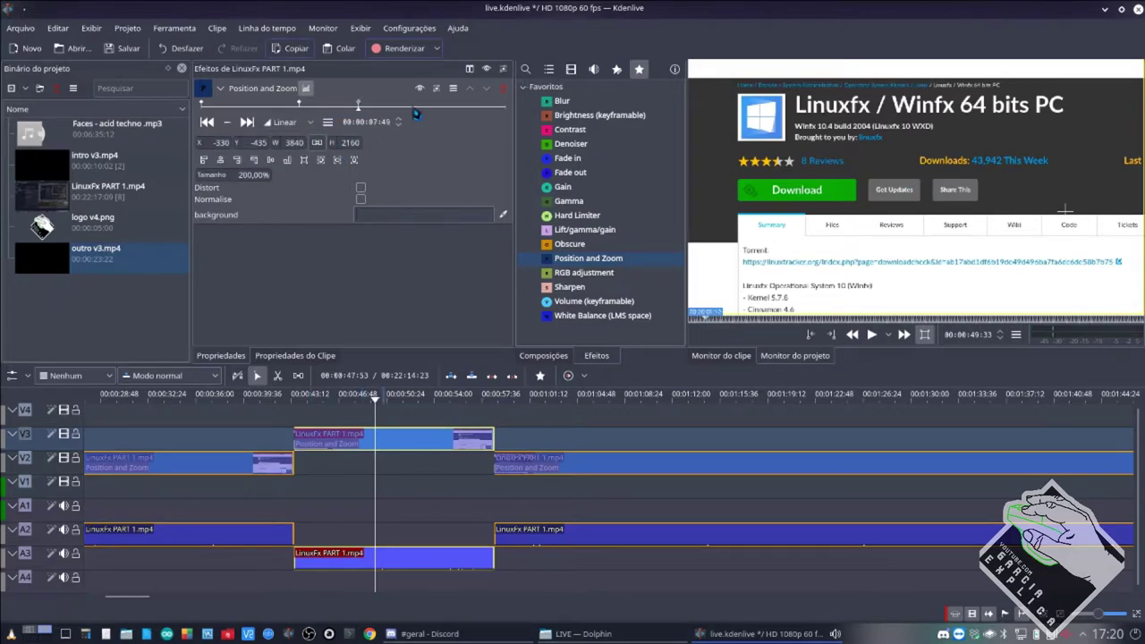
left_click(317, 467)
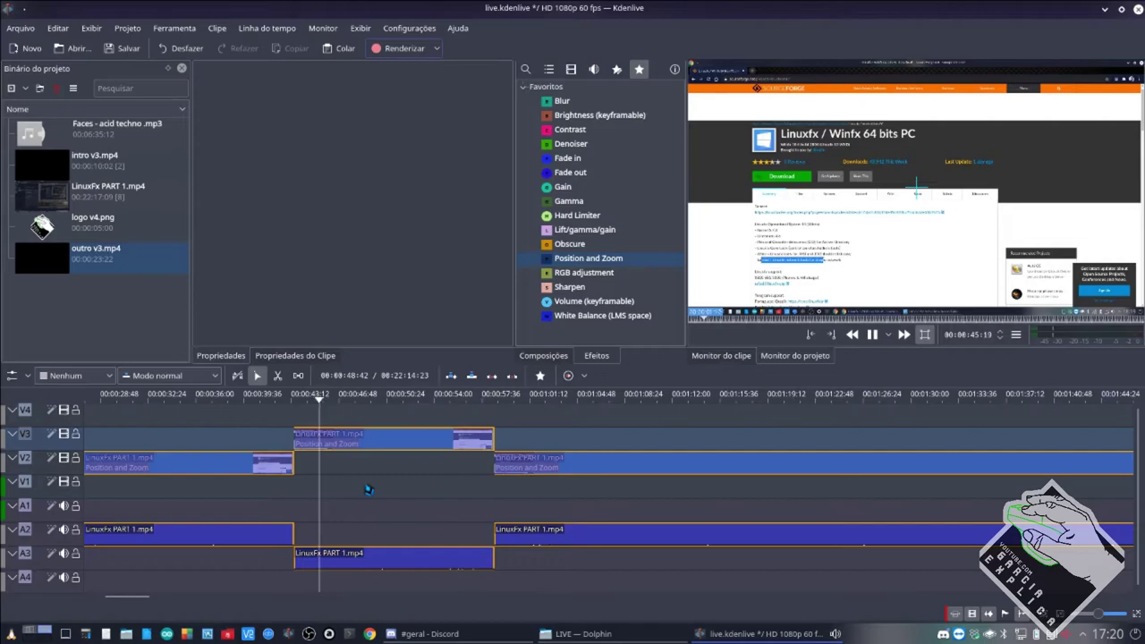
left_click(378, 451)
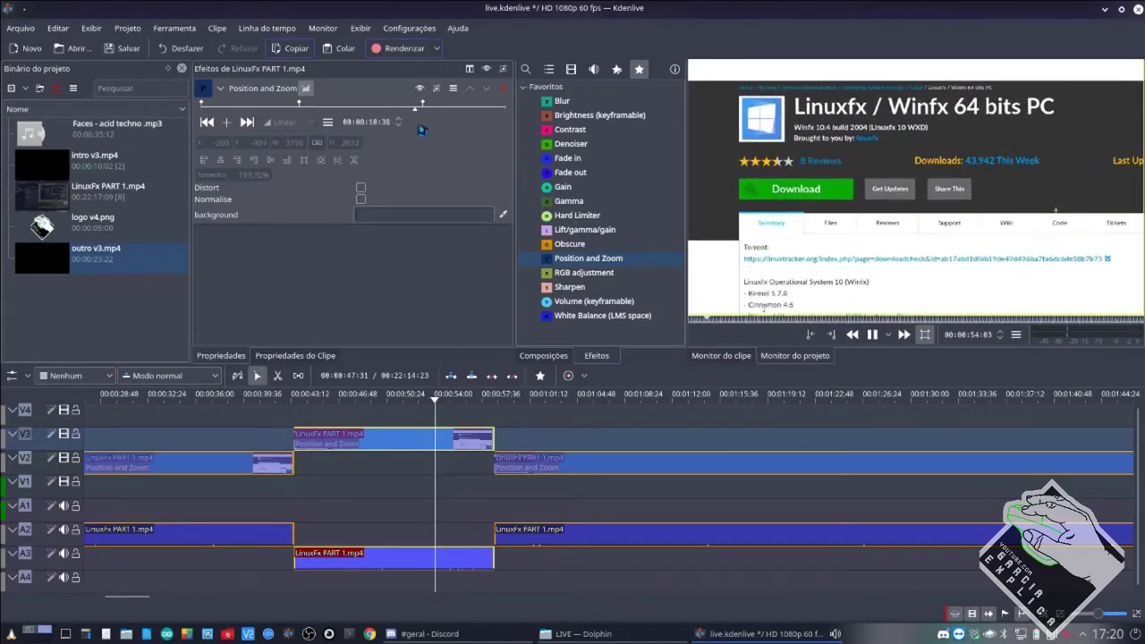
key("space")
left_click_drag(426, 109, 309, 114)
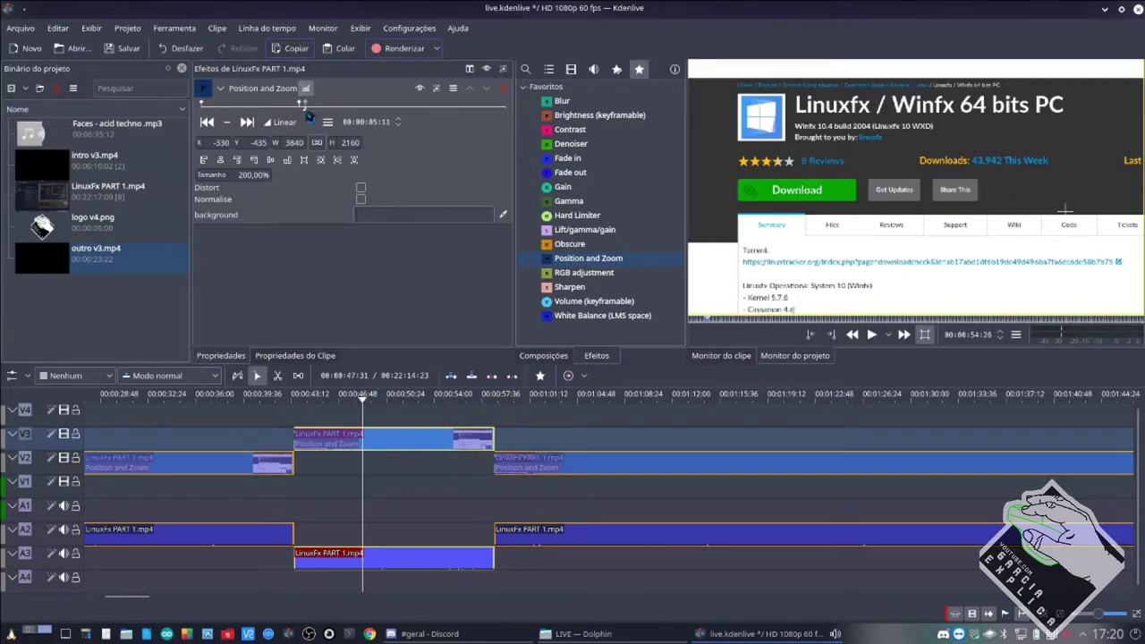
left_click(354, 468)
Preview the zoom, confirm keyframes go 100% to 200%, then bring up Discord's #geral chat.
left_click(349, 442)
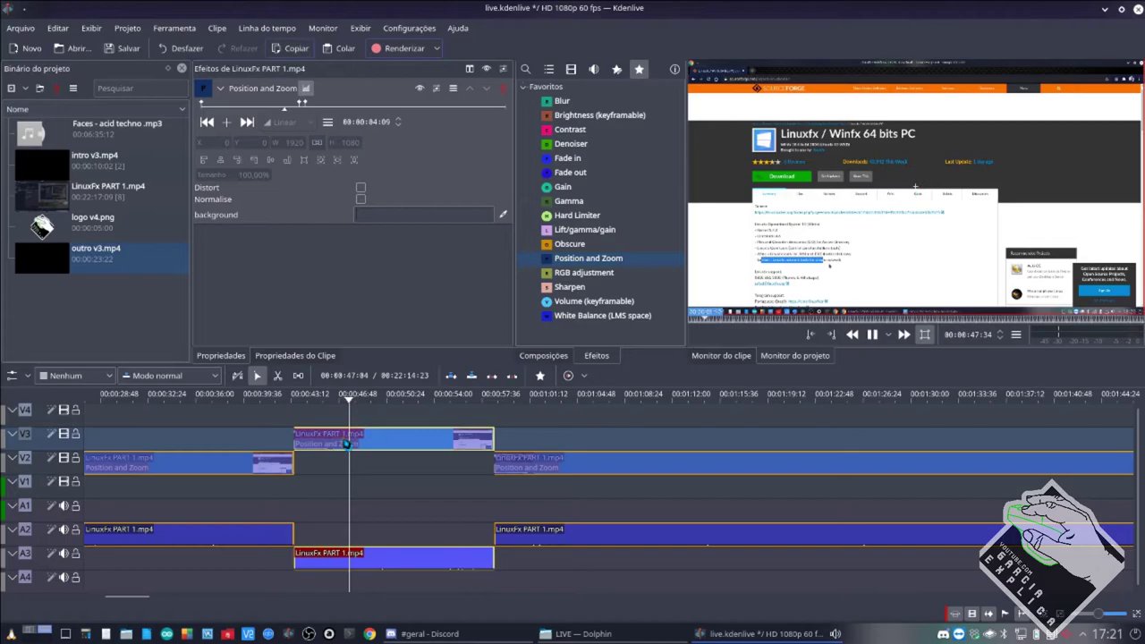
key("space")
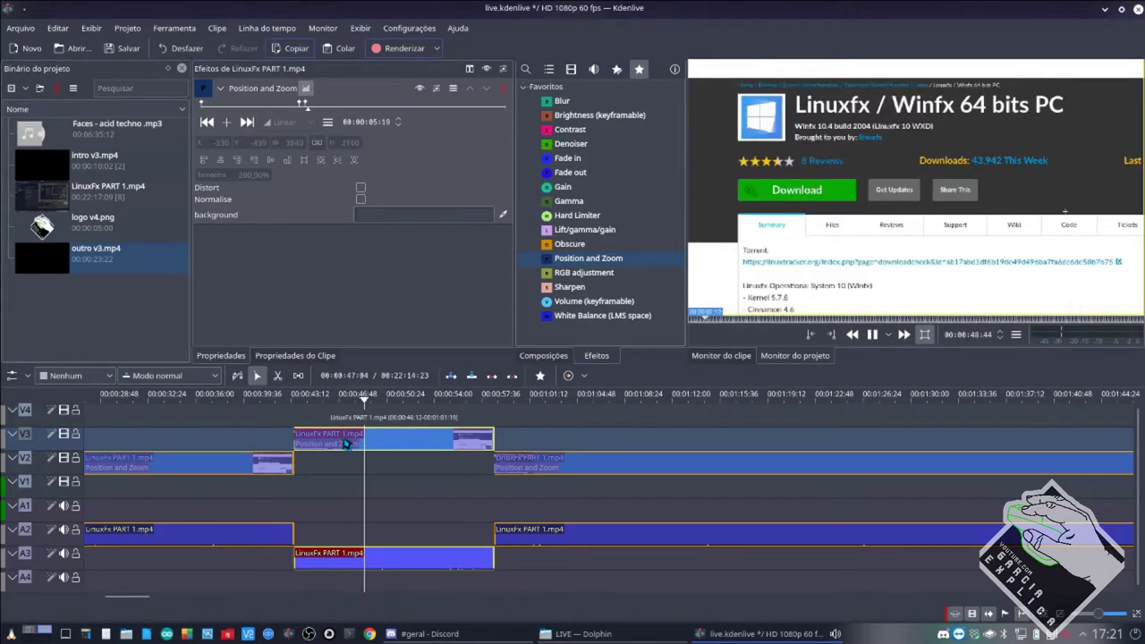
key("space")
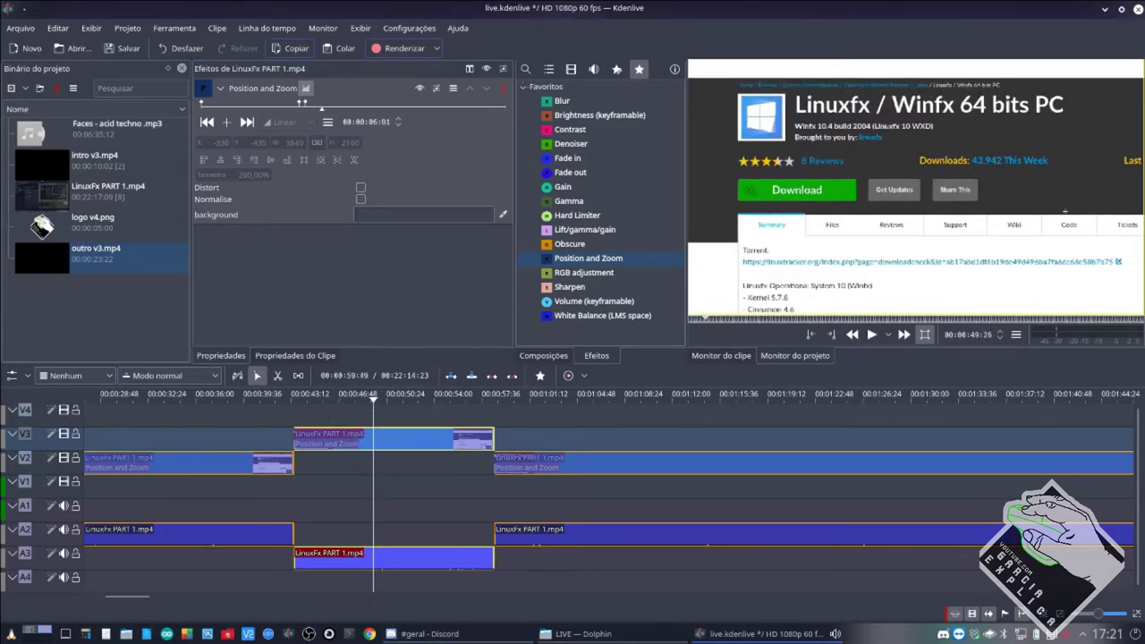
left_click(302, 105)
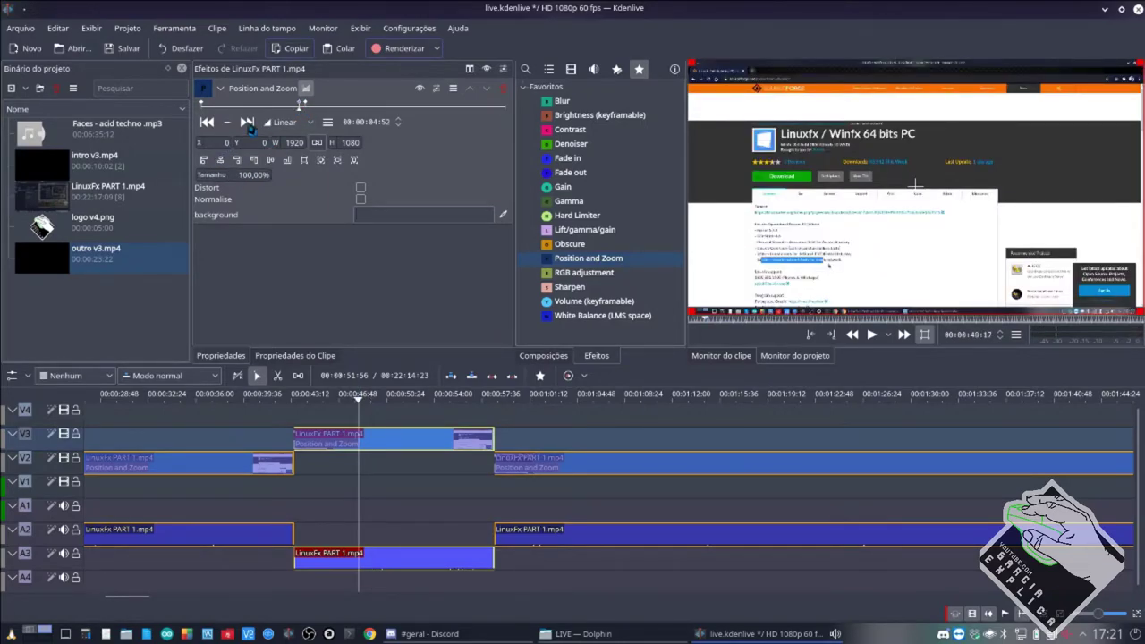
left_click(304, 106)
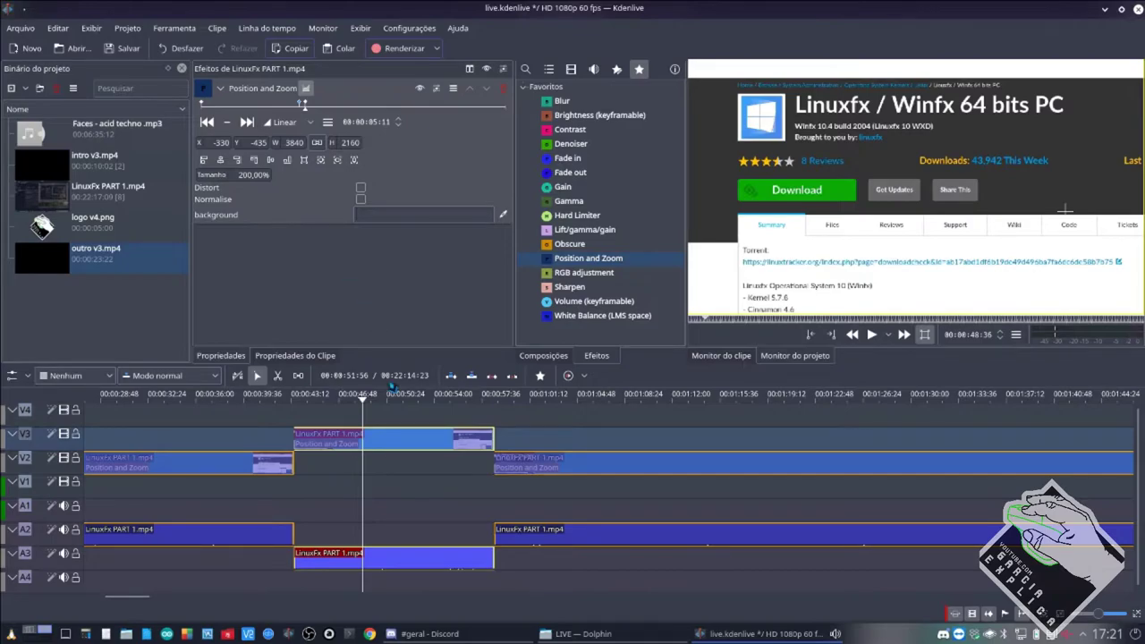
left_click(459, 635)
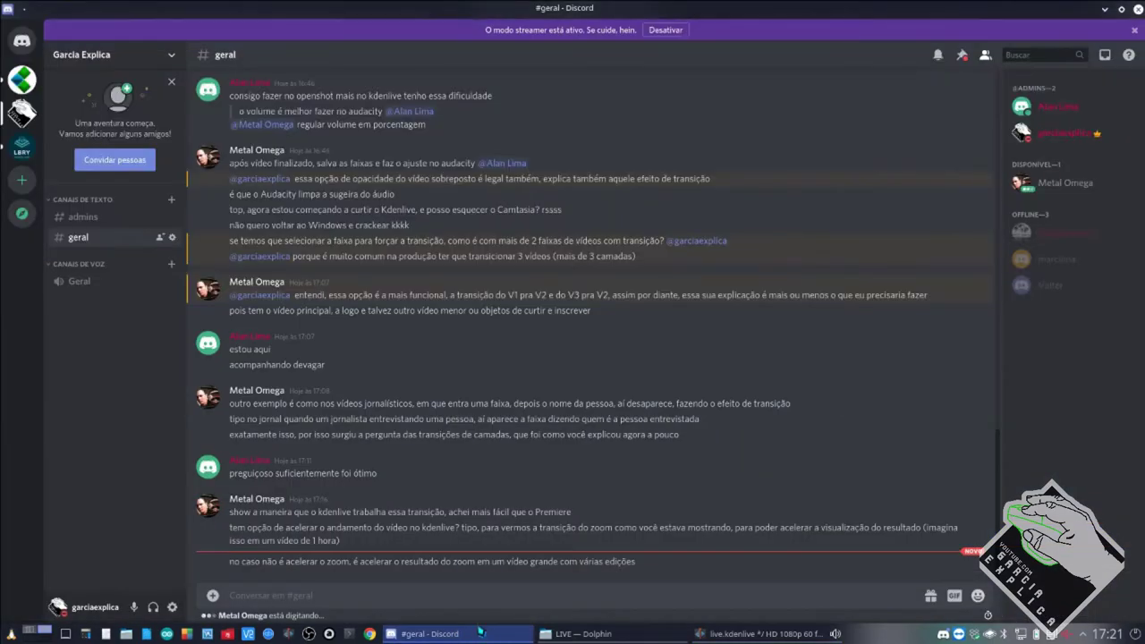
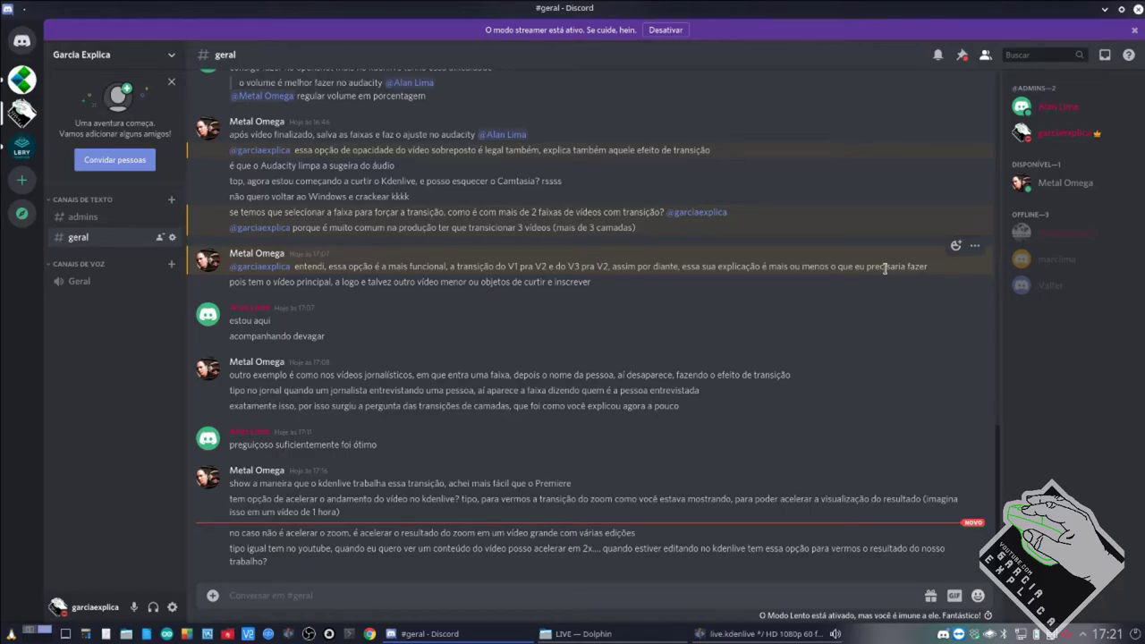
Switch from Discord back to the live.kdenlive project in Kdenlive.
left_click(756, 634)
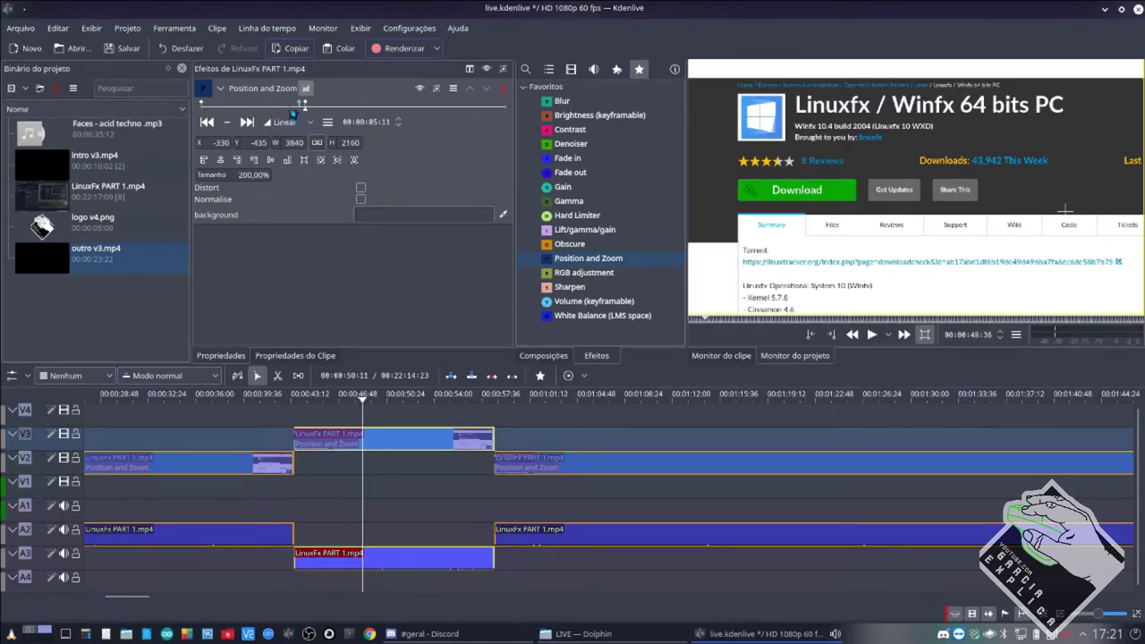
Add a Position and Zoom keyframe at 11:54 on the V3 LinuxFx PART 1 clip.
left_click_drag(301, 105, 263, 105)
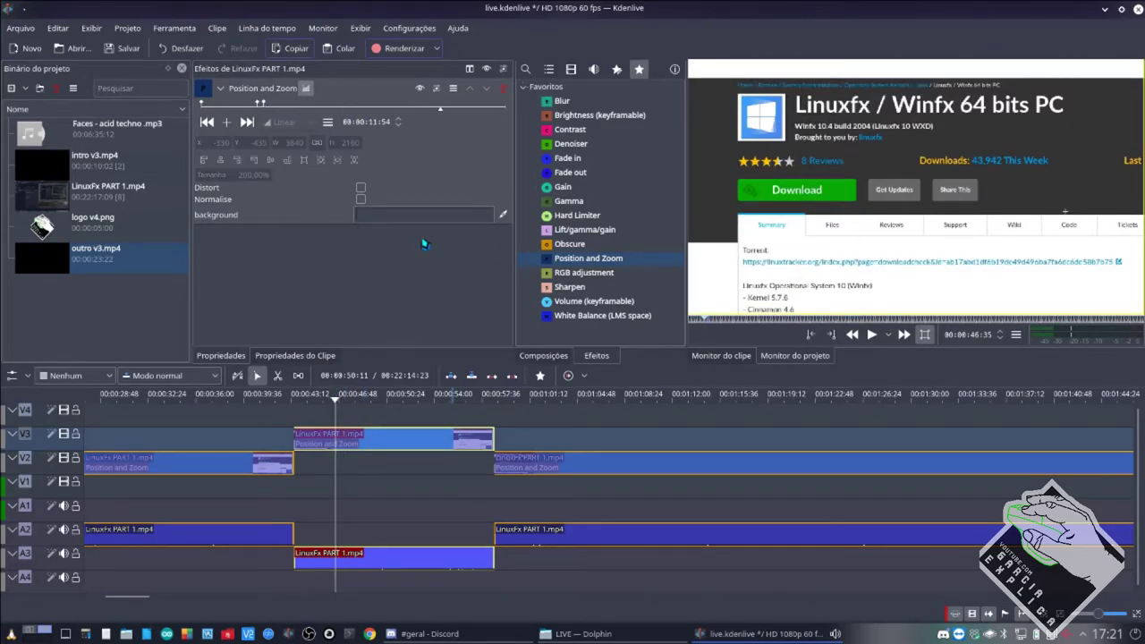
left_click(439, 105)
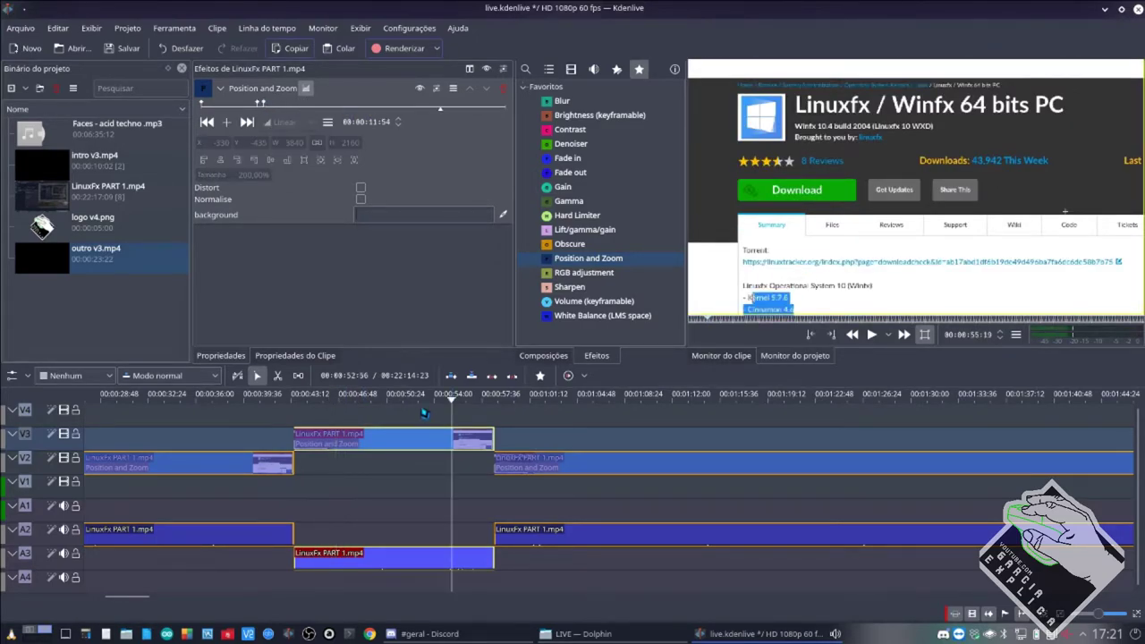
left_click(228, 124)
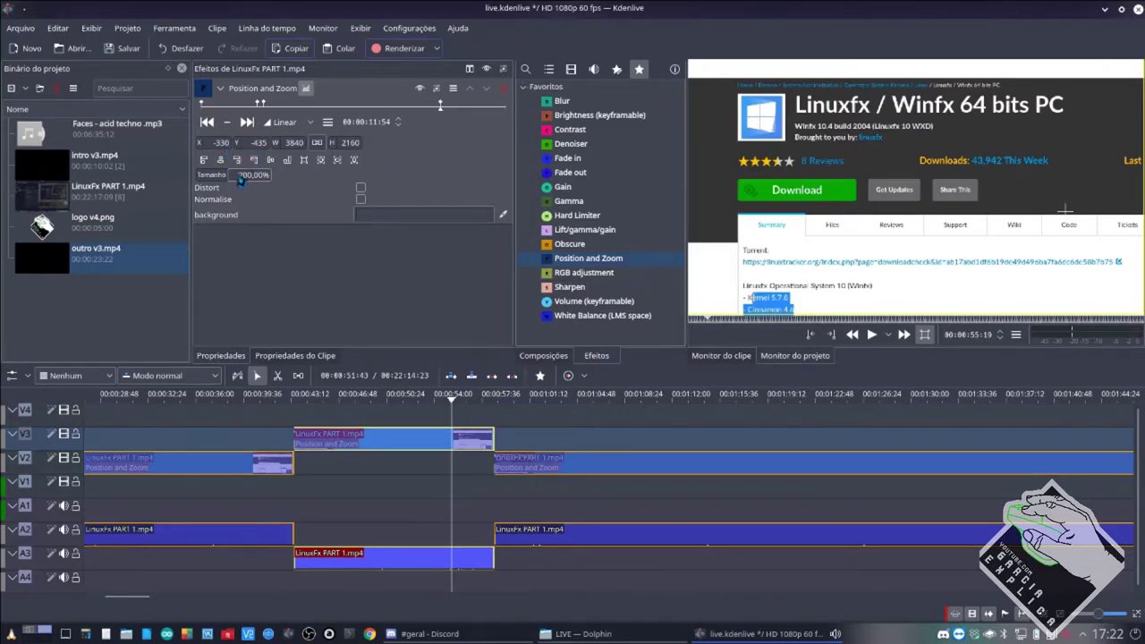
Step back and forth between the 03:06 and 11:54 keyframes to compare the zoom.
left_click(207, 124)
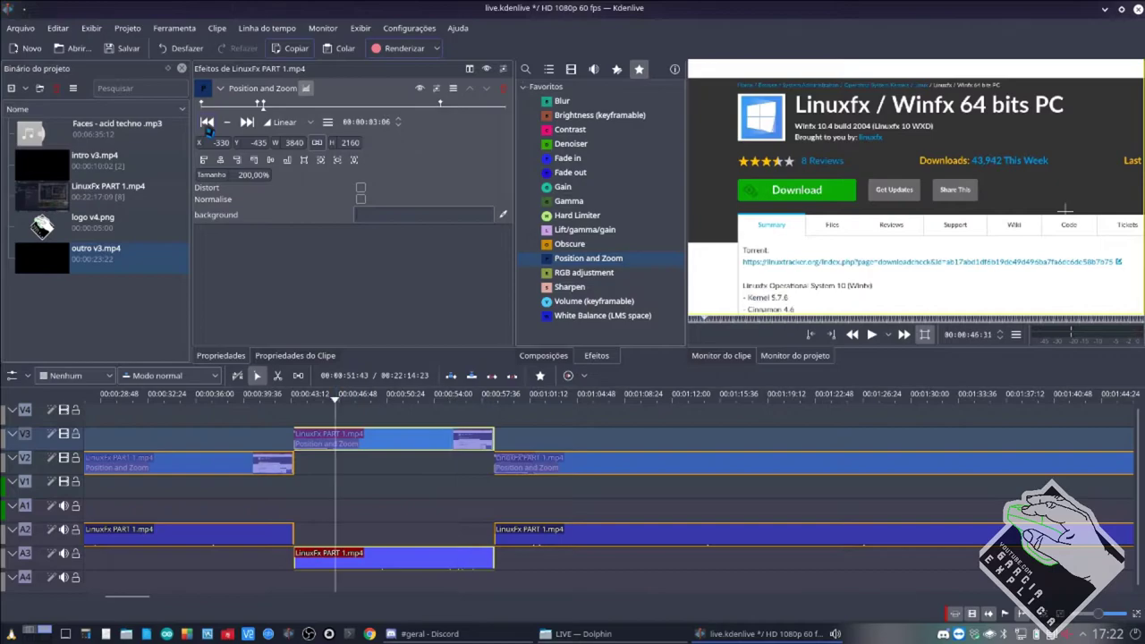
left_click(244, 124)
left_click(211, 125)
left_click(247, 125)
left_click(207, 125)
left_click(244, 125)
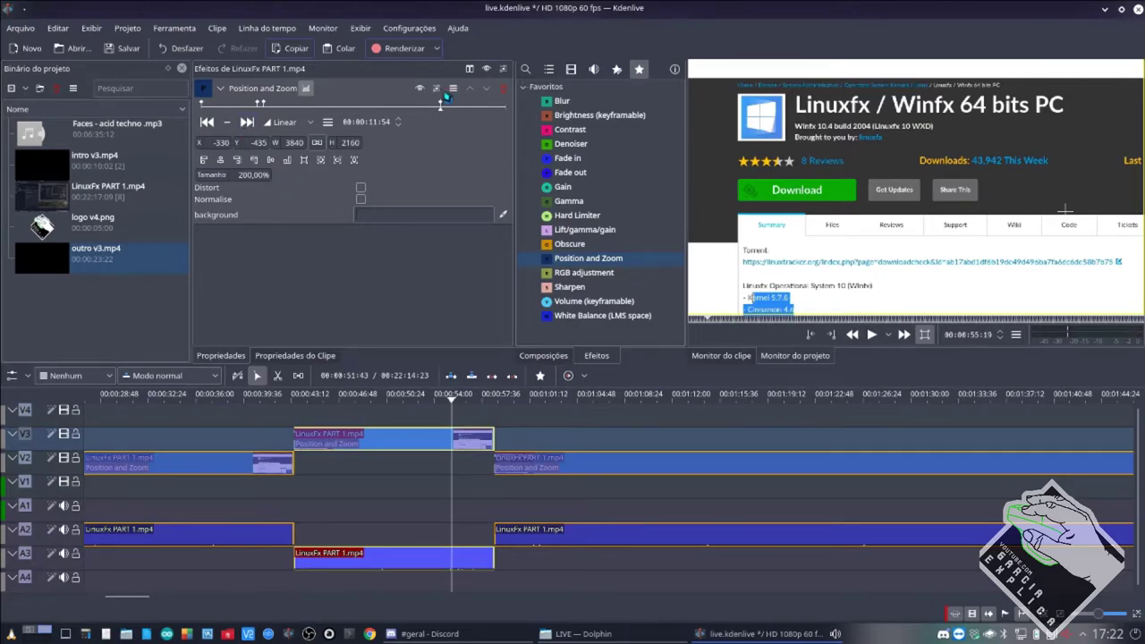
left_click(208, 125)
left_click(247, 125)
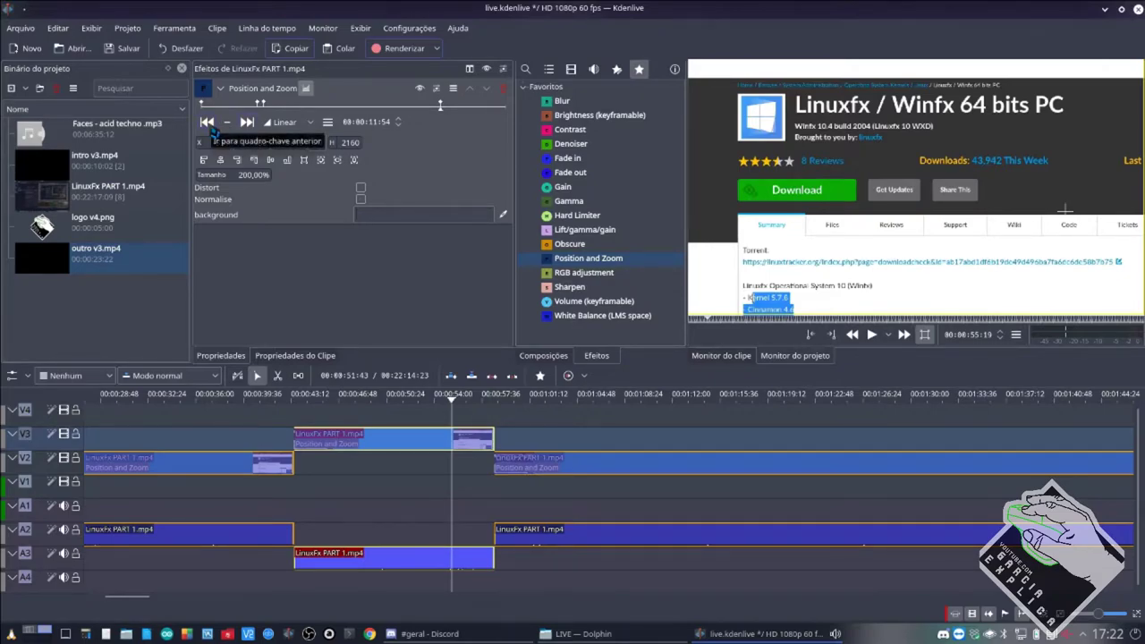
Preview the zoom playback, then add another keyframe at 12:12.
left_click(394, 464)
key("space")
left_click(380, 447)
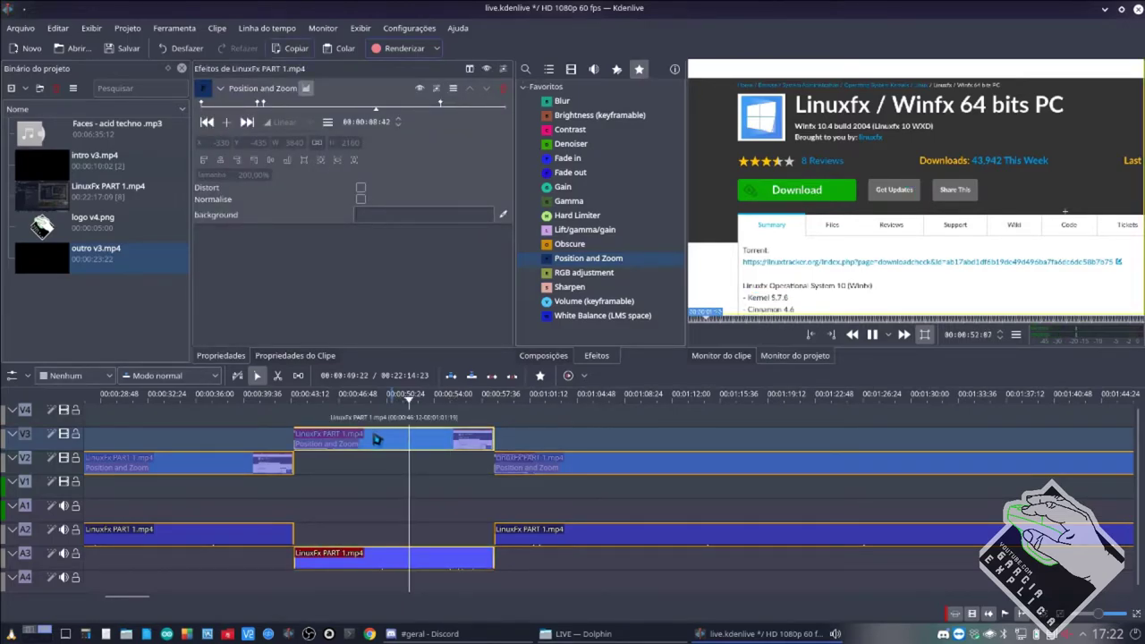
key("space")
left_click(451, 107)
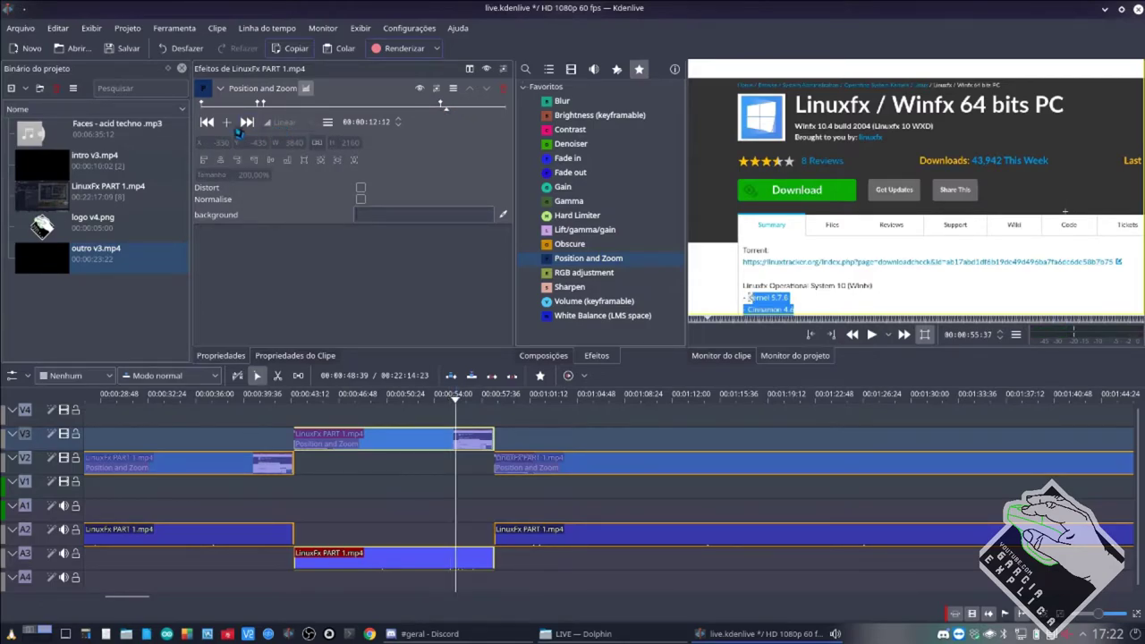
left_click(227, 123)
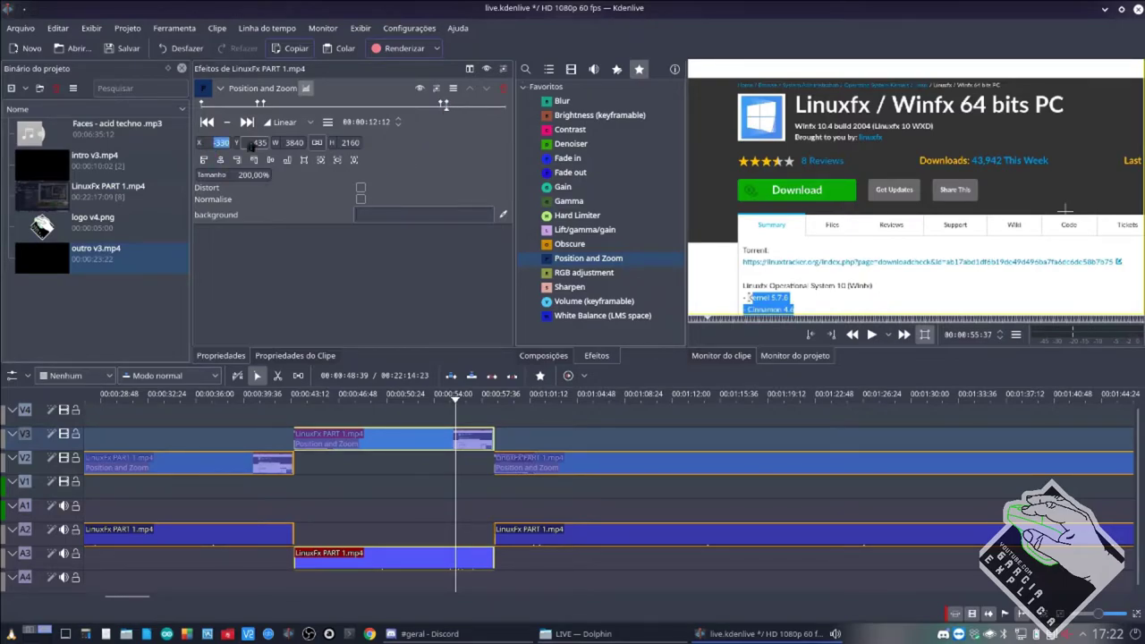
Set the 12:12 keyframe to X 0, Y 0 and size 100%, then preview the zoom-out.
left_click(272, 158)
left_click(285, 159)
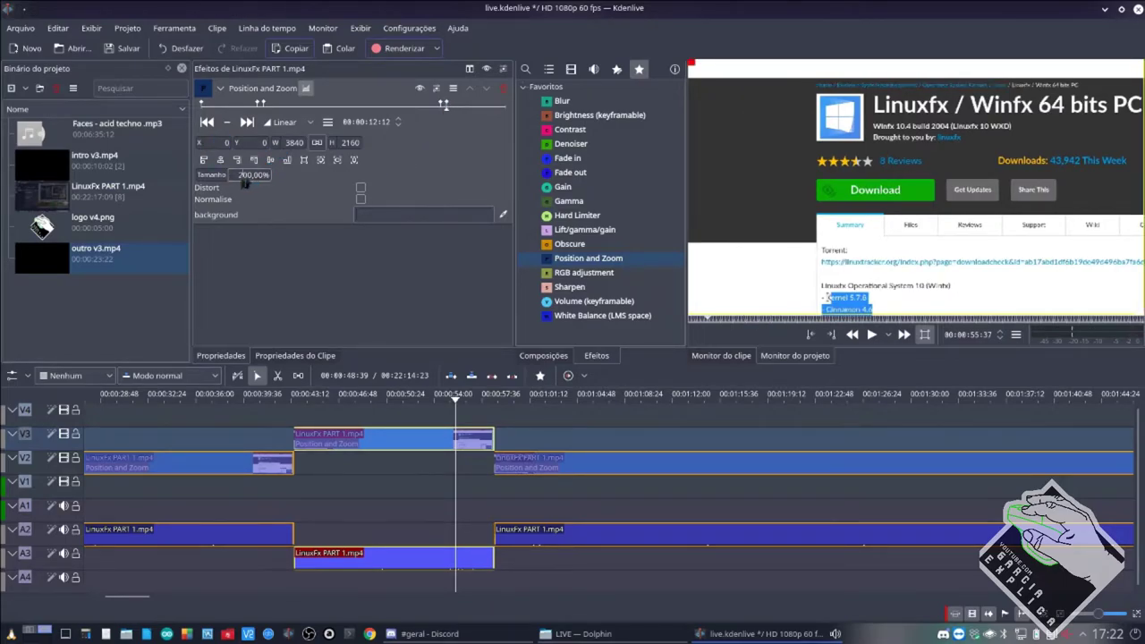
double_click(230, 183)
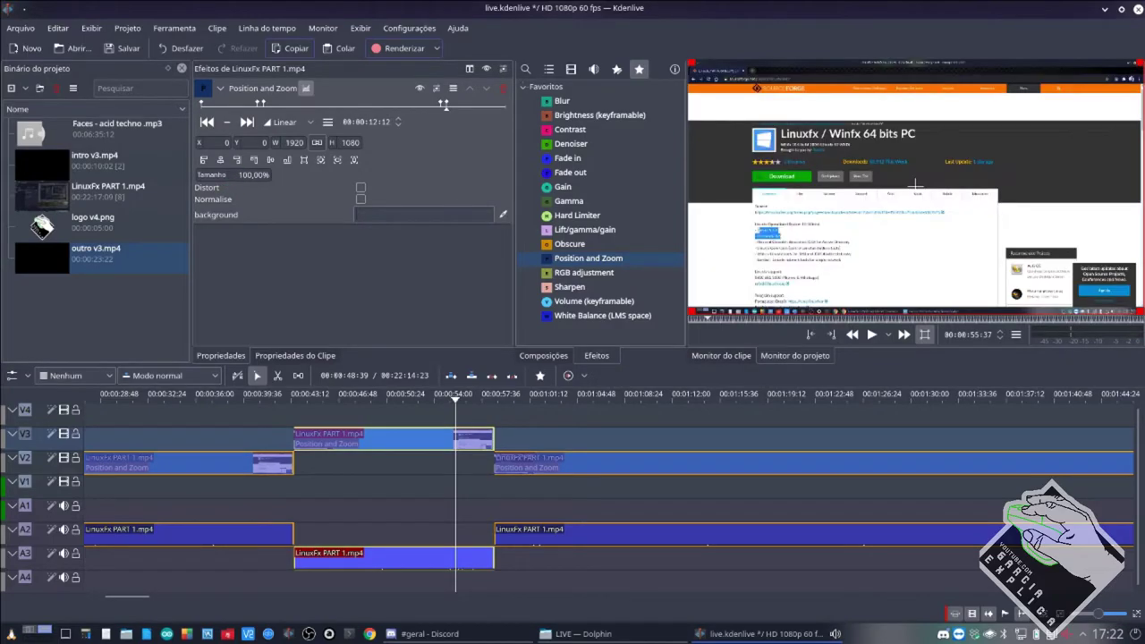
left_click(442, 466)
key("space")
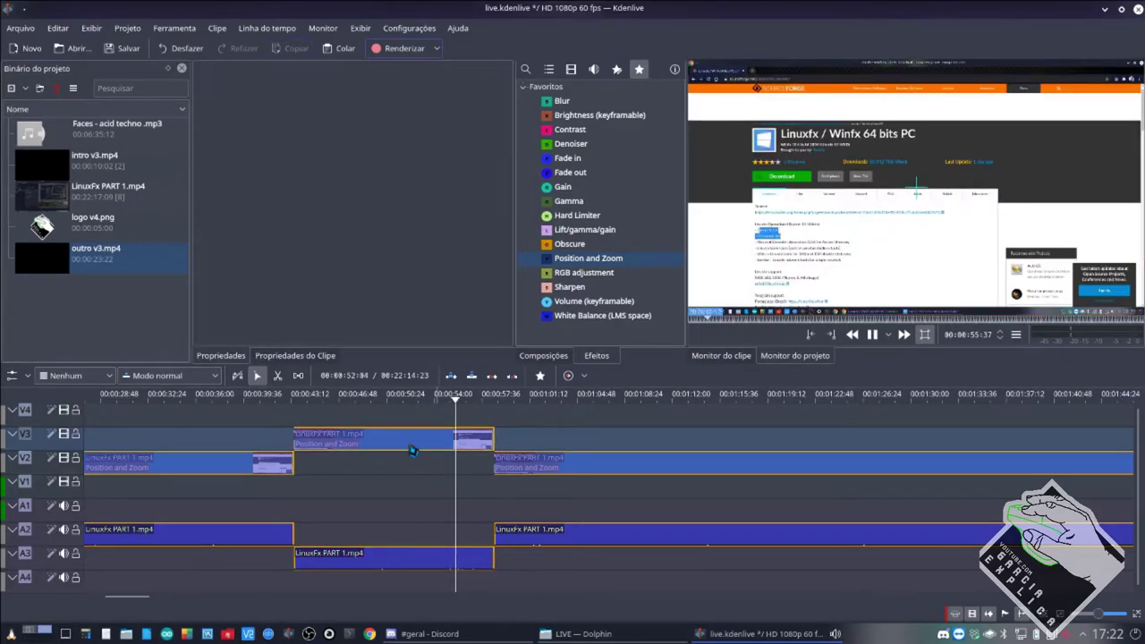
left_click(412, 443)
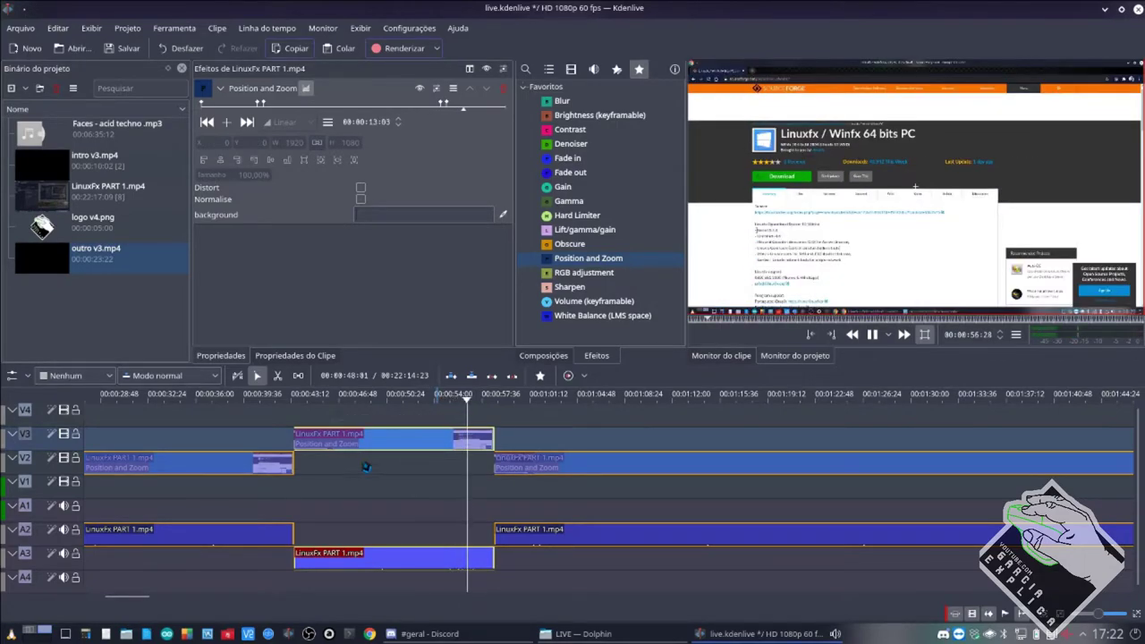
key("space")
Step through the 03:06, 11:54 and 12:12 keyframes to check the zoom.
left_click(207, 121)
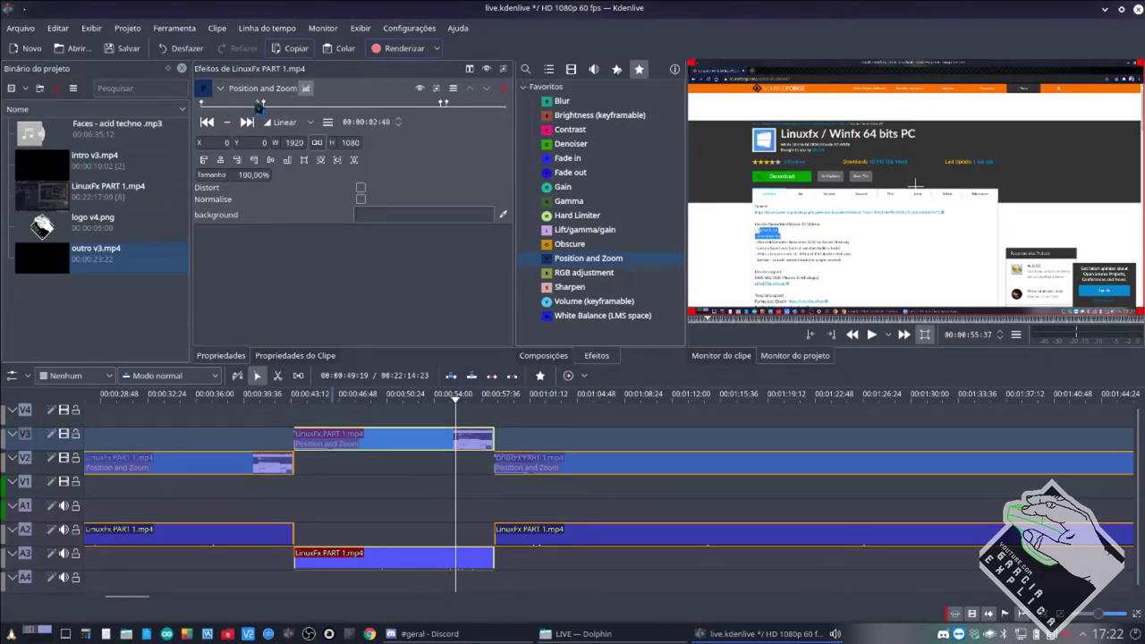
left_click(210, 122)
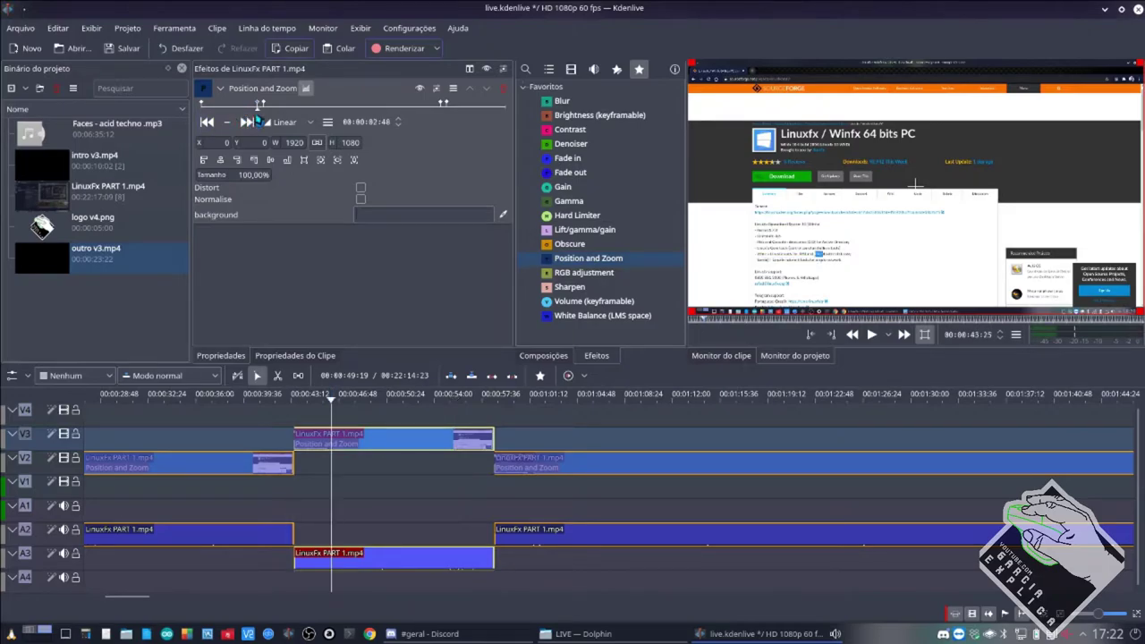
left_click(247, 122)
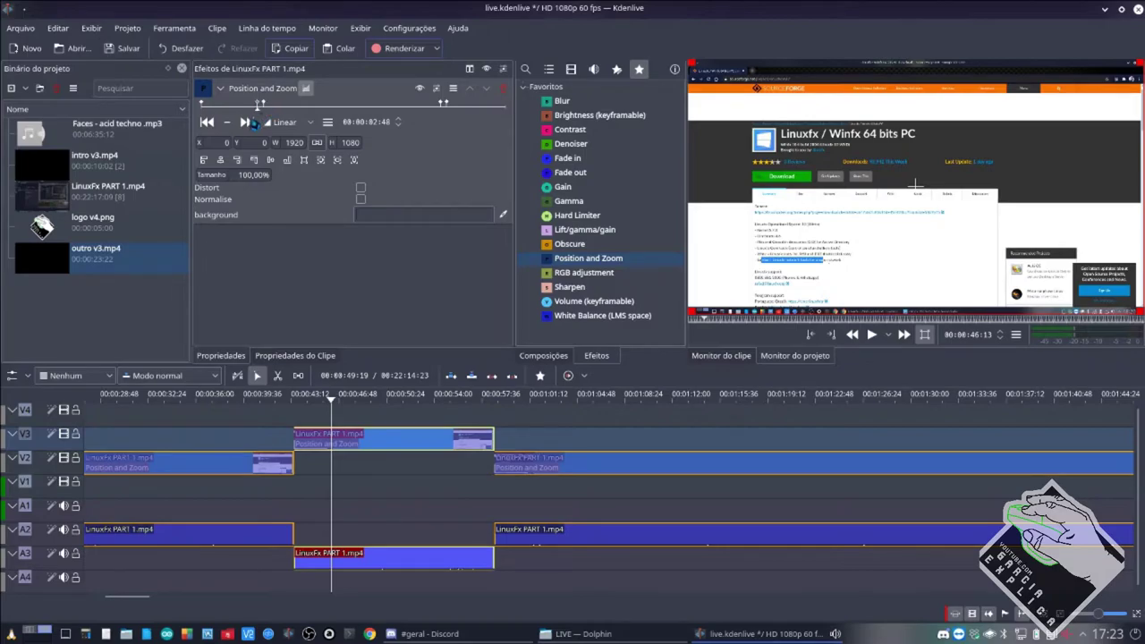
left_click(248, 123)
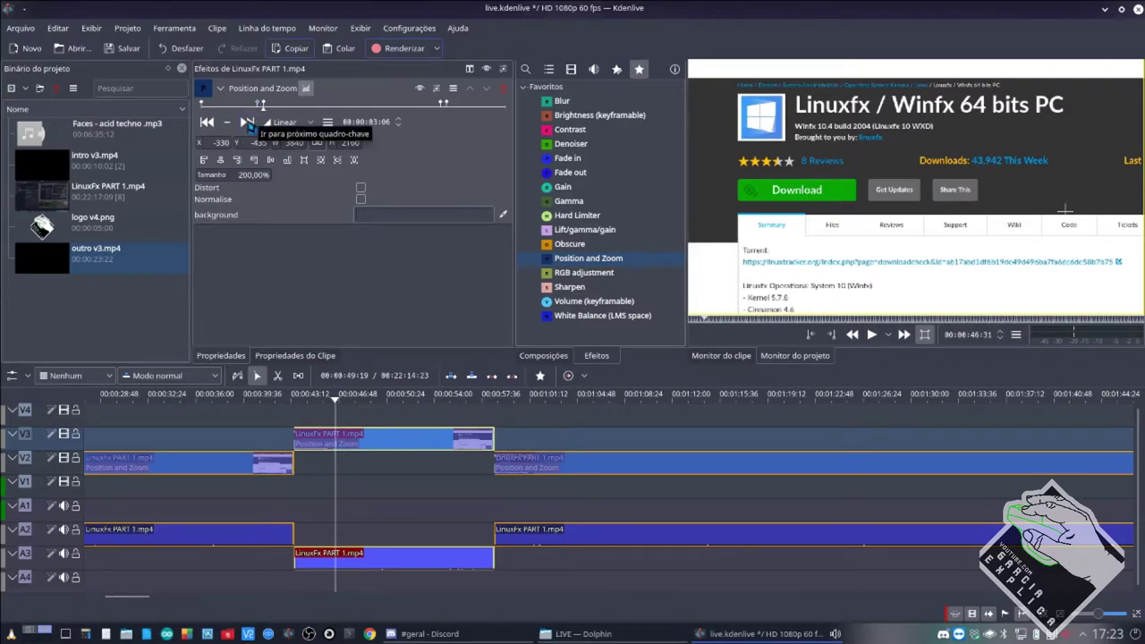
left_click(249, 123)
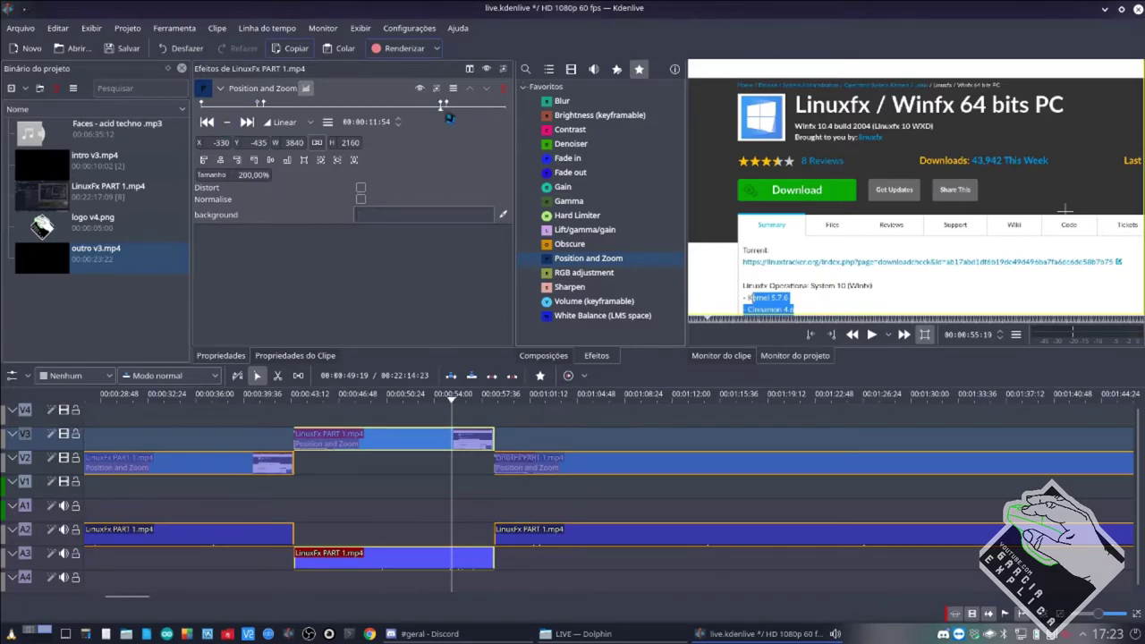
left_click(248, 122)
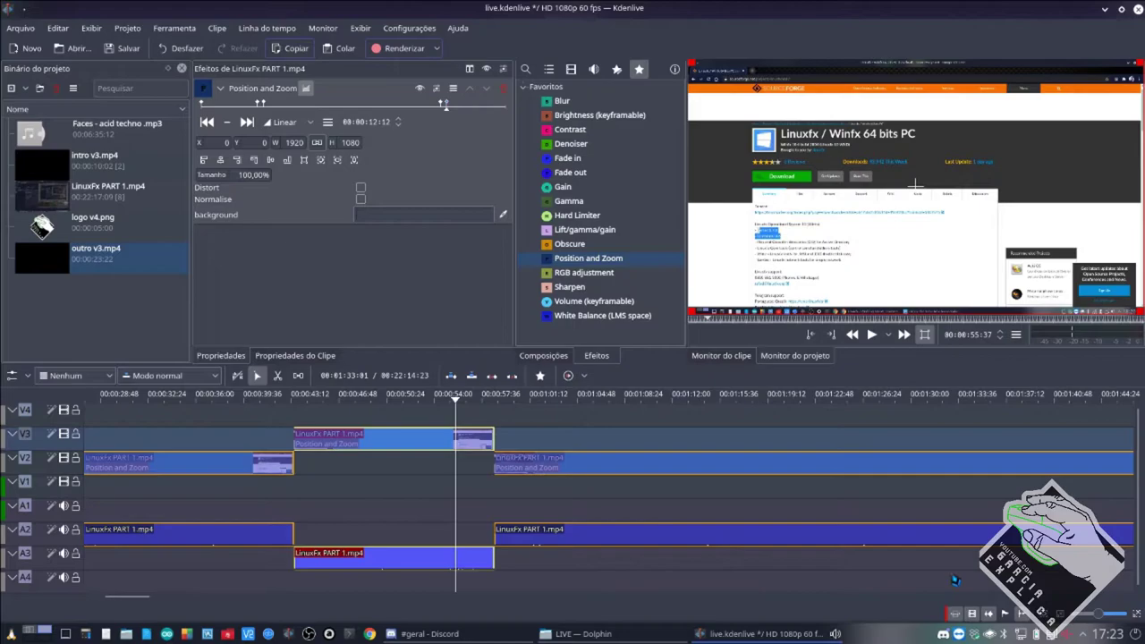
left_click(442, 107)
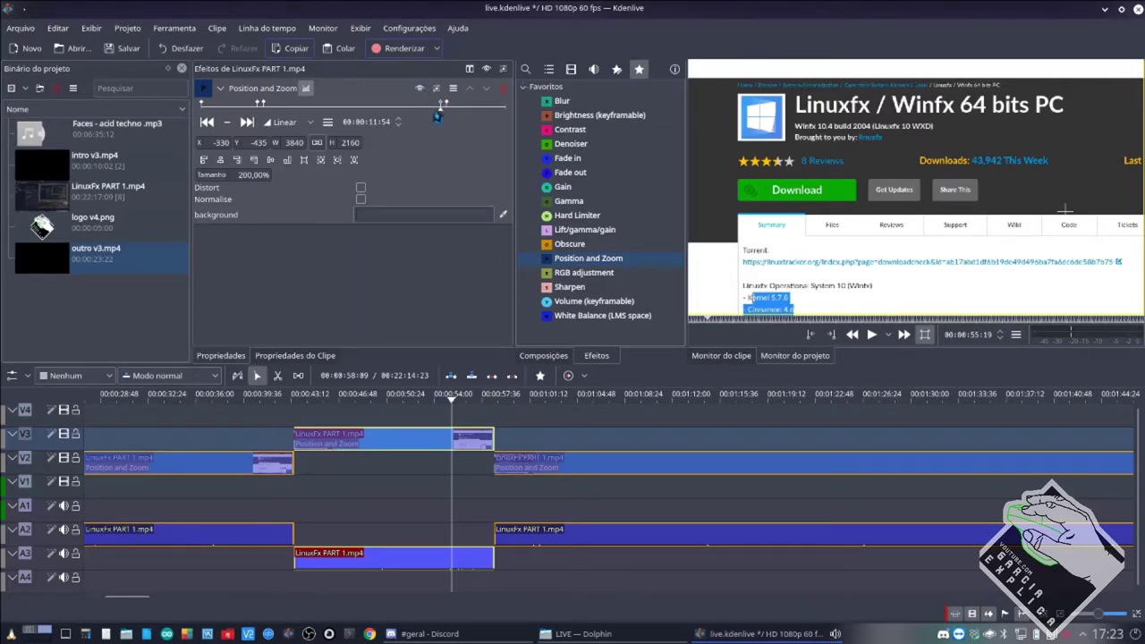
left_click(450, 107)
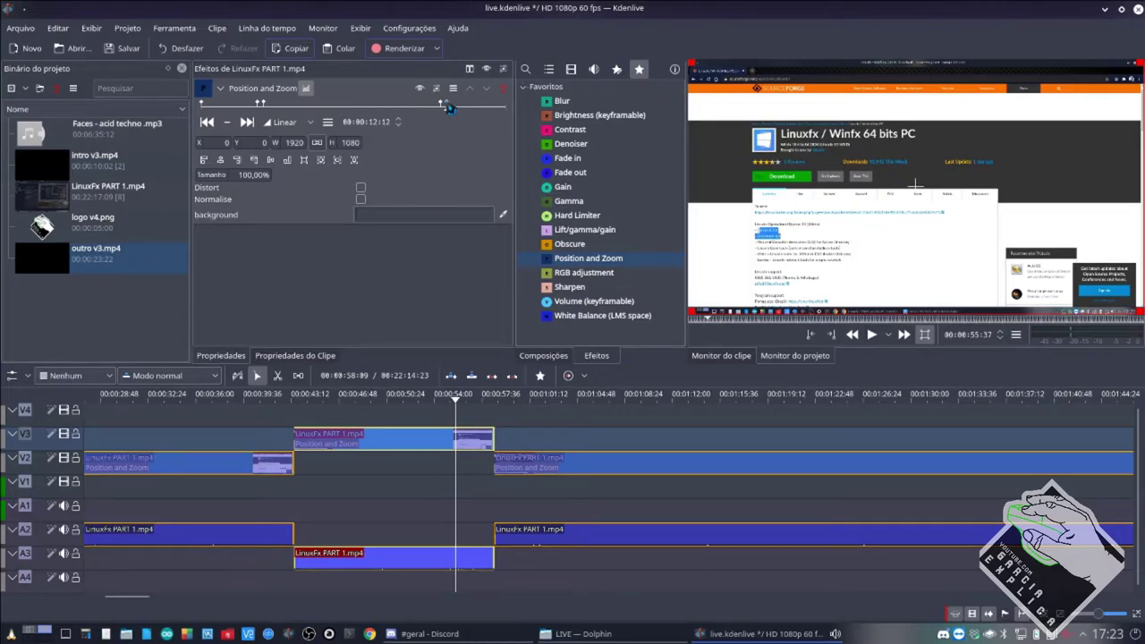
left_click(207, 125)
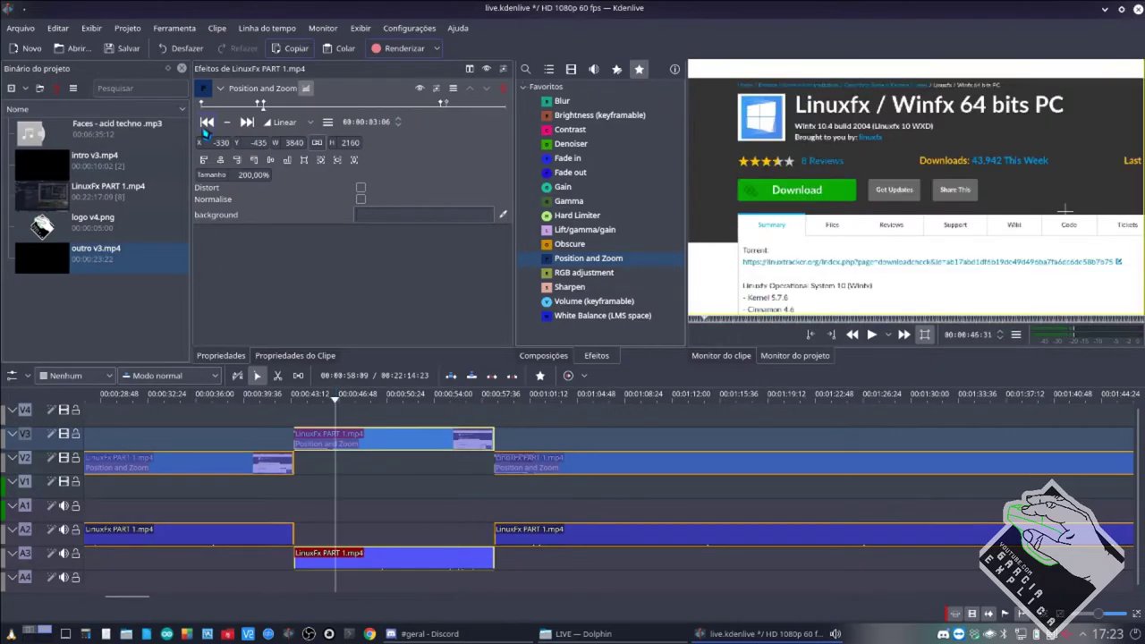
left_click(206, 127)
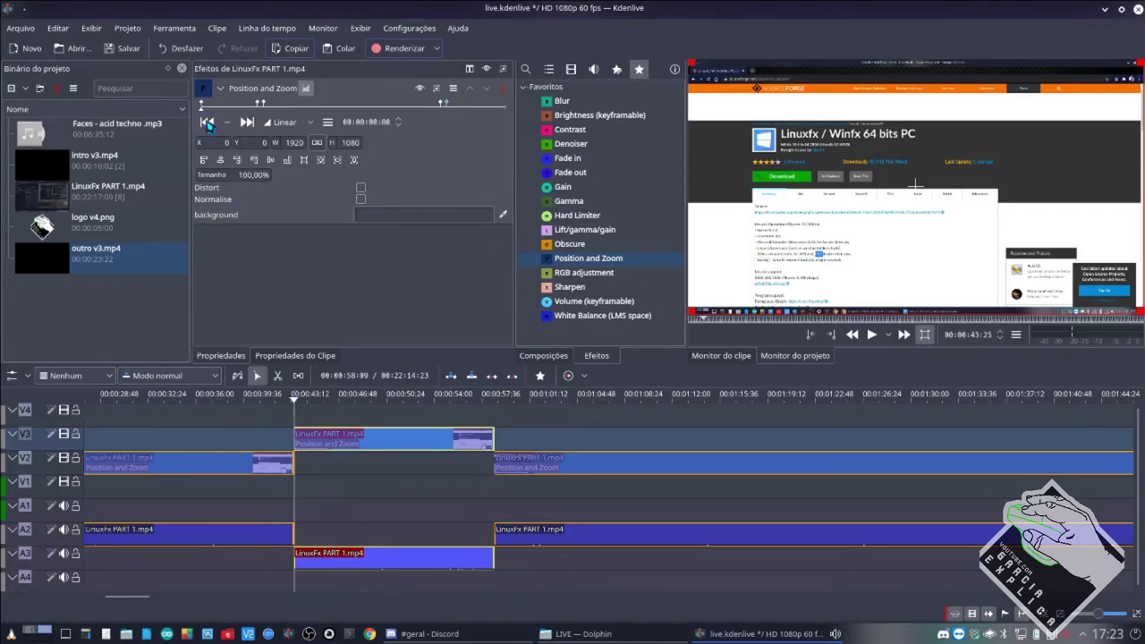
left_click(247, 123)
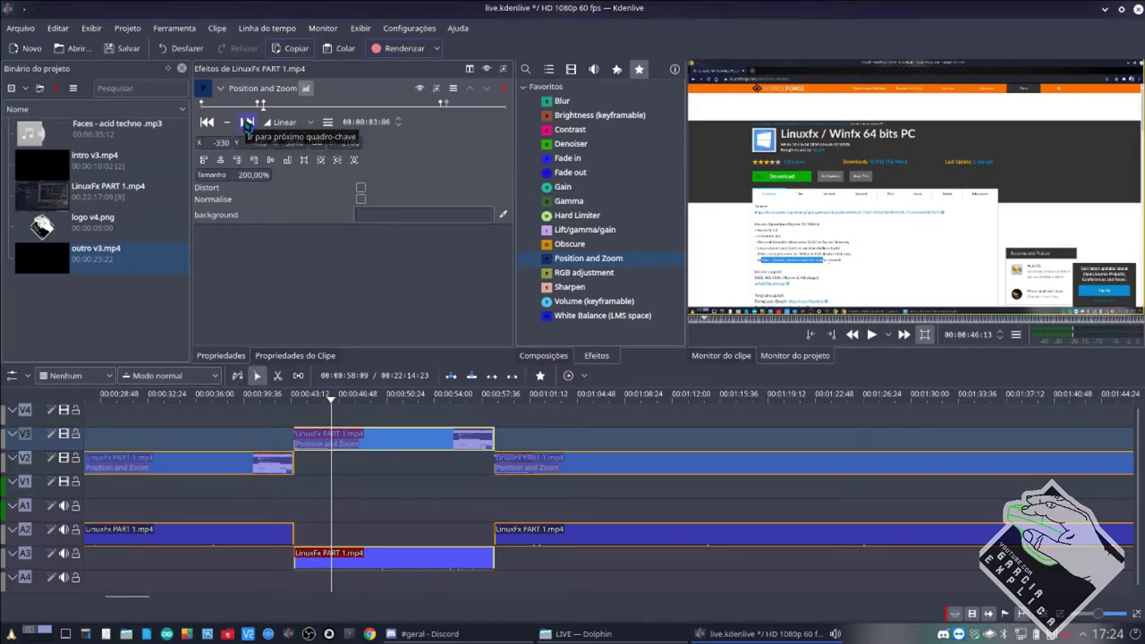
left_click(248, 122)
left_click(207, 123)
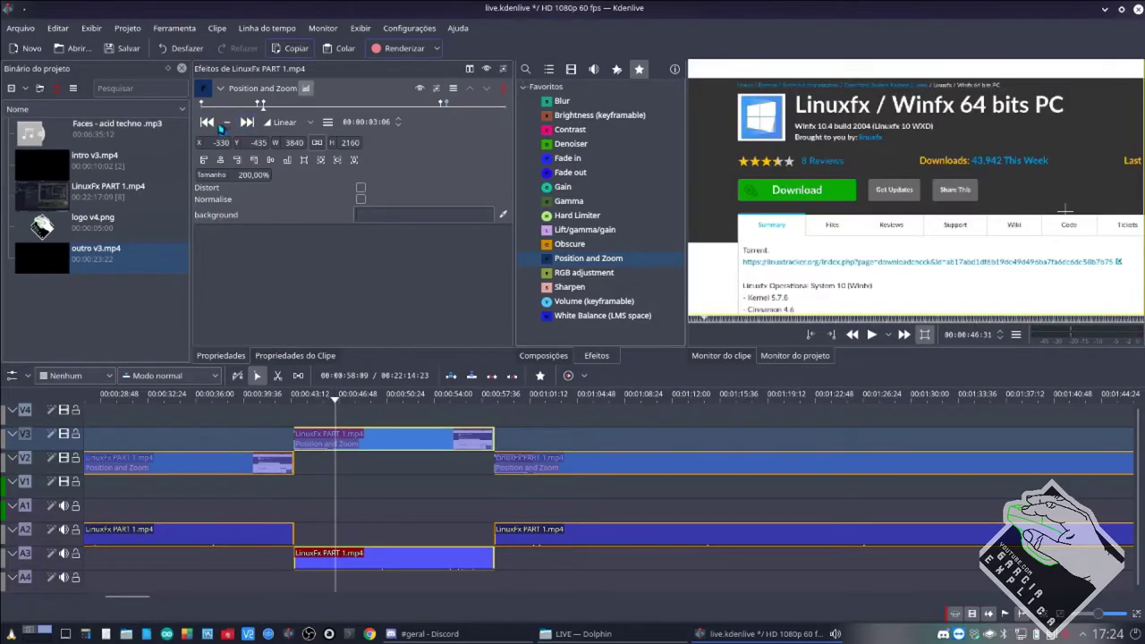
left_click(248, 123)
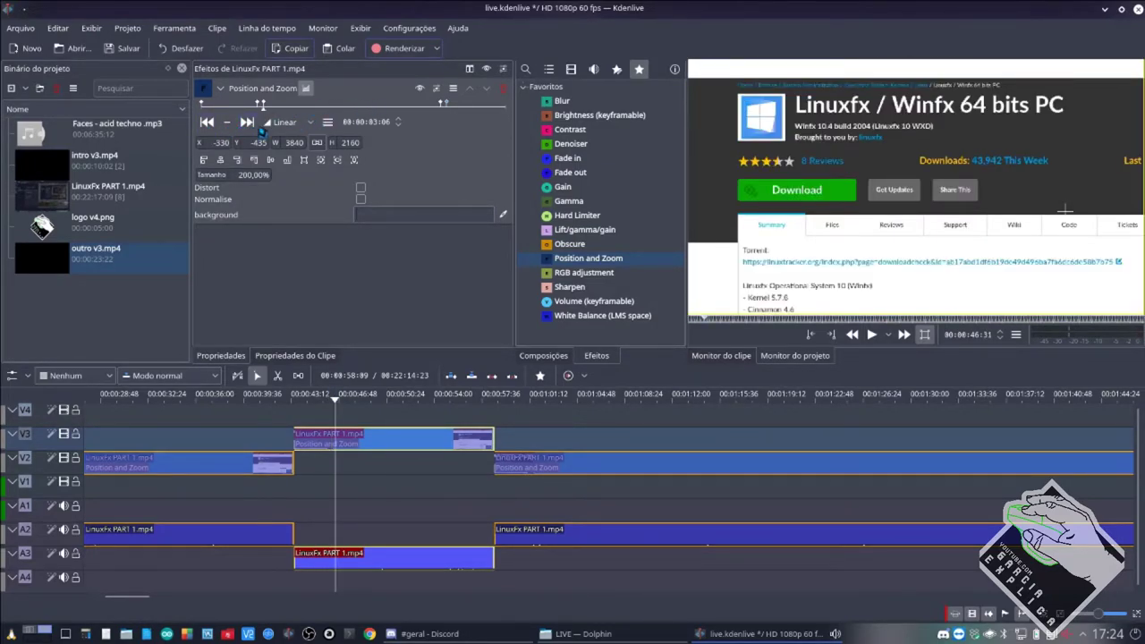
left_click(248, 123)
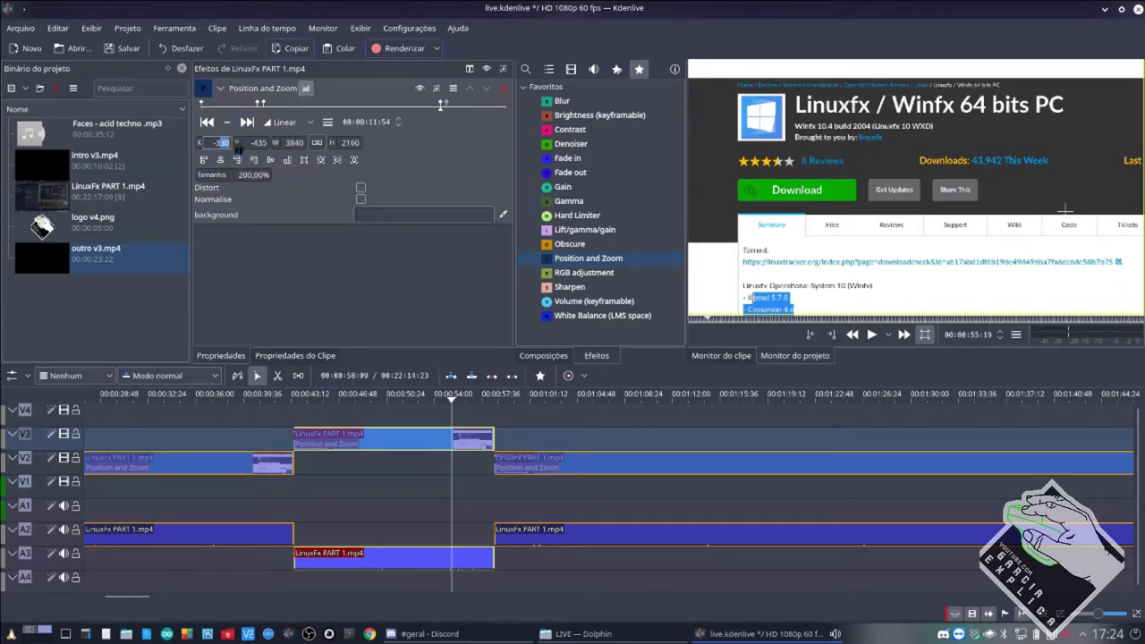
Shift the zoomed frame to X -300 and add a keyframe at 06:43 with Y -400.
left_click_drag(223, 149, 287, 149)
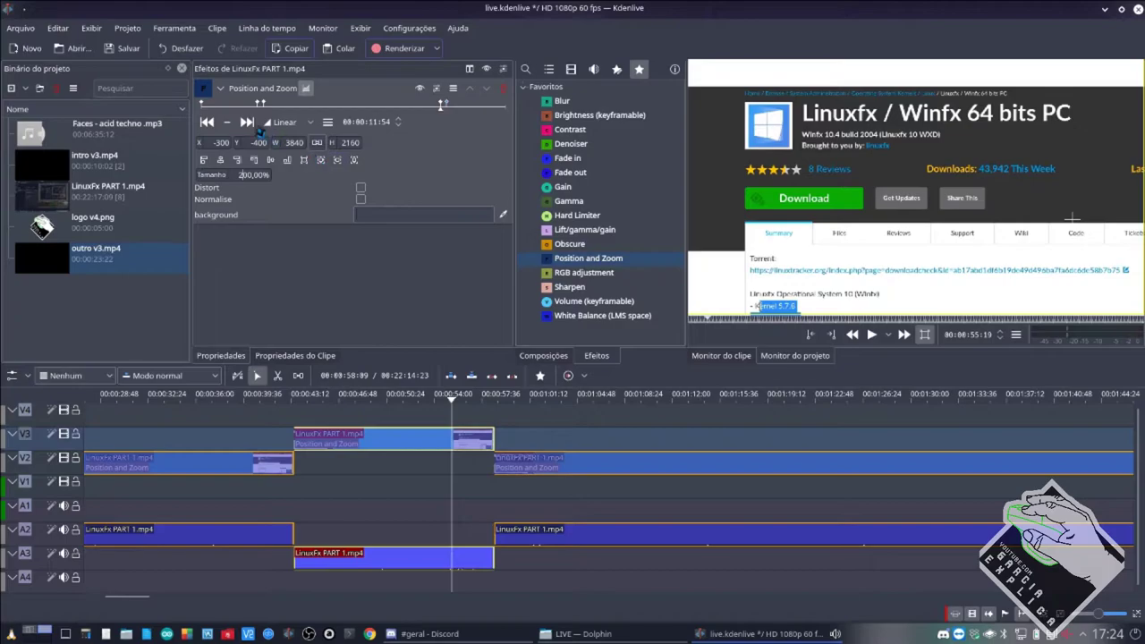
left_click(251, 125)
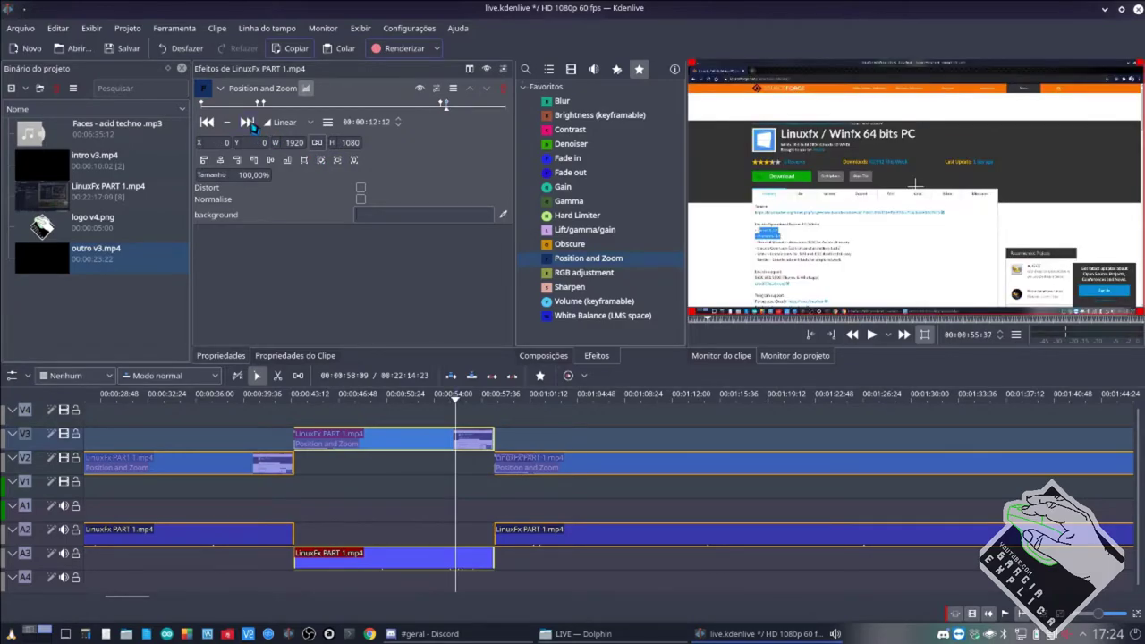
left_click(337, 108)
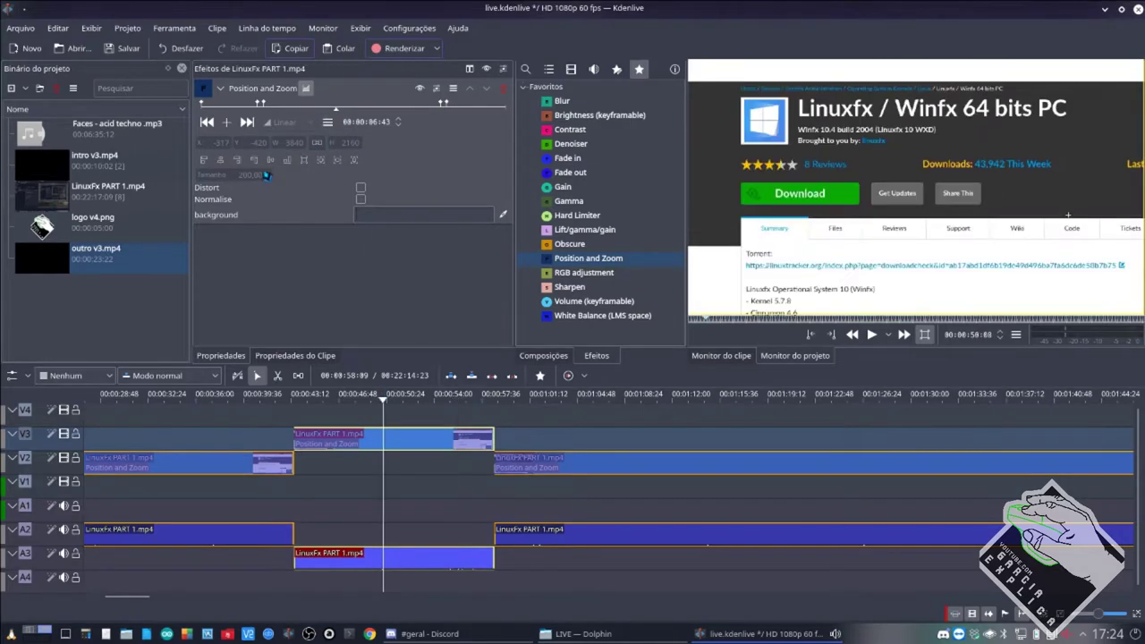
left_click(226, 123)
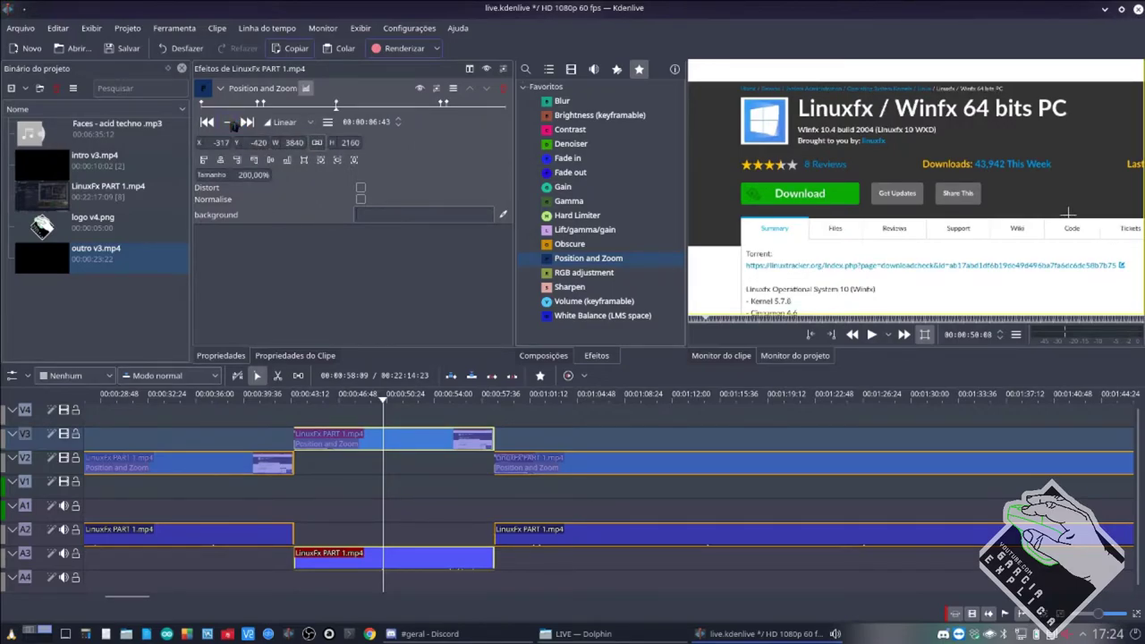
double_click(222, 143)
double_click(258, 145)
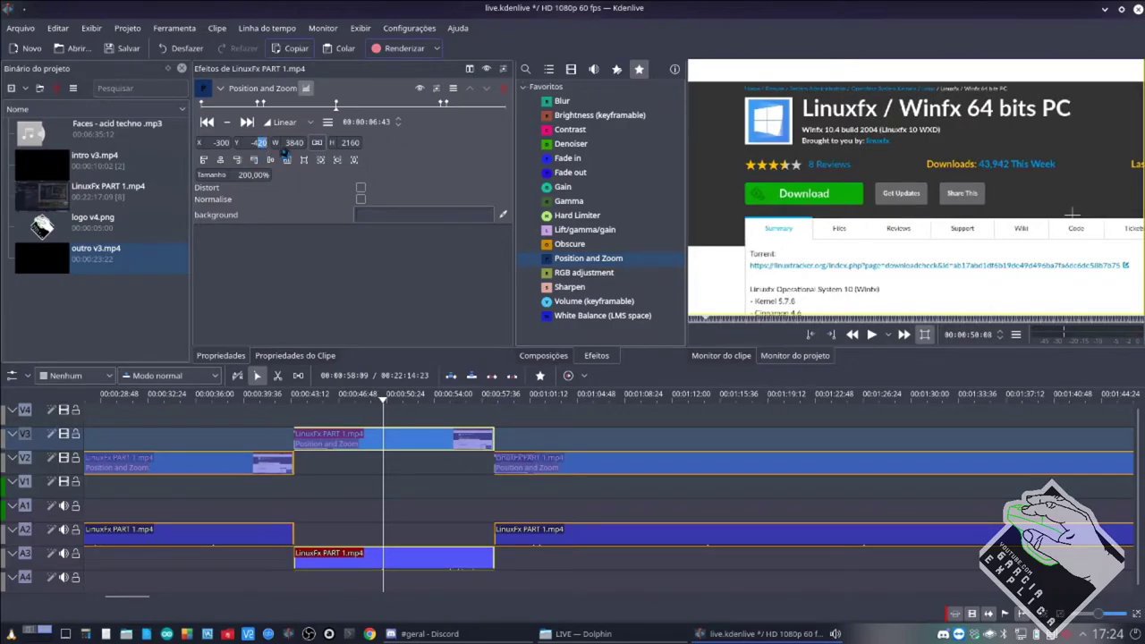
type("-400")
key("Return")
Set the previous keyframe to X -300 and Y -400.
left_click(208, 124)
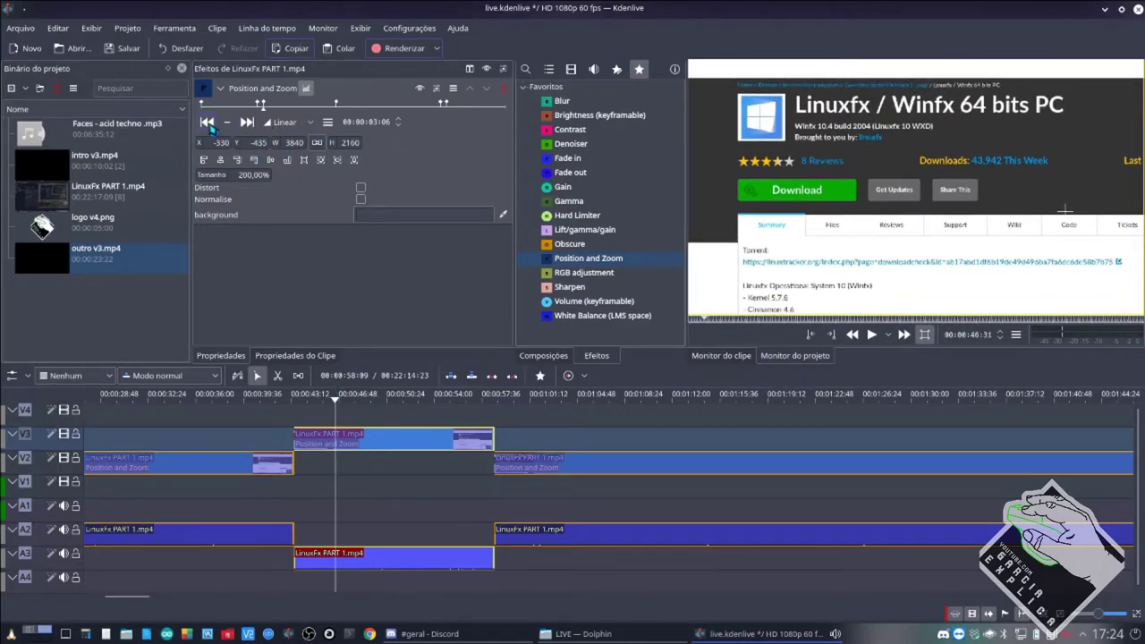
double_click(223, 144)
key("Return")
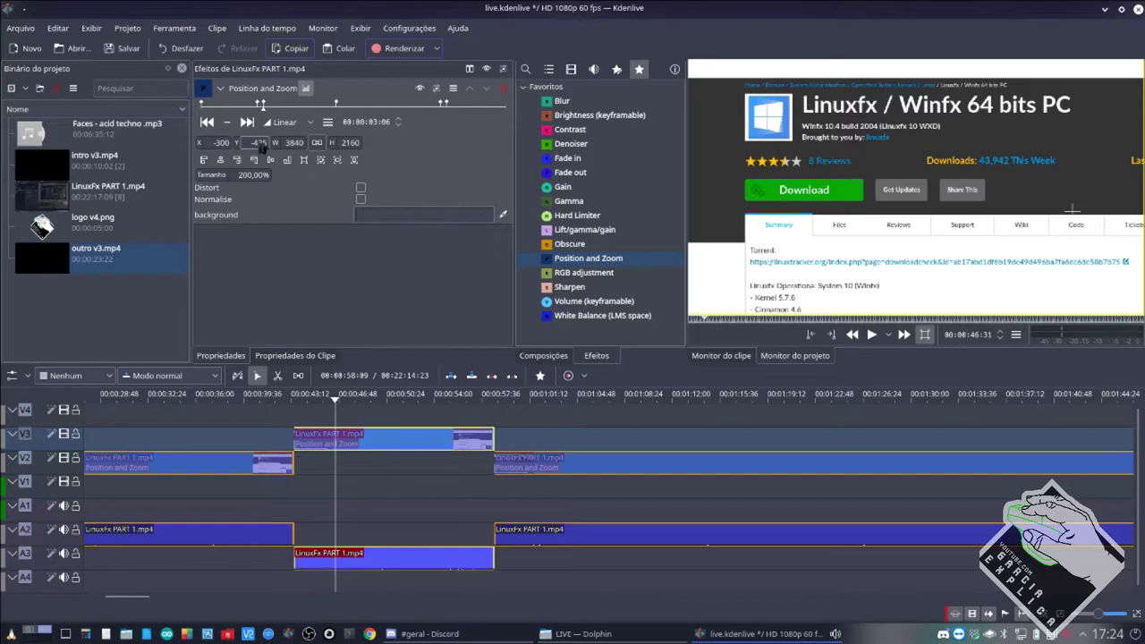
double_click(258, 143)
key("Return")
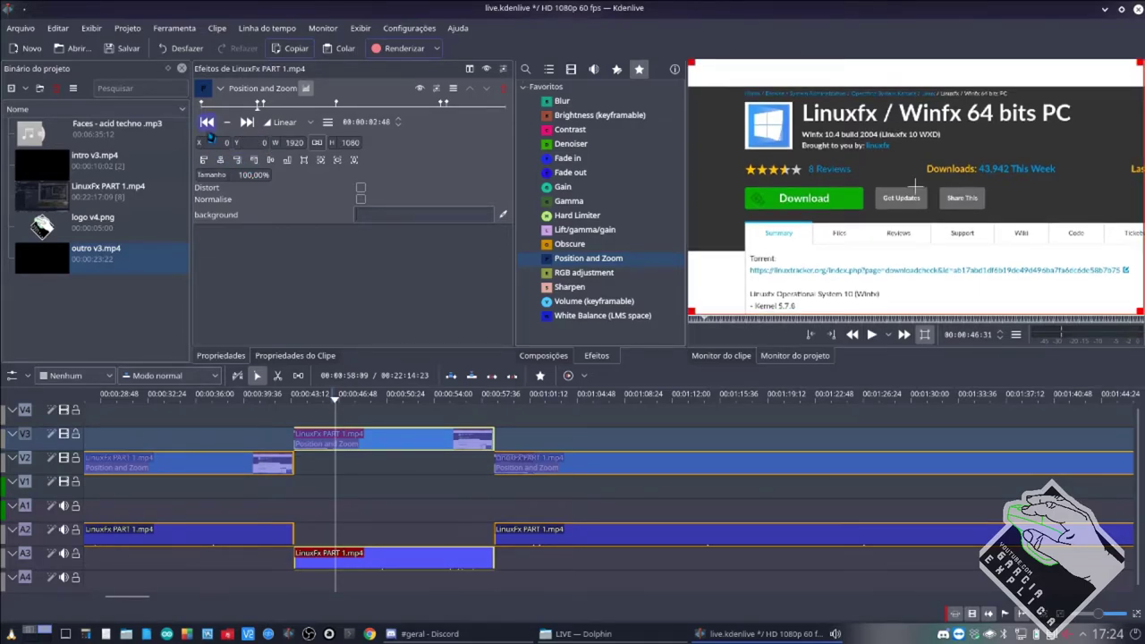
Move the next keyframe to 07:03 and pan the zoomed image left in the monitor.
left_click(247, 125)
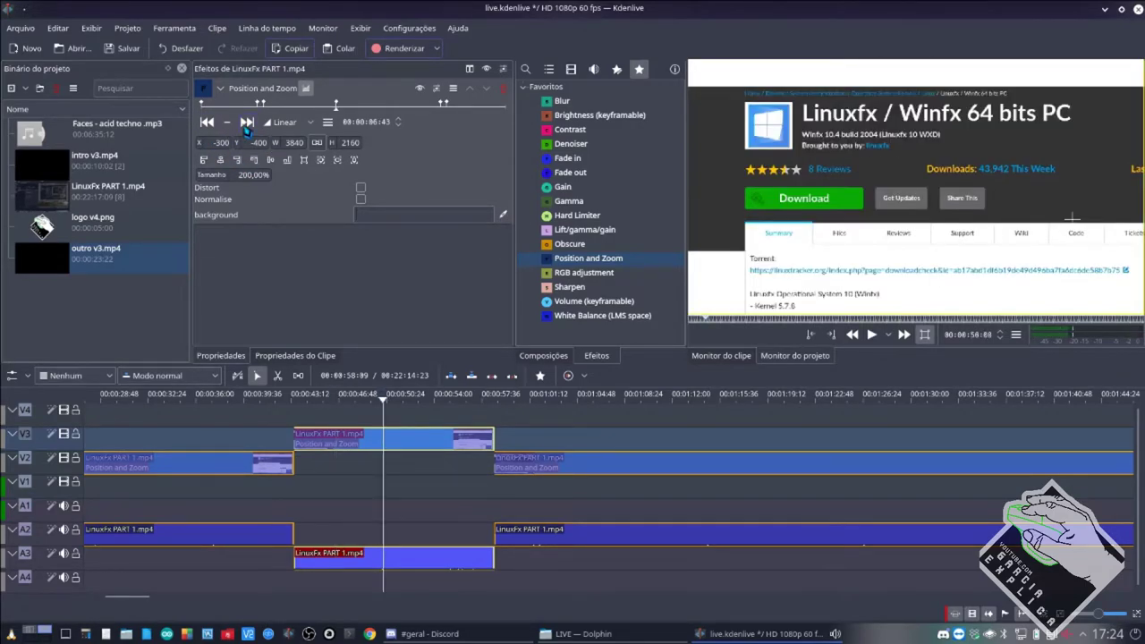
left_click_drag(346, 113, 349, 112)
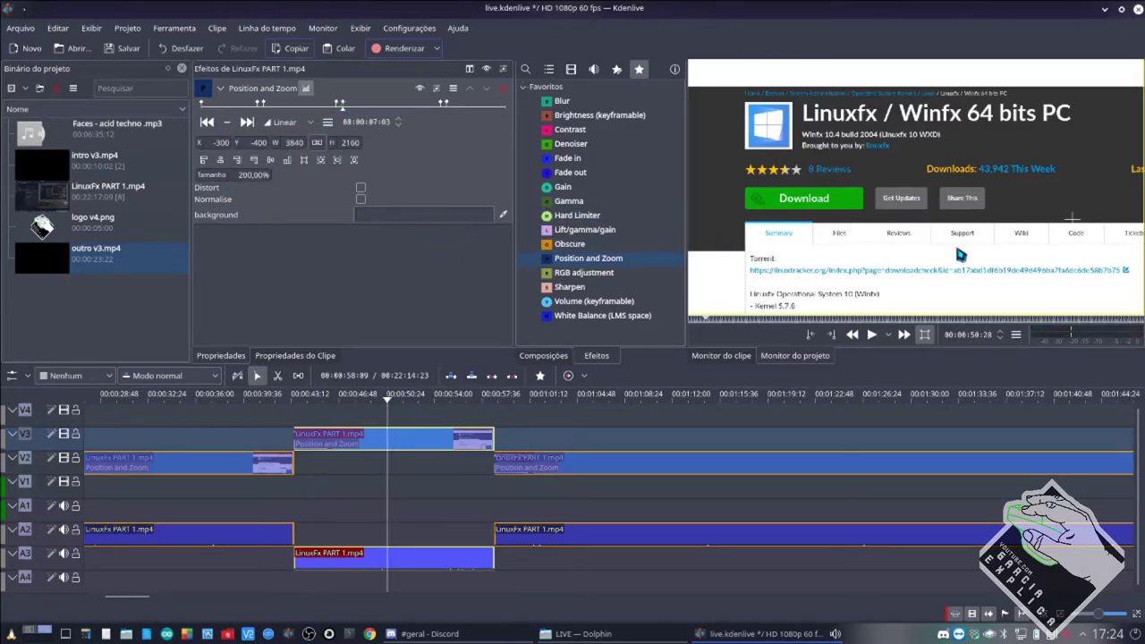
left_click_drag(1072, 219, 803, 220)
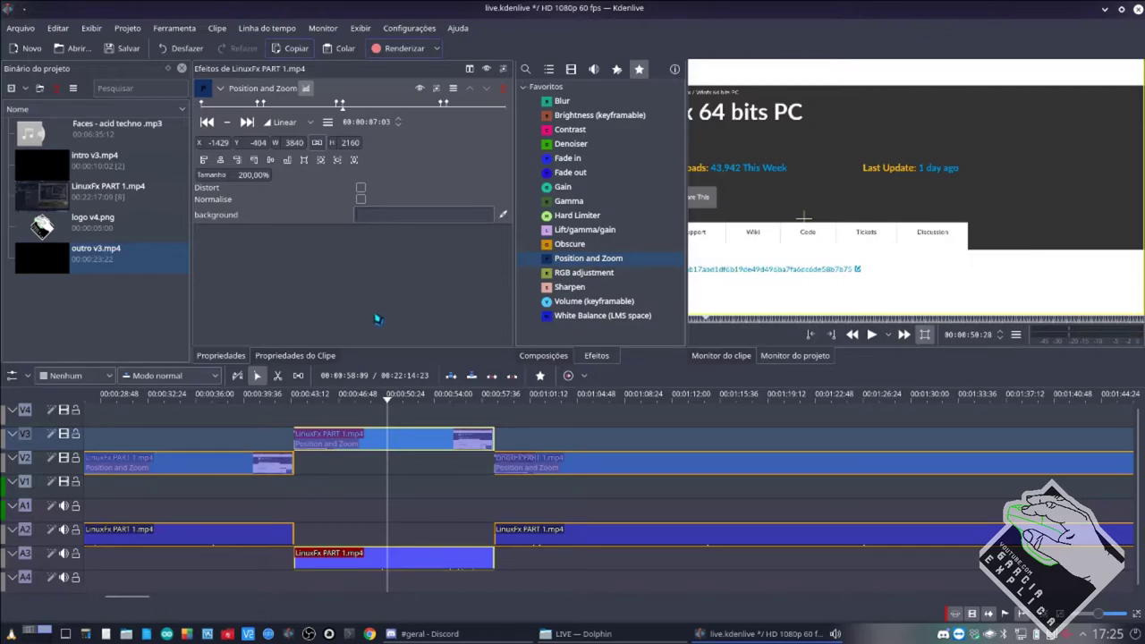
Play back the zoom section from just before it starts.
left_click(249, 115)
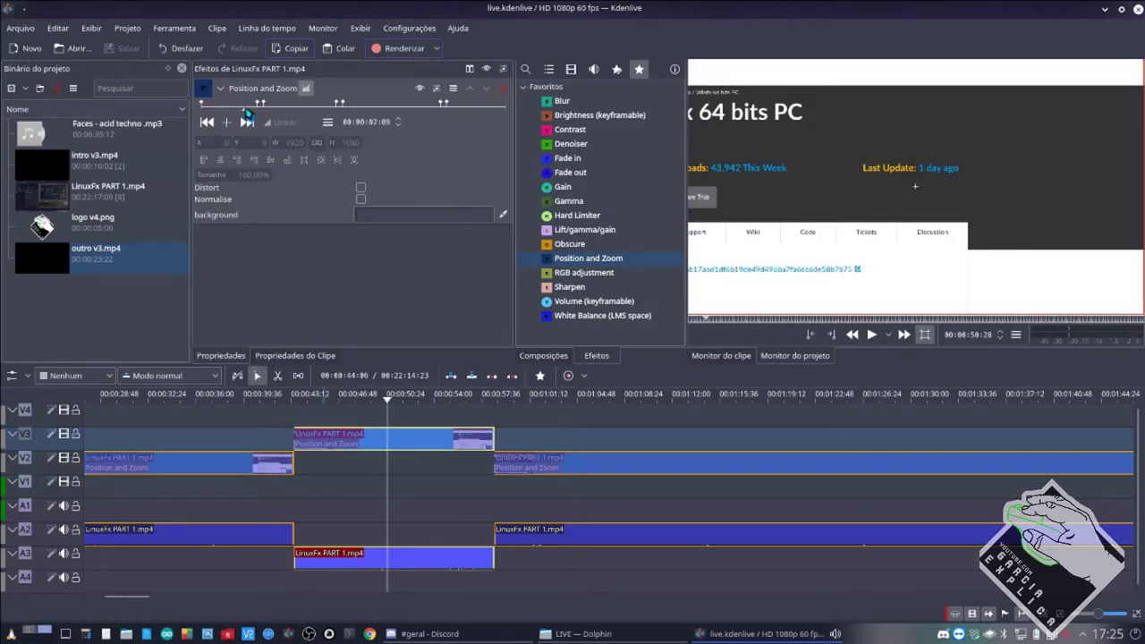
key("space")
left_click(249, 113)
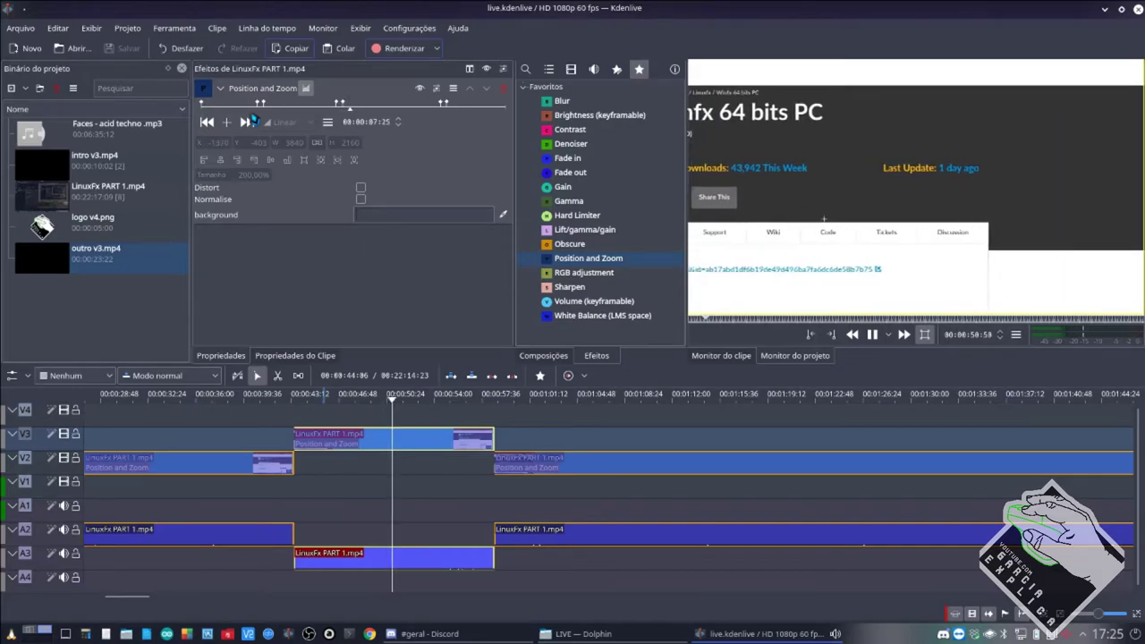
key("space")
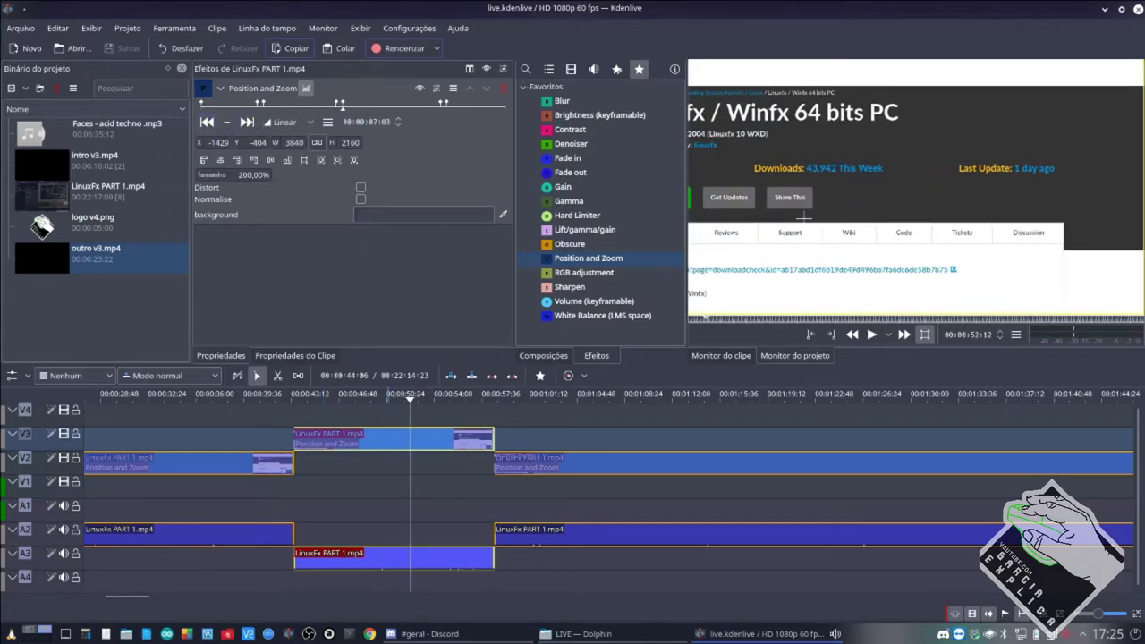
Set X to -1400 at the next keyframe and preview the pan.
left_click_drag(215, 143, 231, 145)
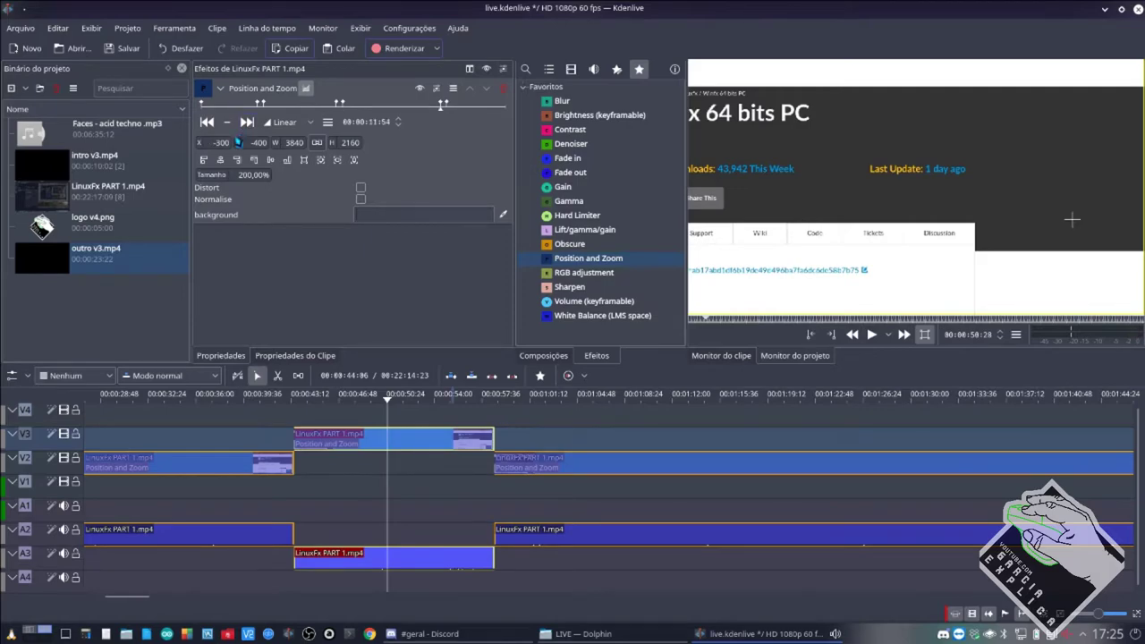
left_click(247, 121)
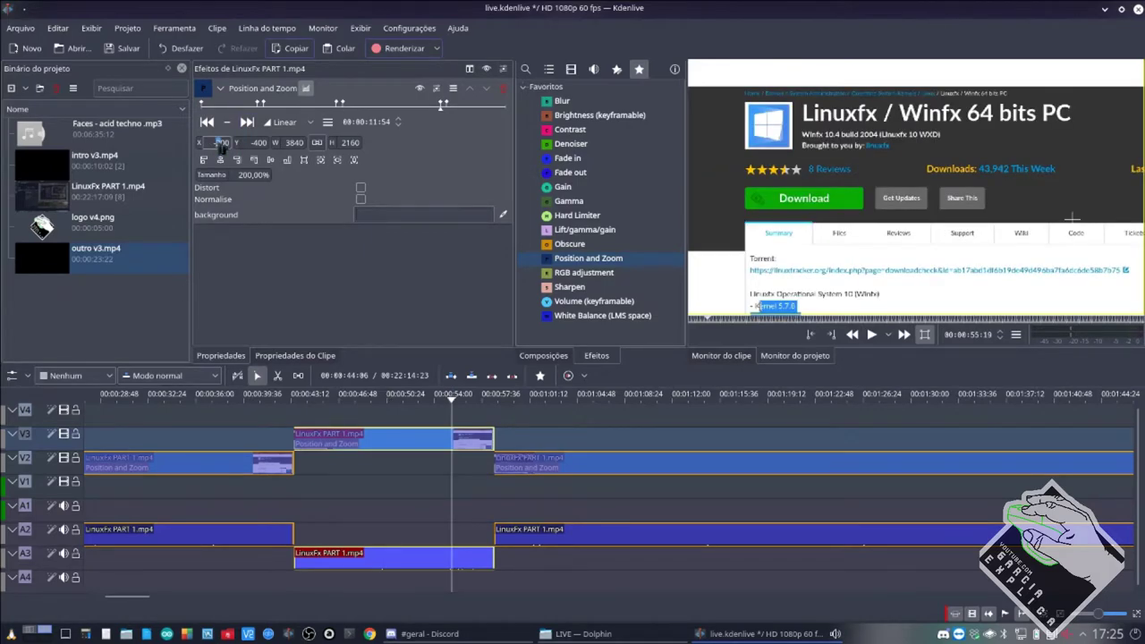
type("-1400")
key("Return")
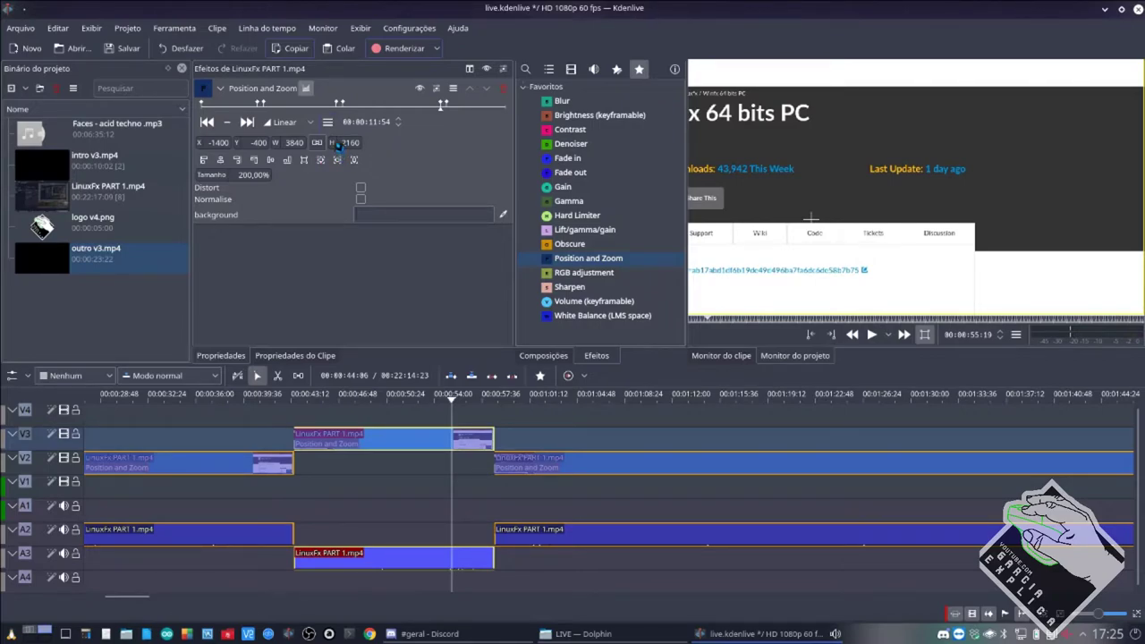
left_click(309, 109)
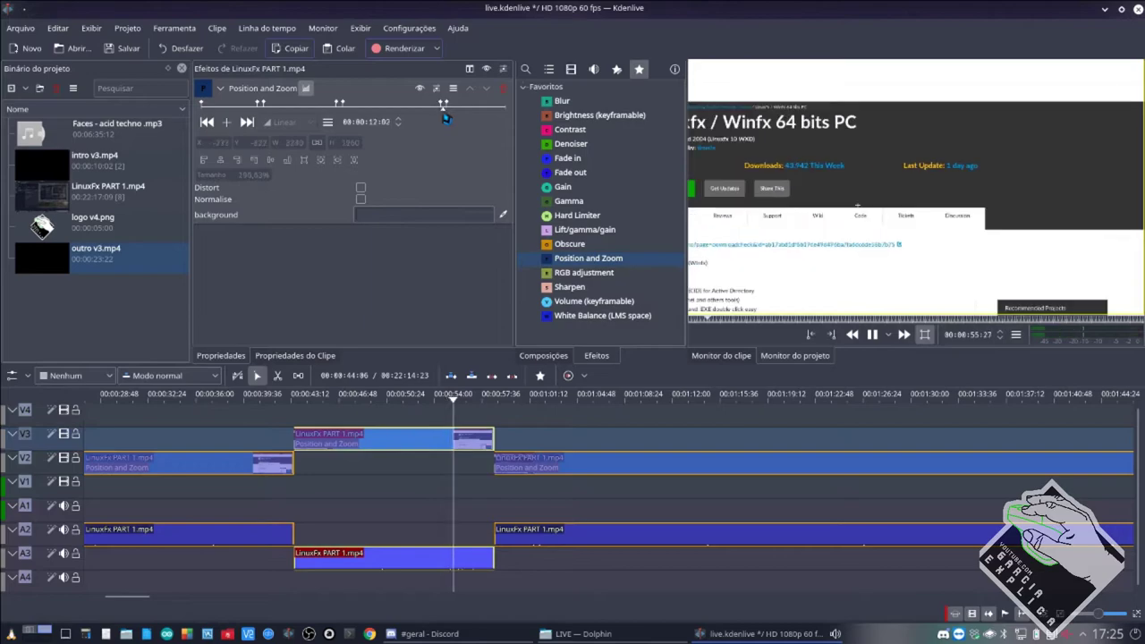
key("space")
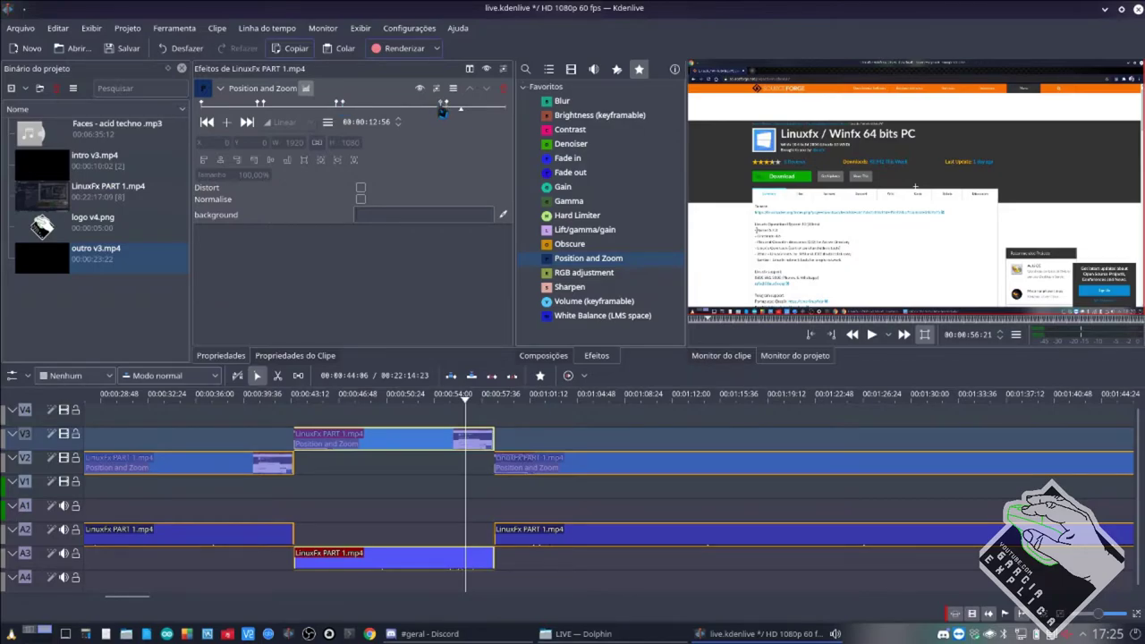
Save the project with Ctrl+S, glance at Discord, and return to Kdenlive.
key("ctrl+s")
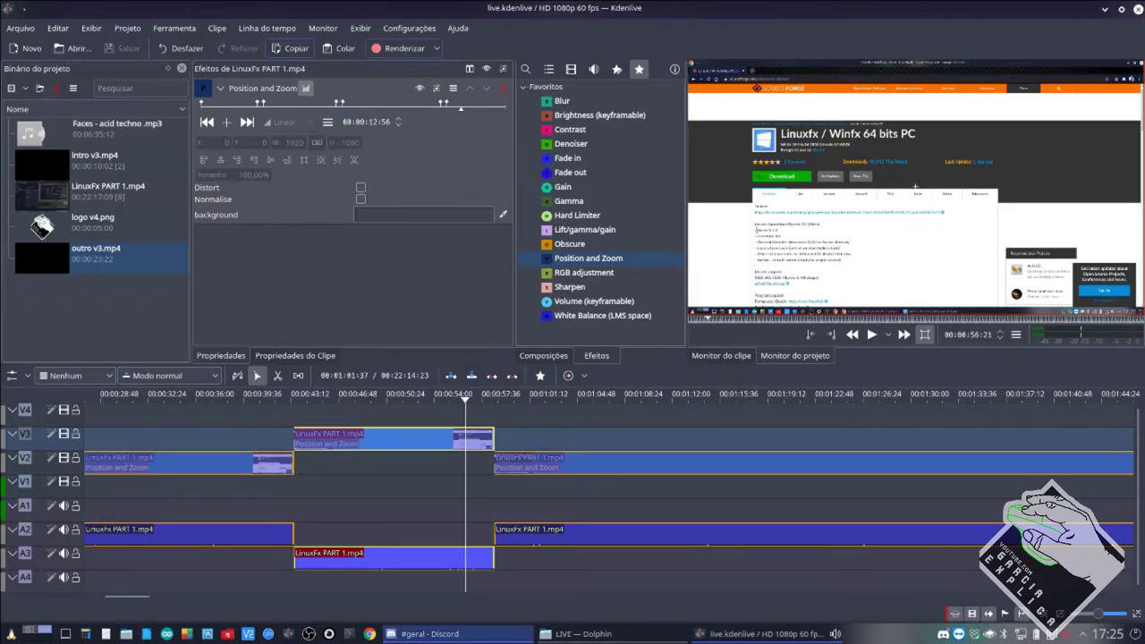
left_click(416, 633)
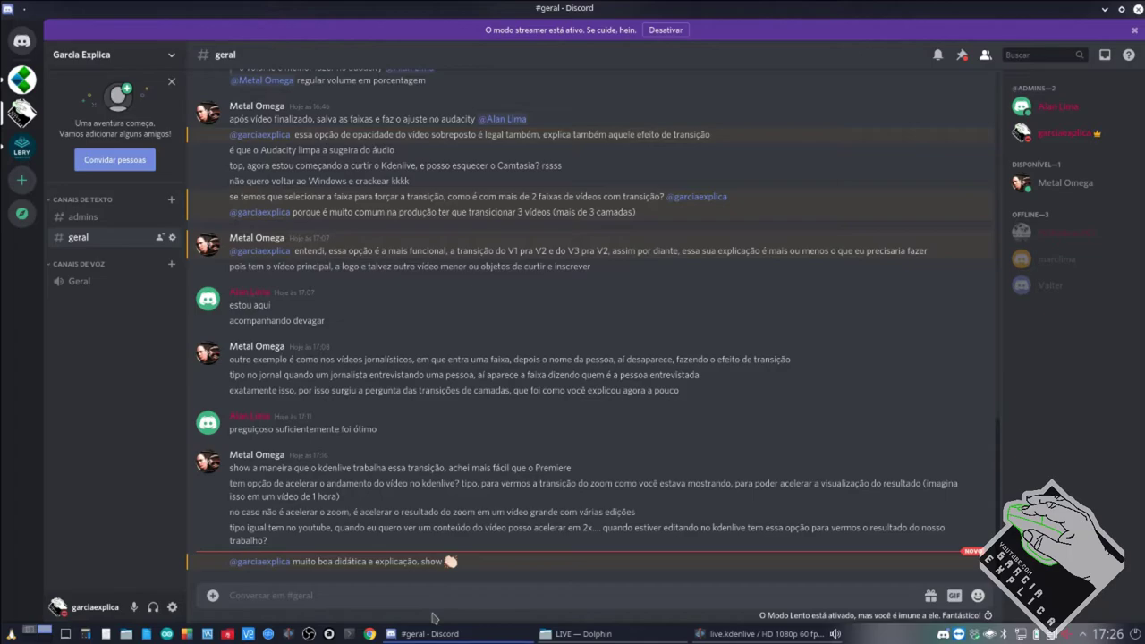
left_click(702, 634)
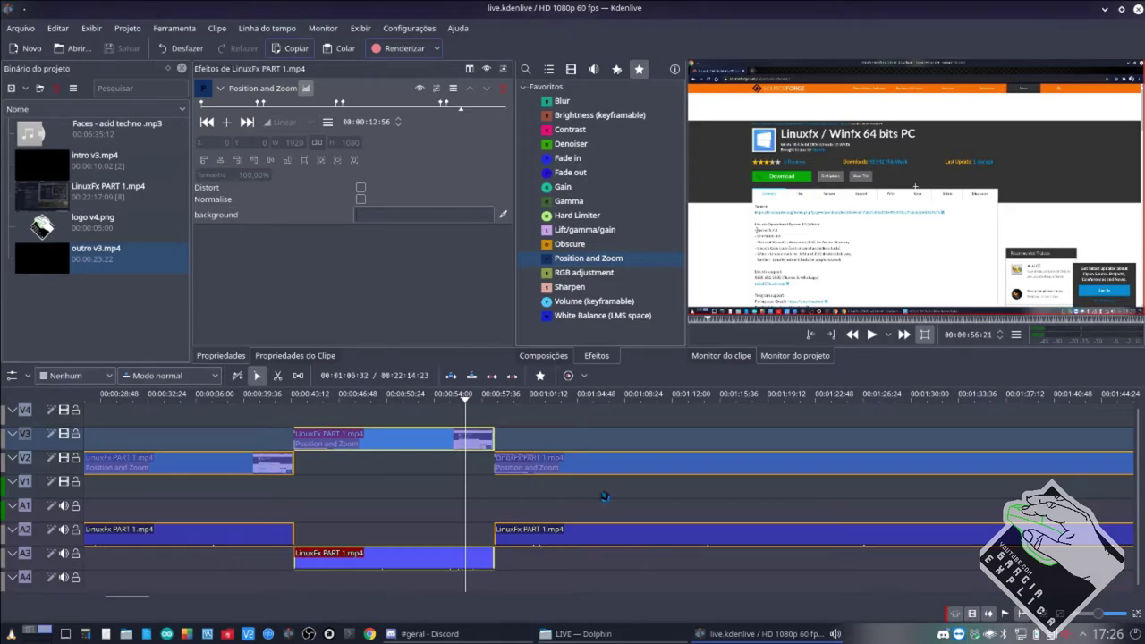
Razor-cut the V2 LinuxFx PART 1 clip and drop the cut piece onto V1/A1.
scroll(604, 495, "down", 2, "ctrl")
scroll(604, 495, "down", 3, "ctrl")
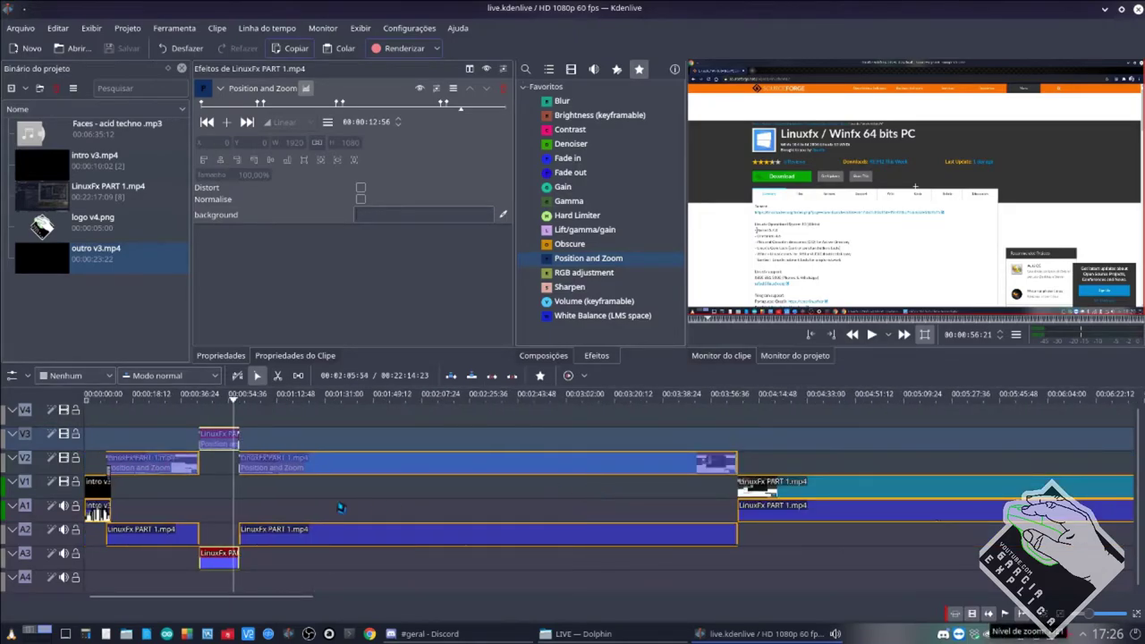
key("x")
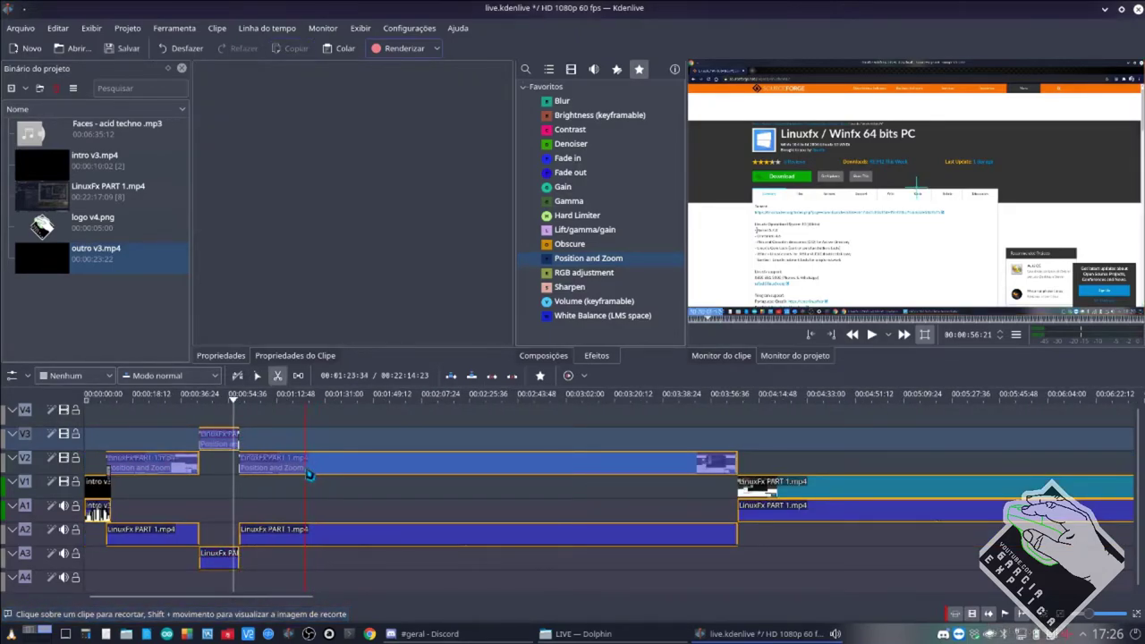
left_click(307, 472)
key("s")
left_click_drag(298, 472, 284, 492)
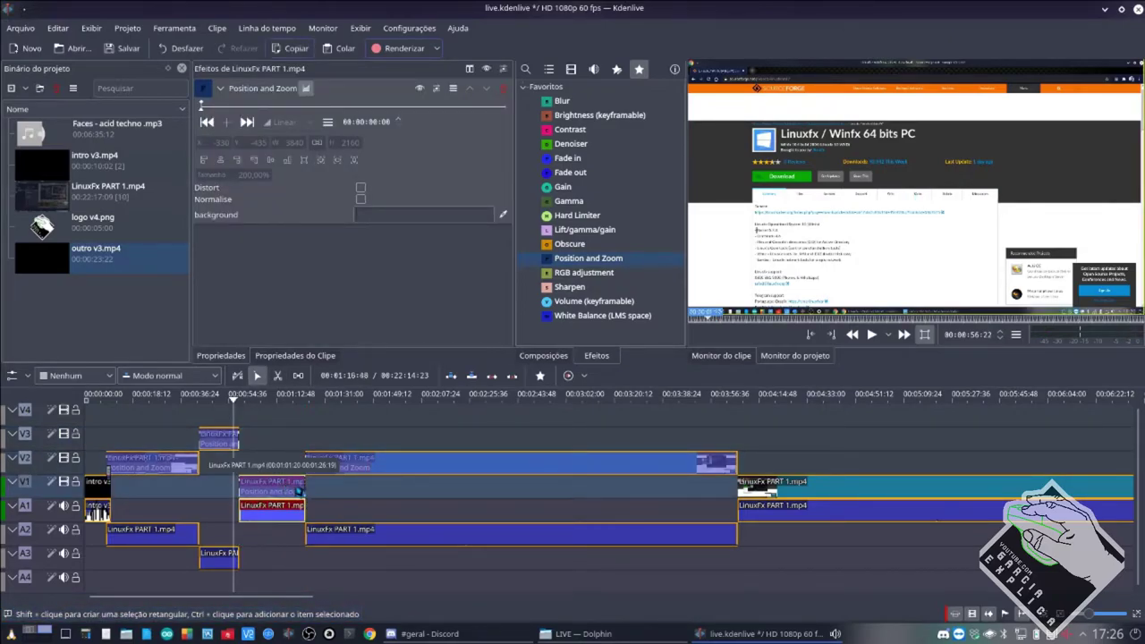
scroll(285, 498, "up", 3, "ctrl")
scroll(411, 512, "up", 3, "ctrl")
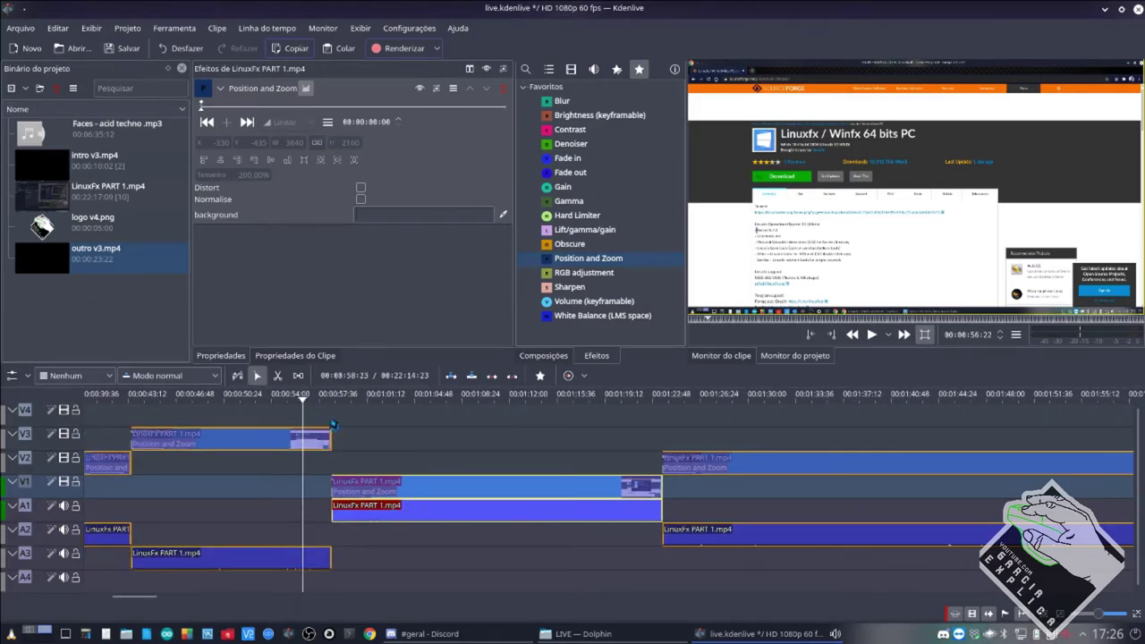
left_click(336, 421)
key("alt+Right")
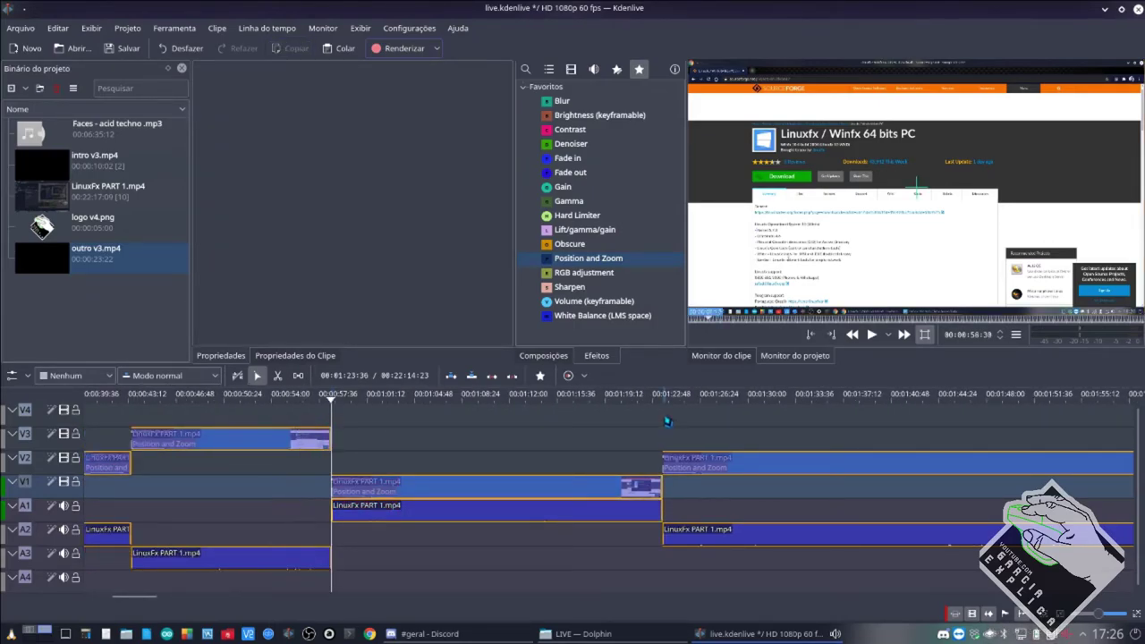
key("alt+Right")
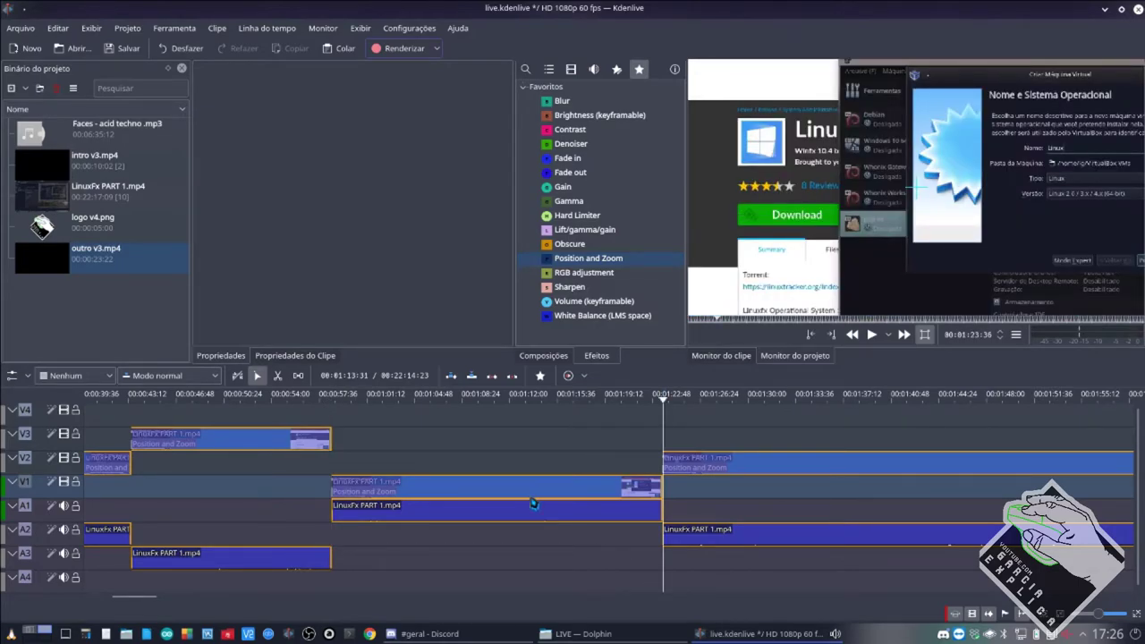
Set the V1 clip's speed to 200% with Mudar a Velocidade.
right_click(534, 503)
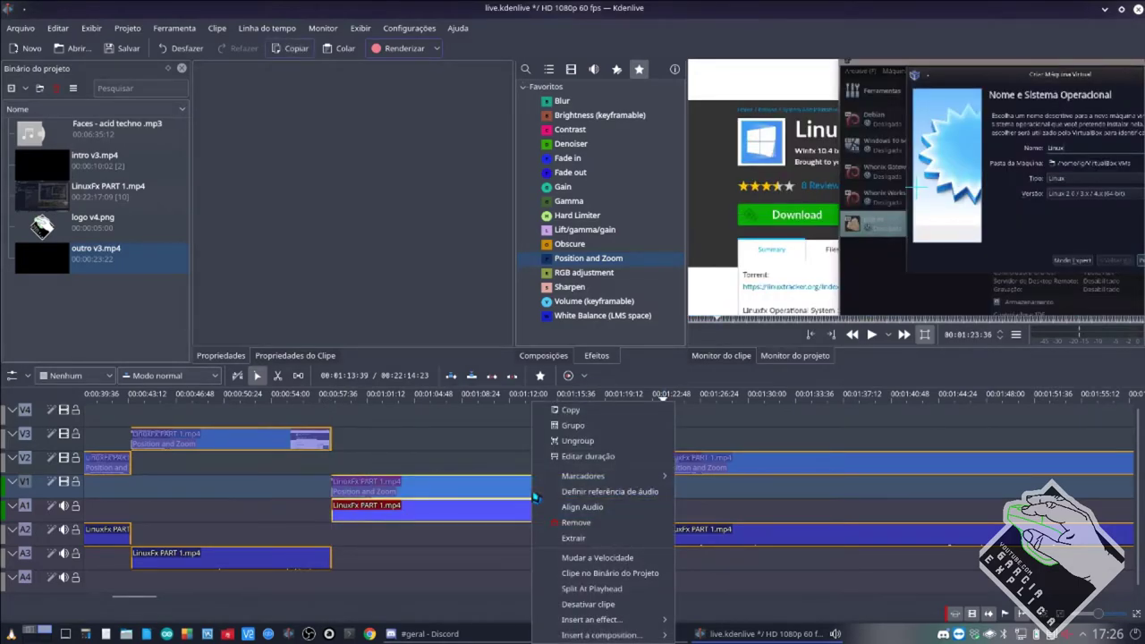
left_click(580, 559)
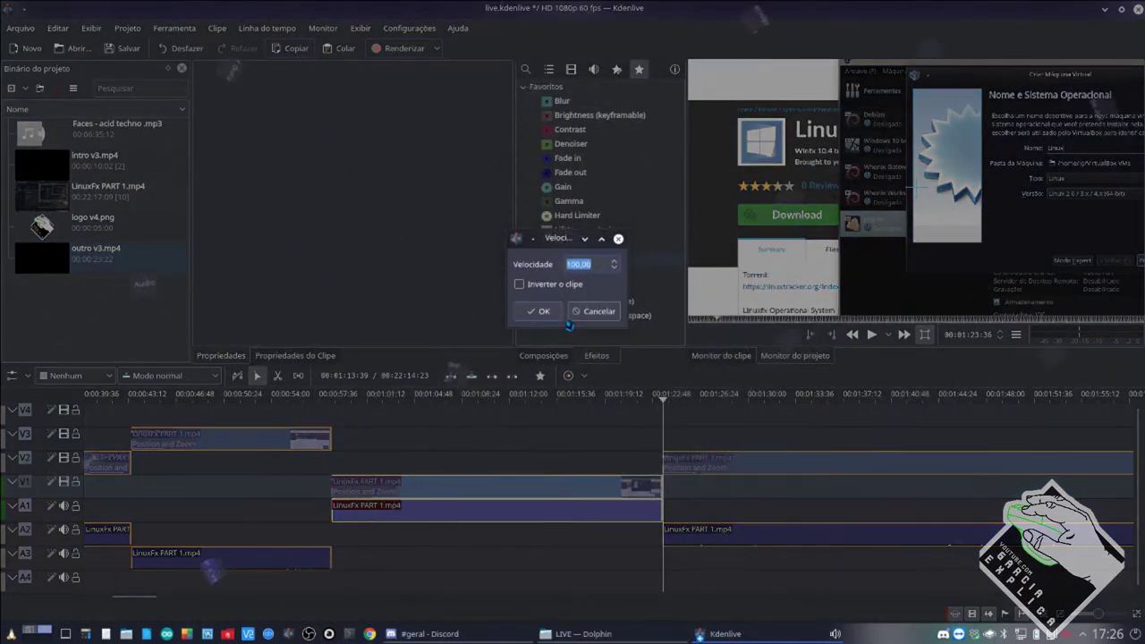
left_click(569, 264)
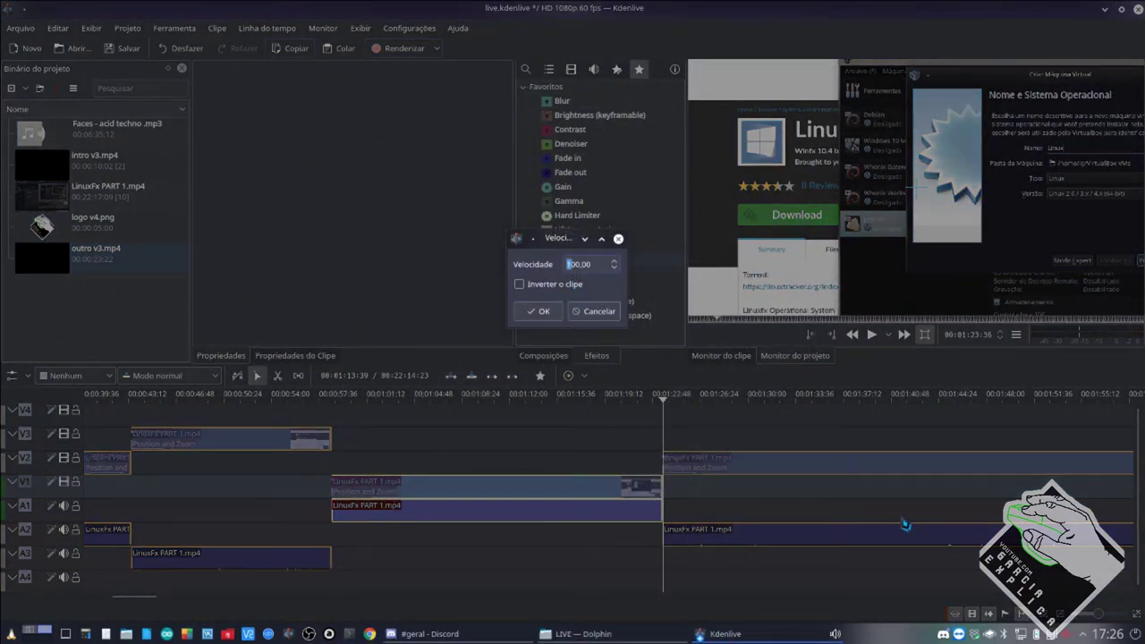
type("2")
key("Return")
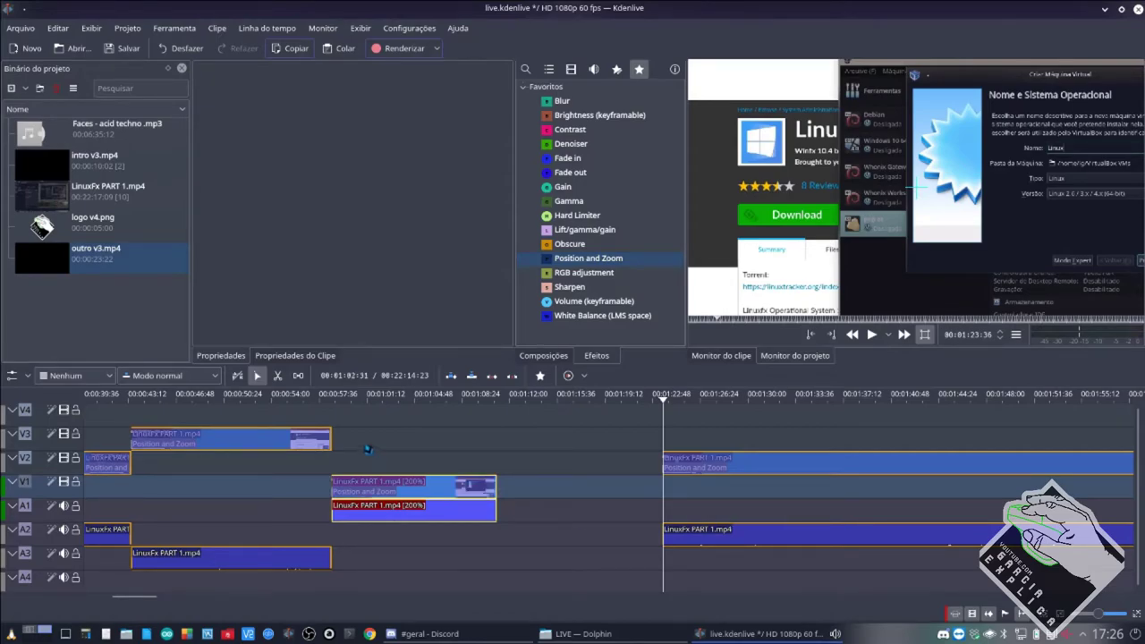
Remove the Position and Zoom effect from the sped-up clip and play it back.
left_click(340, 466)
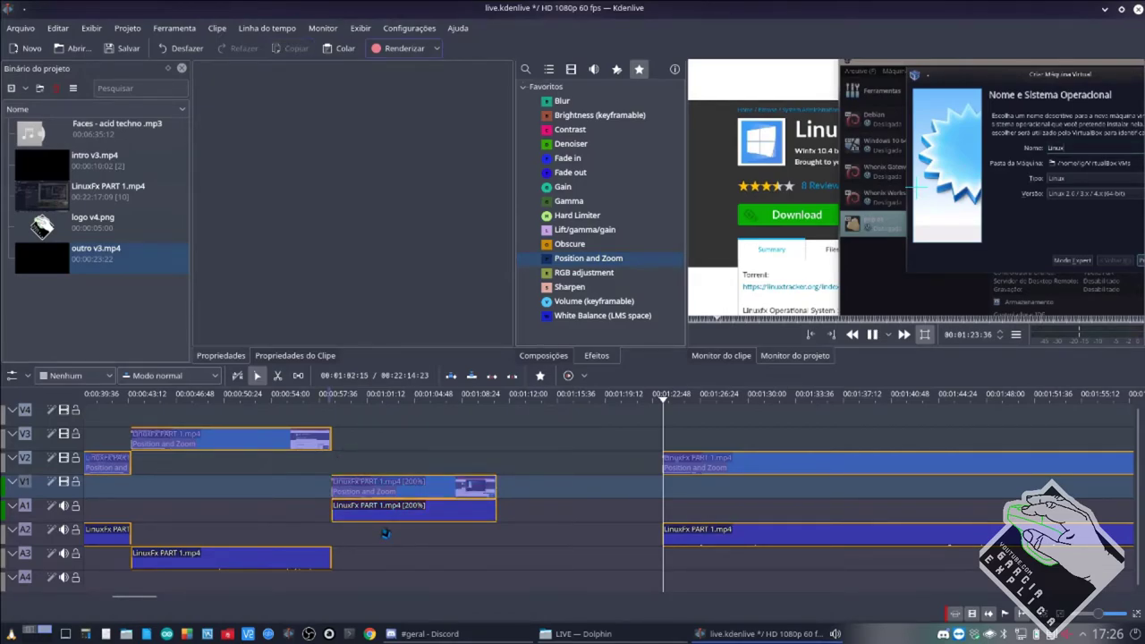
key("alt+Left")
key("alt+Left")
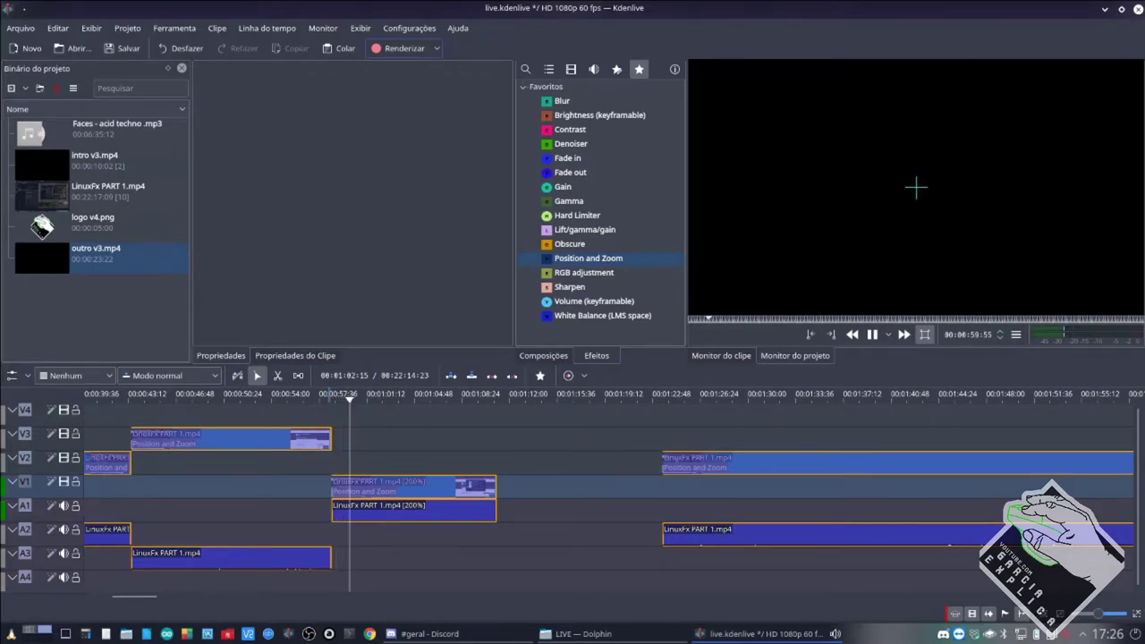
left_click(412, 494)
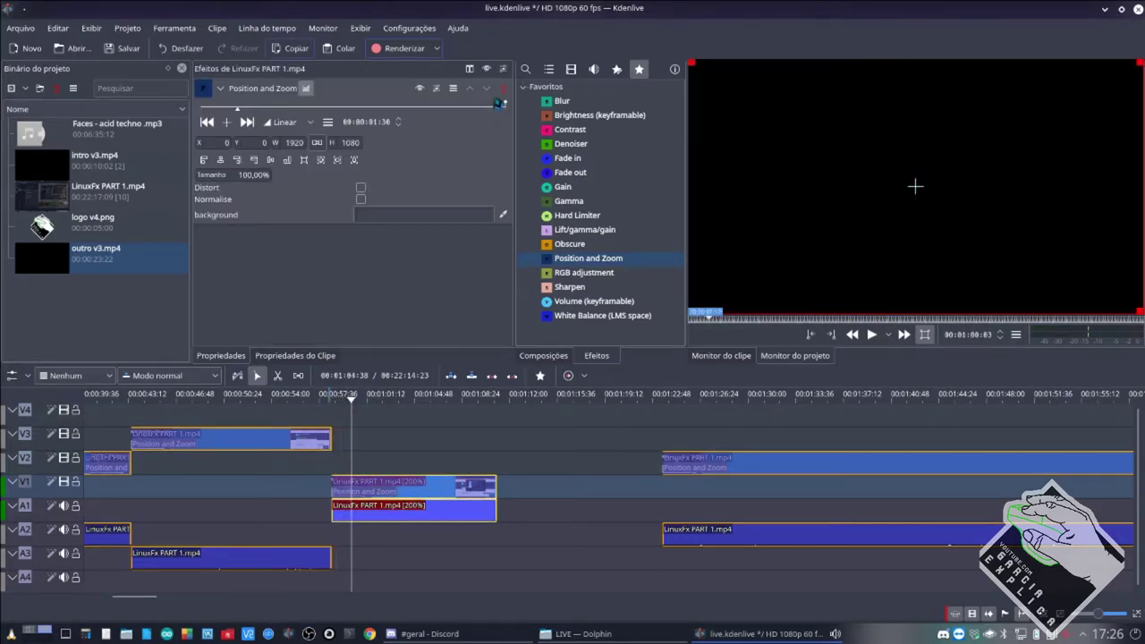
left_click(503, 88)
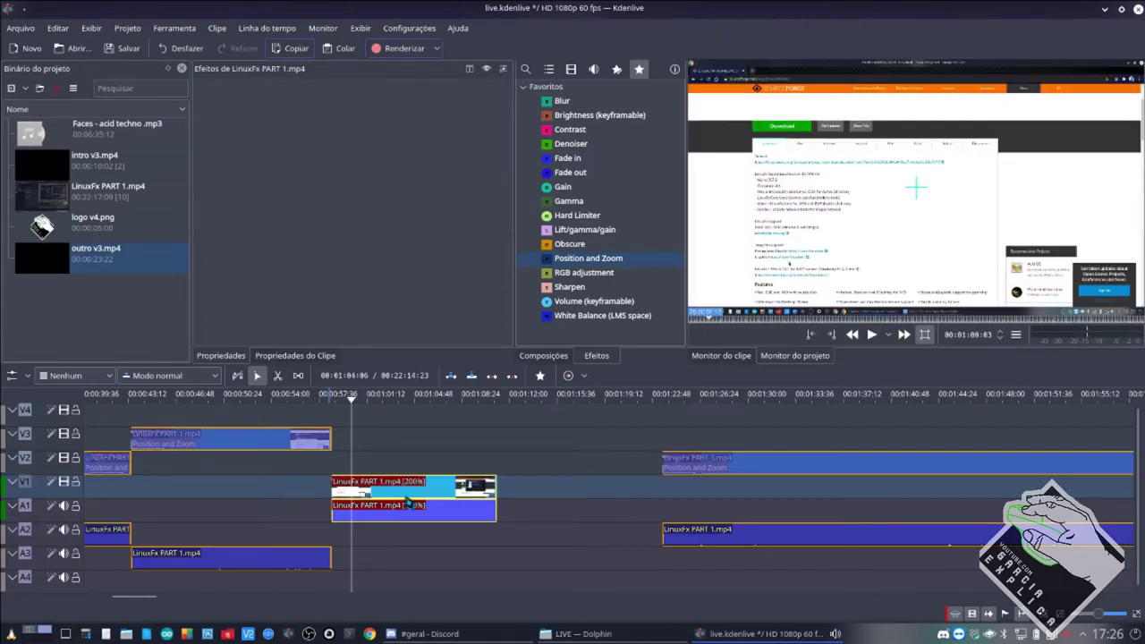
left_click(344, 472)
left_click(331, 471)
key("space")
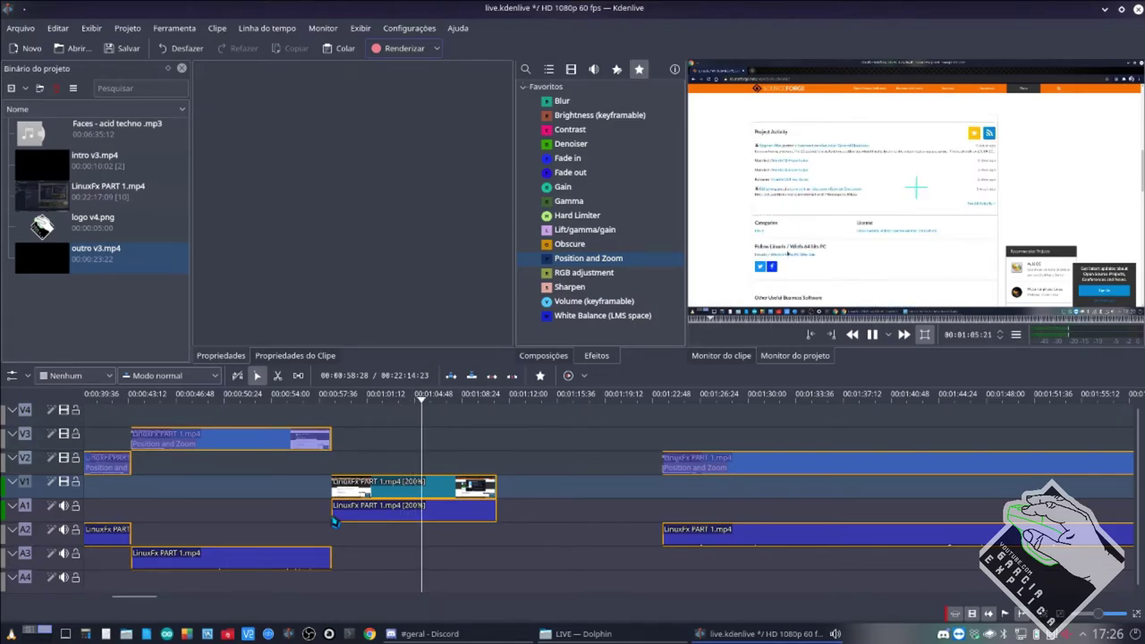
Change the V1 clip's speed to 500% and preview it.
key("space")
right_click(431, 516)
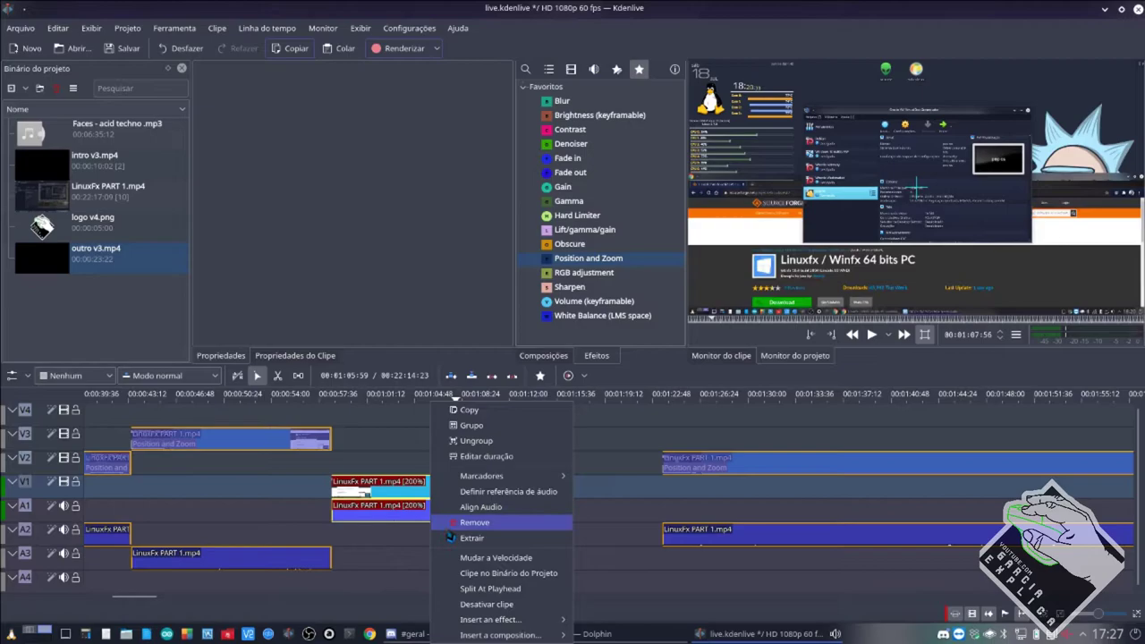
left_click(495, 557)
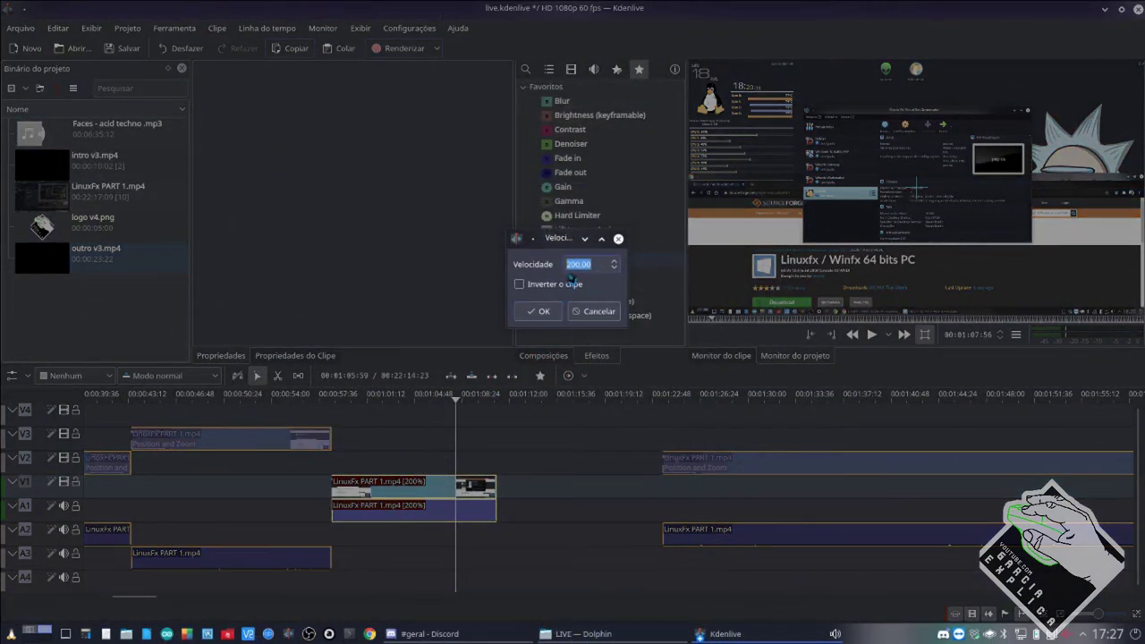
key("Home")
key("Return")
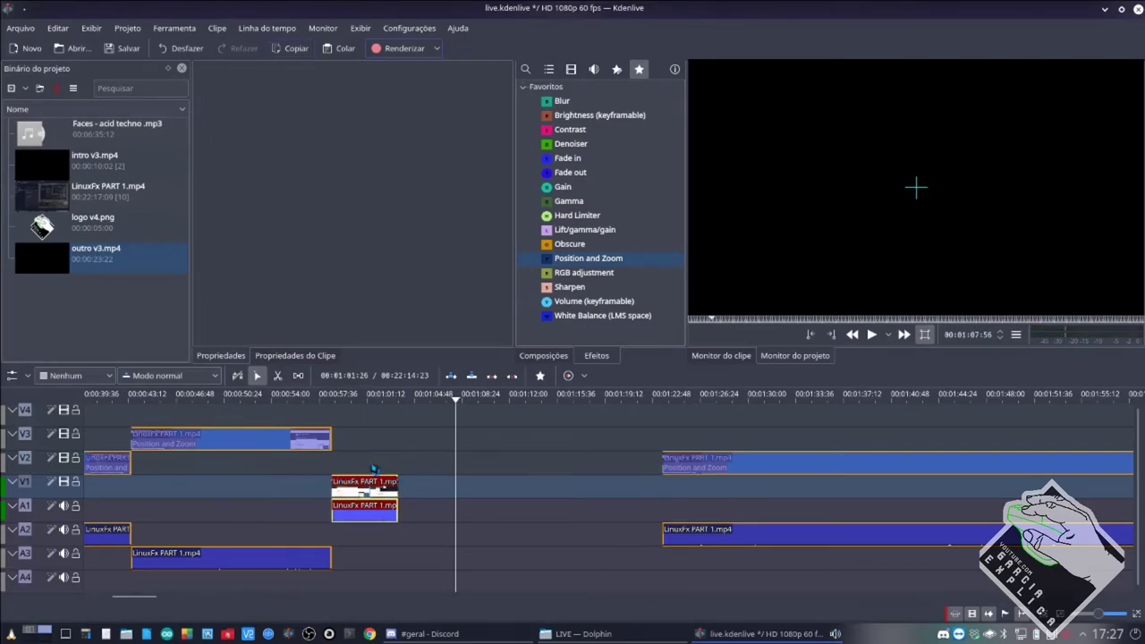
left_click(375, 470)
key("space")
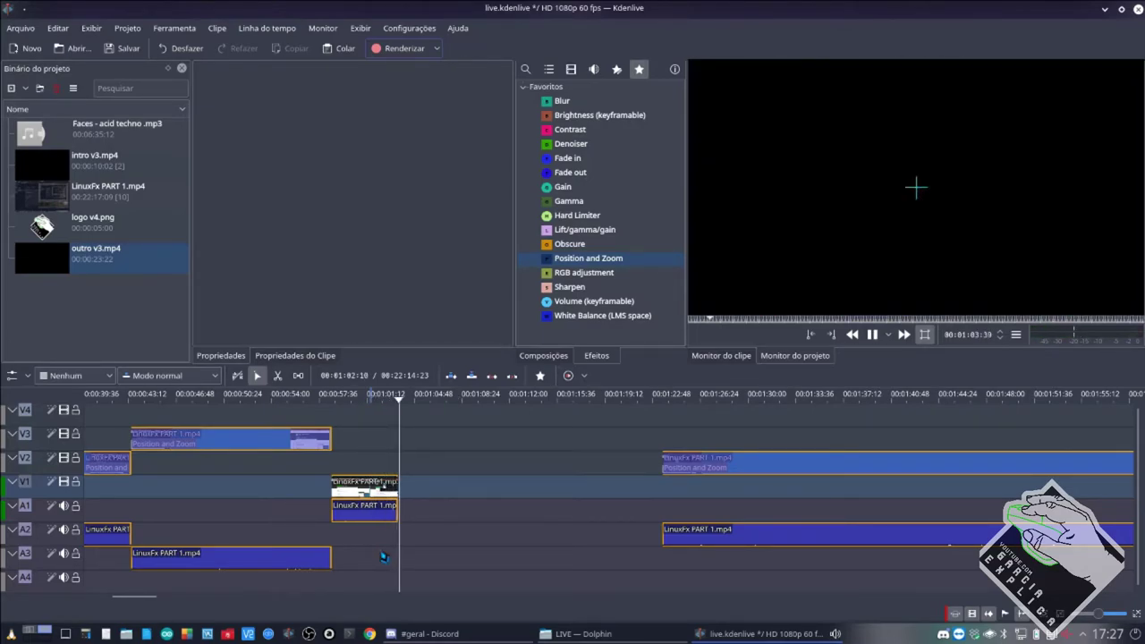
Raise the V1 clip's speed to 1000% and preview the result.
left_click(354, 506)
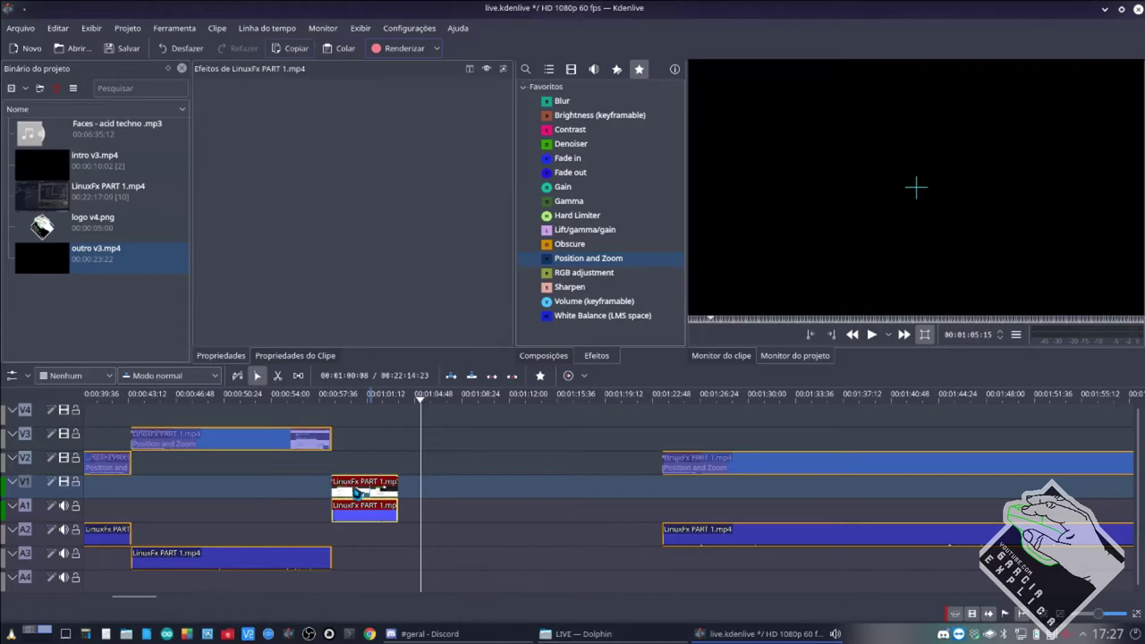
right_click(354, 506)
left_click(403, 564)
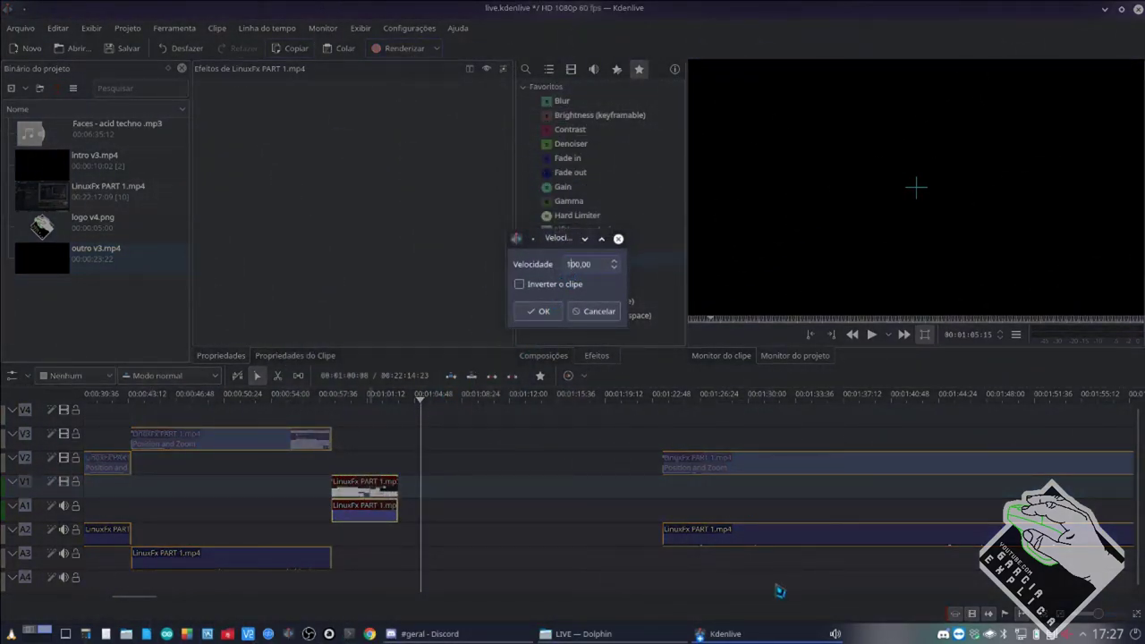
key("Return")
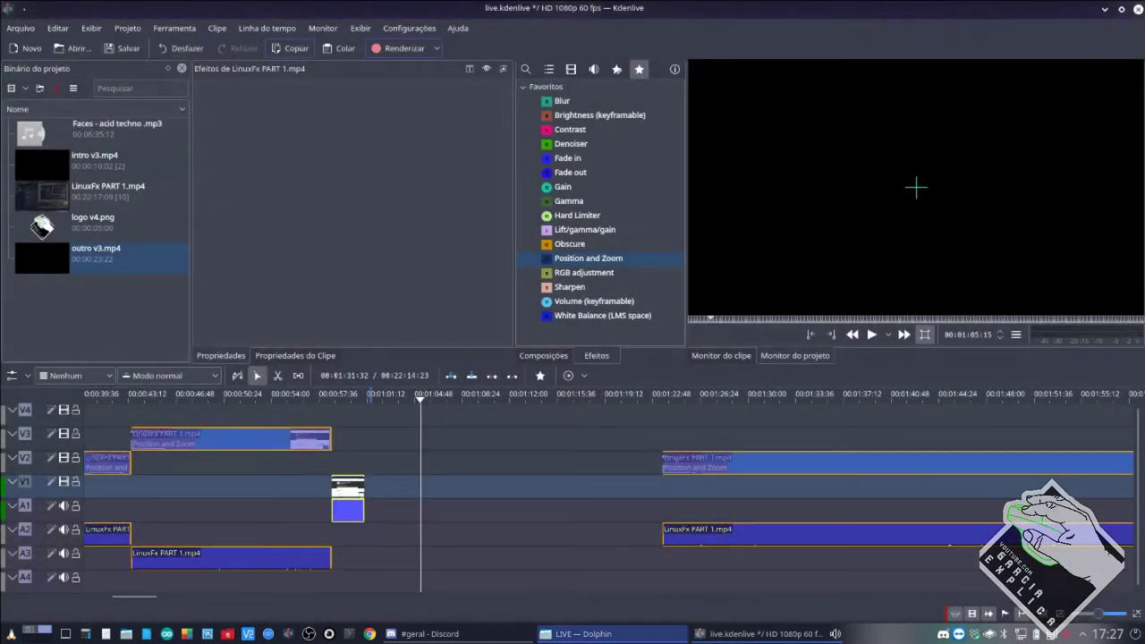
left_click(332, 468)
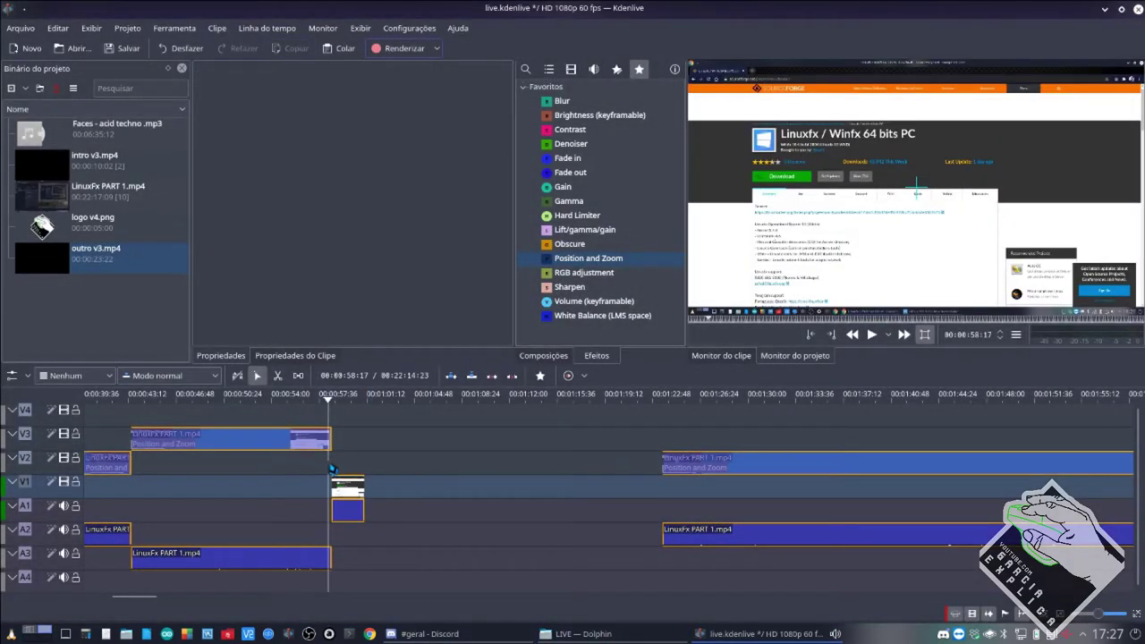
key("space")
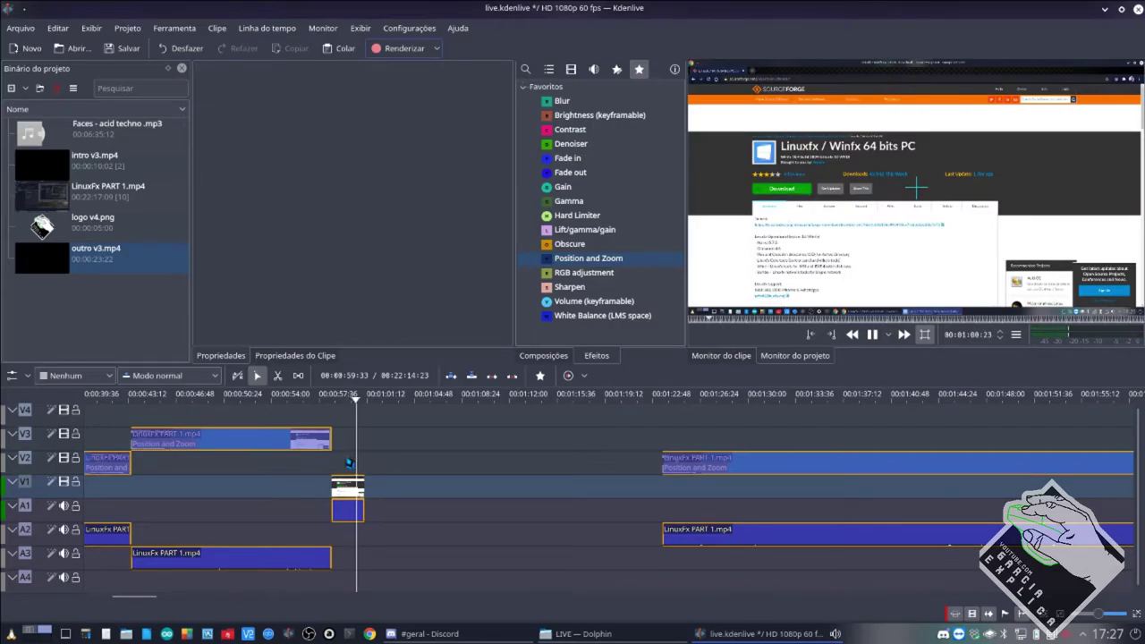
key("space")
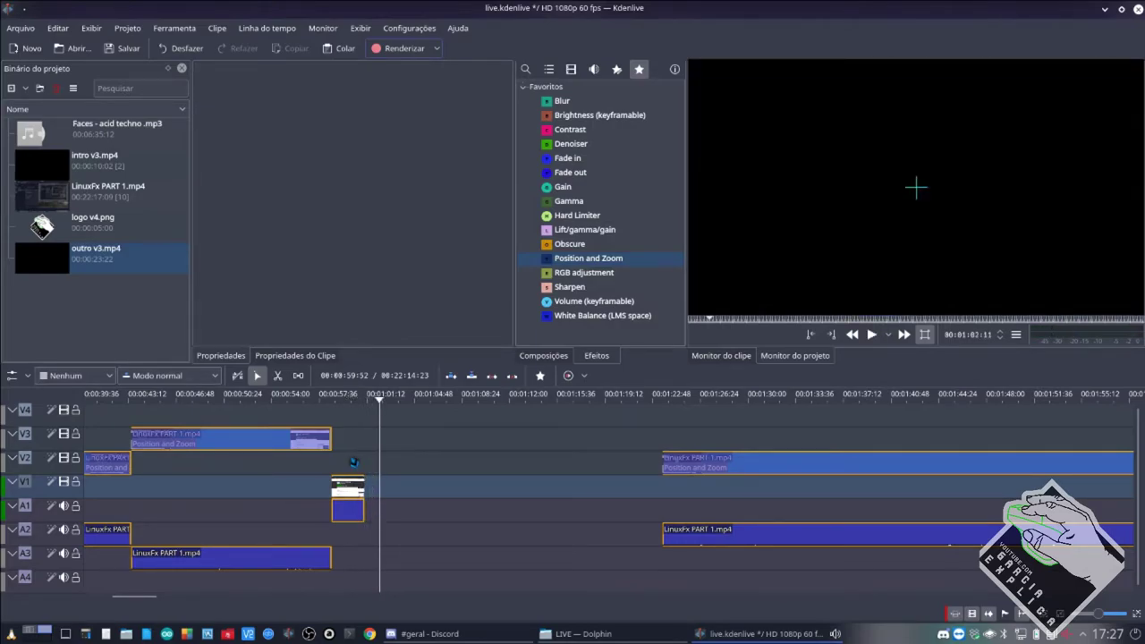
Save the project, cancel a reopened speed dialog, and switch to Discord.
key("ctrl+s")
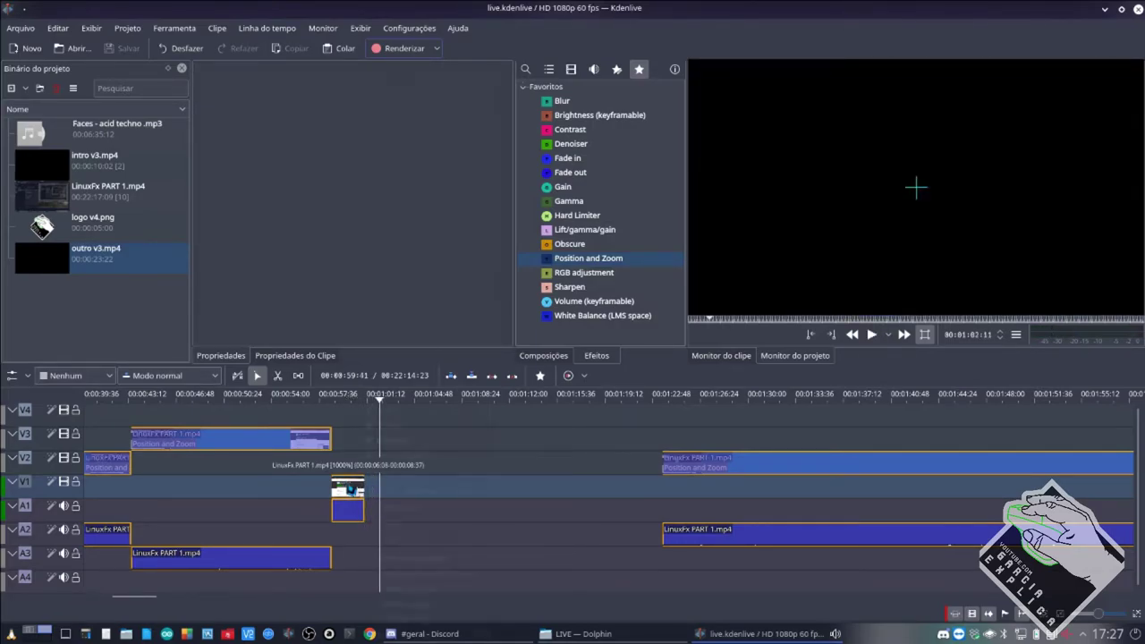
right_click(349, 489)
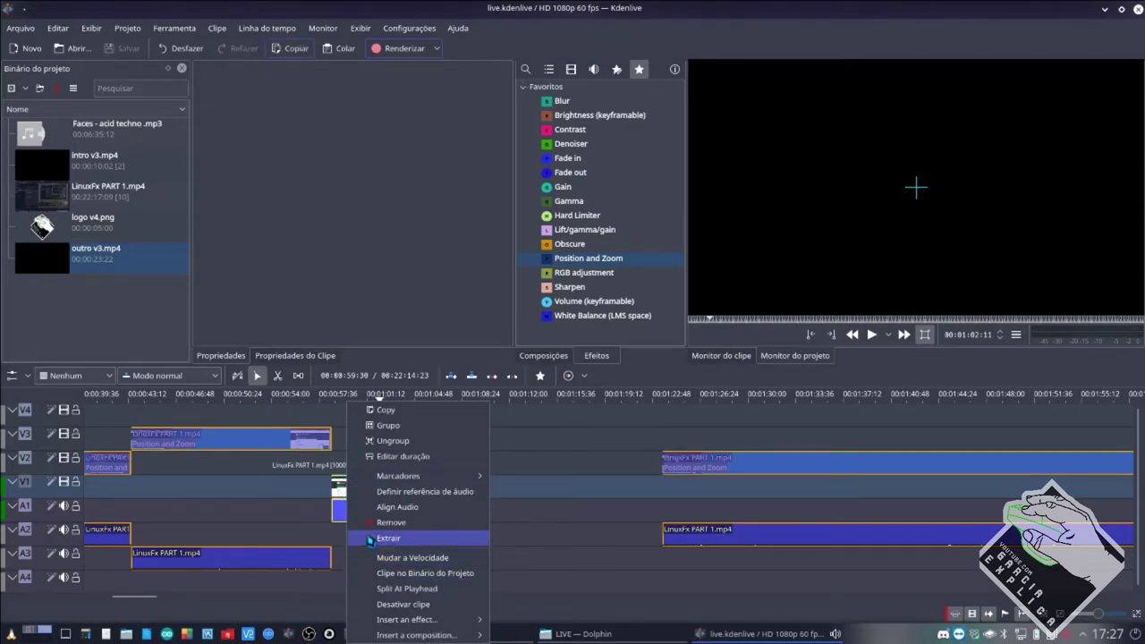
left_click(385, 558)
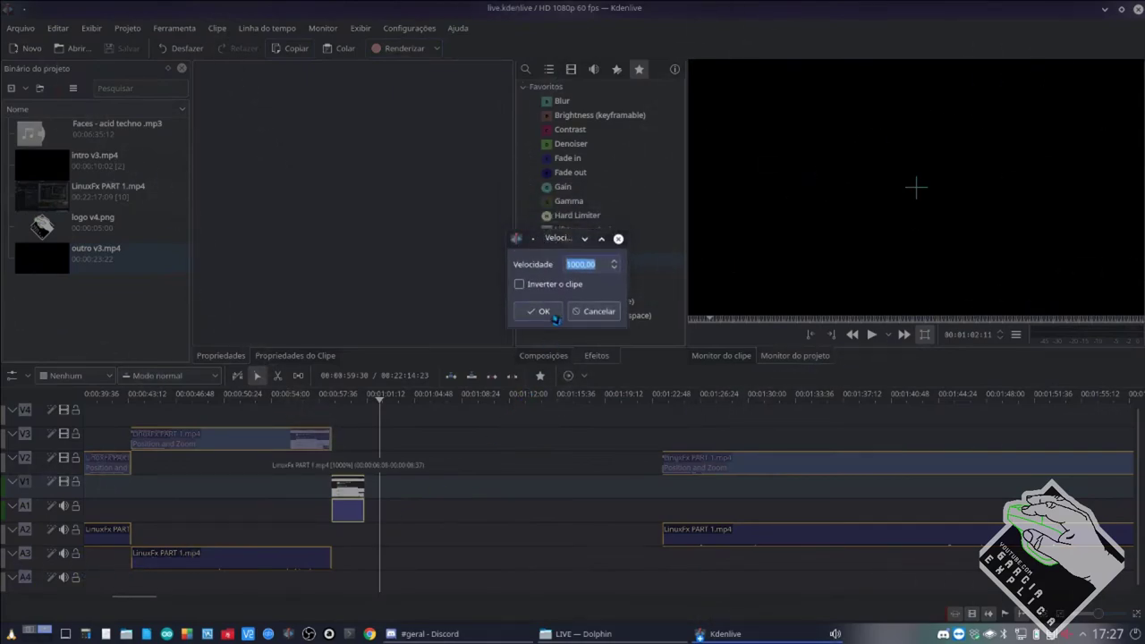
left_click(577, 315)
left_click(447, 635)
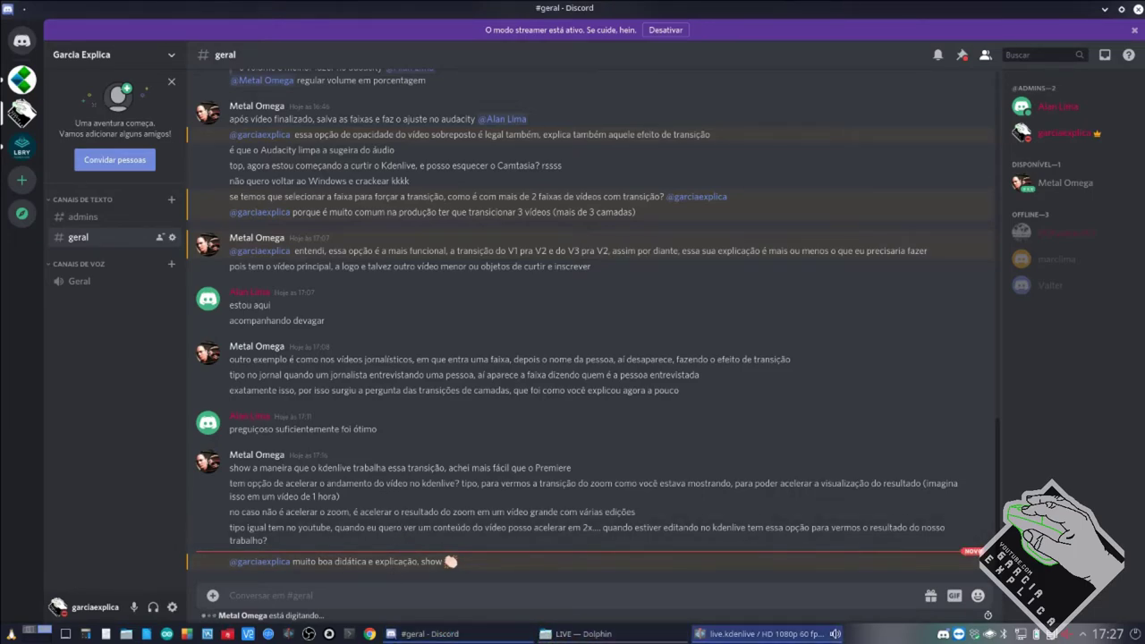
Read the #geral questions in Discord, then return to live.kdenlive in Kdenlive.
mouse_move(703, 634)
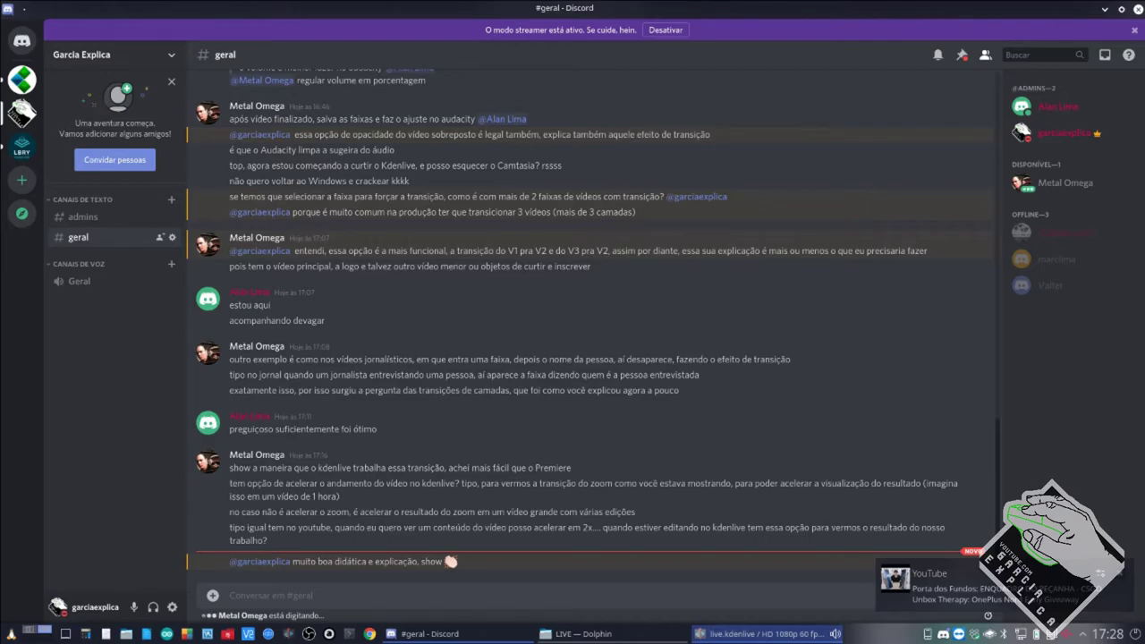
left_click(745, 635)
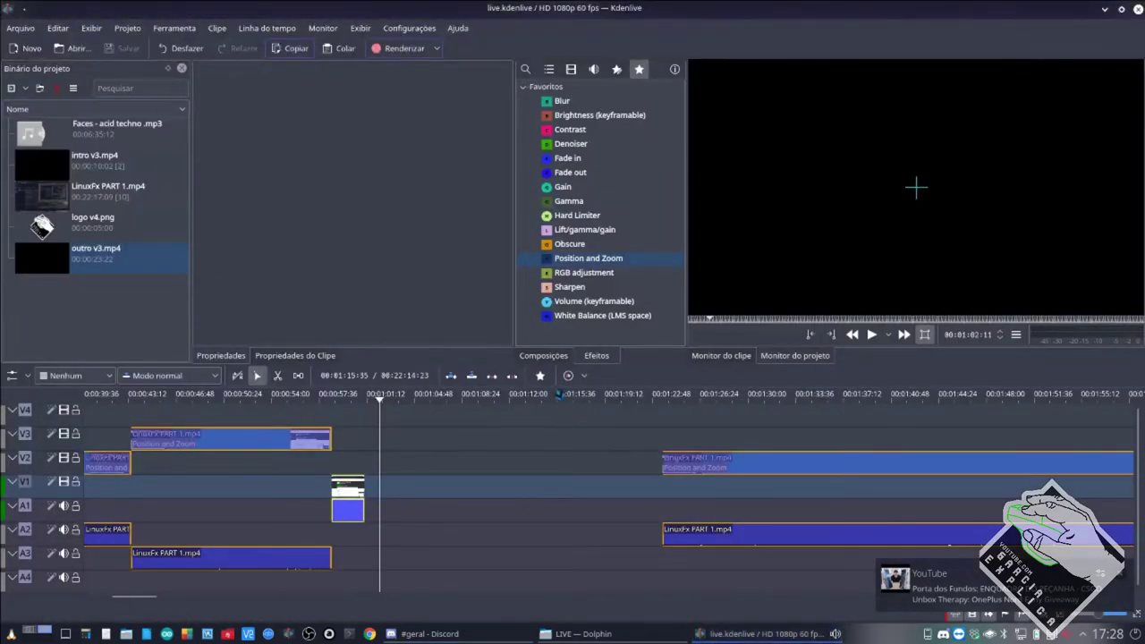
Expand Movimento in Video effects, try dragging Freeze onto V1, and reselect the V3 and V1 clips.
left_click(571, 69)
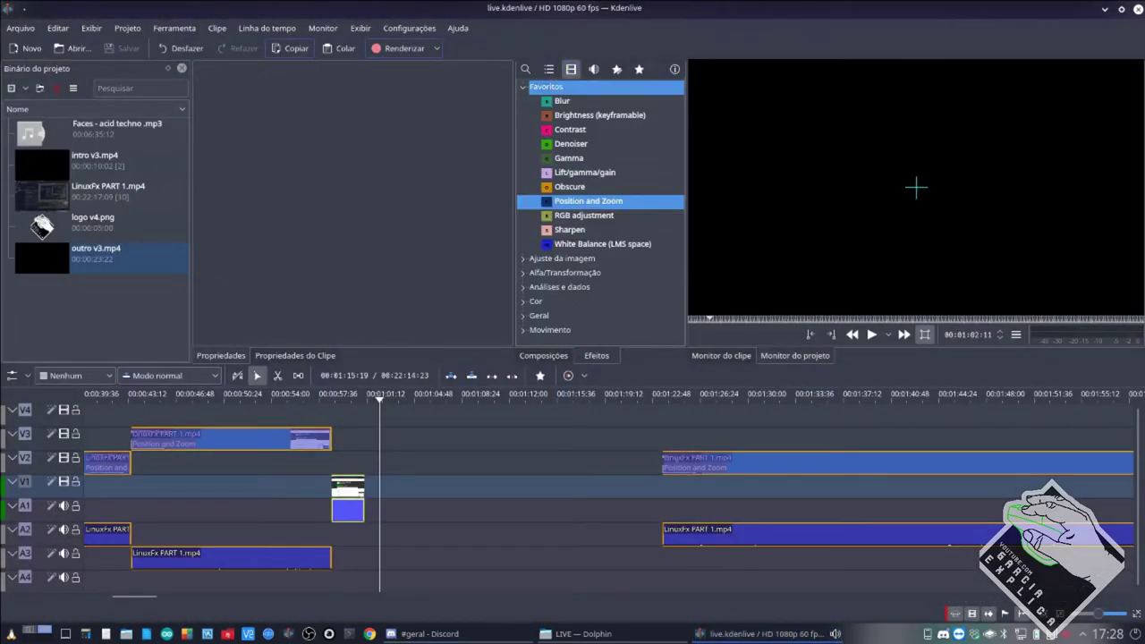
left_click(524, 330)
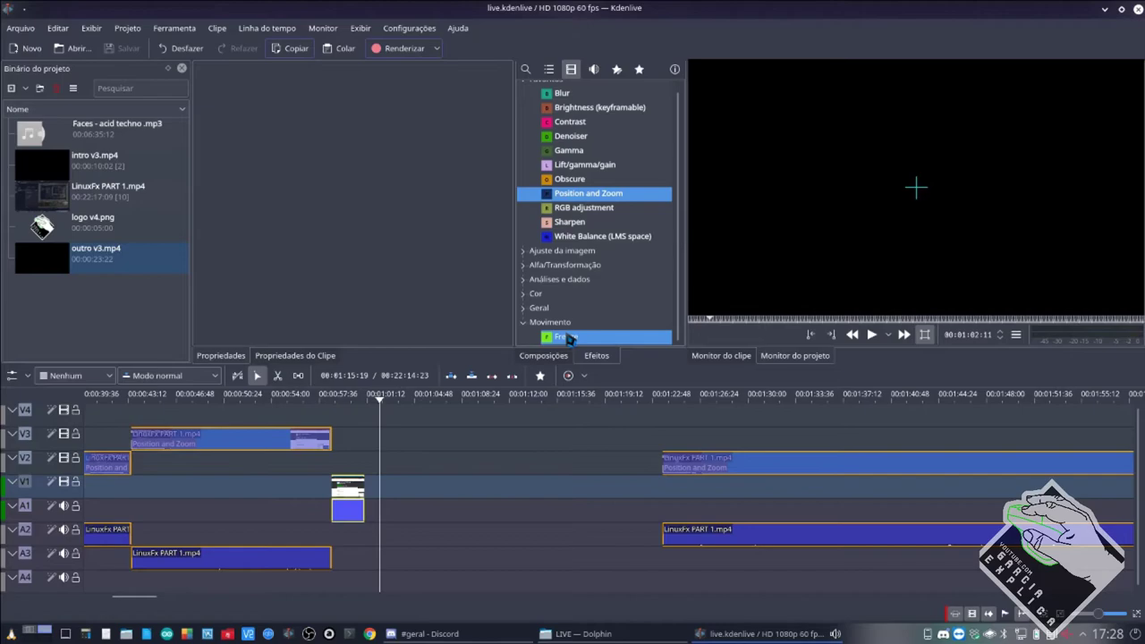
mouse_move(567, 338)
left_mouse_down()
mouse_move(514, 353)
mouse_move(349, 484)
mouse_move(555, 349)
left_mouse_up()
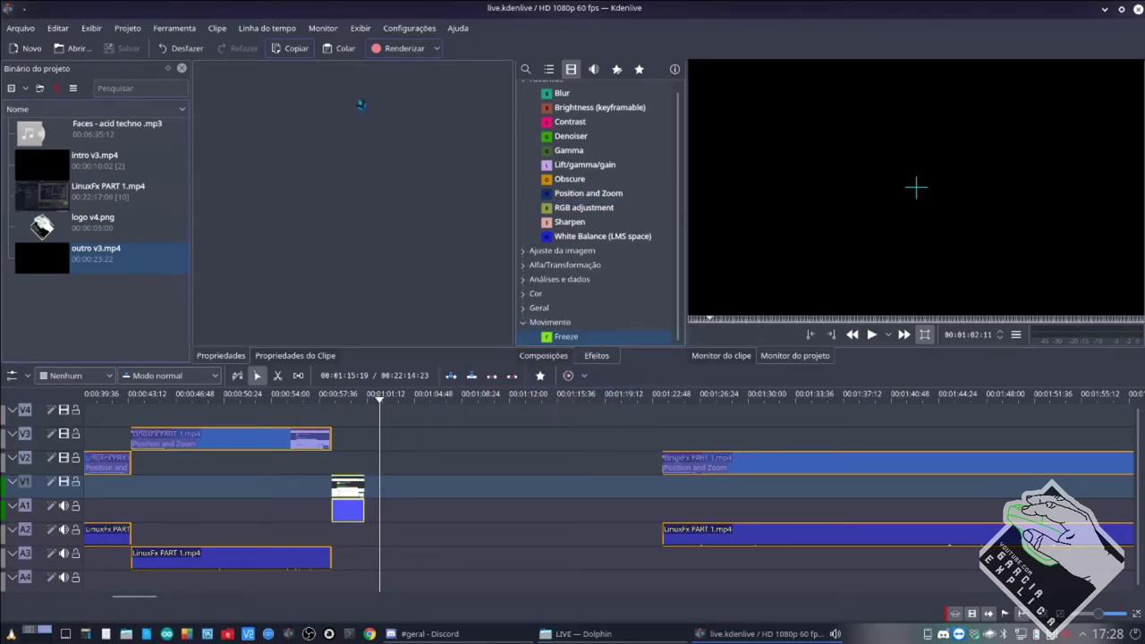
left_click(305, 436)
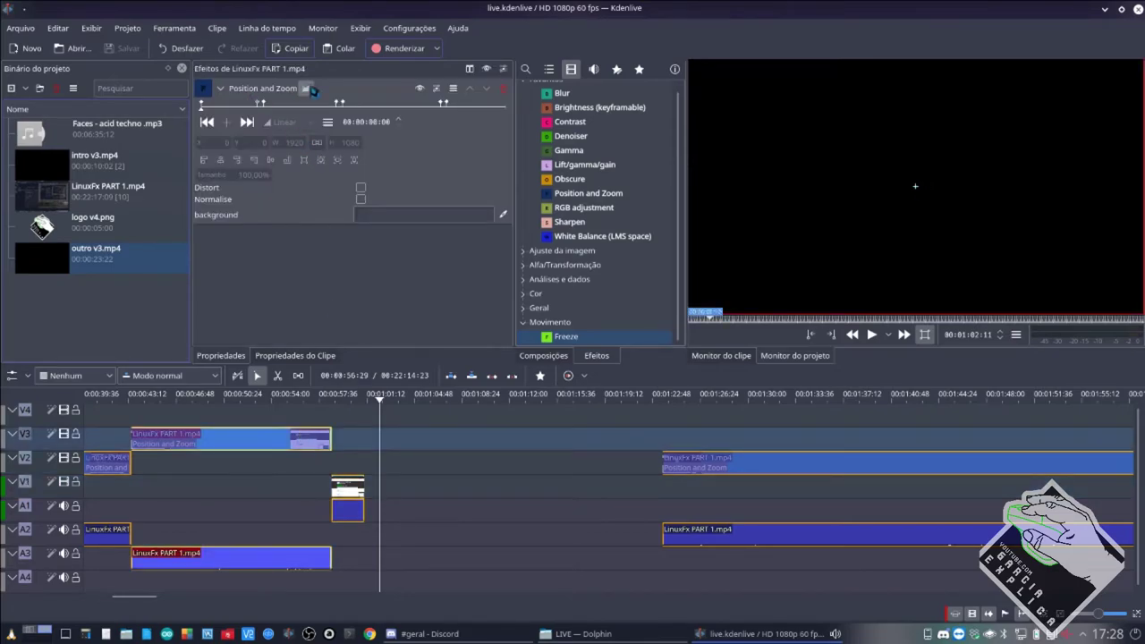
left_click(355, 494)
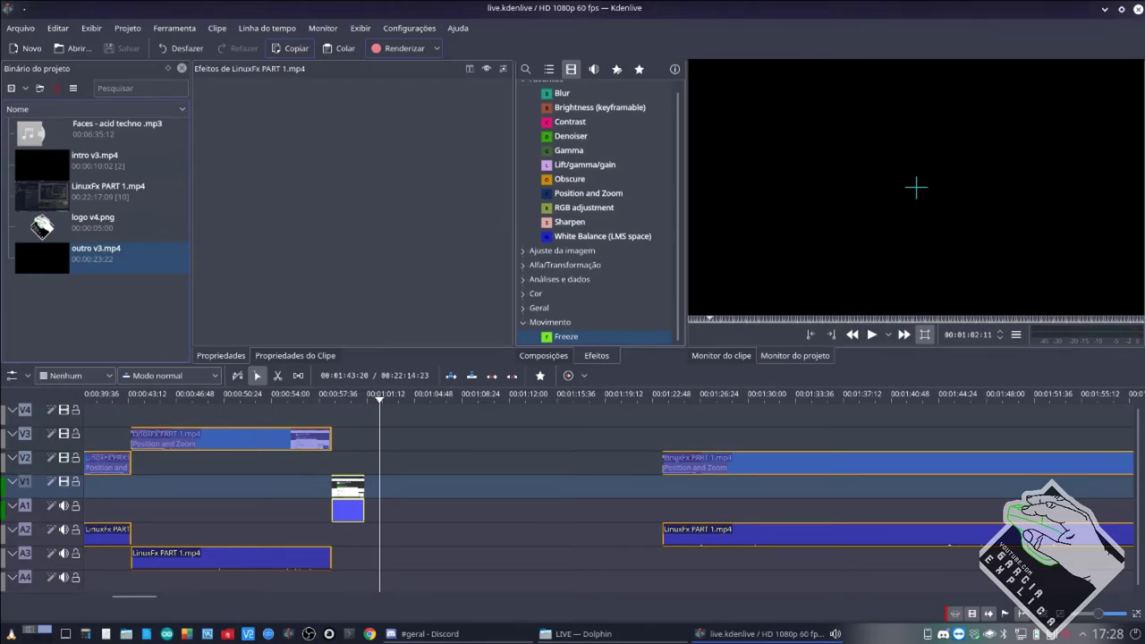
Change the V1 LinuxFx PART 1 clip's speed from 1000% to 500% in Mudar a Velocidade.
right_click(341, 495)
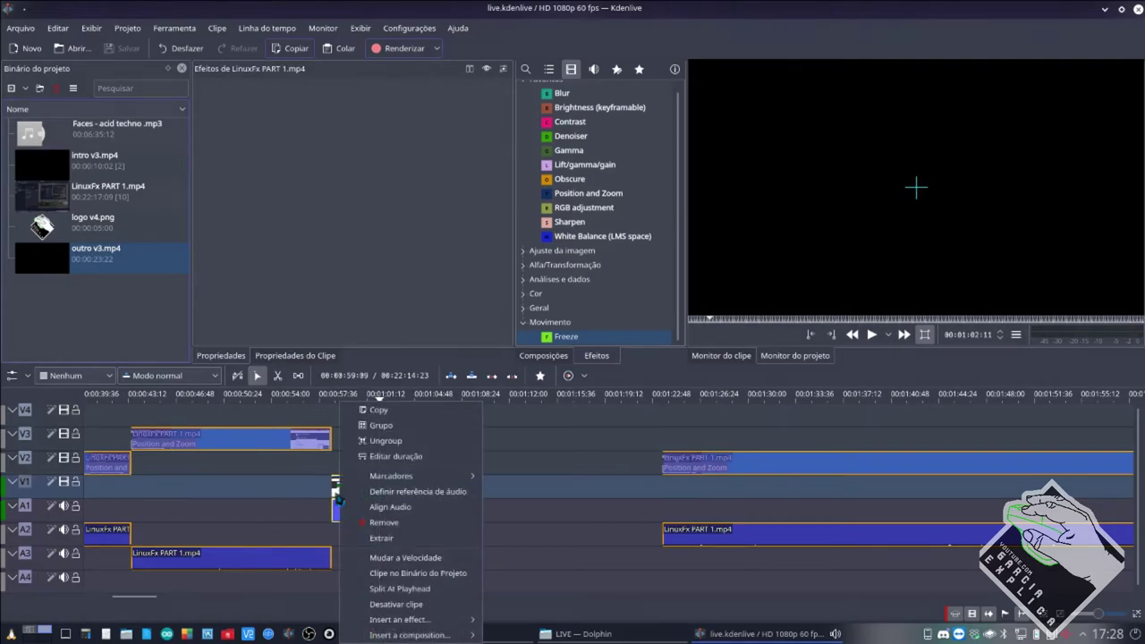
left_click(363, 567)
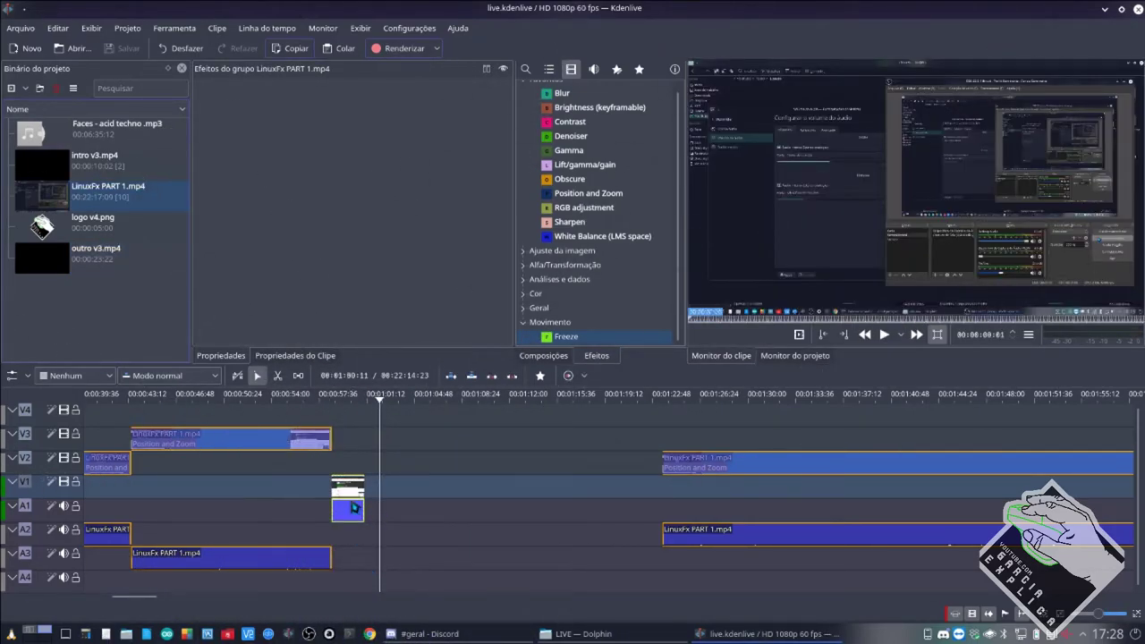
right_click(343, 491)
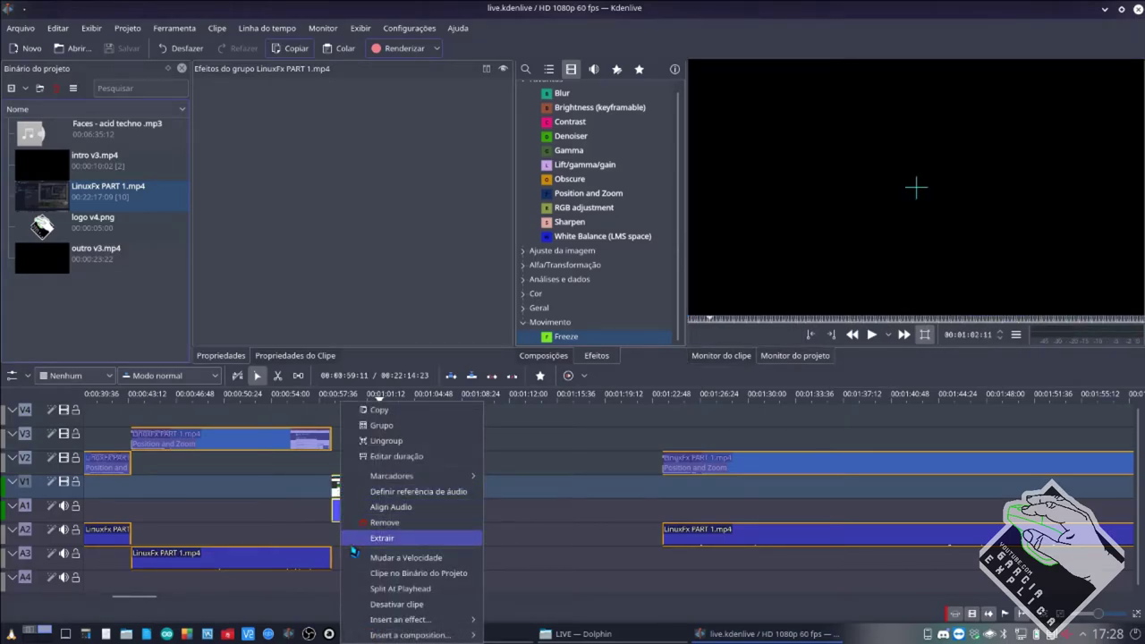
left_click(384, 557)
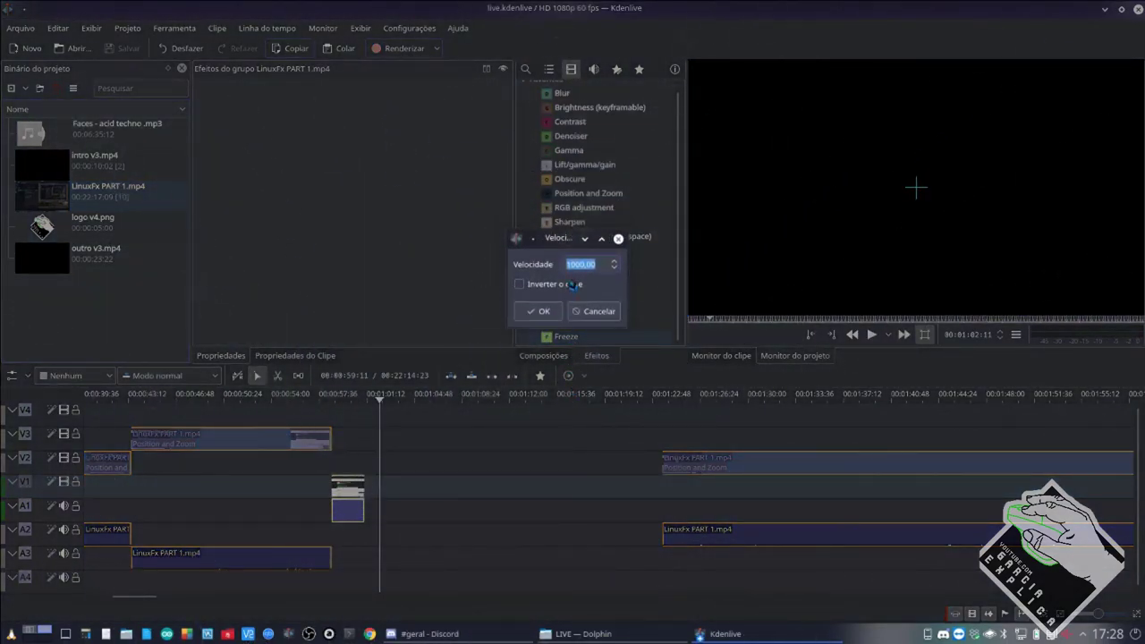
left_click_drag(573, 264, 566, 265)
type("5")
key("Return")
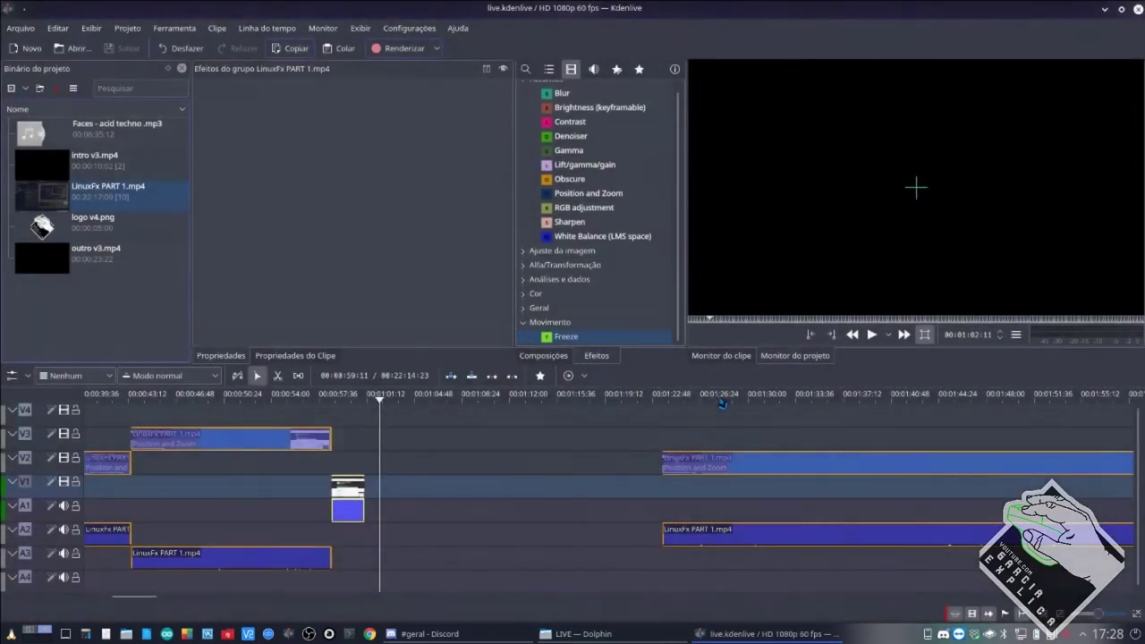
Set the V1 clip's speed to 200%.
right_click(392, 487)
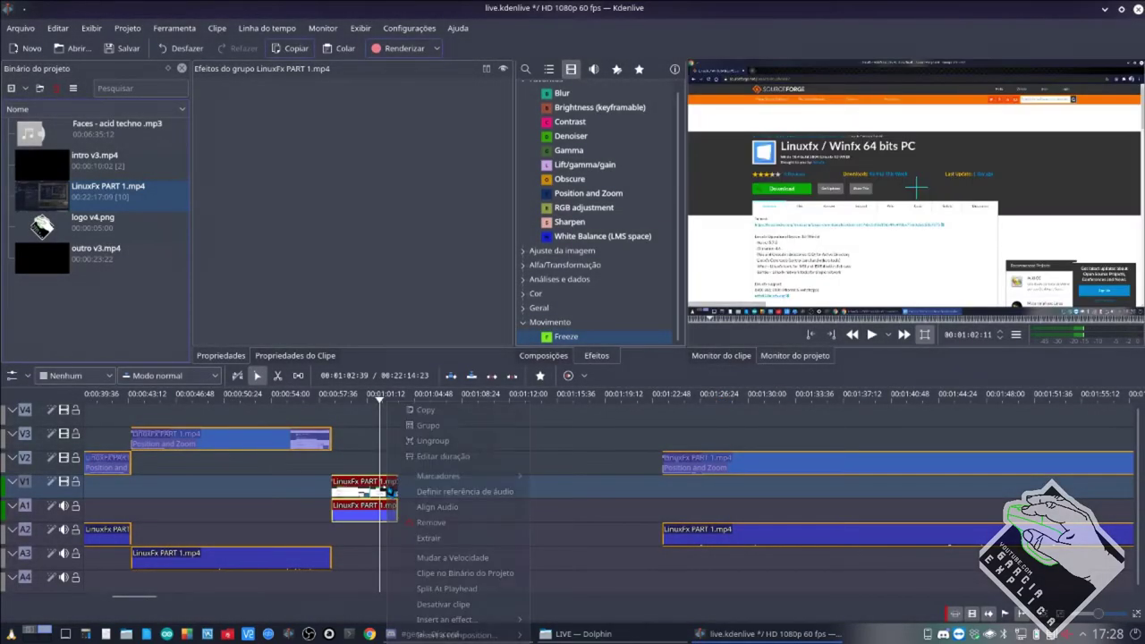
left_click(430, 524)
key("Home")
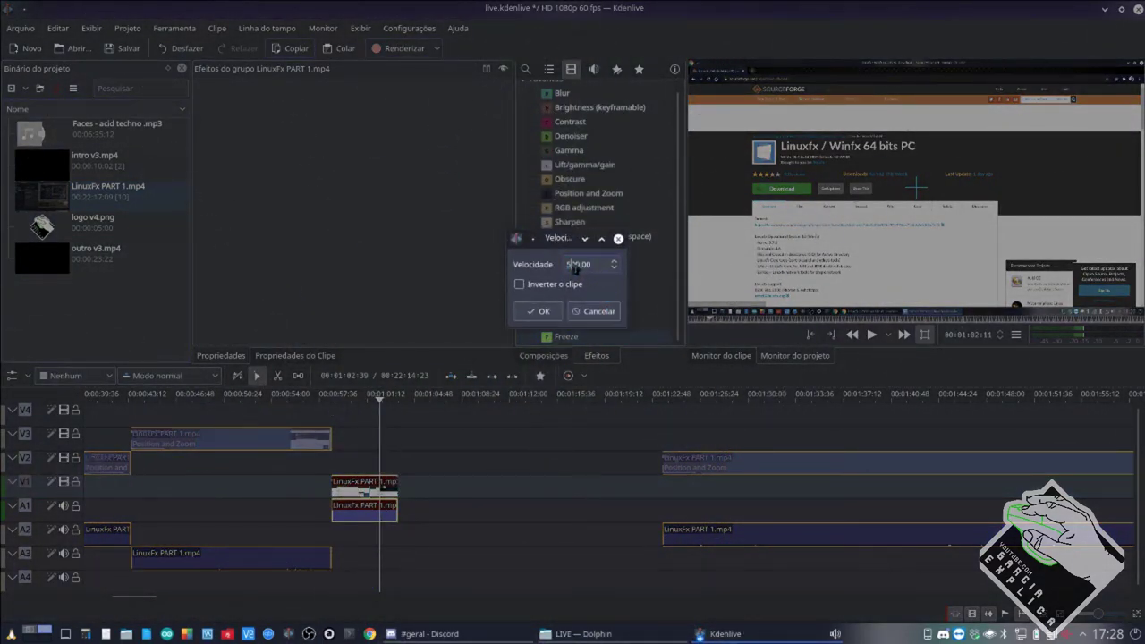
key("shift+Right")
type("2")
key("Return")
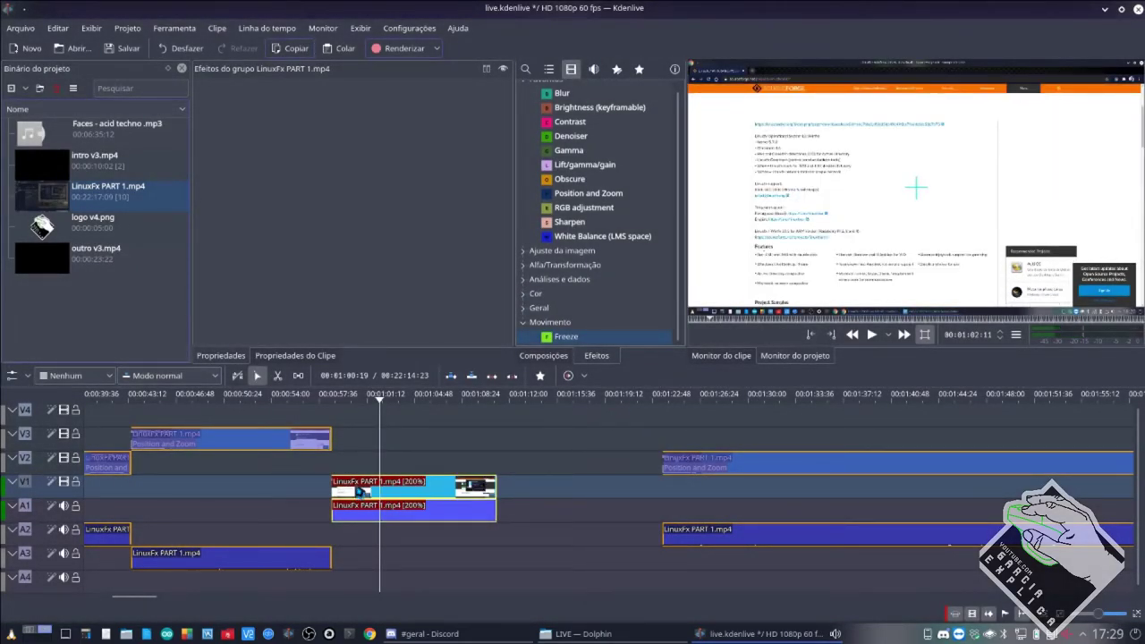
Select the V1 clip and play it back from near its start to preview.
left_click(398, 492)
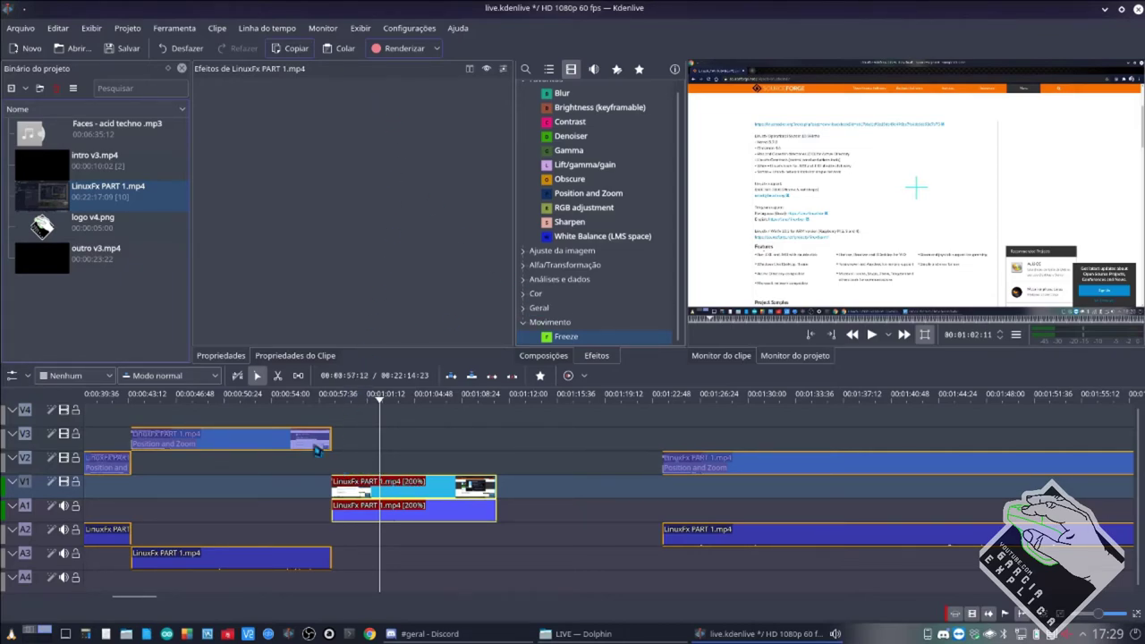
left_click(342, 471)
key("space")
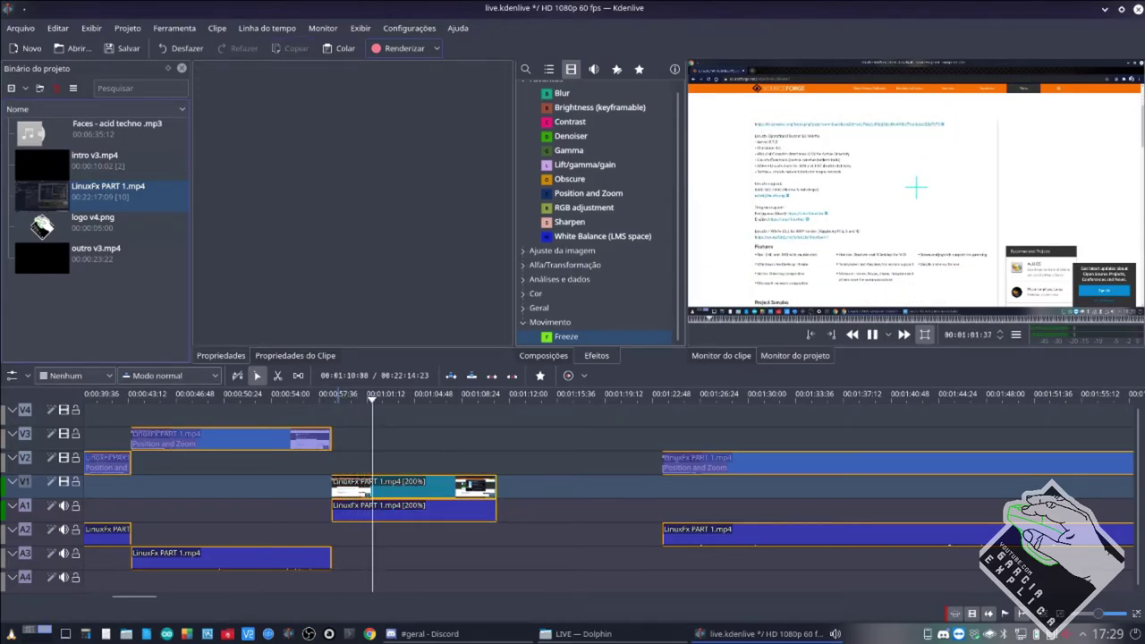
key("space")
Cut the V2 clip with the razor and move the split-off piece earlier on V2.
key("x")
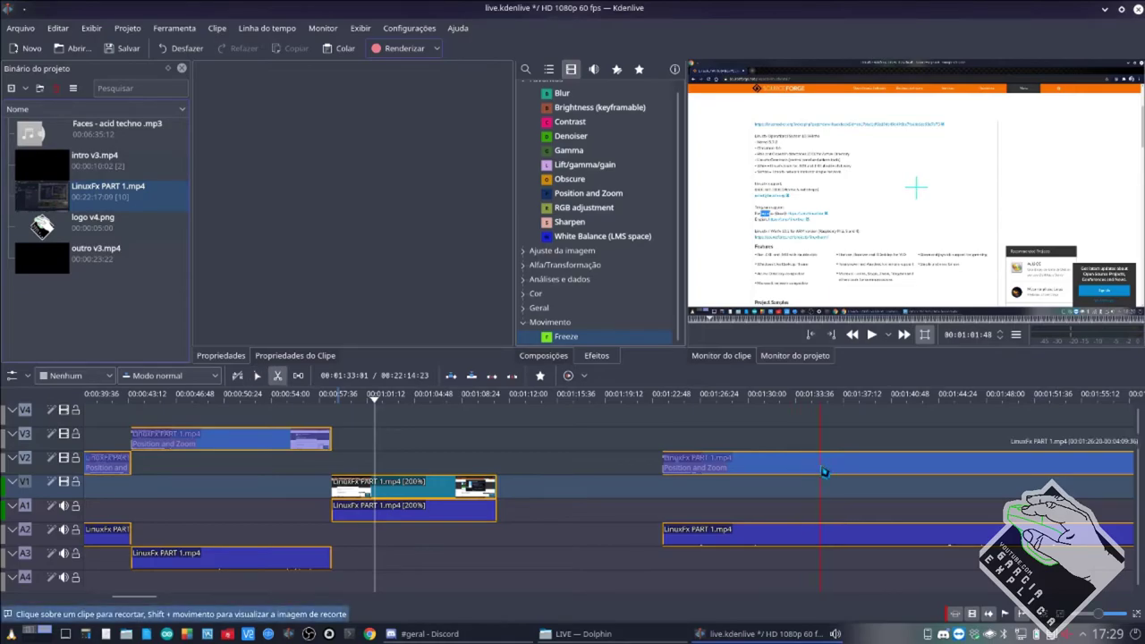
left_click(824, 471)
key("s")
left_click_drag(716, 476, 586, 476)
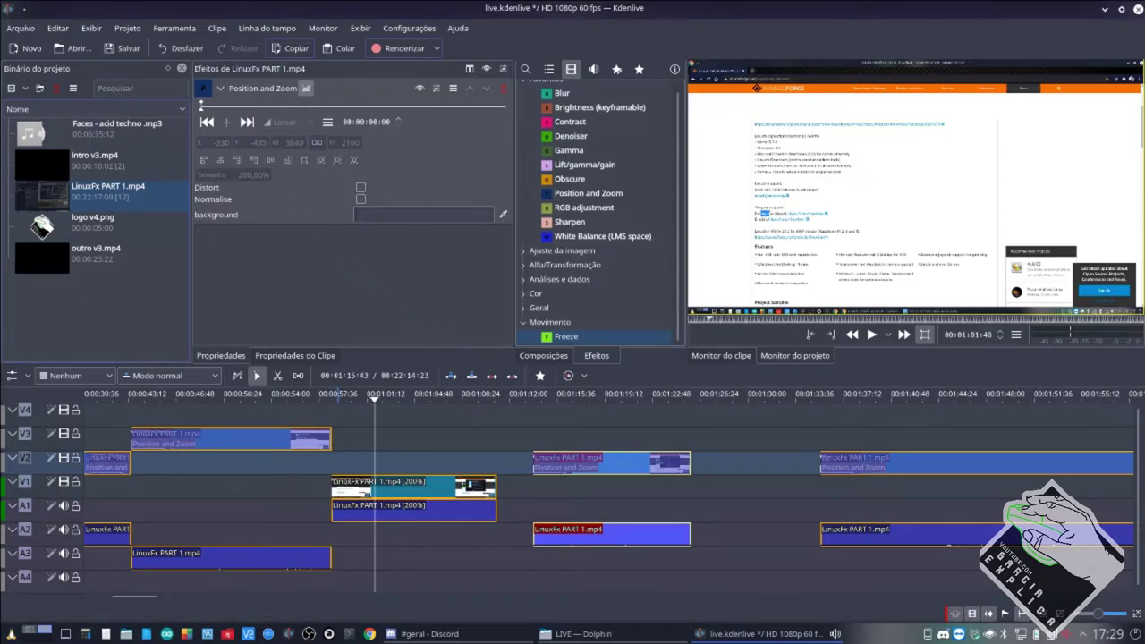
Set the new V2 piece's speed to 200% in Mudar a Velocidade.
right_click(609, 479)
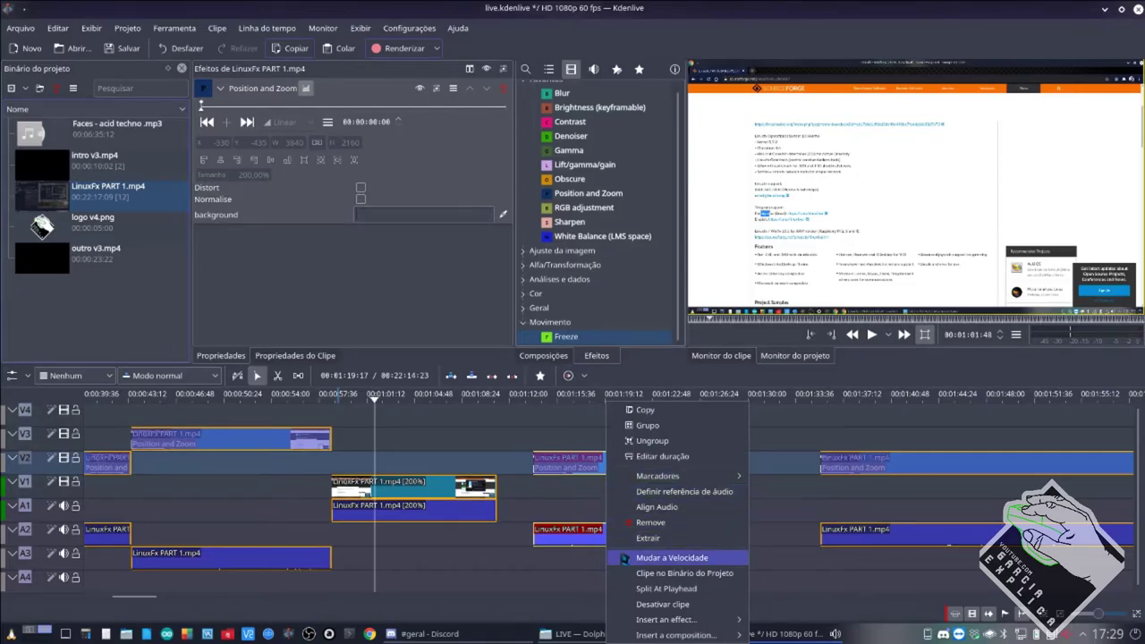
left_click(625, 556)
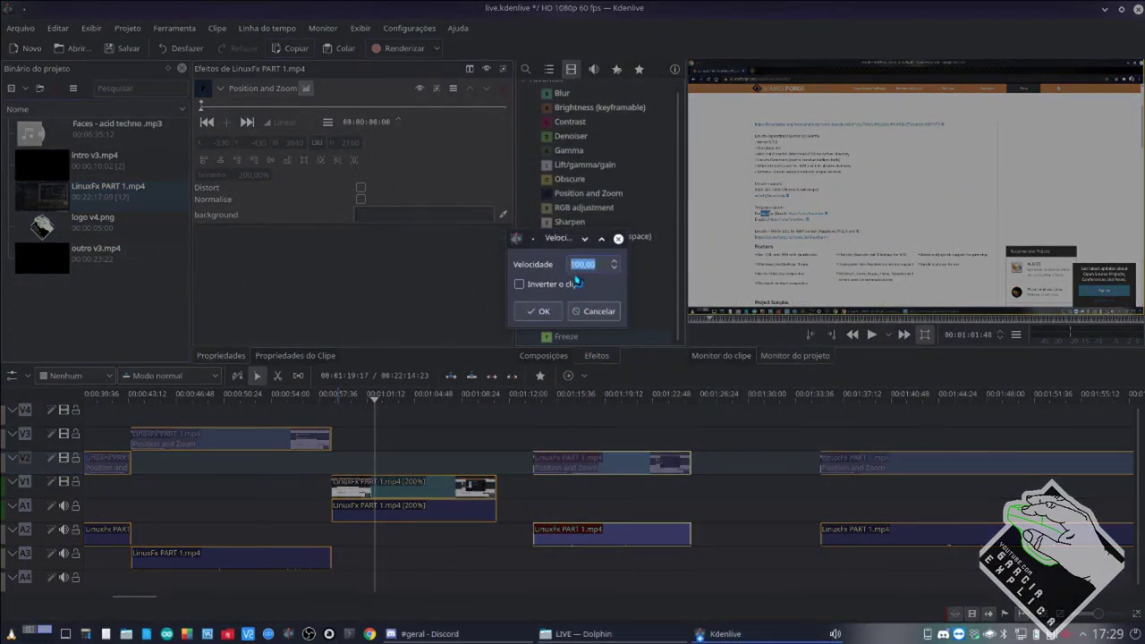
left_click(571, 270)
type("2")
key("Return")
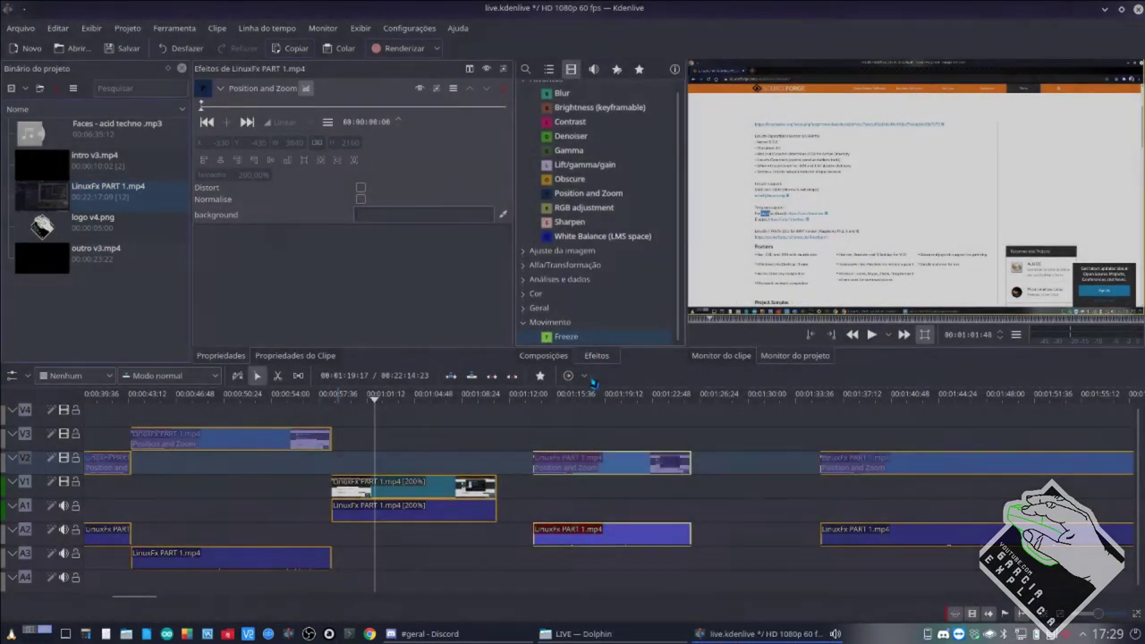
left_click(531, 495)
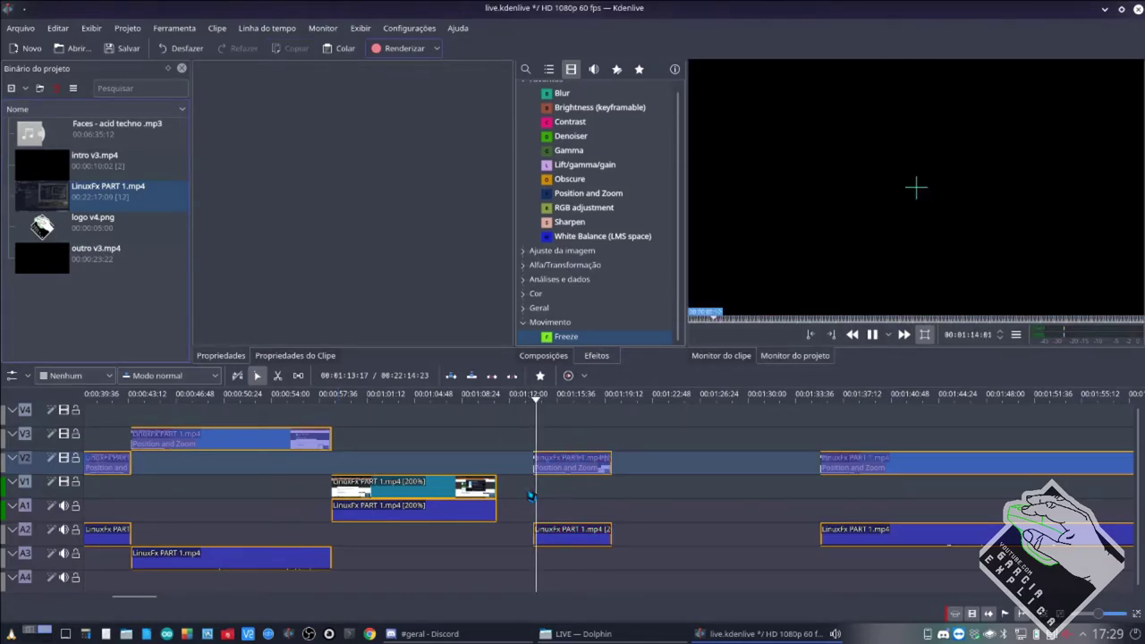
Save the project and remove the sped-up V2 clip's existing Position and Zoom effect.
key("space")
key("ctrl+s")
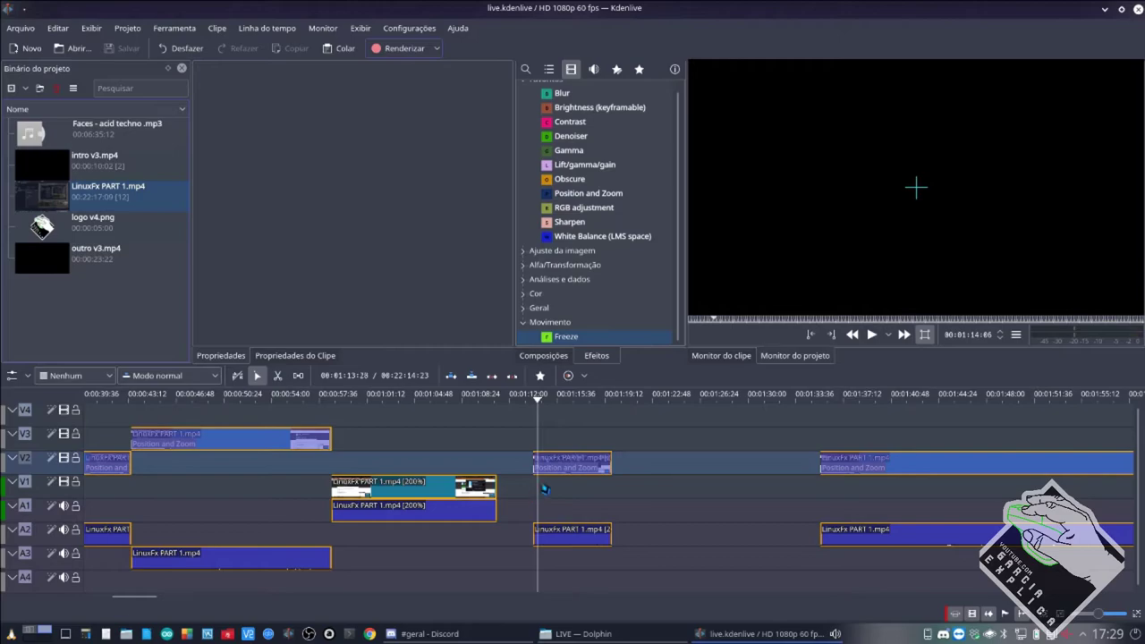
left_click(569, 470)
left_click(504, 94)
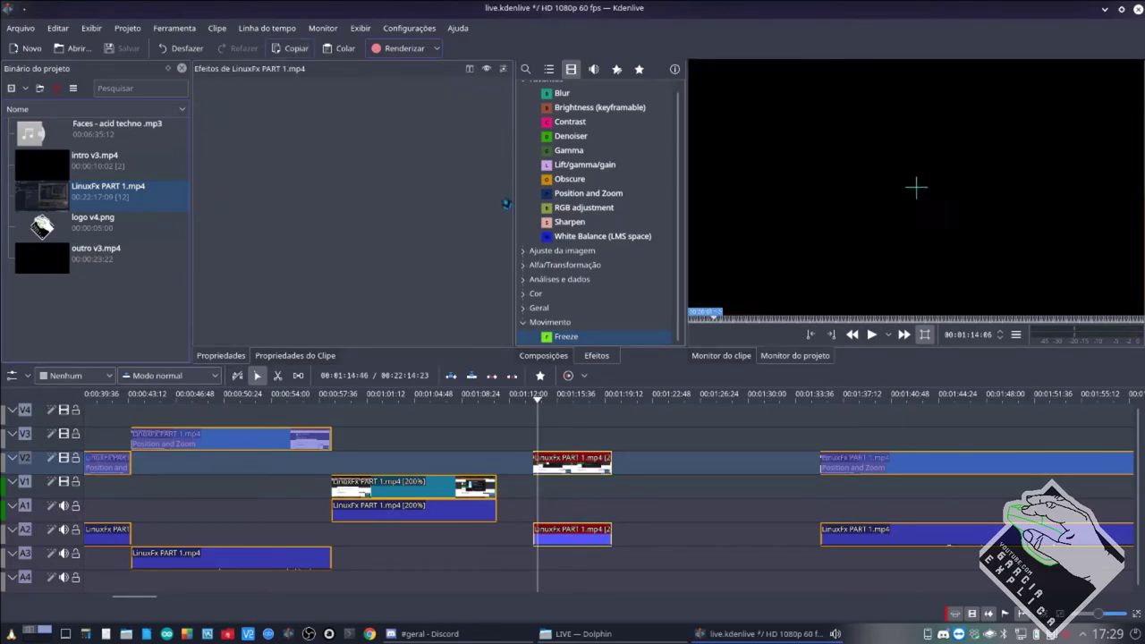
left_click(533, 487)
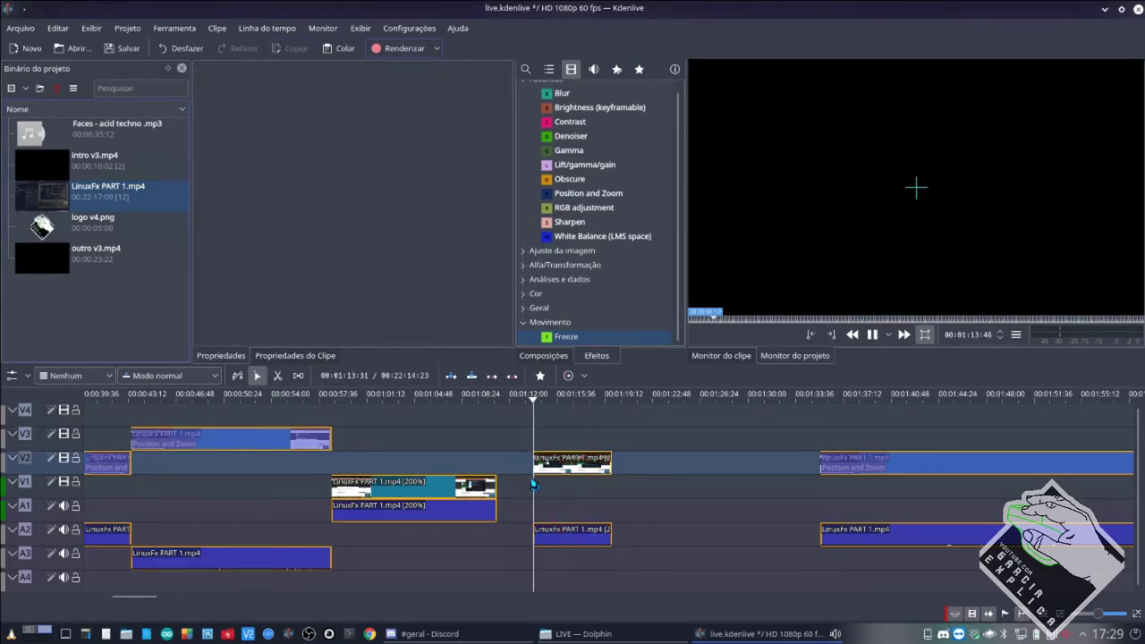
key("space")
key("space")
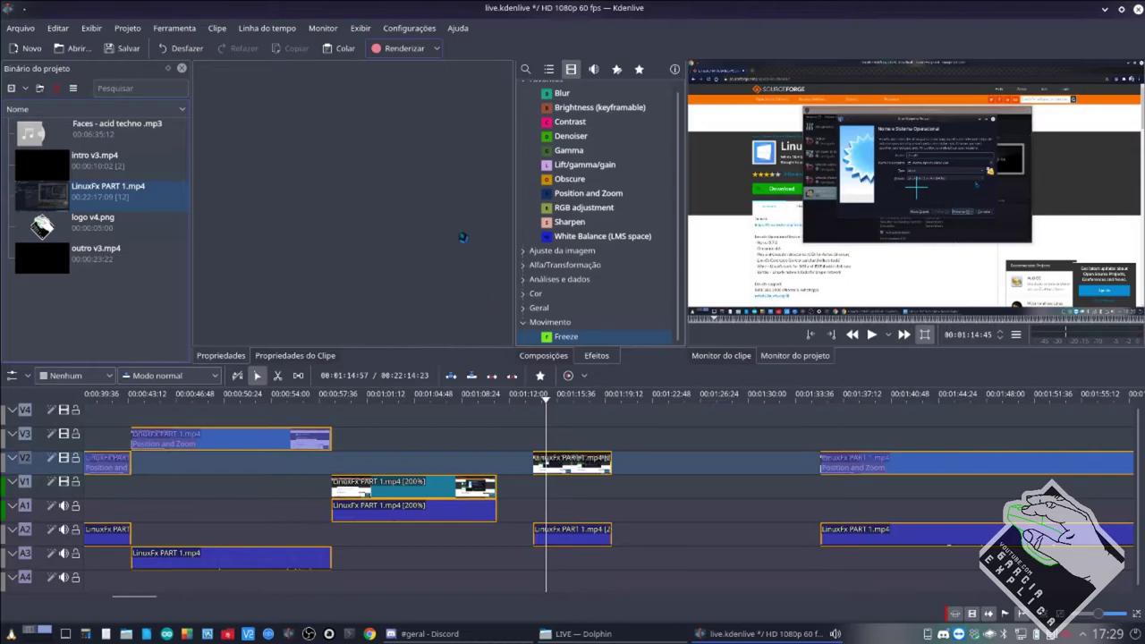
Add a fresh Position and Zoom to the clip with Tamanho 200%, X -300, Y -400.
left_click_drag(573, 193, 573, 462)
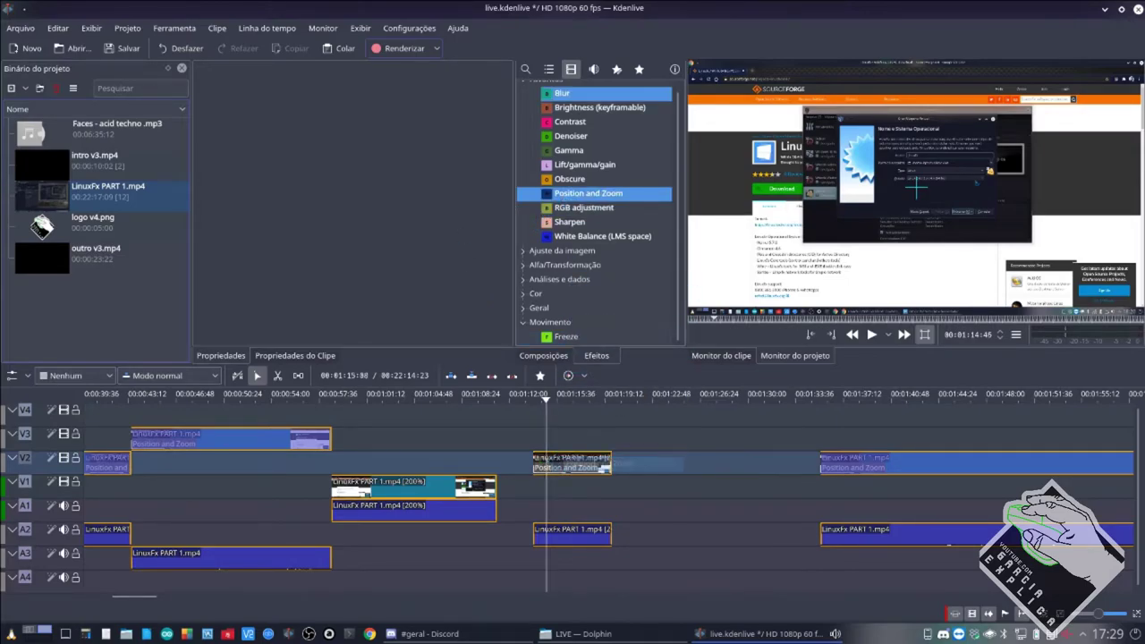
left_click(594, 463)
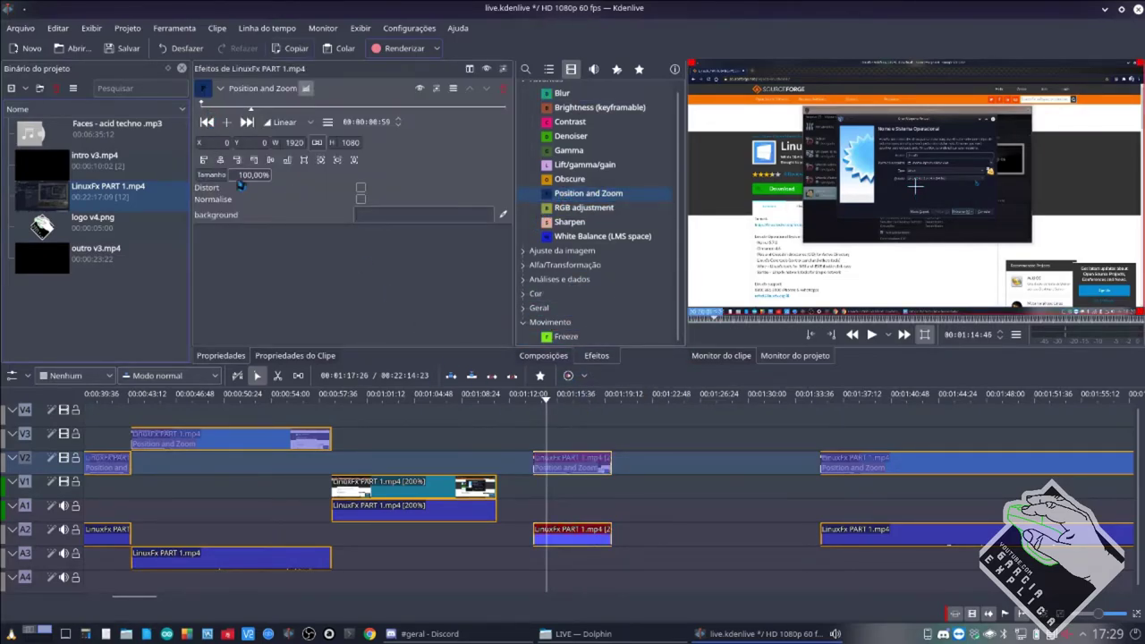
left_click_drag(246, 178, 240, 178)
type("2")
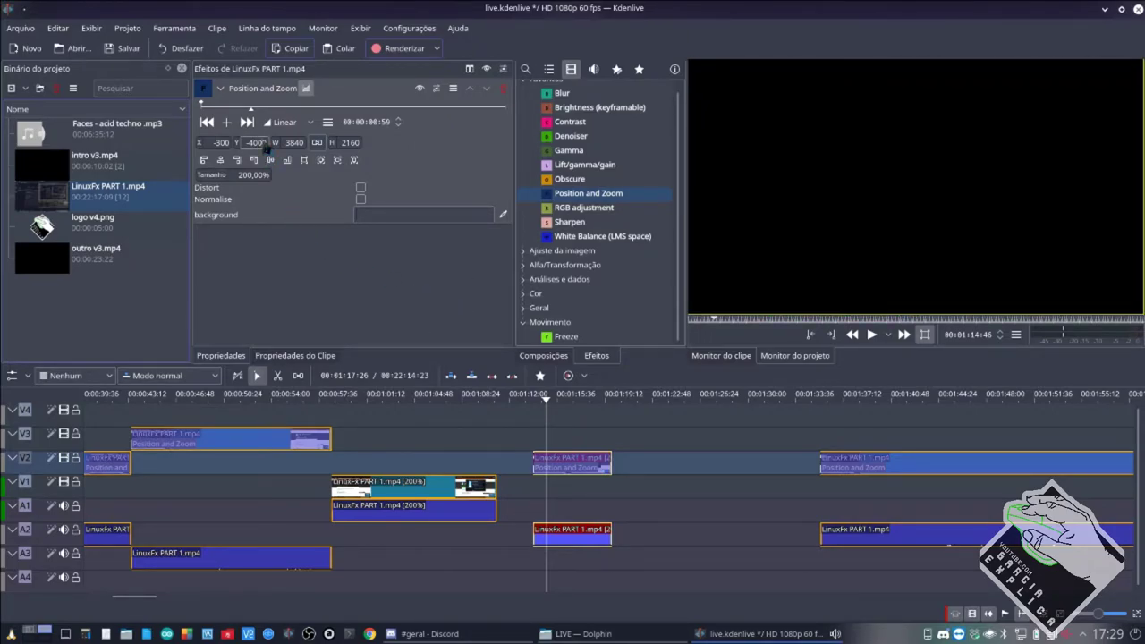
key("BackSpace")
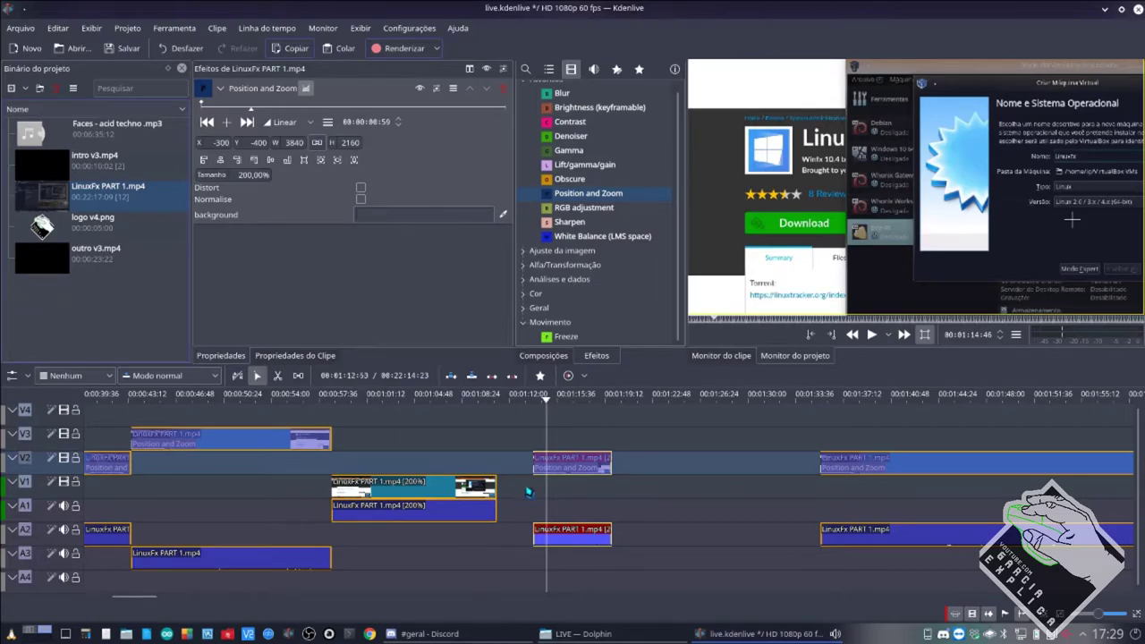
Preview the zoomed clip from its start, save the project, and switch to Discord.
left_click(531, 490)
key("space")
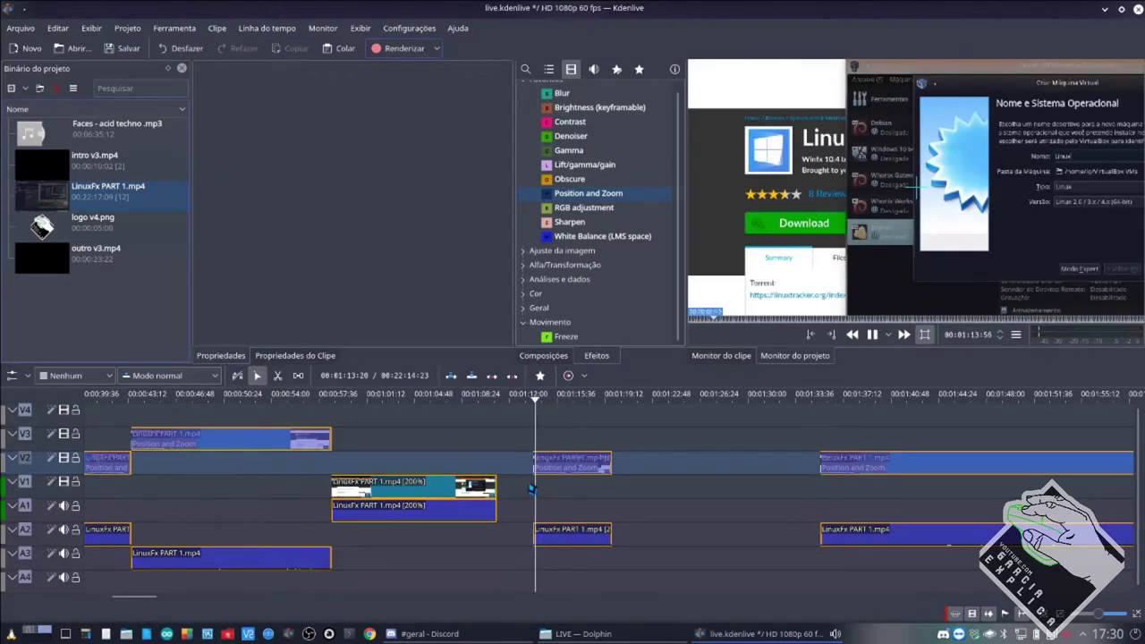
left_click(574, 460)
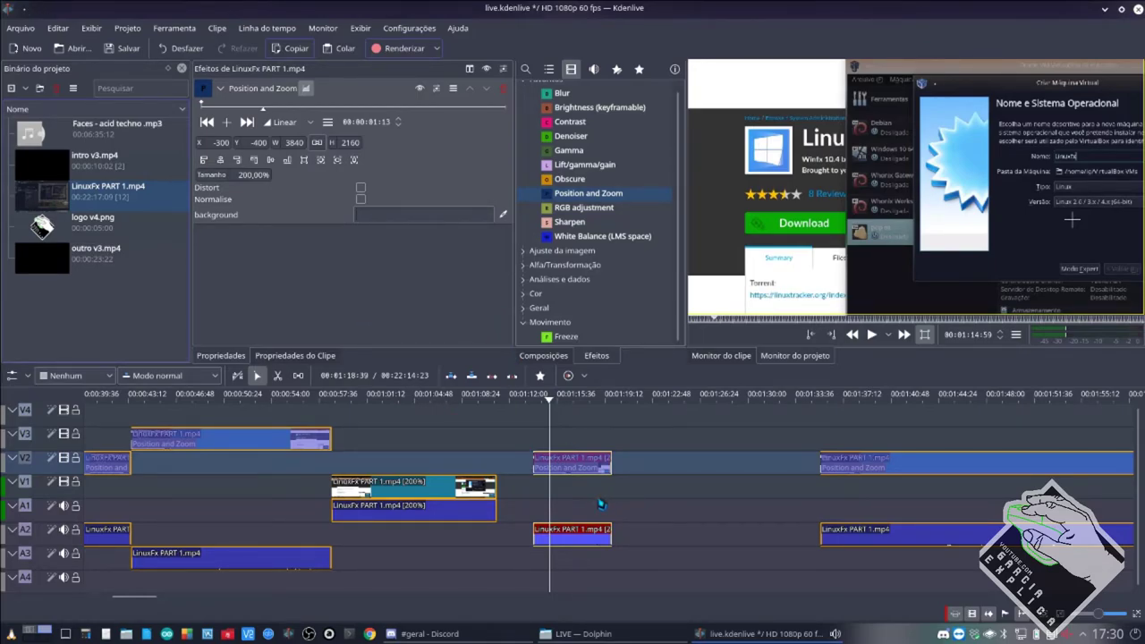
key("ctrl+s")
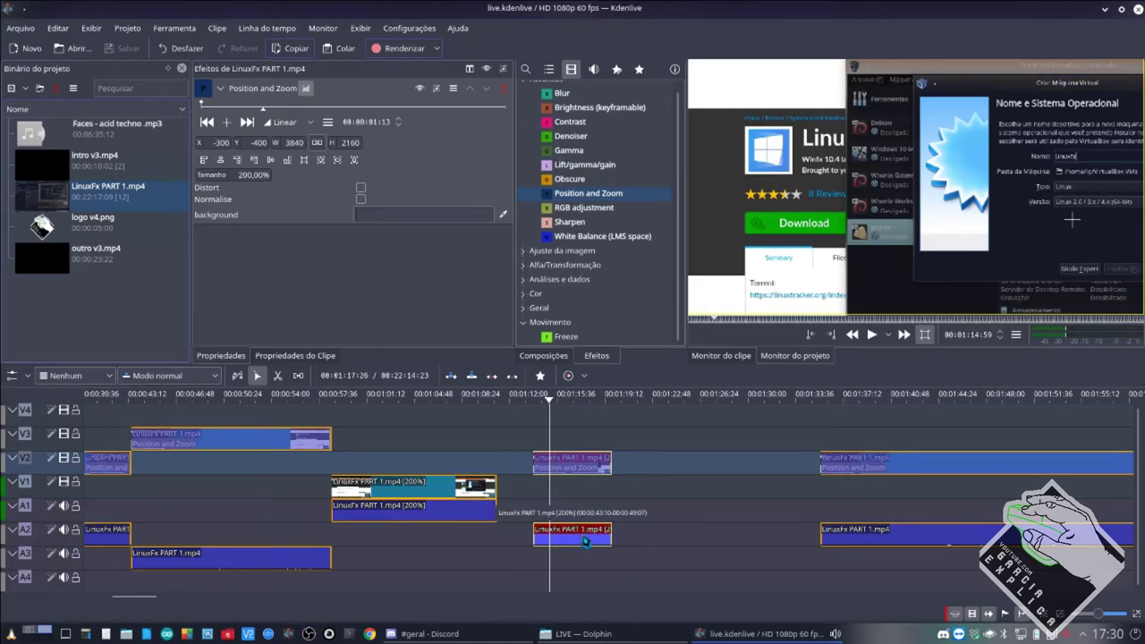
left_click(429, 633)
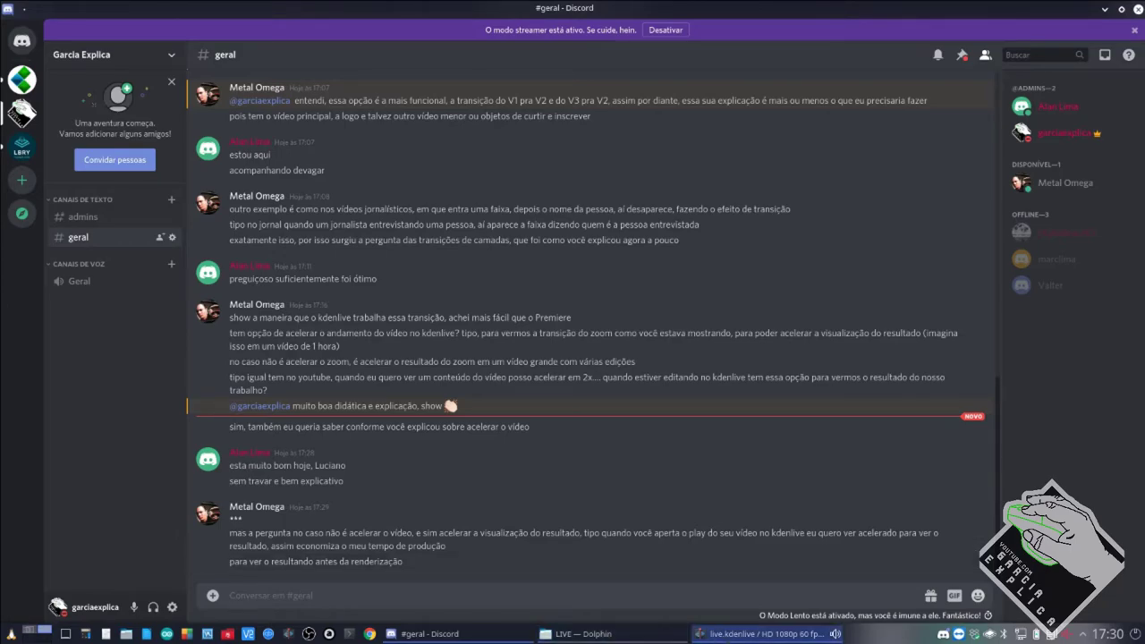
Read the #geral questions about faster previews, then bring the live.kdenlive window back.
mouse_move(726, 637)
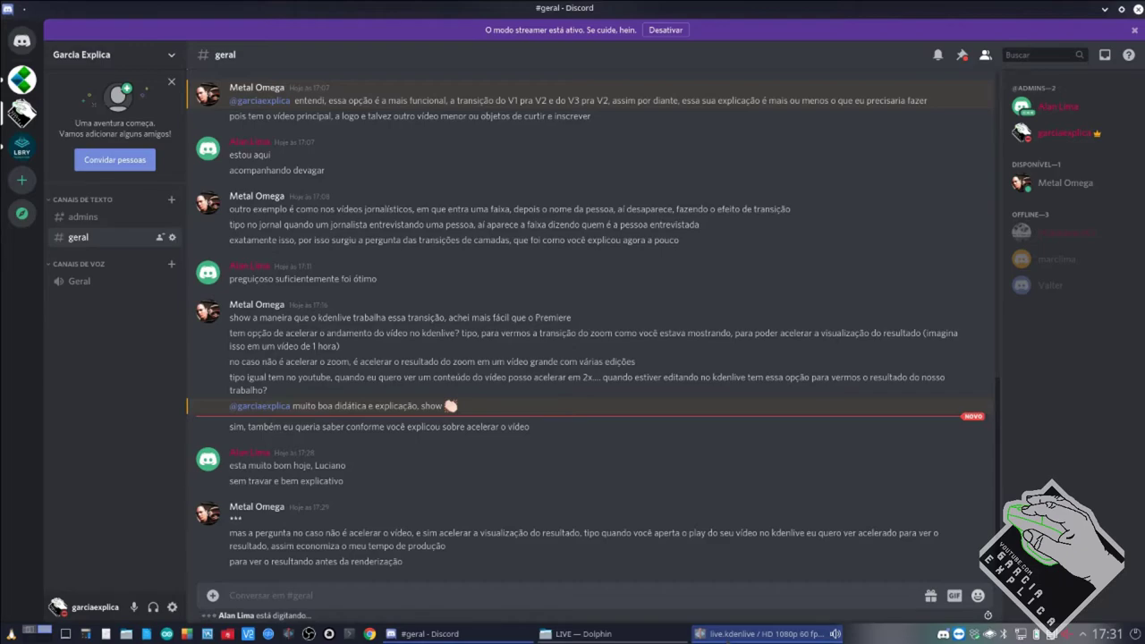
left_click(759, 634)
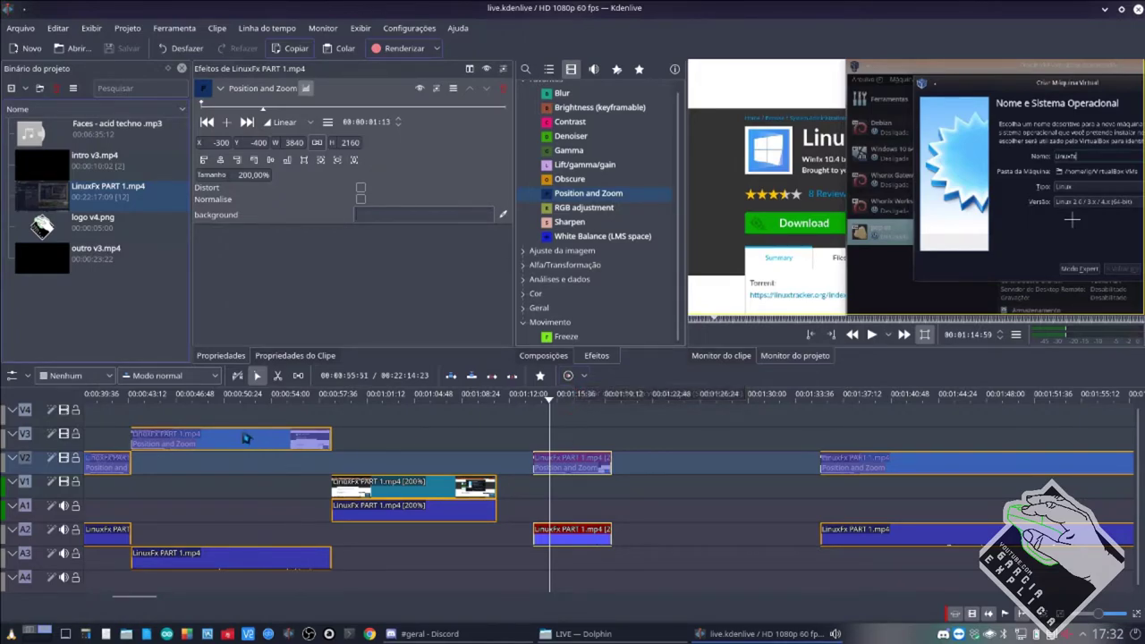
scroll(172, 414, "left", 2)
left_click(727, 637)
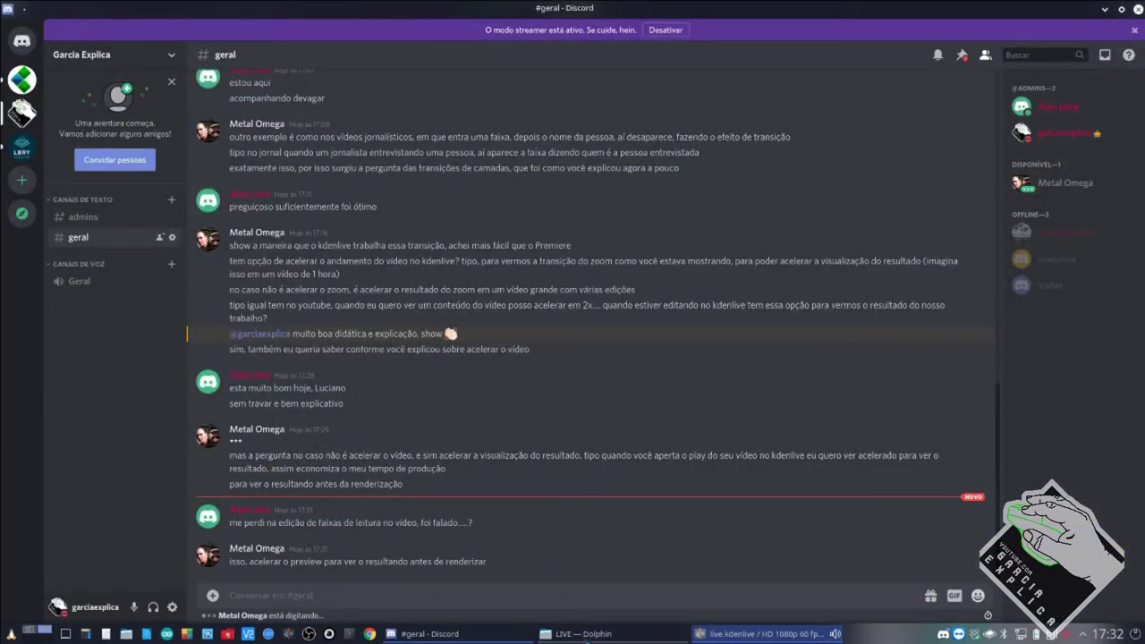
left_click(766, 633)
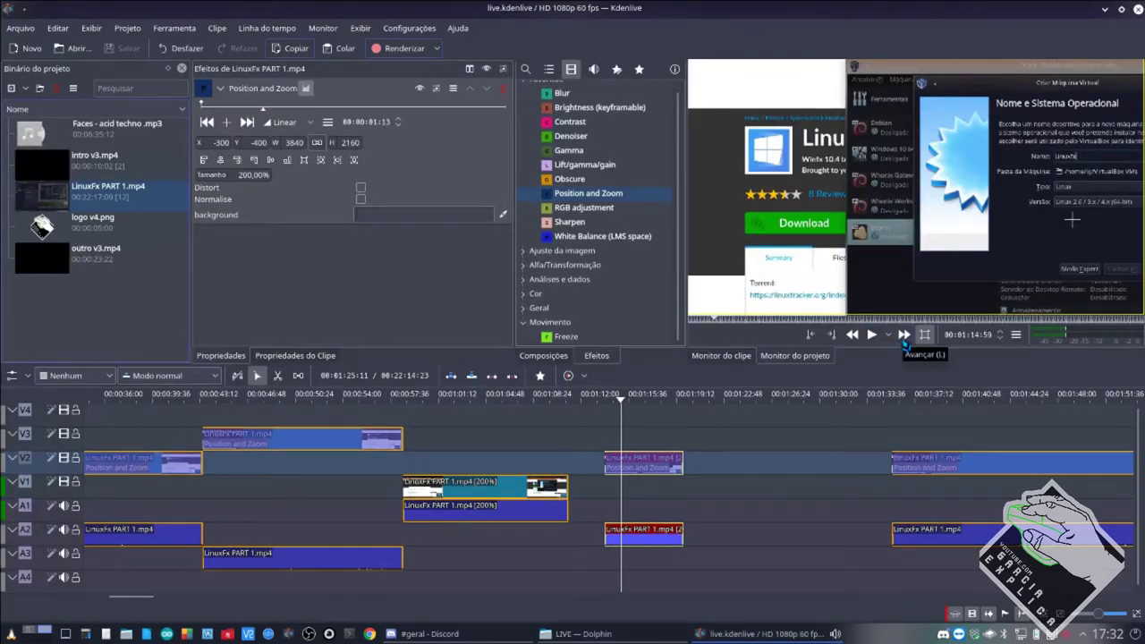
Browse the monitor's Forçar o tamanho do monitor options, then zoom the timeline out.
left_click(1017, 335)
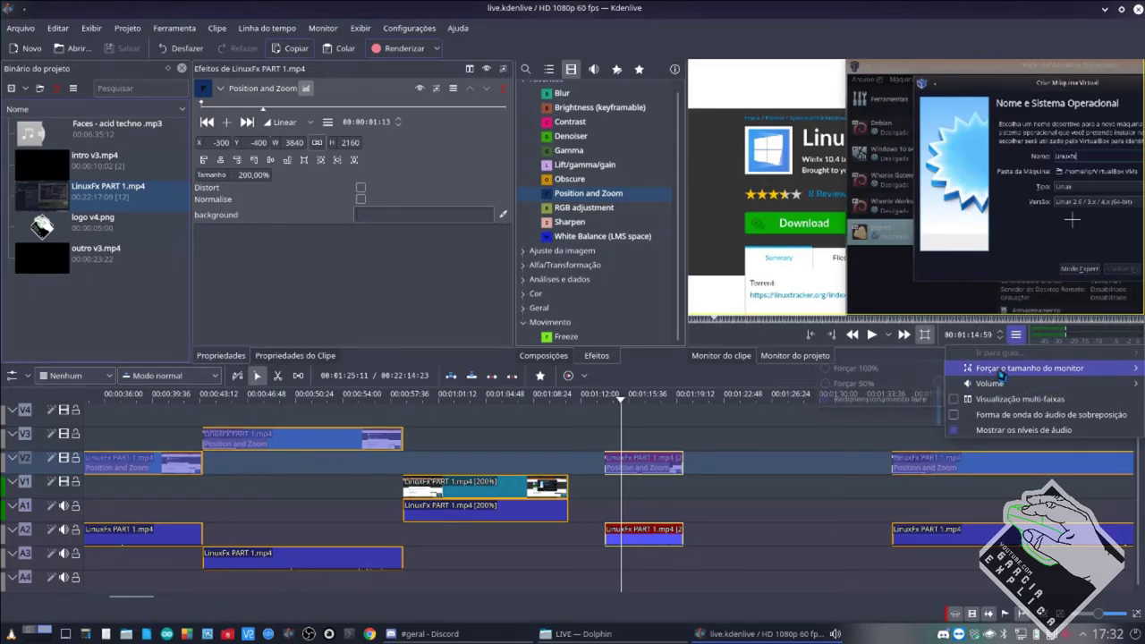
mouse_move(992, 377)
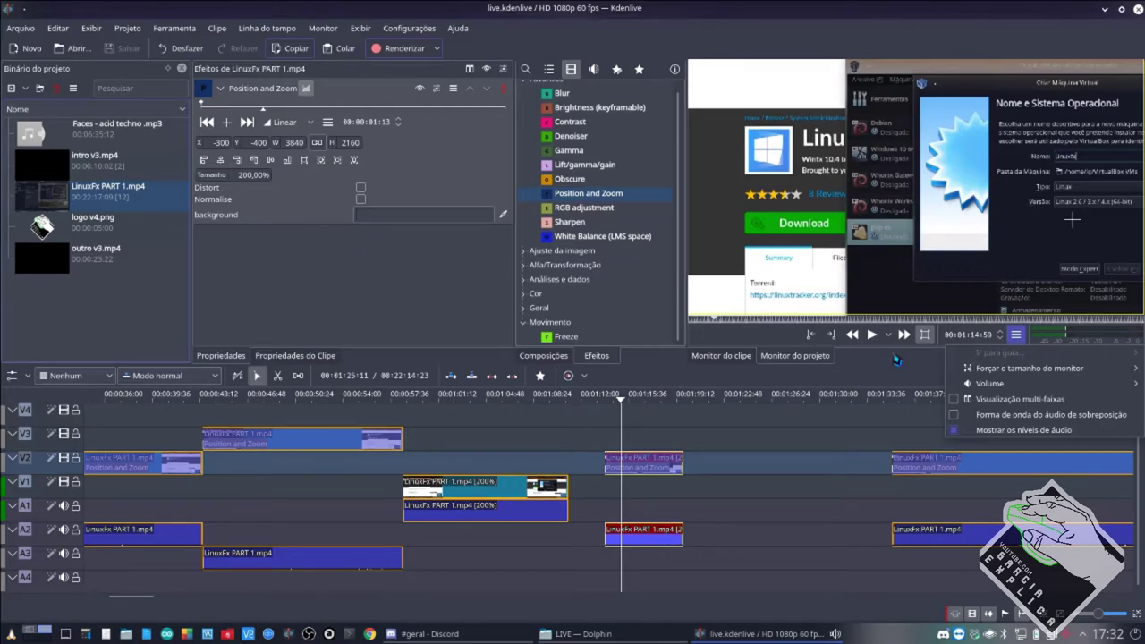
left_click(903, 268)
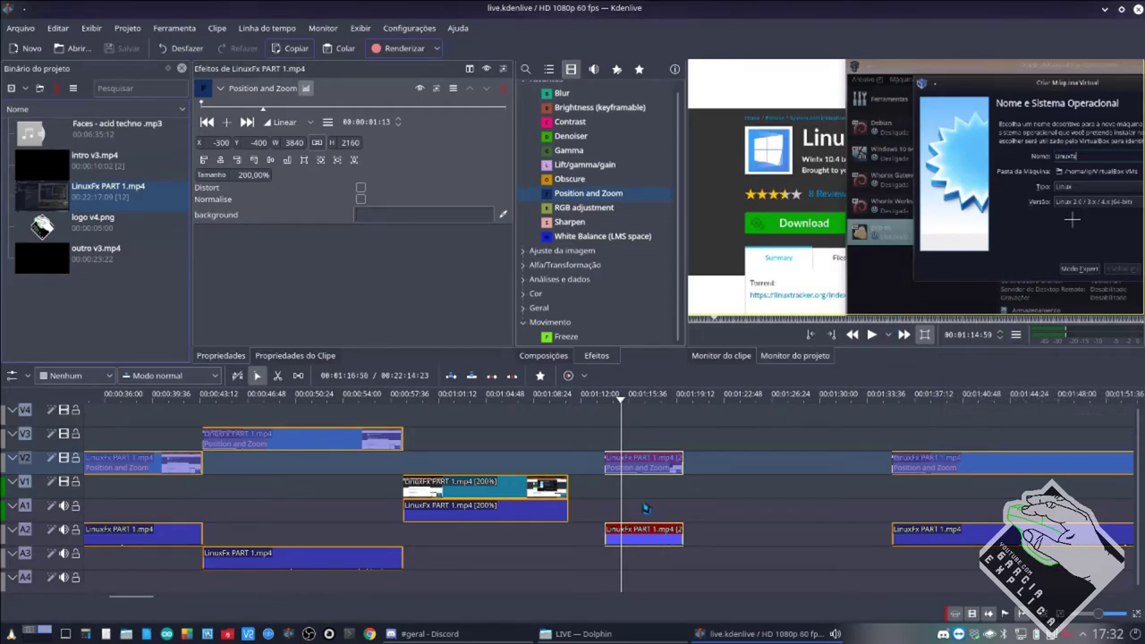
scroll(646, 508, "down", 3)
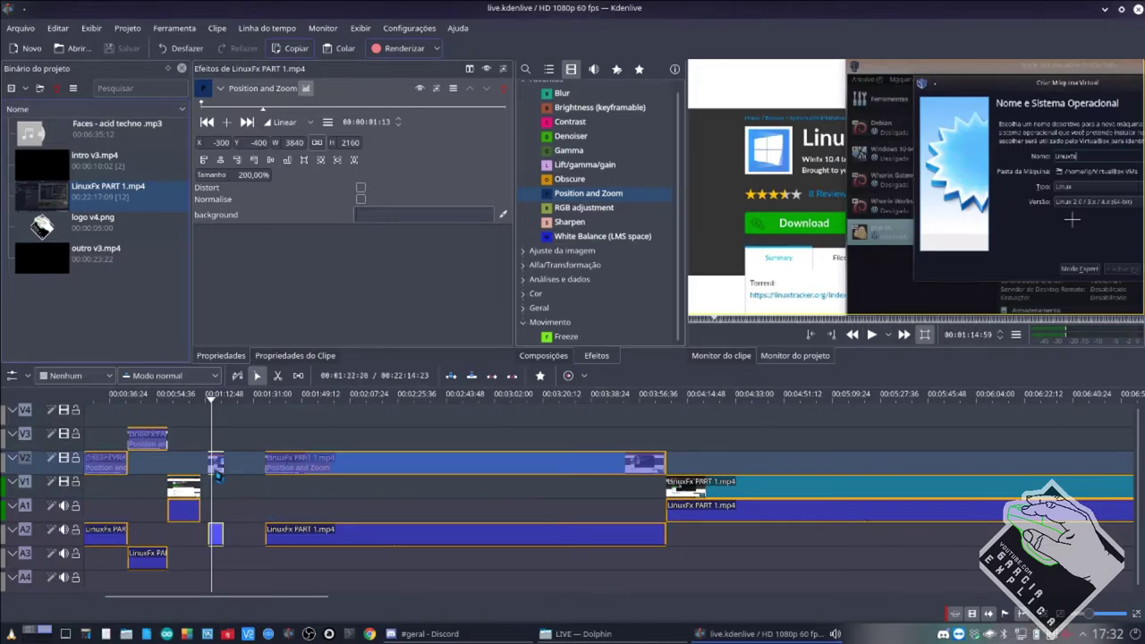
Nudge the short V2 clip earlier, move the long LinuxFx clip to V3, and slide V1 left.
left_click_drag(218, 467, 210, 467)
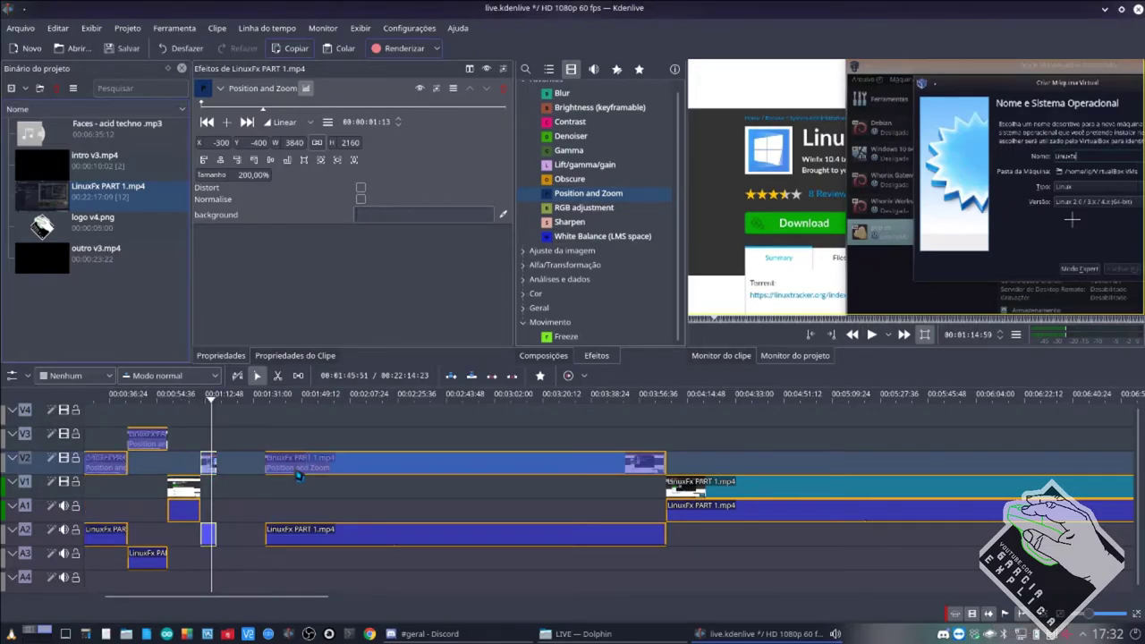
left_click_drag(299, 471, 252, 447)
left_click_drag(700, 495, 651, 494)
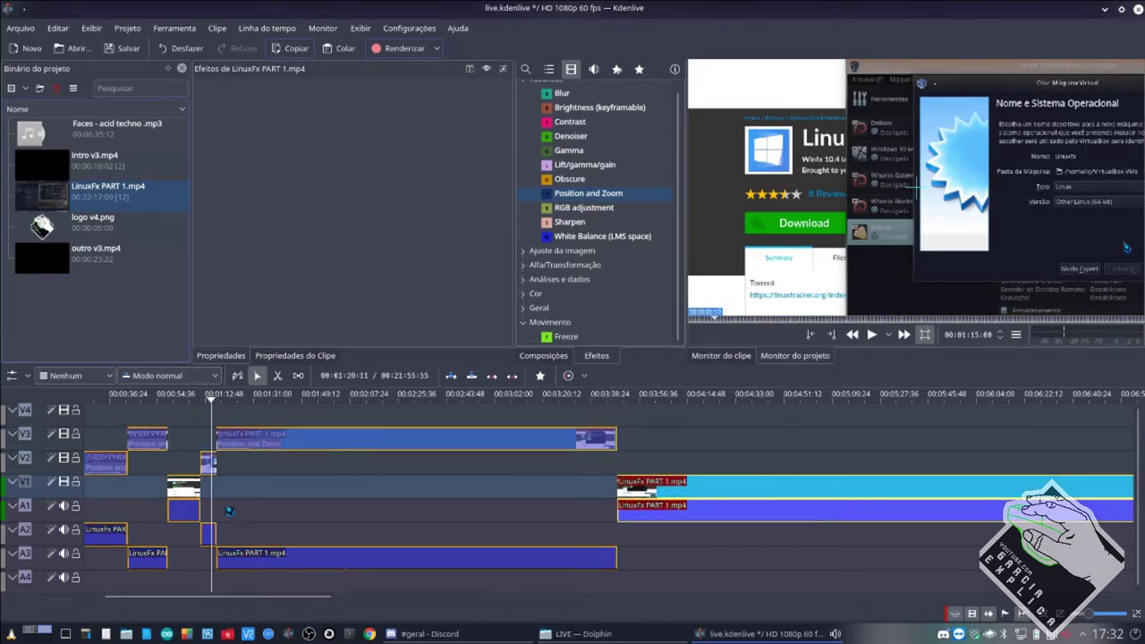
Scrub through the start of the edit to check the rearranged clips.
left_click(125, 422)
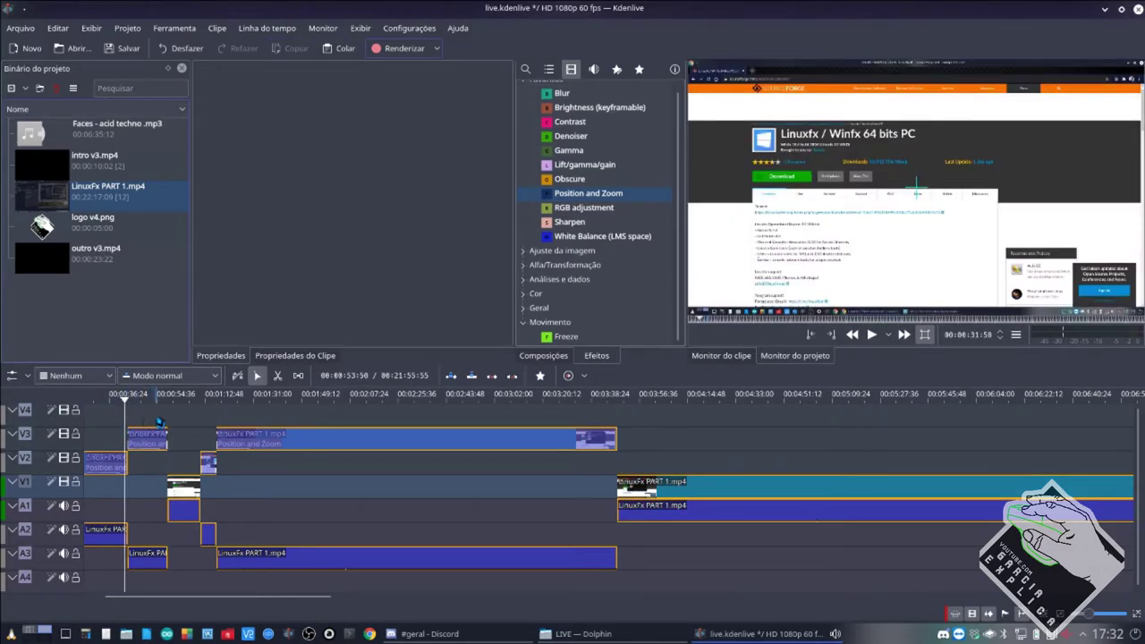
left_click_drag(155, 422, 578, 418)
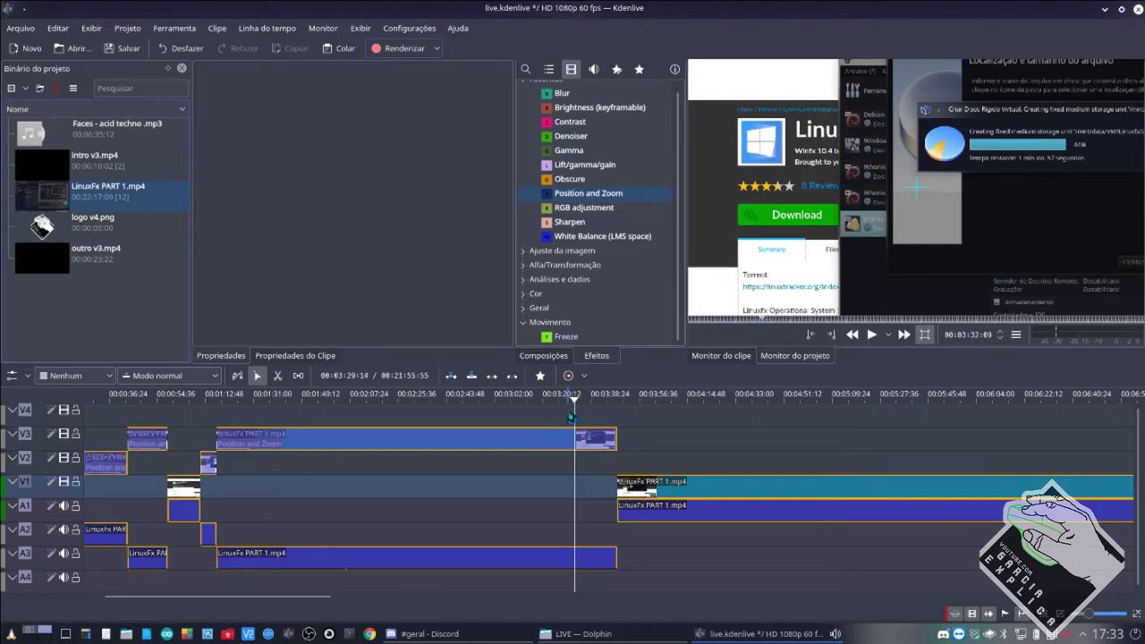
left_click_drag(576, 419, 299, 417)
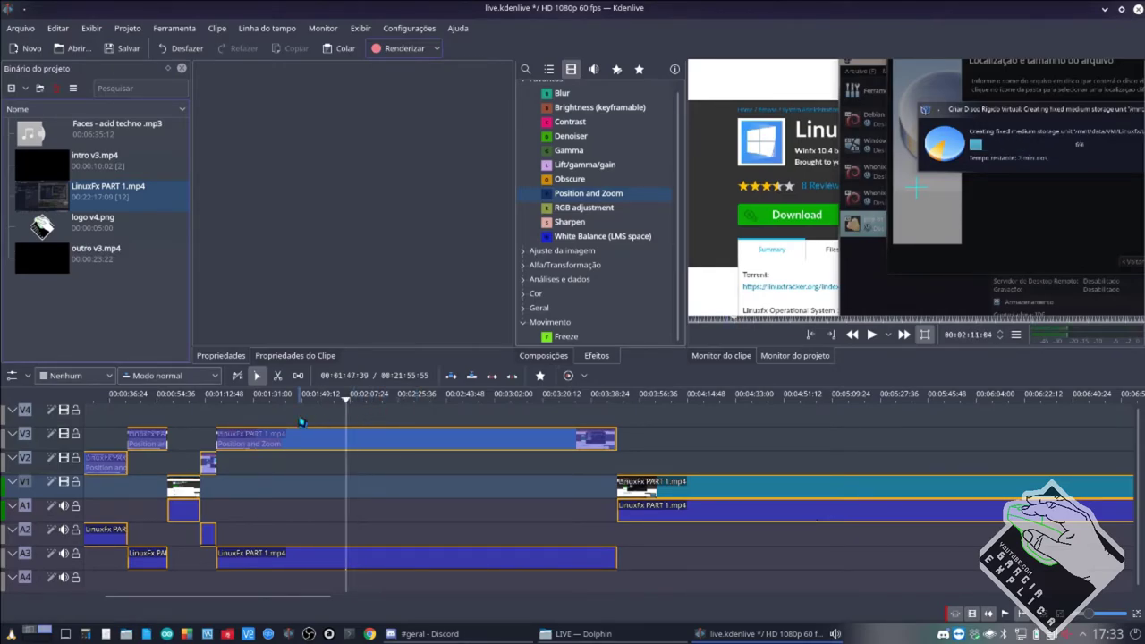
left_click(241, 422)
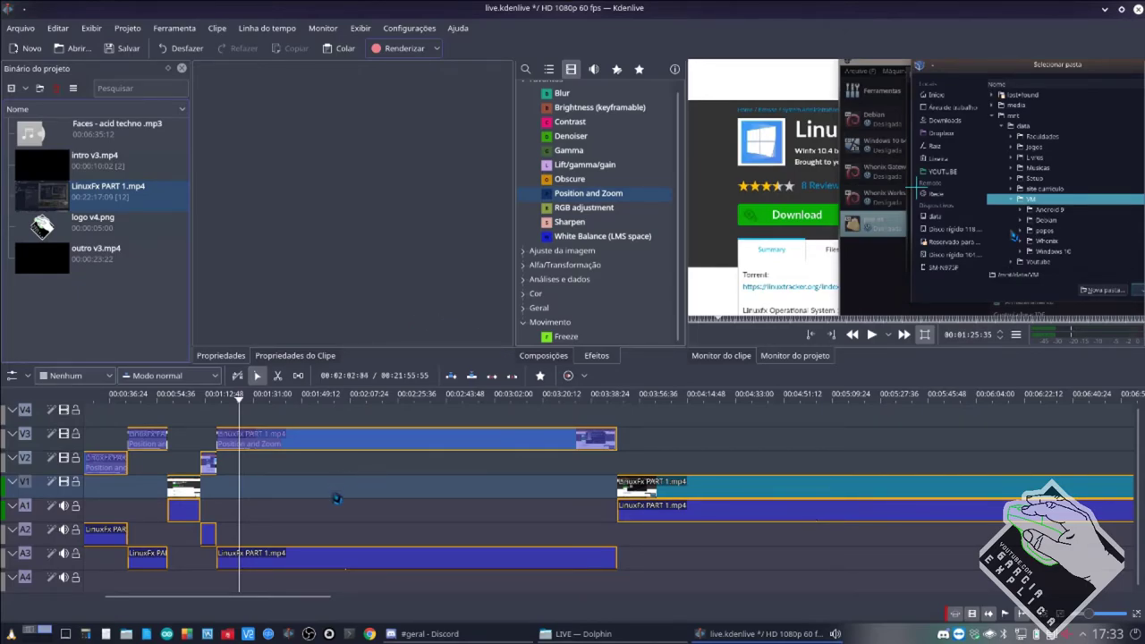
scroll(338, 499, "up", 1)
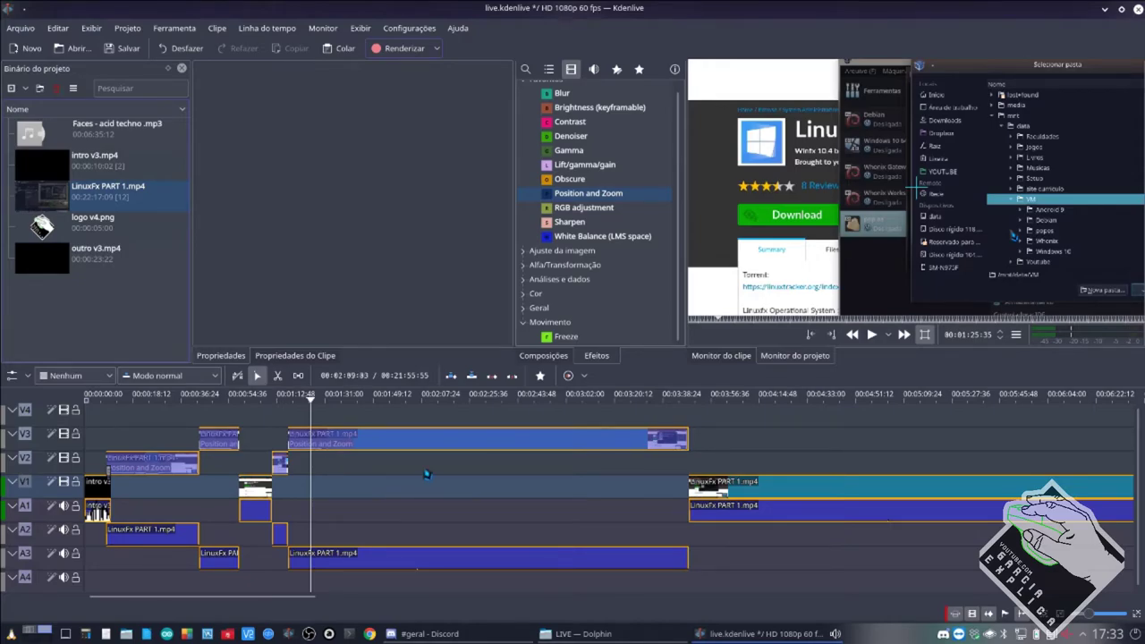
Play from the LinuxFx start and drag the preview zone over the intro transition.
scroll(139, 495, "up", 3)
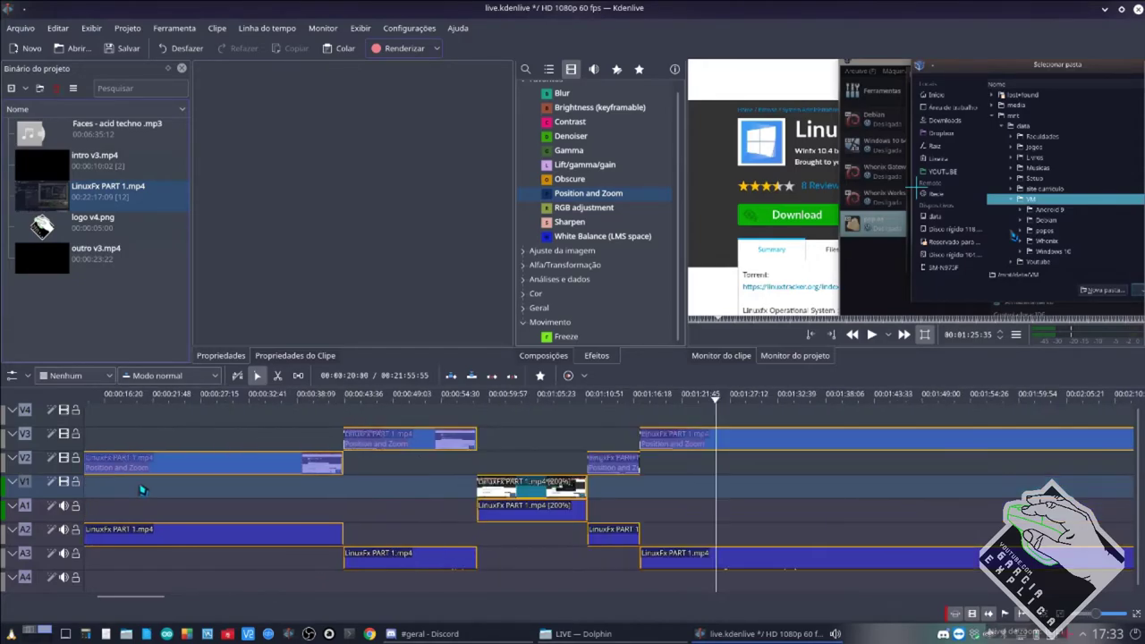
key("space")
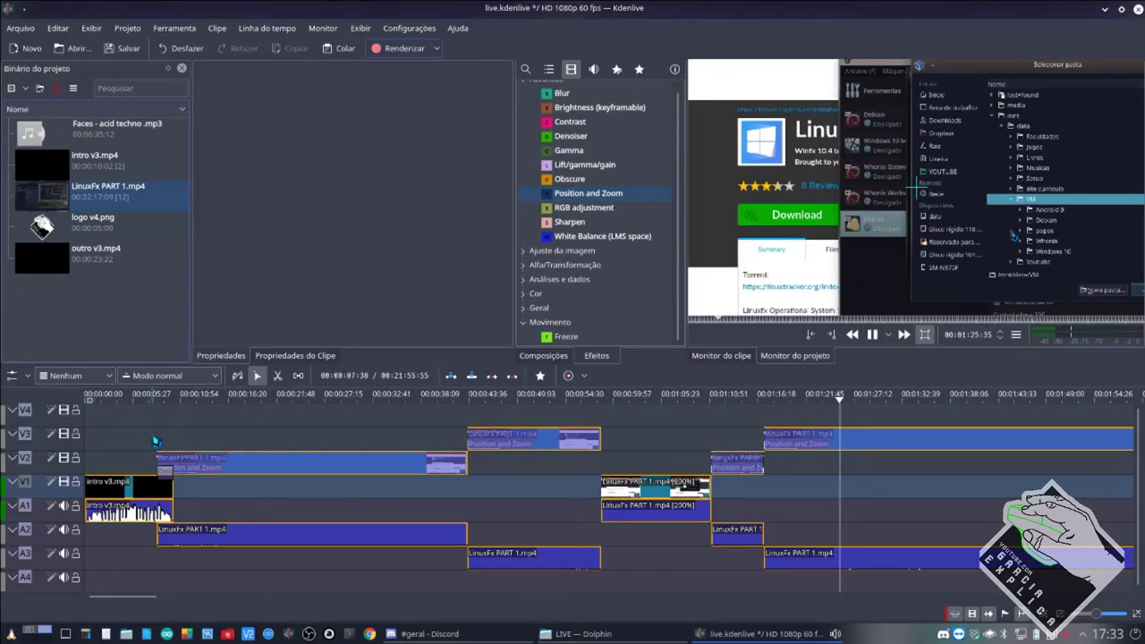
left_click(155, 443)
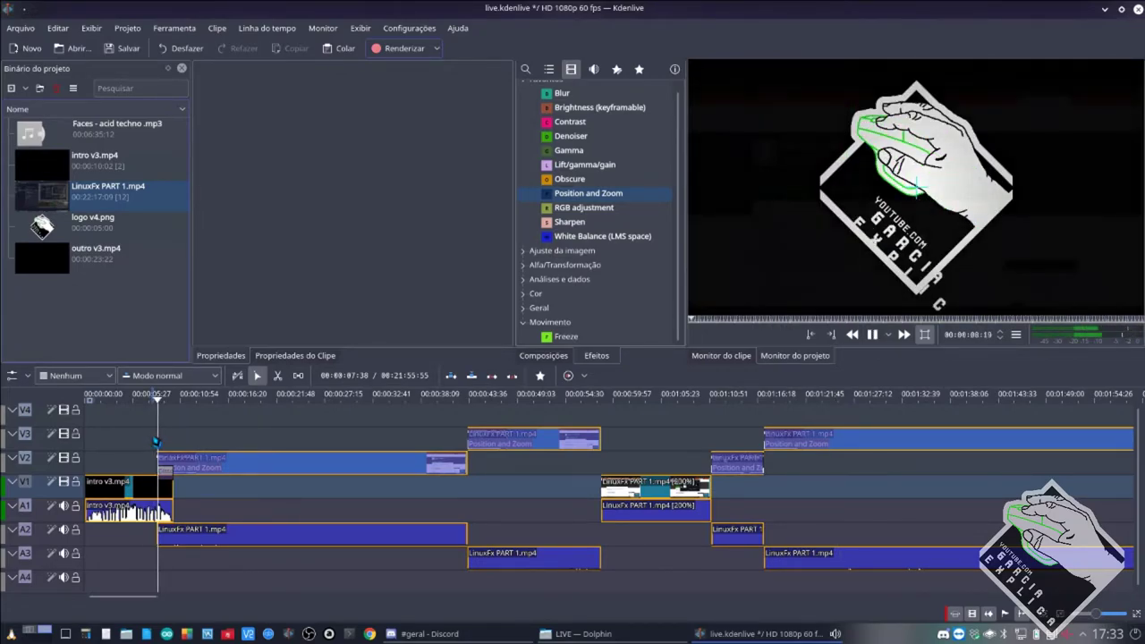
key("space")
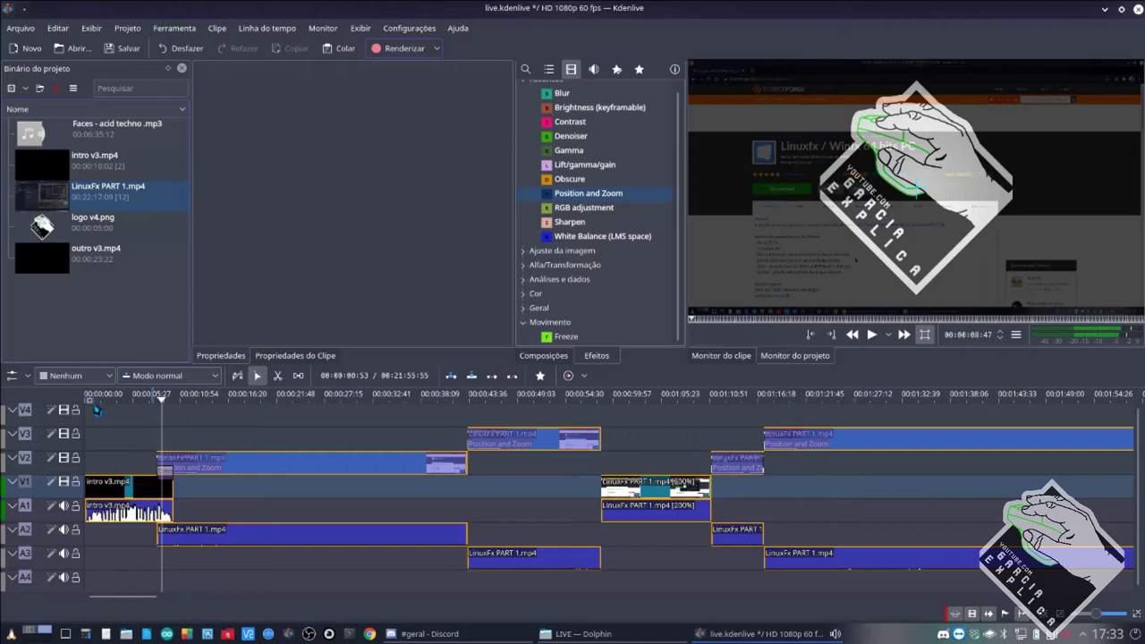
scroll(103, 425, "up", 5)
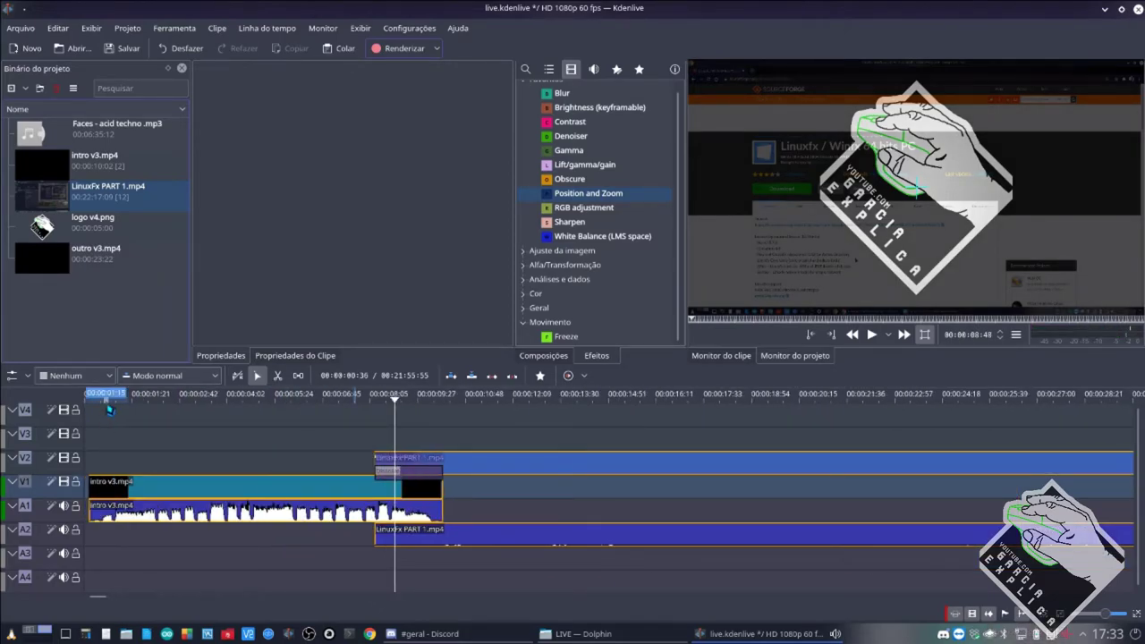
mouse_move(106, 399)
left_mouse_down()
mouse_move(339, 399)
mouse_move(378, 421)
left_mouse_up()
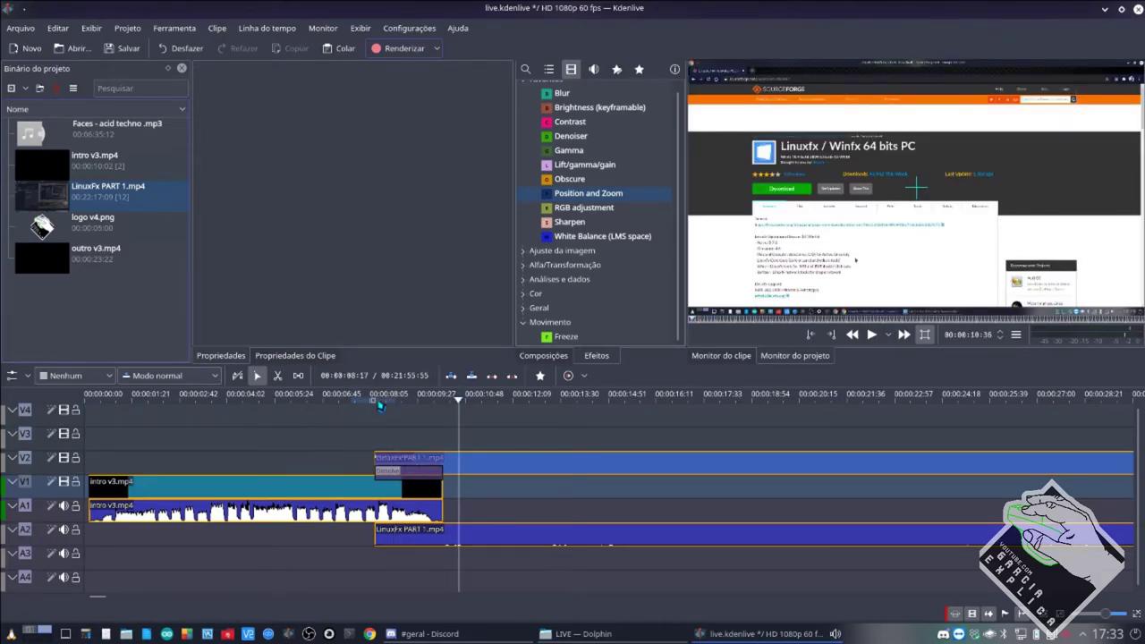
mouse_move(397, 408)
left_mouse_down()
mouse_move(478, 410)
mouse_move(237, 410)
mouse_move(413, 412)
left_mouse_up()
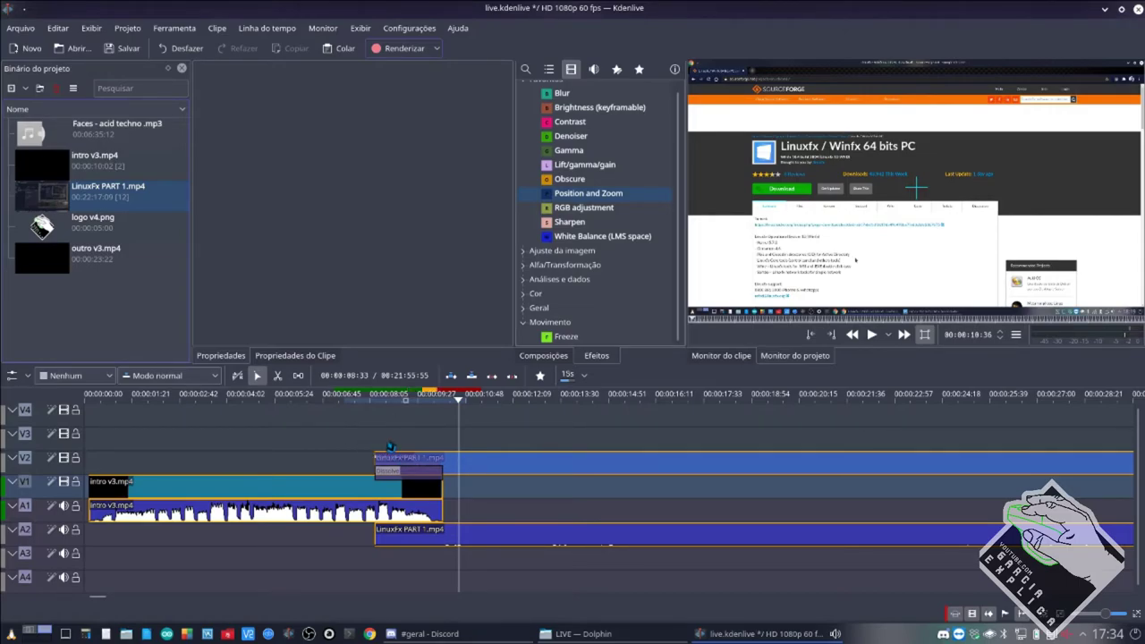
Set timeline preview quality to Alta qualidade and play the transition preview twice.
left_click(94, 378)
left_click(82, 423)
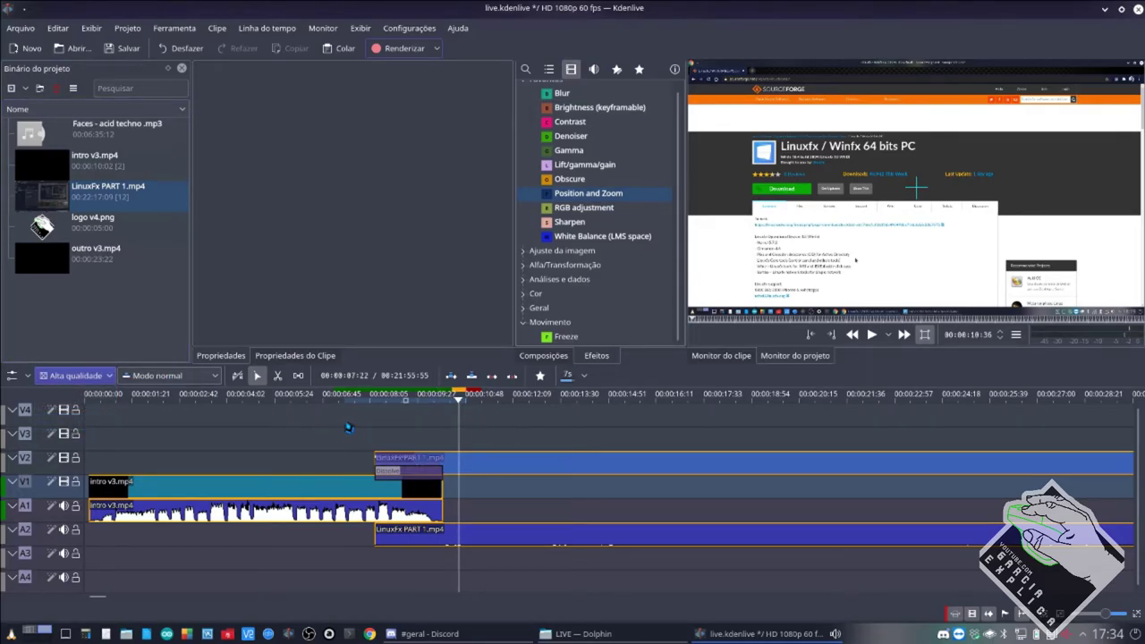
left_click(340, 429)
key("space")
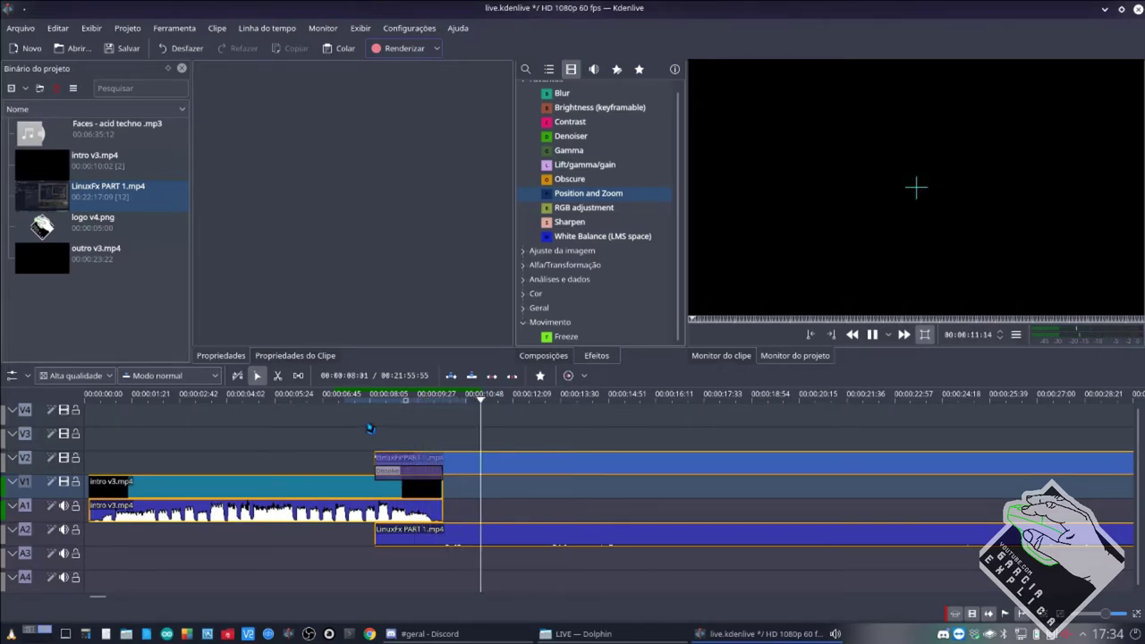
left_click(369, 429)
key("space")
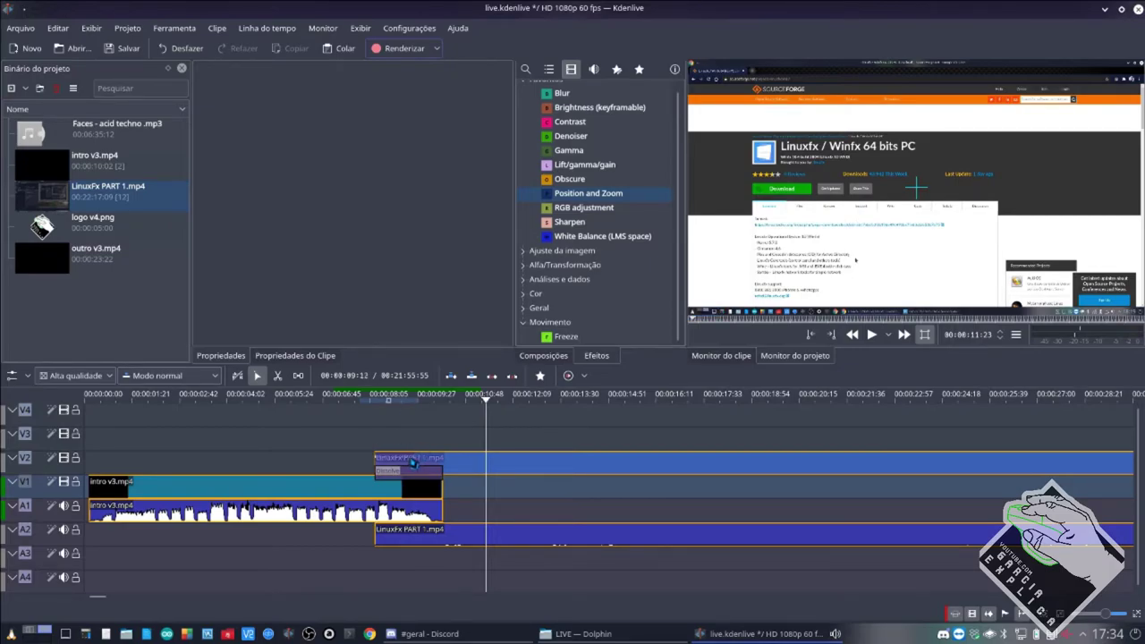
Select the Dissolve composition to view its settings, then switch to the Discord chat.
mouse_move(407, 474)
left_mouse_down()
mouse_move(407, 455)
mouse_move(408, 478)
left_mouse_up()
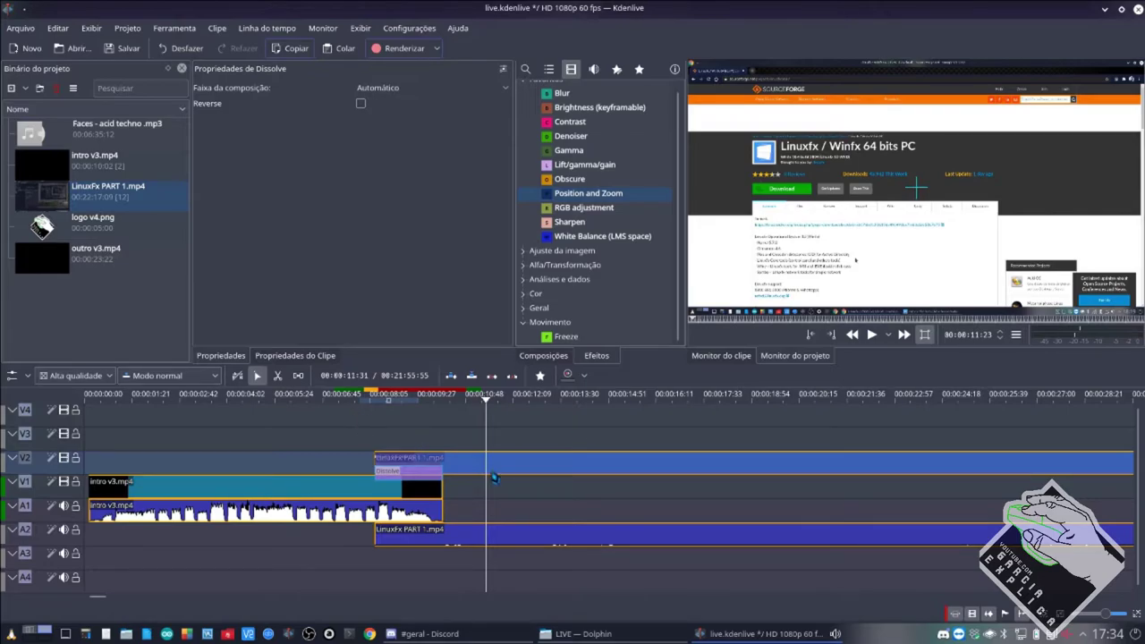
left_click(769, 633)
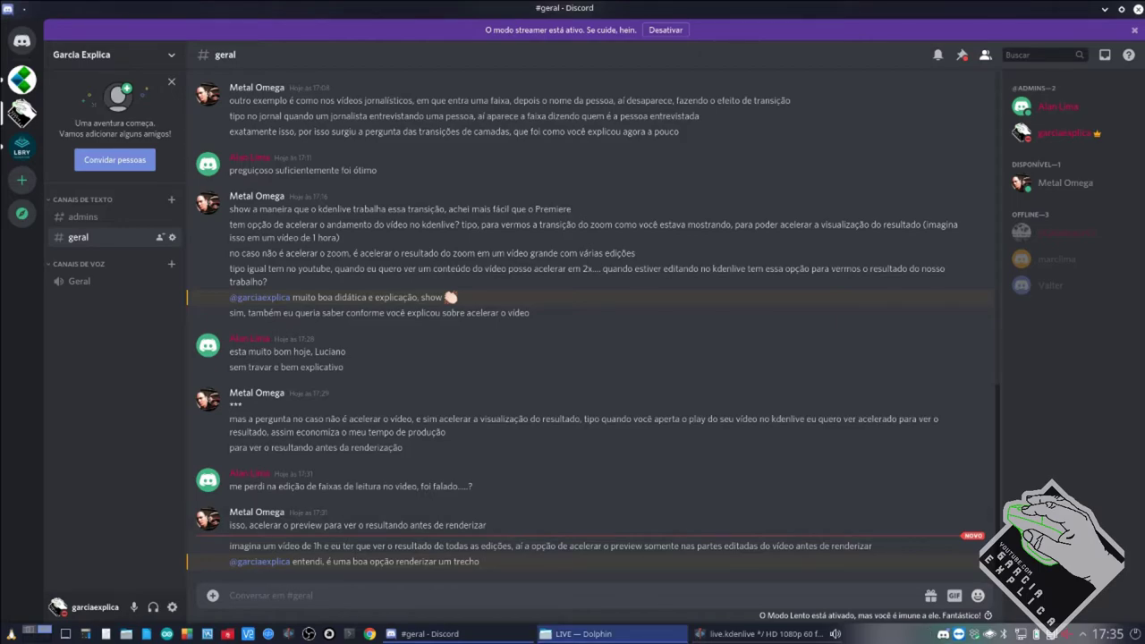
Switch from Discord back to the live.kdenlive project window.
mouse_move(709, 635)
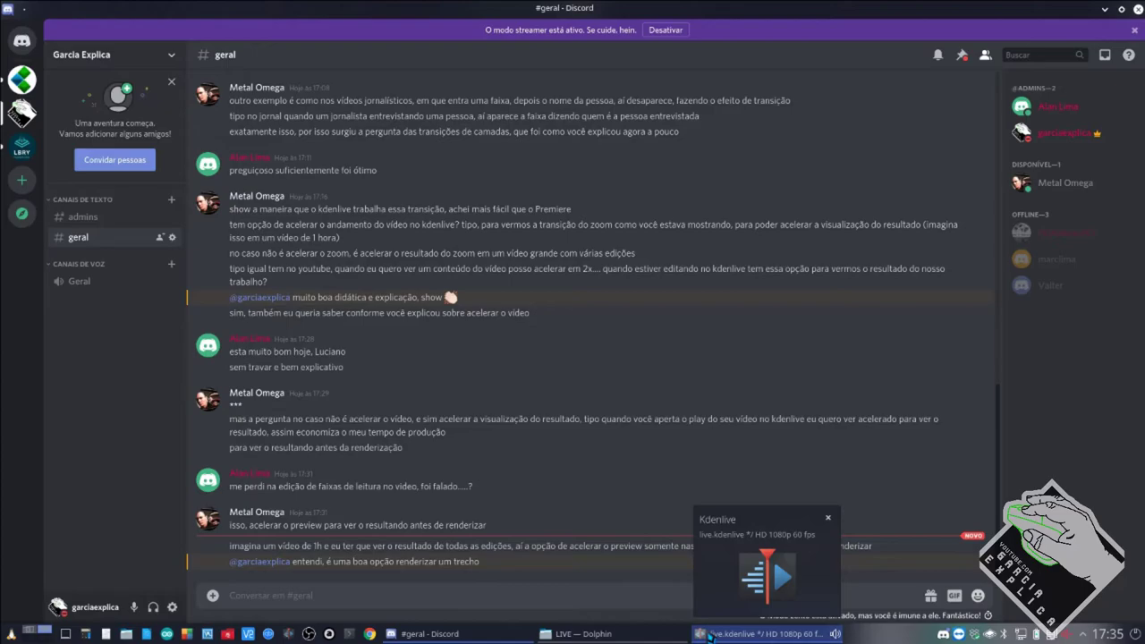
left_click(708, 636)
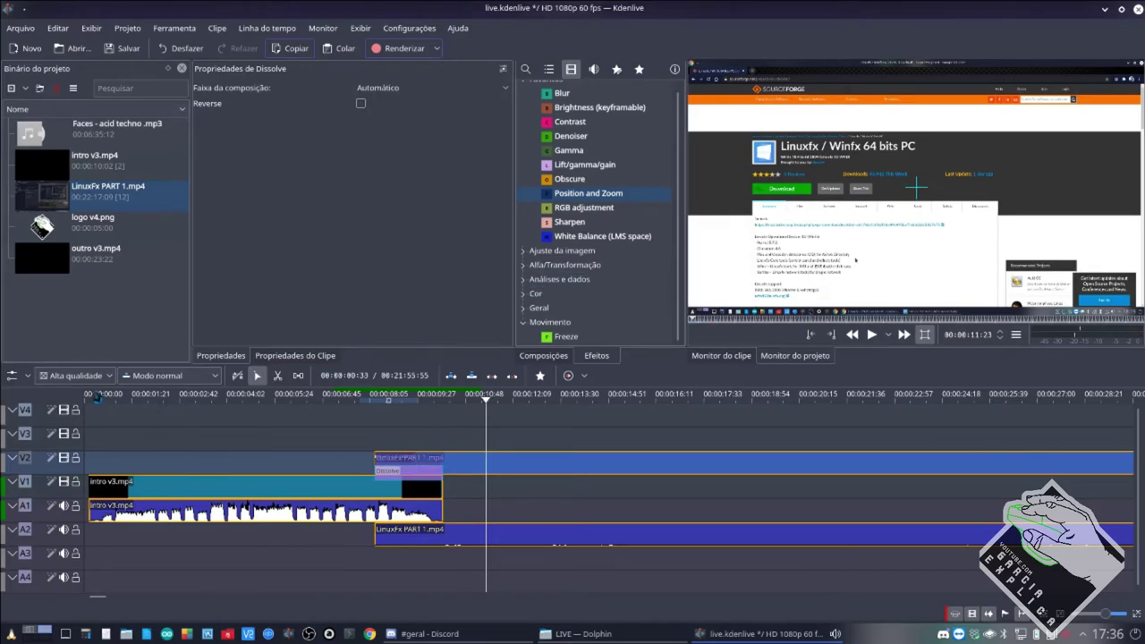
Switch the timeline preview quality from Alta qualidade to Nenhum.
left_click(77, 376)
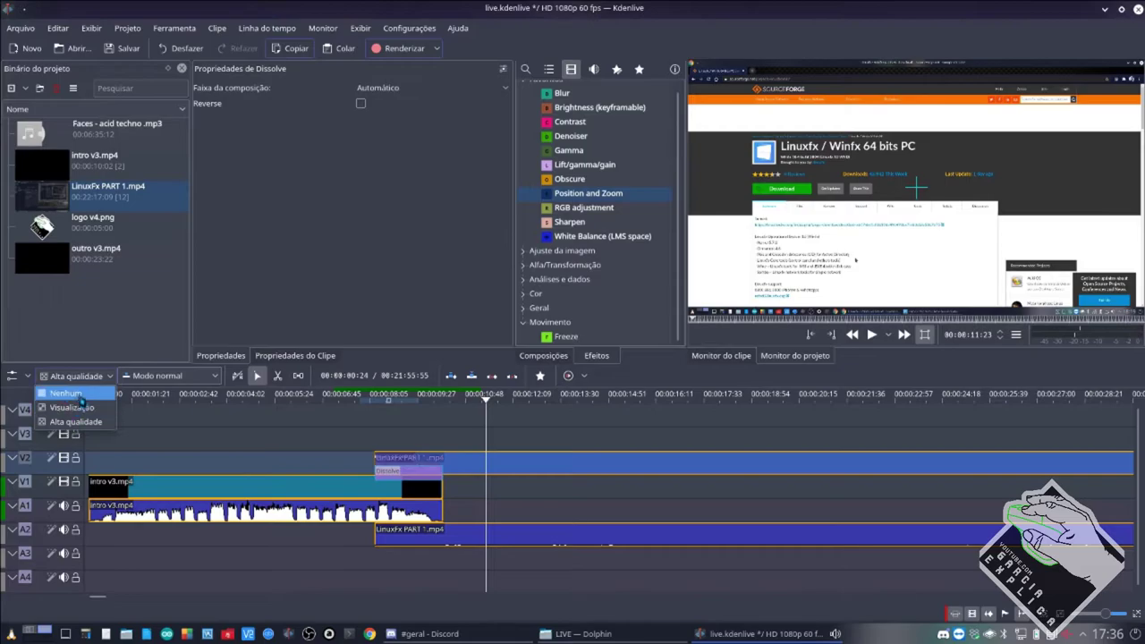
left_click(77, 421)
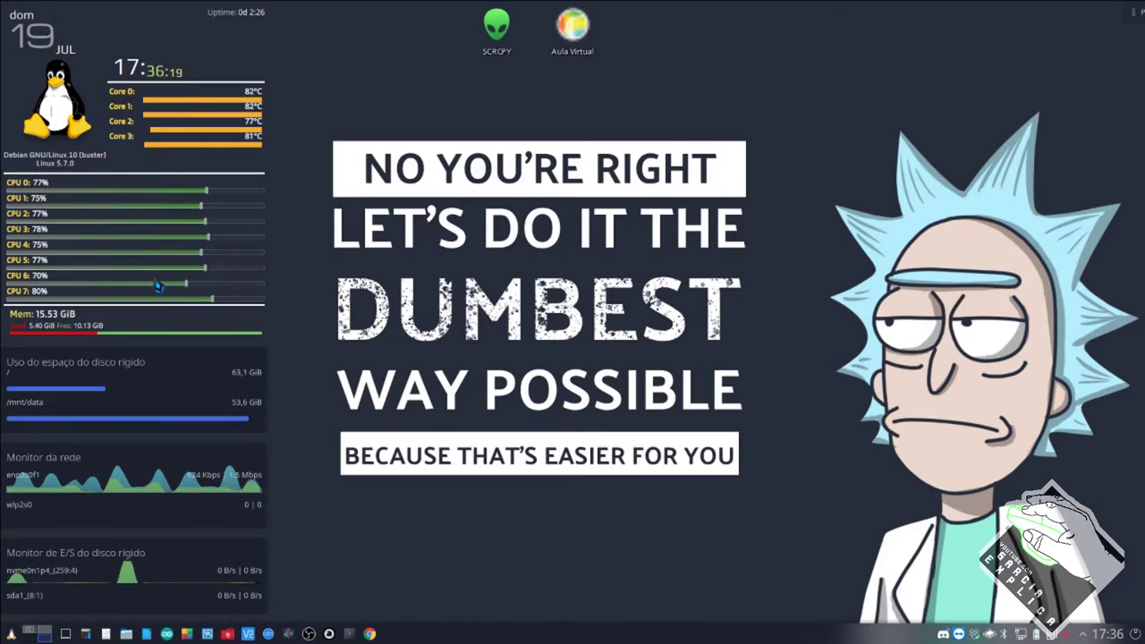
left_click(44, 634)
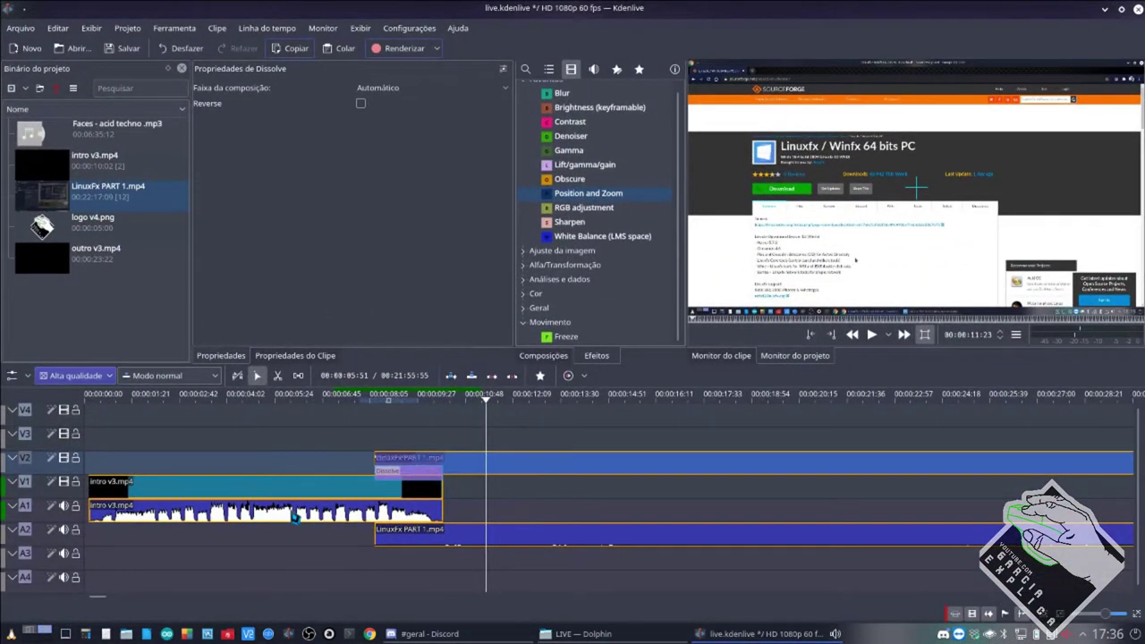
left_click(69, 377)
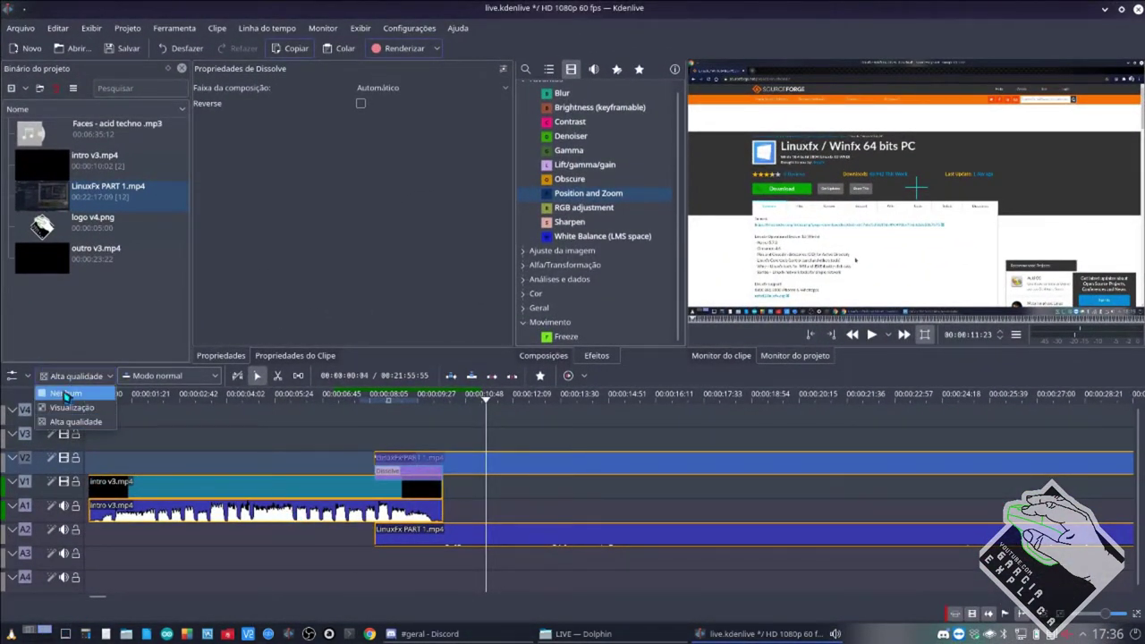
left_click(66, 397)
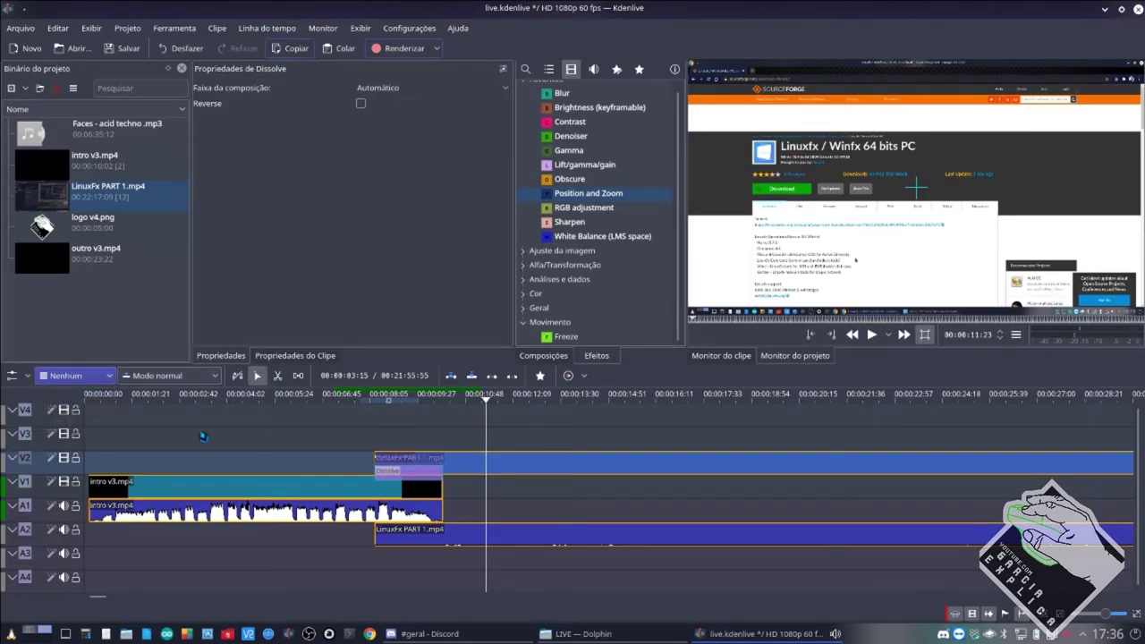
left_click(90, 380)
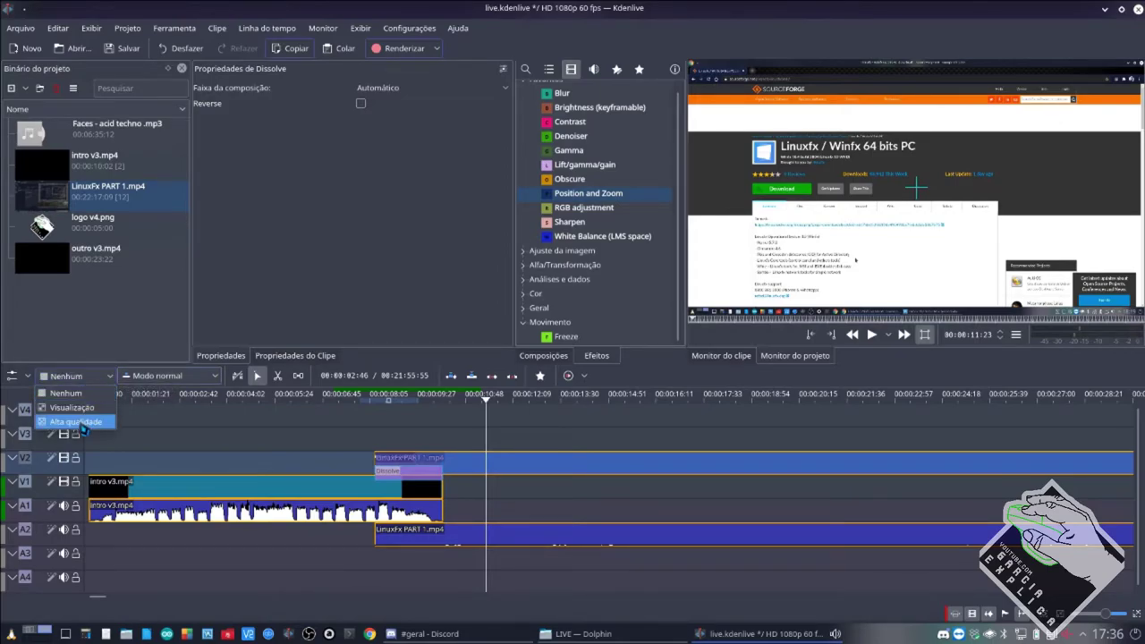
left_click(89, 393)
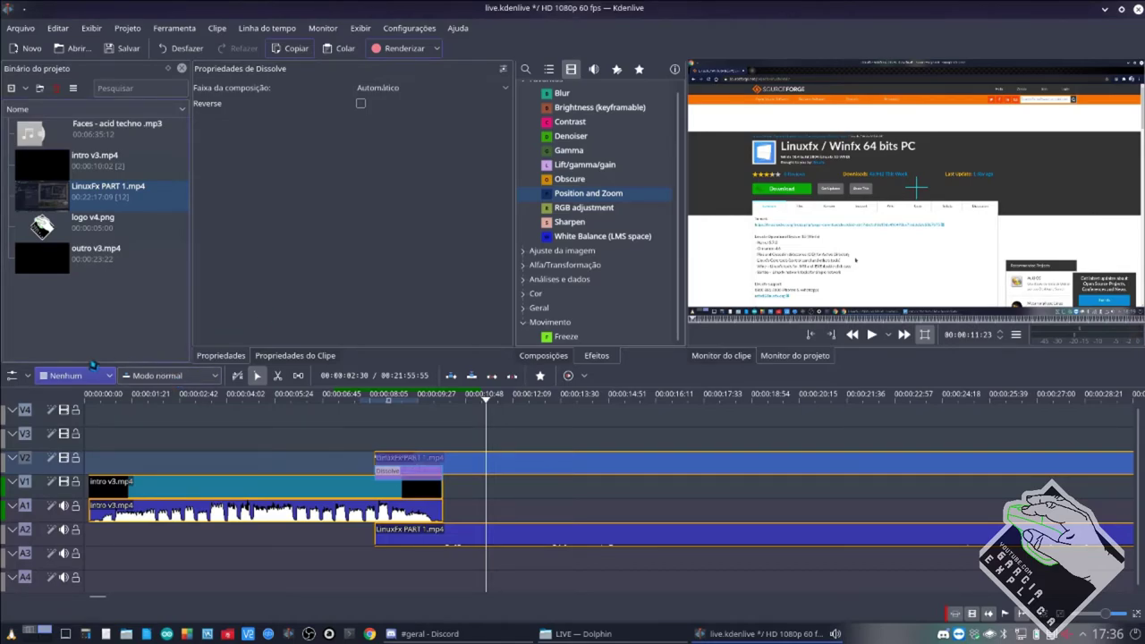
Open and close the Renderizar dialog, then briefly try Alta qualidade and return preview to Nenhum.
left_click(394, 49)
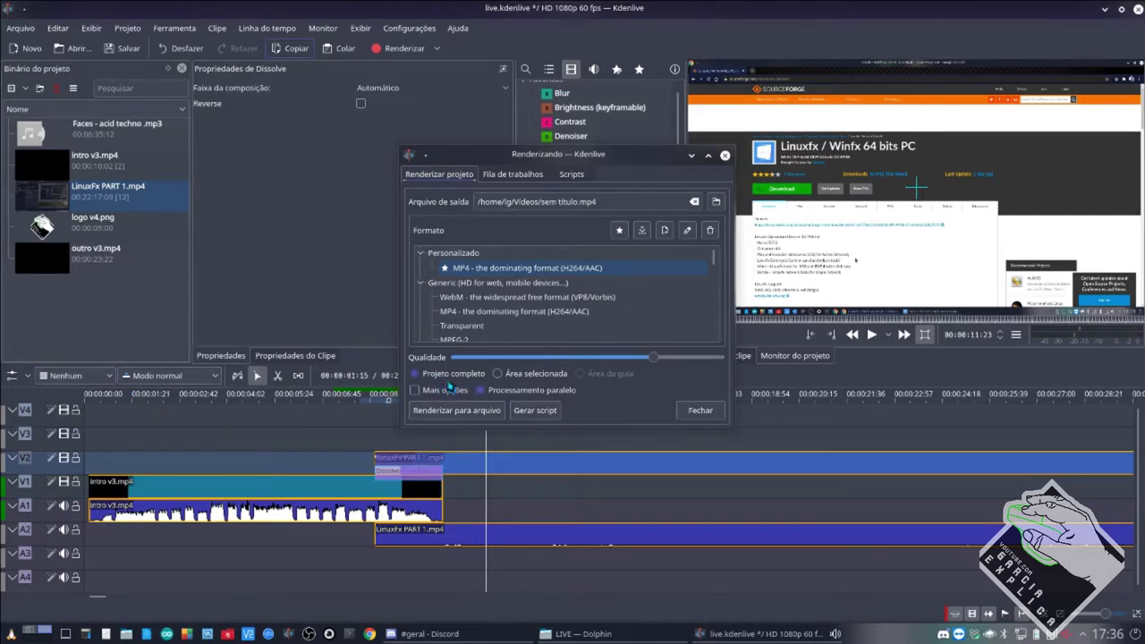
left_click(725, 155)
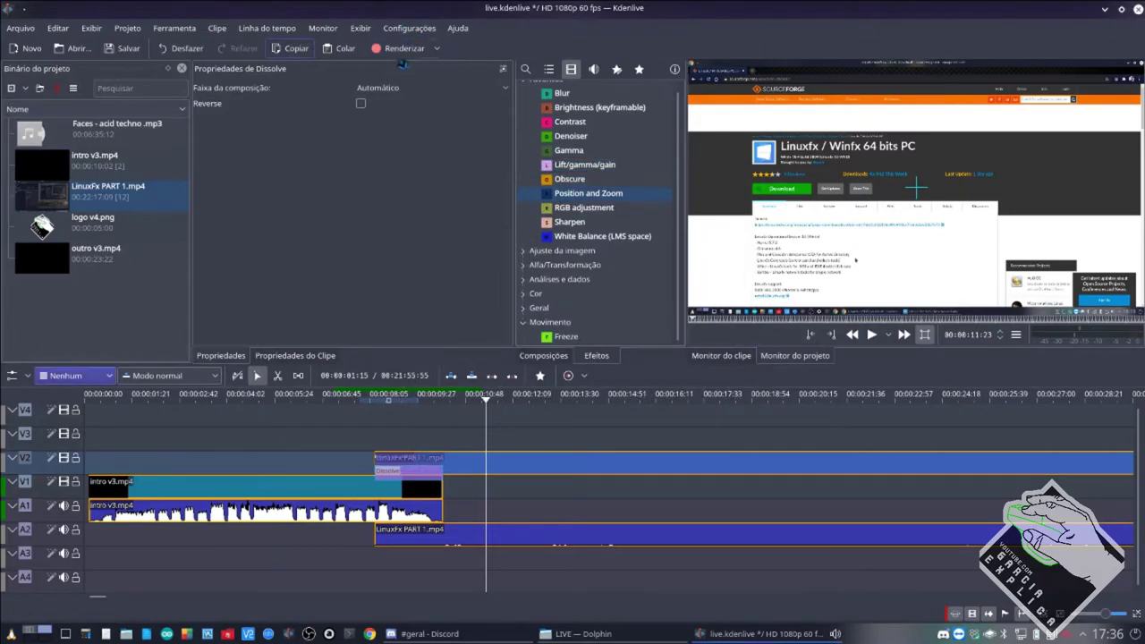
left_click(76, 376)
left_click(77, 428)
left_click(85, 379)
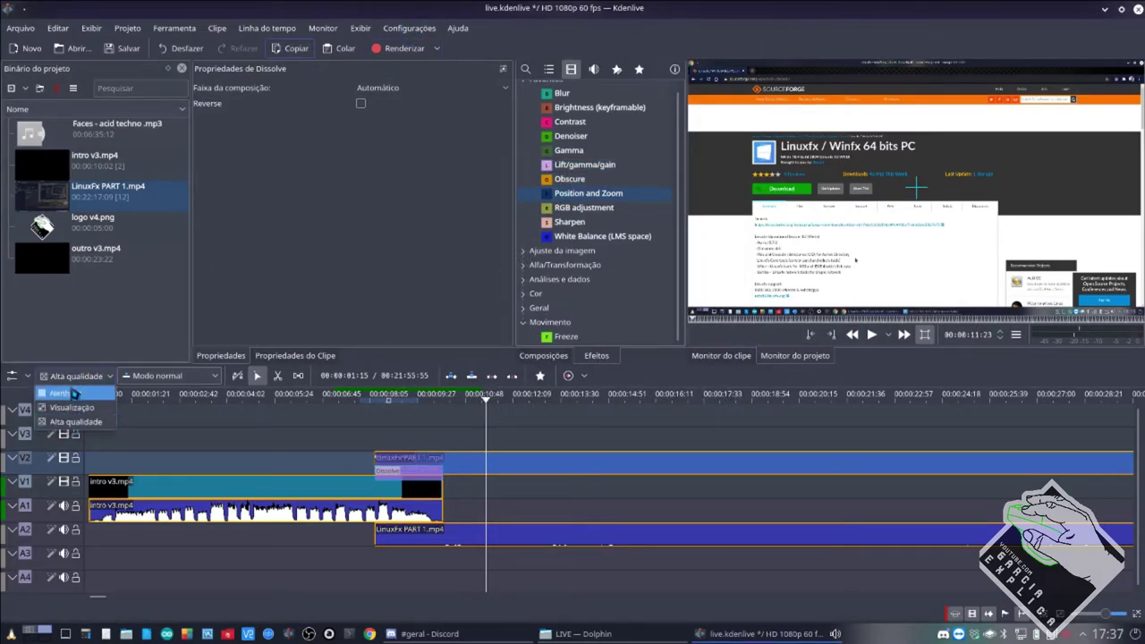
left_click(76, 394)
Zoom out and check the V3 clip's 200% Position and Zoom keyframe at 00:00:03:06.
scroll(583, 472, "down", 5, "ctrl")
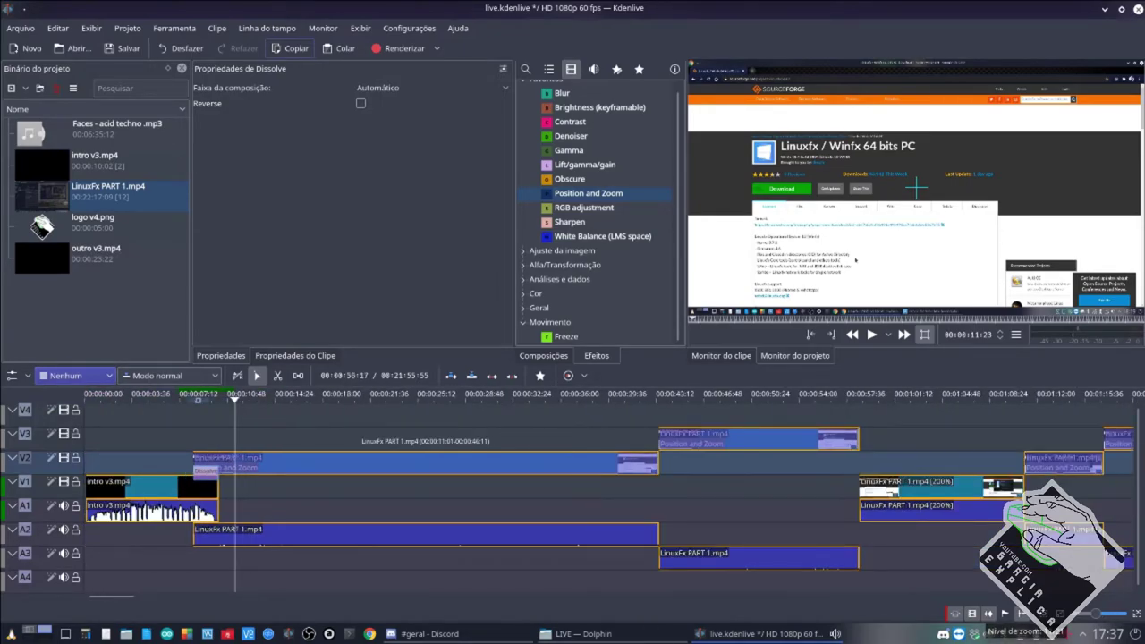
scroll(584, 472, "down", 1, "ctrl")
left_click(586, 445)
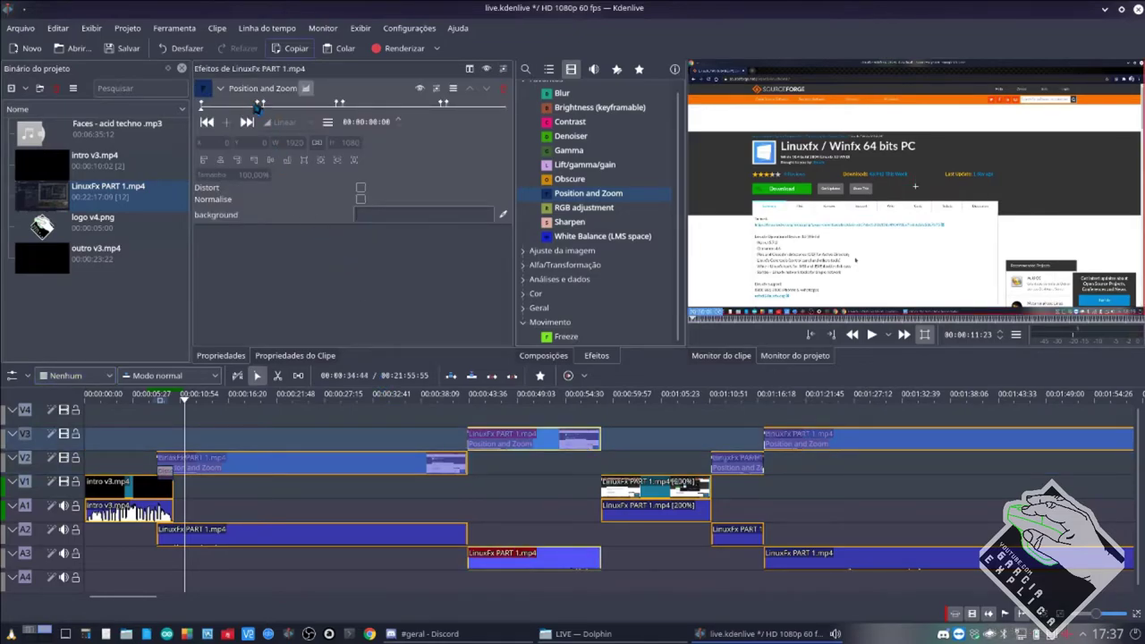
left_click(261, 104)
left_click(262, 103)
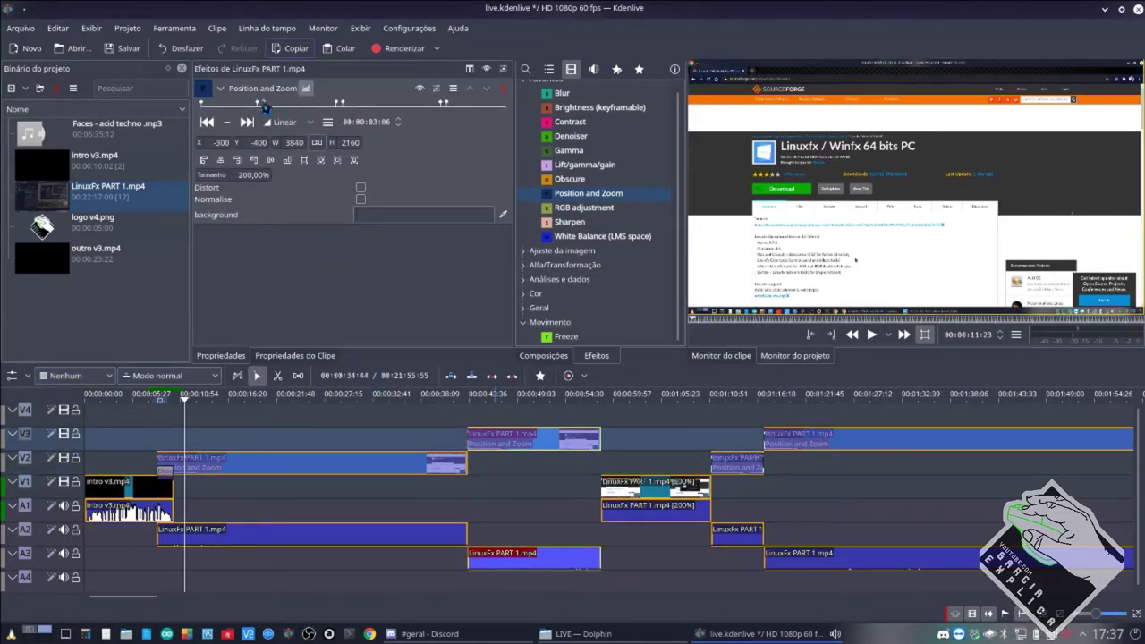
Add a Composite and transform composition on V3, stretch it along the V2 clip, and place logo v4.png on V3.
left_click(540, 354)
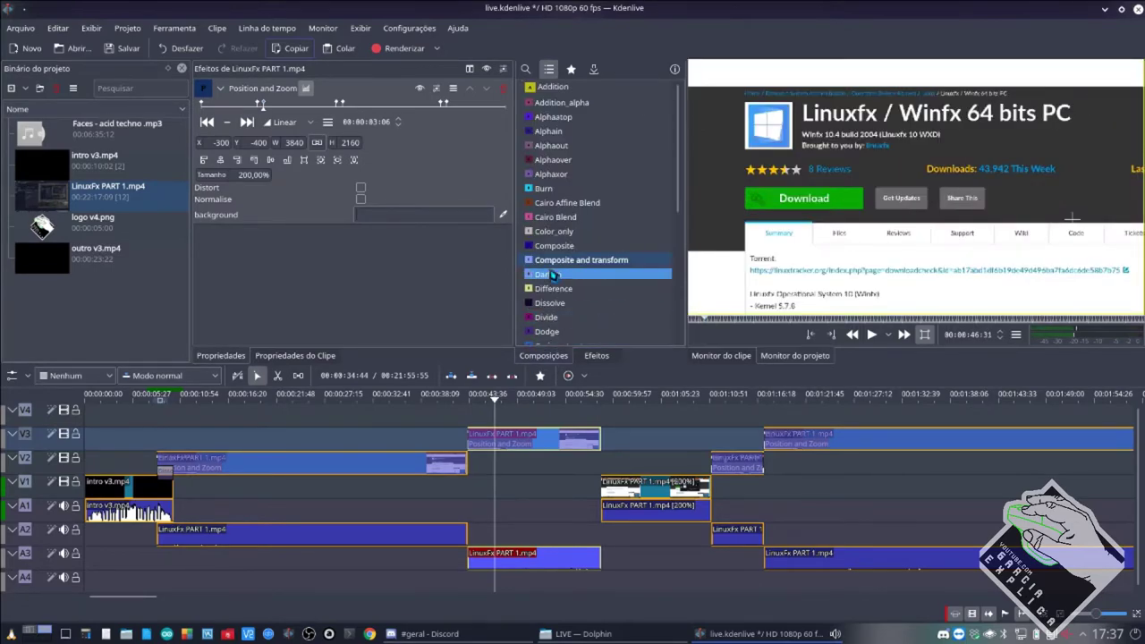
left_click_drag(573, 260, 249, 452)
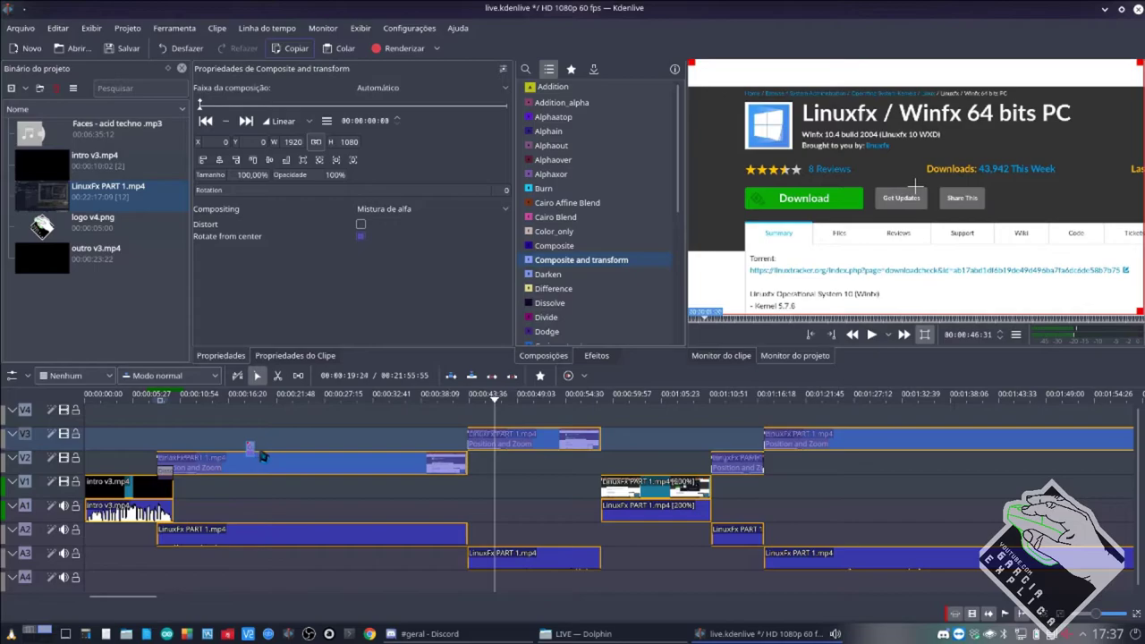
scroll(258, 456, "up", 1)
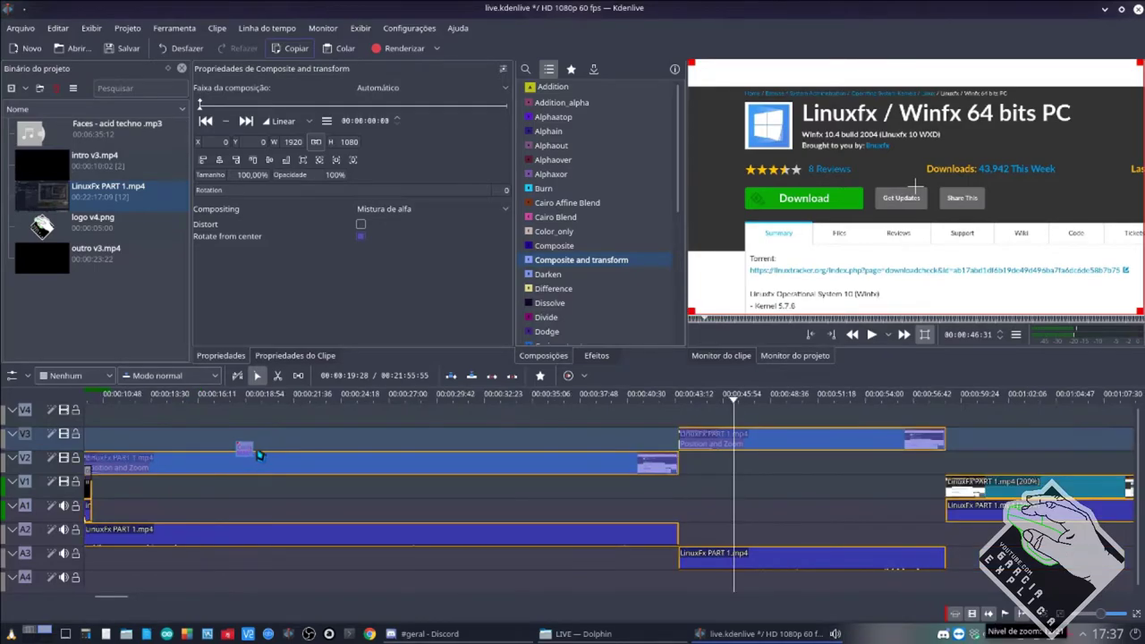
left_click_drag(253, 452, 594, 452)
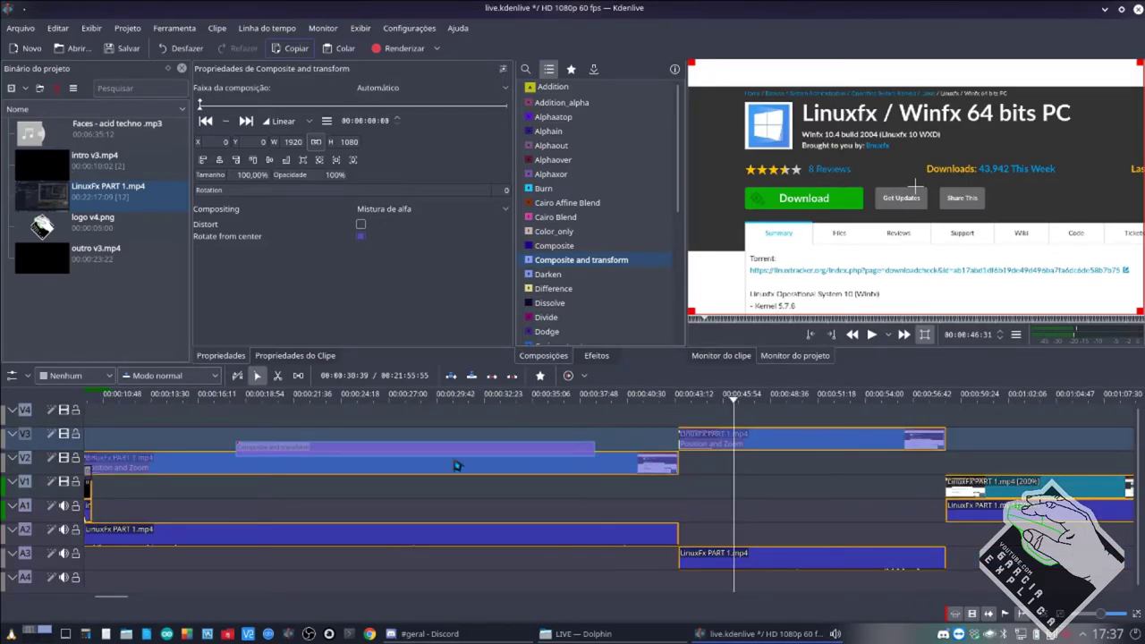
left_click_drag(42, 224, 251, 434)
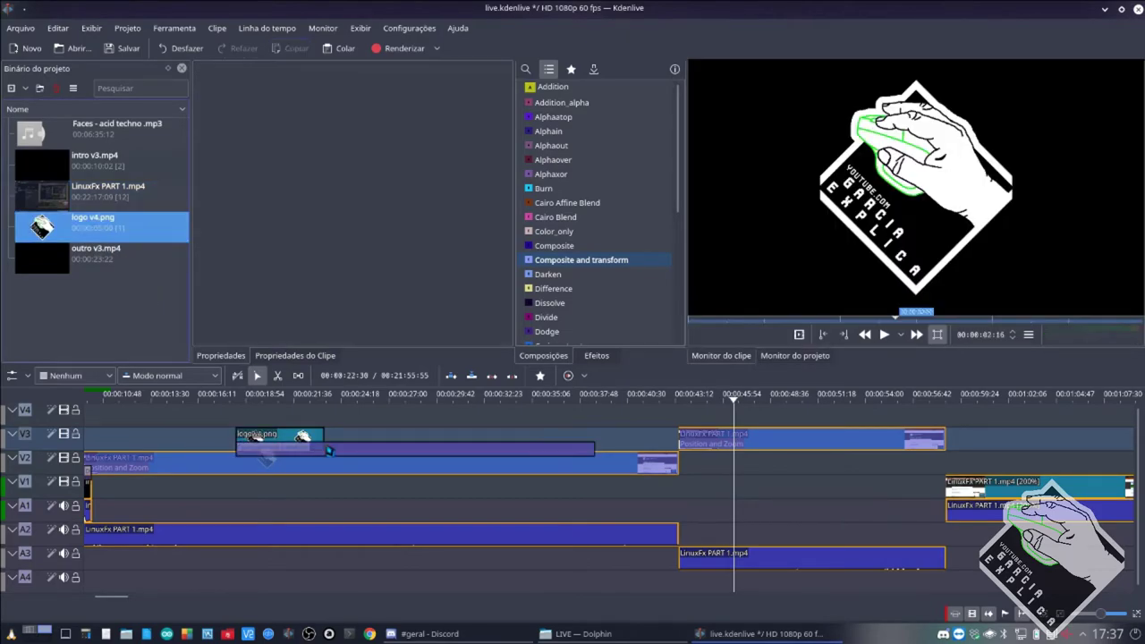
Lengthen the logo clip on V3, set its composition's Faixa da composição to V2, and preview it.
left_click_drag(319, 434, 573, 436)
left_click(460, 452)
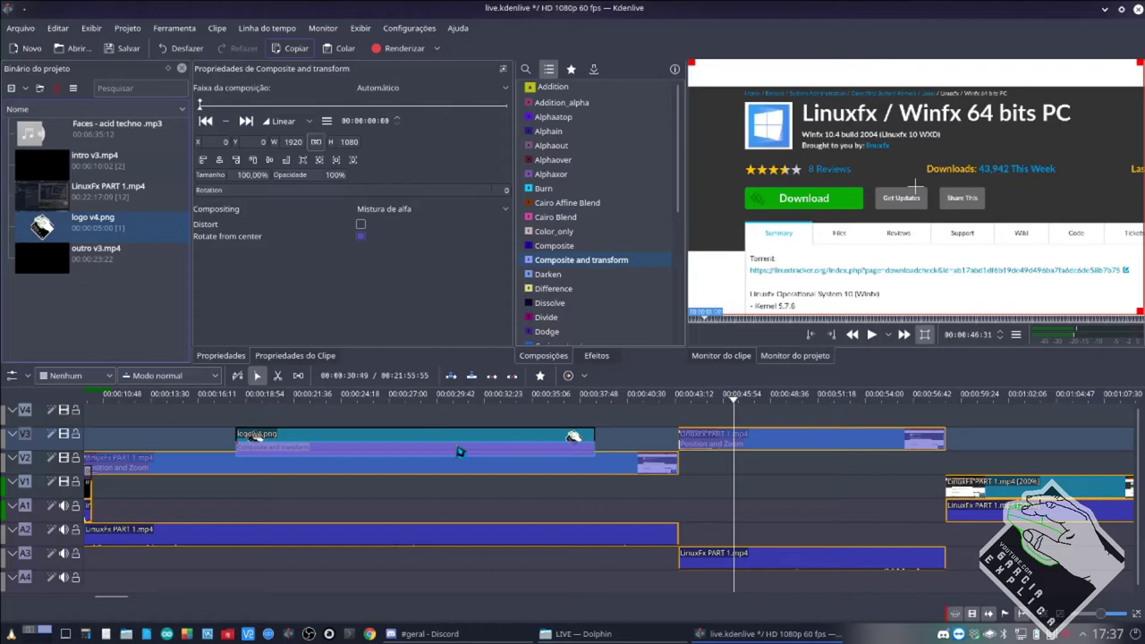
left_click(394, 88)
left_click(389, 125)
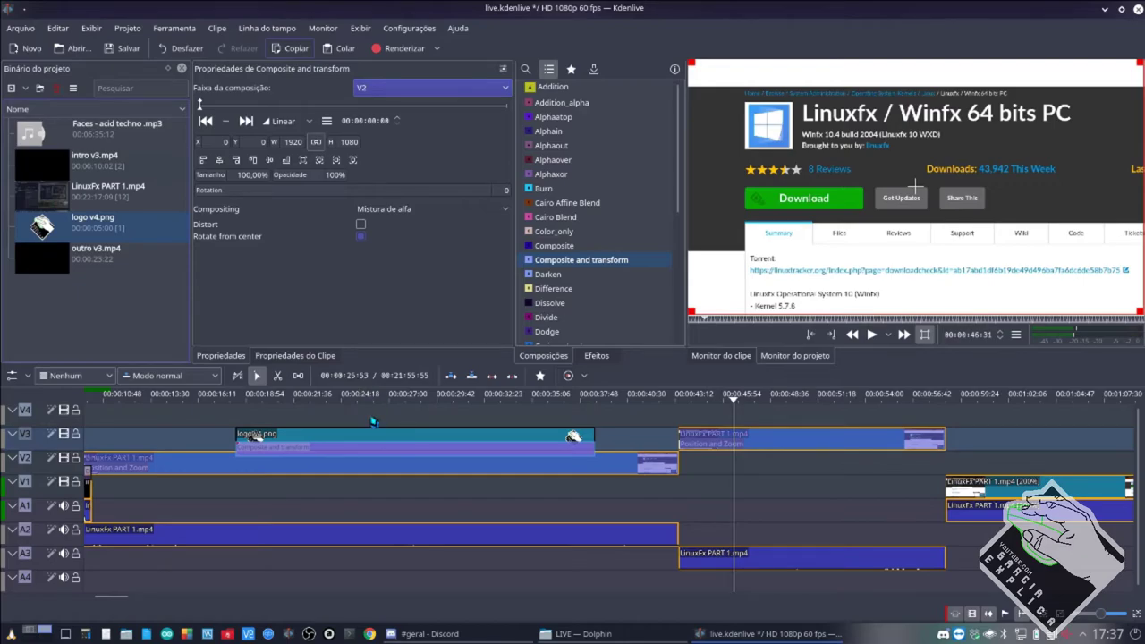
scroll(362, 463, "left", 5)
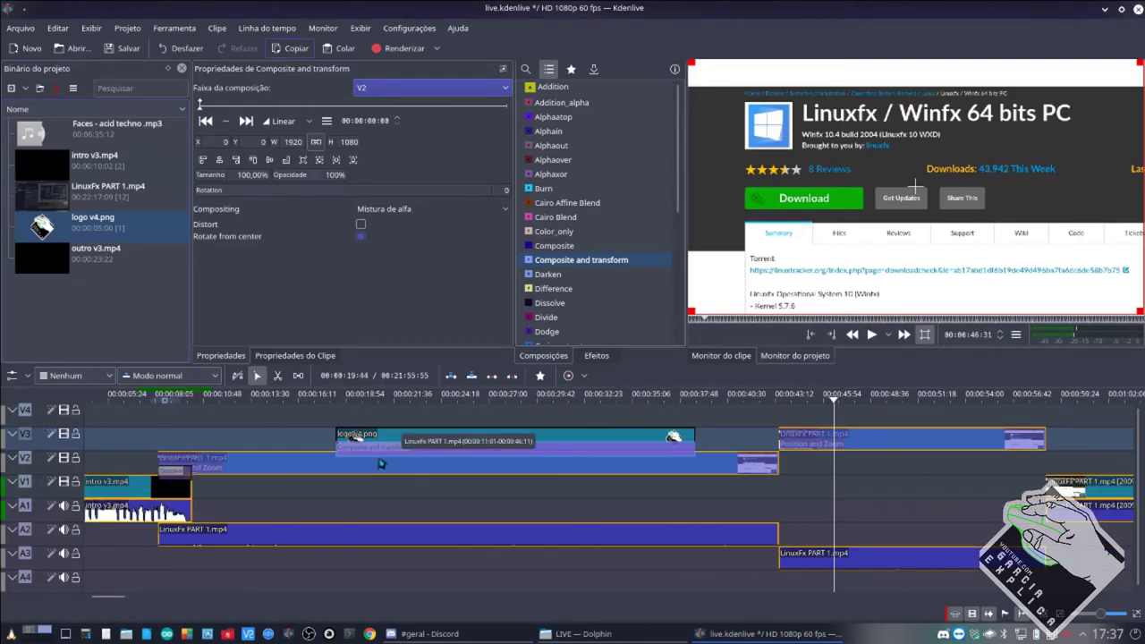
left_click(456, 427)
left_click(452, 424)
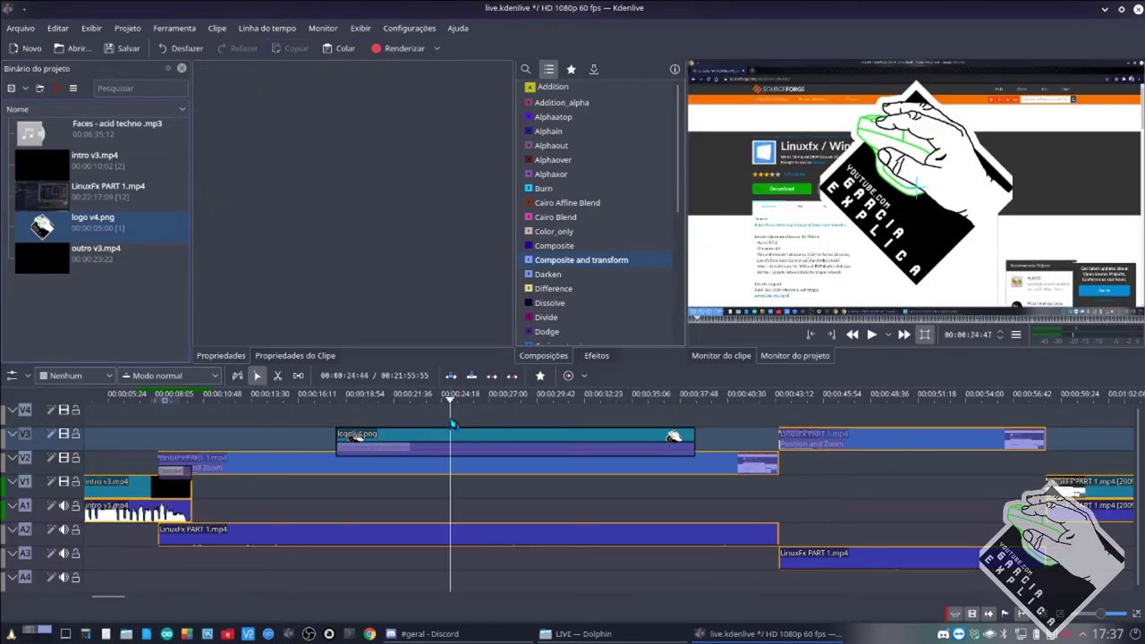
left_click(521, 451)
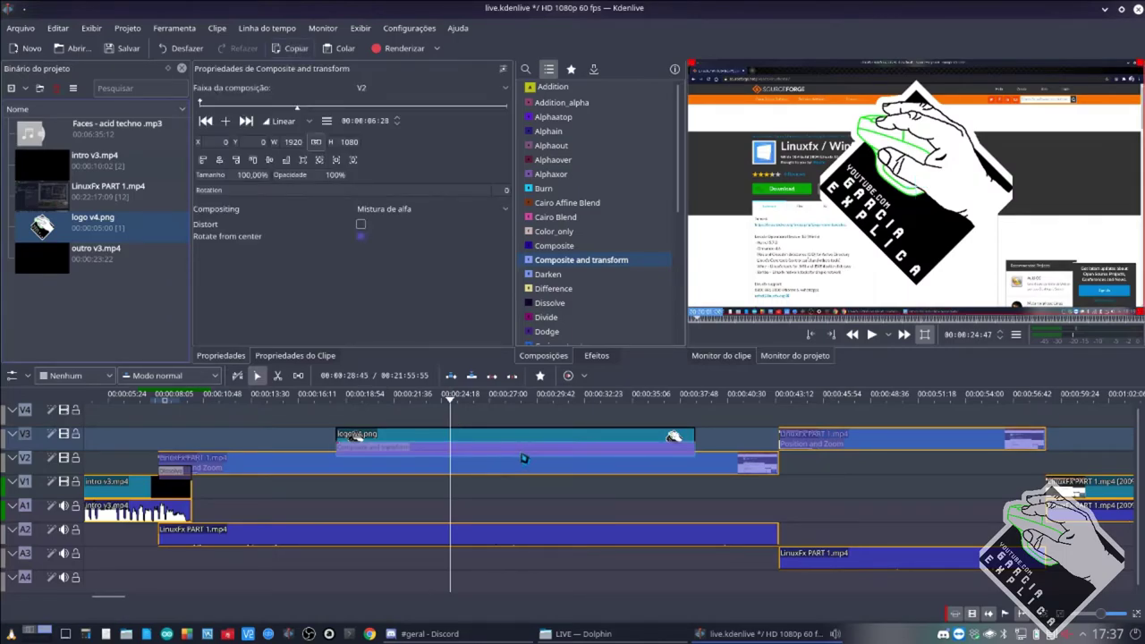
Keyframe the logo's Opacidade at 15% at 04:16 and 100% at 05:56.
mouse_move(264, 119)
left_mouse_down()
mouse_move(234, 128)
mouse_move(266, 119)
left_mouse_up()
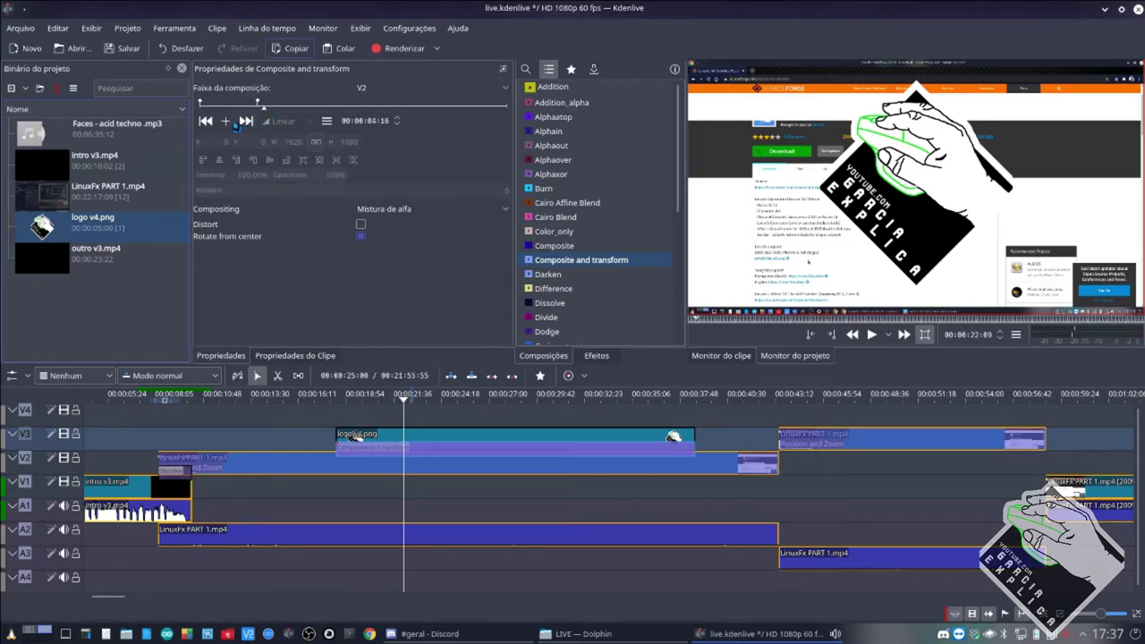
left_click(226, 123)
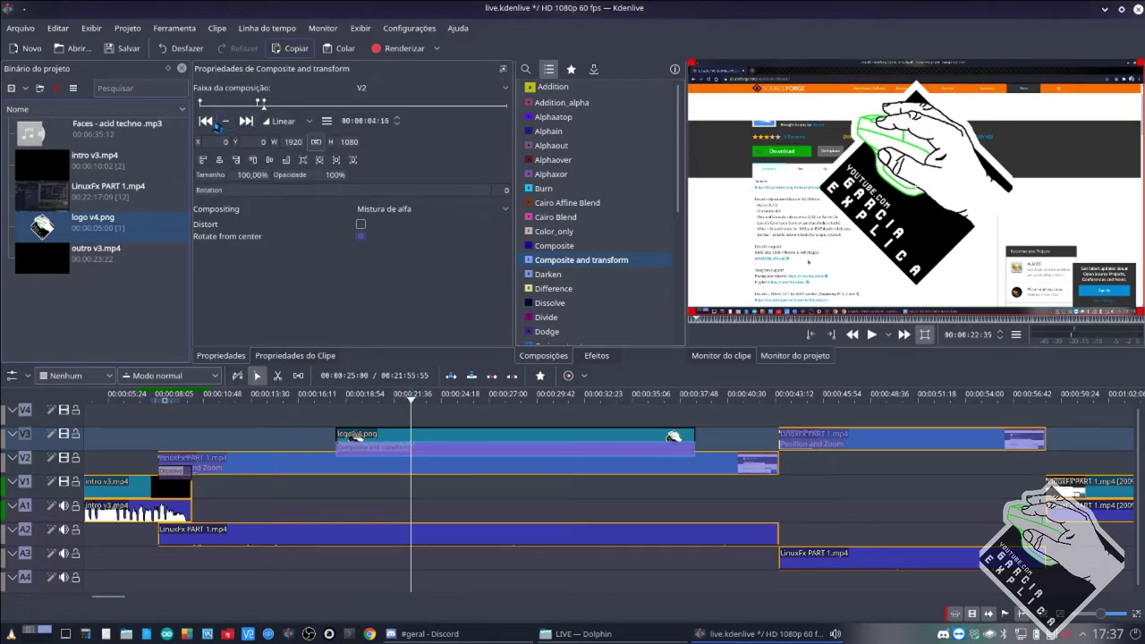
left_click(284, 175)
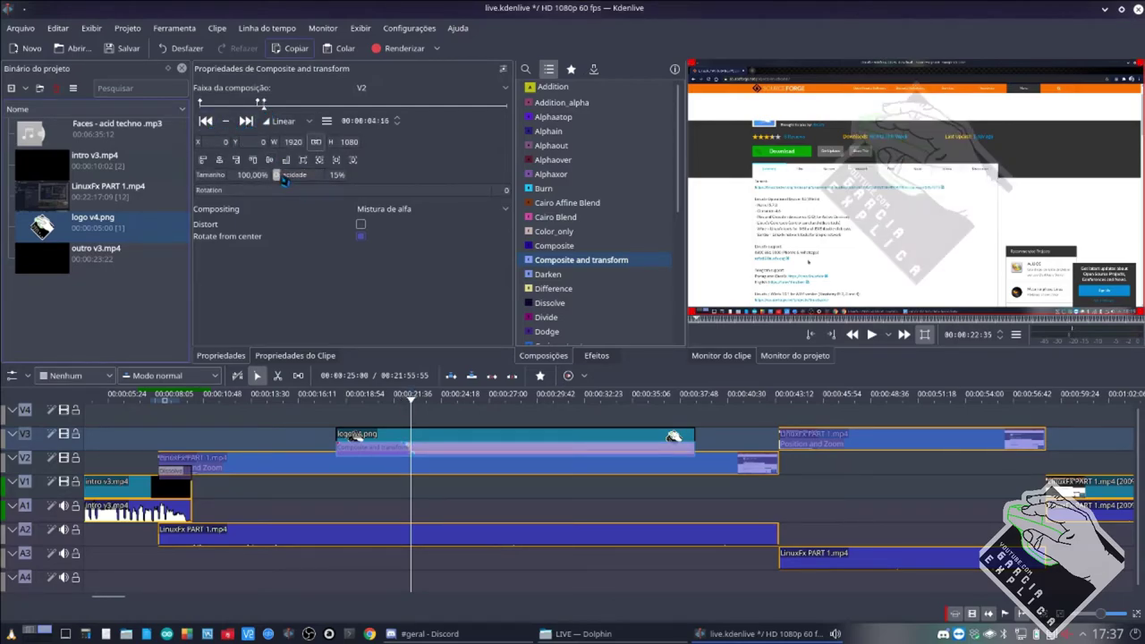
left_click(283, 104)
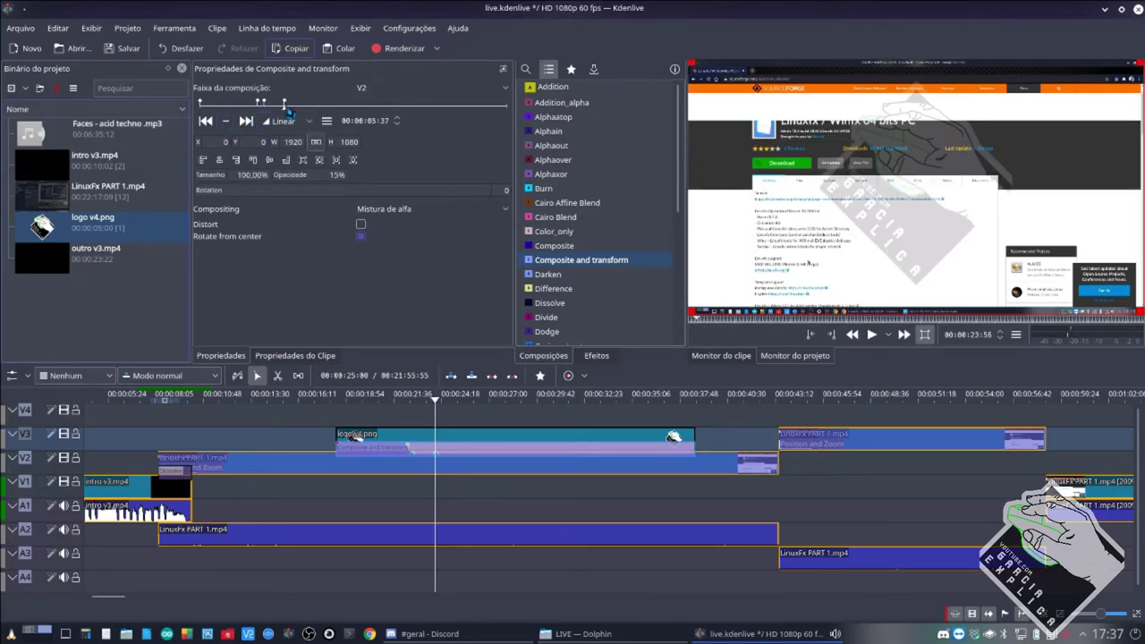
left_click(288, 104)
left_click(226, 123)
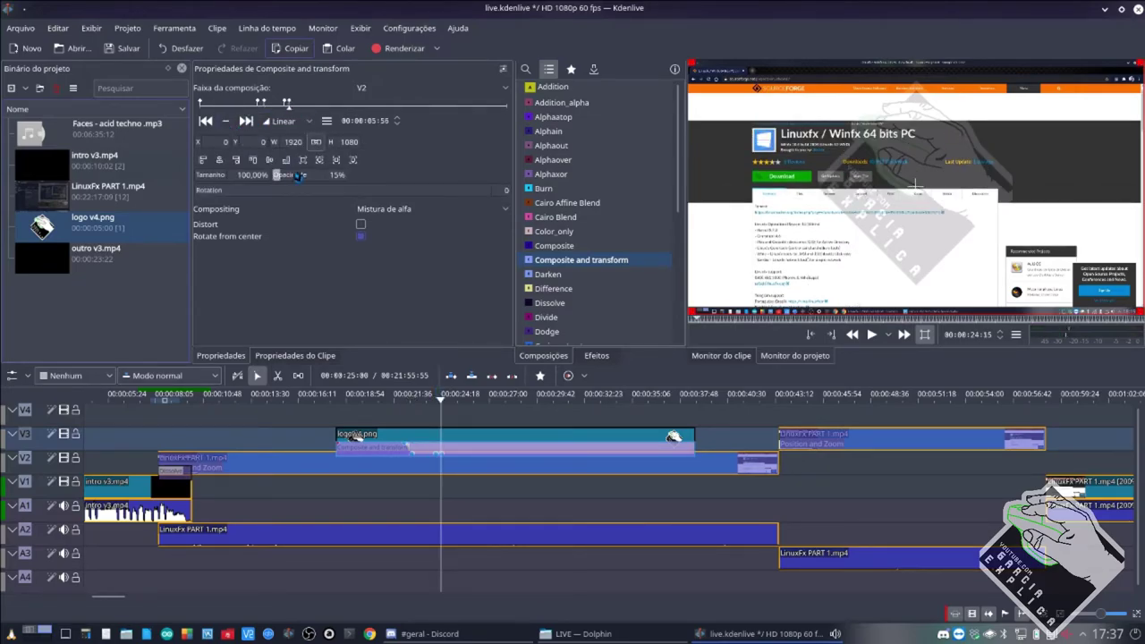
left_click_drag(297, 175, 340, 175)
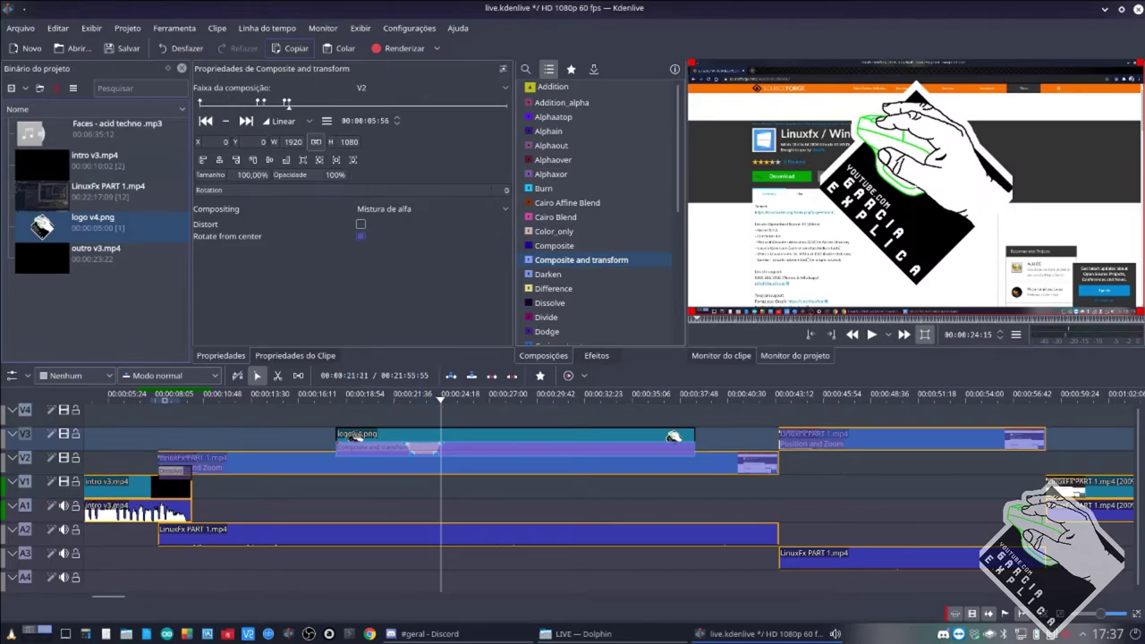
Play back the logo opacity fade and check the keyframe values.
left_click(407, 493)
left_click(399, 489)
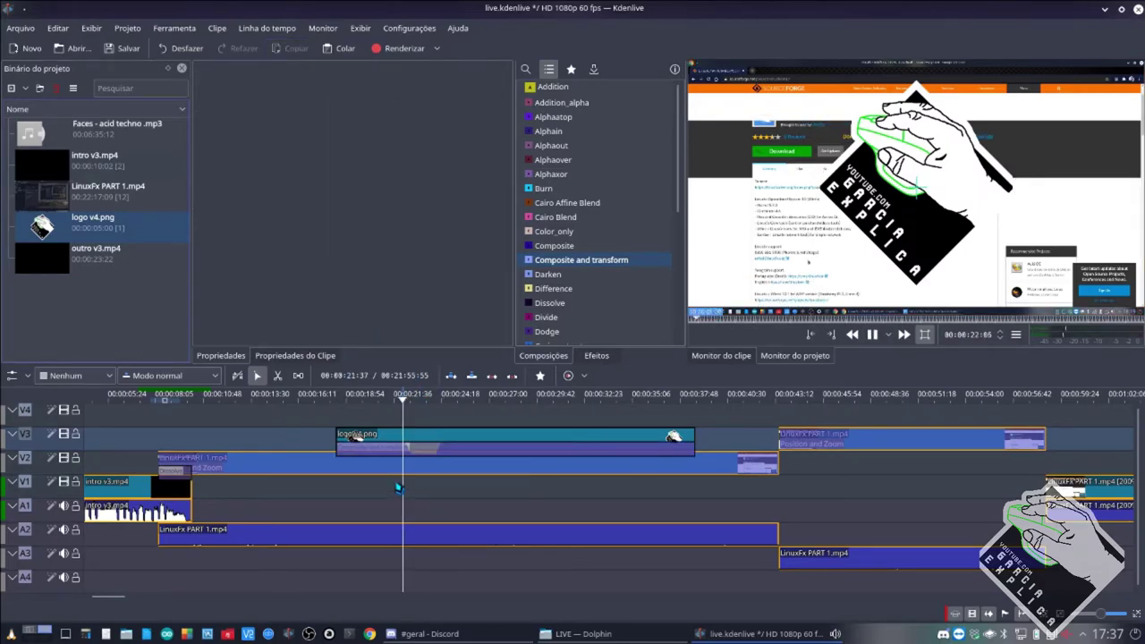
key("space")
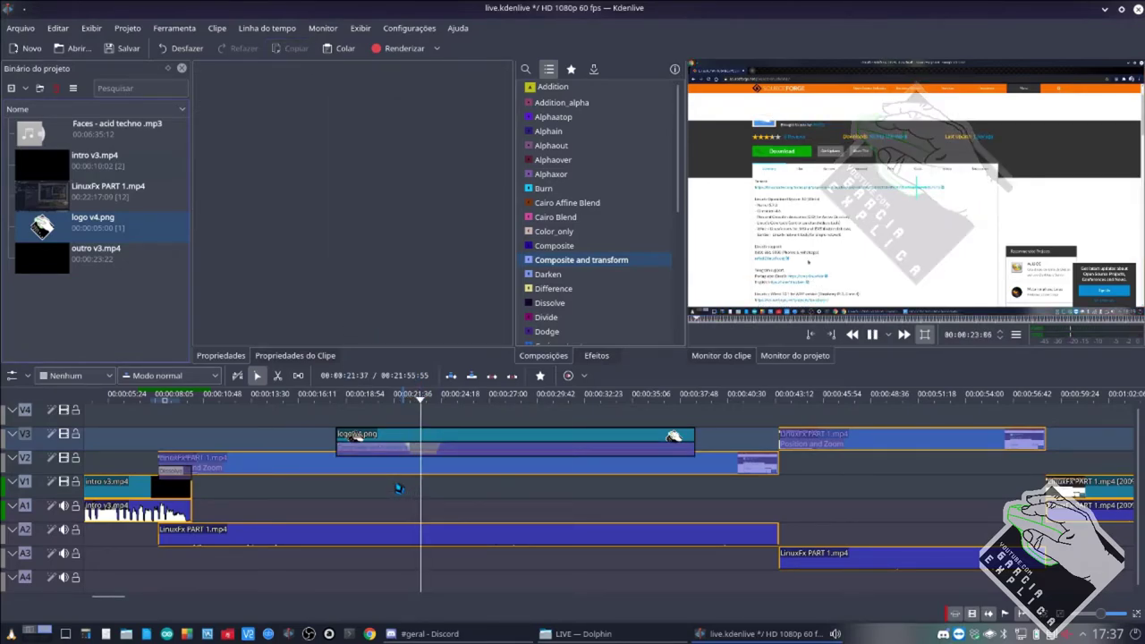
key("space")
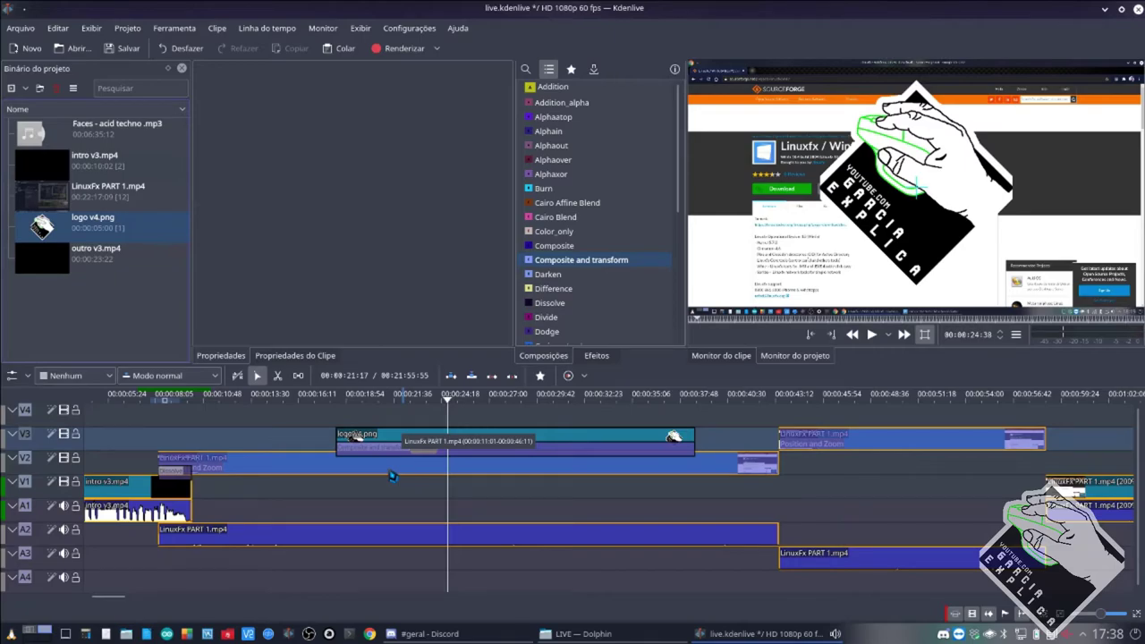
left_click(420, 455)
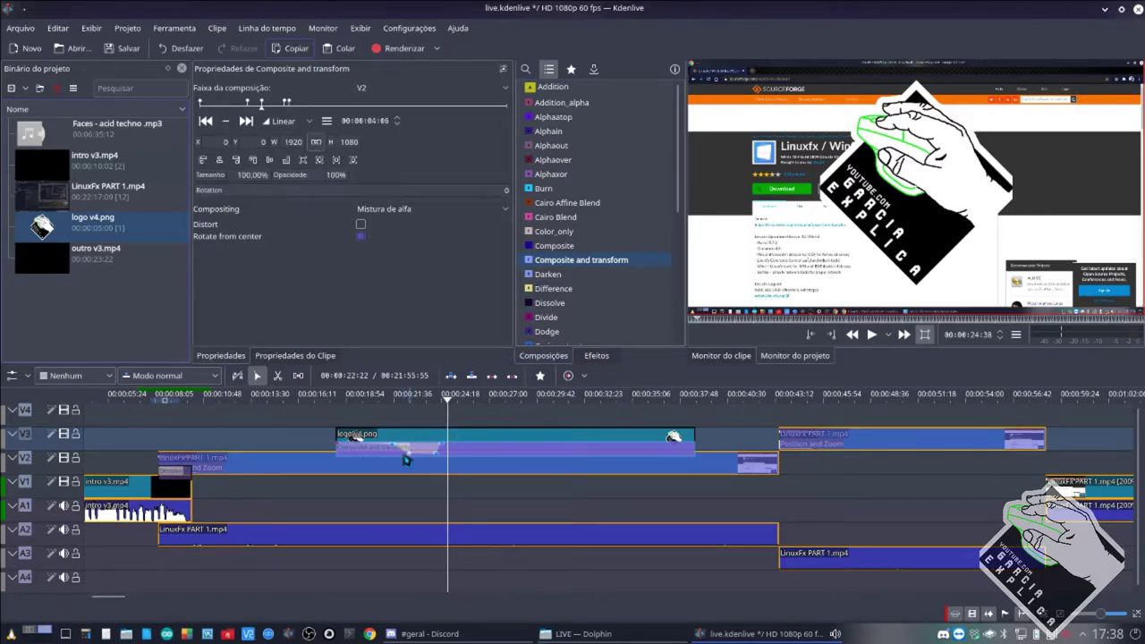
left_click(402, 461)
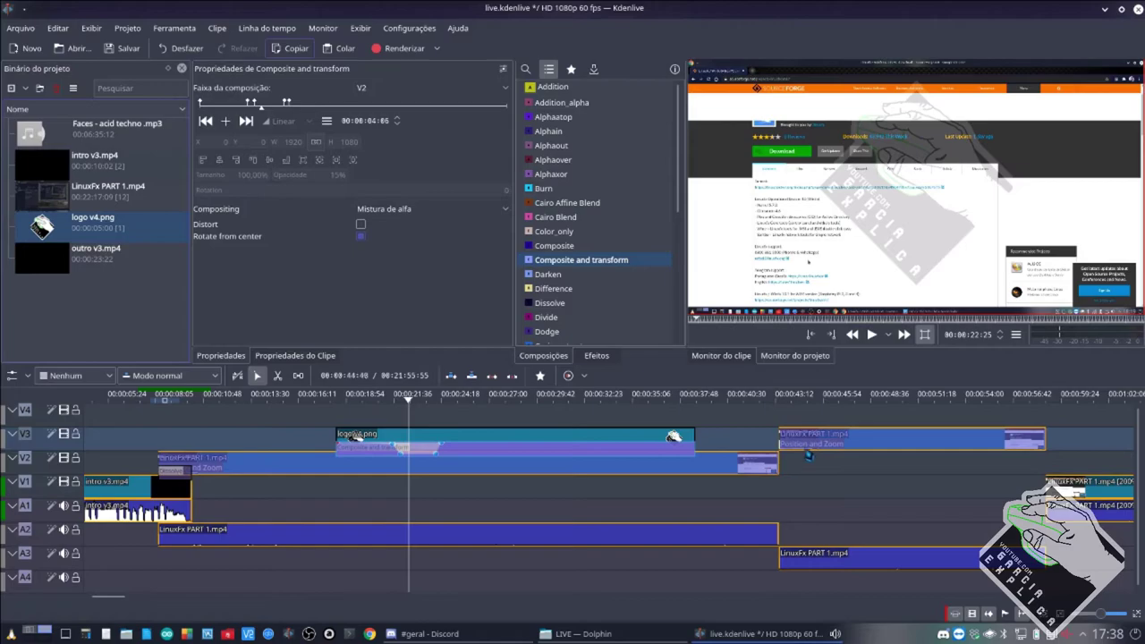
Add a fade to black at the V2 clip's end and a fade from black at the V3 clip's start, previewing each.
scroll(775, 472, "up", 2)
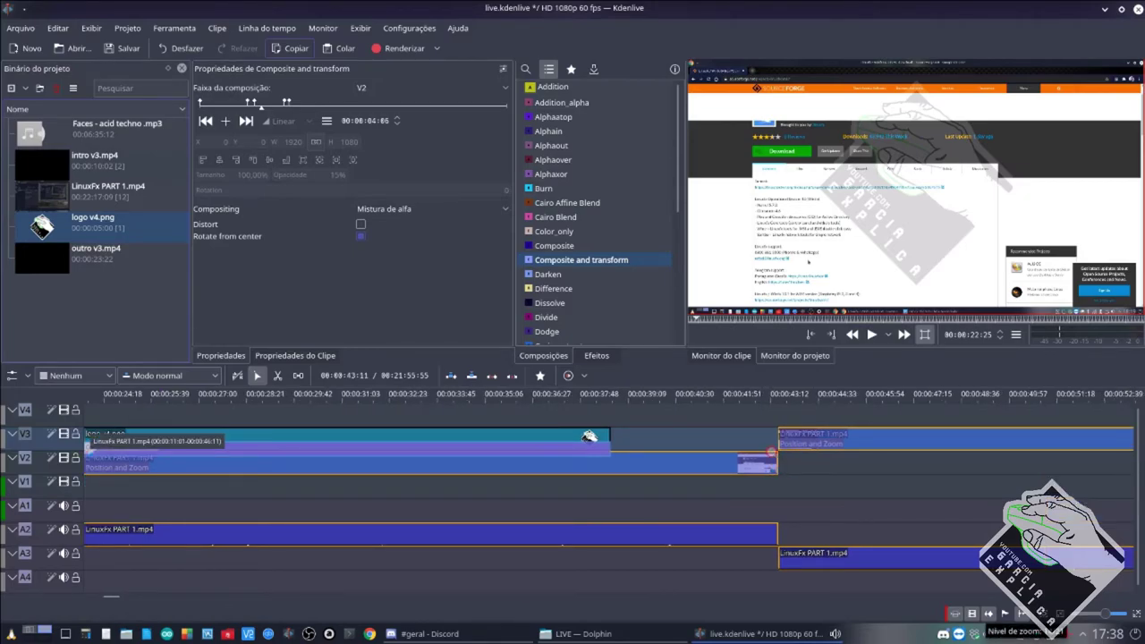
left_click_drag(775, 459, 700, 448)
left_click(699, 449)
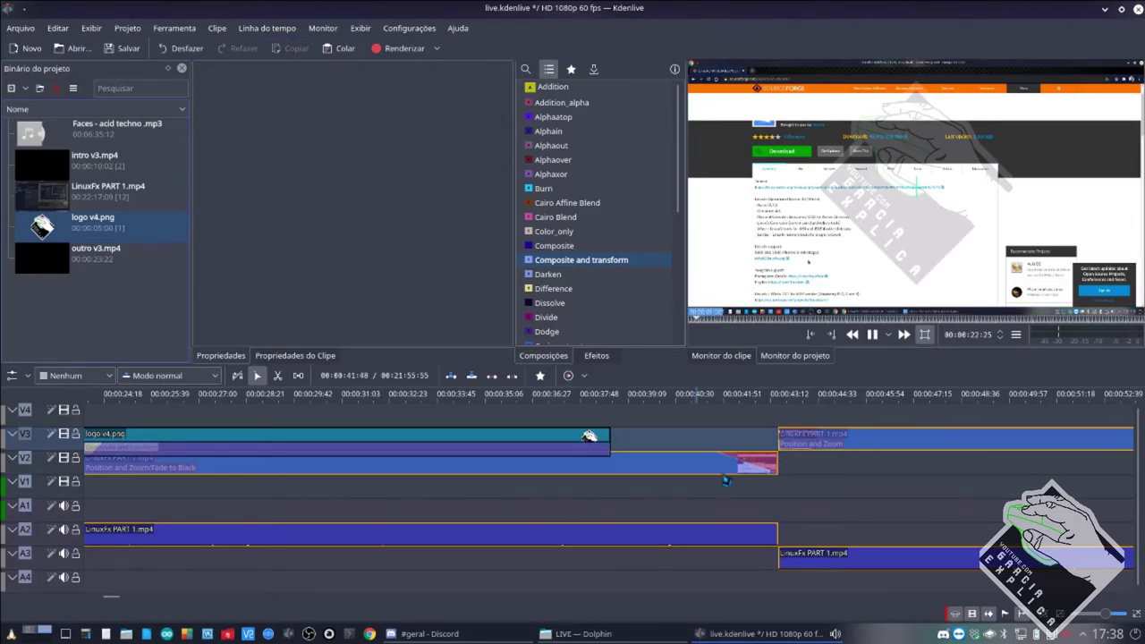
key("space")
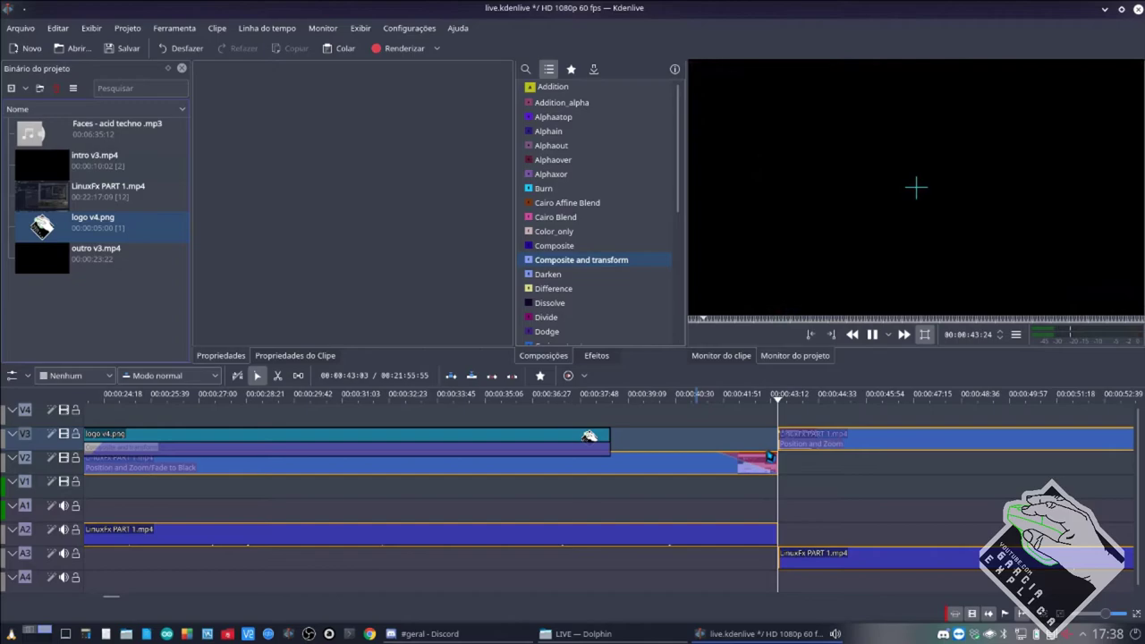
key("space")
key("Right")
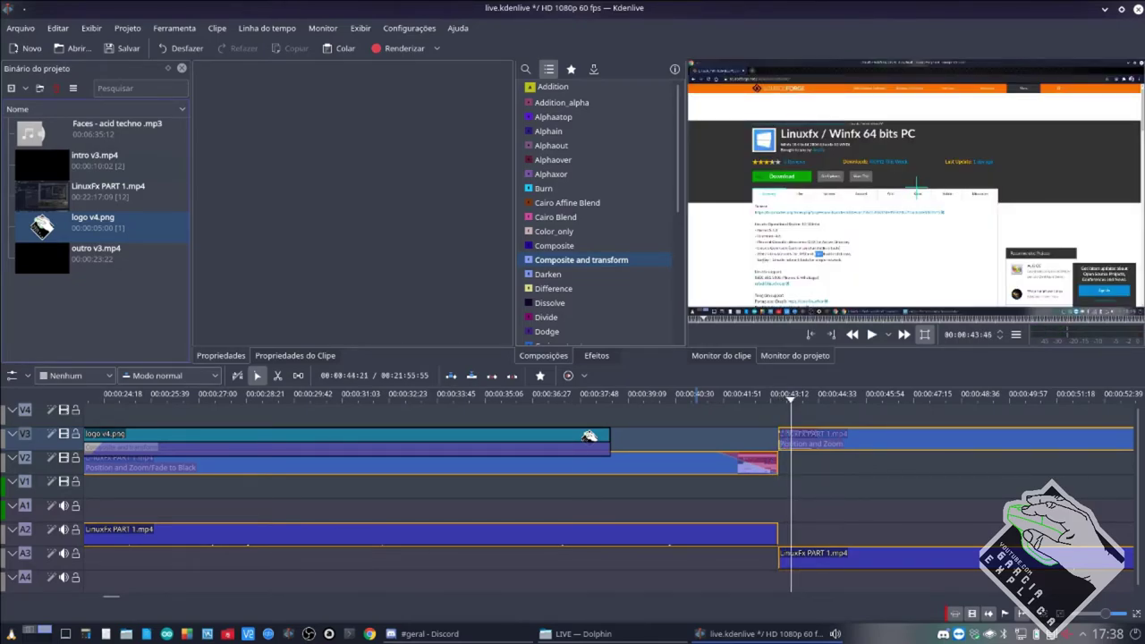
left_click_drag(782, 428, 813, 438)
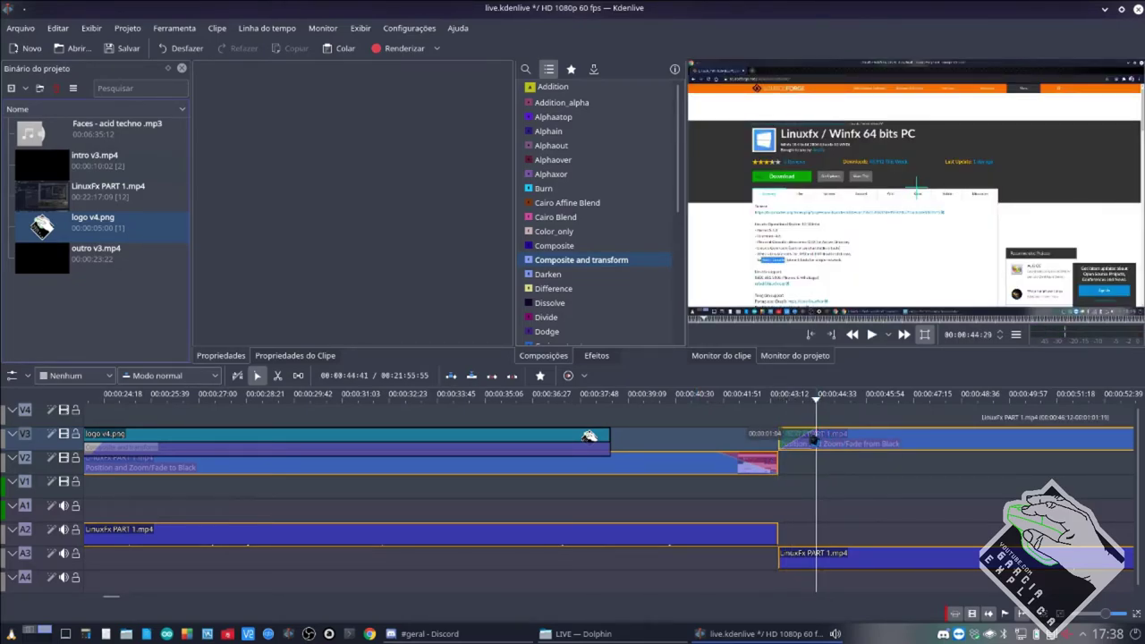
left_click(709, 438)
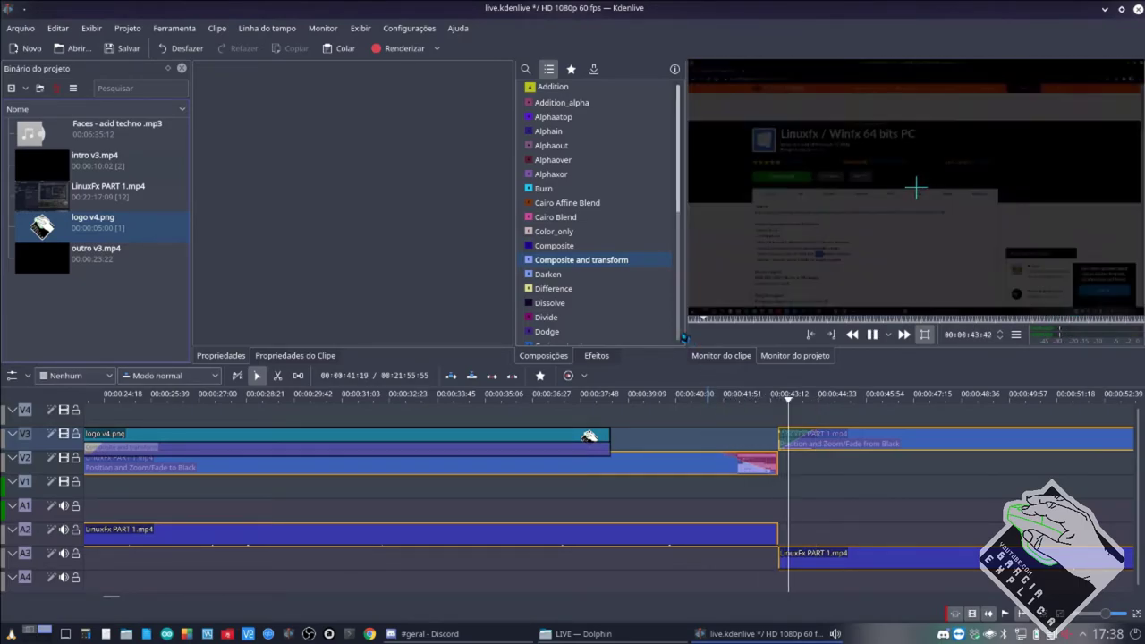
key("space")
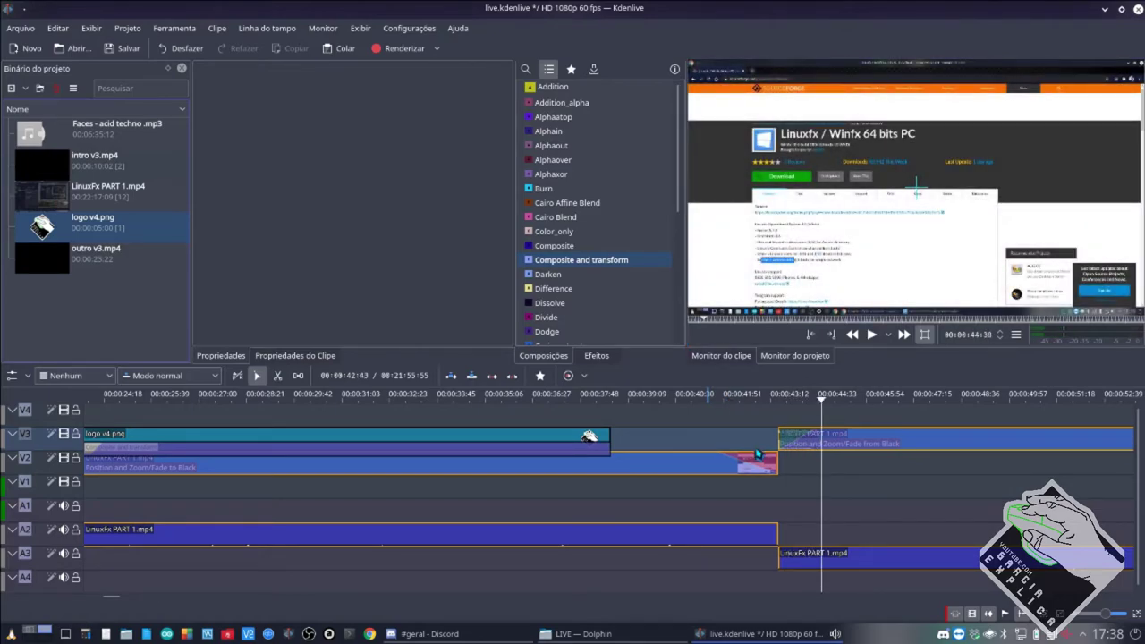
Shorten both fades, the Fade from Black to 00:00:00:56, and replay the transition.
left_click(785, 442)
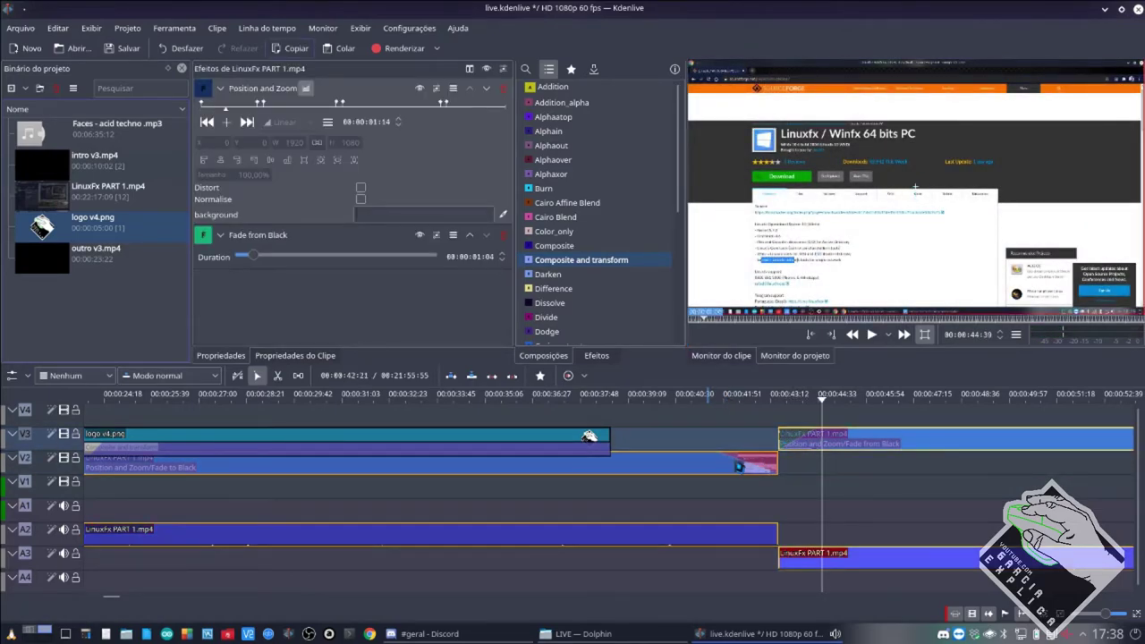
left_click_drag(721, 456, 746, 457)
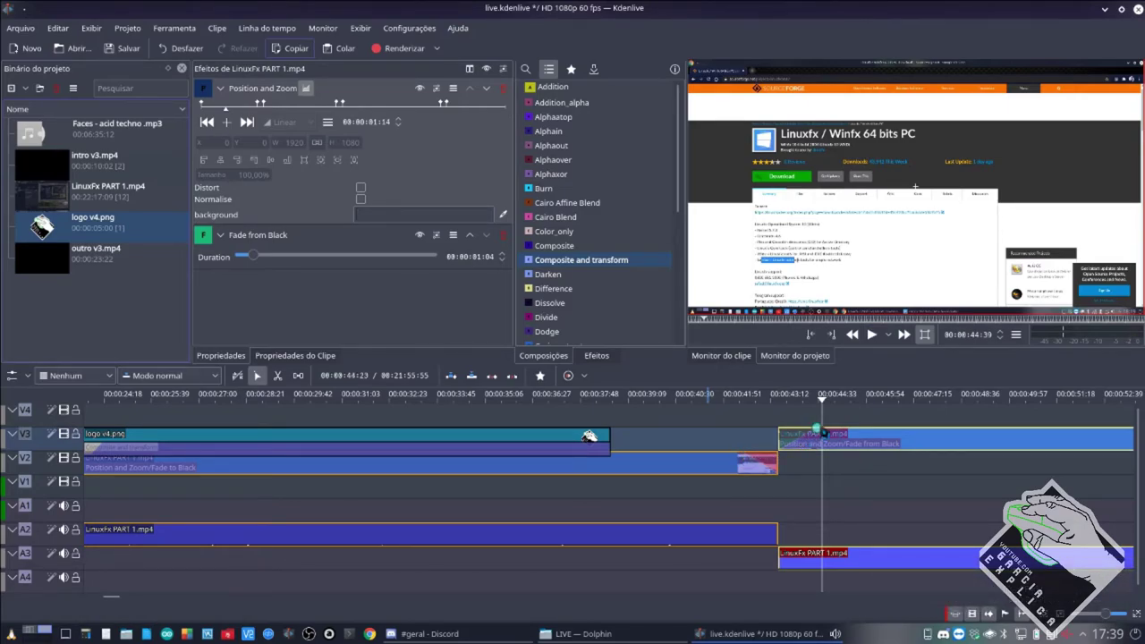
left_click_drag(817, 431, 812, 431)
left_click(768, 465)
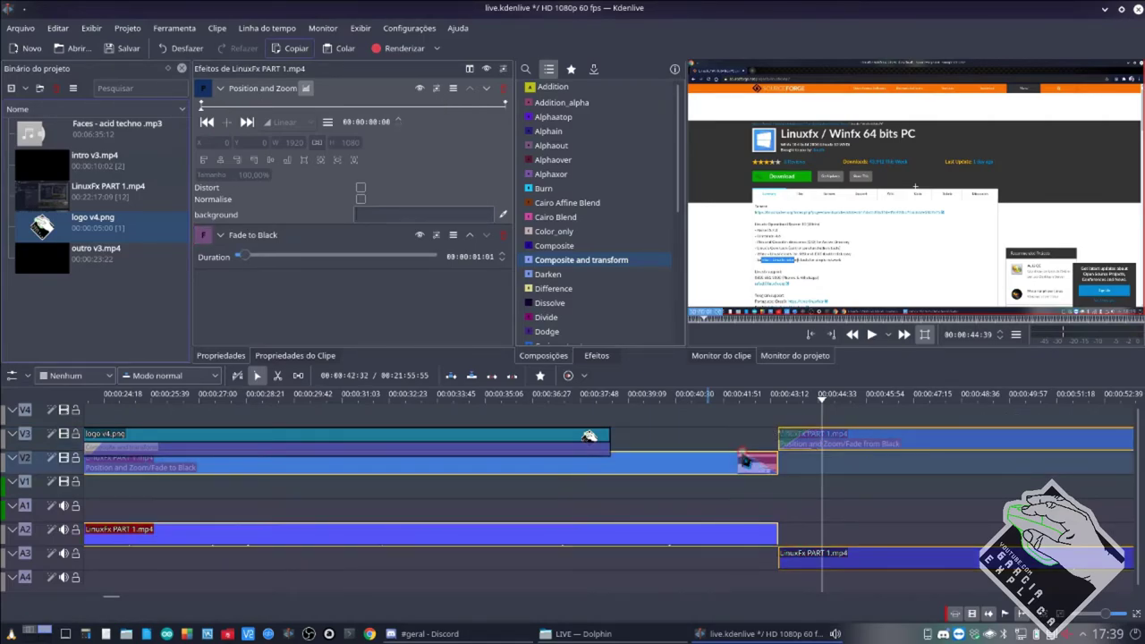
left_click(732, 443)
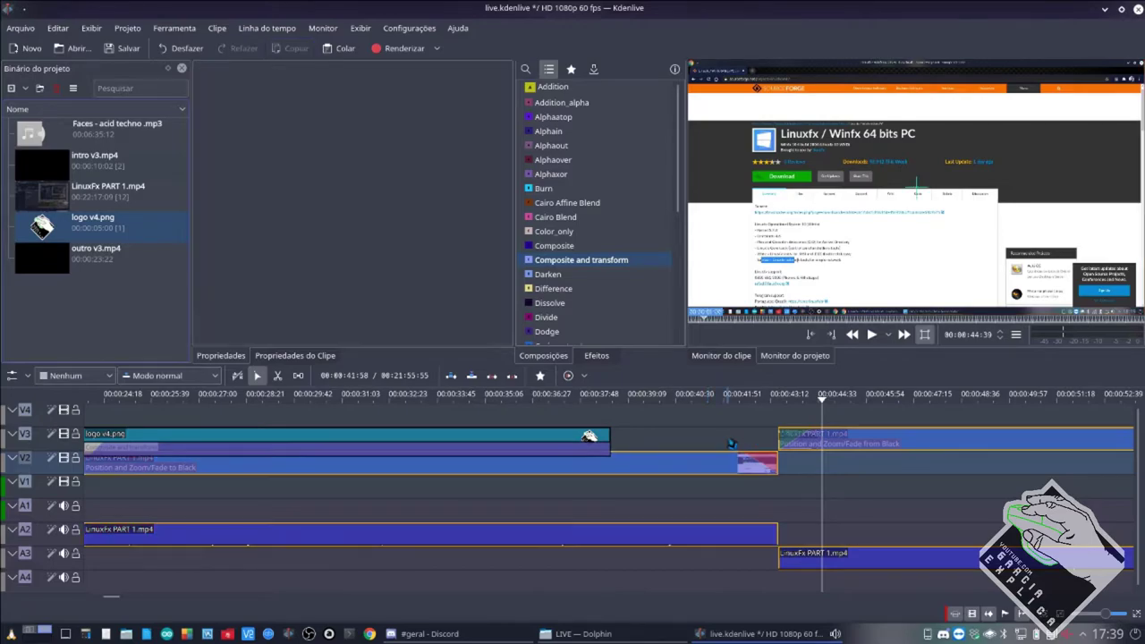
key("space")
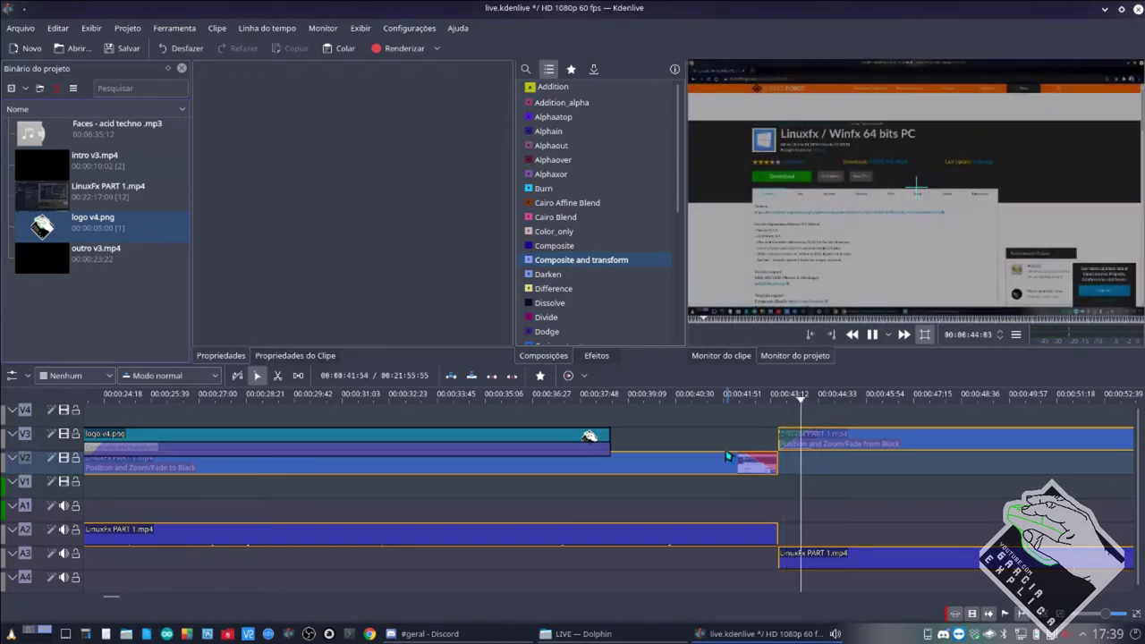
Select the V2 LinuxFx PART 1.mp4 clip and search the video effects for 'fade'.
left_click(771, 463)
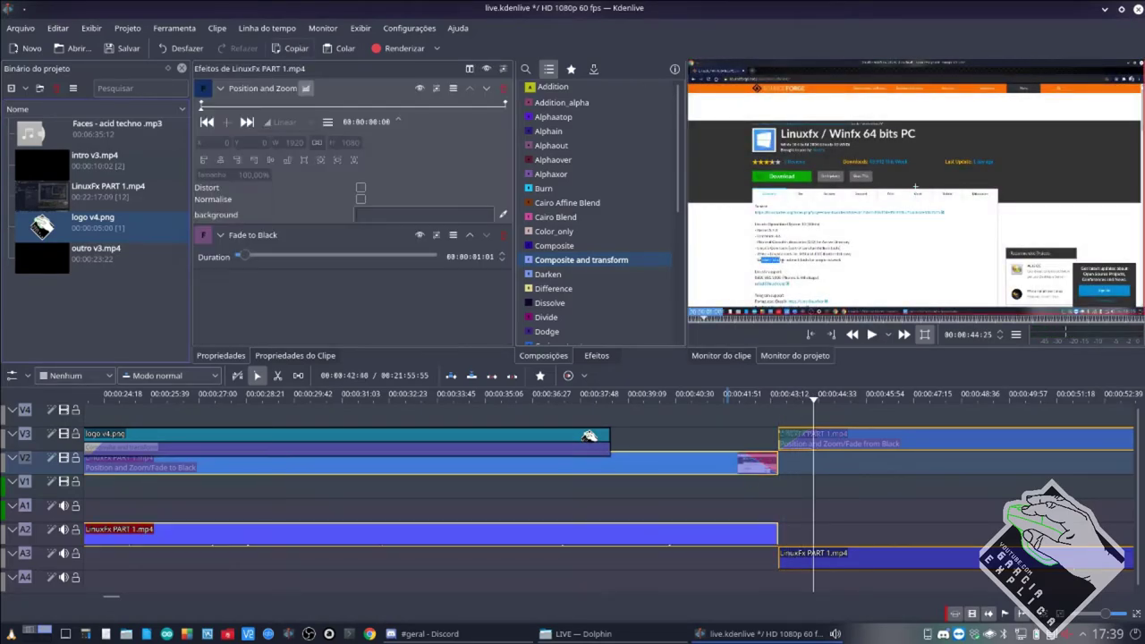
left_click(597, 357)
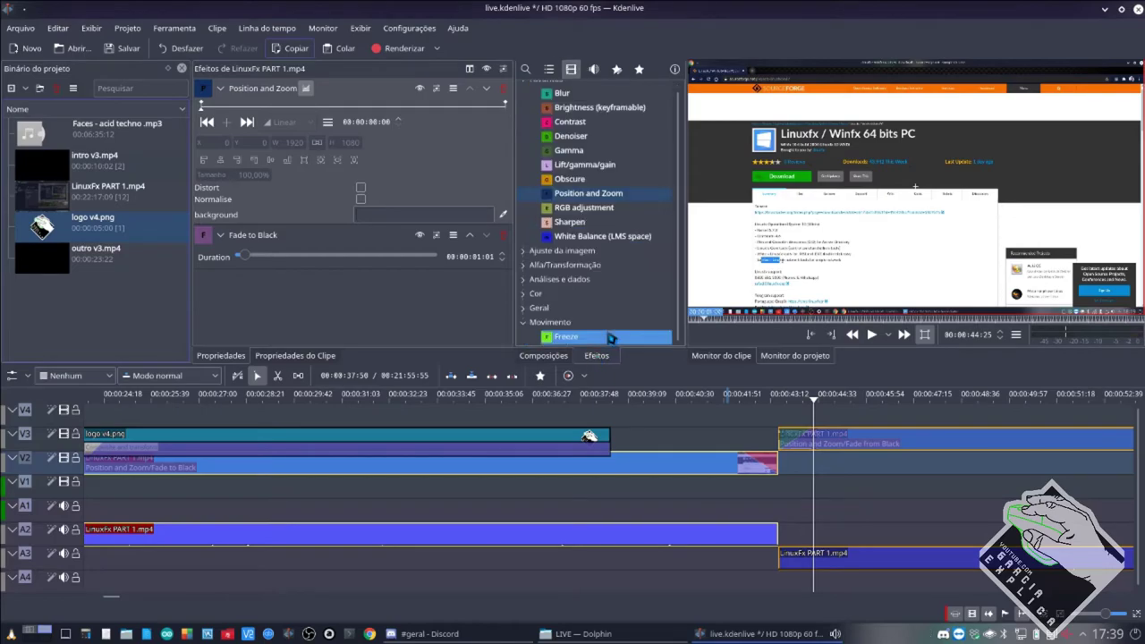
left_click(639, 69)
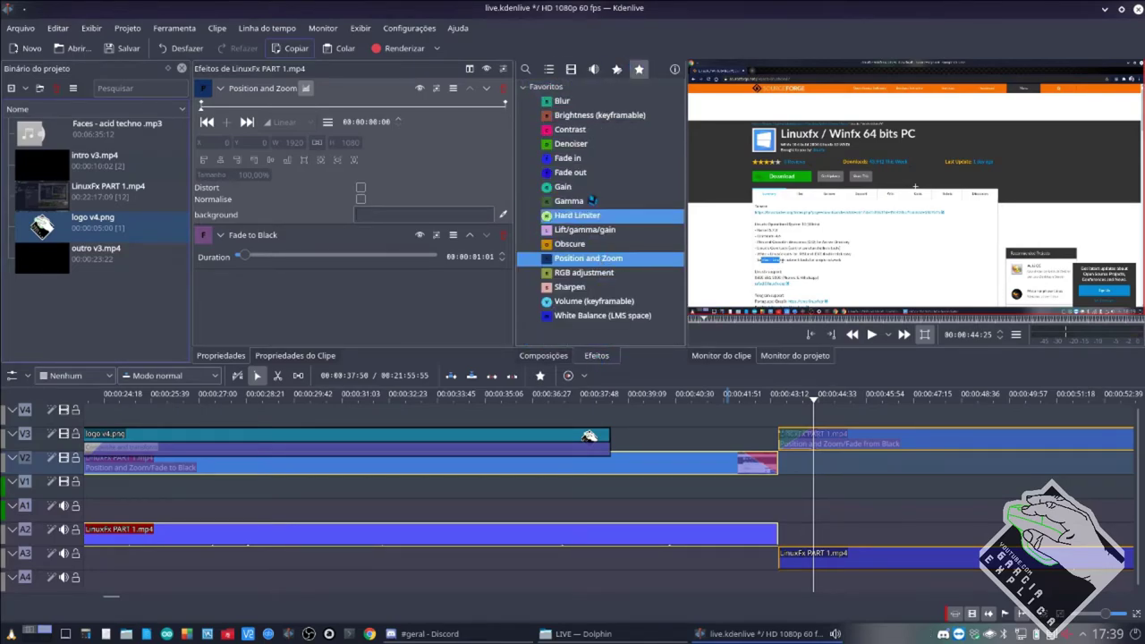
left_click(578, 160)
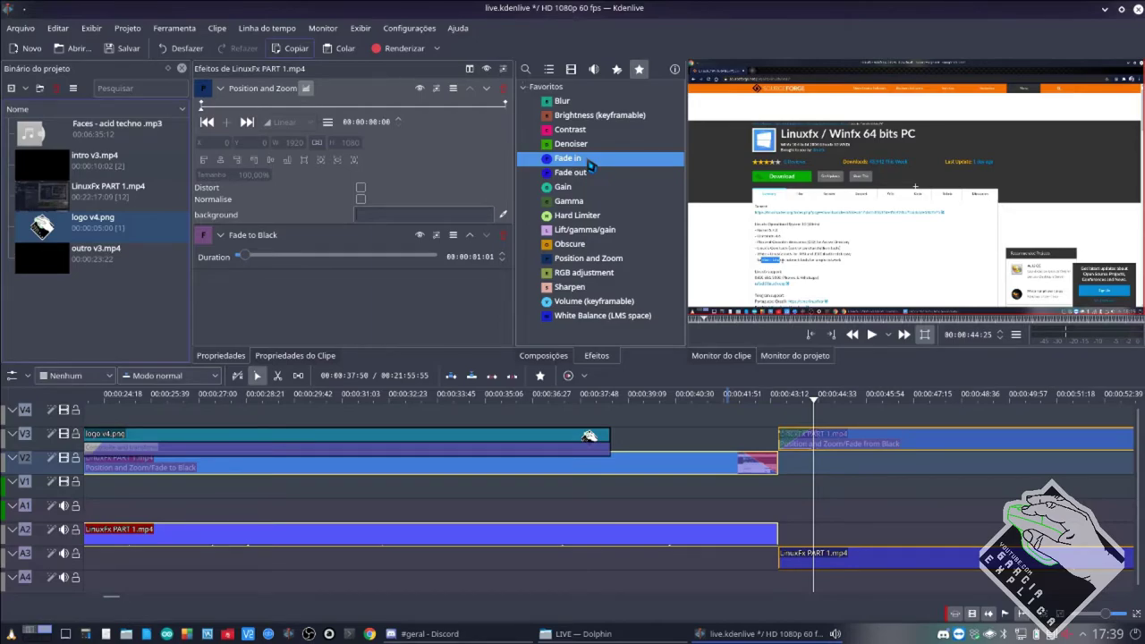
left_click(571, 69)
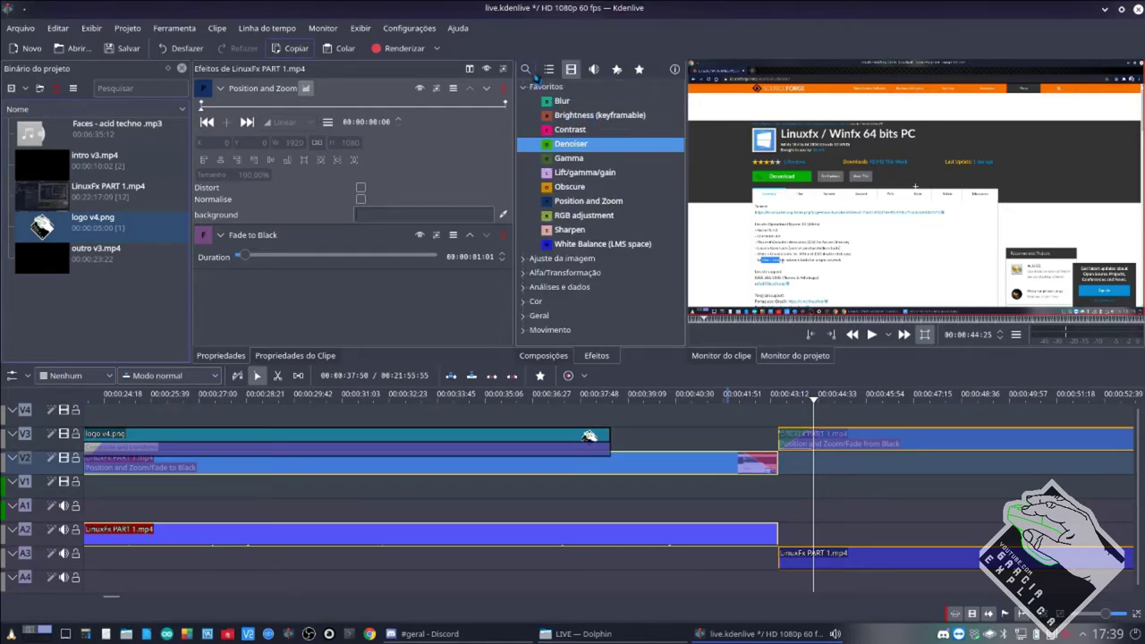
left_click(526, 69)
type("fade")
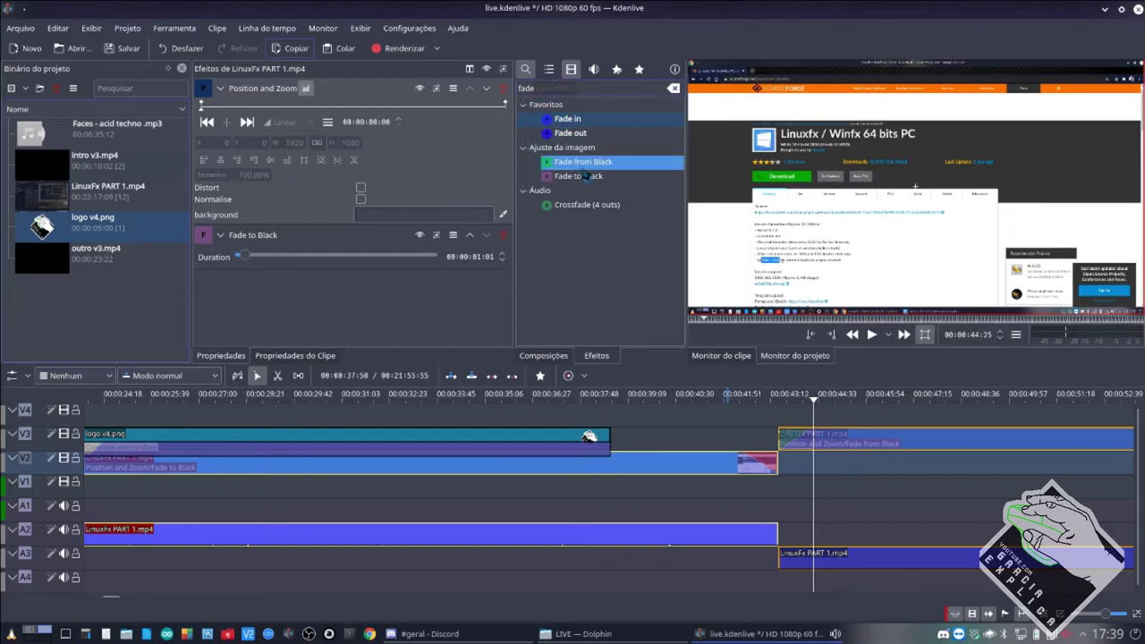
left_click(599, 166)
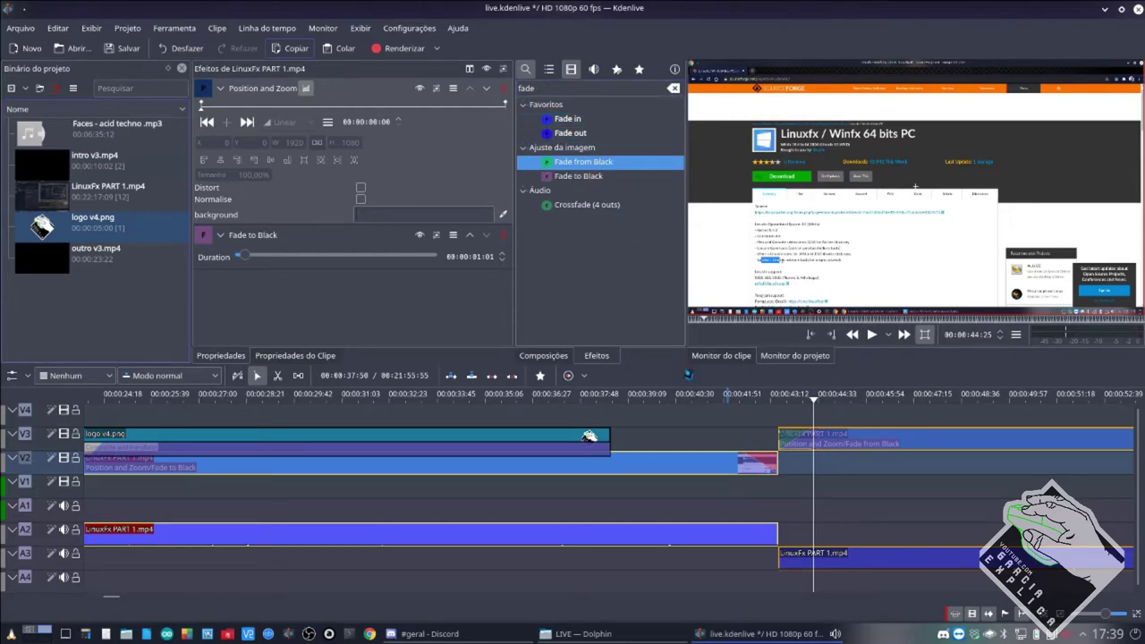
Add Fade from Black and Fade to Black to the favourite effects.
left_click(790, 445)
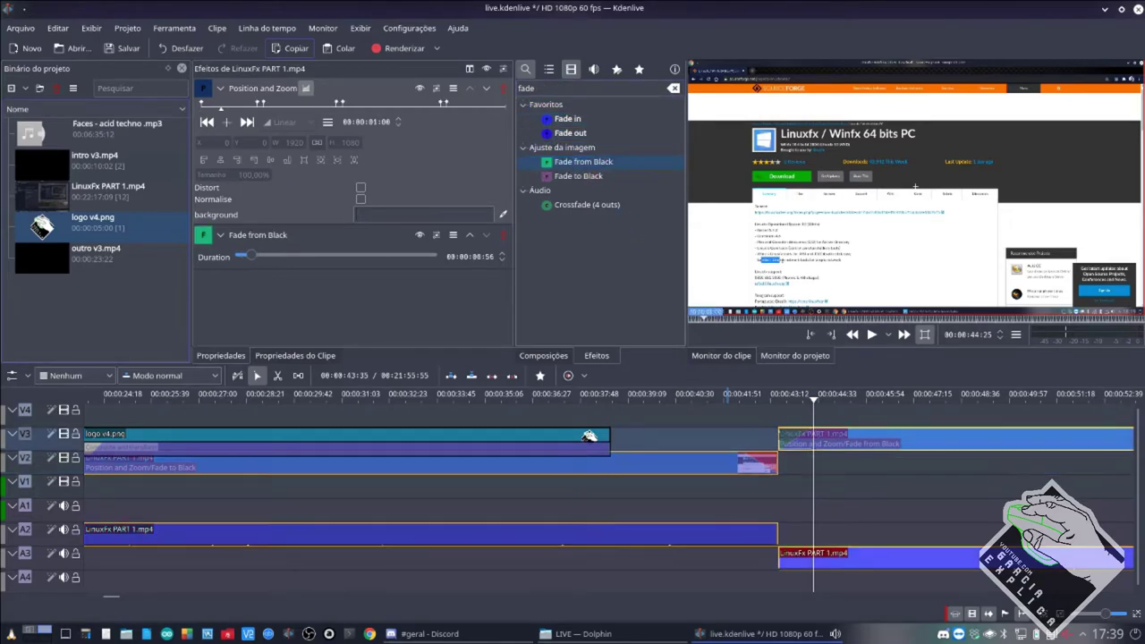
left_click(568, 119)
left_click(569, 133)
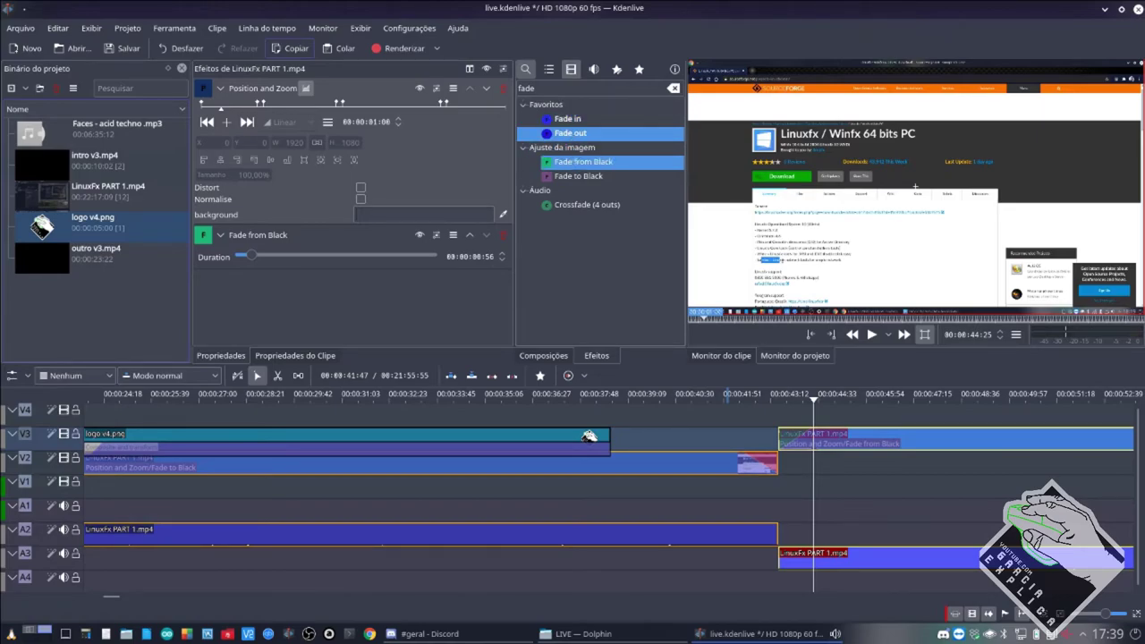
right_click(571, 162)
left_click(617, 170)
right_click(571, 176)
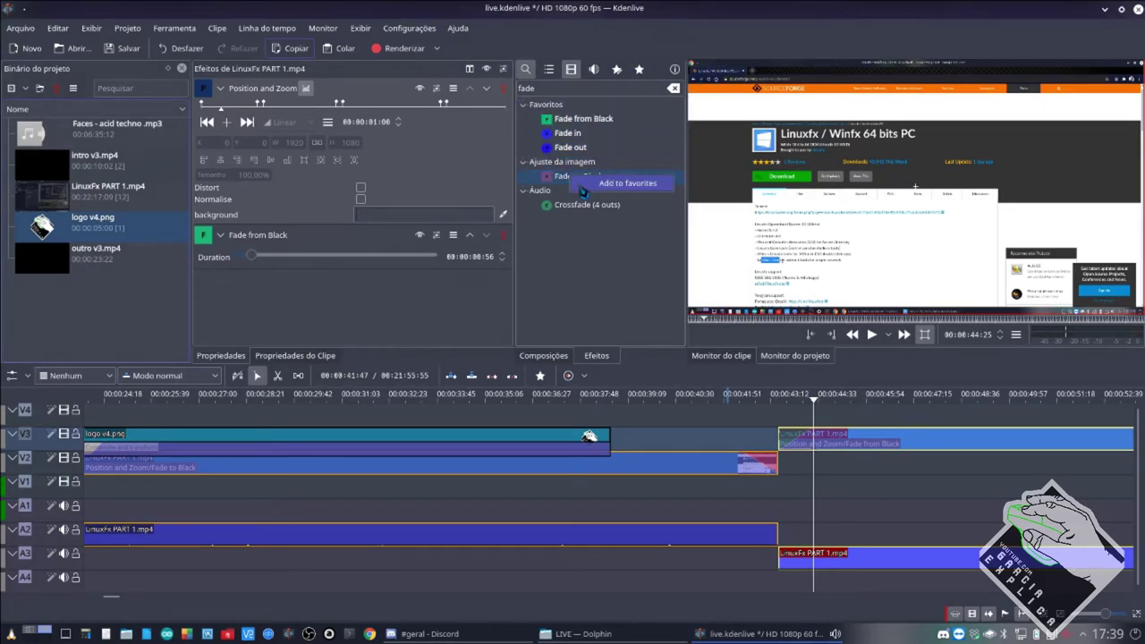
left_click(622, 183)
left_click(584, 190)
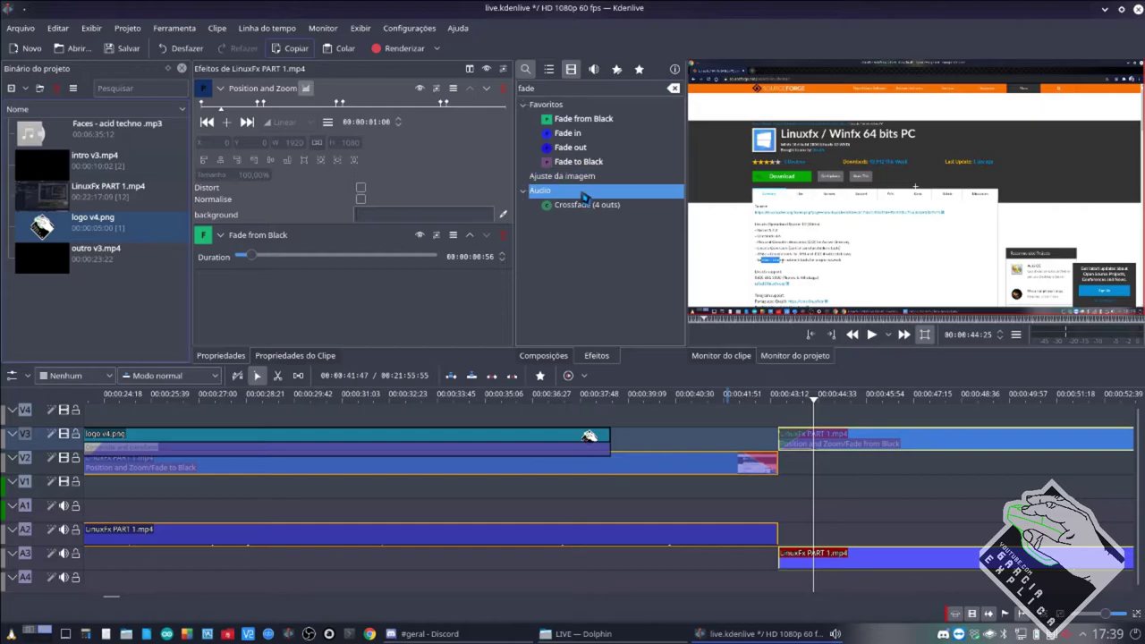
left_click(773, 445)
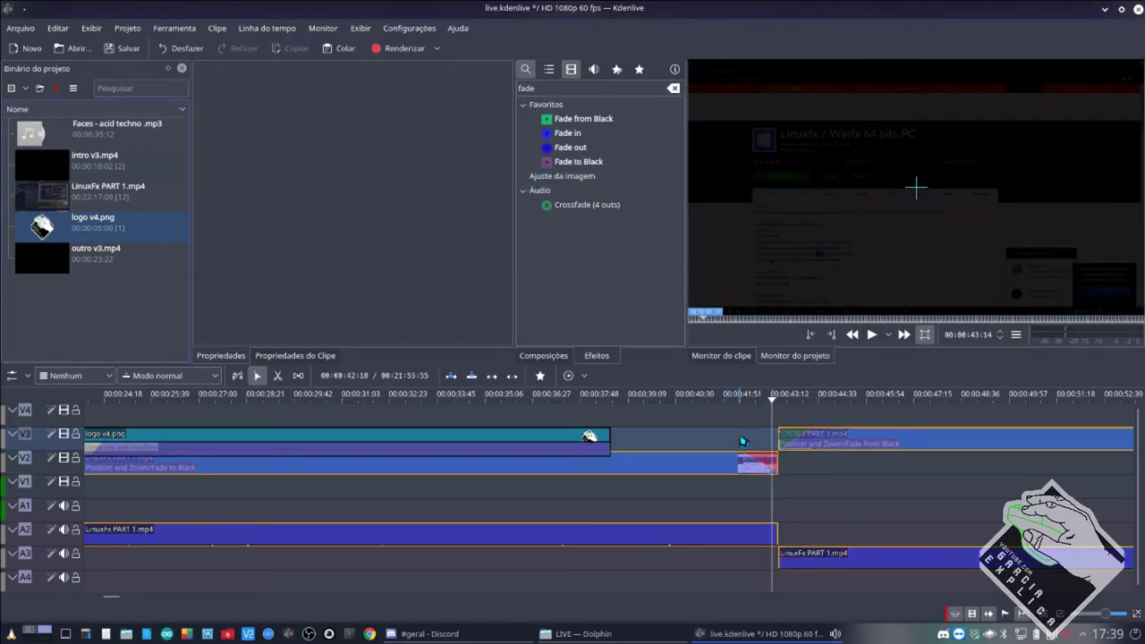
Place logo v4.png on V1, delete it again, zoom out, and switch to Discord's #geral chat.
left_click_drag(742, 441, 752, 487)
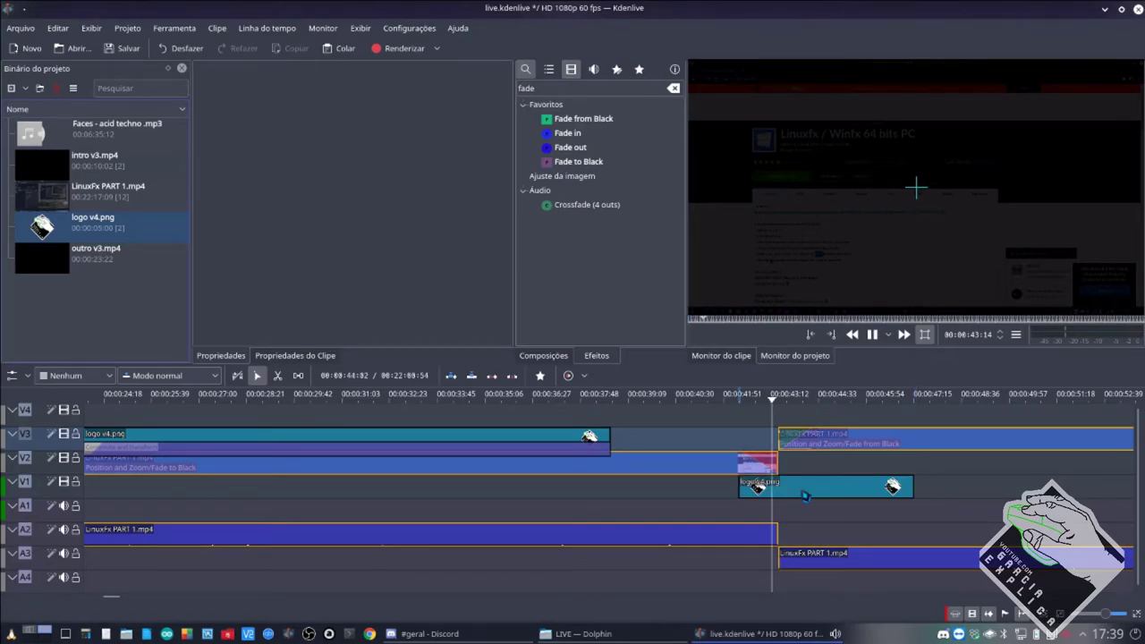
key("Delete")
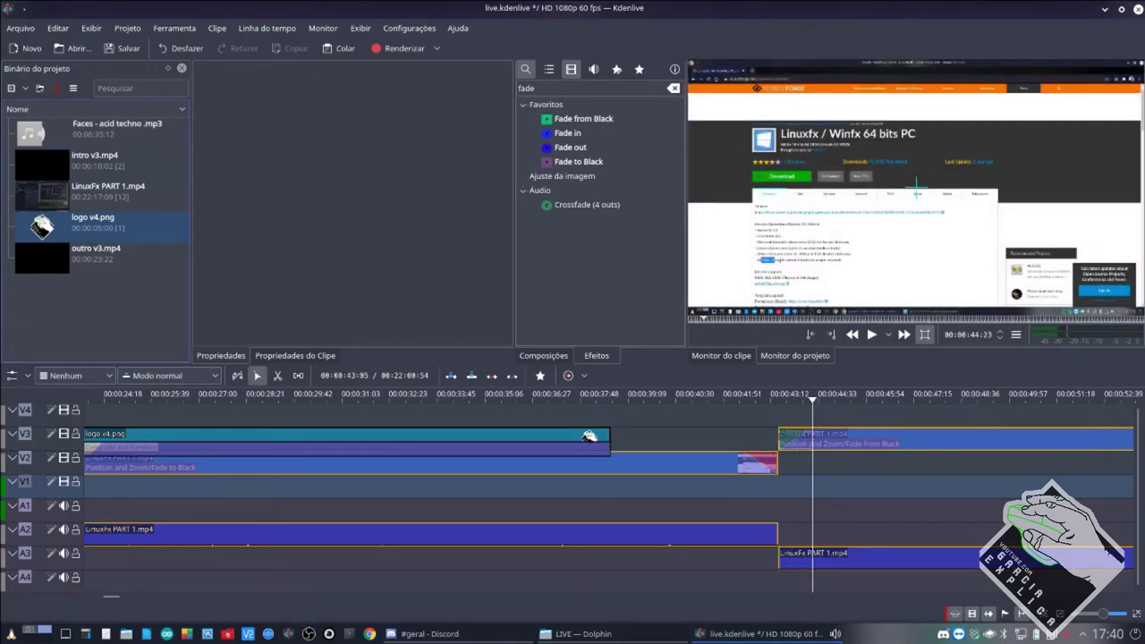
scroll(1101, 614, "down", 4)
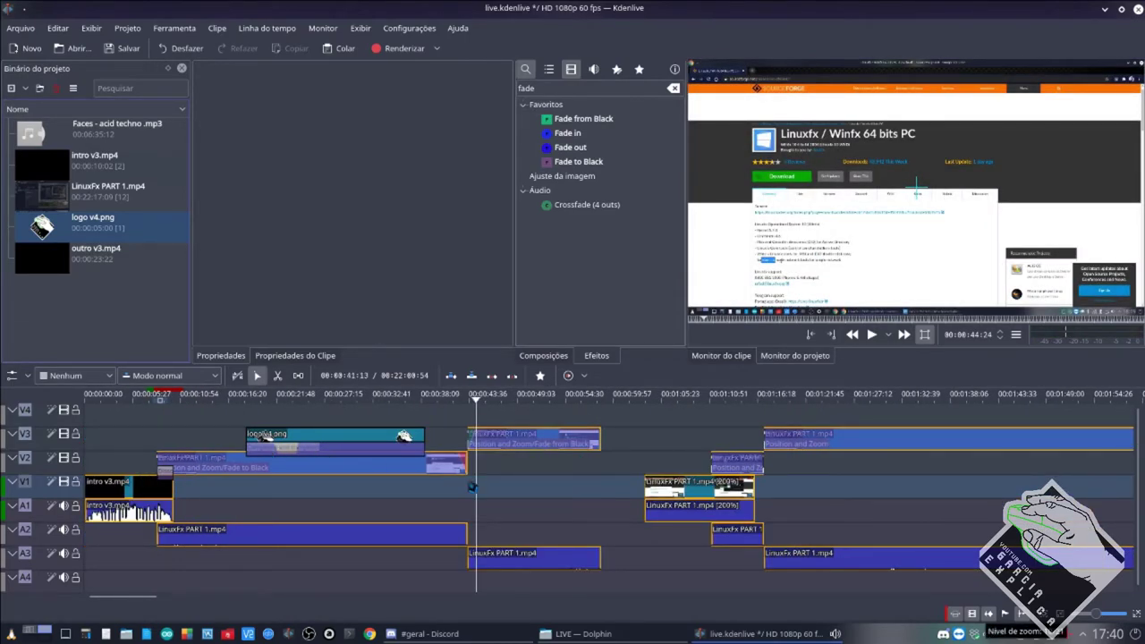
left_click(429, 634)
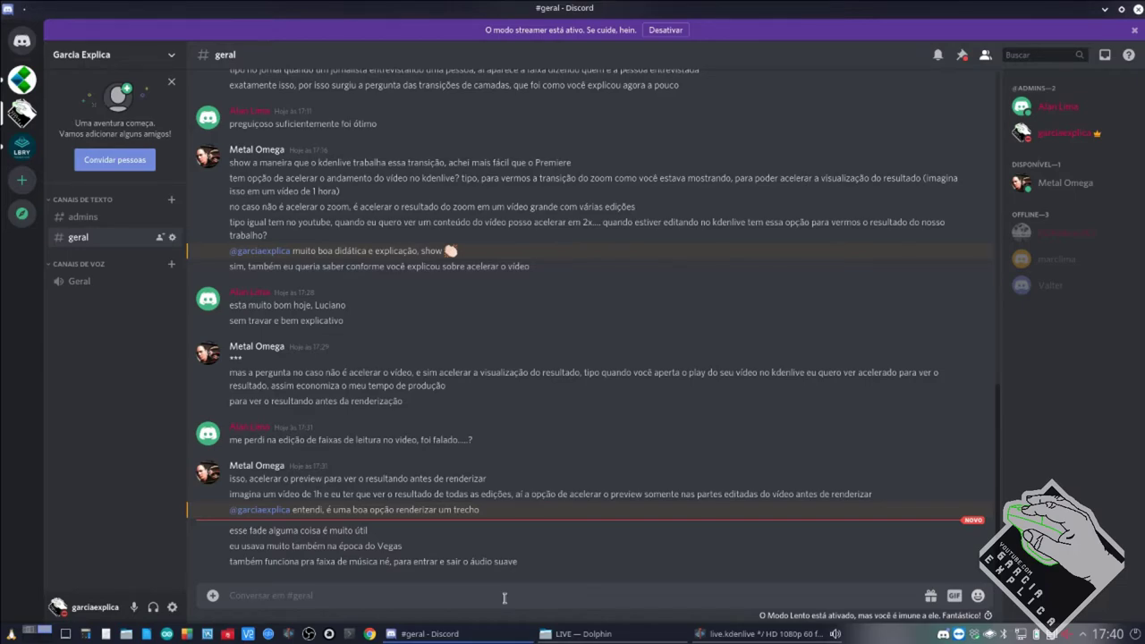
Minimise Discord and play the Kdenlive project's intro with the logo watermark.
mouse_move(573, 633)
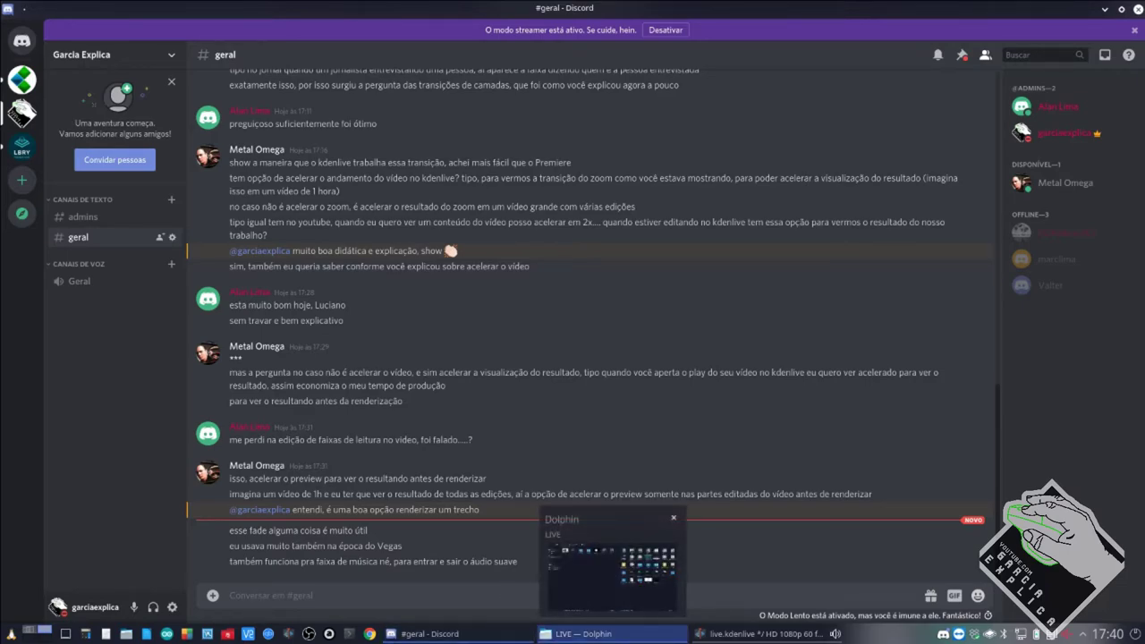
left_click(429, 634)
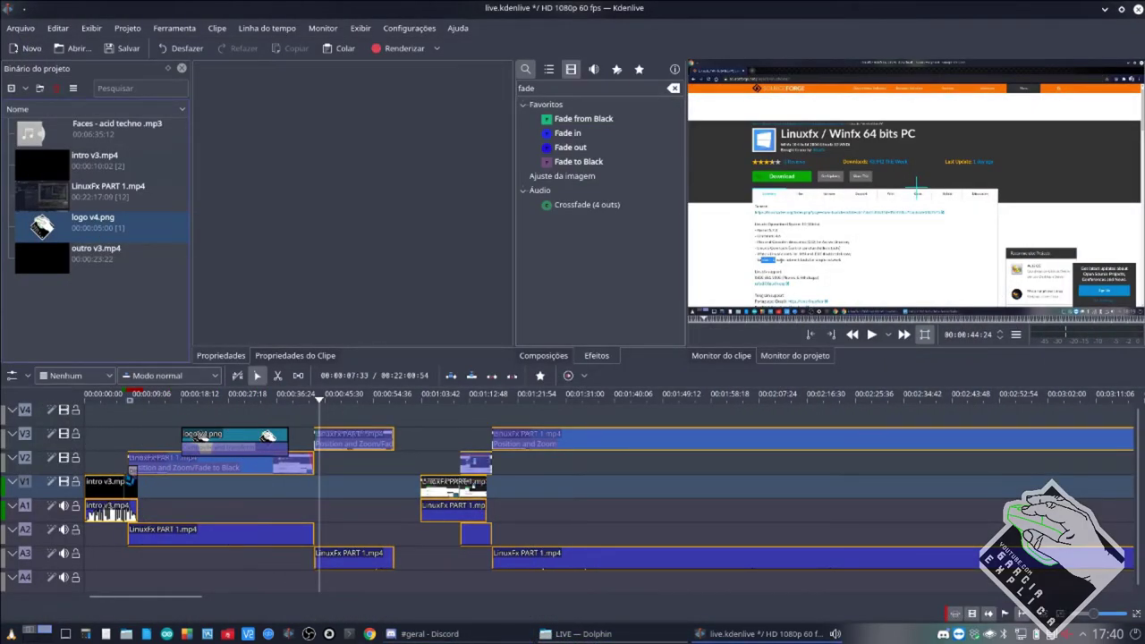
key("space")
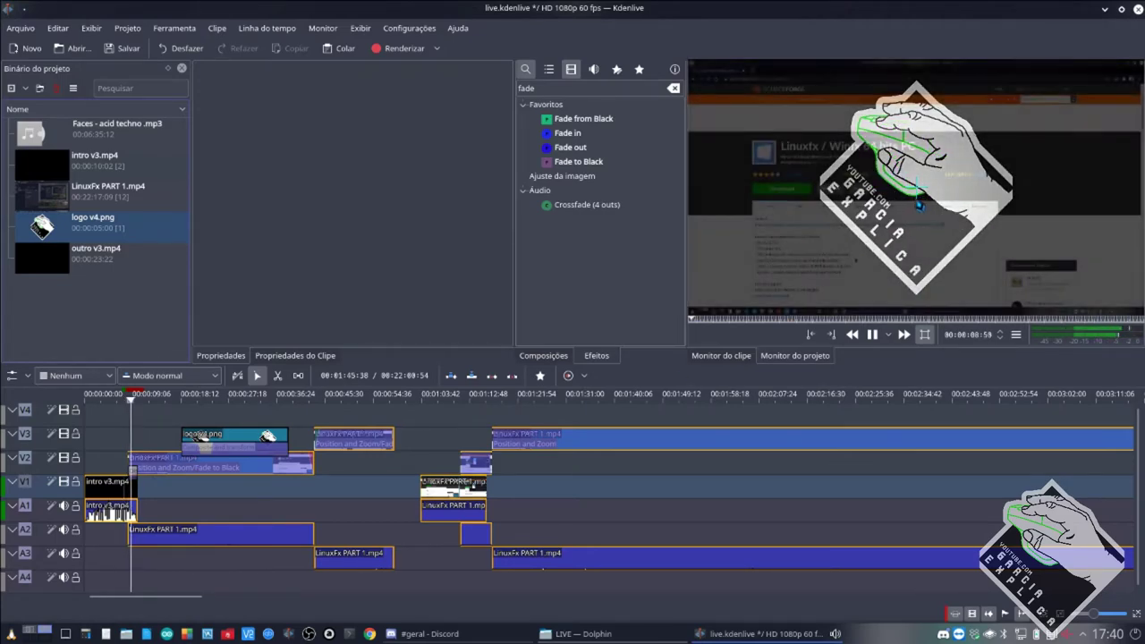
key("space")
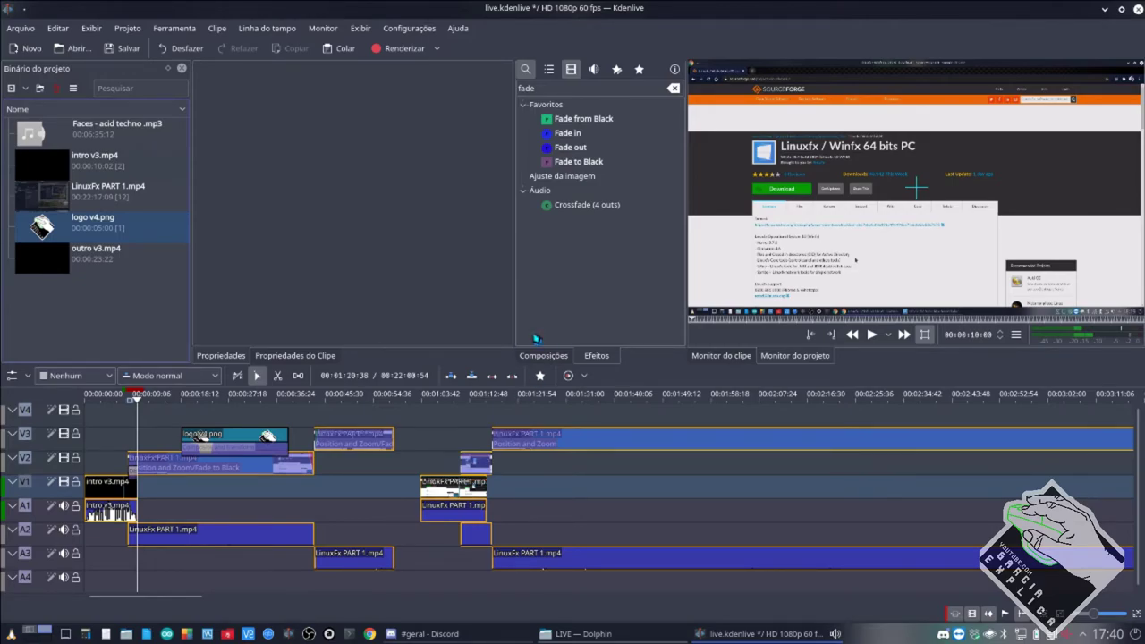
Save live.kdenlive with Ctrl+S and reposition the playhead on the timeline.
key("ctrl+s")
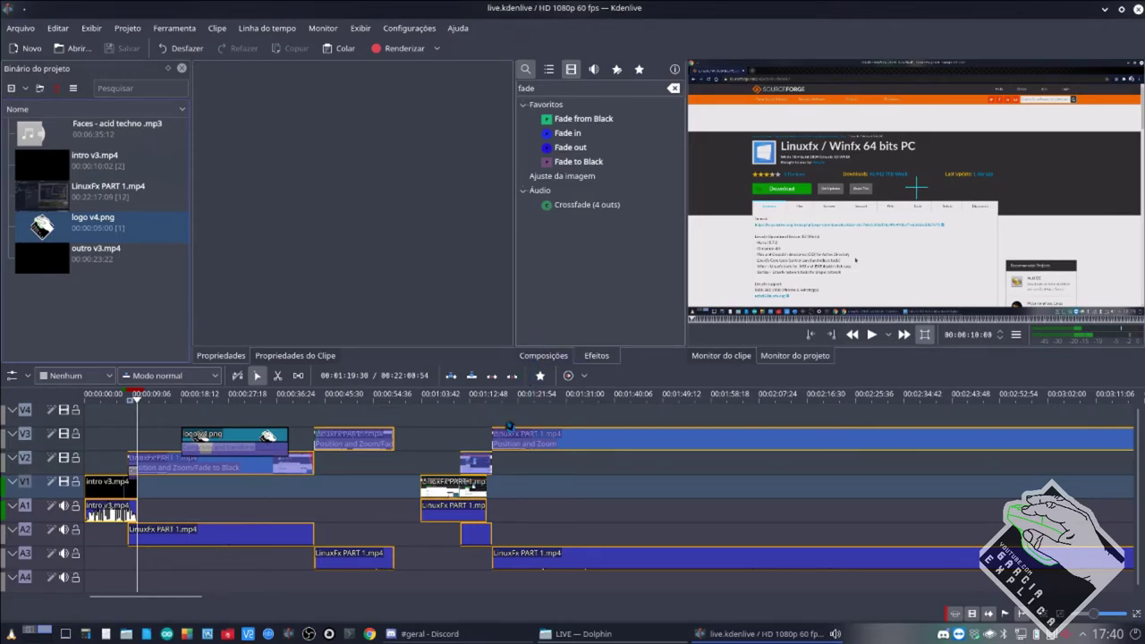
scroll(320, 460, "up", 3)
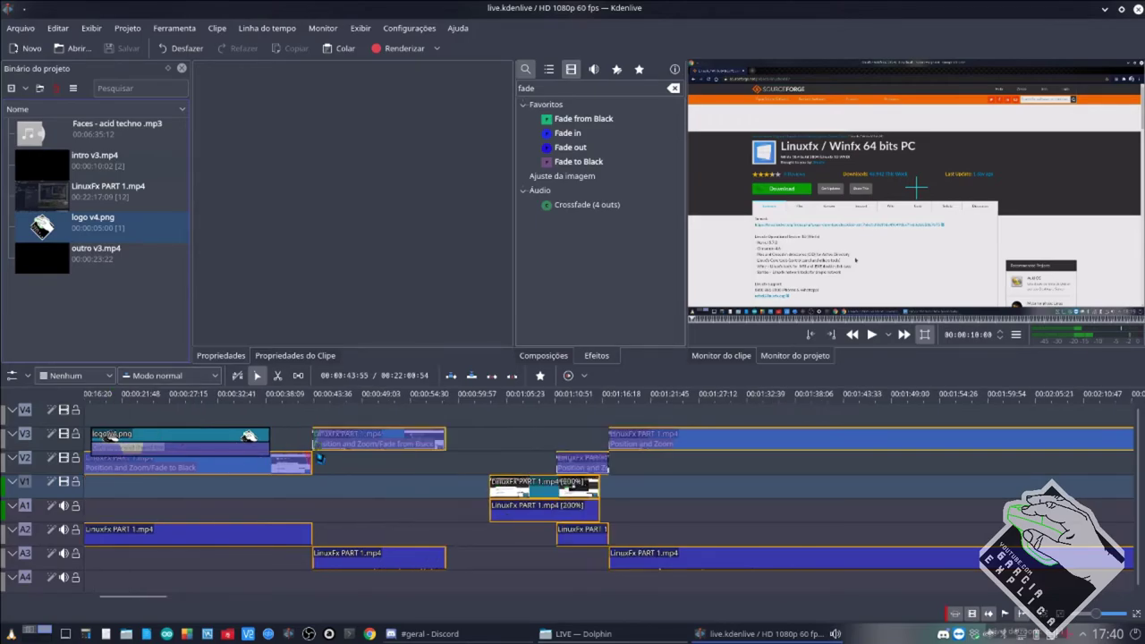
scroll(319, 456, "left", 3)
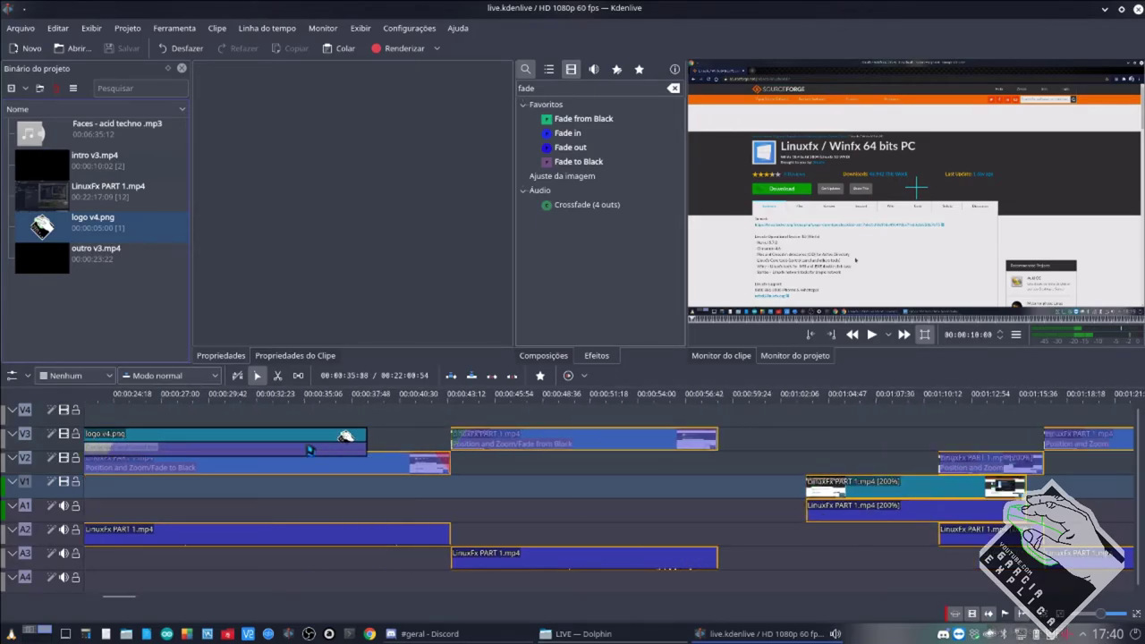
left_click(429, 438)
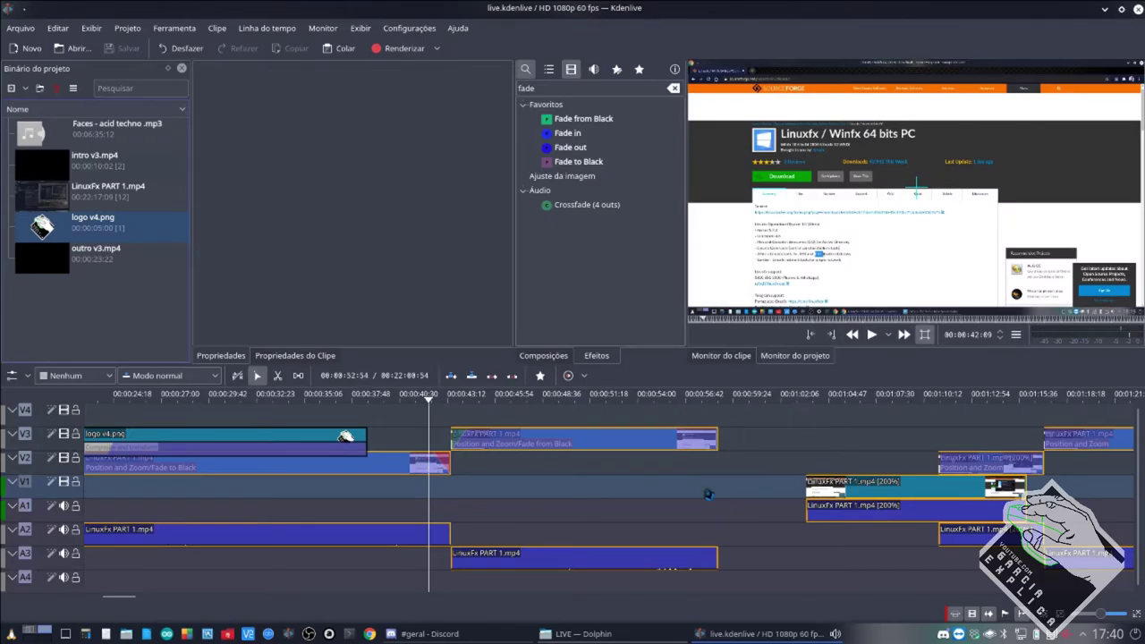
Slide the 200% clip left against the V2 clip, then list all favourite effects.
left_click_drag(846, 493, 757, 493)
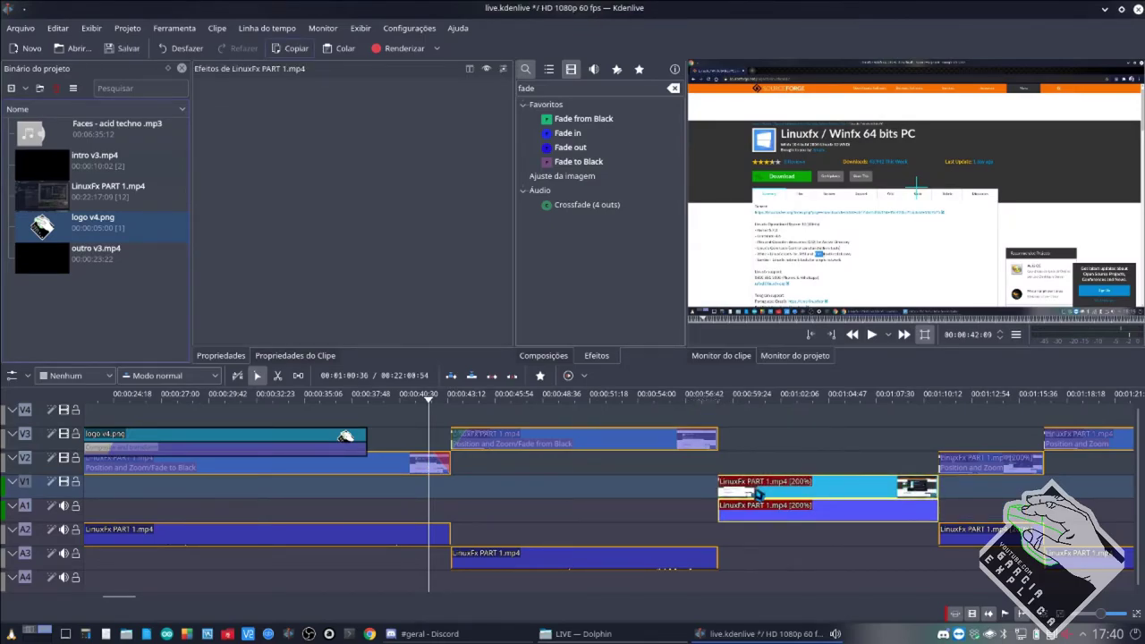
scroll(671, 522, "down", 2)
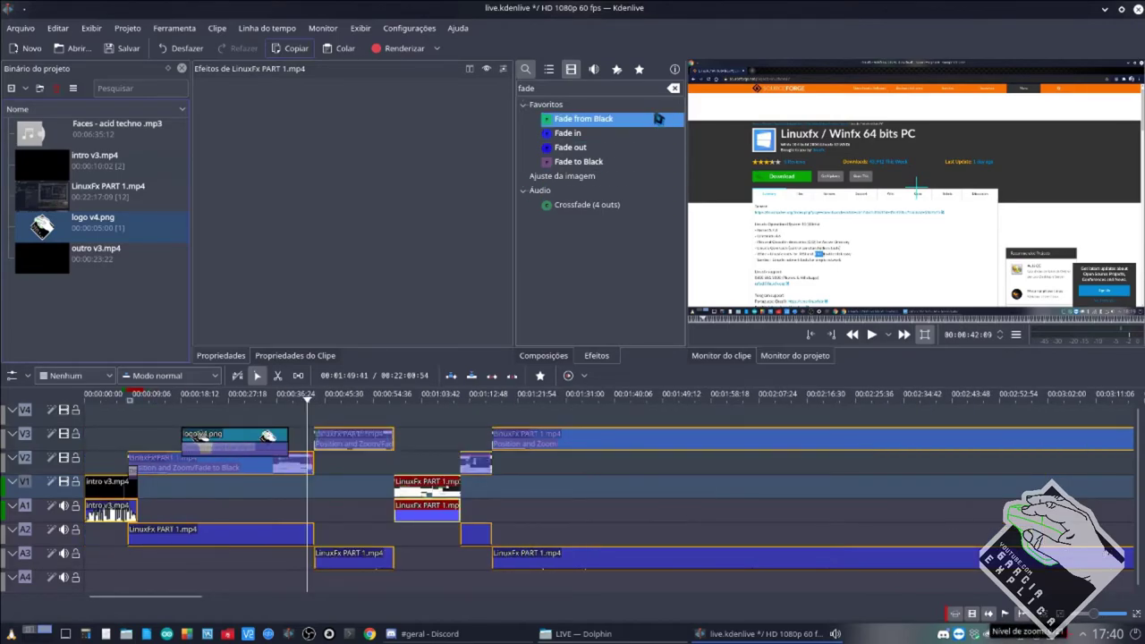
left_click(639, 69)
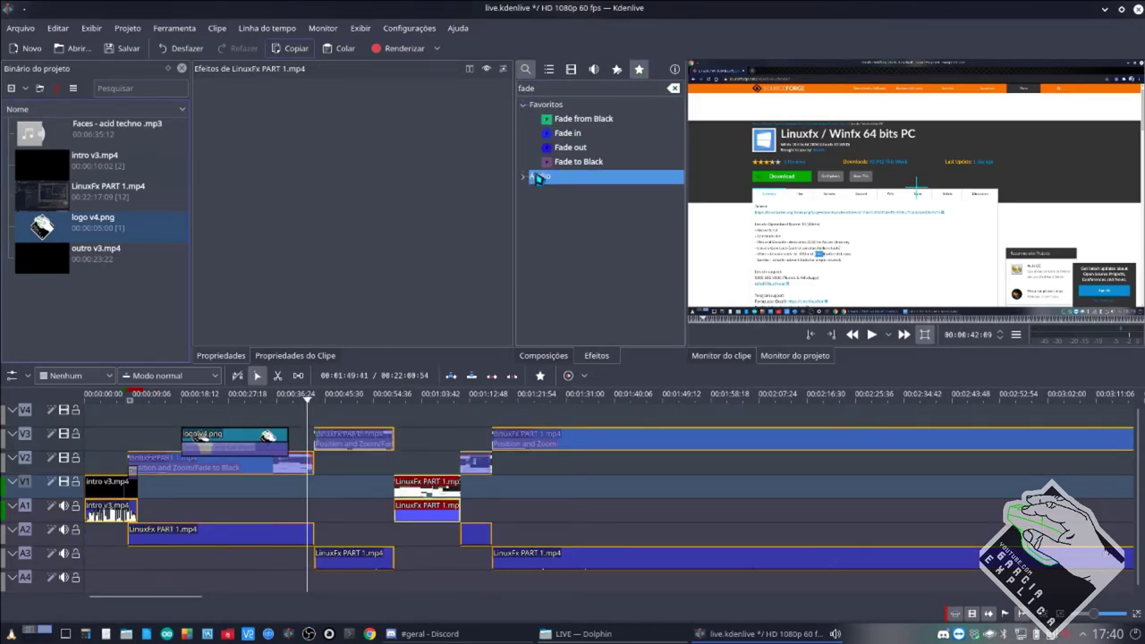
key("BackSpace")
key("BackSpace")
key("BackSpace")
key("BackSpace")
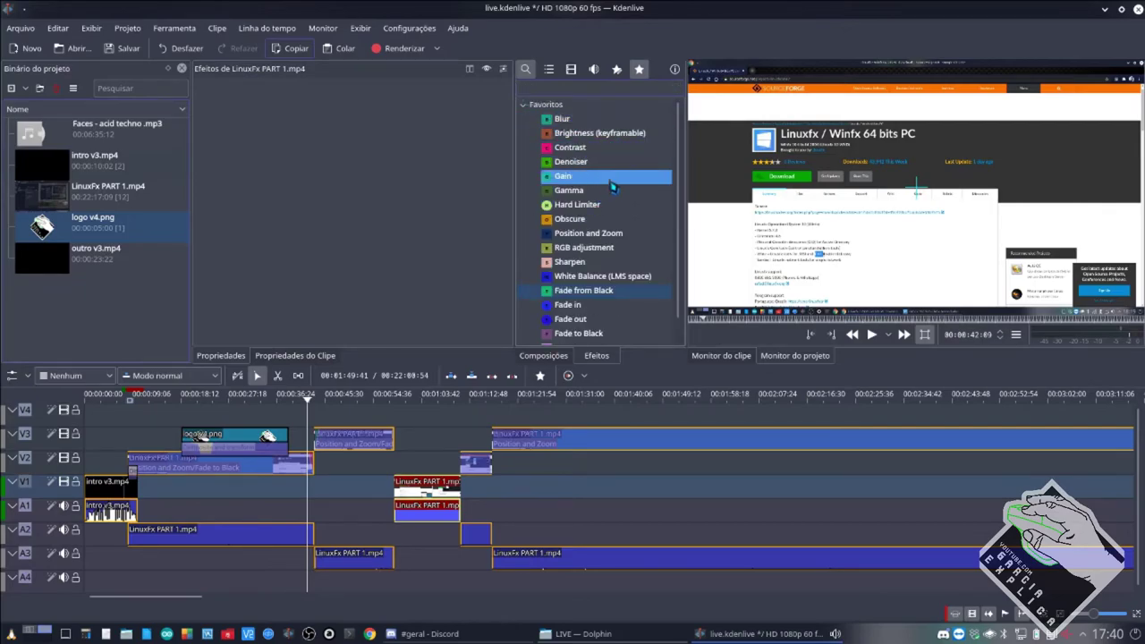
Select the Obscure effect, then review the short V2 clip's 200% zoom at X -300, Y -400.
scroll(612, 230, "down", 1)
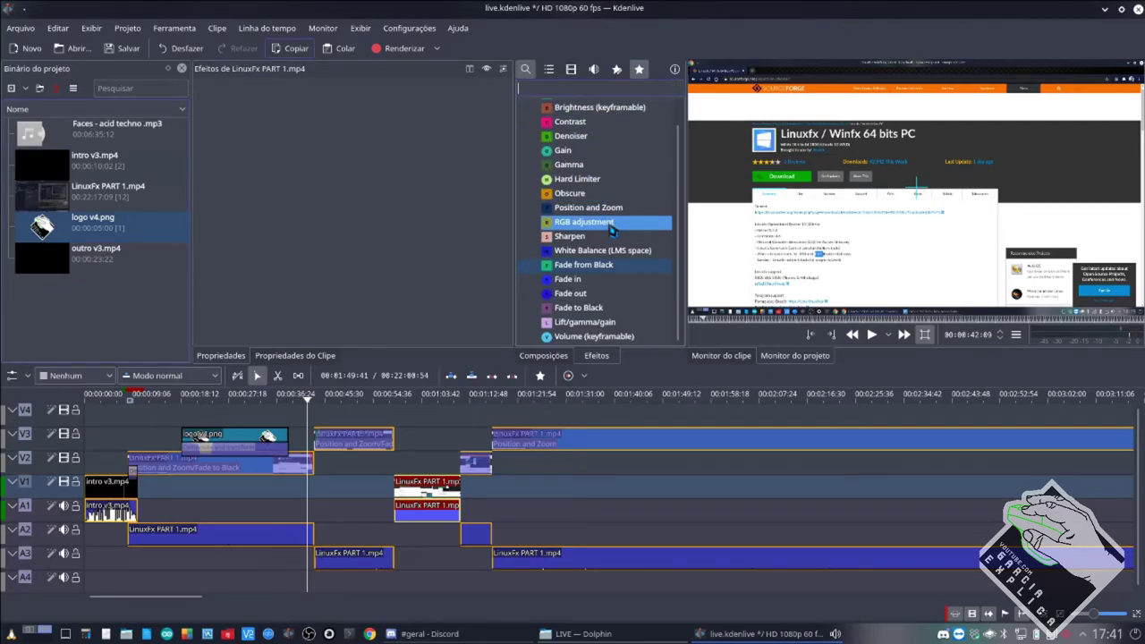
scroll(612, 229, "up", 1)
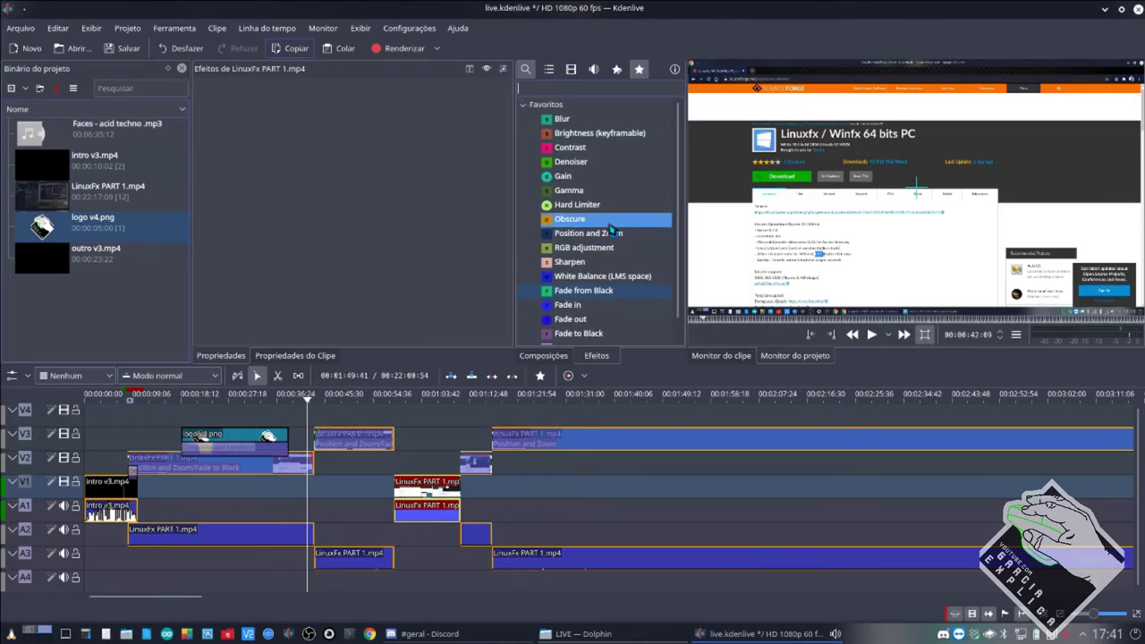
left_click(580, 220)
left_click_drag(680, 399, 607, 335)
left_click(478, 472)
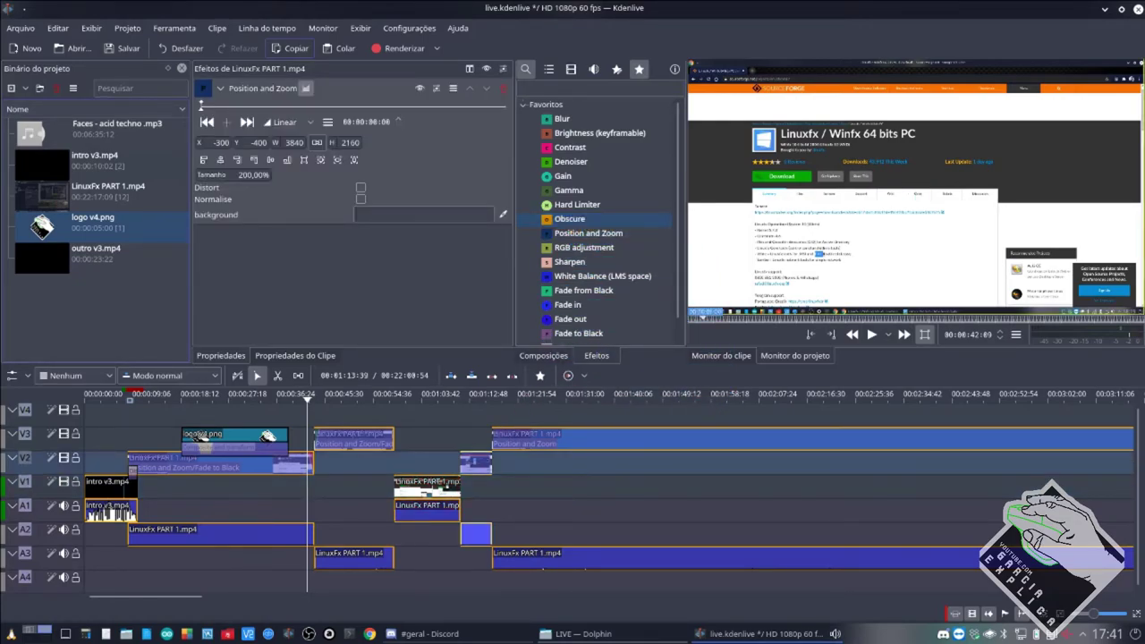
scroll(479, 463, "up", 5)
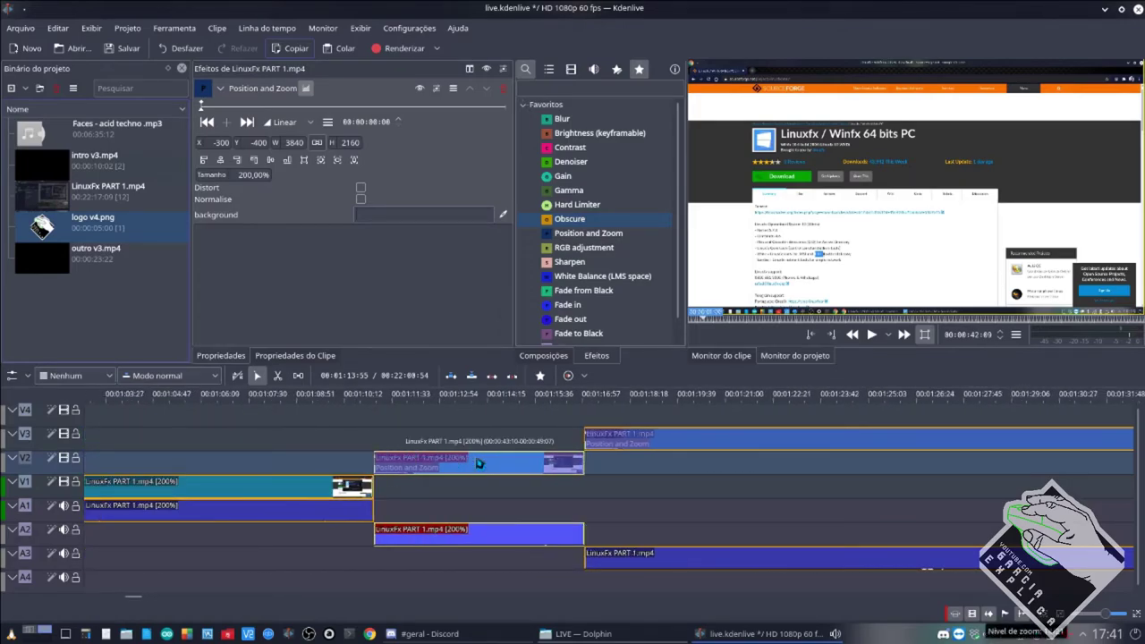
scroll(479, 463, "up", 2)
scroll(478, 460, "down", 4)
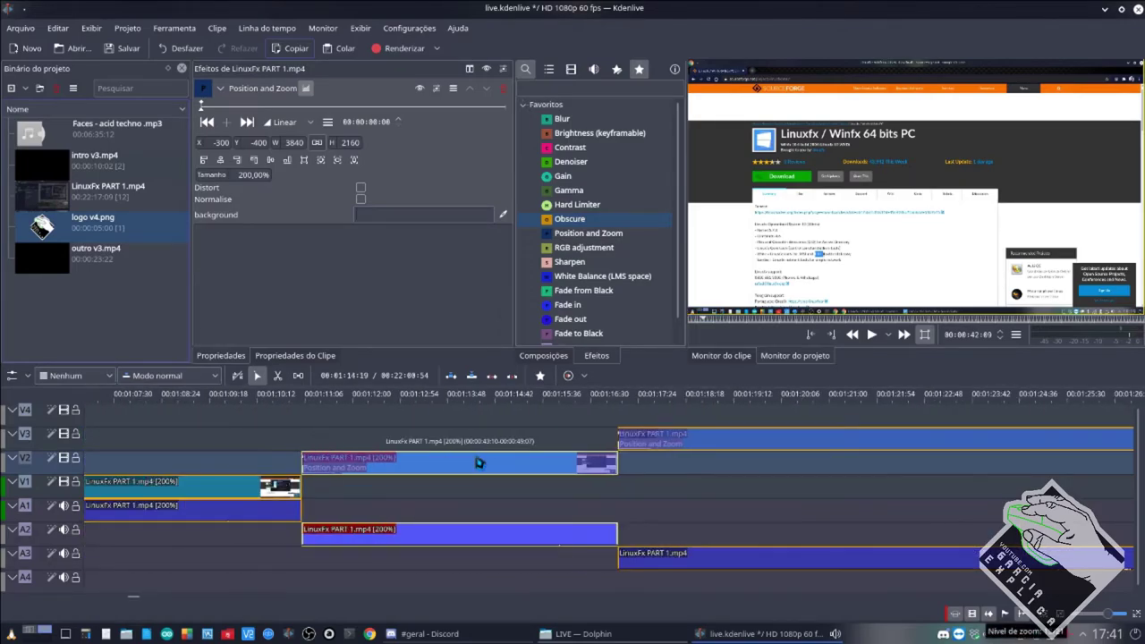
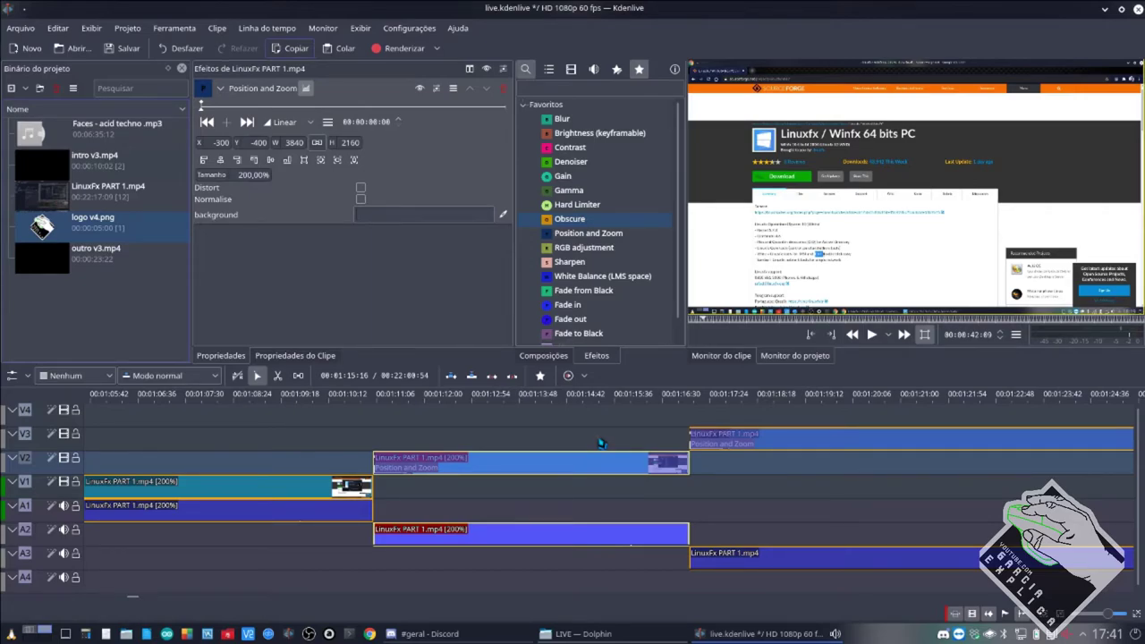
Swap Position and Zoom for Obscure on the V2 LinuxFx clip, boxing X 235, Y 429, 609×326.
left_click_drag(578, 221, 503, 466)
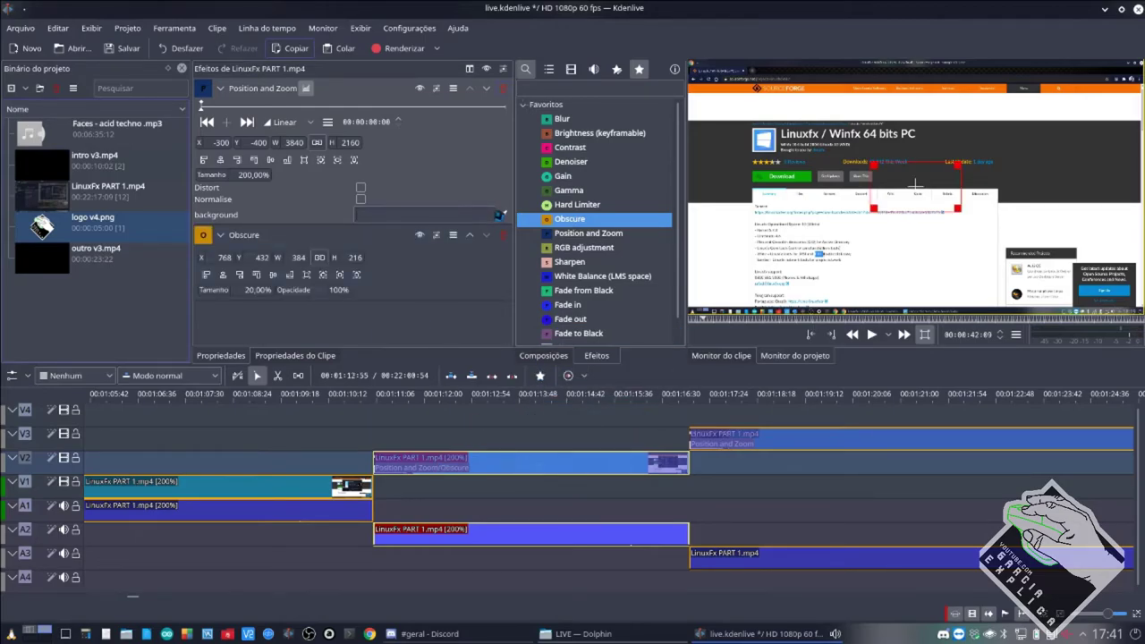
left_click(503, 89)
left_click_drag(908, 188, 778, 190)
left_click_drag(854, 209, 885, 235)
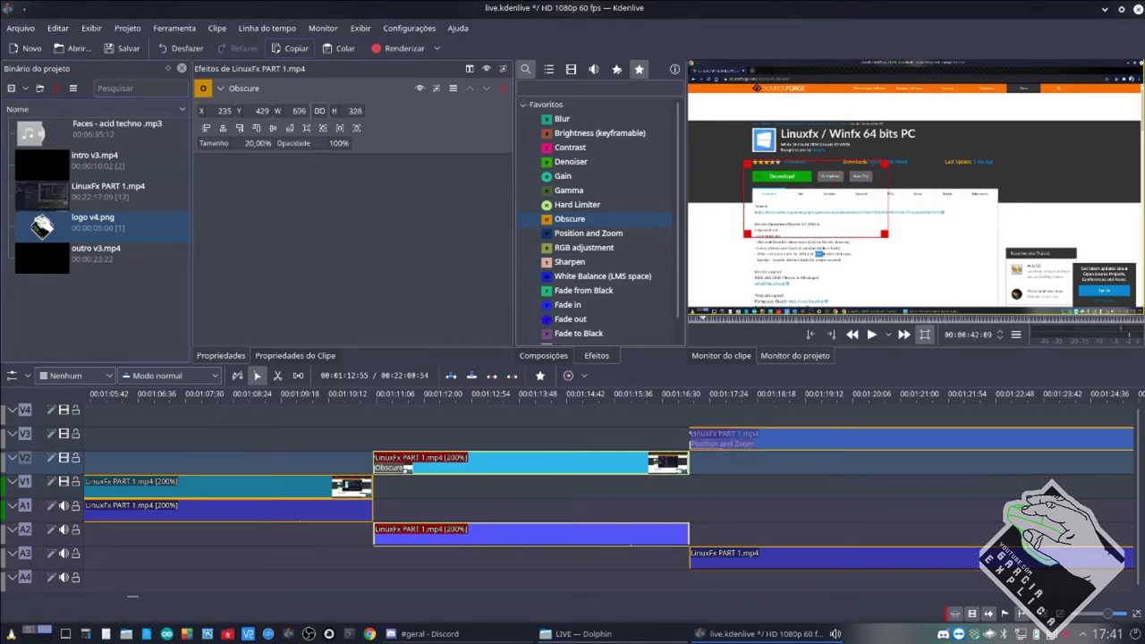
left_click(393, 440)
left_click(477, 459)
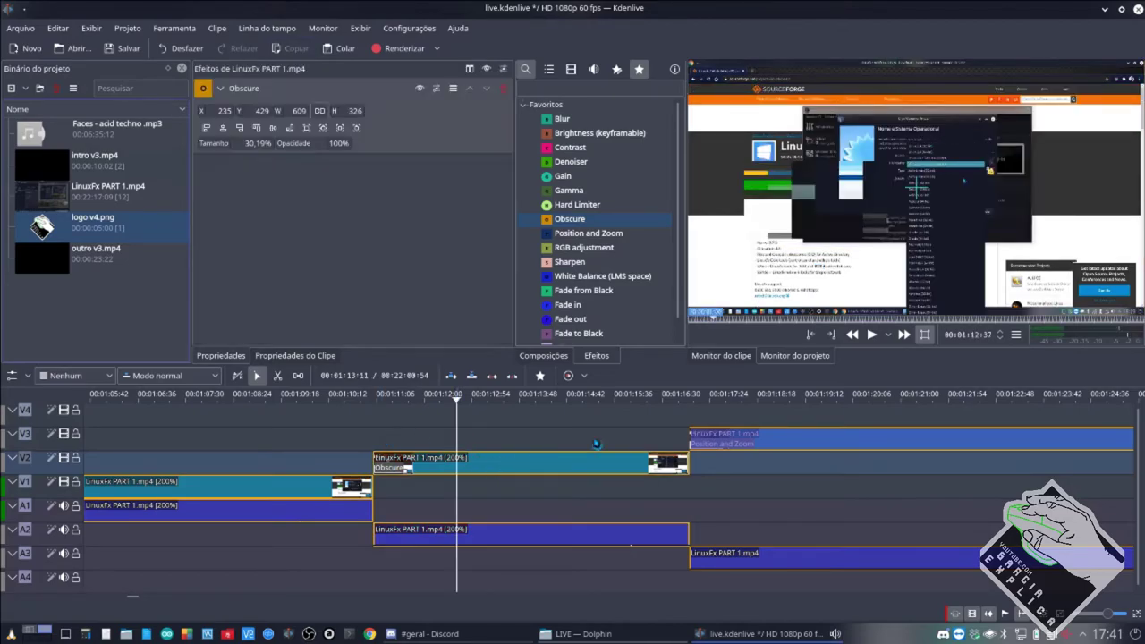
Move and enlarge the Obscure box to X 472, Y 188, sized 984×582.
left_click_drag(815, 196, 871, 147)
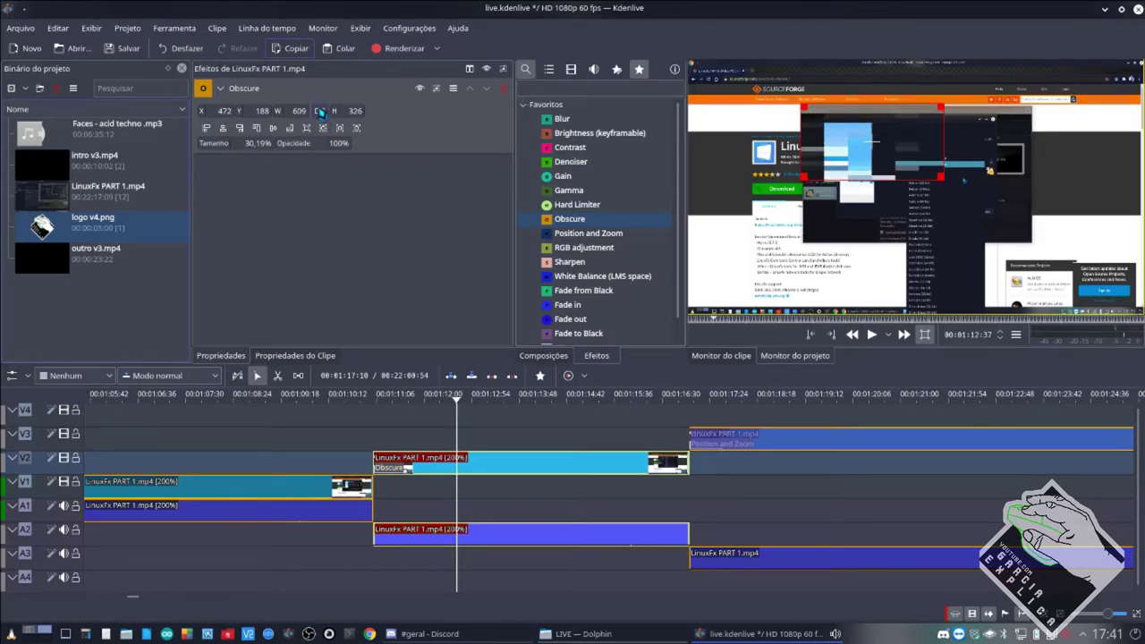
left_click_drag(943, 178, 1034, 244)
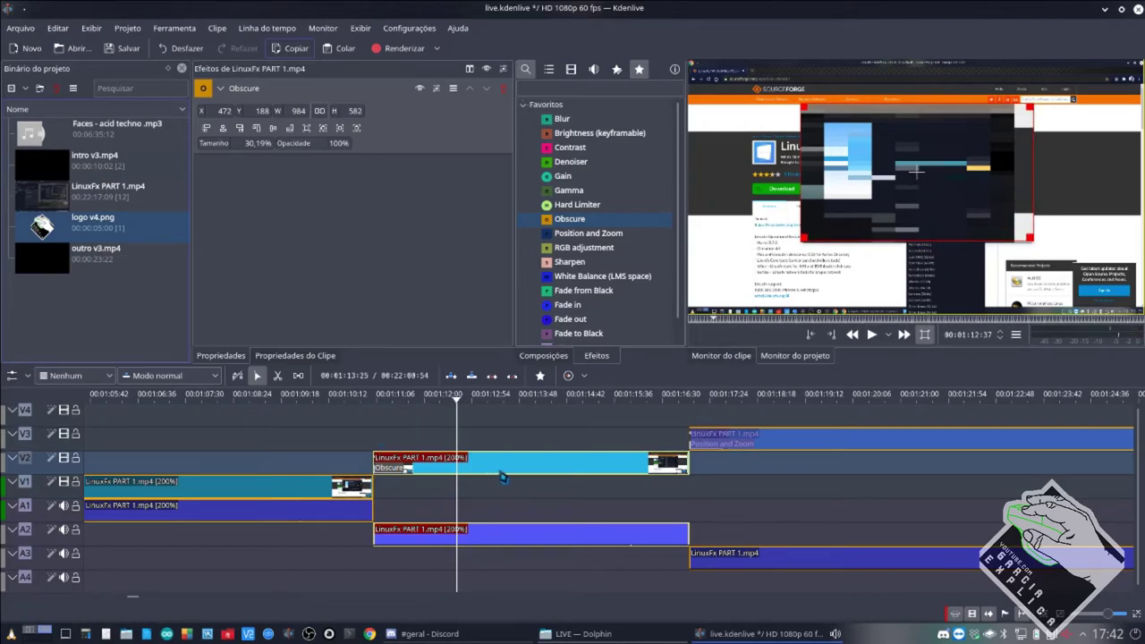
key("Escape")
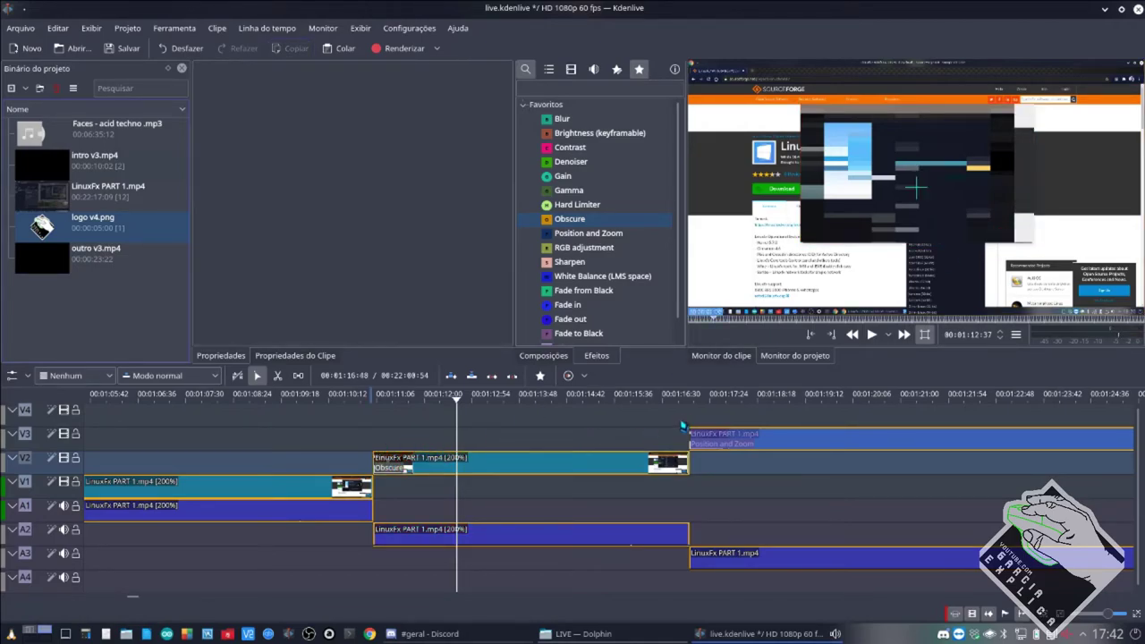
Play back from just before the V2 clip to preview the pixelated web page.
left_click(686, 427)
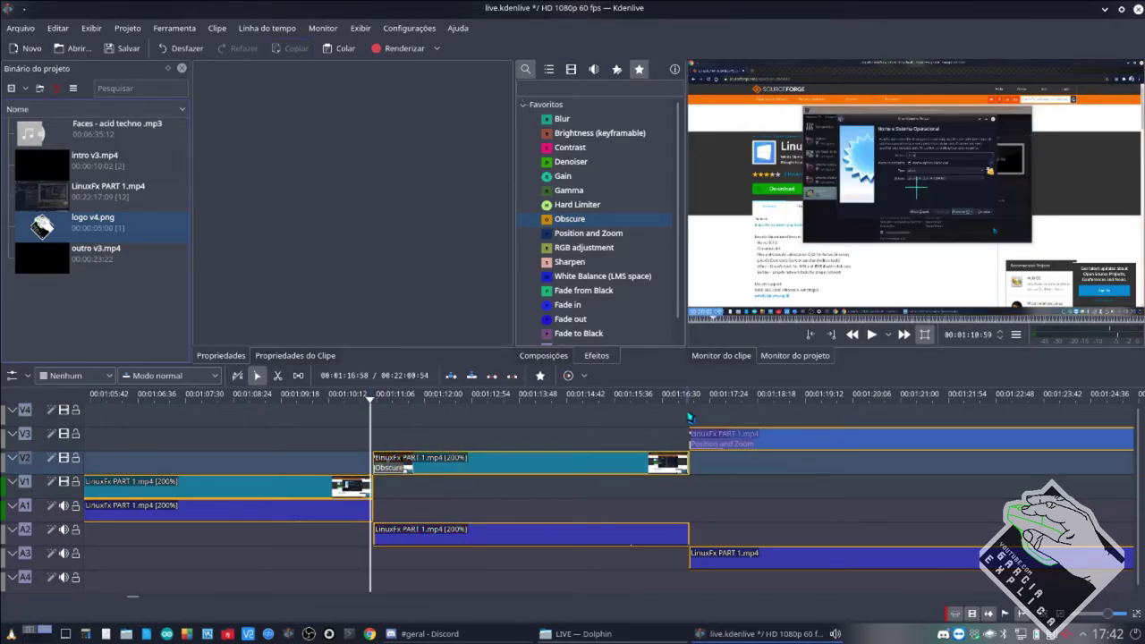
left_click(368, 433)
key("space")
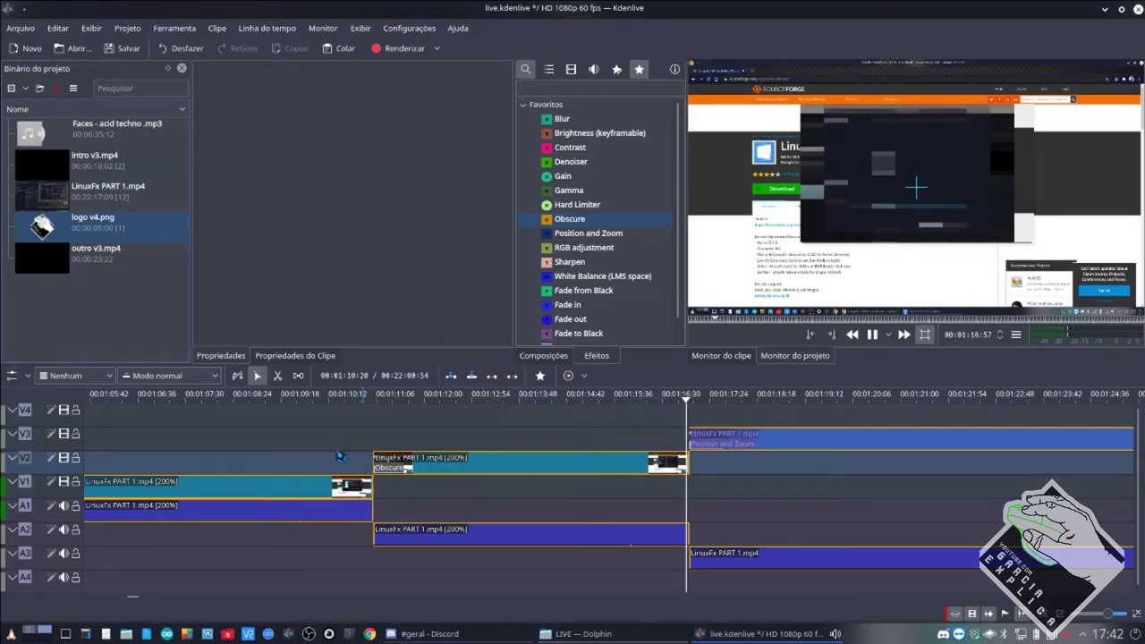
Stop playback and split the V3 clip and its audio in two with the razor.
key("space")
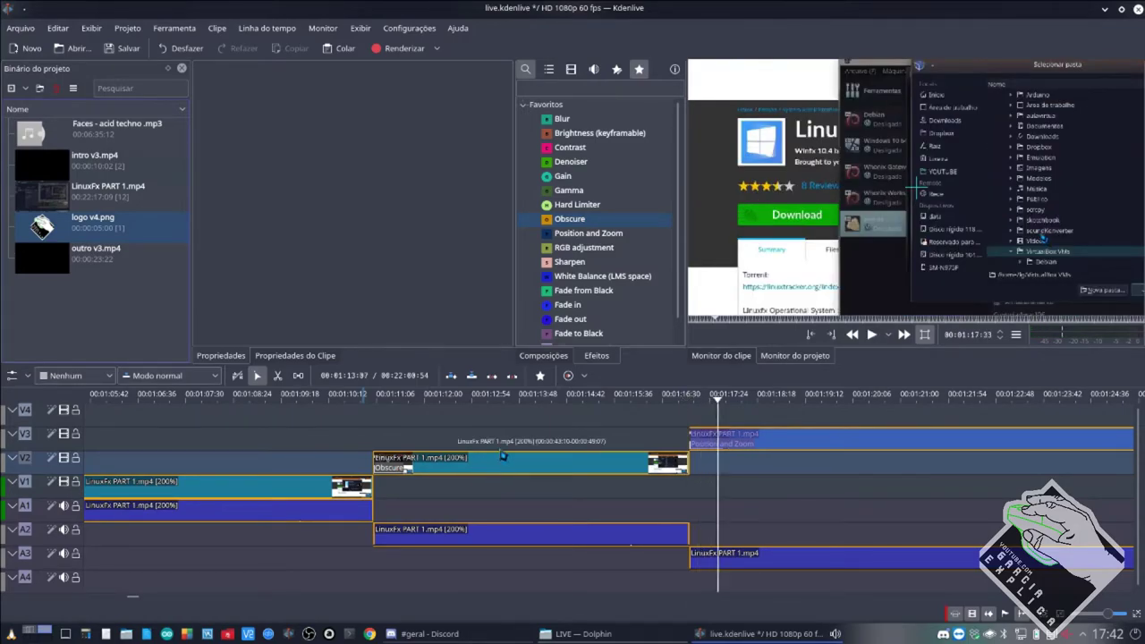
left_click(528, 443)
left_click(537, 463)
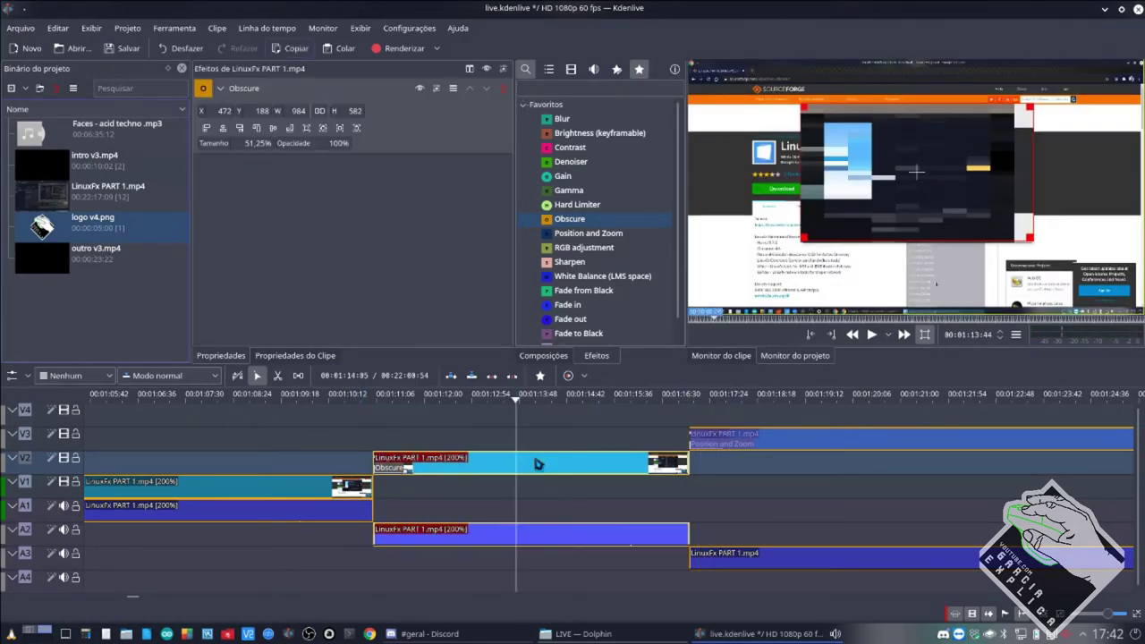
key("x")
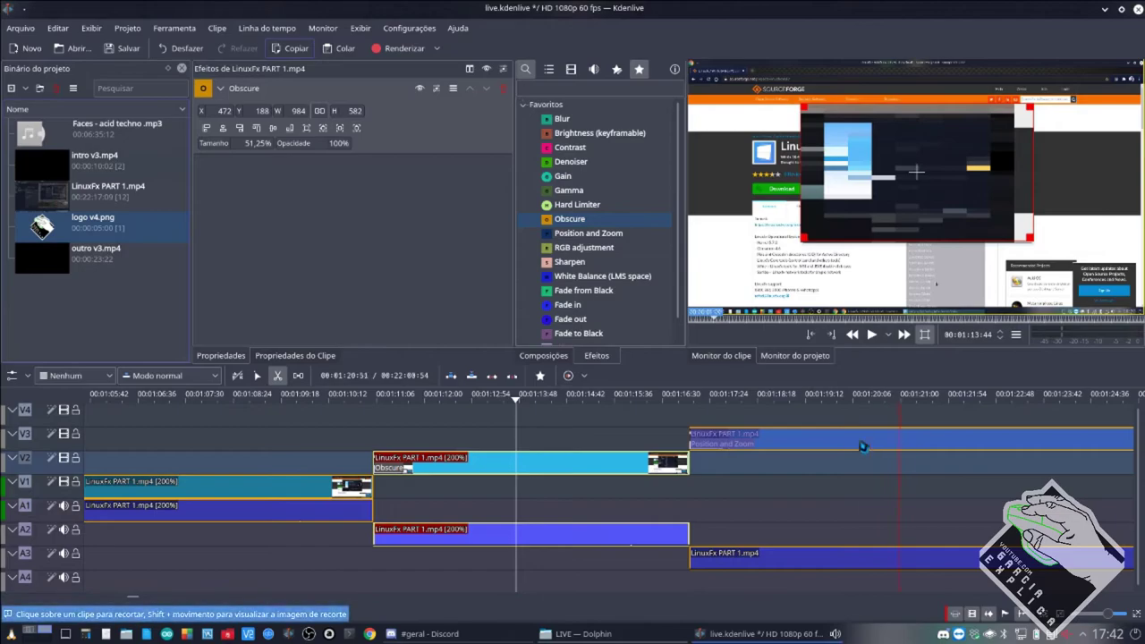
left_click(848, 443)
key("s")
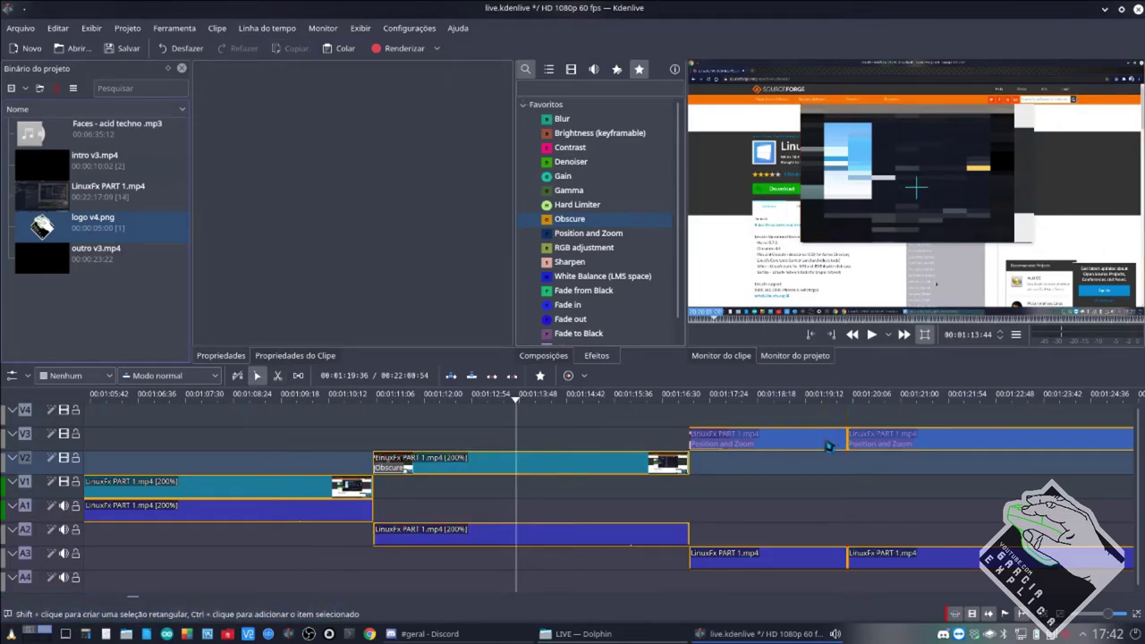
Replace the left V3 piece's Position and Zoom with a Blur at Amount 1000.
left_click(827, 445)
left_click(505, 89)
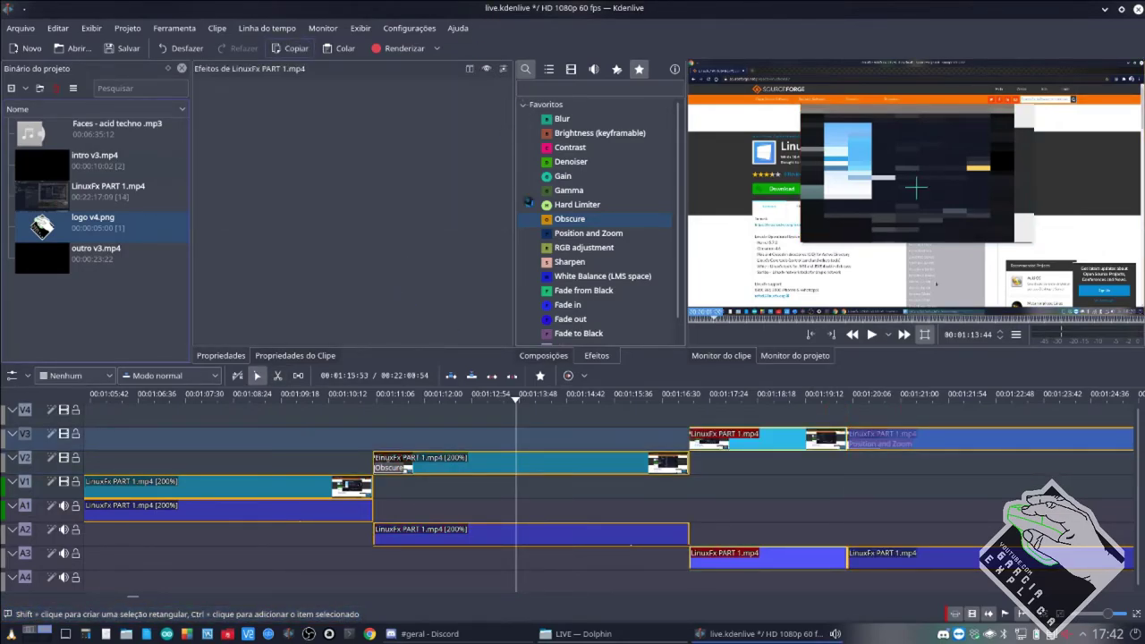
left_click_drag(561, 129, 750, 447)
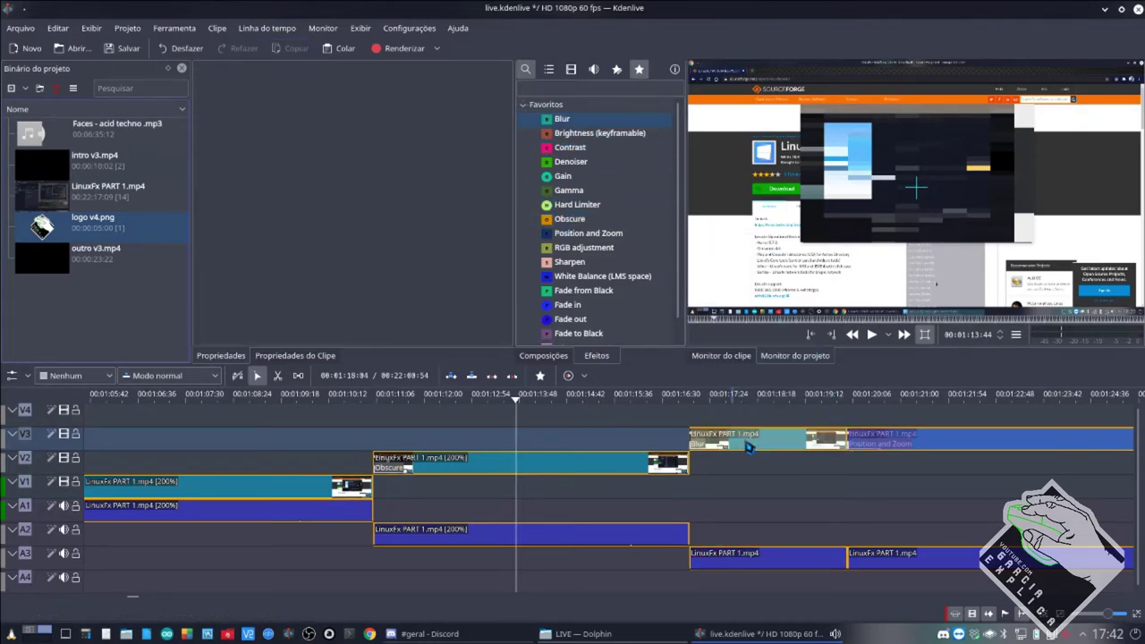
left_click(739, 468)
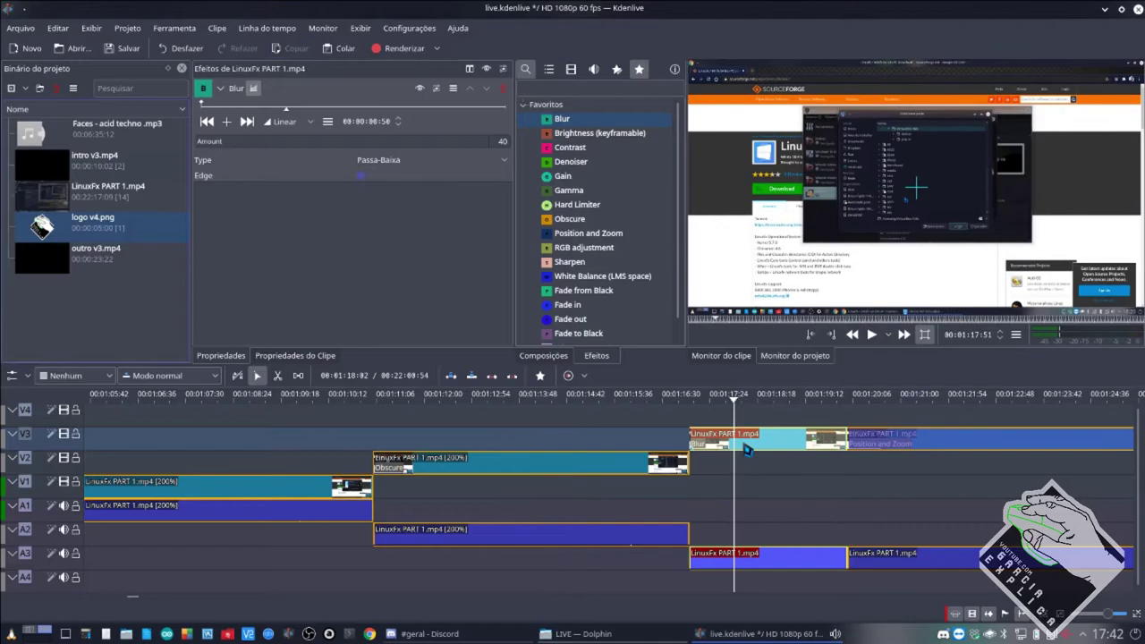
left_click_drag(289, 147, 502, 147)
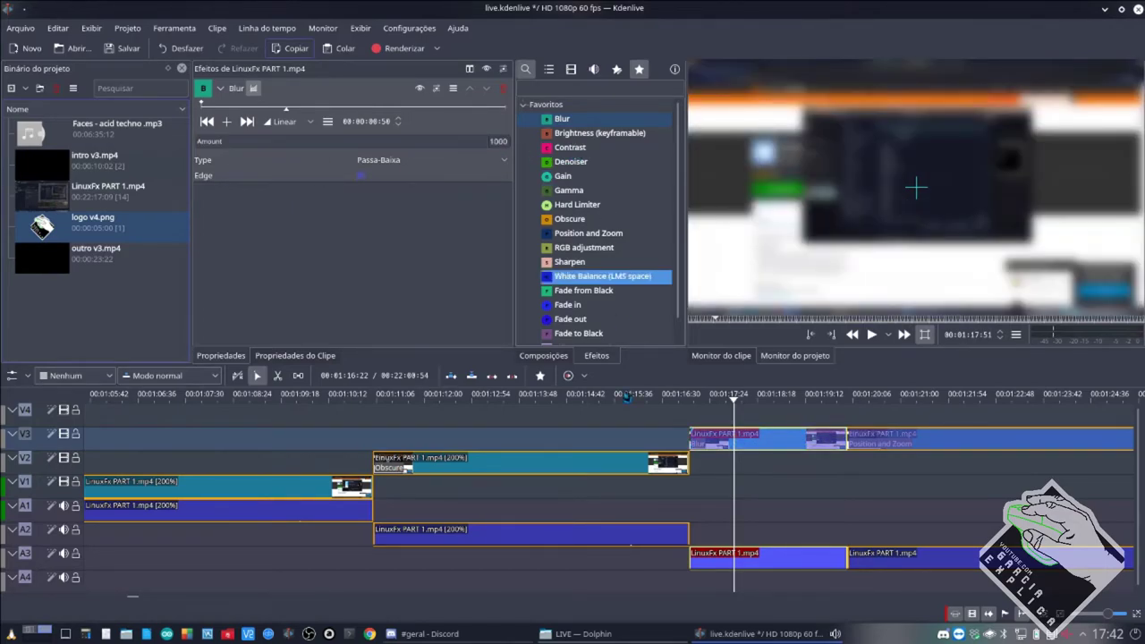
Preview the blurred section and save the project as live.kdenlive.
left_click(608, 505)
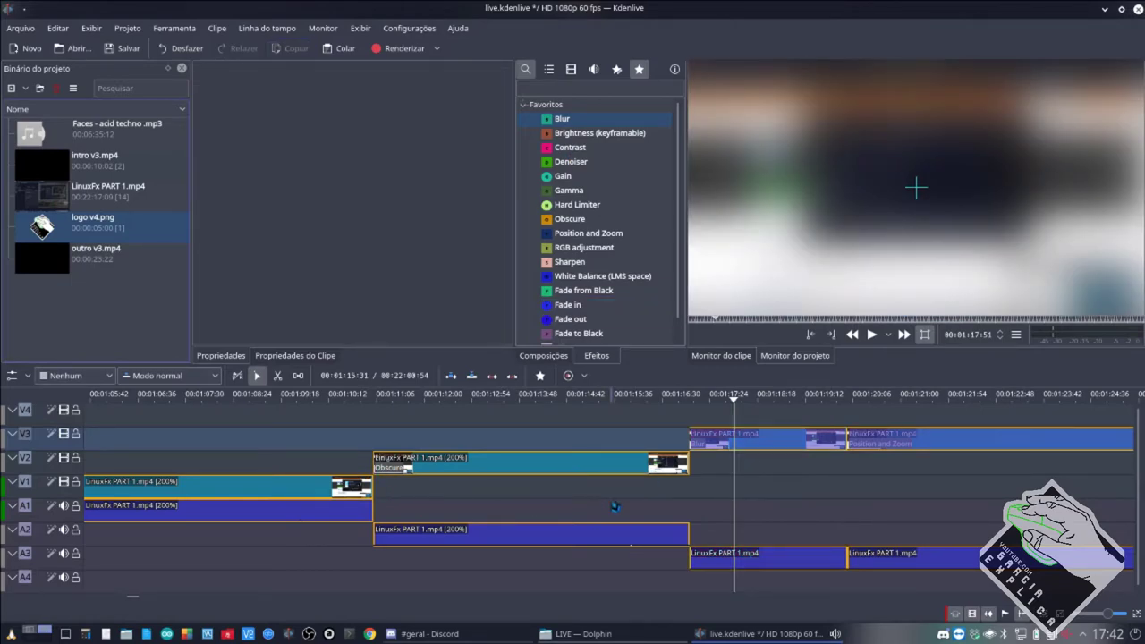
key("space")
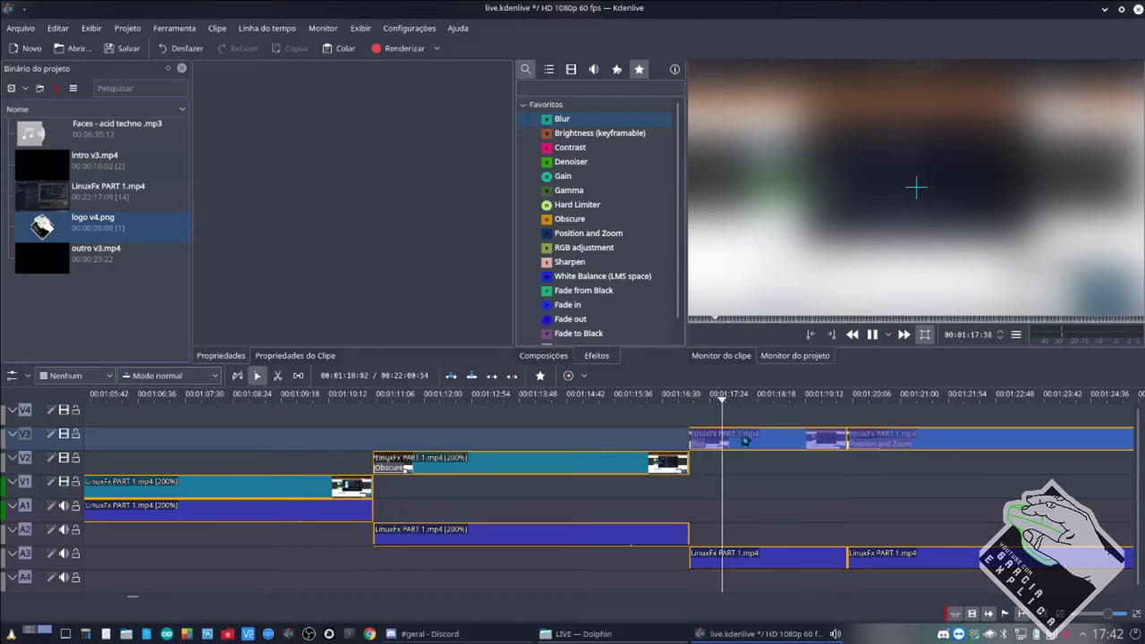
key("space")
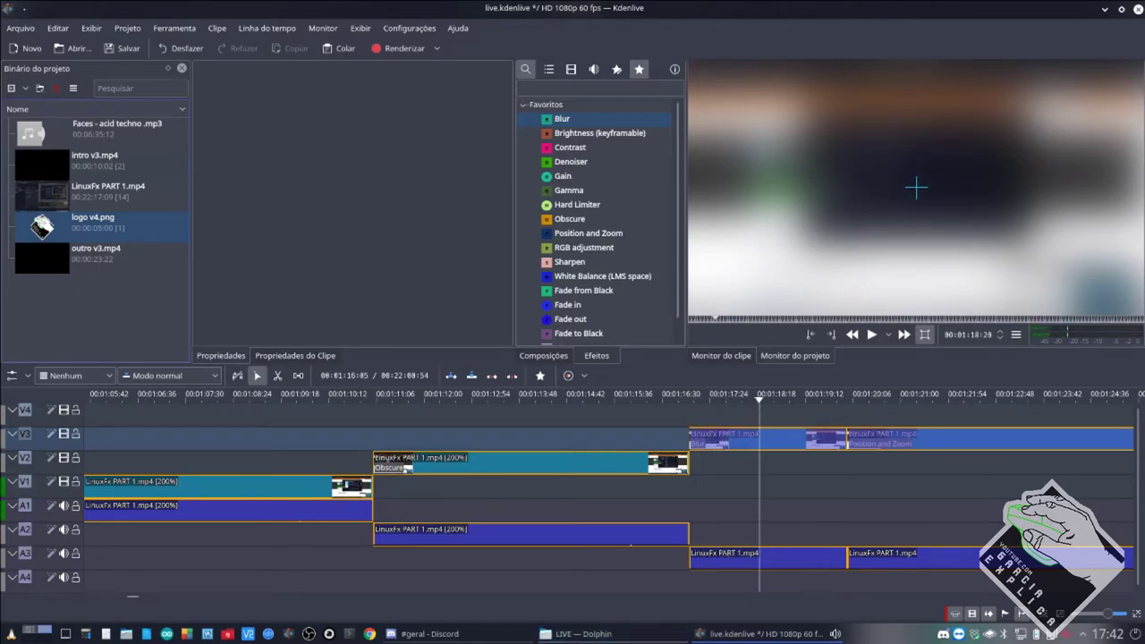
key("ctrl+s")
scroll(604, 240, "down", 1)
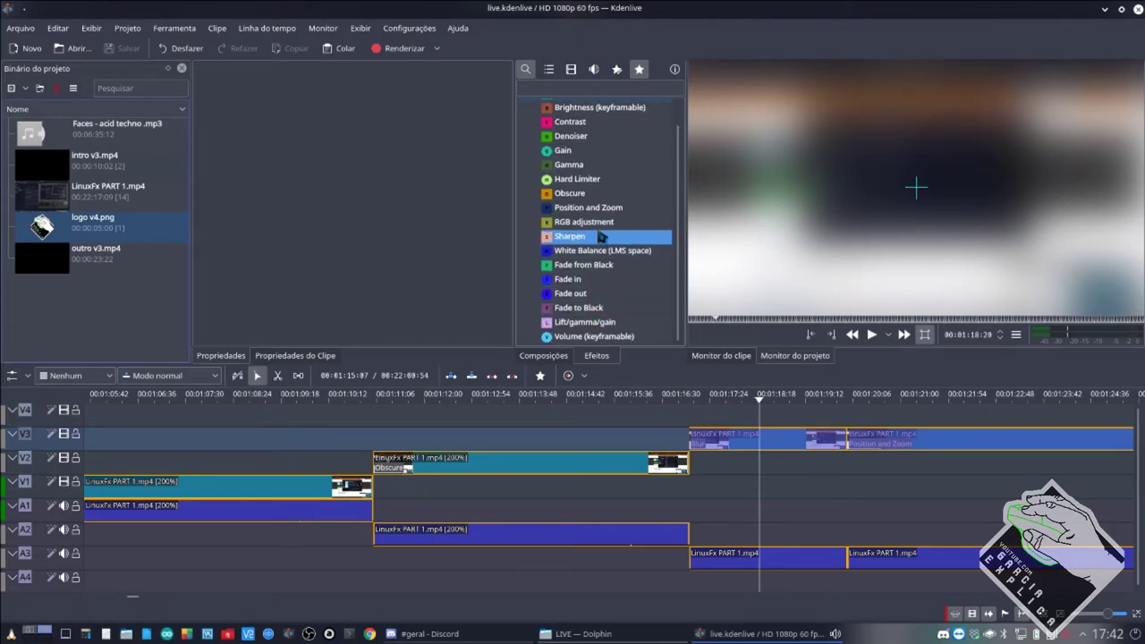
scroll(601, 237, "up", 1)
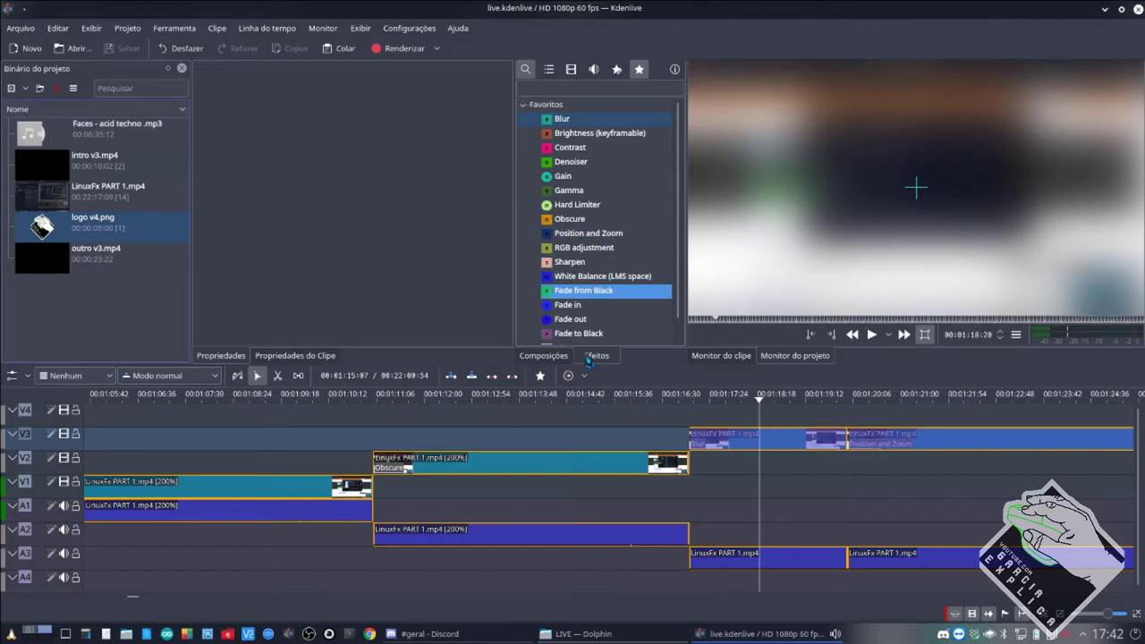
Bring up the Discord window on its desktop.
left_click(430, 634)
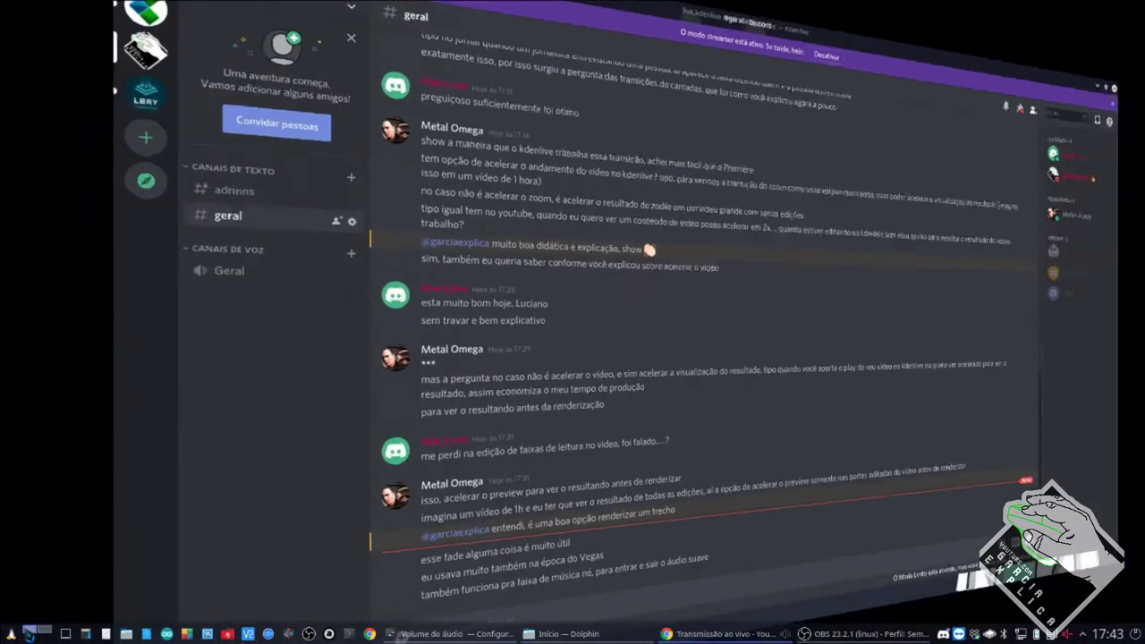
left_click(32, 632)
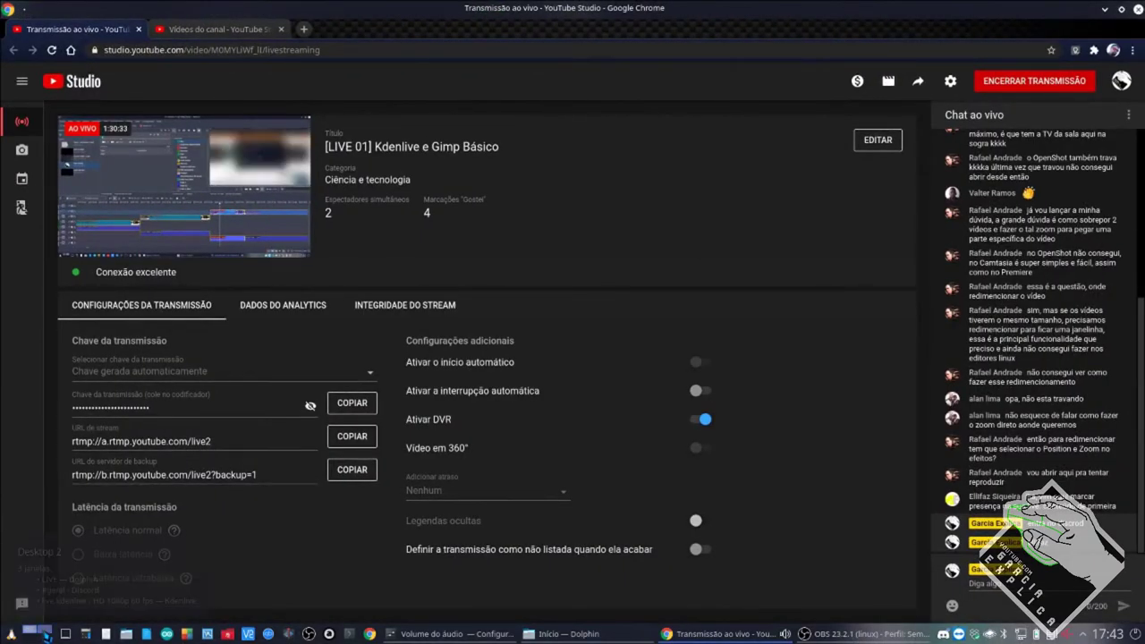
left_click(29, 633)
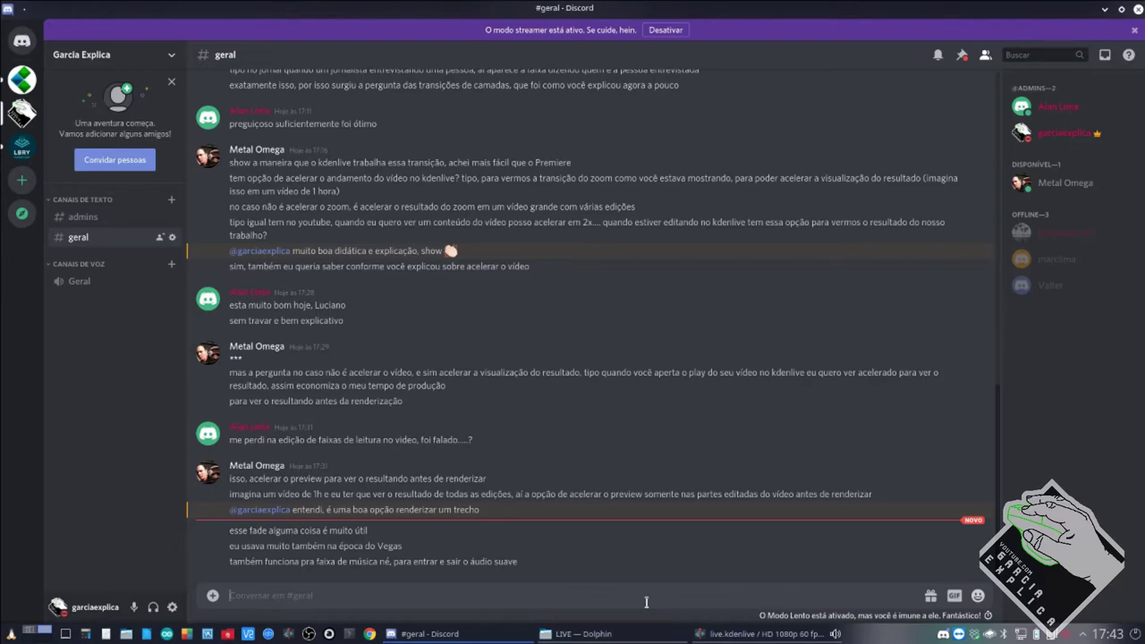
Send 'como assim ?' in #geral with a mention of a chat member.
type("como assim @")
type("ala")
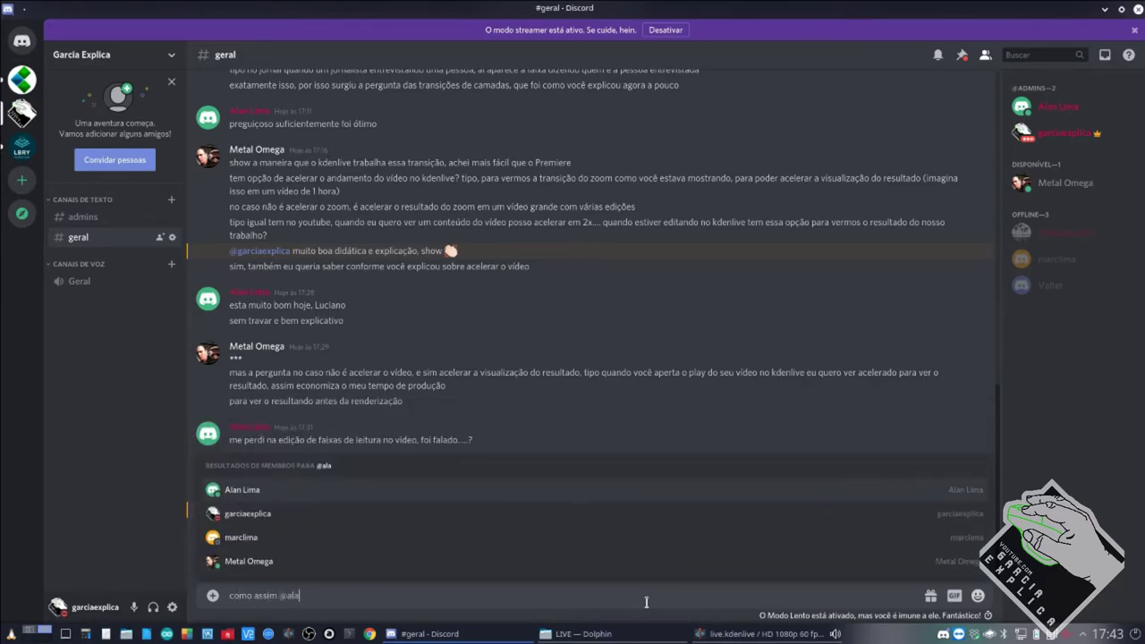
key("Tab")
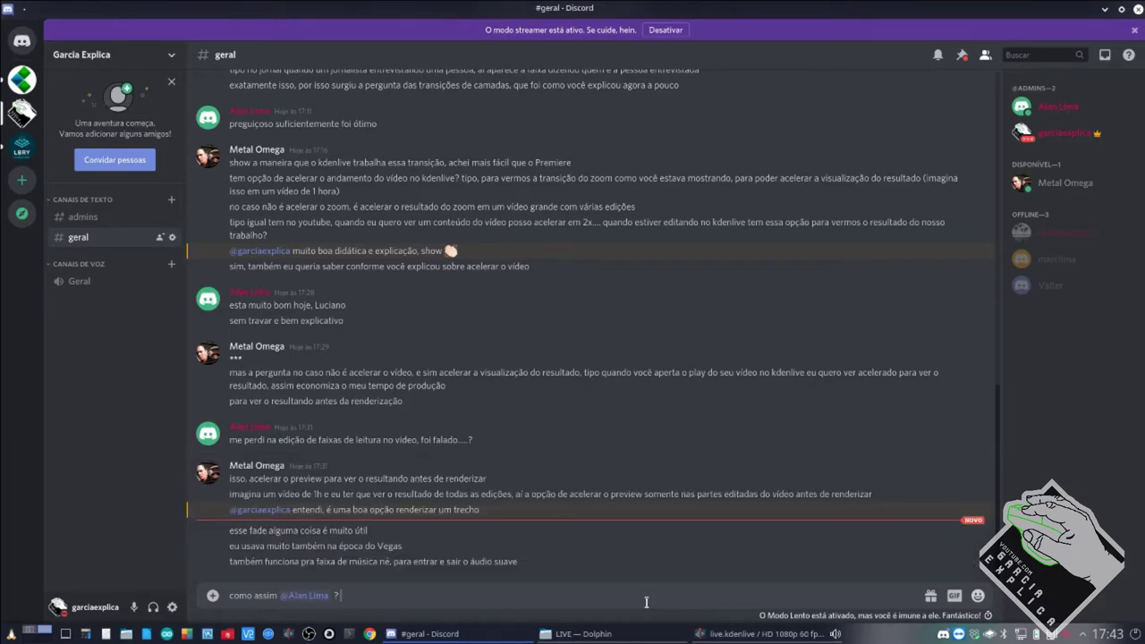
type("?")
key("Return")
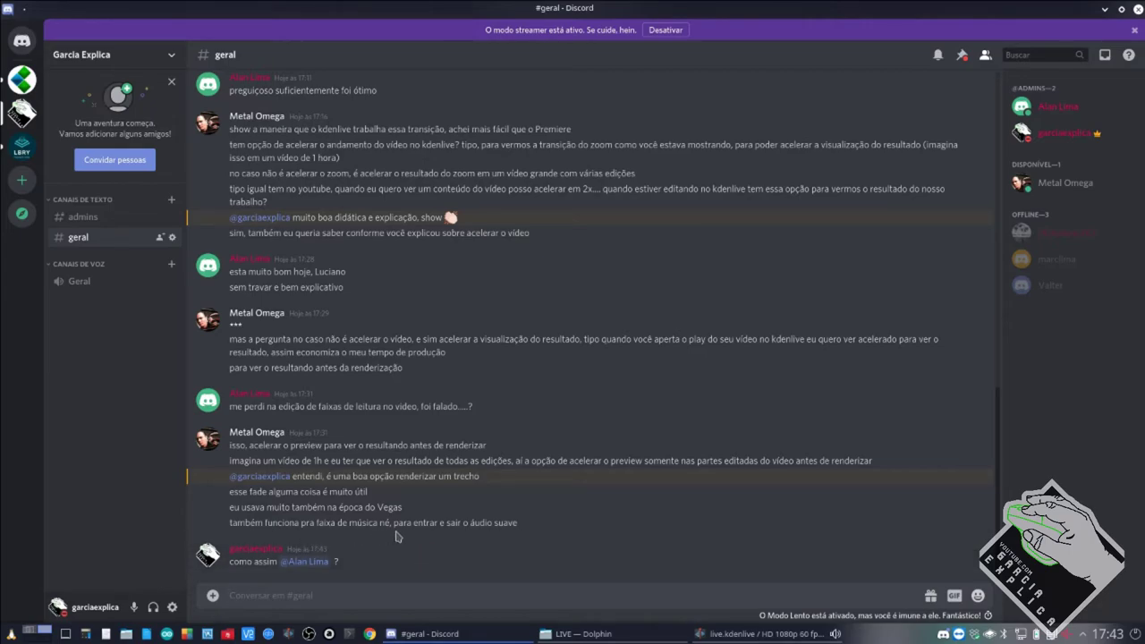
Back in Kdenlive, compare the Fade to Black, Fade from Black, Fade in and Fade out favorites.
left_click(765, 634)
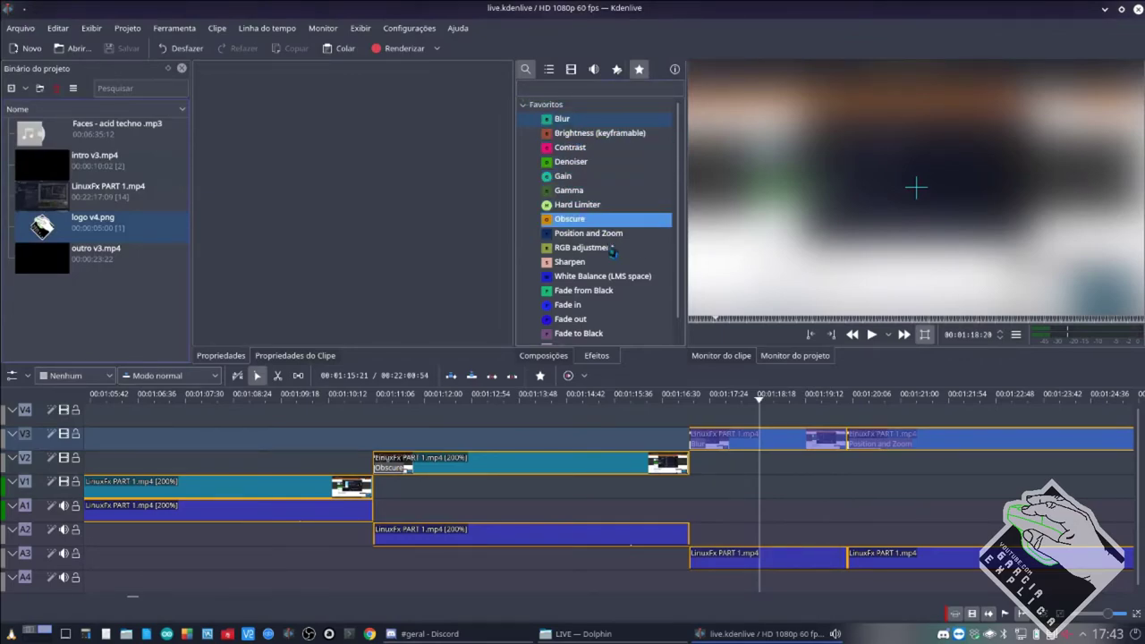
scroll(598, 281, "down", 1)
left_click(608, 310)
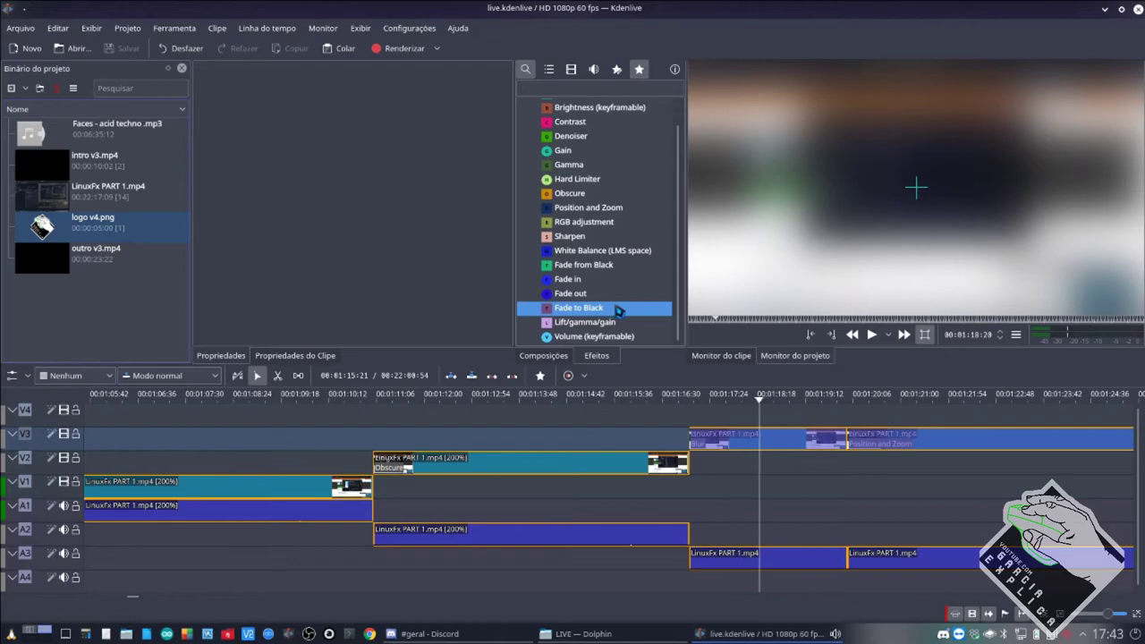
left_click(595, 266)
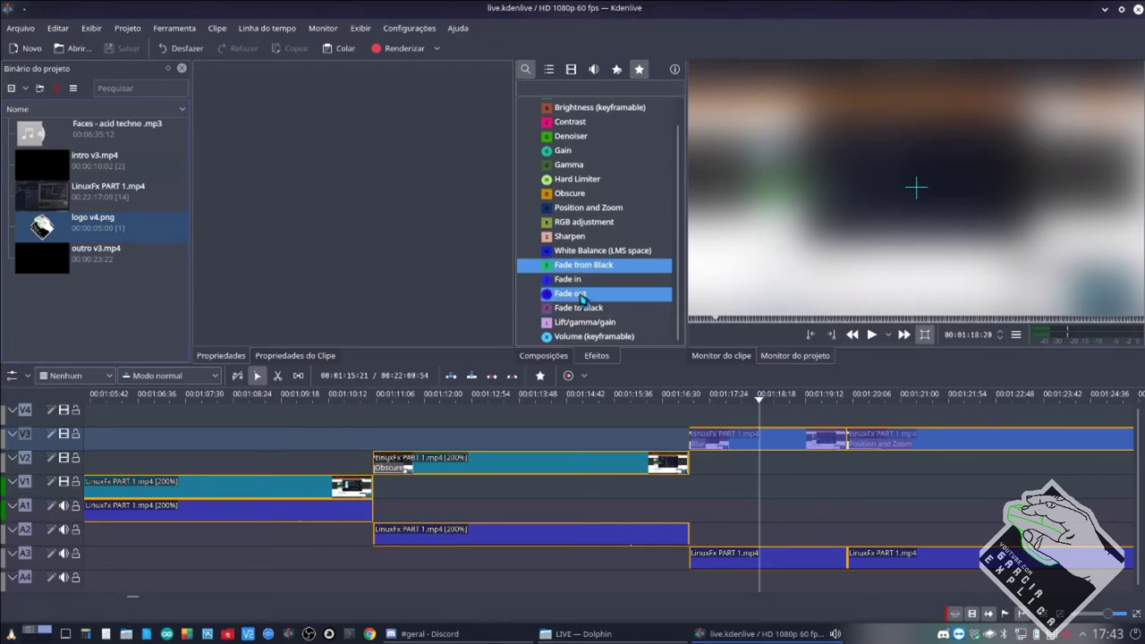
left_click(591, 295)
left_click(595, 280)
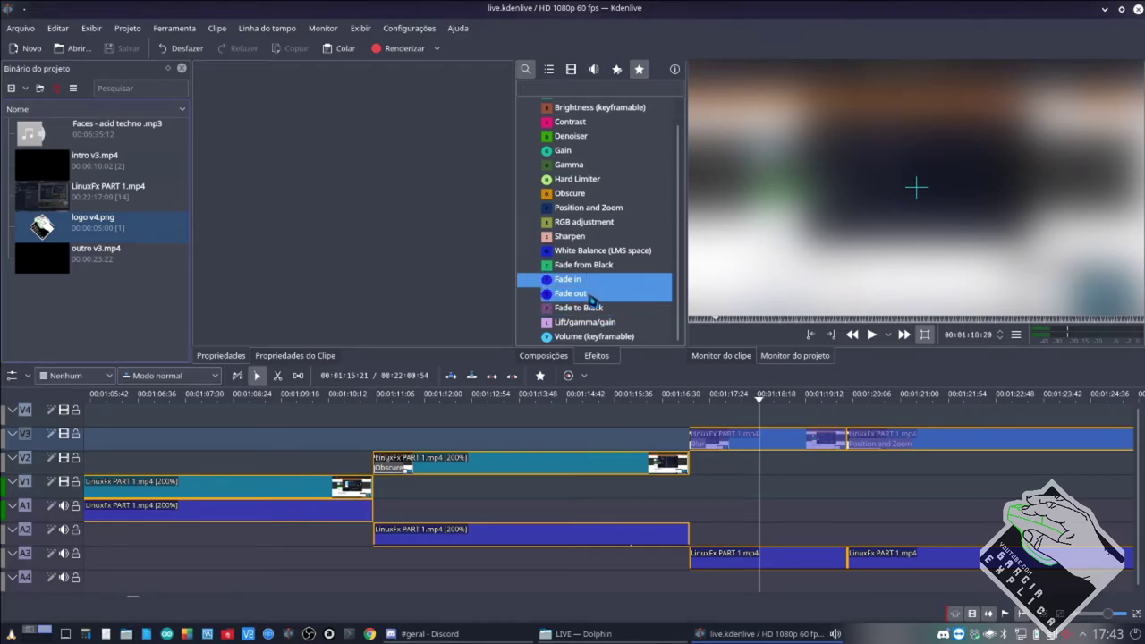
left_click(595, 295)
left_click(598, 280)
left_click_drag(595, 294, 588, 307)
Review Fade from Black, Fade to Black and Fade in, then switch to the YouTube Studio desktop.
left_click(583, 265)
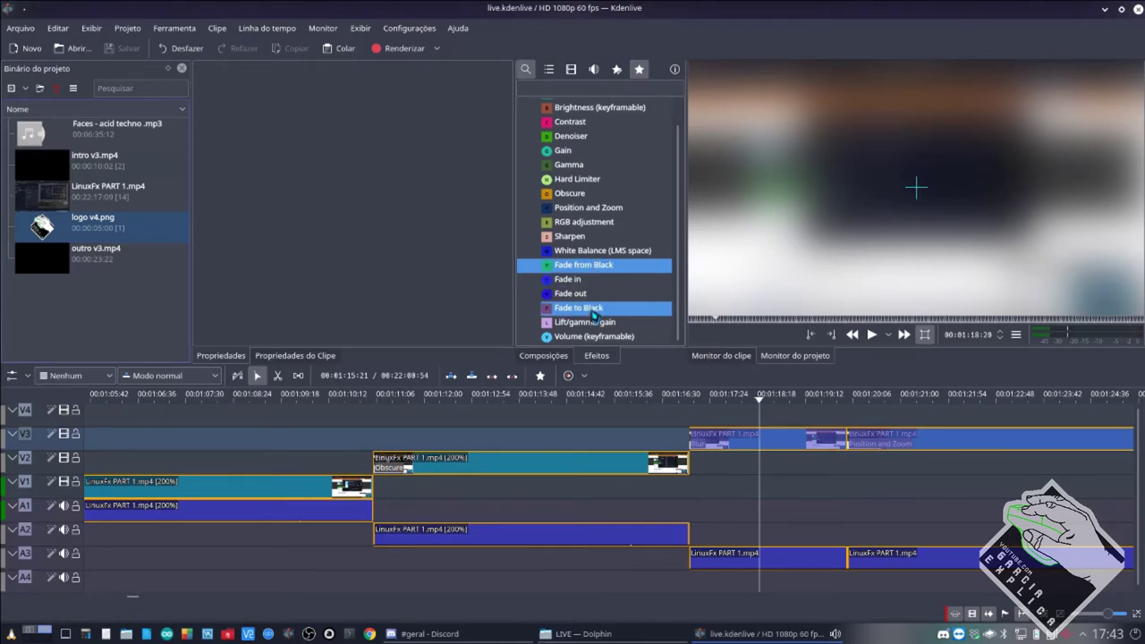
left_click(589, 308)
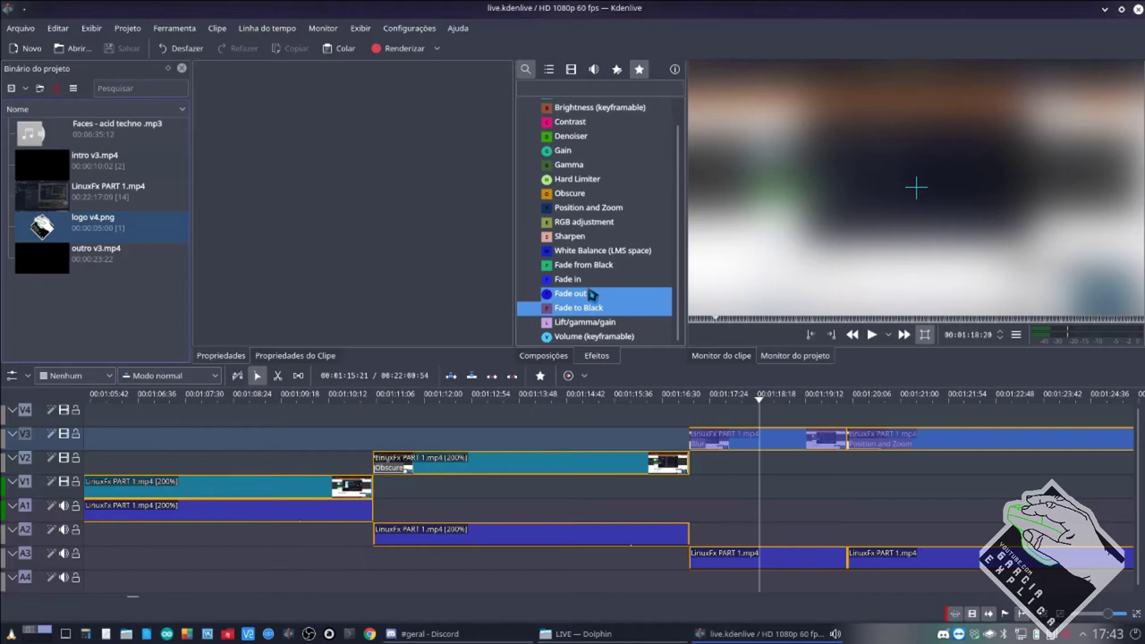
left_click(592, 280)
left_click(588, 295)
left_click(592, 281)
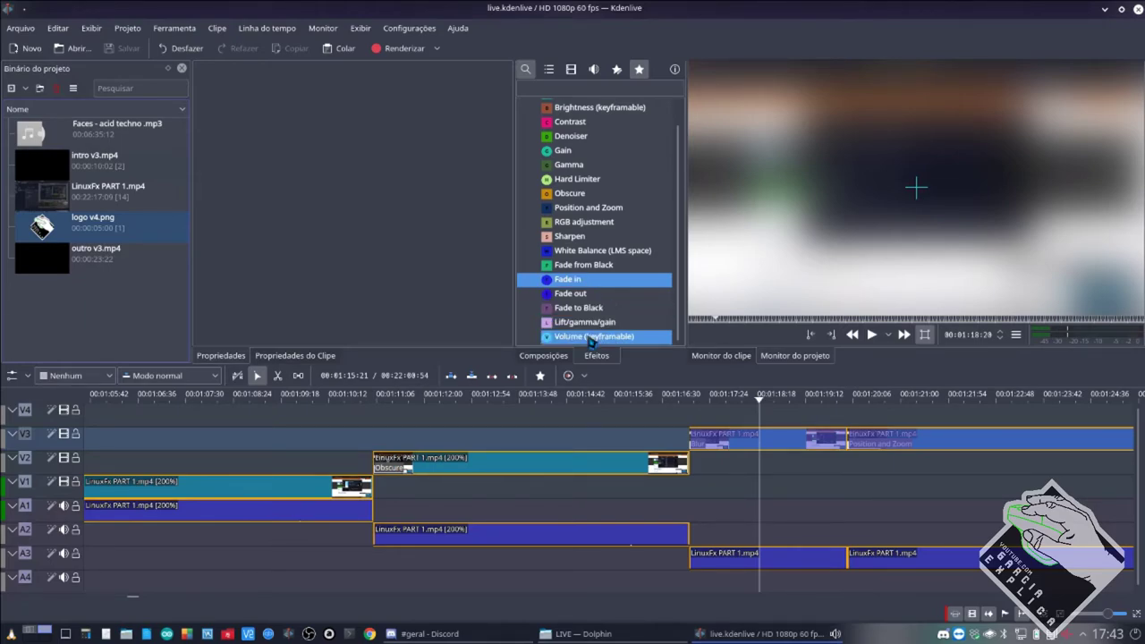
mouse_move(646, 642)
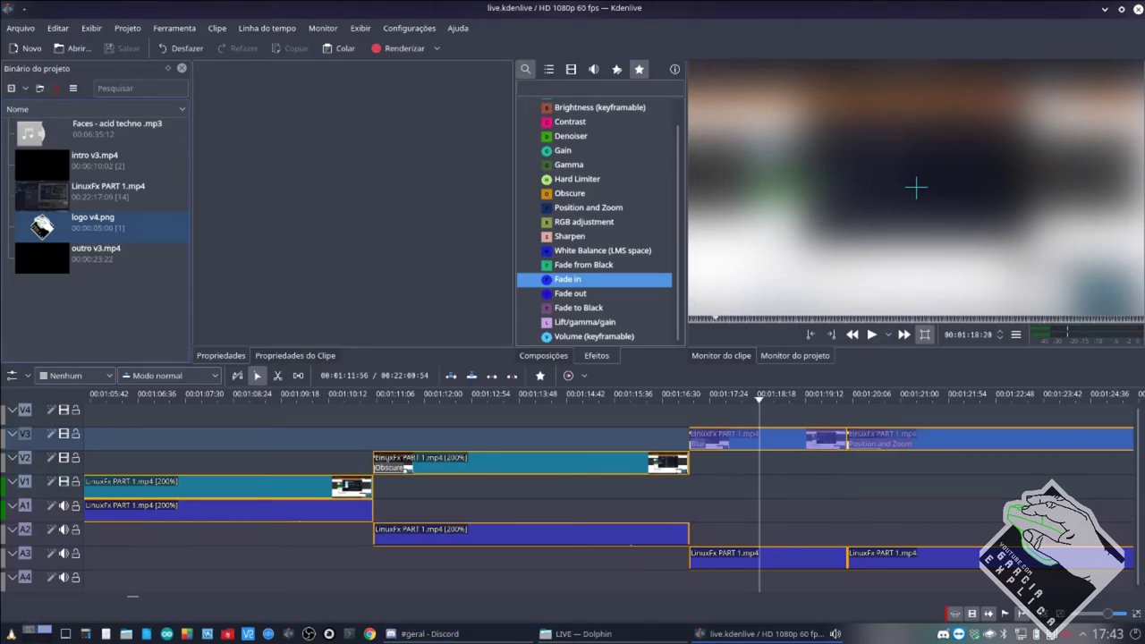
left_click(43, 633)
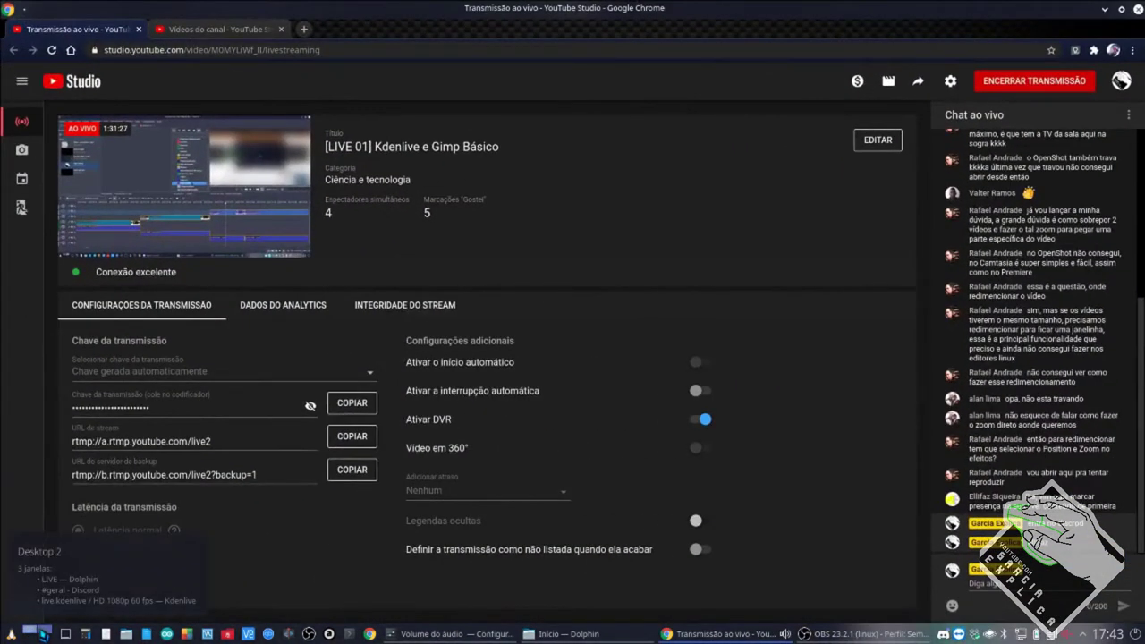
Back on the editor's desktop, nudge the V2 clip slightly later on the timeline.
left_click(29, 633)
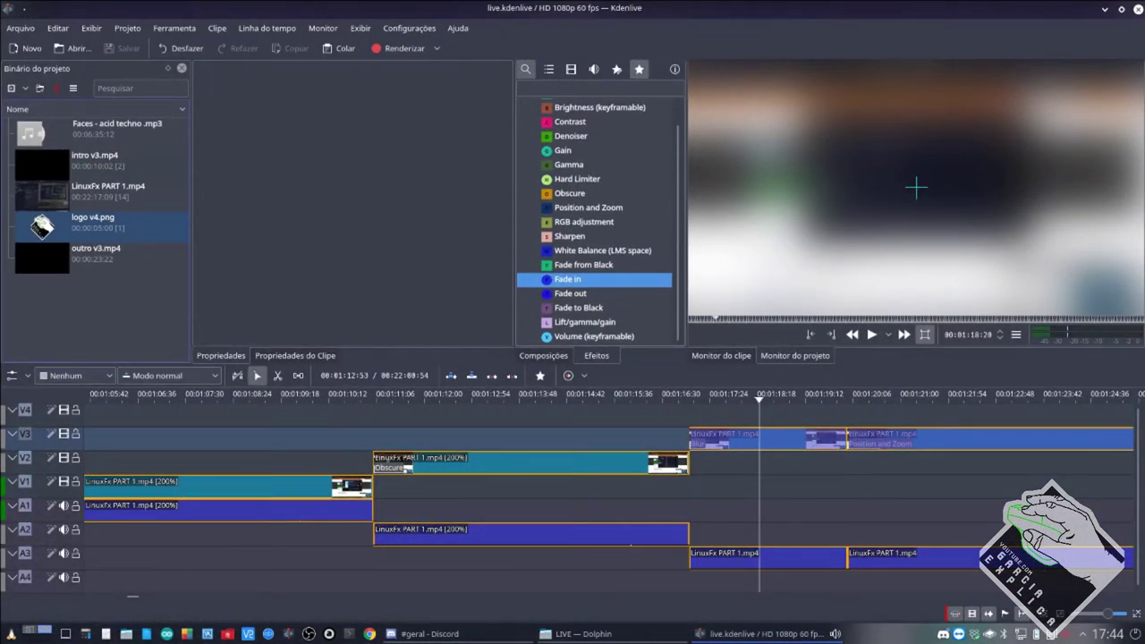
mouse_move(481, 470)
left_mouse_down()
mouse_move(468, 470)
mouse_move(485, 470)
left_mouse_up()
scroll(472, 488, "down", 4)
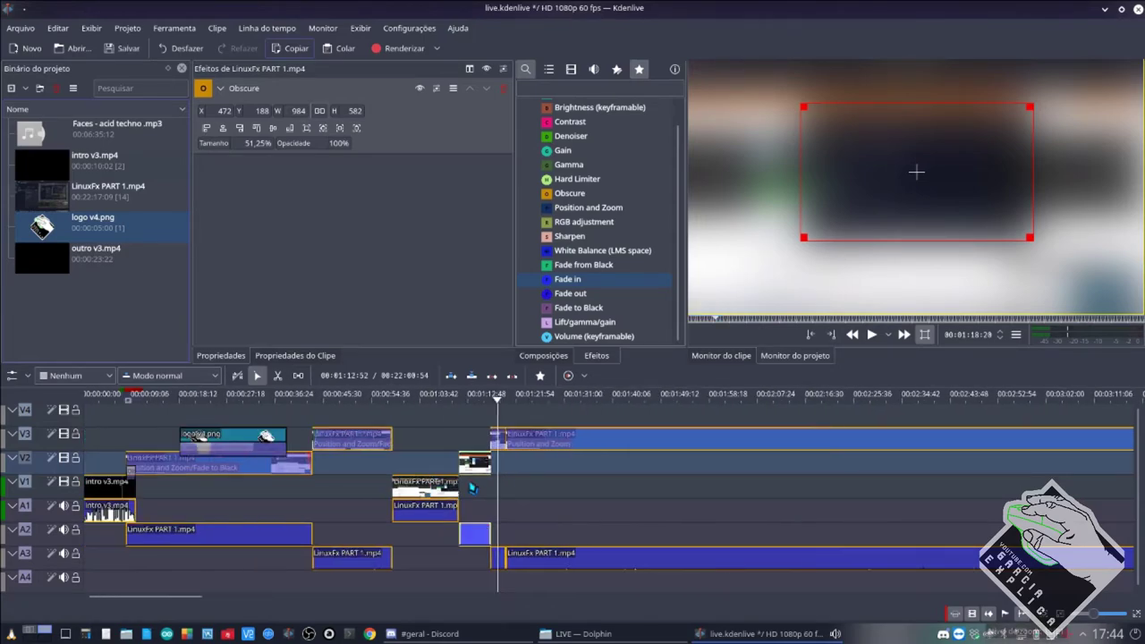
scroll(473, 488, "down", 2)
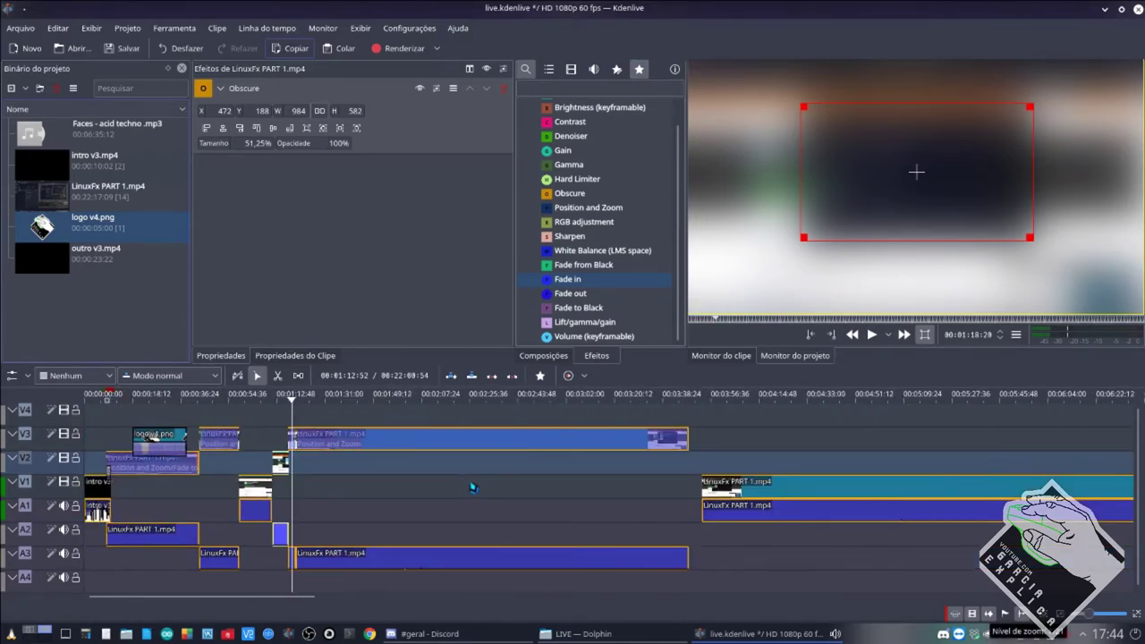
Delete every timeline clip except intro v3.mp4.
left_click(747, 488)
key("Delete")
left_click(602, 444)
key("Delete")
left_click(281, 534)
key("Delete")
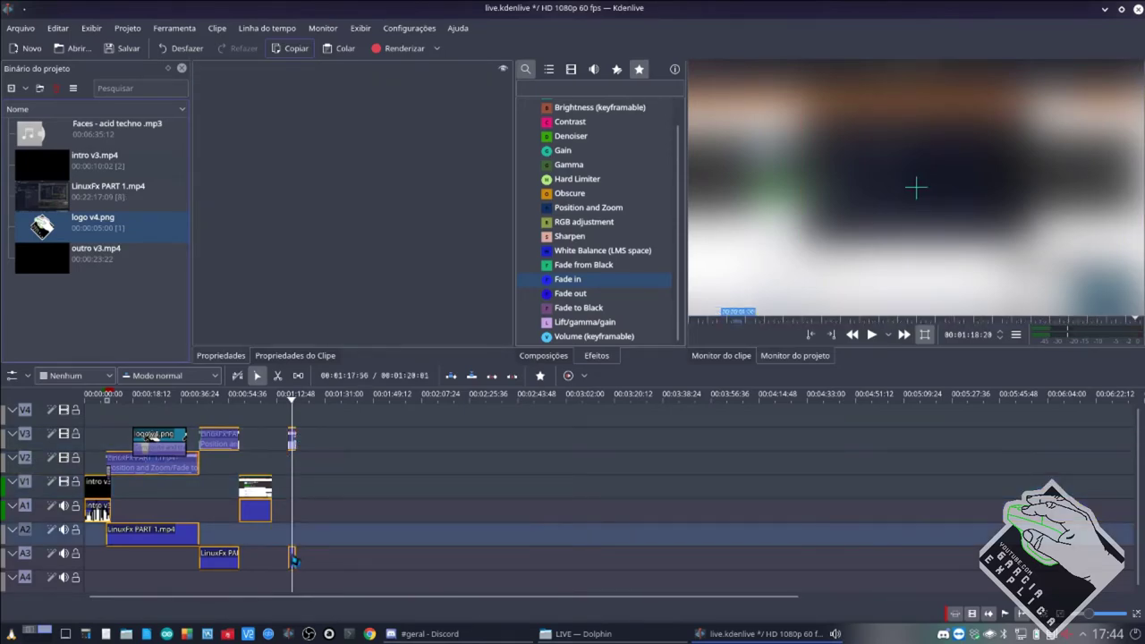
left_click(293, 556)
key("Delete")
left_click(225, 440)
key("Delete")
left_click(162, 462)
key("Delete")
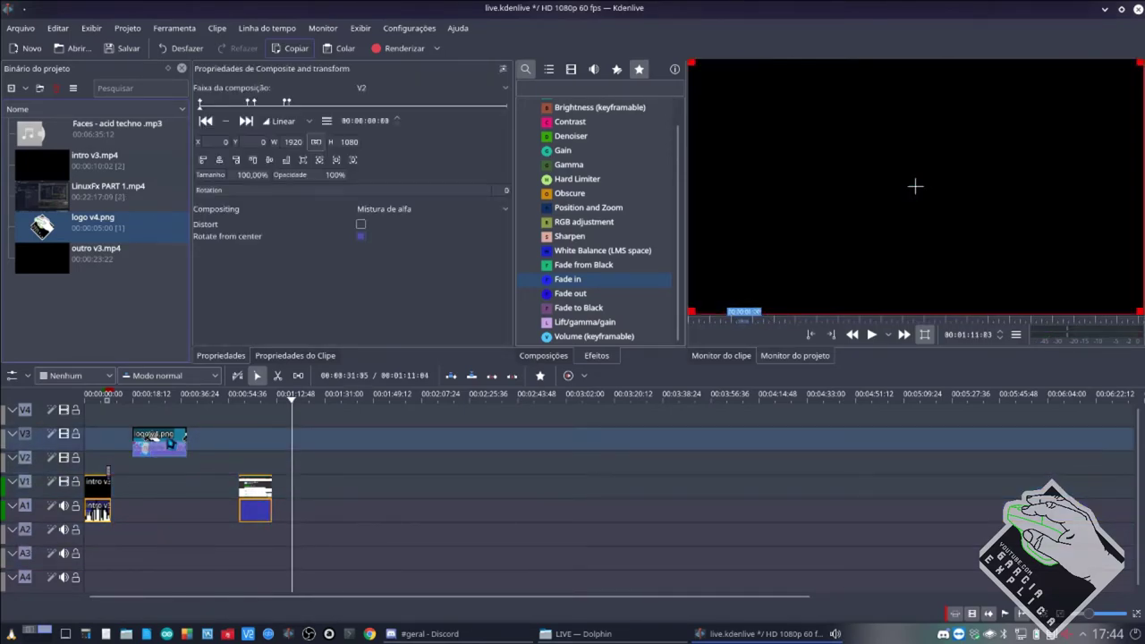
left_click(157, 436)
key("Delete")
left_click(254, 507)
key("Delete")
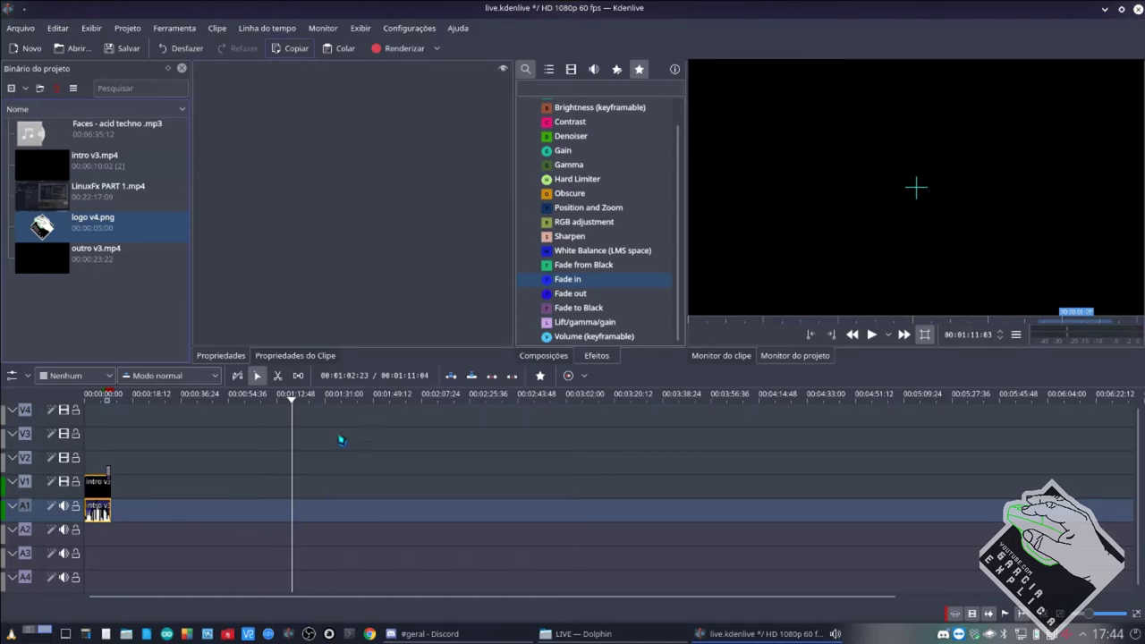
Place LinuxFx PART 1.mp4 on V2/A2 and Faces - acid techno.mp3 on A3.
mouse_move(62, 191)
left_click_drag(51, 202, 109, 471)
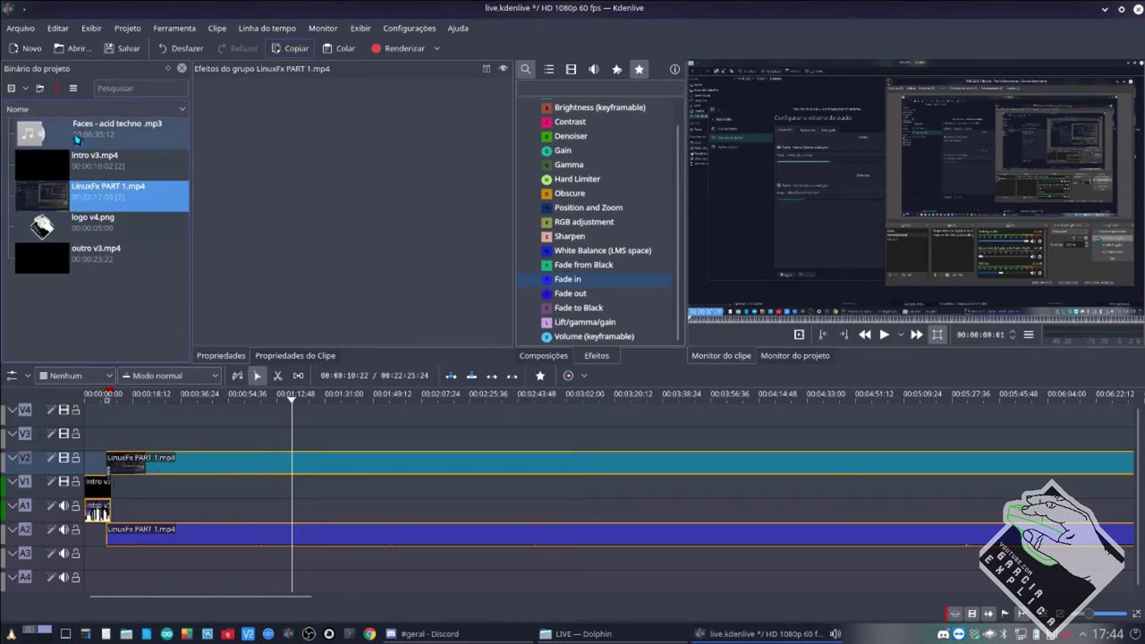
left_click_drag(77, 139, 148, 542)
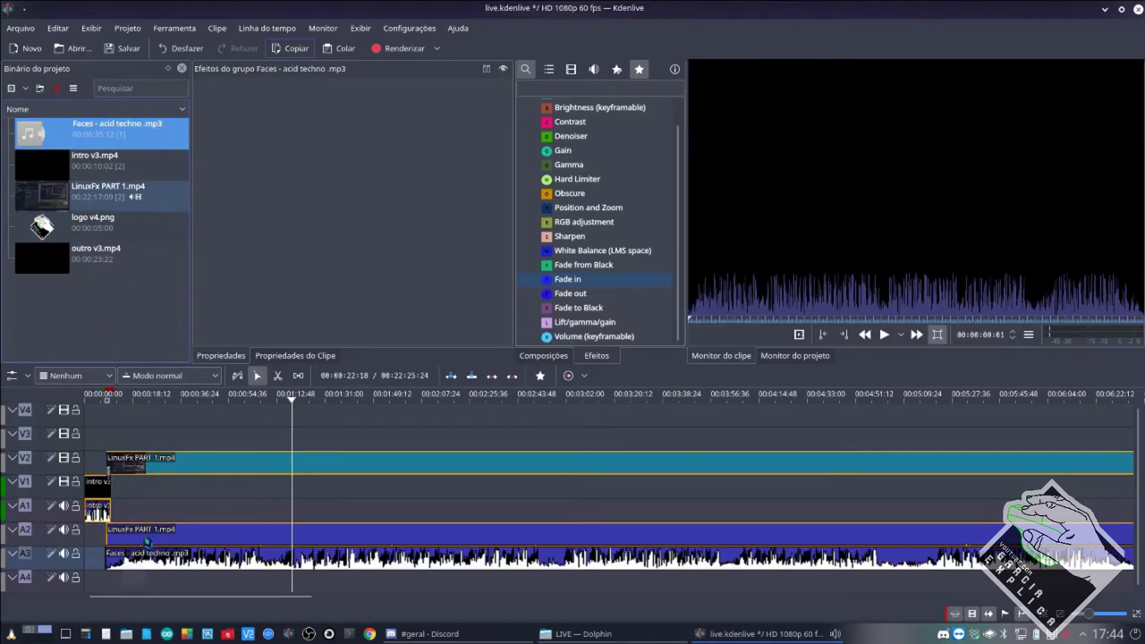
Split the LinuxFx PART 1.mp4 clip and delete its opening part.
scroll(156, 519, "up", 3)
scroll(177, 527, "up", 1)
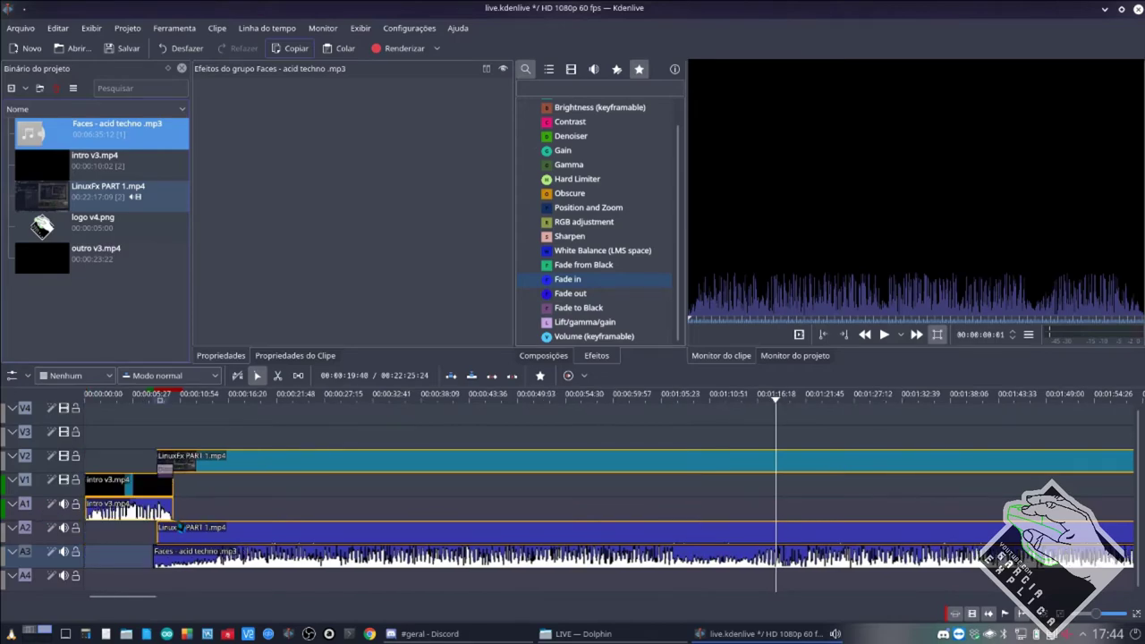
scroll(182, 526, "up", 1)
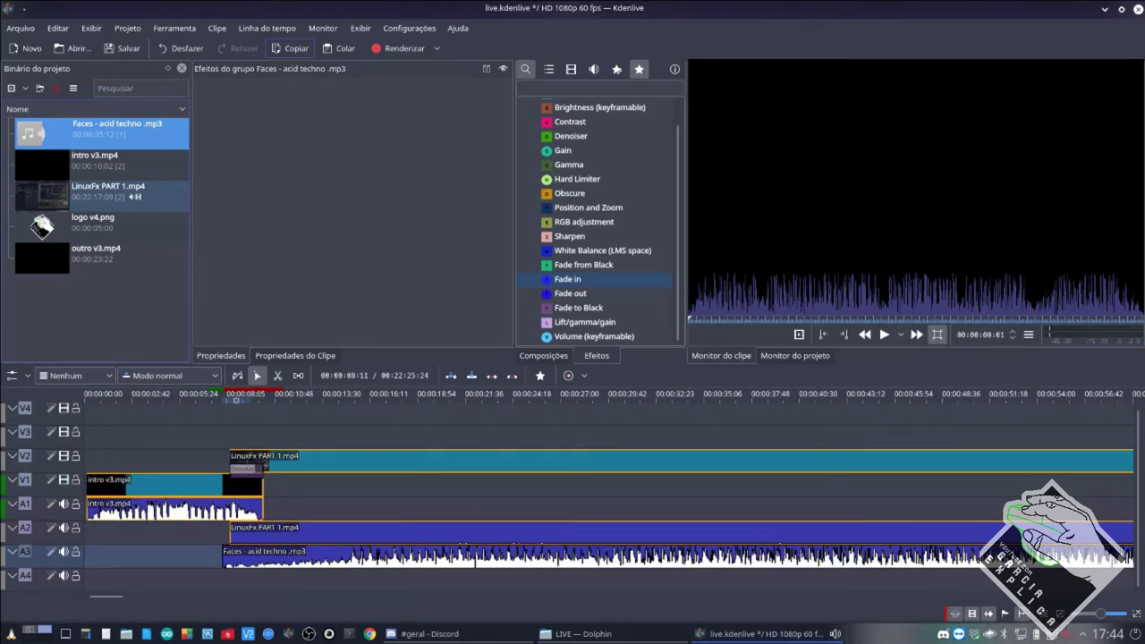
scroll(265, 538, "down", 2)
scroll(265, 537, "up", 2)
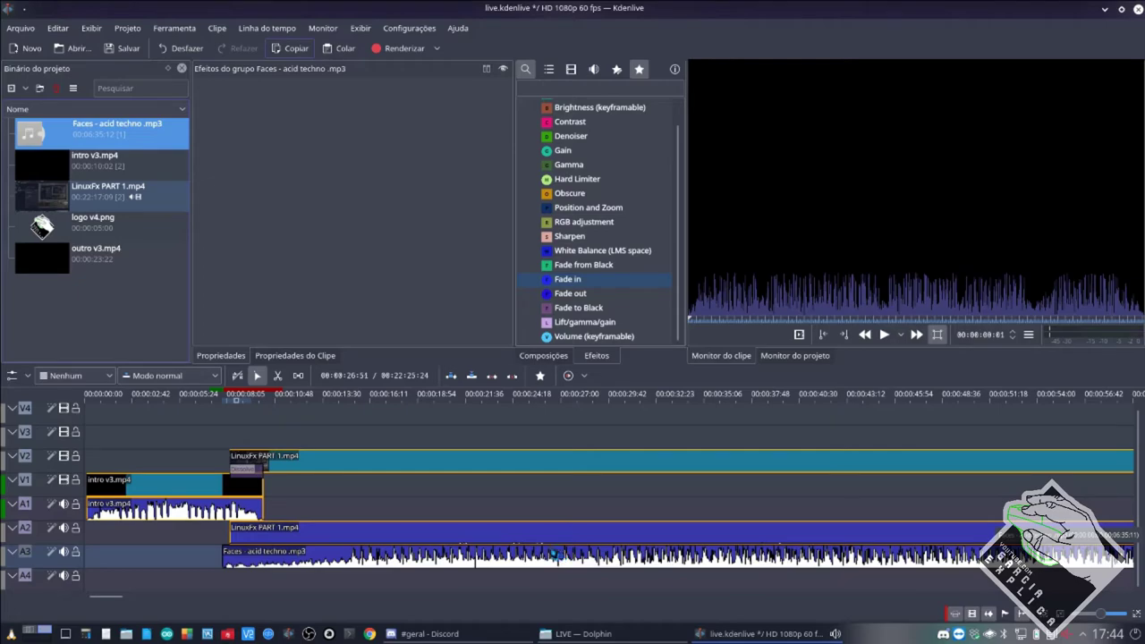
scroll(244, 544, "up", 2, "ctrl")
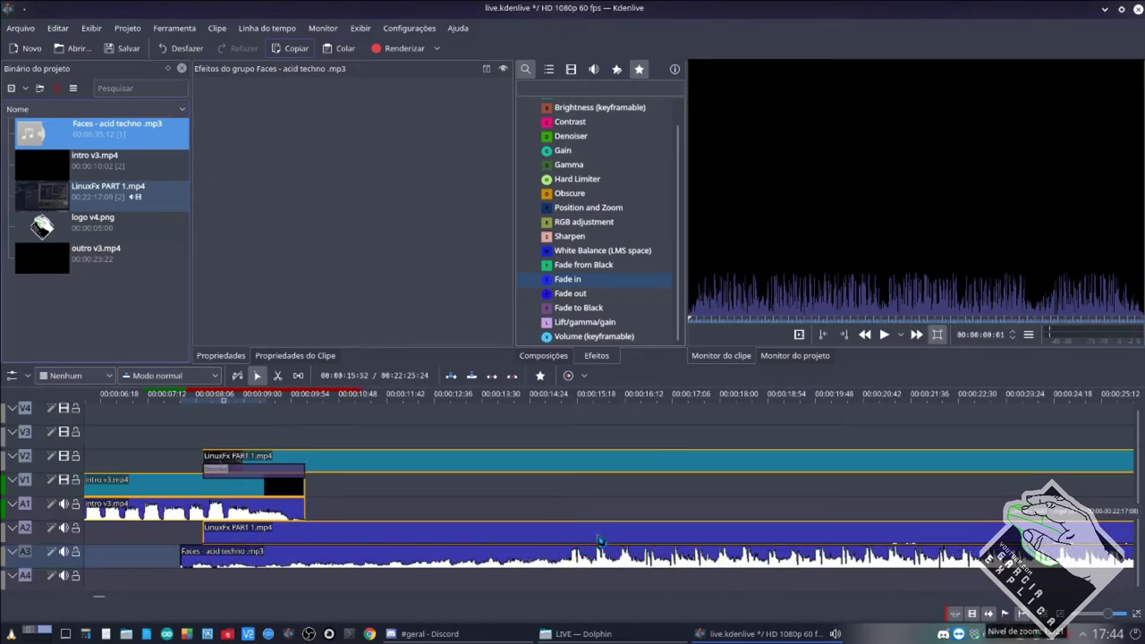
scroll(624, 535, "down", 5)
key("x")
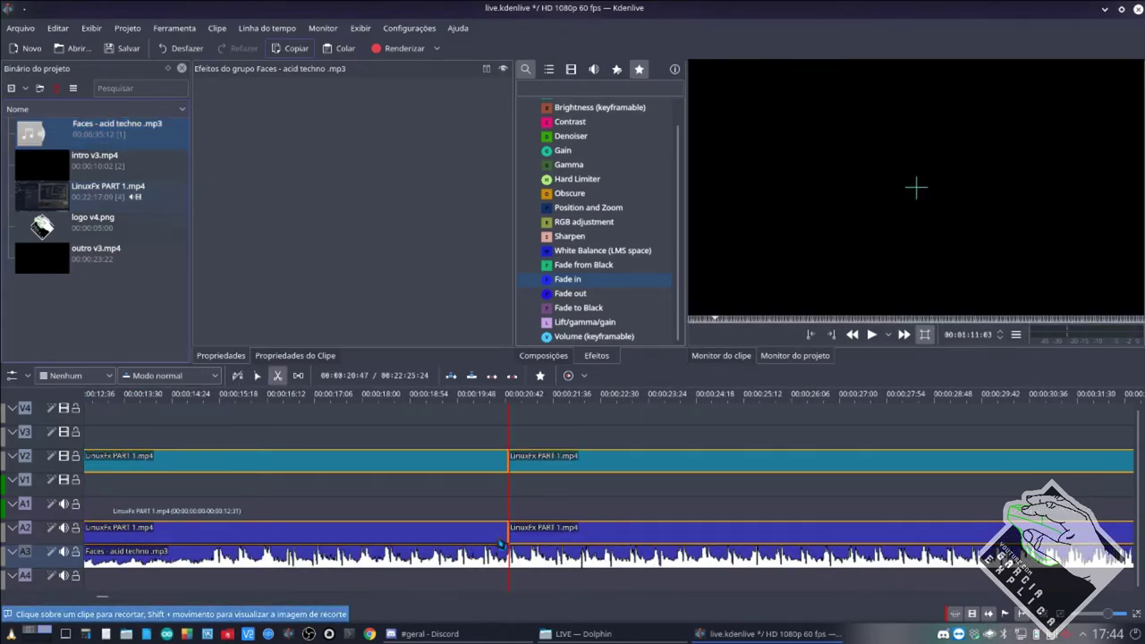
left_click(508, 540)
key("s")
left_click(493, 540)
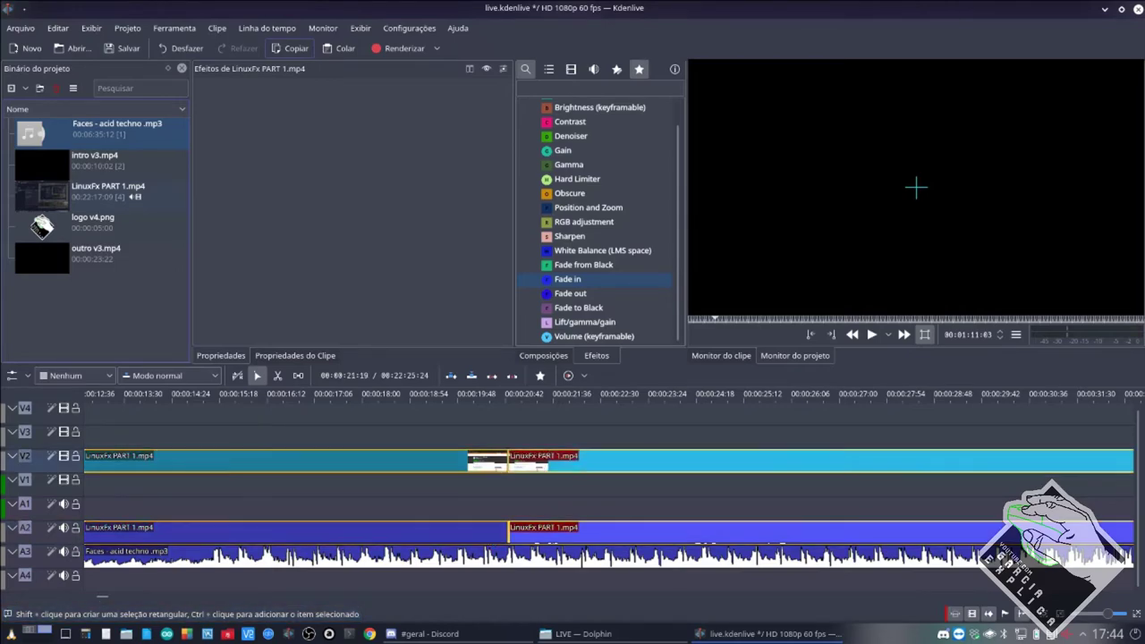
key("Delete")
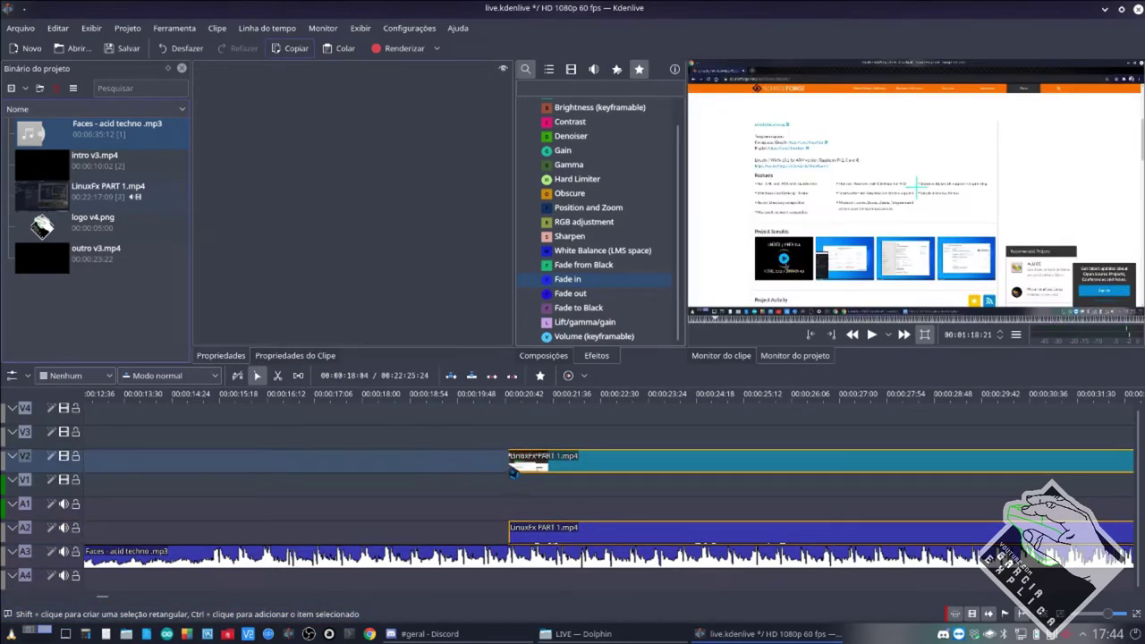
Slide the remaining LinuxFx clip left against the intro's end and save the project.
left_click_drag(515, 468, 170, 469)
scroll(212, 478, "left", 5)
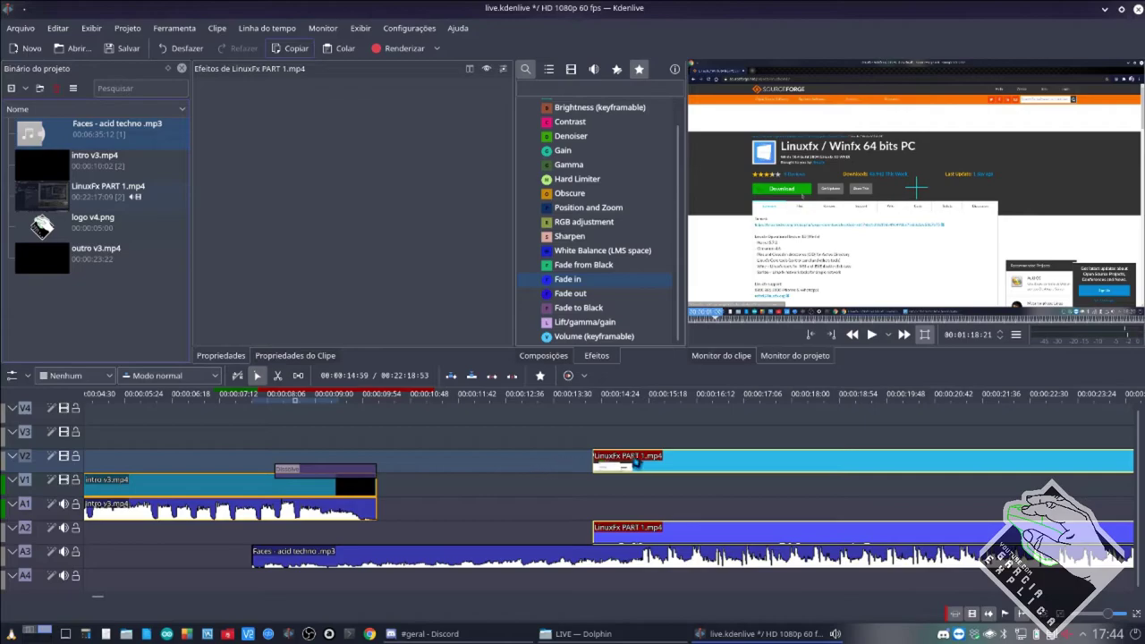
left_click_drag(587, 462, 319, 460)
key("ctrl+s")
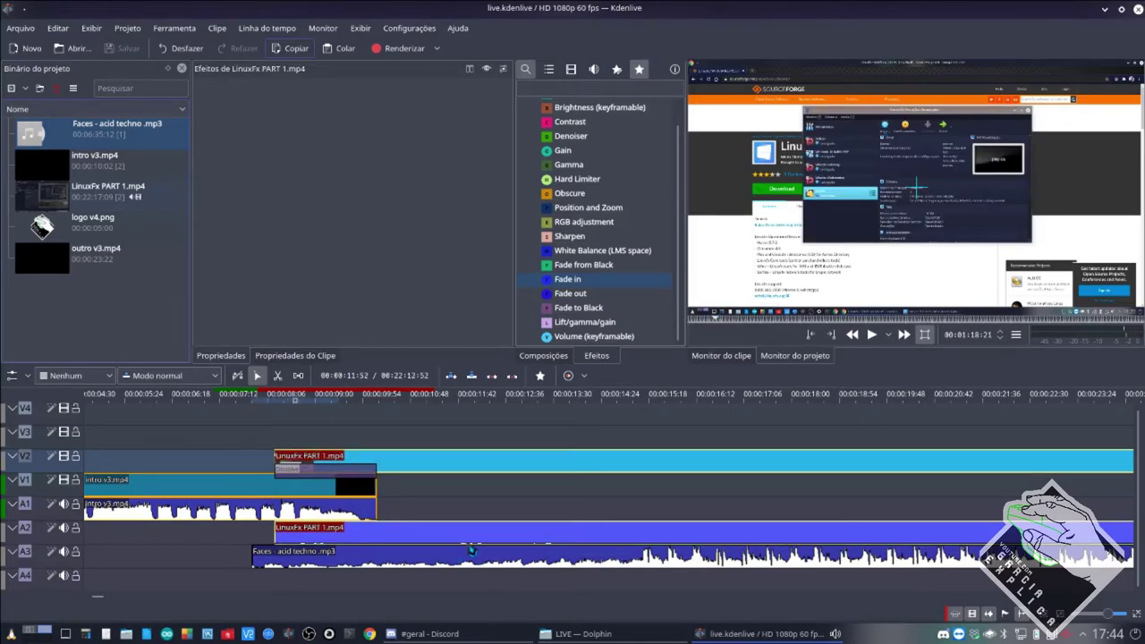
Add Volume (keyframable) to the Faces music and LinuxFx audio, setting the music to -30dB.
left_click(663, 566)
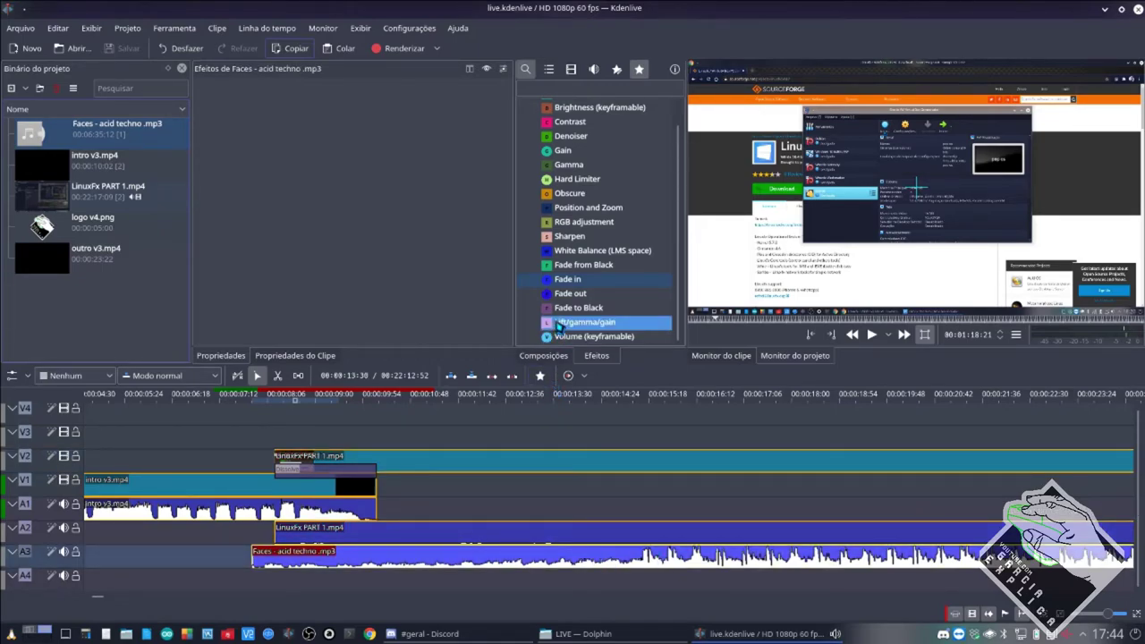
left_click_drag(560, 337, 525, 558)
left_click_drag(561, 339, 551, 537)
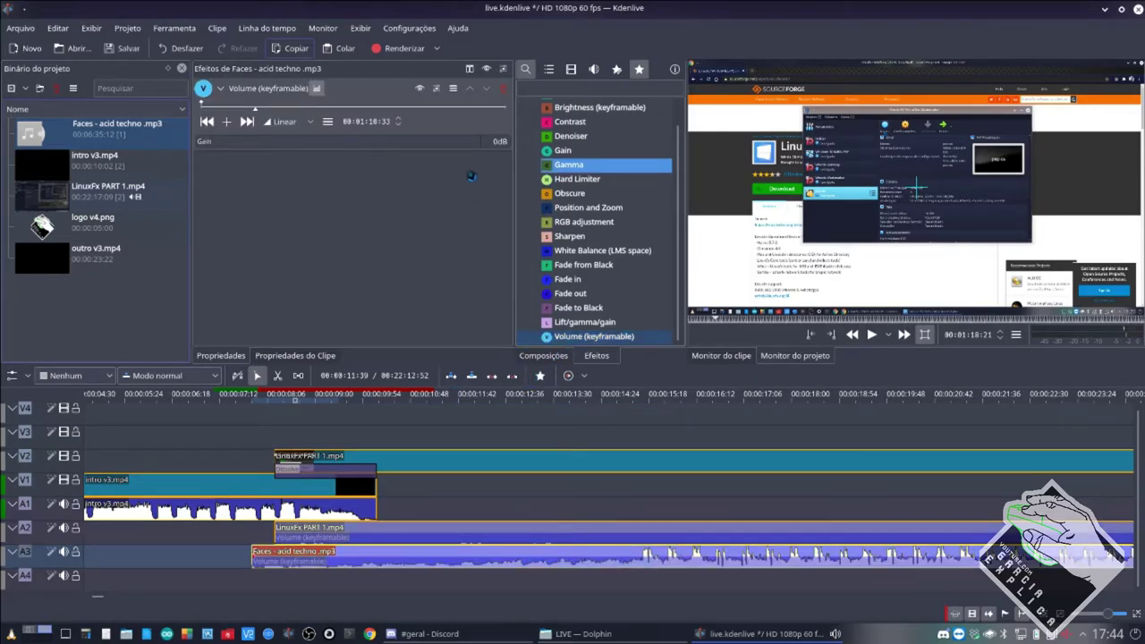
left_click(579, 193)
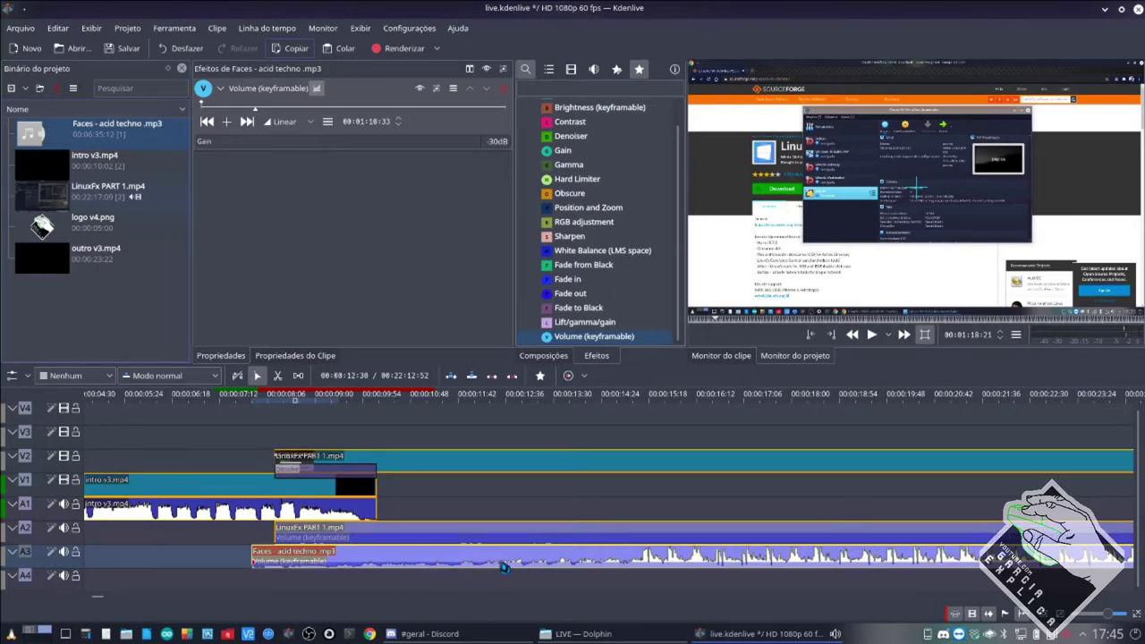
left_click(515, 540)
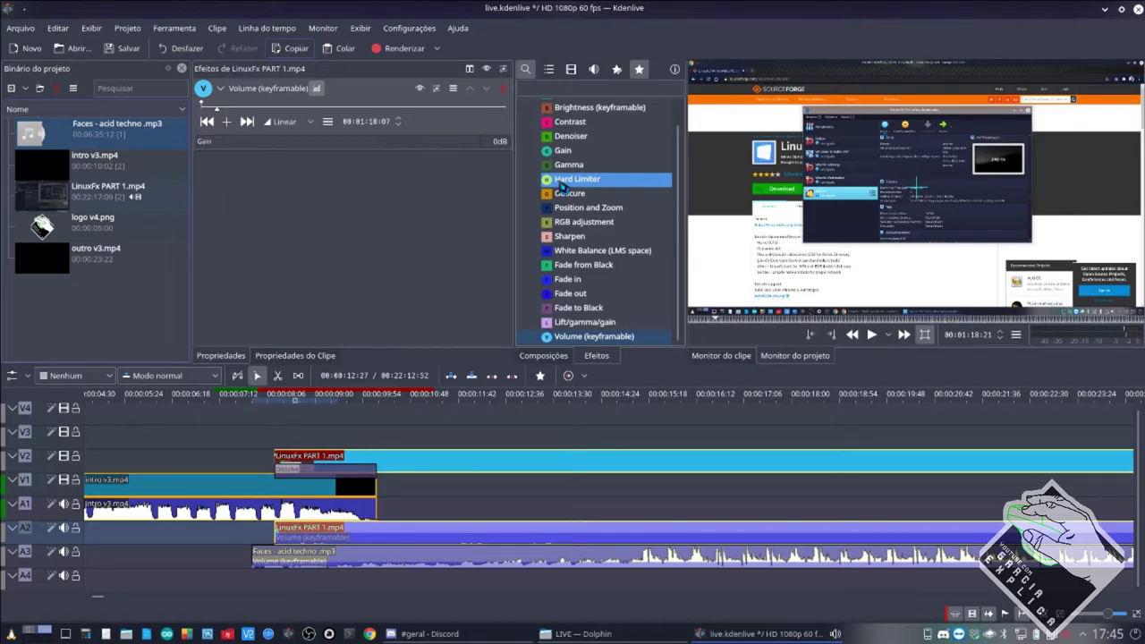
Add a Hard Limiter to the LinuxFx audio, adjusting its Wet level and leaving Wet/Dry at 1,000.
left_click_drag(561, 186, 383, 223)
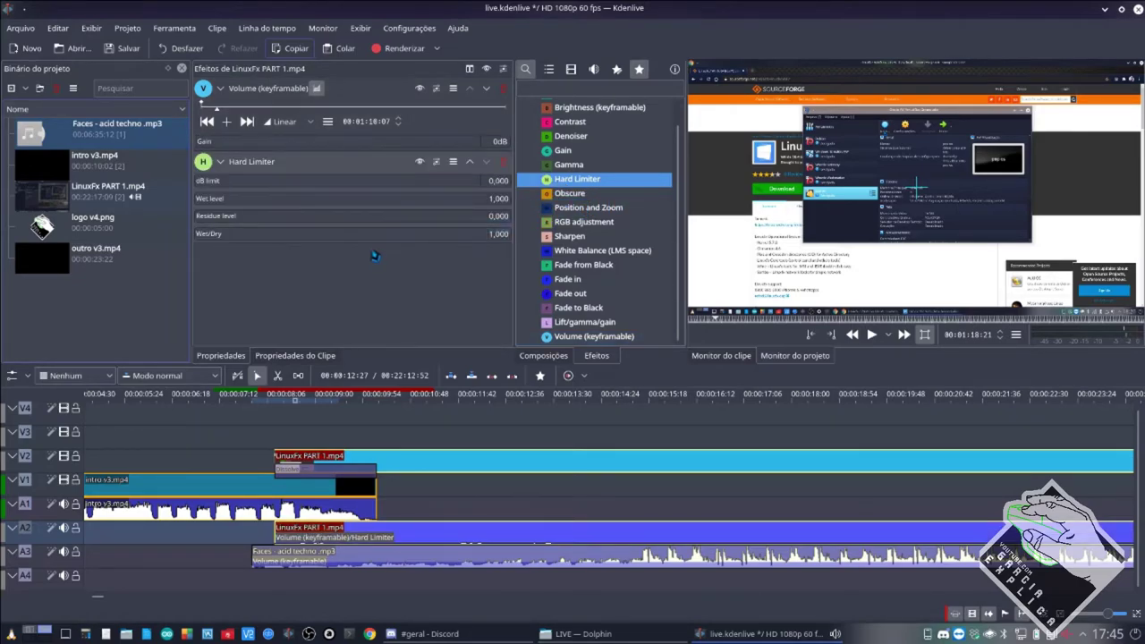
left_click(216, 202)
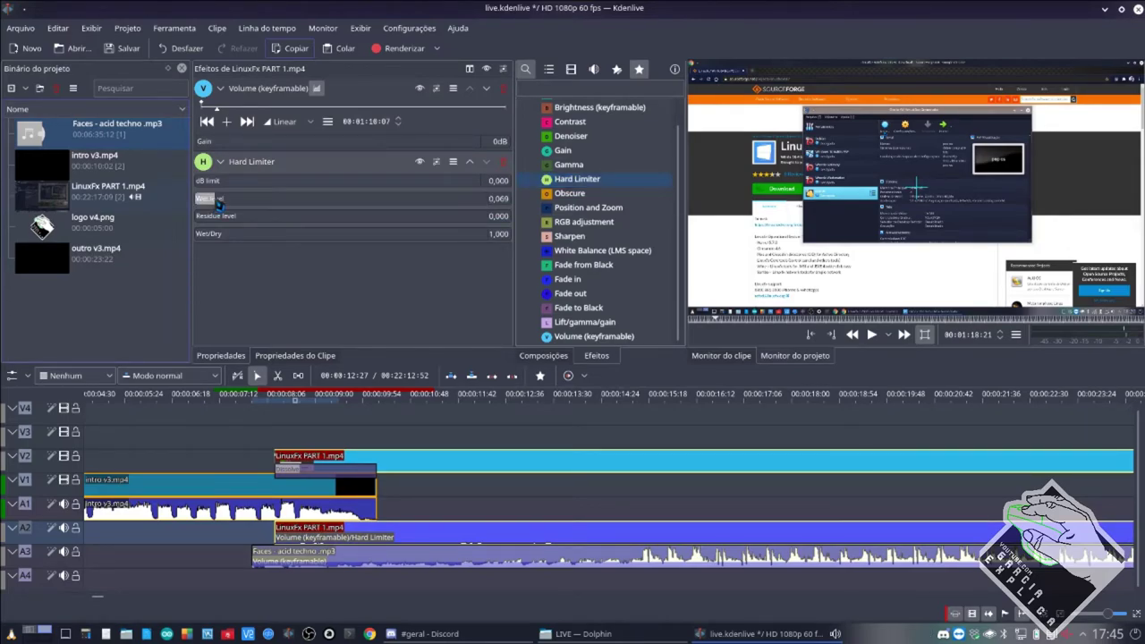
mouse_move(221, 205)
left_mouse_down()
mouse_move(272, 202)
mouse_move(226, 209)
mouse_move(236, 208)
left_mouse_up()
left_click(340, 237)
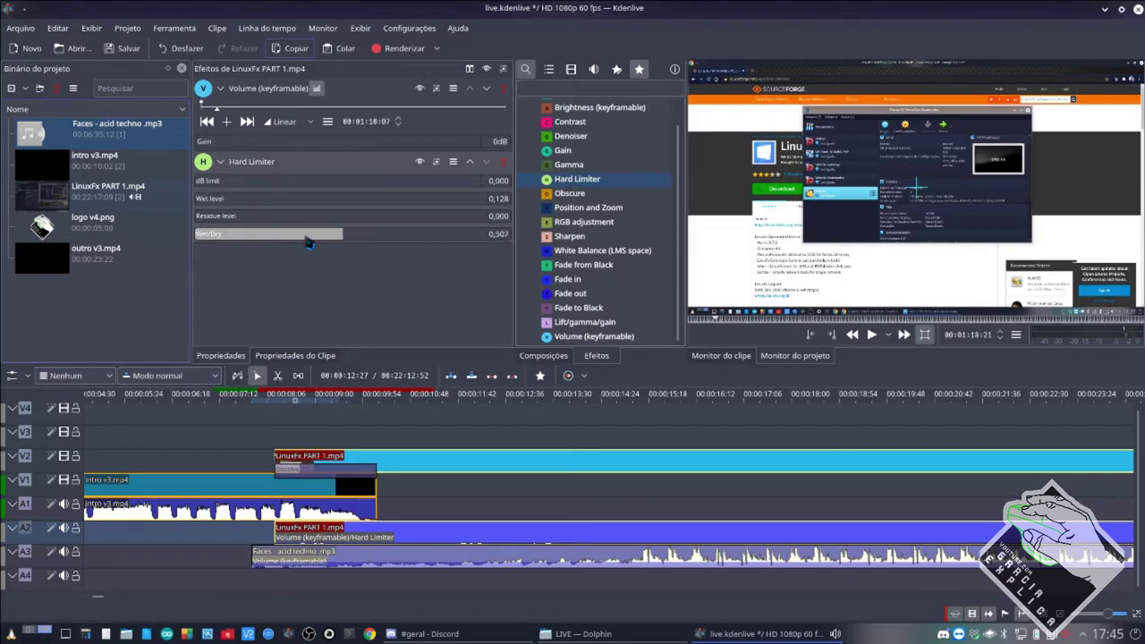
left_click_drag(306, 238, 284, 234)
left_click(205, 200)
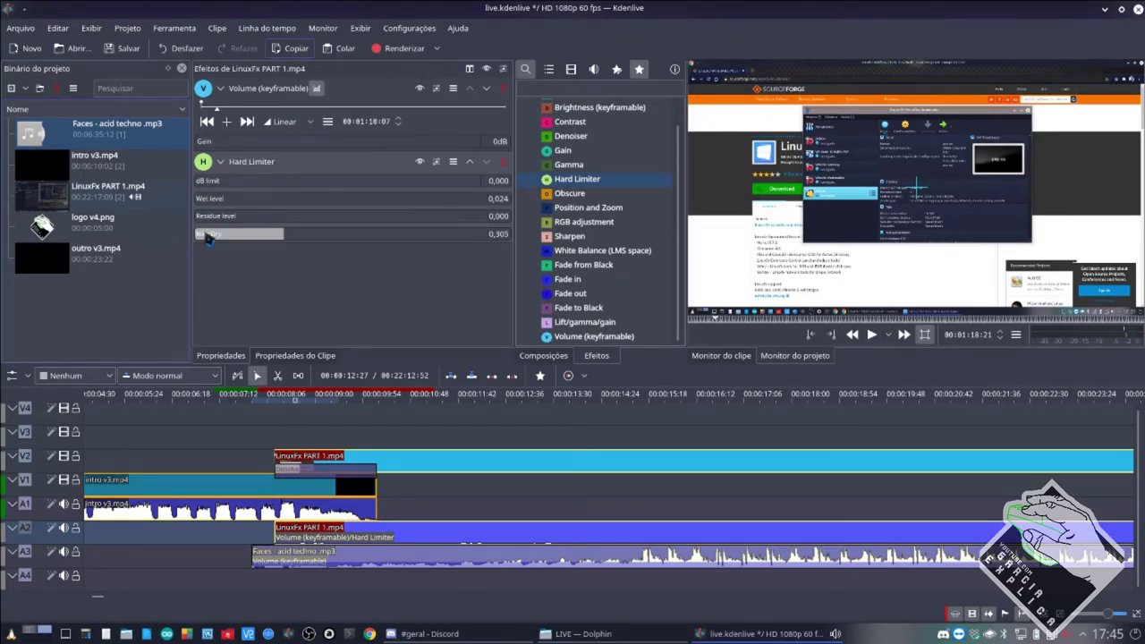
left_click(208, 236)
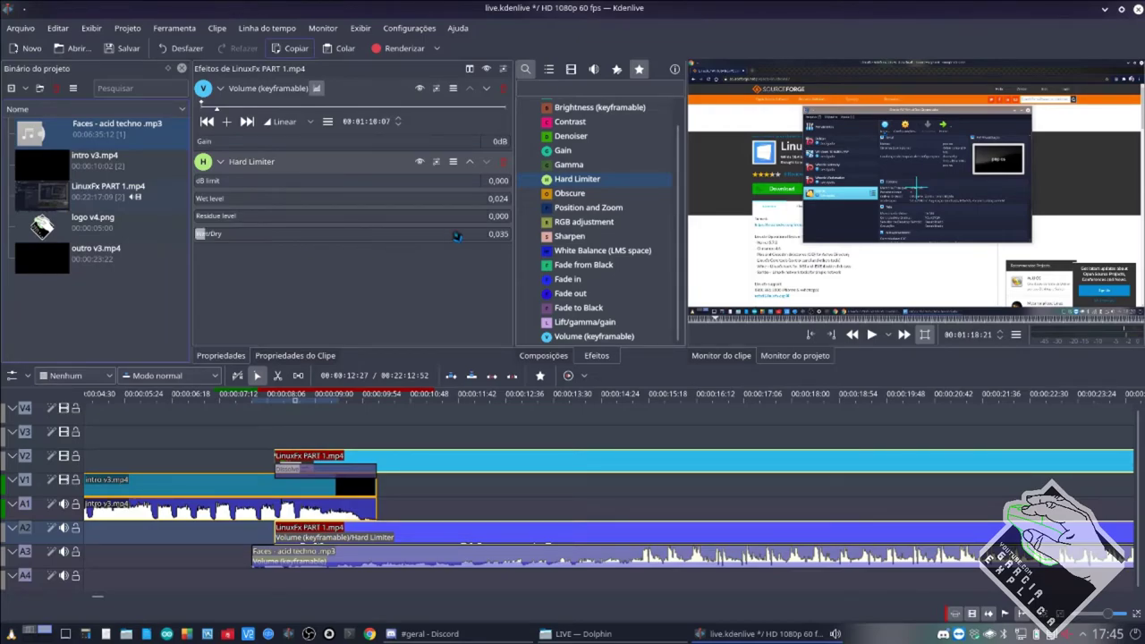
double_click(499, 198)
left_click(506, 234)
Raise the clip's Volume gain to 60dB and add a second Gain effect, editing its percentage.
left_click_drag(394, 142, 497, 269)
left_click_drag(562, 151, 448, 300)
left_click(491, 310)
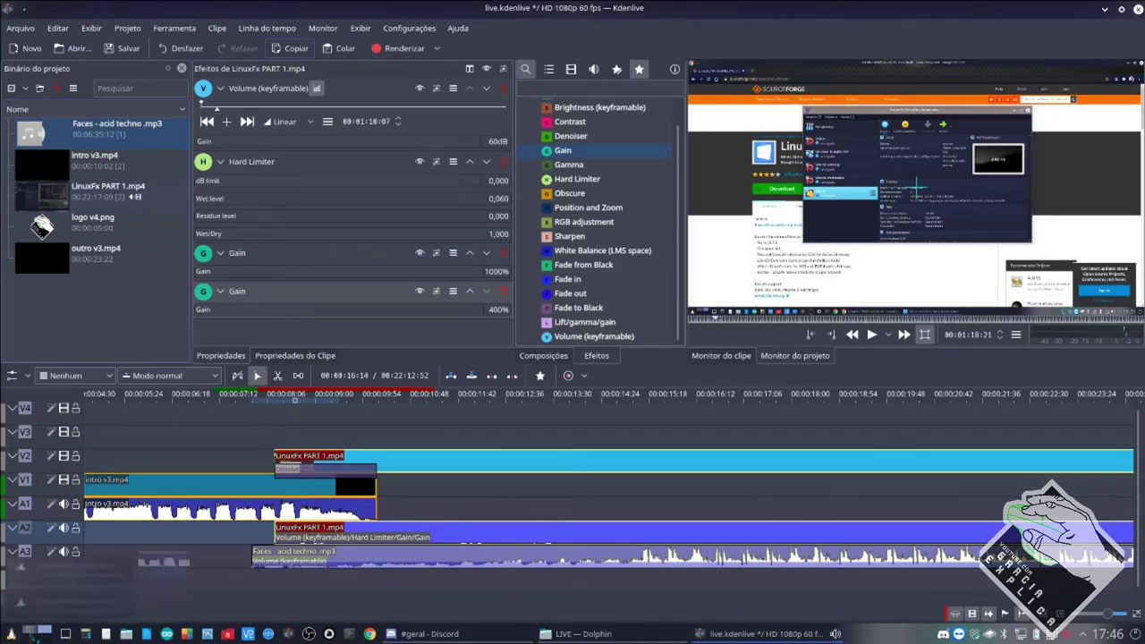
left_click(29, 633)
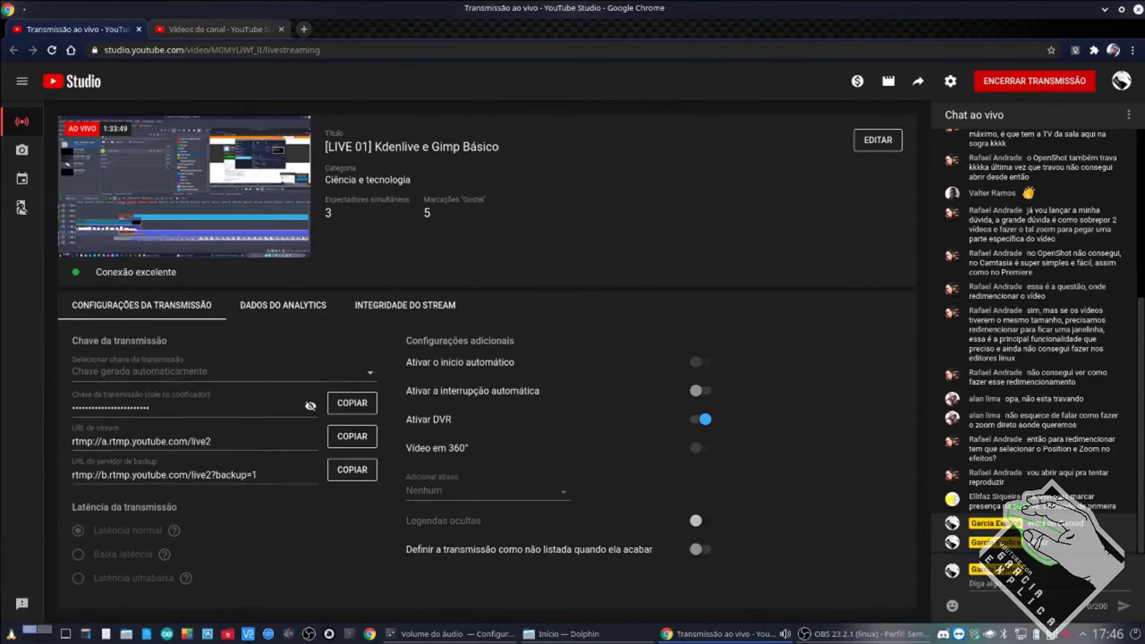
left_click(863, 633)
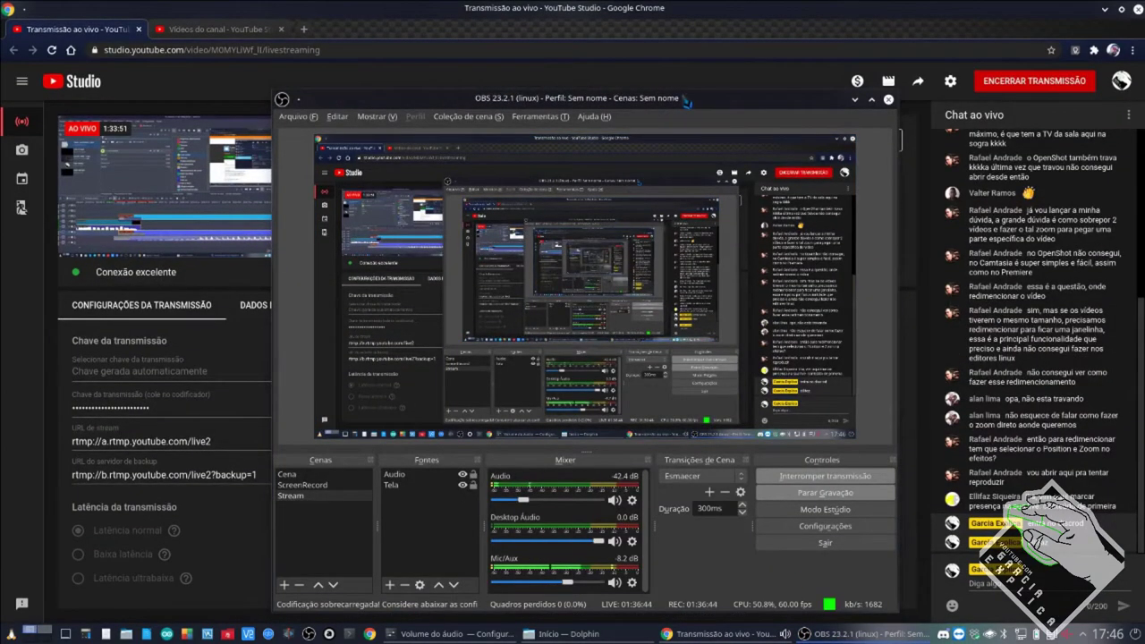
left_click_drag(687, 101, 885, 35)
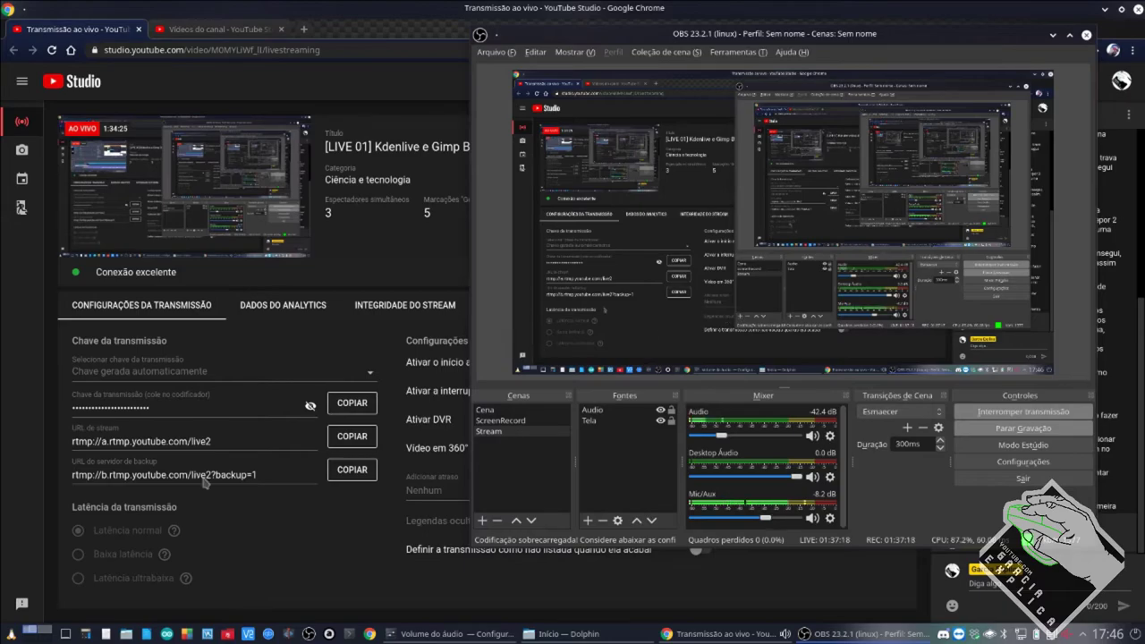
left_click(421, 634)
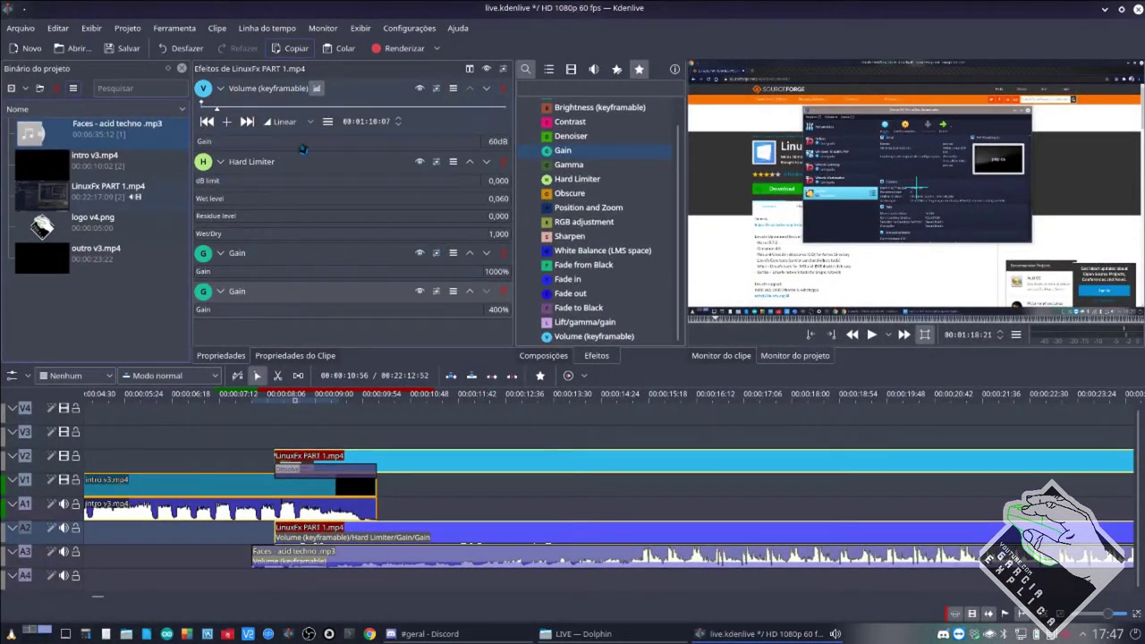
Switch to the desktop with Chrome, OBS and the Audio Volume settings.
left_click(40, 633)
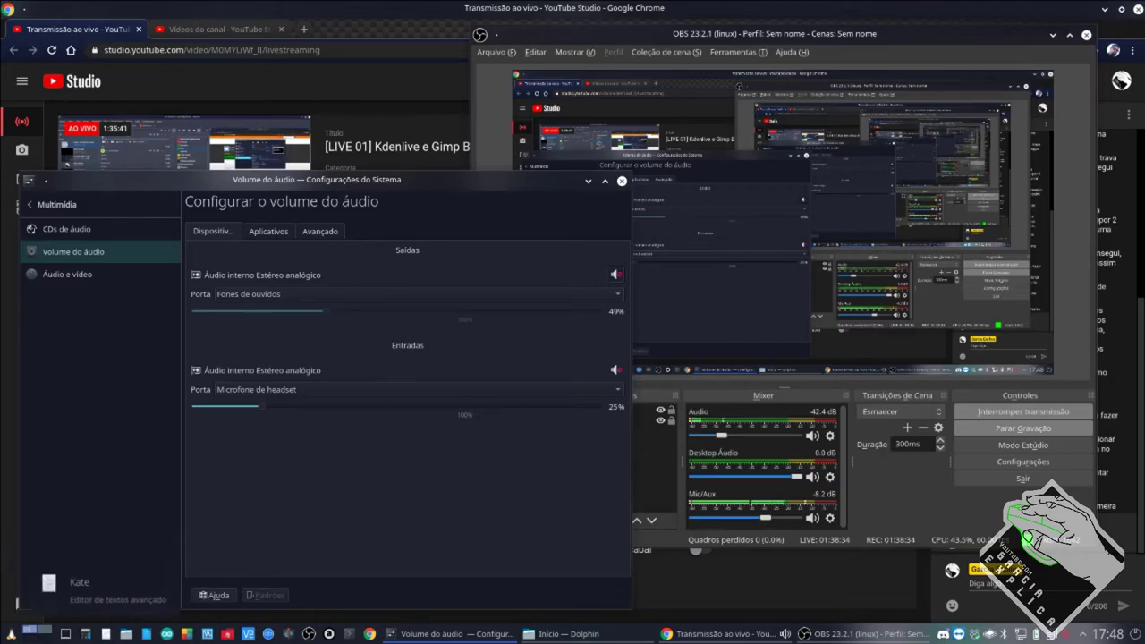
Leave System Settings and return to the Kdenlive desktop via the taskbar pager.
left_click(56, 630)
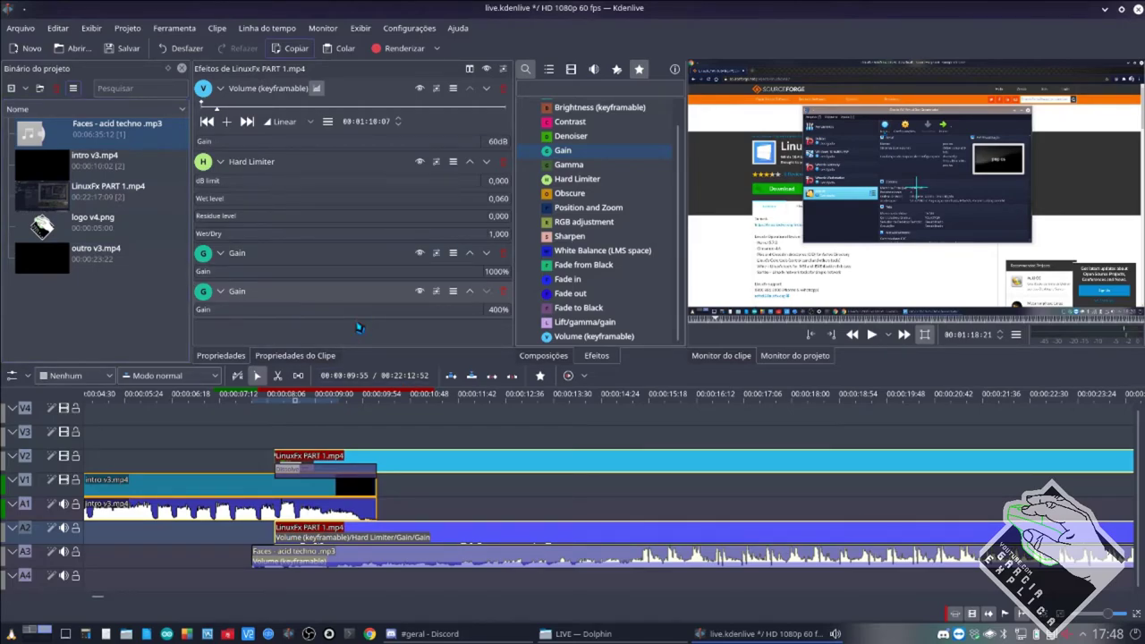
left_click(696, 562)
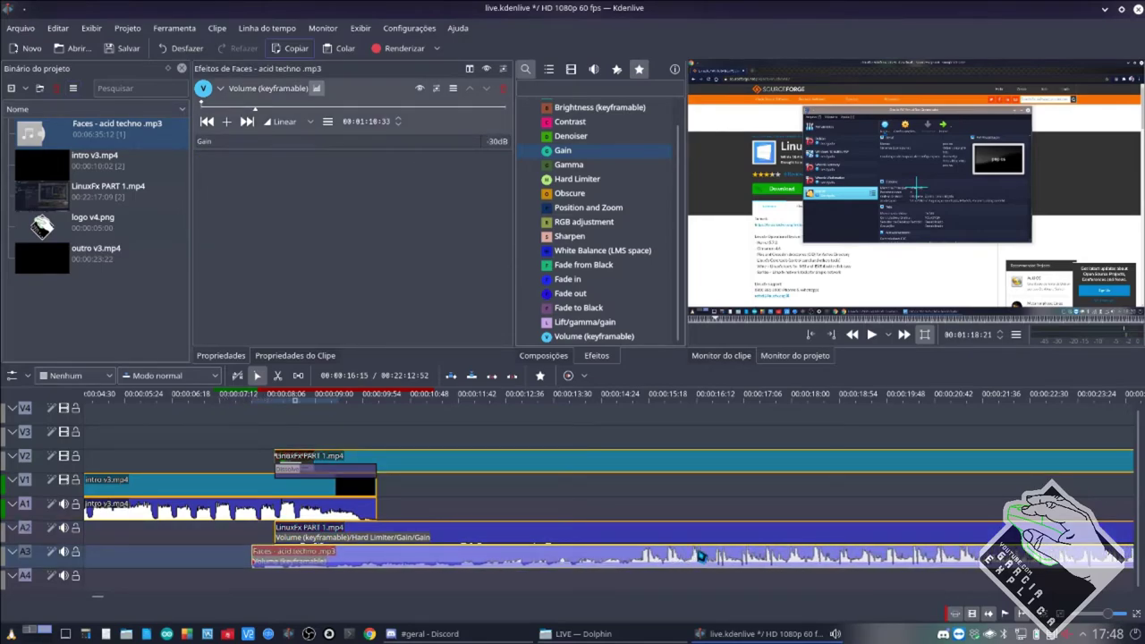
left_click_drag(701, 557, 714, 556)
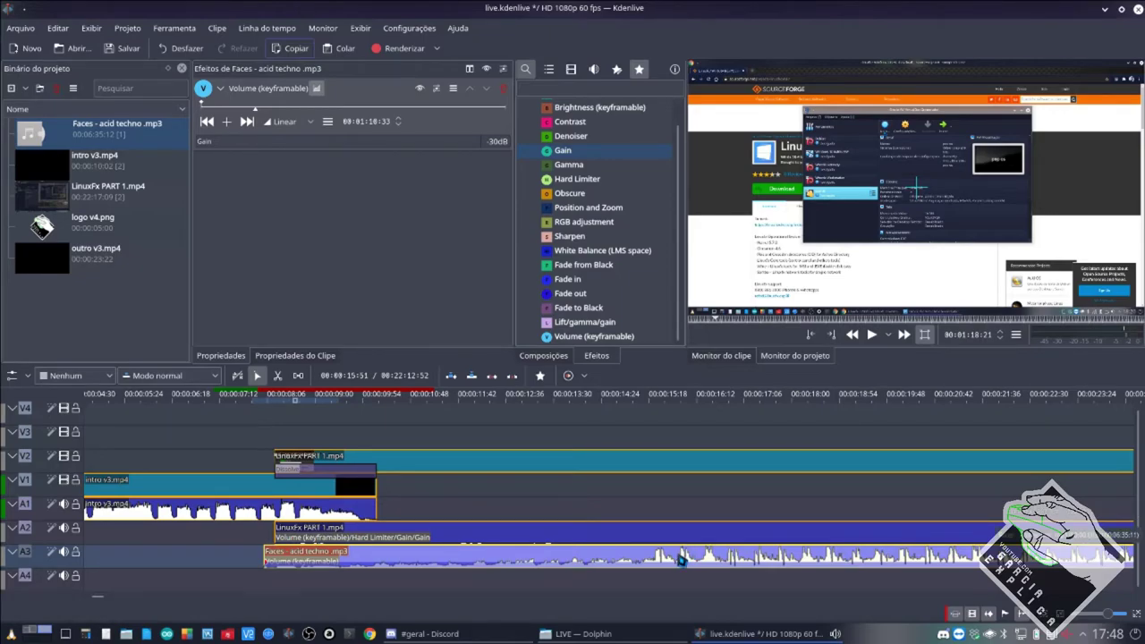
left_click_drag(666, 559, 652, 557)
left_click(619, 538)
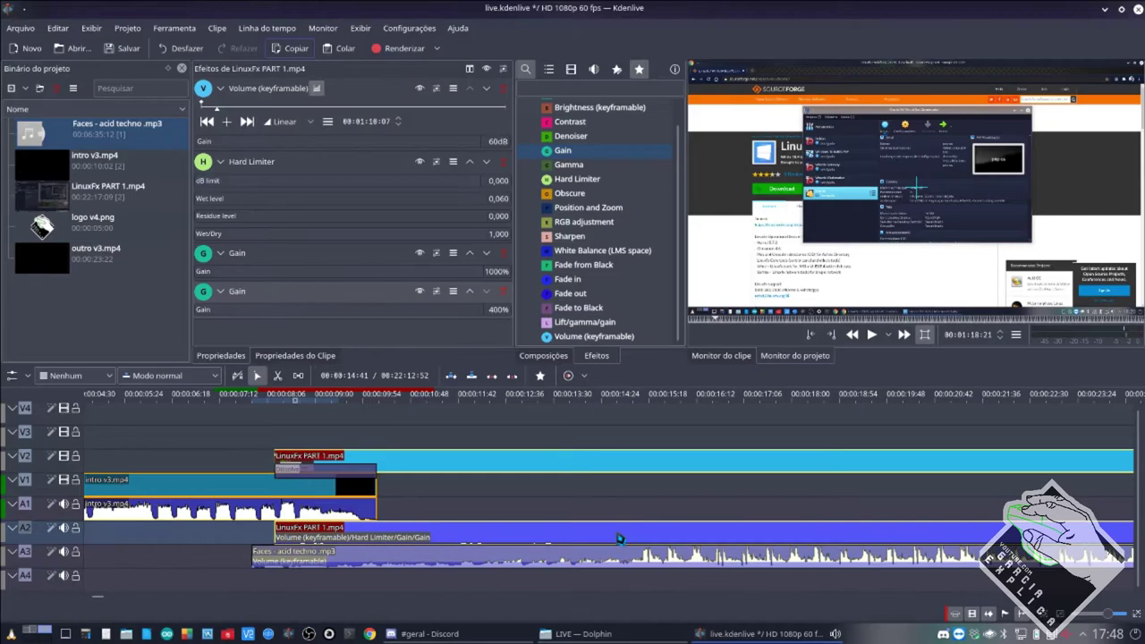
left_click(650, 553)
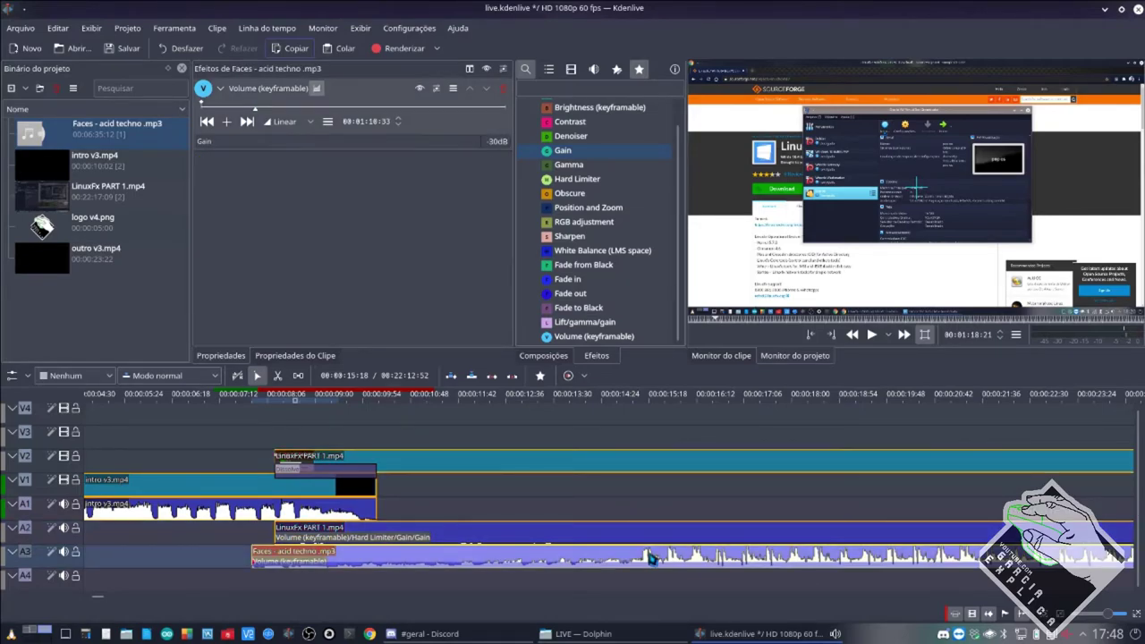
left_click(628, 538)
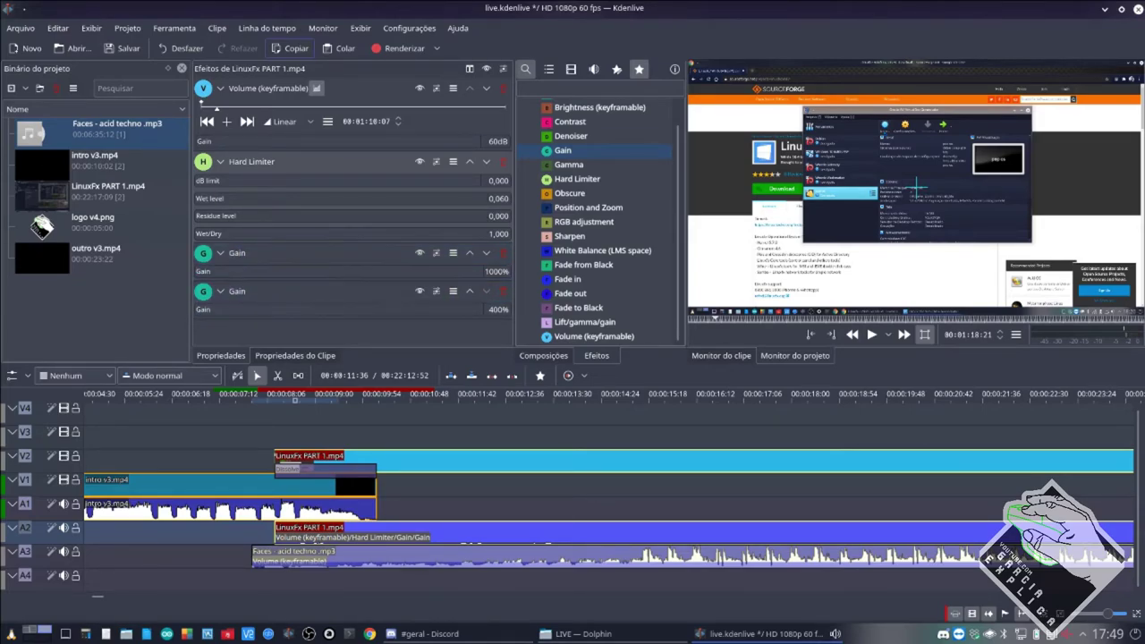
left_click_drag(369, 145, 501, 144)
Switch to Dolphin and bring the right pane to the YOUTUBE folder.
left_click(583, 633)
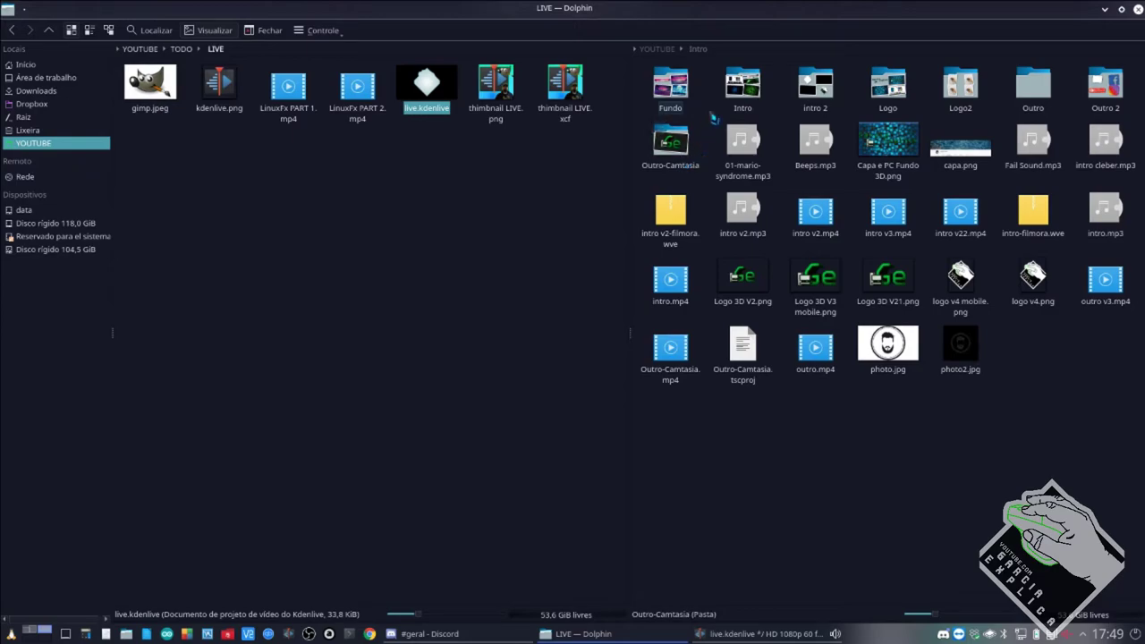
left_click(663, 49)
left_click(724, 49)
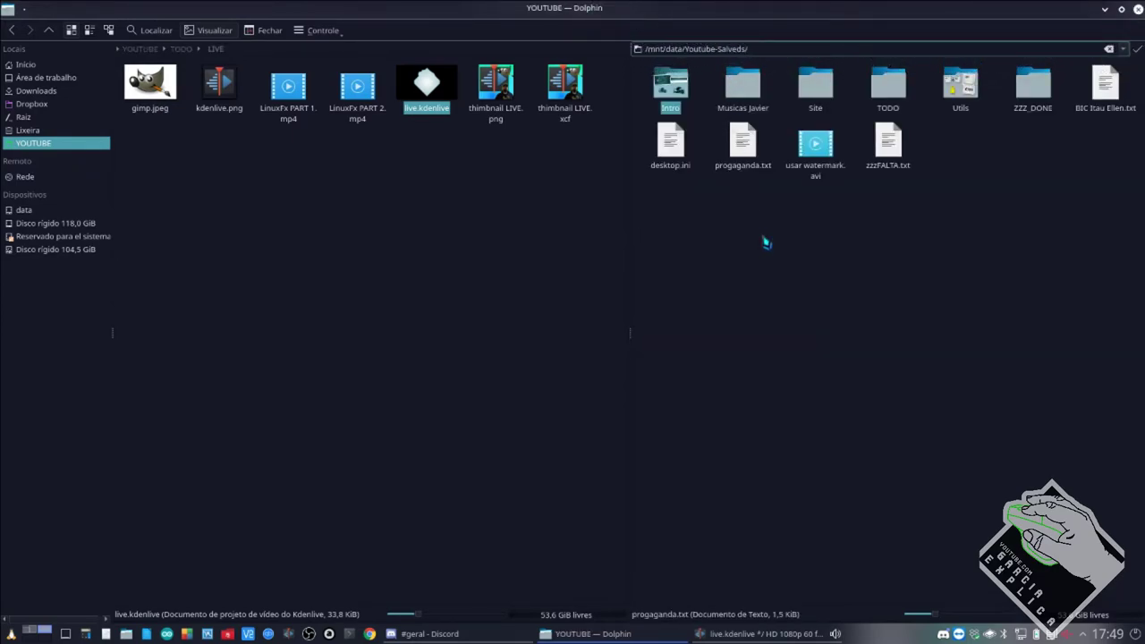
key("Return")
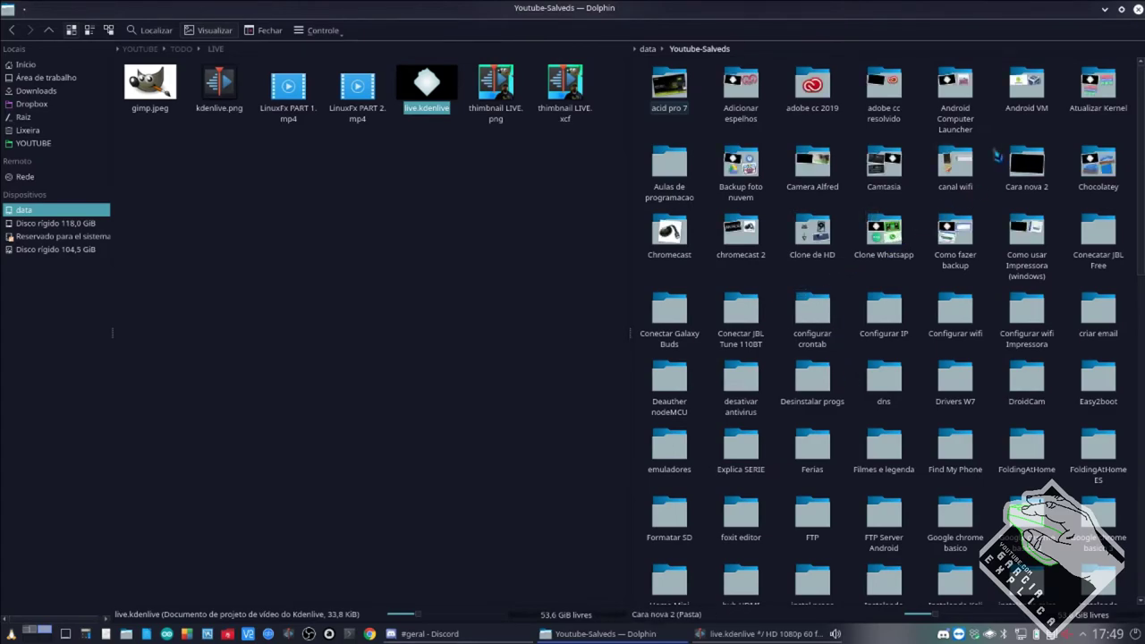
key("alt+Left")
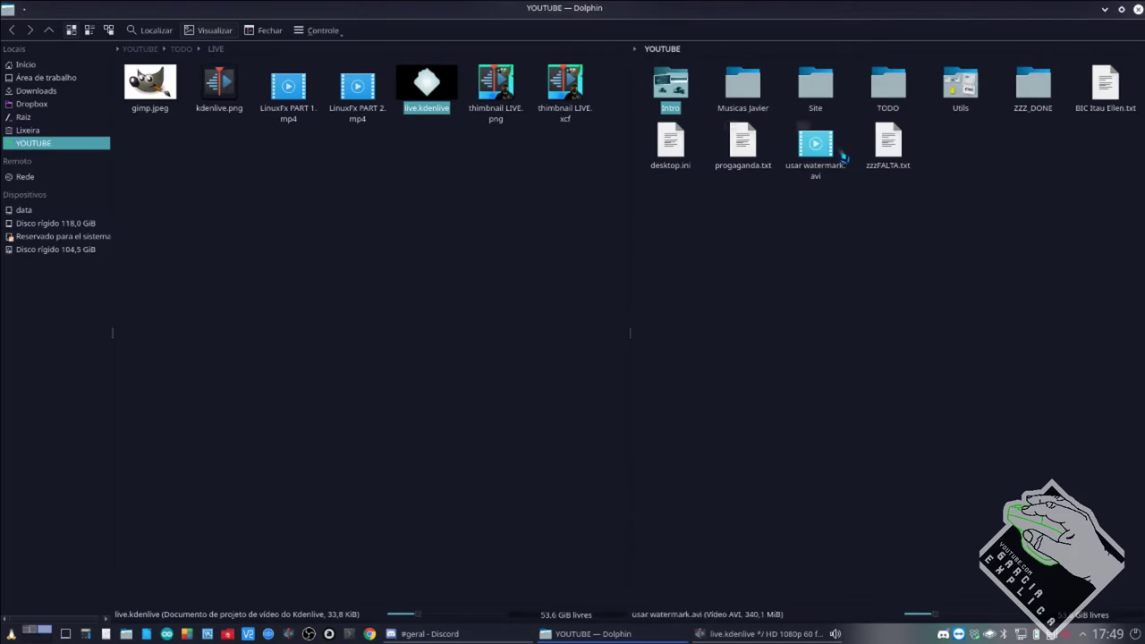
Browse ZZZ_DONE › Arduino › Video 1 INICIO and open inicio.kdenlive.
left_click(1033, 103)
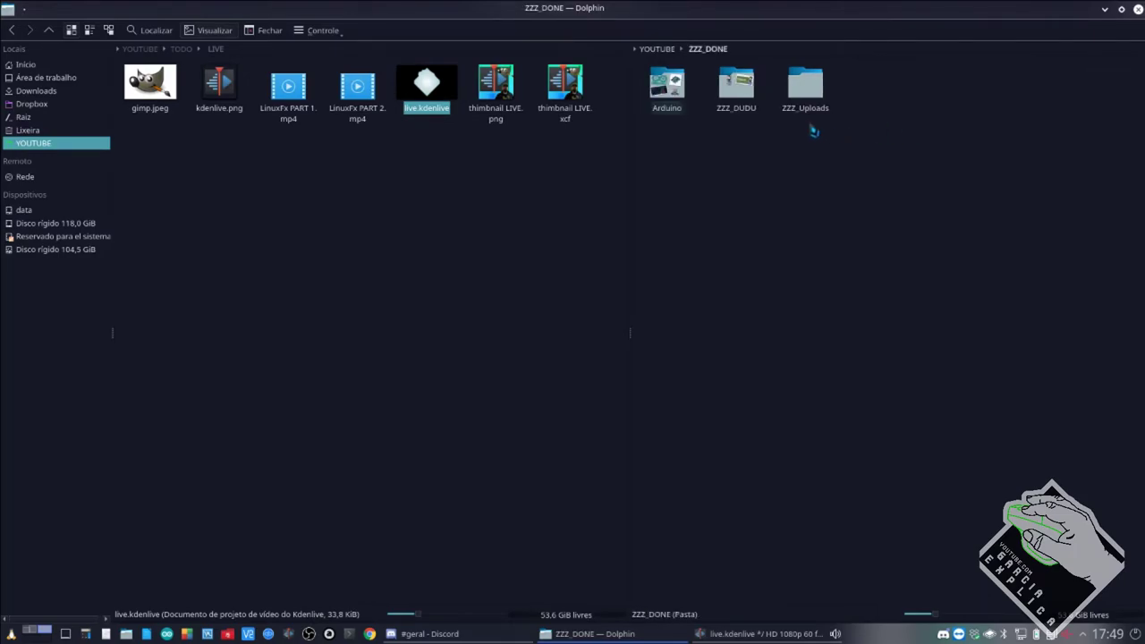
left_click(677, 111)
left_click(668, 109)
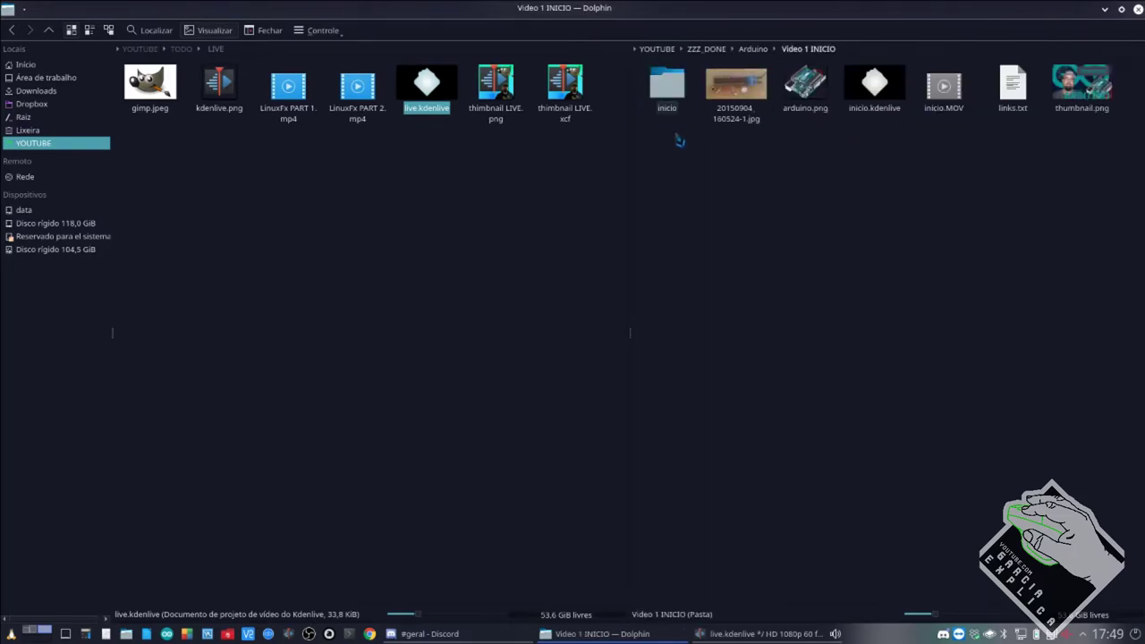
left_click(882, 106)
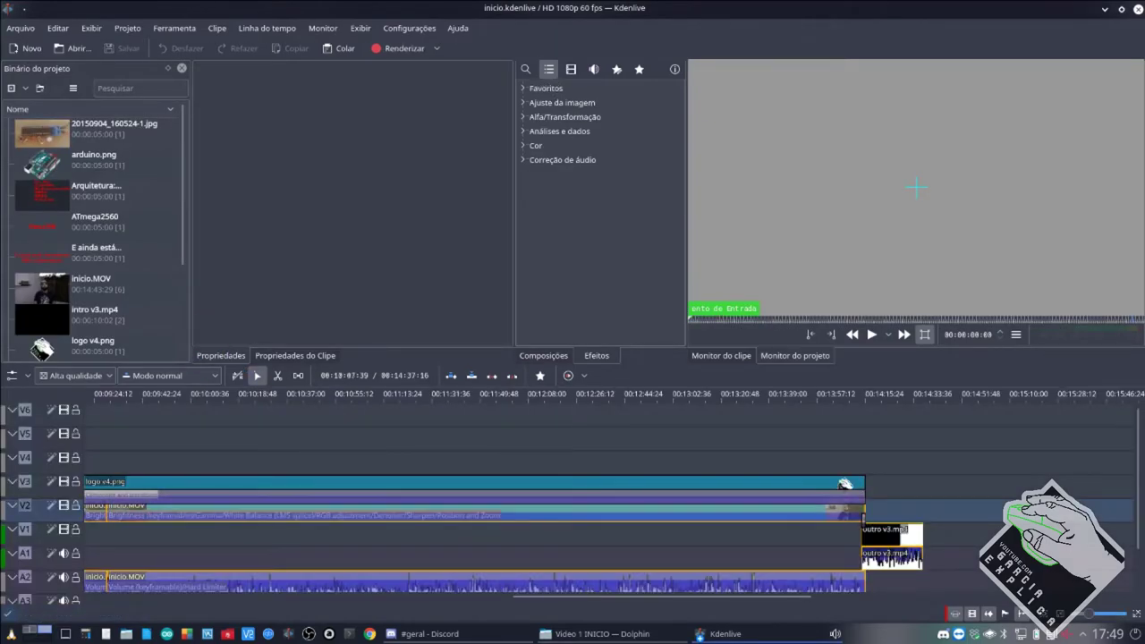
Inspect inicio.MOV's video and audio effects (Volume 13dB, Hard Limiter), then close the project window.
scroll(264, 519, "up", 10)
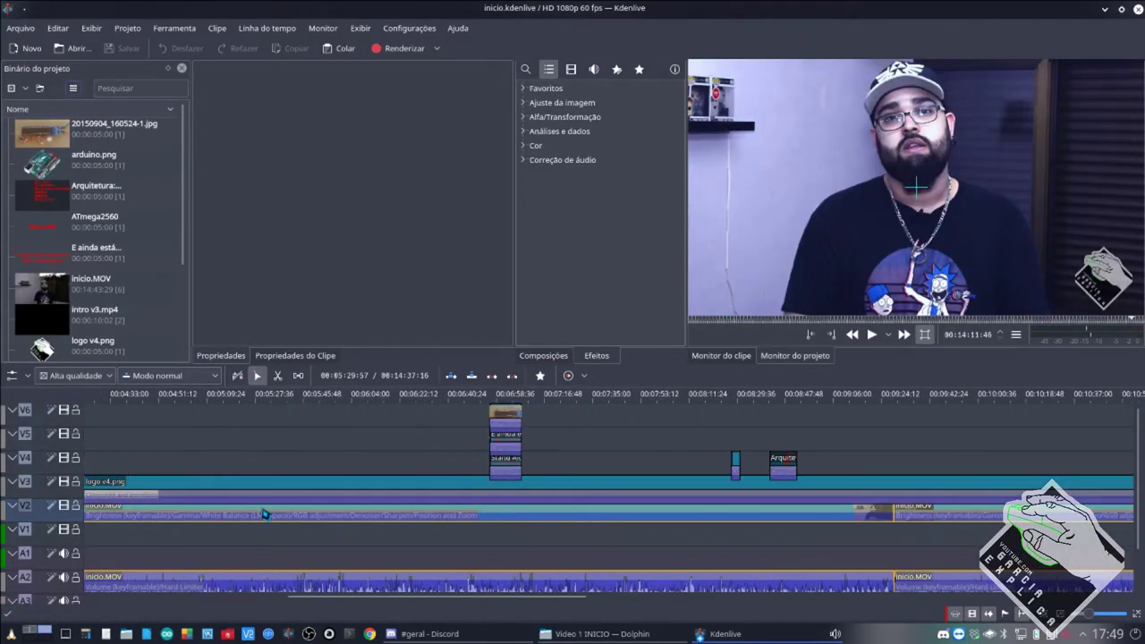
scroll(264, 513, "up", 3)
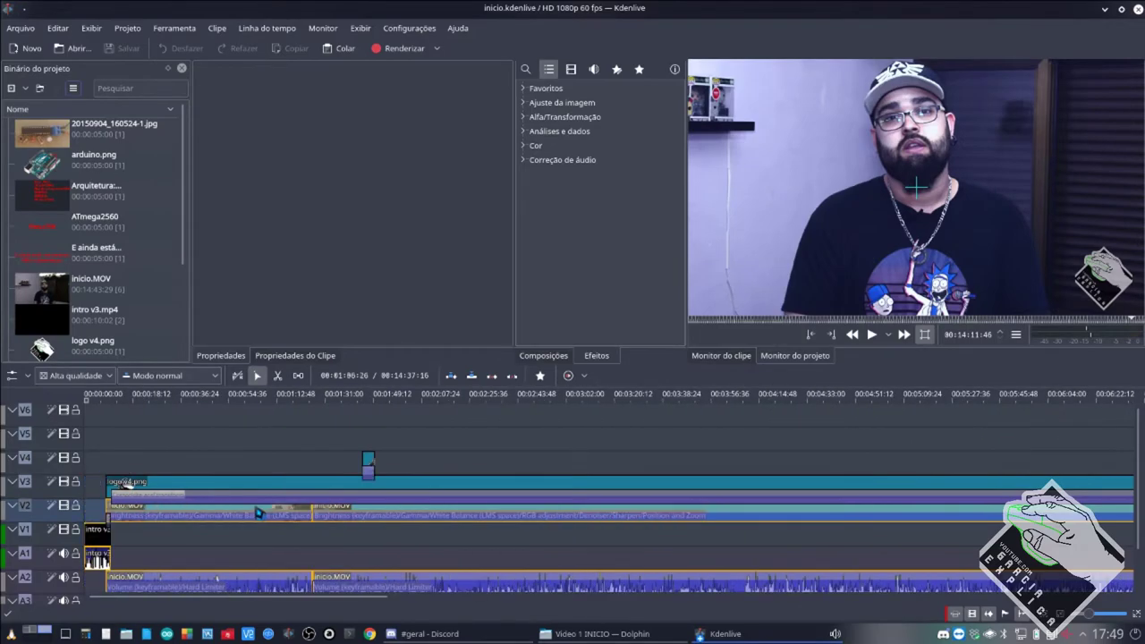
left_click(370, 517)
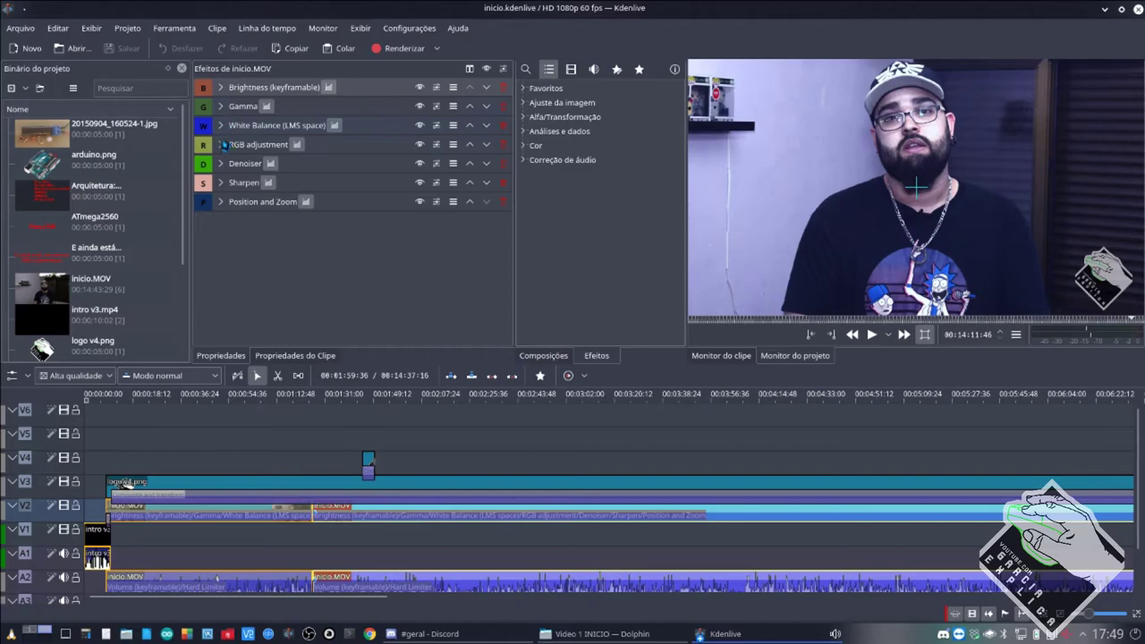
left_click(407, 587)
scroll(407, 588, "down", 2)
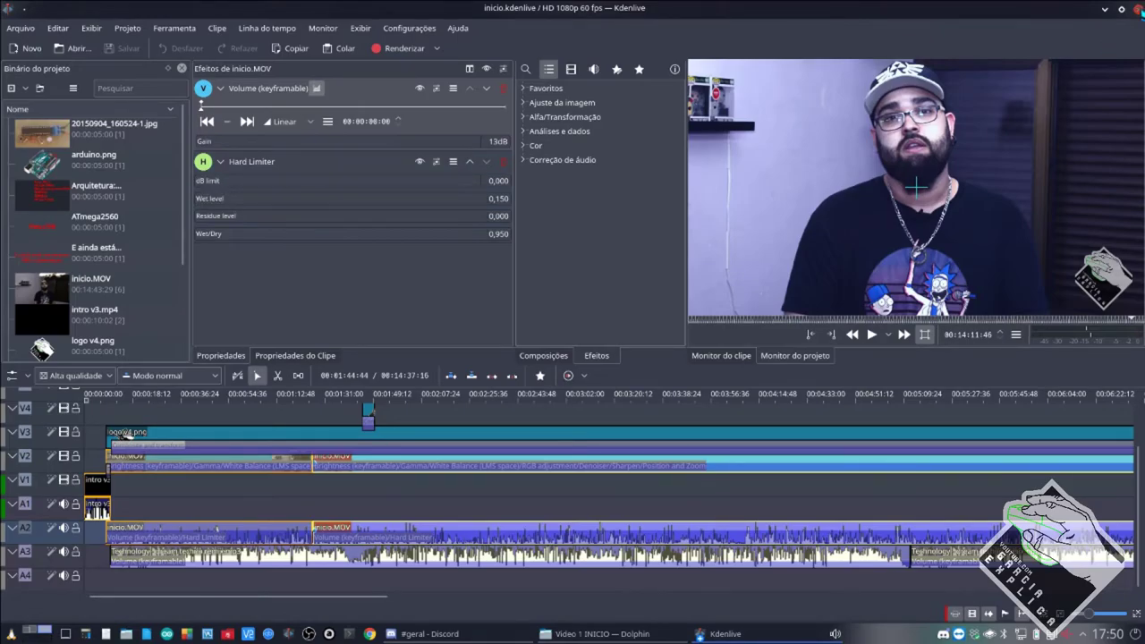
left_click(1136, 9)
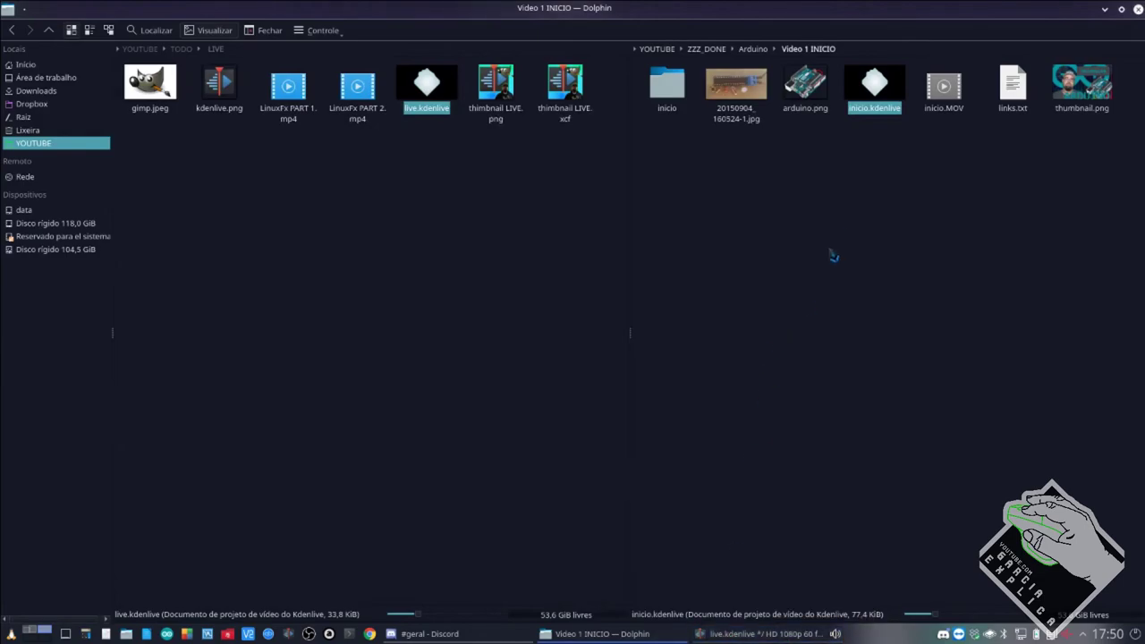
Return Dolphin's right pane to YOUTUBE › Intro and switch back to live.kdenlive.
left_click(834, 257)
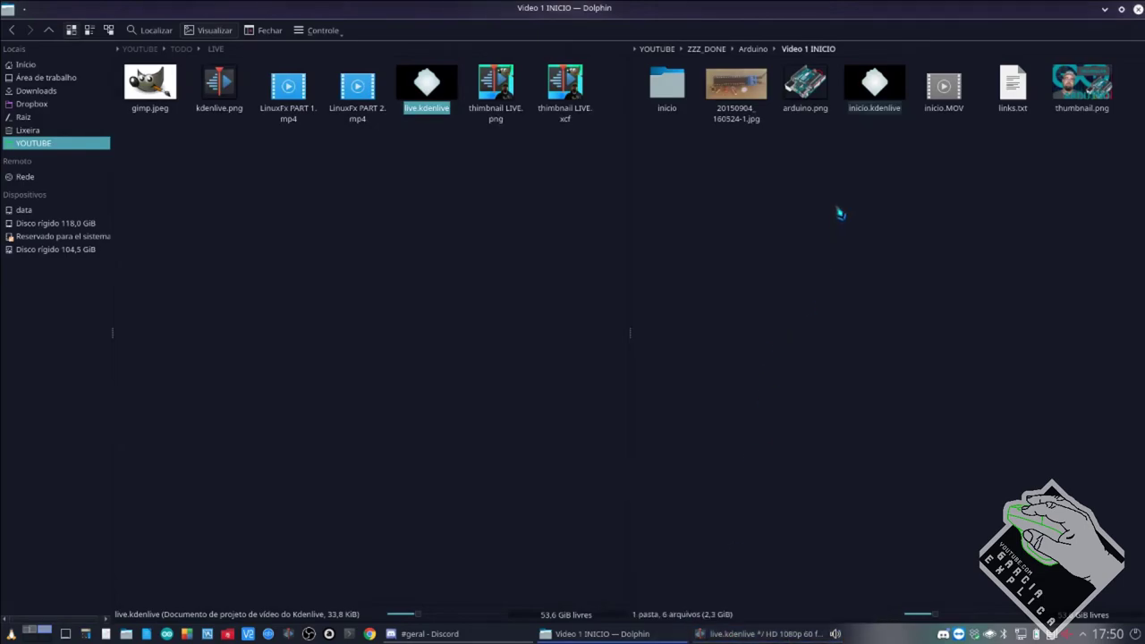
left_click(656, 48)
left_click(670, 82)
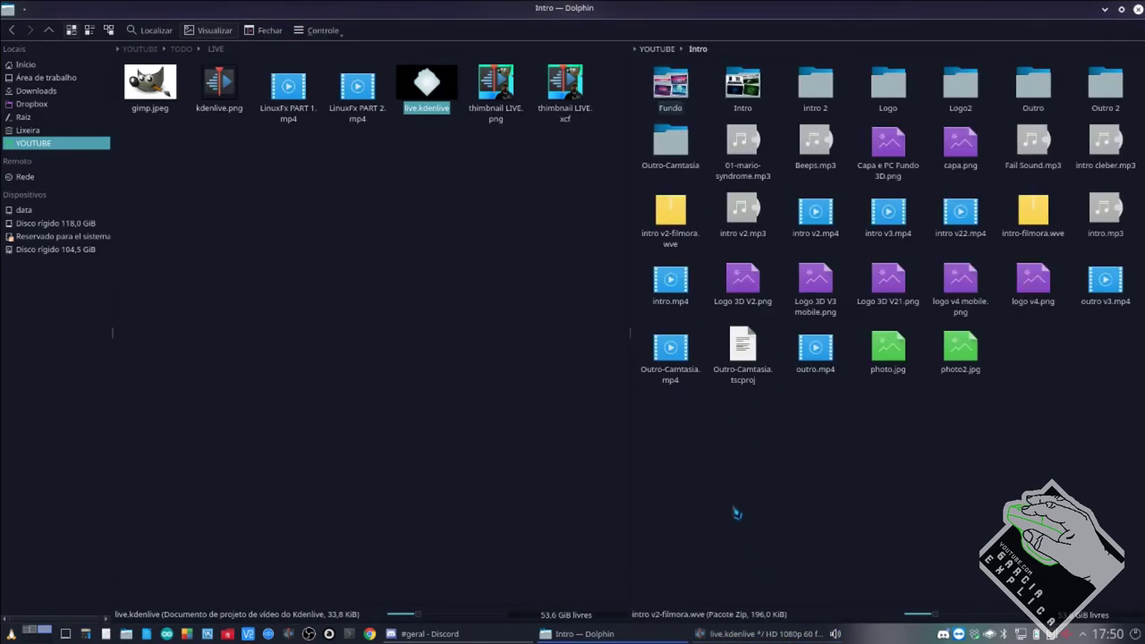
key("alt+Tab")
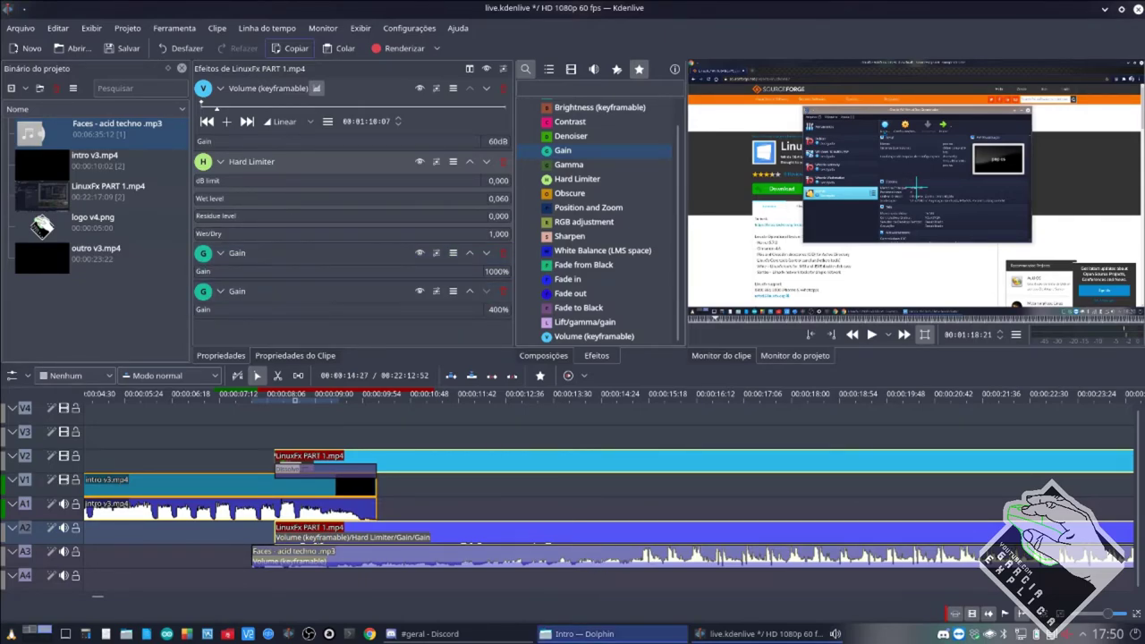
mouse_move(626, 638)
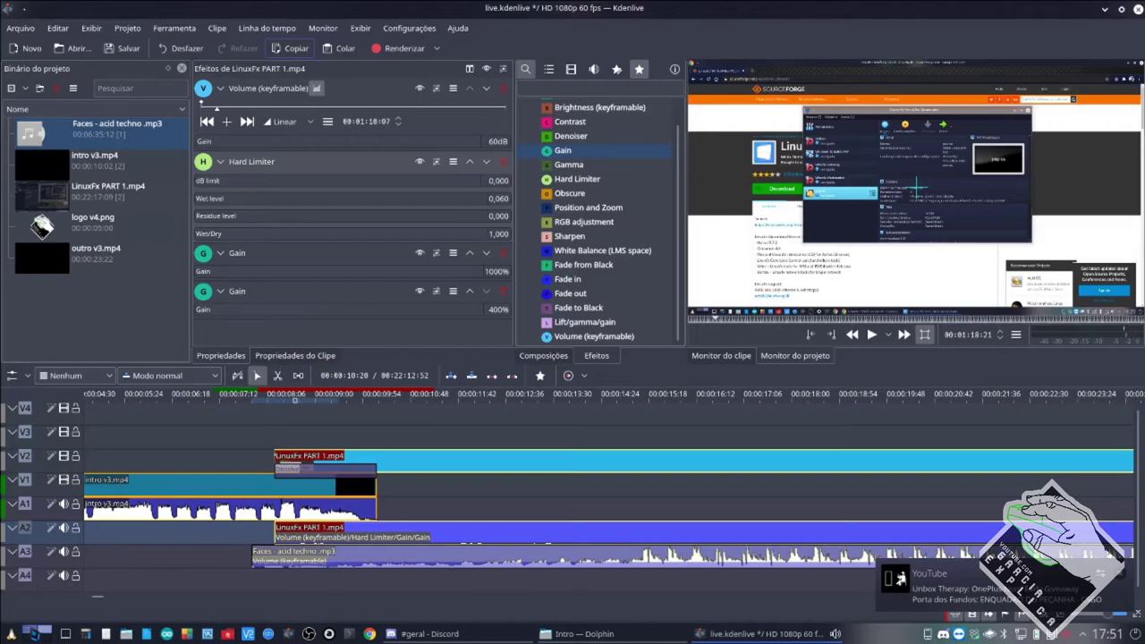
left_click(34, 633)
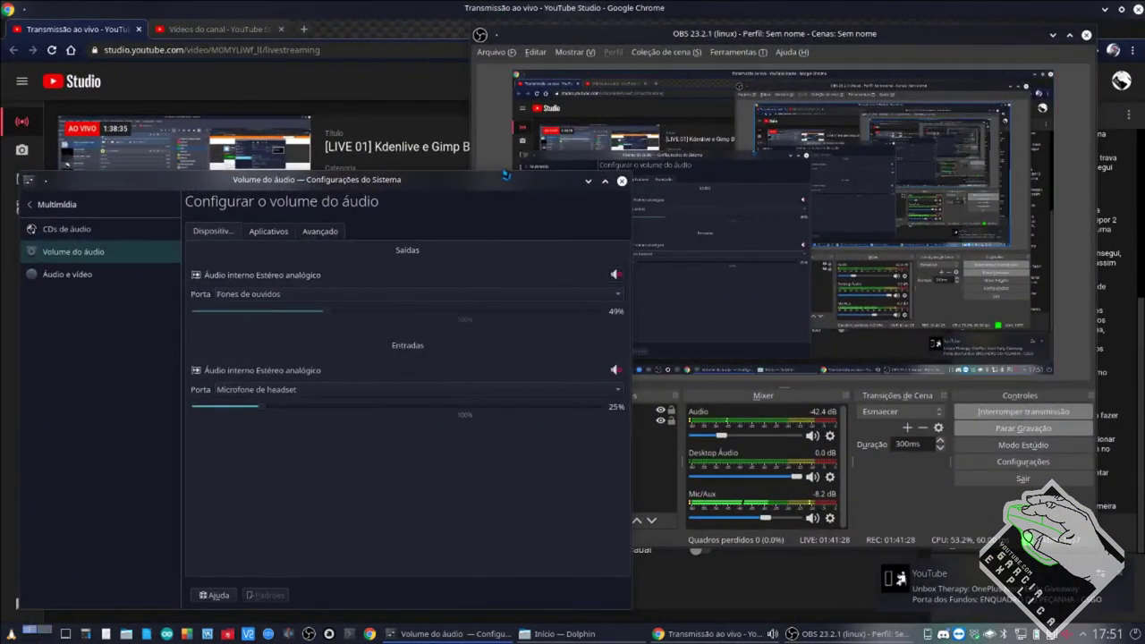
left_click(387, 8)
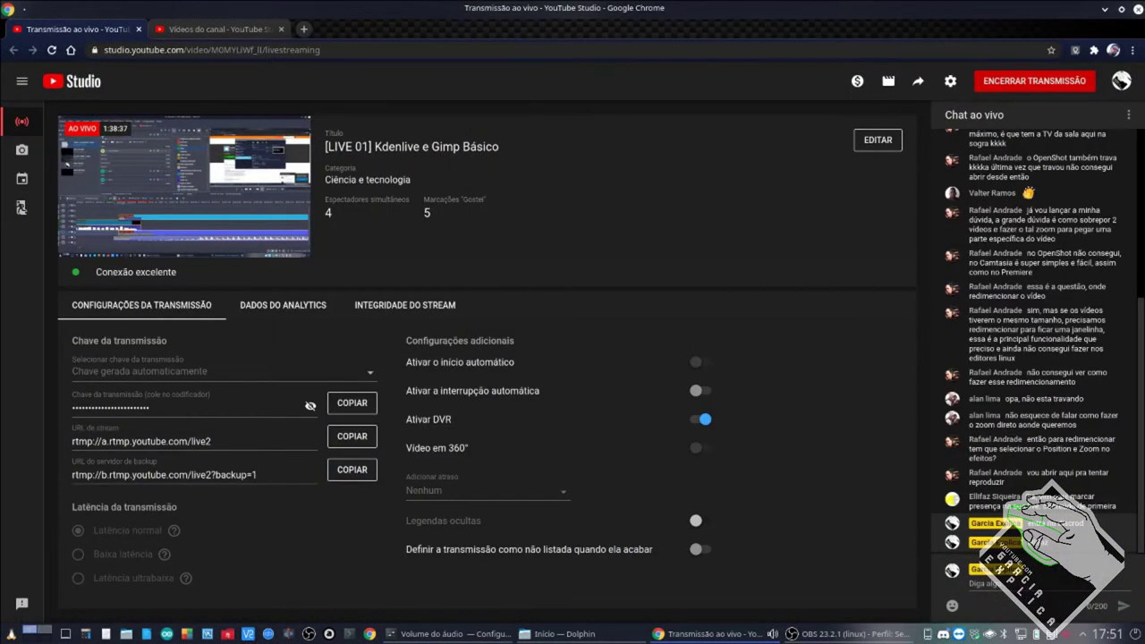
left_click(27, 631)
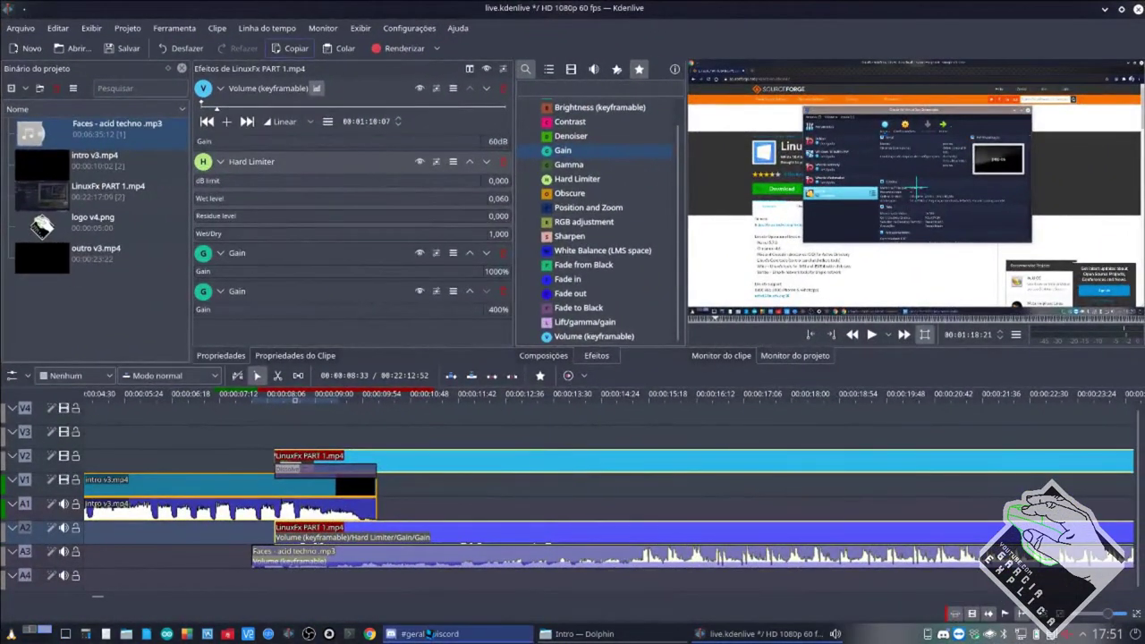
left_click(426, 633)
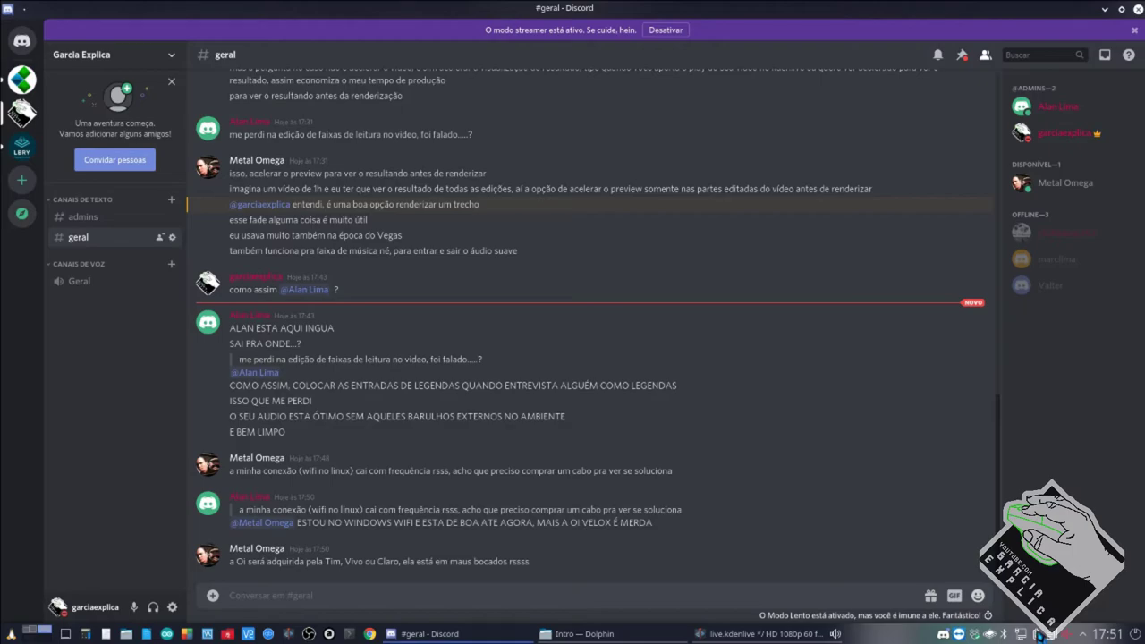
Leave the Discord chat and bring the live.kdenlive project back to front.
left_click(761, 635)
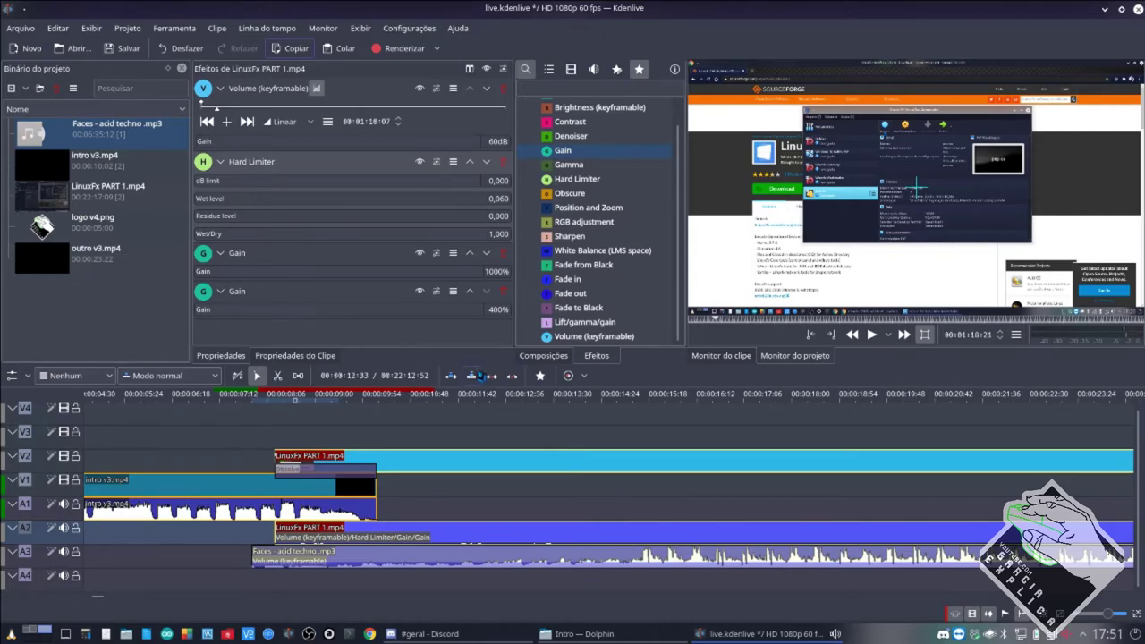
Open Configurar o Kdenlive and view the Padrão de Projeto page (HD 1080p 60 fps).
left_click(409, 28)
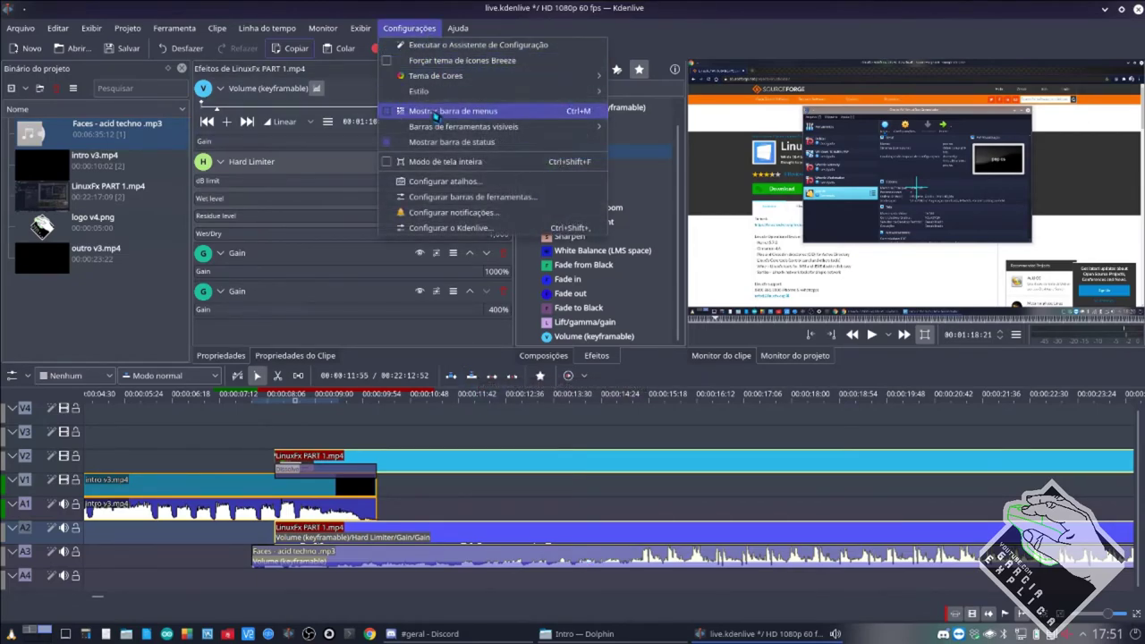
left_click(431, 229)
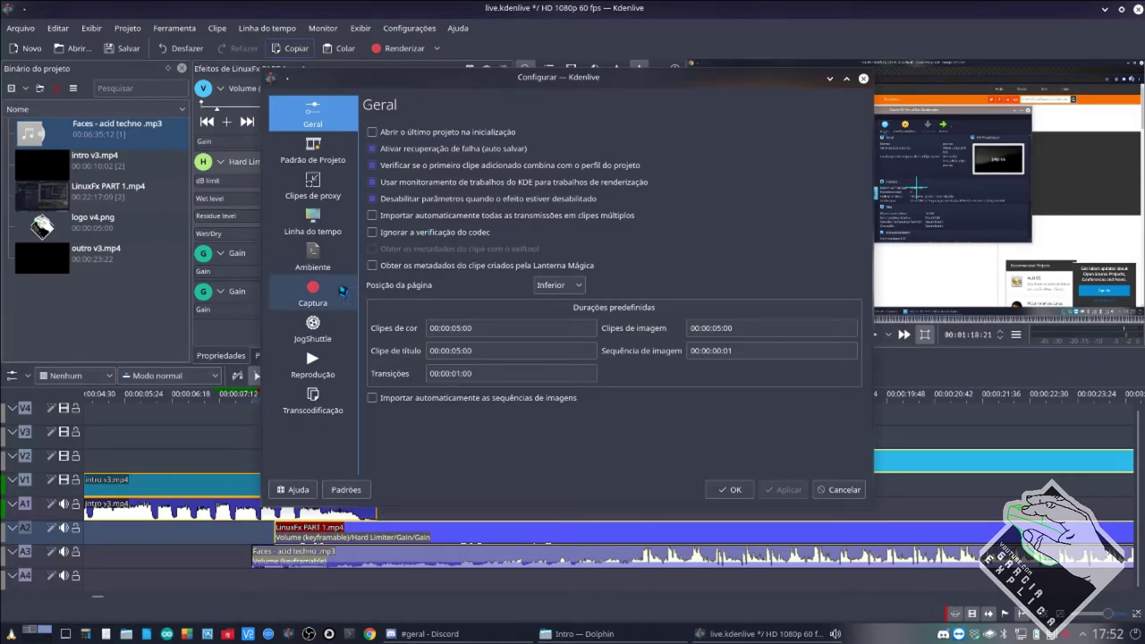
left_click(323, 156)
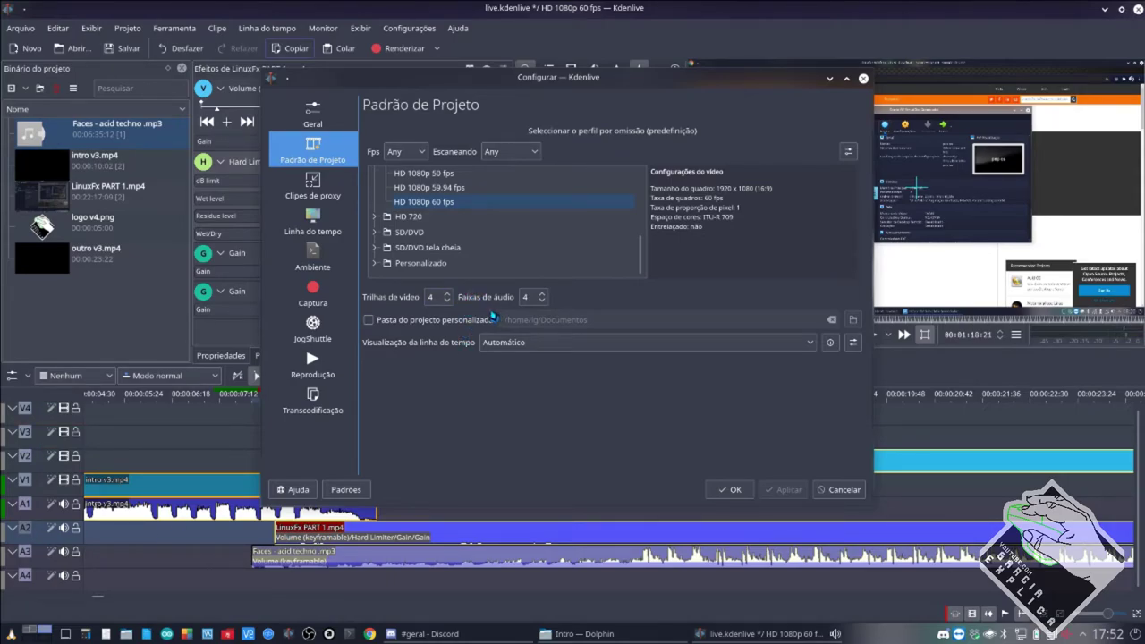
Browse the Clipes de proxy, Linha do tempo and Ambiente settings pages, moving the dialog lower.
left_click(331, 199)
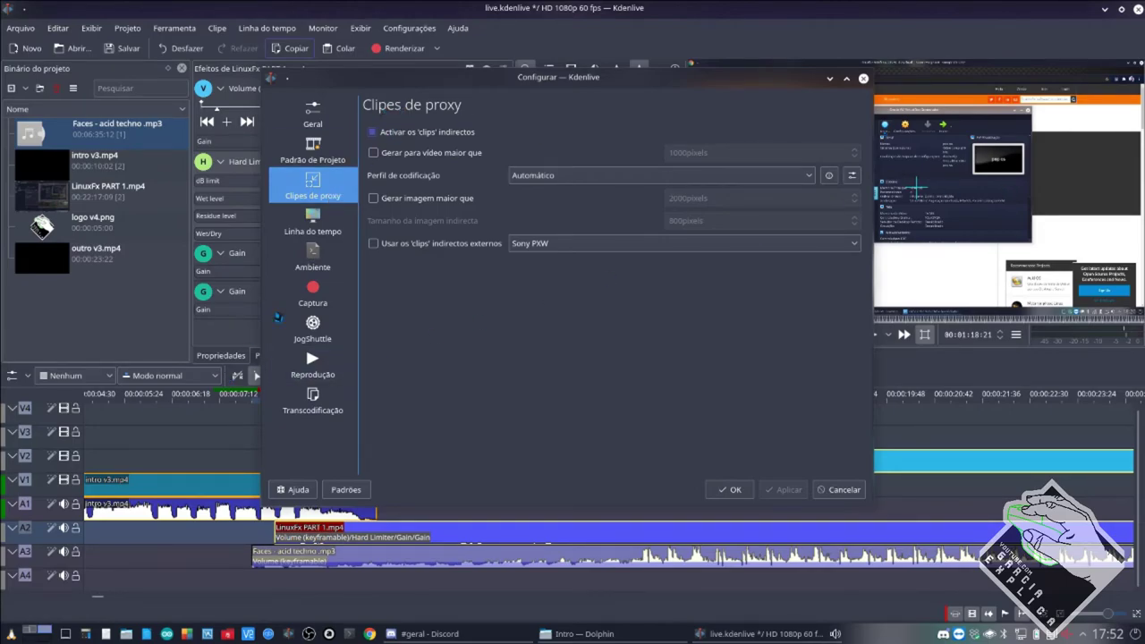
left_click_drag(591, 77, 561, 90)
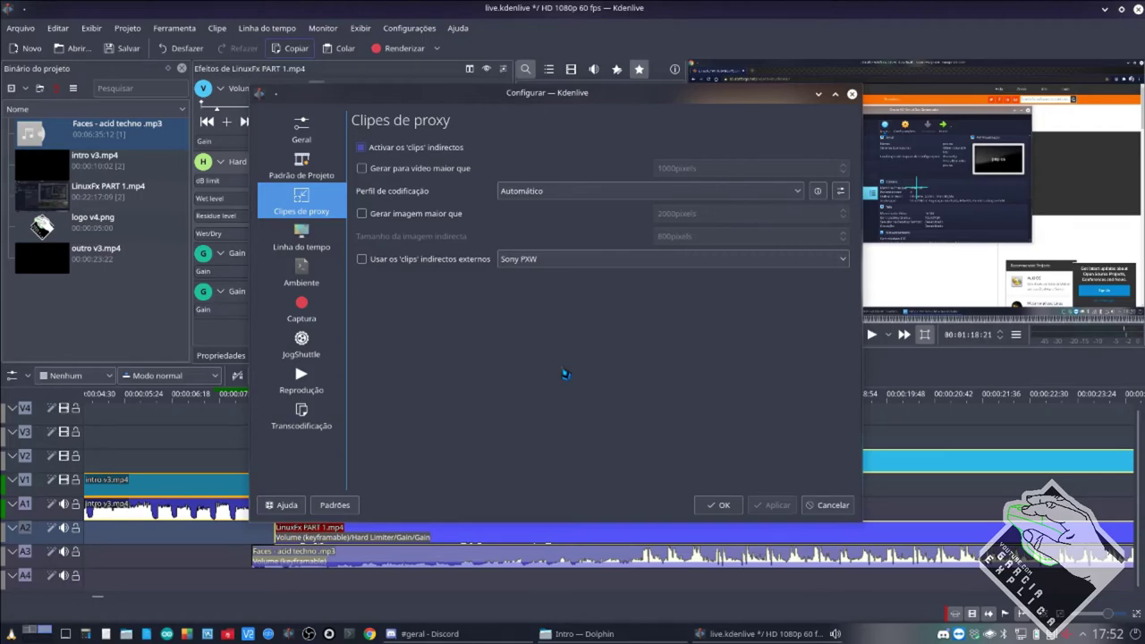
left_click(317, 246)
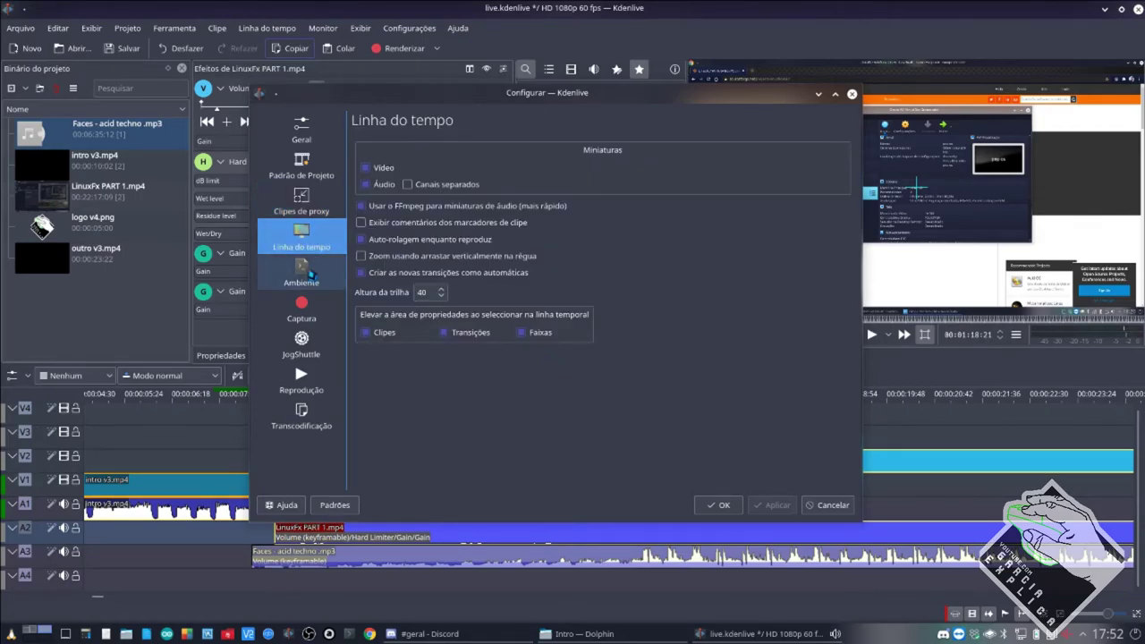
left_click(310, 276)
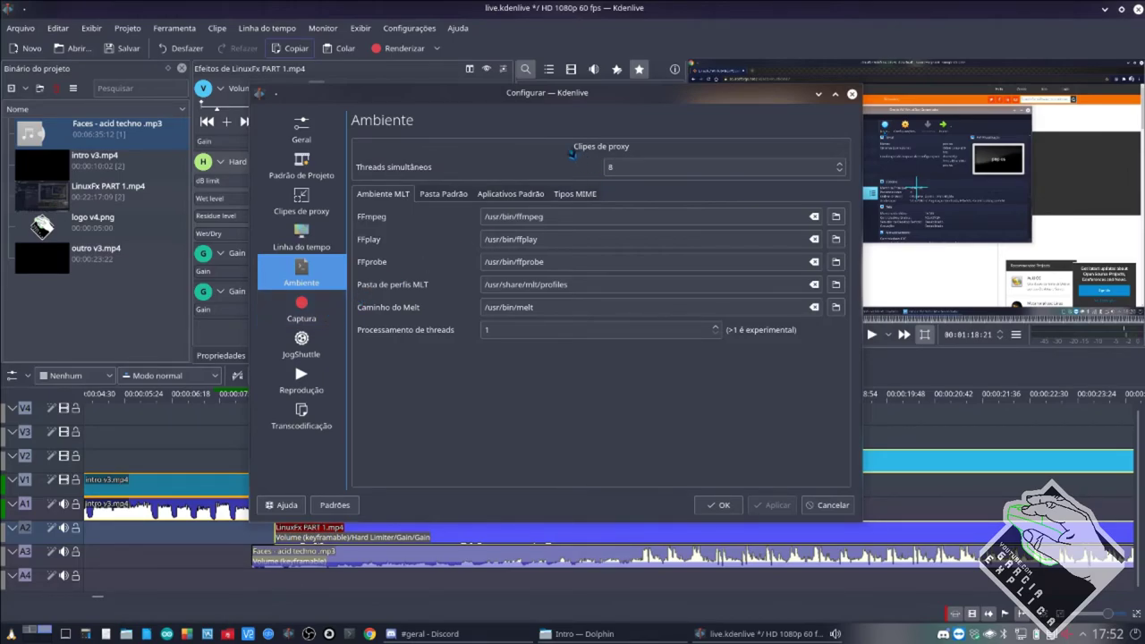
Set Threads simultâneos to 8 on the Ambiente page.
left_click(839, 165)
left_click(839, 165)
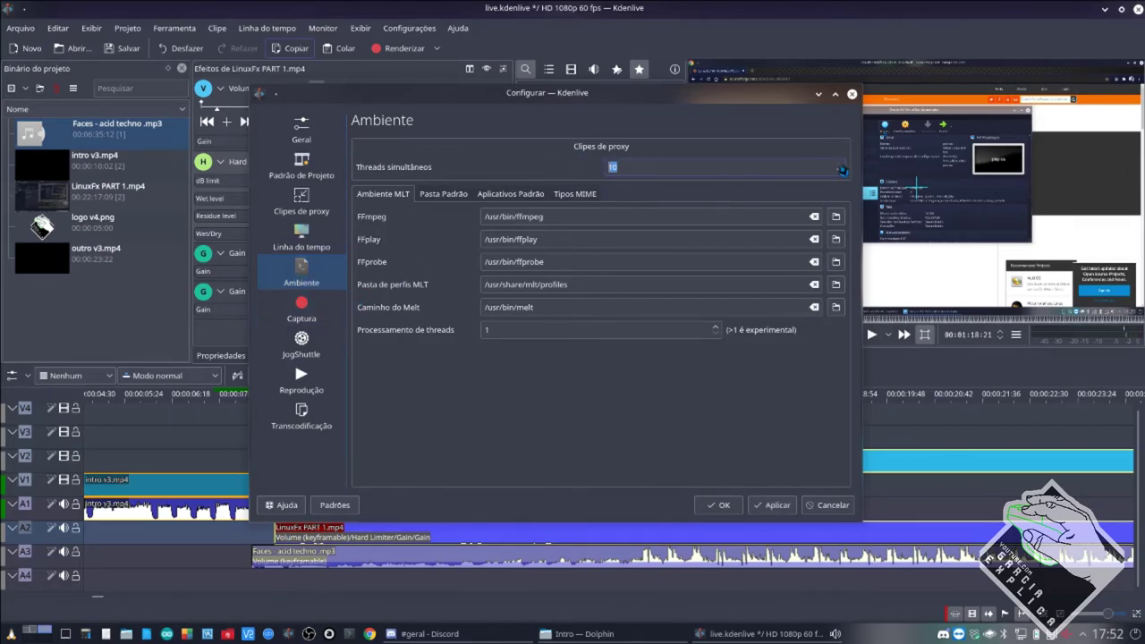
left_click(840, 165)
type("8")
double_click(605, 175)
Look through Captura, JogShuttle, Reprodução and Transcodificação, then close the configuration dialog.
left_click(311, 305)
left_click(318, 342)
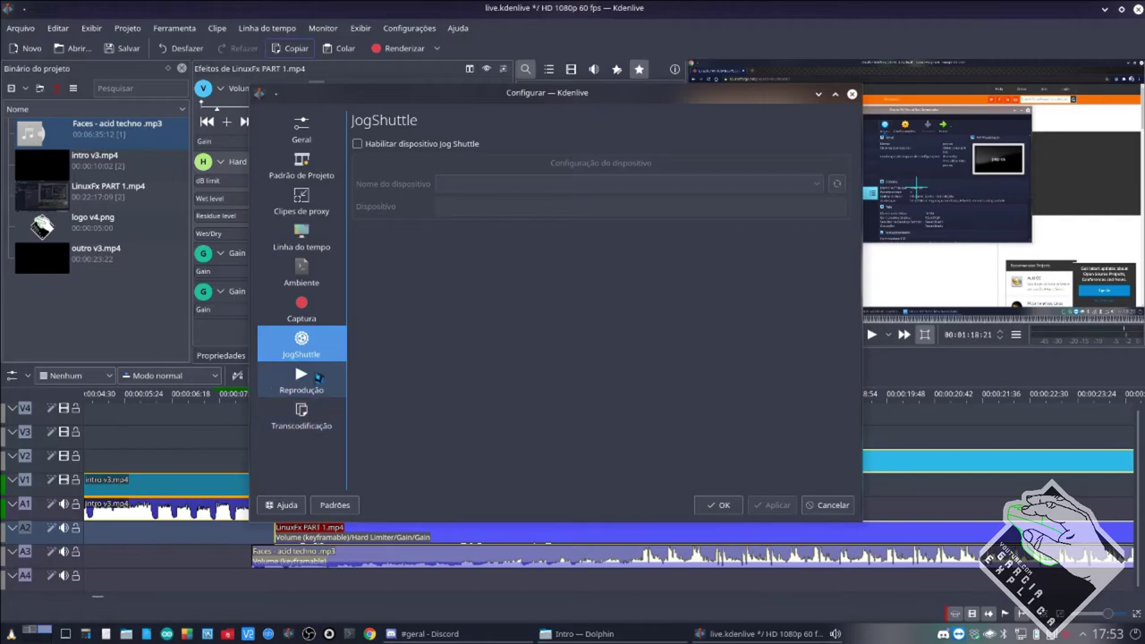
left_click(319, 383)
left_click(304, 417)
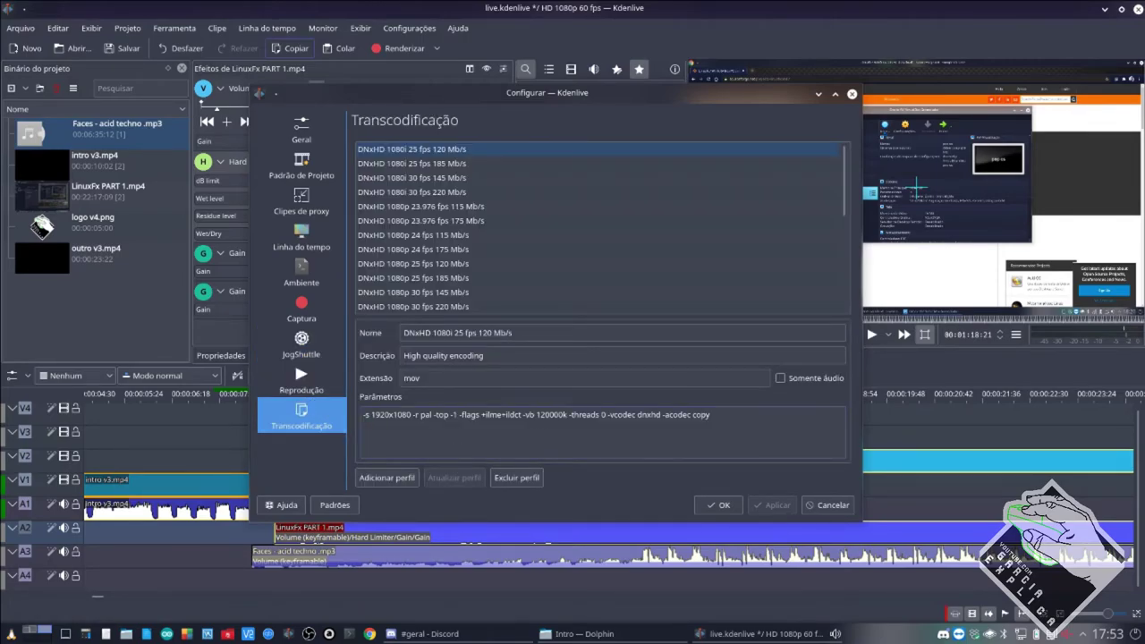
left_click(831, 506)
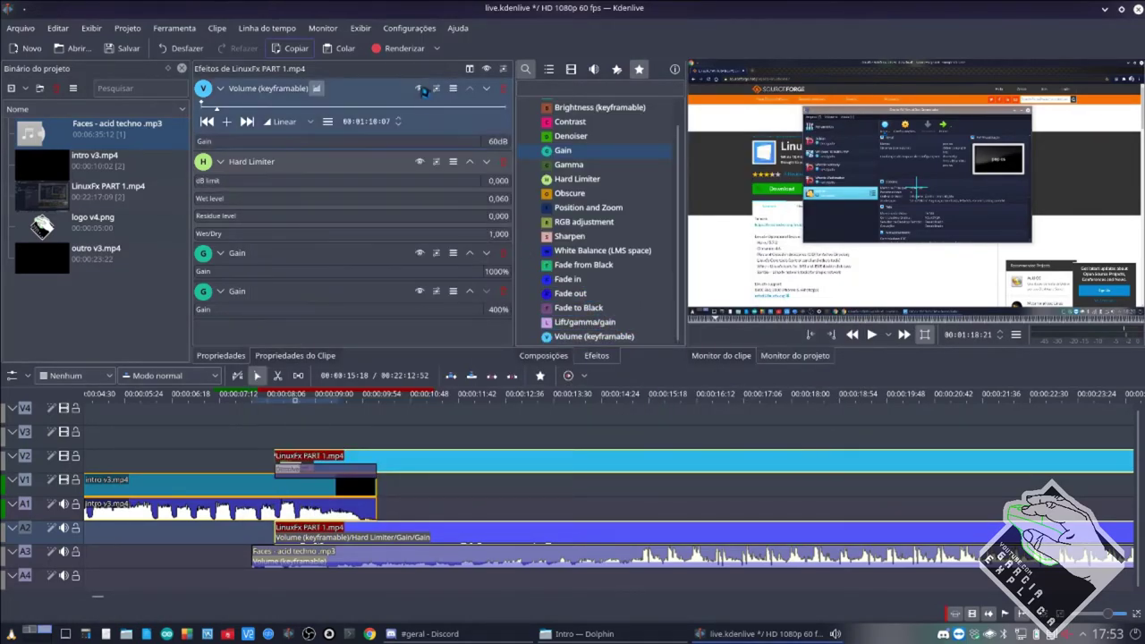
left_click(414, 52)
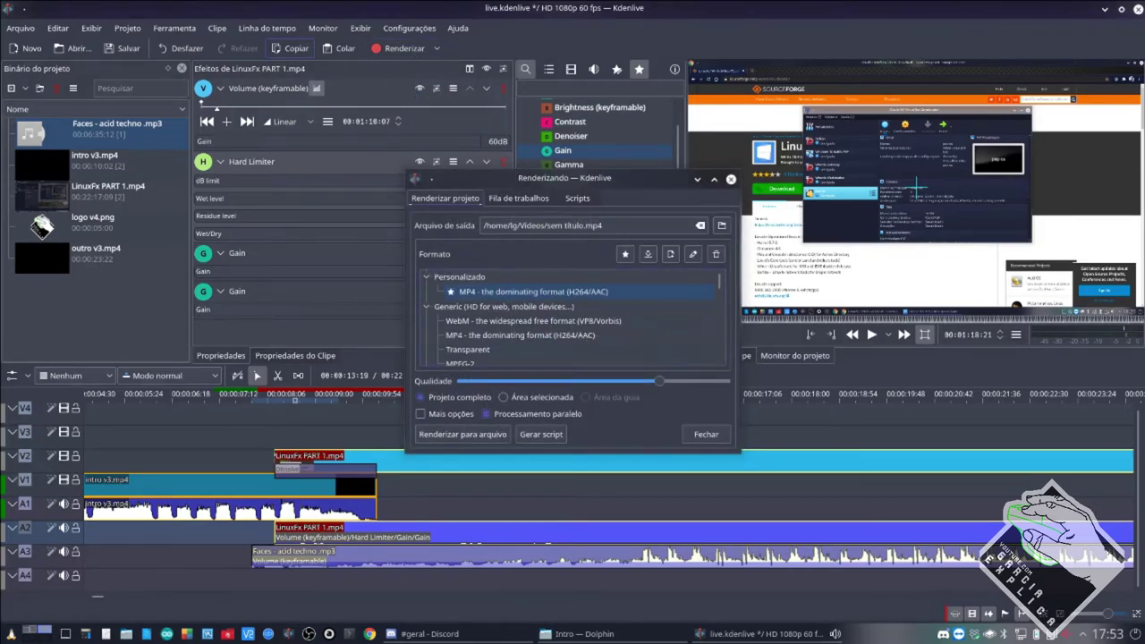
left_click(420, 414)
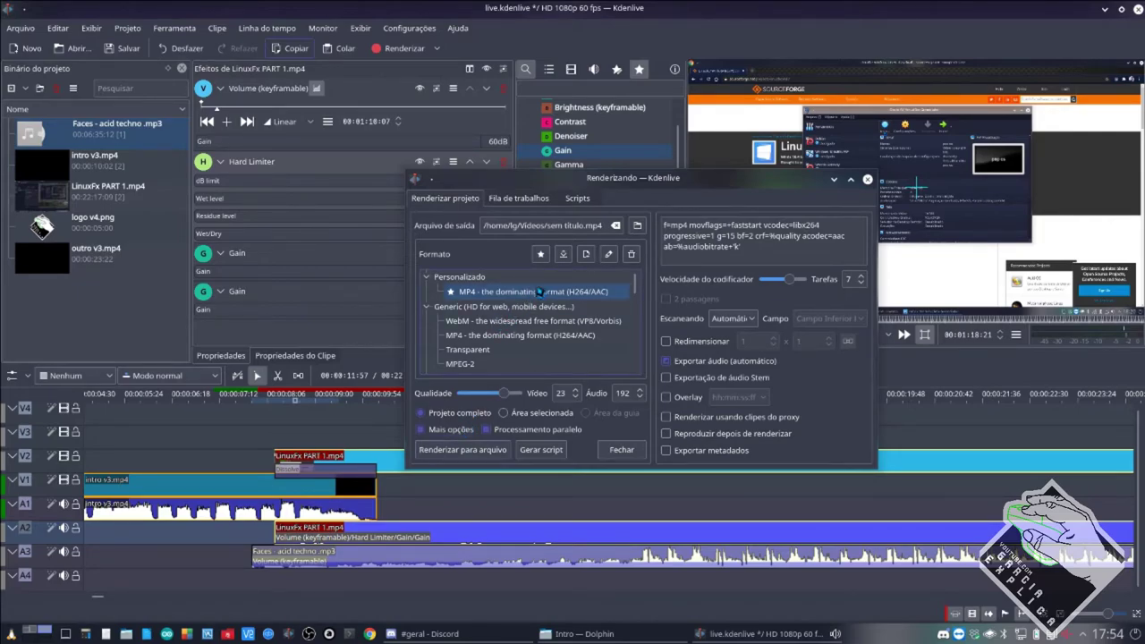
left_click(867, 179)
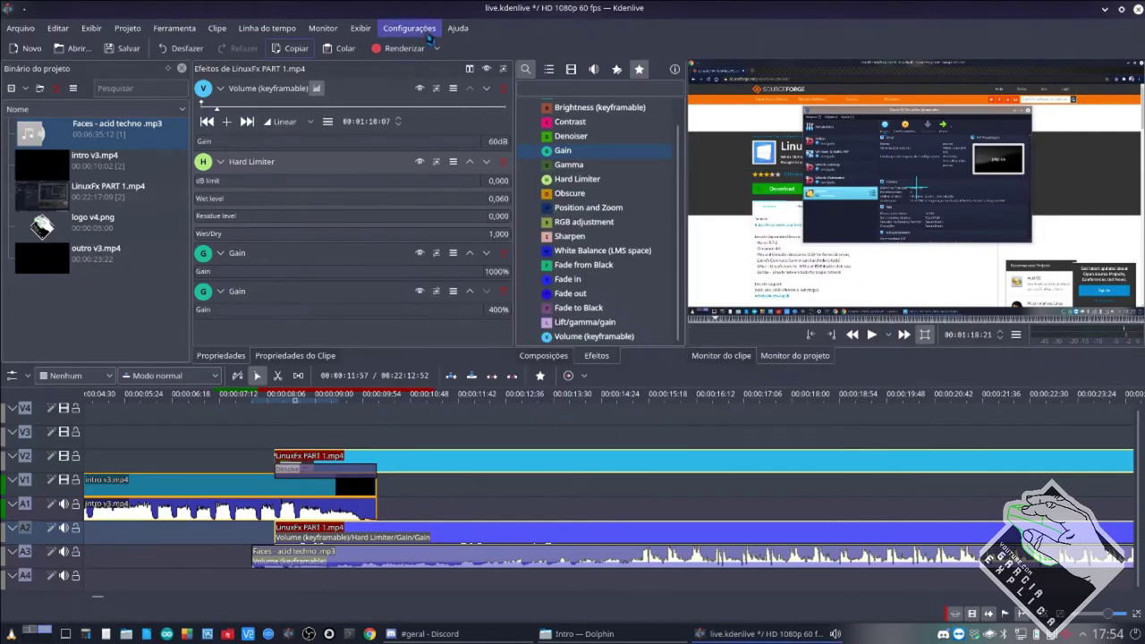
left_click(409, 28)
left_click(428, 227)
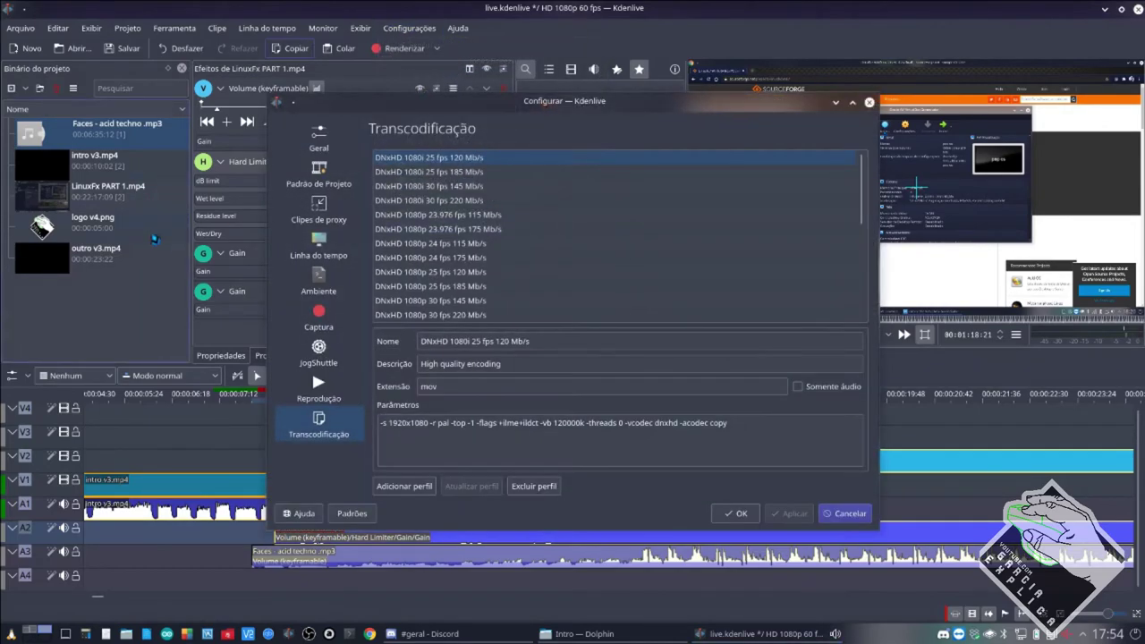
left_click(323, 183)
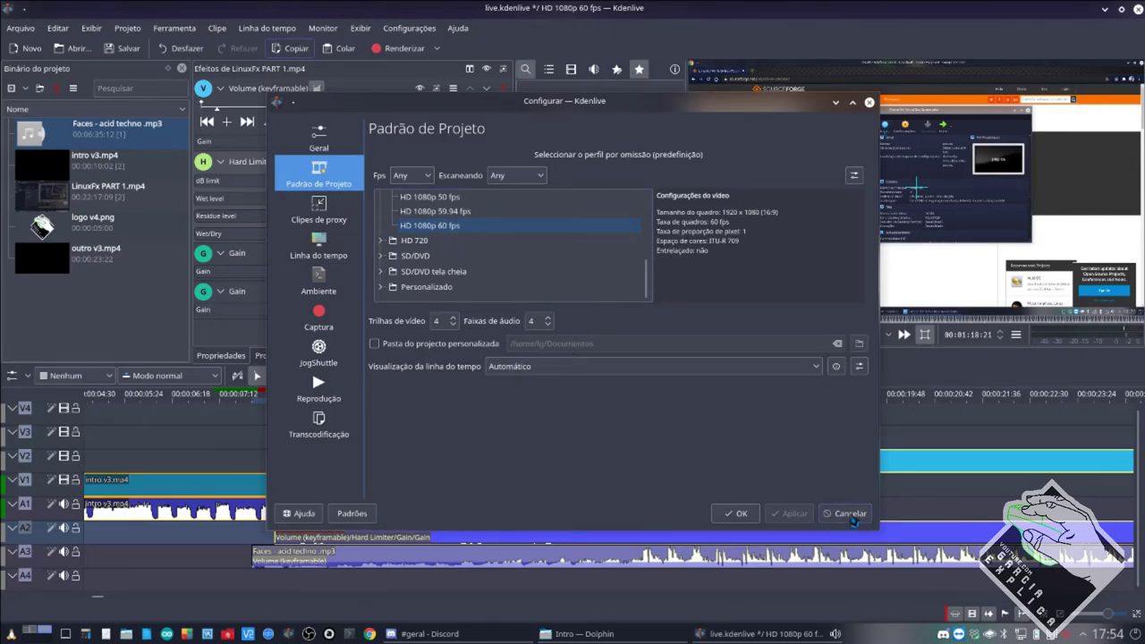
left_click(850, 514)
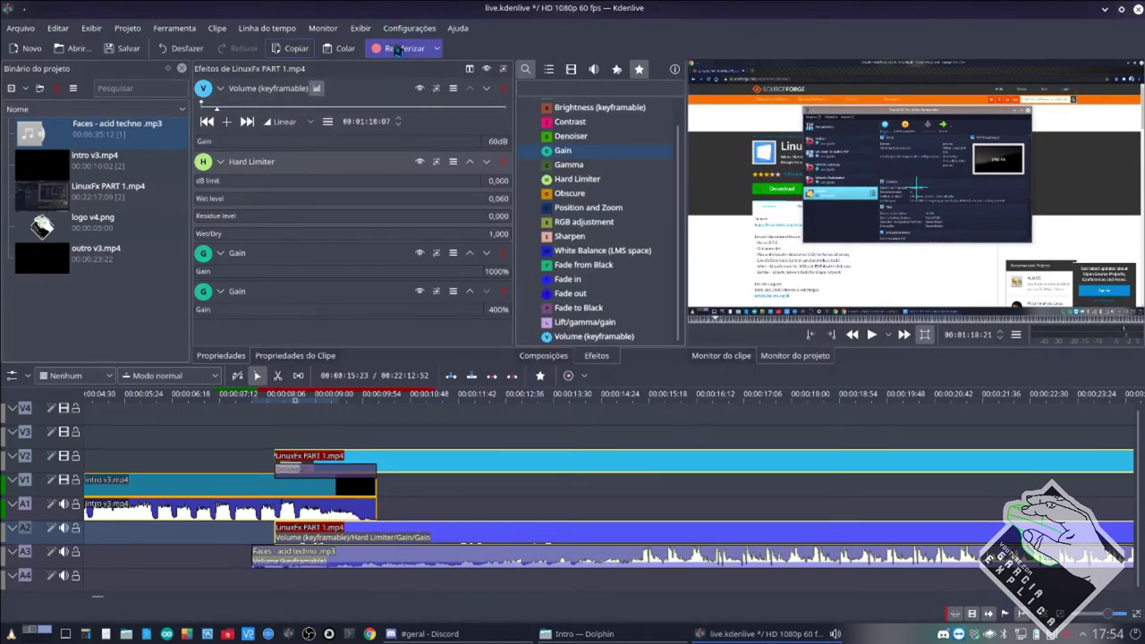
Open Renderizar and raise the quality slider to Vídeo 15, Áudio 256.
left_click(398, 50)
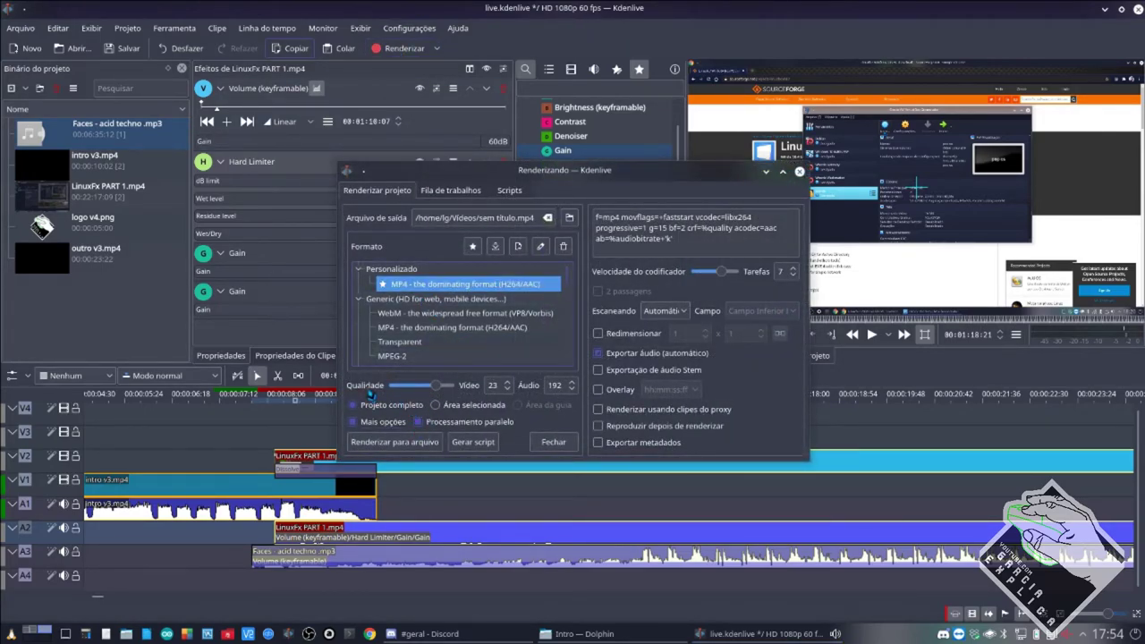
left_click_drag(435, 386, 448, 386)
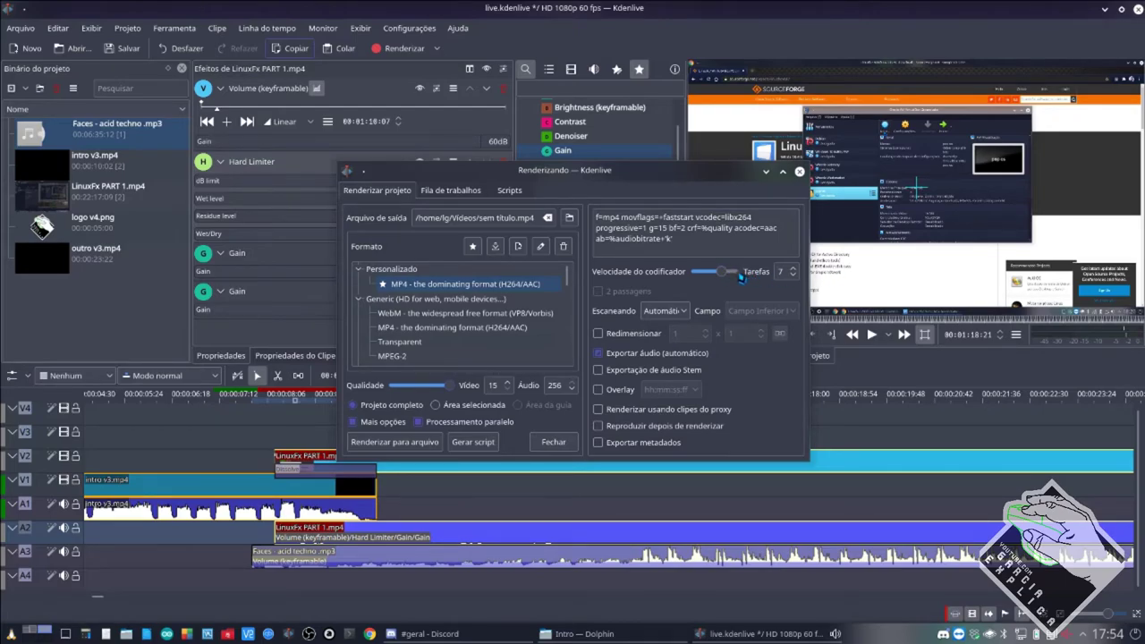
mouse_move(736, 279)
Select LinuxFx PART 1.mp4 in the bin, then close the Renderizando dialog.
left_click(103, 204)
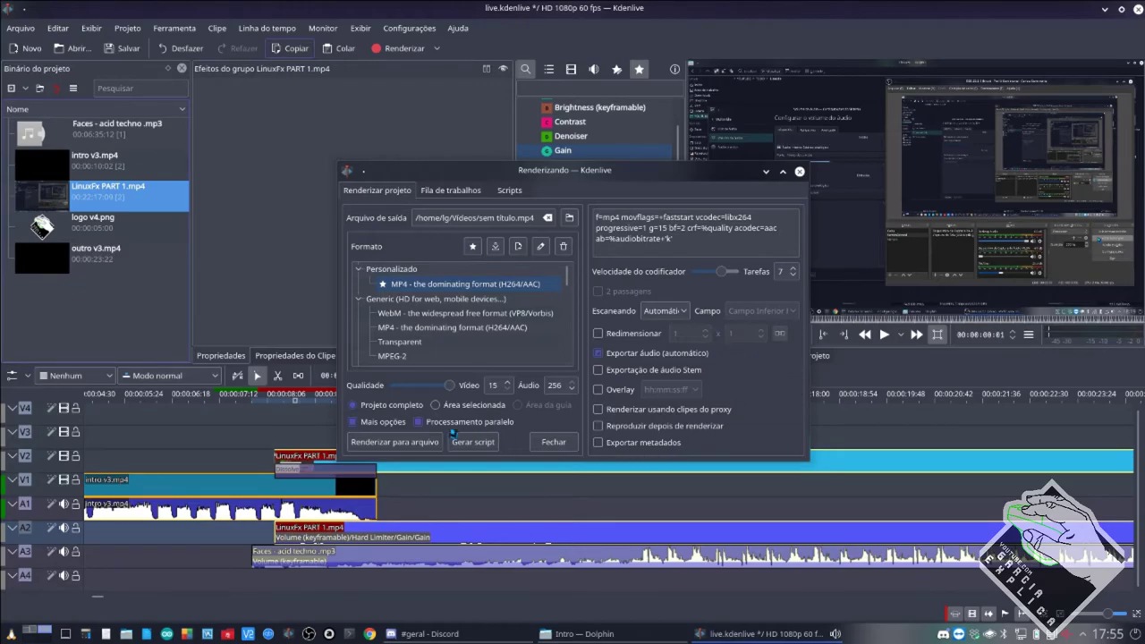
left_click(507, 221)
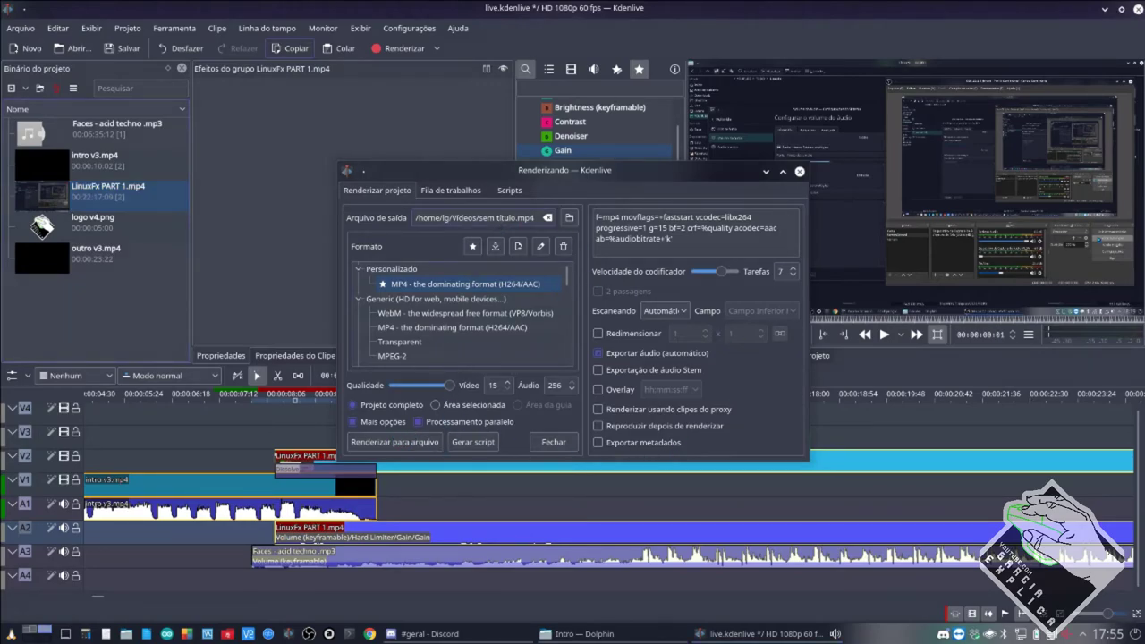
left_click(799, 171)
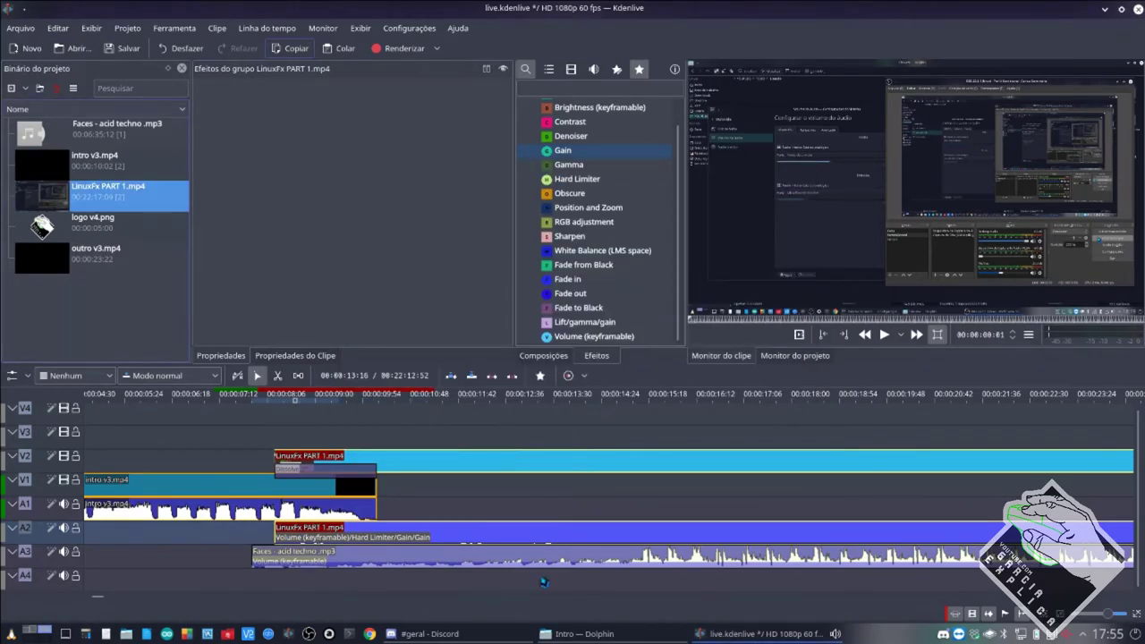
Switch to Dolphin and go to /mnt/data/Youtube-Salveds/ in the right pane.
left_click(630, 631)
left_click(542, 340)
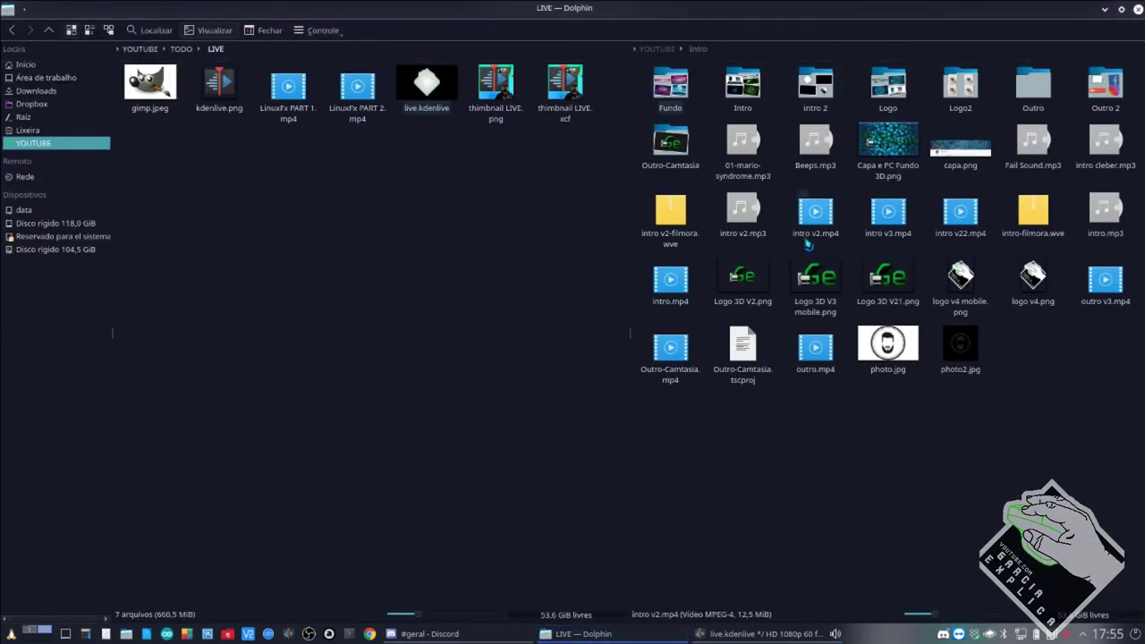
left_click(665, 51)
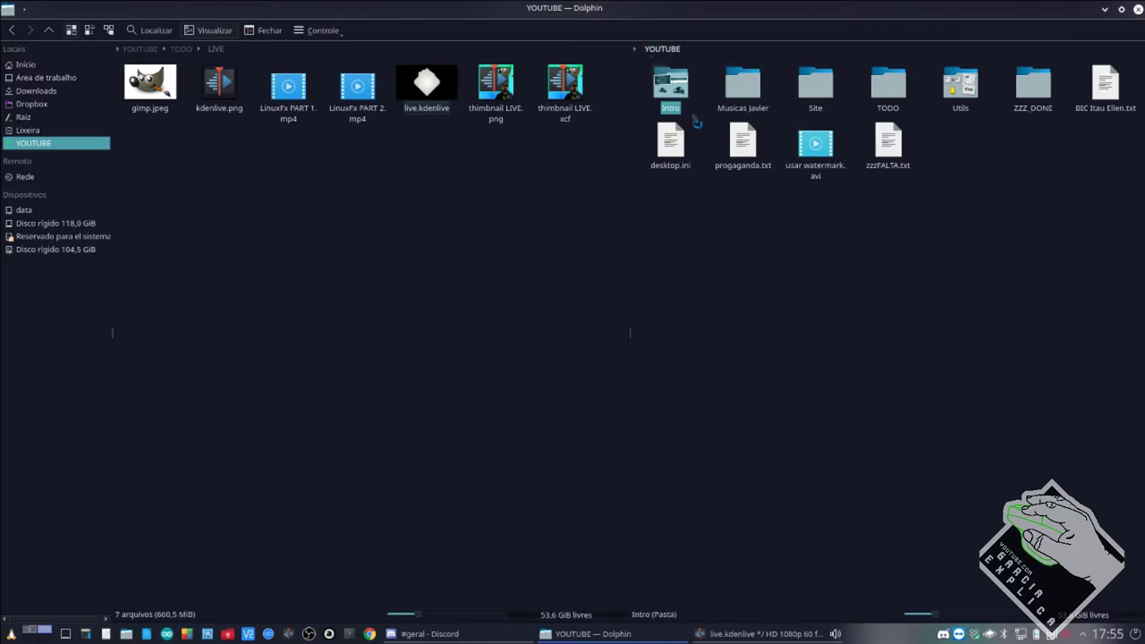
left_click(729, 51)
key("BackSpace")
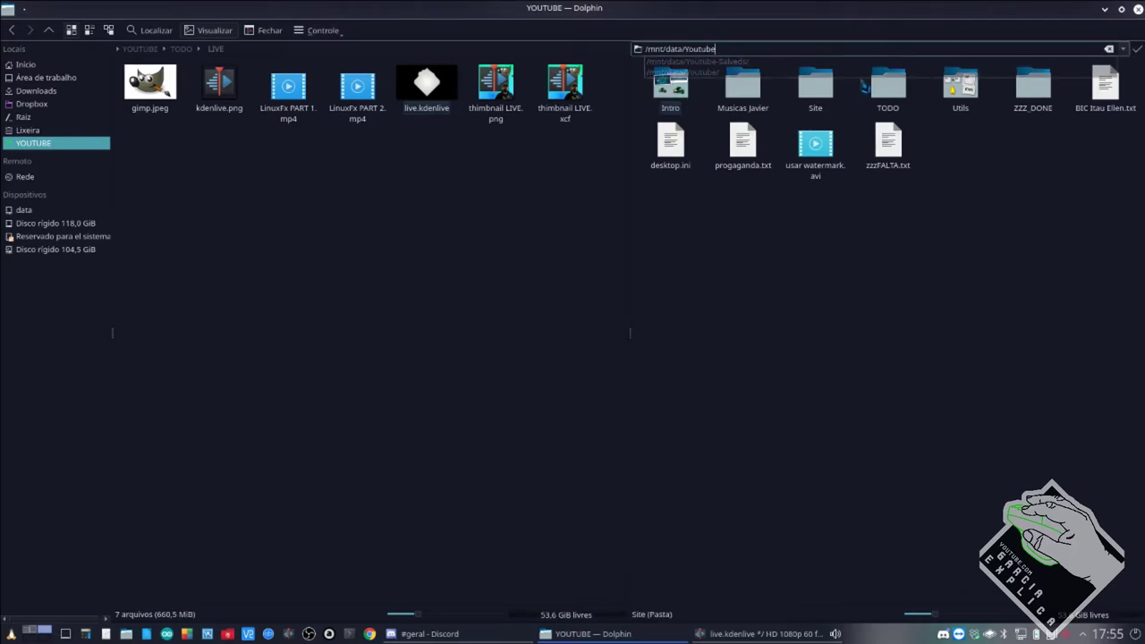
left_click(760, 61)
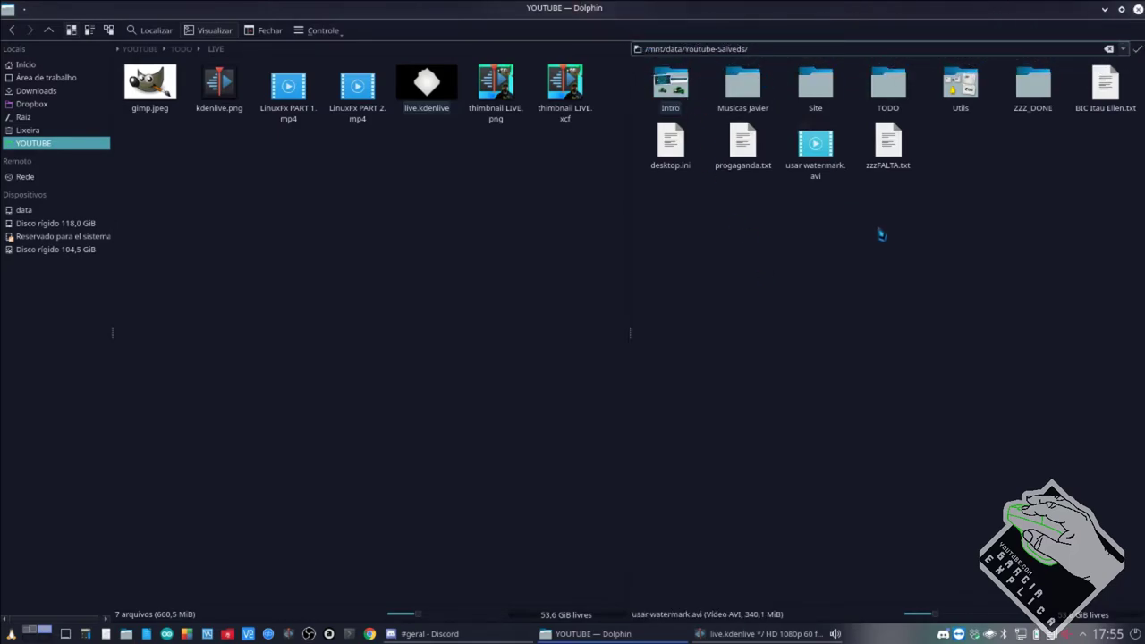
key("Return")
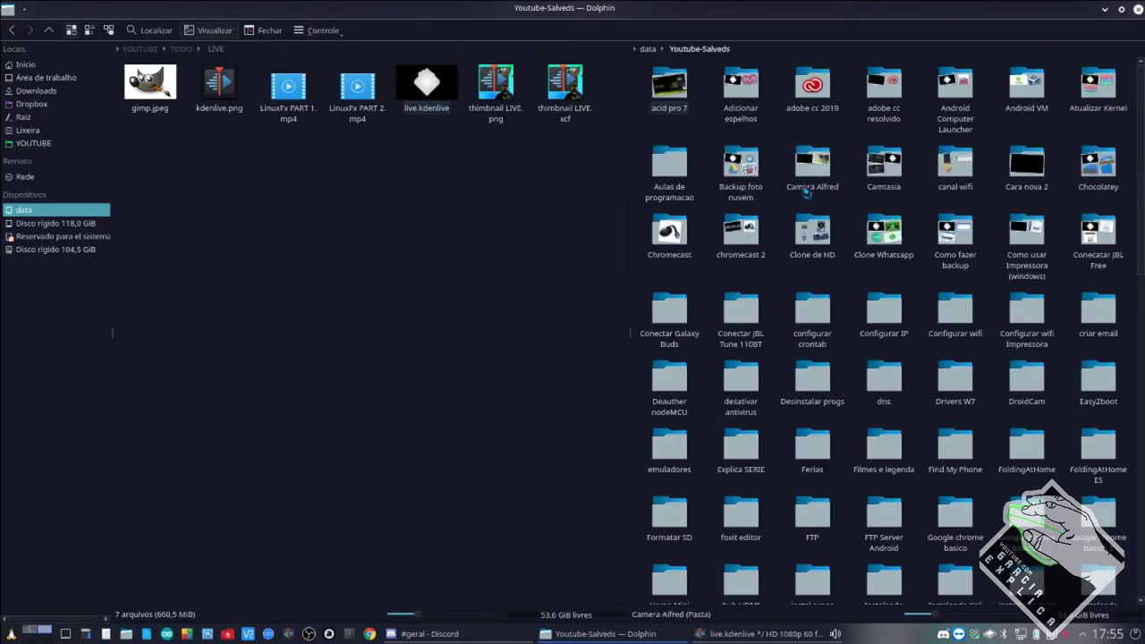
Open the Raspberry folder, then Raspberry Android GAPPS.
scroll(889, 391, "down", 10)
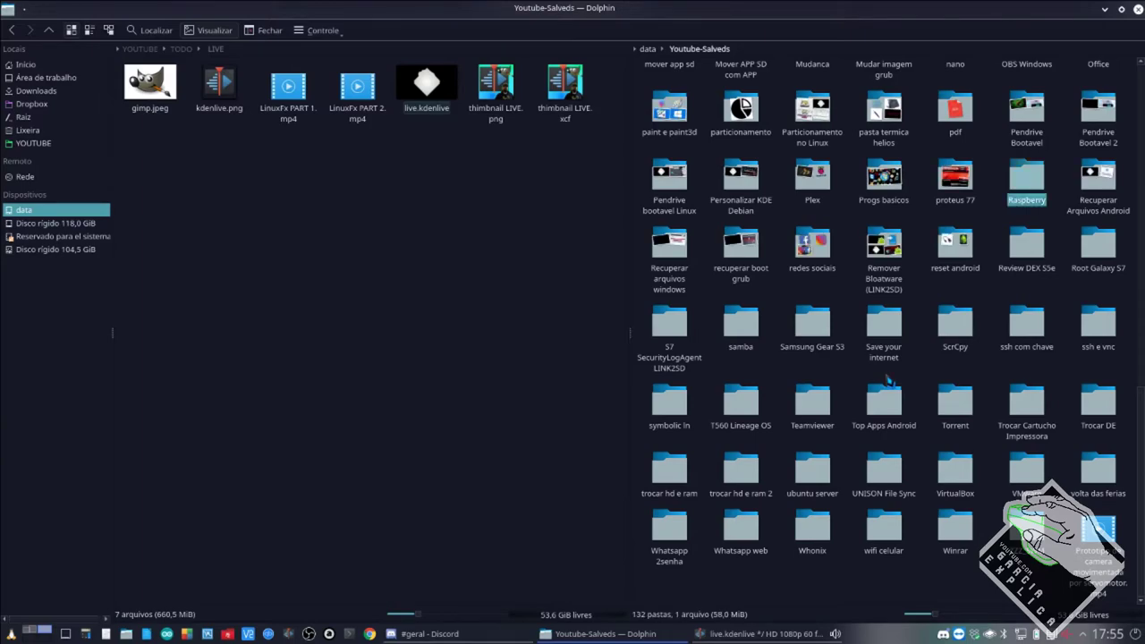
left_click(1035, 190)
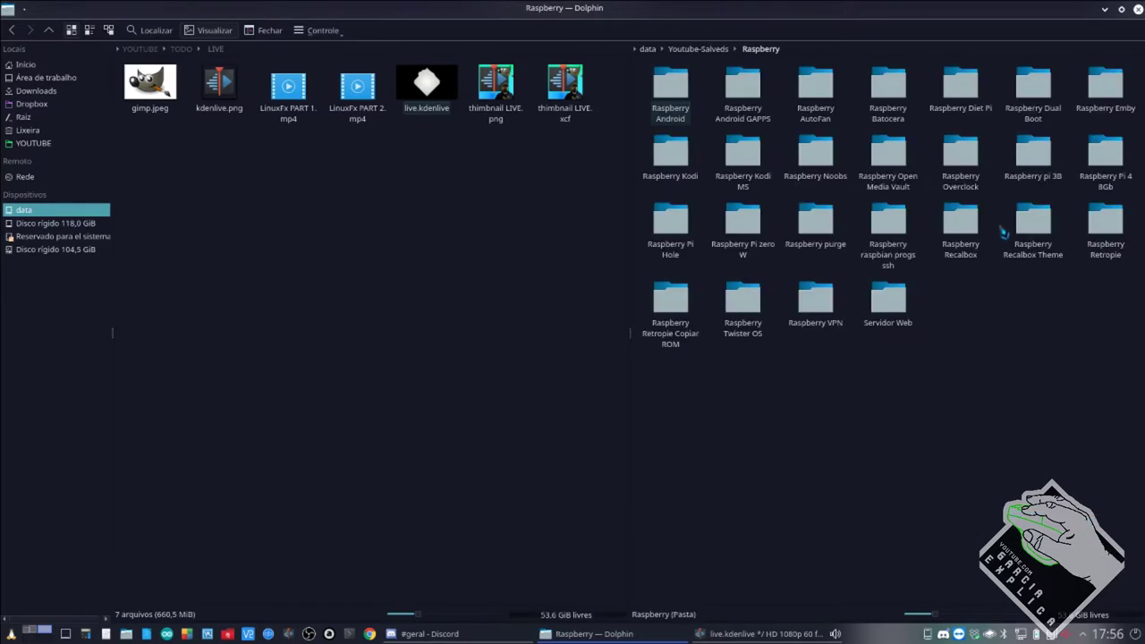
double_click(745, 109)
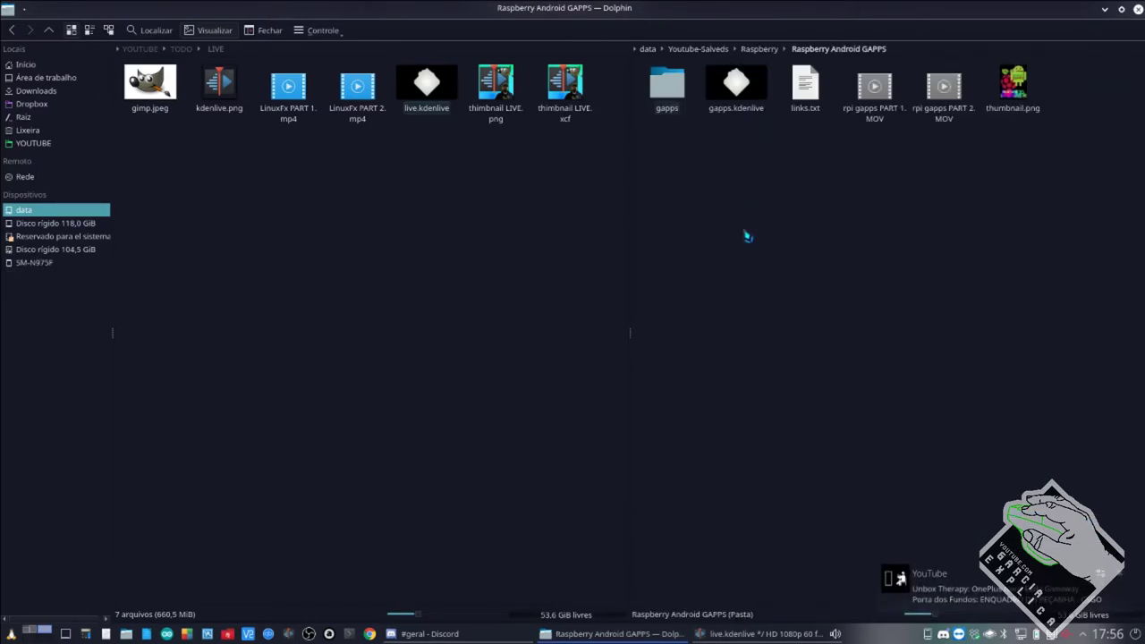
Open the gapps.kdenlive project and scroll through its timeline.
left_click(752, 143)
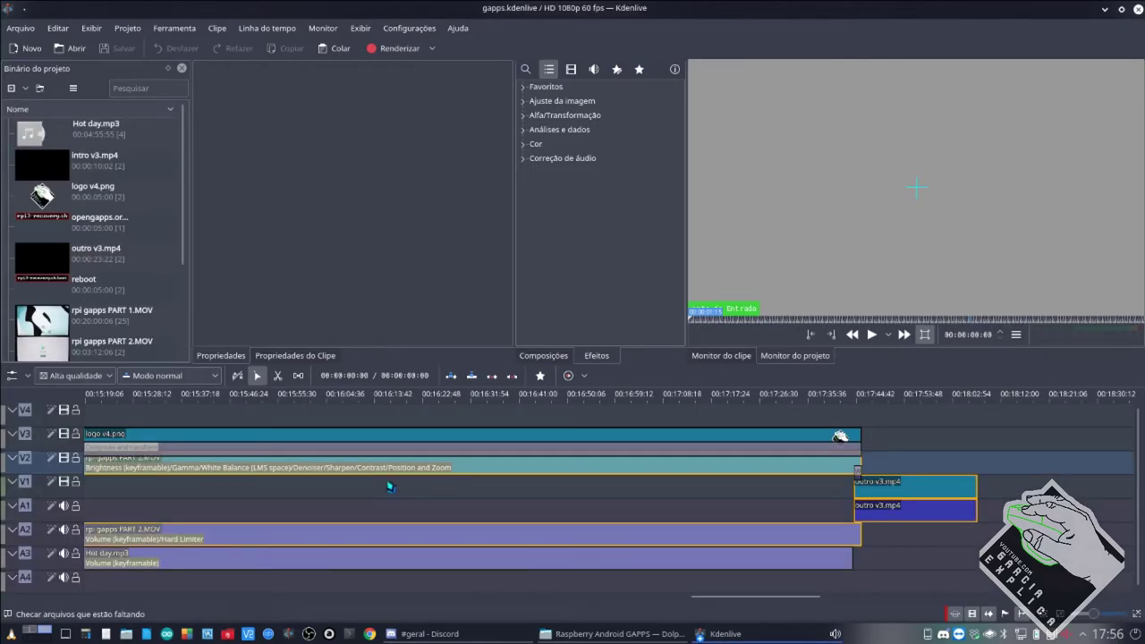
scroll(386, 497, "up", 3)
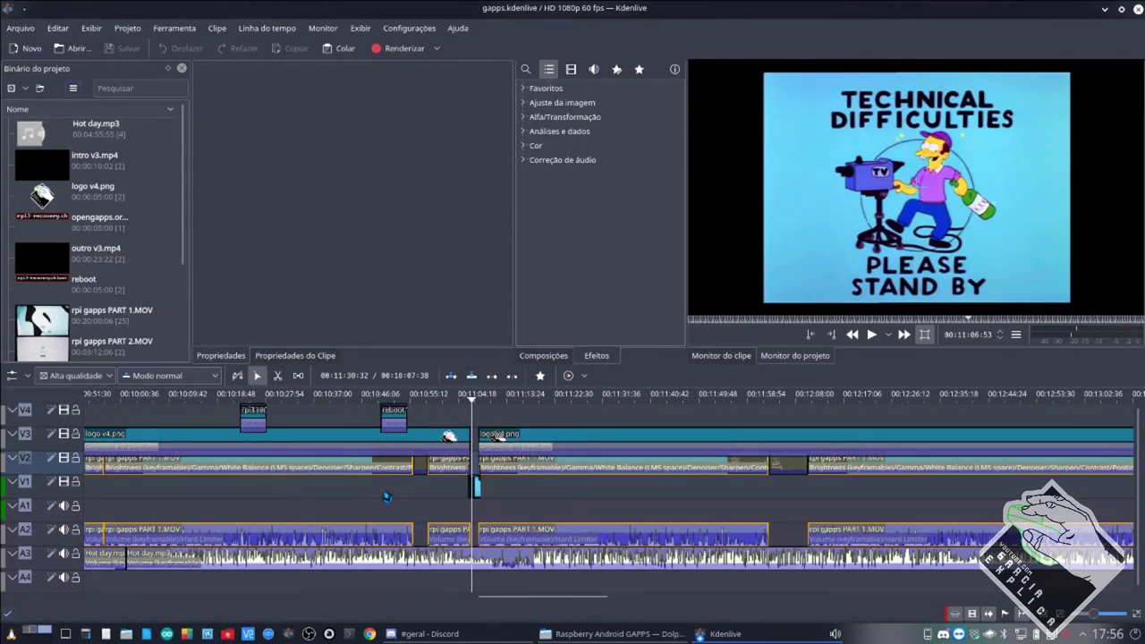
scroll(386, 498, "up", 5)
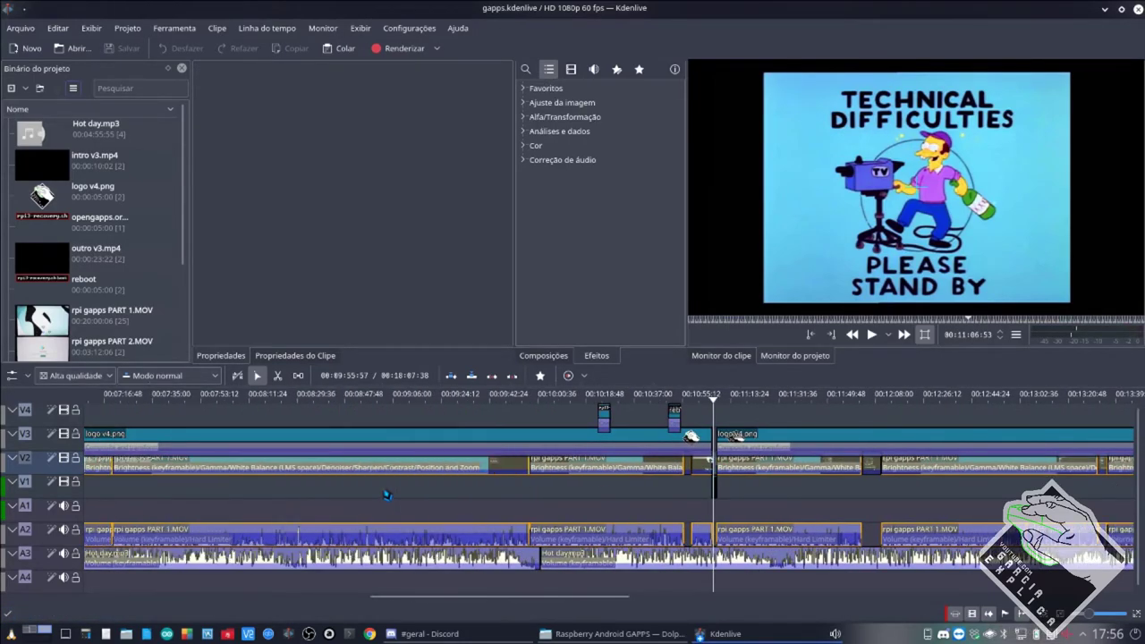
scroll(387, 495, "up", 6)
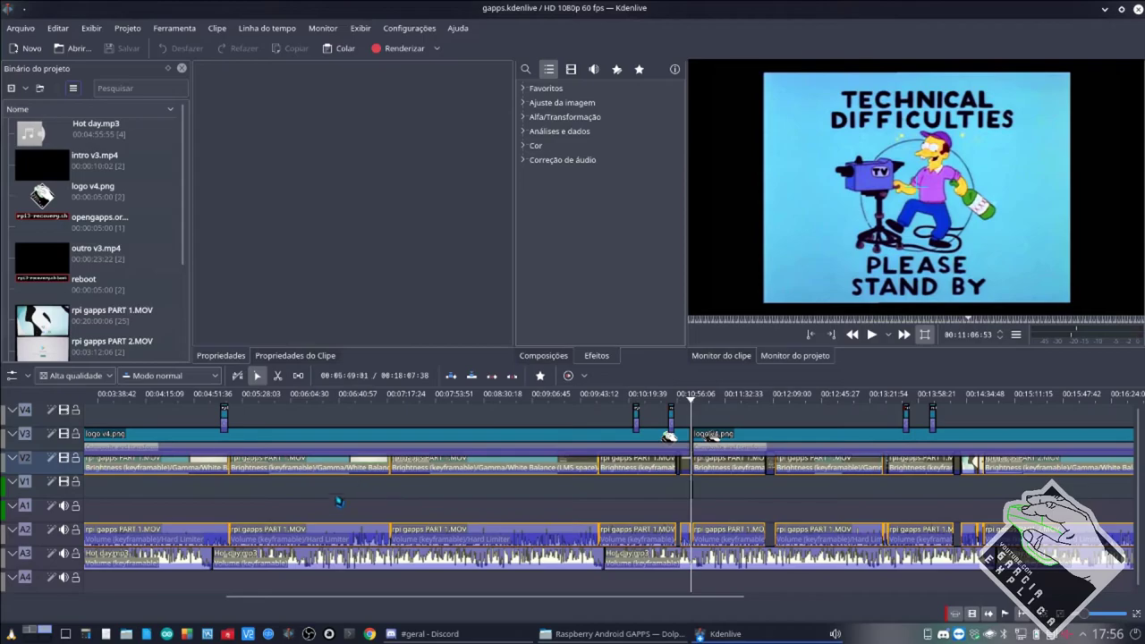
scroll(321, 494, "up", 2)
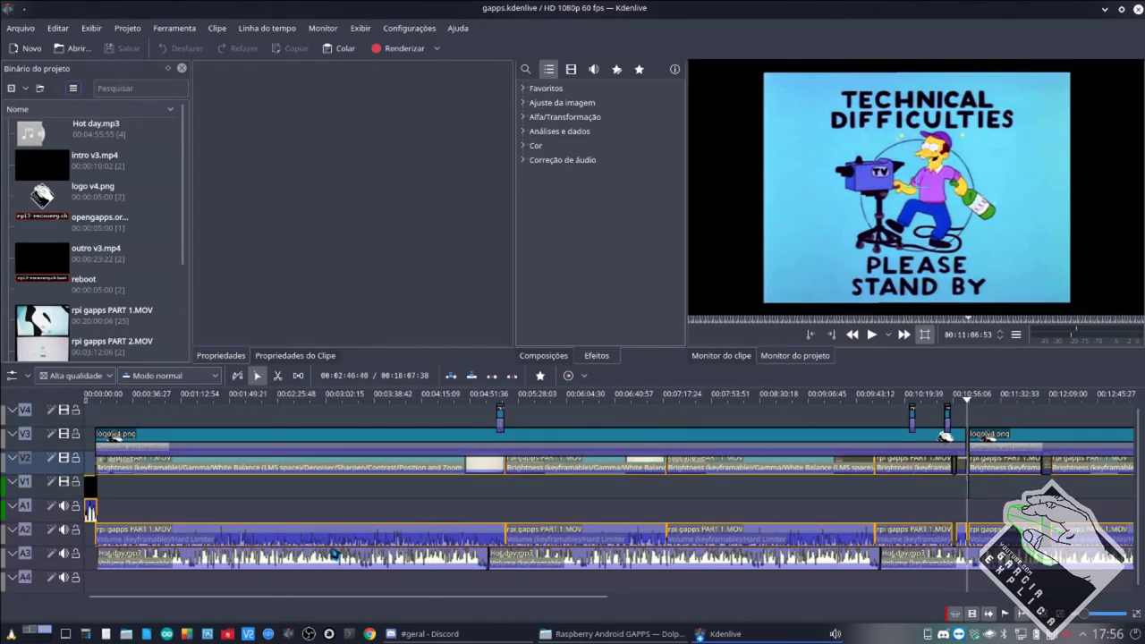
scroll(875, 560, "down", 7)
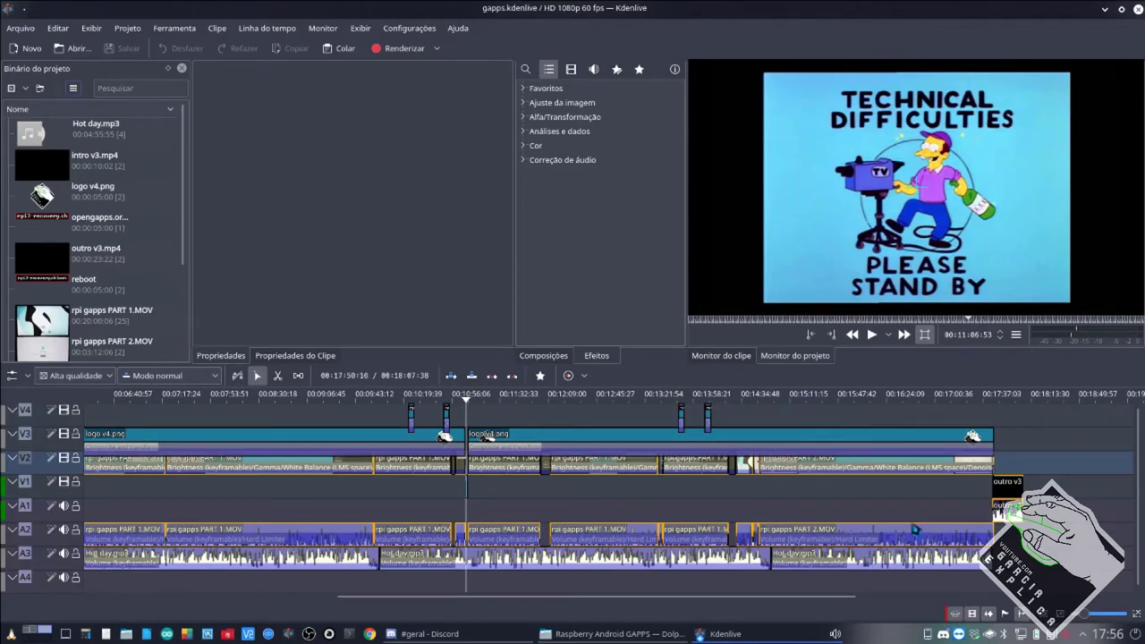
scroll(653, 508, "up", 1)
scroll(573, 510, "up", 5)
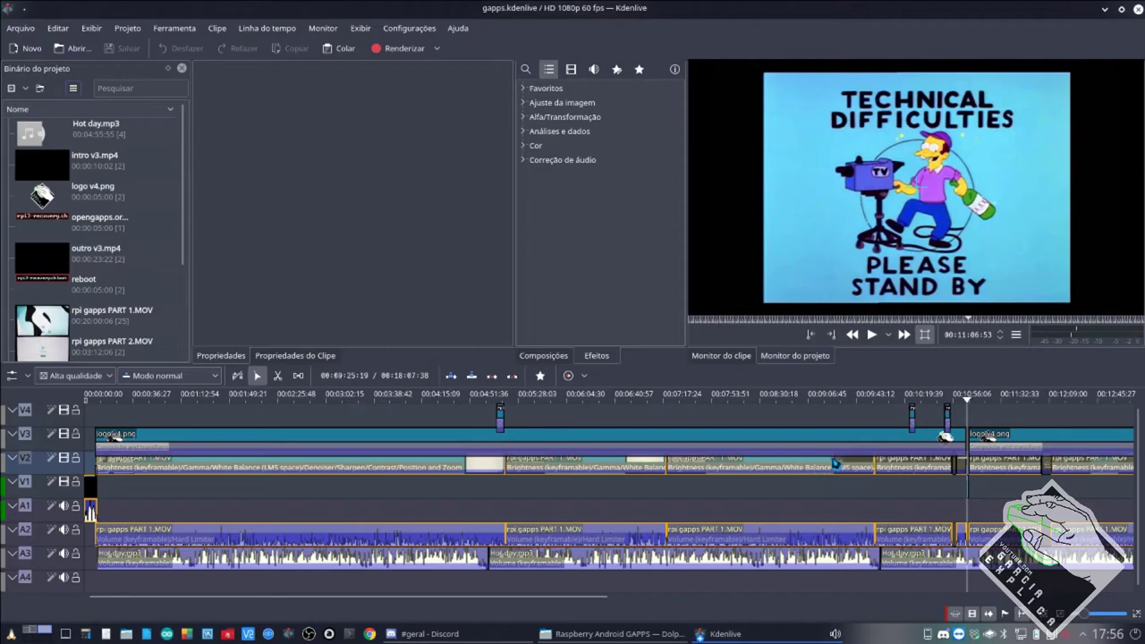
Inspect the rpi gapps PART 1.MOV clips, the rpi3 recovery caption and the reboot caption.
left_click(653, 467)
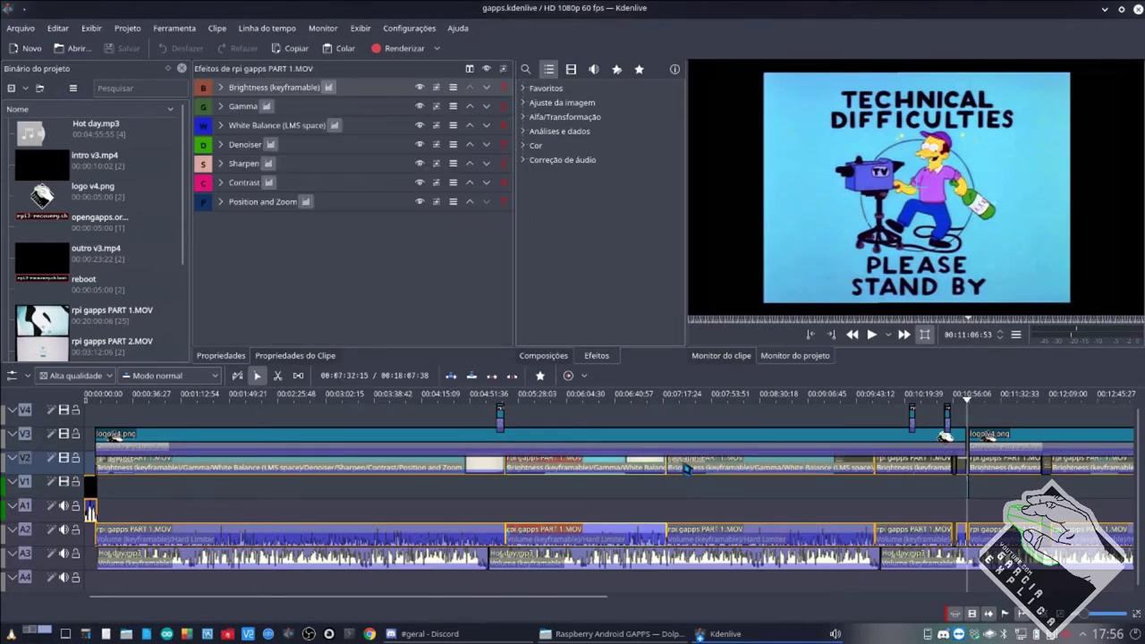
left_click(709, 467)
scroll(792, 475, "right", 3)
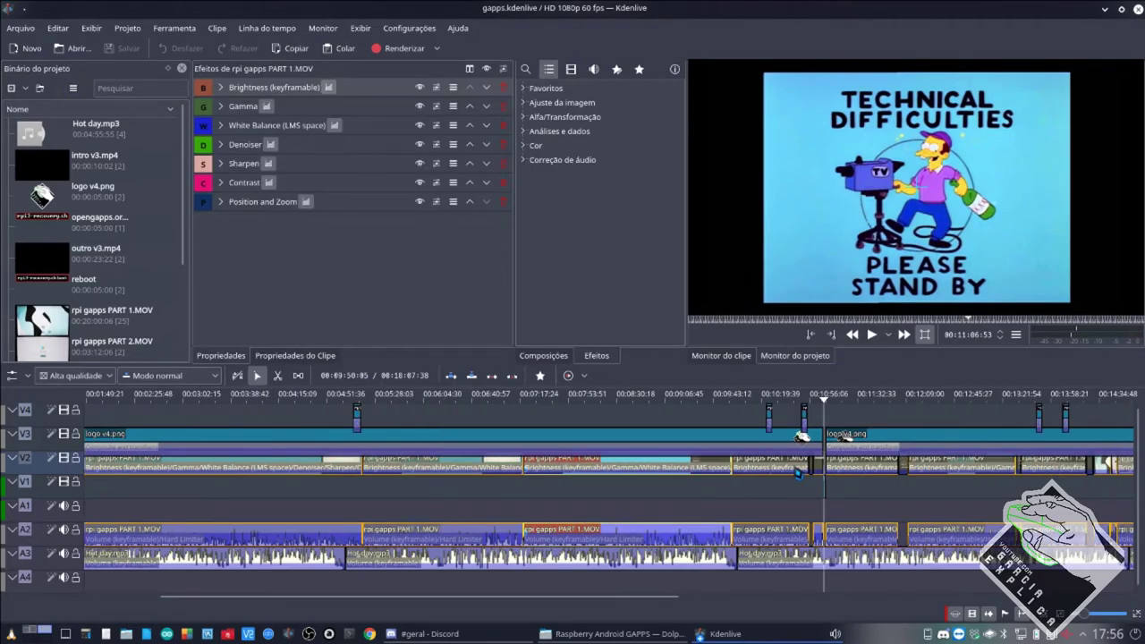
left_click(800, 473)
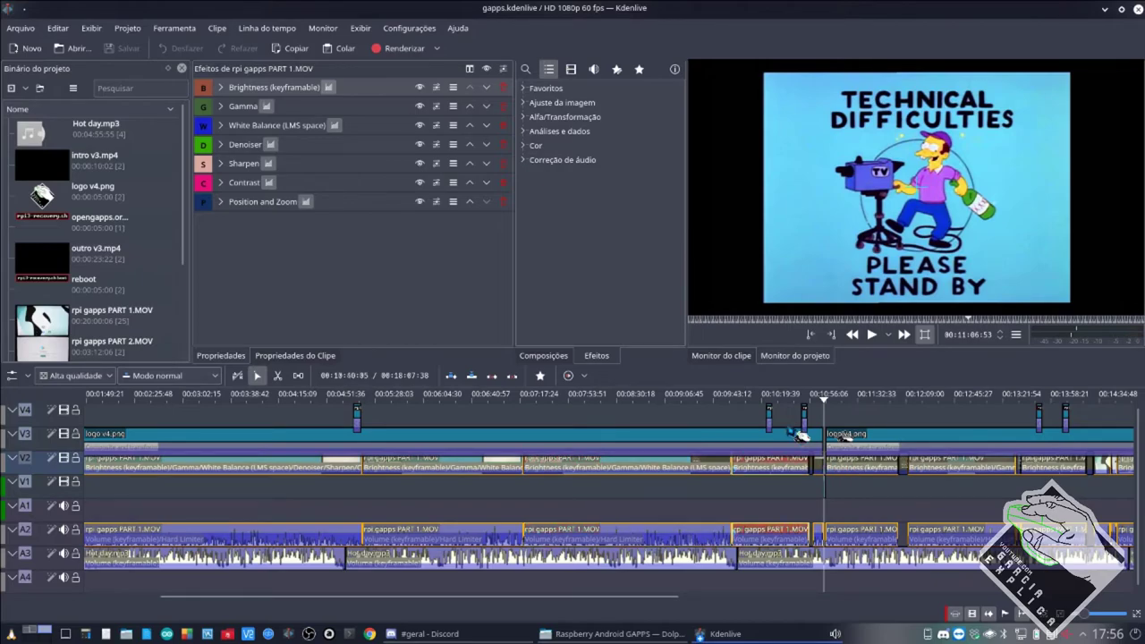
left_click(771, 416)
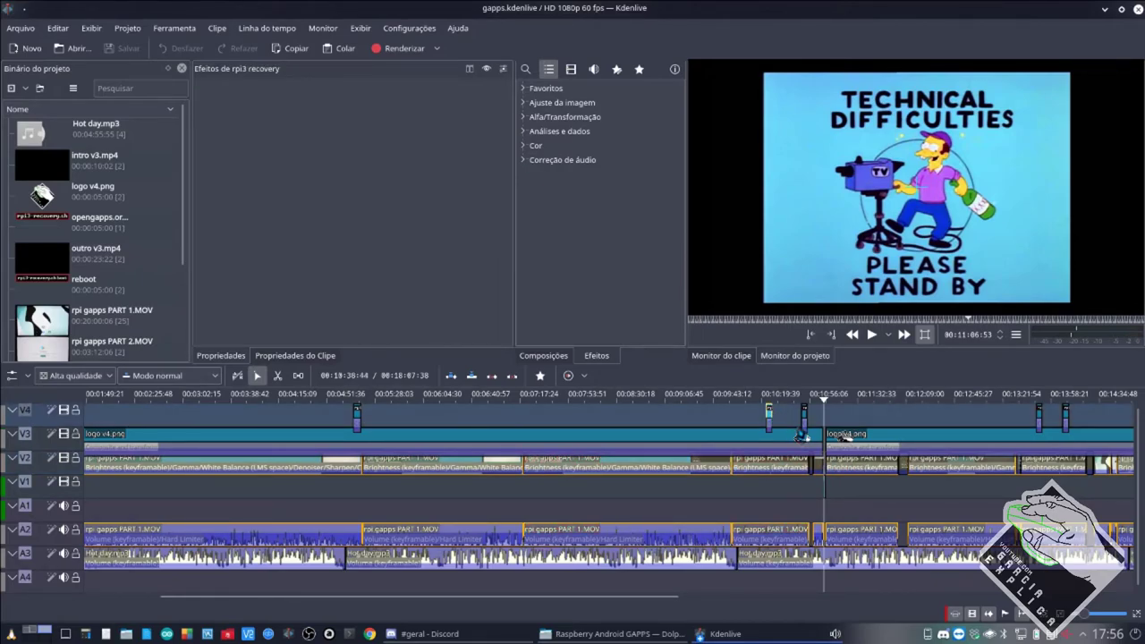
left_click(774, 504)
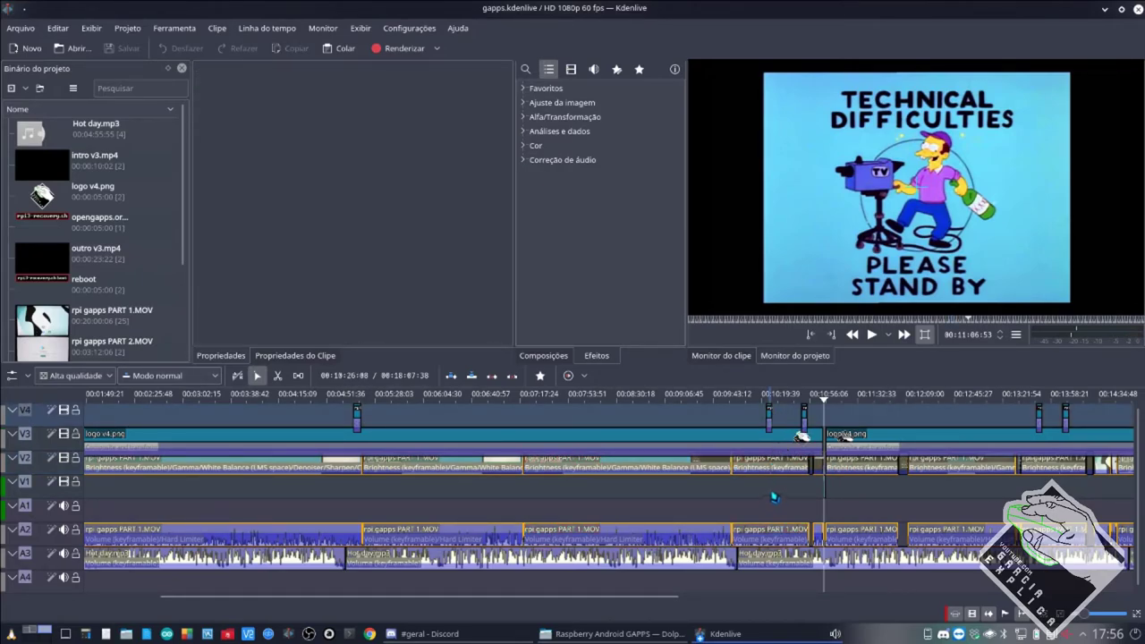
scroll(775, 494, "up", 3, "ctrl")
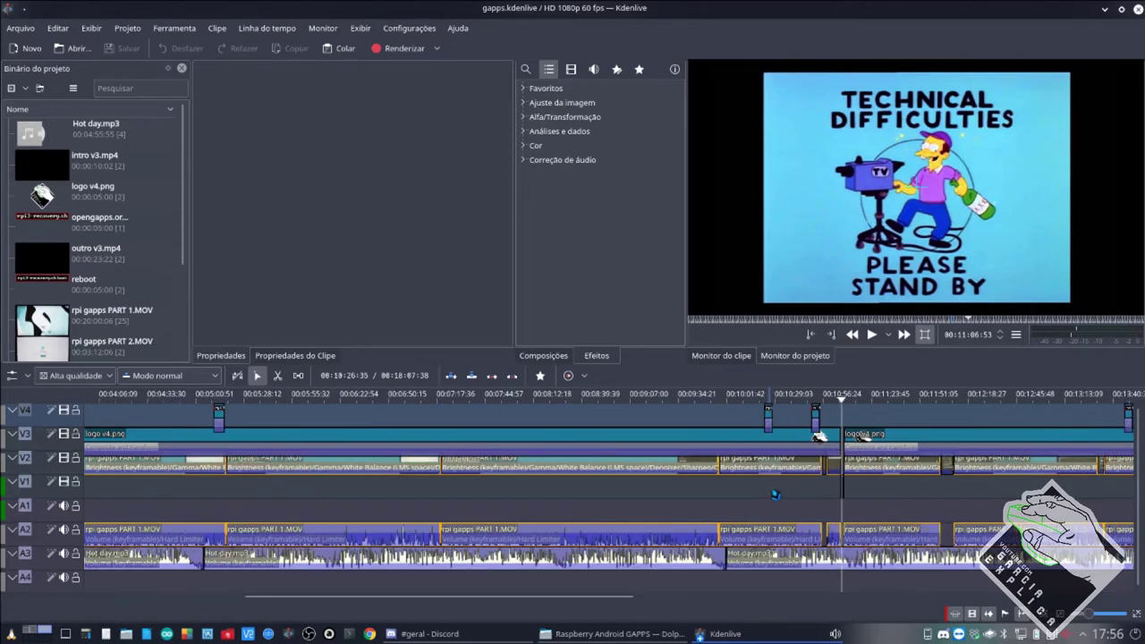
scroll(925, 442, "right", 10)
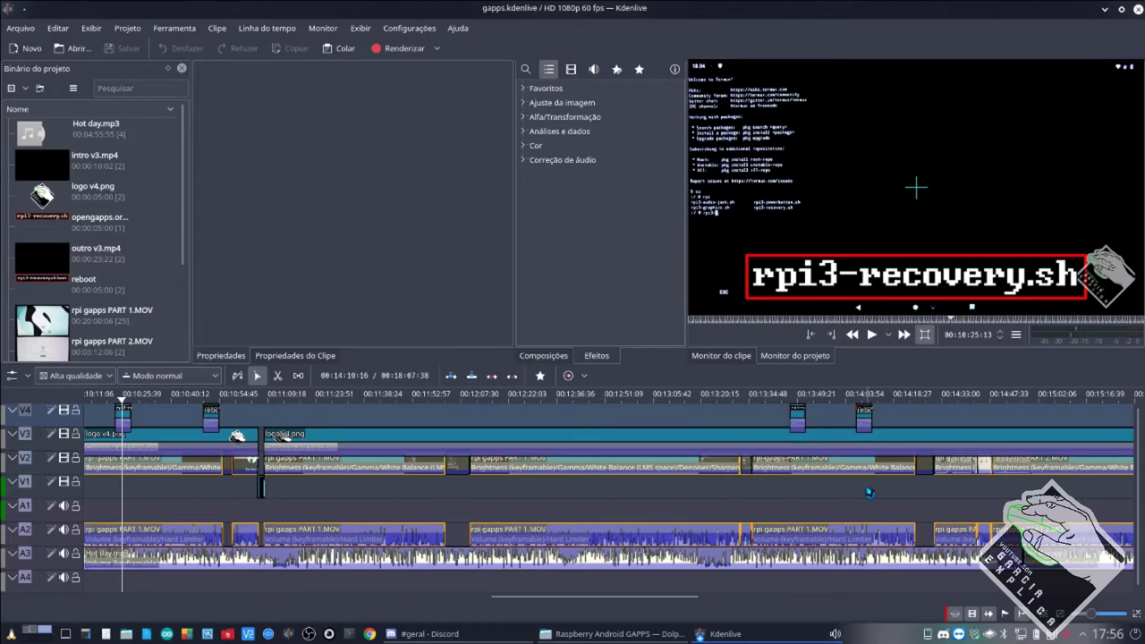
left_click(801, 492)
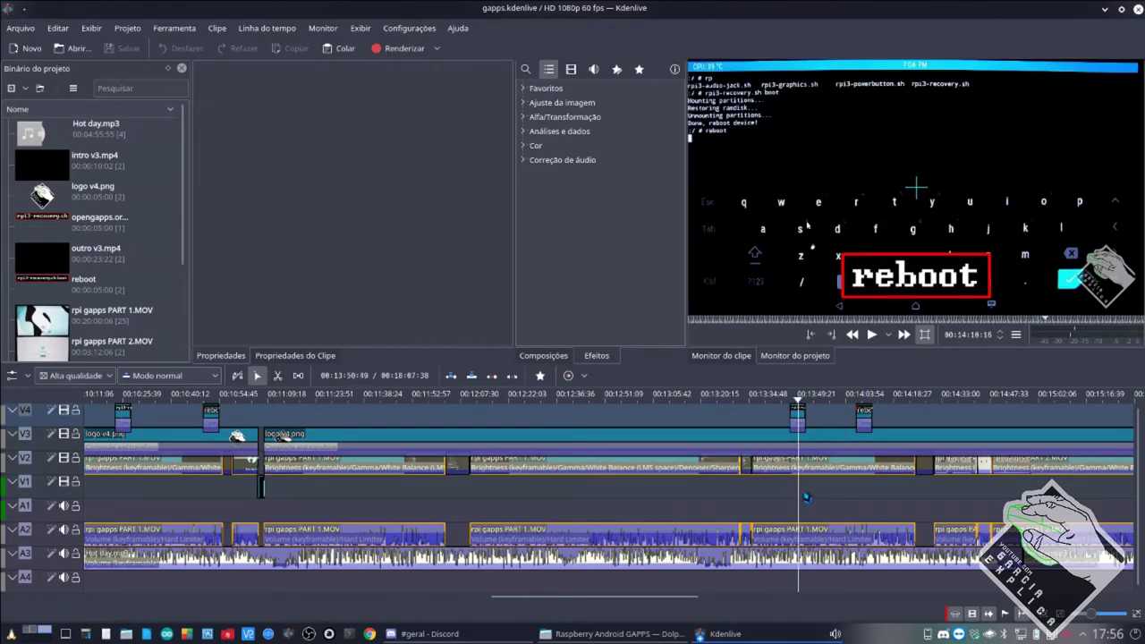
scroll(893, 484, "down", 2)
scroll(893, 484, "right", 3)
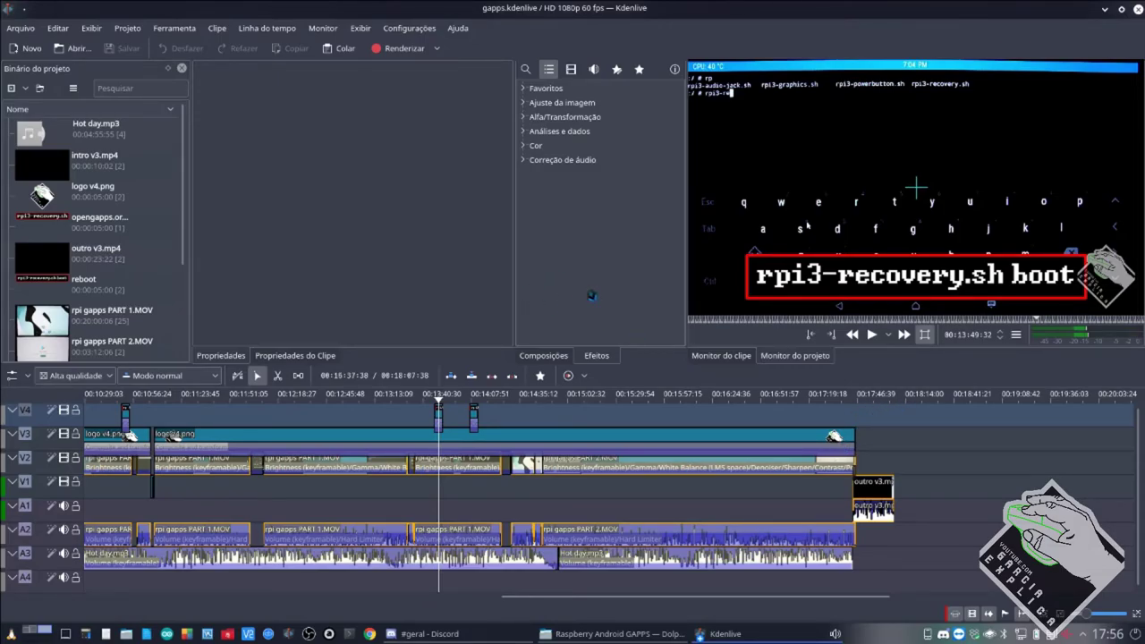
Close Kdenlive and play gapps WM.mp4 from the gapps folder.
left_click(1137, 9)
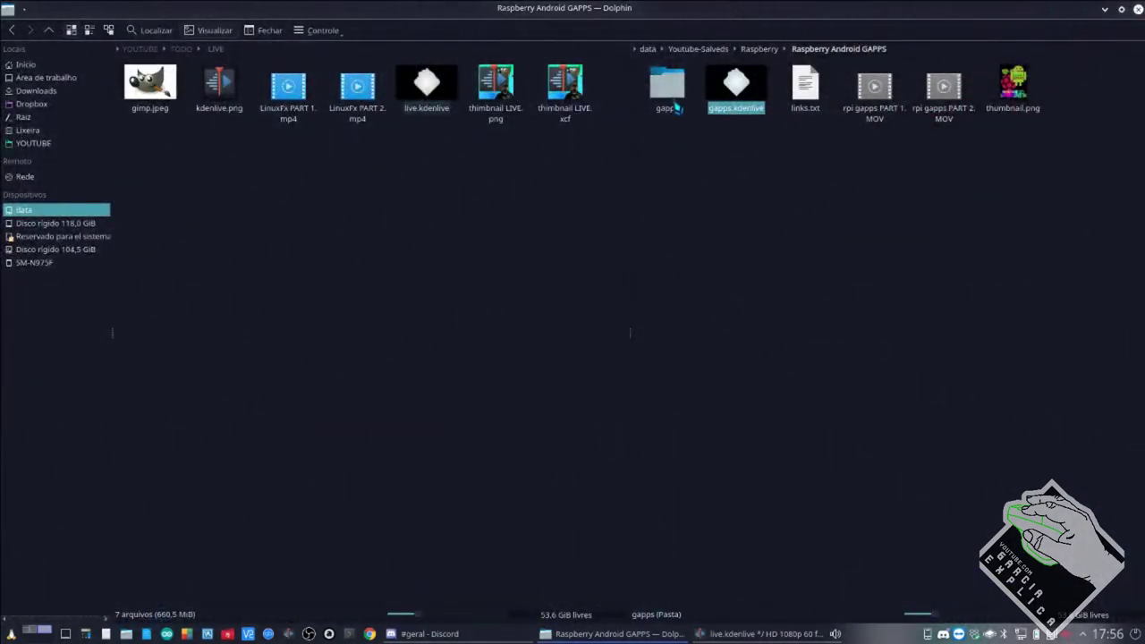
left_click(667, 90)
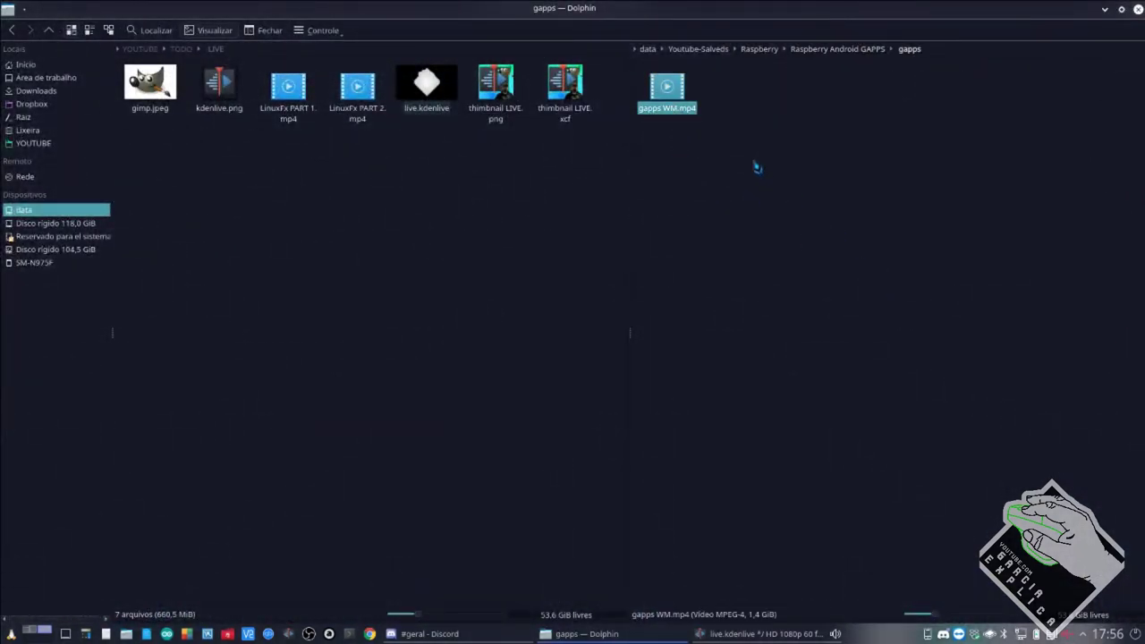
left_click(671, 94)
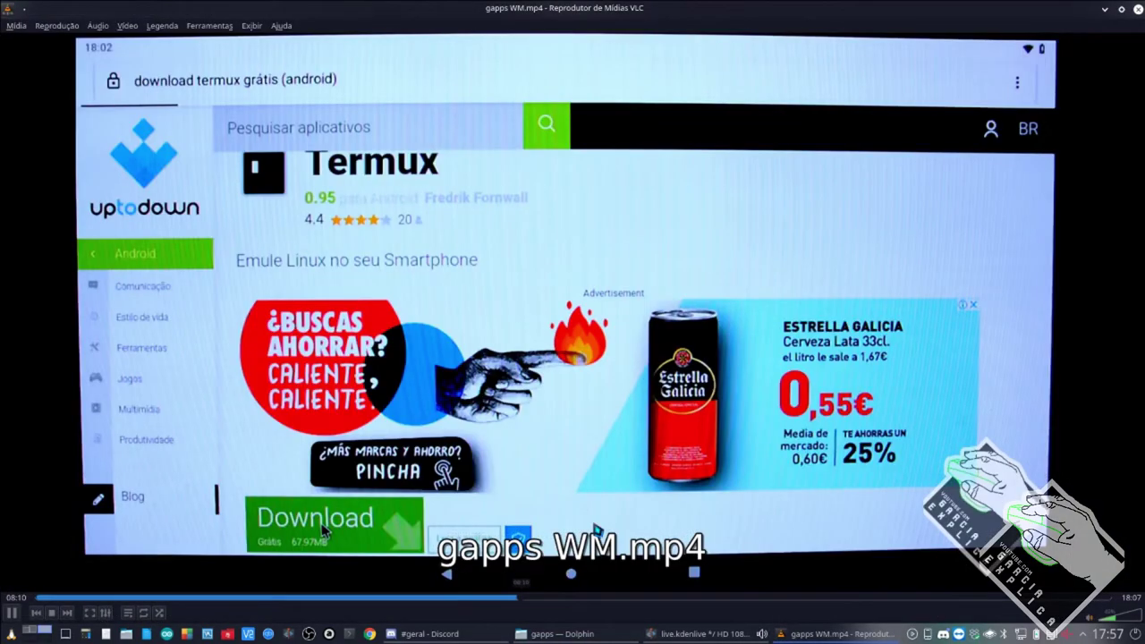
Watch gapps WM.mp4 fullscreen, skipping ahead to about 13:47, then leave fullscreen.
double_click(286, 573)
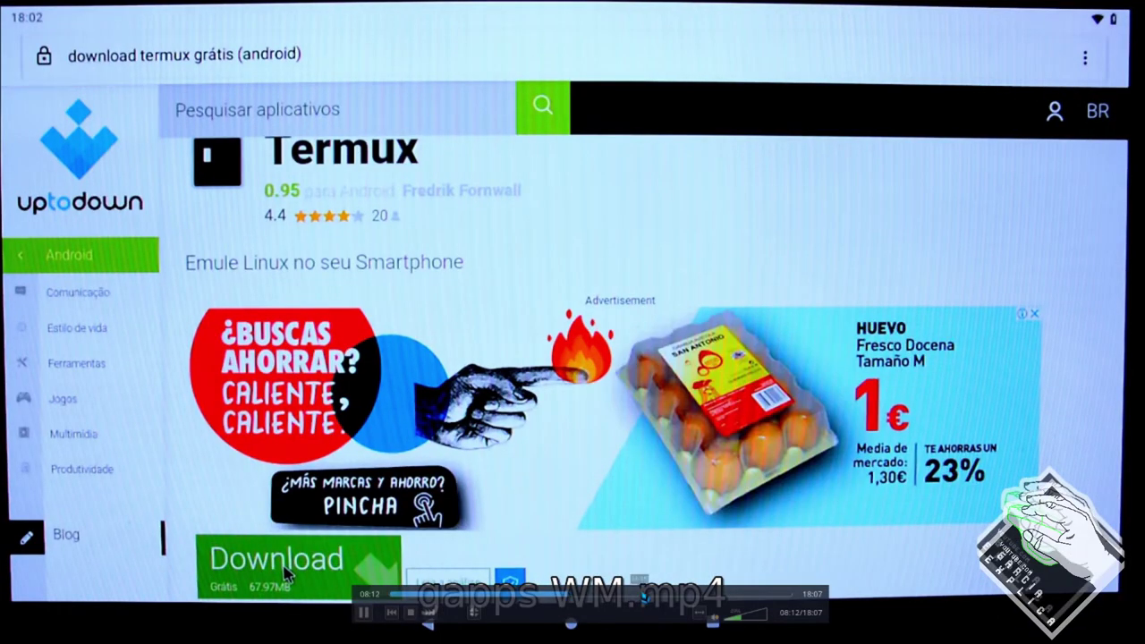
left_click(662, 595)
left_click(699, 595)
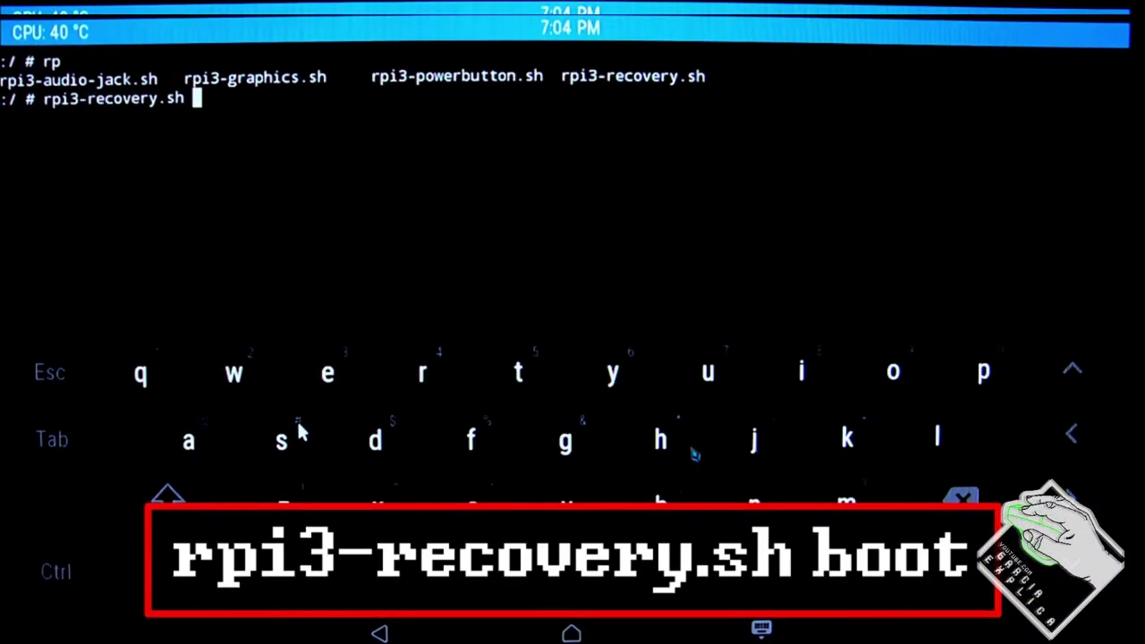
double_click(694, 455)
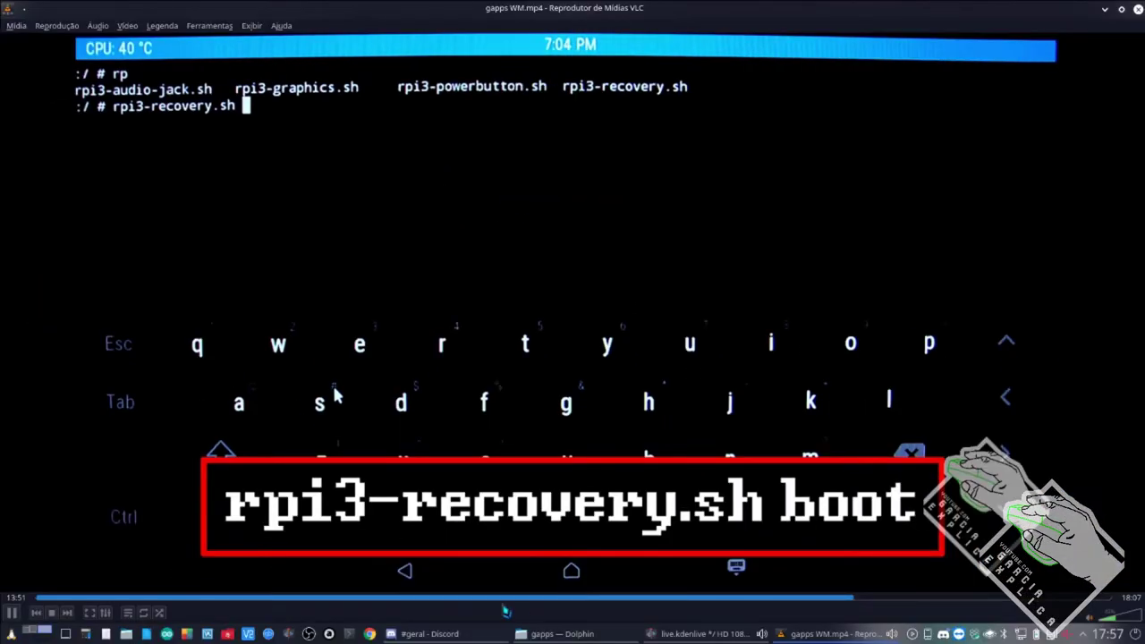
Rewind gapps WM.mp4 from 06:38 back to its opening at 0:09.
left_click(436, 598)
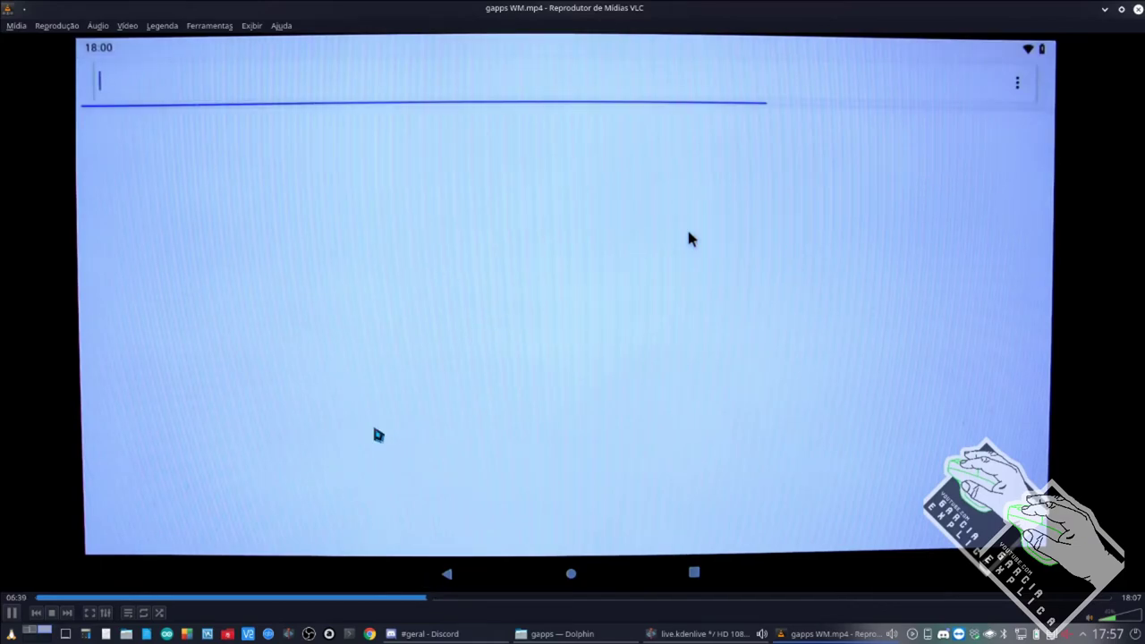
left_click(161, 596)
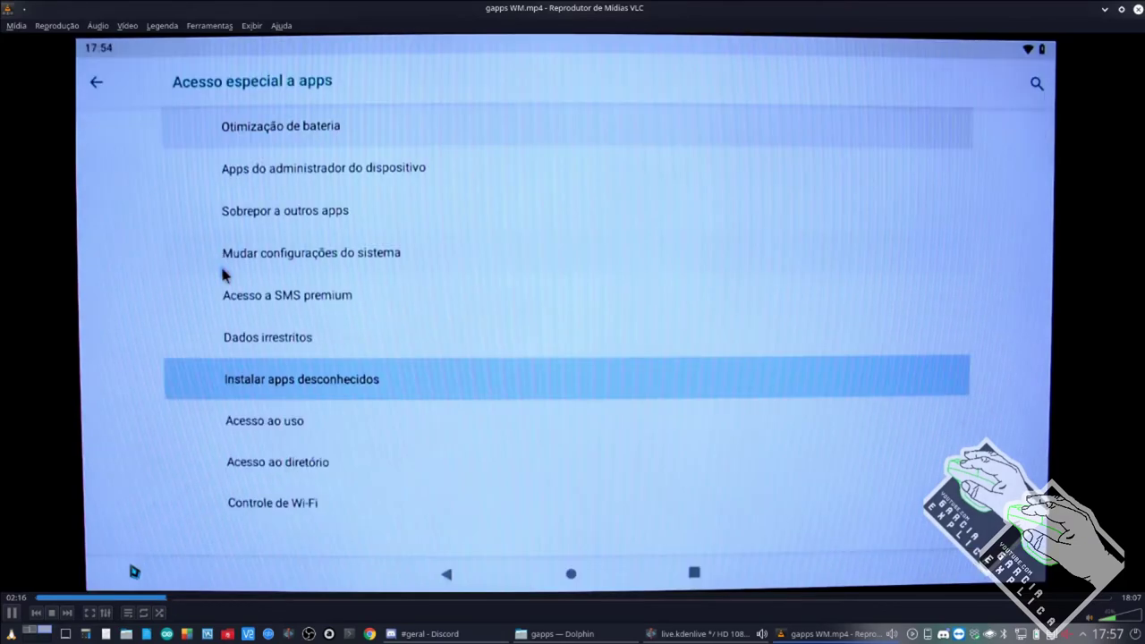
left_click(49, 597)
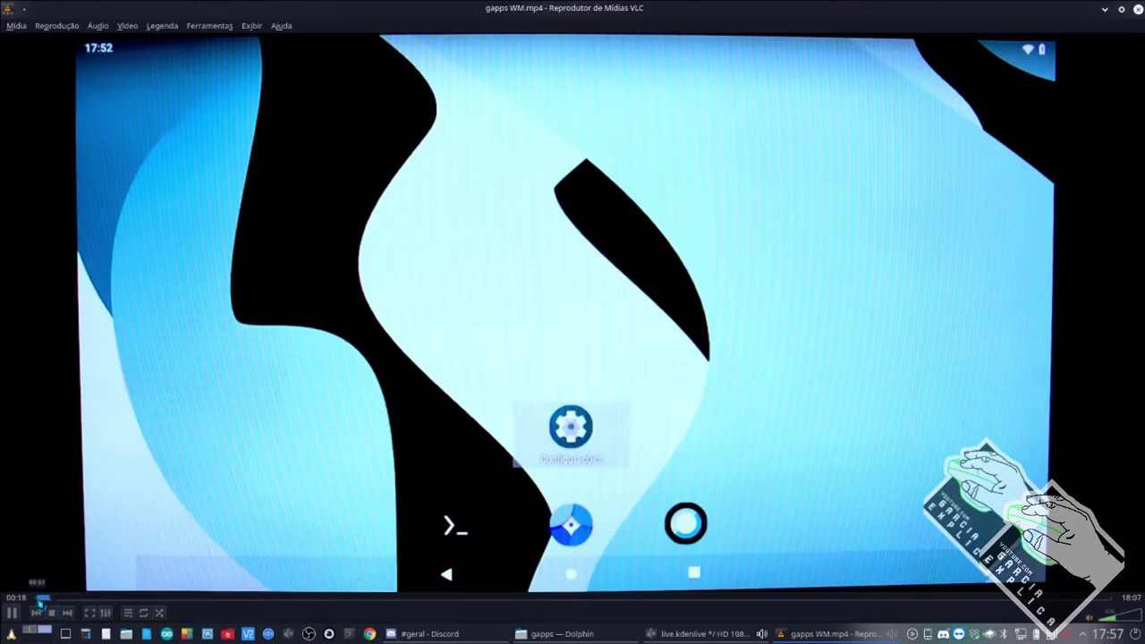
left_click(42, 598)
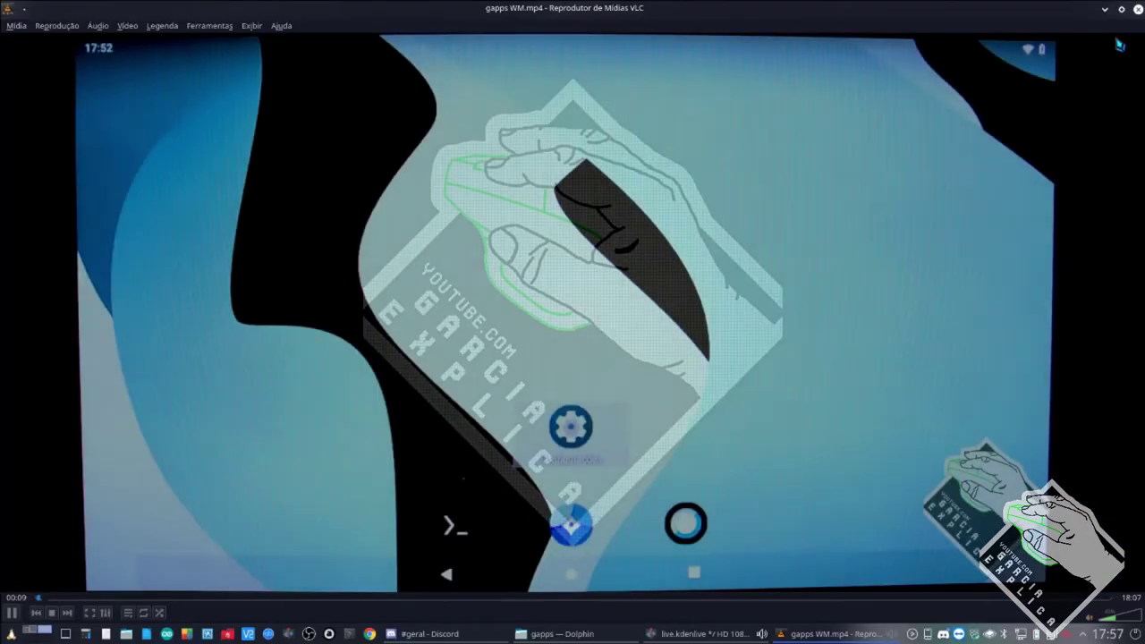
Close VLC, close the Raspberry Android GAPPS split pane, and return to live.kdenlive.
left_click(1138, 9)
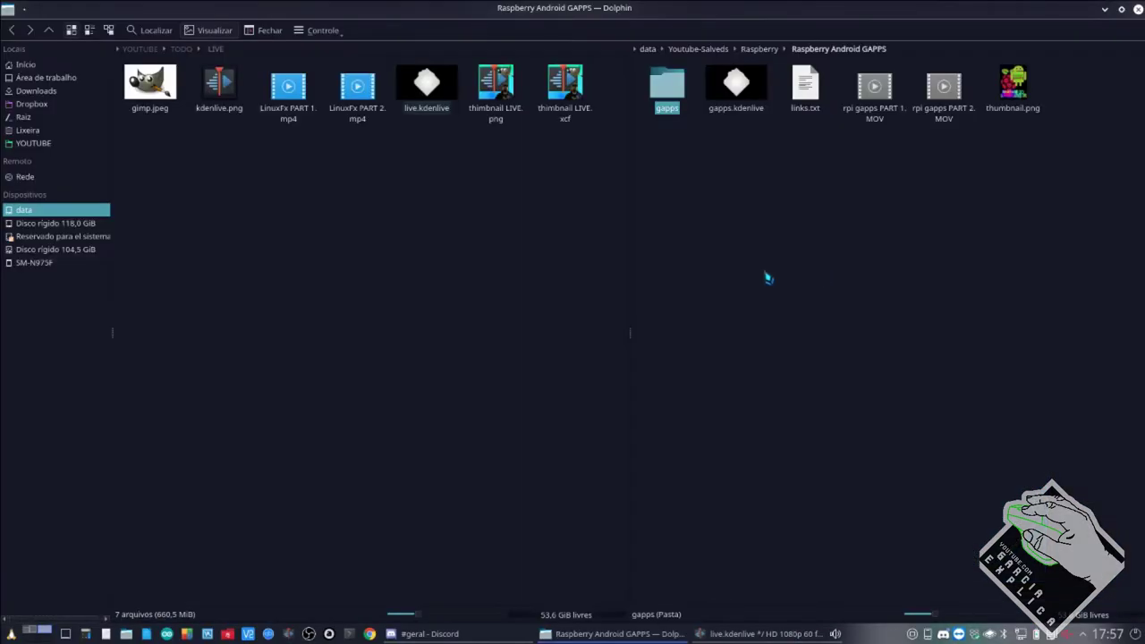
left_click_drag(980, 112, 856, 328)
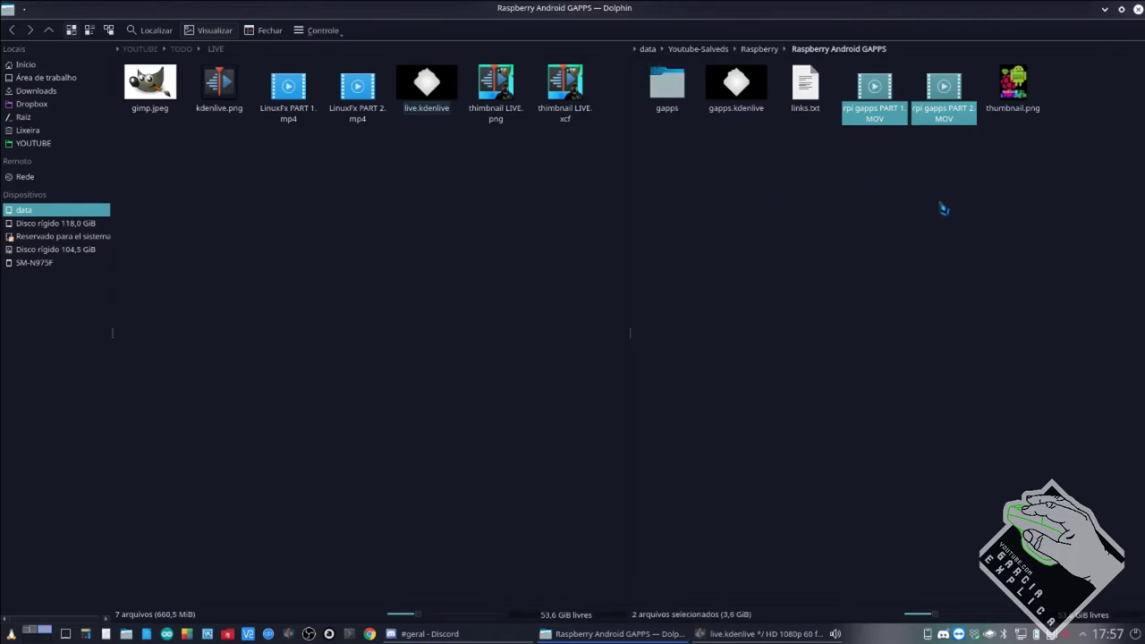
left_click(782, 302)
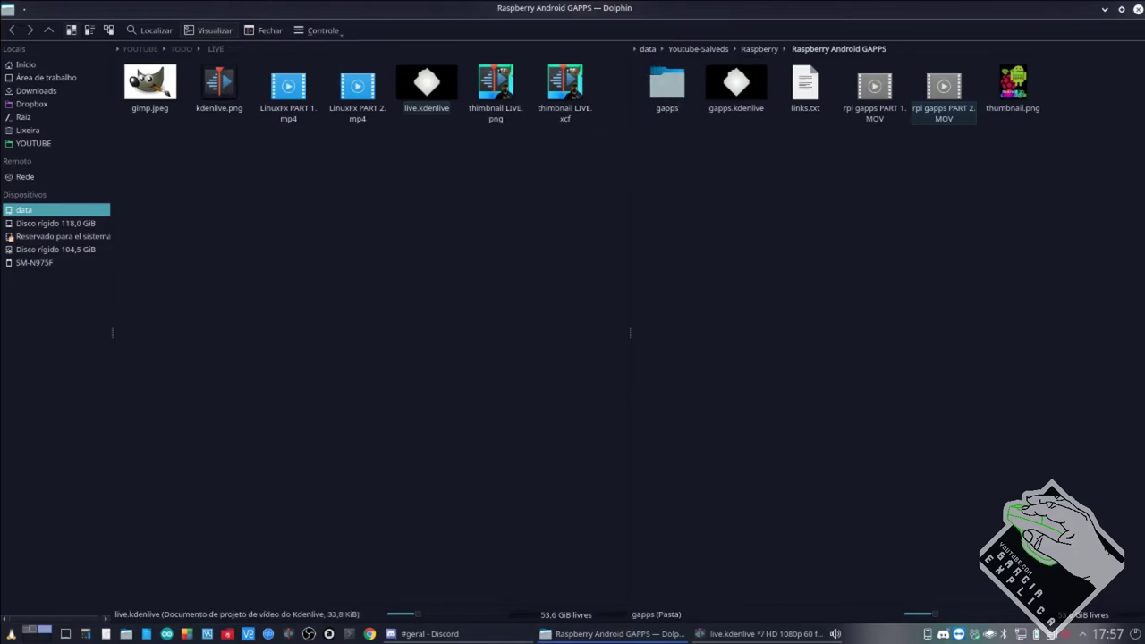
left_click(266, 31)
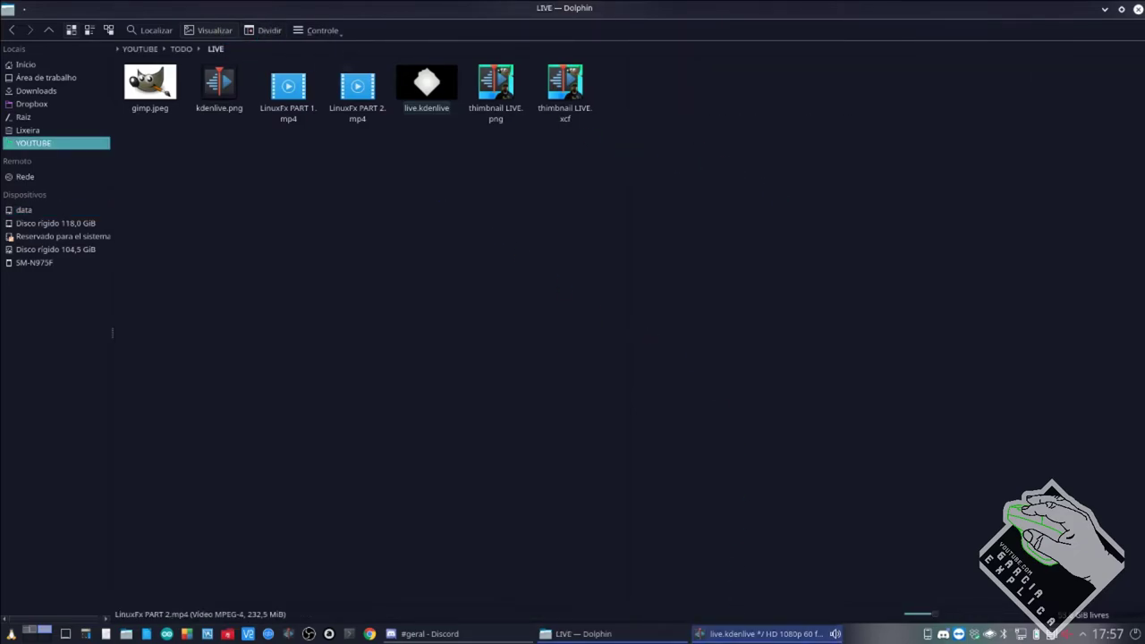
left_click(752, 634)
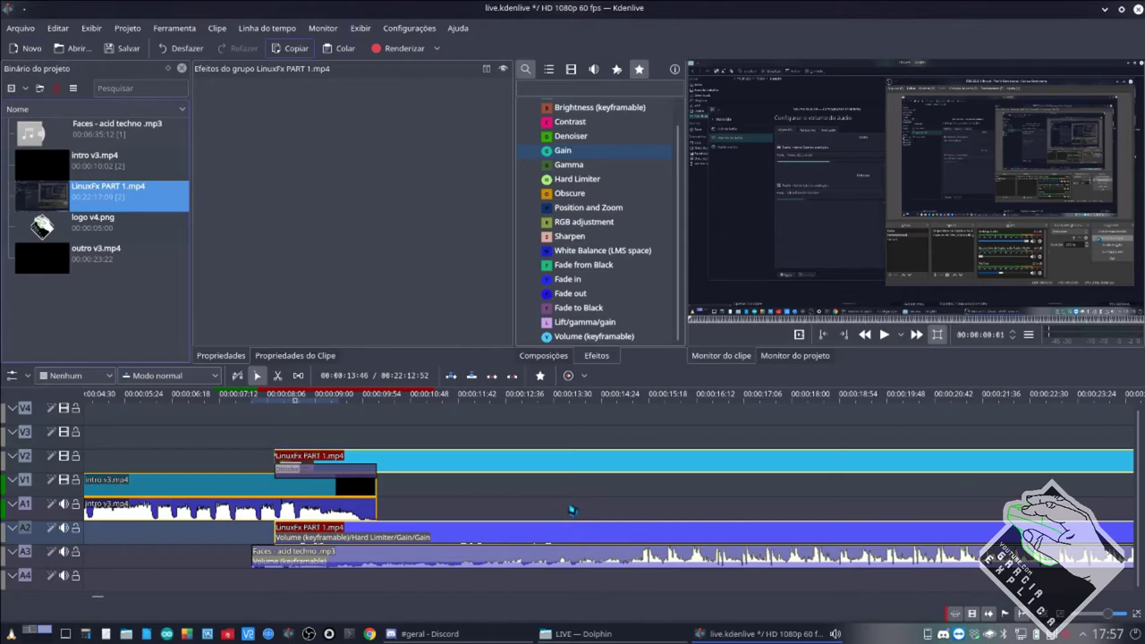
Bring the Discord #geral chat to the front from the taskbar.
left_click(392, 633)
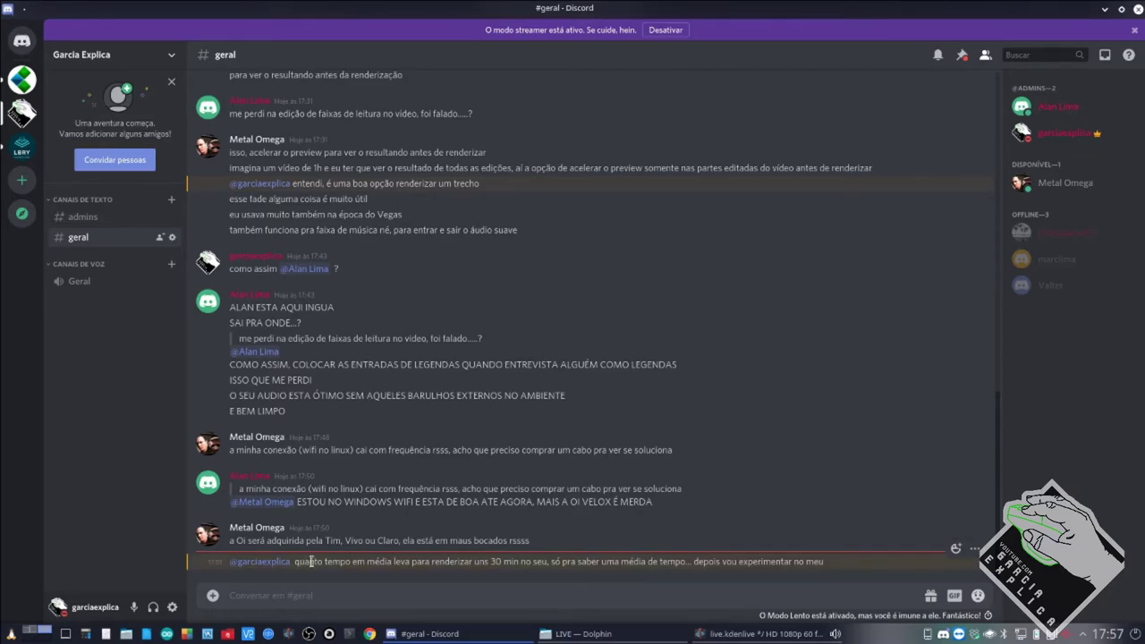
left_click_drag(312, 561, 837, 565)
left_click(745, 623)
left_click(248, 634)
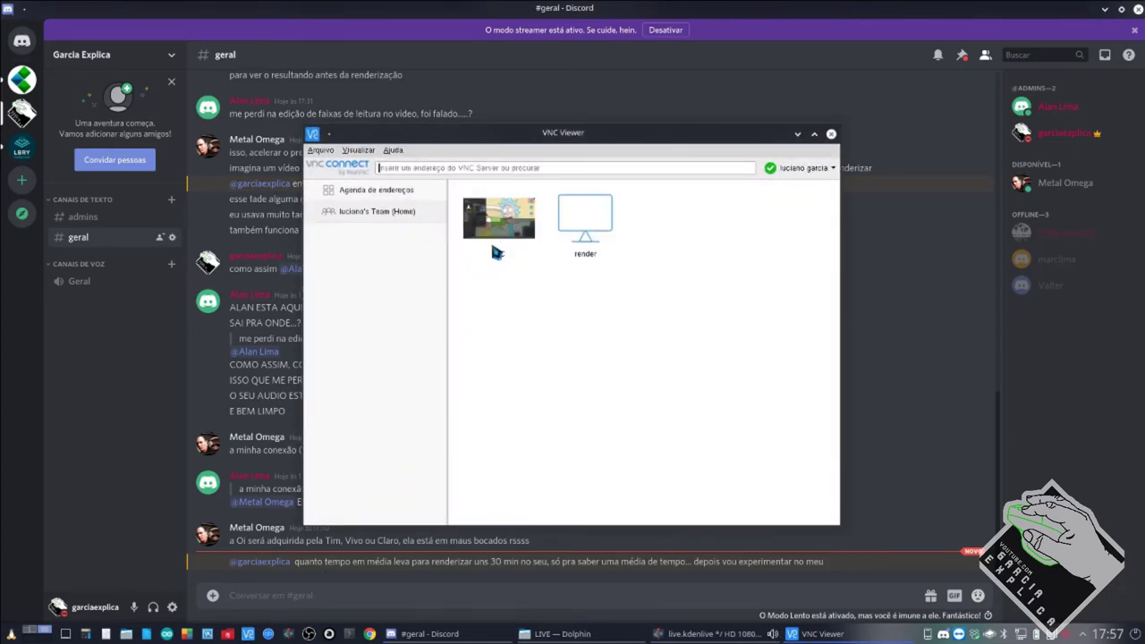
left_click(832, 135)
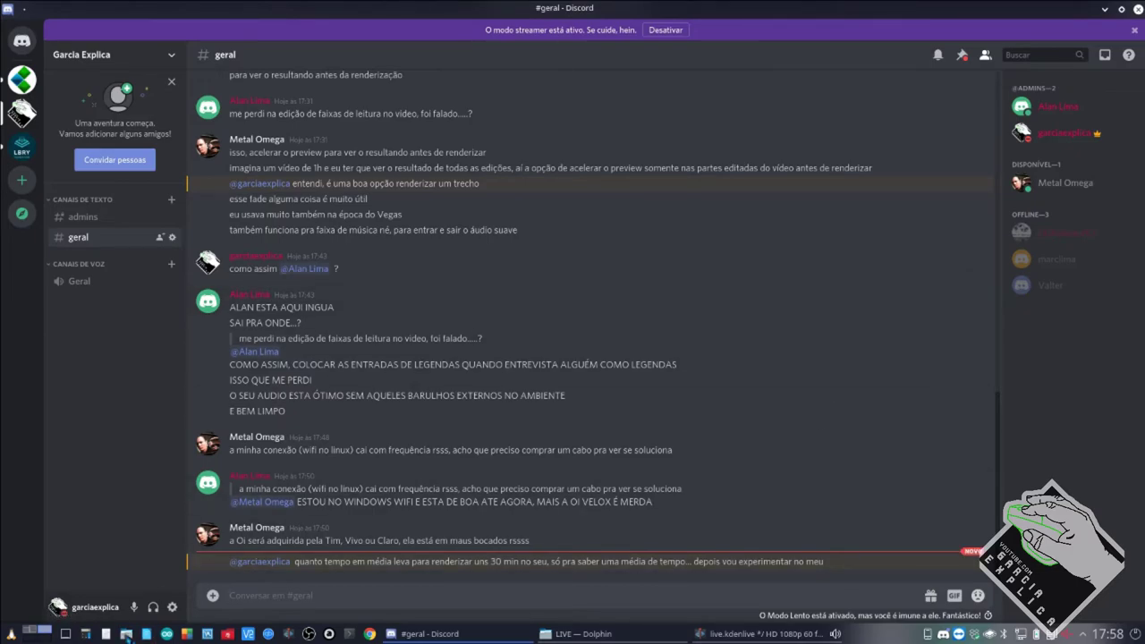
Browse the photo thumbnails in Dropbox's Camera Uploads folder.
left_click(577, 633)
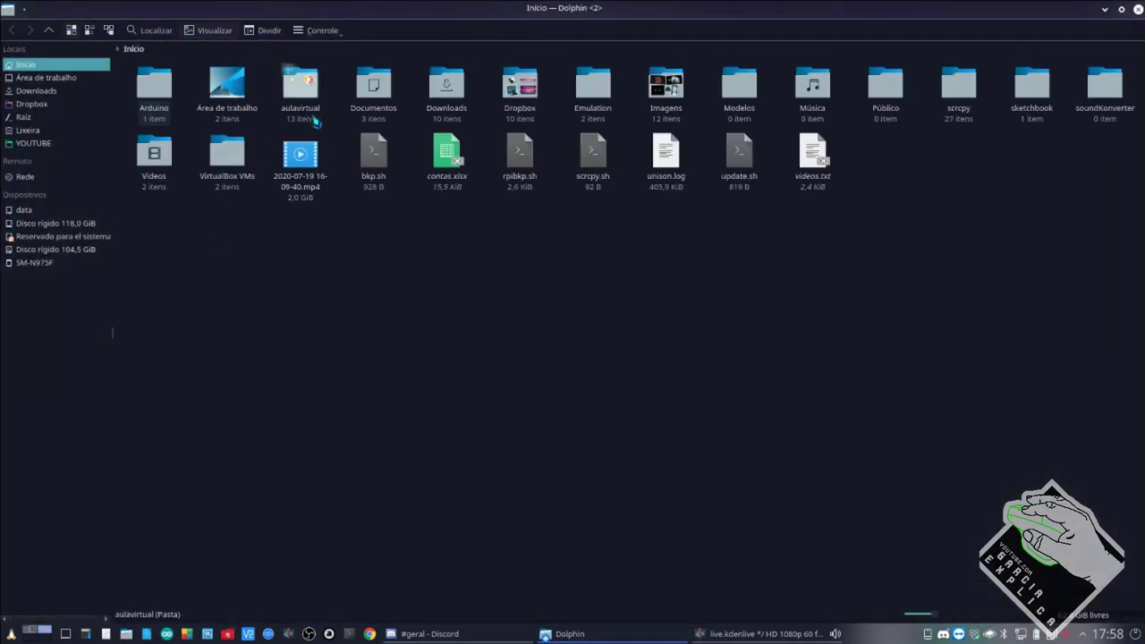
left_click(520, 110)
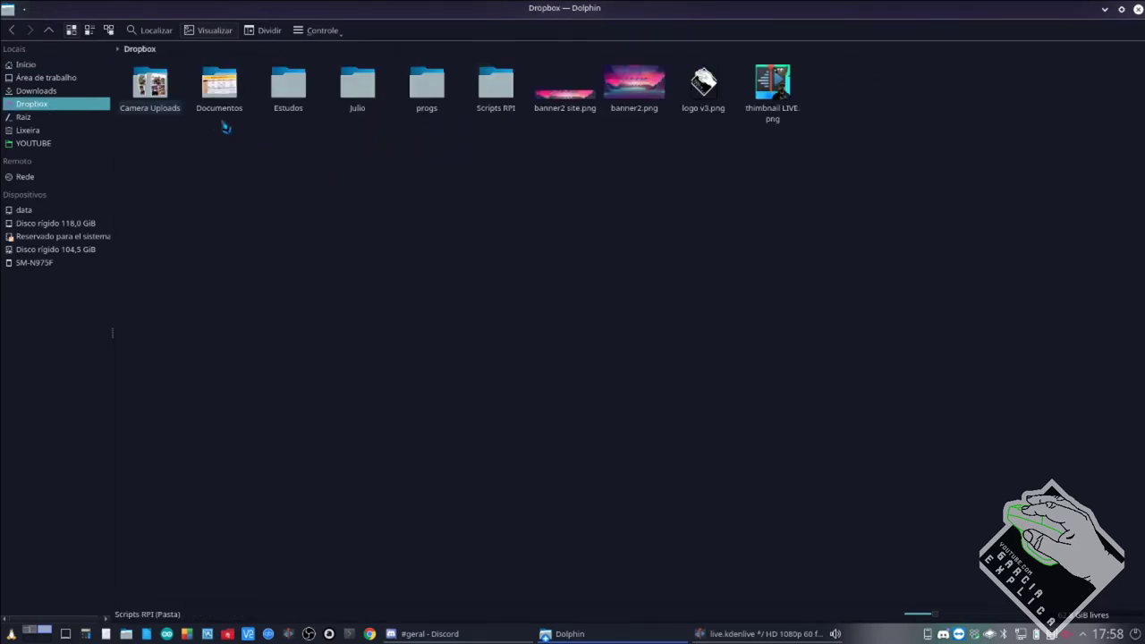
left_click(174, 112)
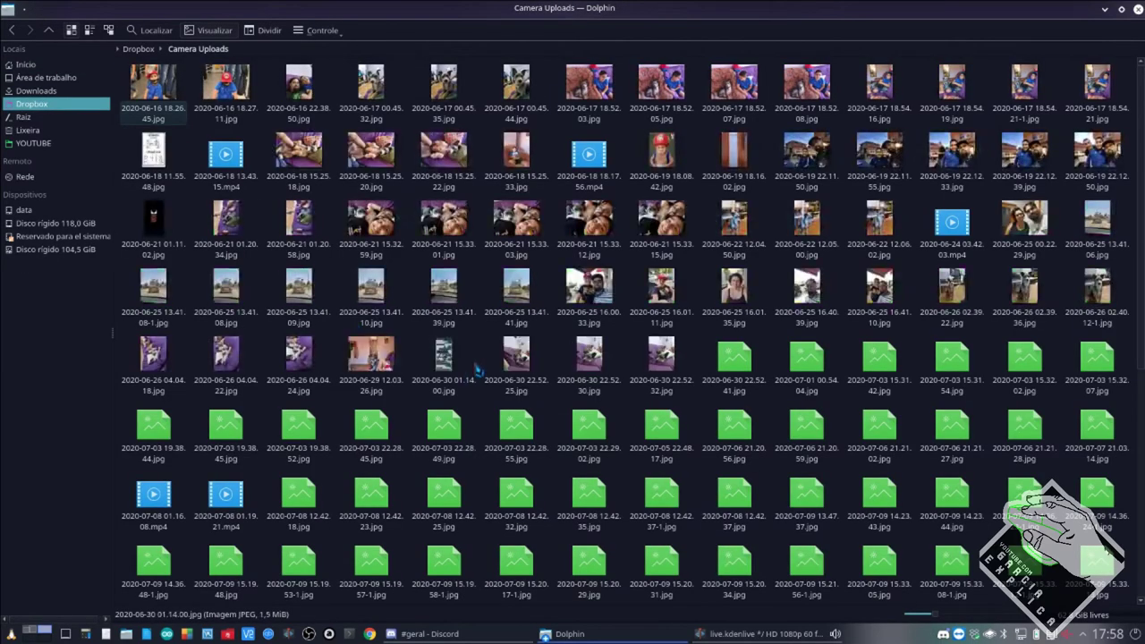
scroll(472, 360, "down", 5)
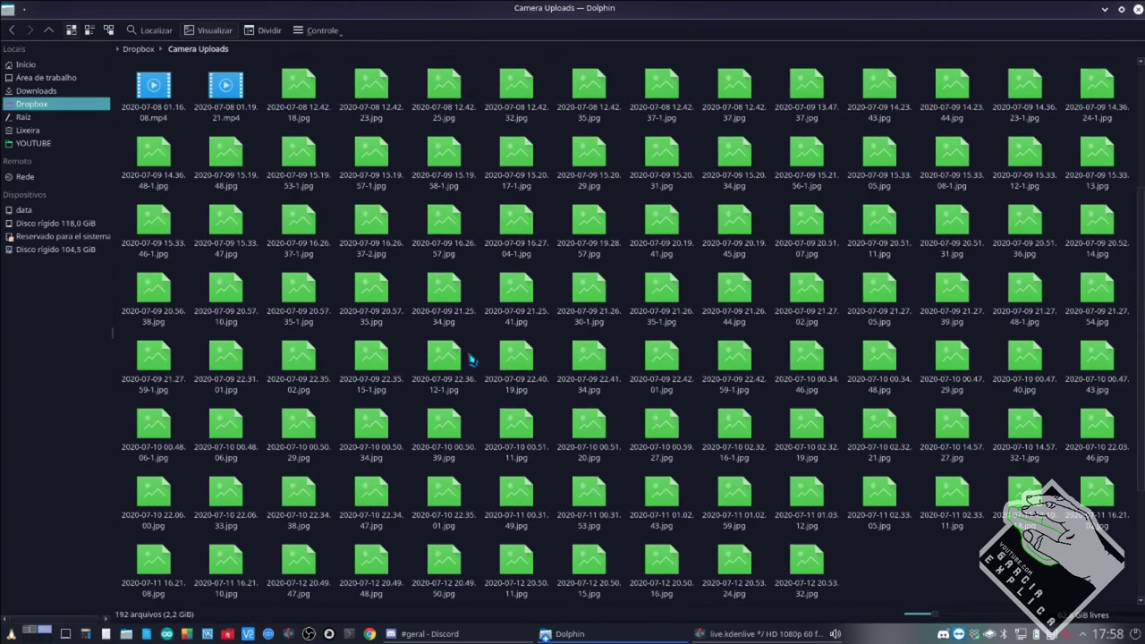
scroll(471, 360, "up", 3)
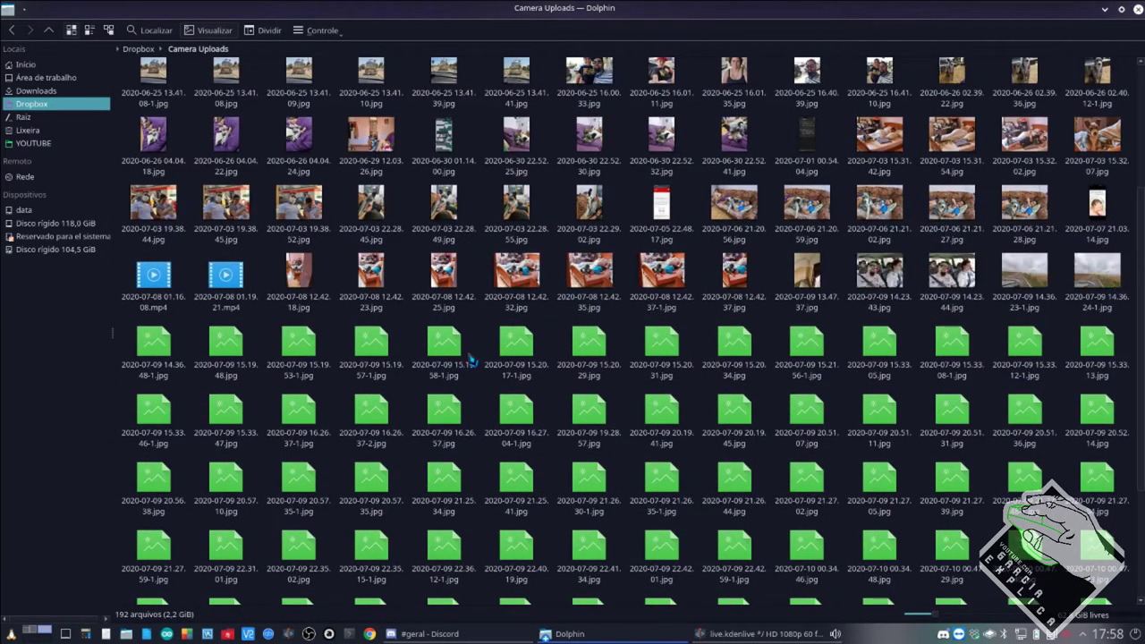
scroll(471, 360, "down", 3)
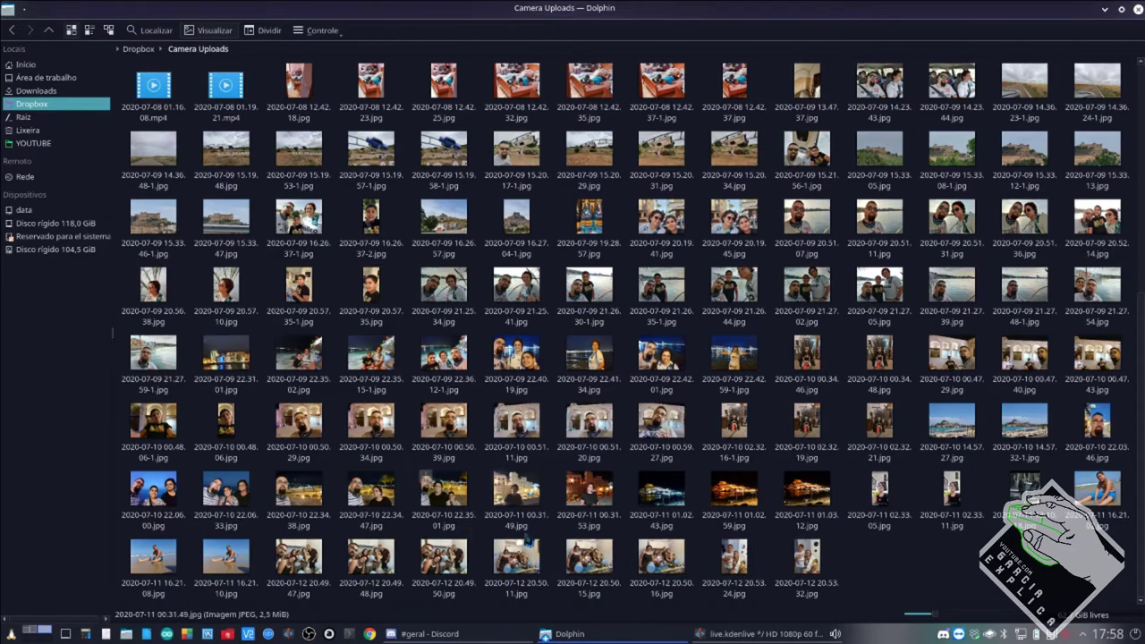
scroll(810, 454, "up", 3)
scroll(811, 454, "down", 3)
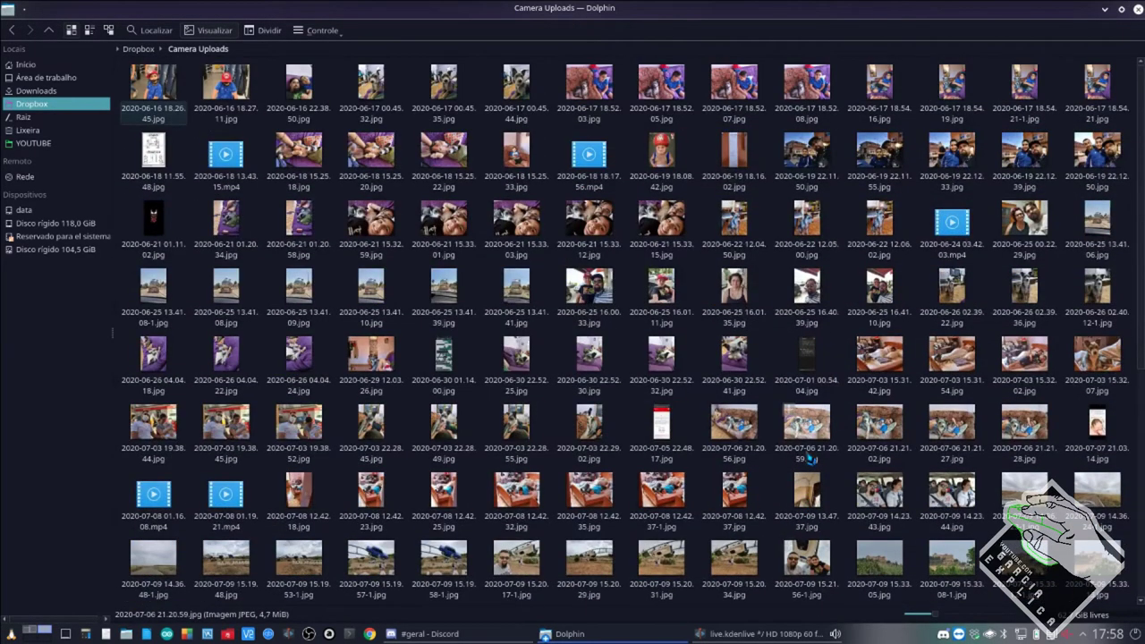
Switch back to Discord and open a new Google Chrome window.
scroll(809, 457, "up", 3)
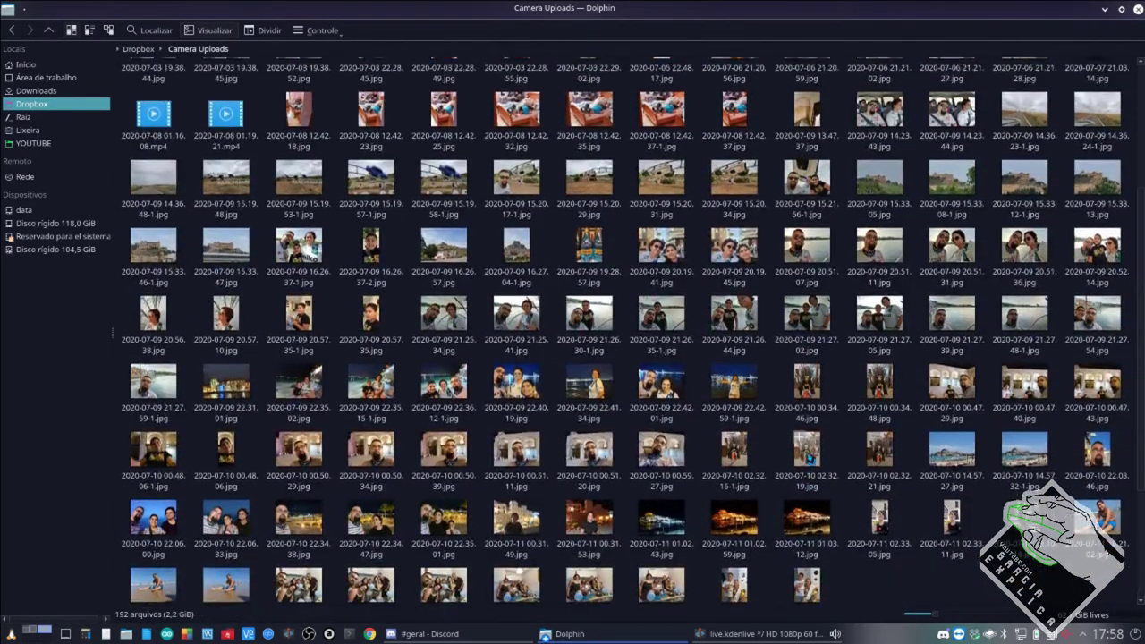
scroll(809, 457, "down", 3)
key("alt+Tab")
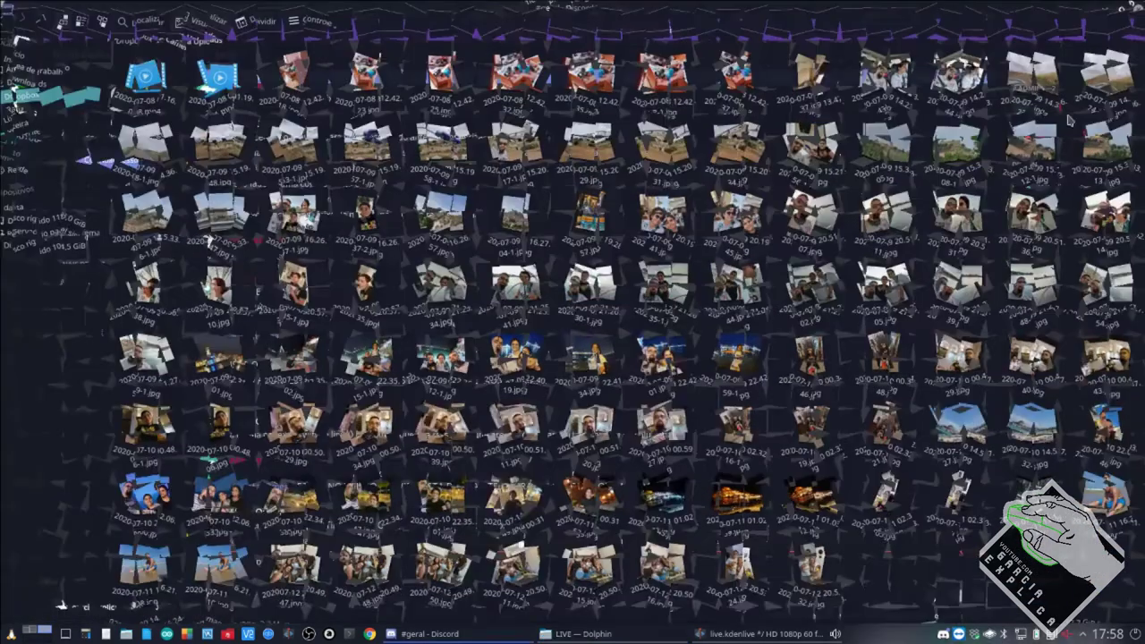
left_click(369, 633)
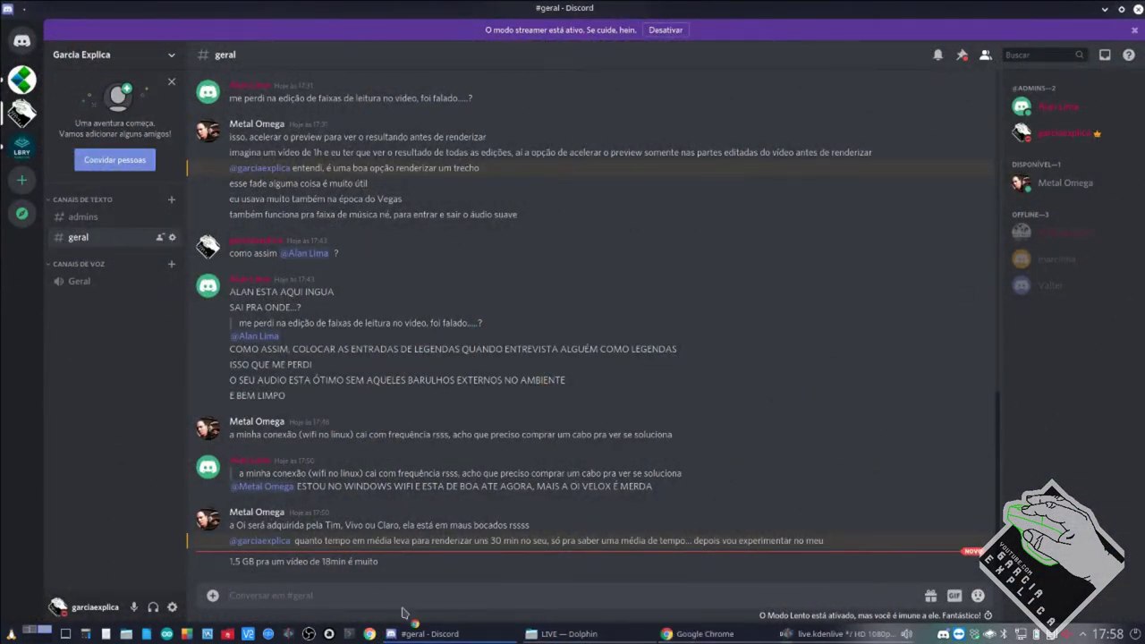
Load WhatsApp Web and open the Garcia Explica! group's info details.
type("we")
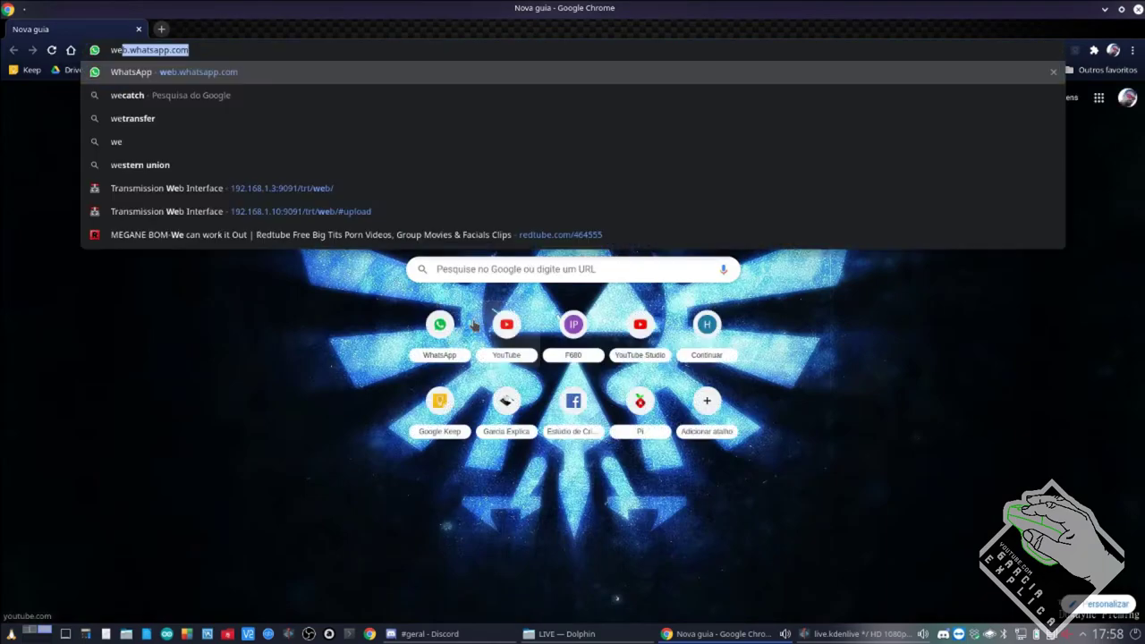
key("Return")
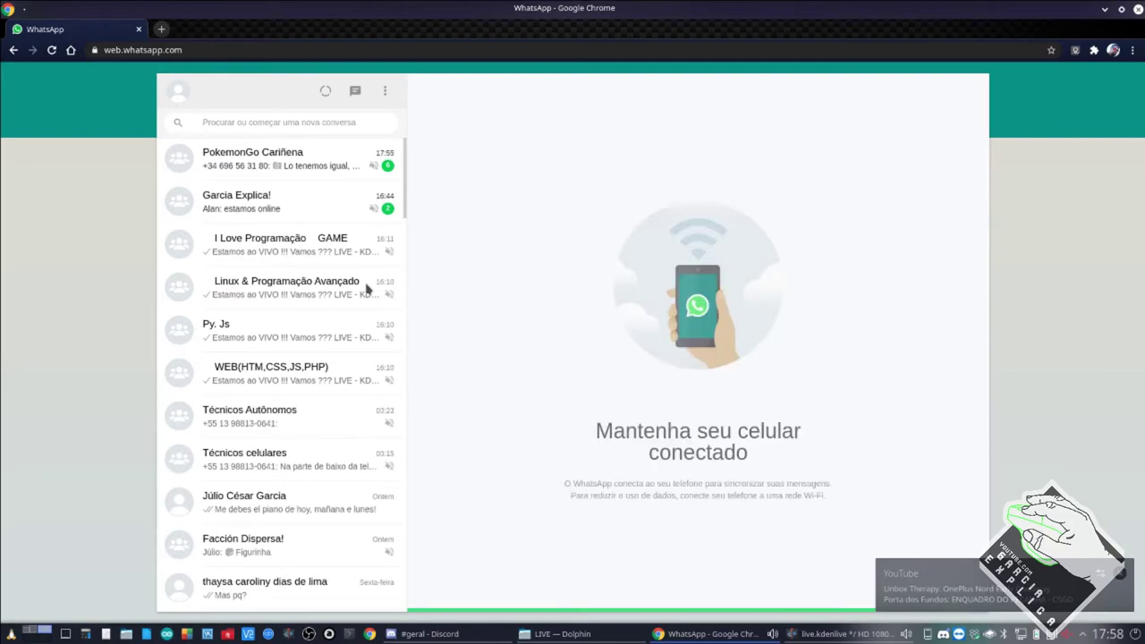
left_click(297, 213)
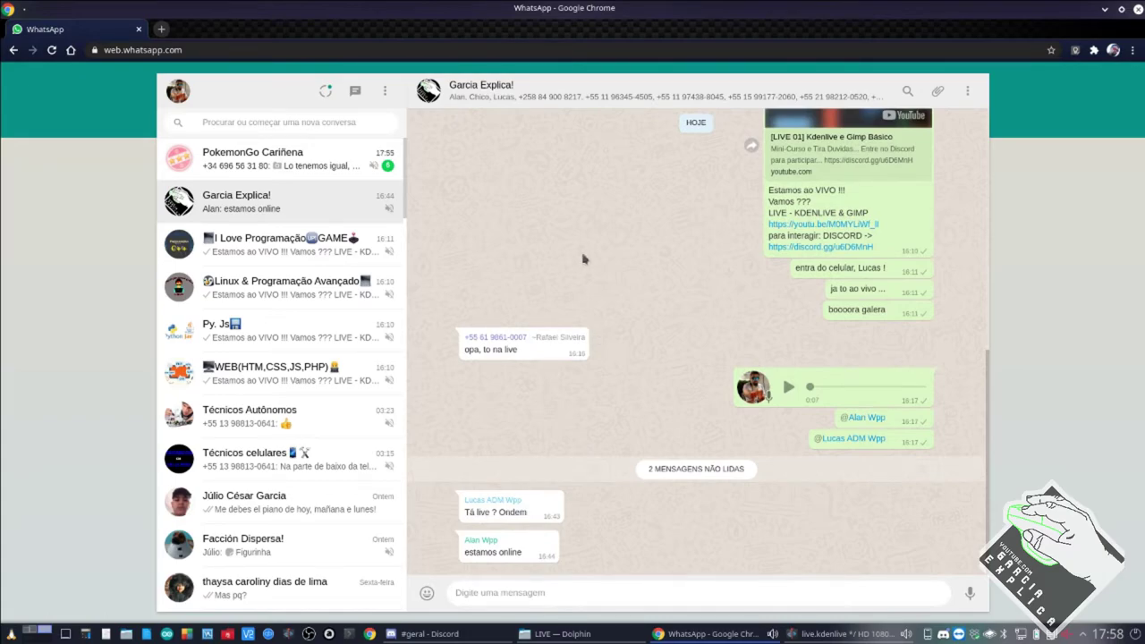
left_click(519, 98)
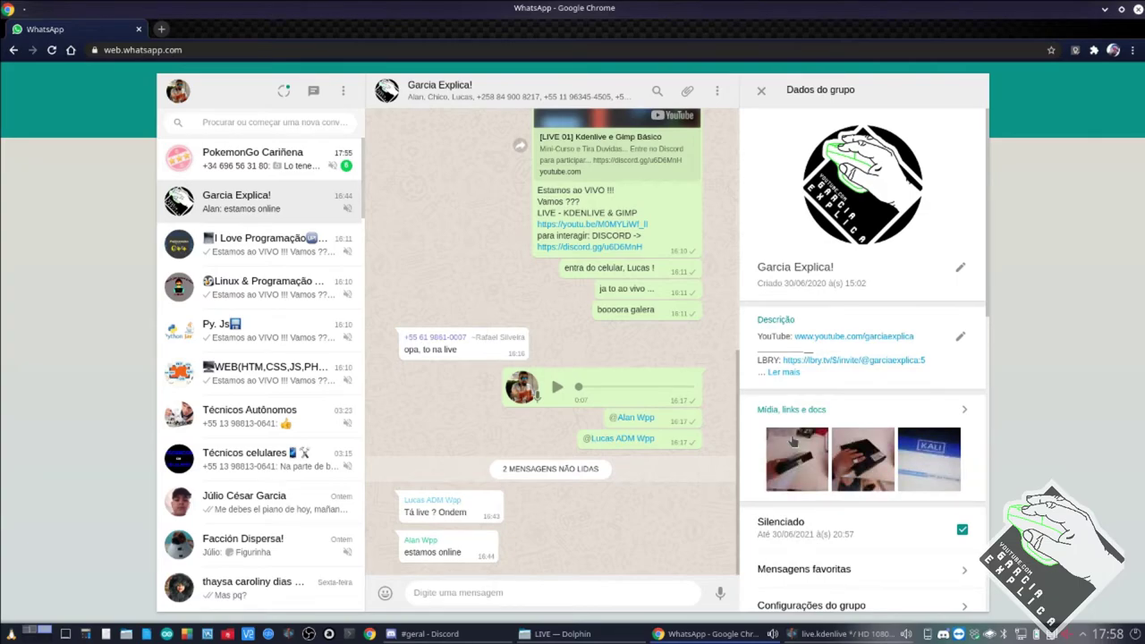
Page through the group's shared photos full-screen, then close the viewer and Chrome.
left_click(792, 442)
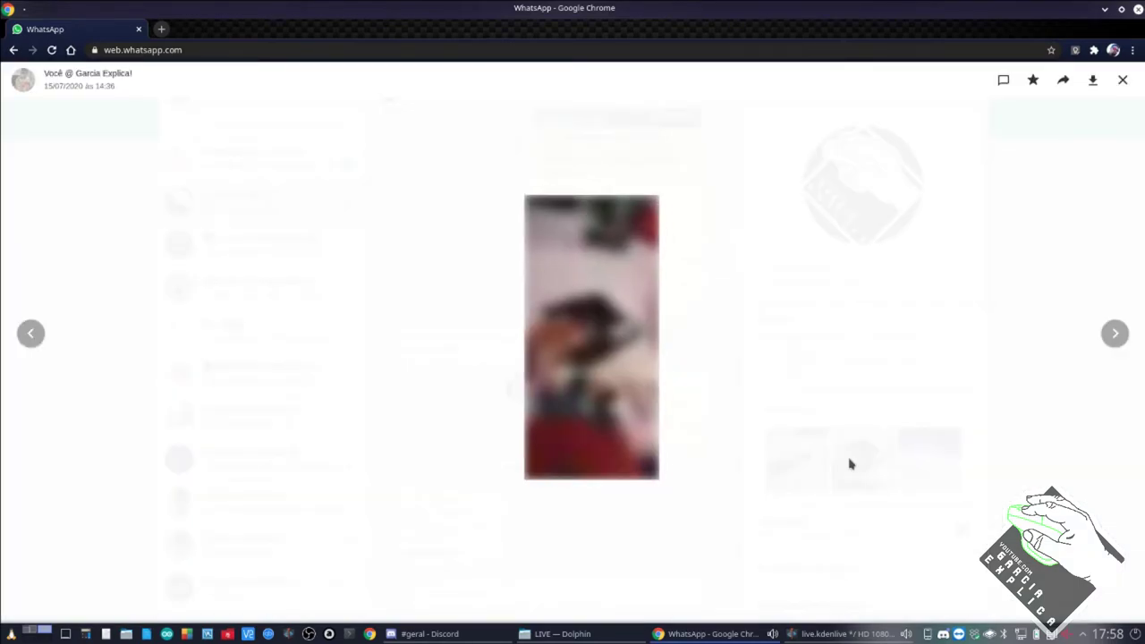
left_click(624, 590)
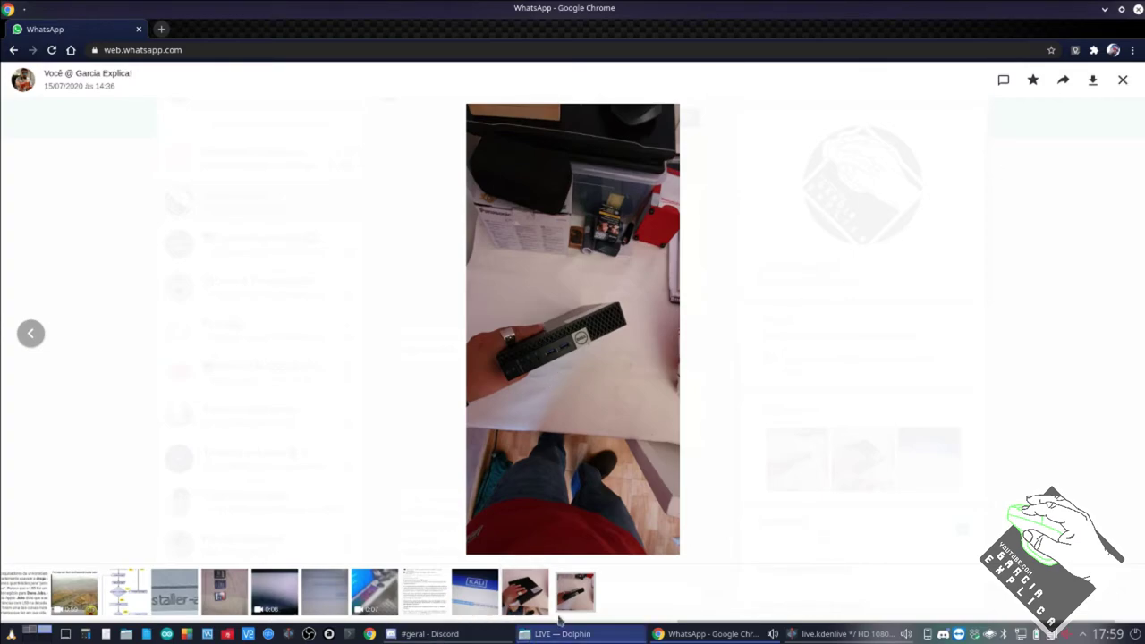
left_click(536, 587)
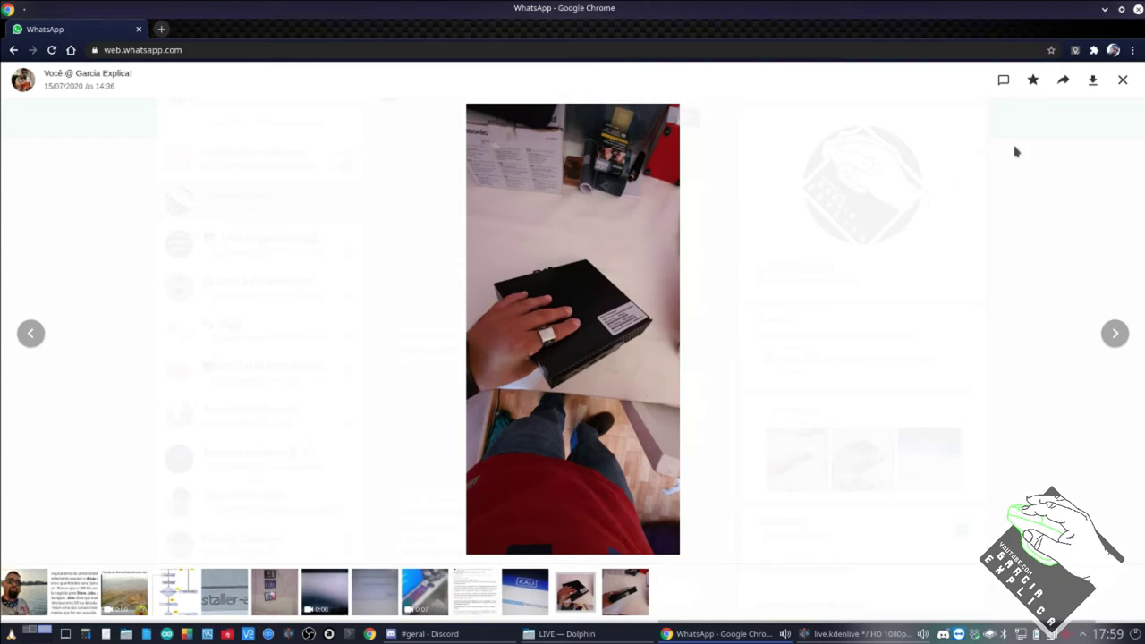
left_click(1122, 82)
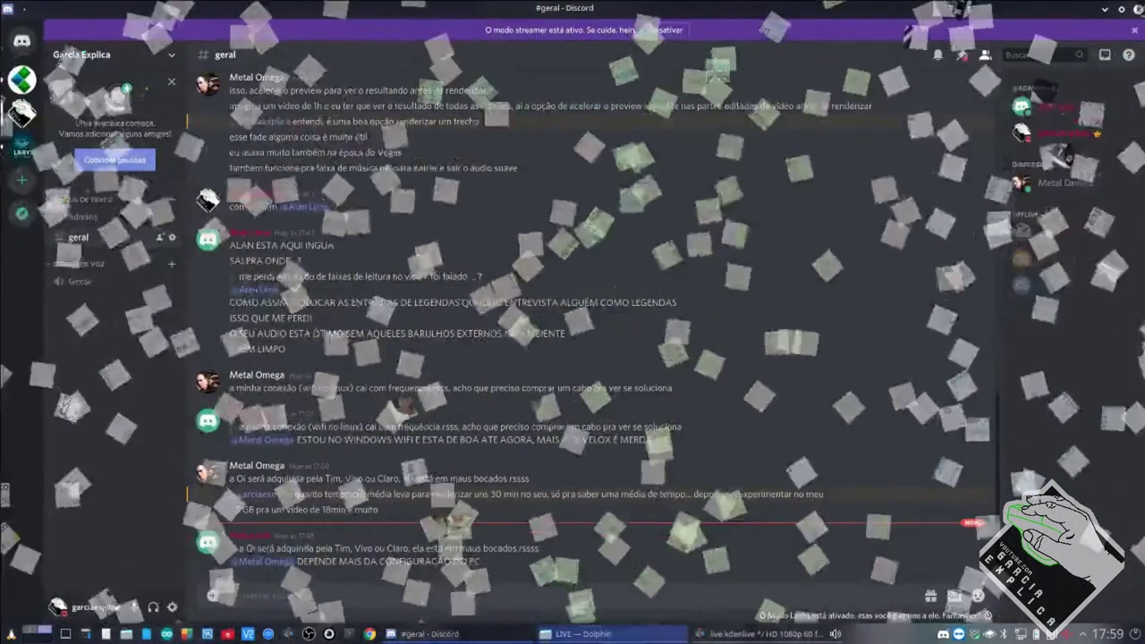
left_click(1136, 8)
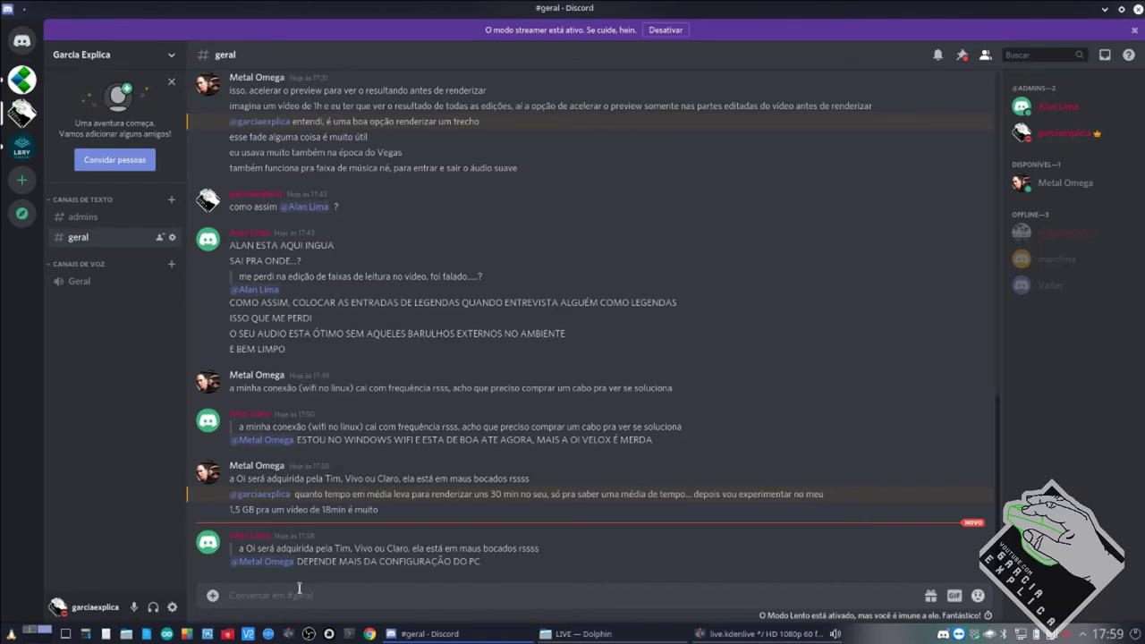
Run bkp.sh in a new Konsole and answer n to 'Desligar servidor?'.
left_click(348, 634)
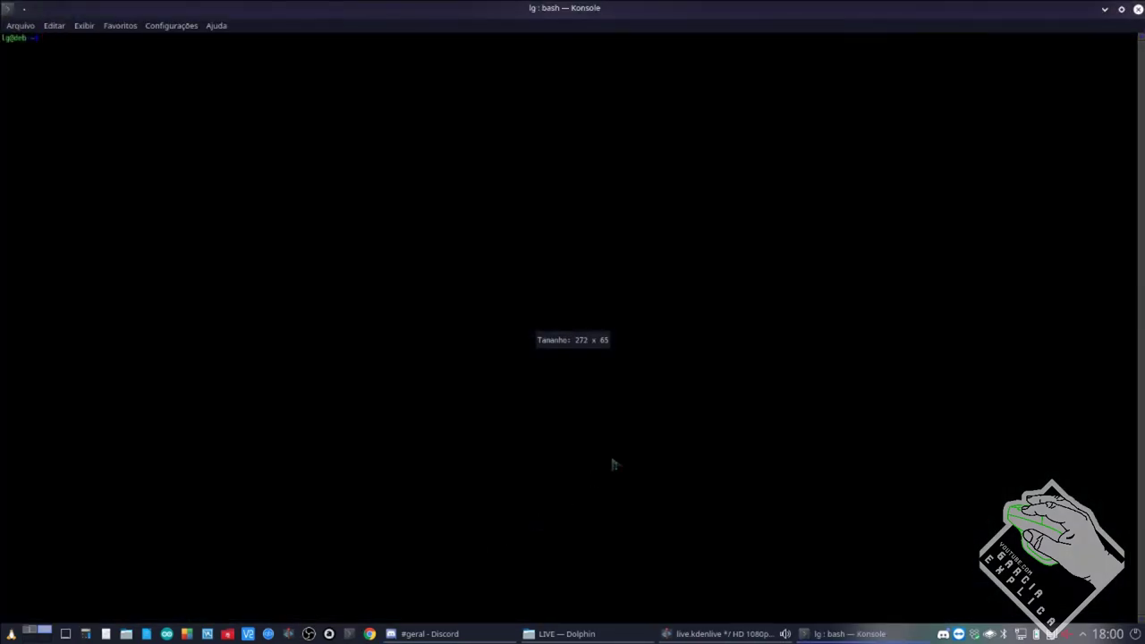
key("Return")
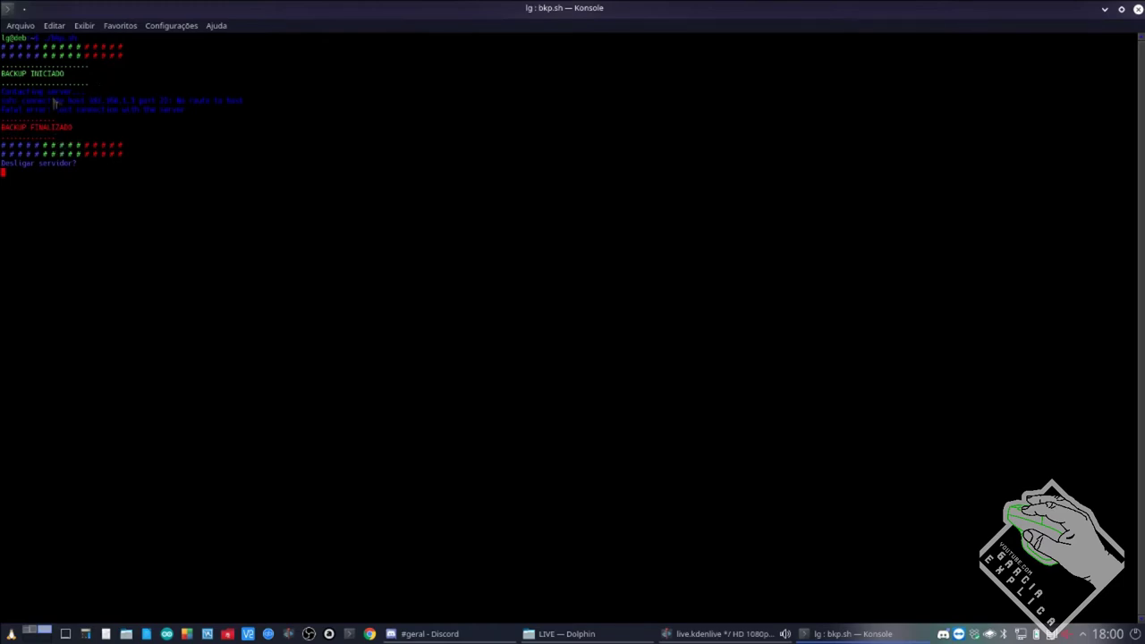
left_click_drag(18, 96, 174, 113)
left_click(208, 122)
type("n")
key("Return")
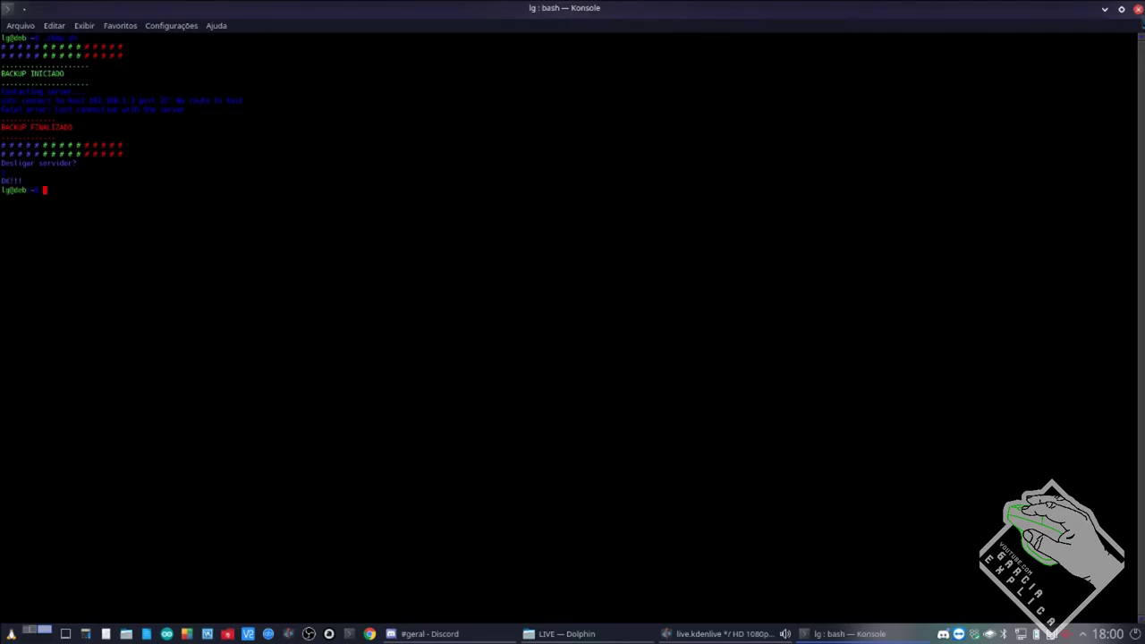
Close Konsole and search 'un' in the application launcher.
left_click(1136, 9)
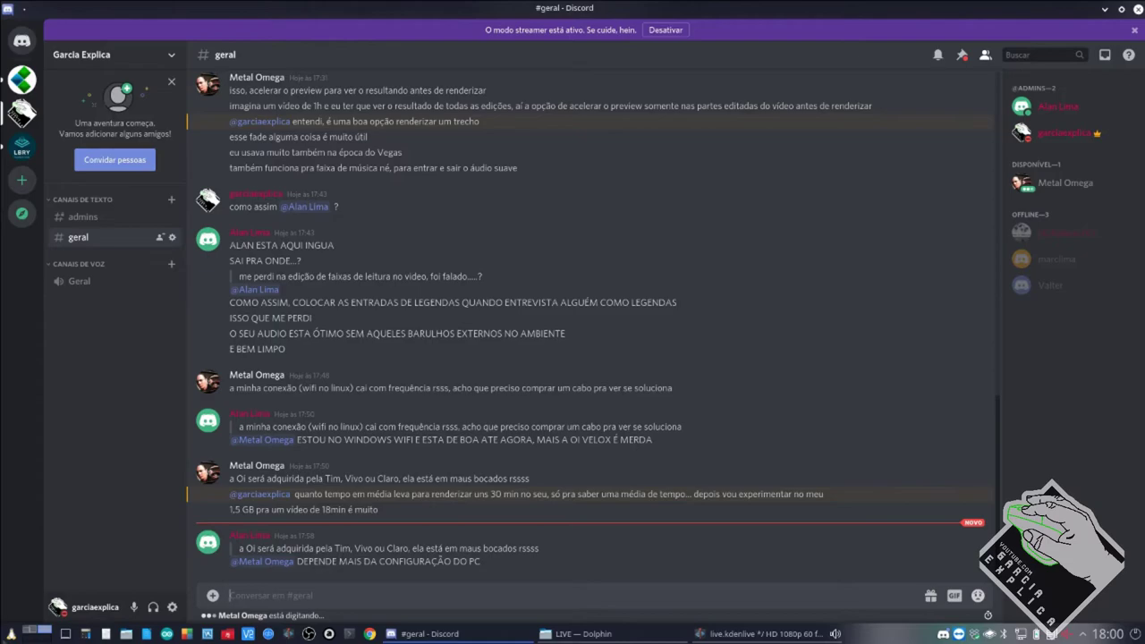
key("super")
type("un")
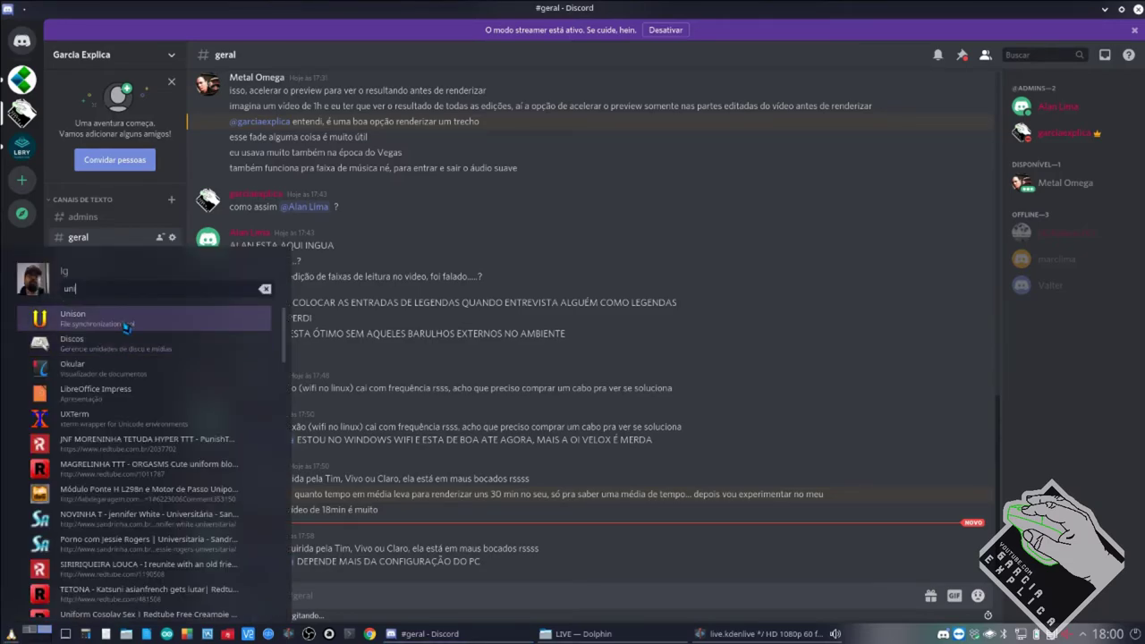
left_click(126, 322)
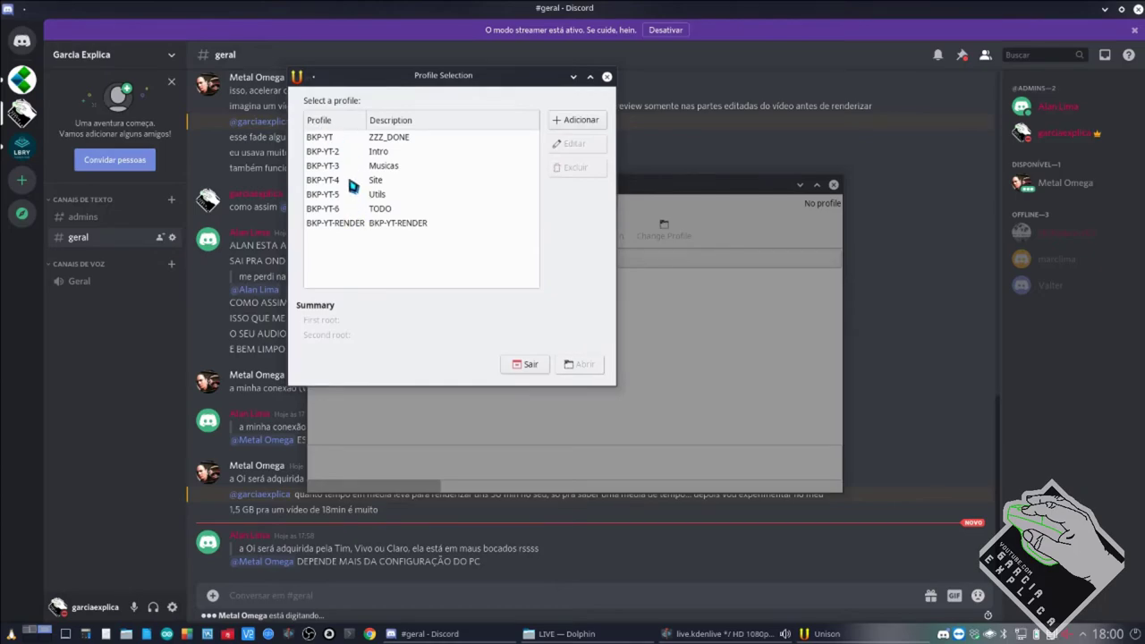
left_click(358, 230)
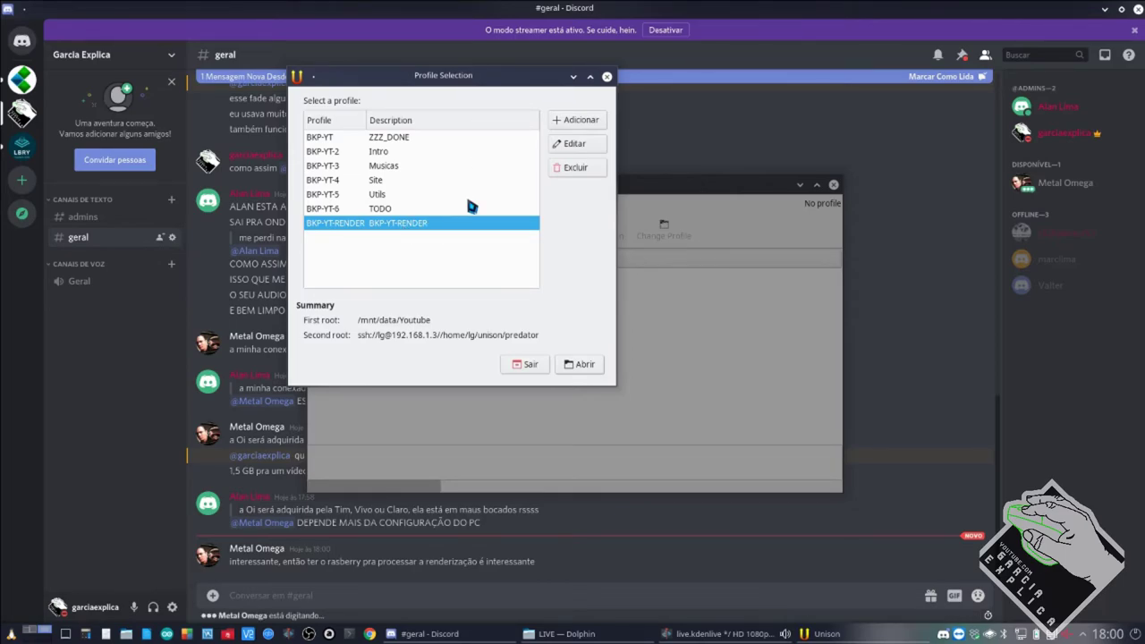
left_click(607, 77)
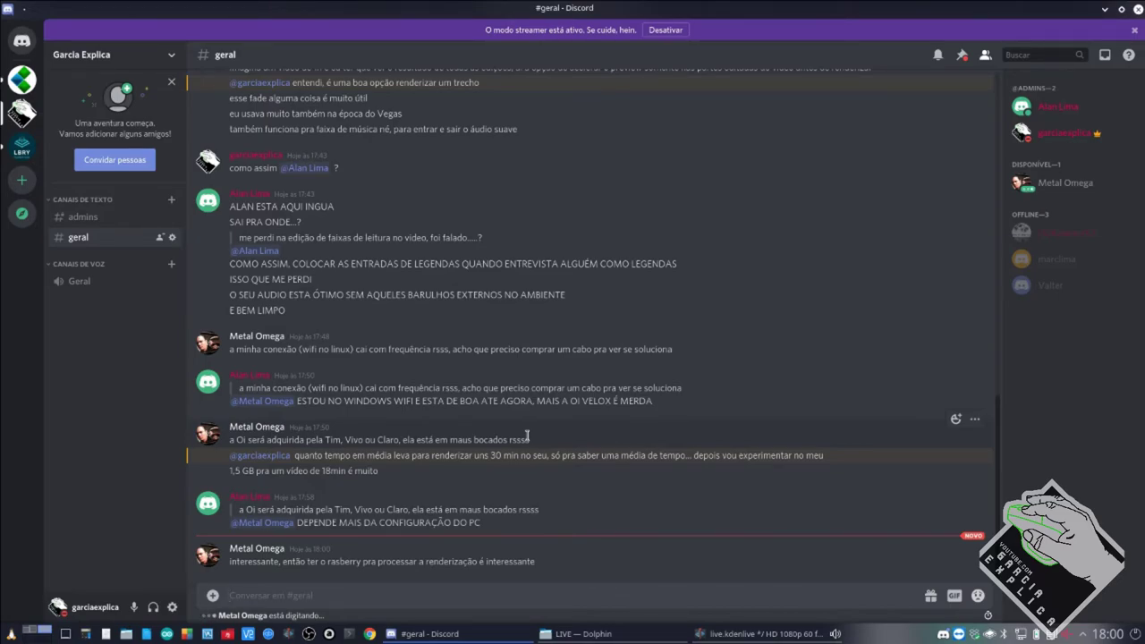
Cycle through Dolphin, Kdenlive and Discord, then switch to the YouTube Studio desktop.
left_click(582, 634)
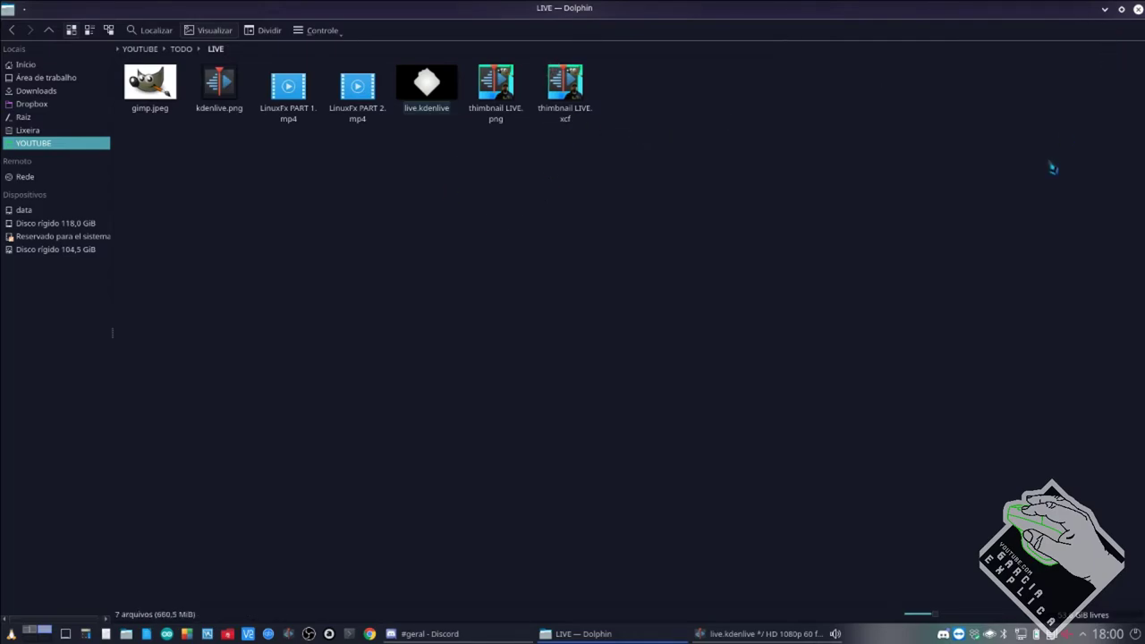
left_click(756, 634)
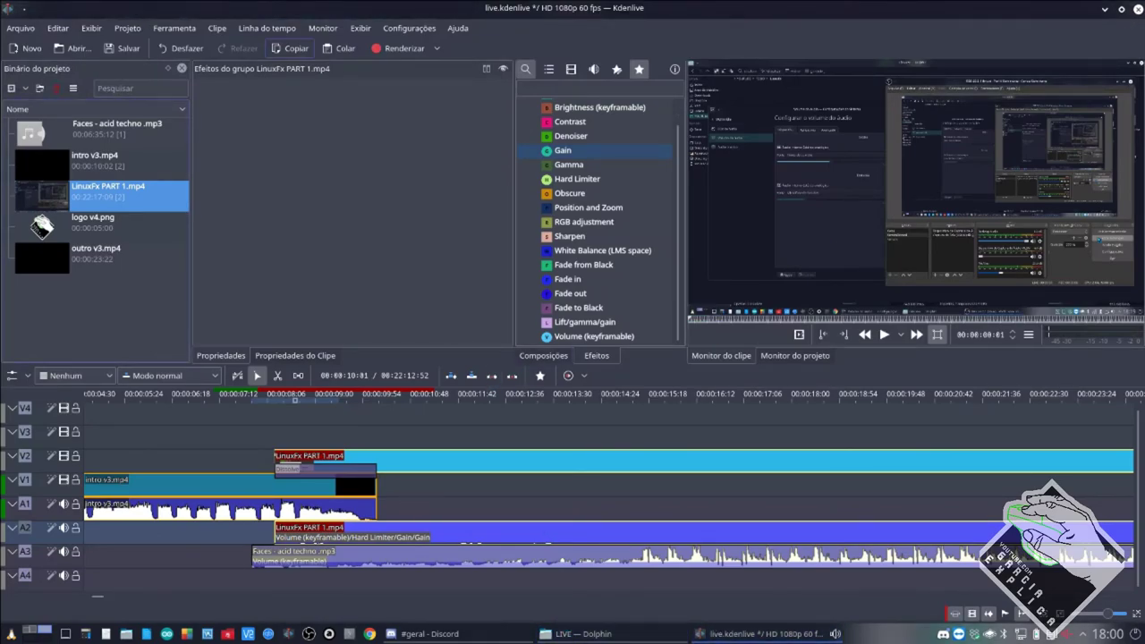
left_click(391, 635)
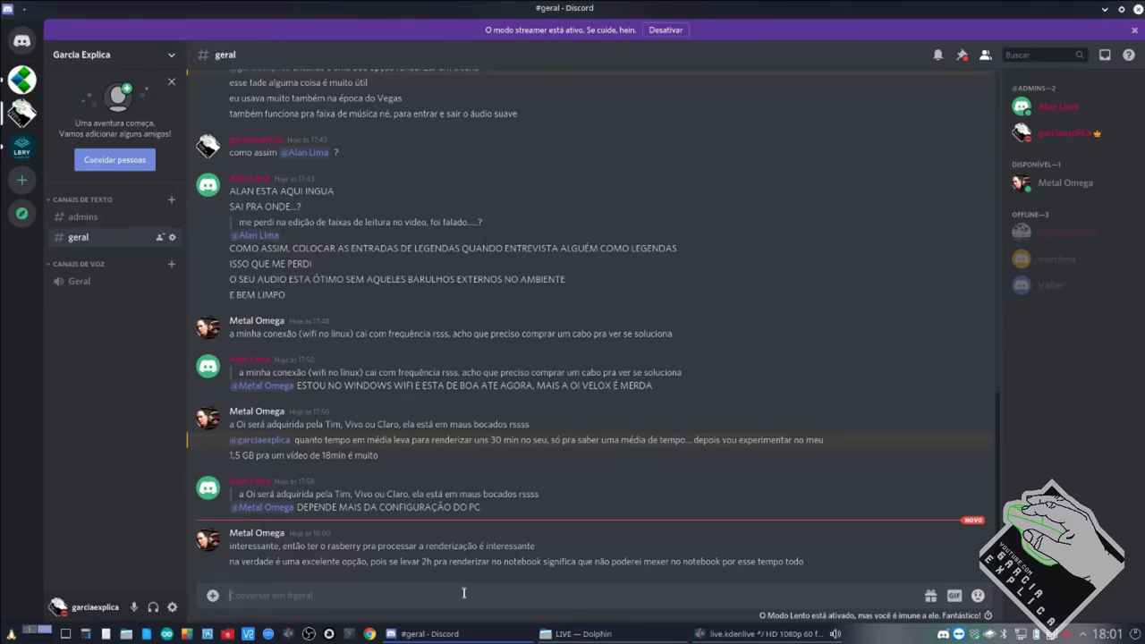
left_click(36, 635)
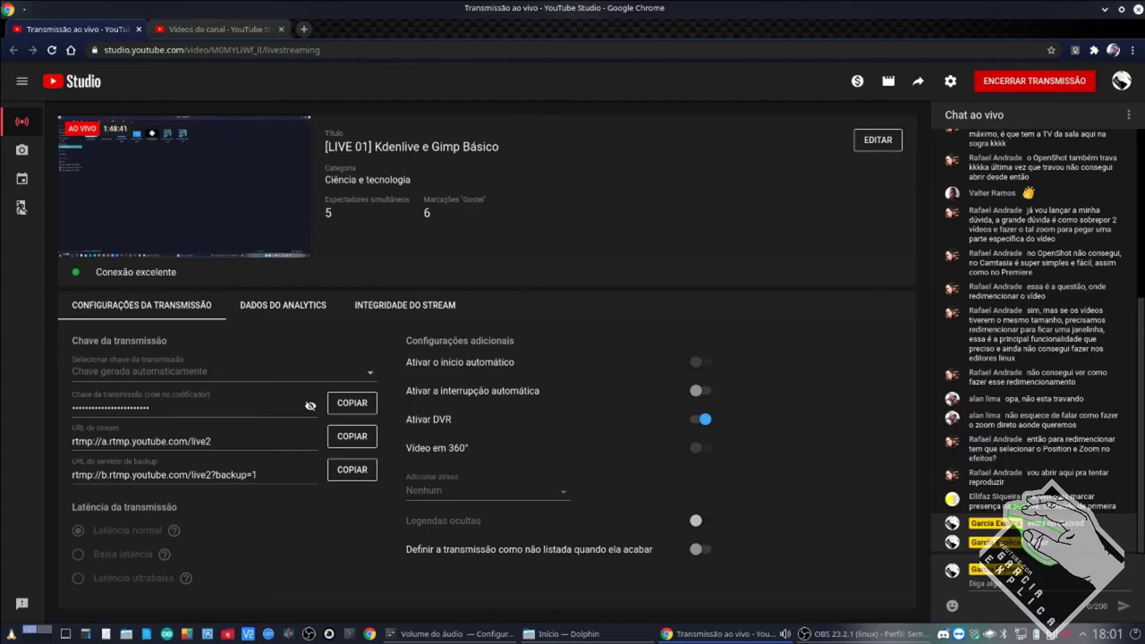
Switch back to the first desktop using the pager.
left_click(45, 631)
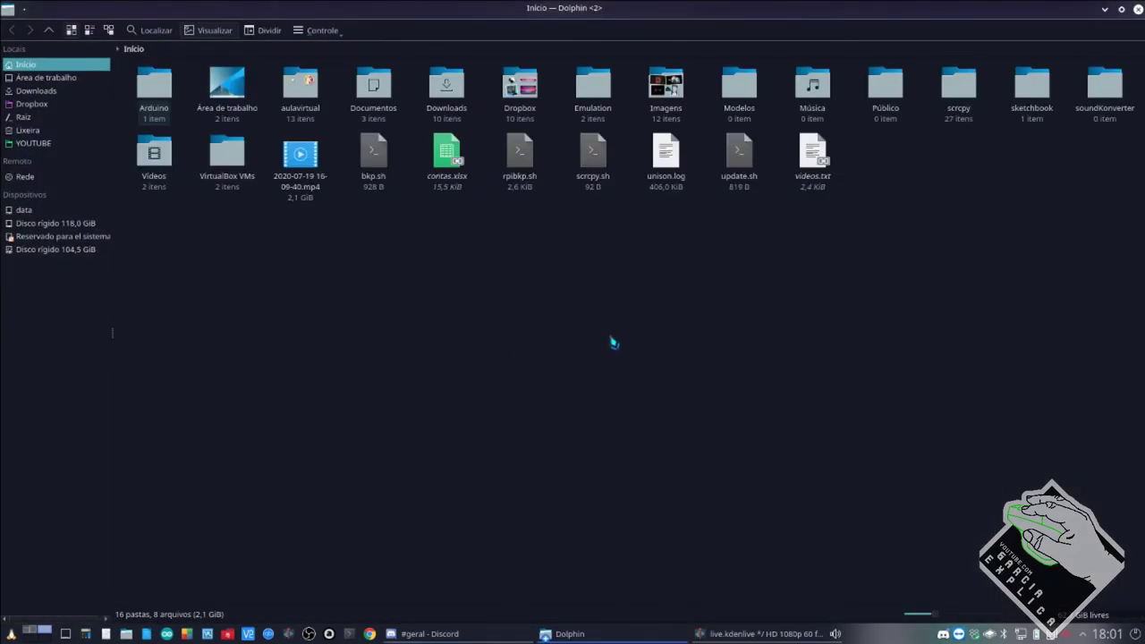
Close the Dolphin home-folder window and bring live.kdenlive to the front.
left_click(1137, 9)
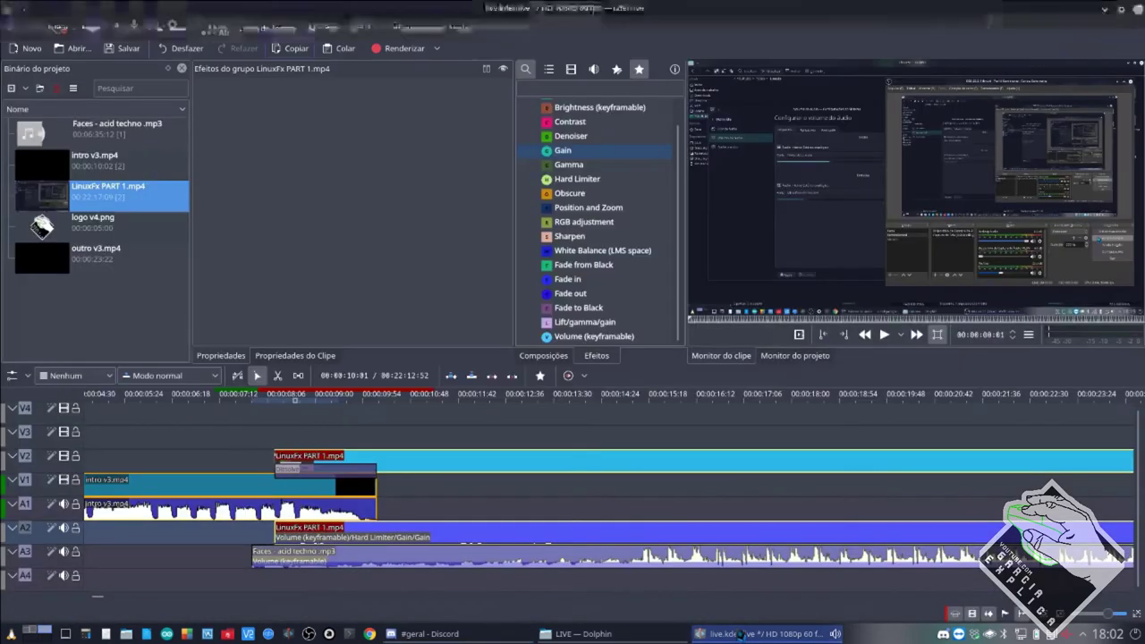
left_click(739, 635)
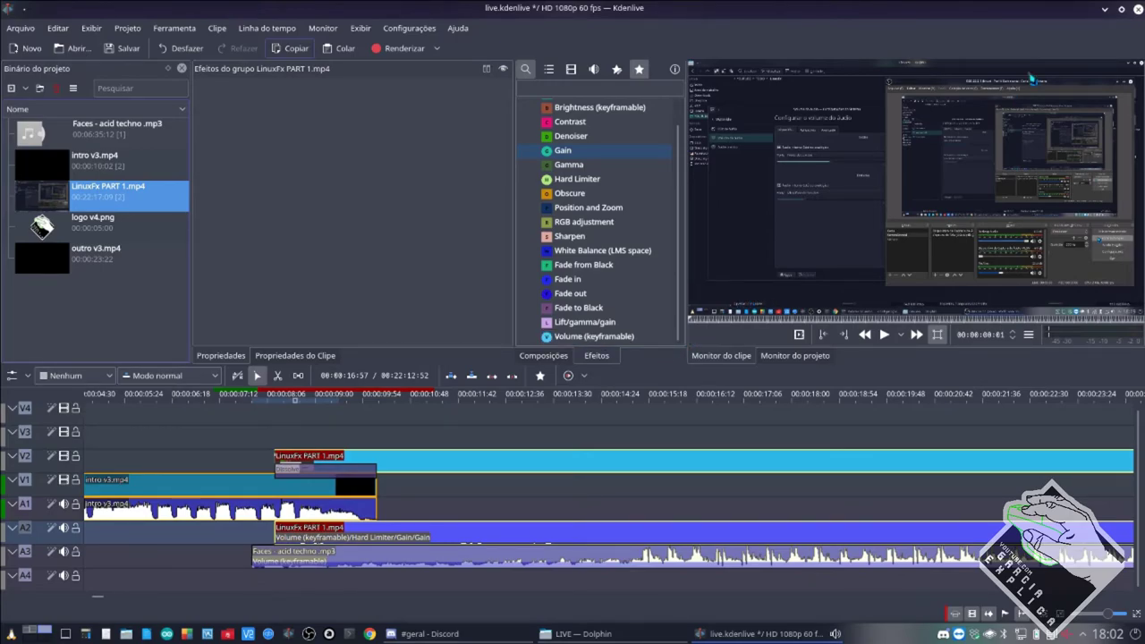
Open and dismiss the Render dialog, cancel closing live.kdenlive, and switch to Discord.
key("ctrl+Return")
left_click(794, 146)
left_click(1139, 9)
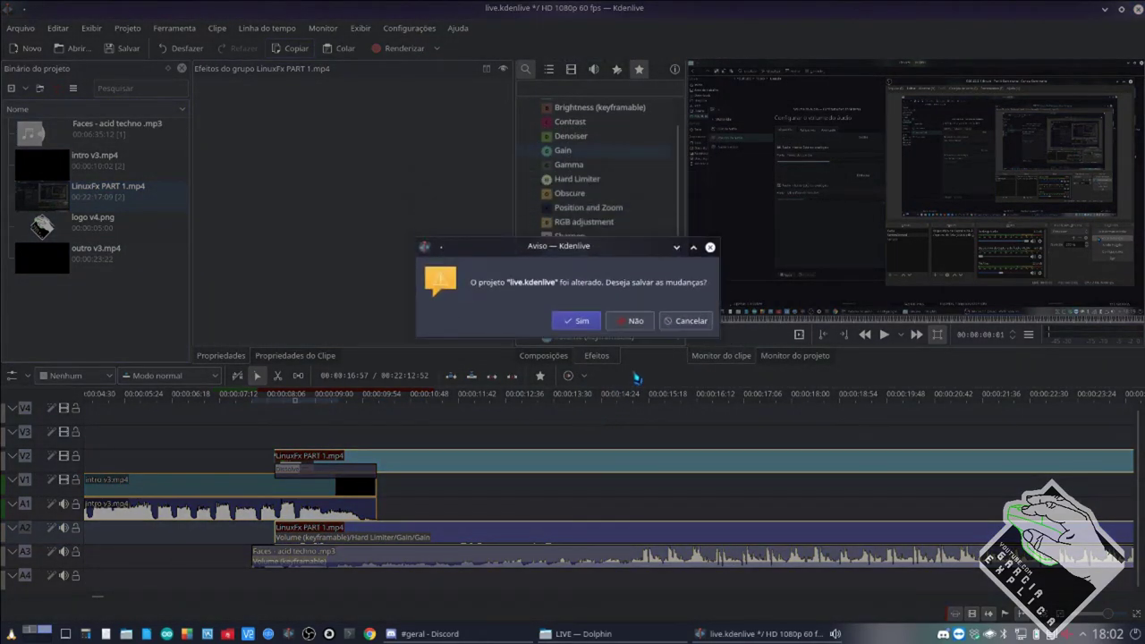
left_click(686, 322)
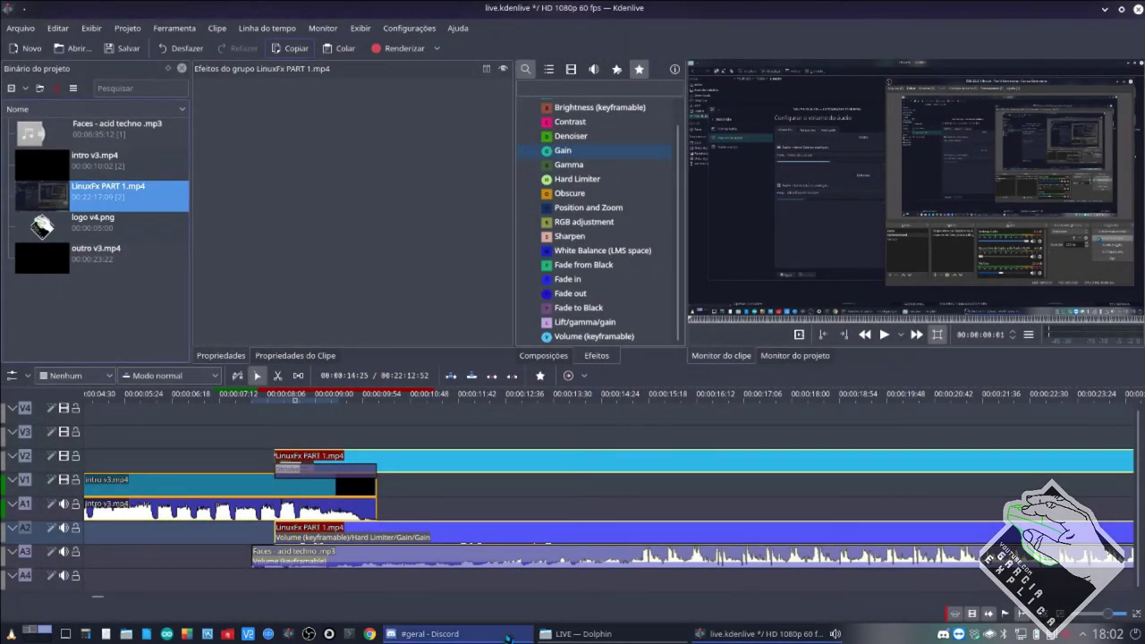
left_click(507, 636)
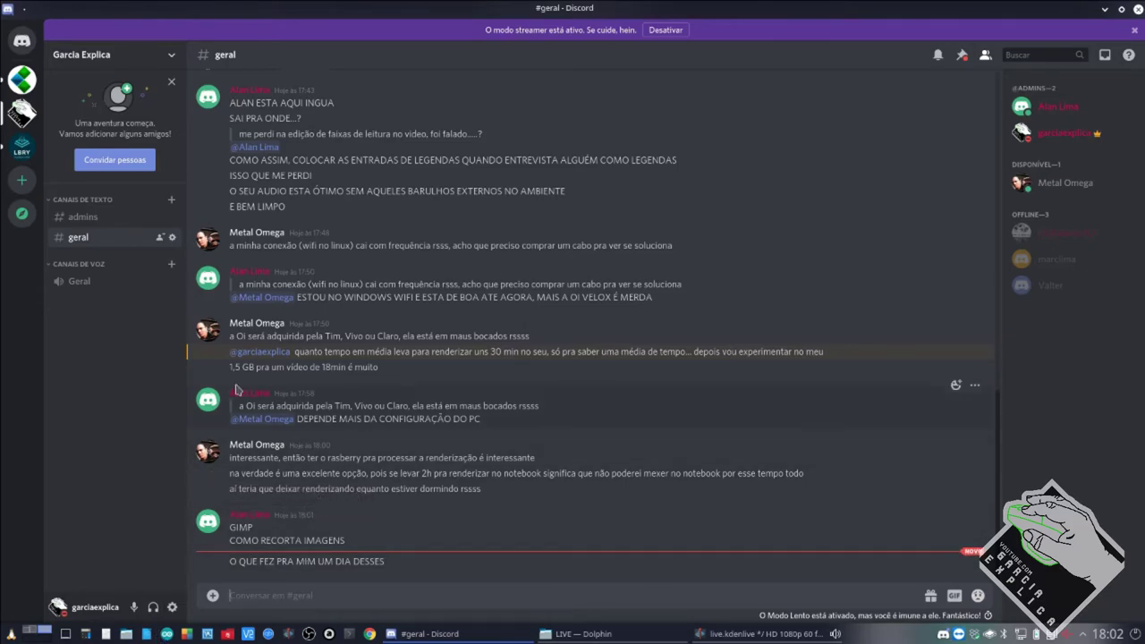
key("super+e")
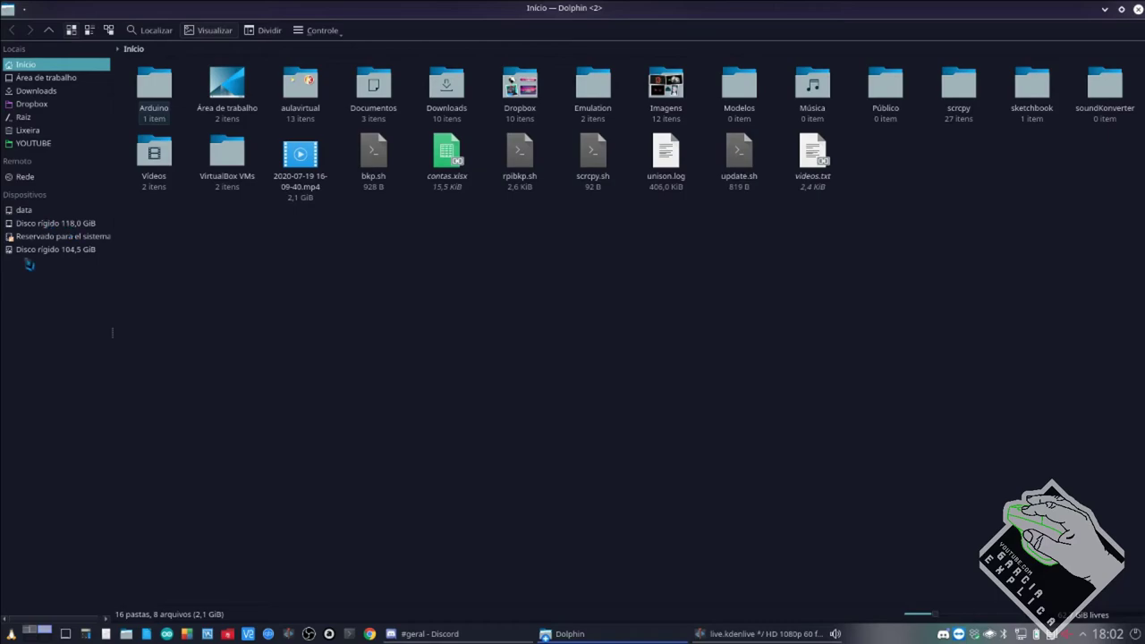
left_click(29, 213)
left_click_drag(158, 240, 1008, 96)
left_click_drag(979, 215, 159, 102)
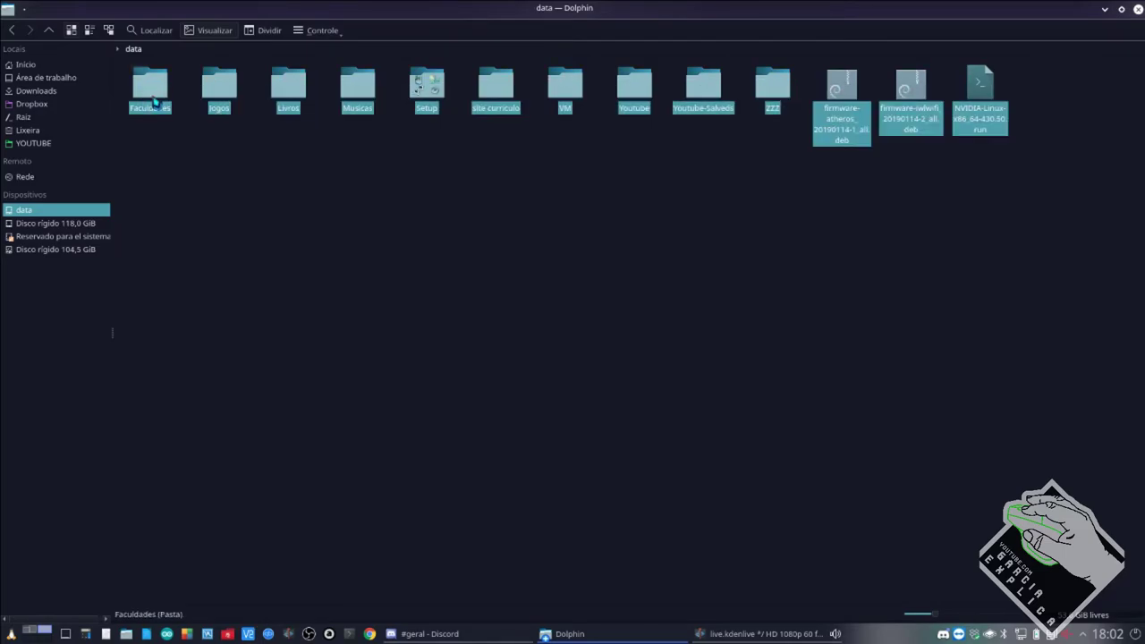
left_click(194, 181)
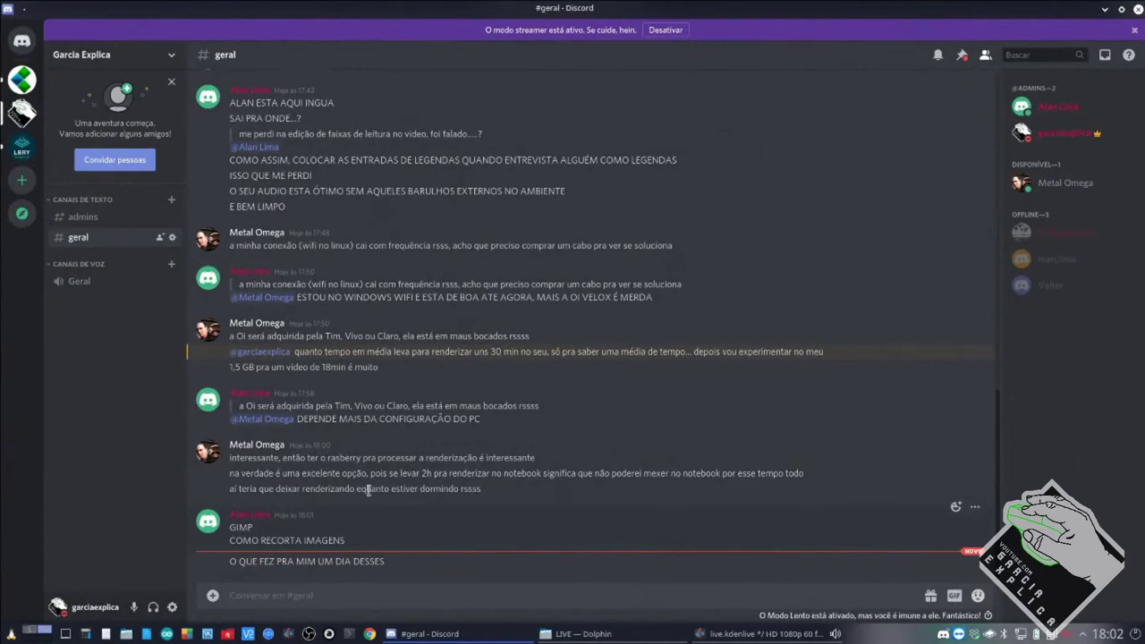
left_click_drag(345, 499, 510, 493)
left_click(511, 493)
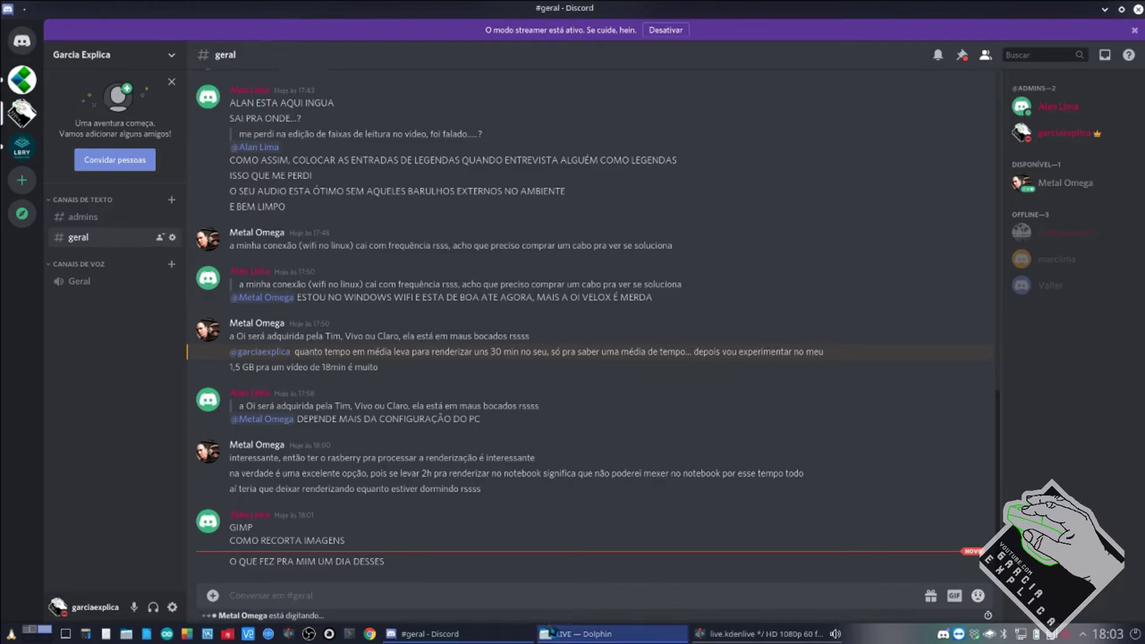
mouse_move(551, 631)
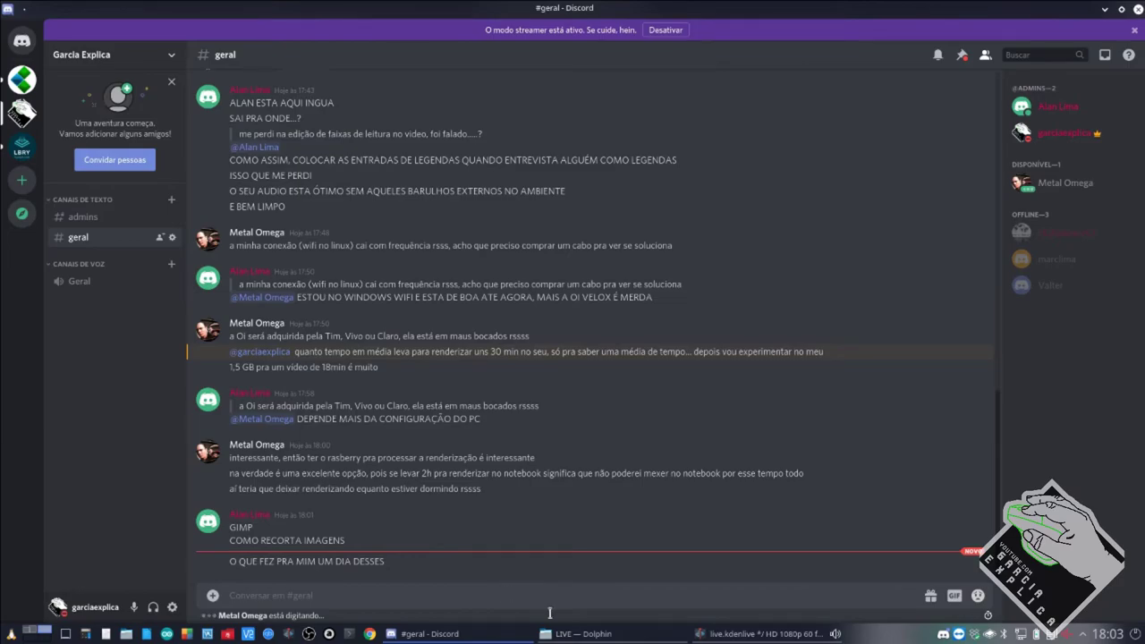
Close live.kdenlive without saving, return to Dolphin's LIVE folder and split the view.
left_click(734, 634)
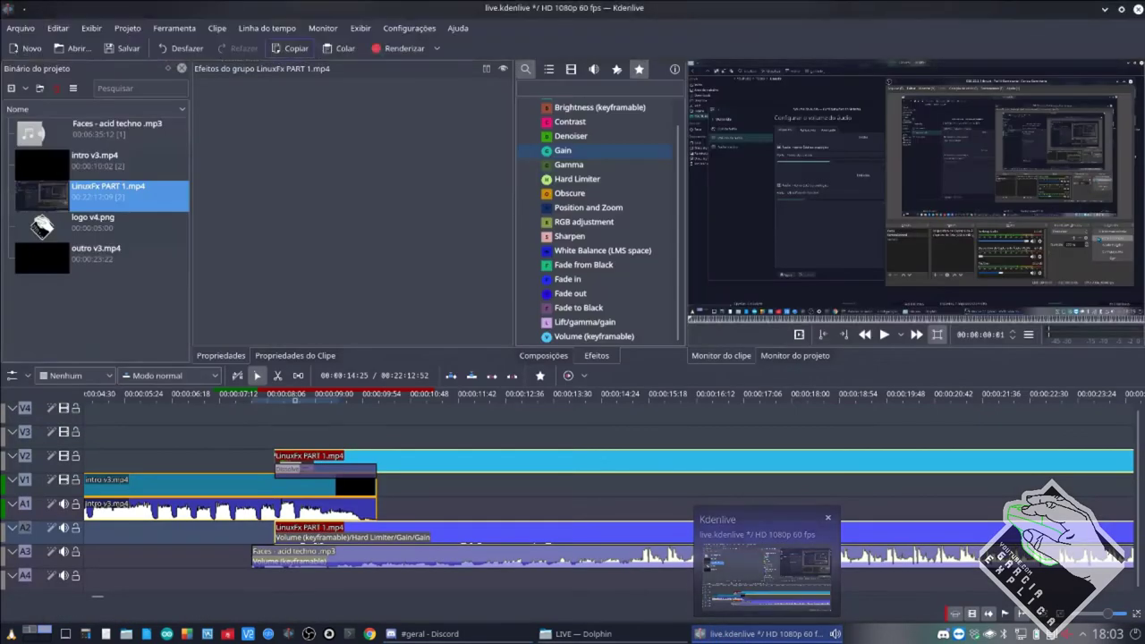
left_click(1137, 9)
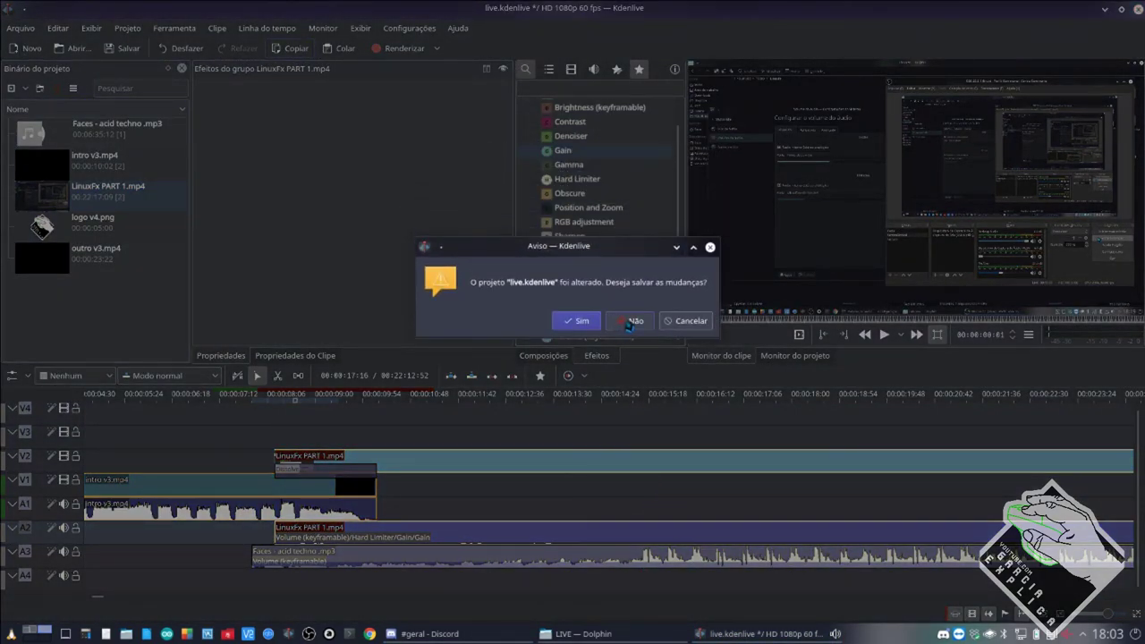
left_click(619, 324)
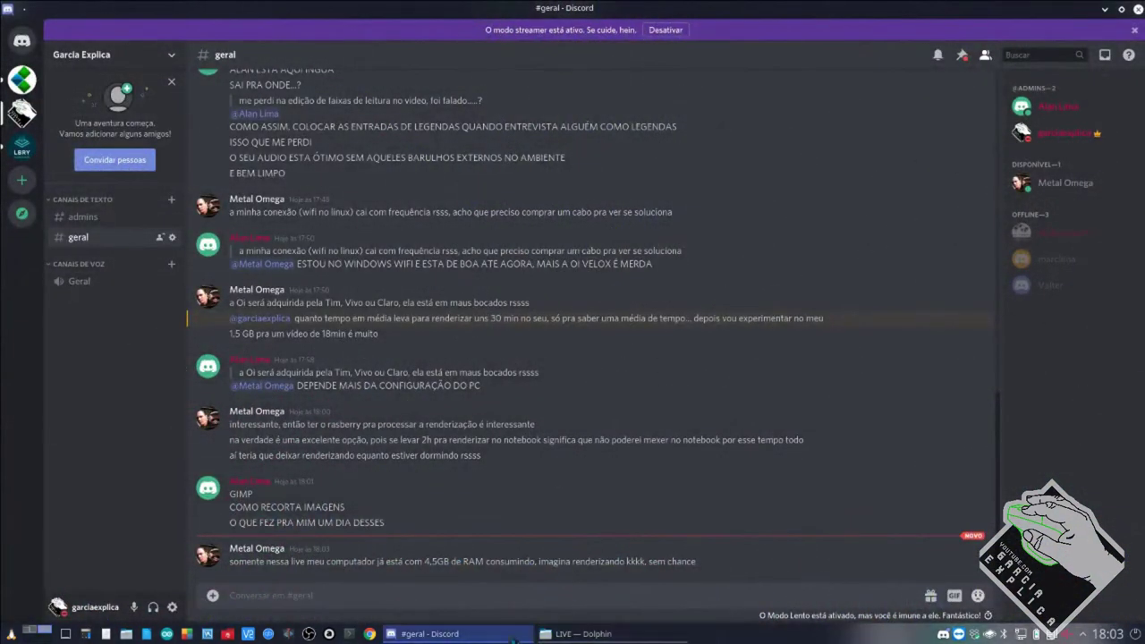
left_click(564, 634)
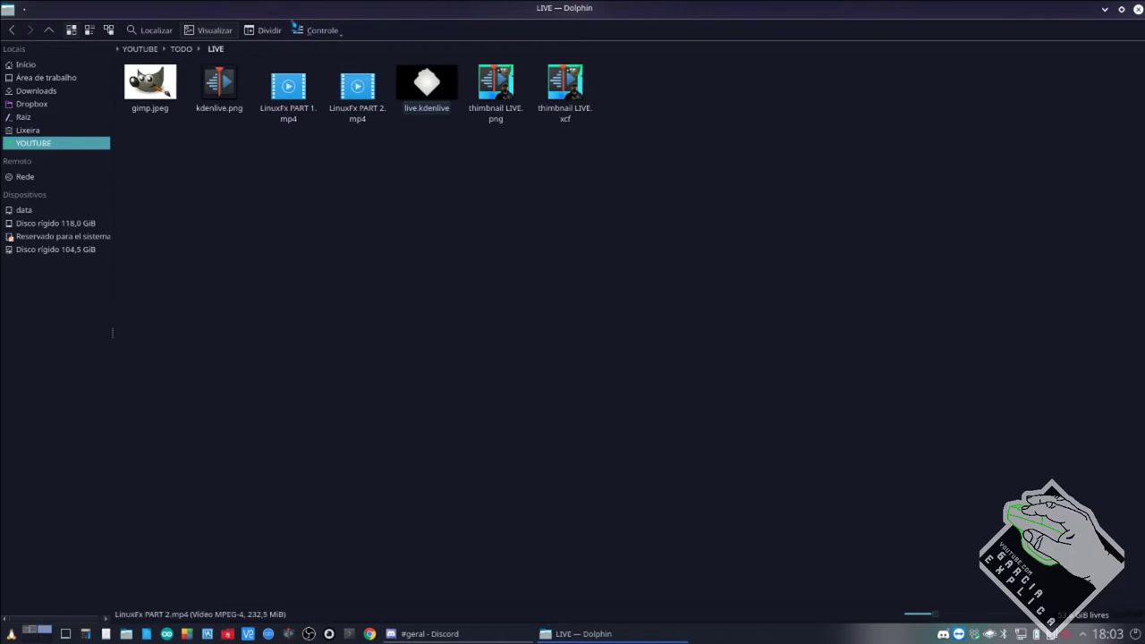
left_click(266, 30)
Show YOUTUBE in the second pane and preview thumbnail LIVE.png in Gwenview, then close it.
left_click(658, 50)
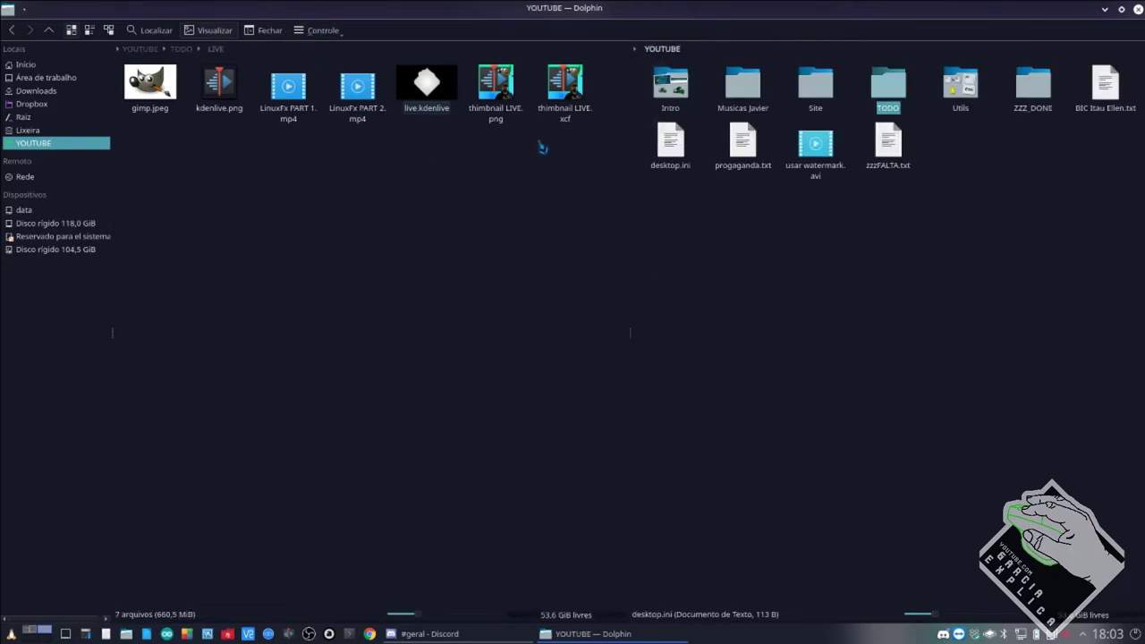
left_click(506, 90)
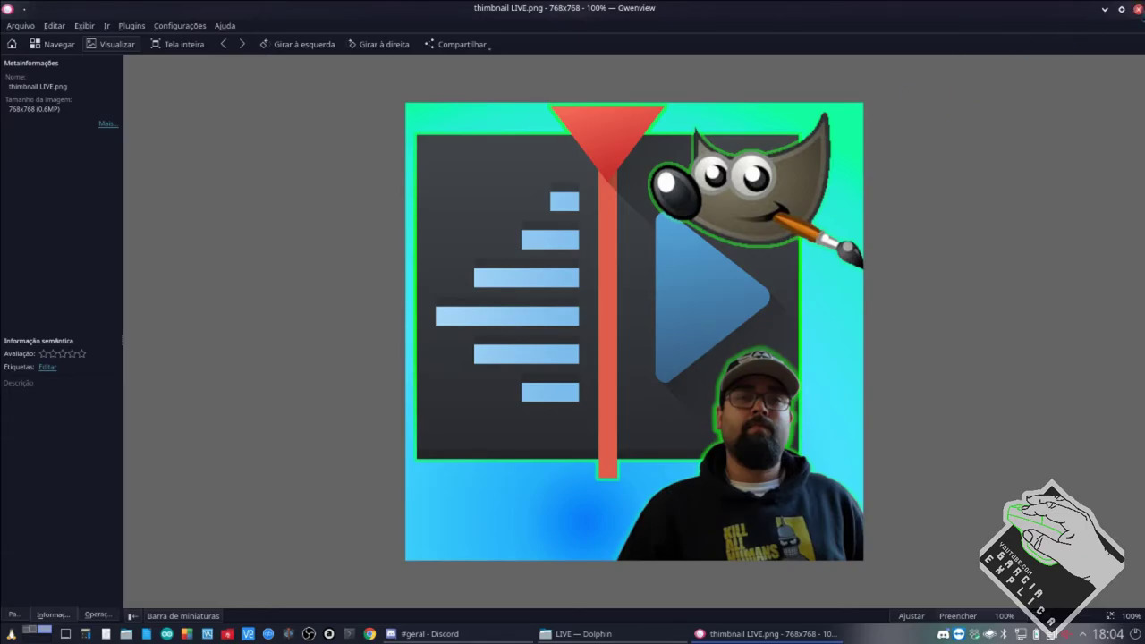
key("ctrl+q")
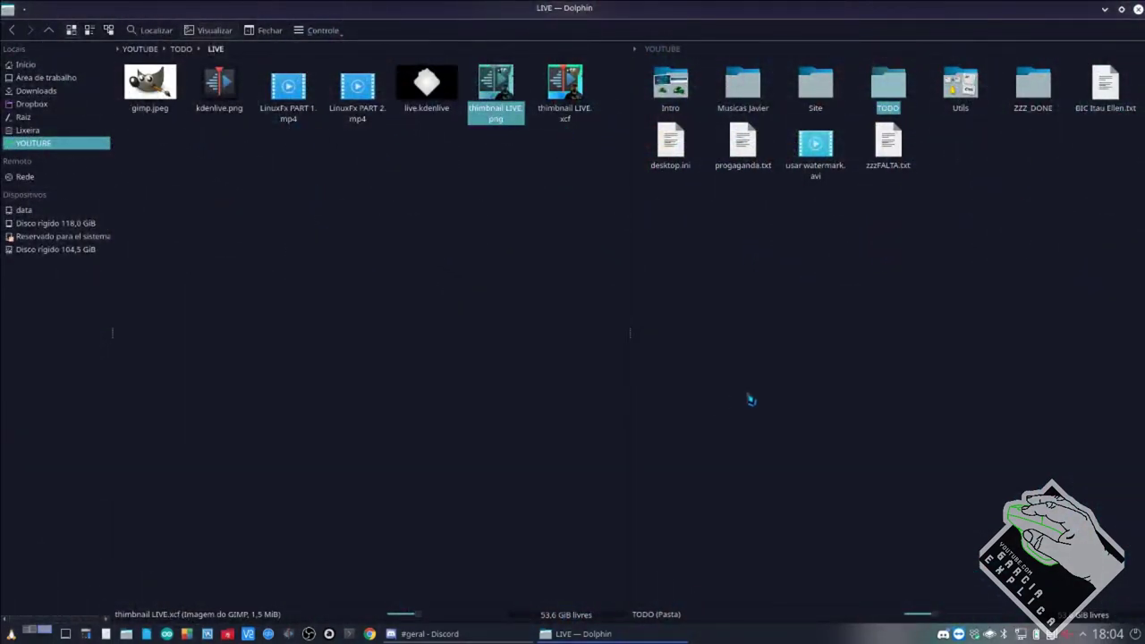
In the right pane, browse to YOUTUBE > TODO > Aulas de programacao.
left_click(872, 247)
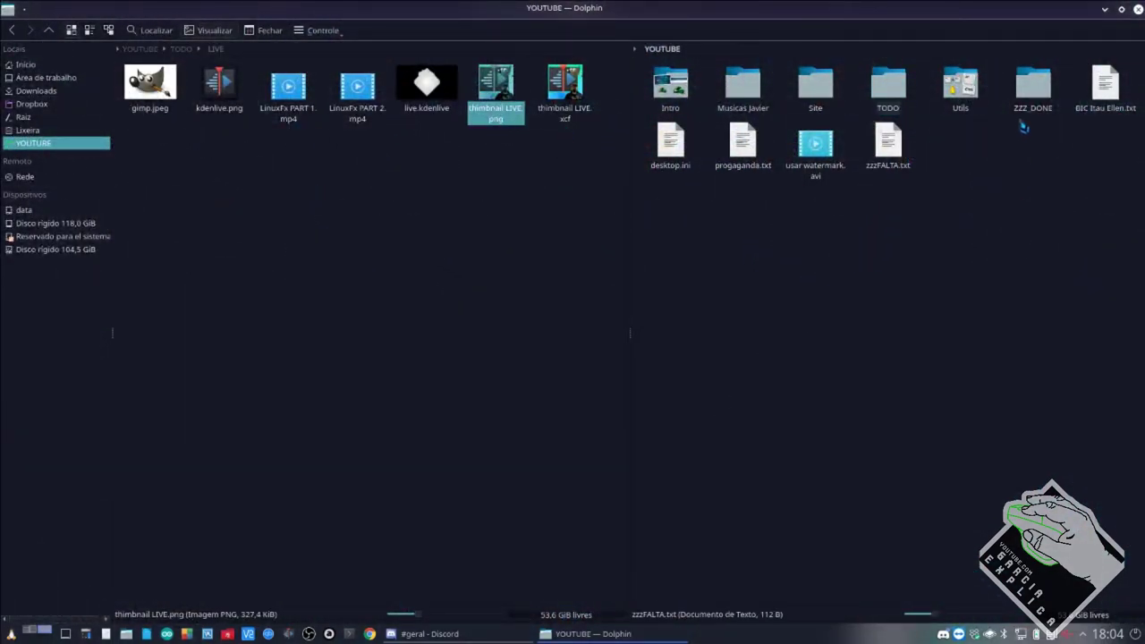
left_click(704, 52)
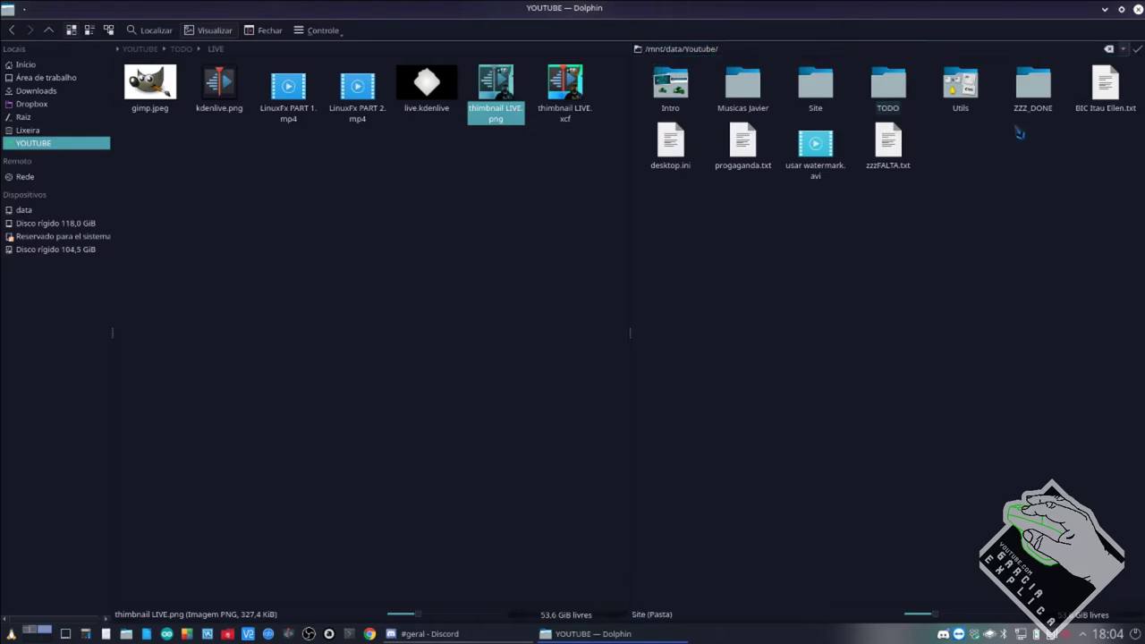
left_click(1030, 90)
key("BackSpace")
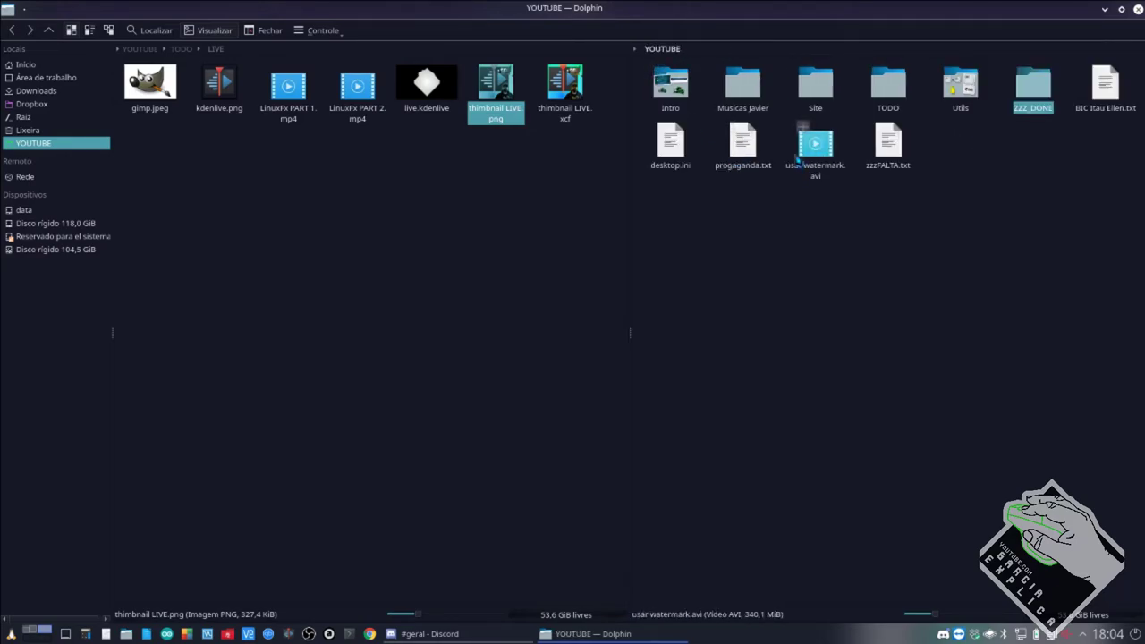
left_click(887, 106)
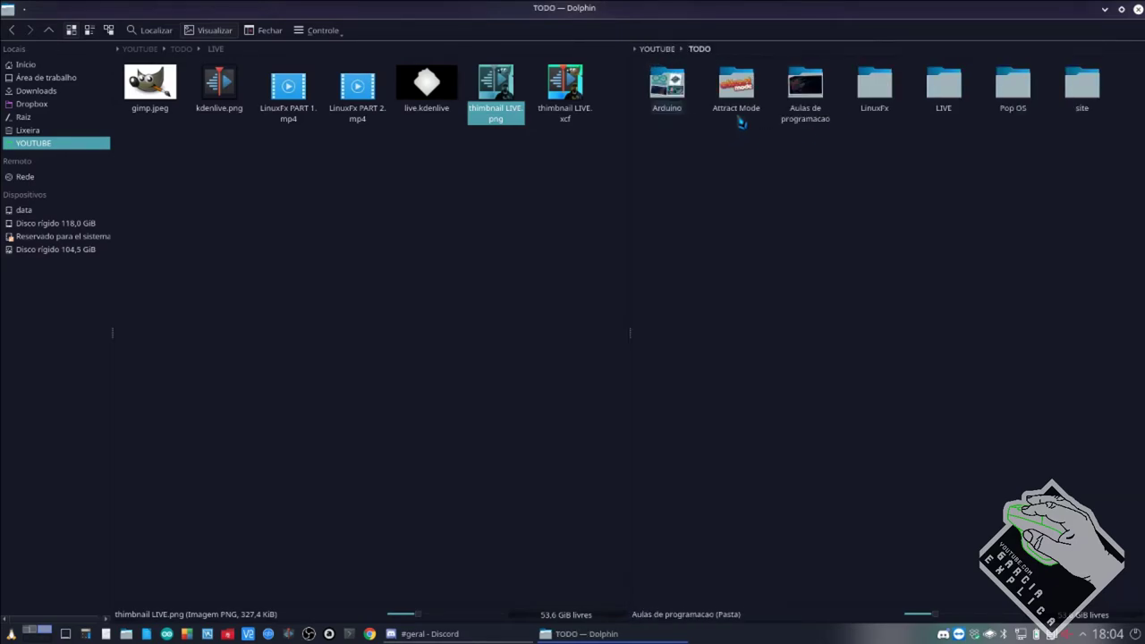
left_click(805, 89)
Open thumbnail.xcf in GIMP from its context menu, then return to Dolphin.
right_click(935, 108)
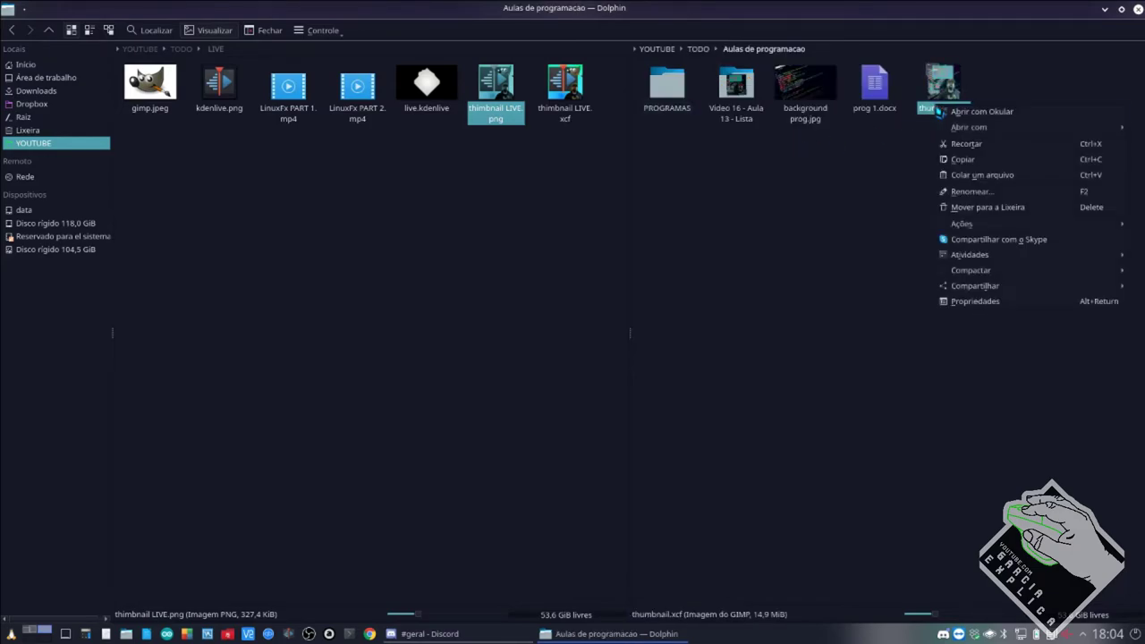
mouse_move(957, 127)
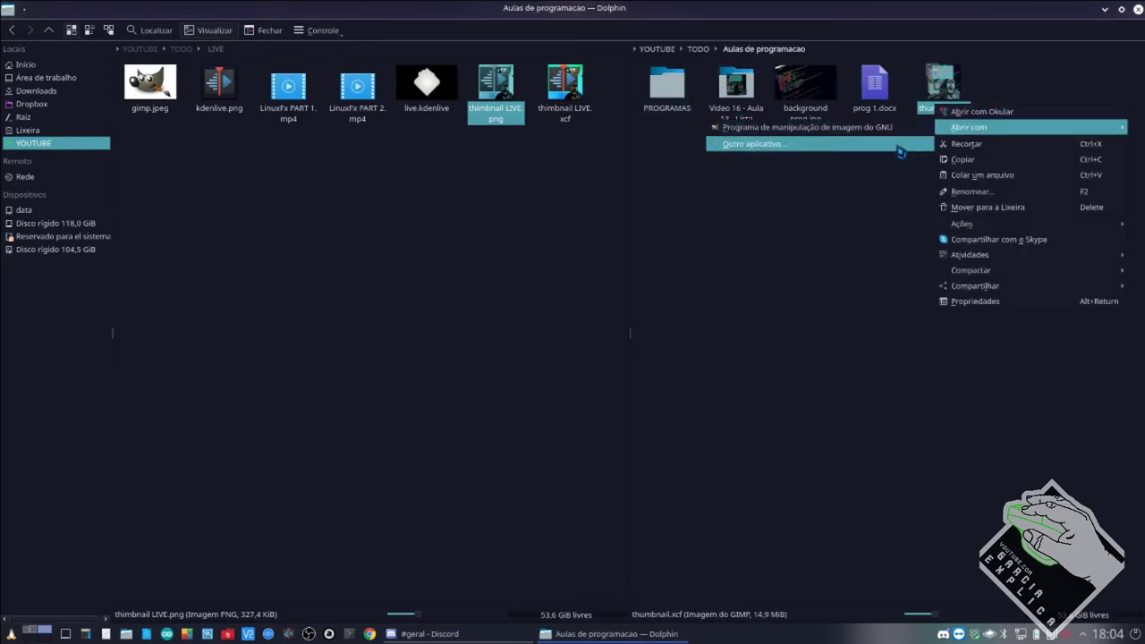
left_click(895, 144)
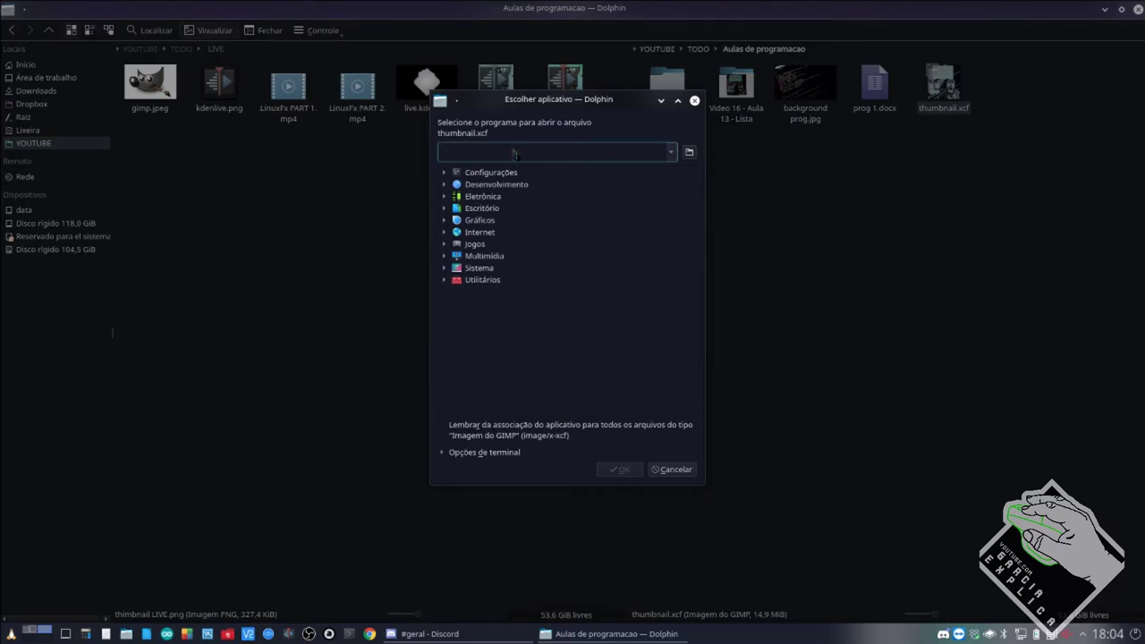
type("gimp")
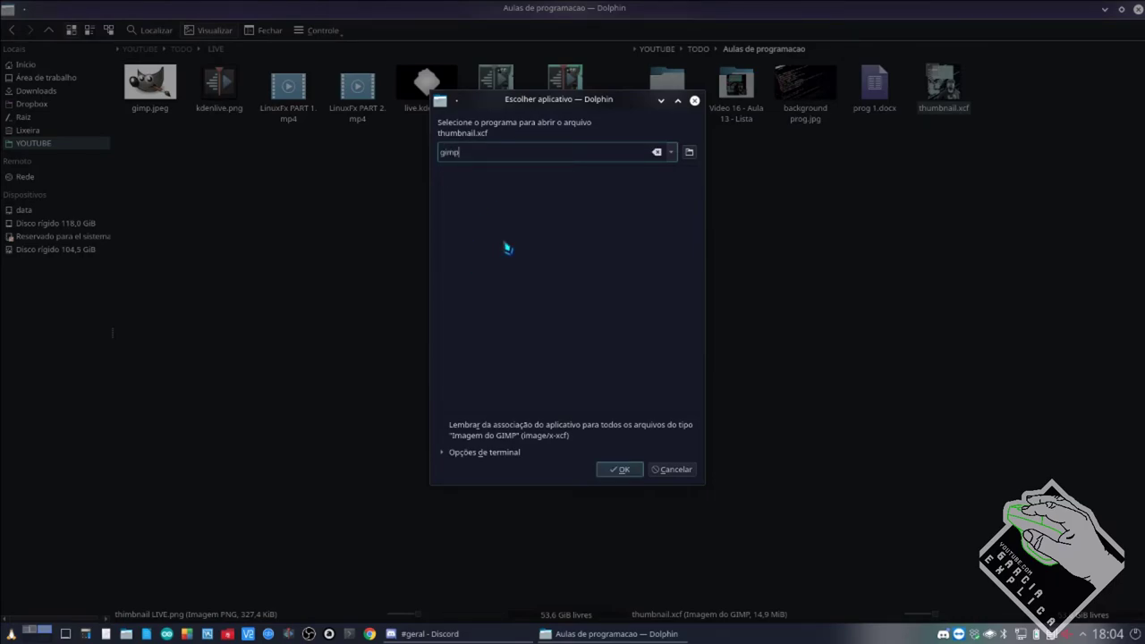
key("BackSpace")
key("BackSpace")
key("BackSpace")
key("BackSpace")
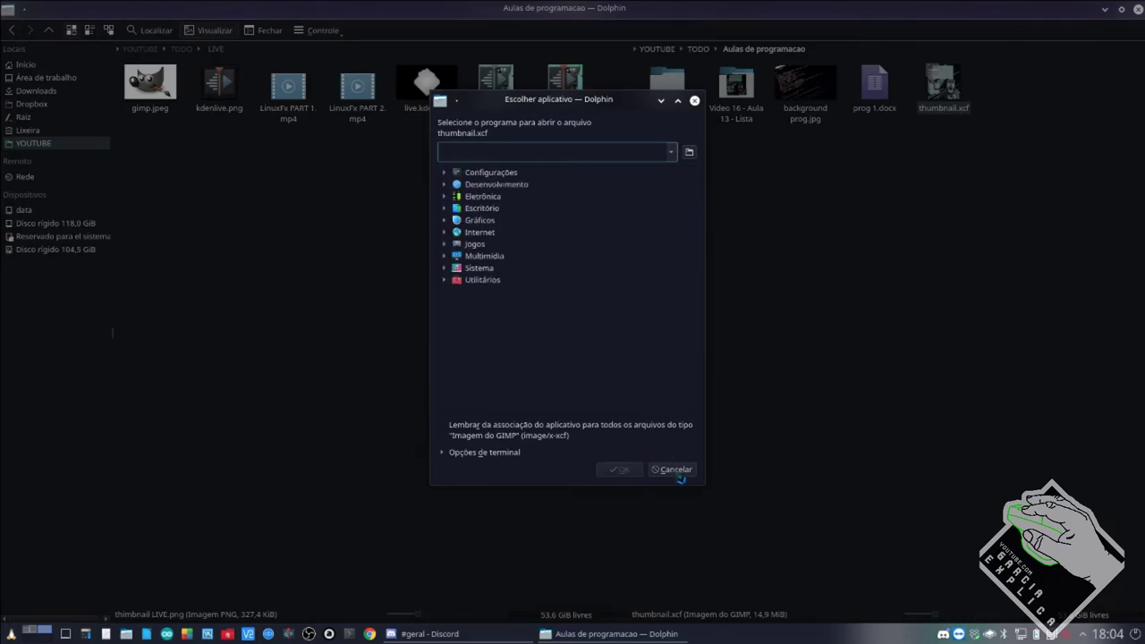
left_click(673, 468)
key("Menu")
key("Return")
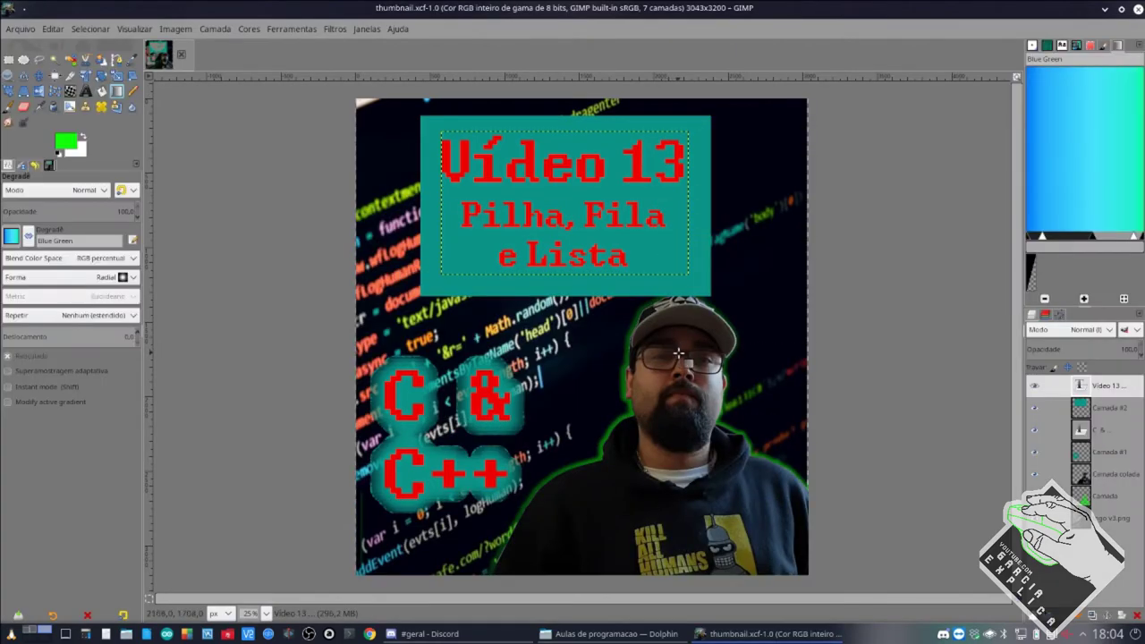
key("alt+Tab")
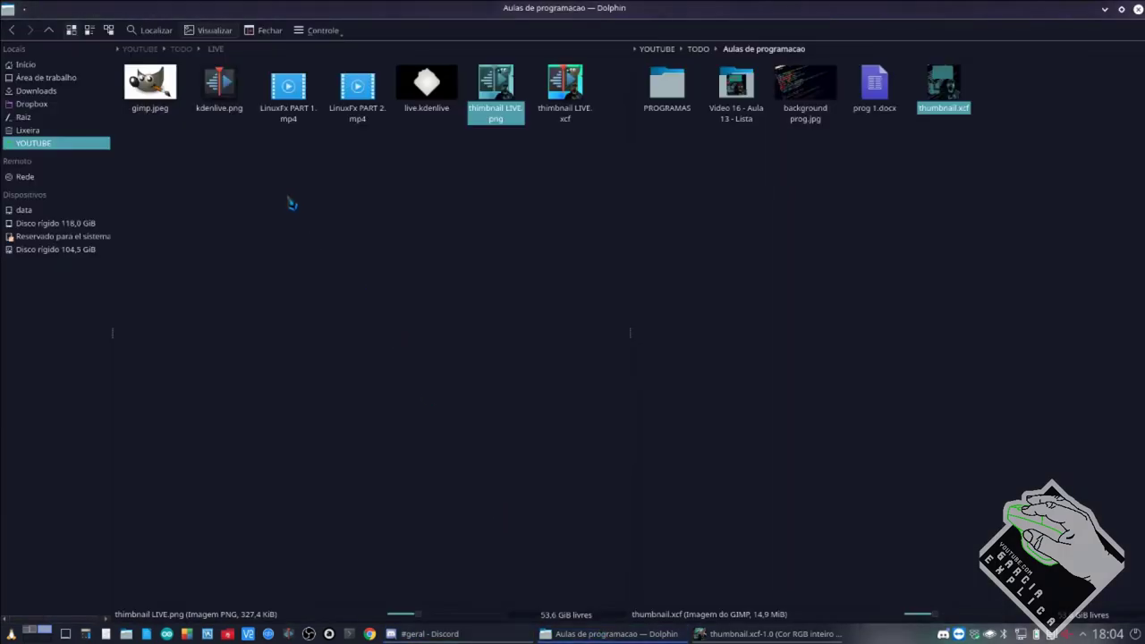
Open gimp.jpeg and kdenlive.png from the LIVE folder together in GIMP.
left_click_drag(127, 158, 225, 75)
right_click(669, 322)
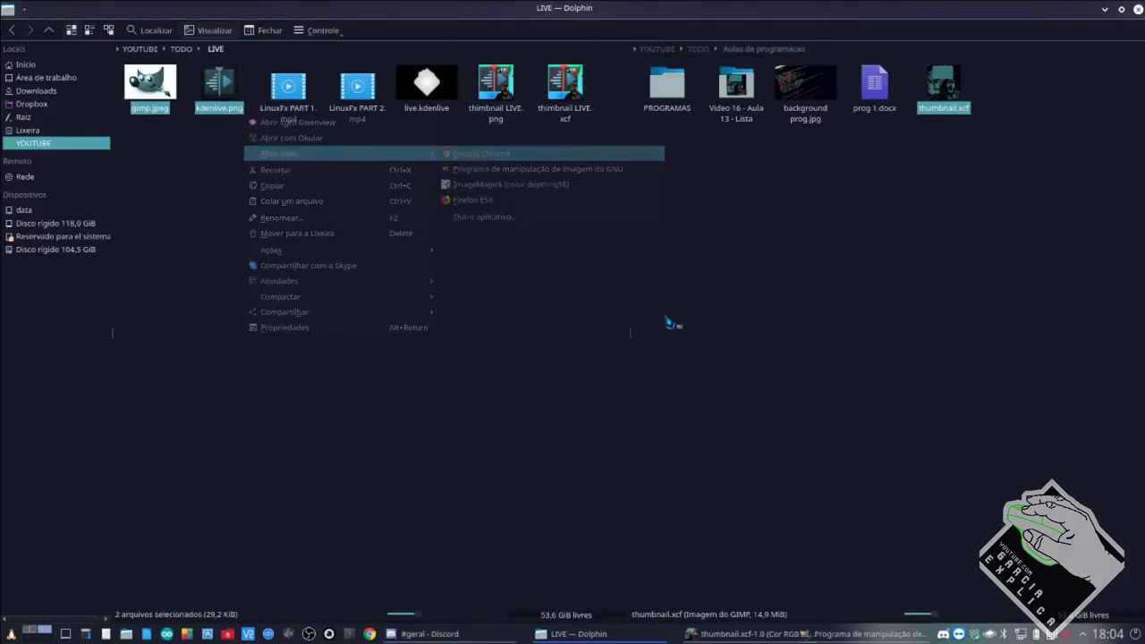
key("Return")
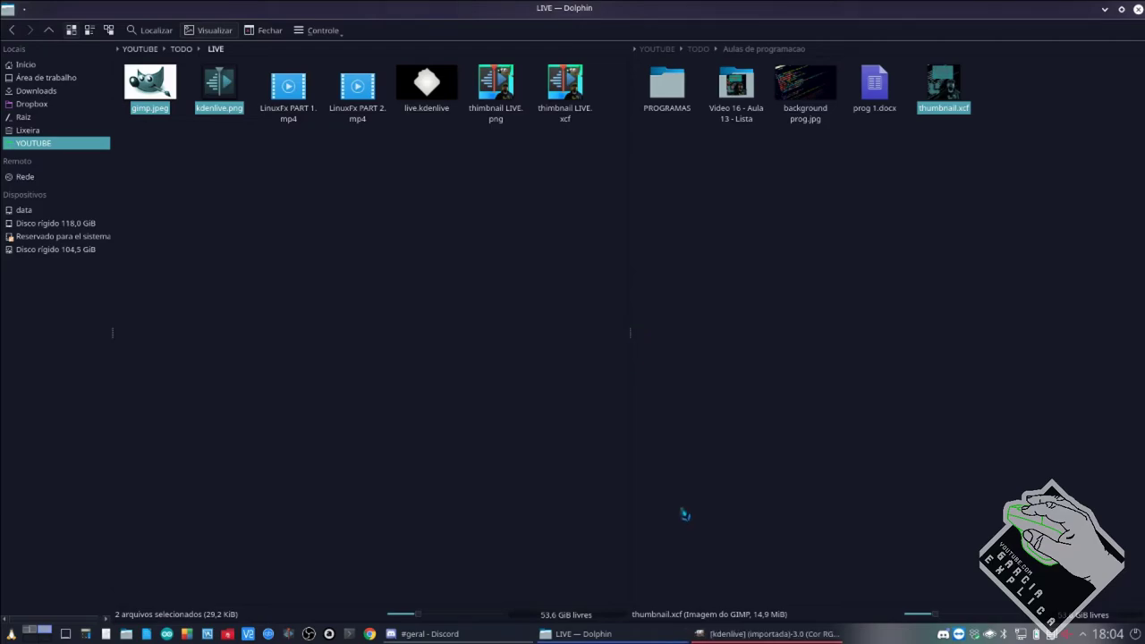
Look over the open GIMP images and settle on kdenlive.png.
left_click(770, 634)
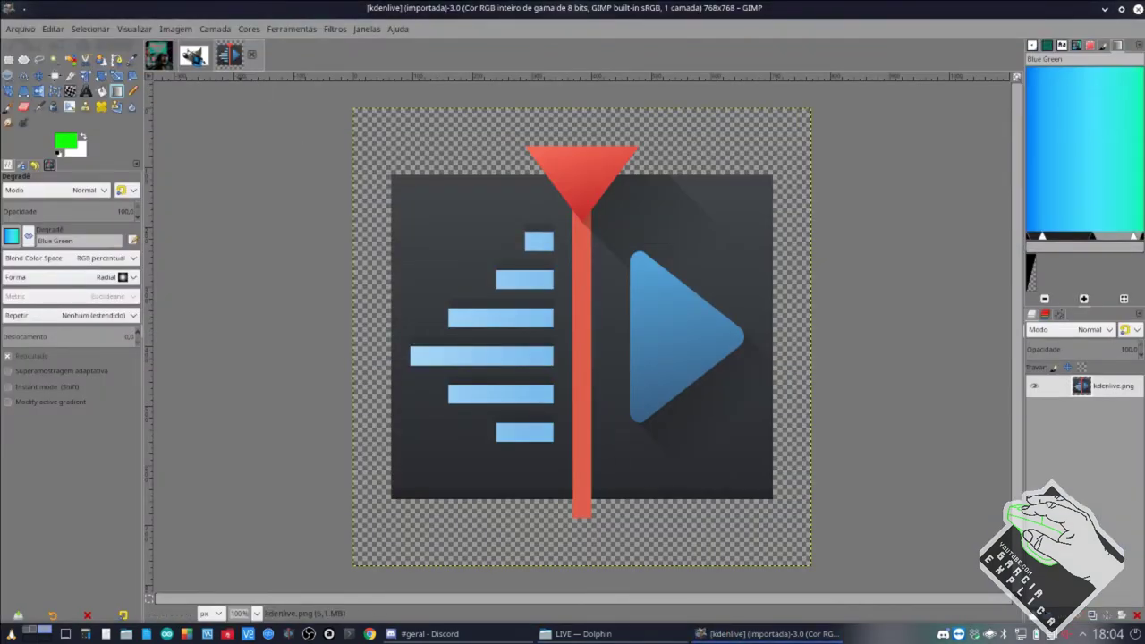
left_click(193, 55)
left_click(235, 56)
left_click(166, 57)
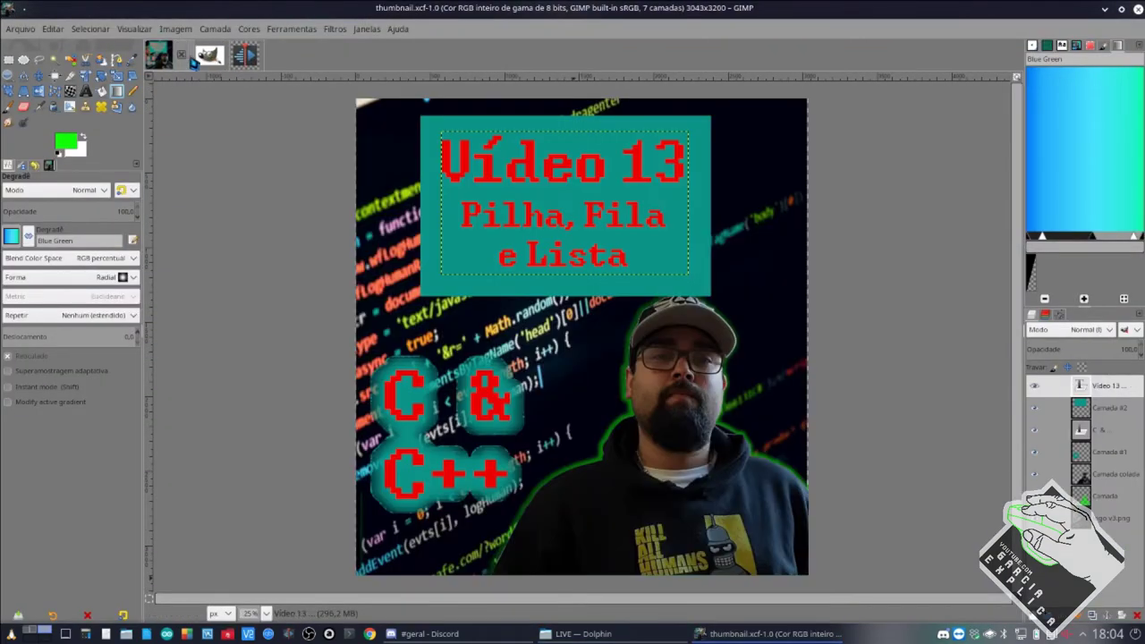
left_click(204, 57)
left_click(238, 58)
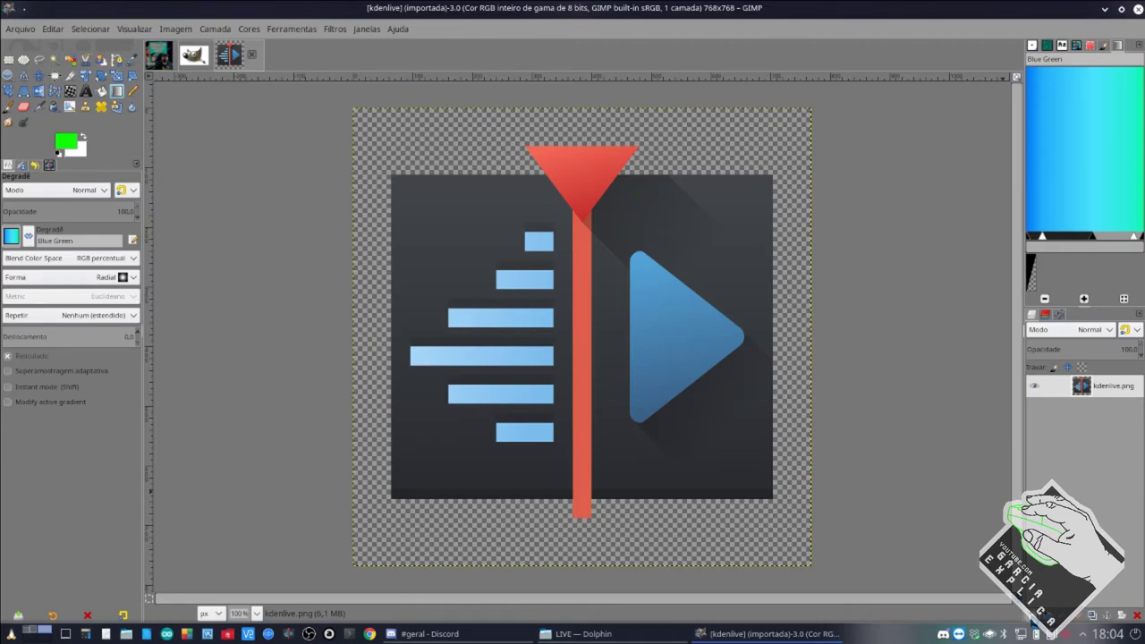
left_click(1032, 618)
Add a new layer below kdenlive.png, fill it with a radial Blue Green gradient, then go to Discord.
left_click(1068, 615)
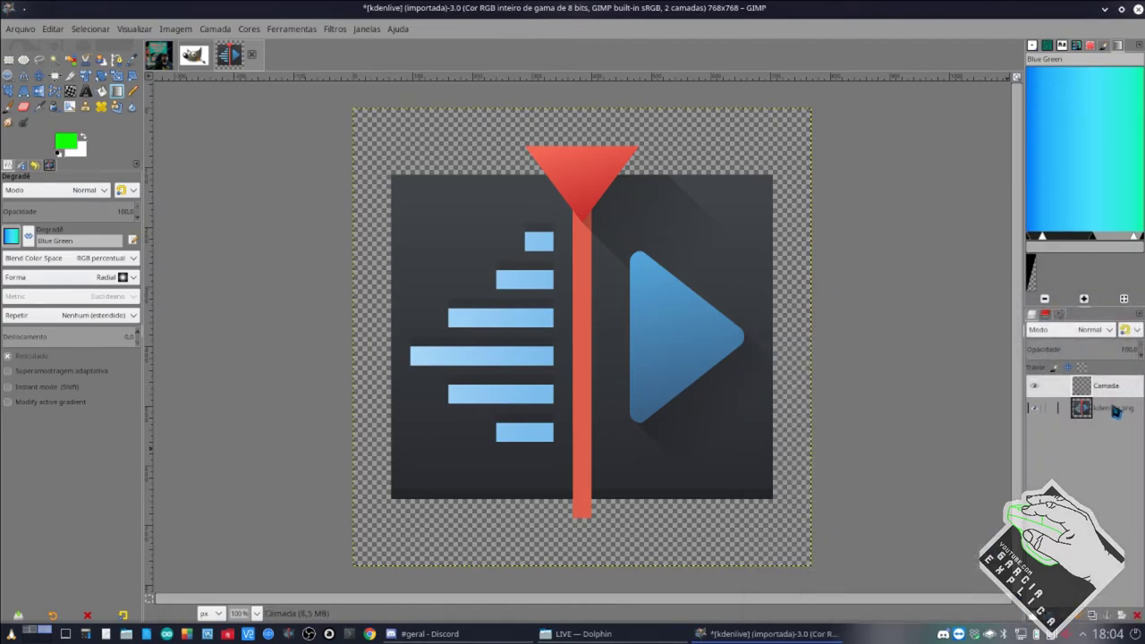
left_click_drag(1115, 410, 1112, 385)
left_click_drag(797, 230, 720, 326)
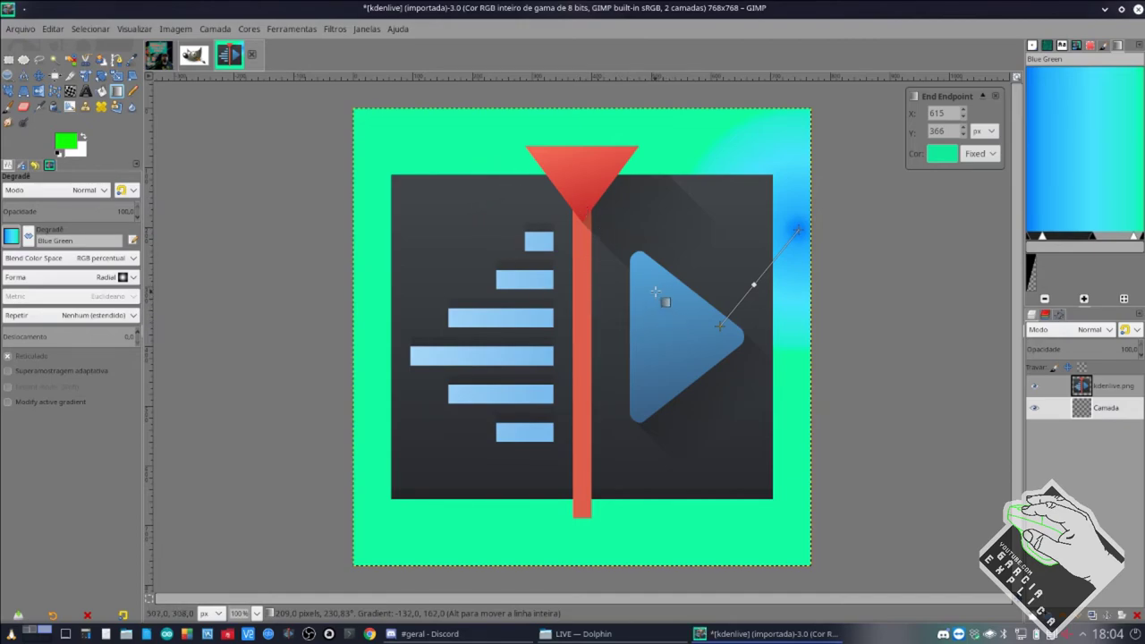
key("m")
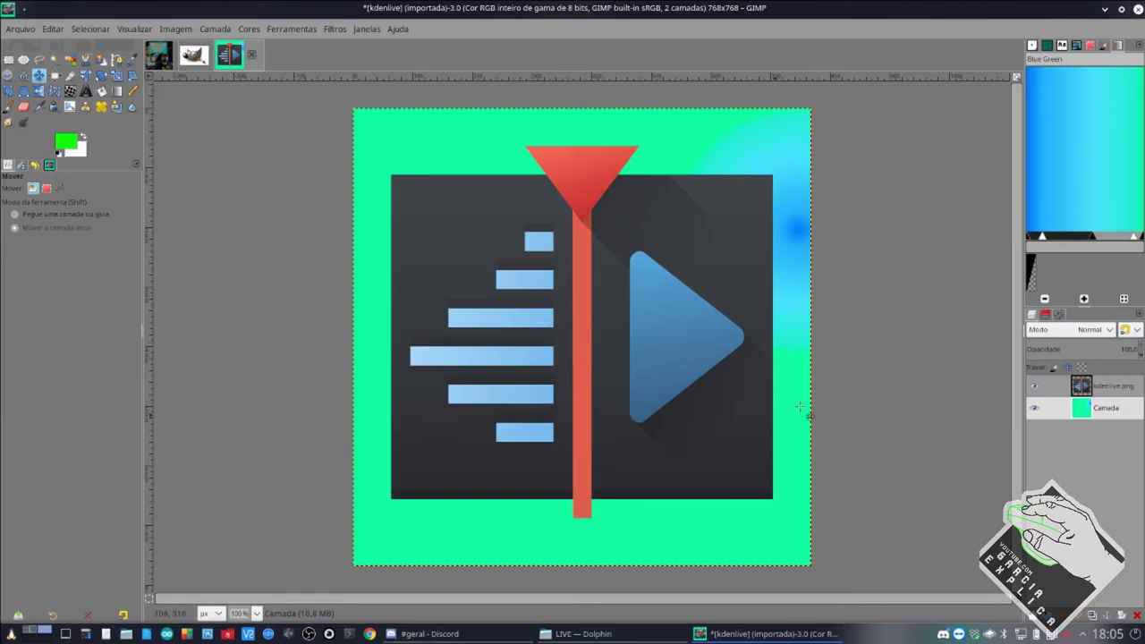
left_click(479, 637)
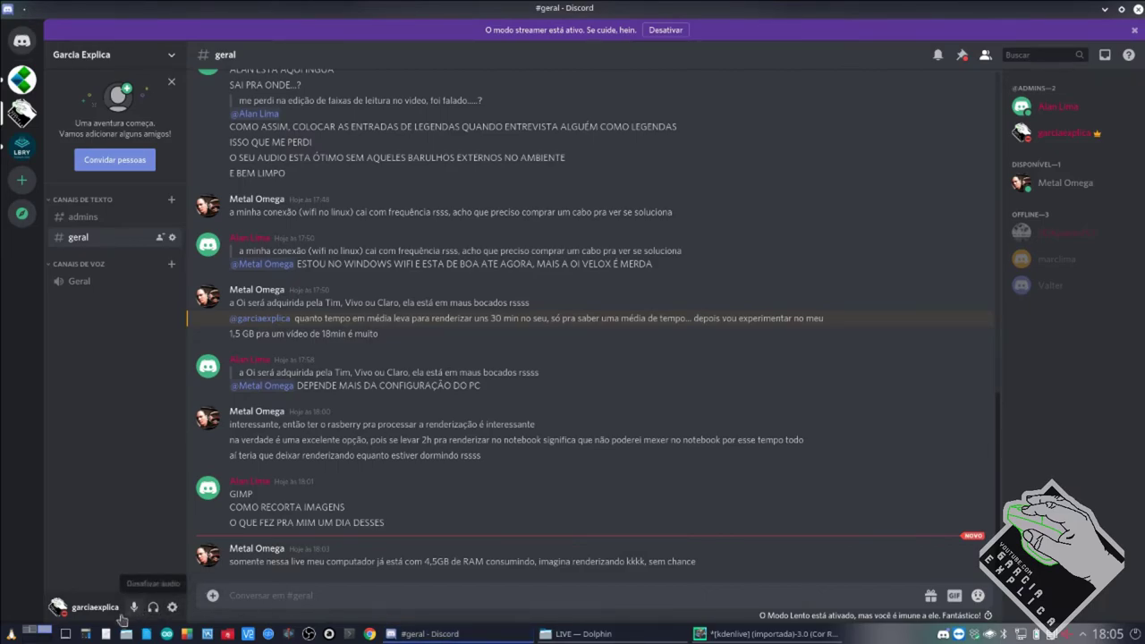
Toggle between the empty desktop, the live-stream desktop and Discord, then return to GIMP.
left_click(30, 634)
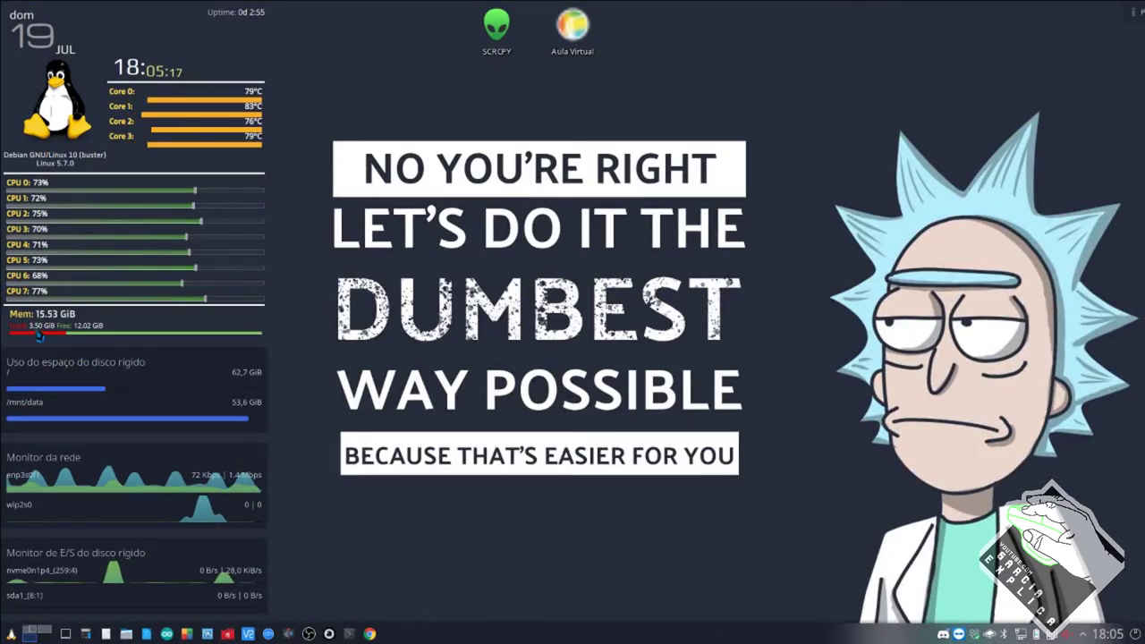
left_click(43, 635)
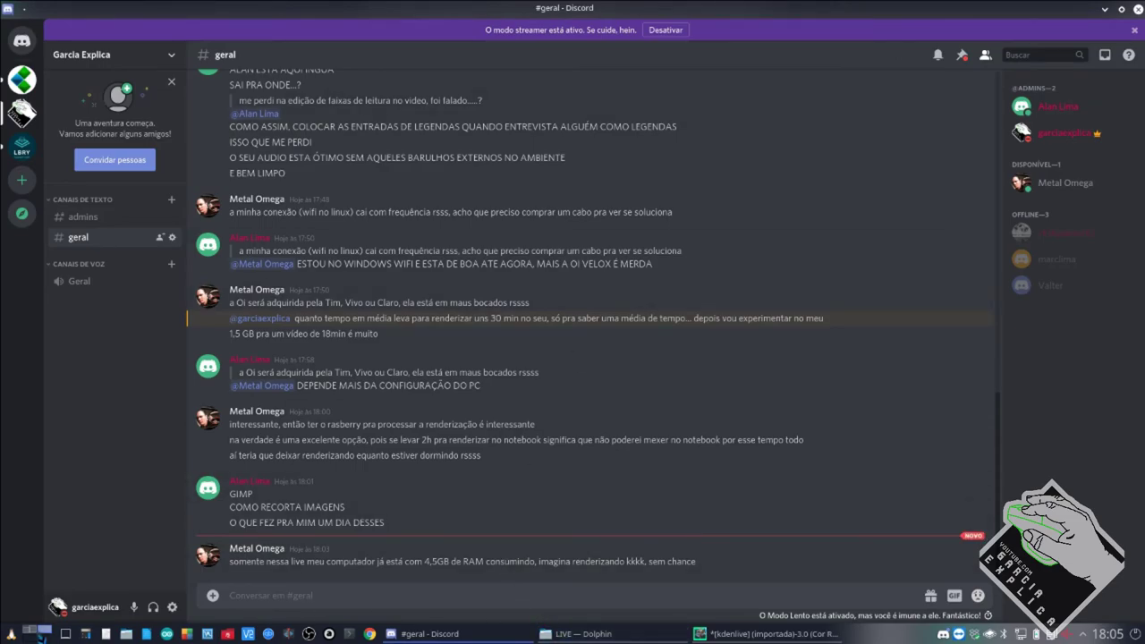
left_click(41, 633)
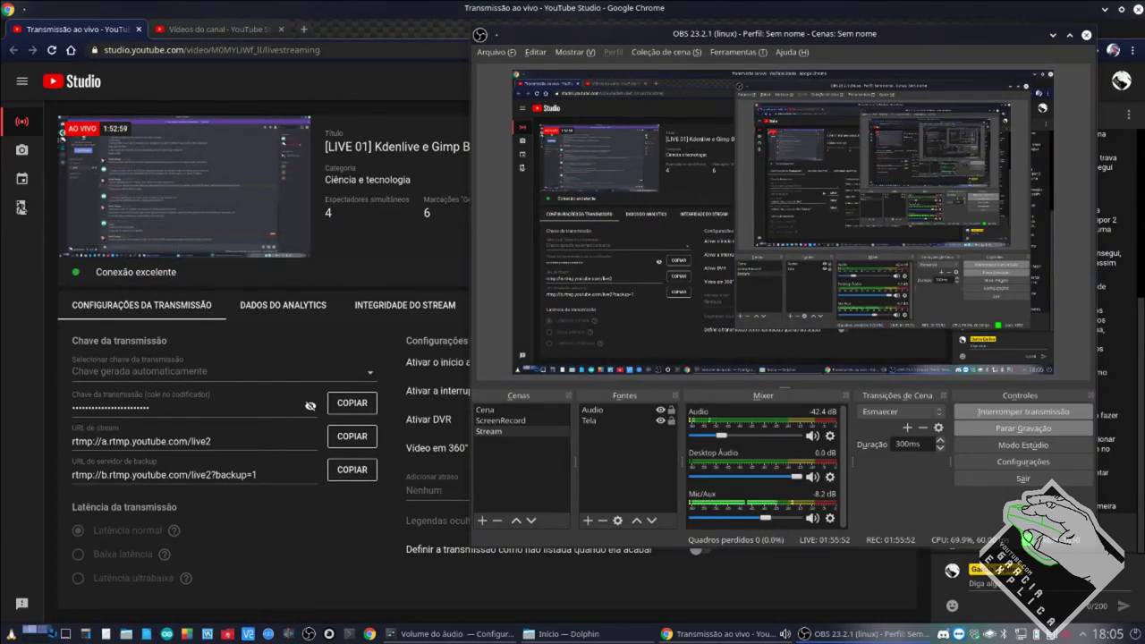
left_click(43, 632)
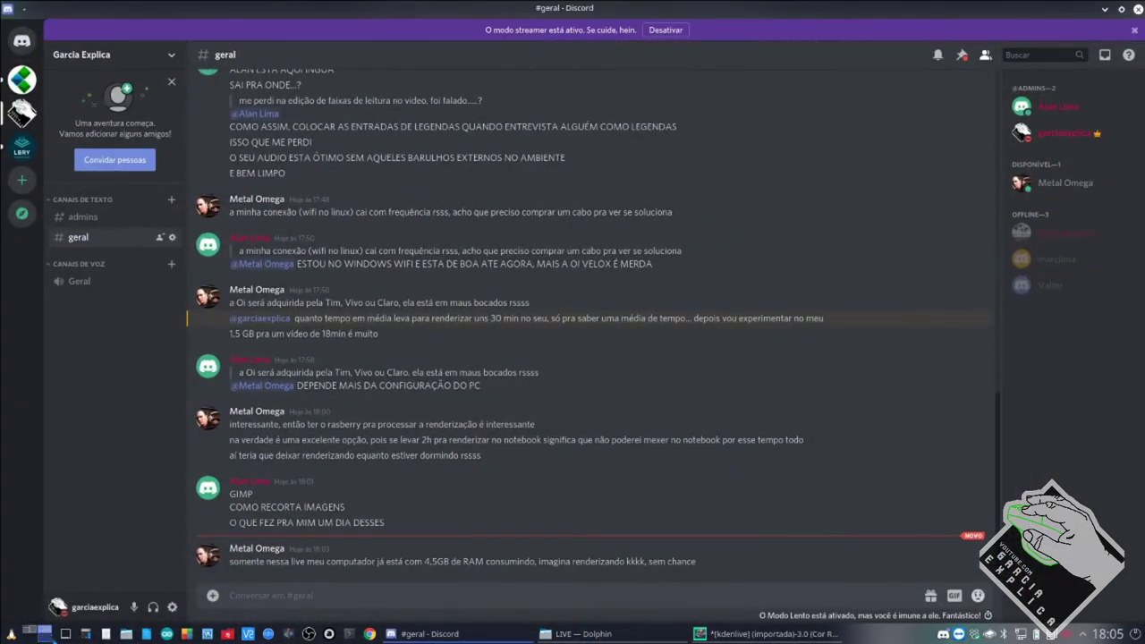
left_click(33, 632)
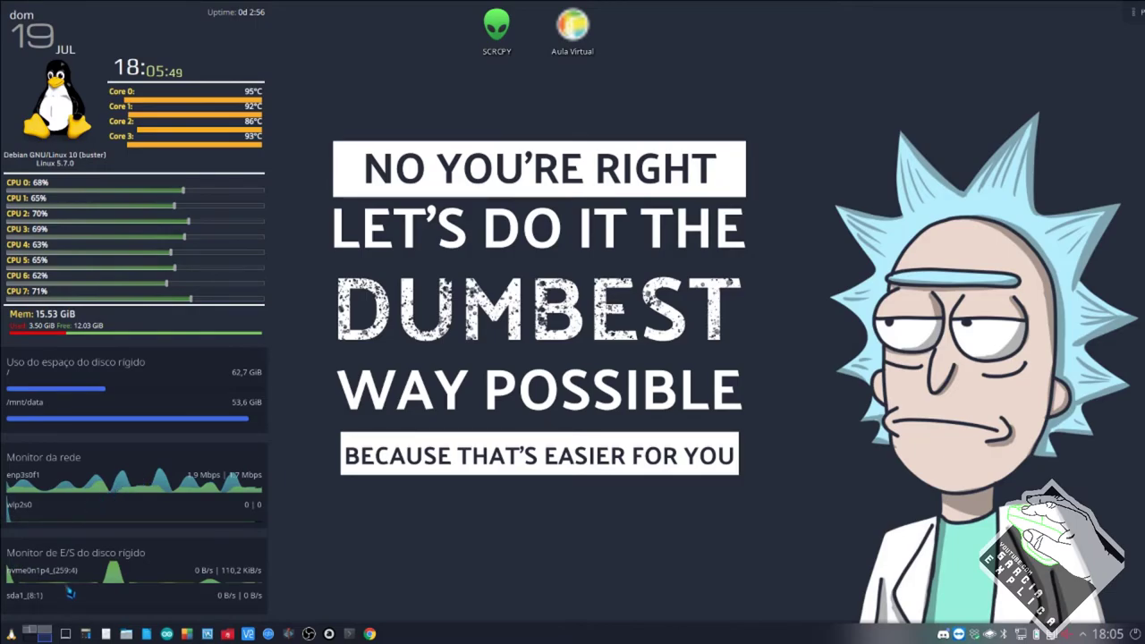
left_click(30, 634)
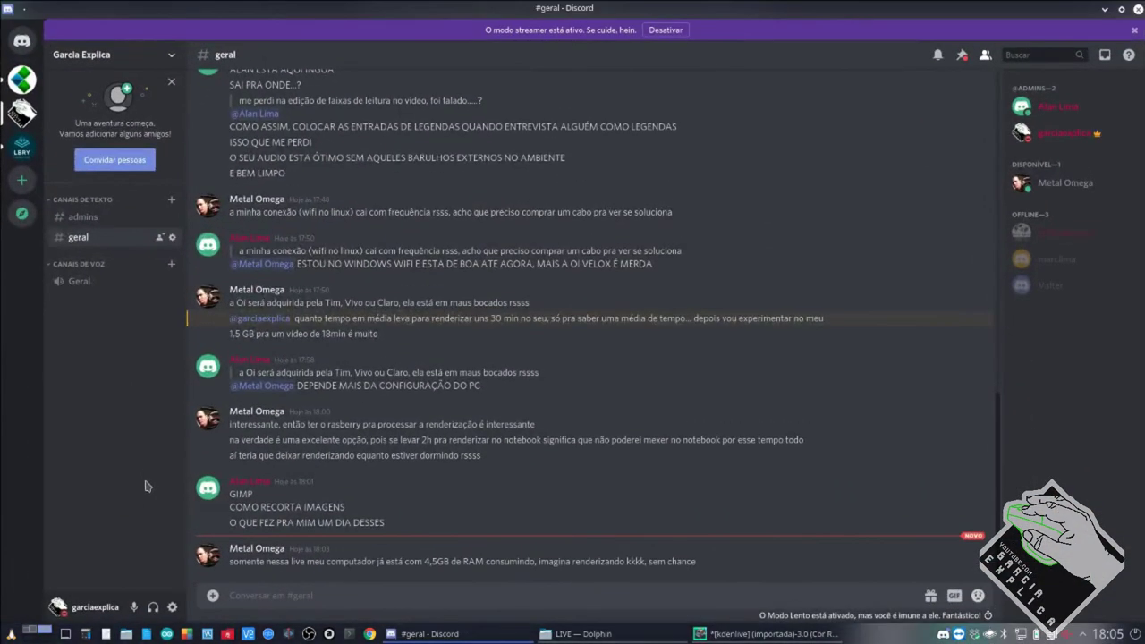
left_click(765, 634)
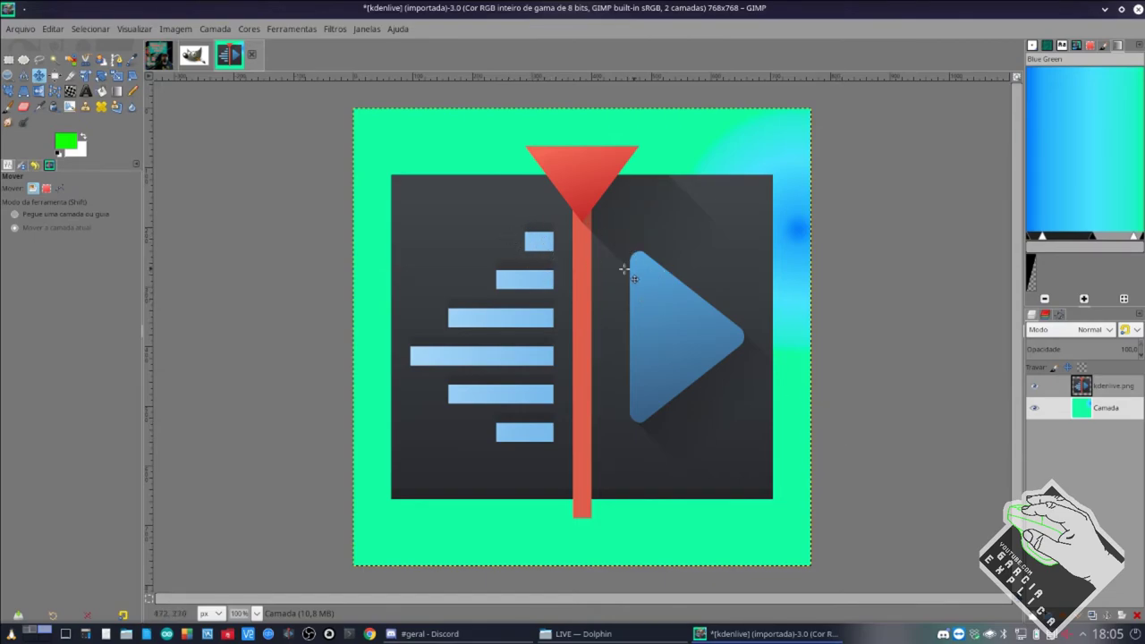
Merge the kdenlive.png logo layer down onto the gradient background layer.
left_click(1113, 395)
right_click(1114, 394)
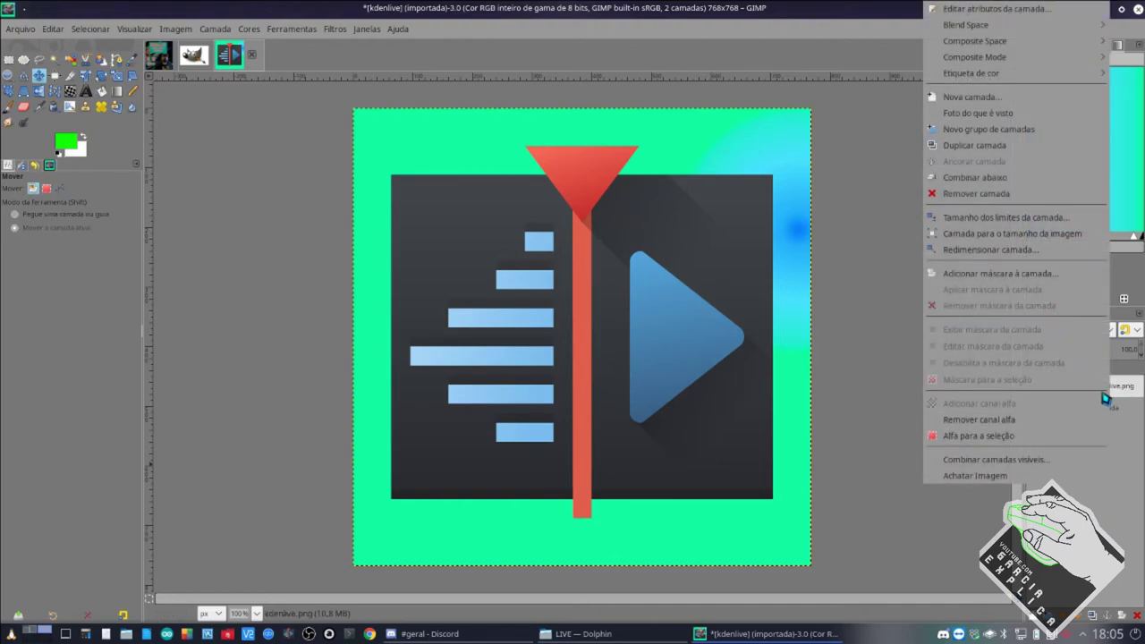
left_click(1022, 179)
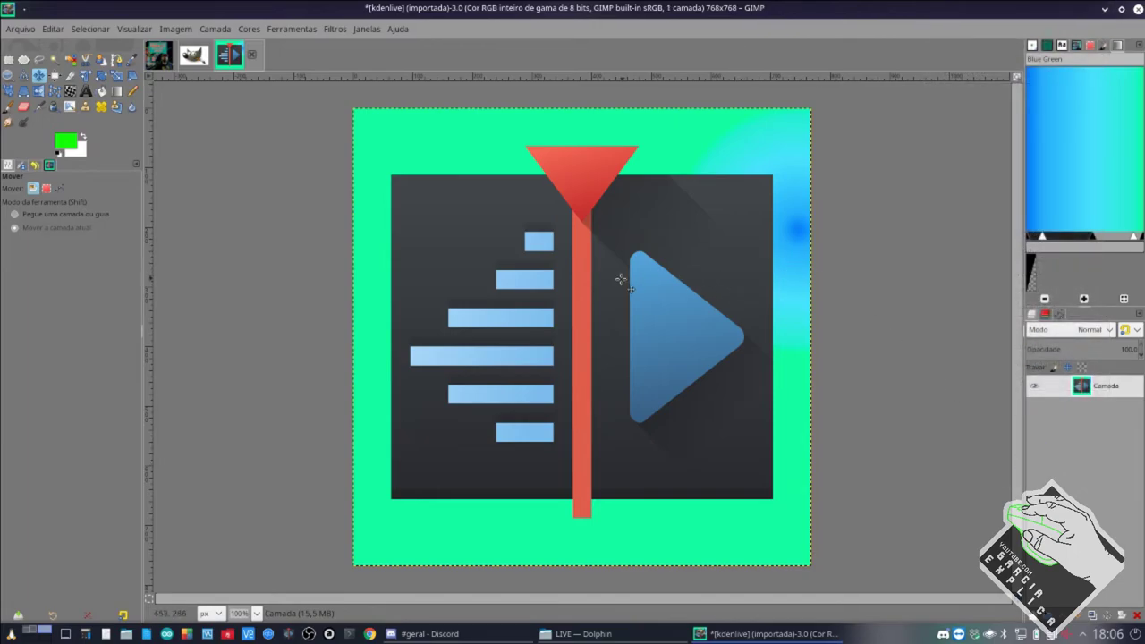
Move the merged layer up and to the left with the Move tool.
left_click_drag(621, 280, 593, 310)
key("z")
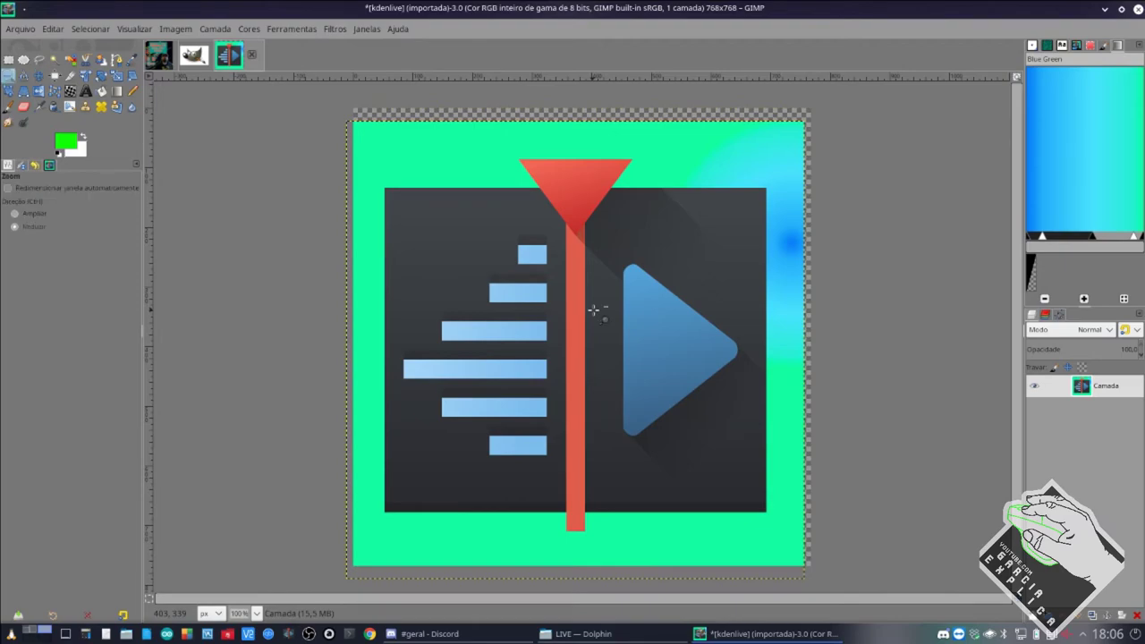
key("ctrl+z")
left_click(39, 77)
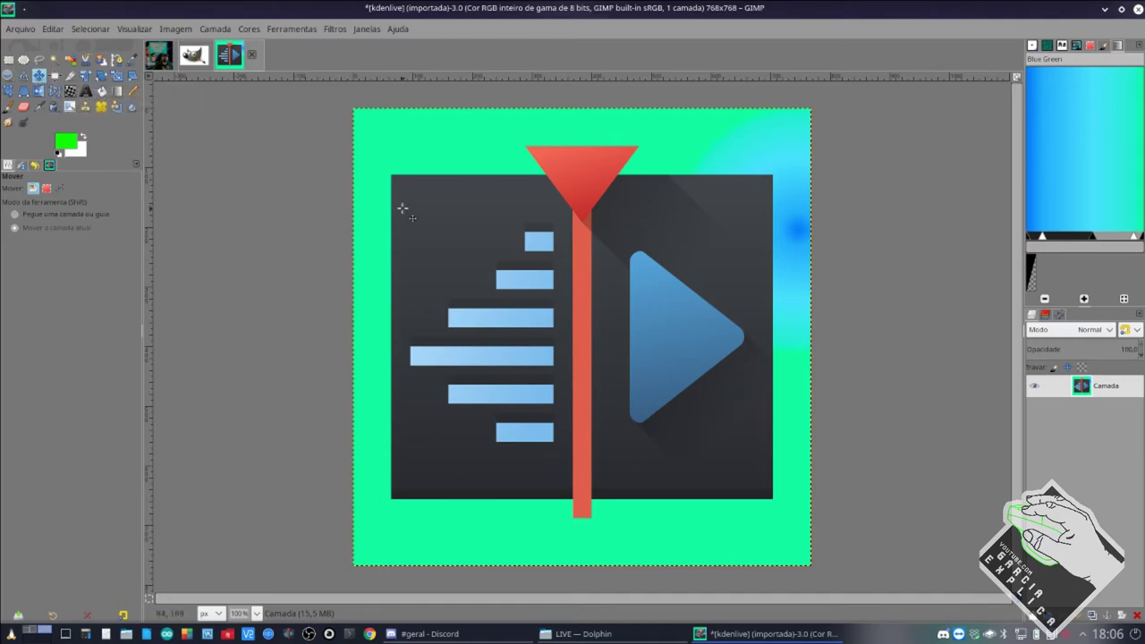
left_click_drag(486, 225, 447, 192)
Zoom in and nudge the layer slightly right and a few pixels up.
scroll(368, 158, "up", 2)
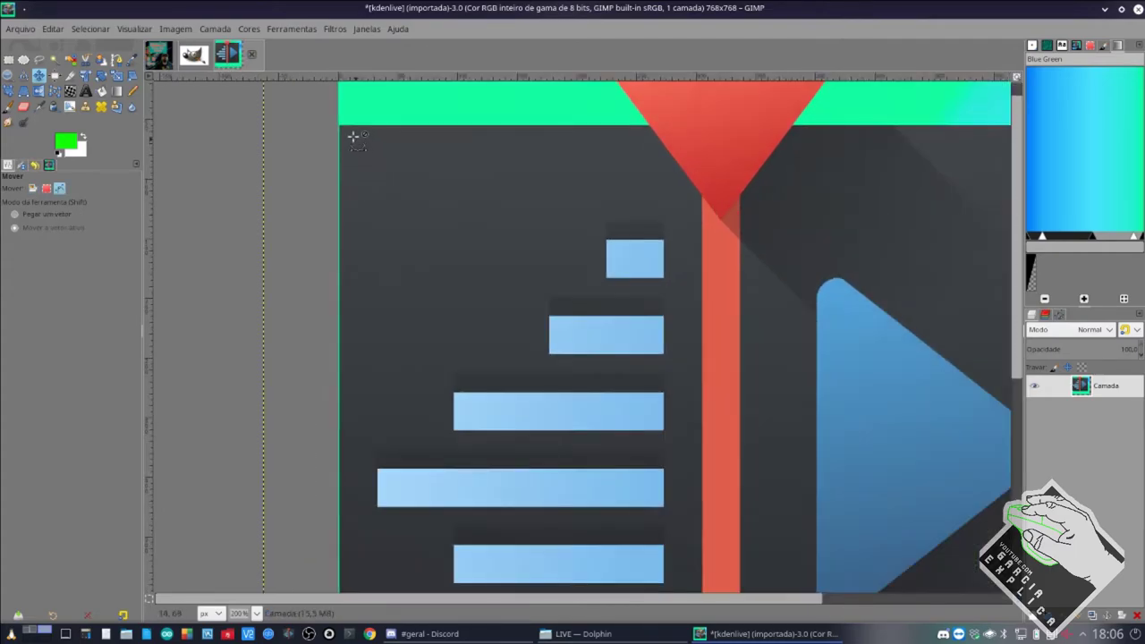
scroll(354, 136, "up", 3)
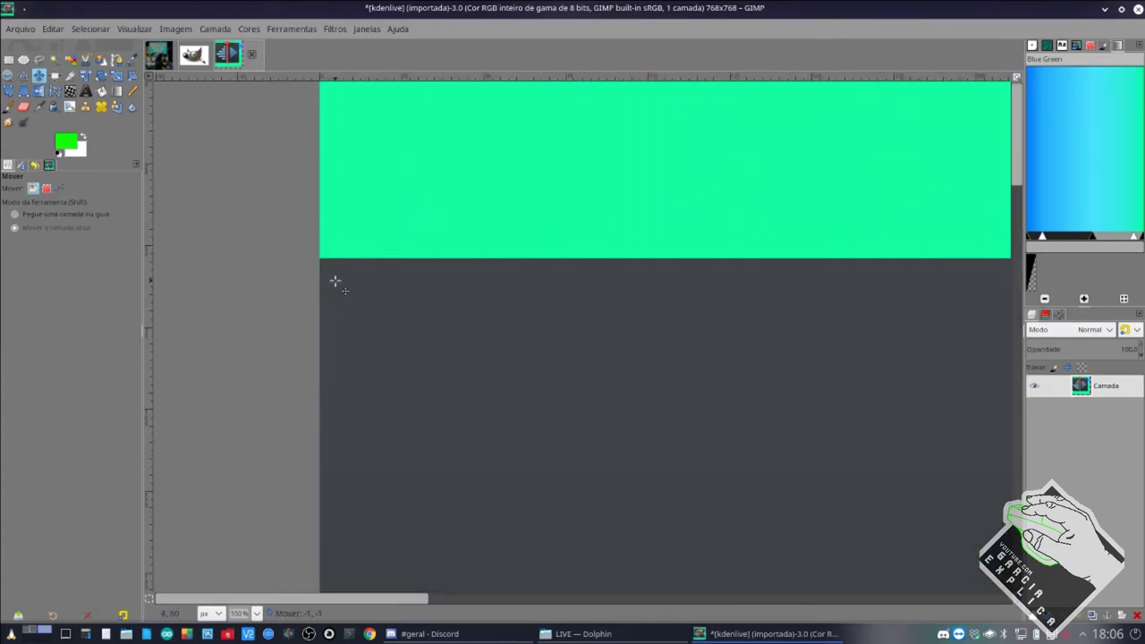
left_click_drag(336, 281, 337, 281)
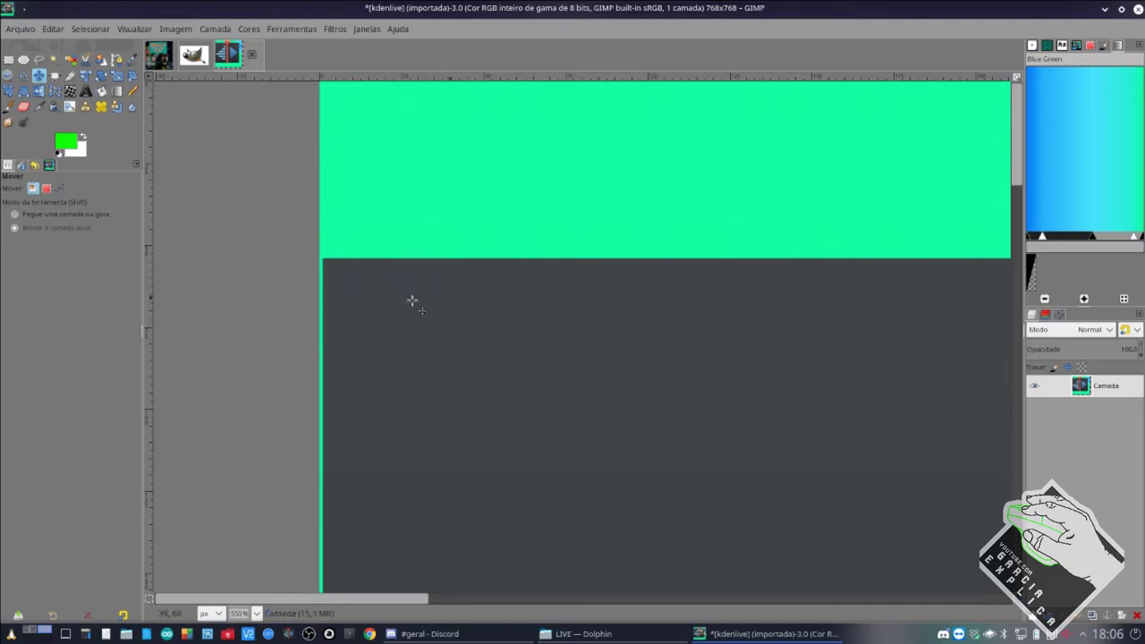
scroll(535, 297, "right", 5)
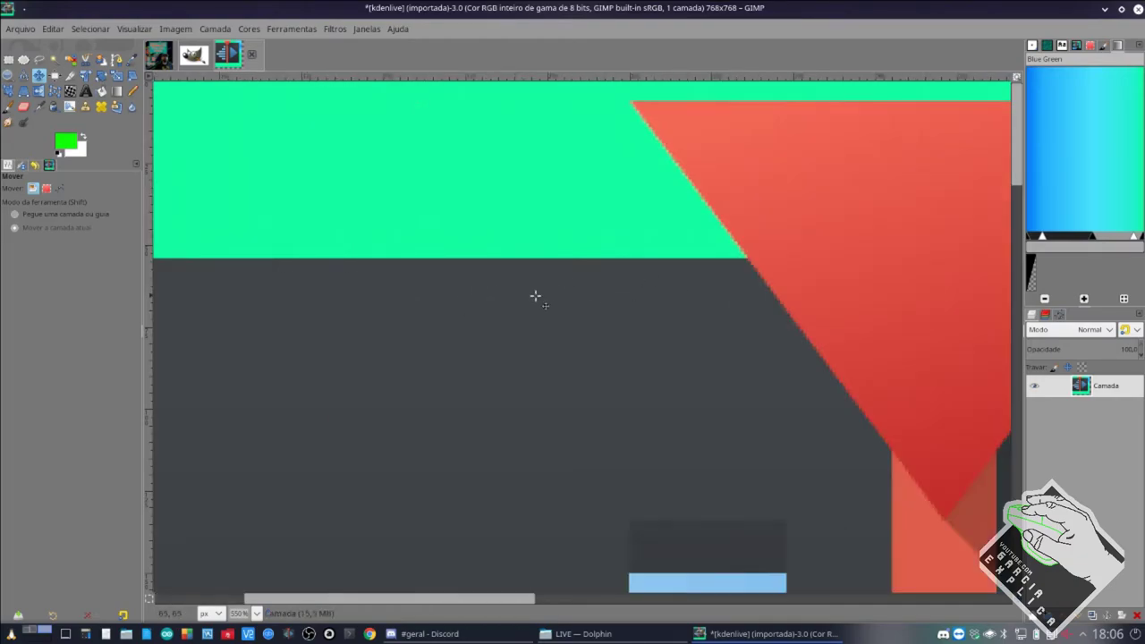
left_click_drag(566, 199, 567, 185)
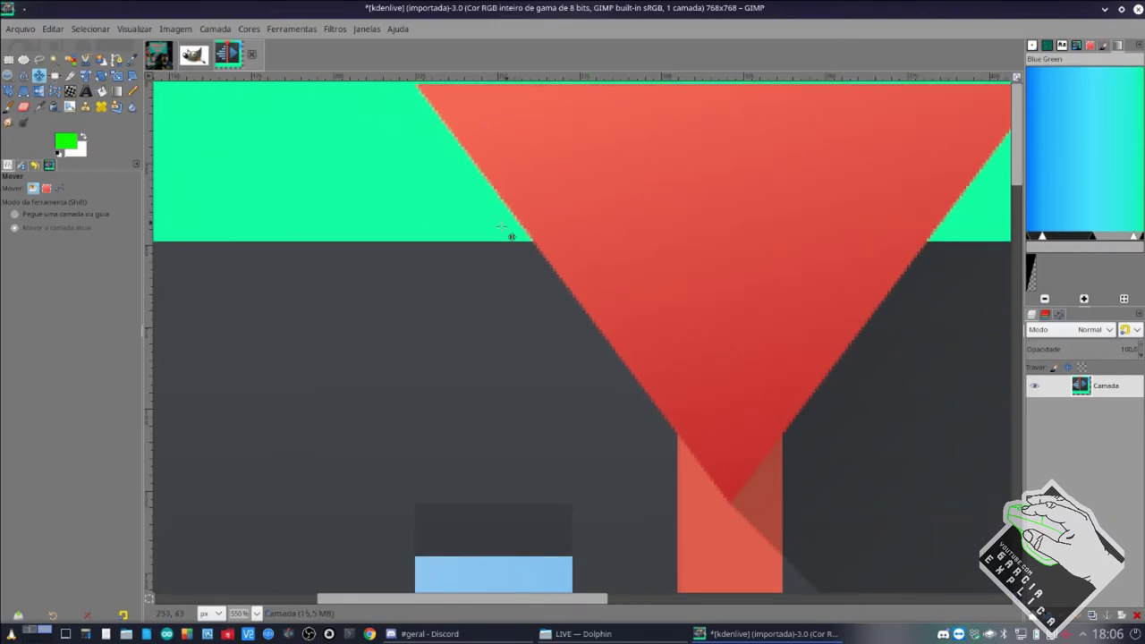
Pan and zoom around the canvas to check the layer's edges.
scroll(365, 246, "left", 6)
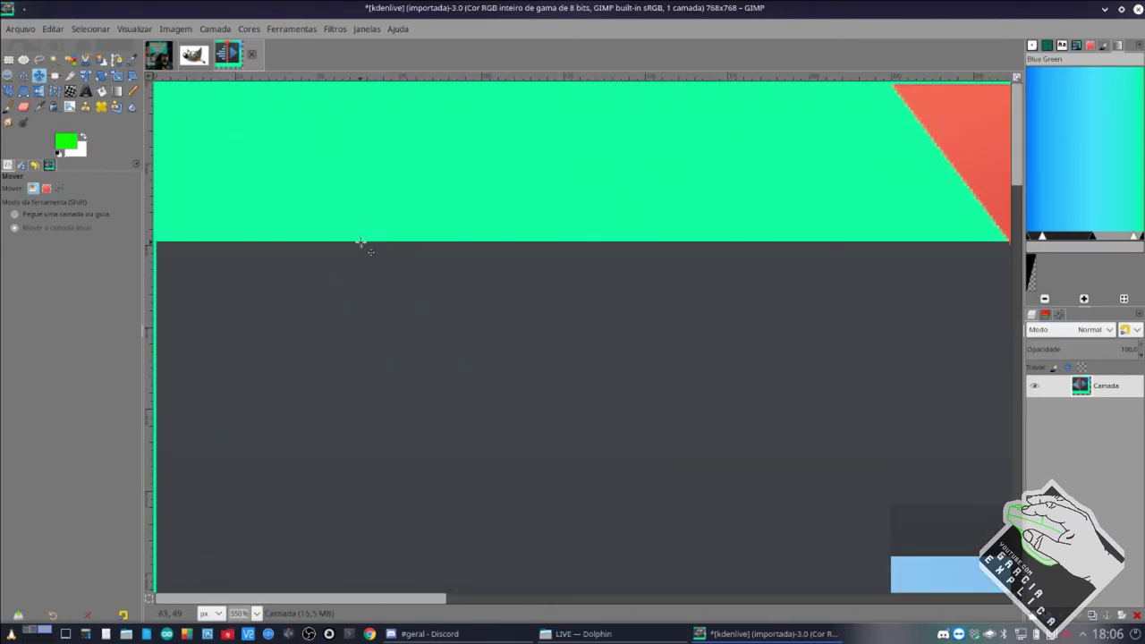
scroll(398, 257, "down", 4)
scroll(595, 360, "down", 4)
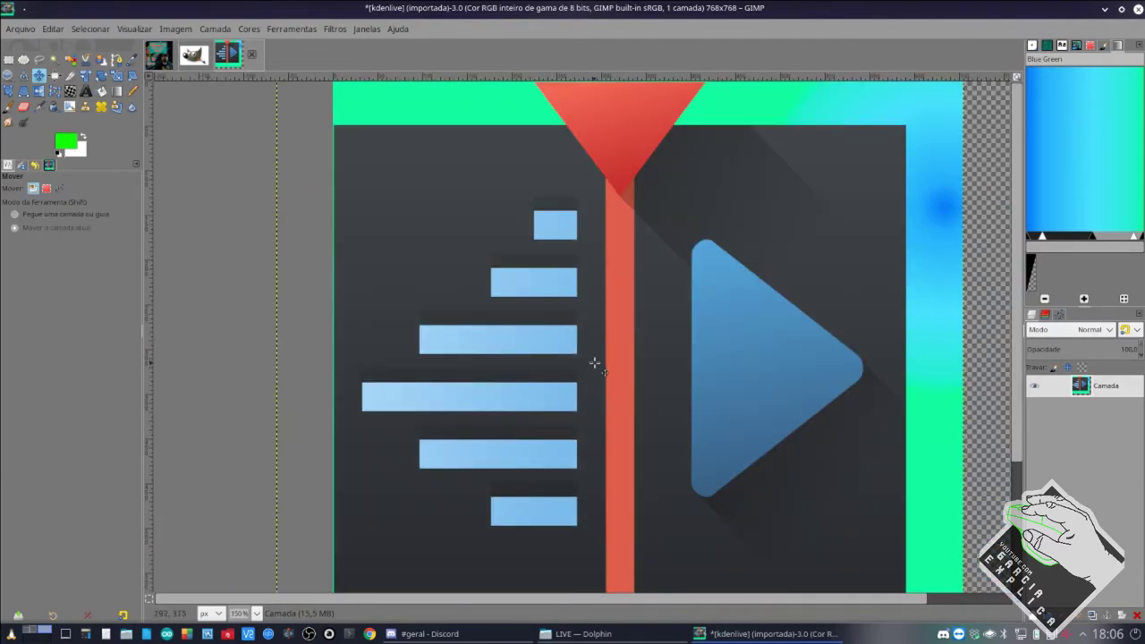
scroll(595, 360, "up", 4)
scroll(595, 360, "down", 3)
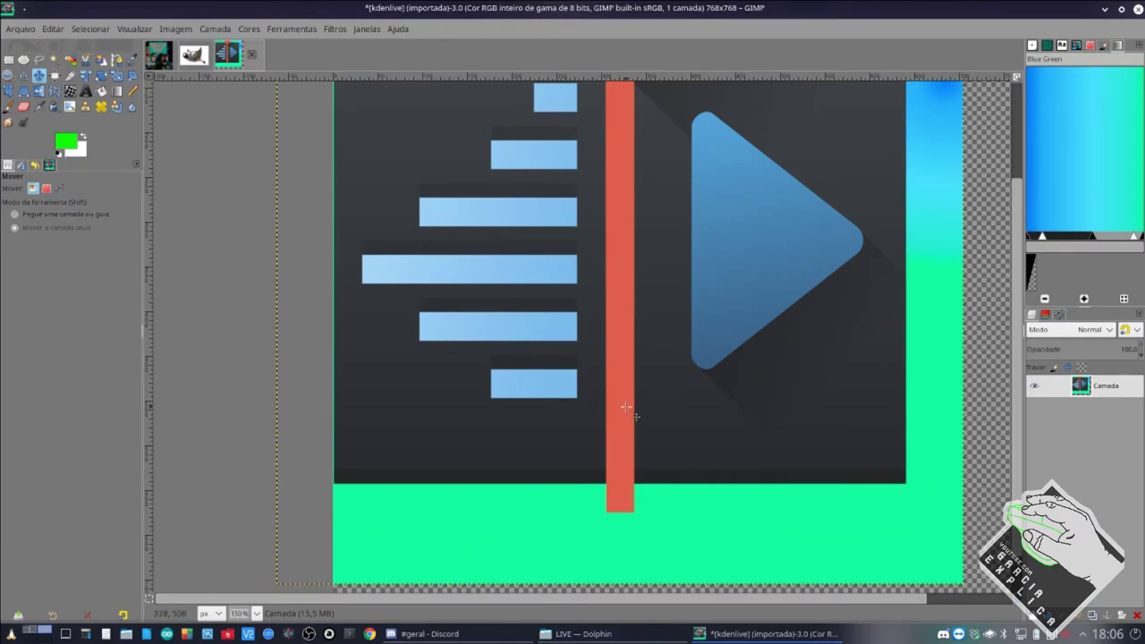
scroll(603, 358, "up", 2)
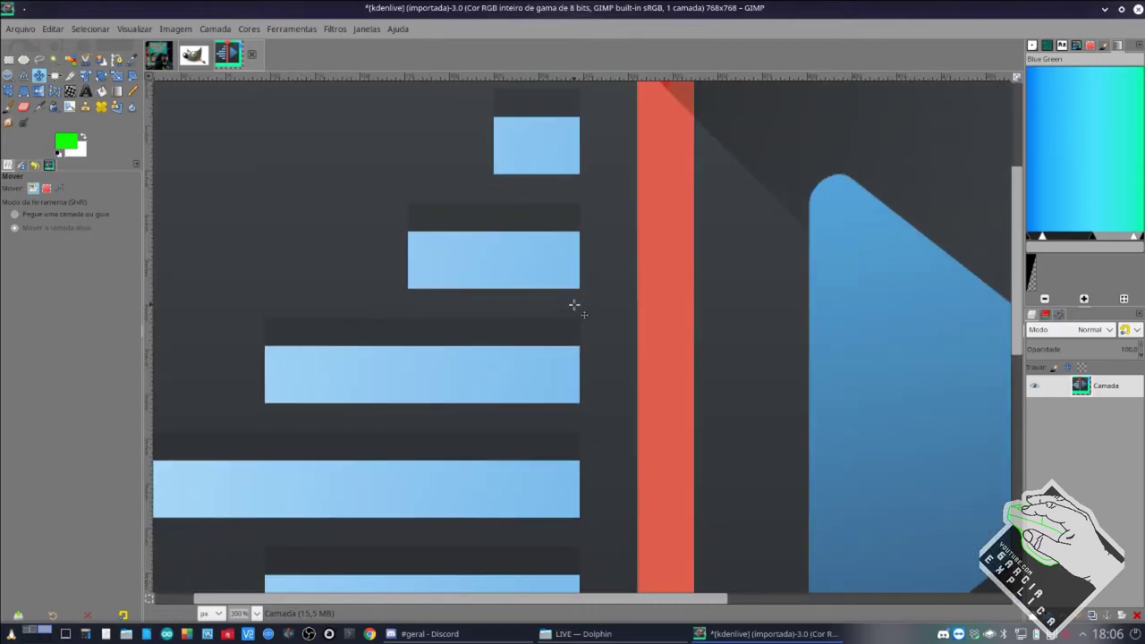
scroll(575, 307, "right", 5)
scroll(575, 307, "left", 5)
scroll(571, 301, "right", 5)
scroll(571, 301, "left", 5)
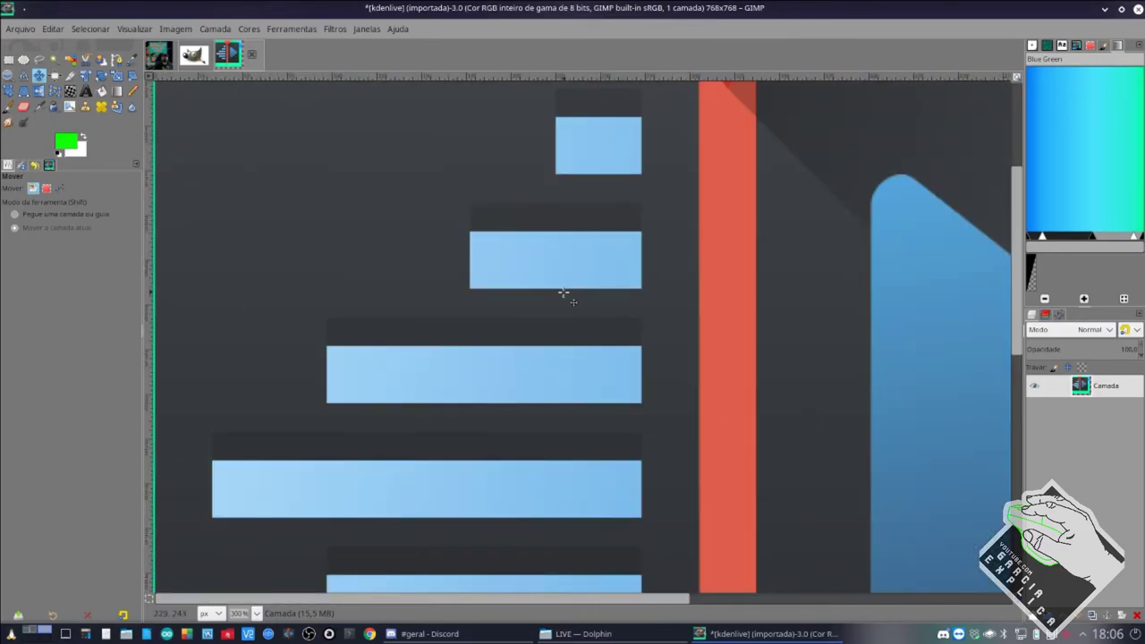
scroll(569, 298, "right", 5)
scroll(565, 296, "left", 5)
scroll(564, 294, "right", 6)
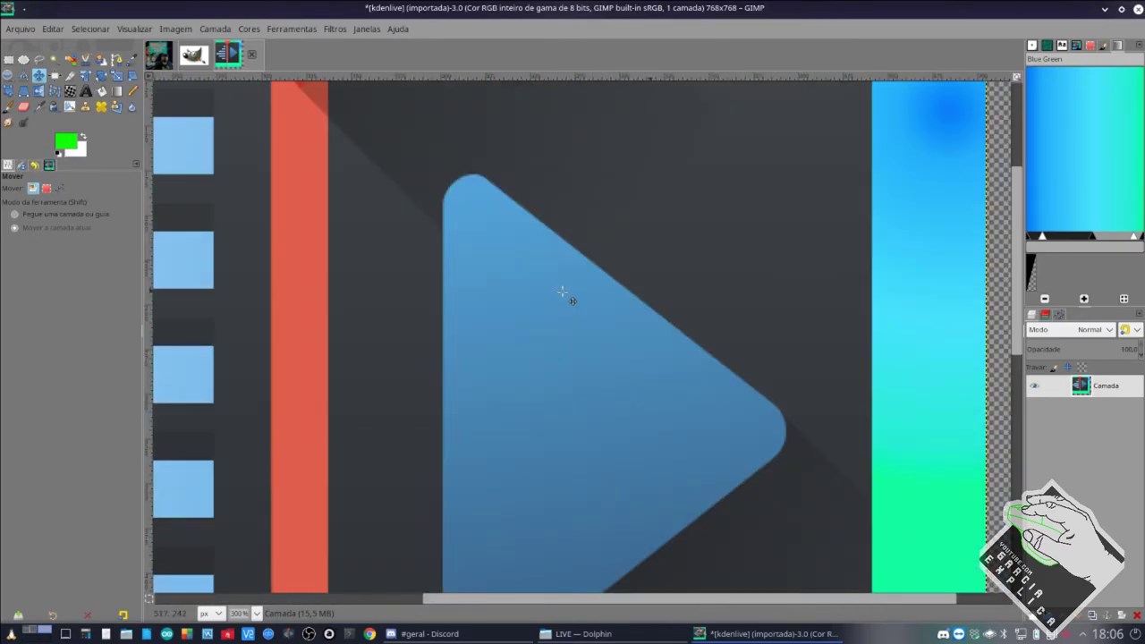
scroll(564, 289, "left", 6)
scroll(560, 285, "right", 2)
scroll(558, 282, "left", 3)
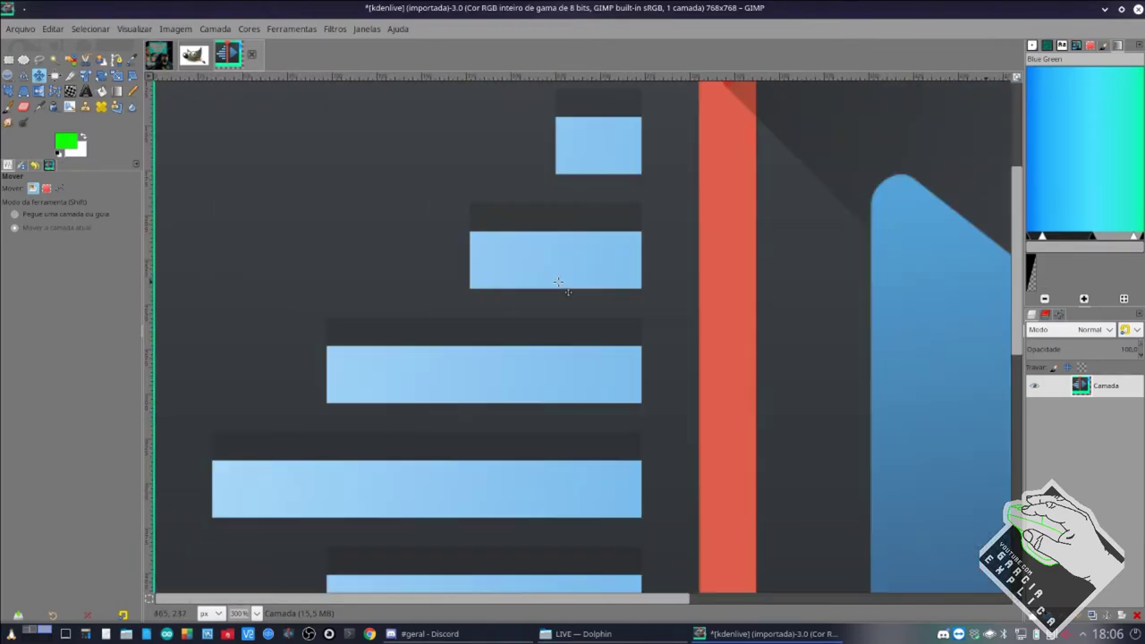
scroll(560, 285, "right", 6)
scroll(558, 281, "left", 2)
scroll(556, 280, "down", 3)
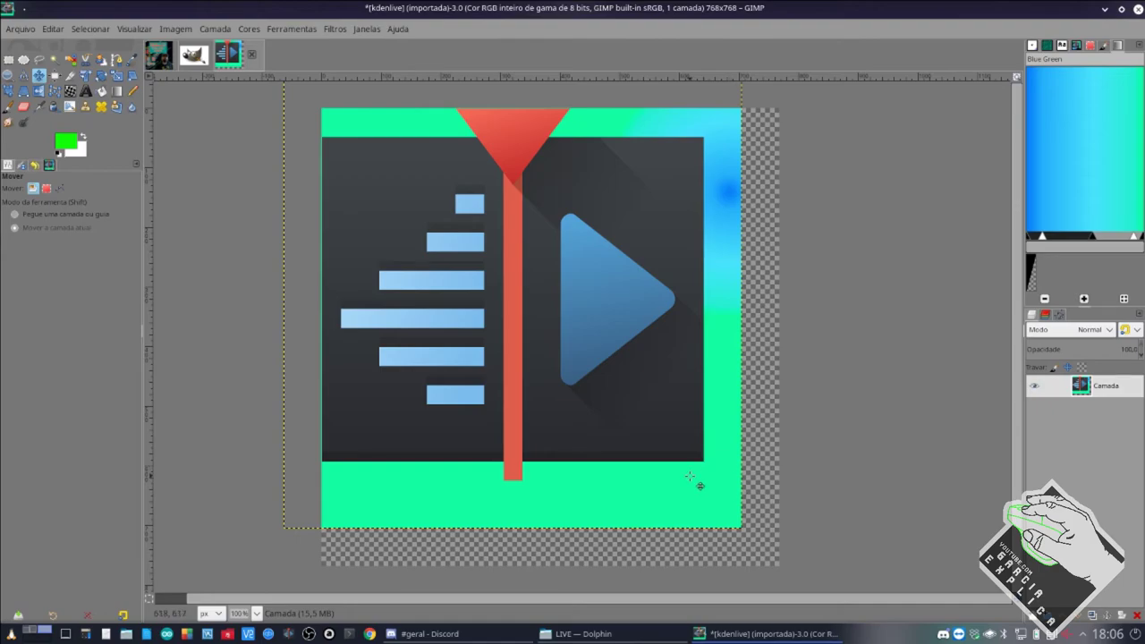
scroll(716, 481, "up", 2)
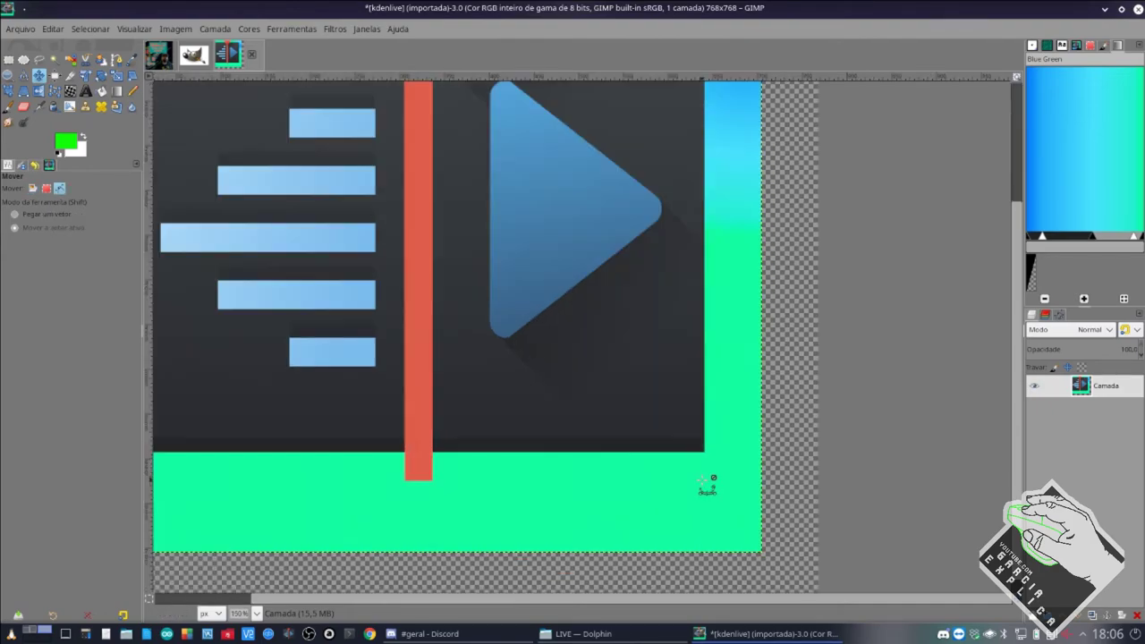
scroll(403, 564, "down", 3)
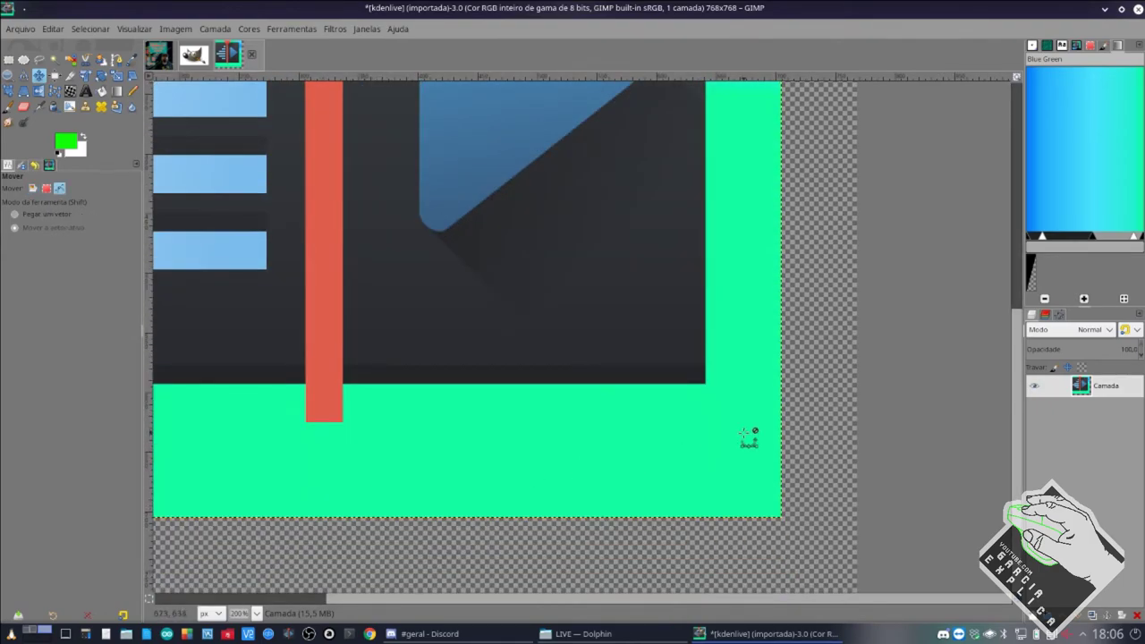
scroll(749, 435, "up", 1)
scroll(741, 435, "down", 2)
key("m")
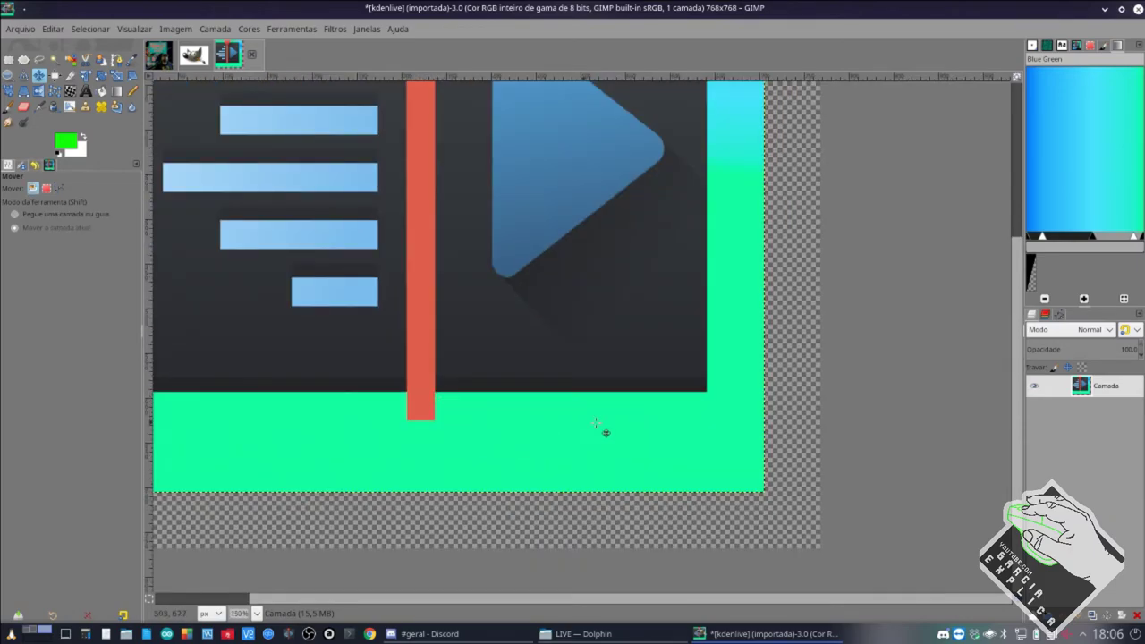
scroll(664, 421, "down", 2)
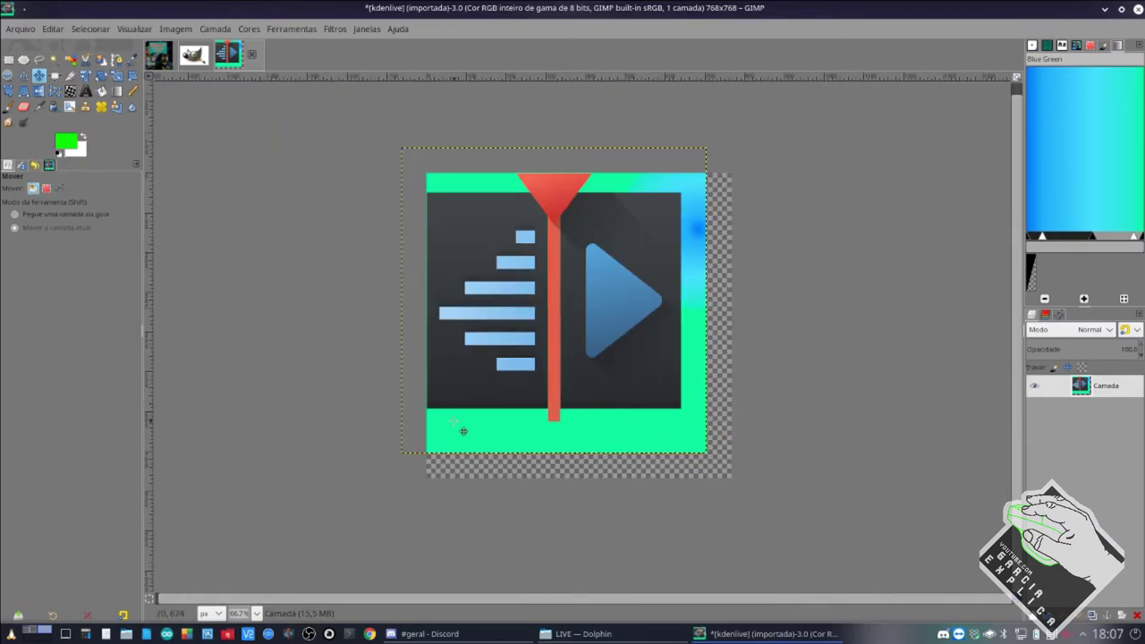
Try rectangular selections over the bottom and right strips, then clear the selection.
key("r")
left_click_drag(369, 429, 810, 501)
left_click_drag(688, 133, 782, 510)
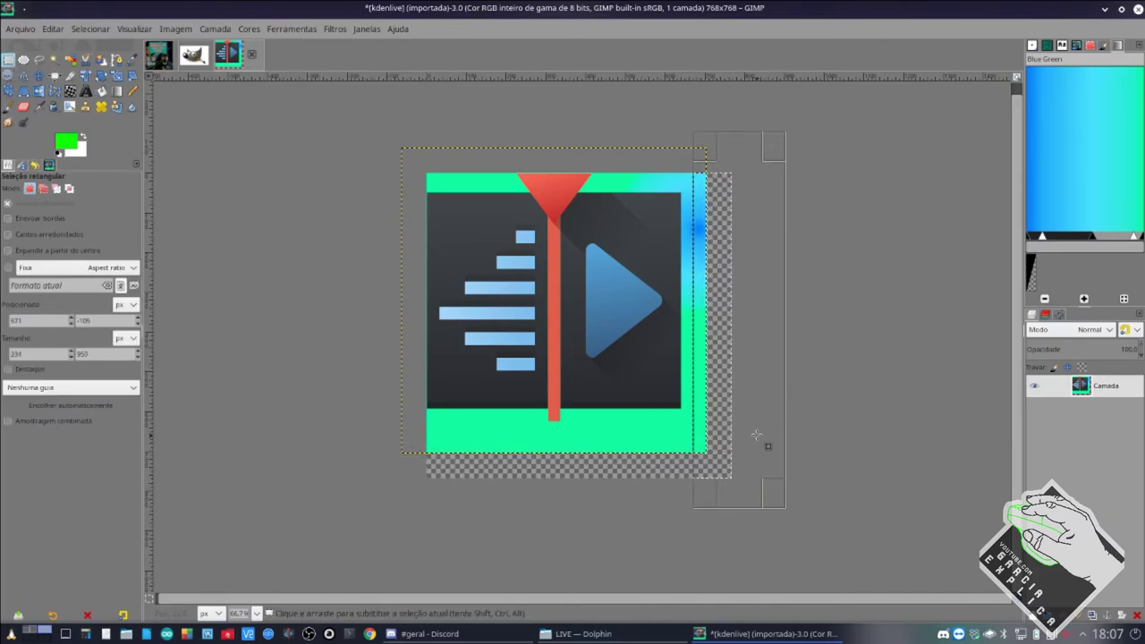
key("Return")
left_click(833, 402)
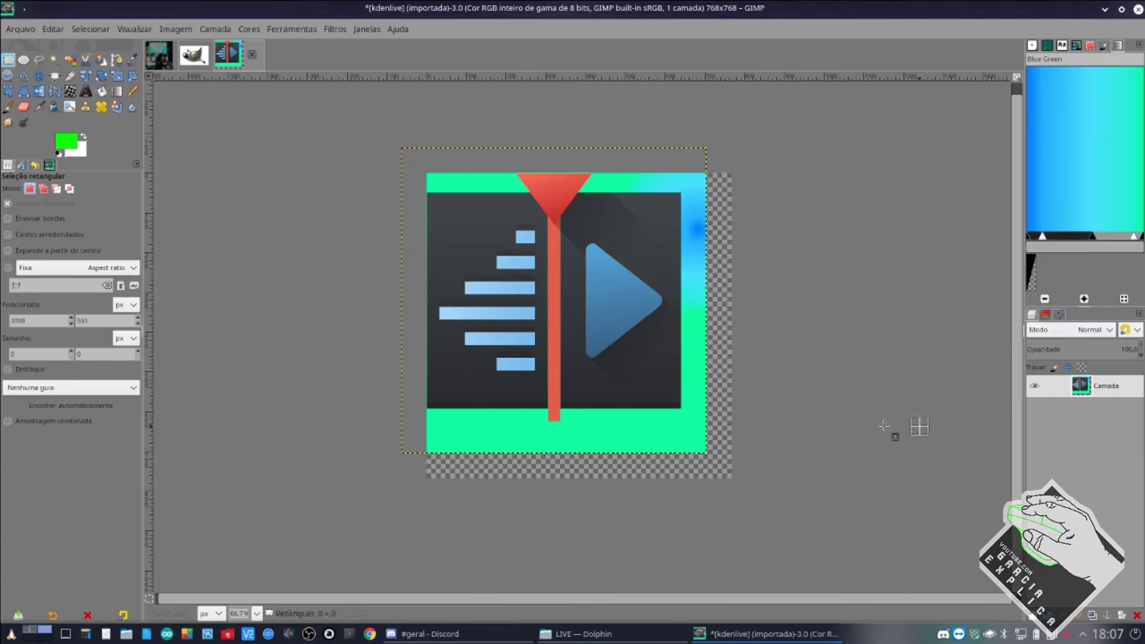
Open Imagem > Tamanho da tela de pintura from the canvas context menu.
right_click(727, 463)
mouse_move(762, 342)
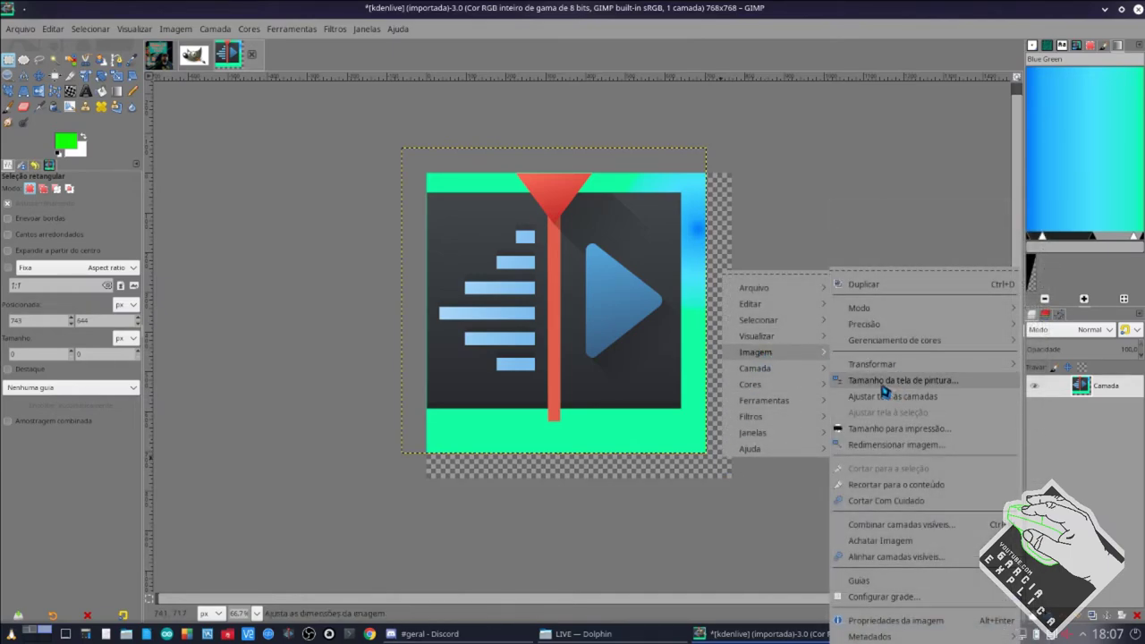
left_click(902, 384)
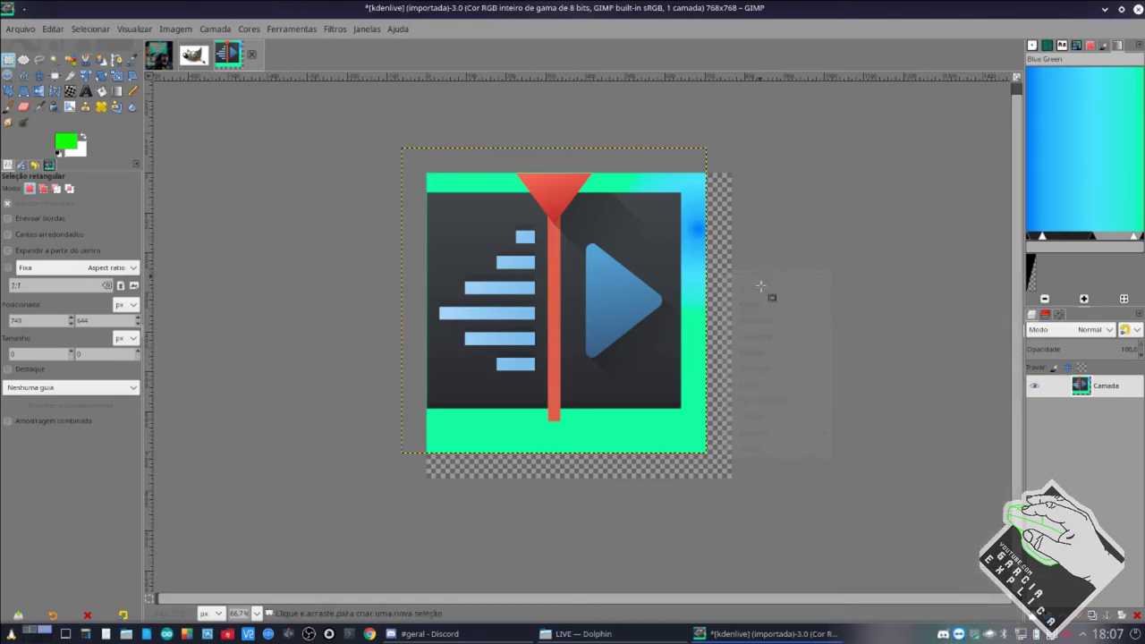
scroll(684, 376, "up", 6)
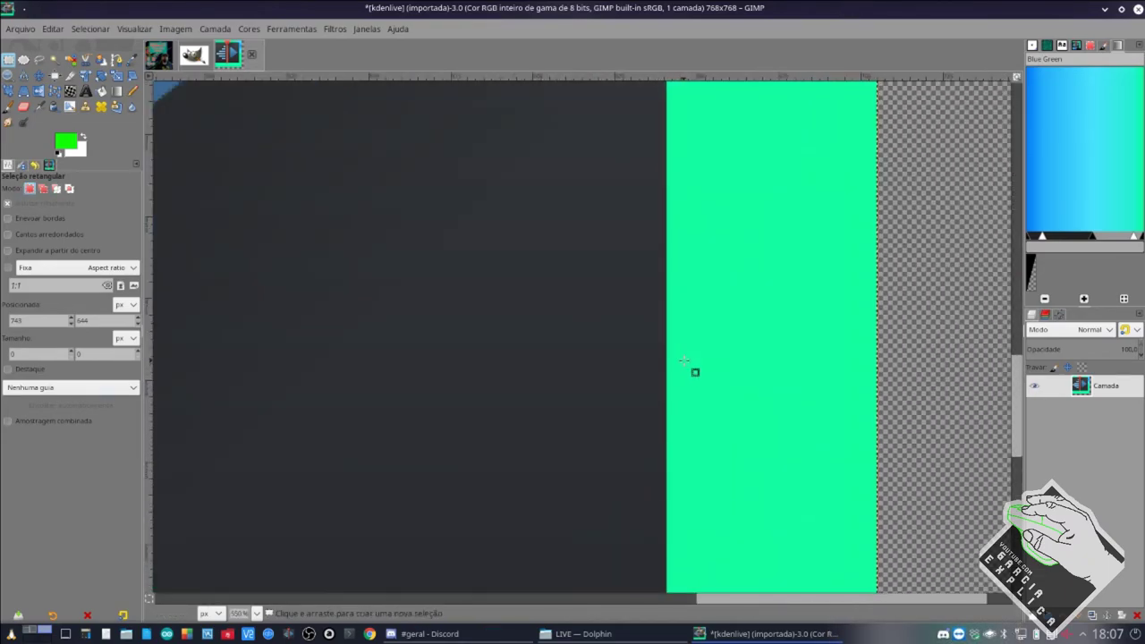
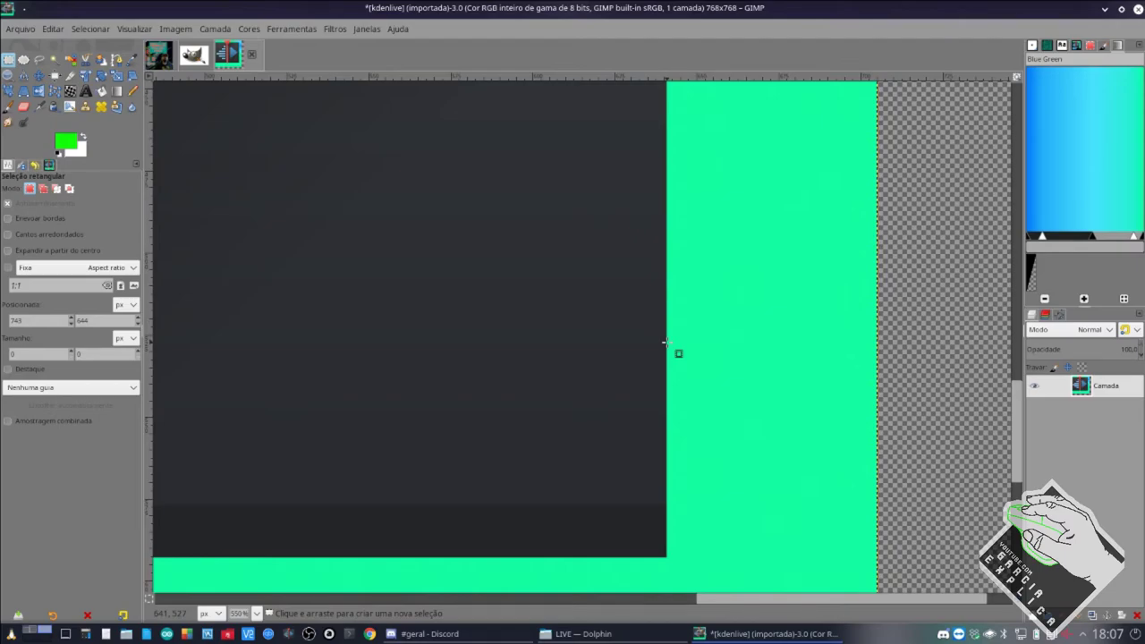
Set the logo's canvas size to width 642 and height 626 px, cropping the right and bottom edges.
scroll(271, 474, "down", 3)
scroll(259, 461, "left", 3)
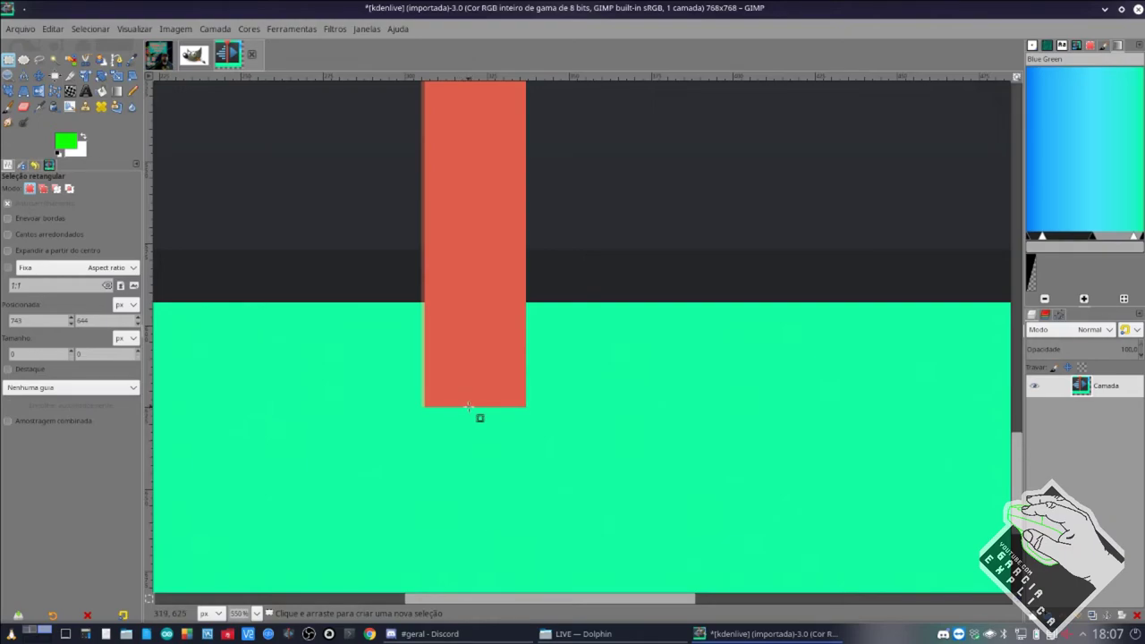
right_click(563, 427)
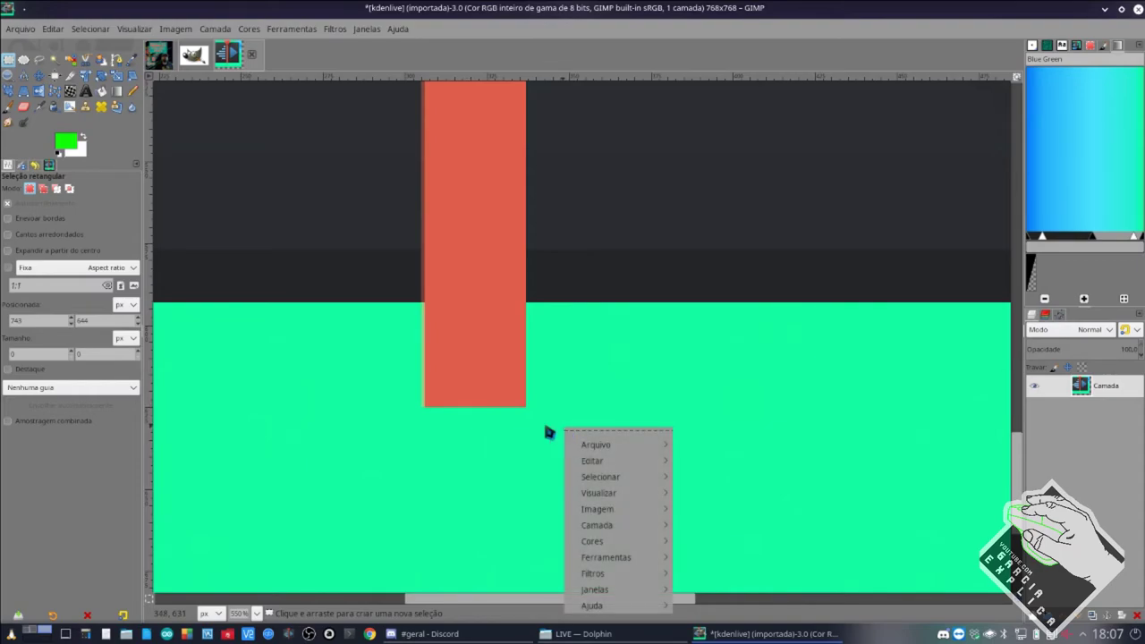
right_click(596, 362)
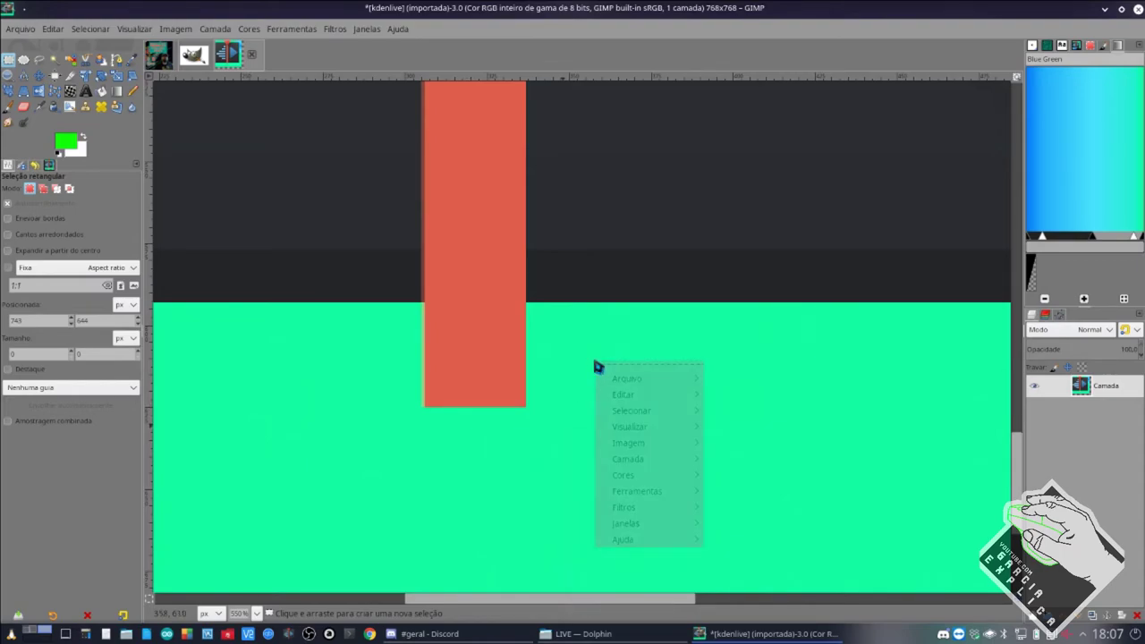
mouse_move(629, 447)
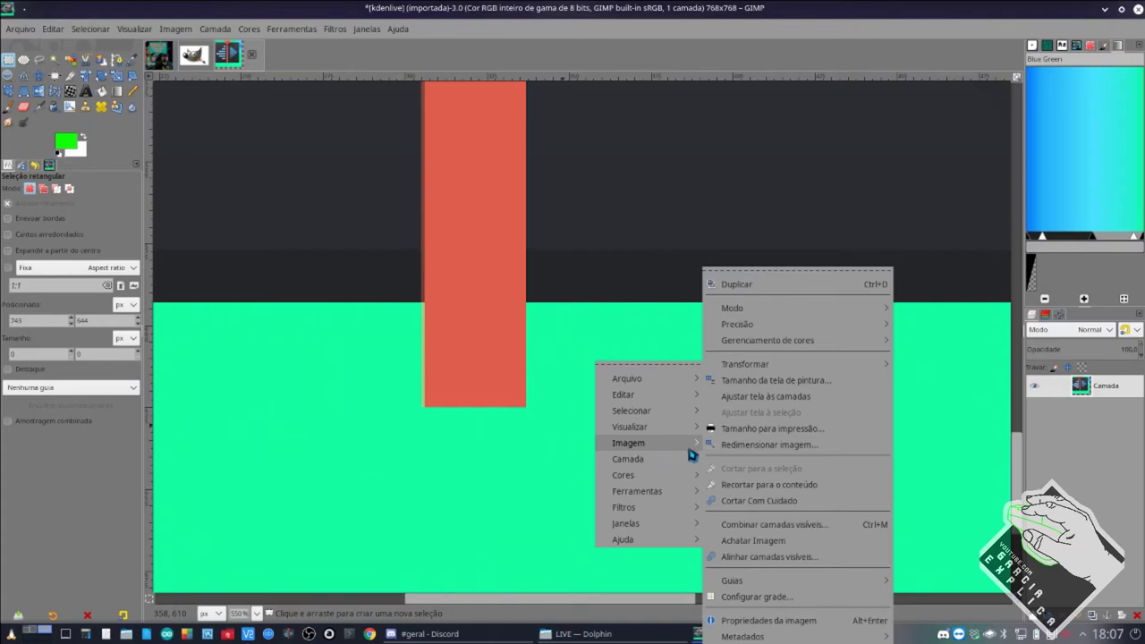
left_click(768, 383)
type("642")
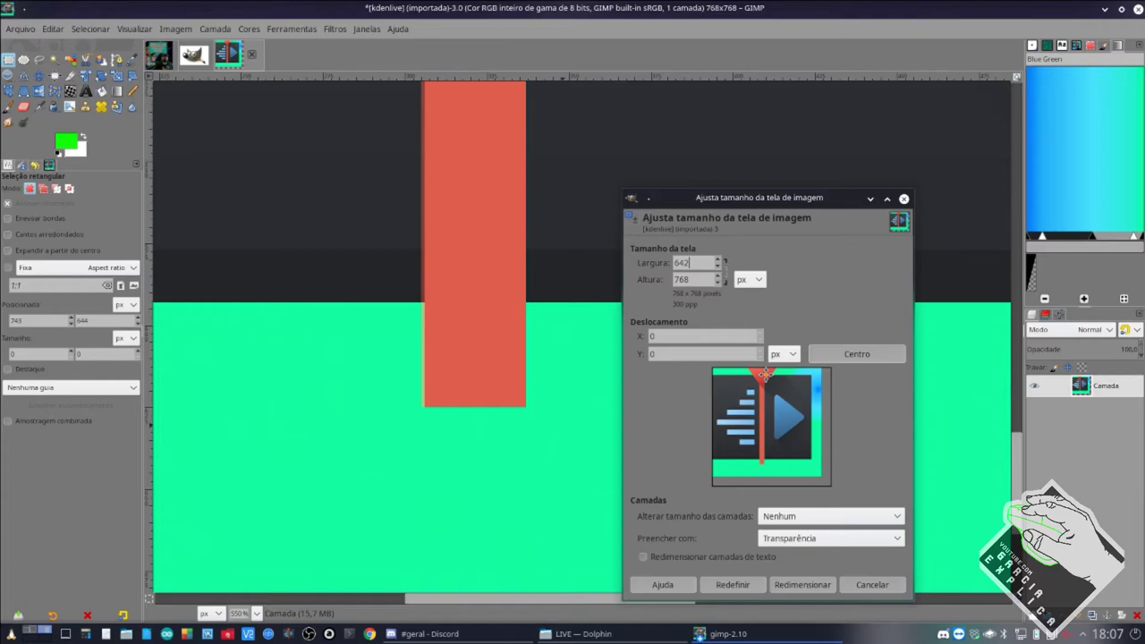
key("Tab")
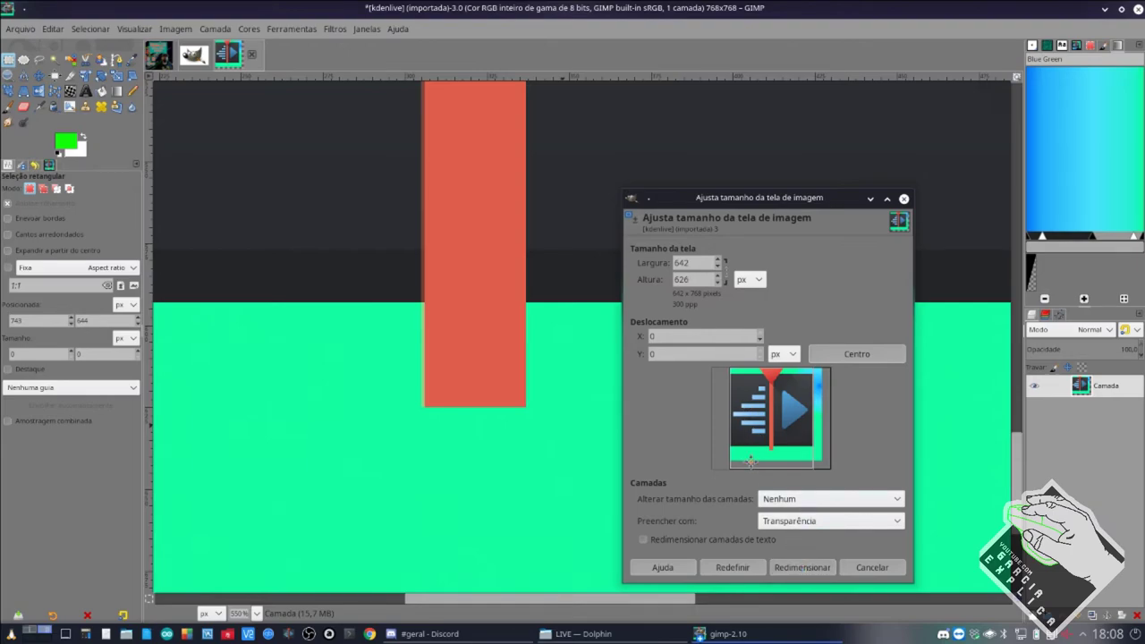
left_click(802, 567)
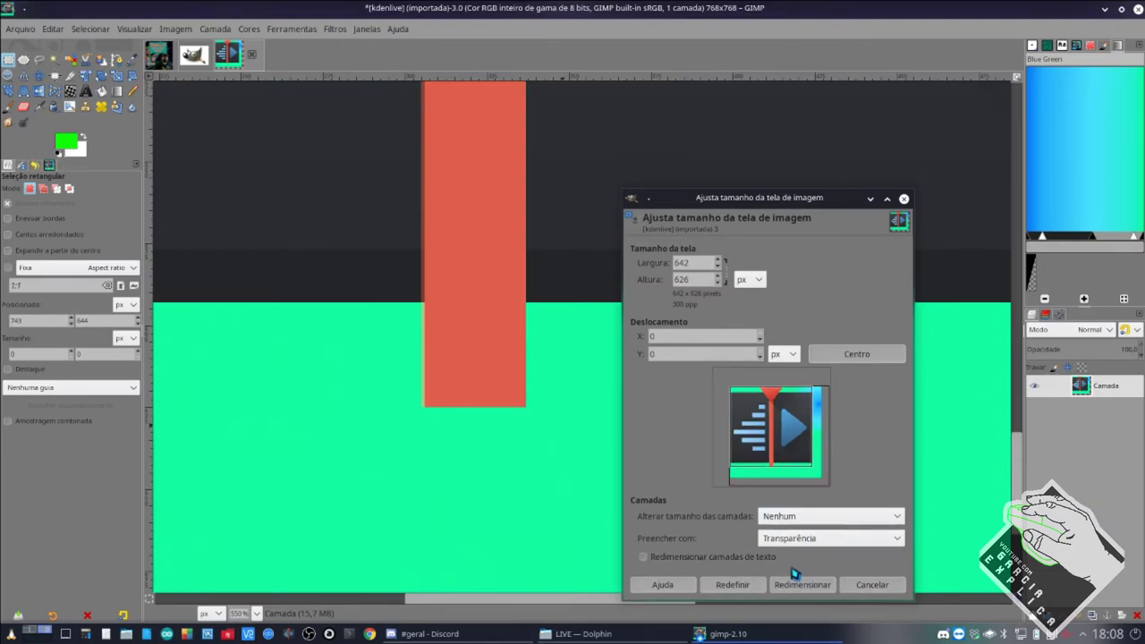
left_click(795, 586)
scroll(744, 514, "down", 4)
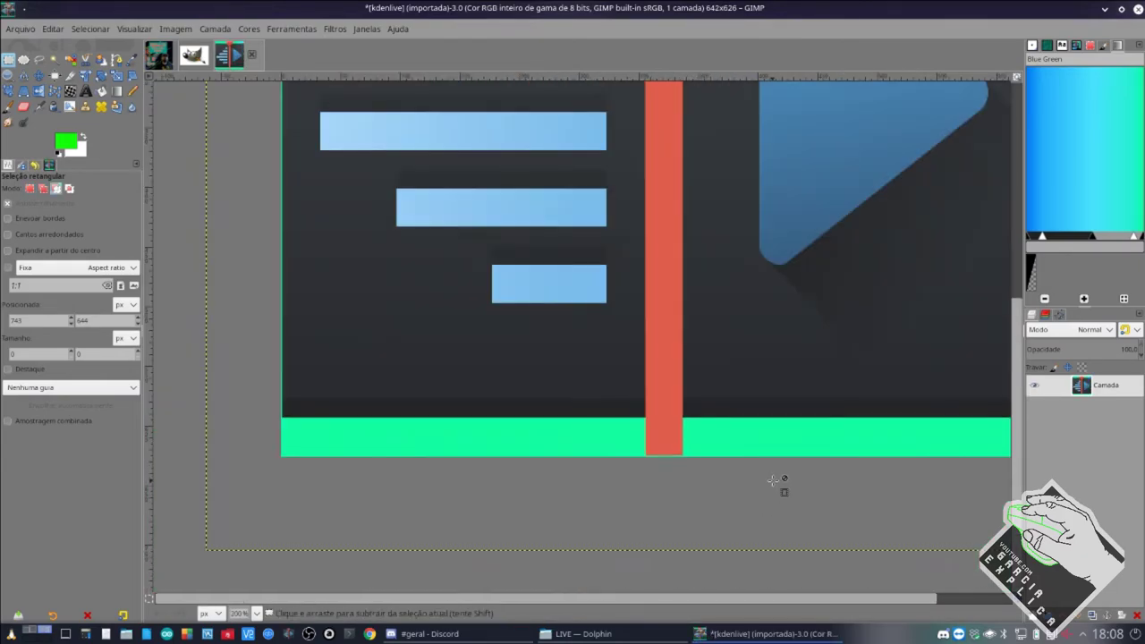
scroll(779, 452, "up", 6)
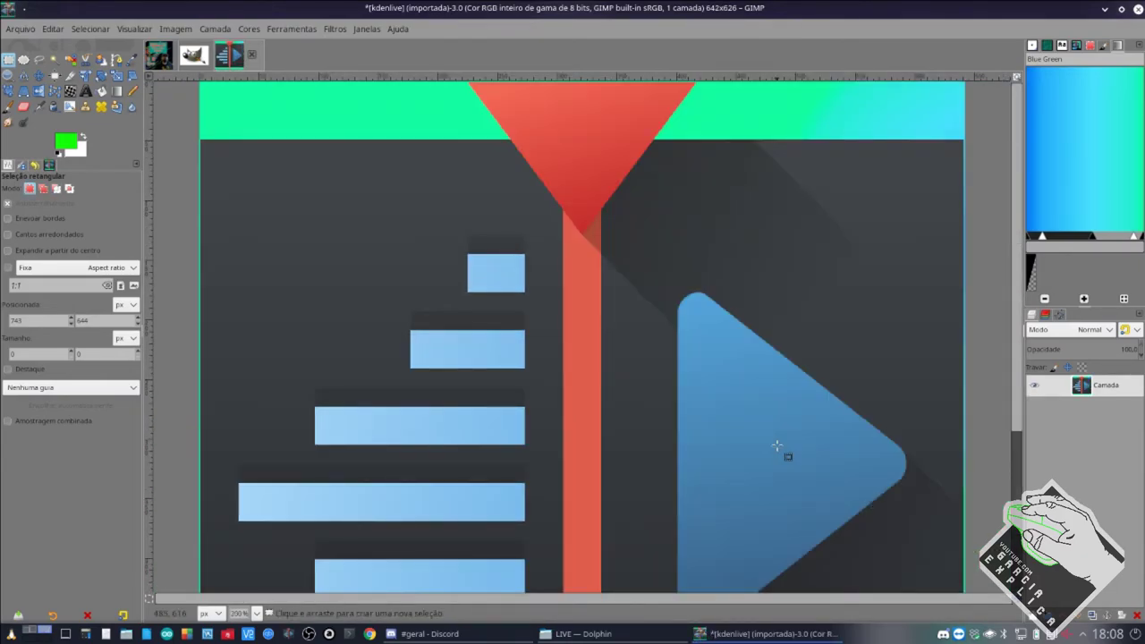
scroll(784, 455, "down", 6)
scroll(707, 443, "down", 2)
scroll(701, 442, "down", 1)
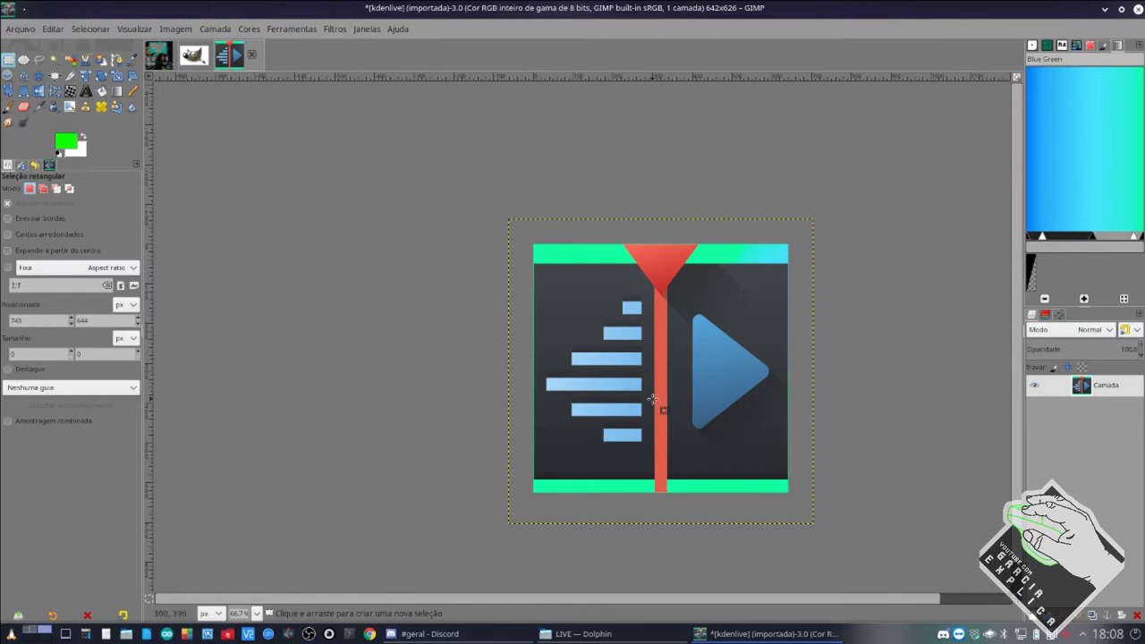
scroll(589, 335, "up", 4)
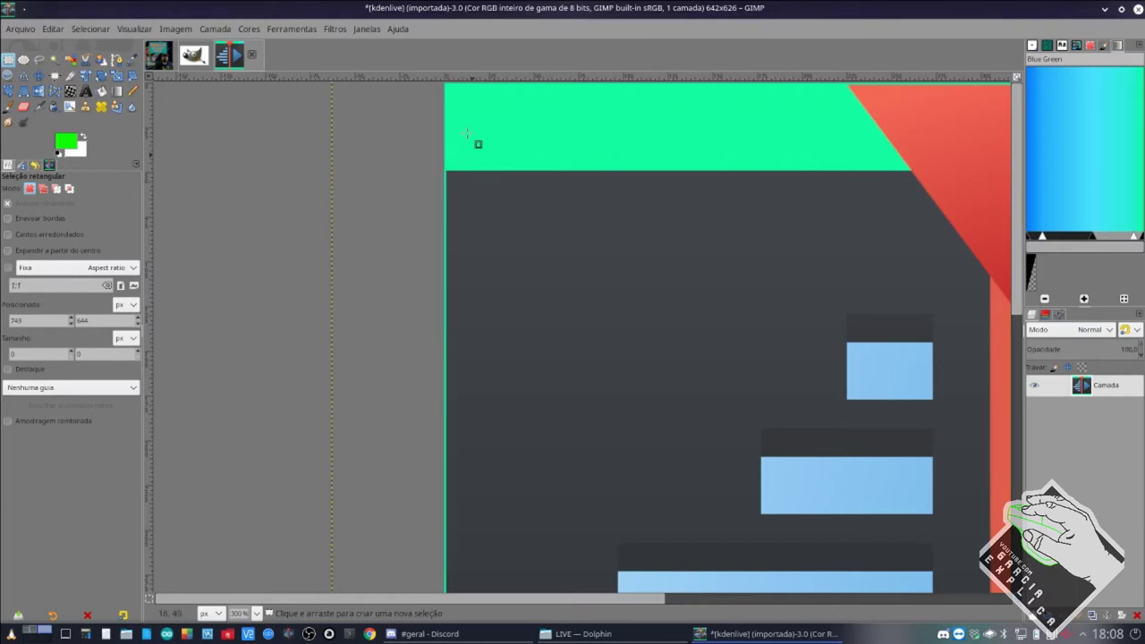
scroll(545, 332, "down", 5)
scroll(524, 332, "right", 5)
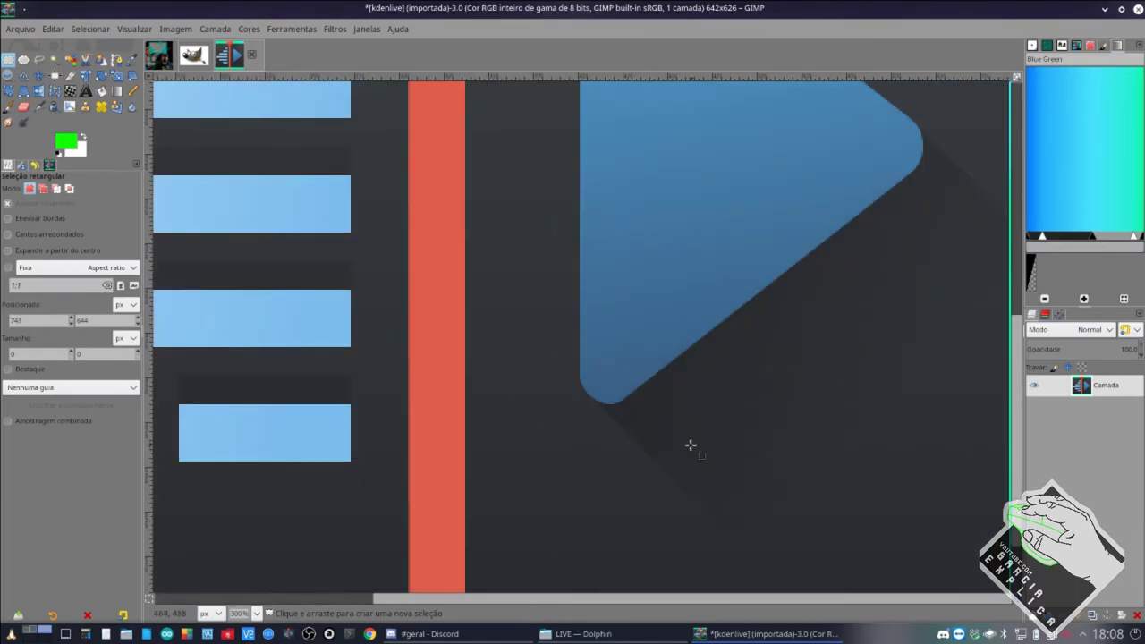
scroll(691, 444, "down", 2)
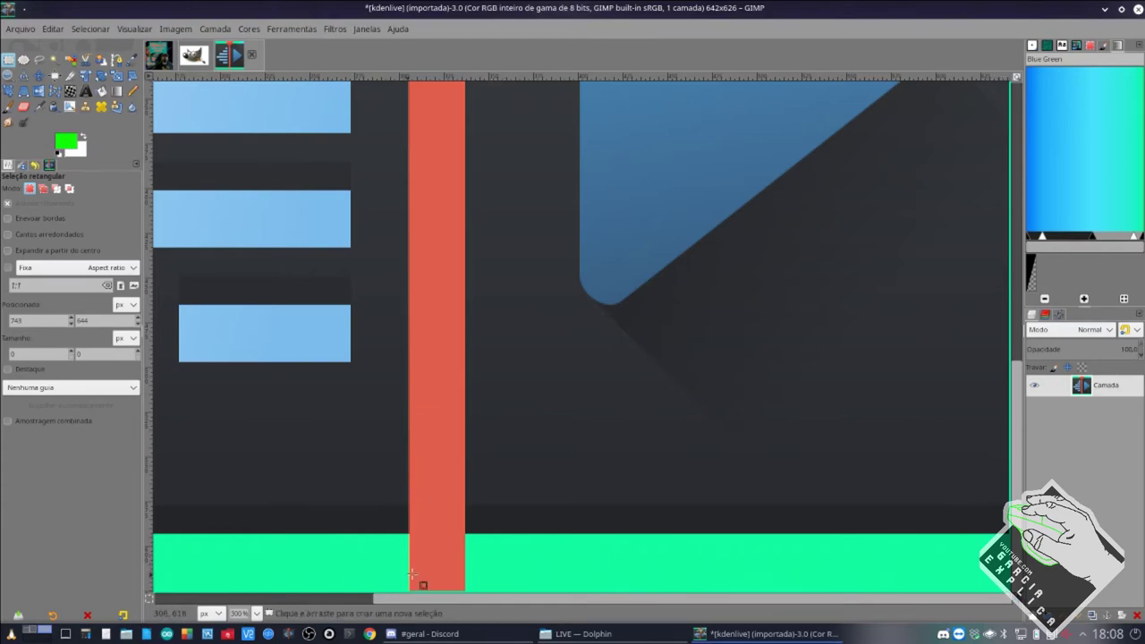
scroll(412, 574, "up", 2)
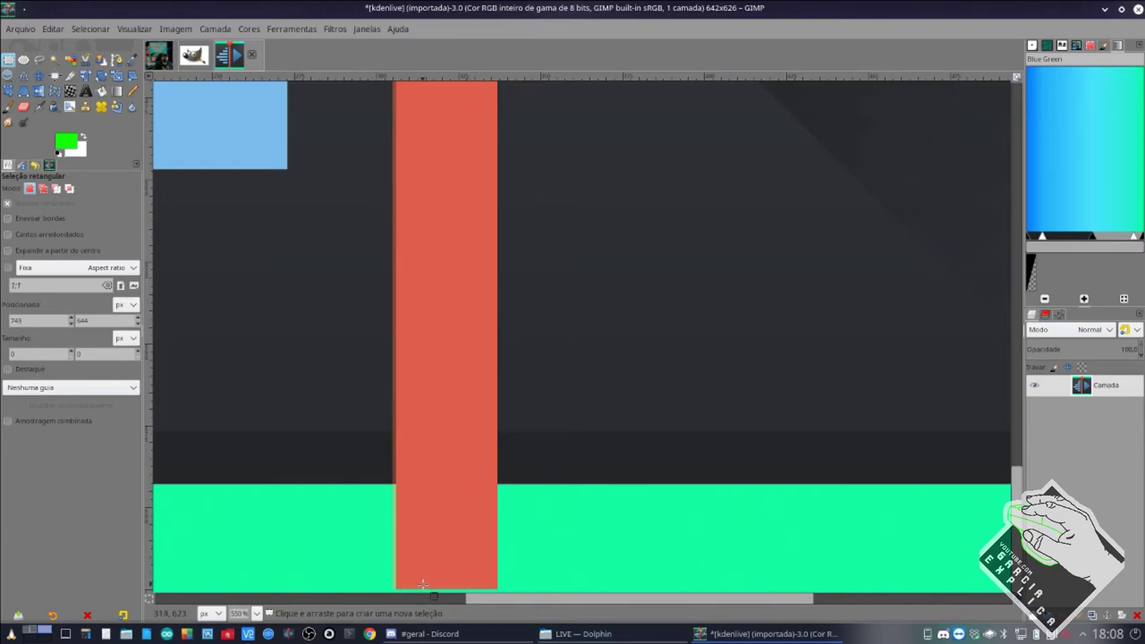
right_click(540, 537)
mouse_move(600, 434)
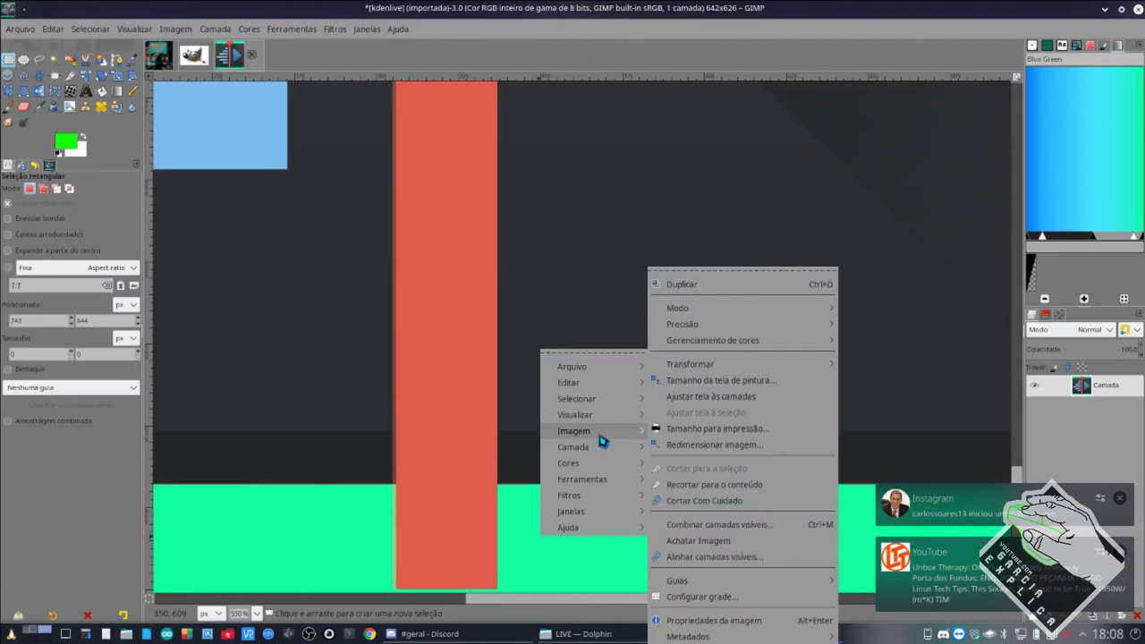
left_click(703, 381)
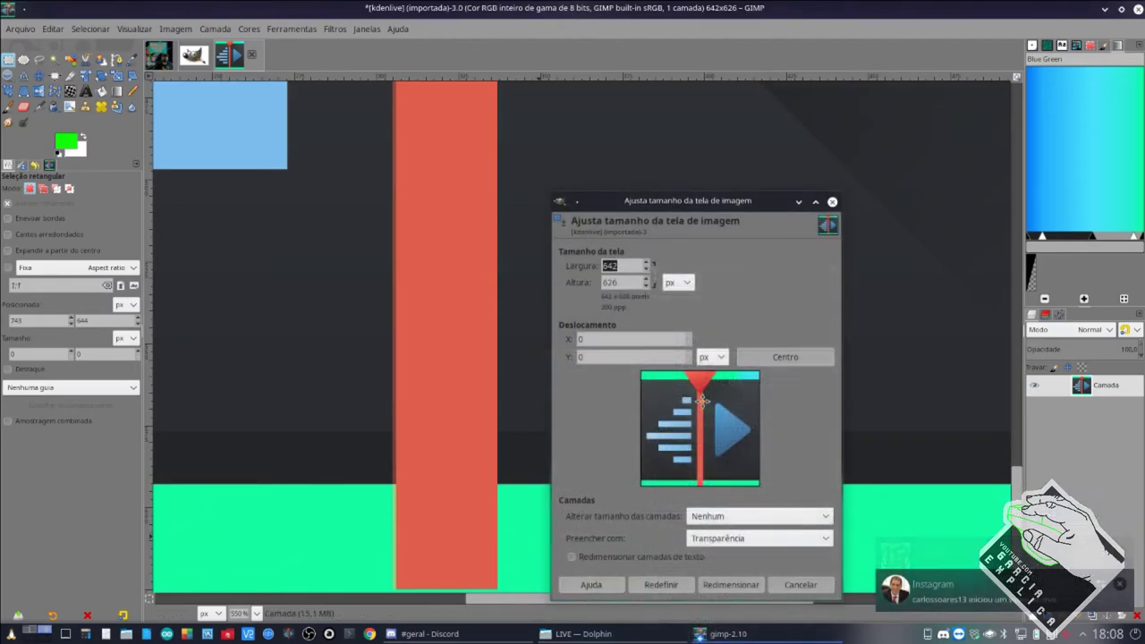
left_click(627, 283)
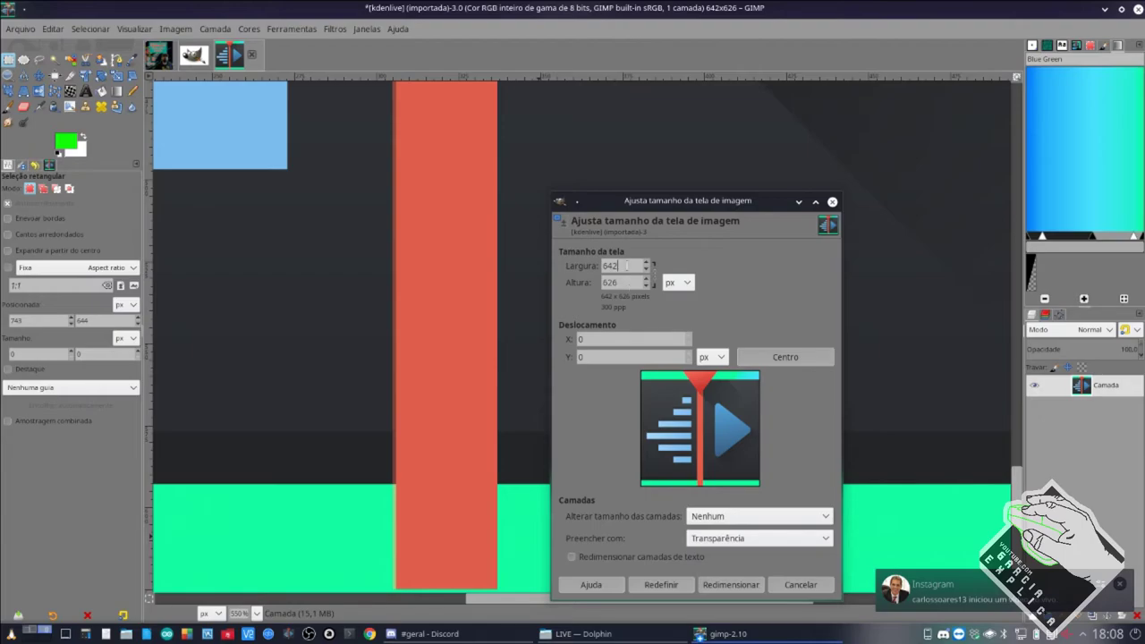
double_click(611, 283)
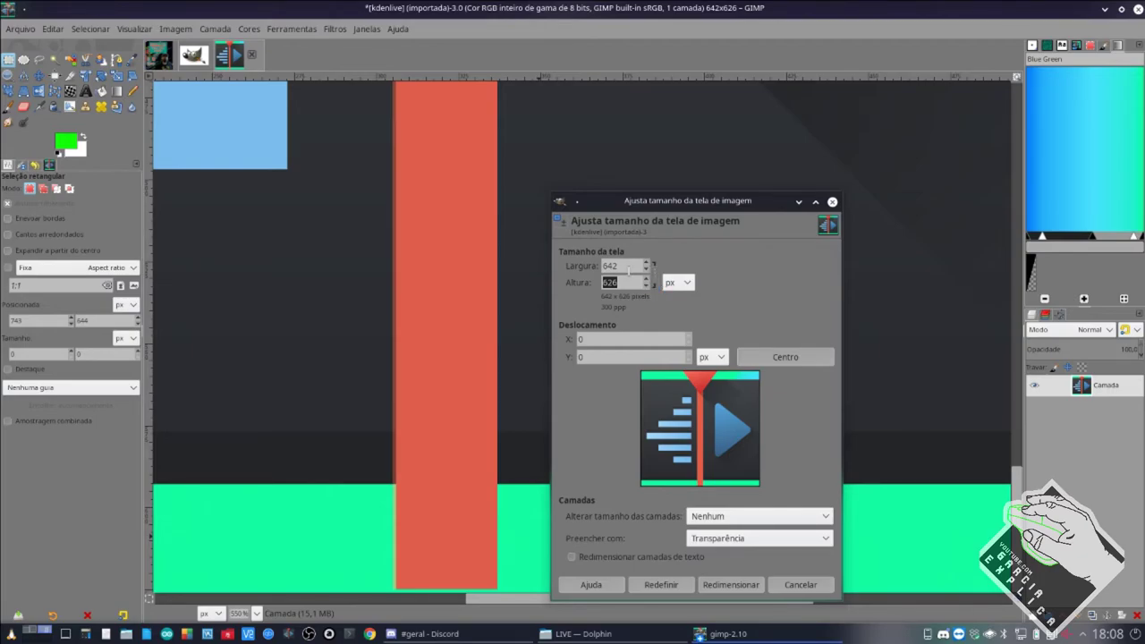
left_click(783, 585)
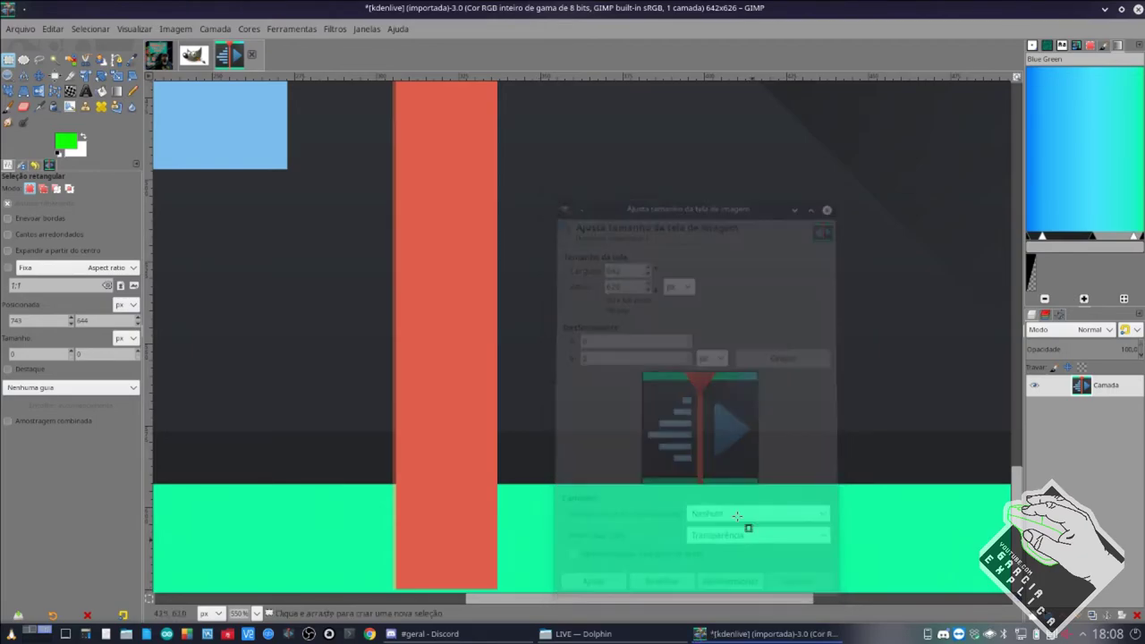
right_click(675, 423)
mouse_move(713, 506)
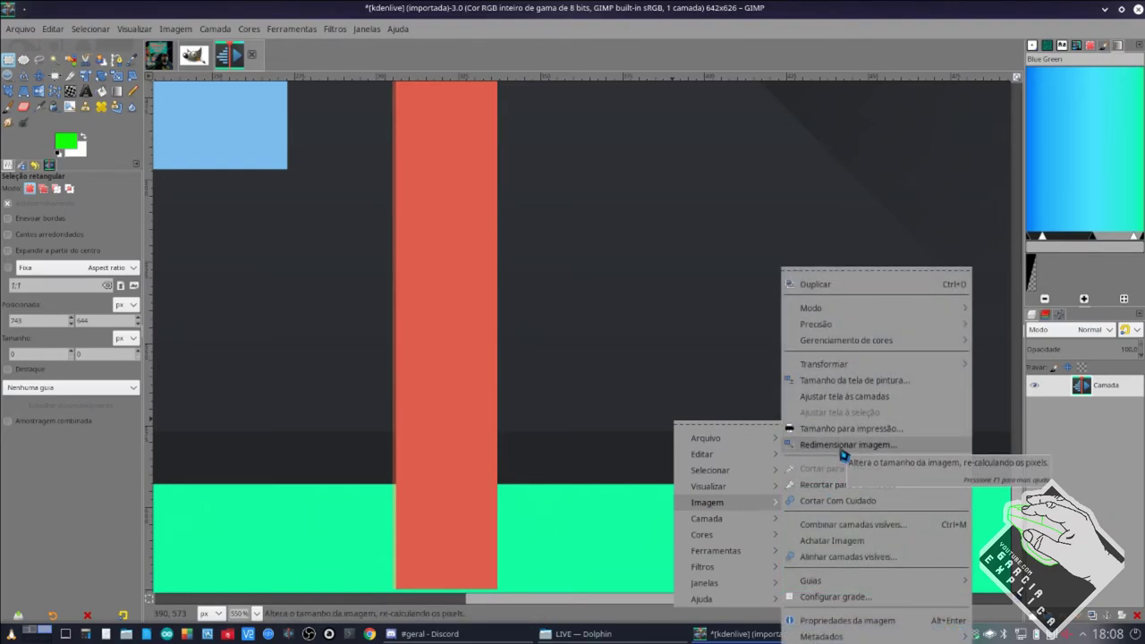
left_click(558, 434)
scroll(575, 406, "down", 3)
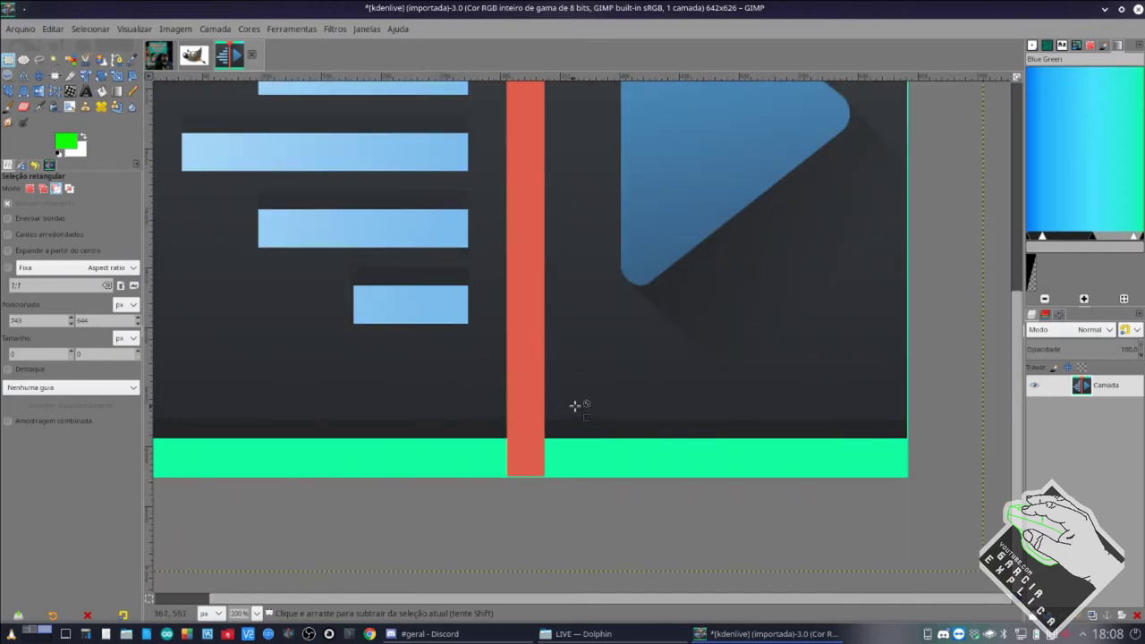
scroll(574, 406, "down", 3)
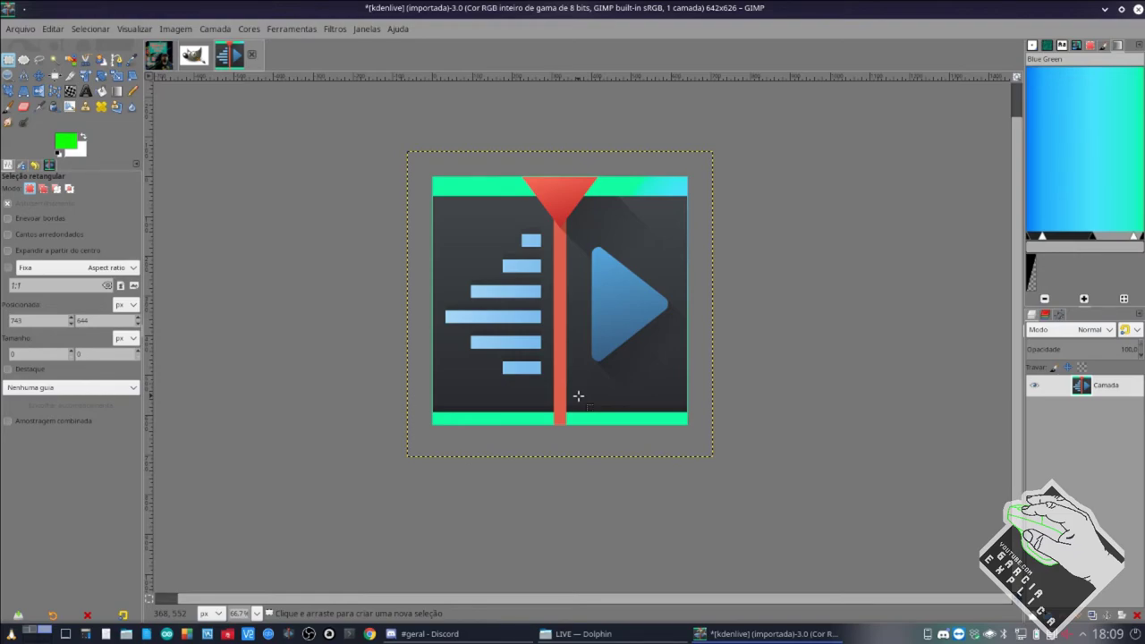
Scale the Kdenlive logo image to 342 × 333 pixels with cubic interpolation.
right_click(559, 351)
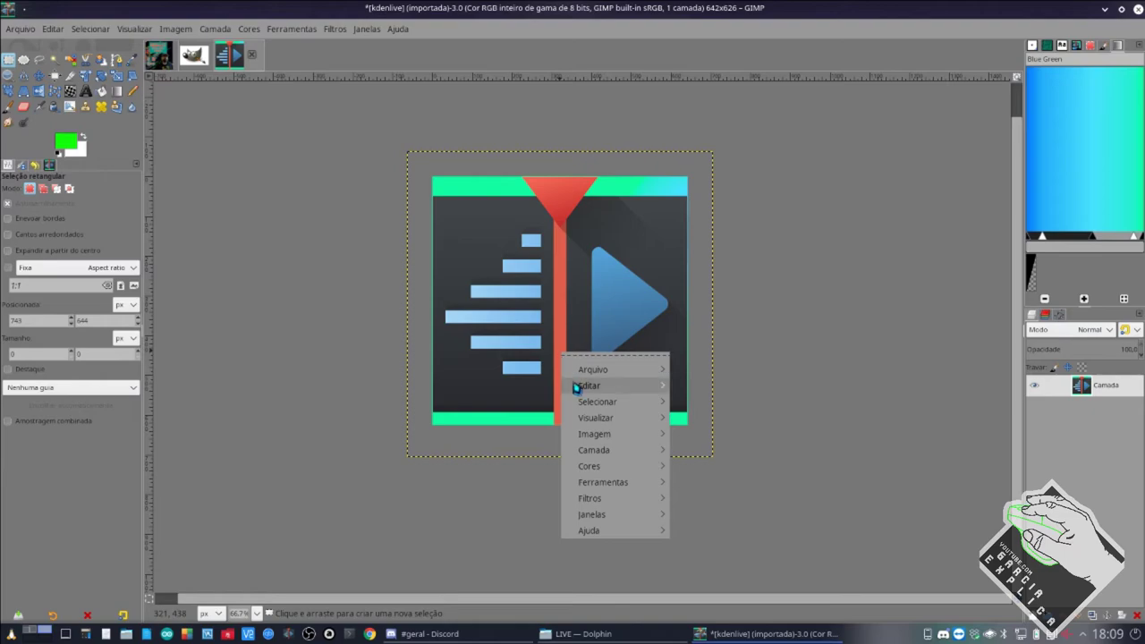
mouse_move(582, 434)
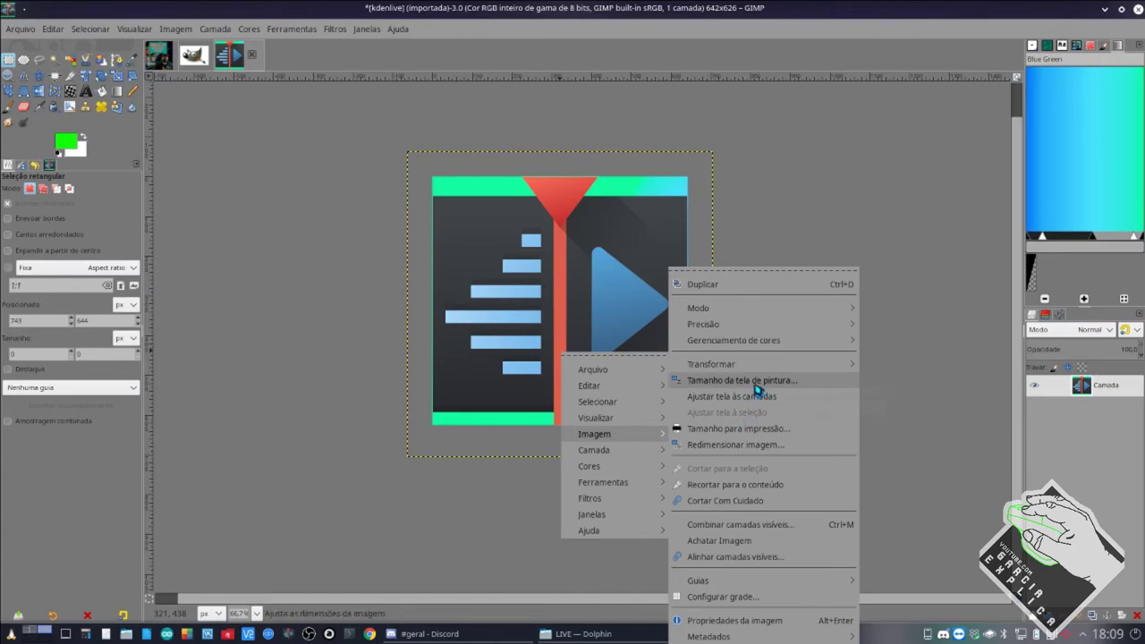
left_click(750, 445)
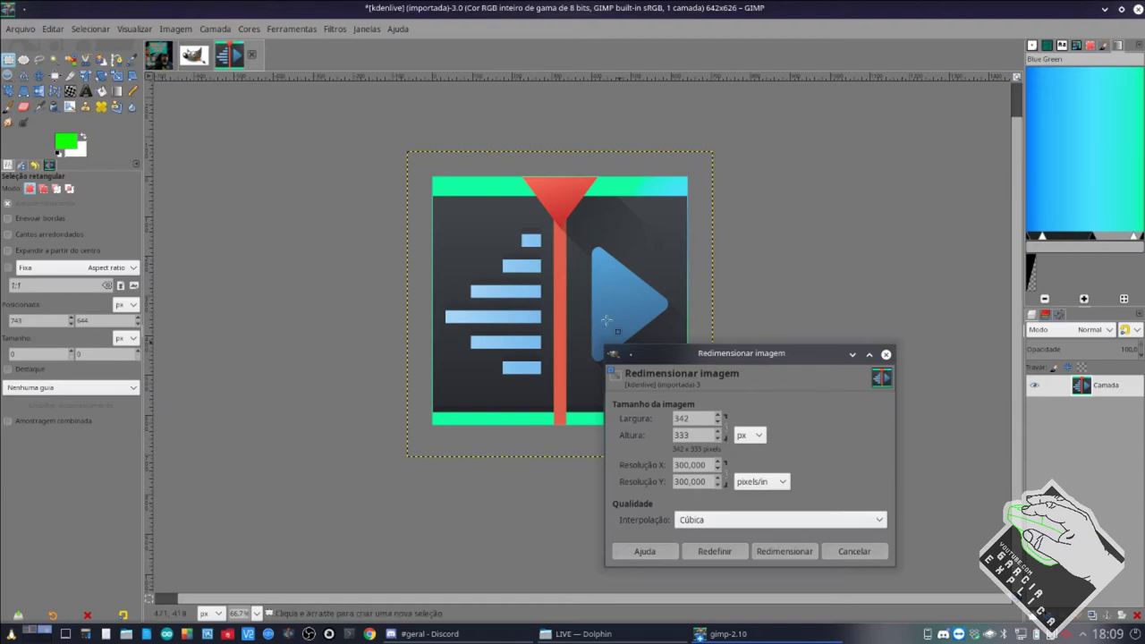
left_click(759, 554)
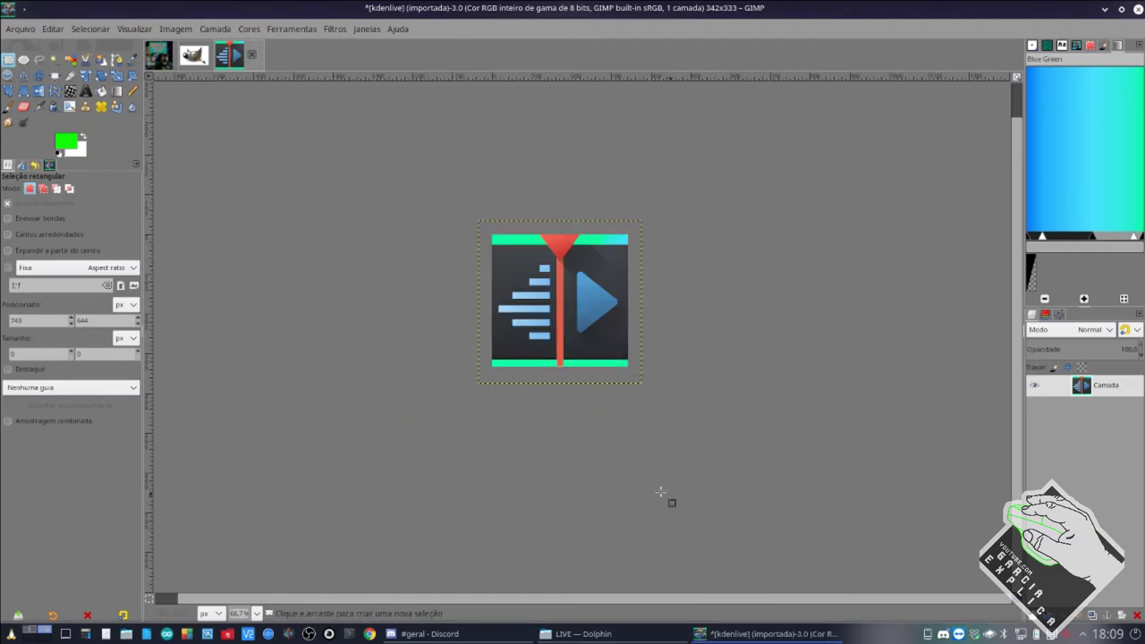
key("2")
right_click(559, 315)
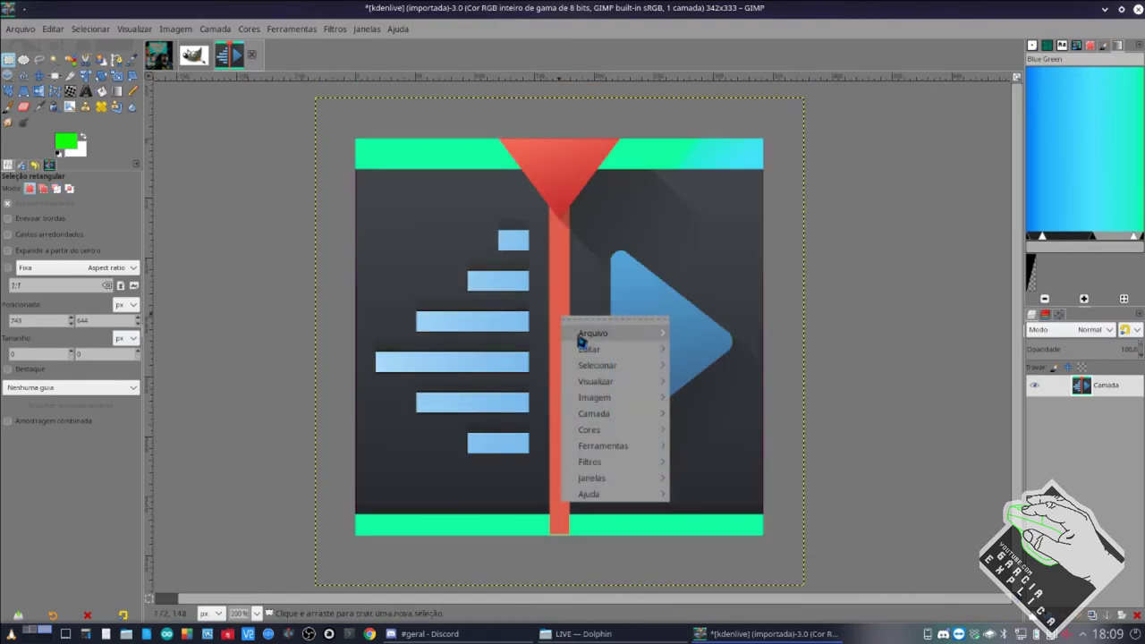
mouse_move(626, 403)
left_click(698, 439)
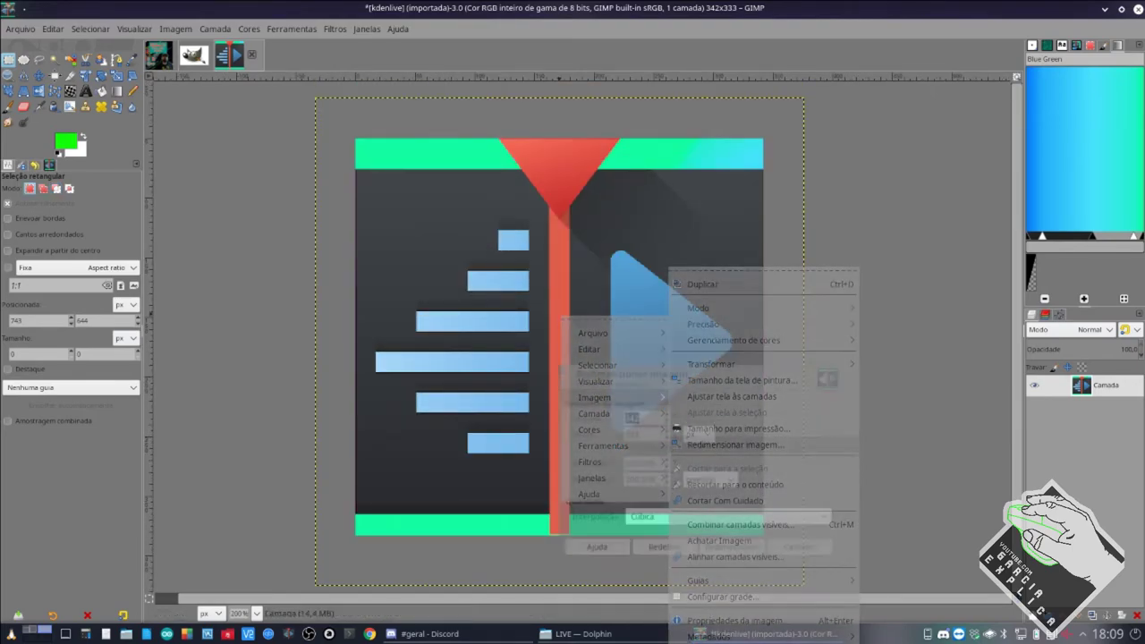
left_click(629, 417)
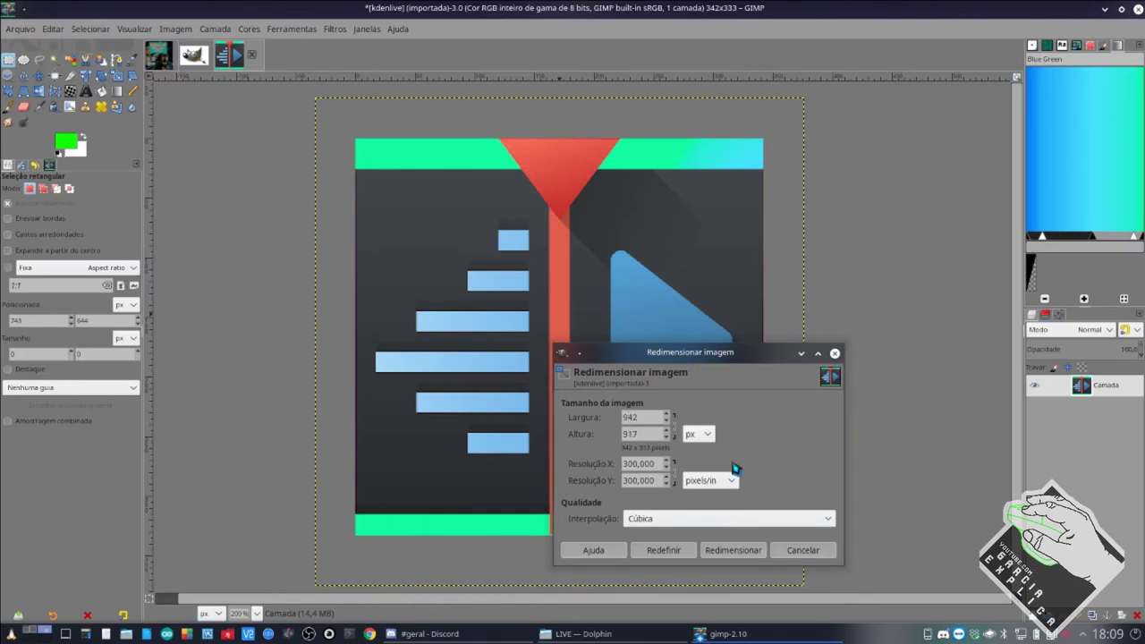
left_click(733, 549)
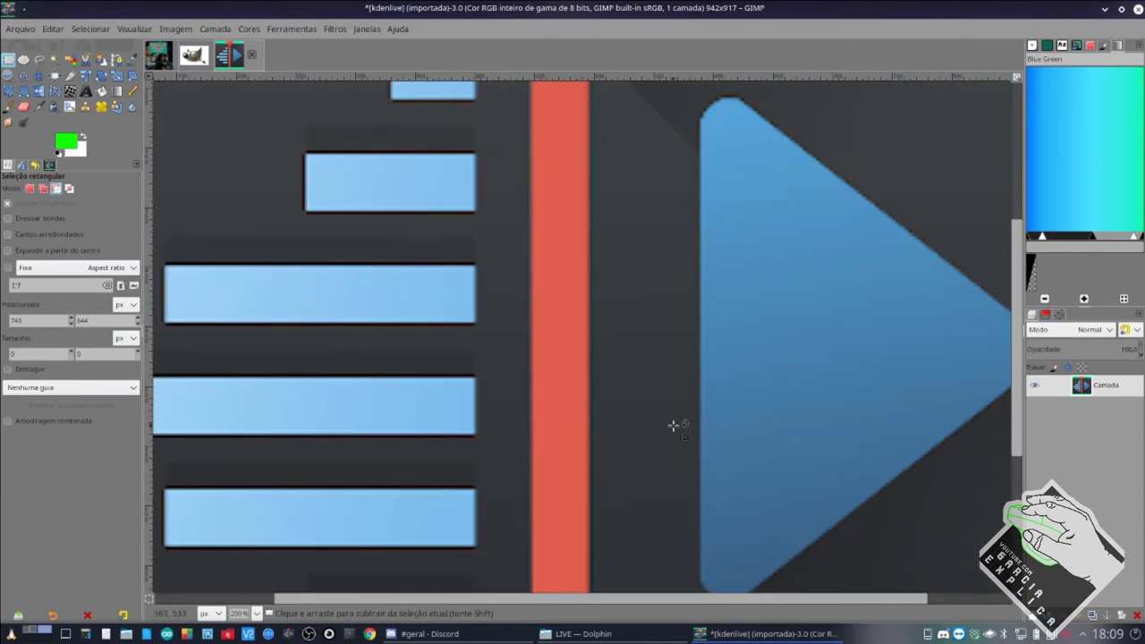
scroll(674, 425, "down", 5)
scroll(674, 425, "up", 3)
scroll(674, 422, "down", 1)
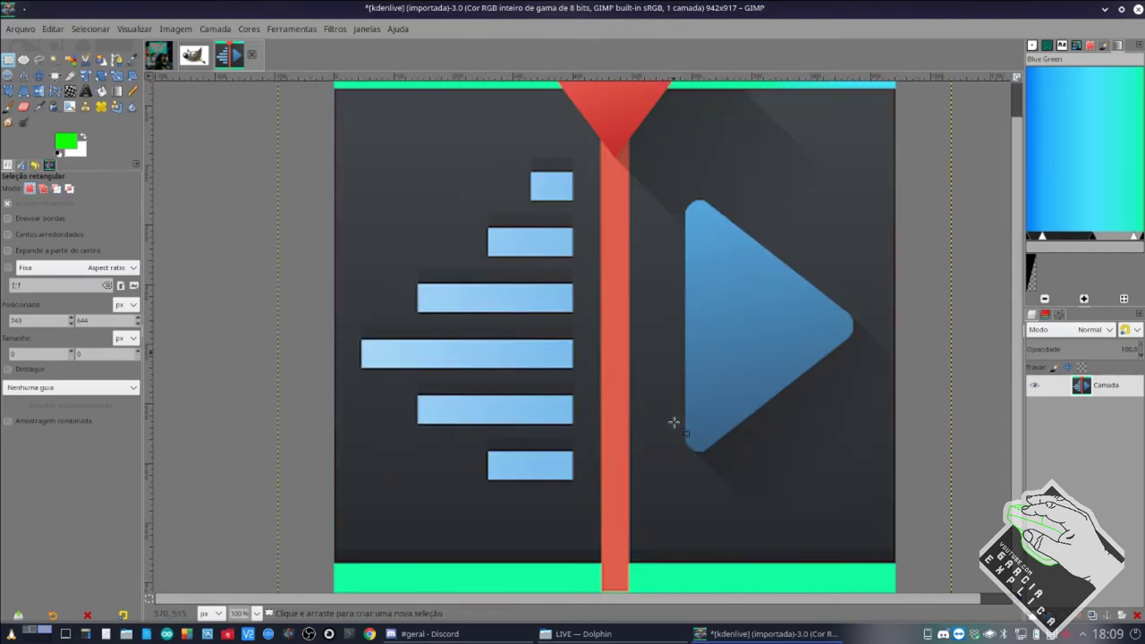
scroll(674, 422, "down", 1)
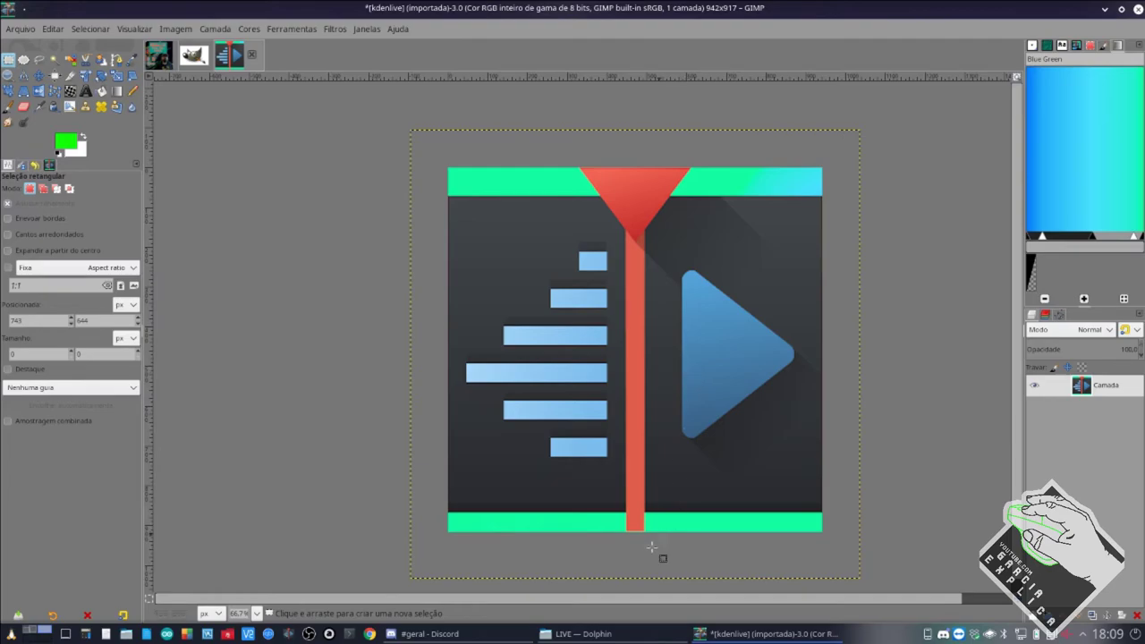
left_click(427, 633)
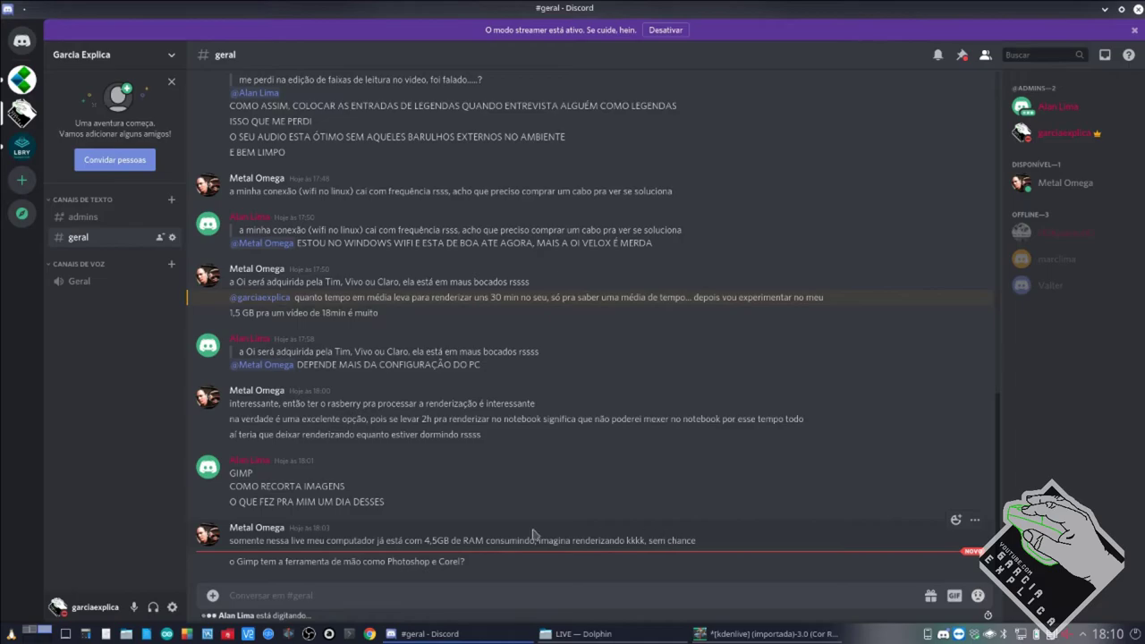
left_click(36, 633)
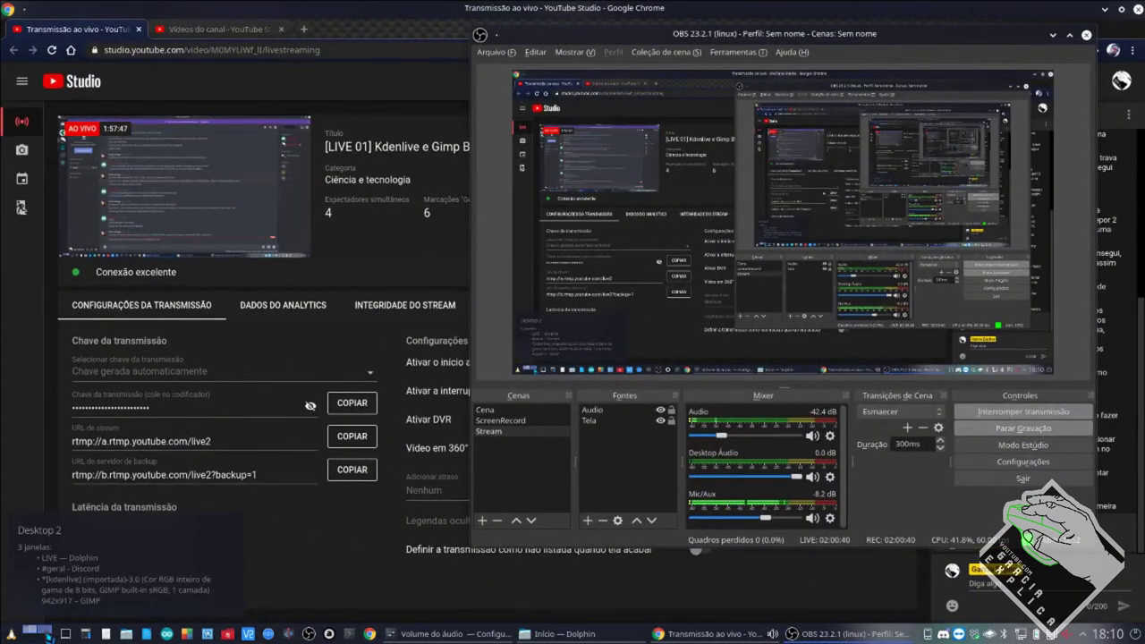
left_click_drag(909, 34, 874, 45)
left_click(29, 632)
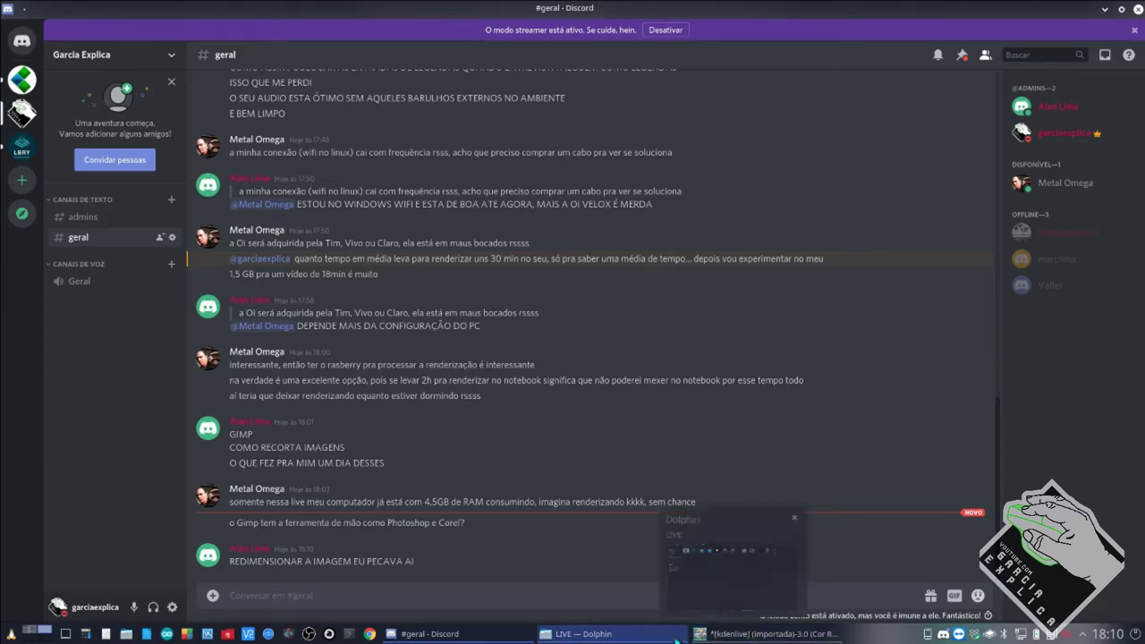
left_click(714, 637)
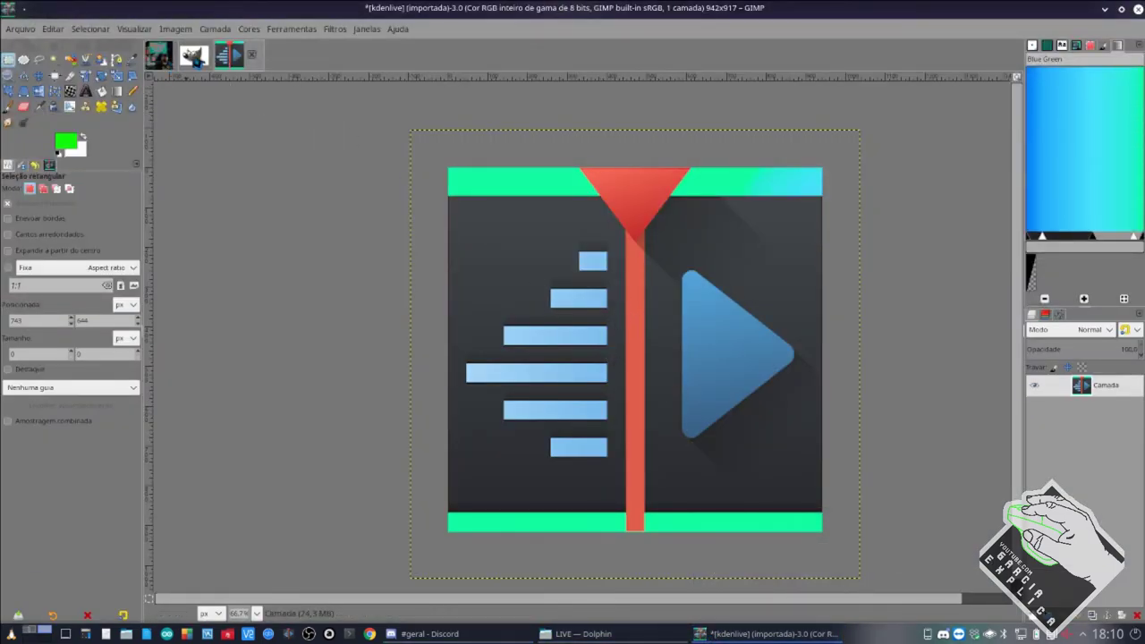
Bring up the gimp.jpeg Wilber image and pick Fuzzy Select, then the Free Select tool.
left_click(193, 54)
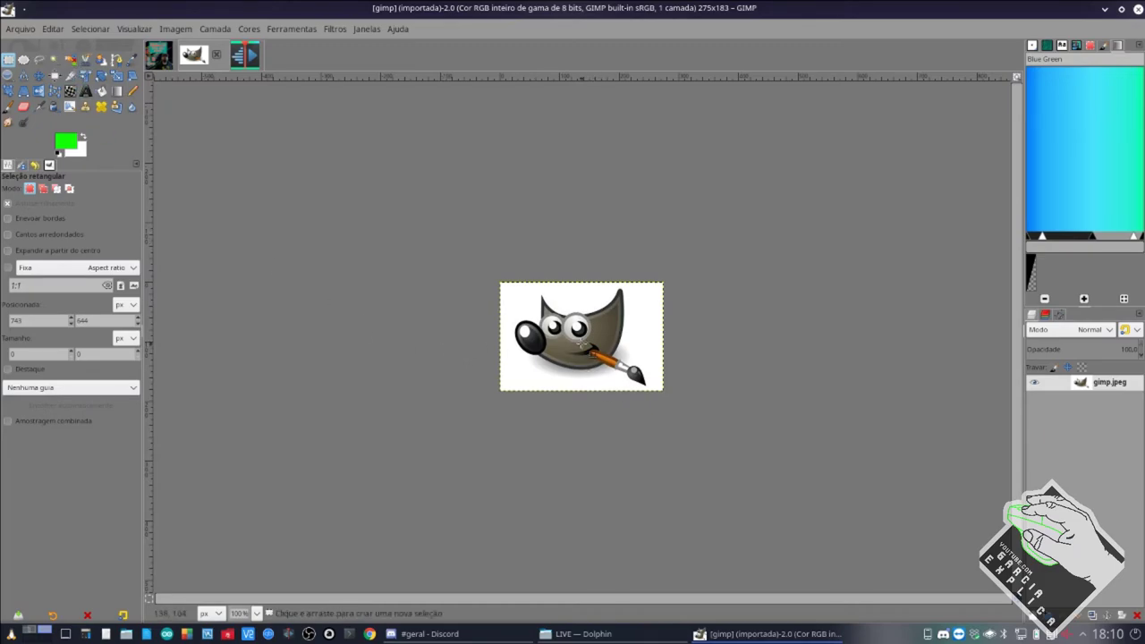
scroll(542, 308, "up", 7, "ctrl")
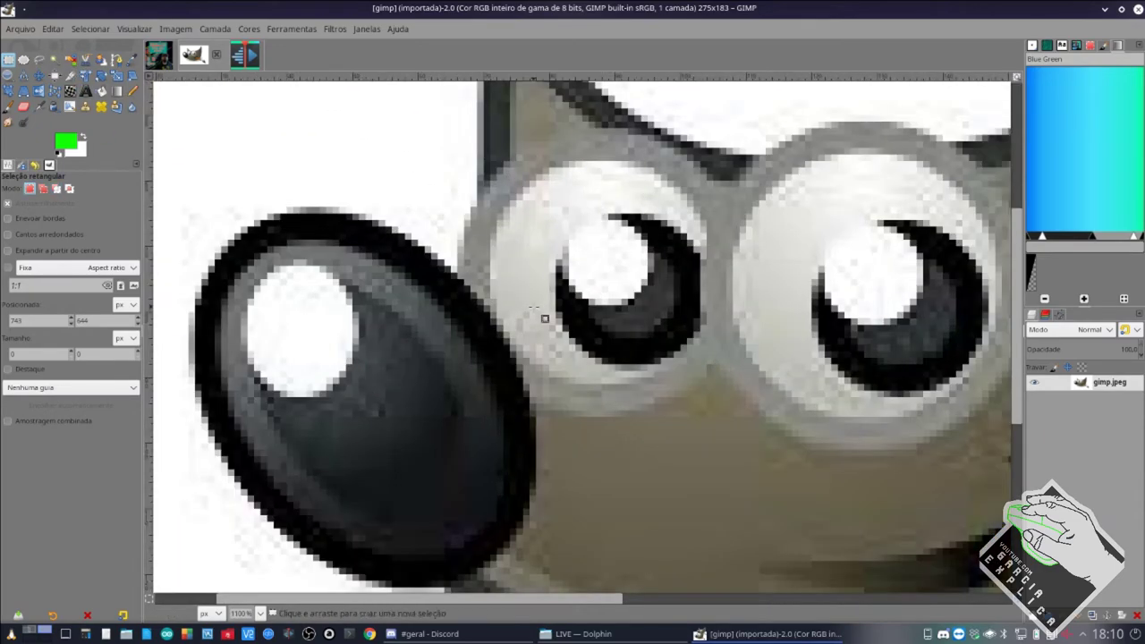
scroll(542, 315, "up", 5)
left_click(55, 60)
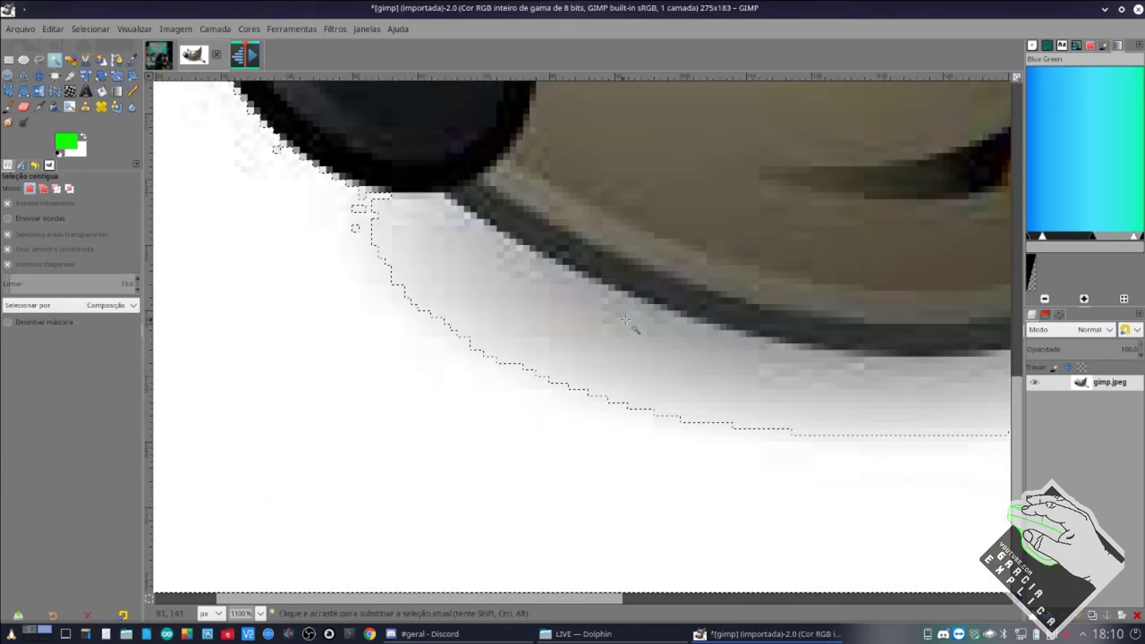
scroll(659, 388, "down", 3)
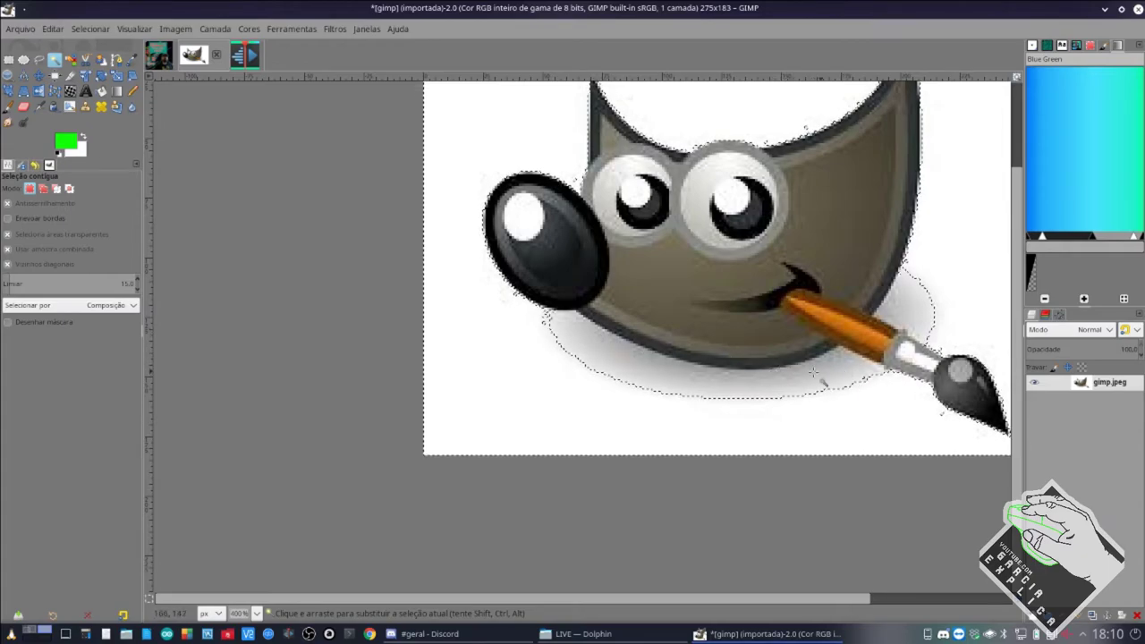
key("f")
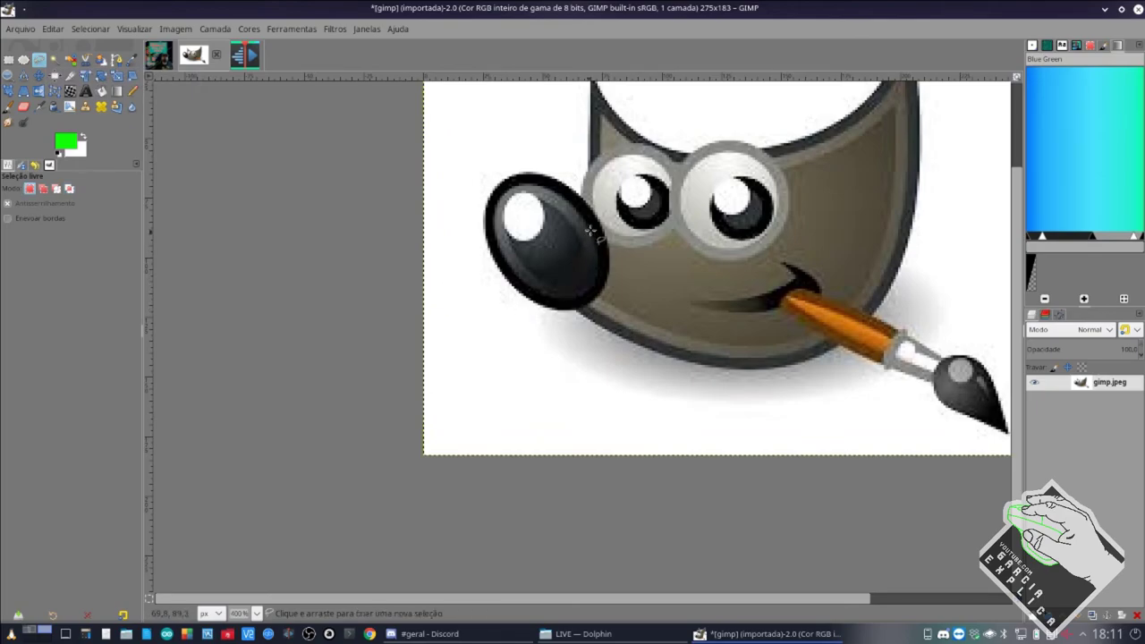
Draw a freehand selection around the patch from Wilber's left ear tip to the top of his eyes.
scroll(593, 225, "up", 5)
scroll(592, 171, "up", 2)
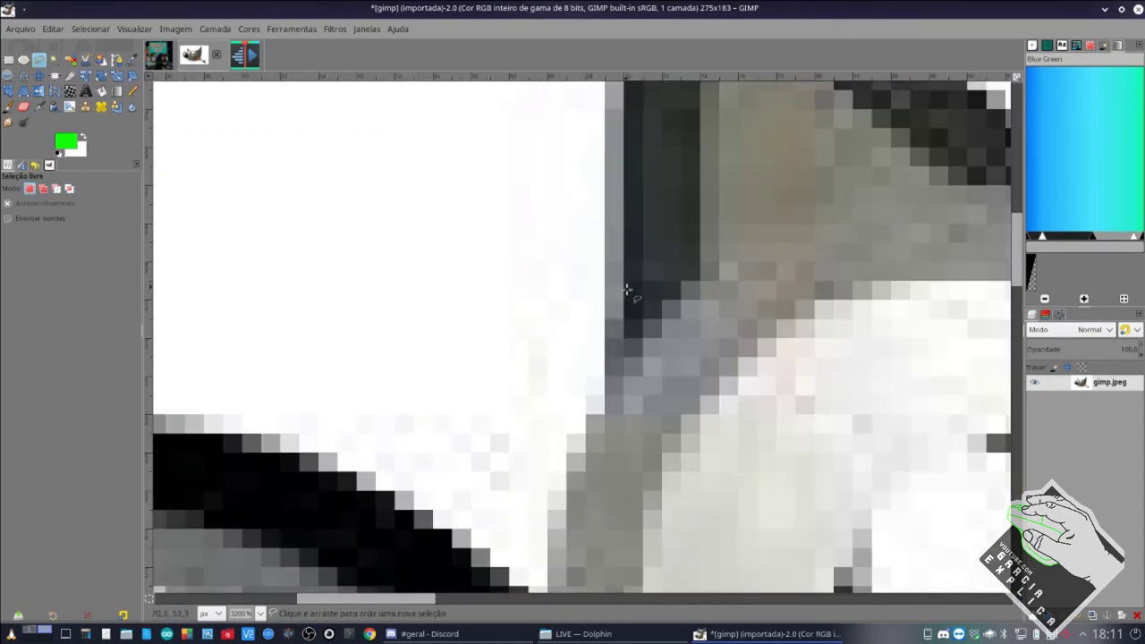
scroll(617, 333, "up", 5)
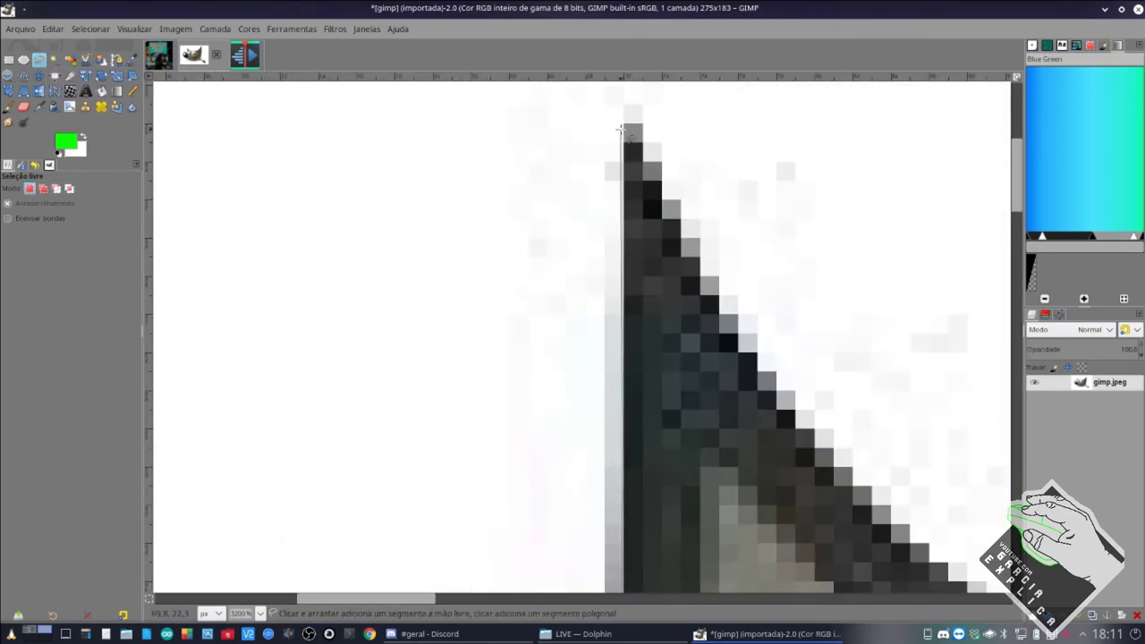
left_click(623, 121)
left_click(644, 124)
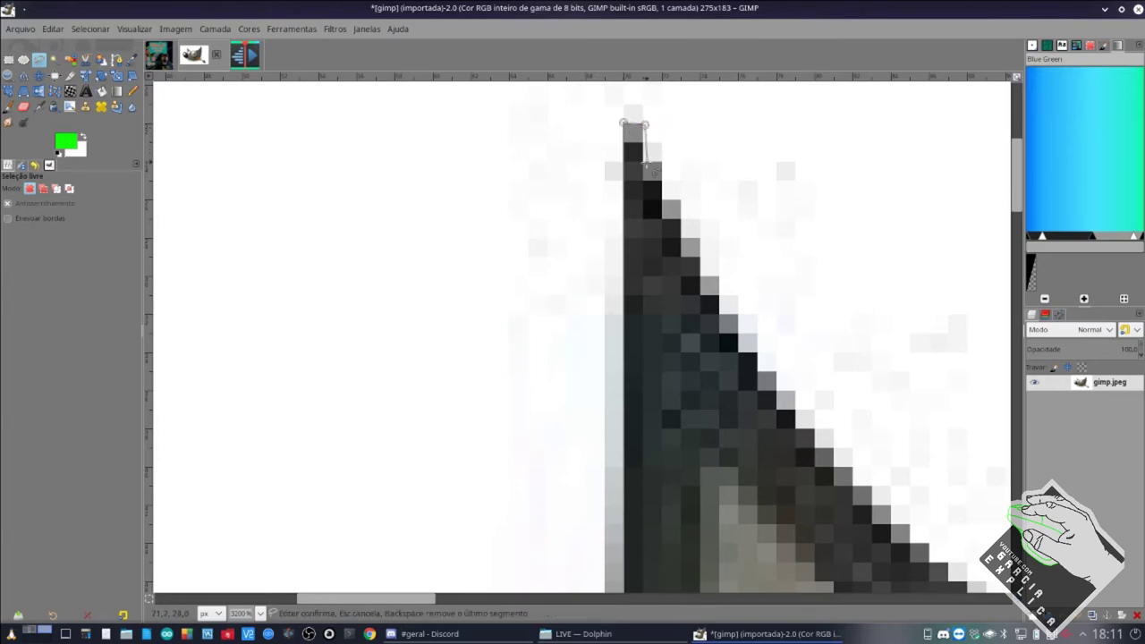
scroll(687, 239, "down", 3)
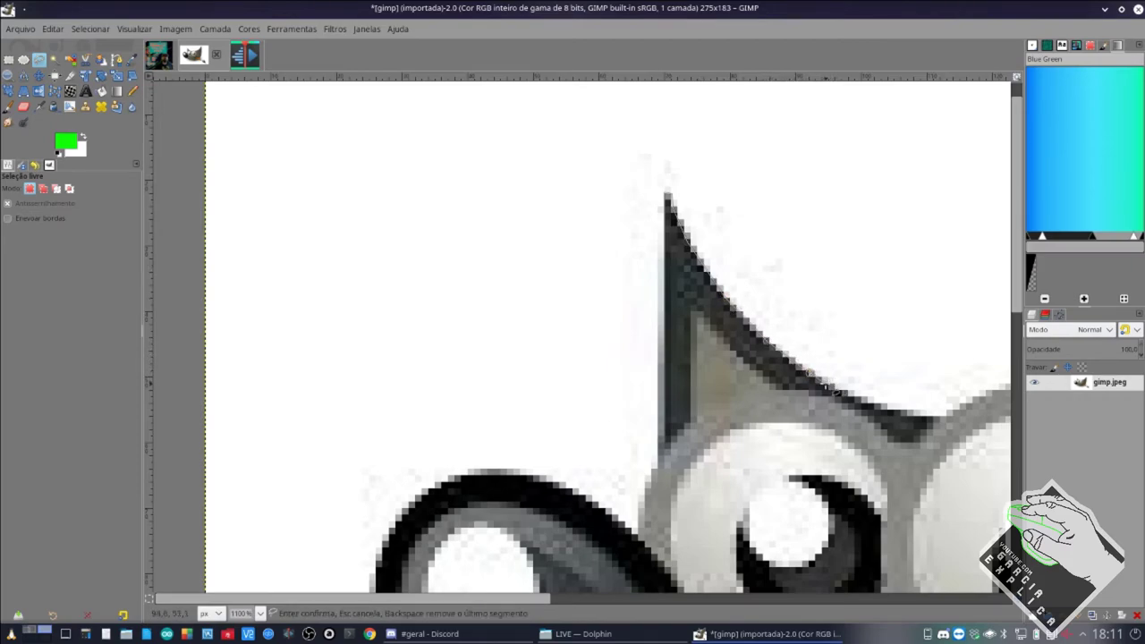
scroll(835, 391, "right", 3)
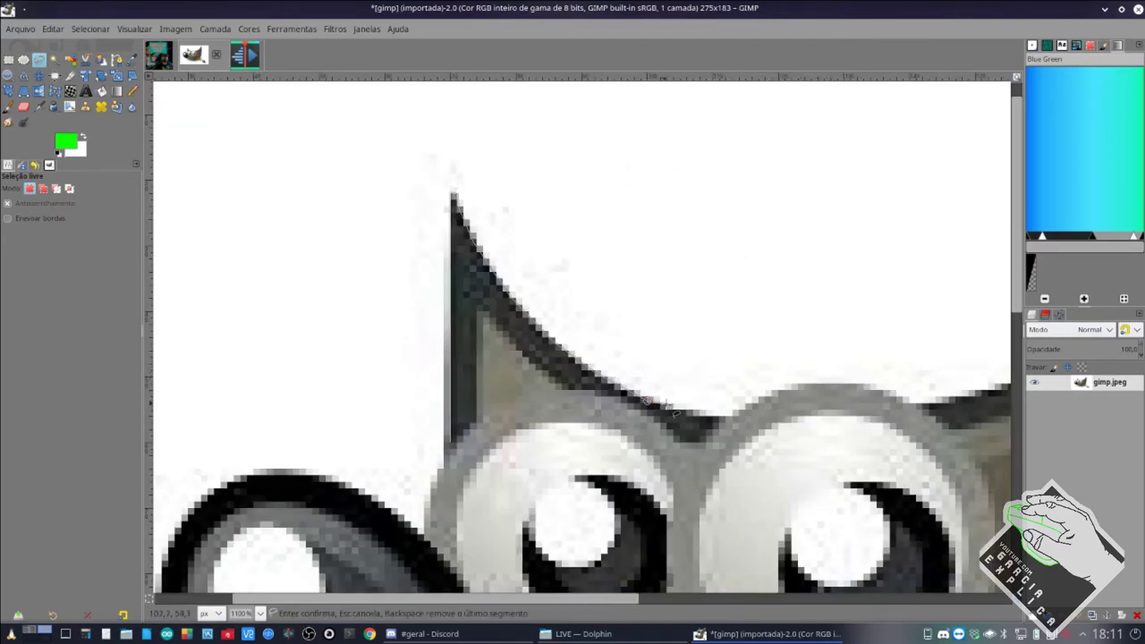
left_click(731, 414)
left_click(784, 387)
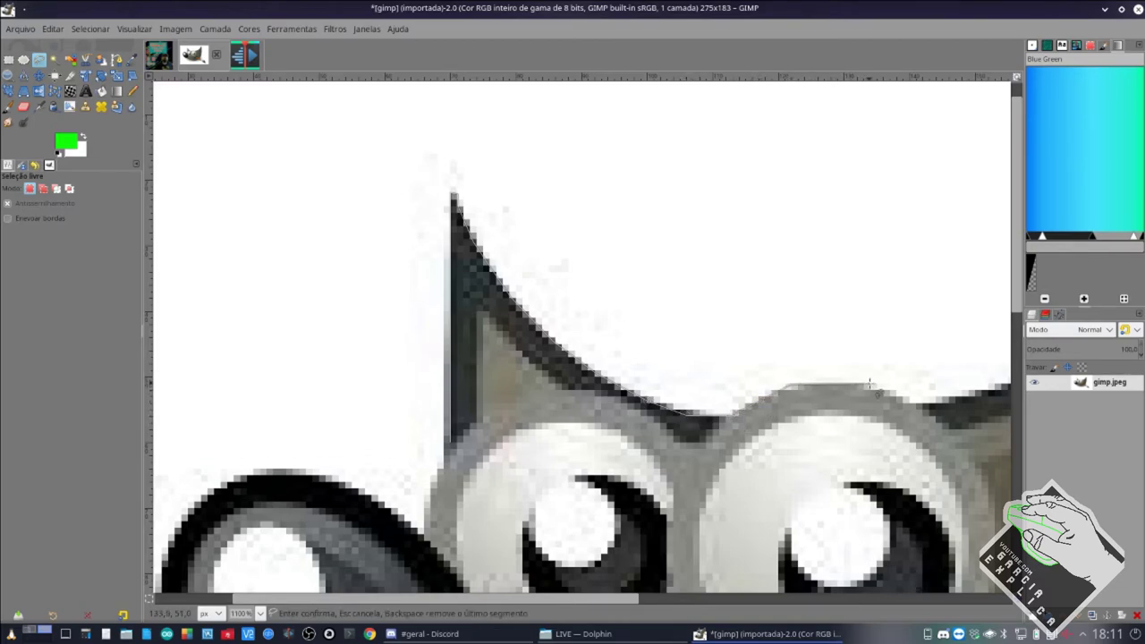
left_click(870, 384)
scroll(869, 385, "right", 3)
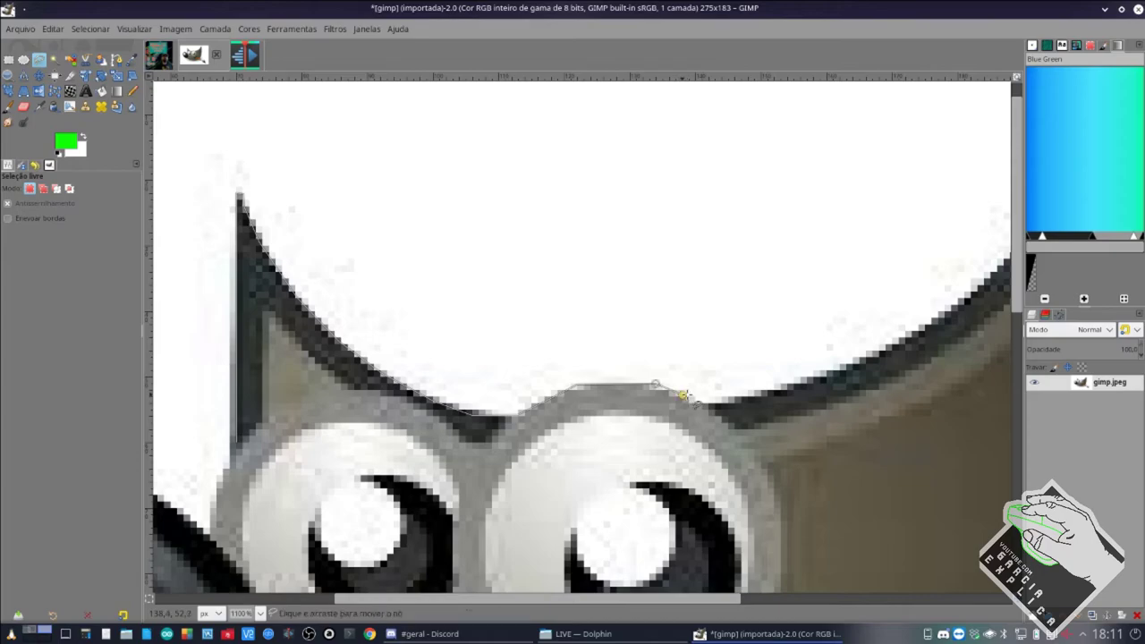
left_click(713, 403)
scroll(537, 429, "down", 3)
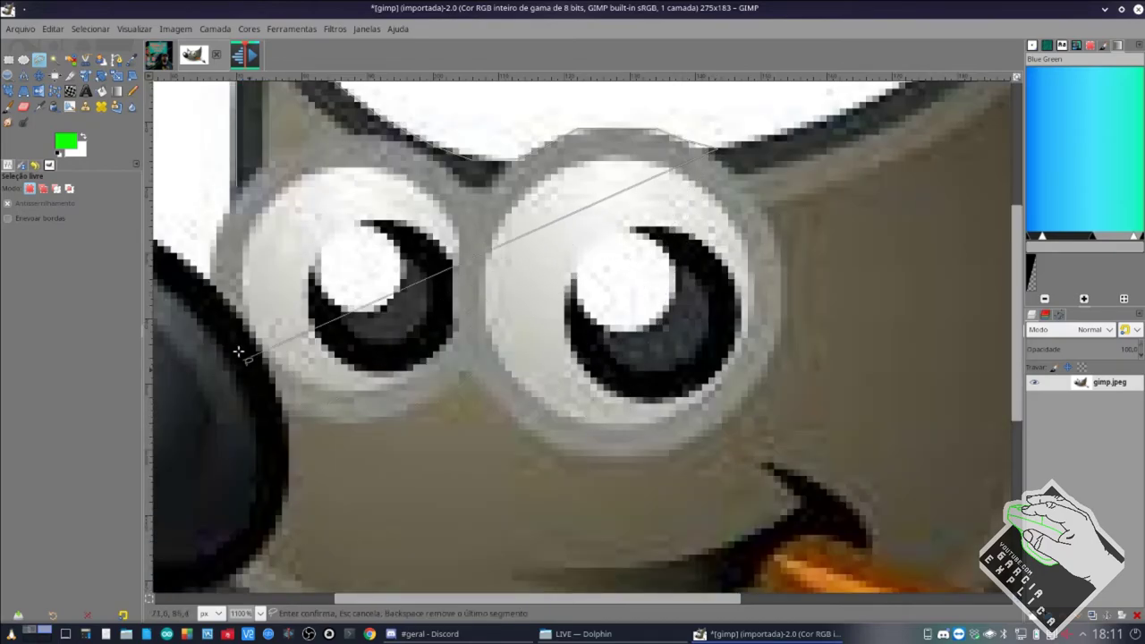
left_click(238, 187)
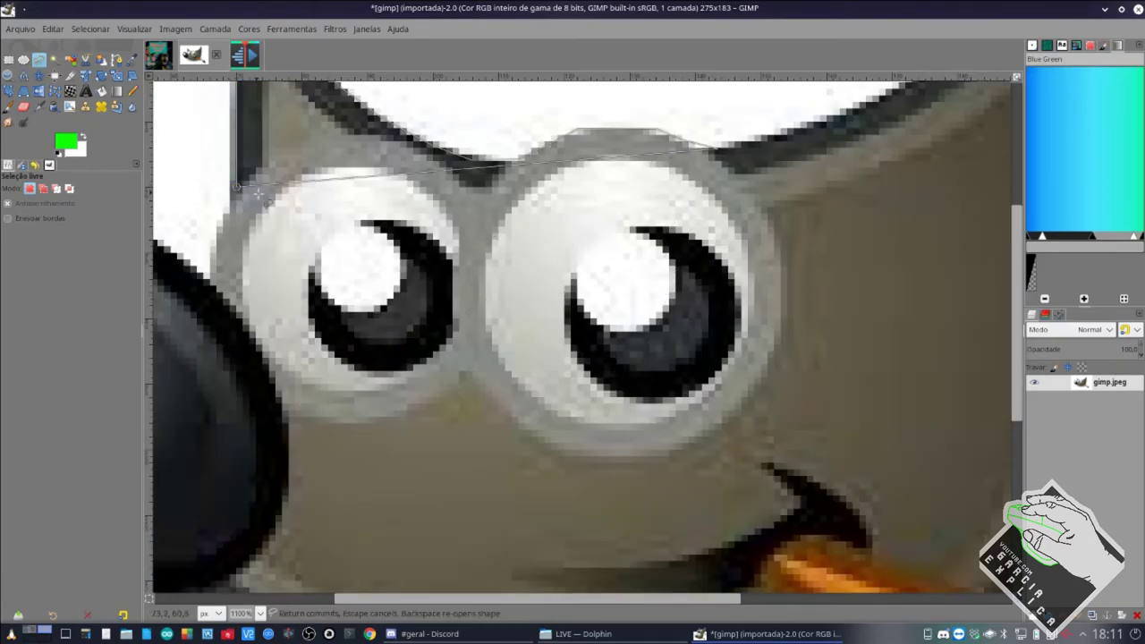
scroll(258, 192, "up", 2)
key("Return")
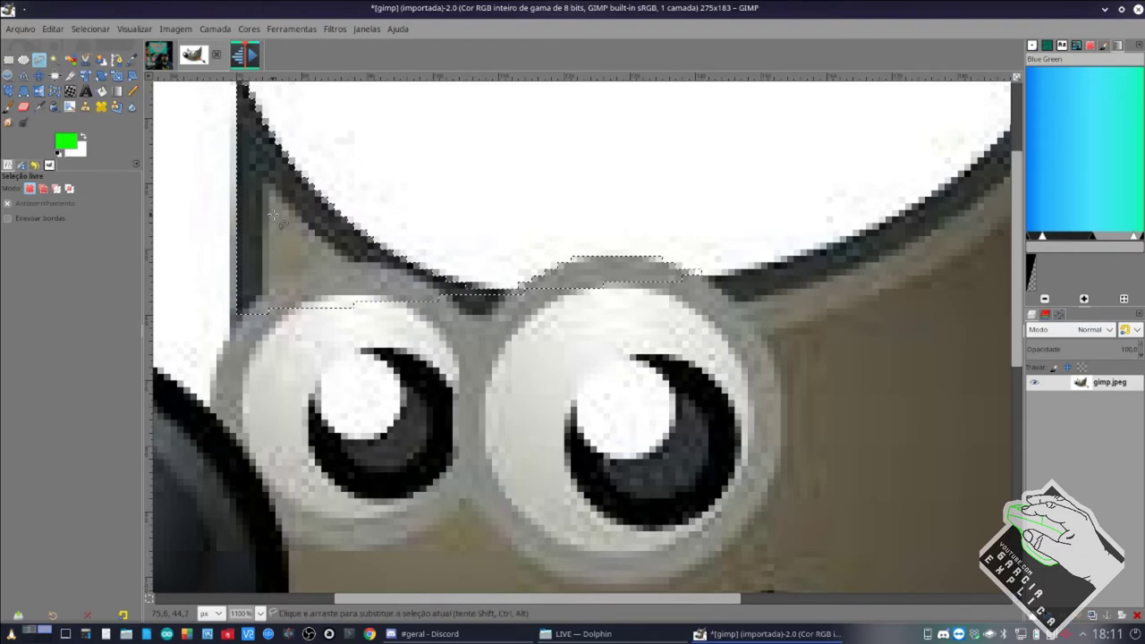
Cut the selected patch and paste it back as a floating layer.
key("ctrl+x")
key("ctrl+v")
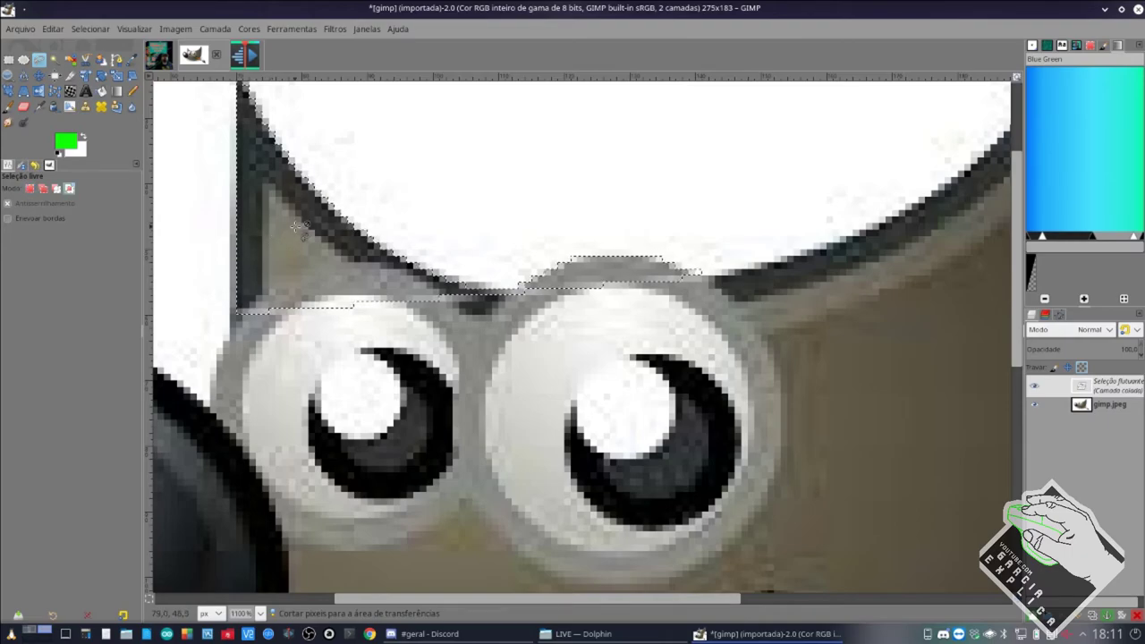
scroll(304, 244, "down", 5)
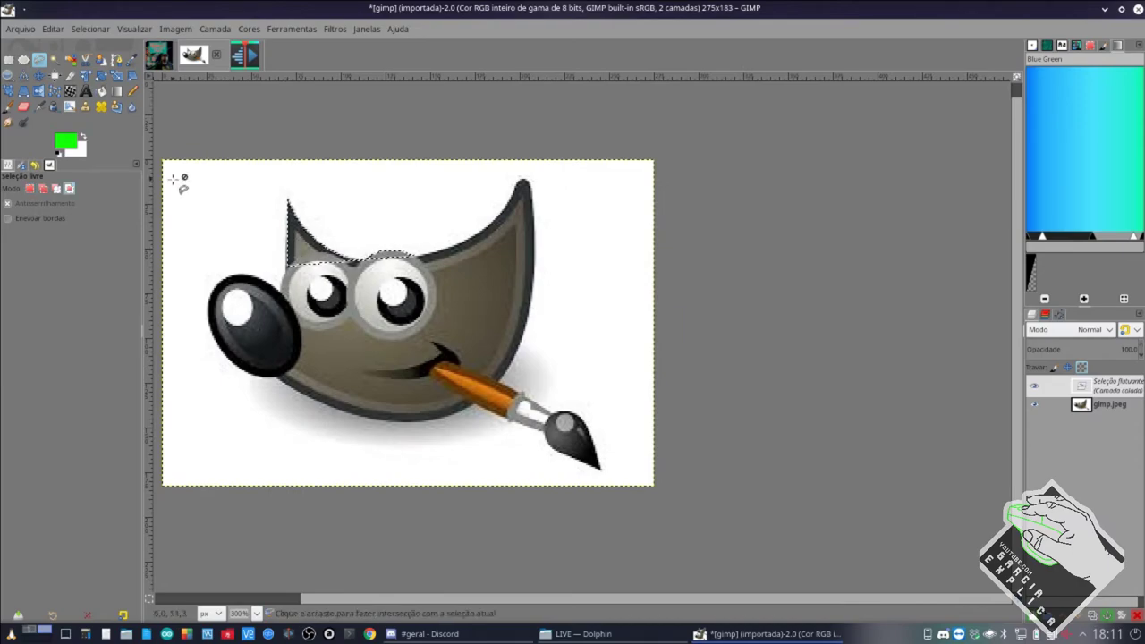
Anchor the pasted patch and fuzzy-select the white background around Wilber.
left_click(54, 59)
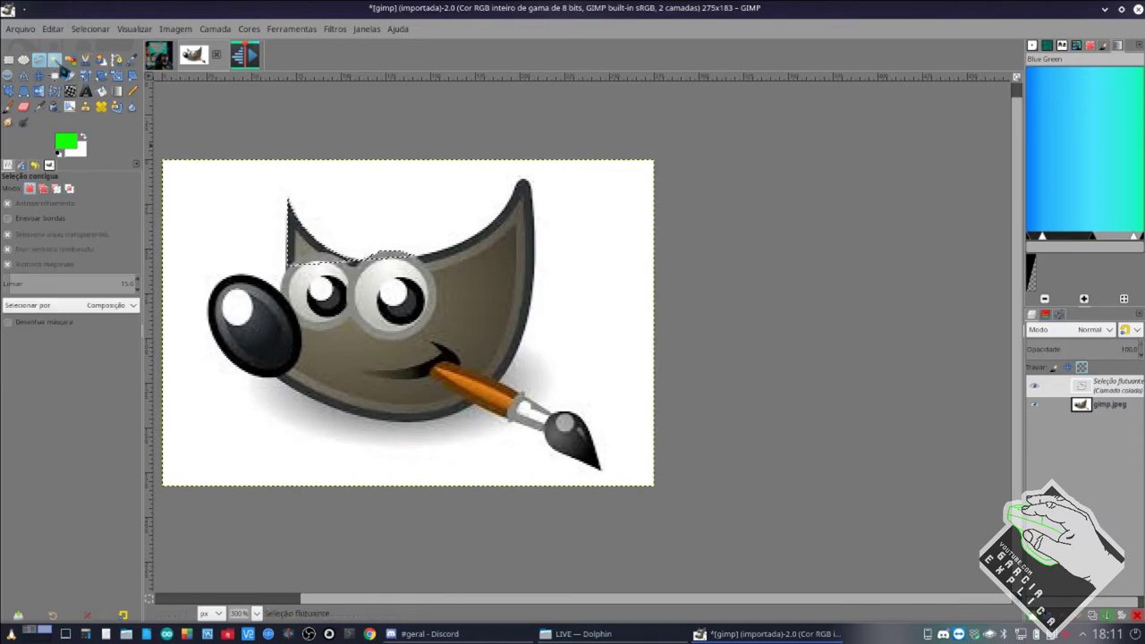
left_click(242, 256)
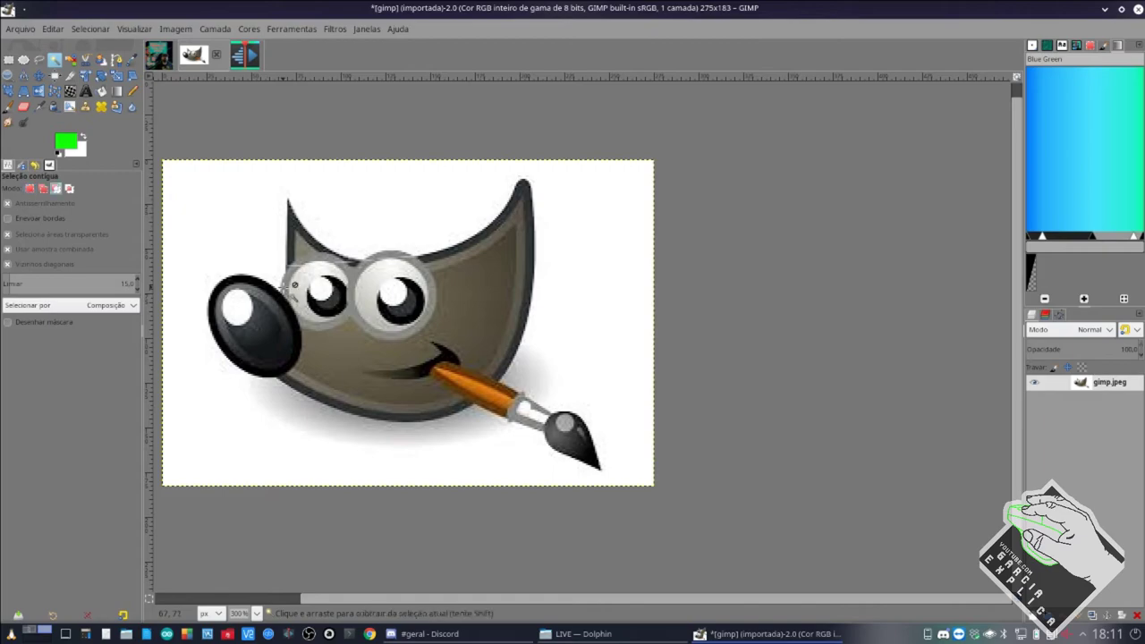
scroll(275, 272, "up", 1)
left_click(237, 224)
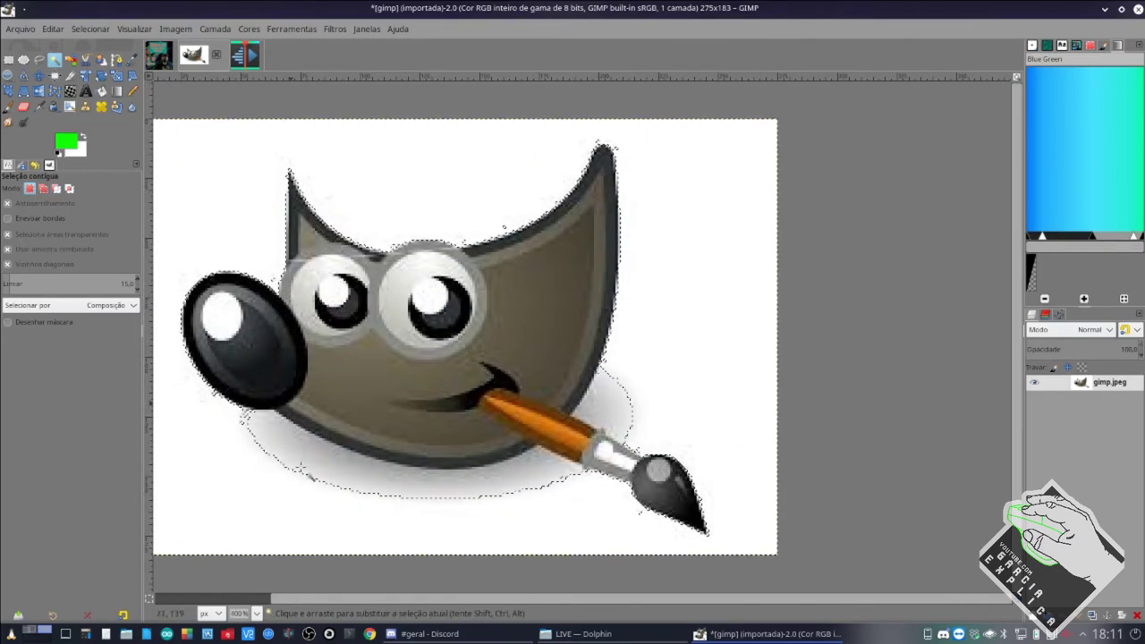
Add the area below the shadow to the selection, then invert it so Wilber is selected.
key("shift")
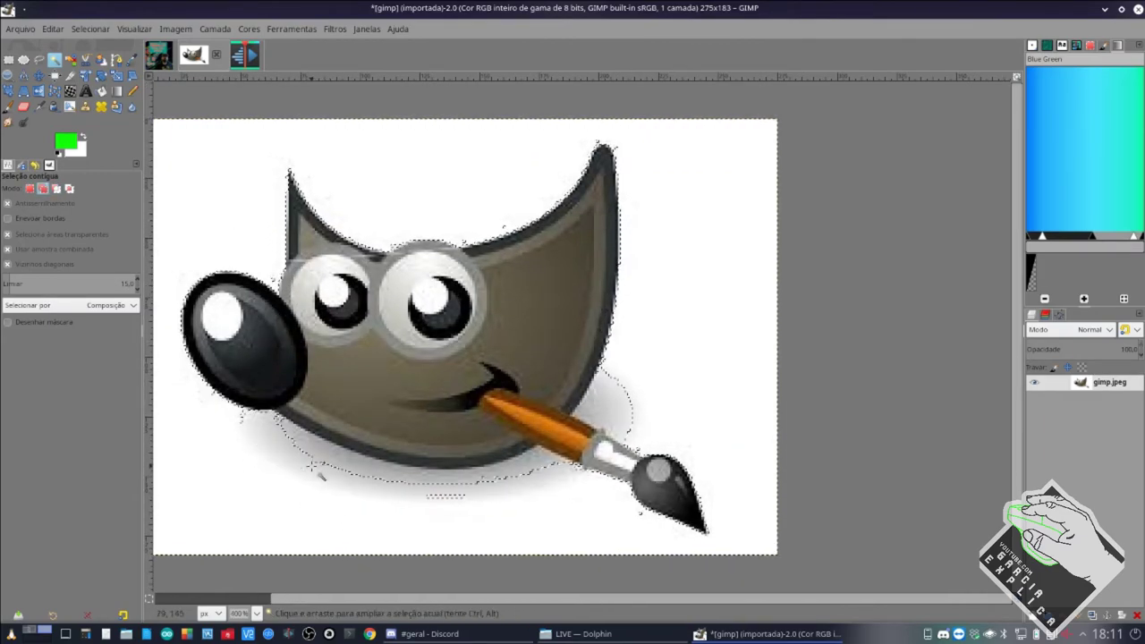
mouse_move(404, 489)
left_mouse_down()
mouse_move(533, 488)
mouse_move(598, 399)
mouse_move(592, 416)
left_mouse_up()
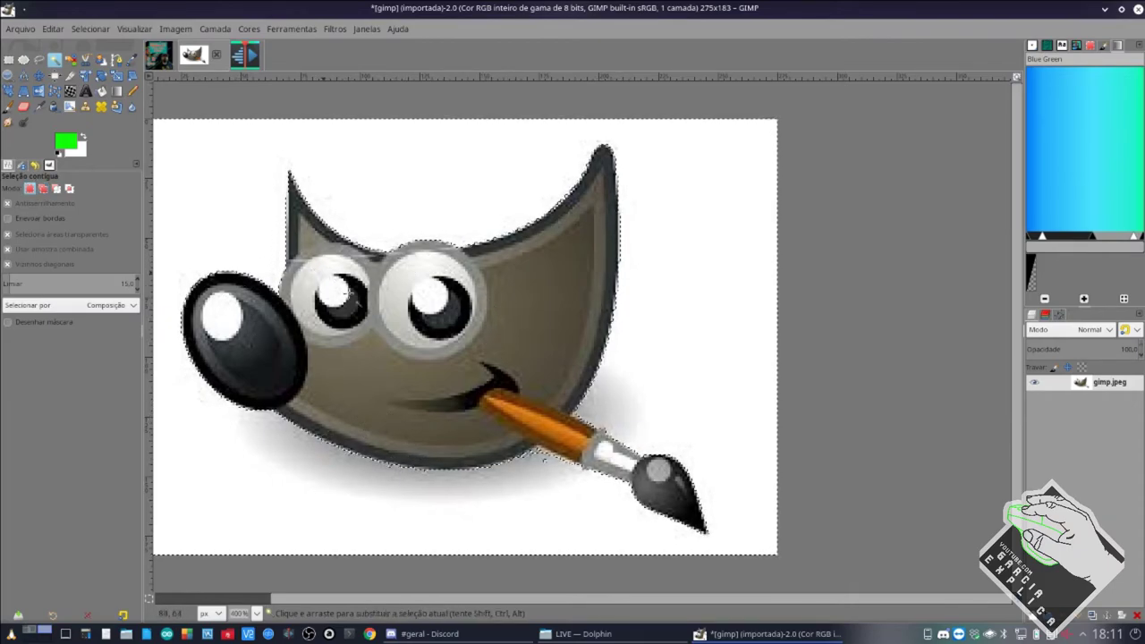
key("shift")
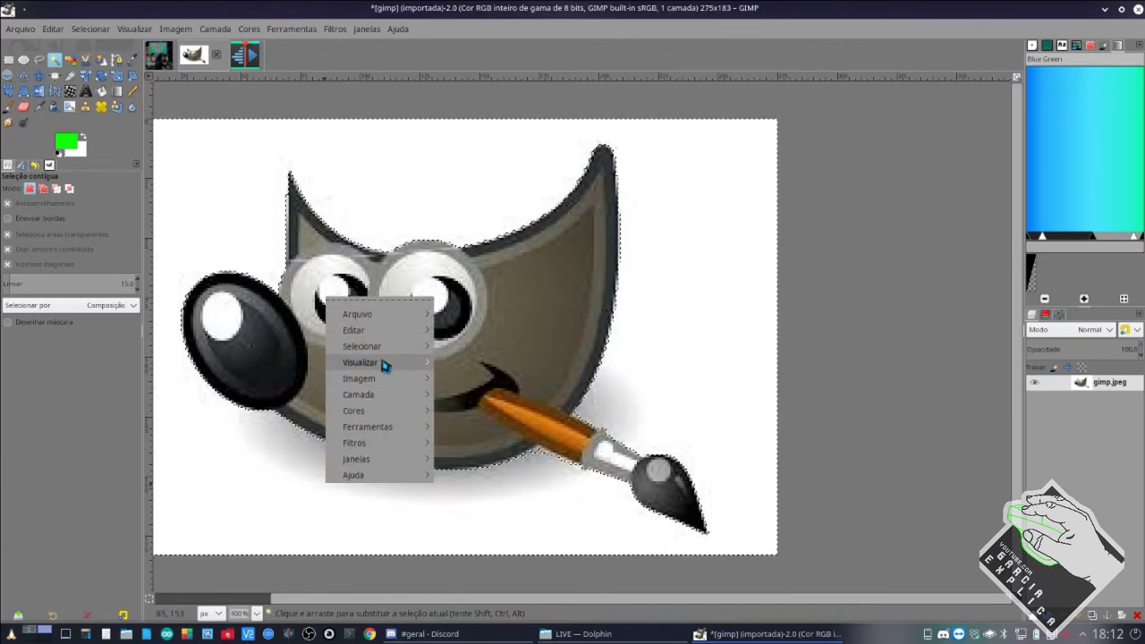
mouse_move(382, 347)
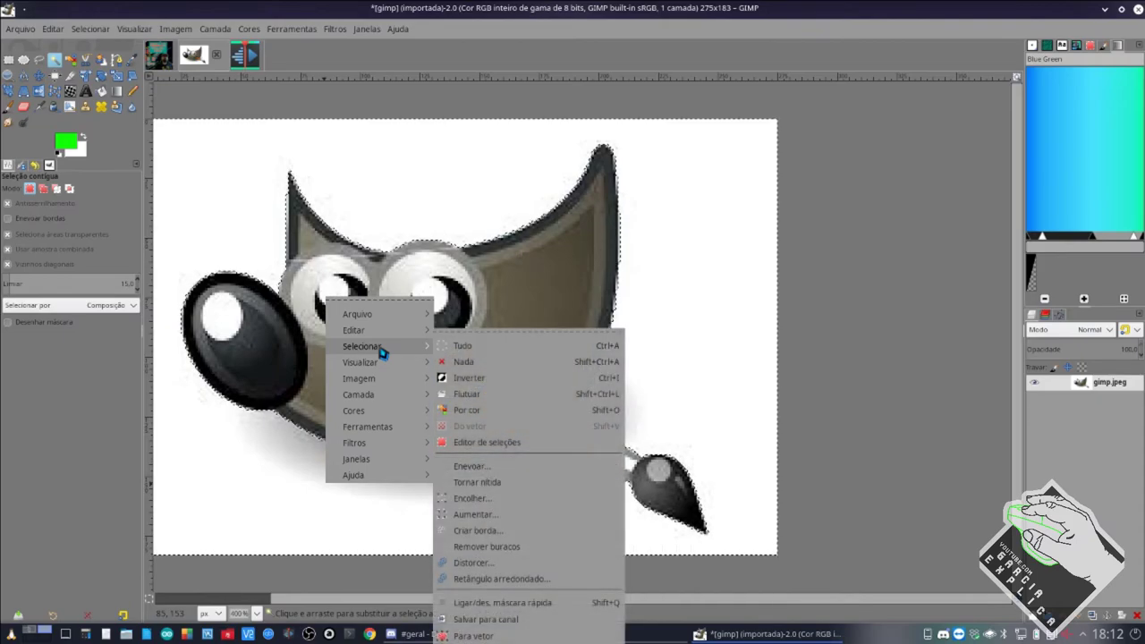
left_click(458, 379)
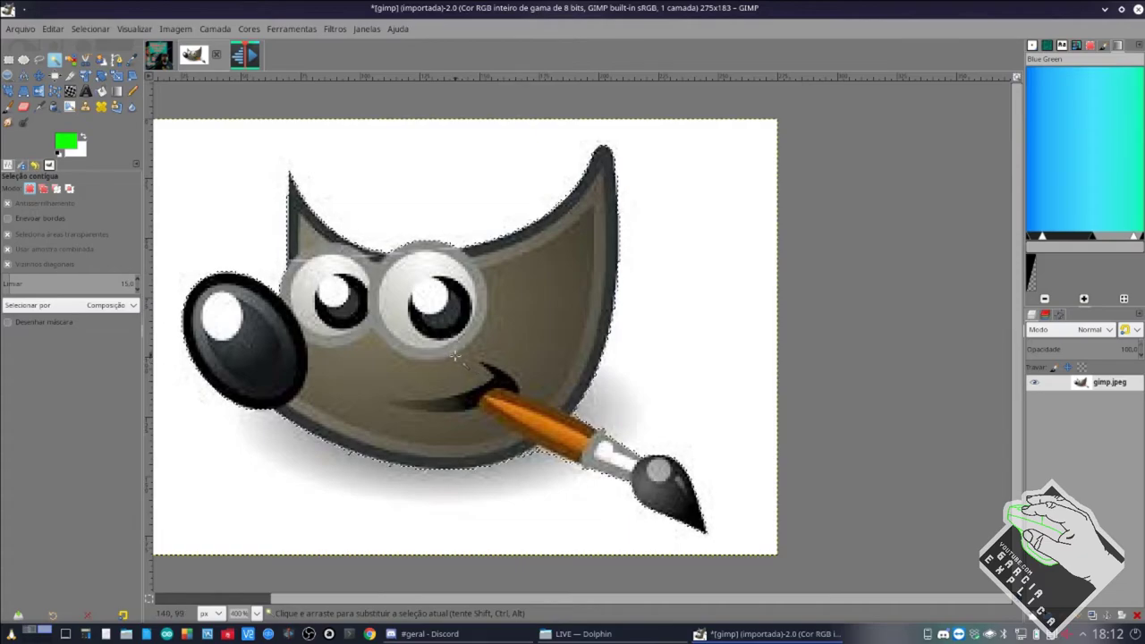
Open the Selecionar menu to reach the Aumentar (Grow) option.
scroll(459, 353, "left", 3)
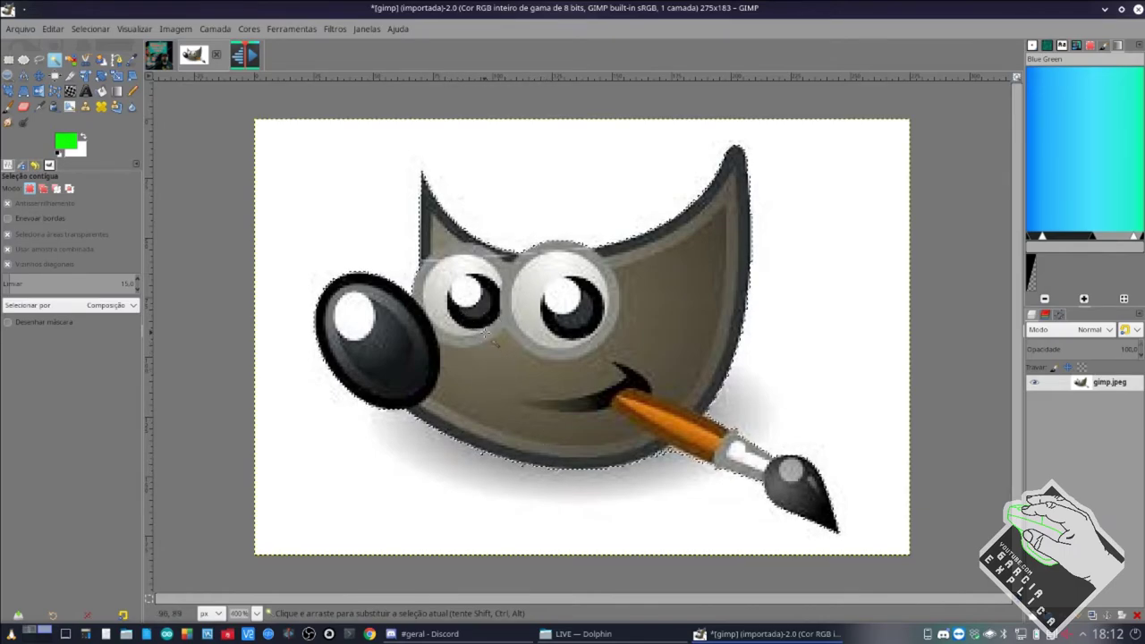
scroll(430, 280, "up", 5)
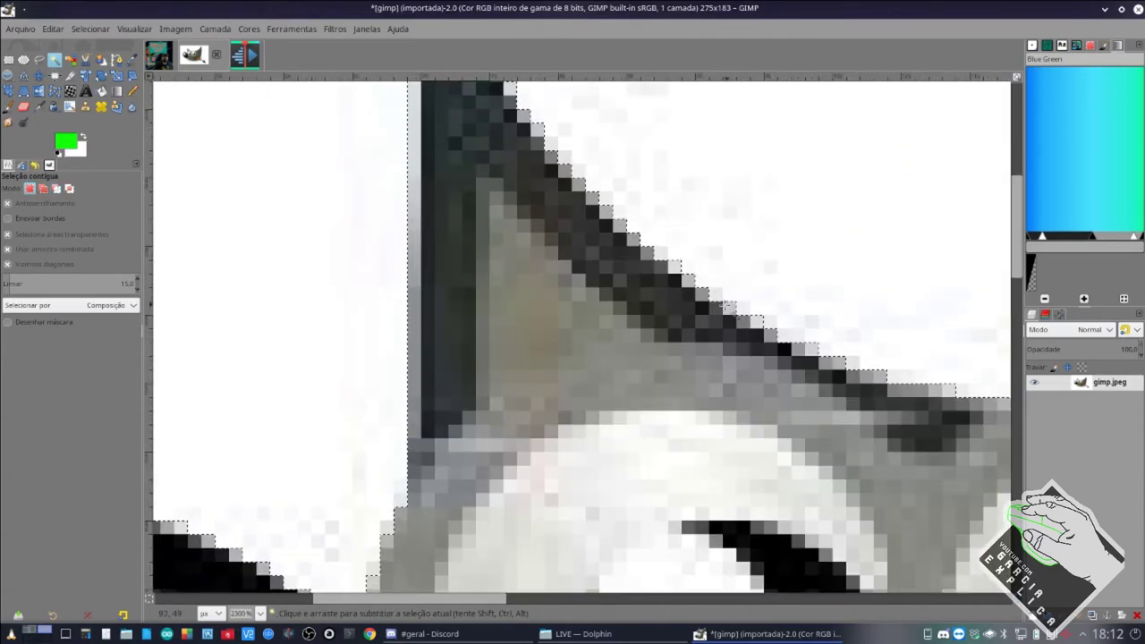
scroll(716, 303, "down", 3)
scroll(572, 340, "down", 3)
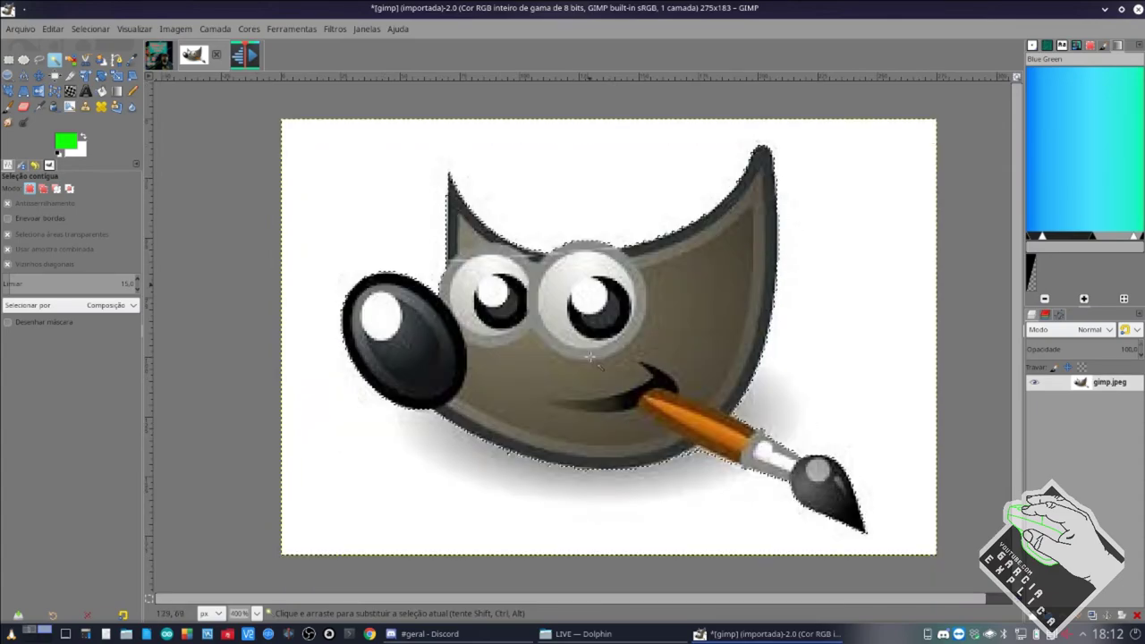
left_click(90, 28)
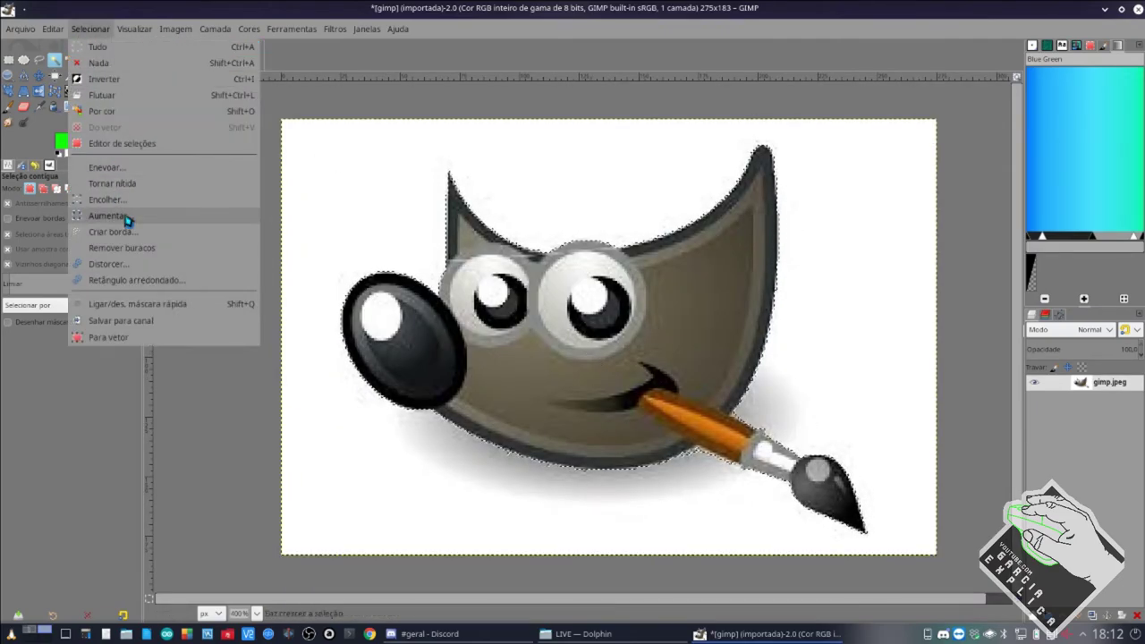
Grow the current selection by 1 px.
left_click(129, 221)
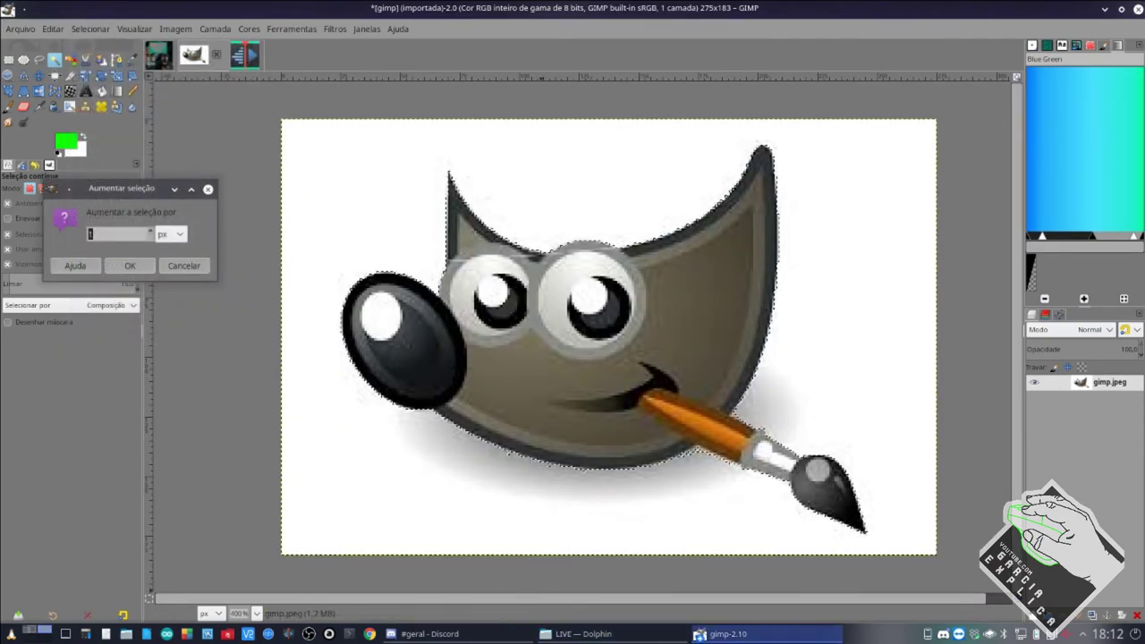
mouse_move(726, 633)
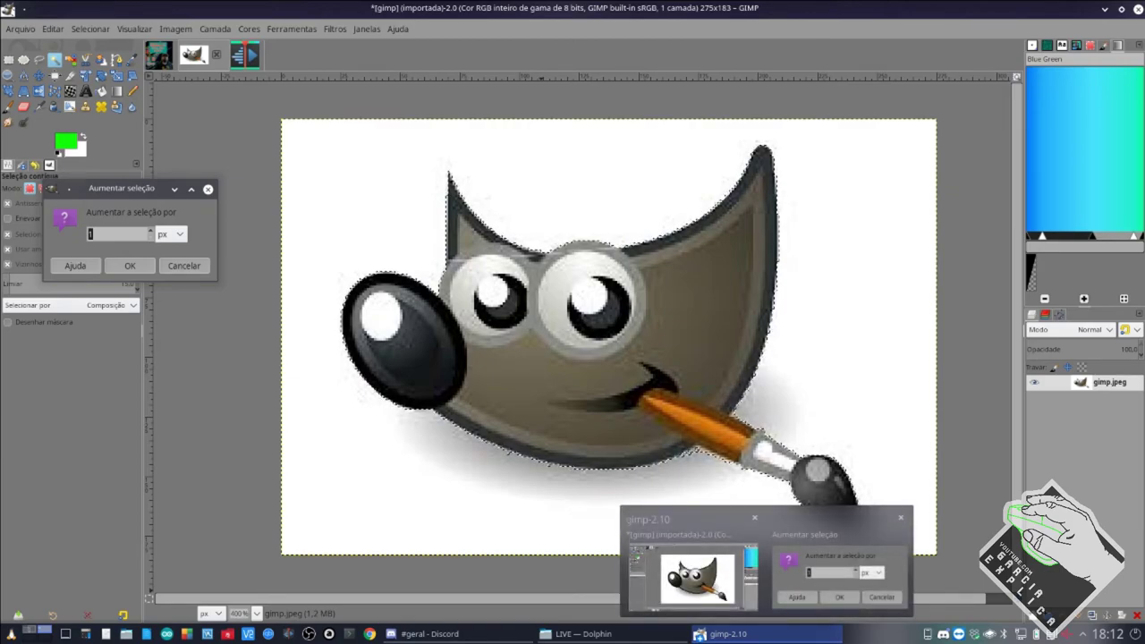
key("Return")
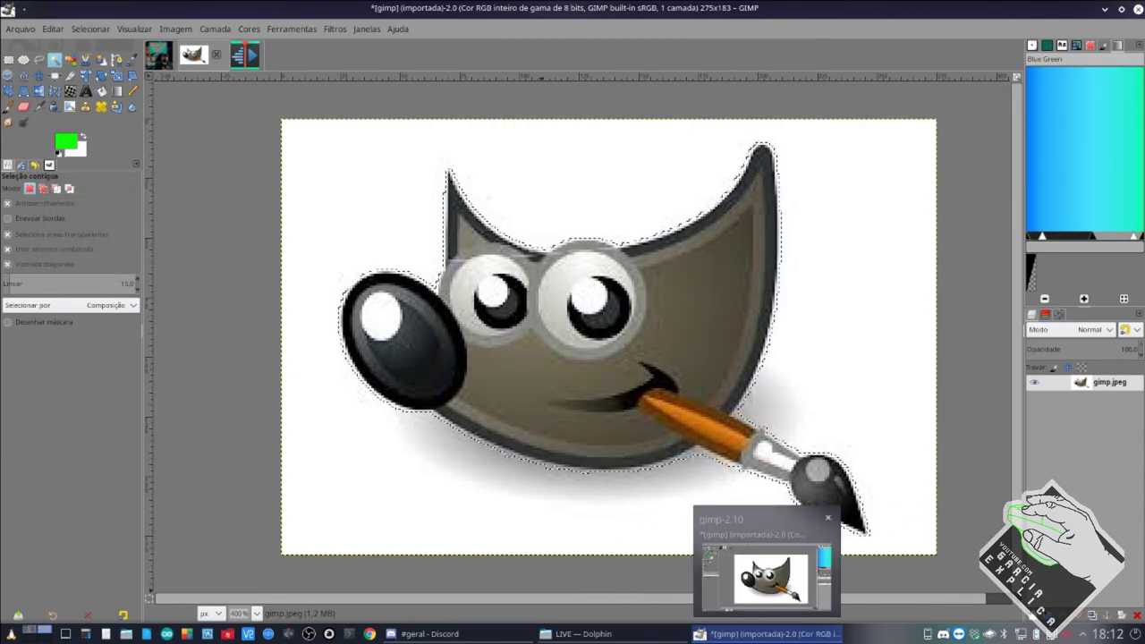
Add Wilber's grey shadow and the white background to the selection.
left_click(613, 503, "shift")
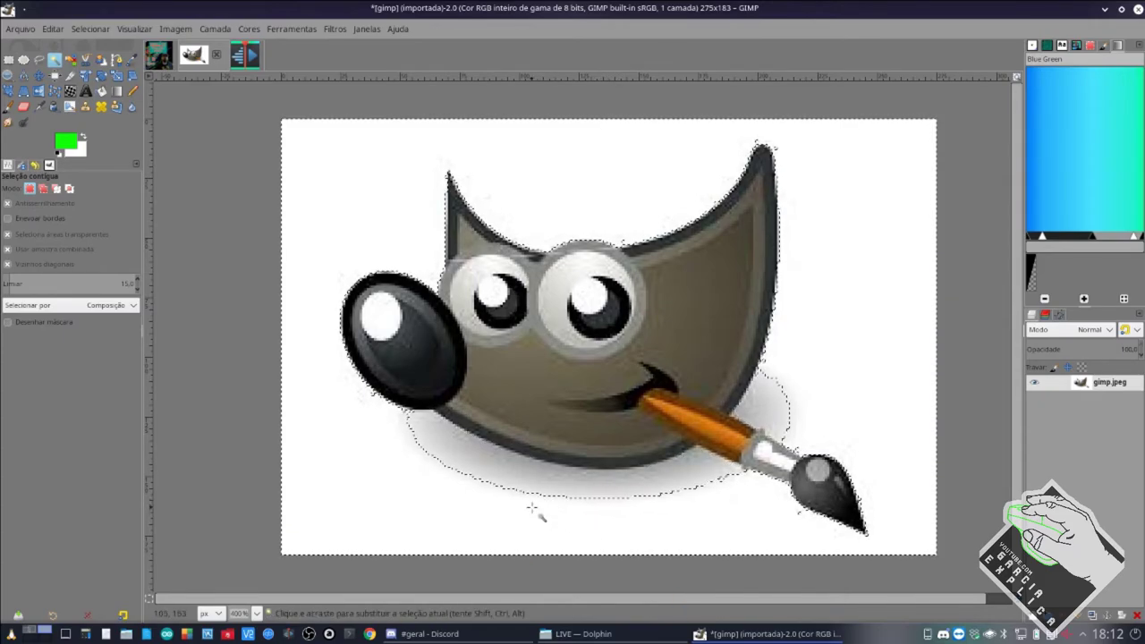
left_click(500, 483, "shift")
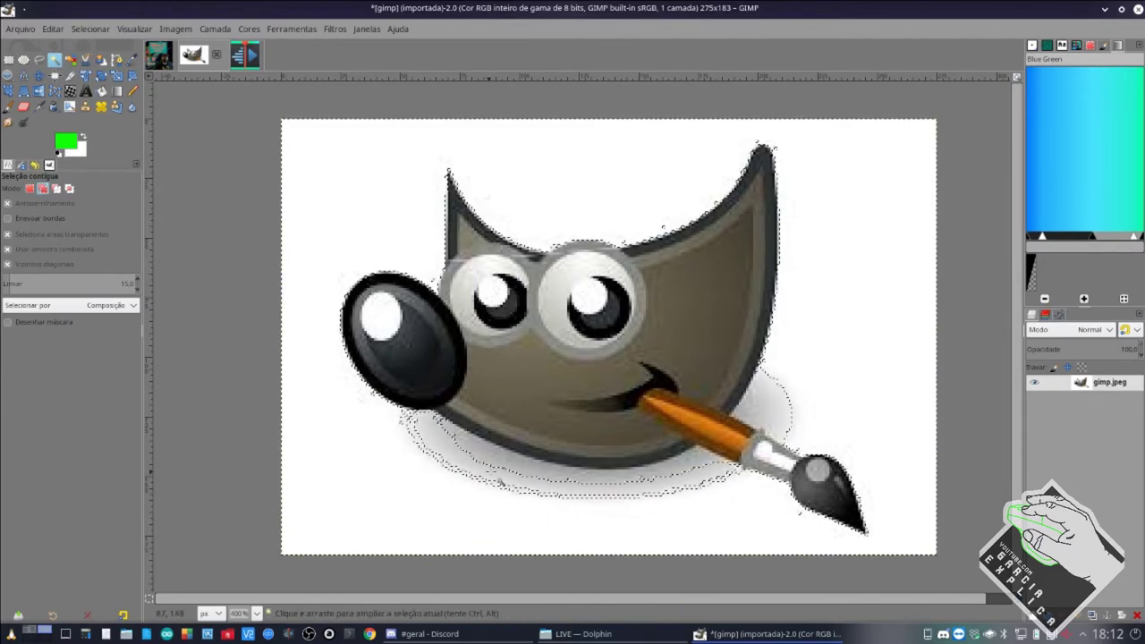
left_click(729, 483, "shift")
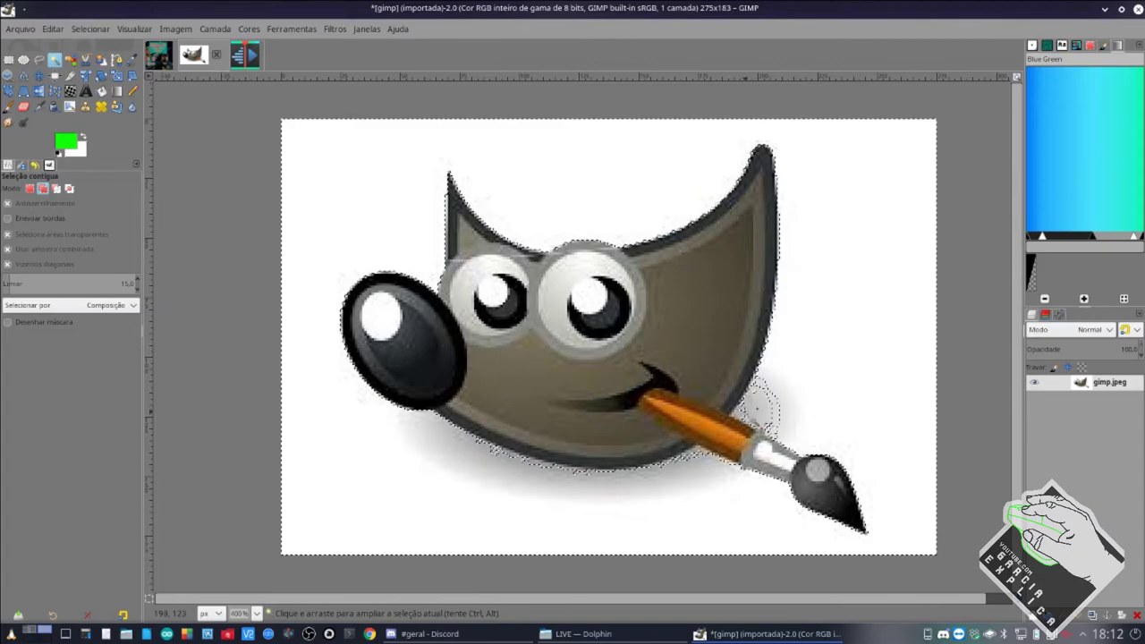
left_click(756, 419, "shift")
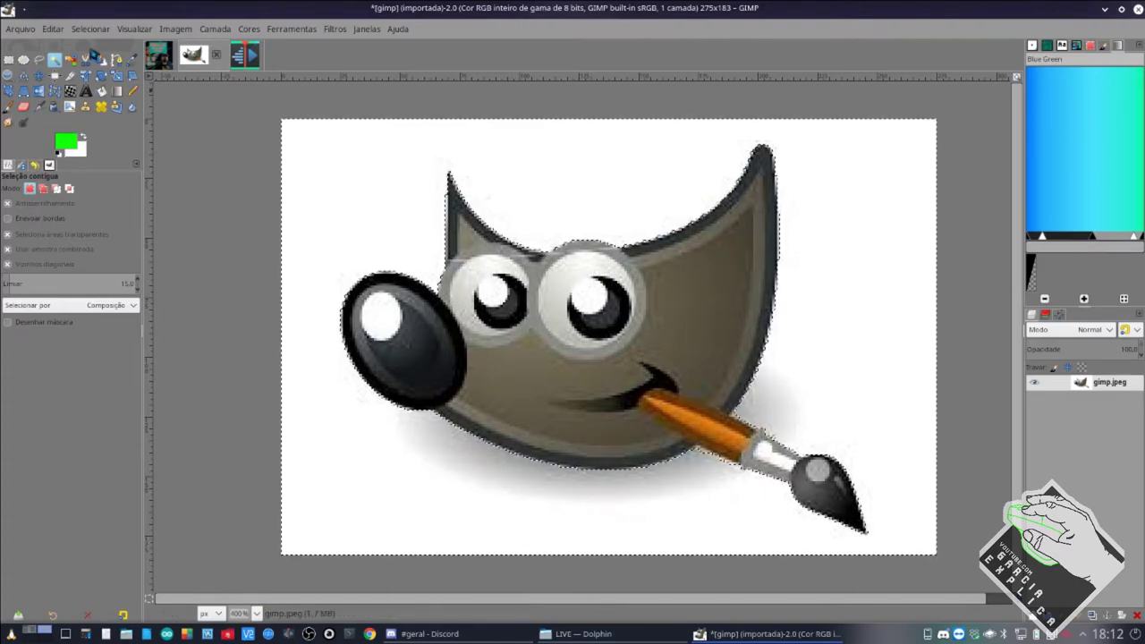
Grow the selection again so its outline hugs Wilber's edge.
left_click(90, 29)
left_click(130, 216)
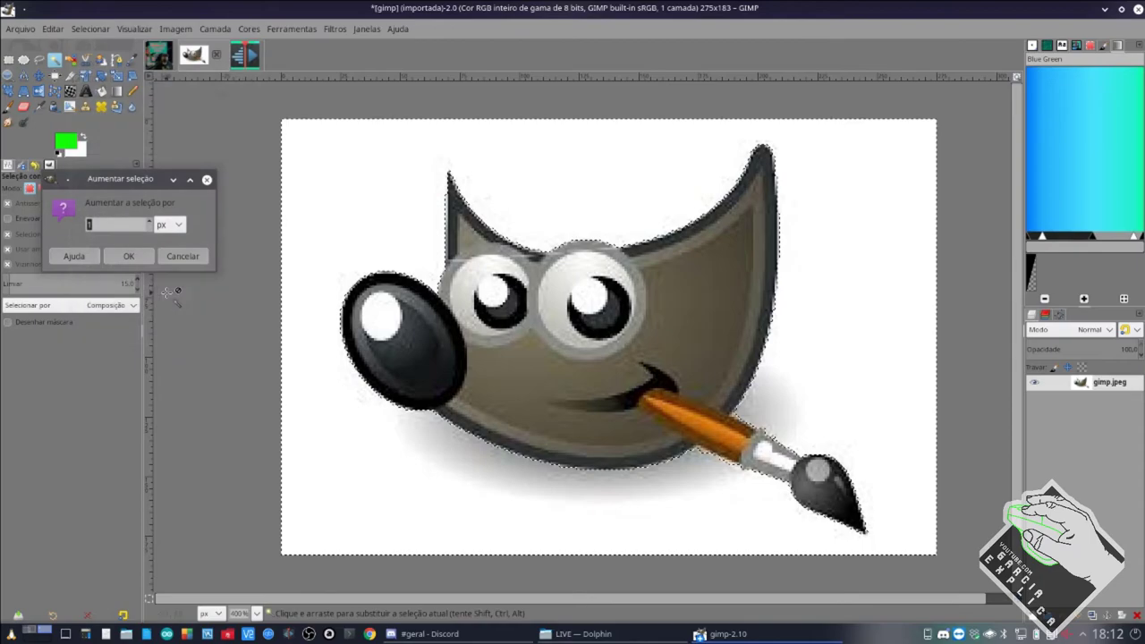
key("Return")
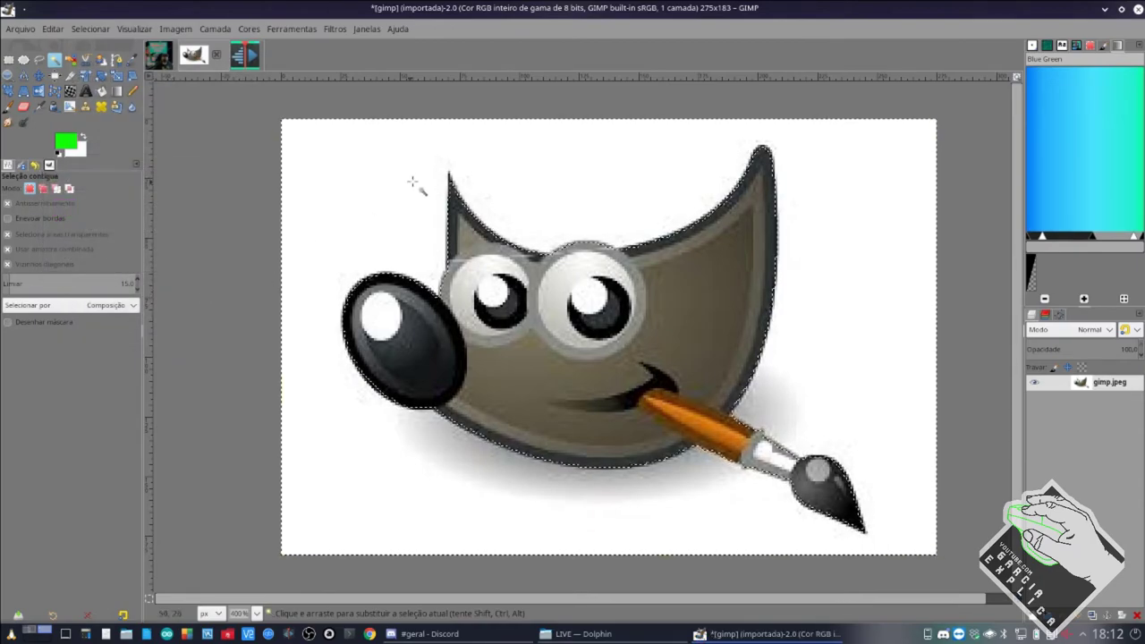
scroll(439, 197, "up", 5)
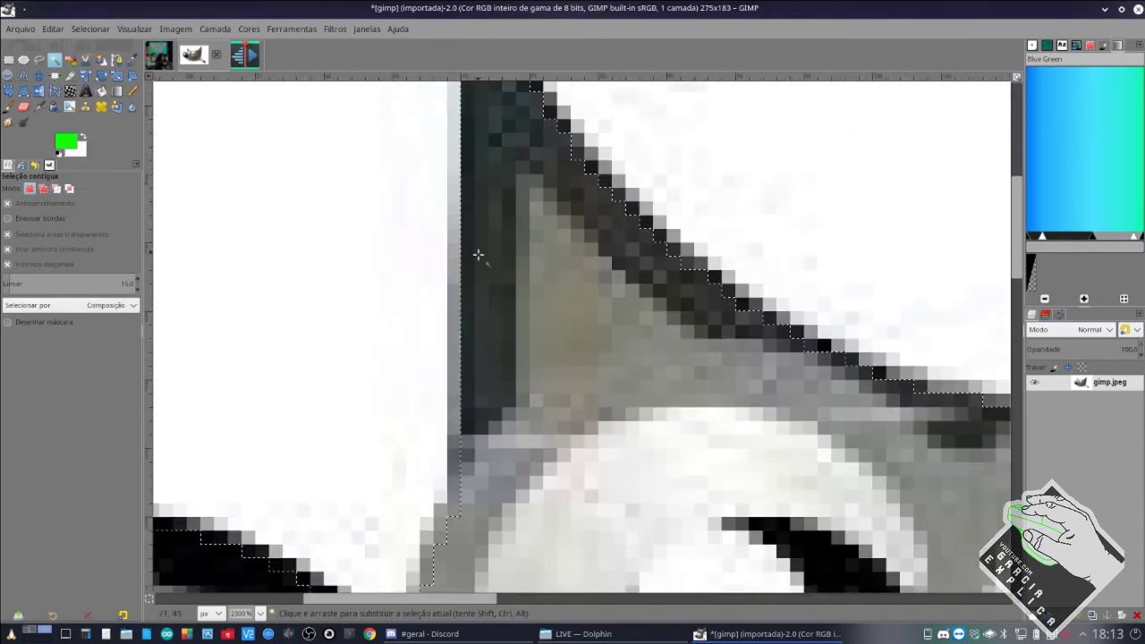
scroll(479, 255, "down", 6)
scroll(480, 255, "up", 3)
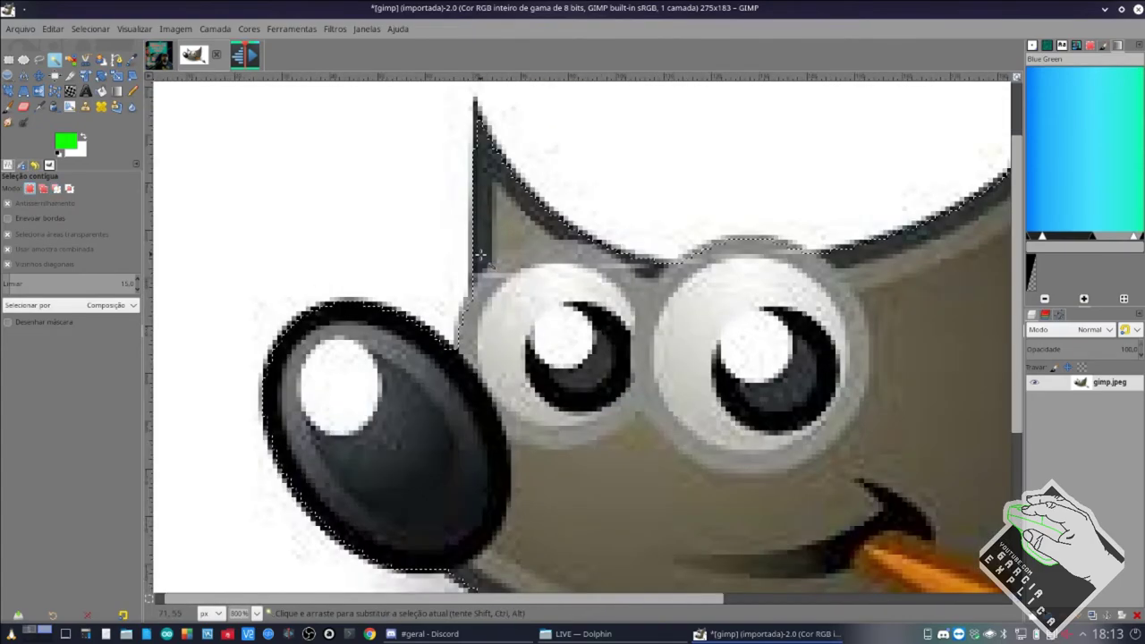
scroll(481, 255, "down", 3)
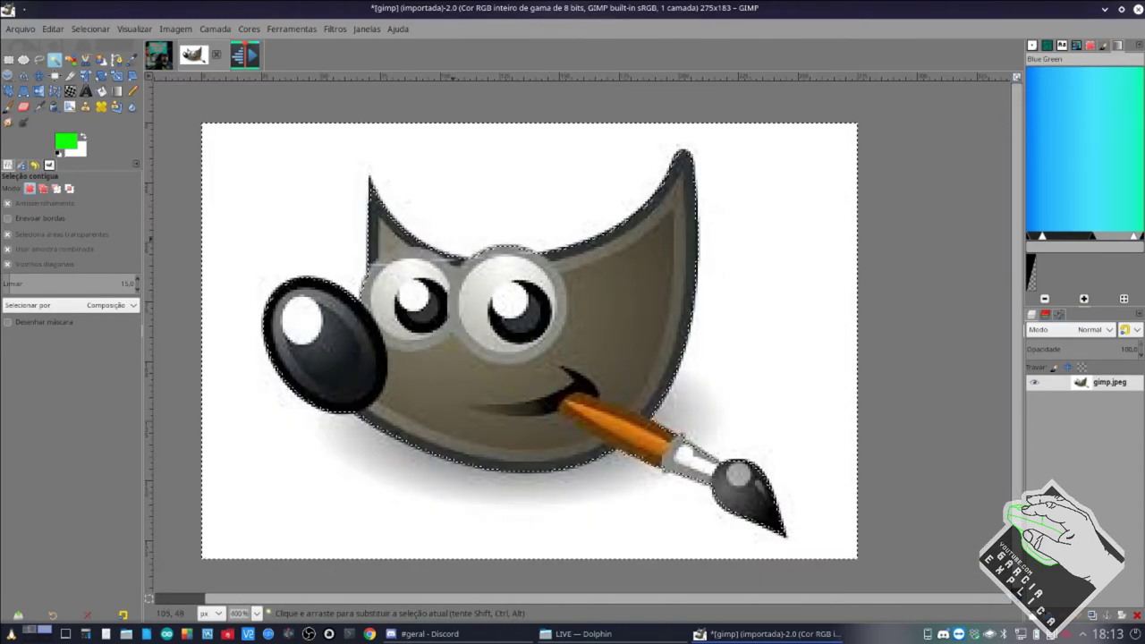
Invert the selection to isolate Wilber and copy the mascot.
right_click(456, 244)
mouse_move(531, 291)
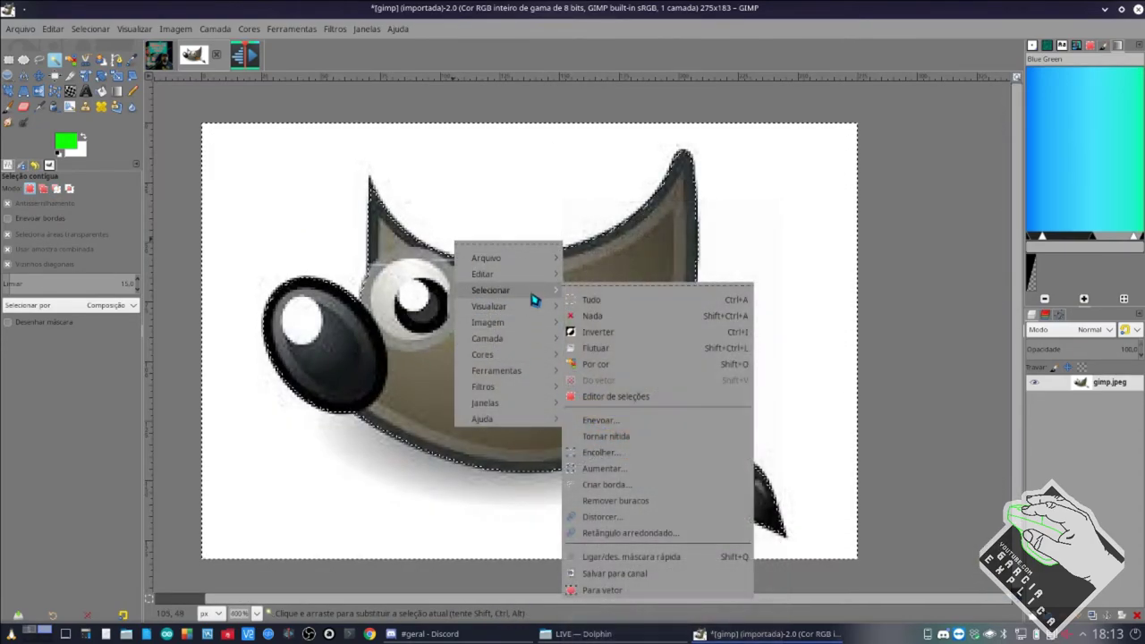
left_click(607, 332)
key("ctrl+c")
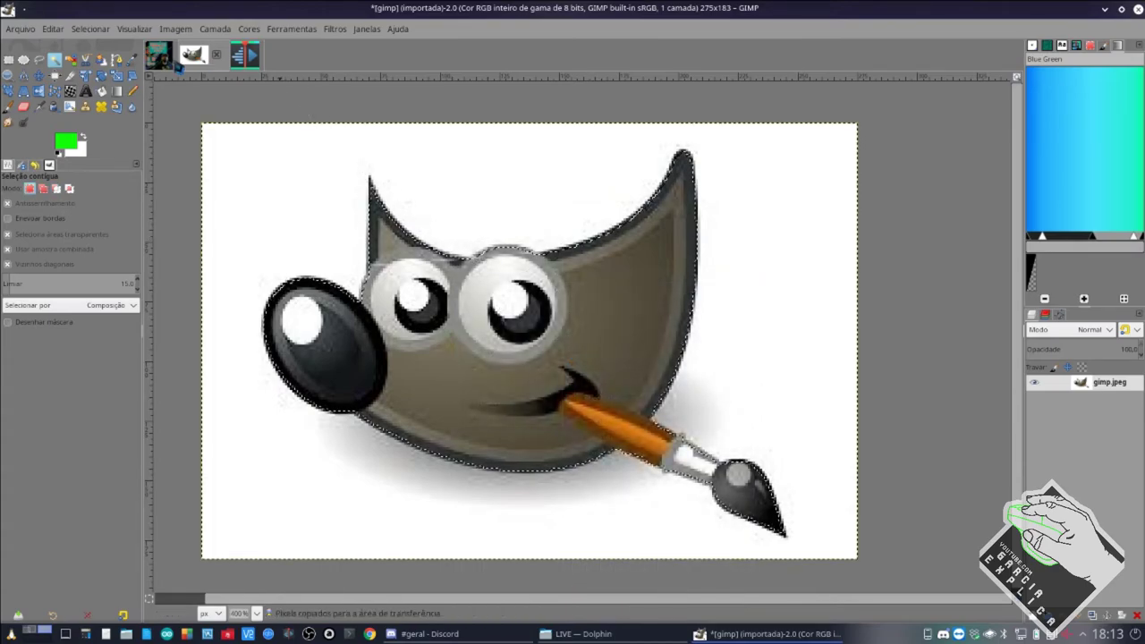
Paste the copied Wilber onto the Kdenlive logo image.
left_click(244, 55)
key("ctrl+v")
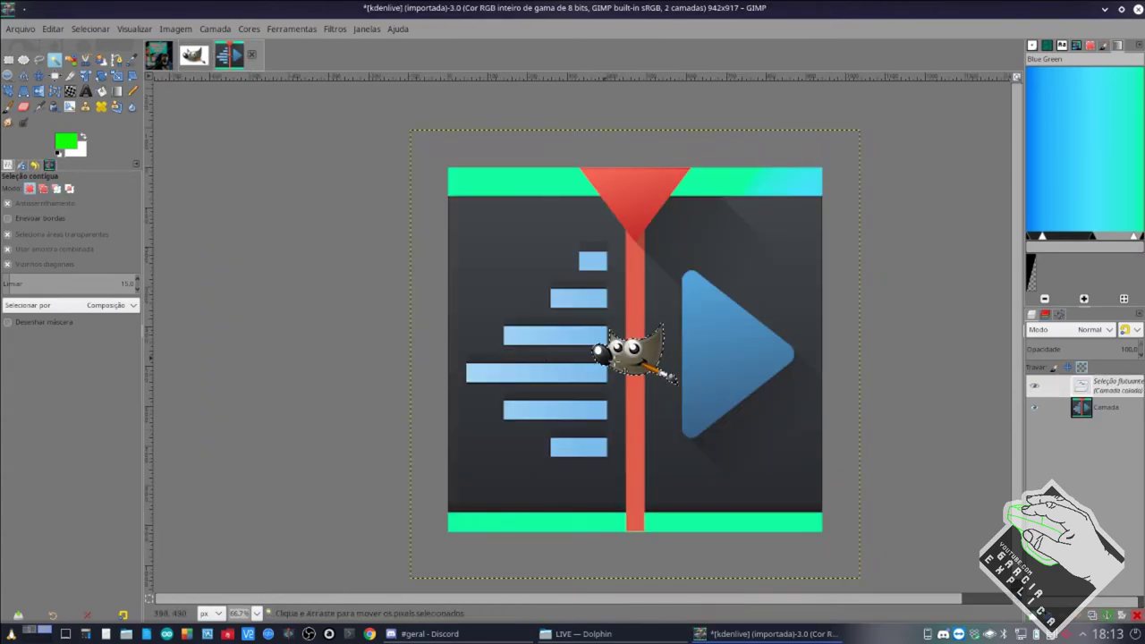
scroll(637, 361, "up", 3)
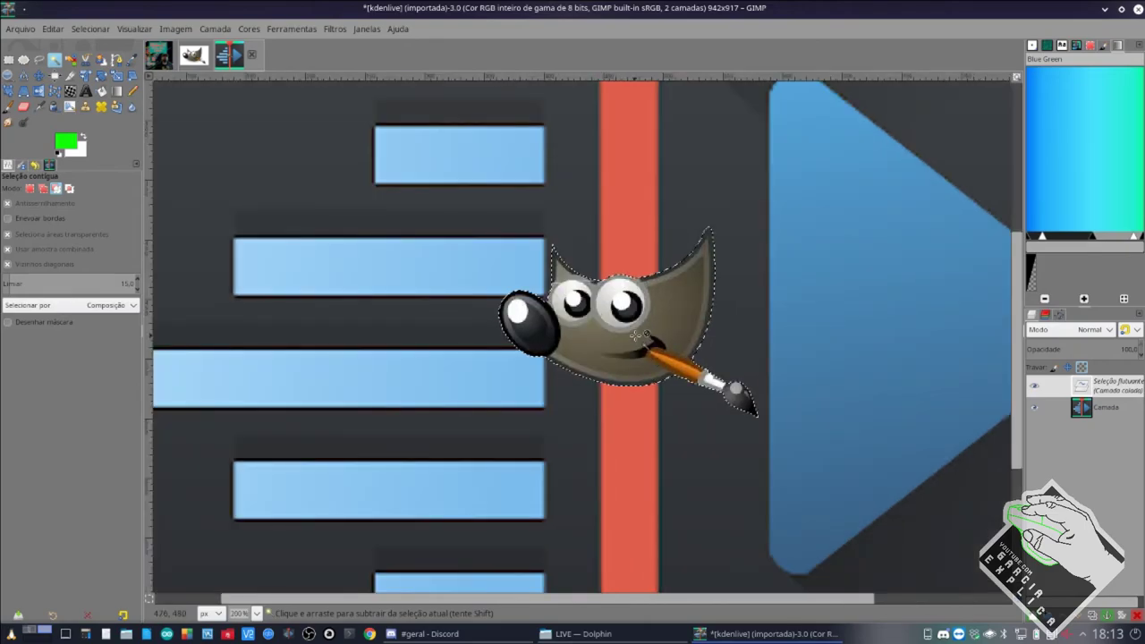
scroll(637, 336, "up", 2)
scroll(637, 336, "down", 4)
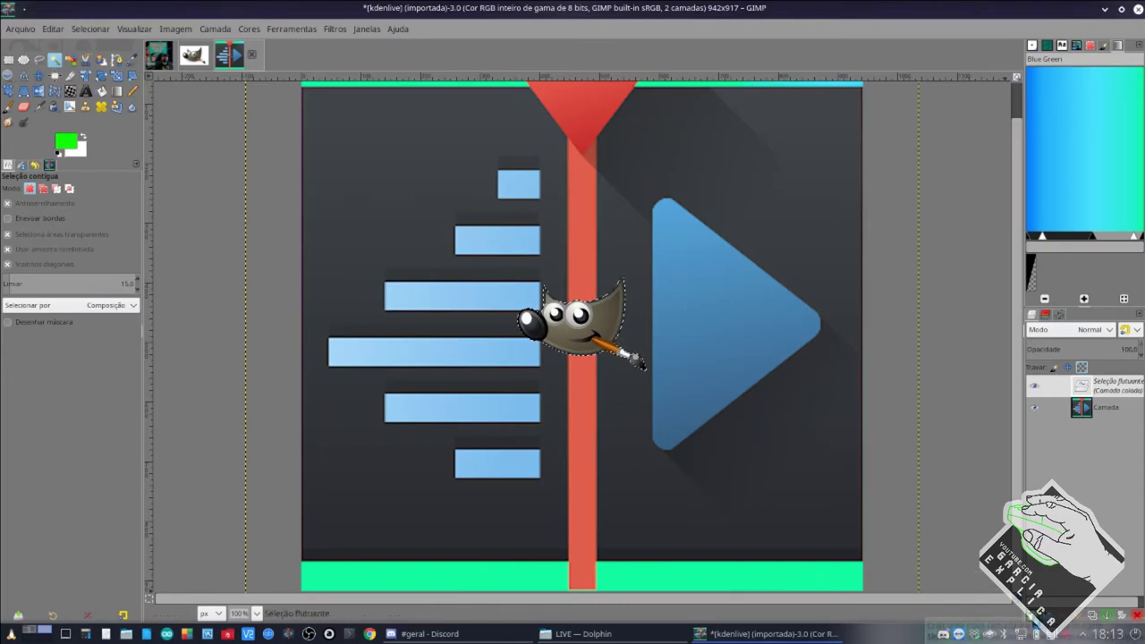
Make the pasted Wilber its own layer, move it beside the red bar, then switch to Discord.
left_click(1035, 616)
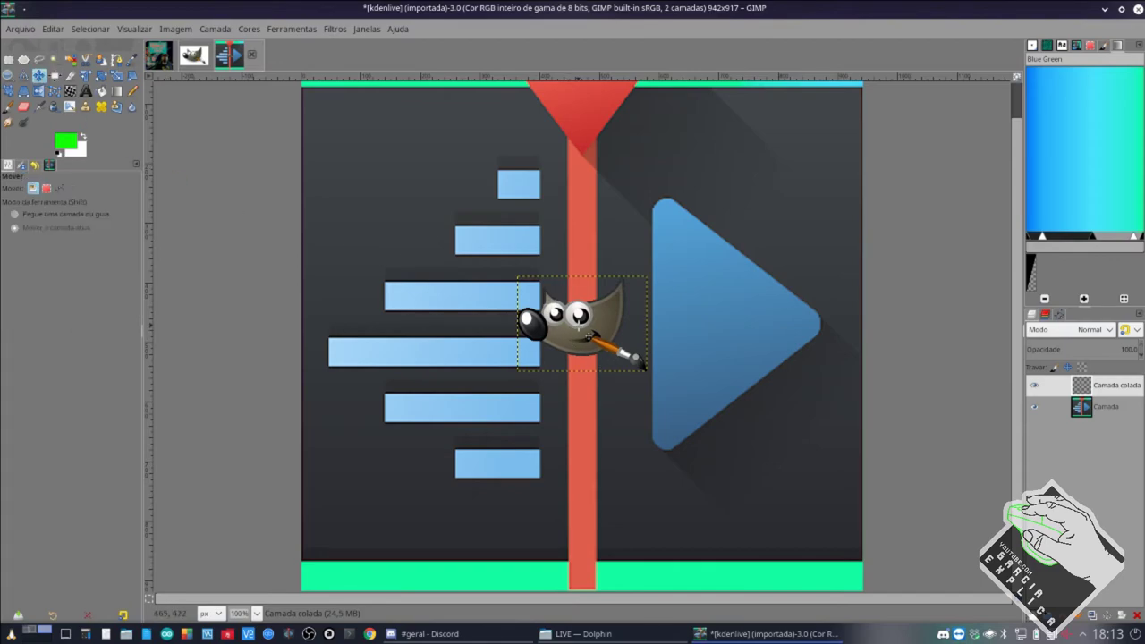
left_click_drag(588, 336, 716, 305)
left_click(1106, 406)
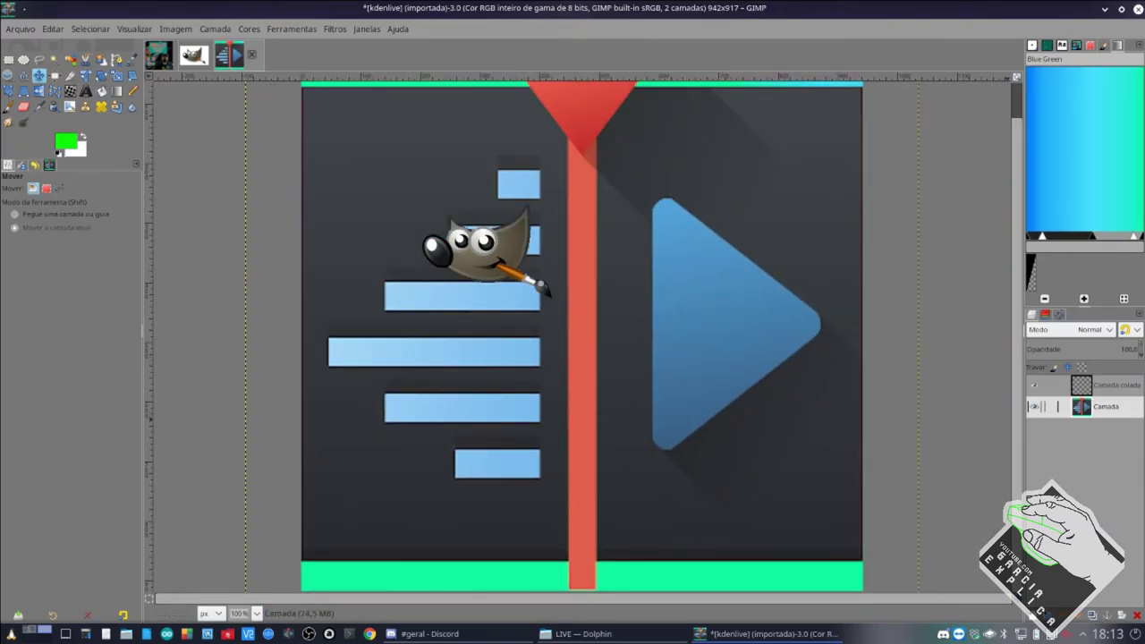
left_click(1102, 386)
left_click_drag(490, 269, 573, 260)
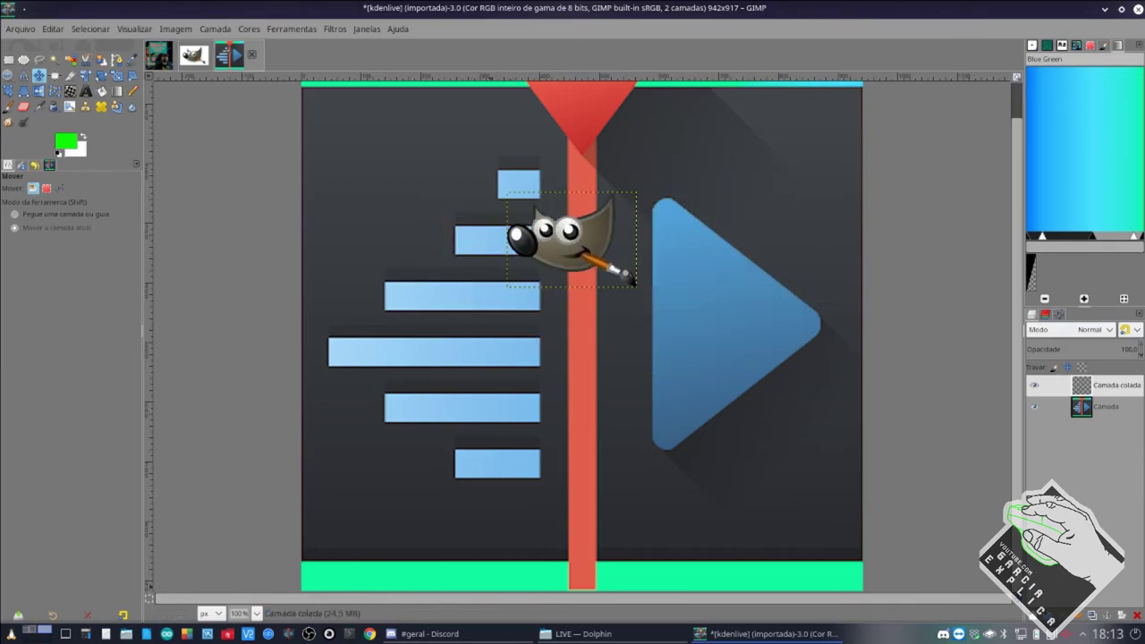
left_click(478, 634)
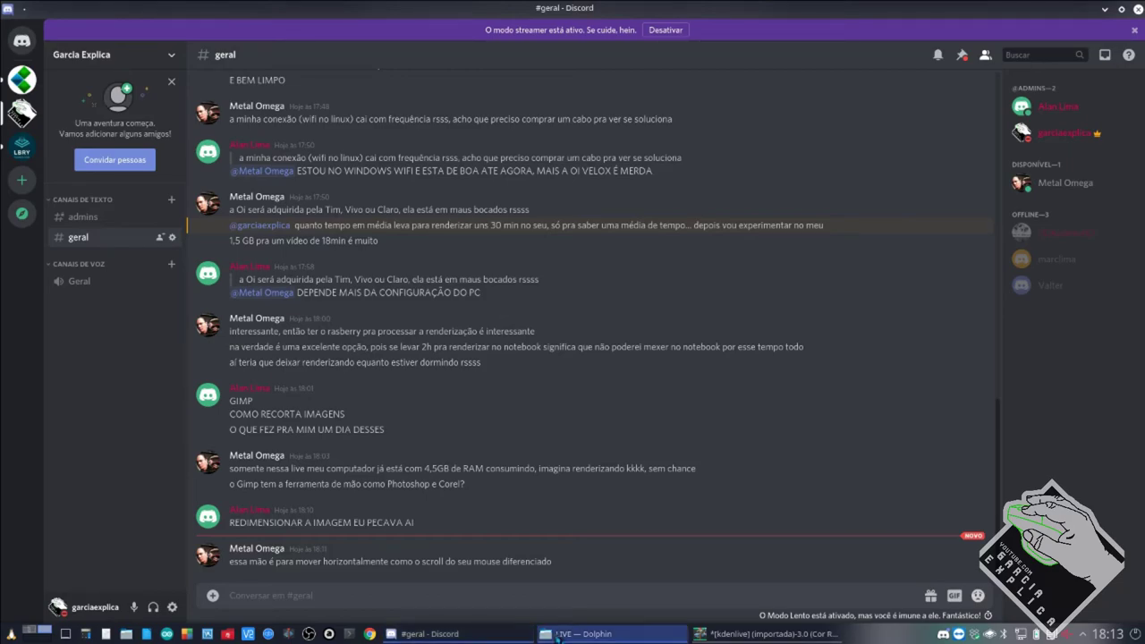
Leave the Discord #geral chat and return to GIMP showing the Kdenlive logo.
left_click(791, 635)
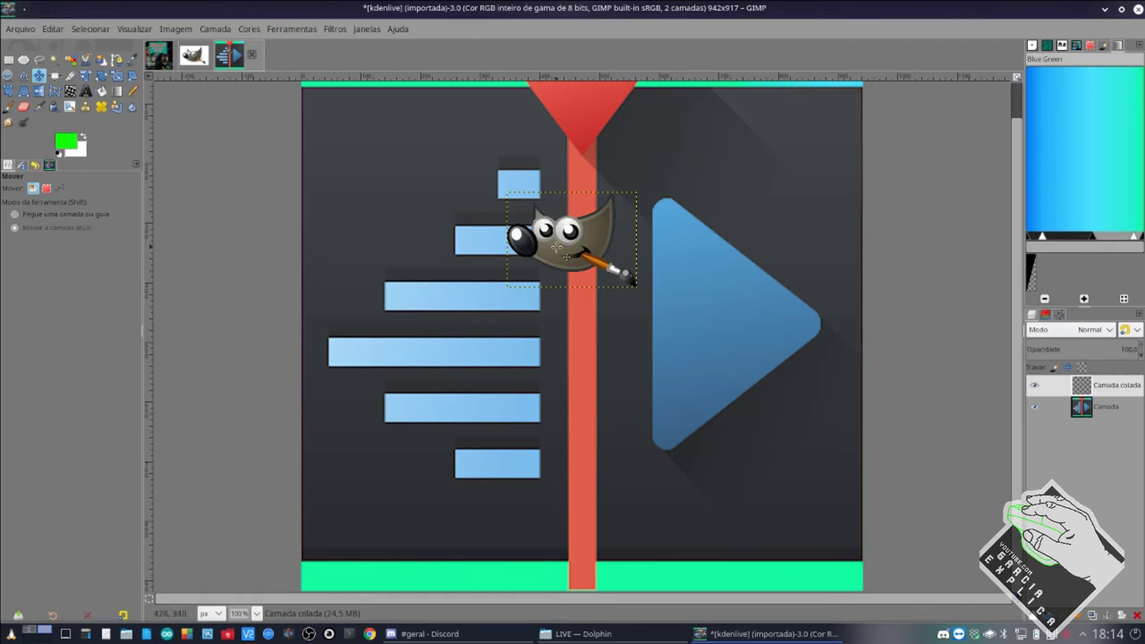
Nudge Wilber left and down, then scale the pasted layer up to roughly 316 × 232 px.
left_click_drag(545, 246, 510, 275)
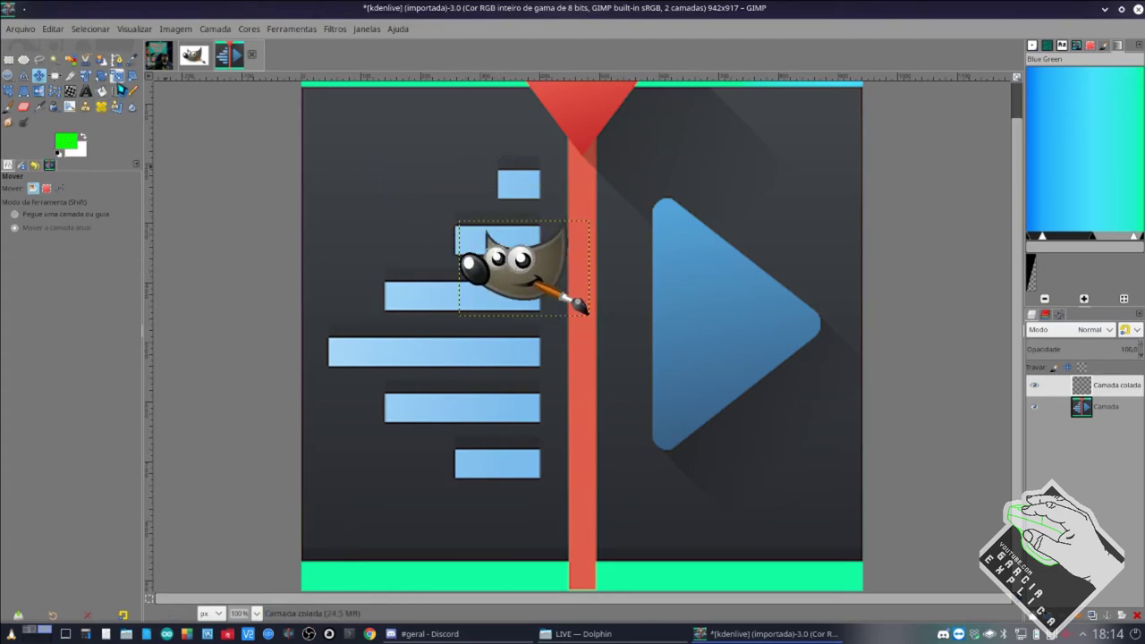
left_click(117, 78)
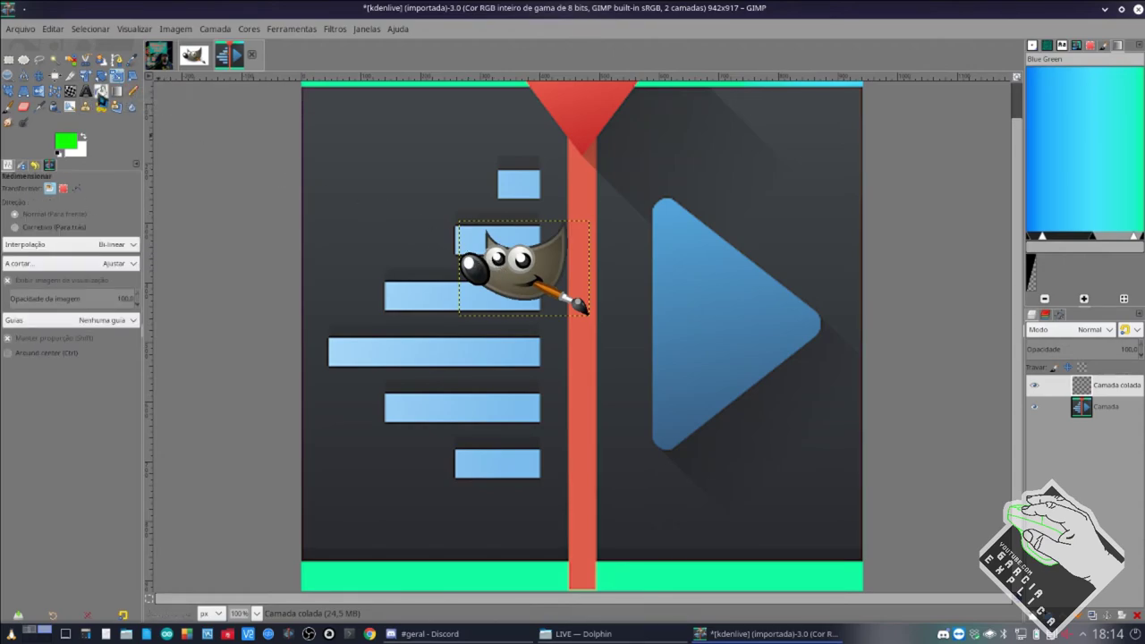
left_click(527, 296)
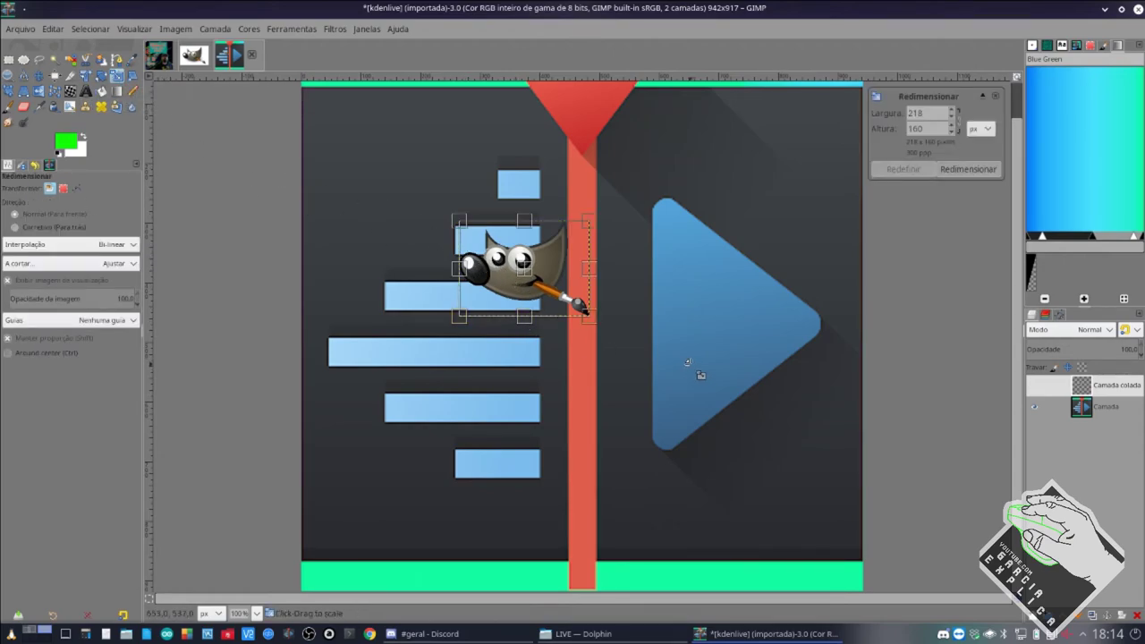
left_click(1110, 412)
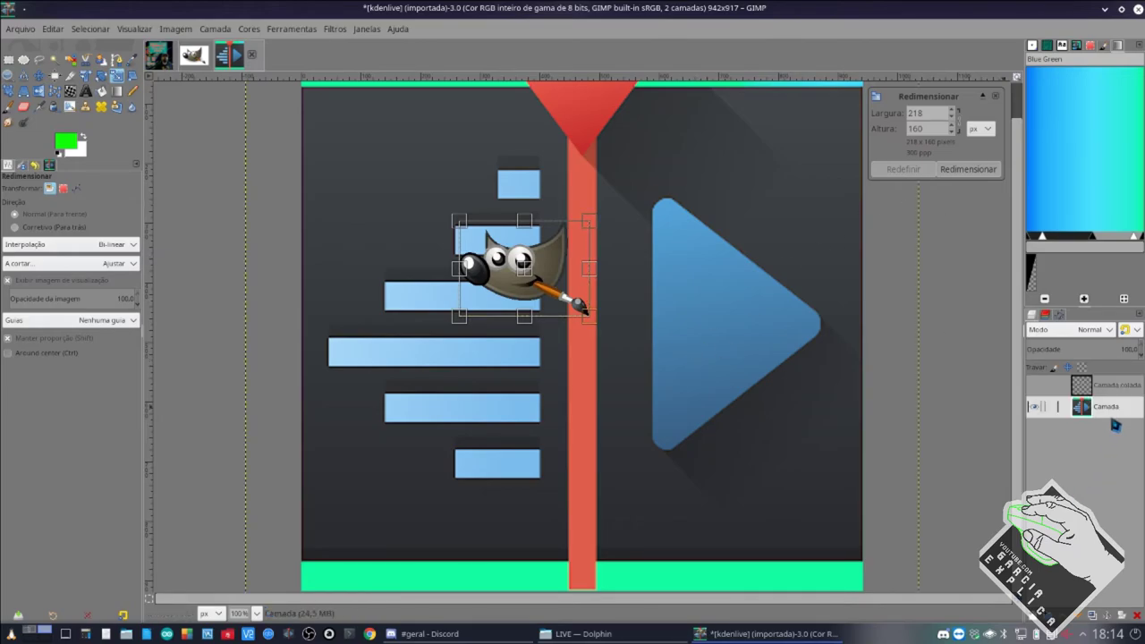
left_click(736, 347)
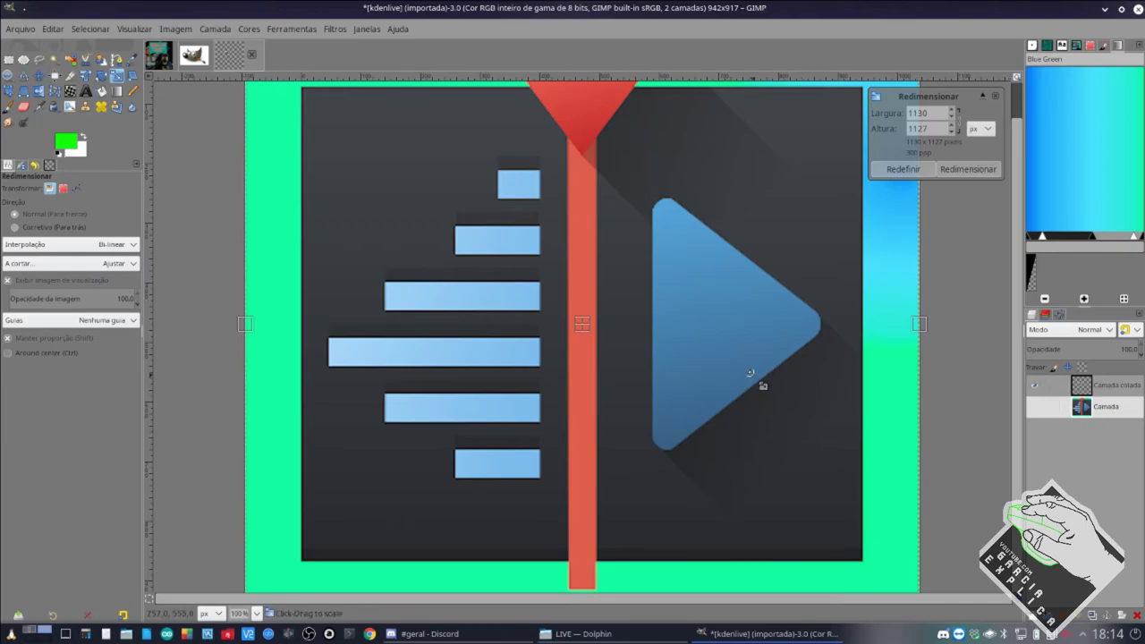
left_click(1104, 388)
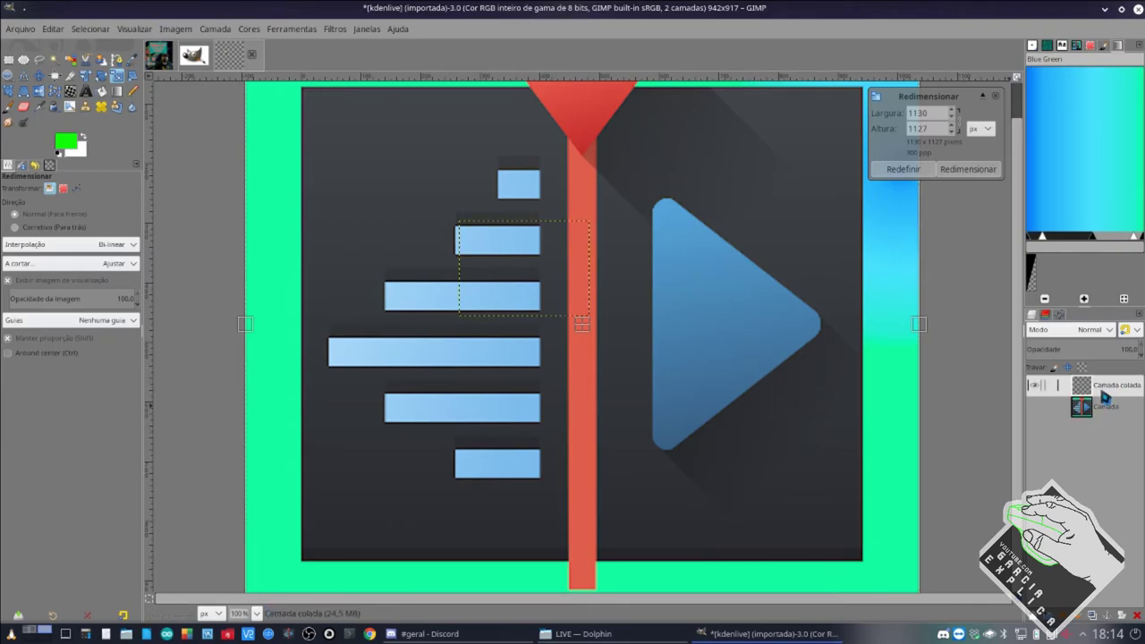
left_click(581, 312)
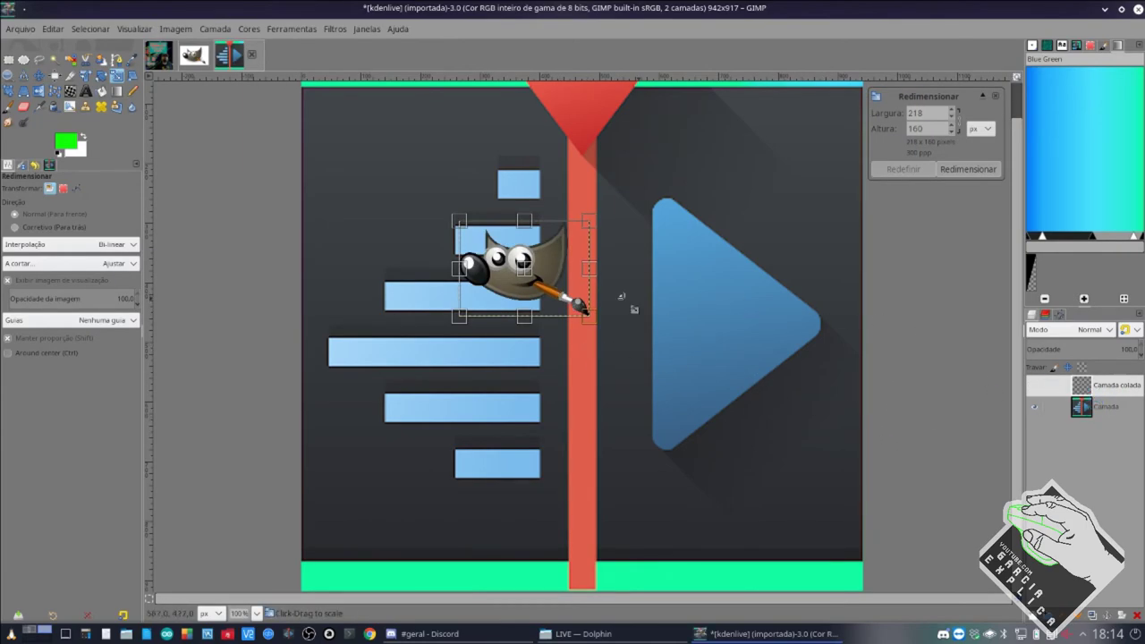
left_click_drag(599, 329, 616, 359)
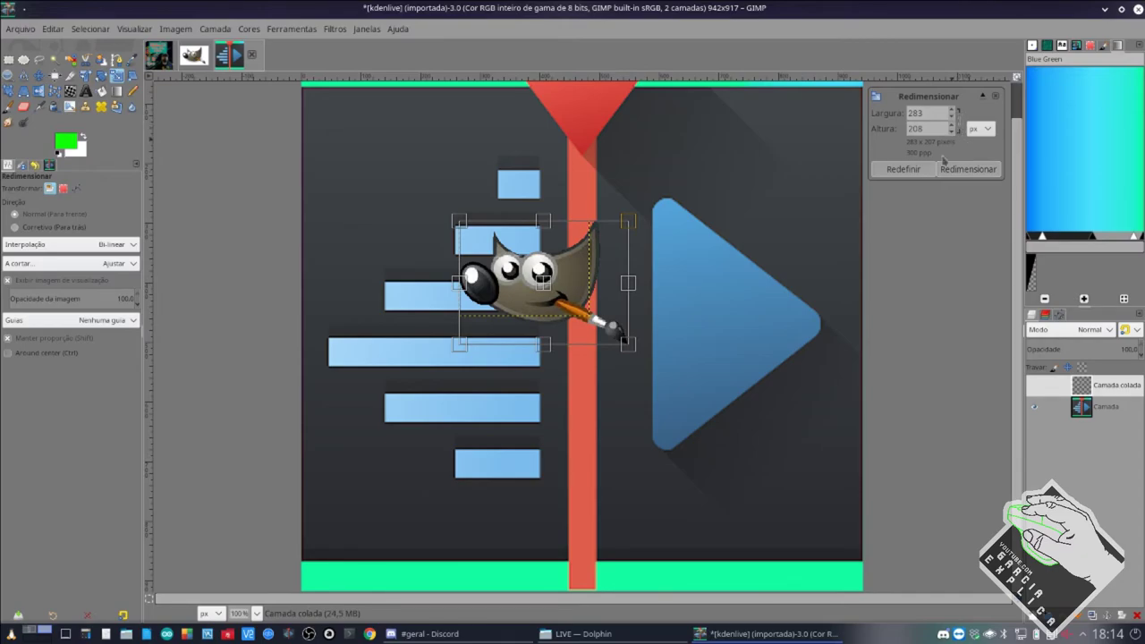
left_click_drag(615, 344, 647, 369)
left_click(971, 170)
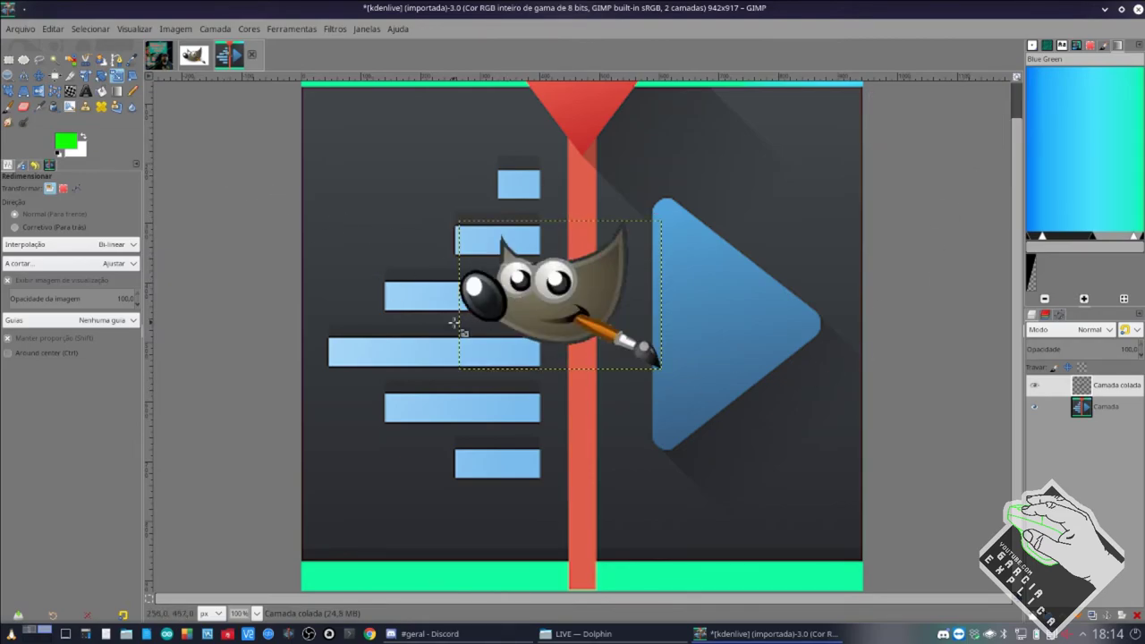
scroll(487, 367, "up", 1)
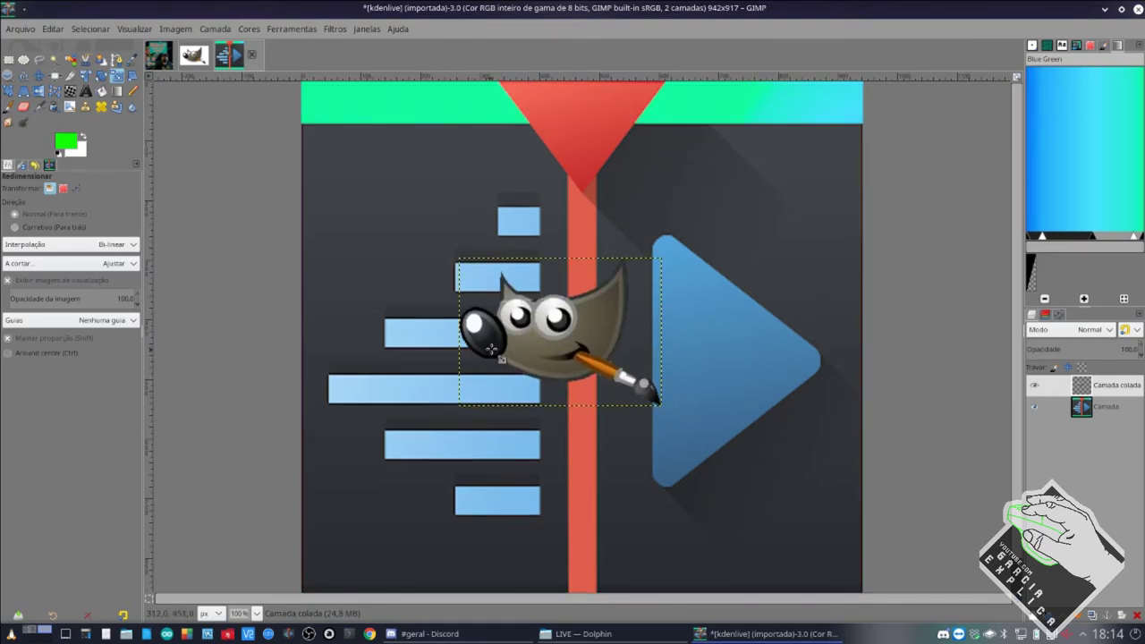
scroll(493, 358, "down", 1)
scroll(495, 344, "up", 1)
scroll(498, 349, "down", 1)
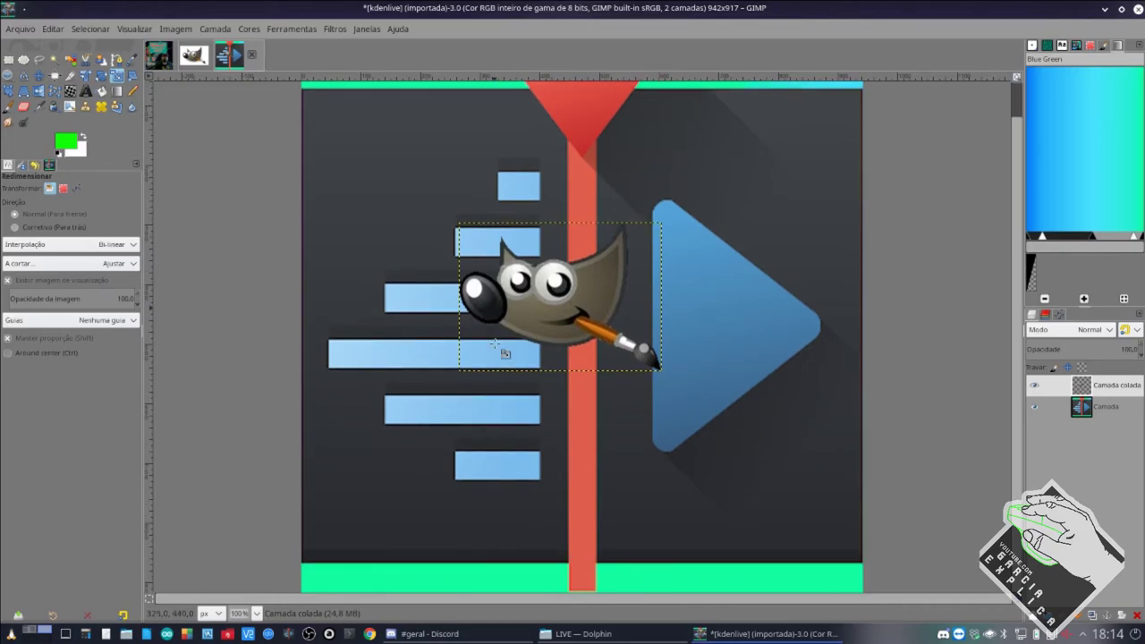
scroll(507, 352, "up", 1)
scroll(510, 354, "down", 1)
scroll(510, 354, "up", 1)
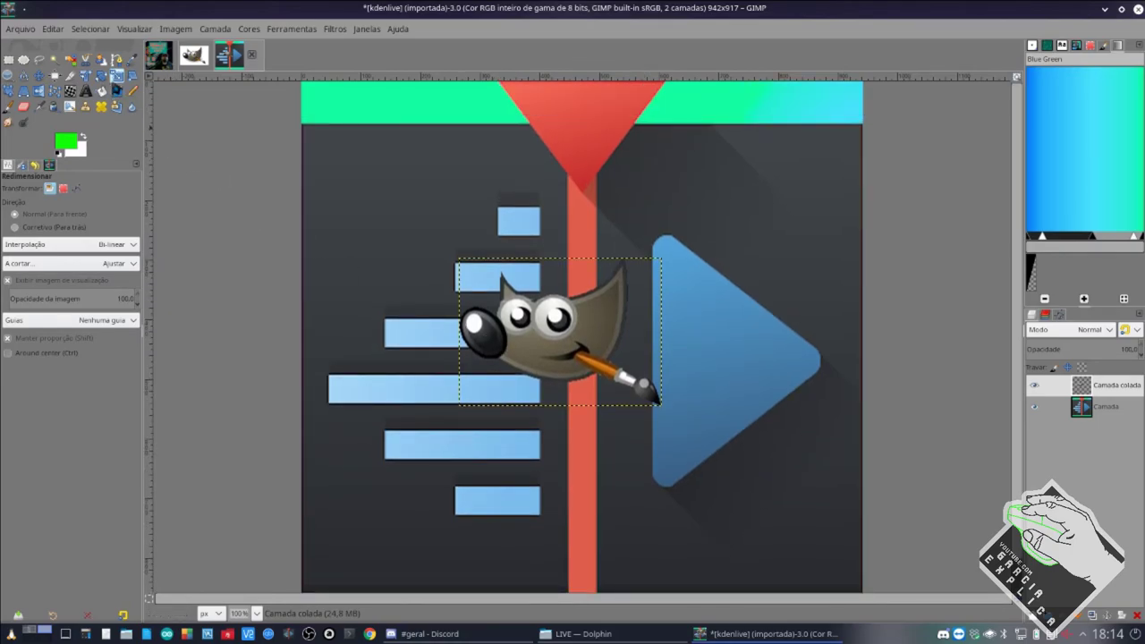
left_click(38, 75)
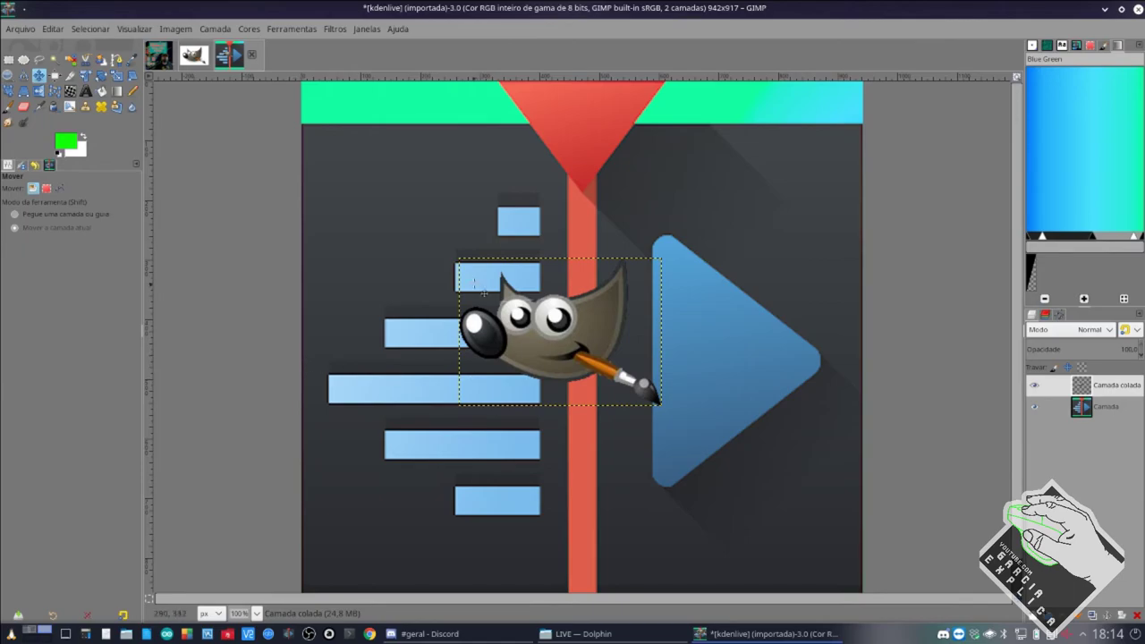
scroll(485, 293, "down", 1)
scroll(487, 296, "up", 1)
scroll(489, 297, "down", 1)
scroll(491, 299, "up", 1)
scroll(289, 259, "up", 5)
scroll(427, 280, "down", 3)
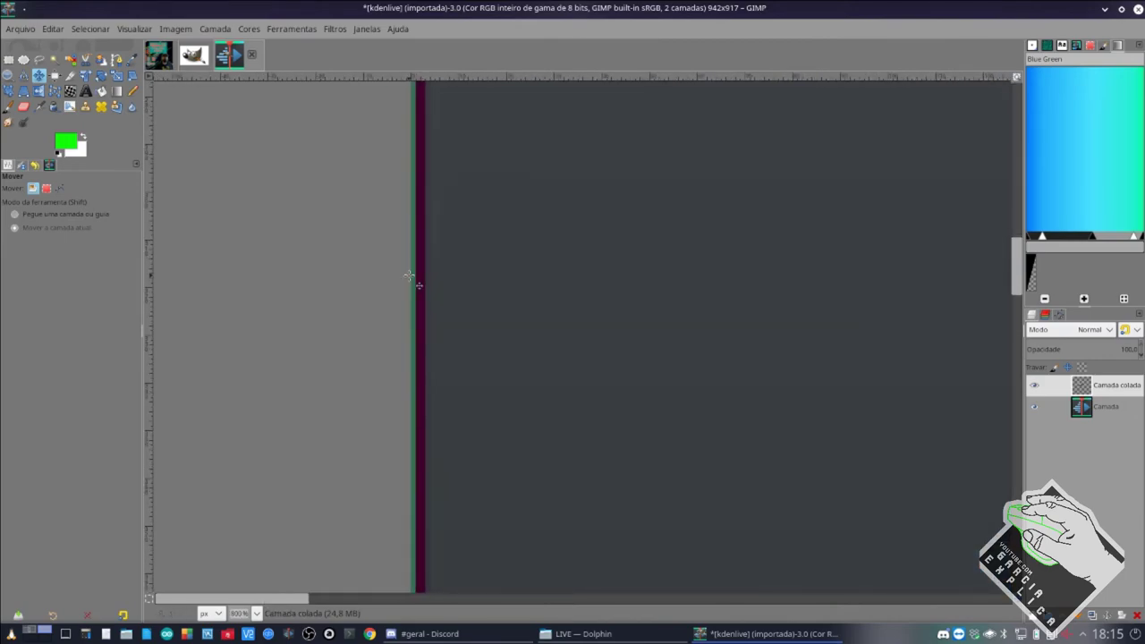
scroll(492, 299, "down", 1)
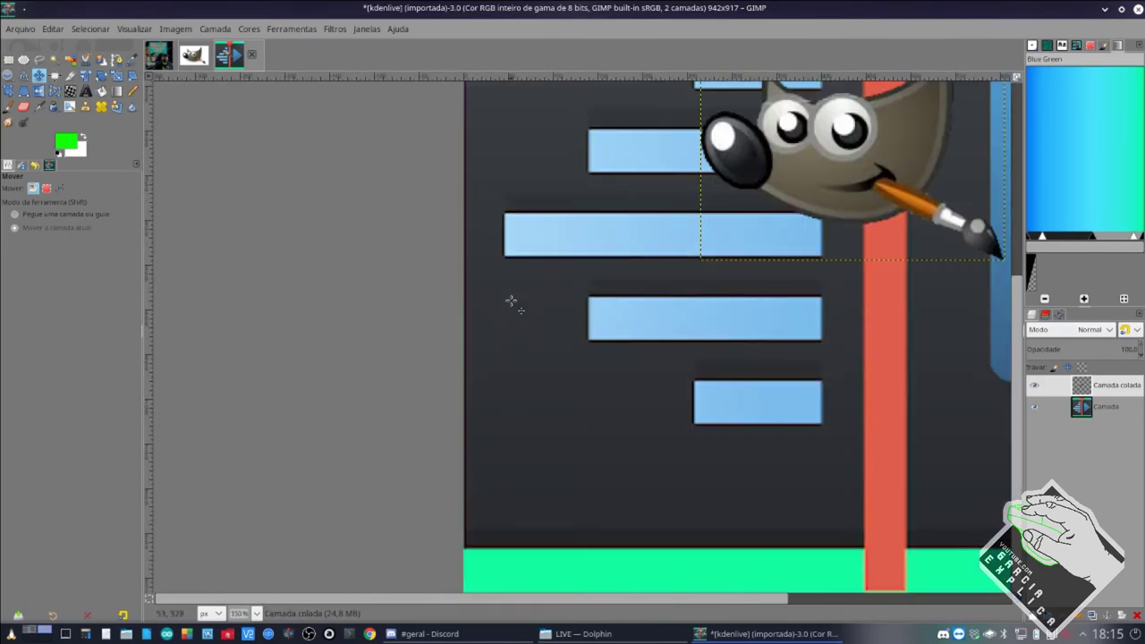
scroll(863, 385, "down", 3)
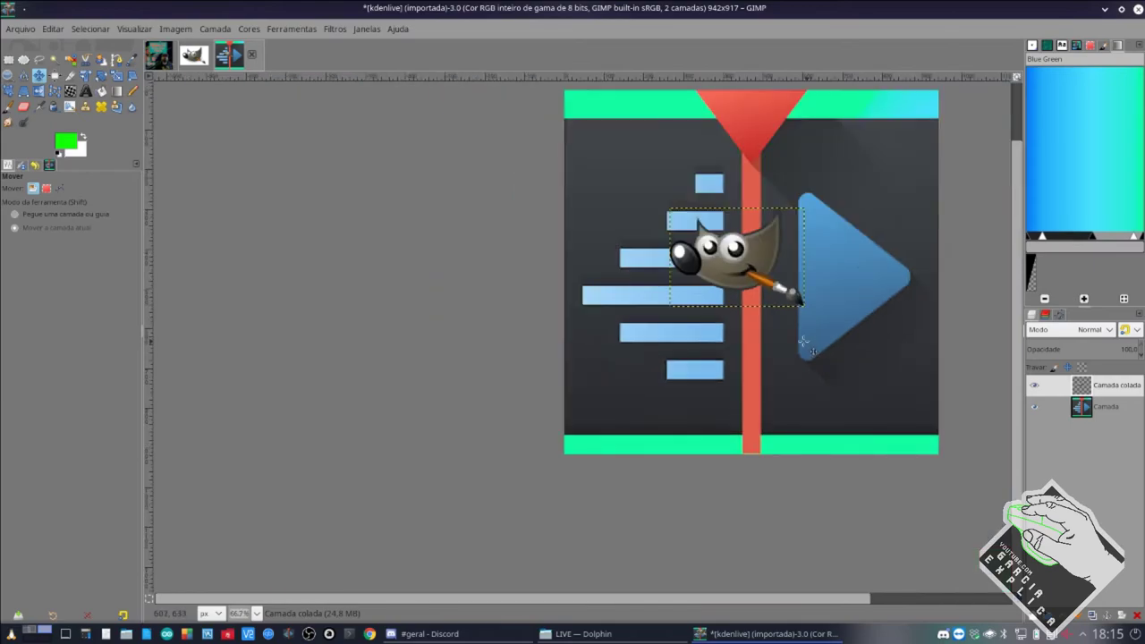
scroll(794, 340, "up", 2)
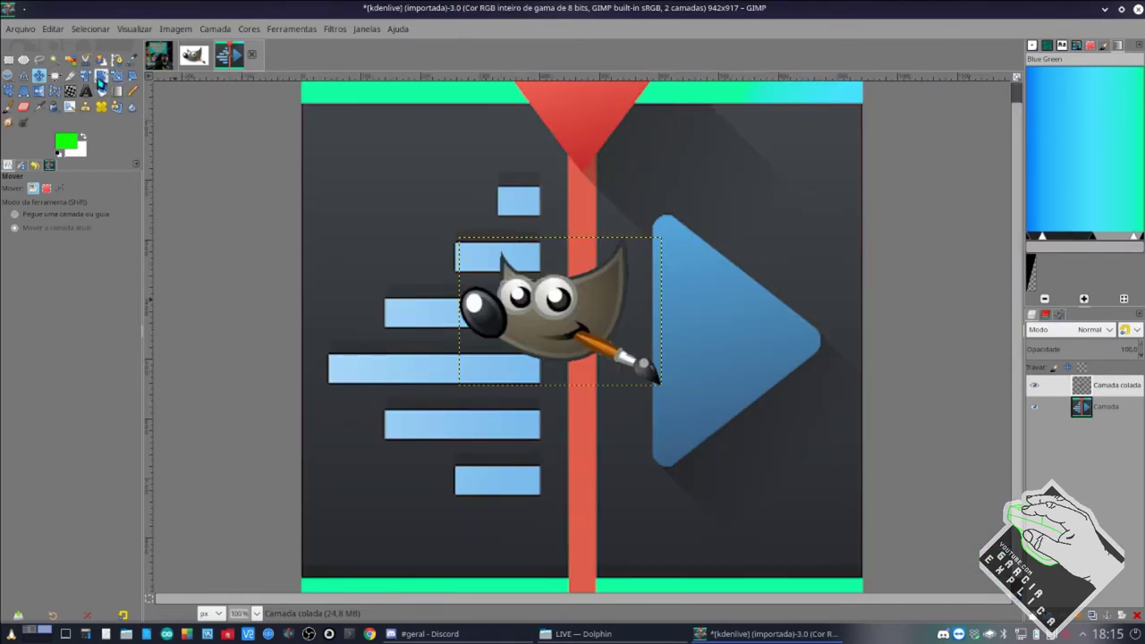
Rotate the mascot layer about 93 degrees with the Rotate tool.
left_click(100, 80)
left_click(594, 346)
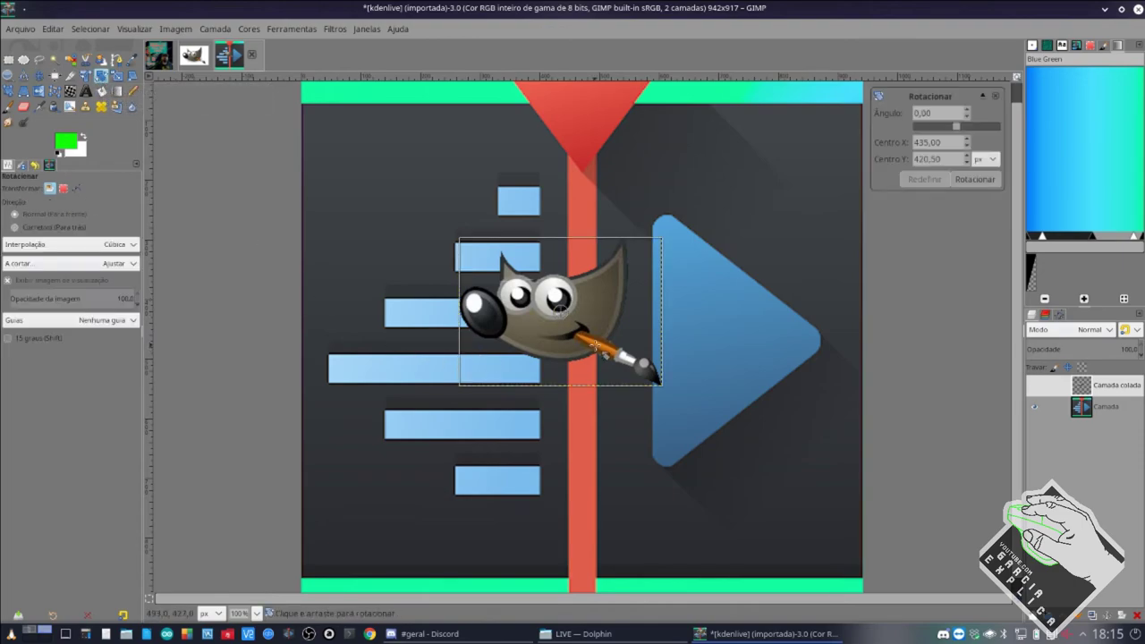
left_click_drag(600, 337, 570, 370)
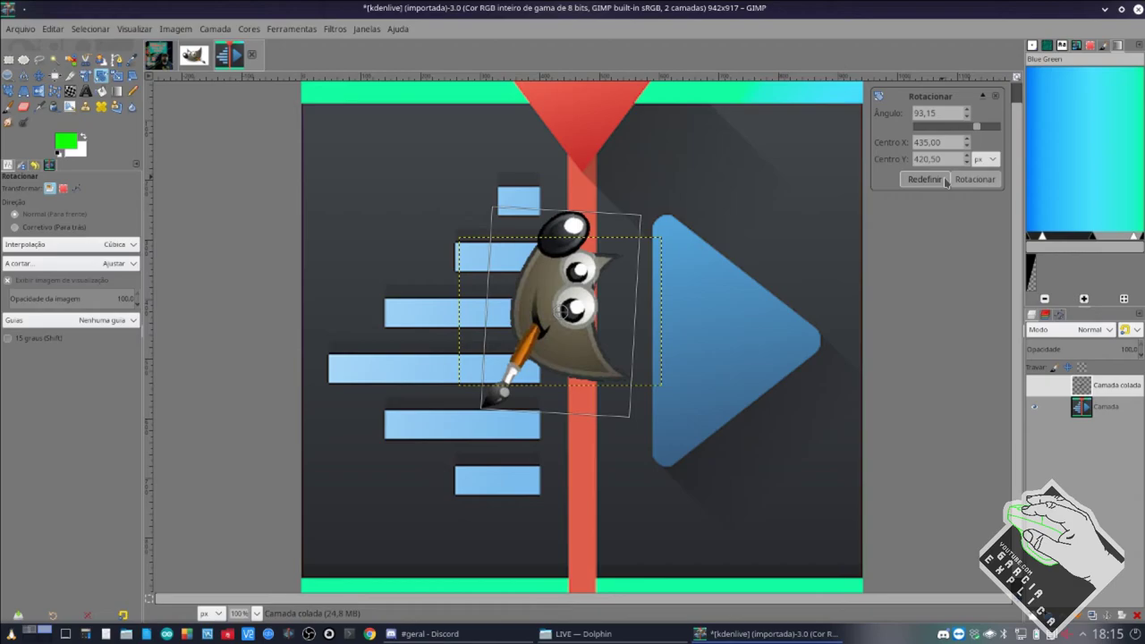
left_click(973, 178)
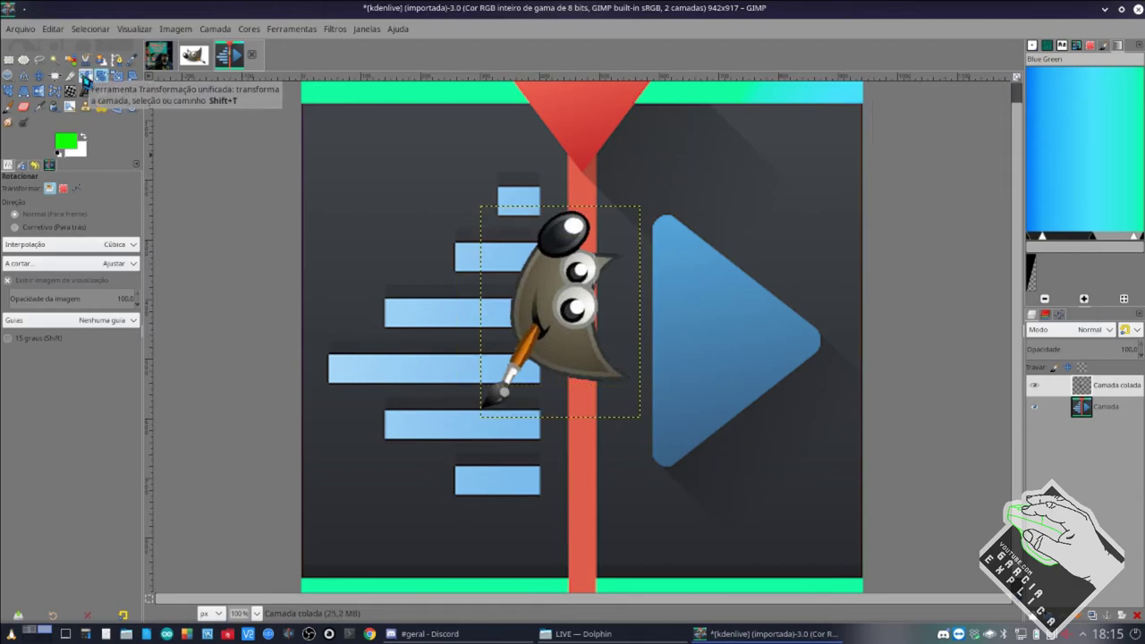
Warp the mascot with Unified Transform, pulling its corners outward into a large perspective shape.
left_click(85, 77)
left_click(562, 340)
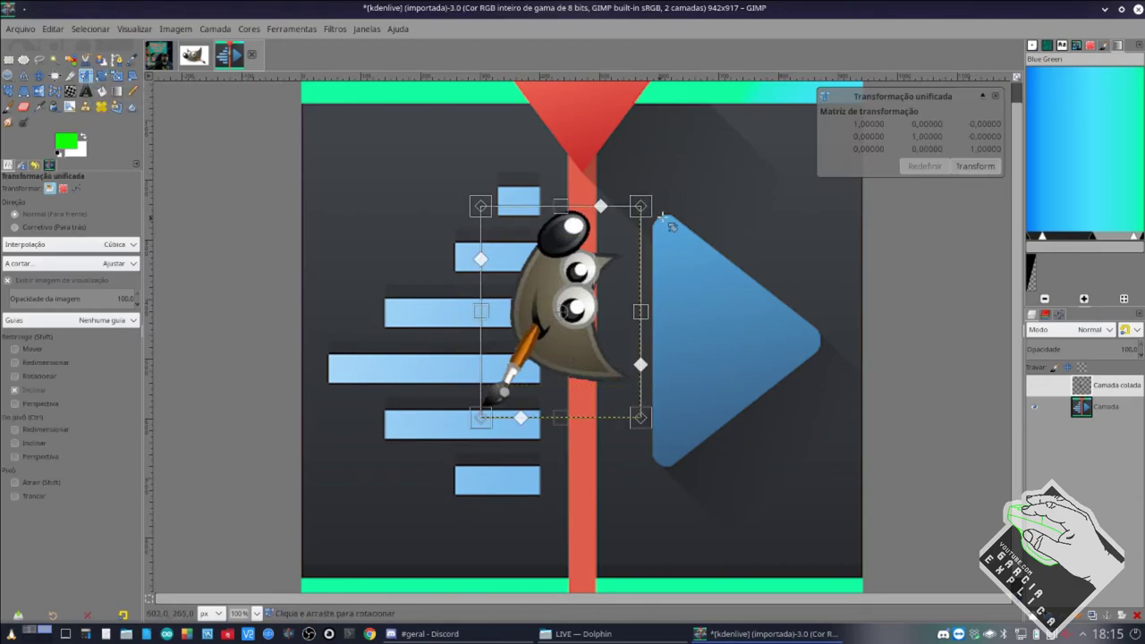
left_click_drag(641, 208, 722, 174)
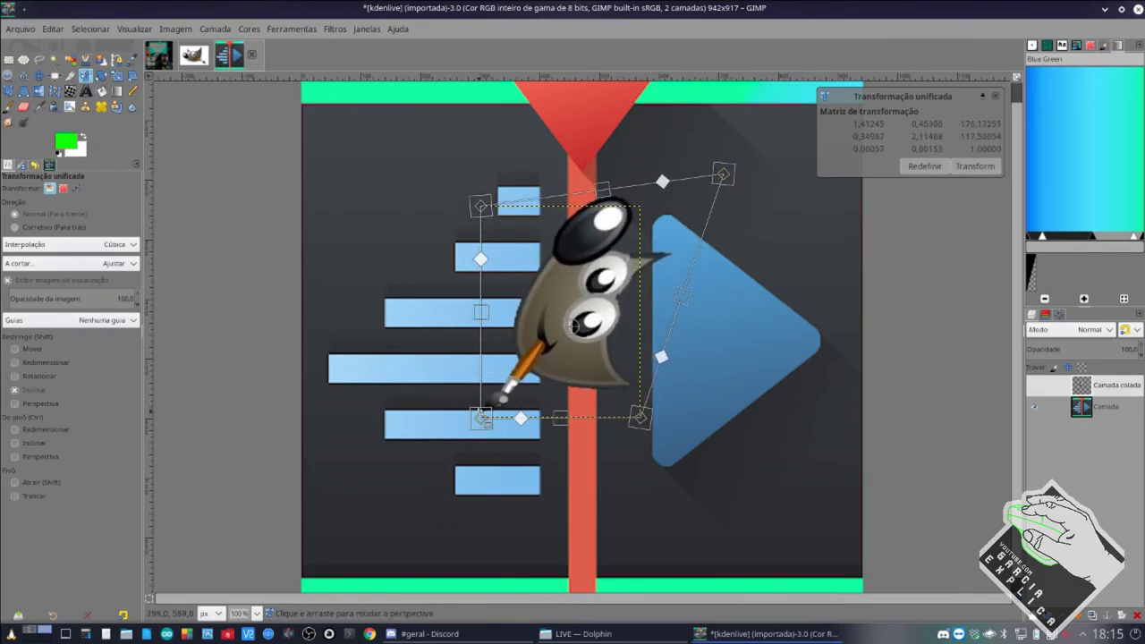
left_click_drag(480, 417, 445, 471)
left_click_drag(481, 208, 301, 89)
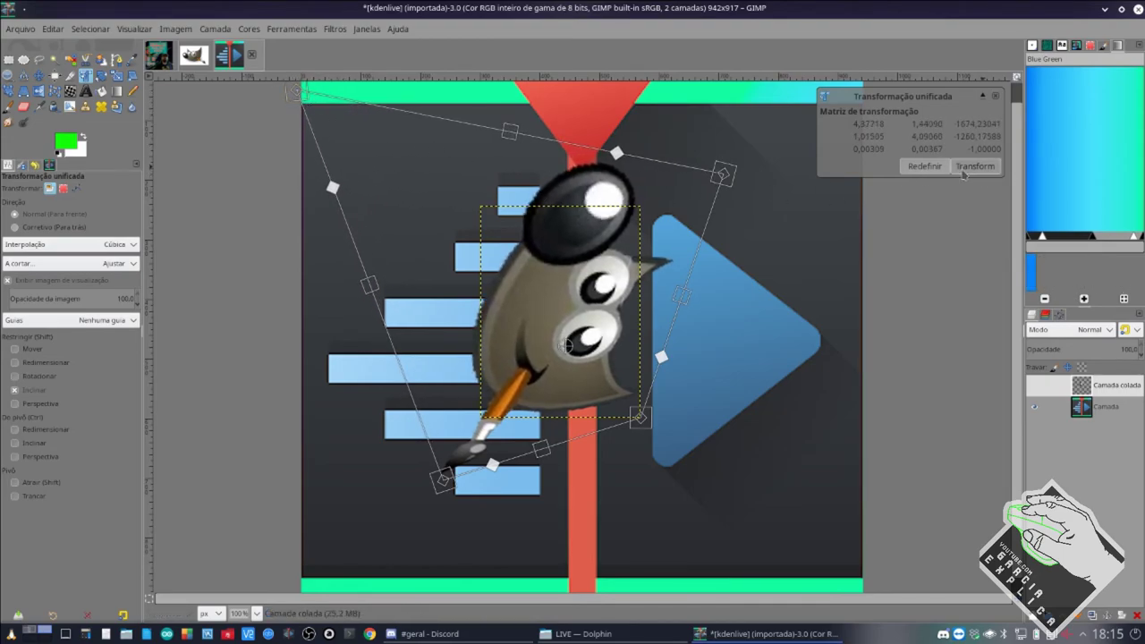
left_click(974, 166)
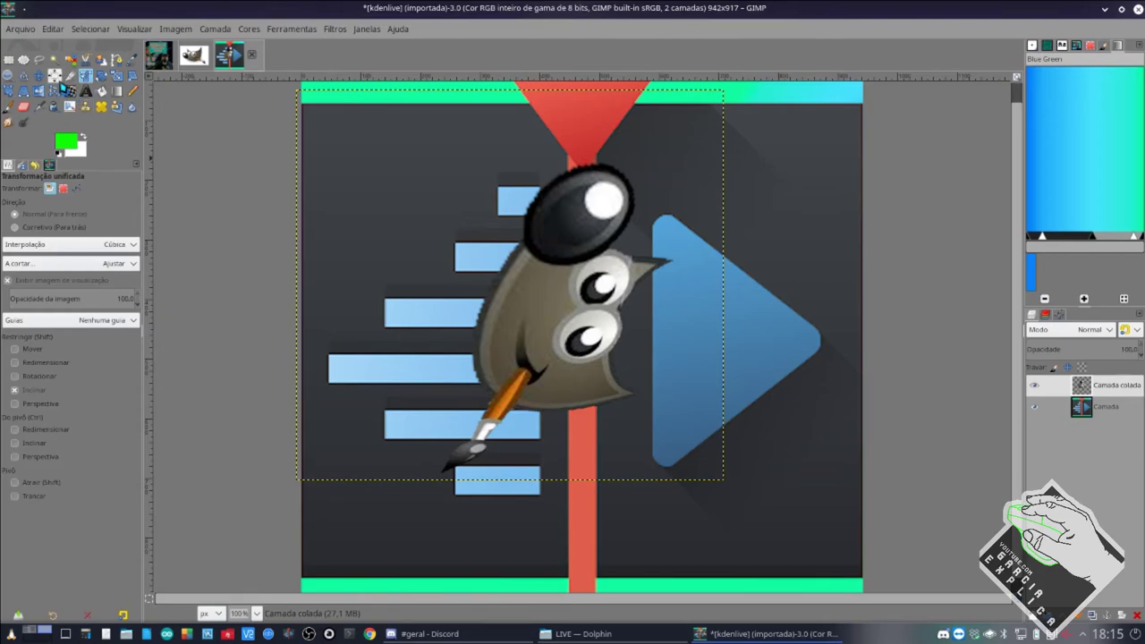
left_click(59, 81)
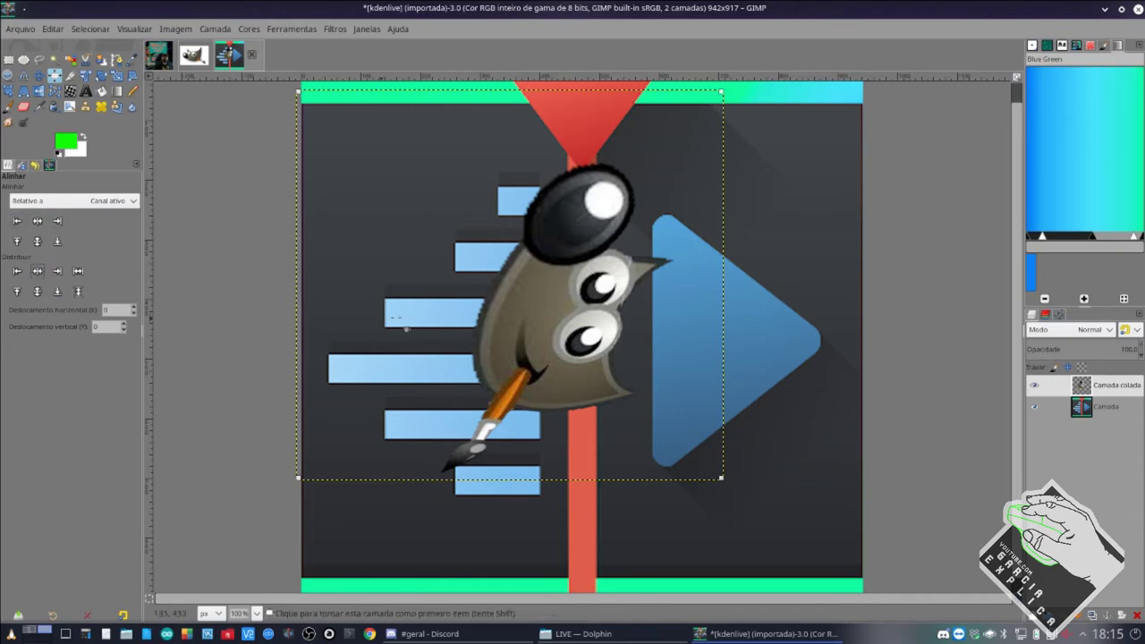
Make the pasted mascot layer Camada colada active in the Layers panel.
left_click(1107, 406)
left_click(1108, 385)
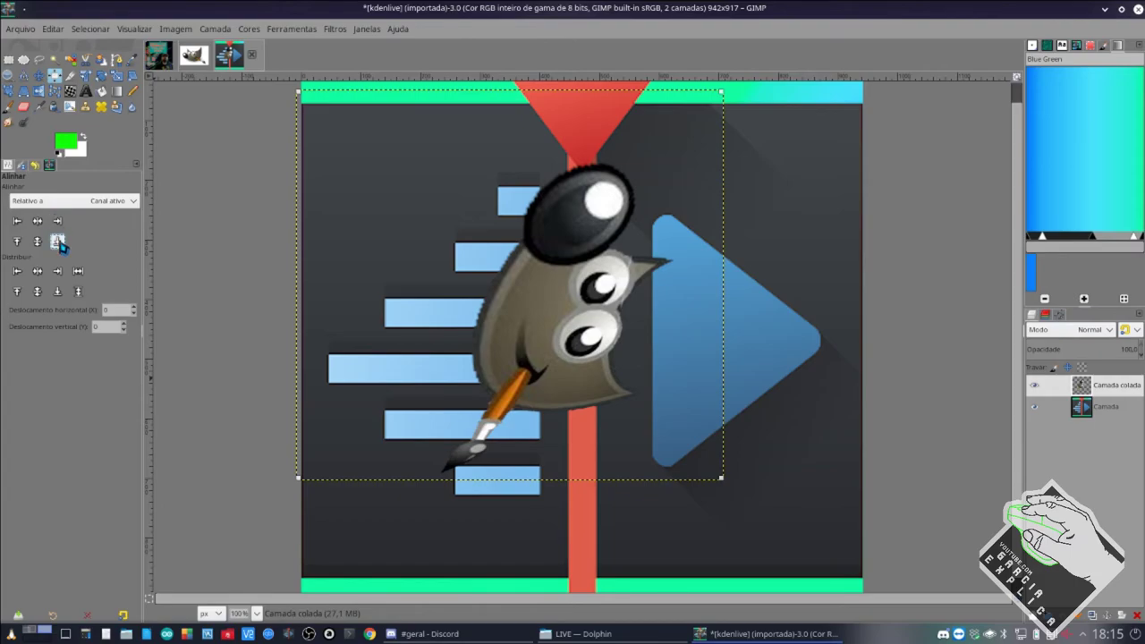
left_click(37, 270)
left_click(78, 290)
Move the mascot right and down so it overlaps the blue play triangle.
left_click(39, 75)
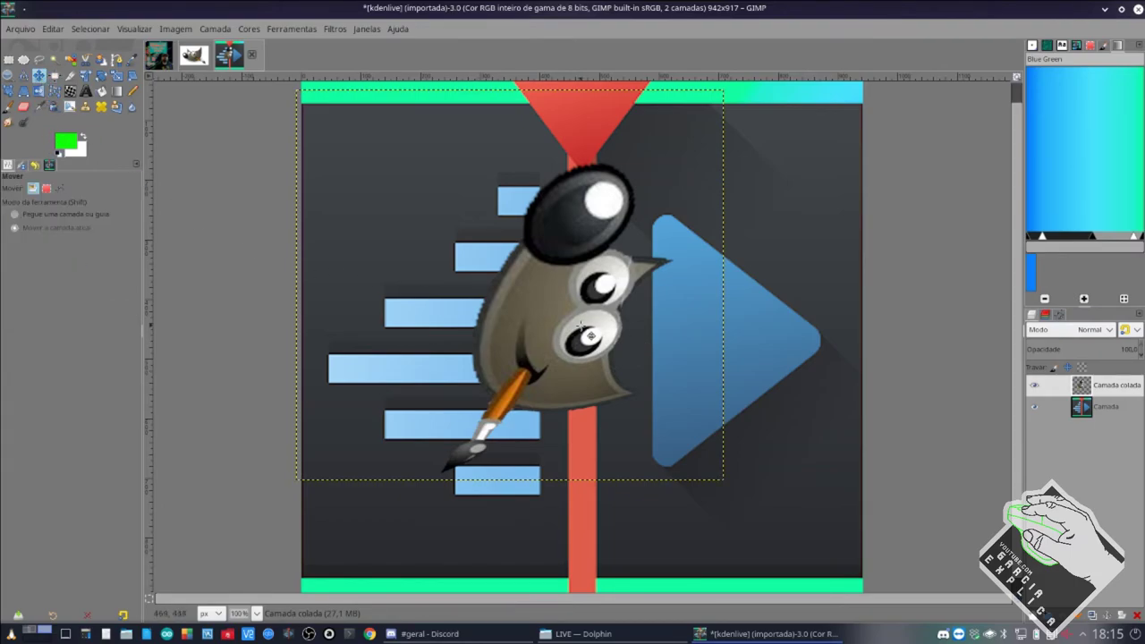
left_click_drag(491, 336, 552, 371)
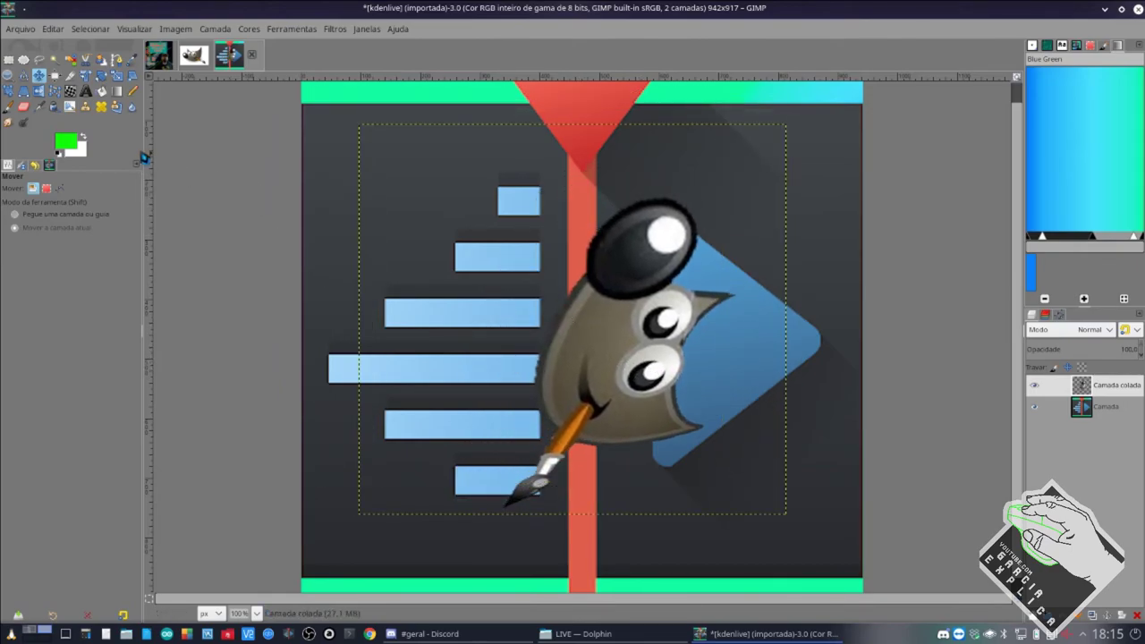
left_click(9, 60)
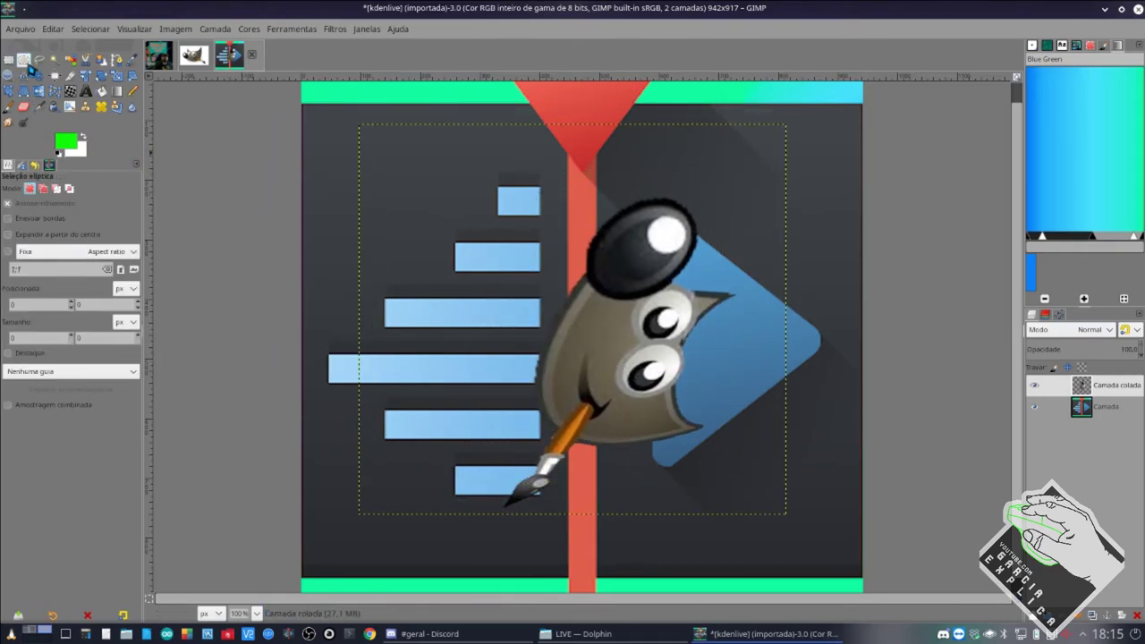
left_click(38, 61)
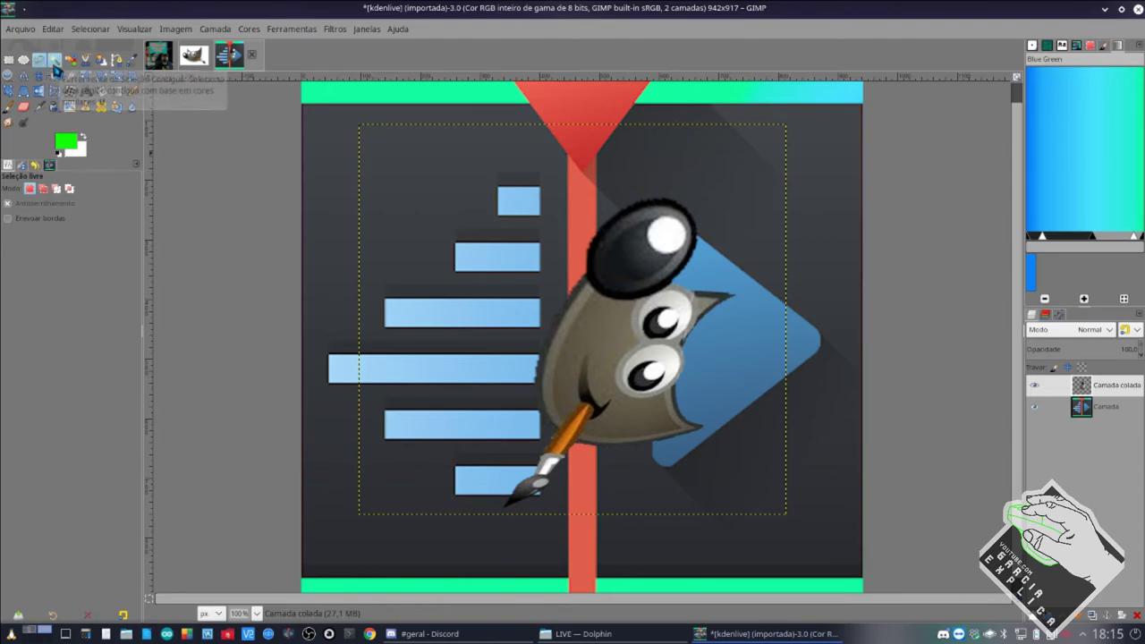
left_click(54, 61)
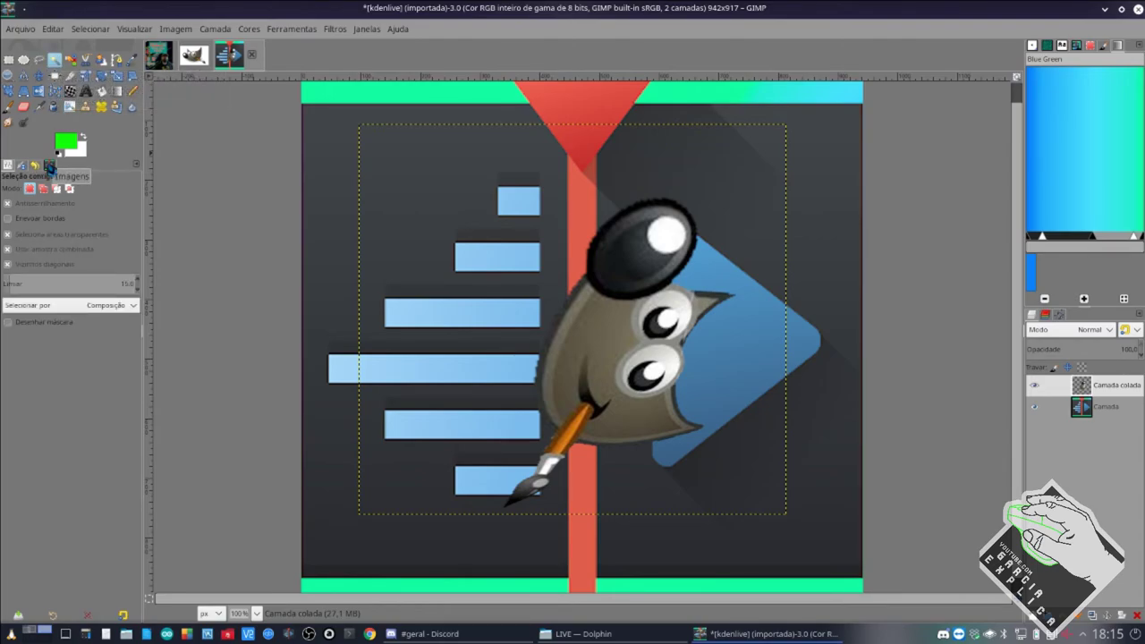
Sample the mascot's grey-brown body as the foreground colour, after first trying the top bar's cyan.
left_click(132, 61)
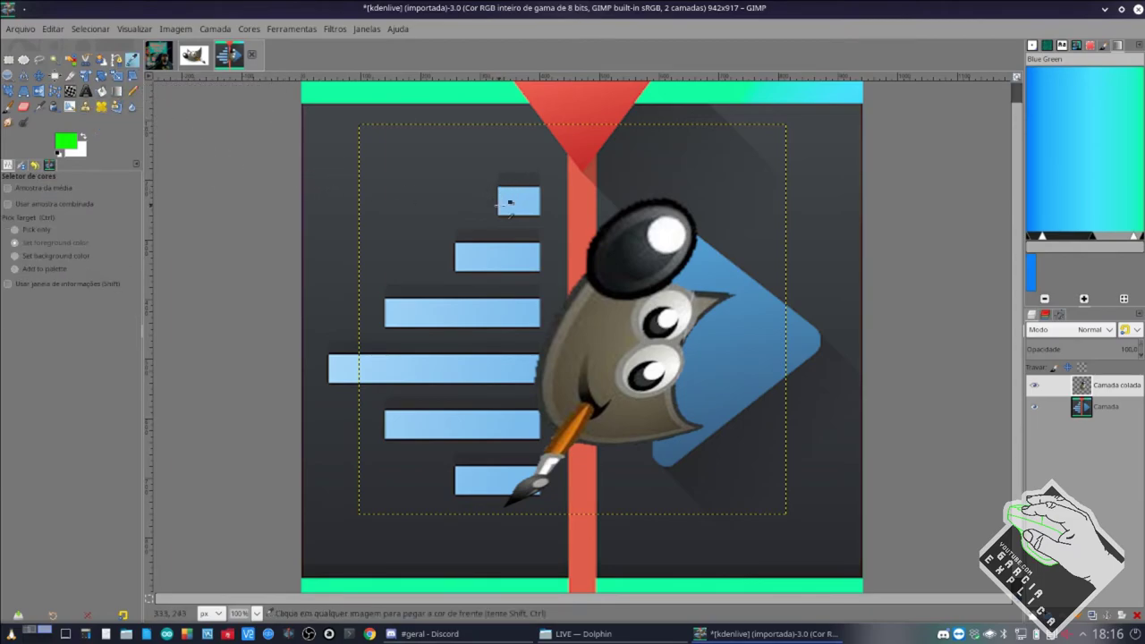
left_click(1106, 408)
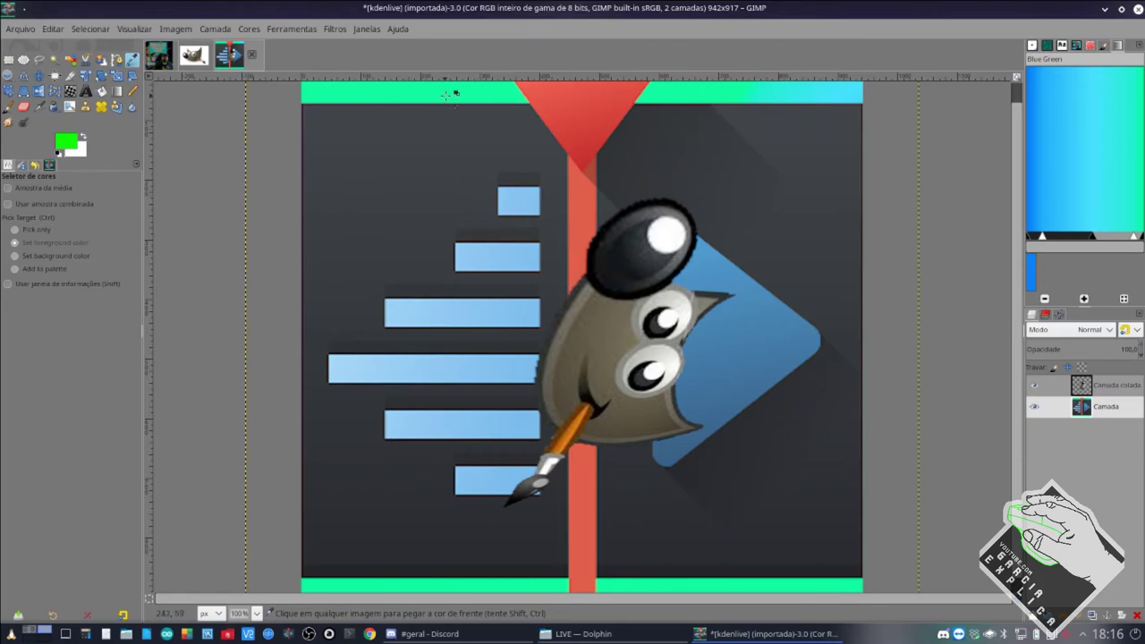
left_click(823, 94)
left_click(1122, 387)
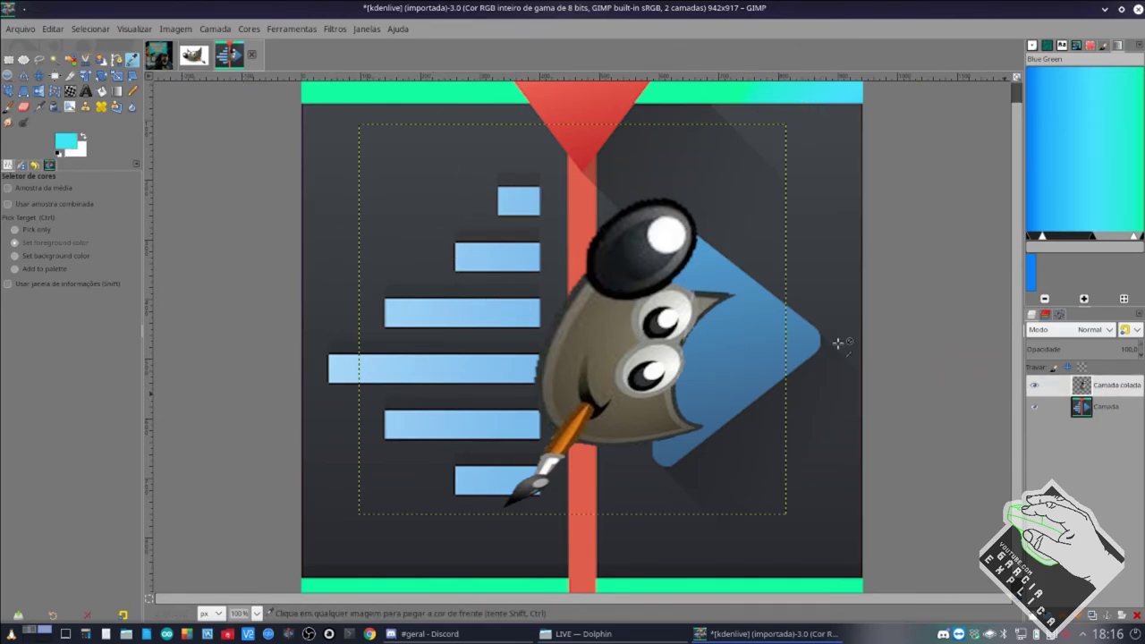
left_click(607, 340)
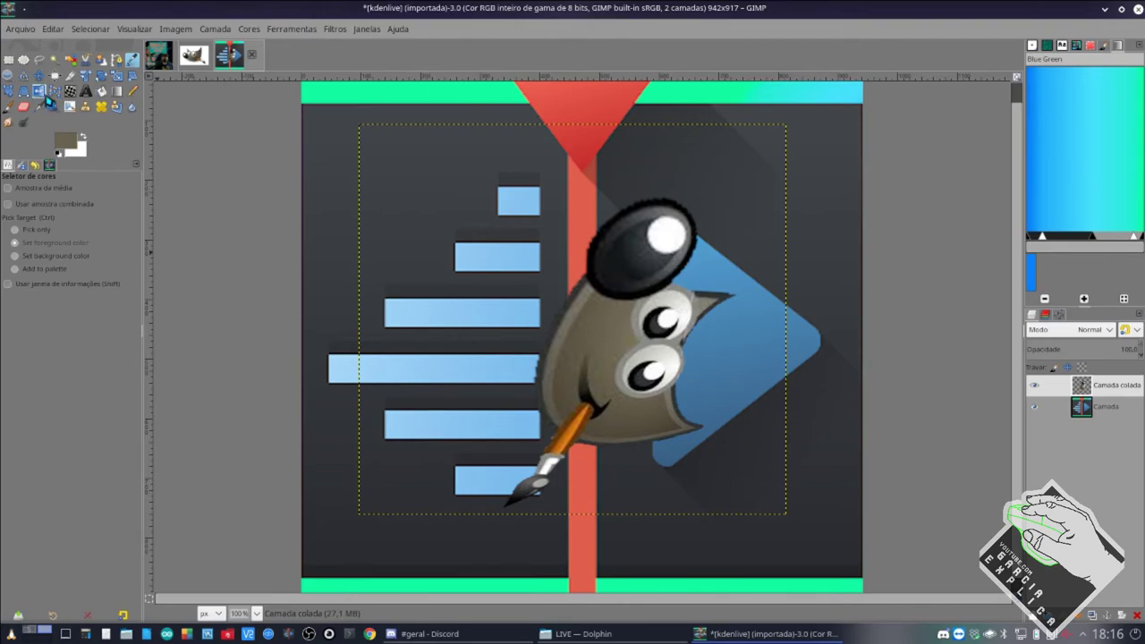
left_click(41, 92)
left_click(626, 333)
Flip the pasted mascot horizontally, repeating the mirror several times.
left_click(556, 376)
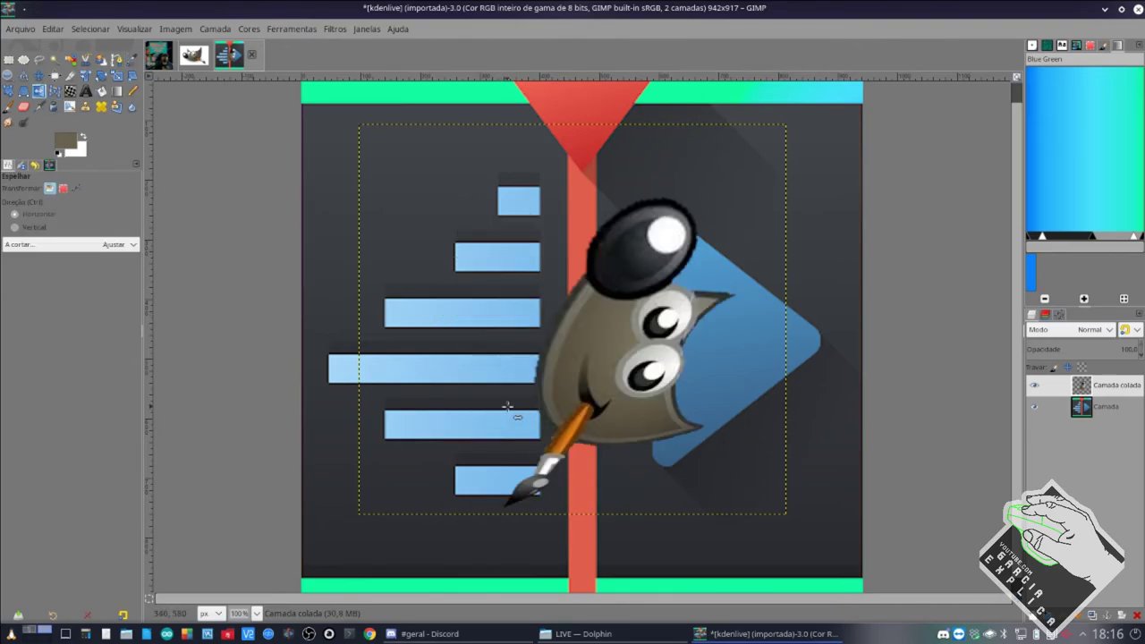
left_click(506, 404)
left_click(506, 404)
left_click(478, 299)
left_click(478, 299)
left_click(478, 299)
left_click(478, 299)
left_click(478, 299)
left_click(477, 298)
left_click(478, 299)
left_click(478, 299)
left_click(478, 299)
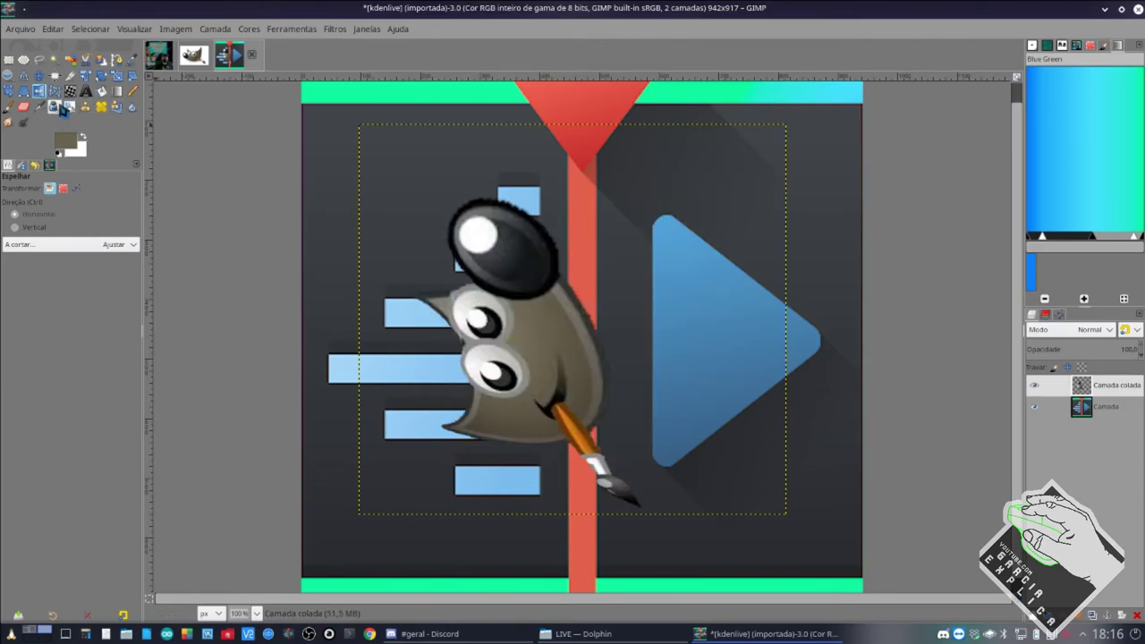
Try a perspective warp on the mascot's right corners, then cancel it.
left_click(23, 90)
left_click(517, 288)
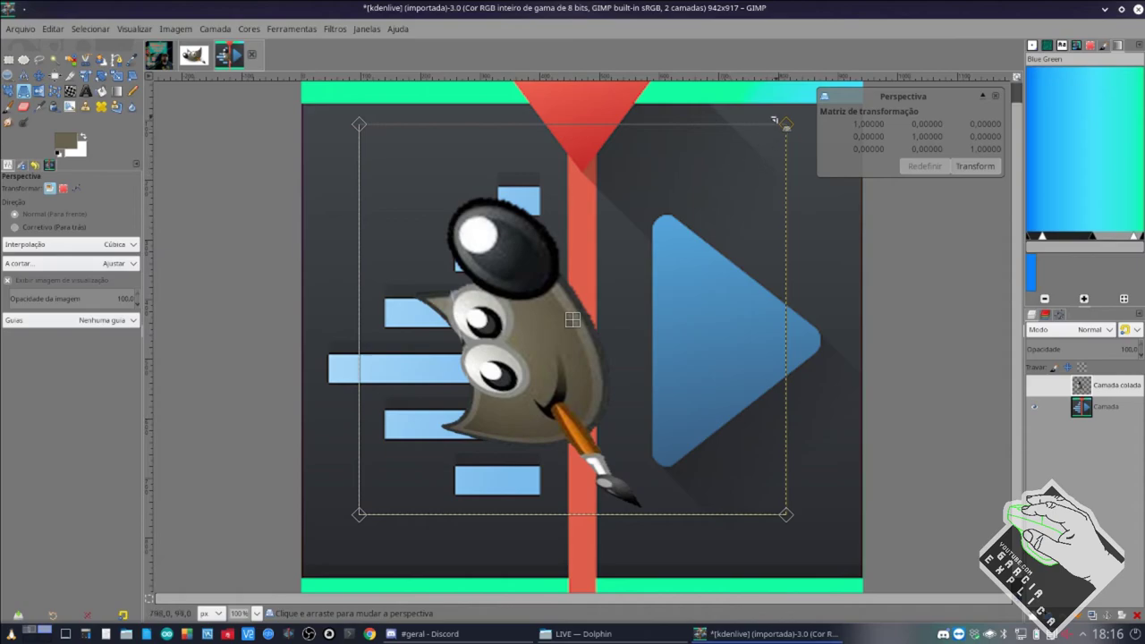
left_click_drag(775, 119, 740, 203)
left_click_drag(787, 515, 561, 568)
key("Escape")
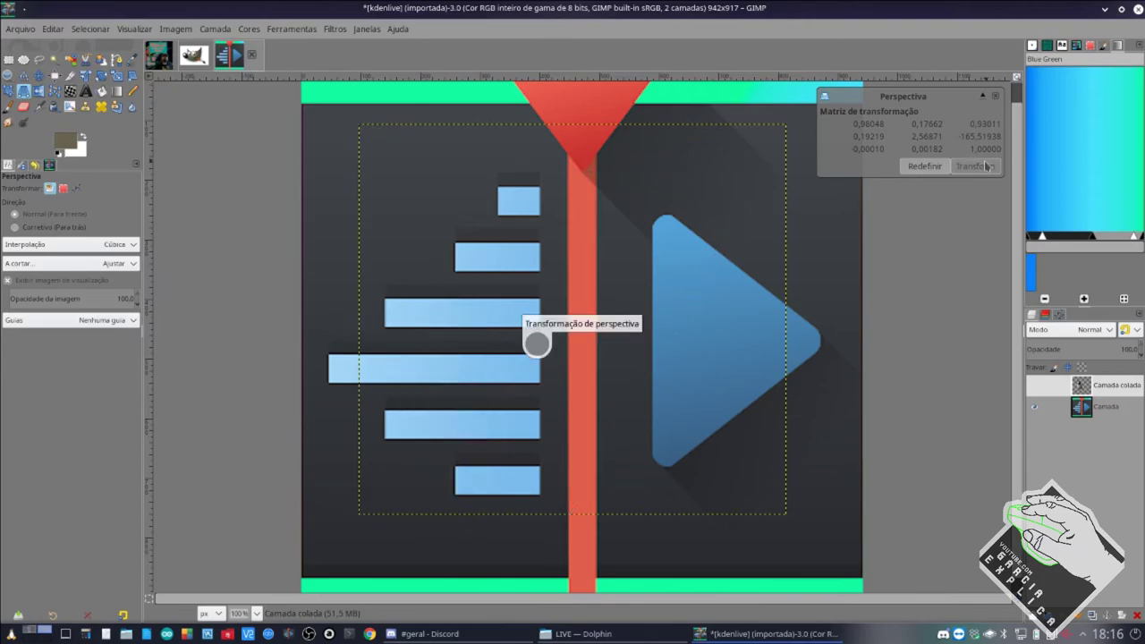
Rotate the mascot about a quarter turn upright and flip it back to its original facing.
key("shift+r")
left_click(426, 319)
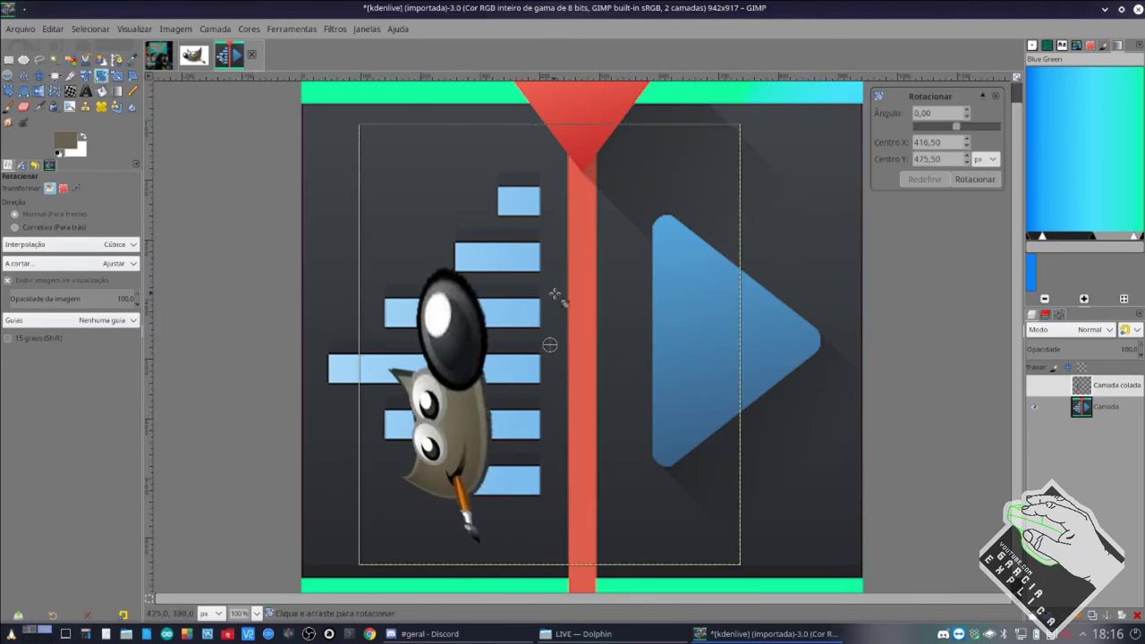
left_click_drag(731, 144, 659, 481)
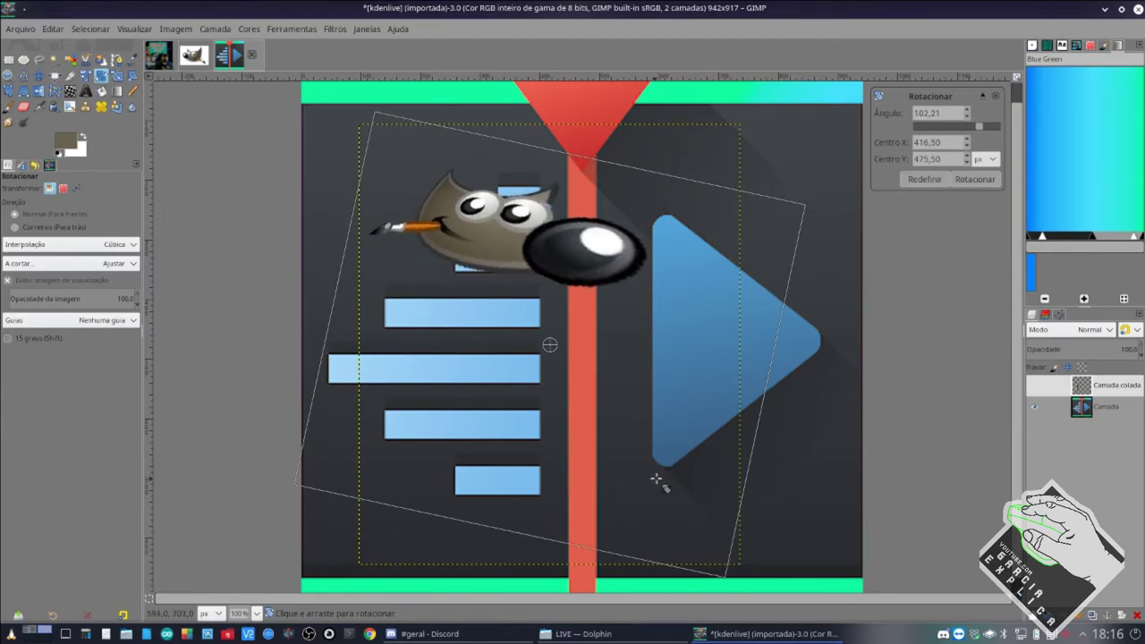
left_click(995, 176)
left_click(533, 250)
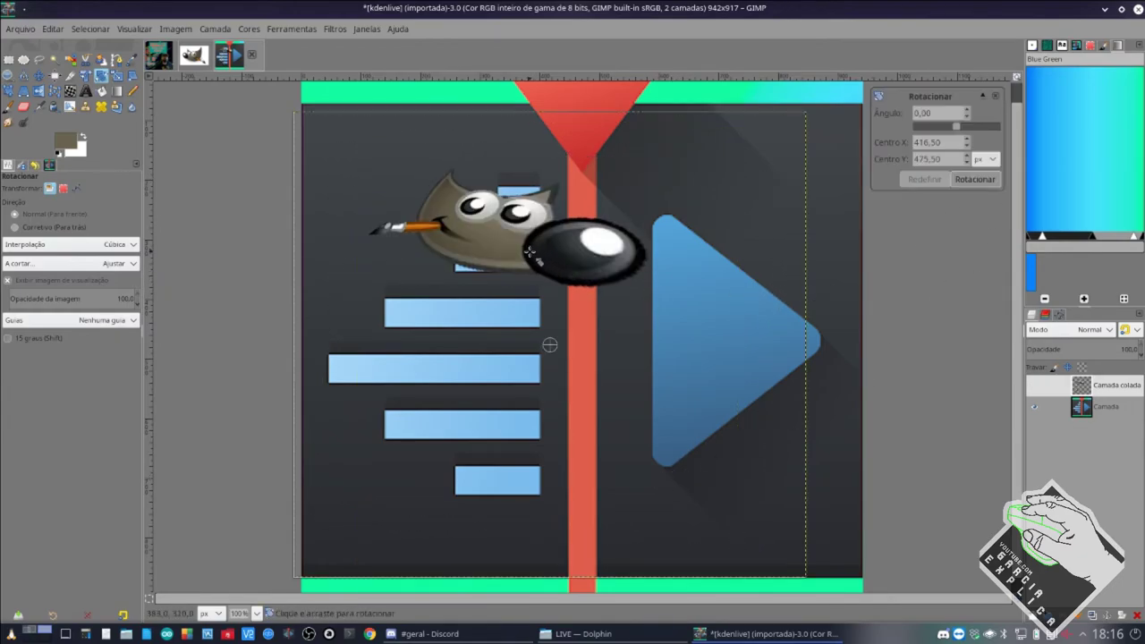
left_click(39, 91)
left_click(646, 288)
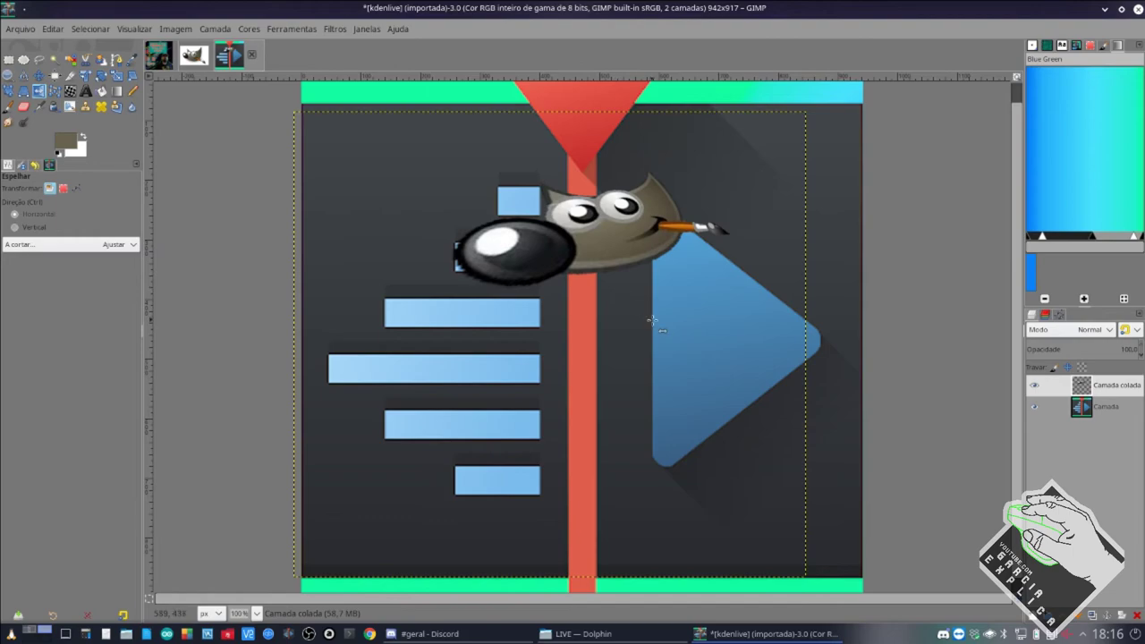
left_click(577, 254)
Apply a perspective warp pulling the mascot's lower-right corner down and left.
left_click(23, 90)
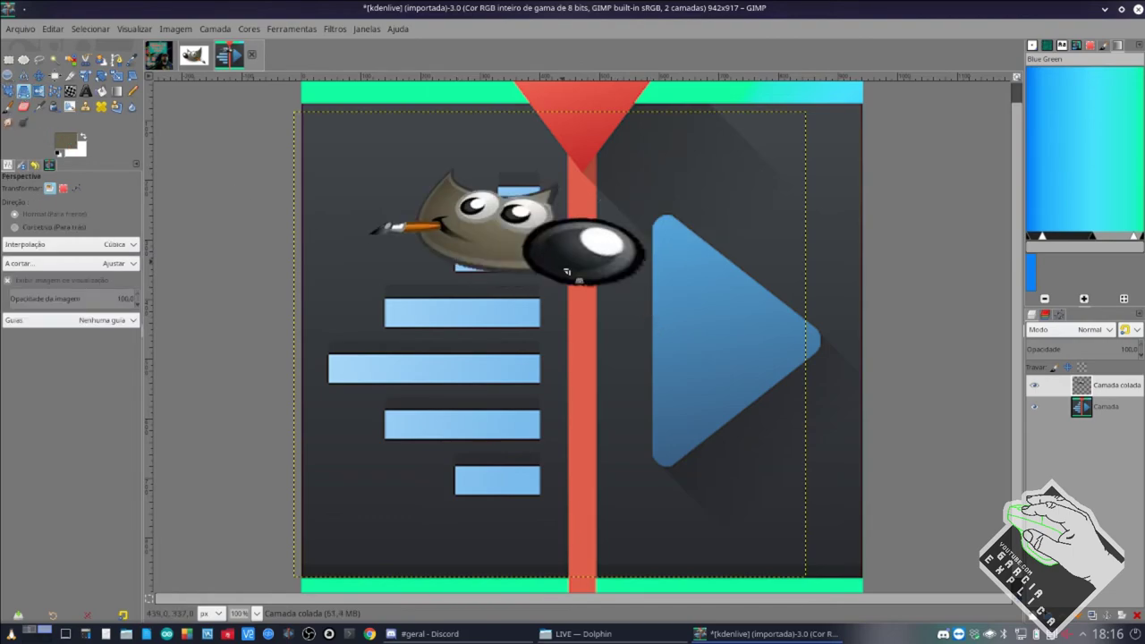
left_click(759, 483)
left_click_drag(809, 583, 595, 640)
left_click(975, 166)
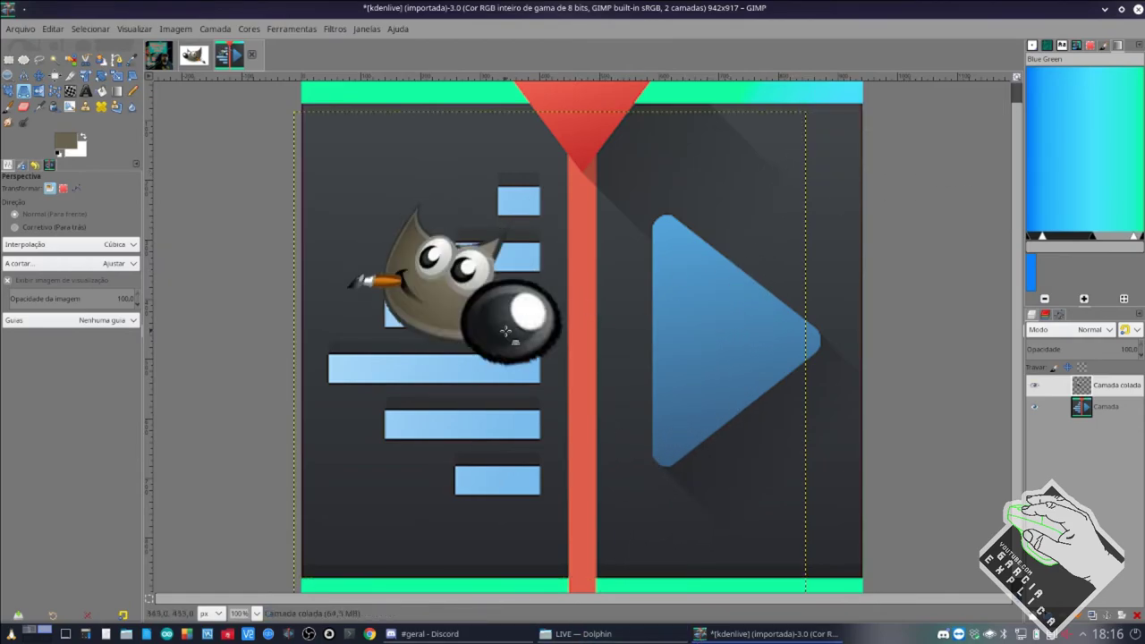
left_click_drag(511, 344, 510, 312)
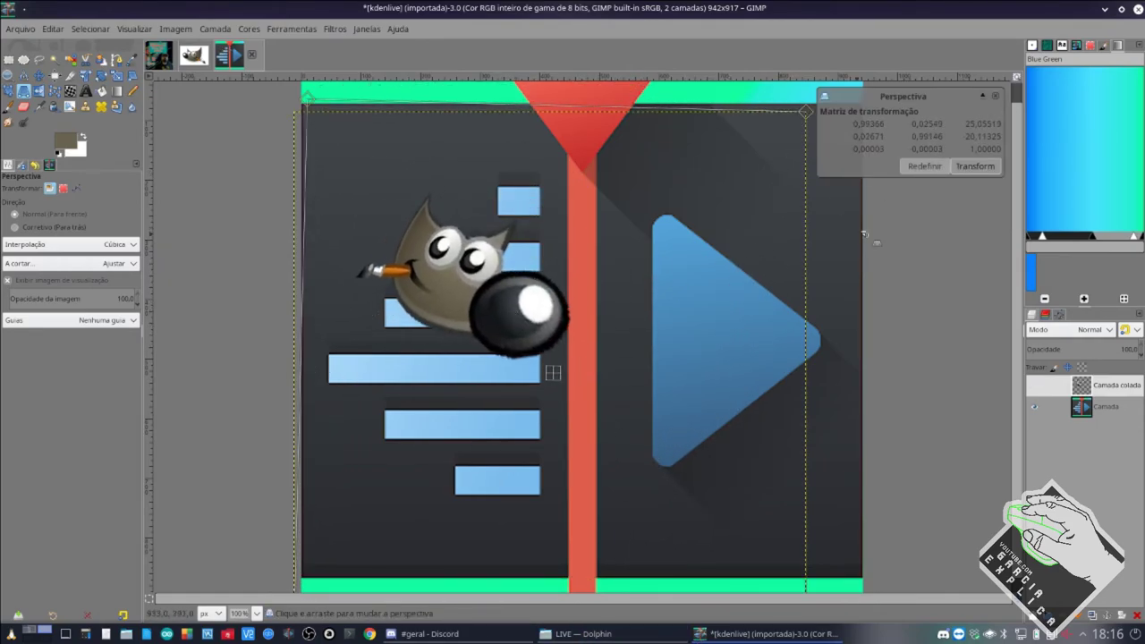
left_click(925, 166)
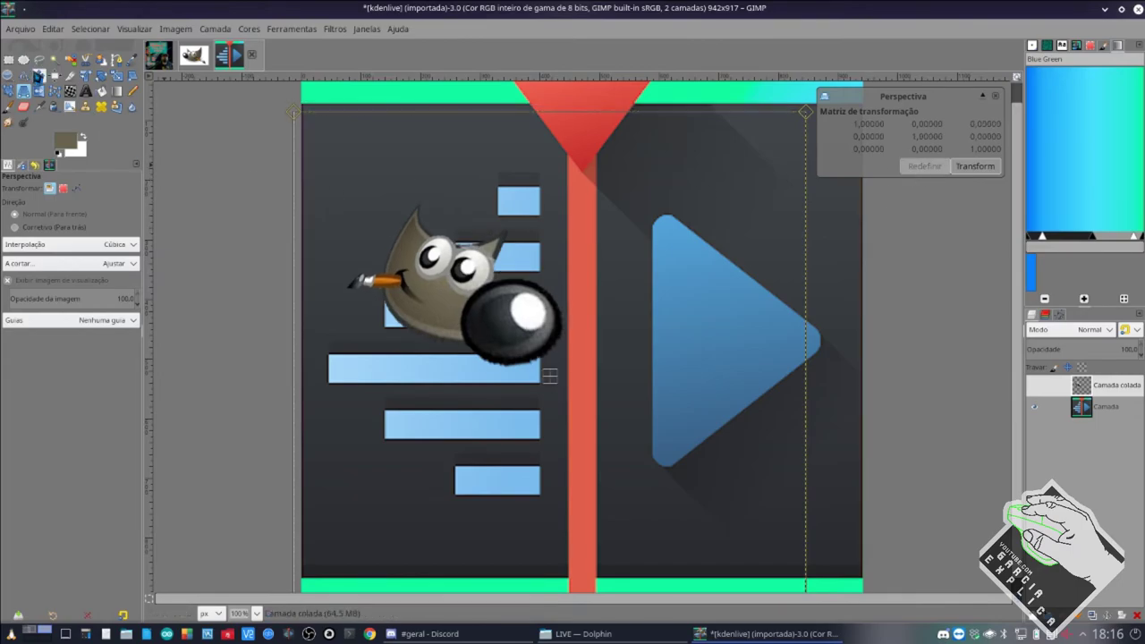
Move the mascot over the logo's upper blue bars and make the Camada layer active.
key("m")
left_click_drag(427, 279, 446, 256)
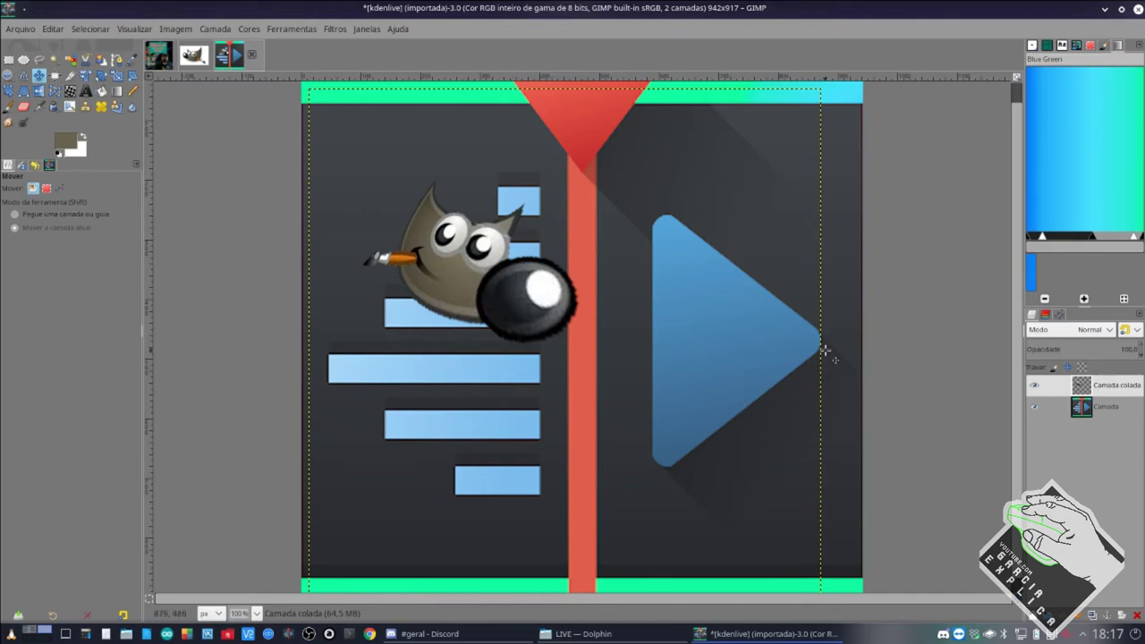
left_click(1106, 410)
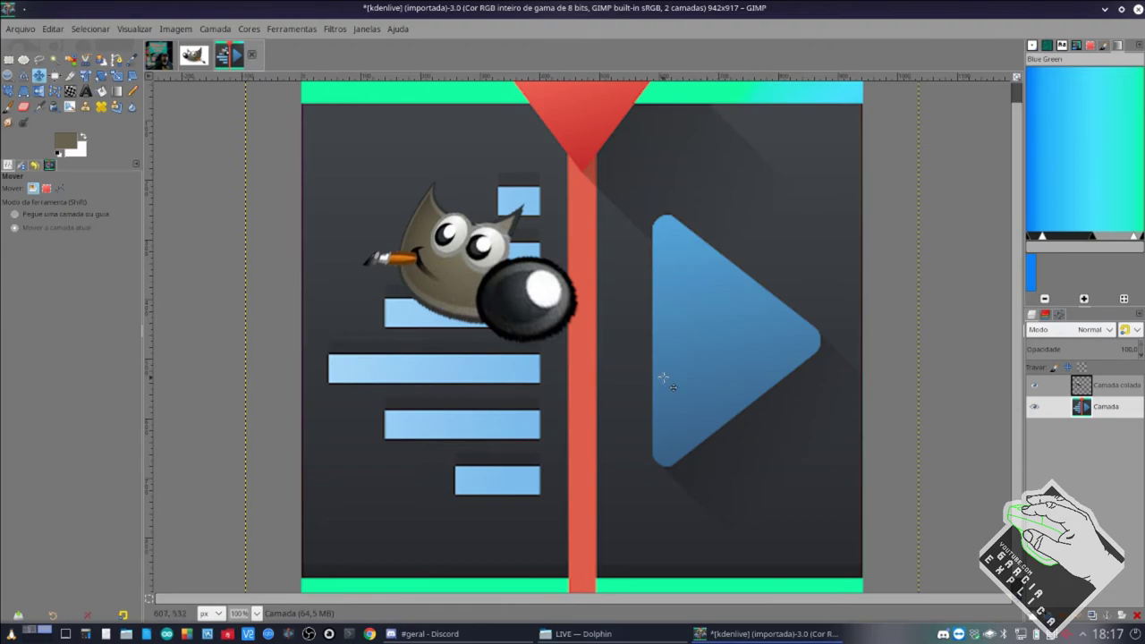
Fuzzy-select the left and right parts of the top and bottom green bands.
left_click(55, 59)
left_click(446, 95)
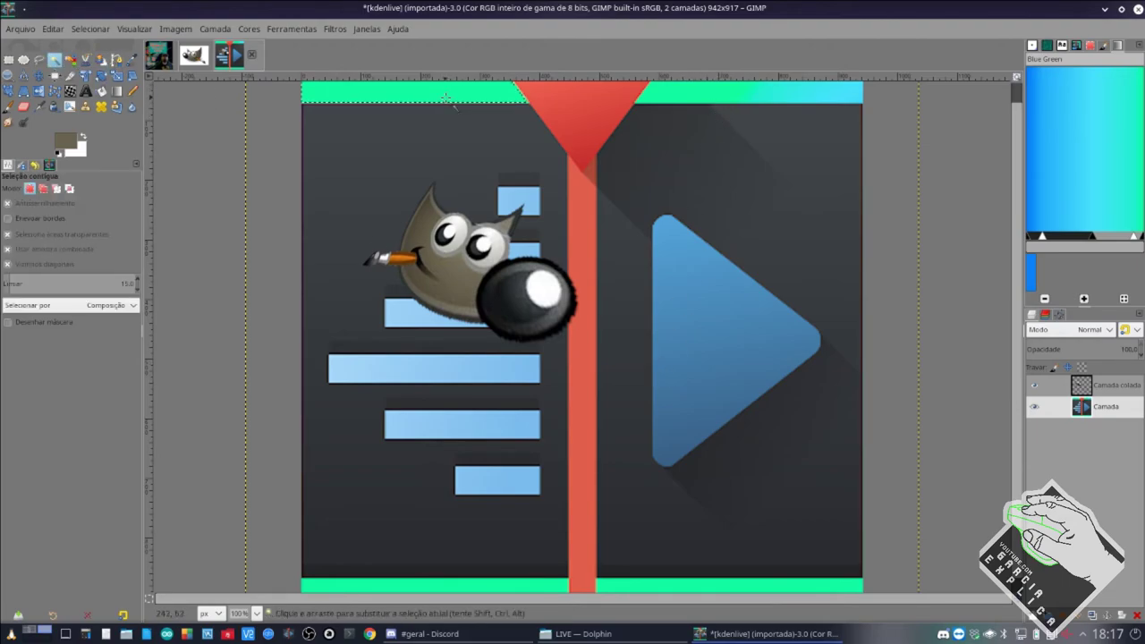
left_click(687, 100, "shift")
left_click(562, 587, "shift")
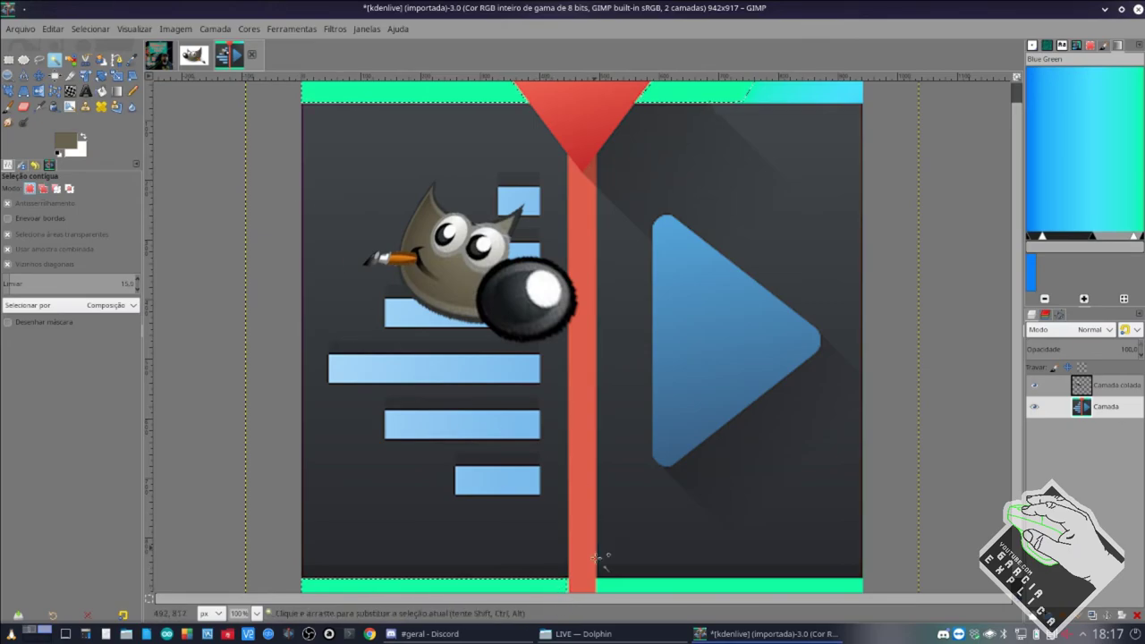
left_click(607, 583, "shift")
scroll(604, 581, "down", 1)
scroll(604, 582, "up", 4)
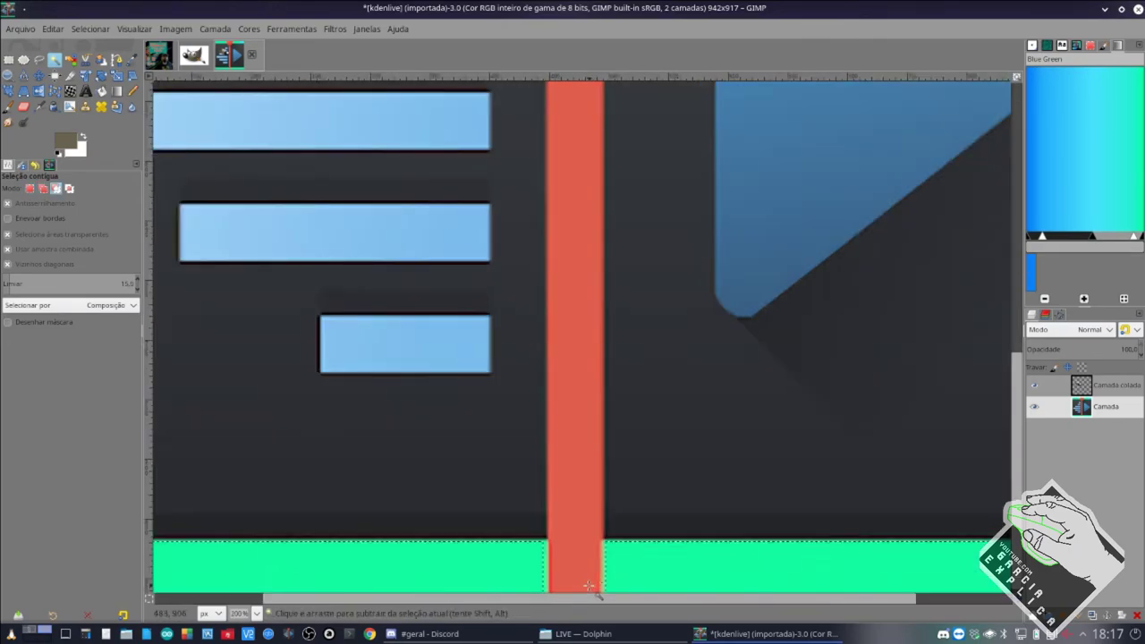
scroll(572, 586, "up", 2)
scroll(564, 587, "down", 2)
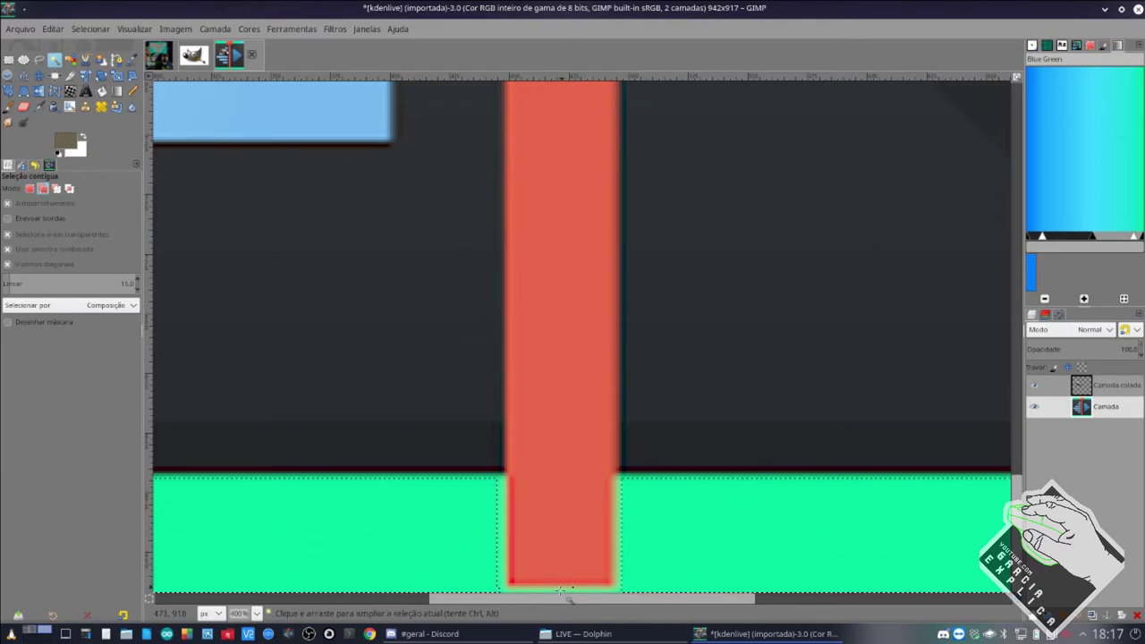
left_click(503, 563, "shift")
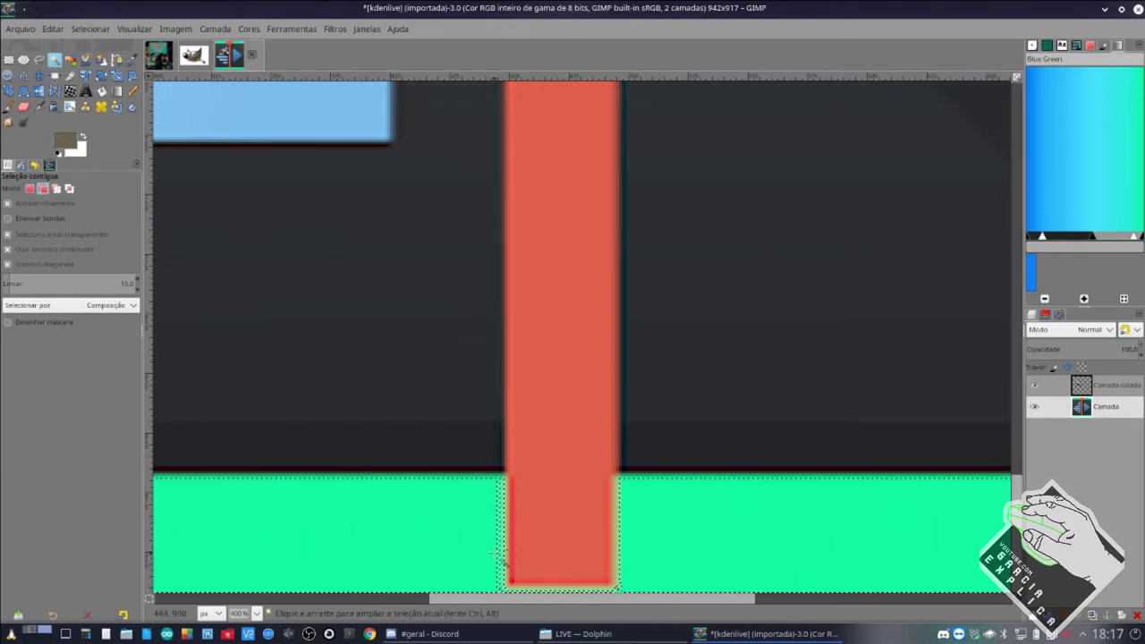
key("ctrl+z")
key("1")
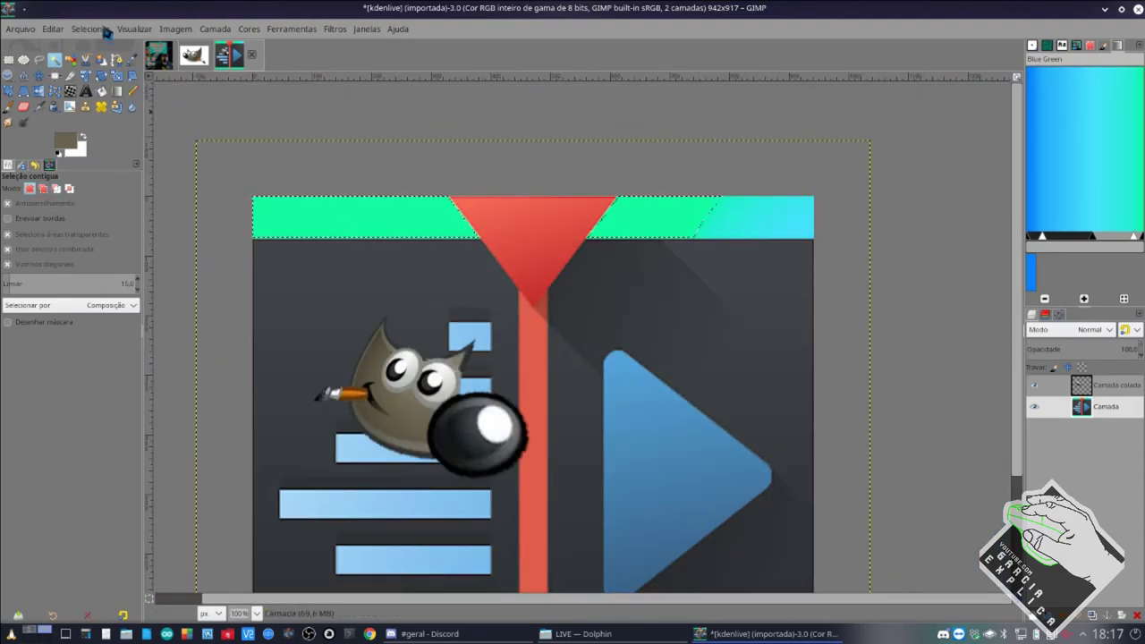
Add the top band's cyan end to the selection and delete the bands to transparency.
left_click(105, 32)
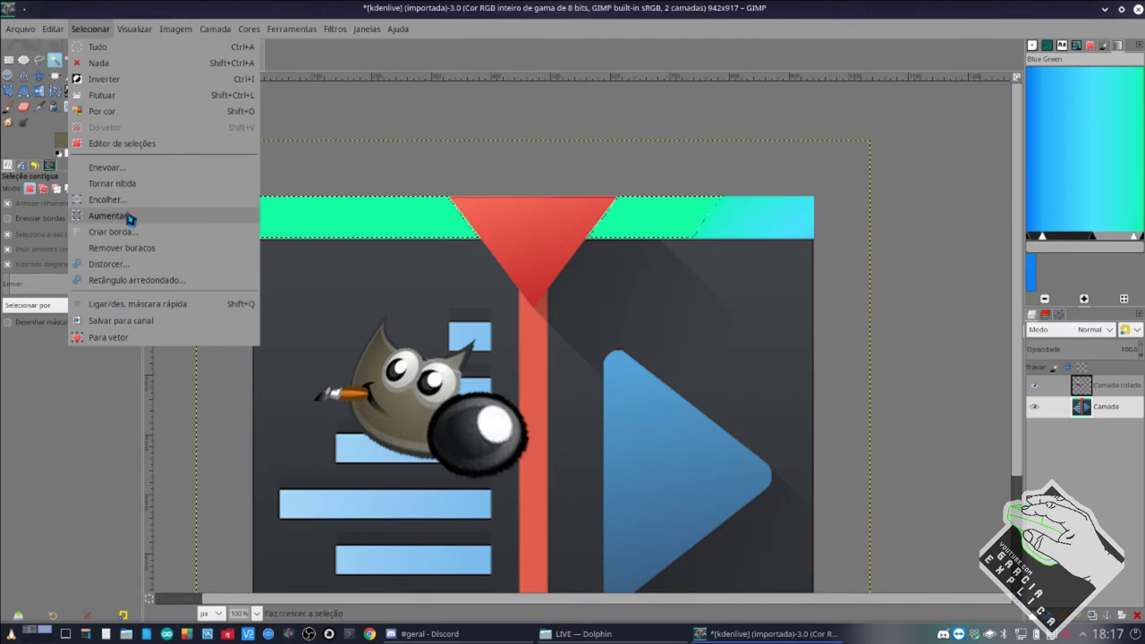
left_click(129, 217)
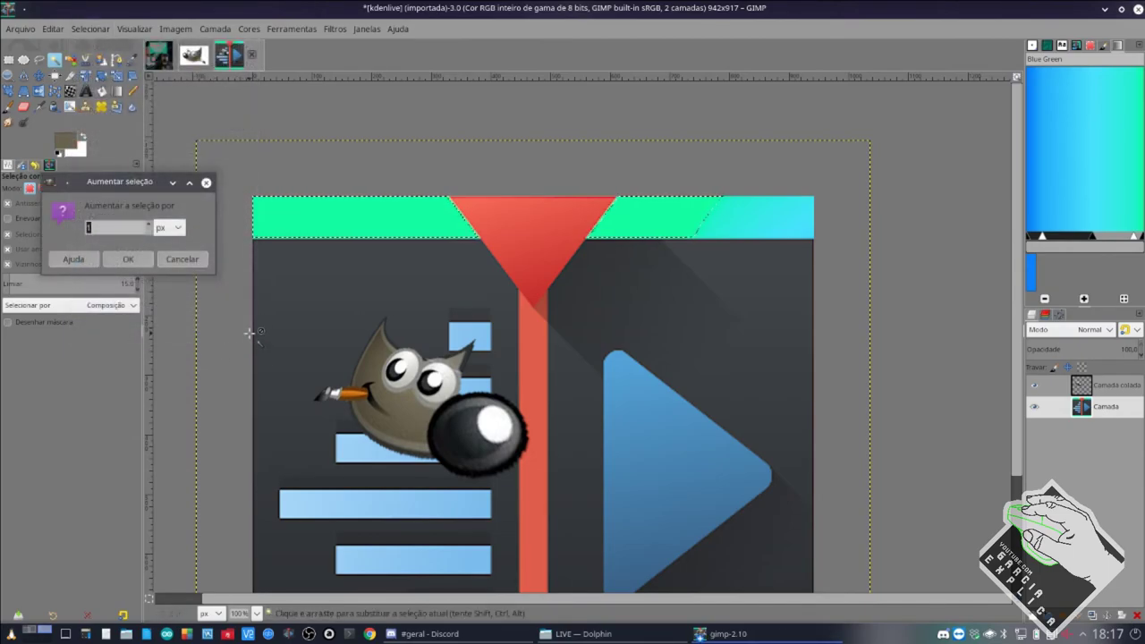
key("Return")
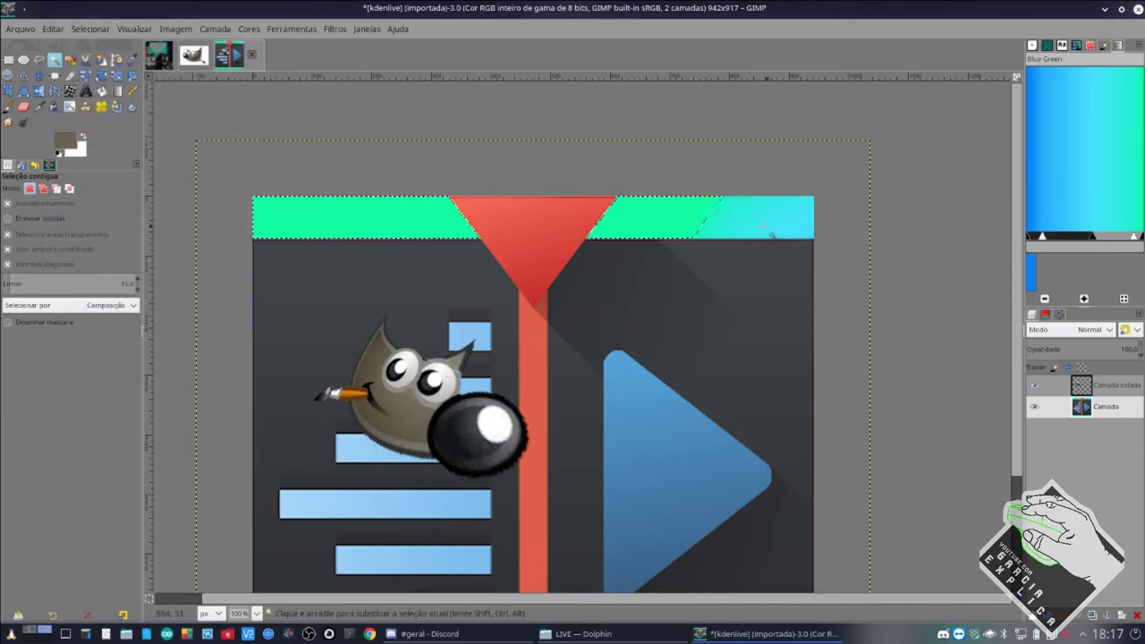
left_click(767, 232, "shift")
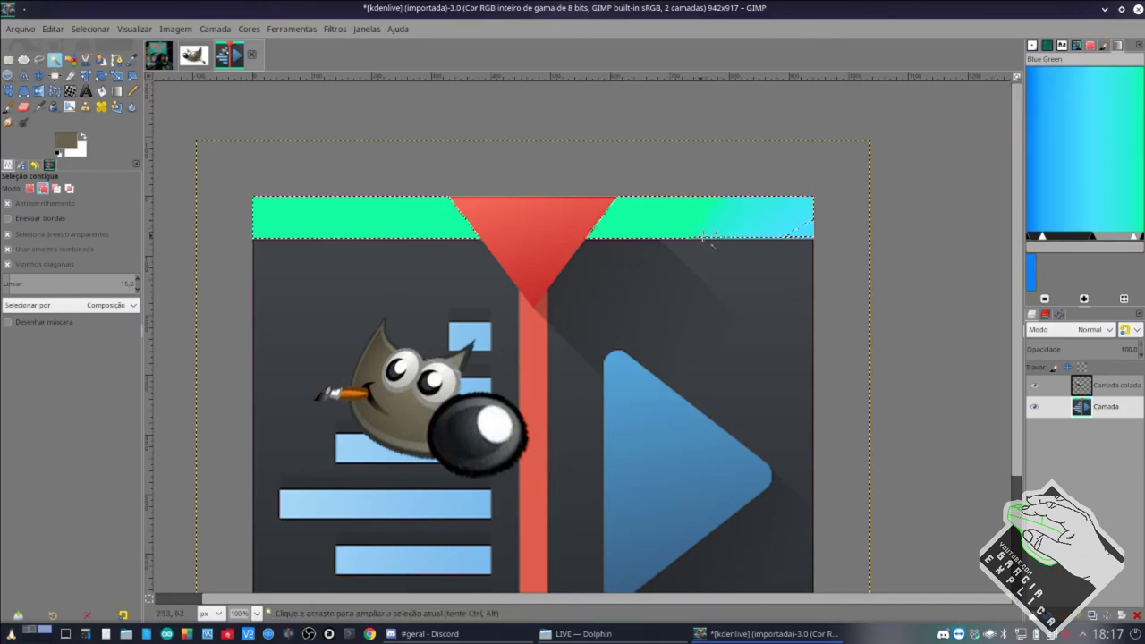
left_click(744, 243, "shift")
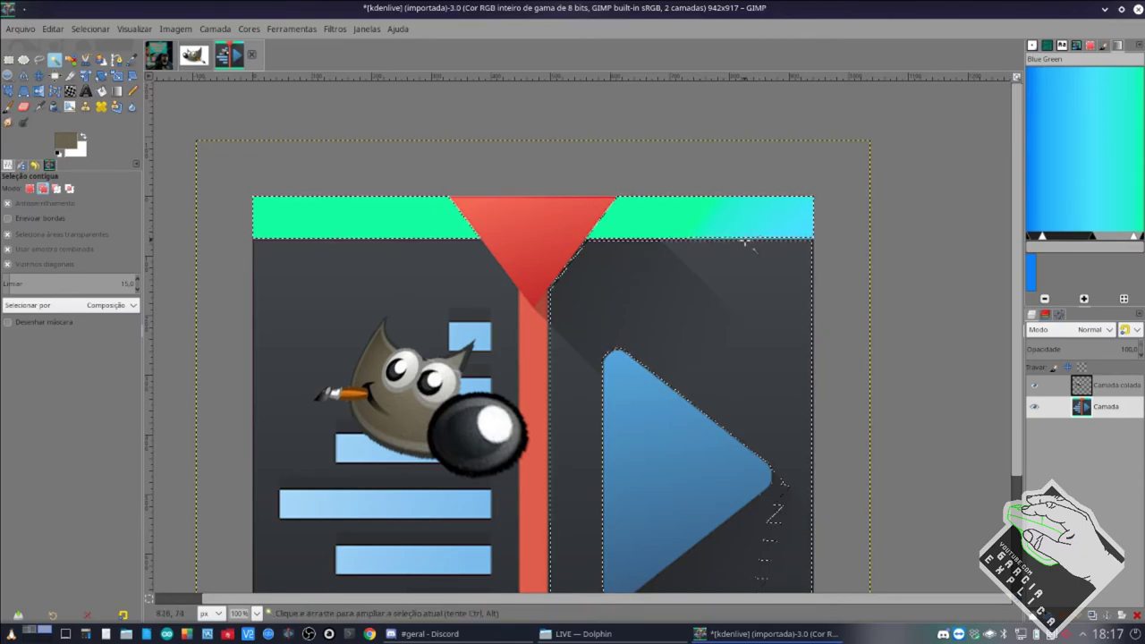
key("ctrl+z")
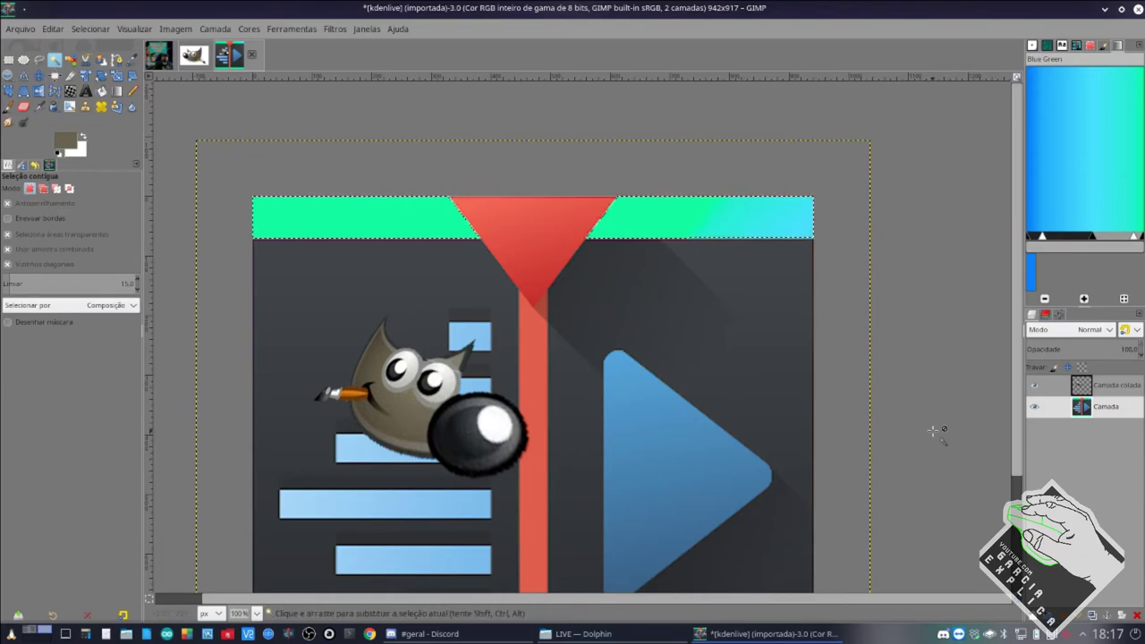
scroll(767, 402, "down", 4)
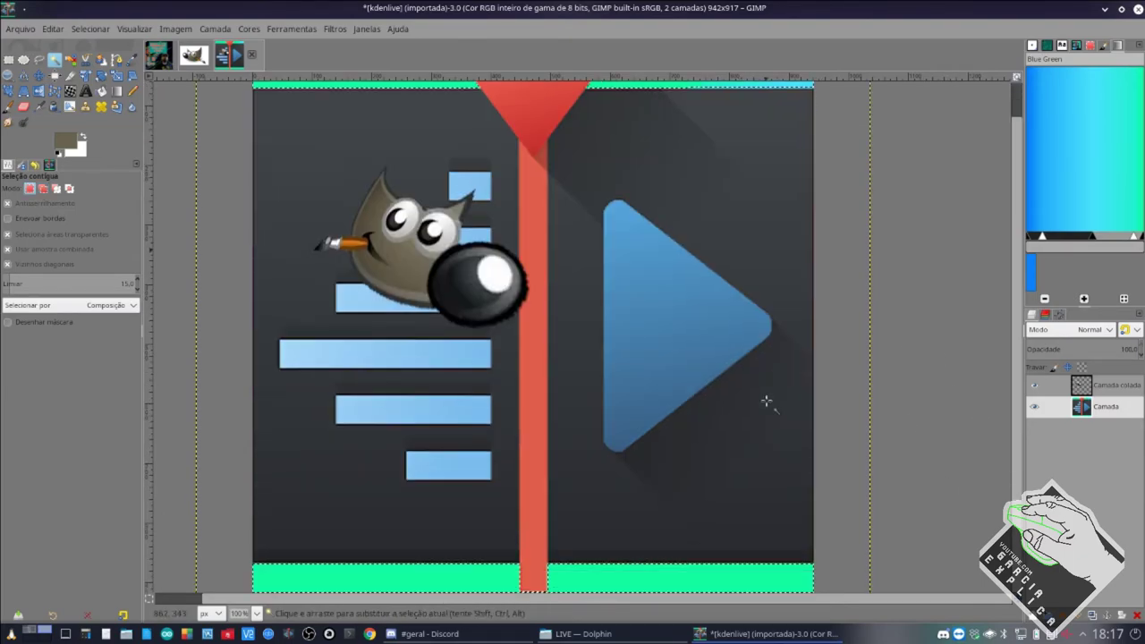
scroll(766, 402, "up", 1)
key("Delete")
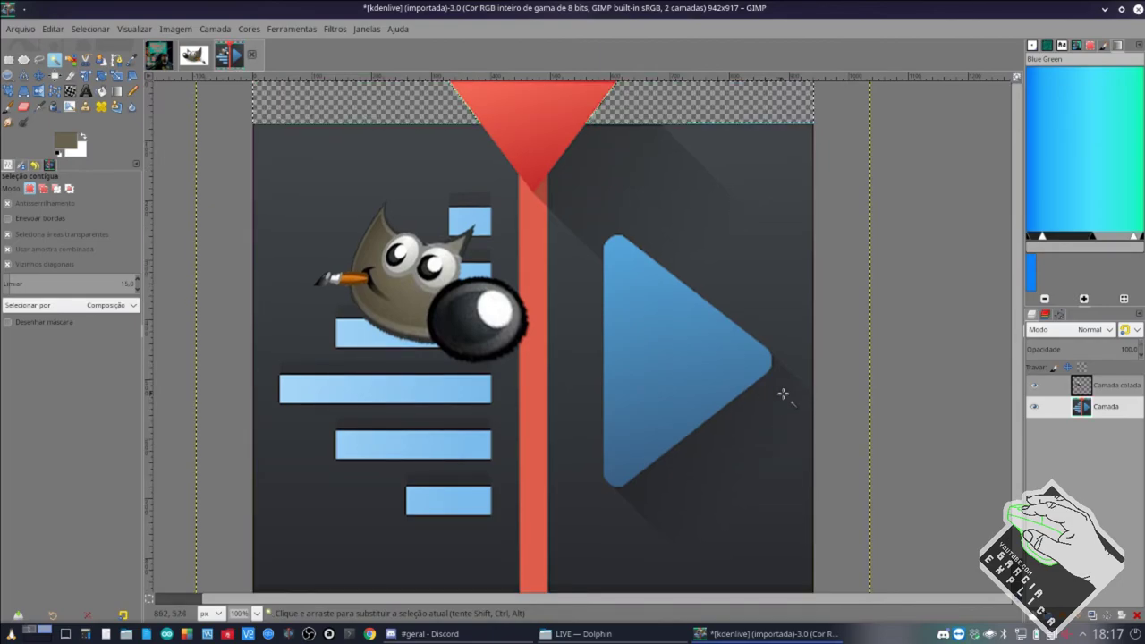
Switch to the gimp.jpeg mascot image.
scroll(778, 396, "down", 1)
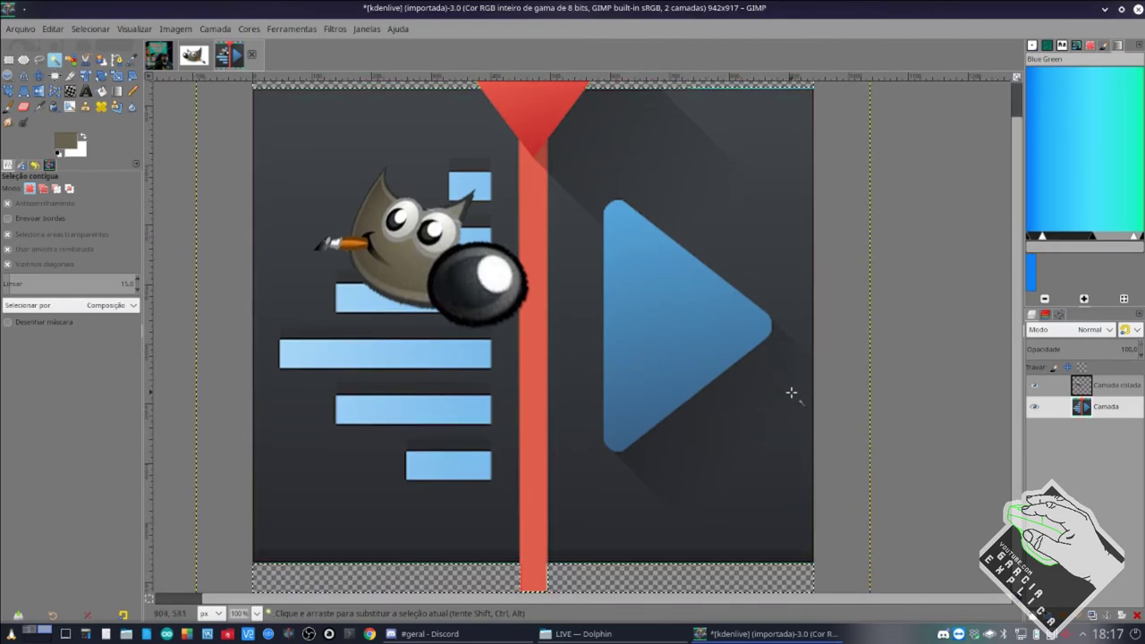
right_click(1108, 416)
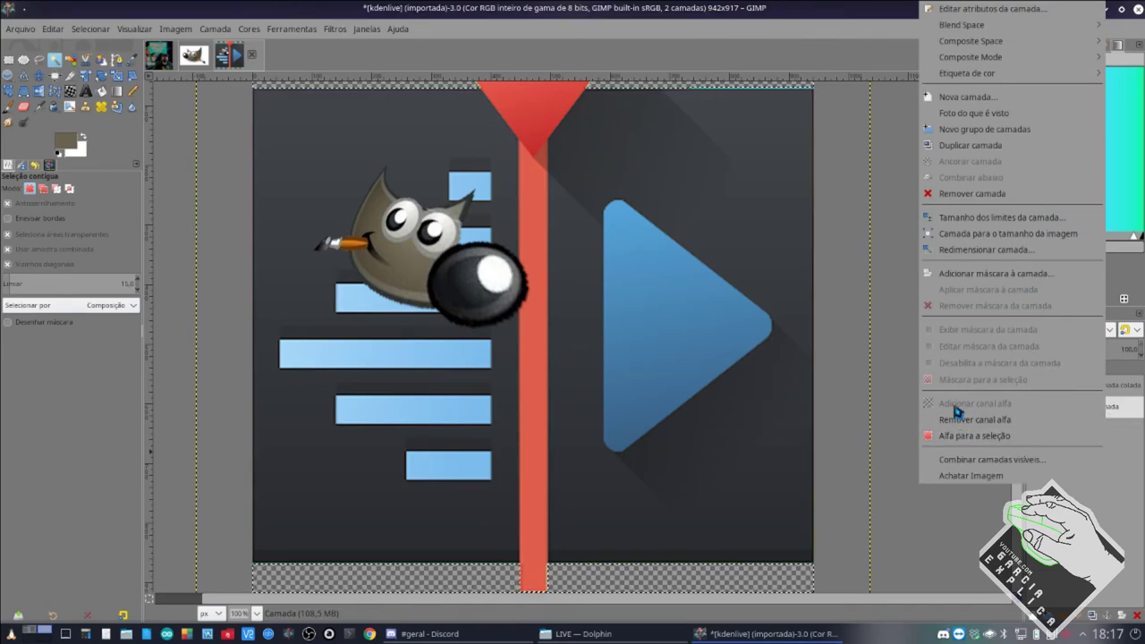
left_click(205, 61)
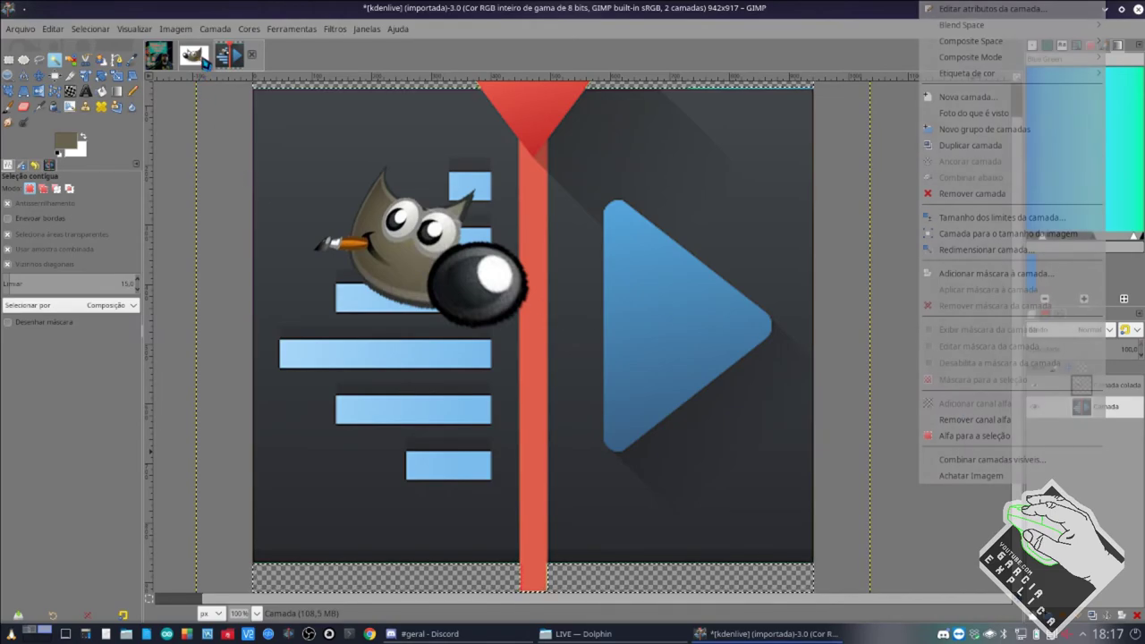
left_click(205, 61)
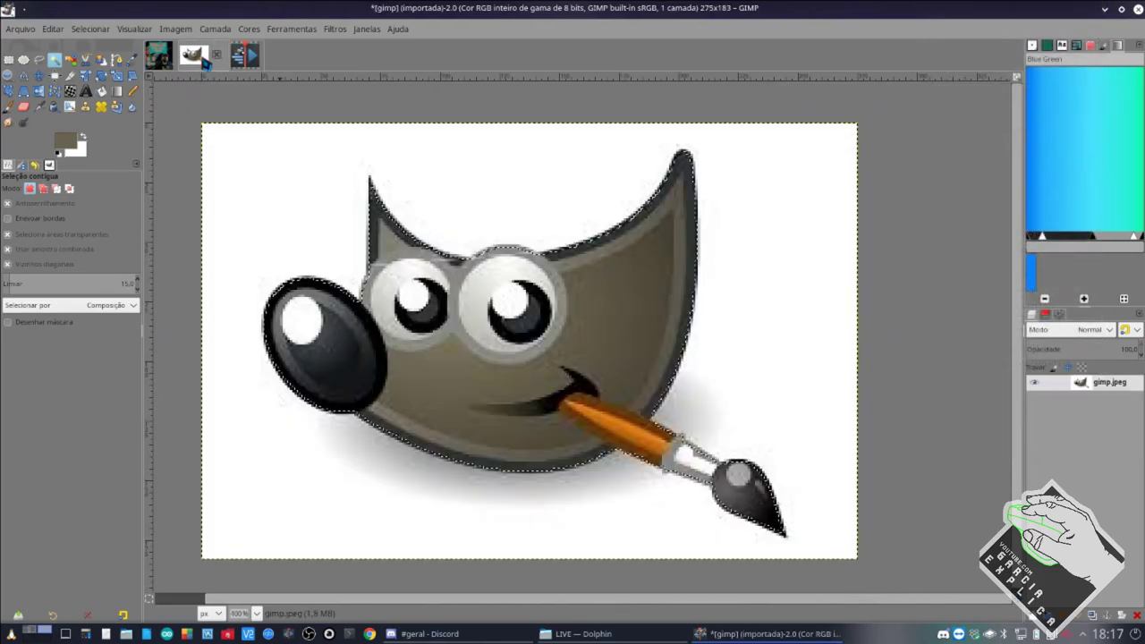
Add an alpha channel to the gimp.jpeg layer and delete its fuzzy-selected white background.
left_click(302, 235)
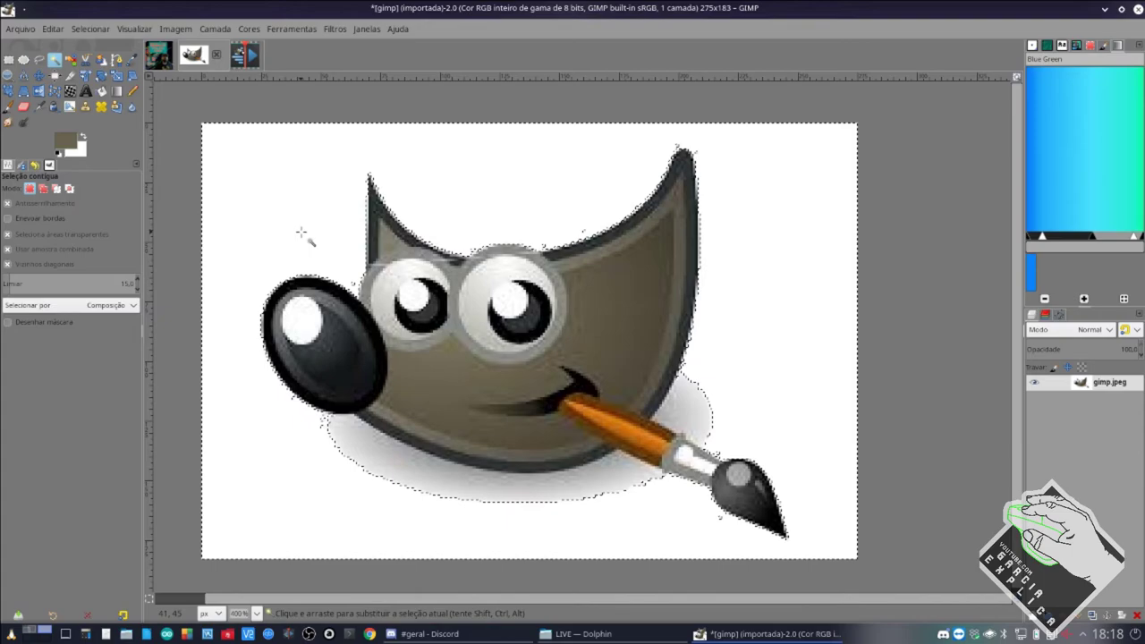
right_click(1108, 382)
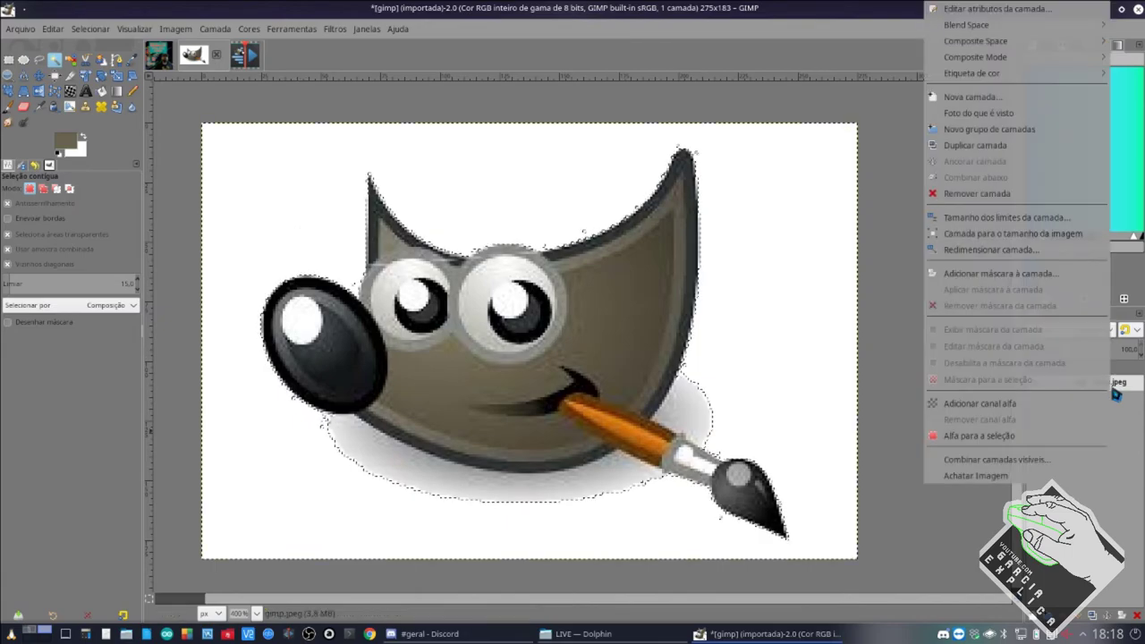
left_click(964, 404)
key("Delete")
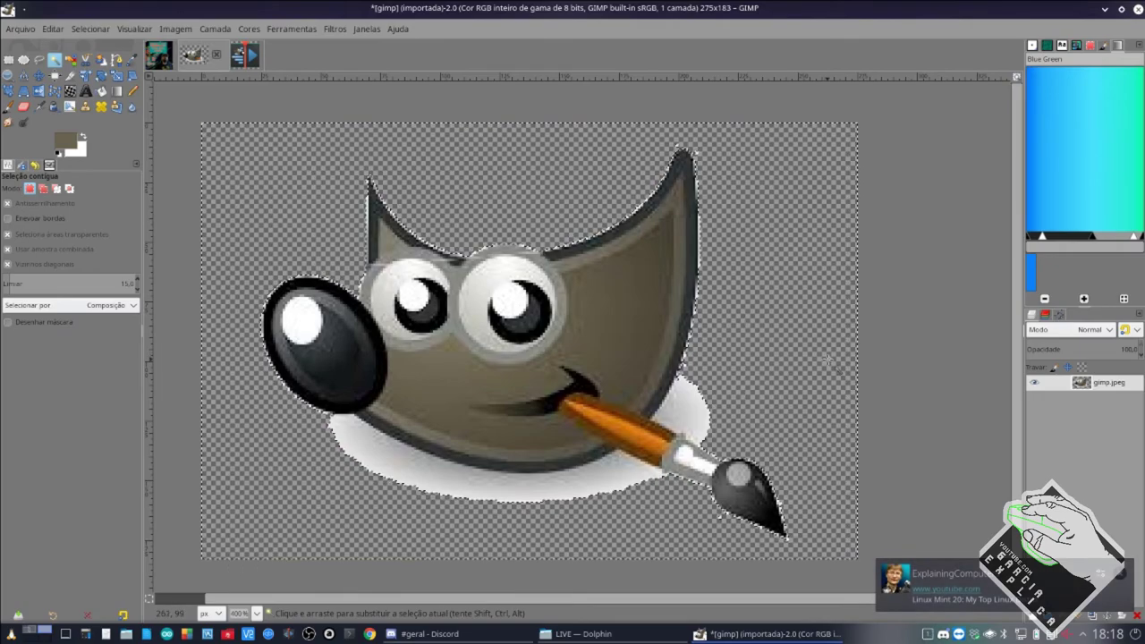
Delete the remaining white patches near the brush and the shadow under the mascot.
left_click(694, 403)
key("Delete")
left_click(667, 419)
key("Delete")
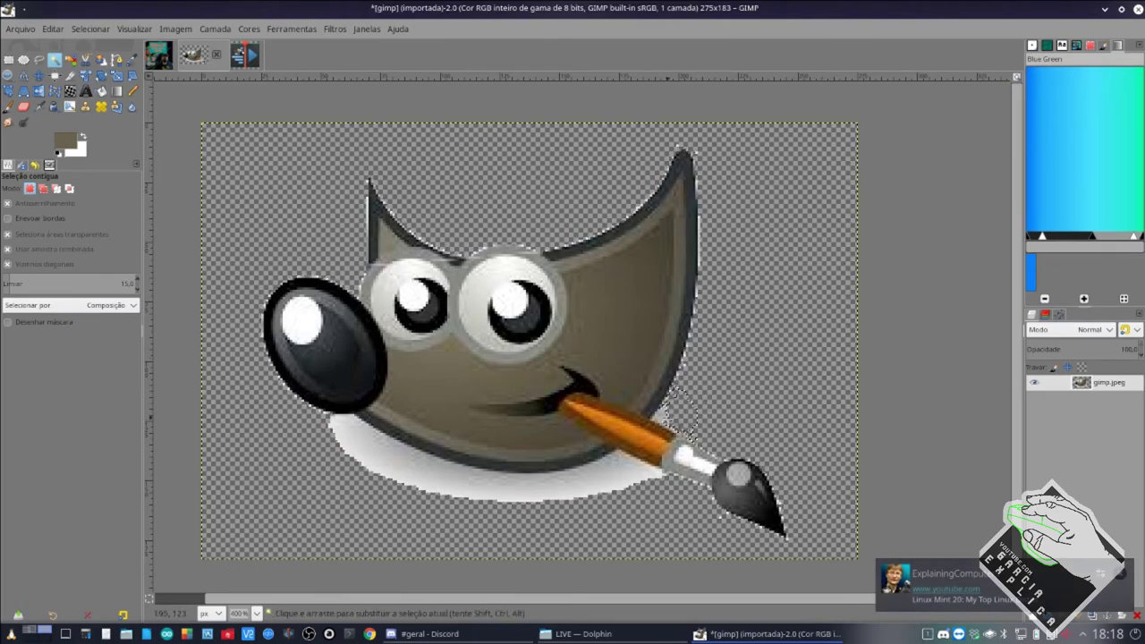
left_click(647, 467)
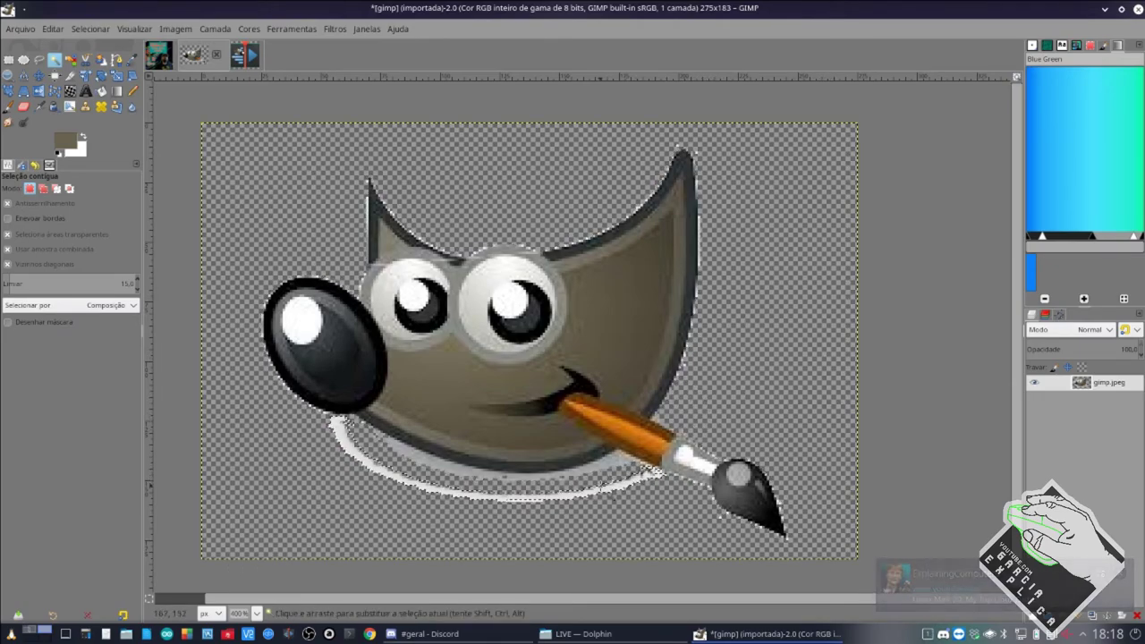
key("Delete")
left_click(519, 498)
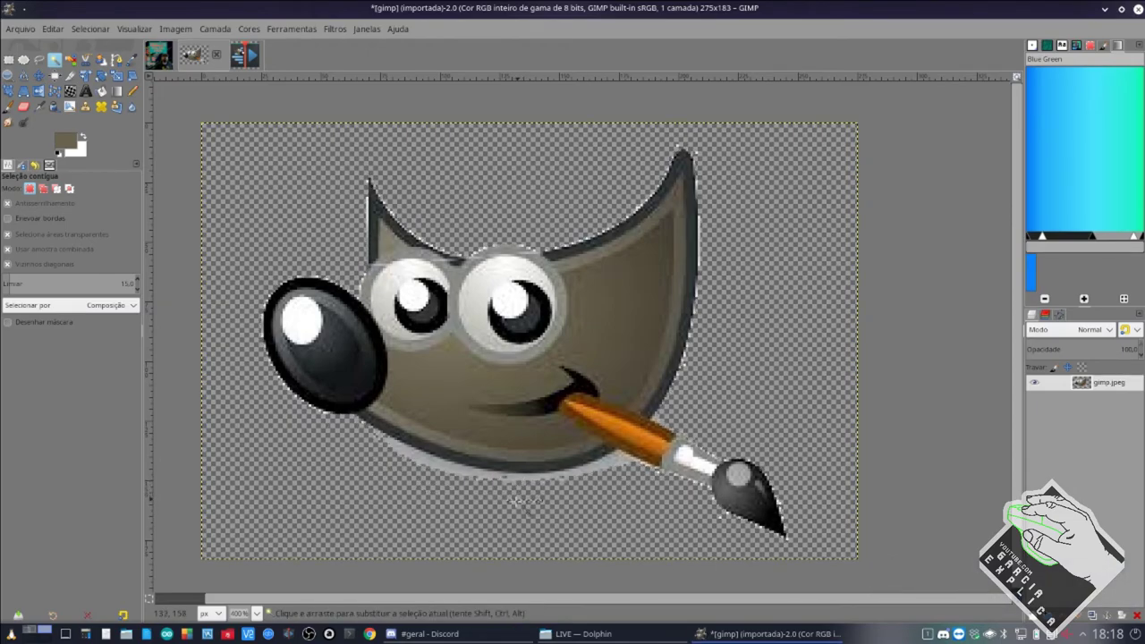
left_click(533, 474)
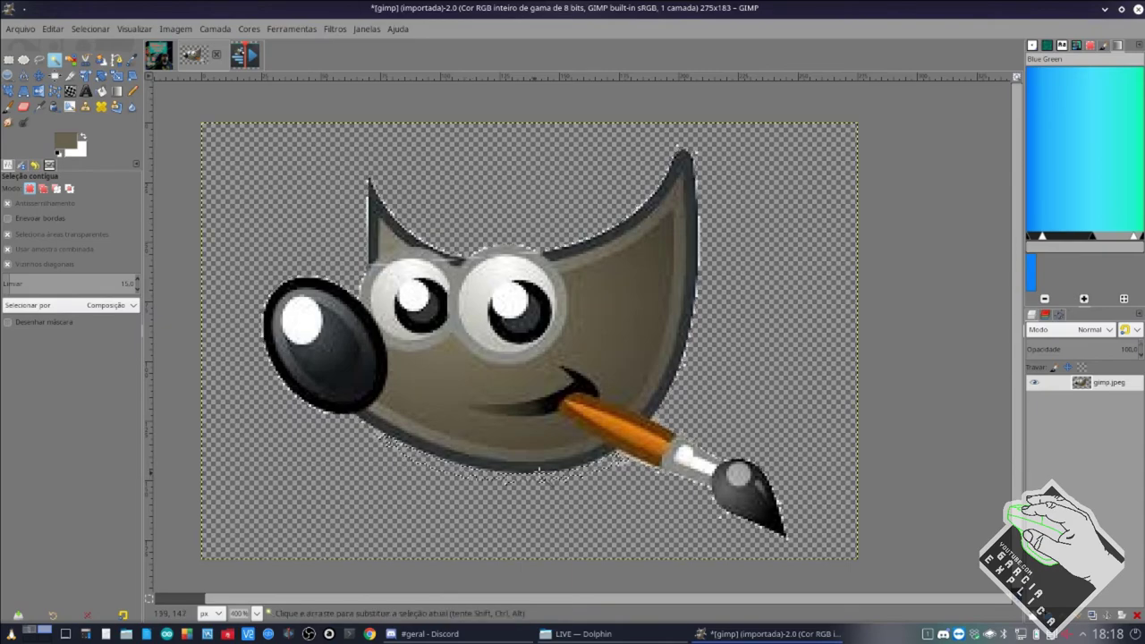
Switch to the Kdenlive logo image holding the pasted mascot.
right_click(1114, 383)
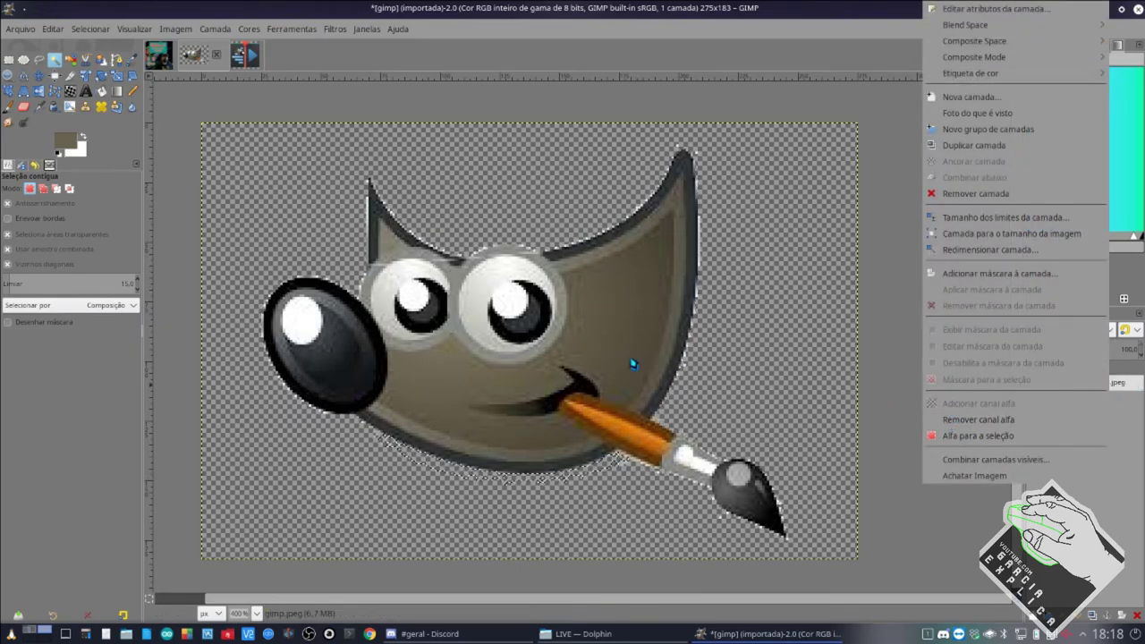
left_click(455, 206)
left_click(245, 55)
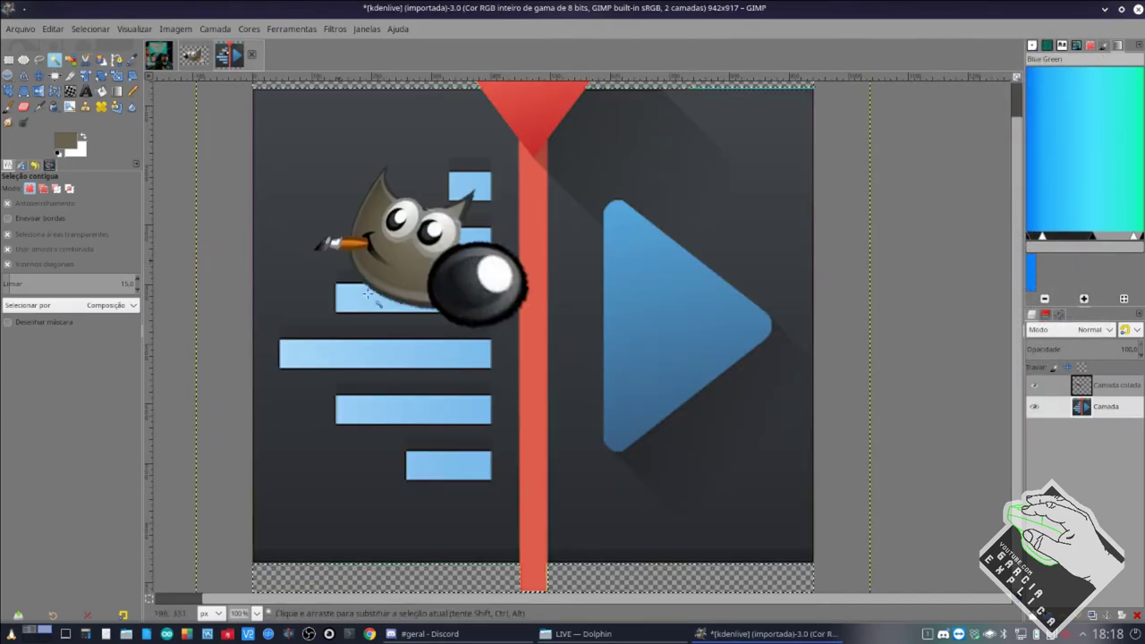
left_click(424, 262)
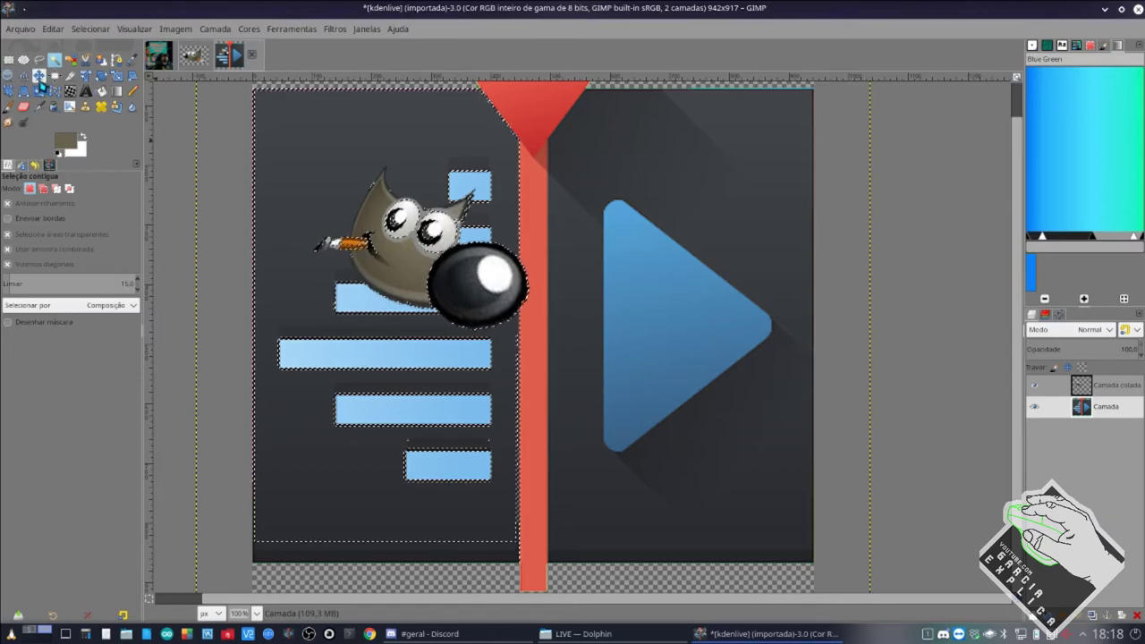
Clear the selection and test-move the background layer, then undo the shift.
left_click(38, 75)
key("ctrl+shift+a")
key("m")
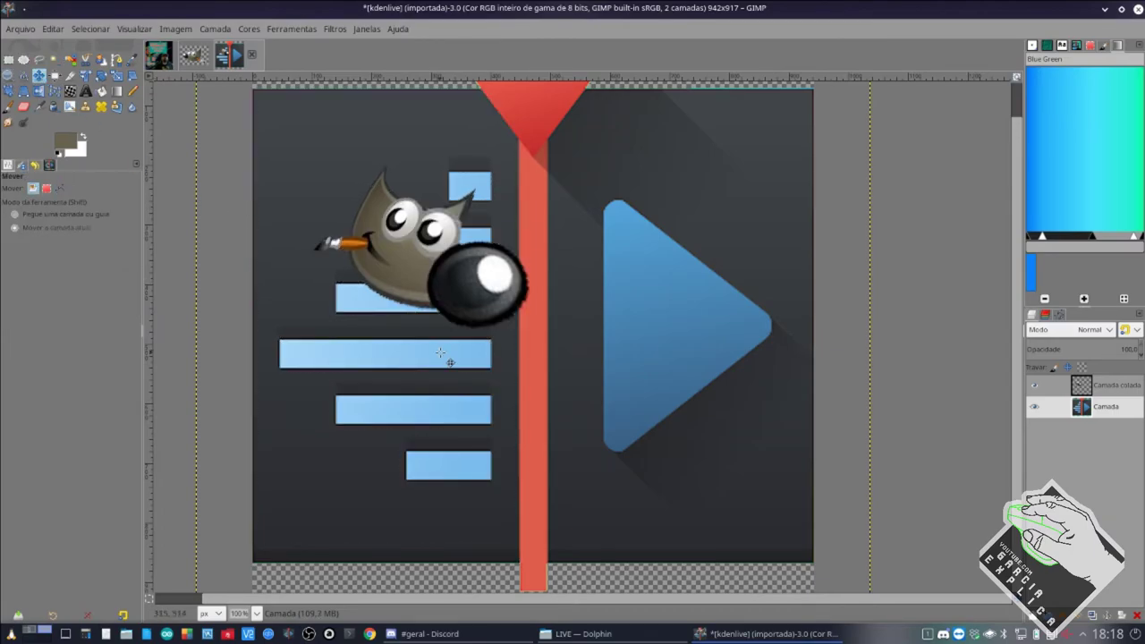
left_click_drag(390, 242, 441, 276)
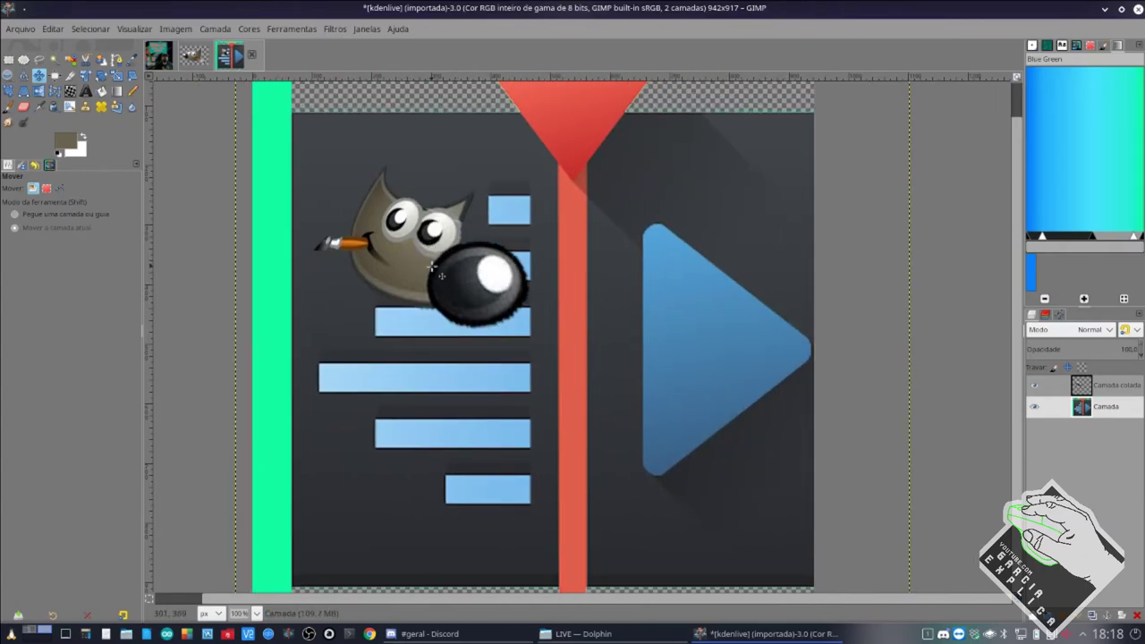
key("ctrl+z")
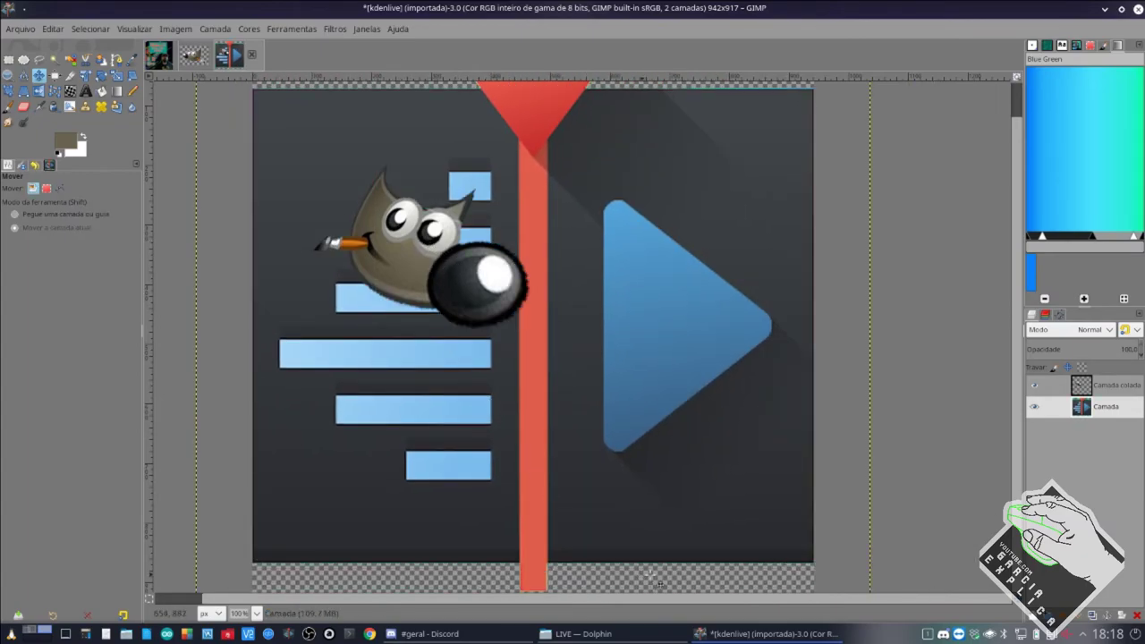
left_click(442, 636)
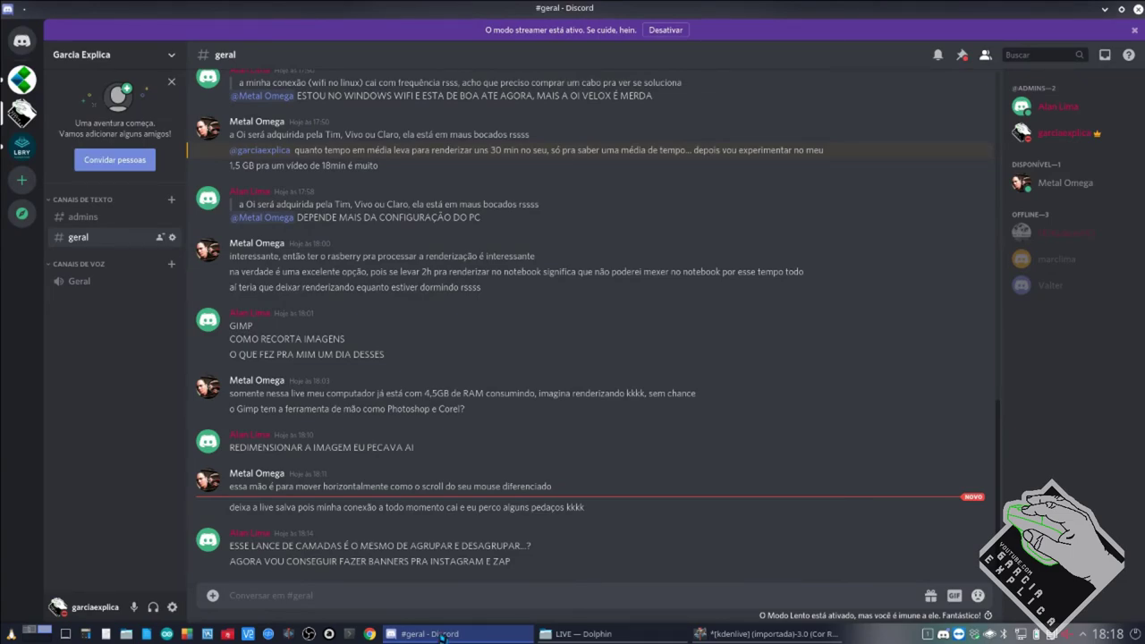
Return to GIMP and bring up the logo layer's options menu.
left_click(703, 633)
right_click(1093, 407)
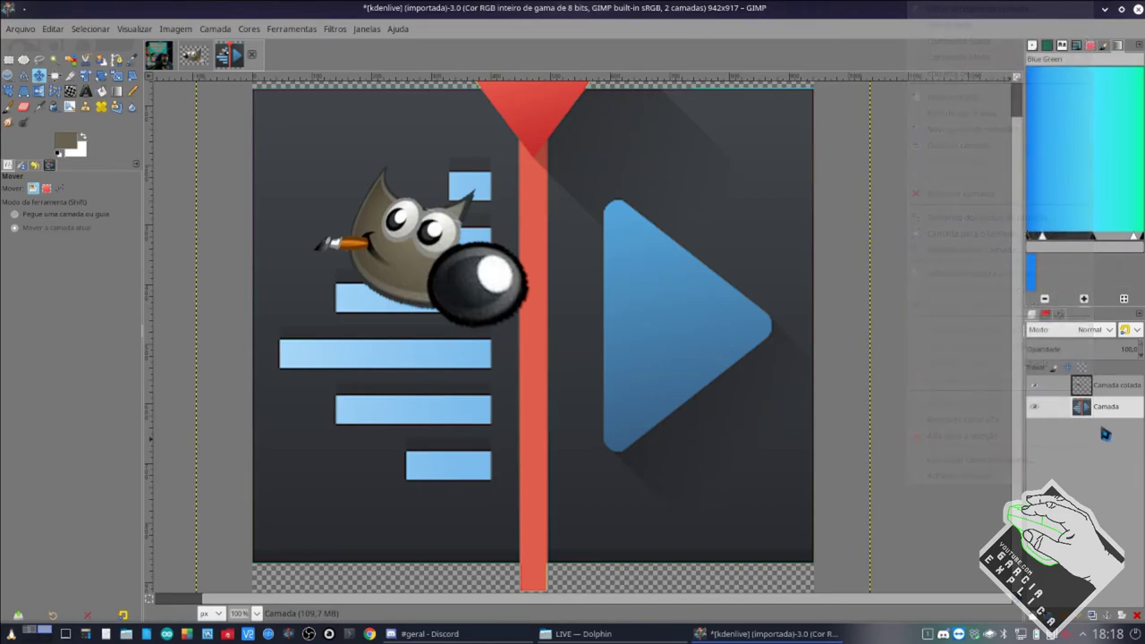
key("Escape")
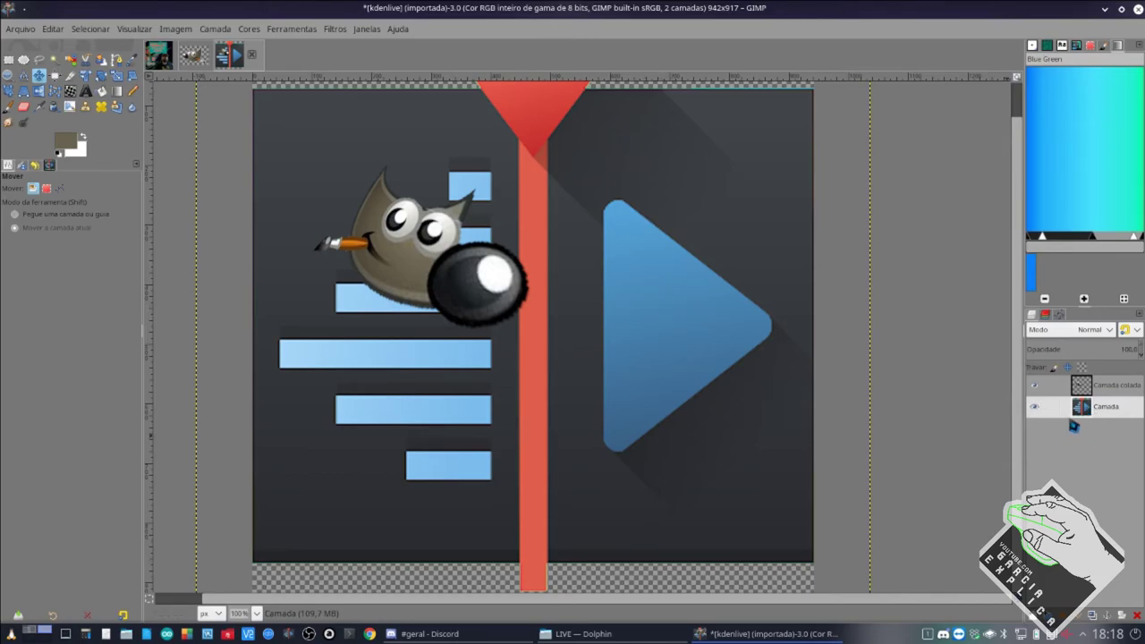
right_click(1065, 434)
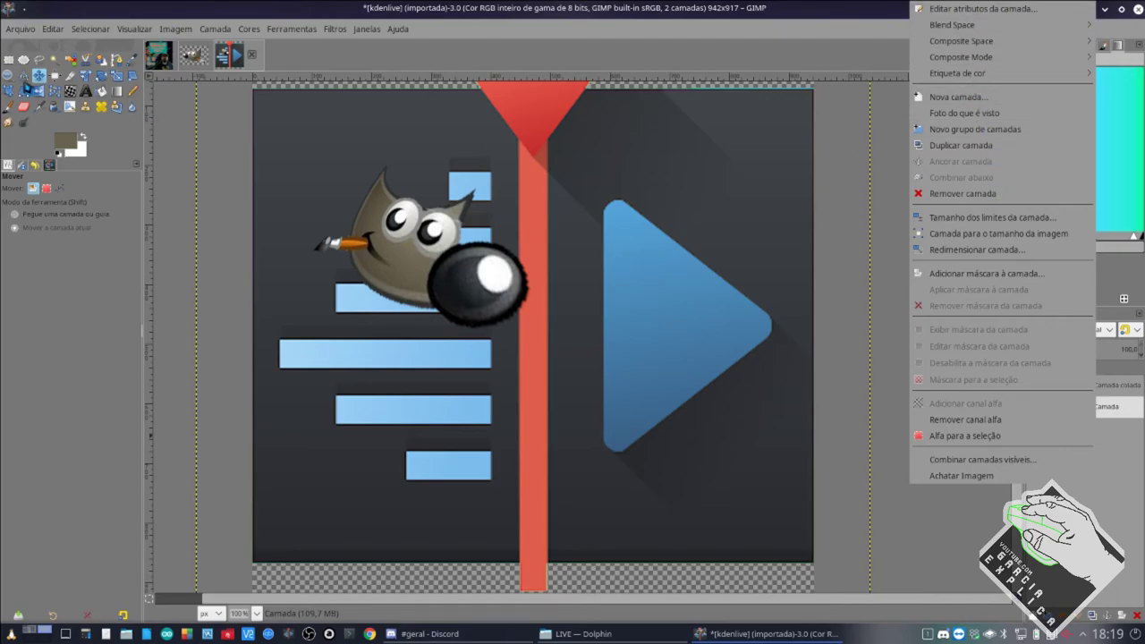
key("Escape")
key("shift+Right")
key("shift+Right")
key("shift+Right")
key("shift+Right")
key("shift+Right")
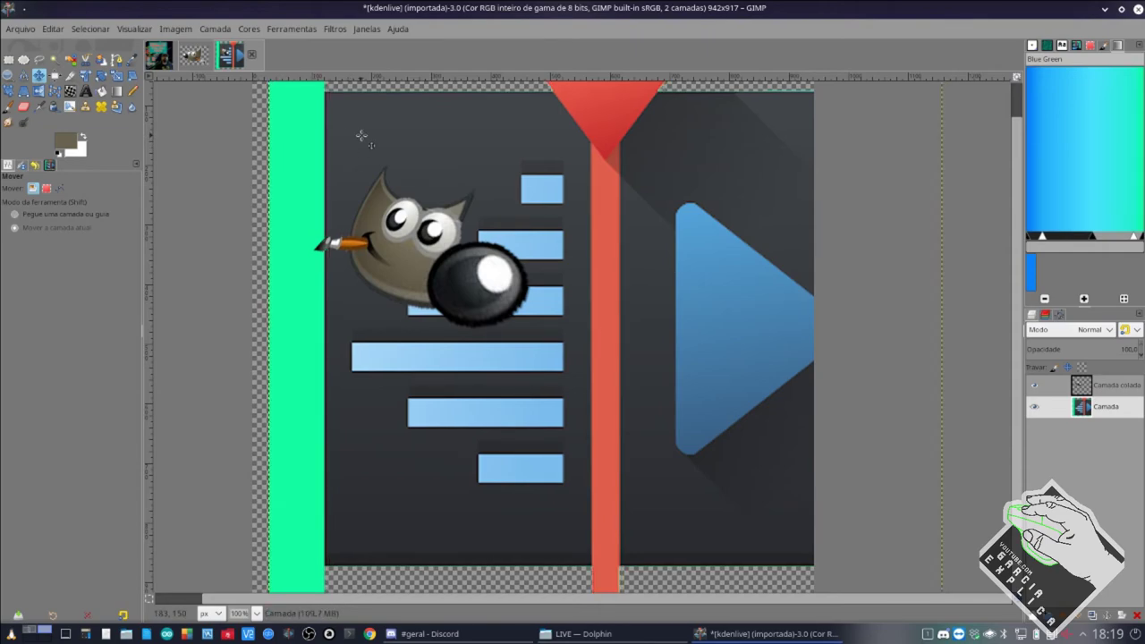
key("alt")
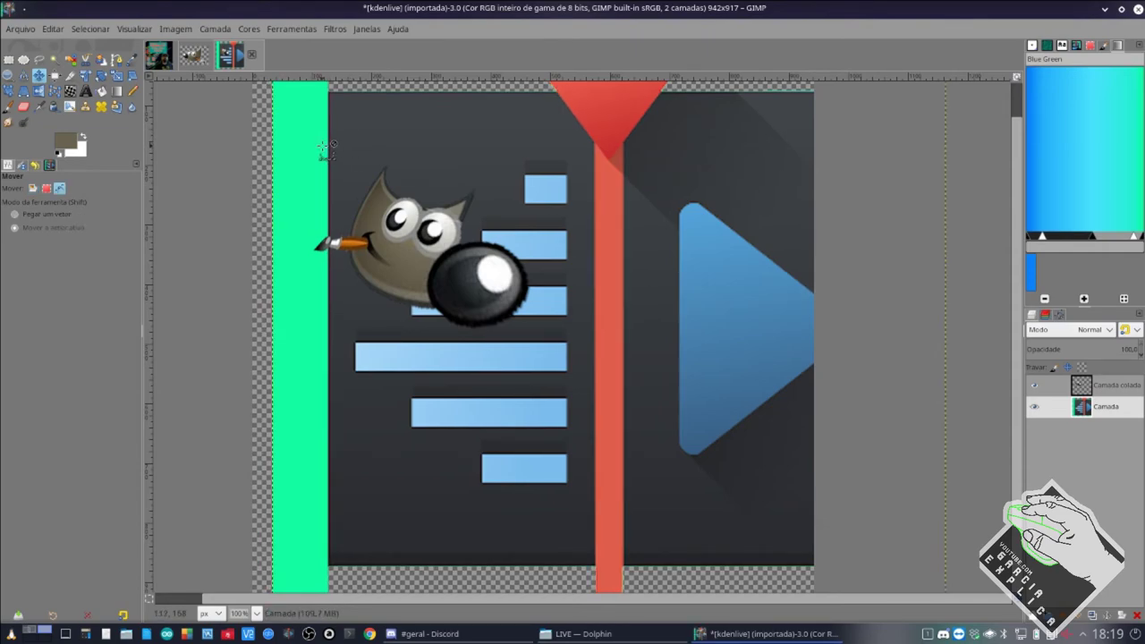
key("ctrl+z")
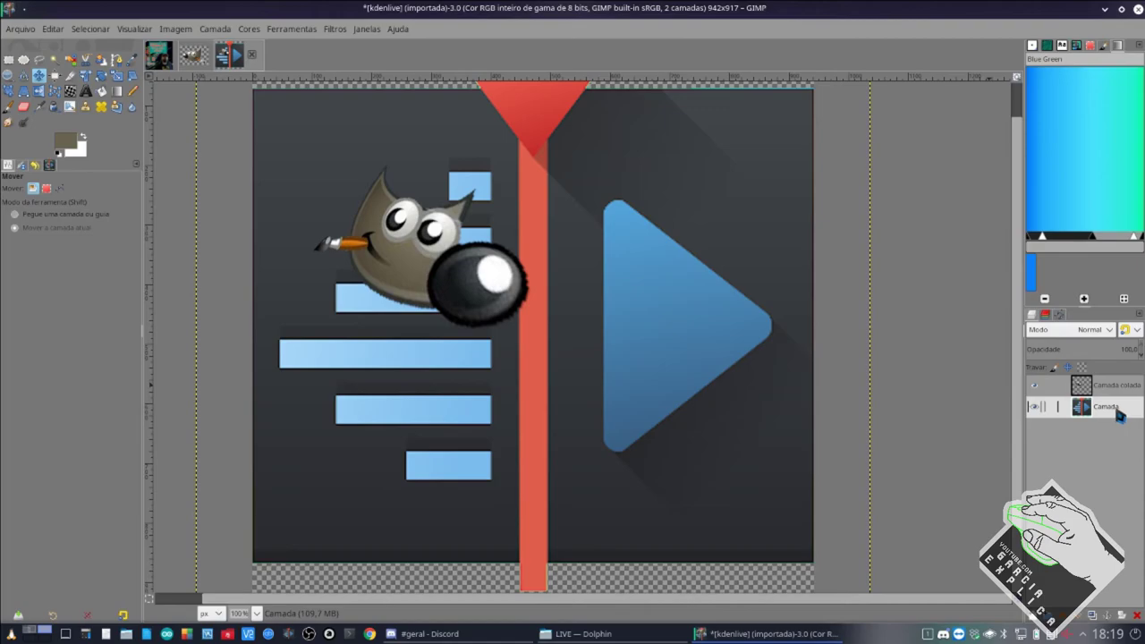
right_click(1120, 415)
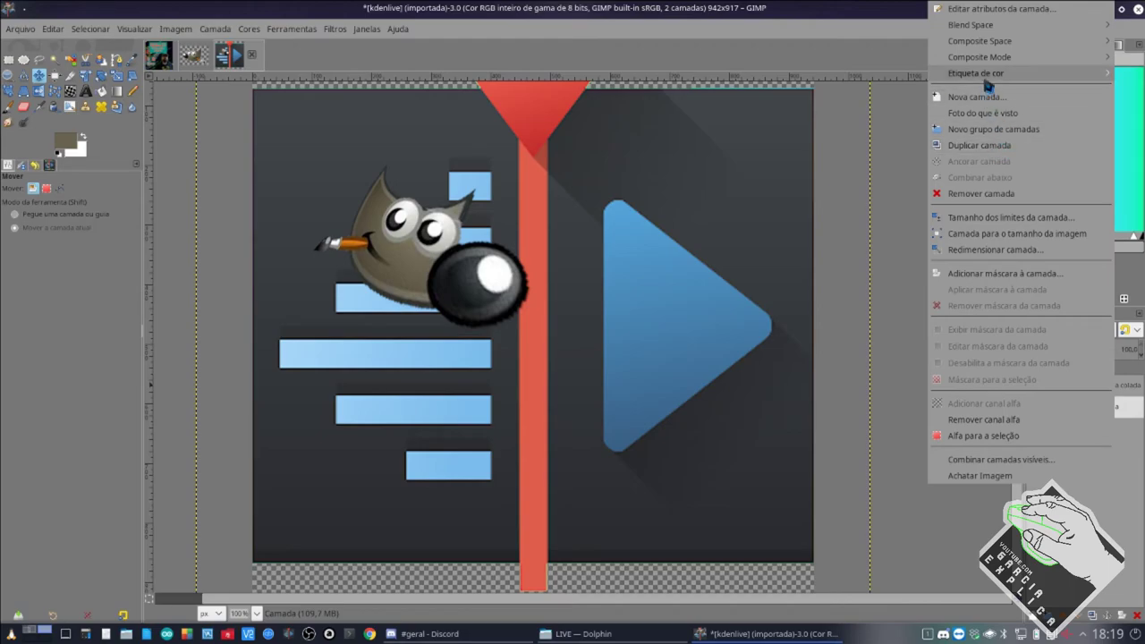
mouse_move(985, 72)
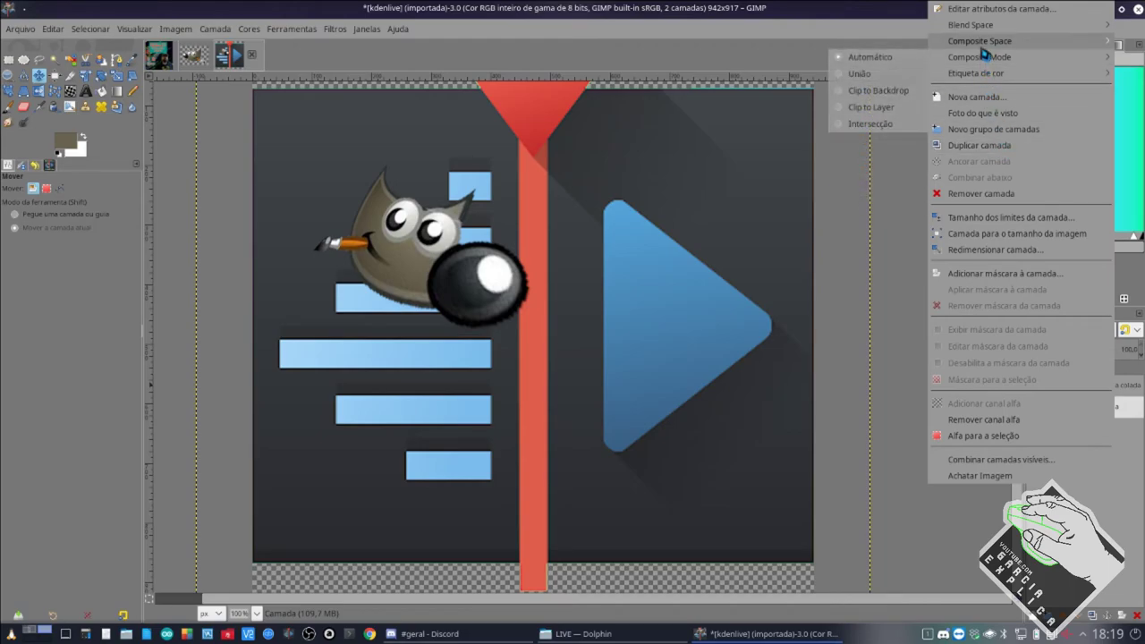
mouse_move(985, 30)
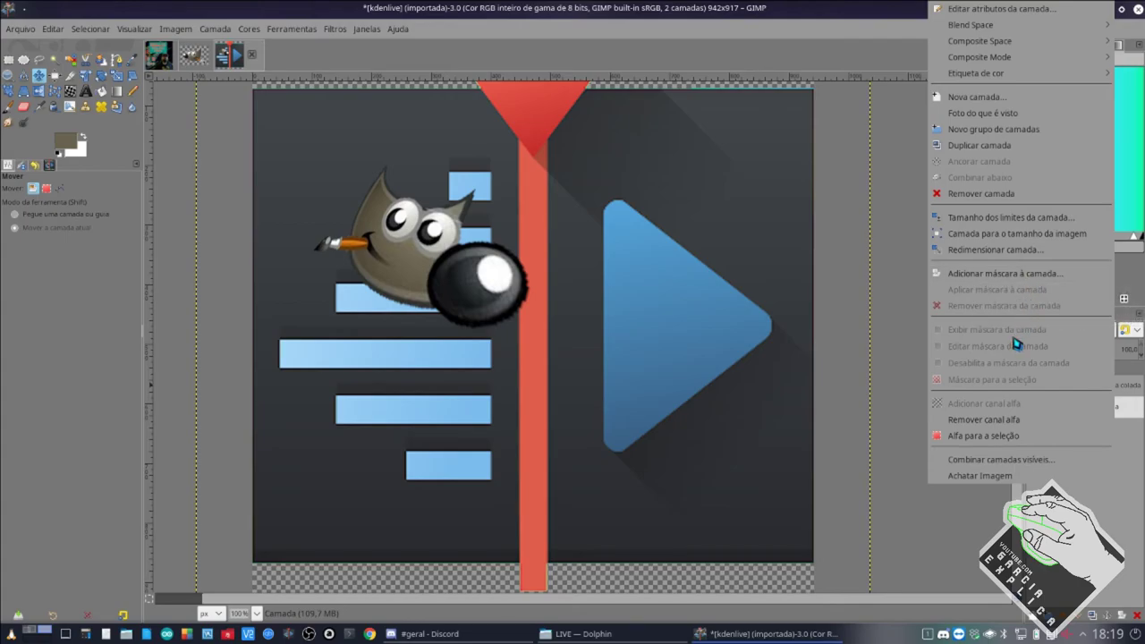
left_click(903, 362)
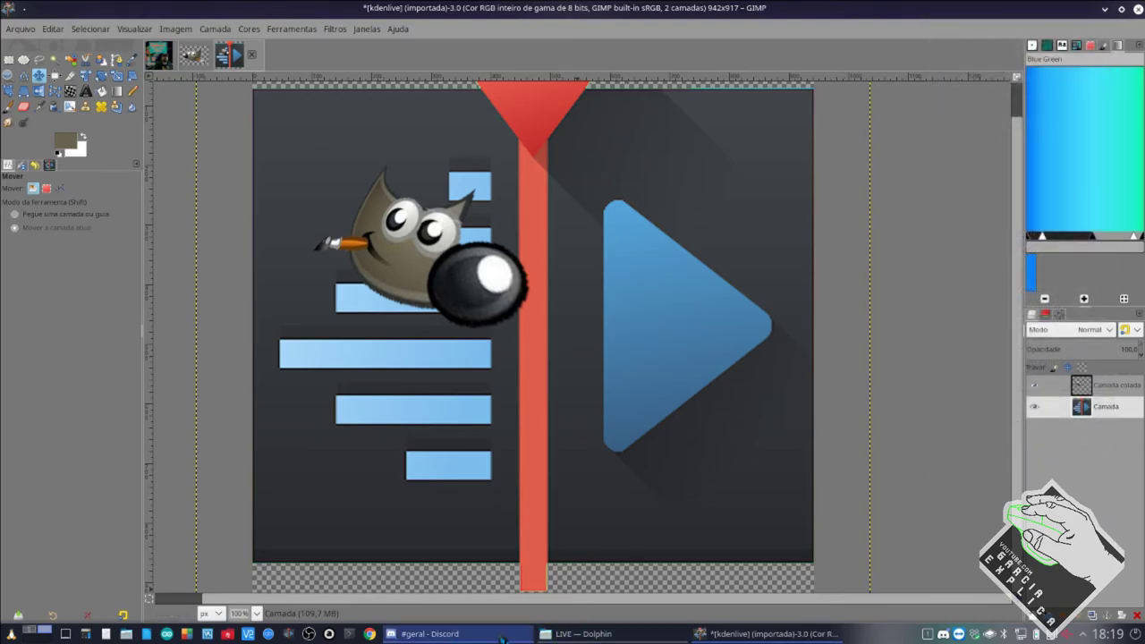
Check the Discord chat, then return to the GIMP Kdenlive image.
left_click(430, 633)
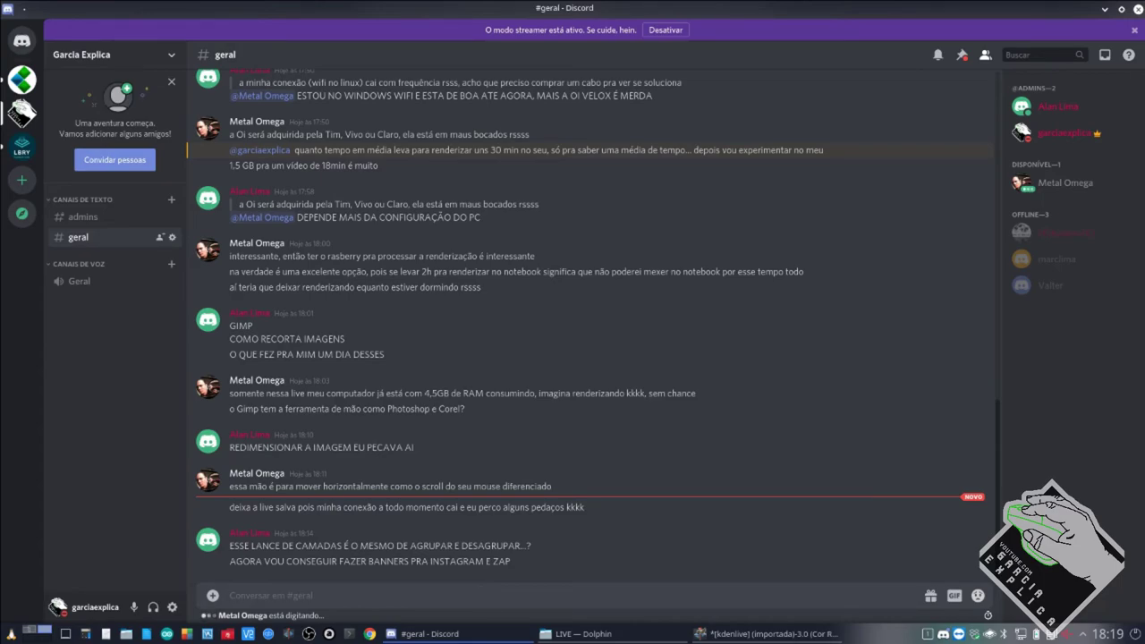
left_click(767, 633)
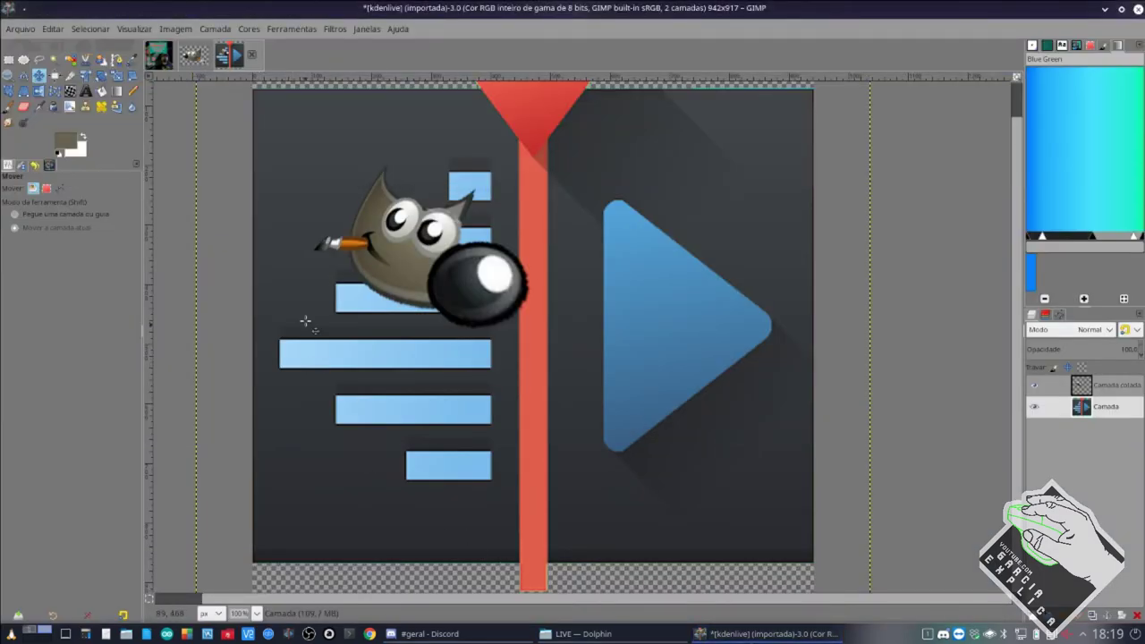
scroll(306, 319, "up", 1)
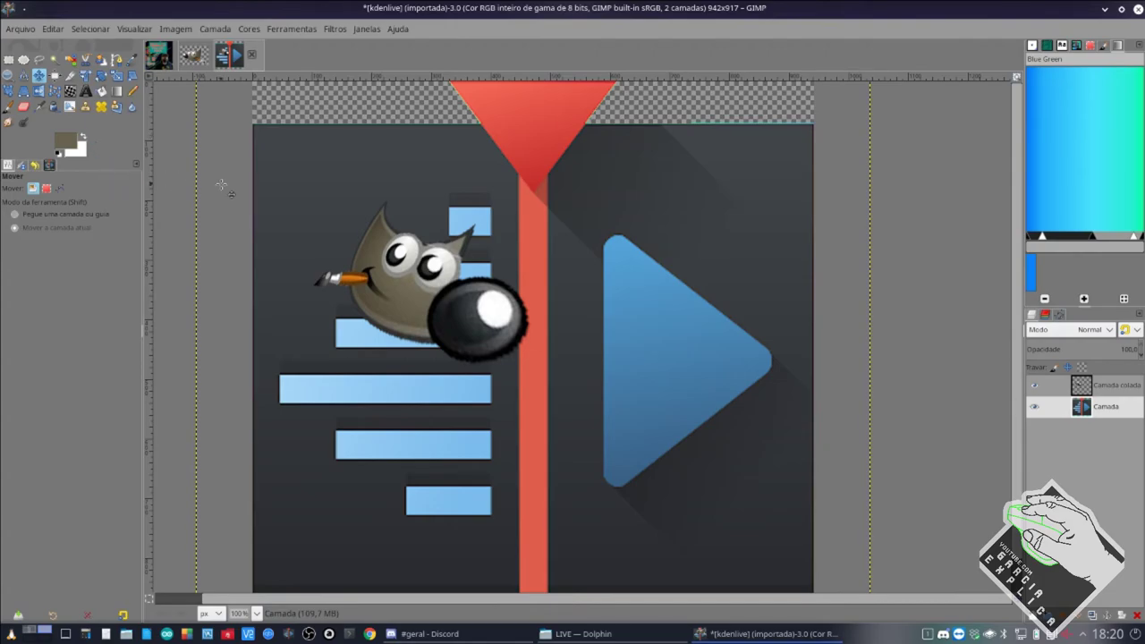
Ask in the Discord chat about using Canva on Linux.
left_click(577, 633)
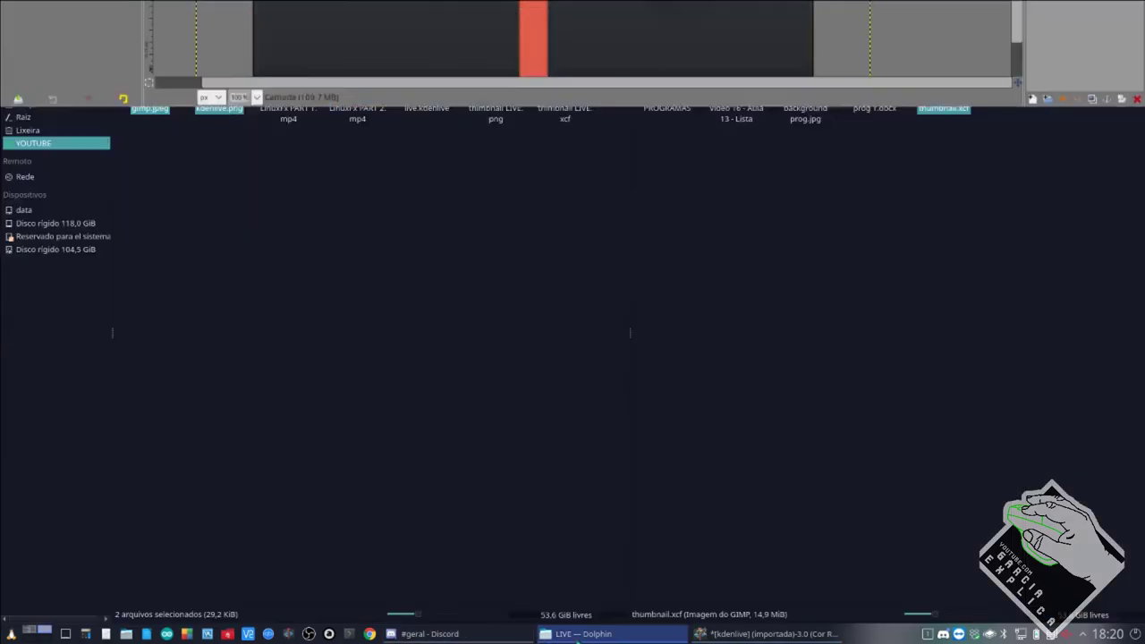
left_click(503, 635)
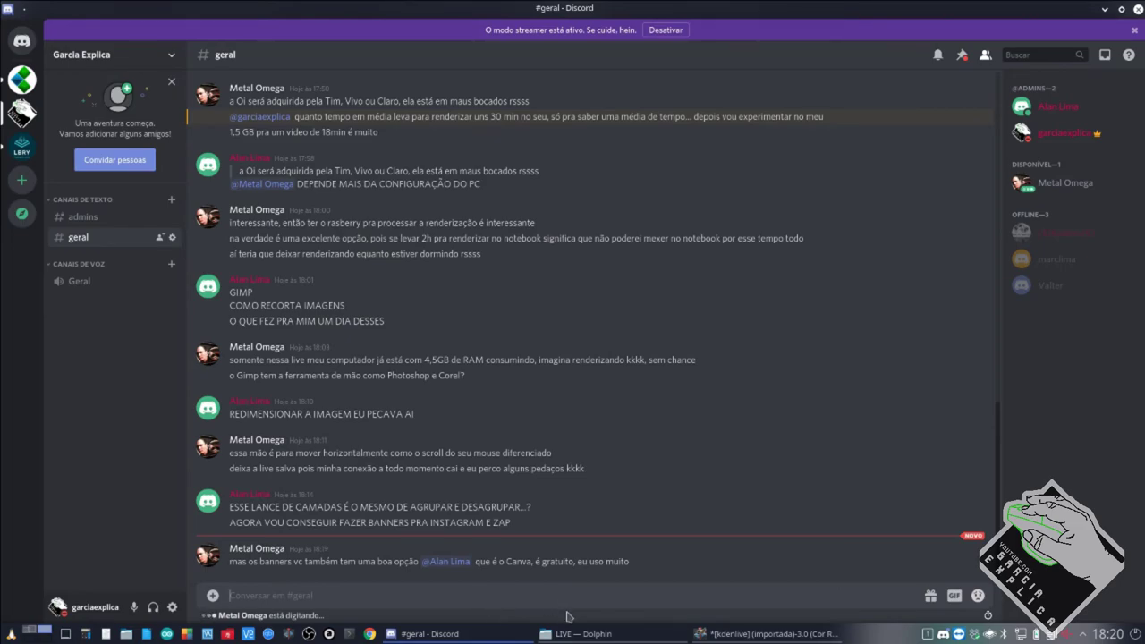
type("canva roda em linux ?")
key("Return")
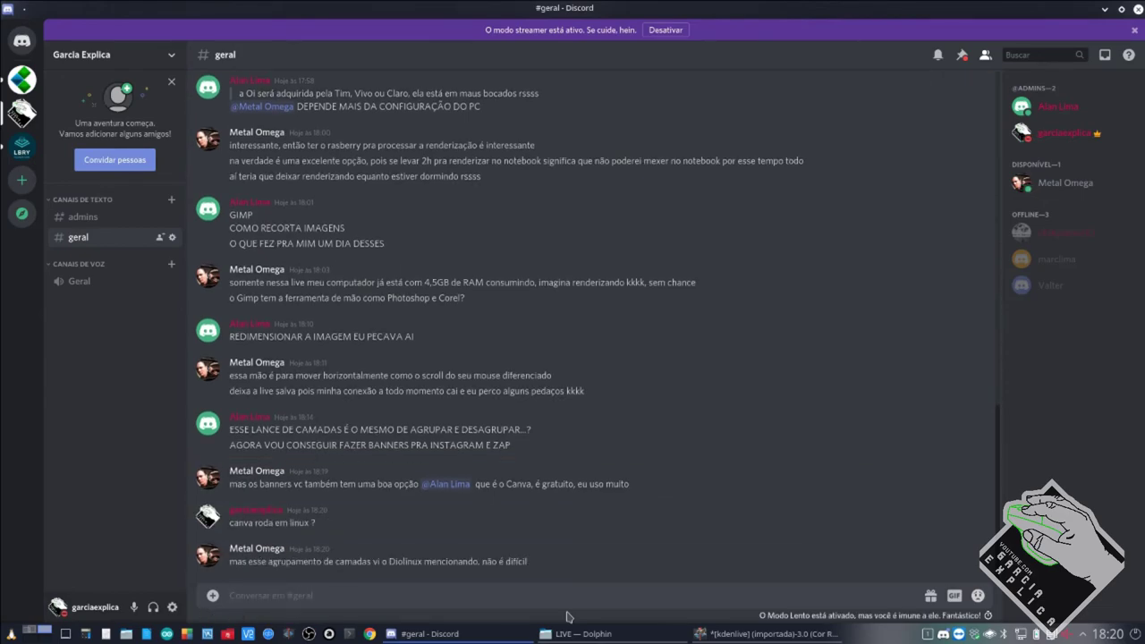
mouse_move(481, 616)
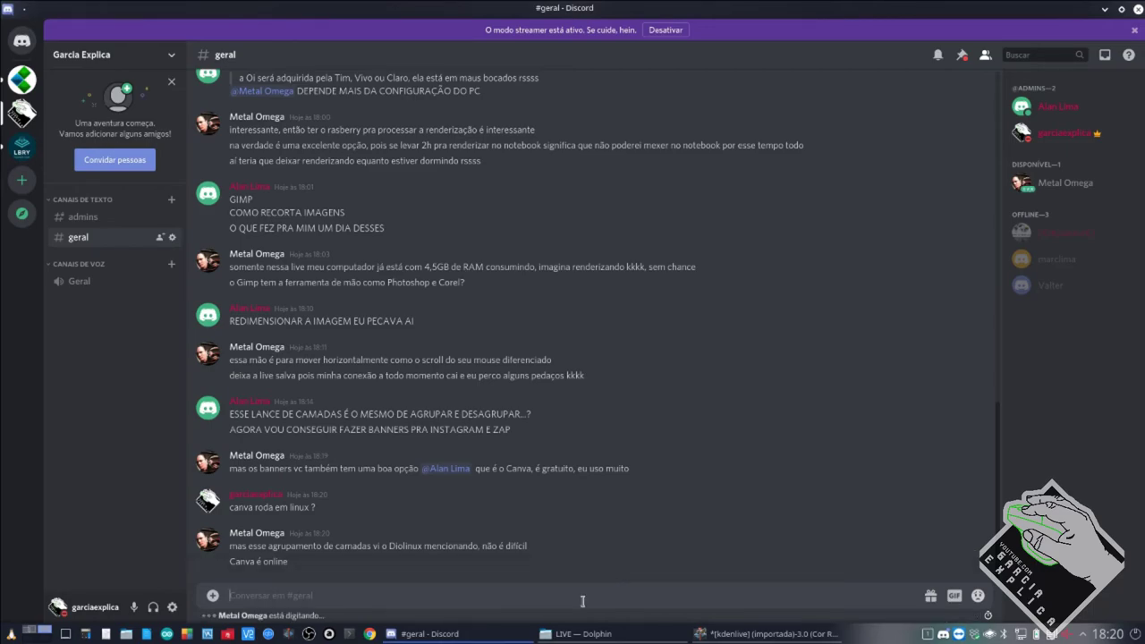
Open a Chrome window, check Discord again, and return to GIMP.
left_click(370, 634)
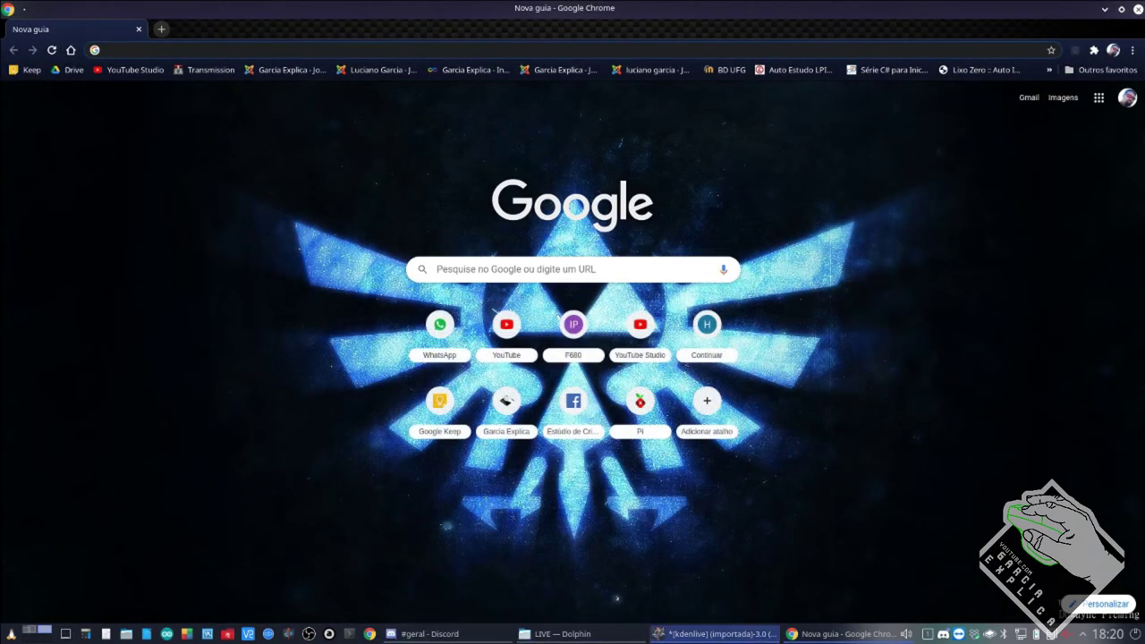
left_click(837, 633)
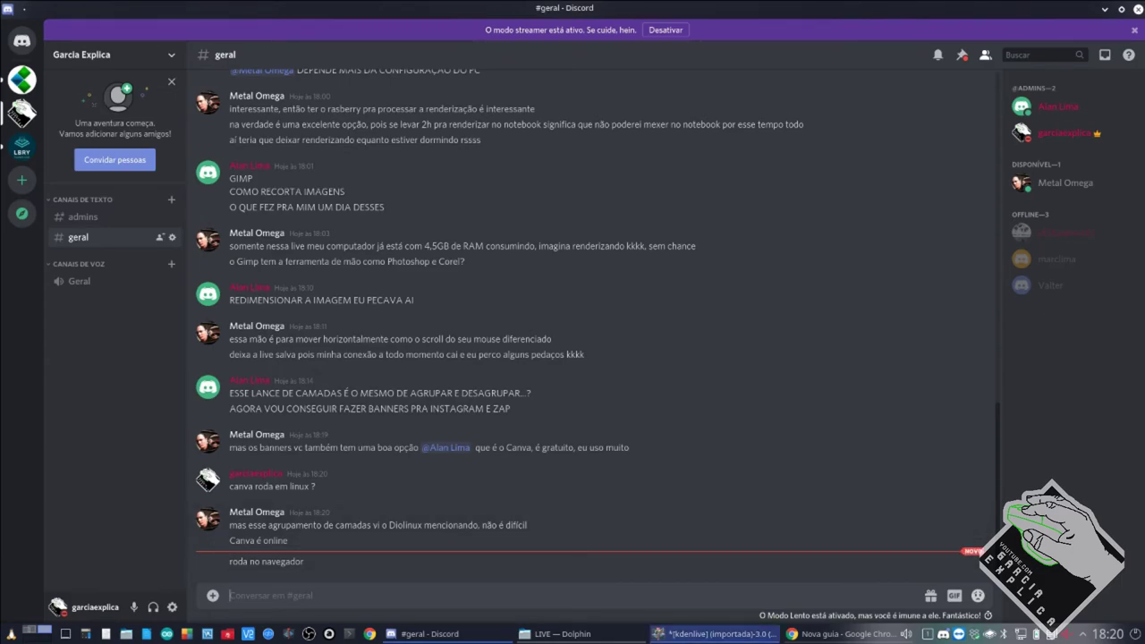
mouse_move(663, 638)
left_click(713, 633)
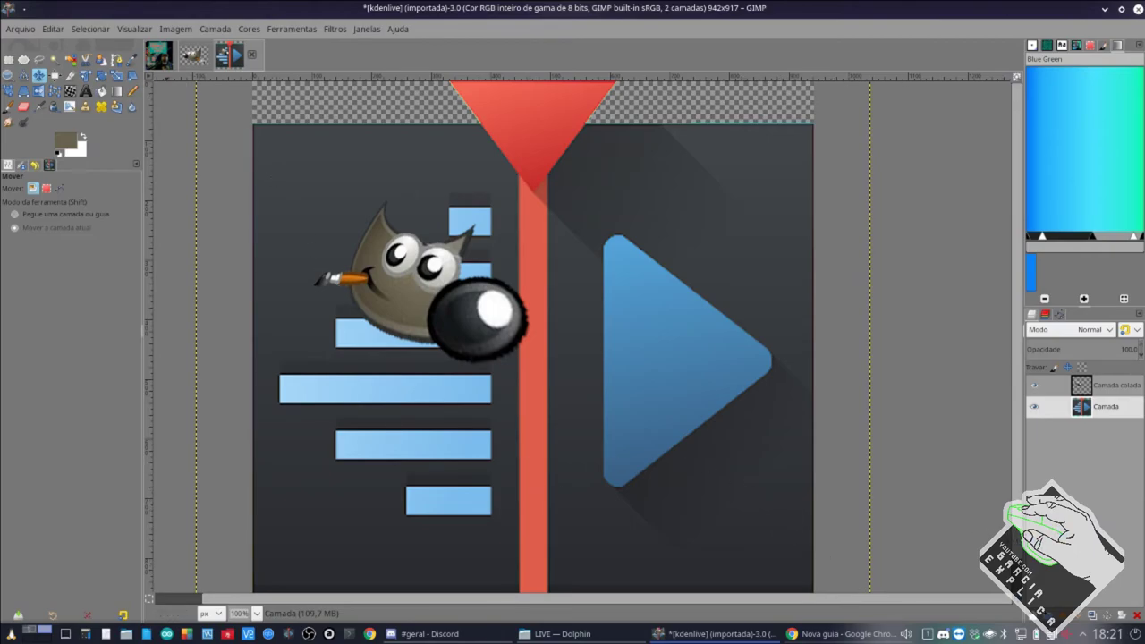
Copy the Camada colada cutout layer from thumbnail.xcf and paste it into the Kdenlive logo image.
key("ctrl+Tab")
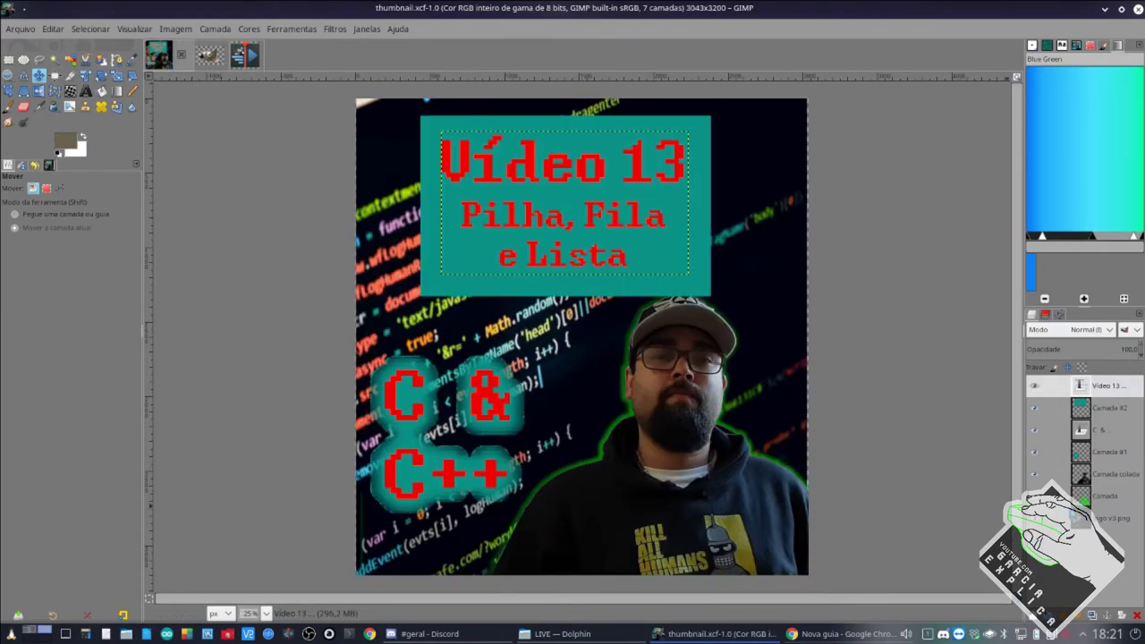
left_click(1109, 475)
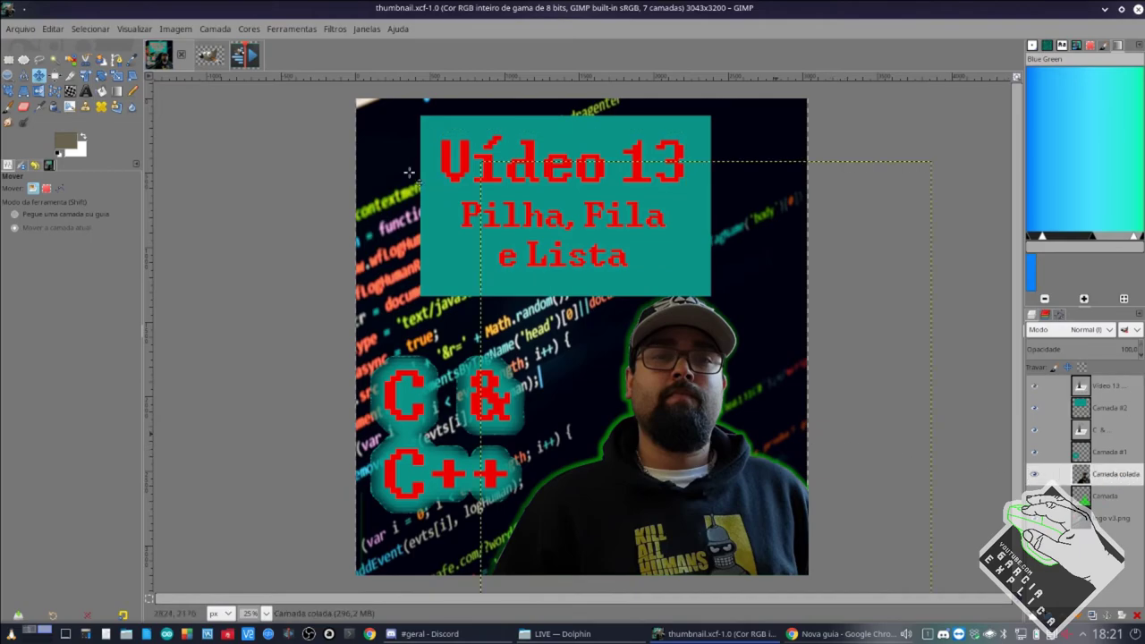
key("ctrl+c")
left_click(245, 55)
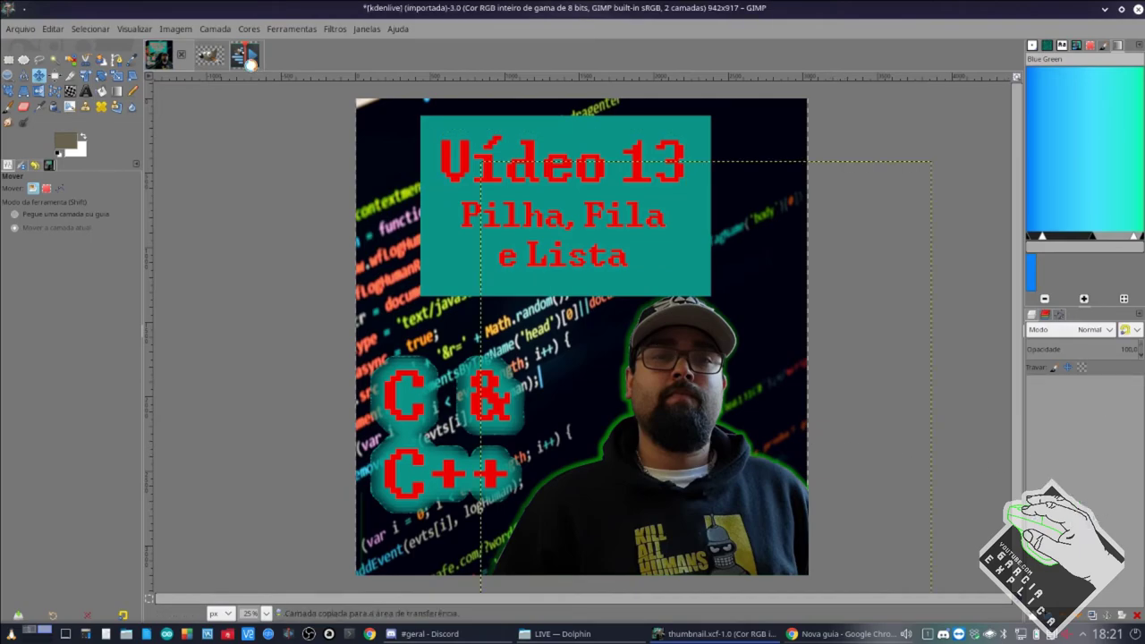
key("ctrl+v")
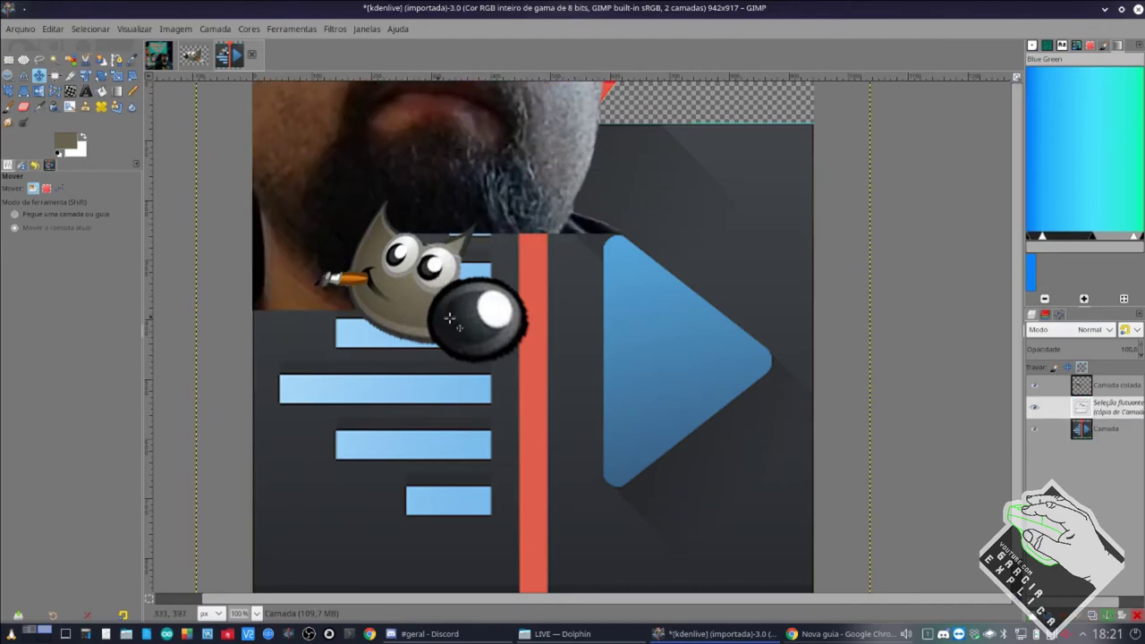
Start scaling the pasted 3024×4032 cutout down with the Scale tool.
left_click(116, 75)
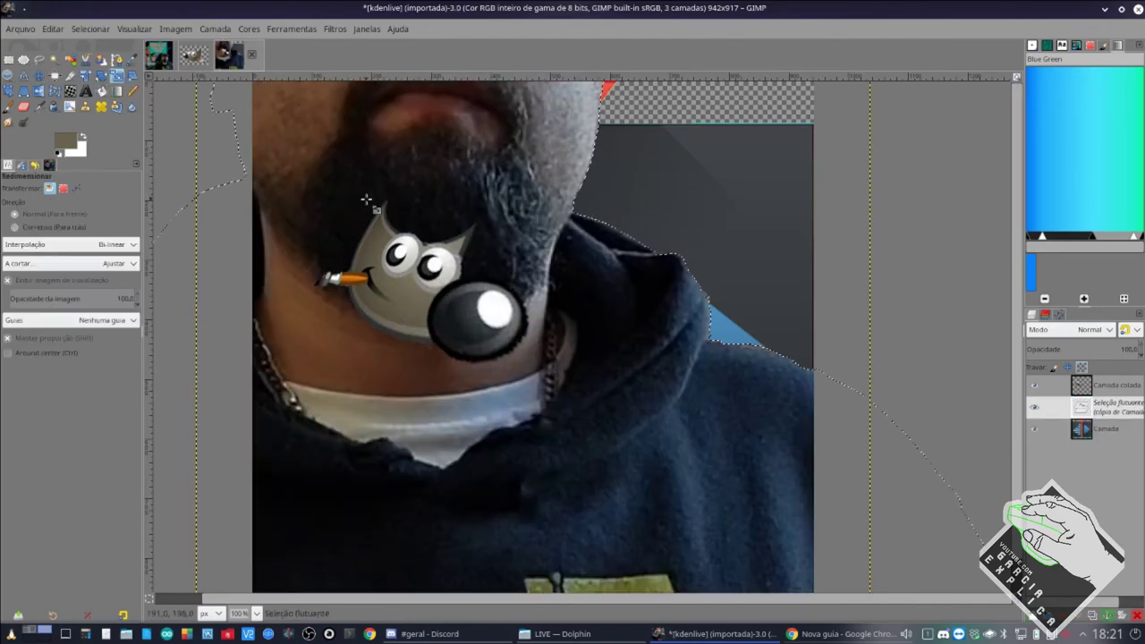
left_click(695, 319)
scroll(694, 319, "down", 15)
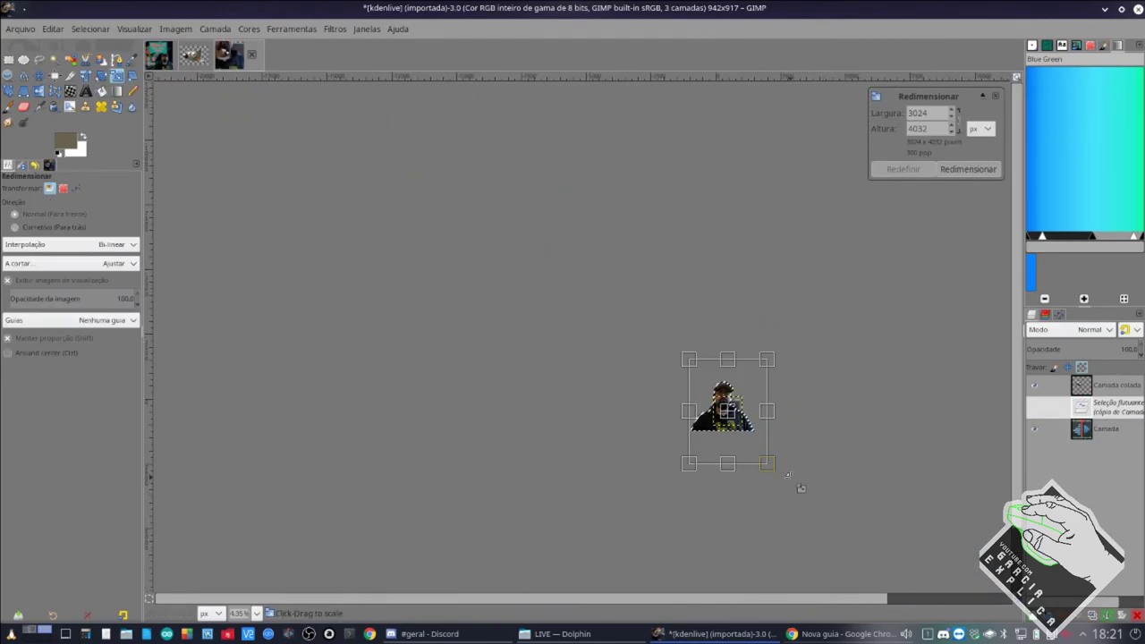
Shrink the pasted cutout, then scale the green outline on the logo to about 640×848.
left_click_drag(779, 476, 703, 379)
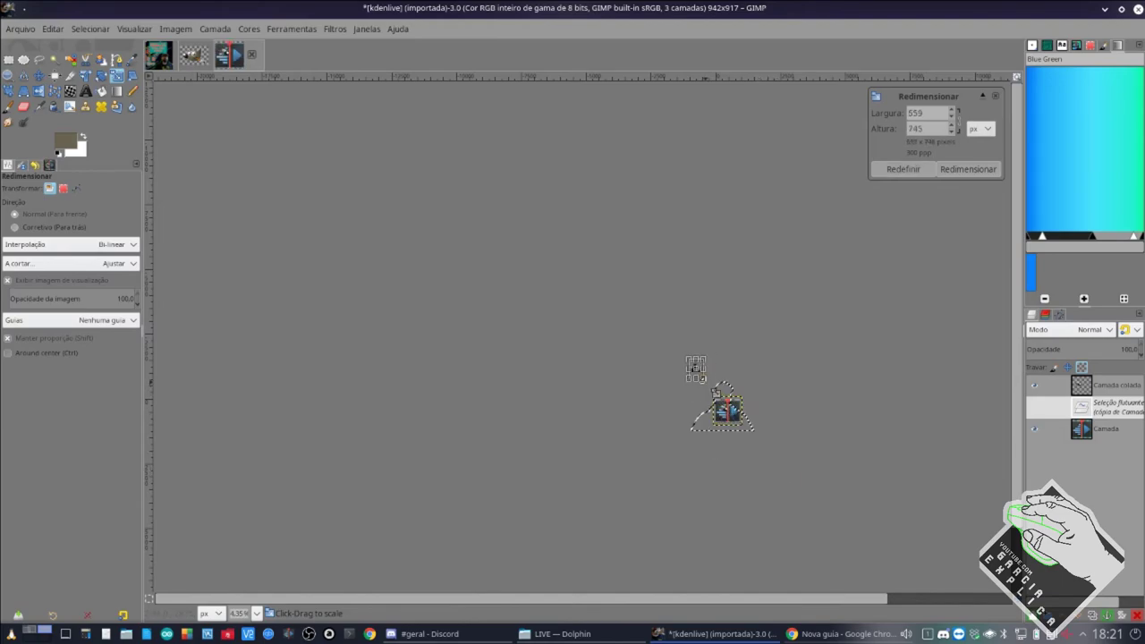
left_click(963, 175)
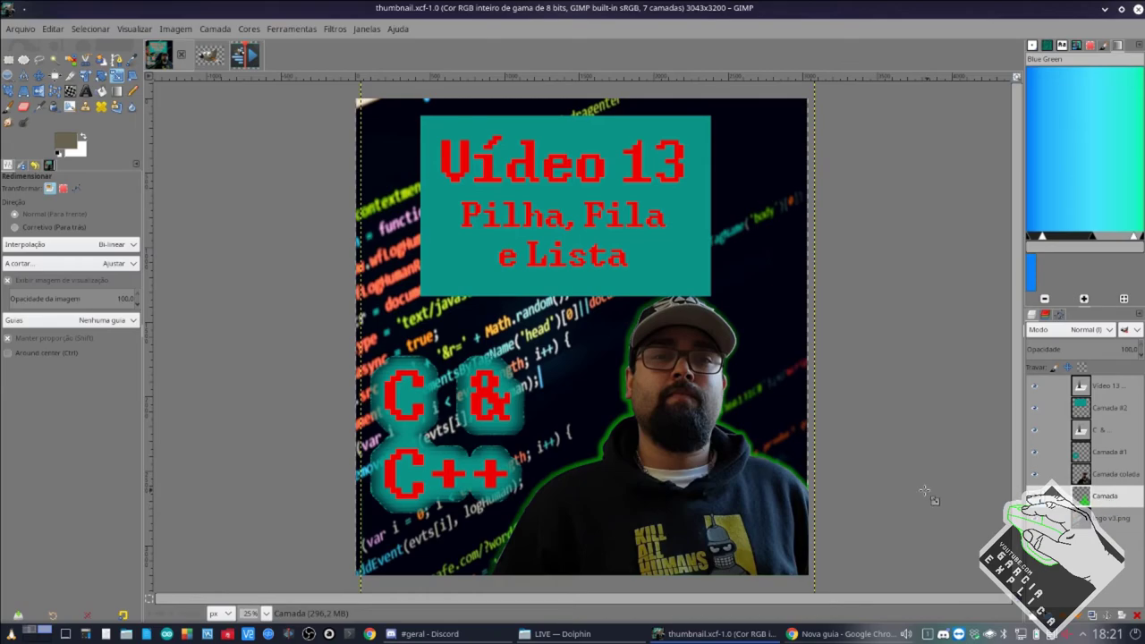
left_click(238, 55)
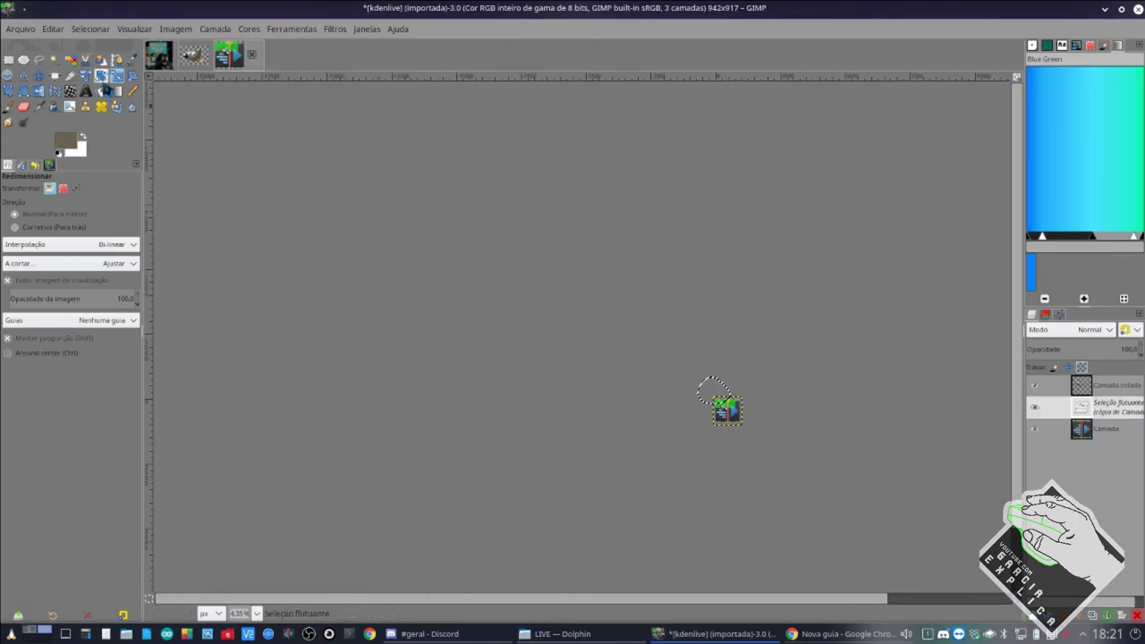
left_click(715, 393)
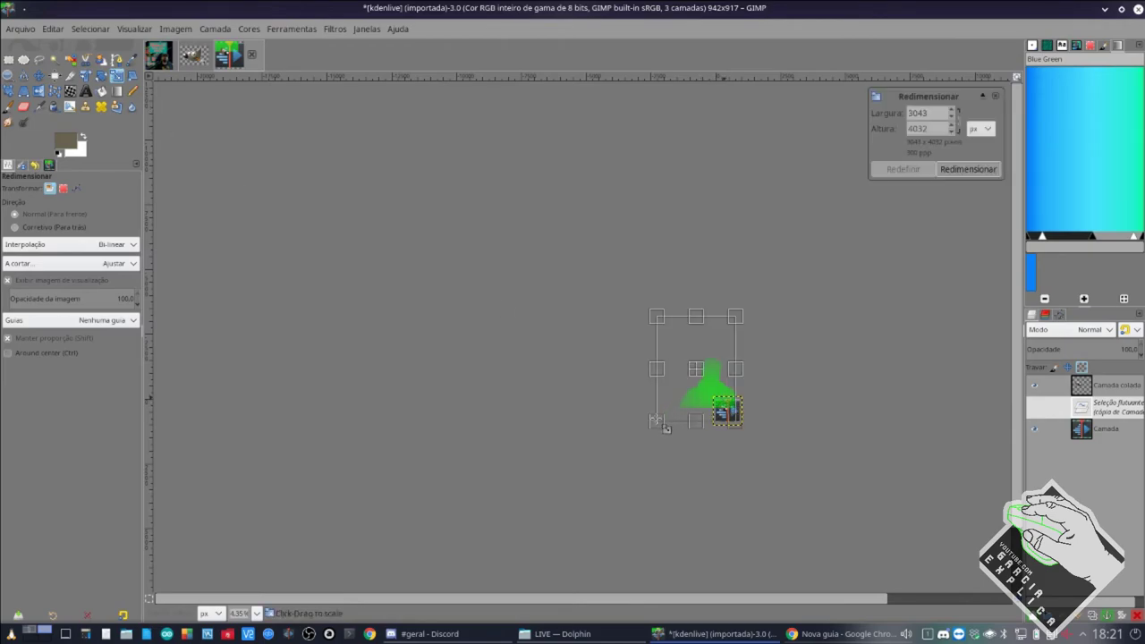
left_click_drag(666, 429, 716, 340)
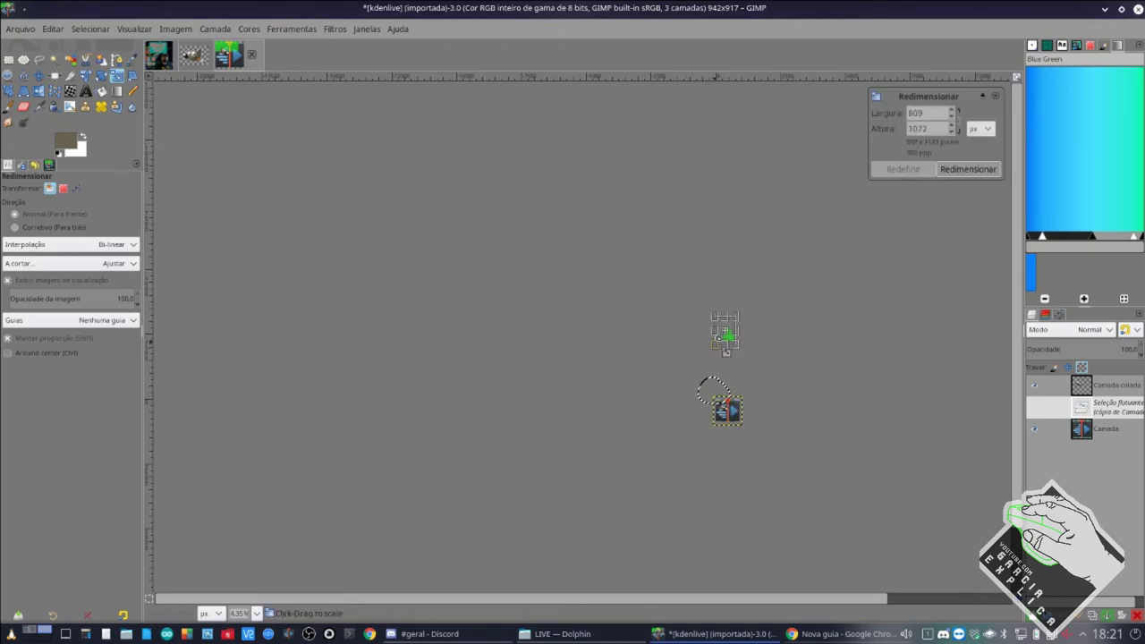
left_click(969, 169)
Turn the floating green outline into its own layer on the Kdenlive logo.
key("m")
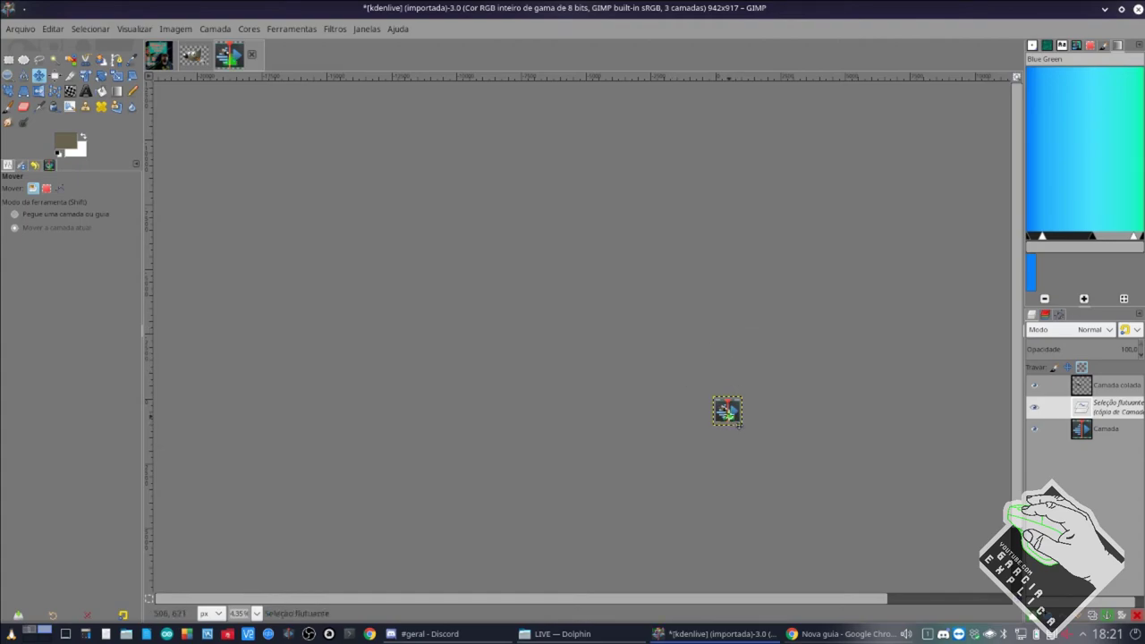
scroll(733, 414, "up", 3)
scroll(730, 412, "up", 4)
scroll(662, 383, "down", 4)
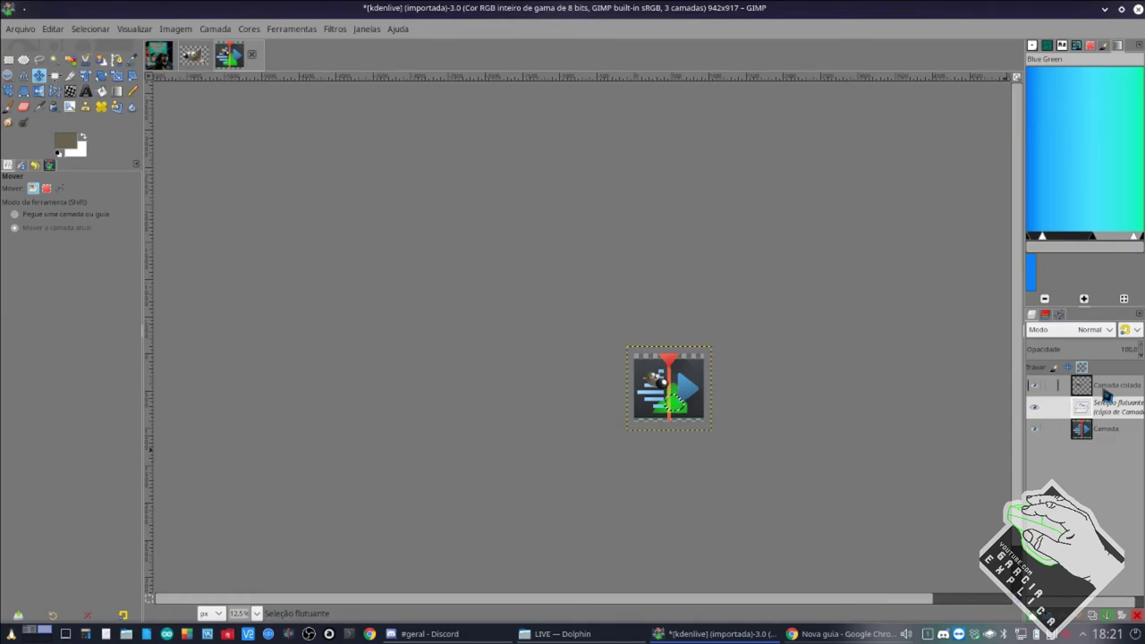
left_click(1034, 617)
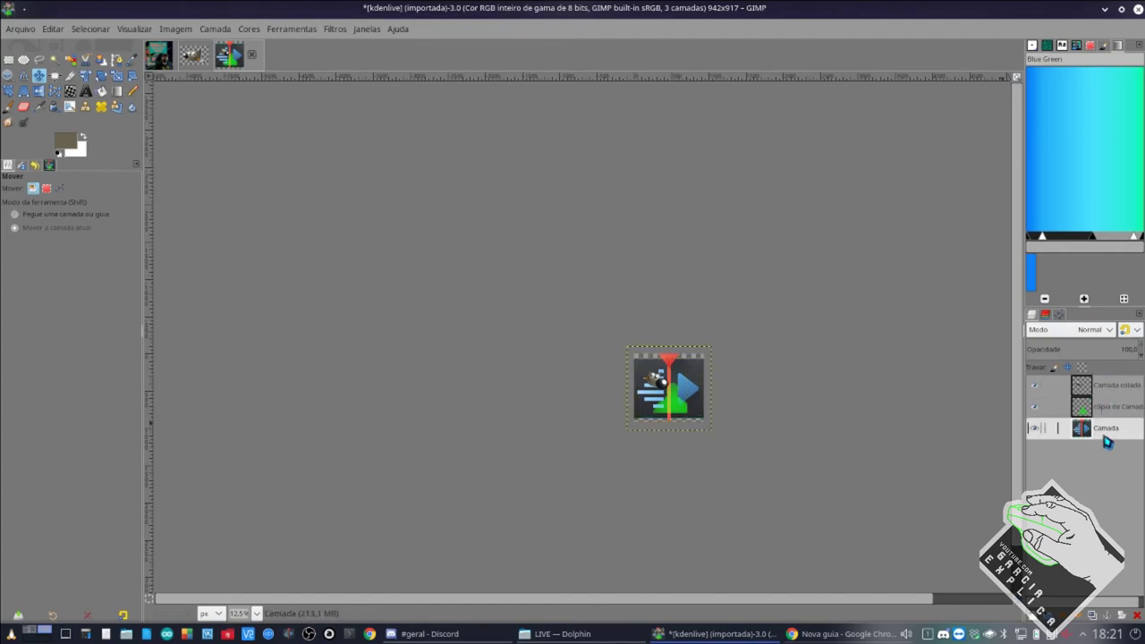
Select the Camada colada photo cutout layer in the thumbnail image, then return to the logo.
left_click(159, 55)
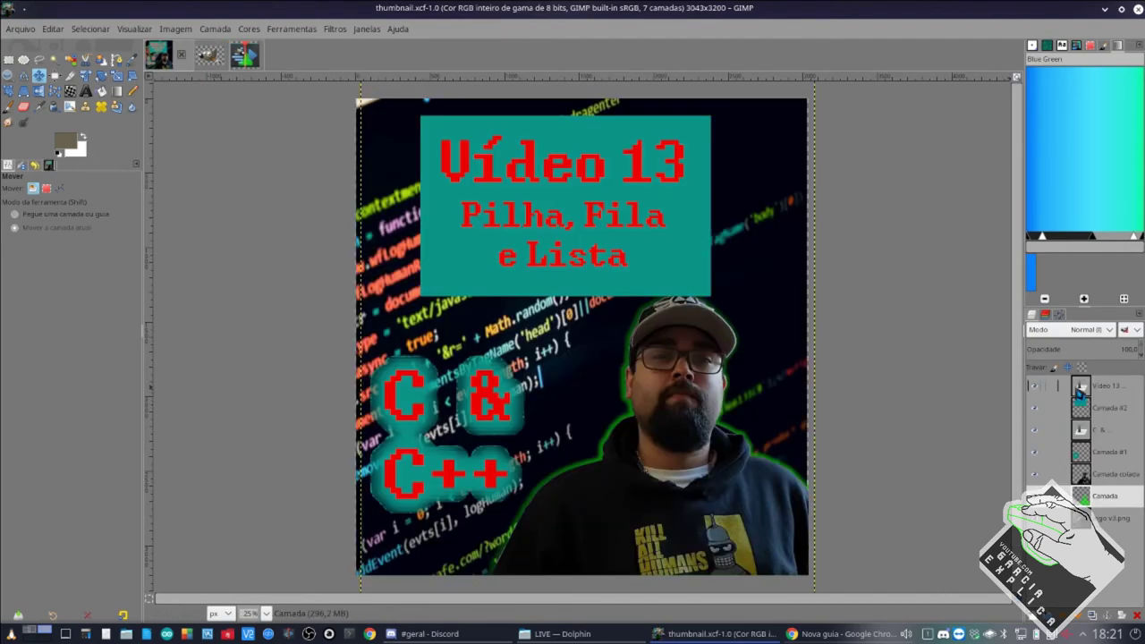
left_click(1117, 474)
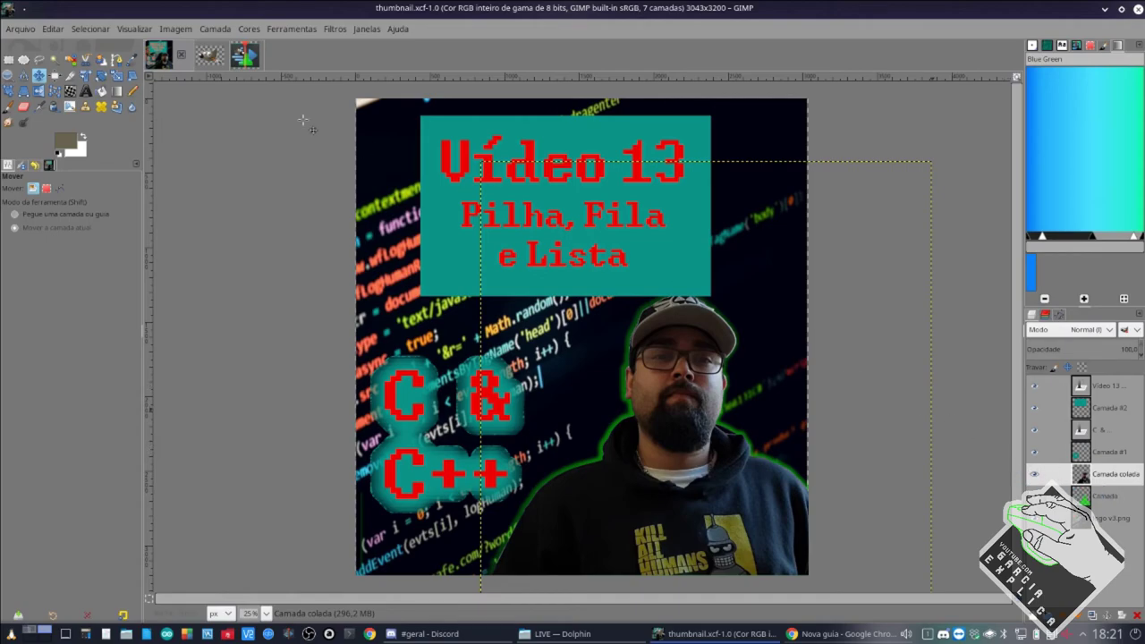
left_click(244, 56)
Cancel closing the logo image and paste the photo cutout as a new layer.
key("ctrl+w")
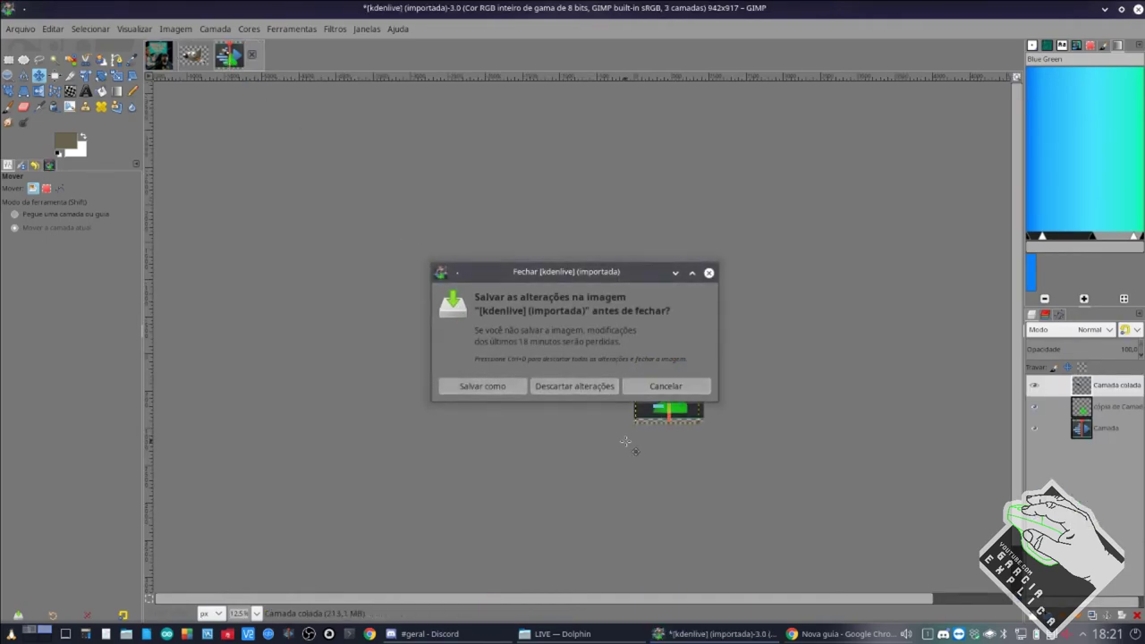
left_click(666, 390)
key("shift+ctrl+n")
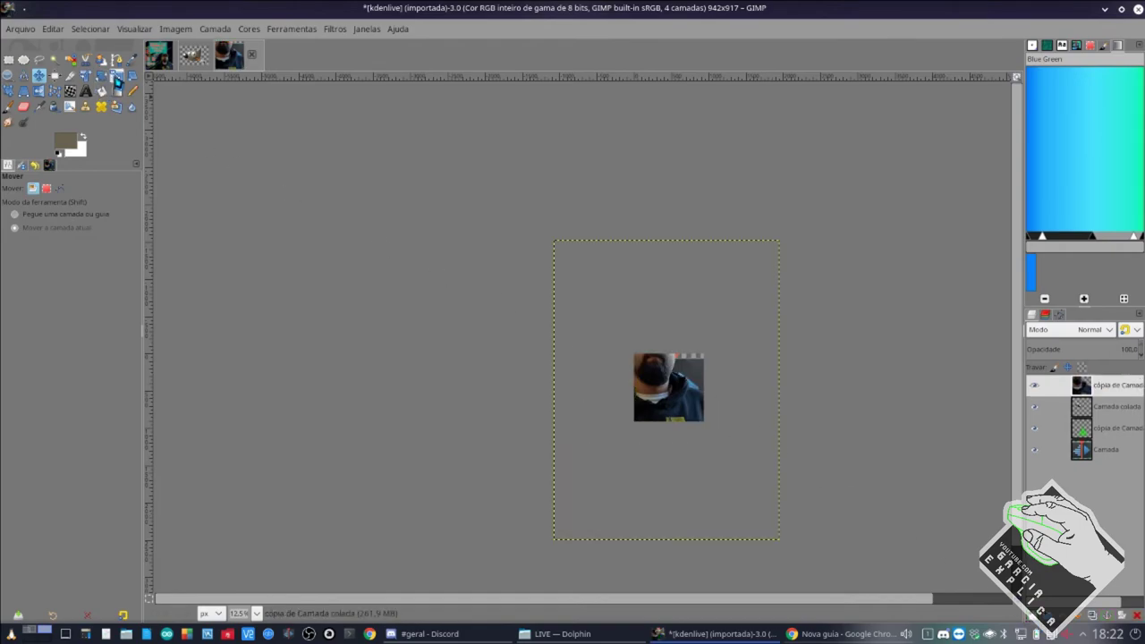
Scale the photo cutout to about 593×791 and move it onto the green outline.
left_click(116, 75)
left_click(832, 537)
left_click_drag(779, 540, 605, 301)
left_click(951, 174)
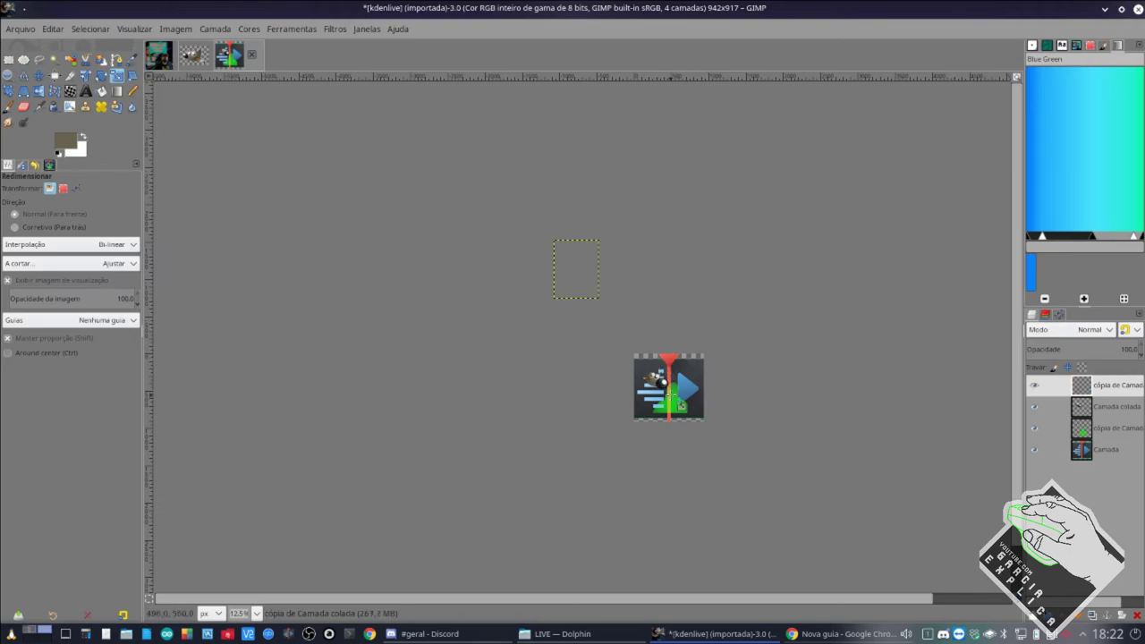
left_click(38, 76)
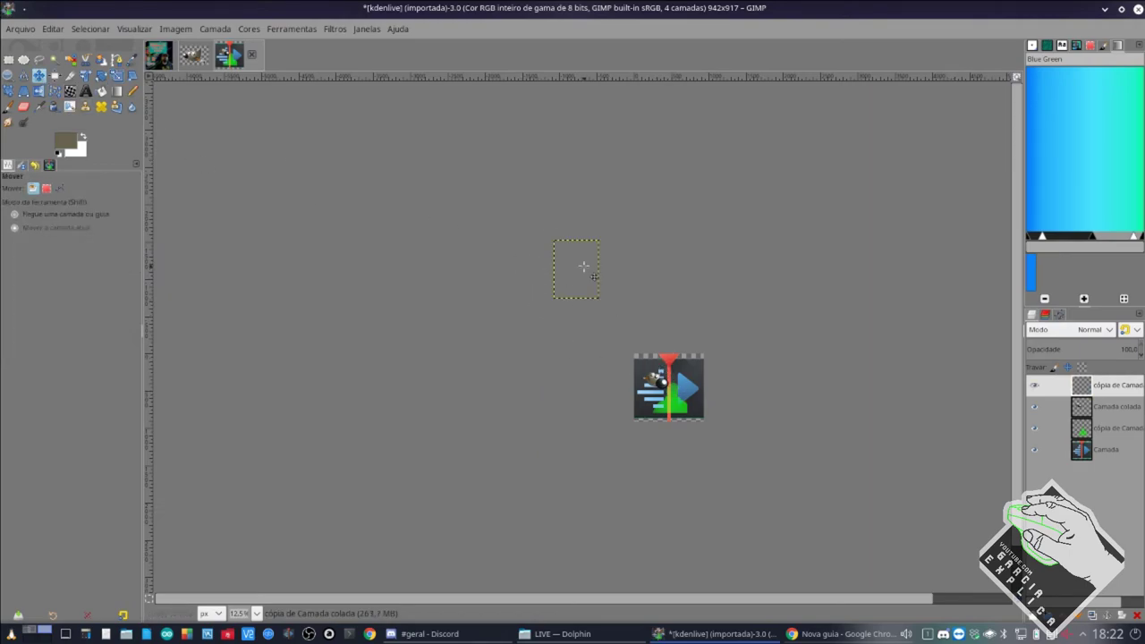
left_click_drag(583, 267, 566, 401)
scroll(635, 399, "up", 7)
Resize the green outline to about 607×804, align it behind the photo, and reselect the photo layer.
left_click(1109, 435)
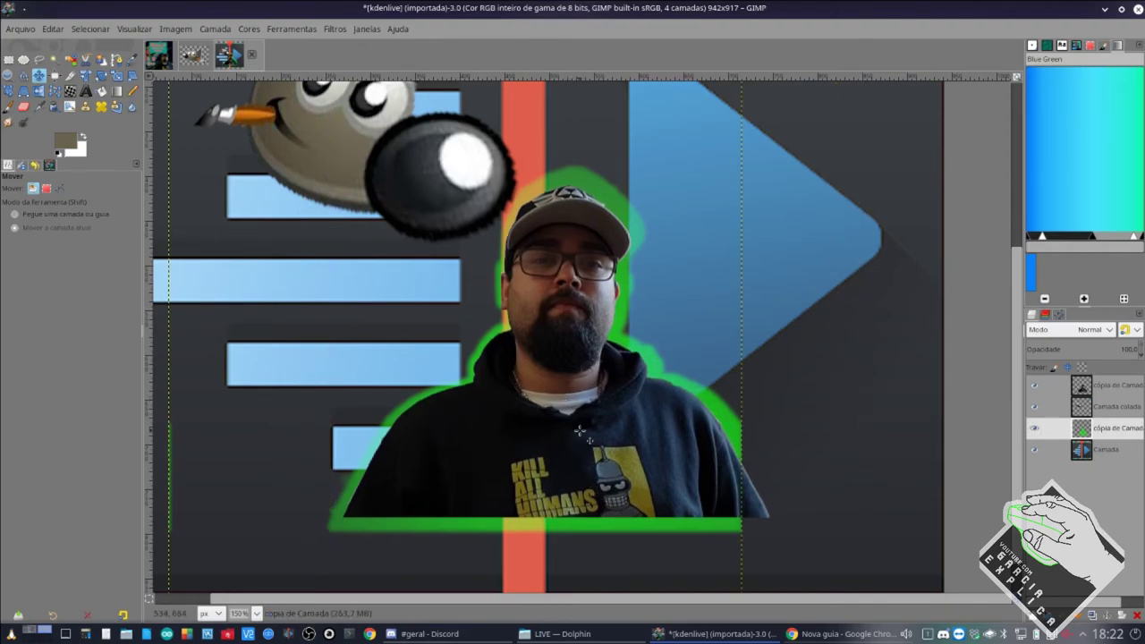
left_click(117, 75)
left_click(631, 273)
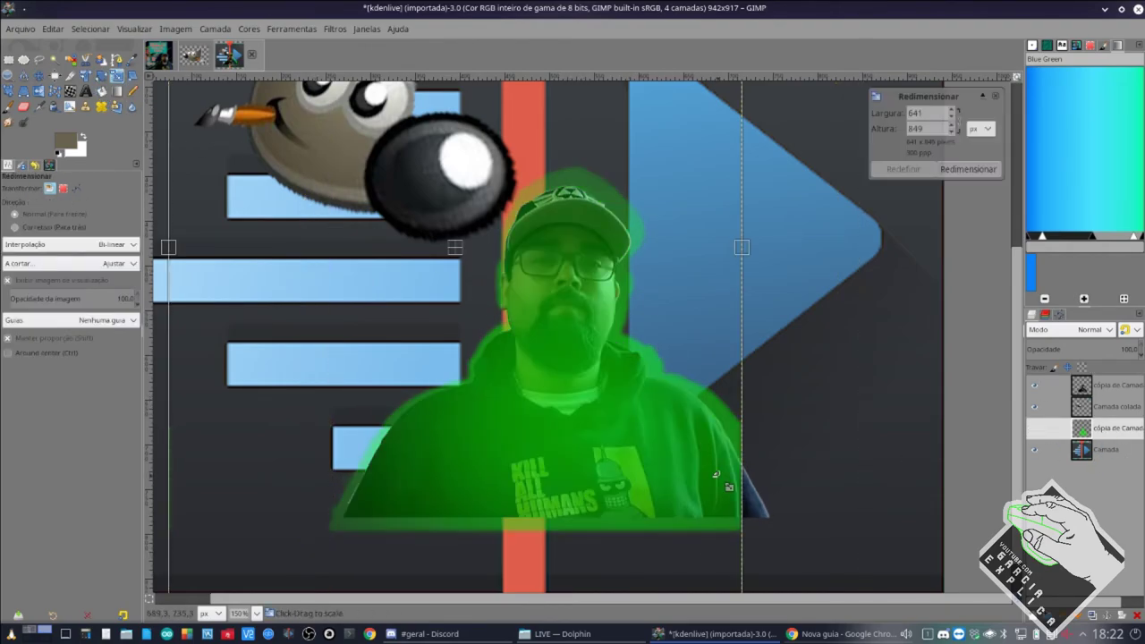
key("minus")
key("minus")
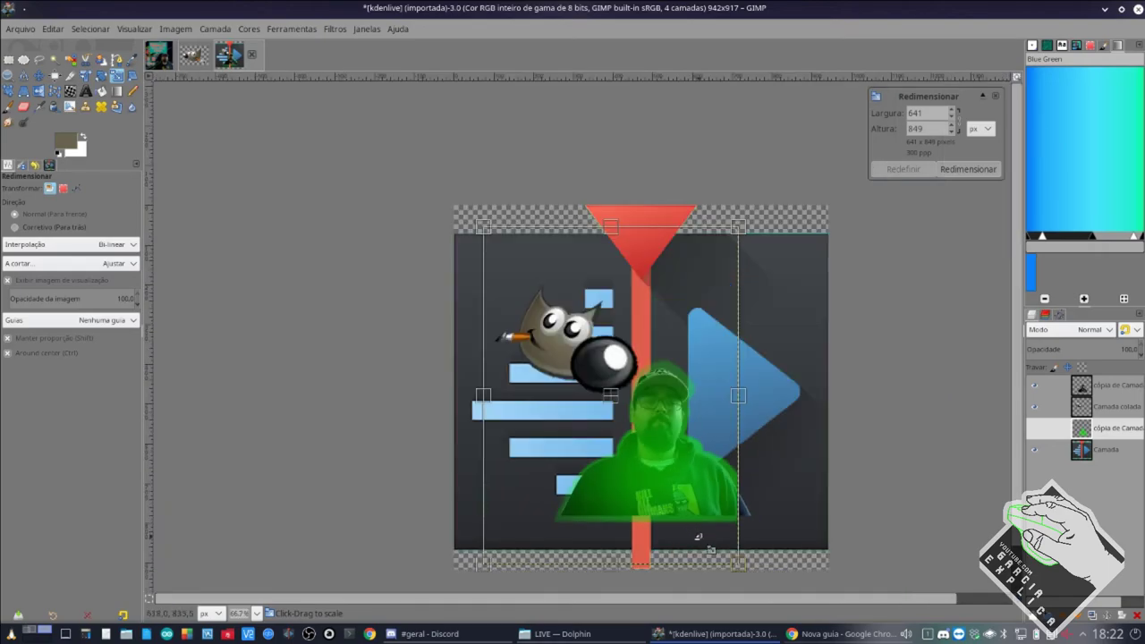
left_click_drag(738, 562, 722, 547)
left_click(968, 169)
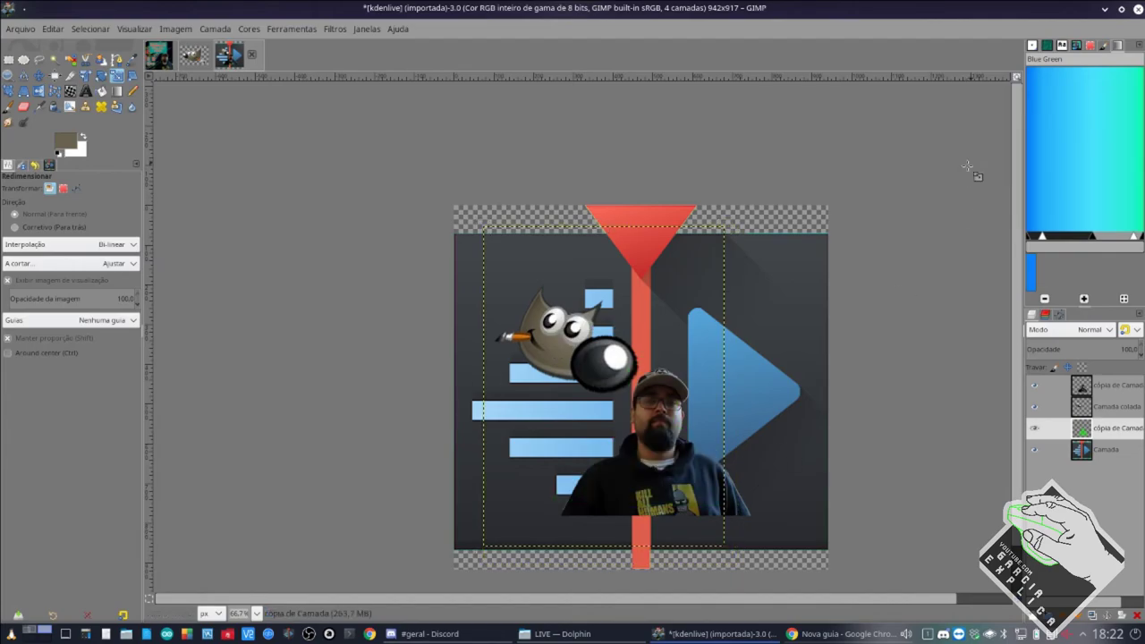
left_click(39, 75)
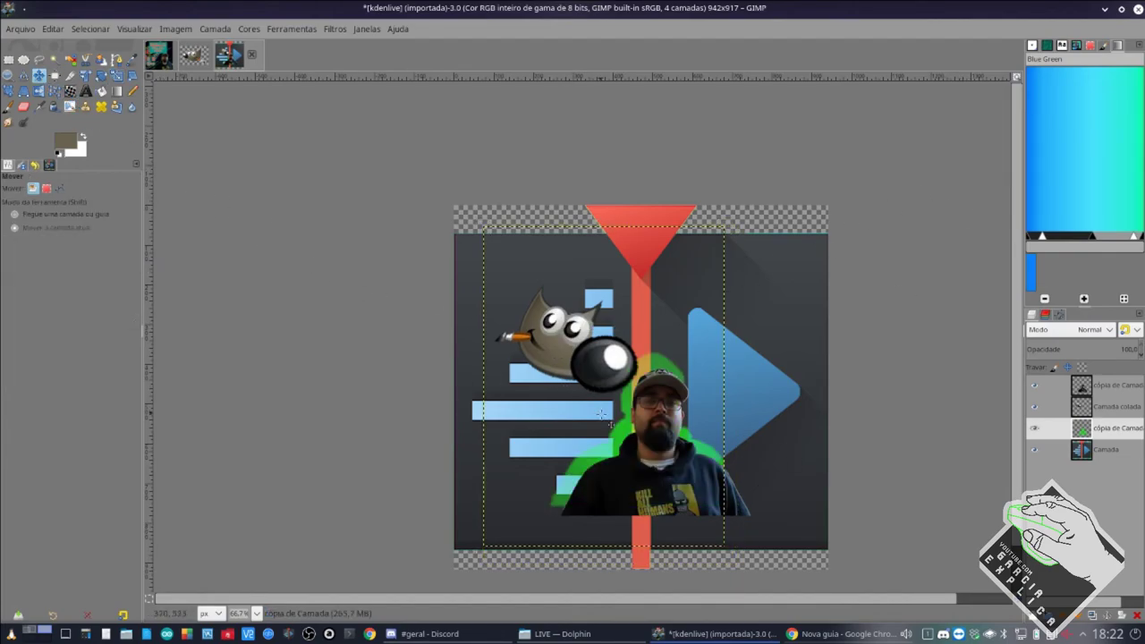
left_click_drag(619, 430, 630, 447)
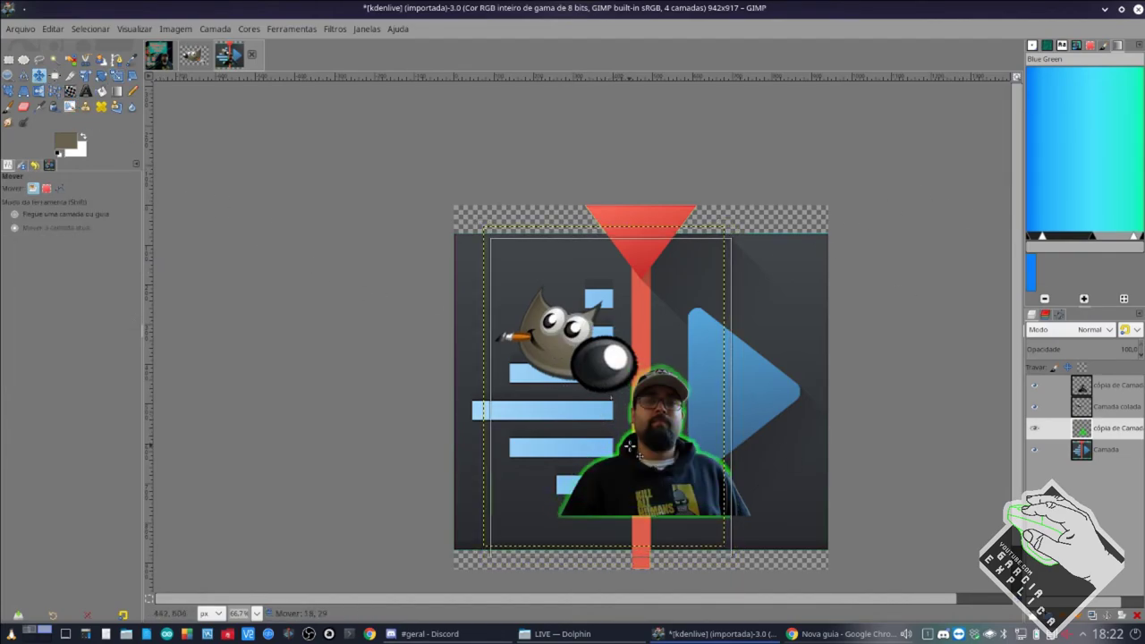
scroll(653, 457, "up", 2)
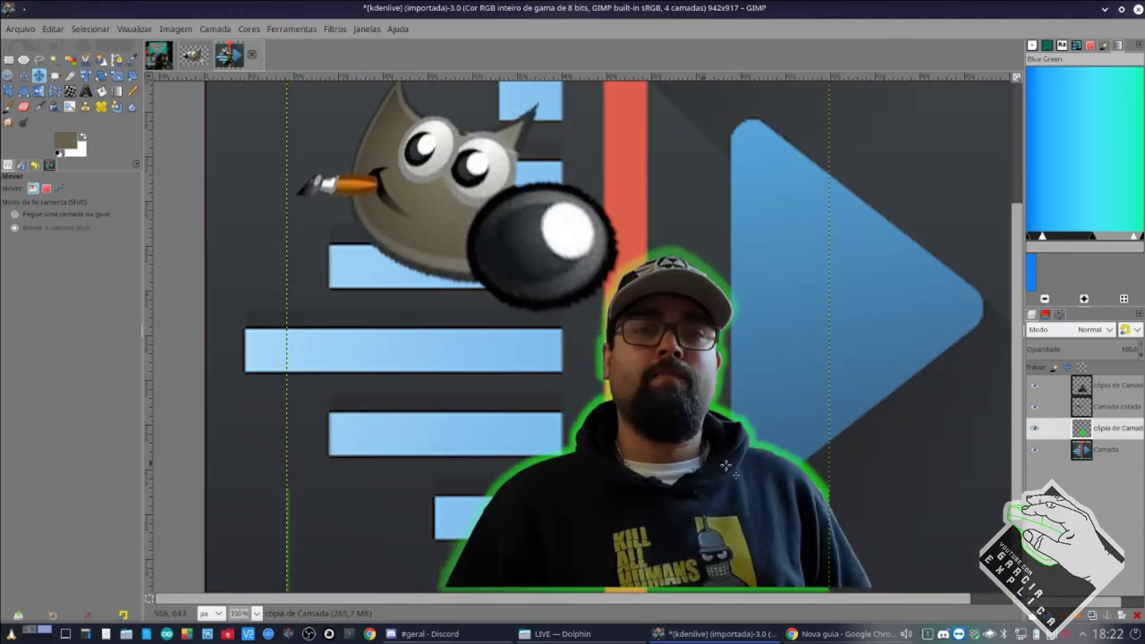
left_click(1113, 392)
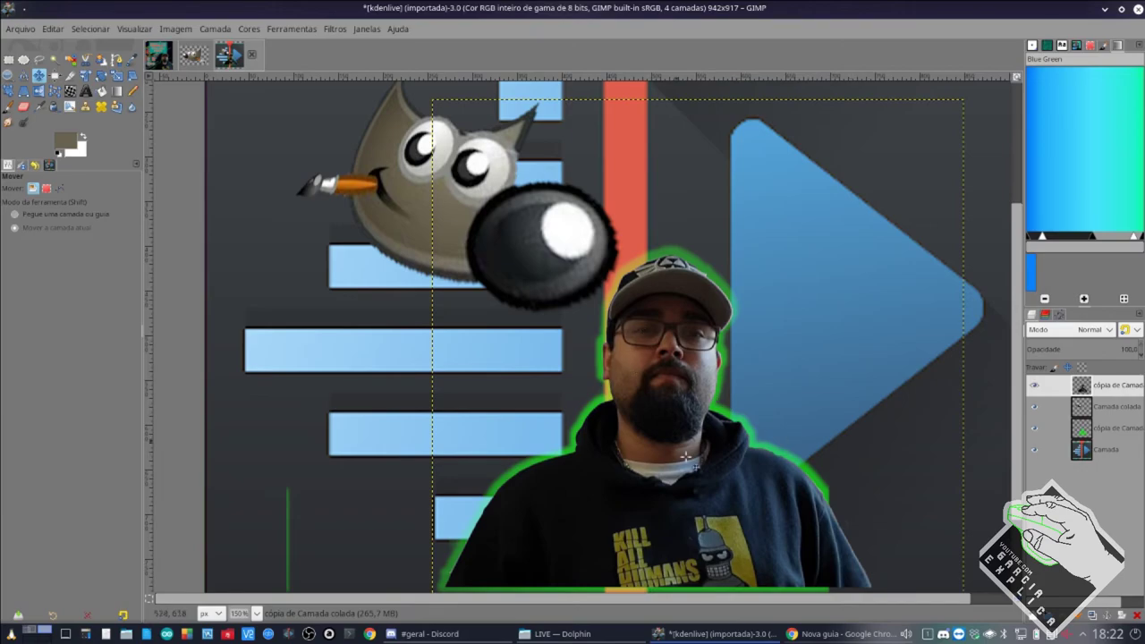
Search Chrome for 'canvas' and open the first result, the Canva site.
left_click(795, 635)
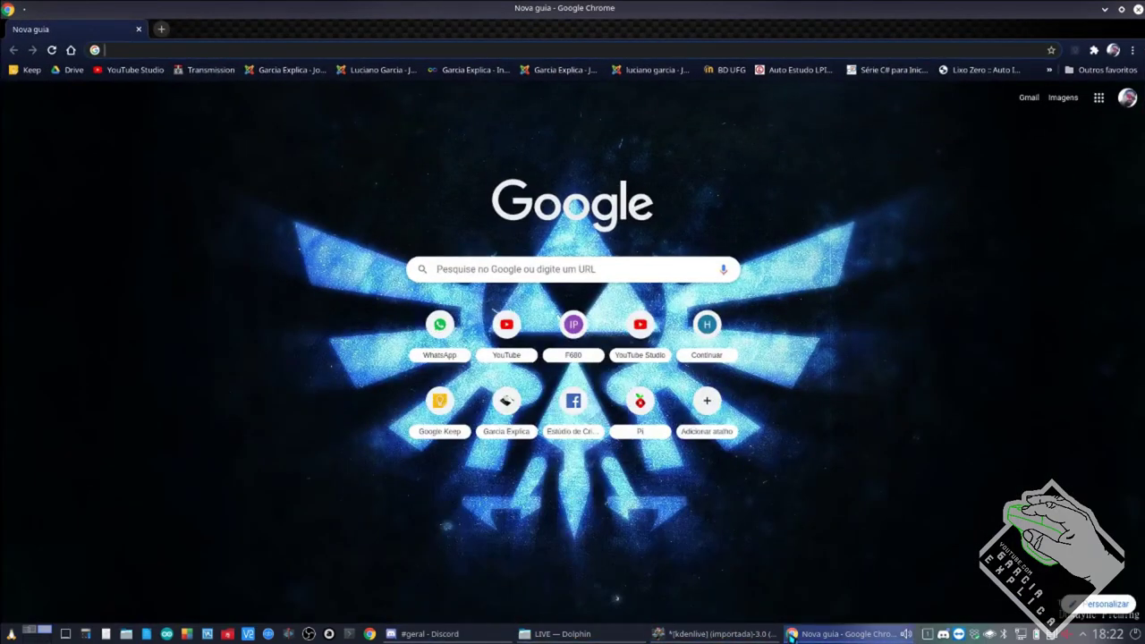
mouse_move(793, 635)
type("canvas")
key("Return")
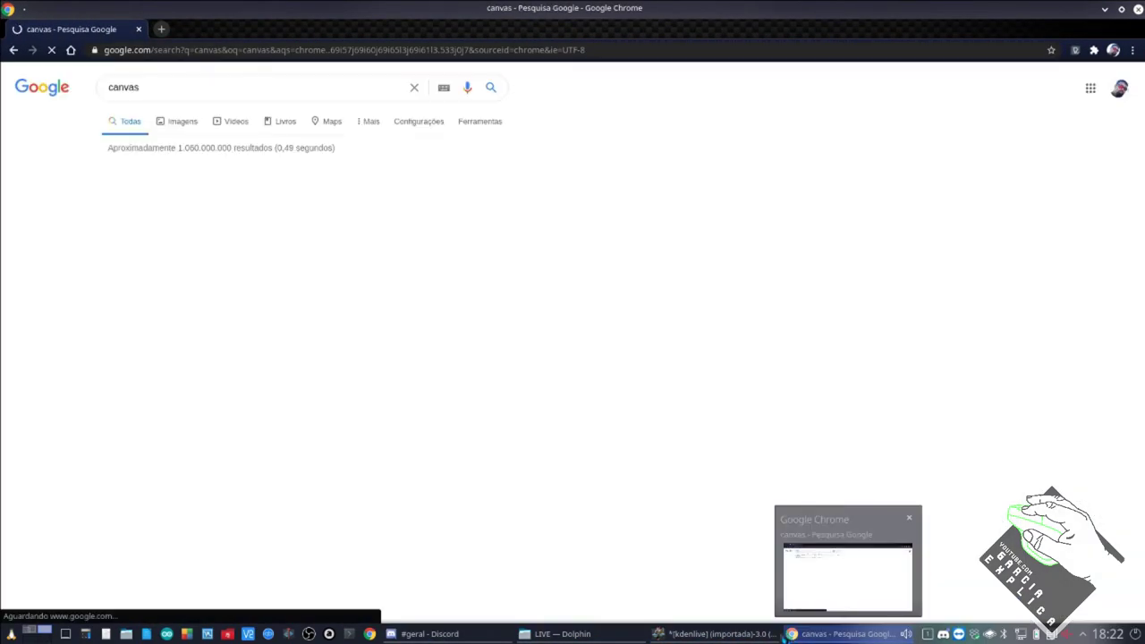
left_click(238, 234)
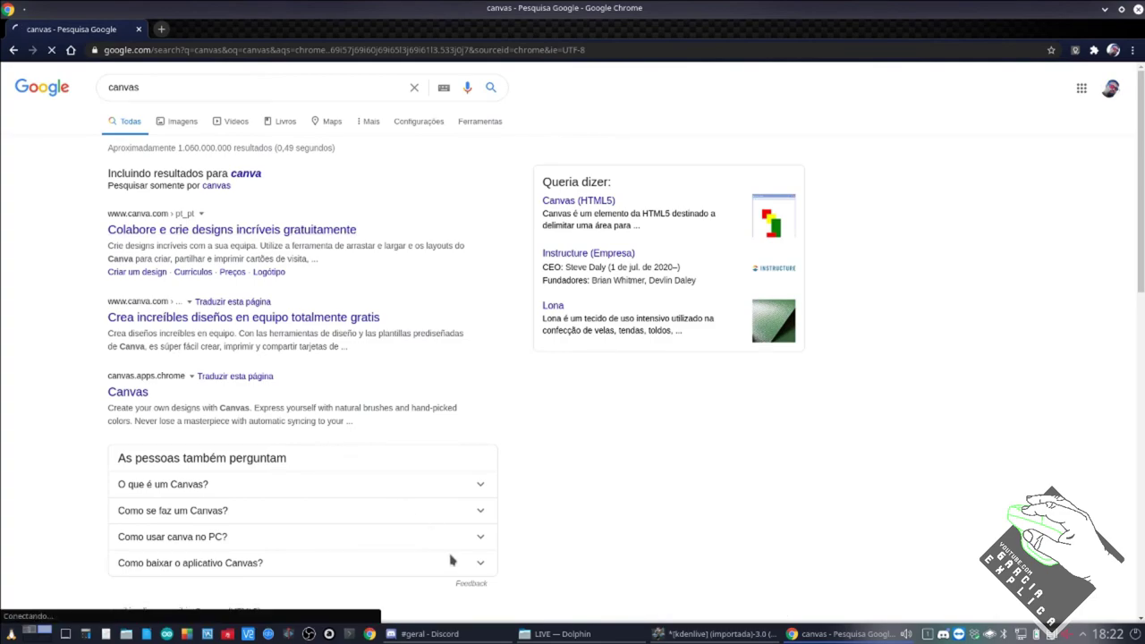
Read the Discord geral channel chat, then return to the GIMP logo window.
left_click(434, 634)
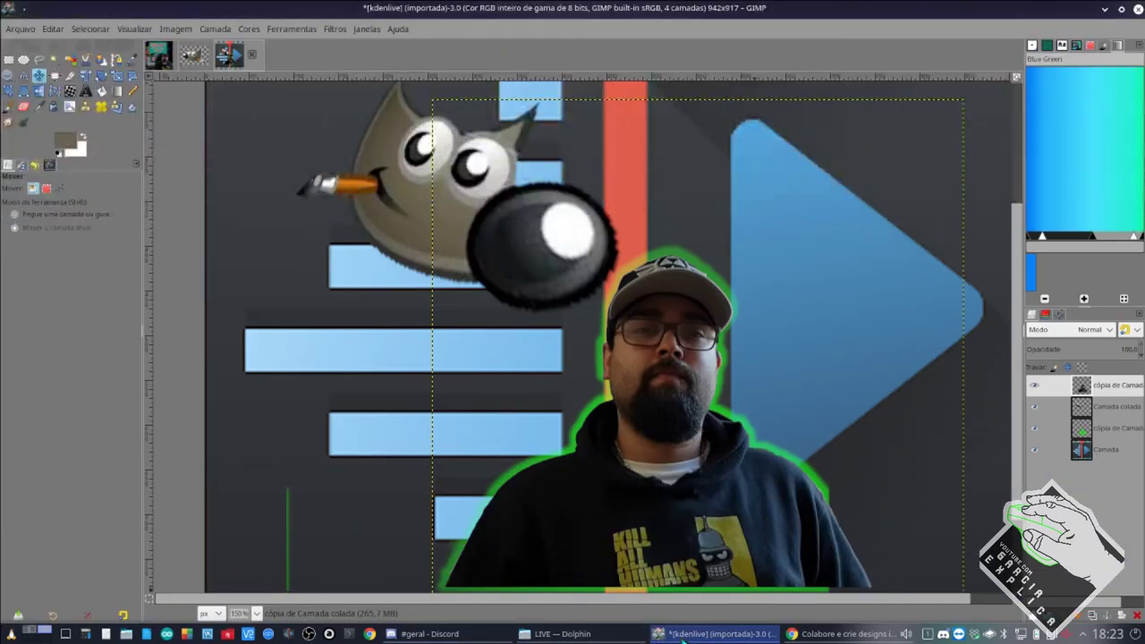
left_click(685, 634)
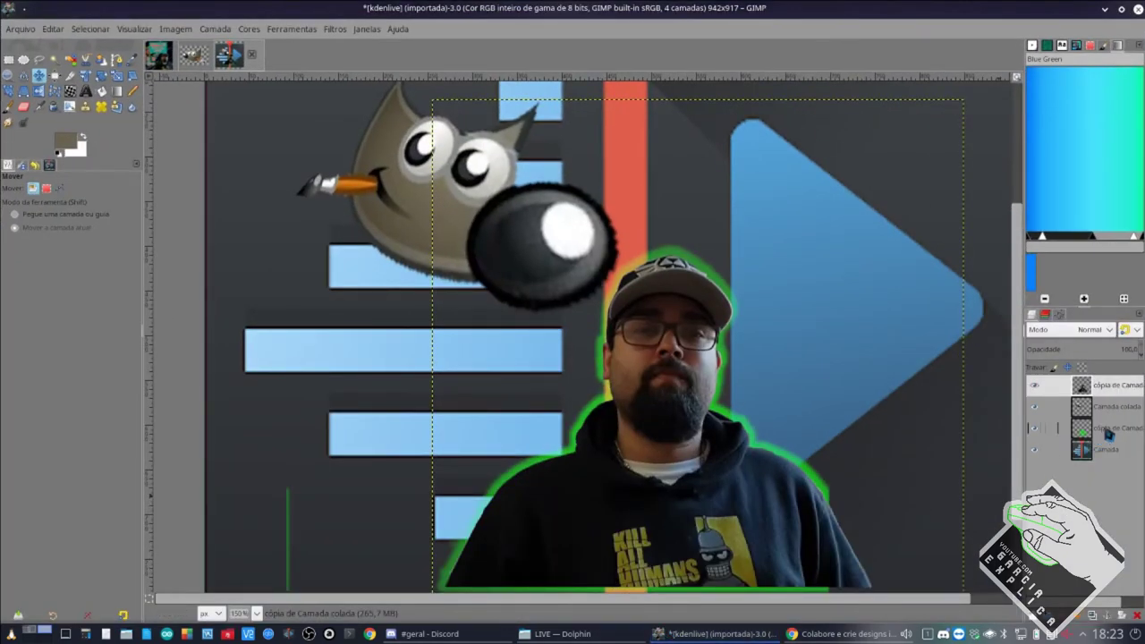
Make the green outline copy the active layer and clear a stray rectangular selection.
left_click(1108, 429)
left_click(8, 59)
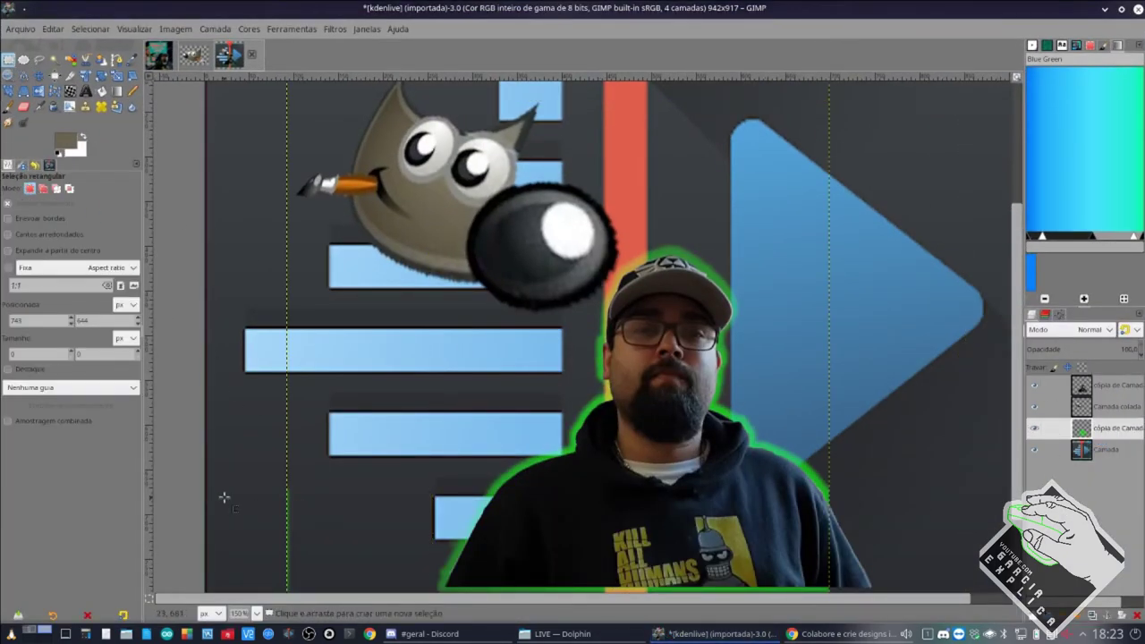
left_click_drag(239, 458, 363, 602)
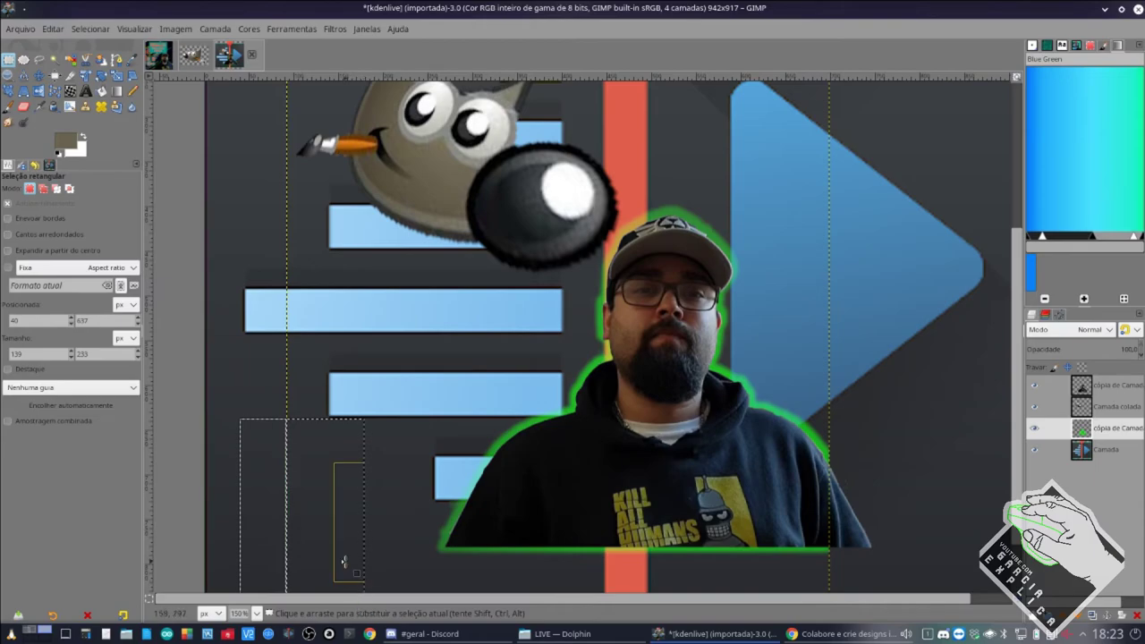
left_click(886, 450)
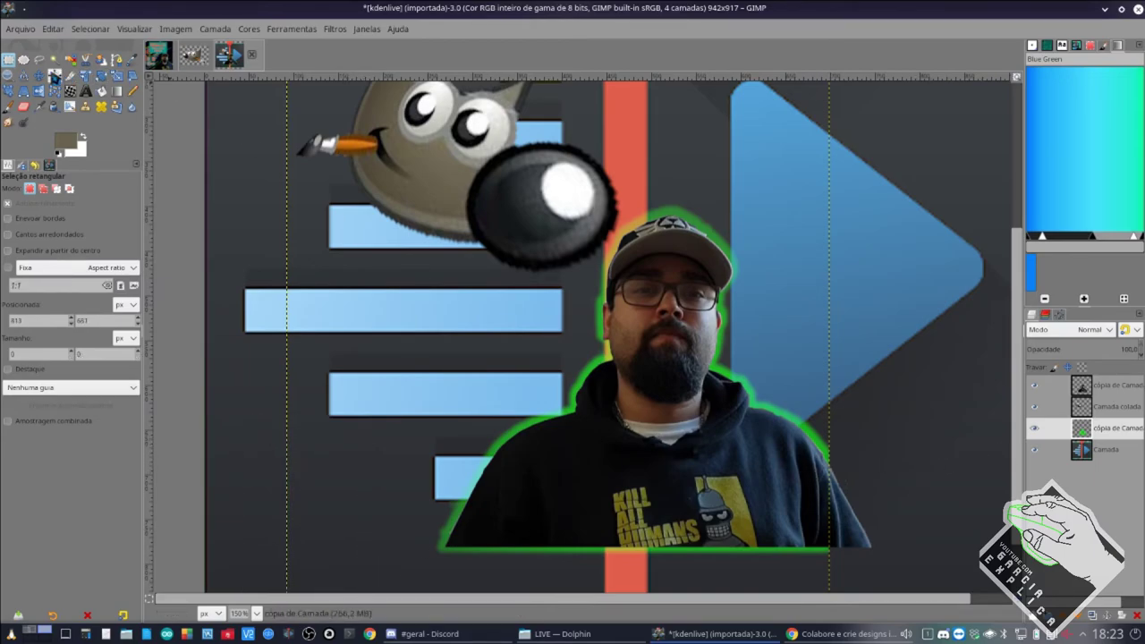
Drag the green outline copy right and down behind the photo, then select the photo layer.
left_click(38, 76)
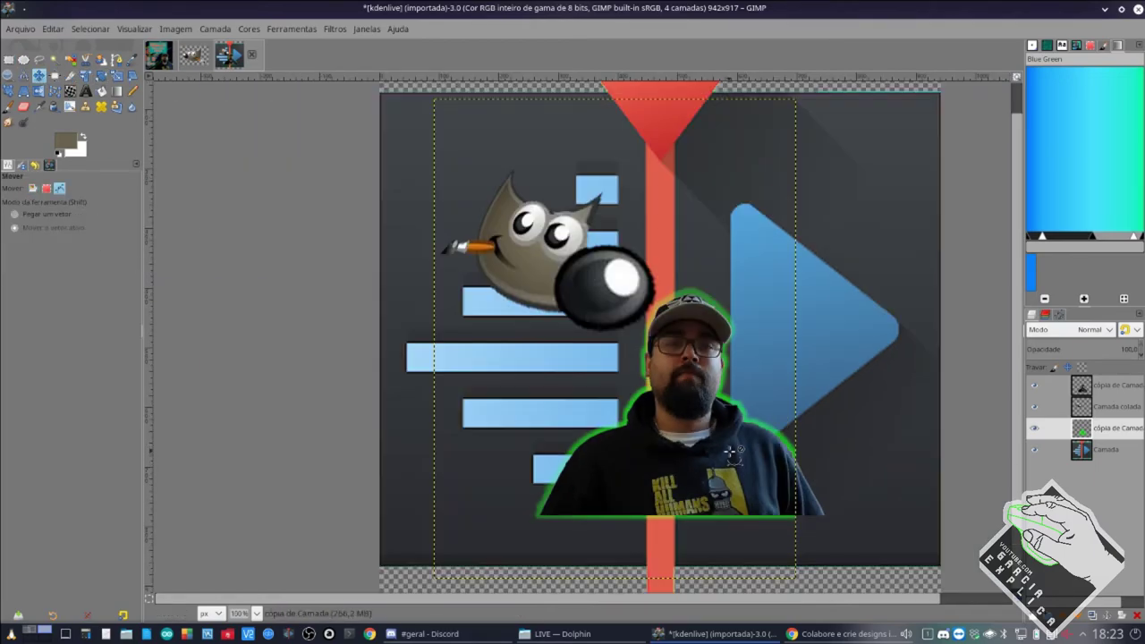
scroll(732, 452, "down", 2)
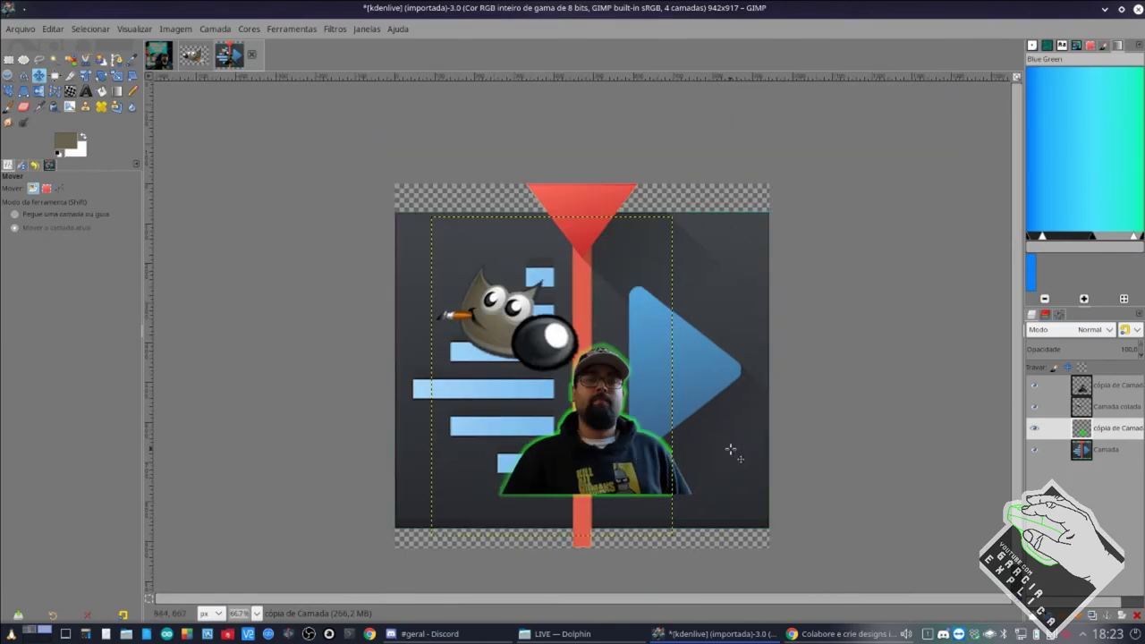
left_click_drag(598, 439, 699, 491)
left_click_drag(641, 471, 698, 483)
left_click(1110, 386)
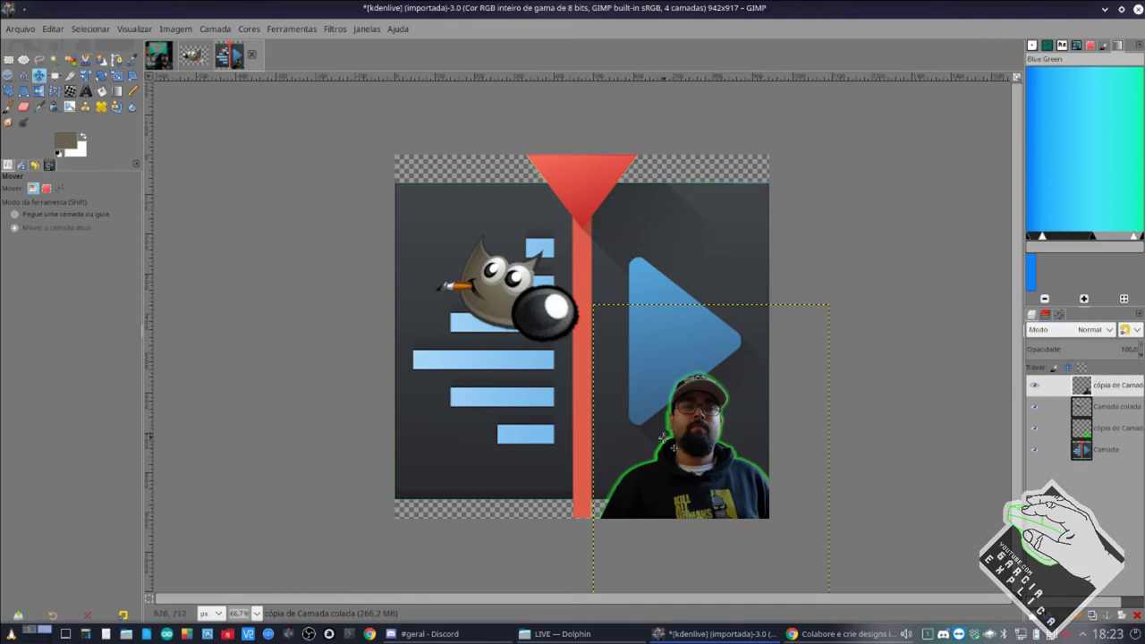
Move the GIMP mascot to the logo's top right, then briefly try scaling the background layer.
left_click(1110, 406)
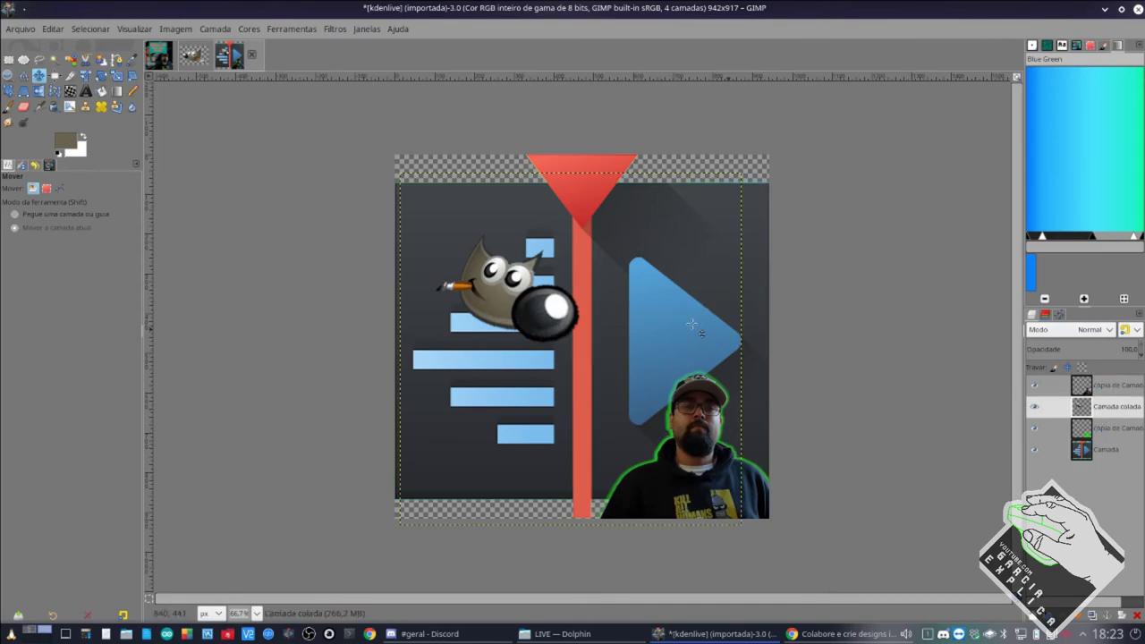
left_click_drag(522, 305, 699, 254)
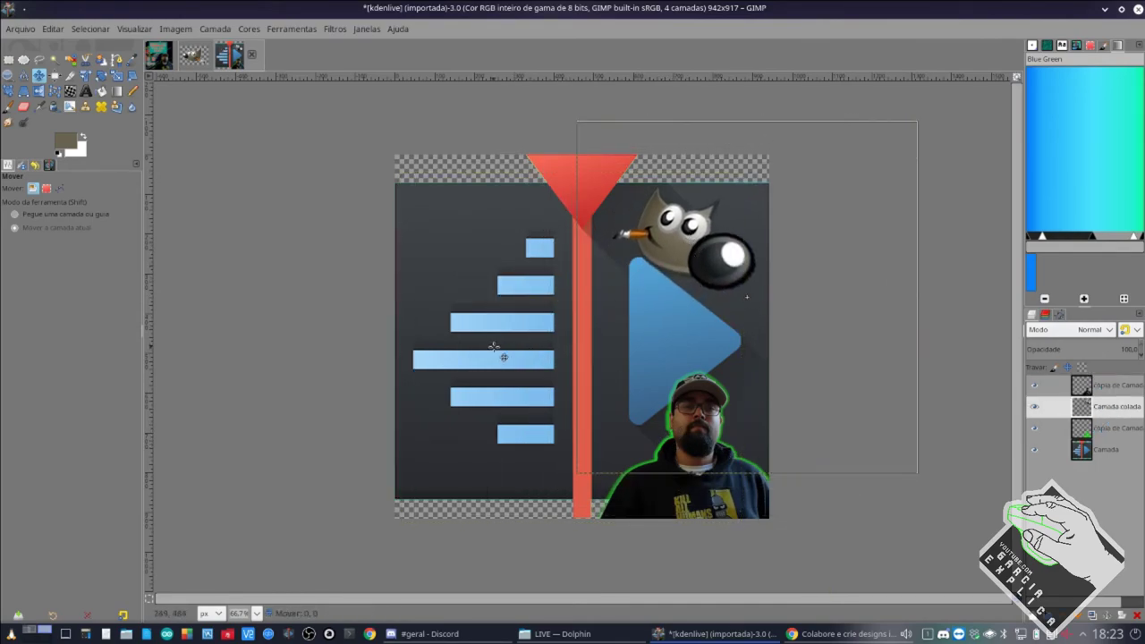
left_click(1114, 450)
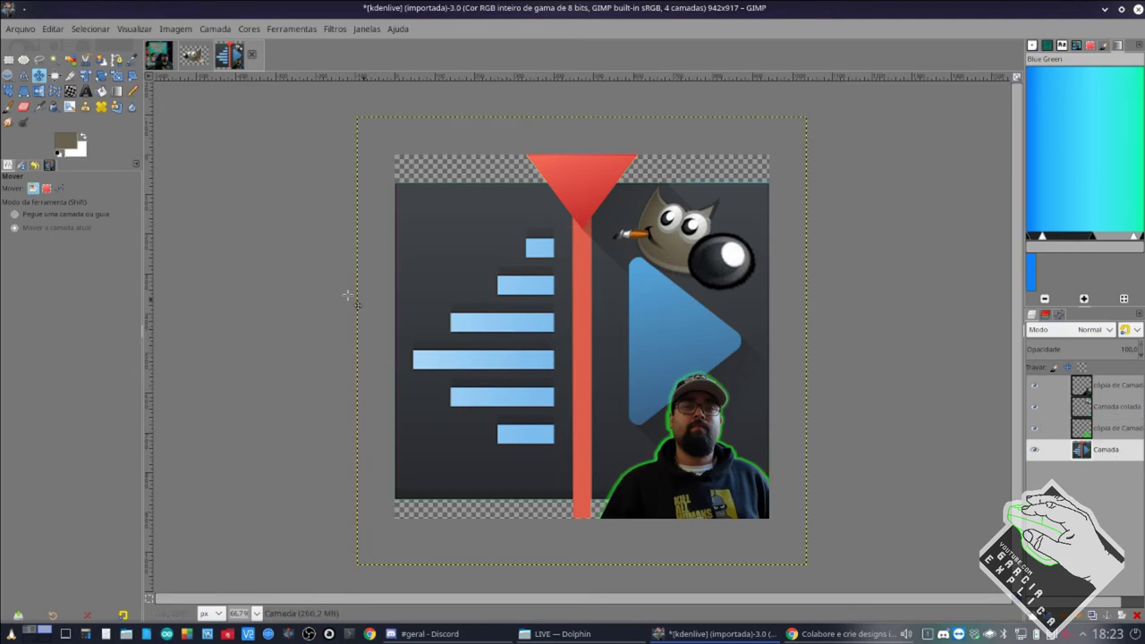
left_click(116, 75)
left_click(432, 421)
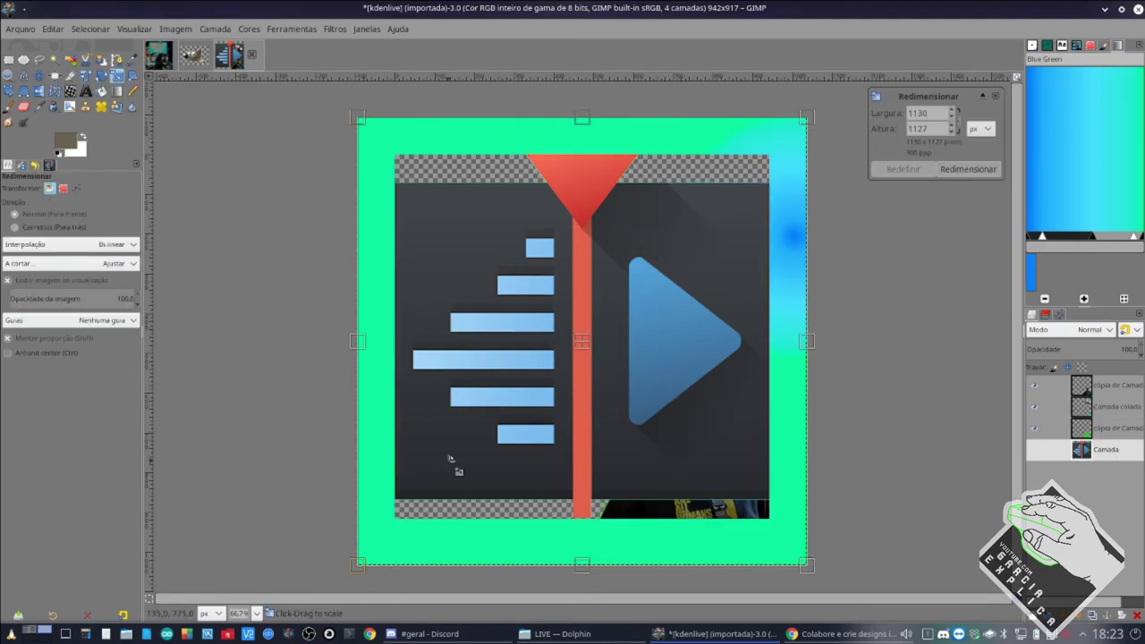
mouse_move(359, 563)
left_mouse_down()
mouse_move(437, 488)
mouse_move(453, 501)
mouse_move(388, 529)
mouse_move(358, 563)
left_mouse_up()
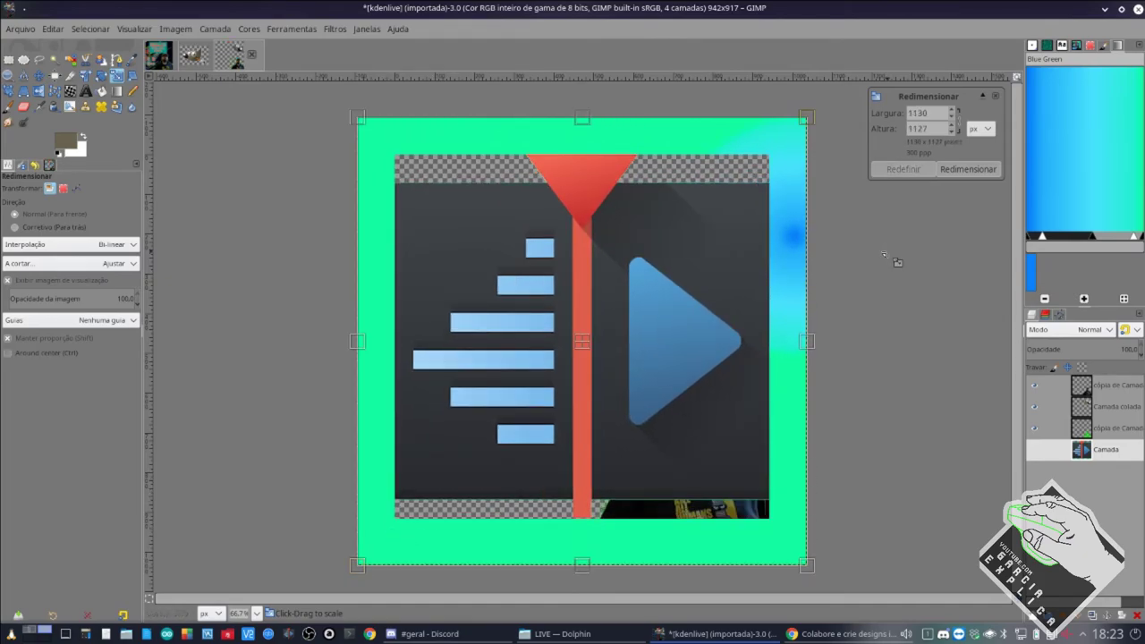
left_click(38, 77)
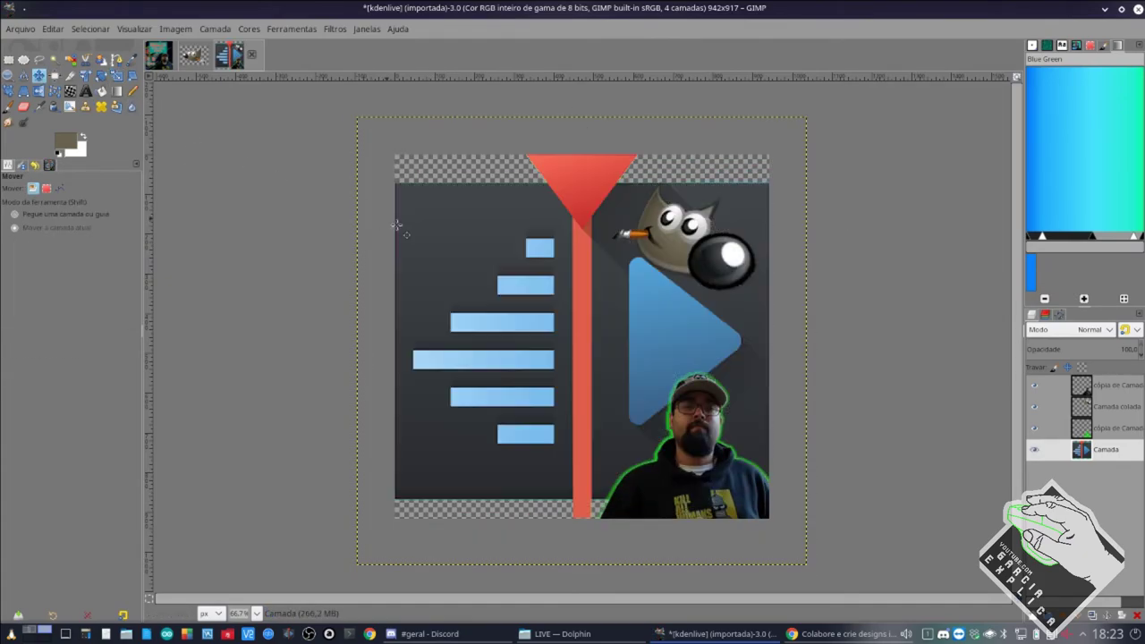
Switch over to the Discord #geral chat.
scroll(707, 477, "up", 2, "ctrl")
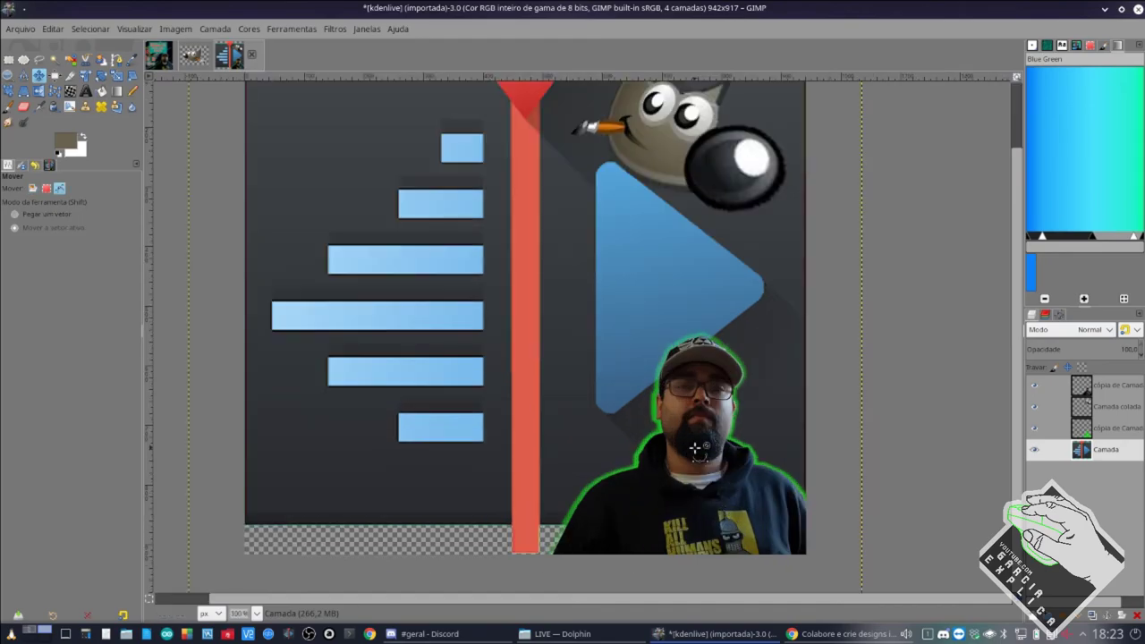
scroll(704, 324, "up", 5)
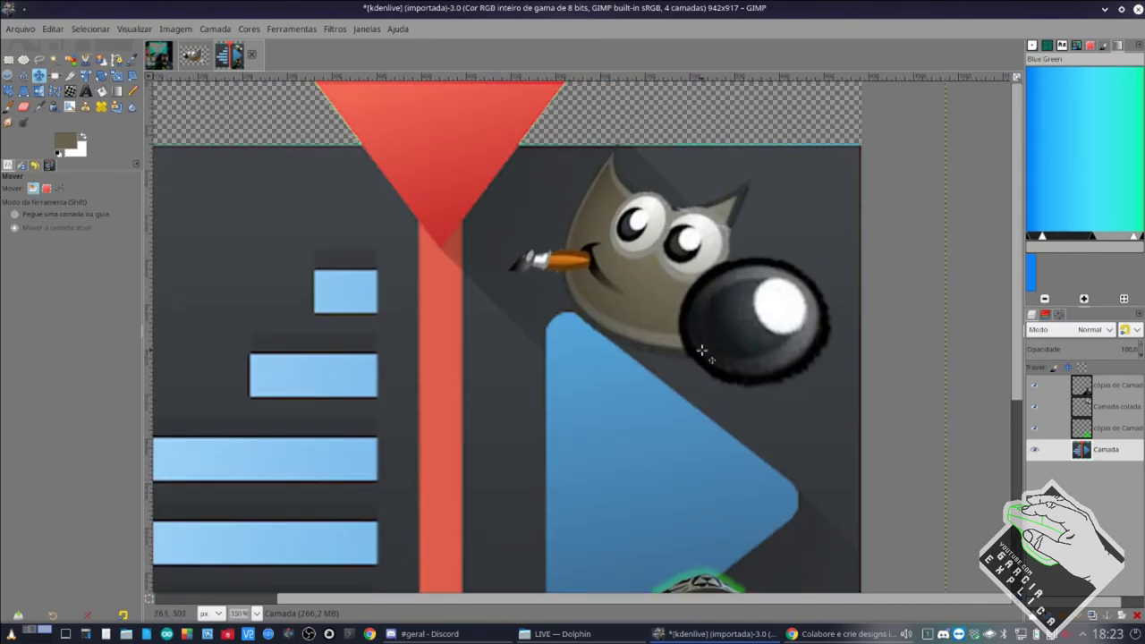
scroll(697, 334, "down", 5)
scroll(537, 350, "up", 5)
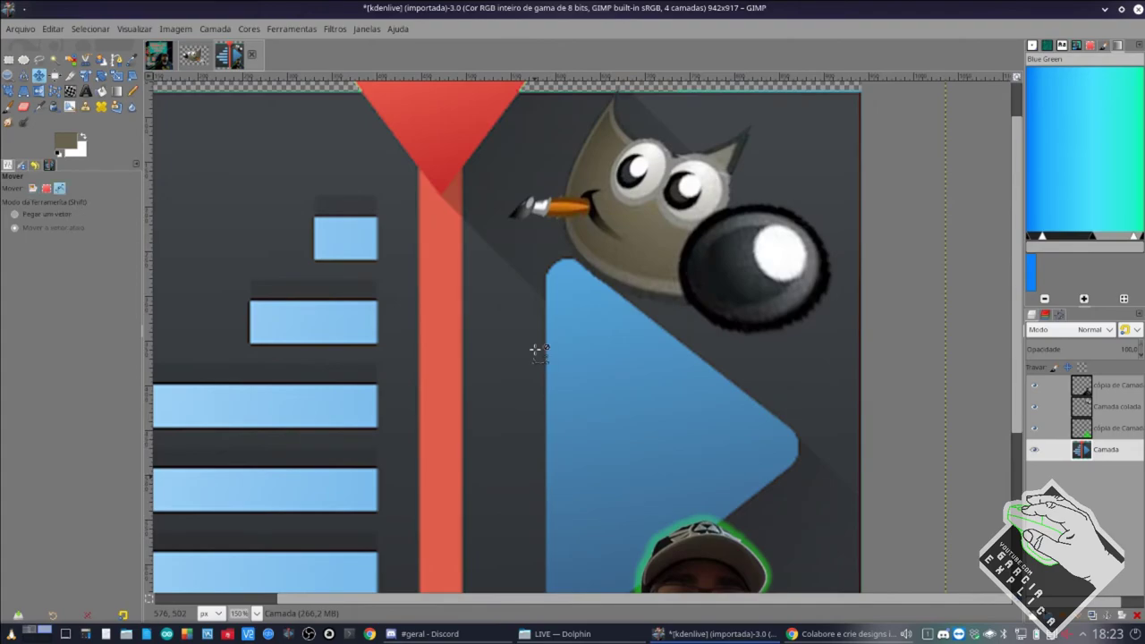
scroll(528, 385, "down", 1, "ctrl")
scroll(509, 409, "down", 1, "ctrl")
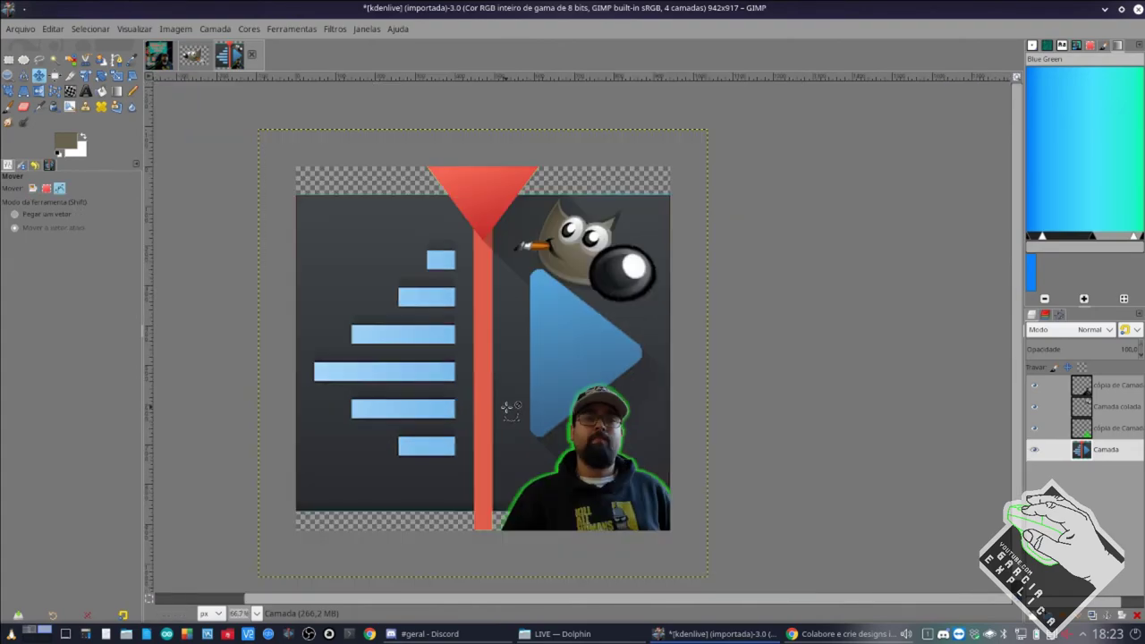
left_click(452, 634)
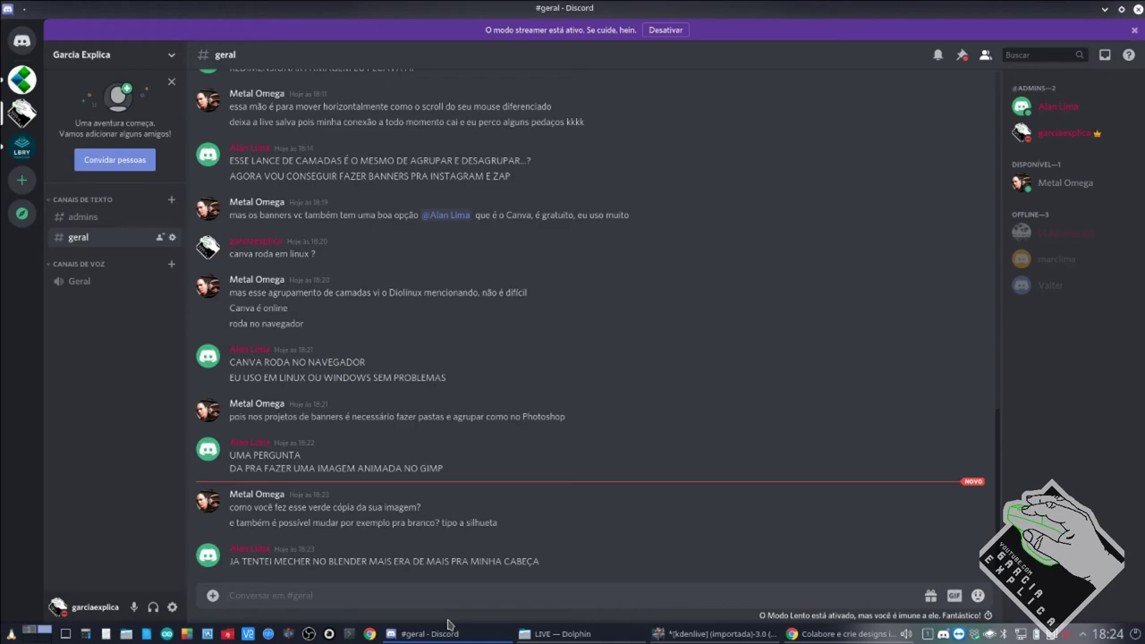
mouse_move(452, 634)
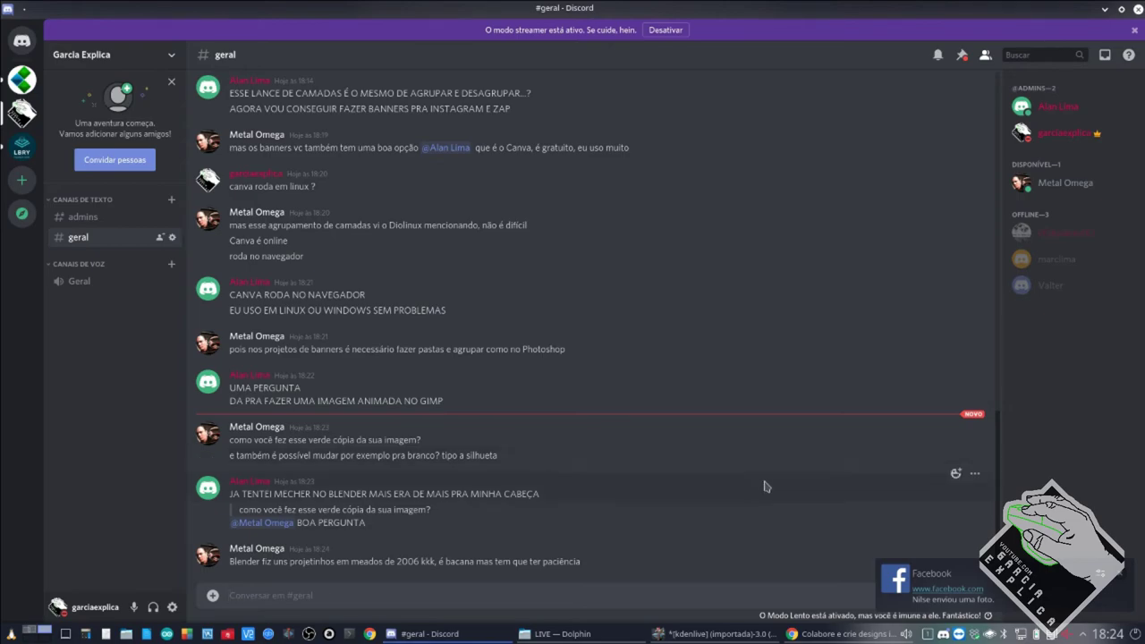
Send the Chrome window with the Canva sign-up page to Desktop 3 and return to GIMP.
left_click(832, 633)
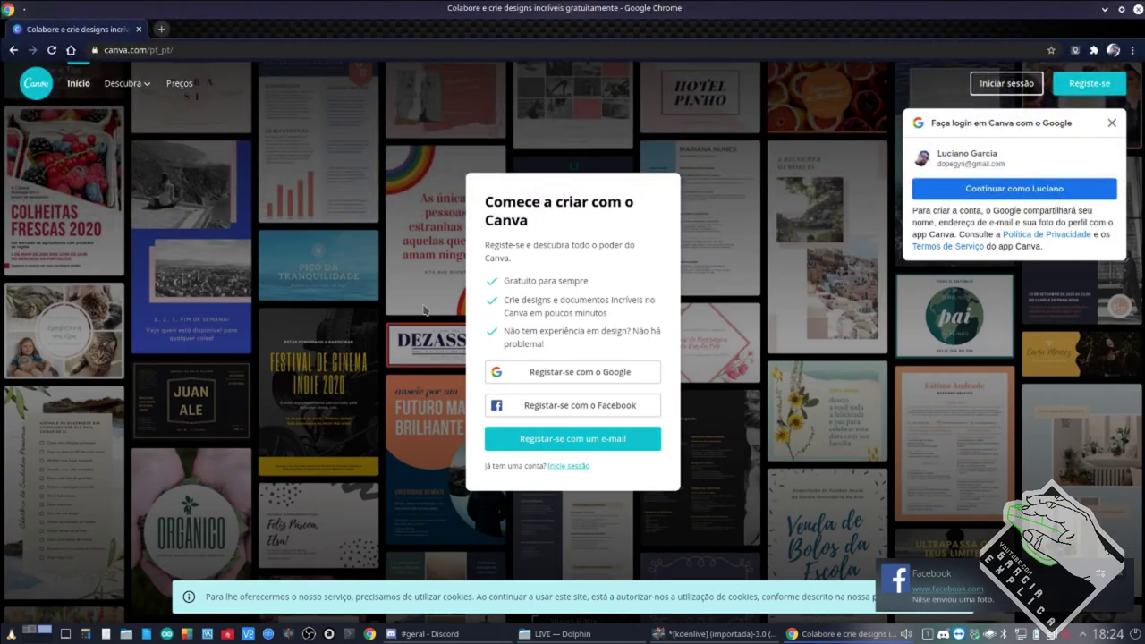
right_click(791, 634)
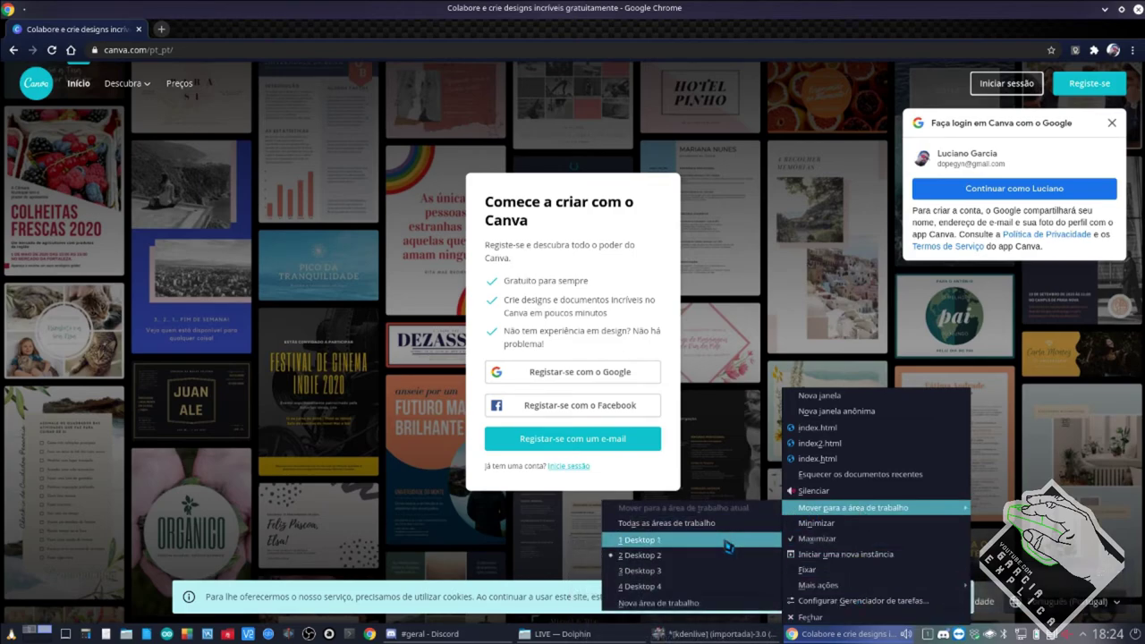
left_click(698, 569)
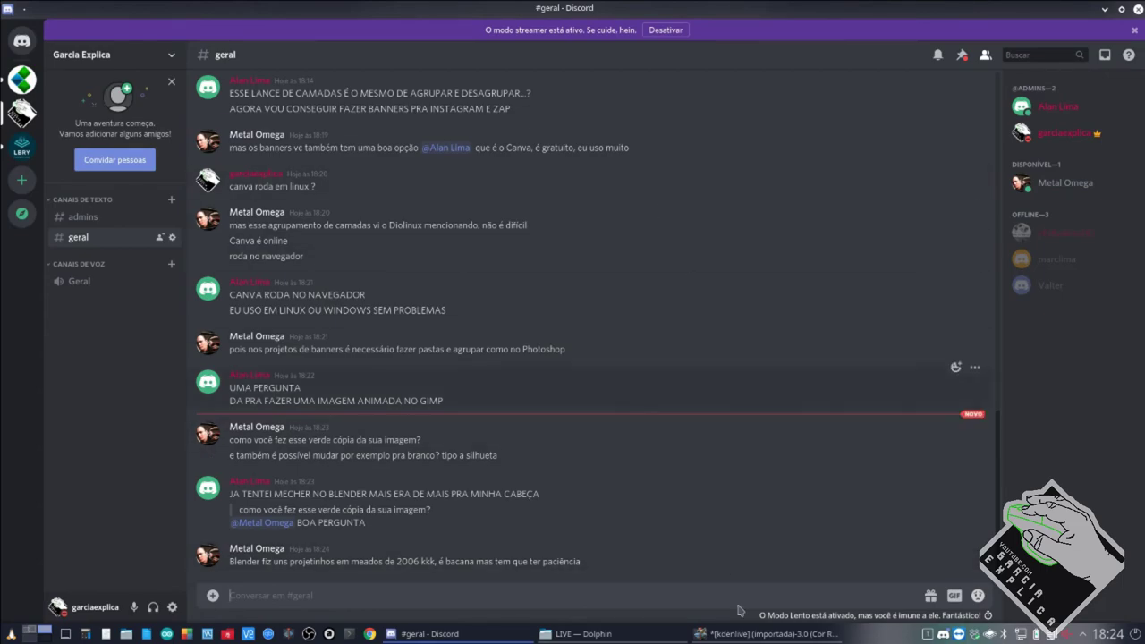
left_click(745, 635)
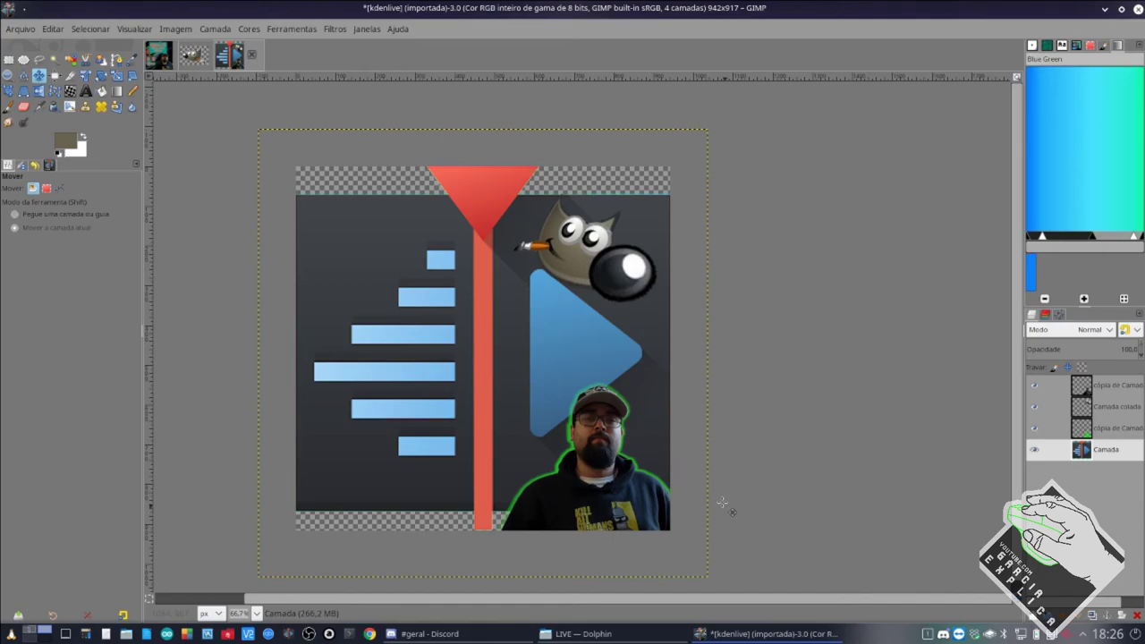
Bring the Discord #geral chat in front of the GIMP thumbnail.
left_click(503, 633)
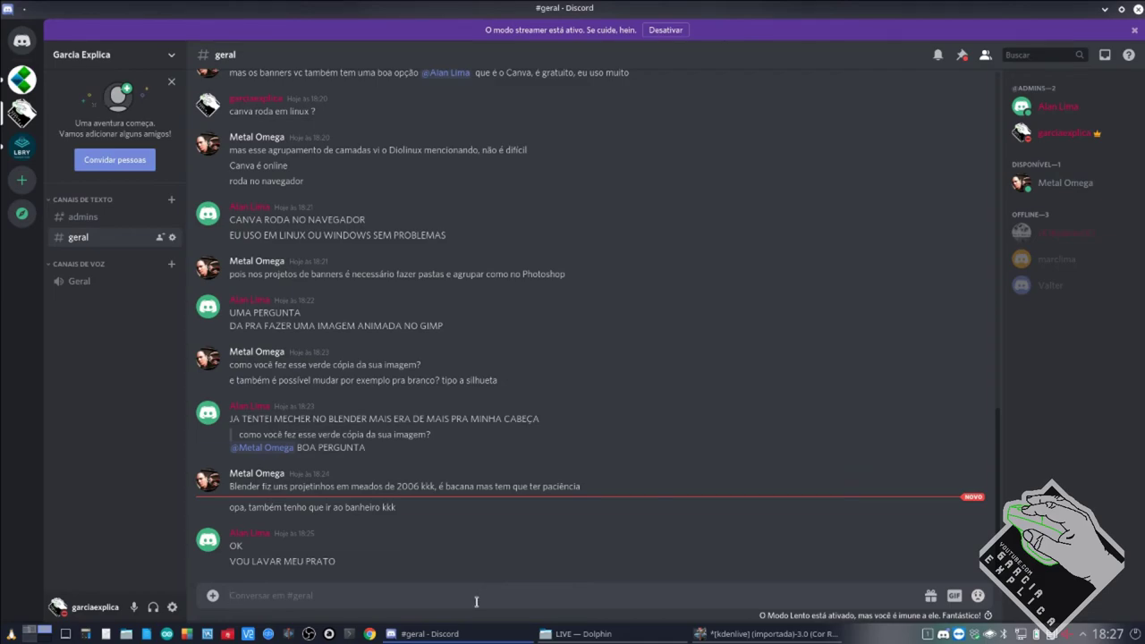
Post a laughing 'hahahaah h' message and a message saying you're back ('q ja voltei') in #geral.
mouse_move(529, 631)
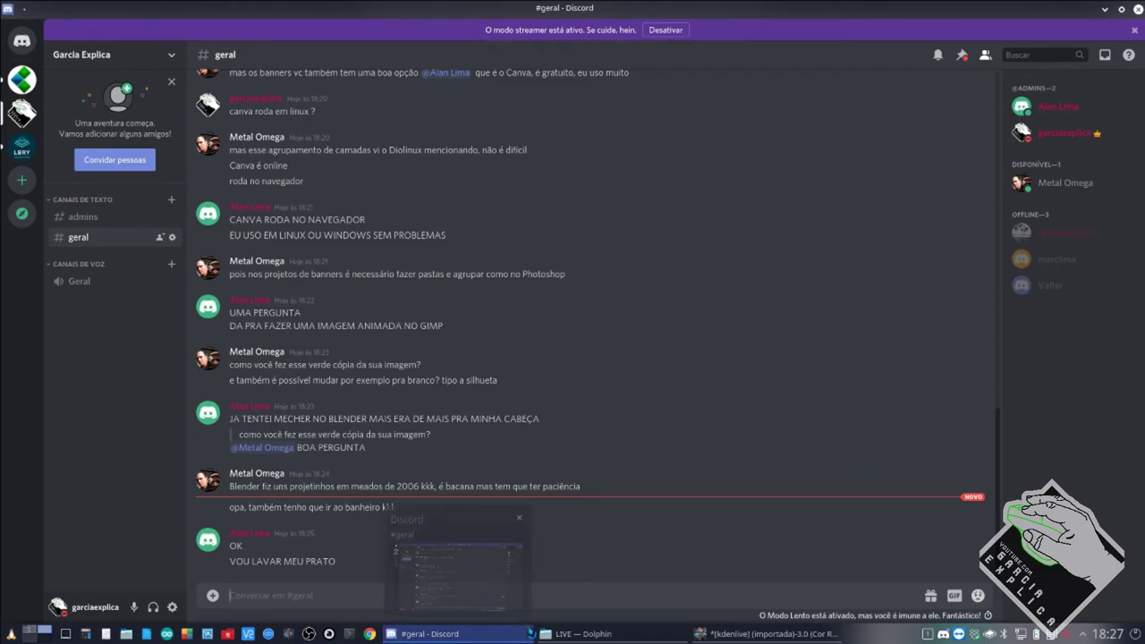
type("hahahaah h")
key("Return")
type("corre alam")
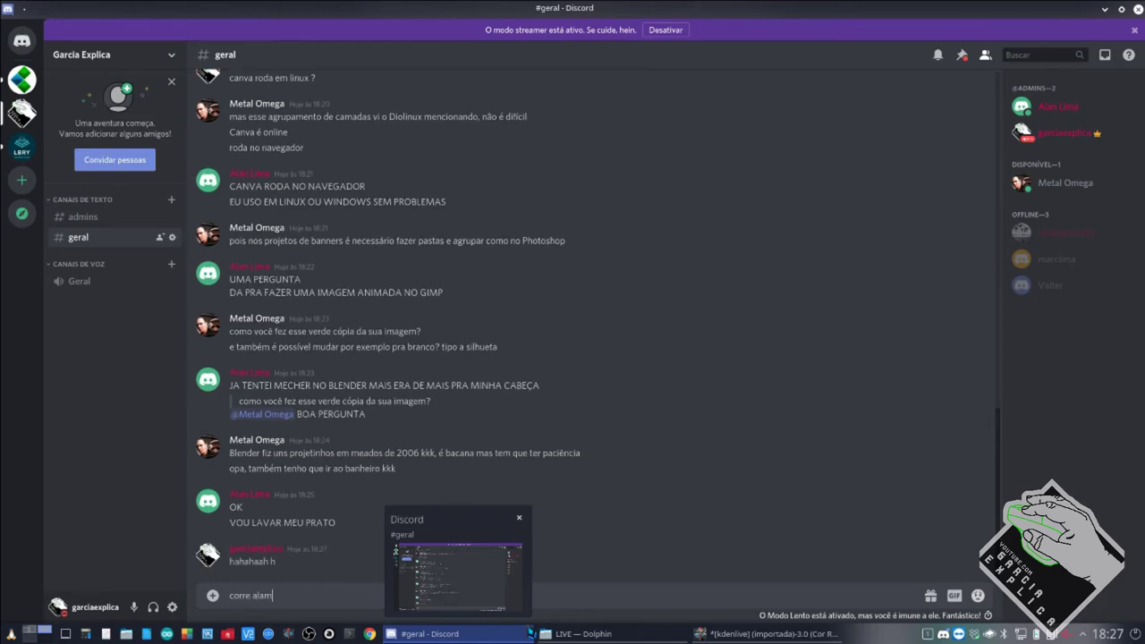
key("BackSpace")
type("n q ja voltei")
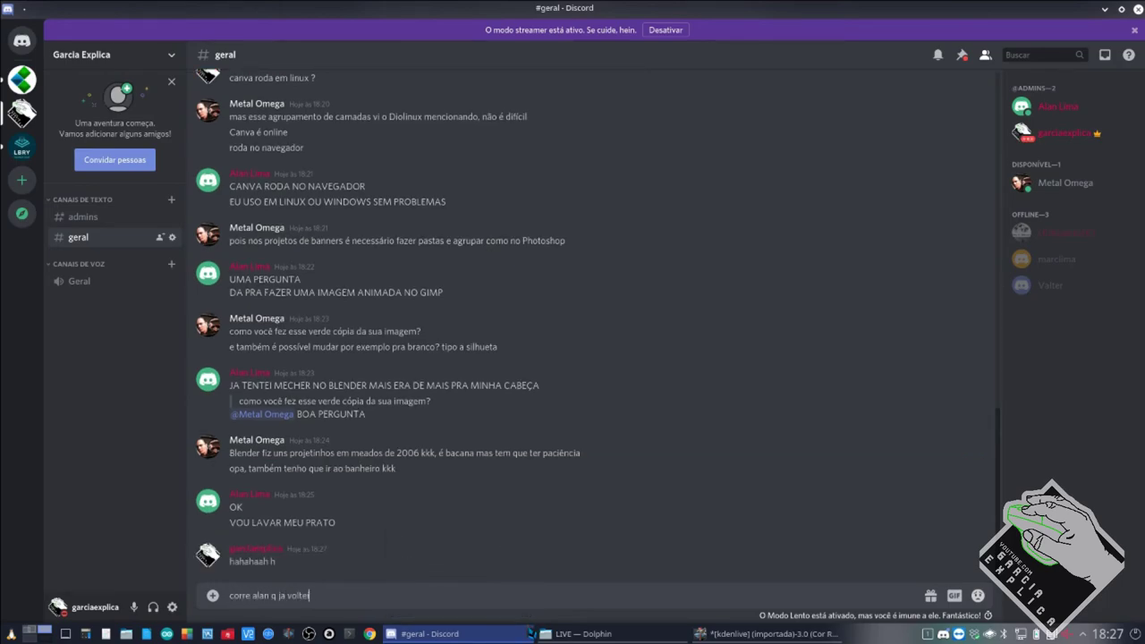
key("Return")
Tell the chat you're here, send 'deem 1 ok qnd voltarem', then return to GIMP.
type("anda logo ")
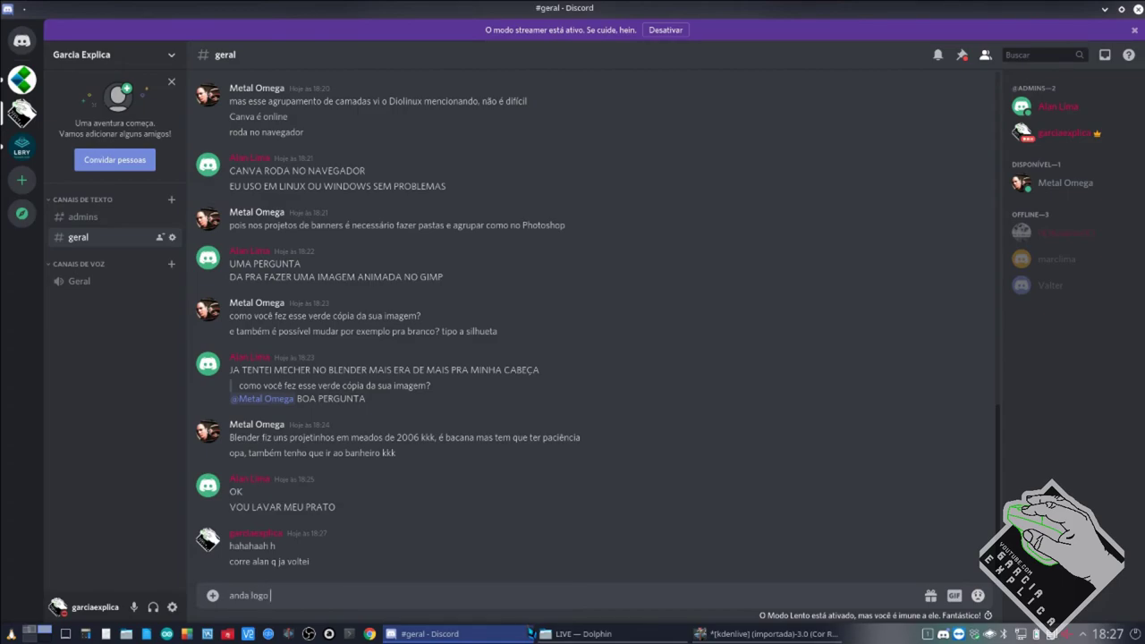
type("rafael q ja to aqui")
key("Return")
type("deem 1 ok qnd voltarem")
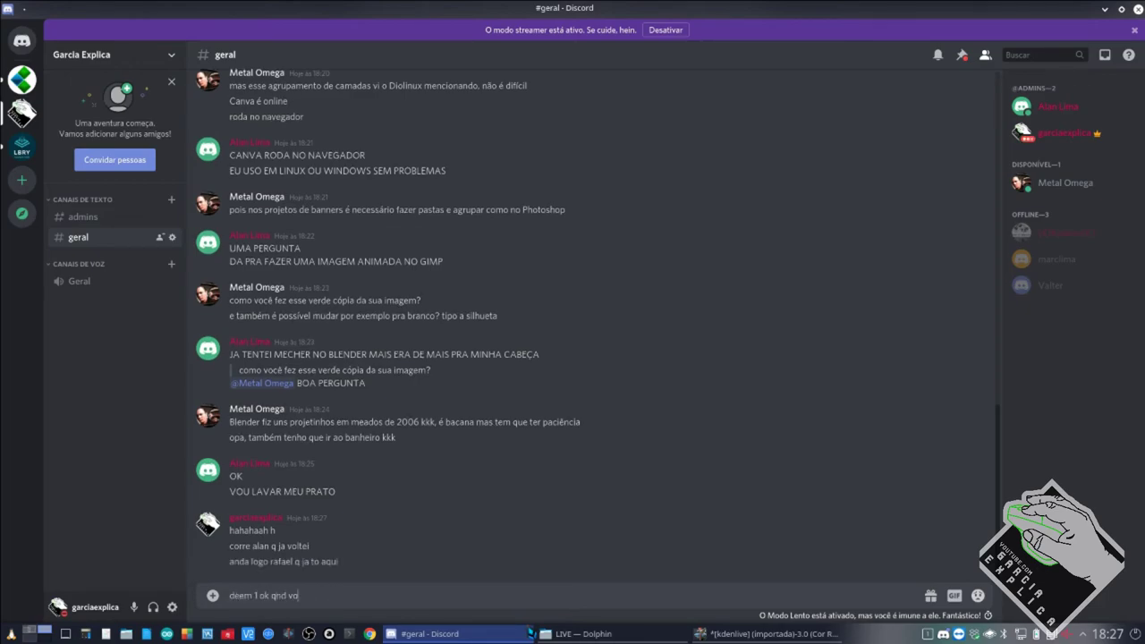
key("Return")
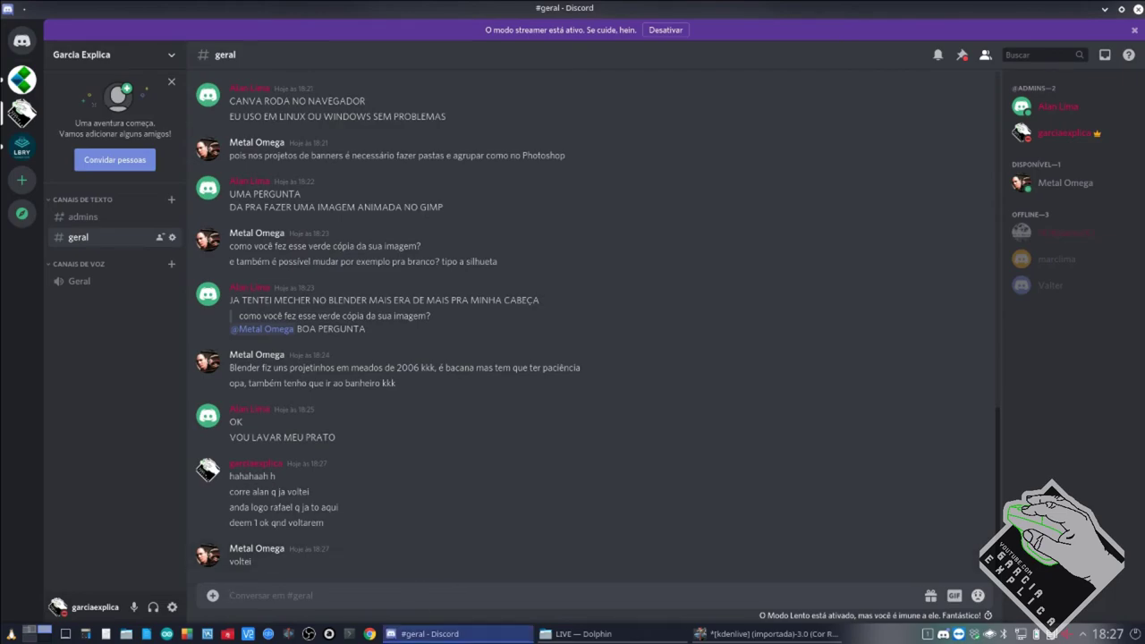
mouse_move(428, 634)
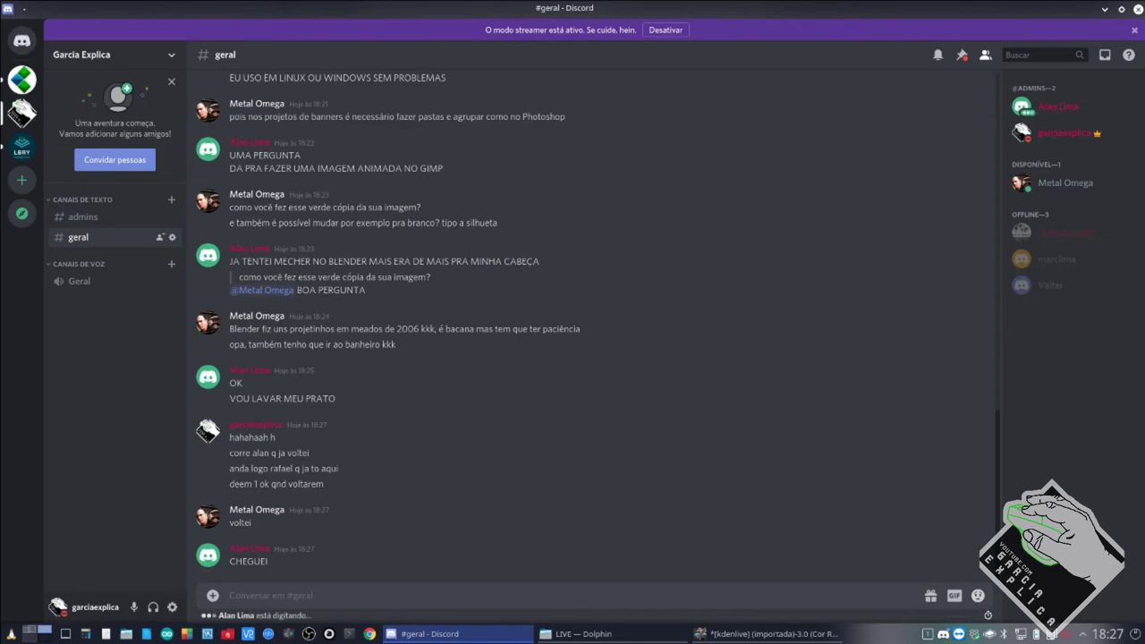
left_click(762, 634)
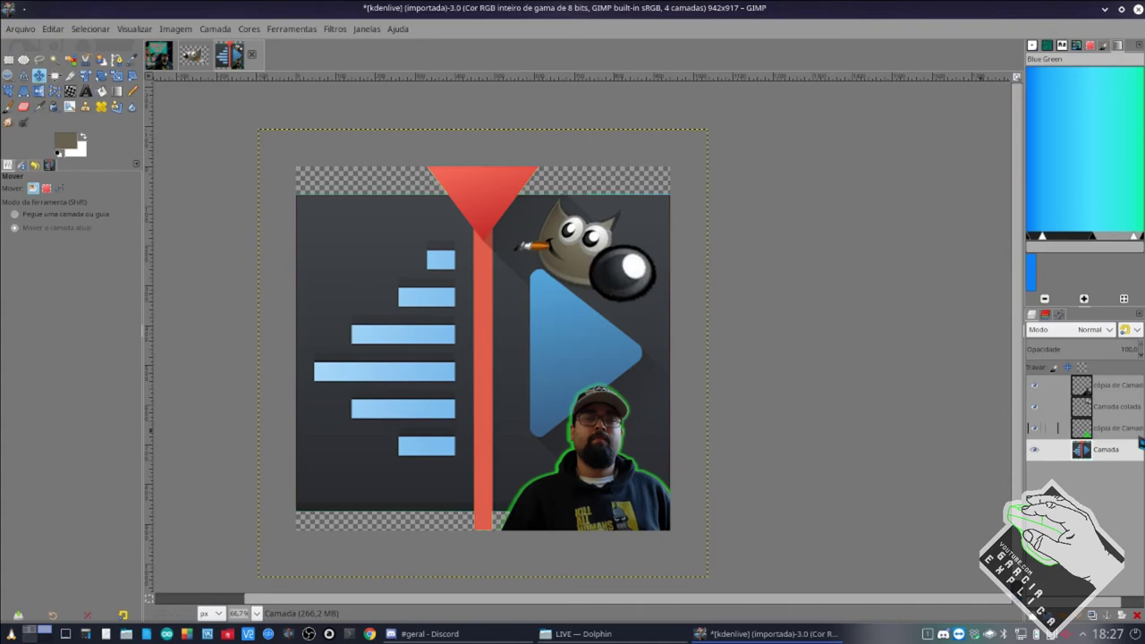
Rename the Camada colada layer to 'gimp' and the top copy layer to 'fg'.
left_click(1120, 408)
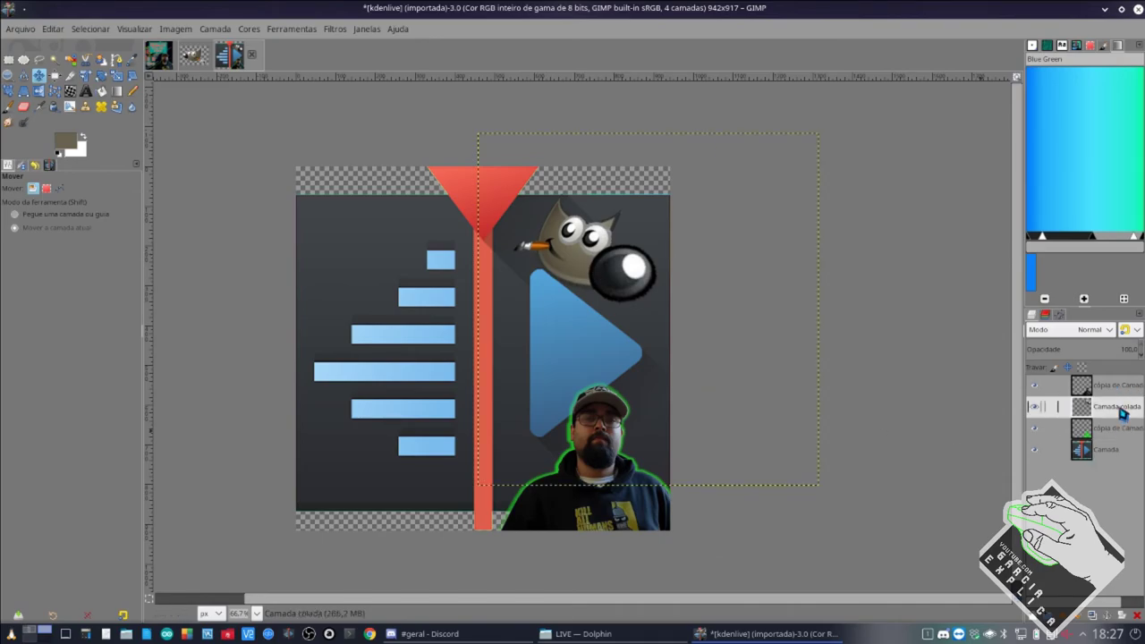
double_click(1120, 408)
type("gimp")
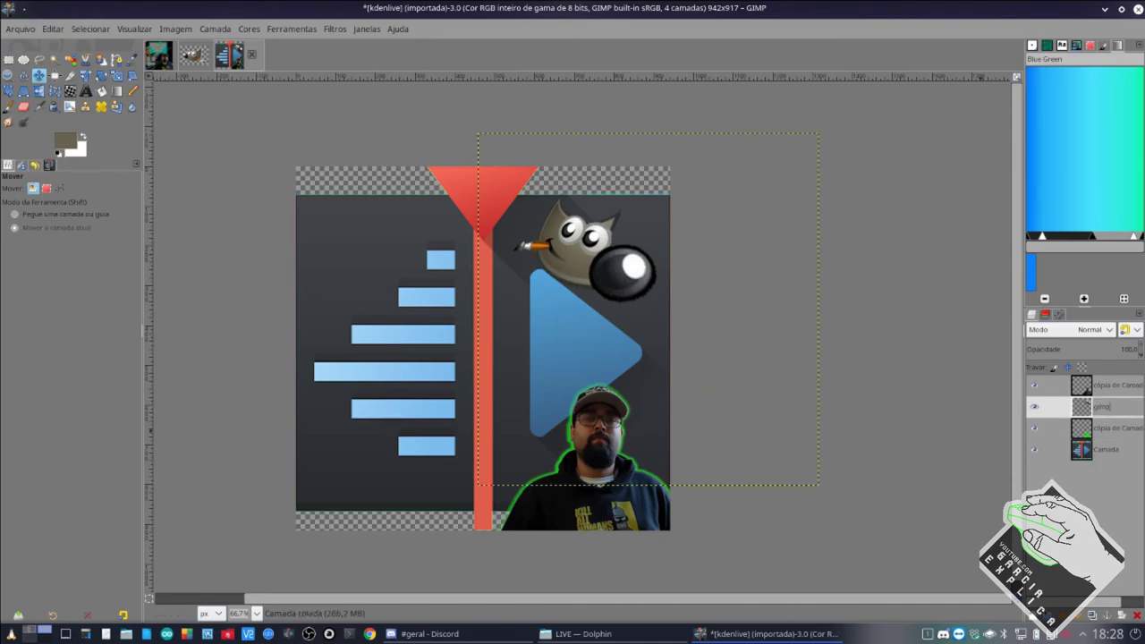
left_click(1118, 387)
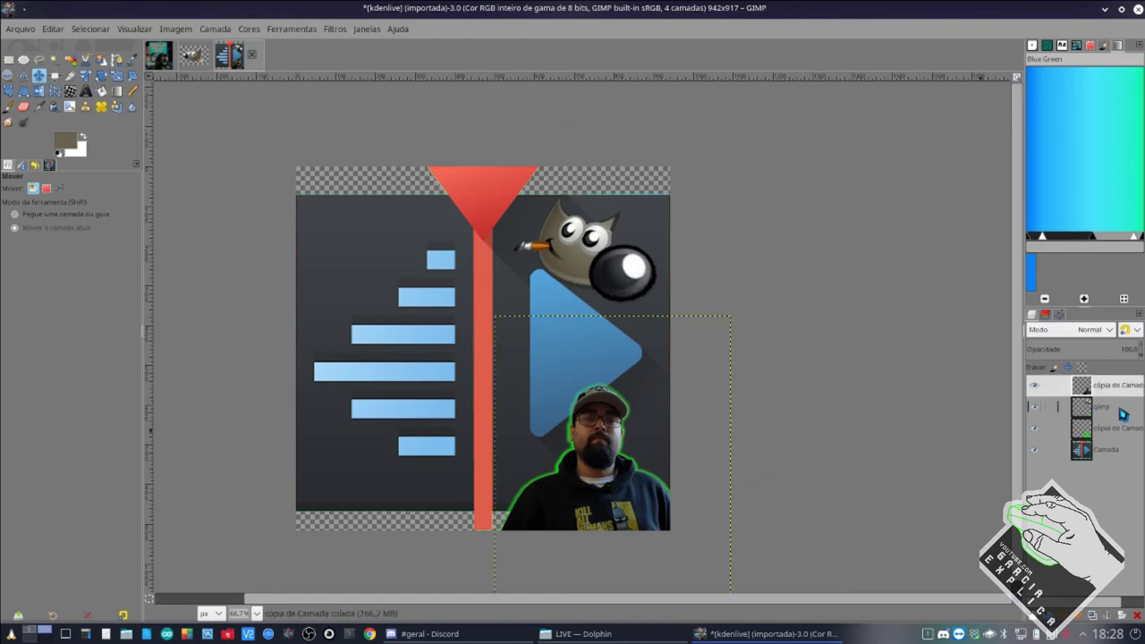
double_click(1119, 388)
type("fg")
key("Return")
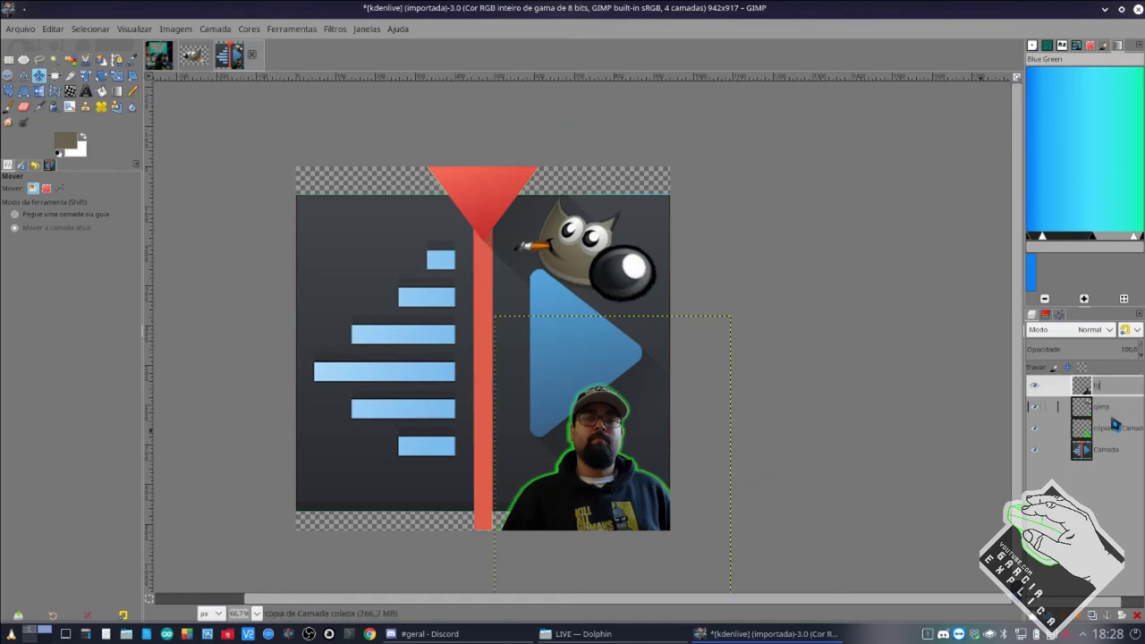
Rename the third layer 'sombra', move it above gimp, and name the remaining layer 'kdenlive'.
double_click(1110, 428)
key("BackSpace")
type("ra")
key("Return")
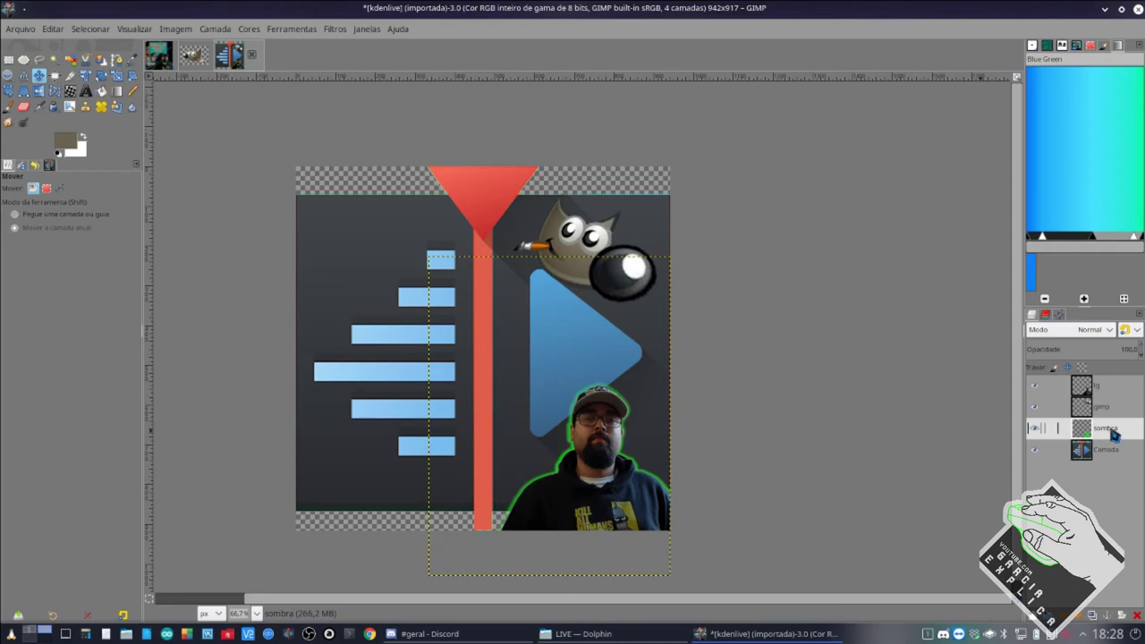
left_click_drag(1114, 434, 1112, 457)
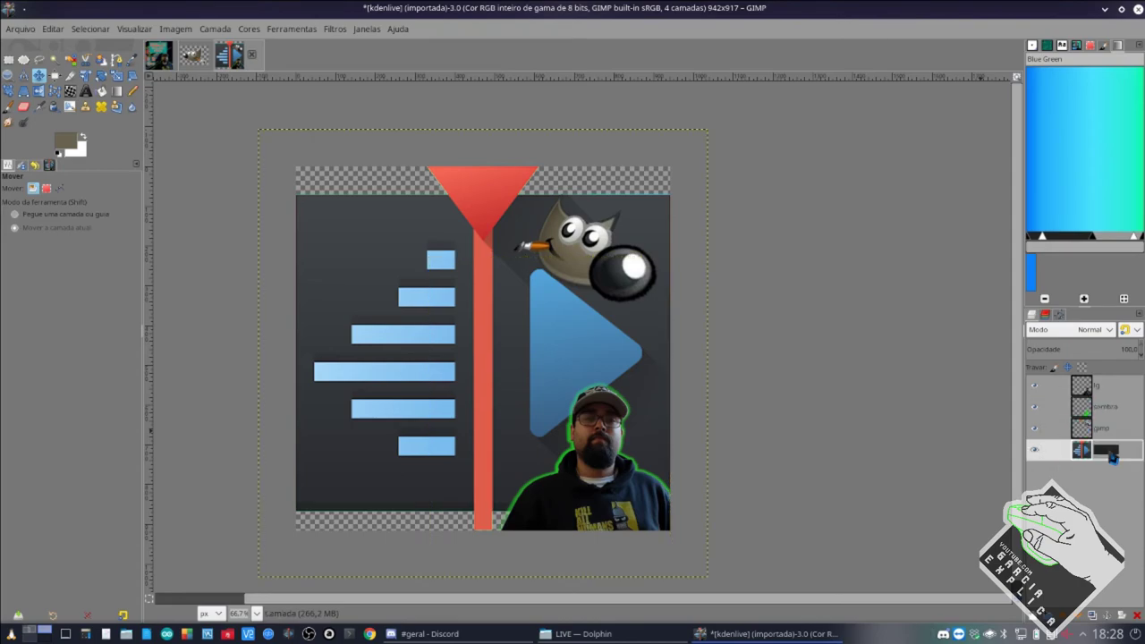
key("Return")
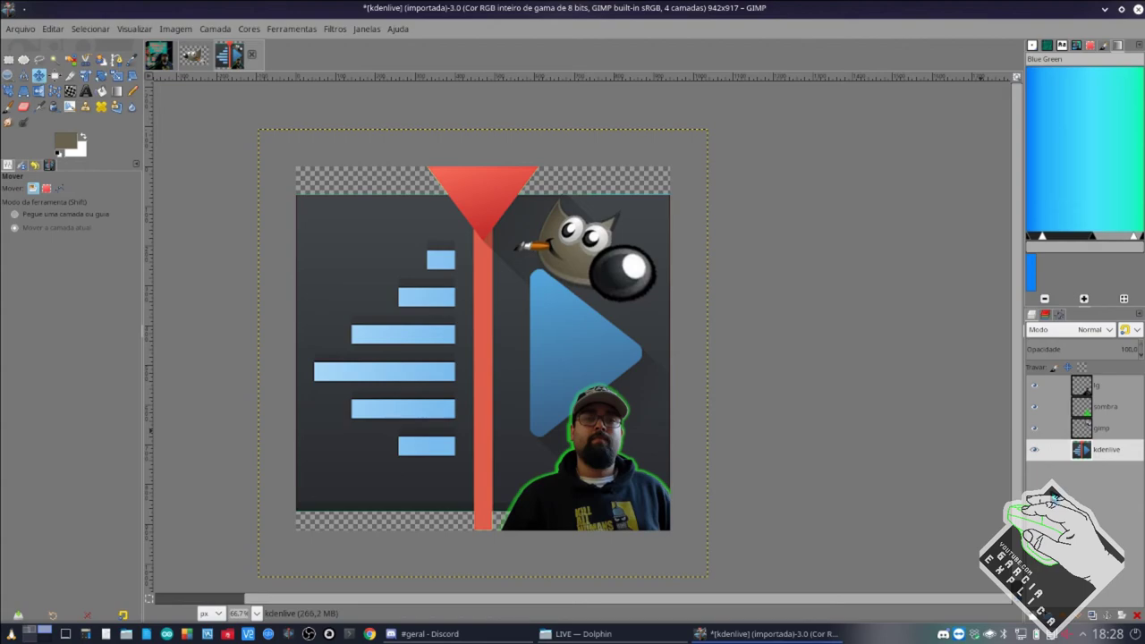
left_click(1109, 432)
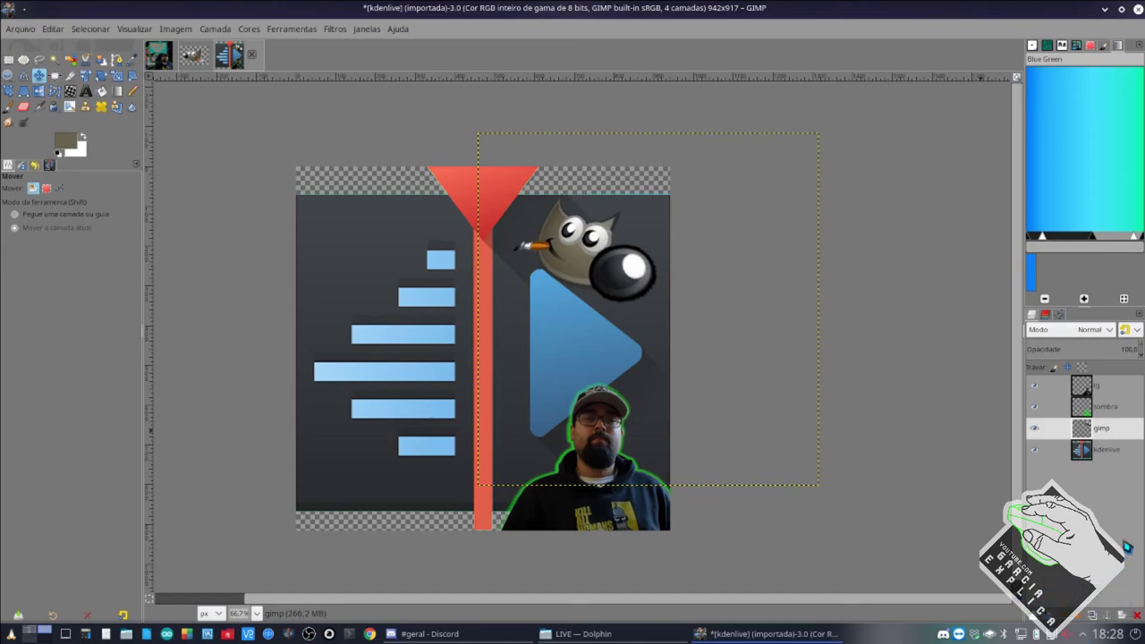
Select the GIMP mascot's shape with Alpha to Selection on the gimp layer.
right_click(1104, 435)
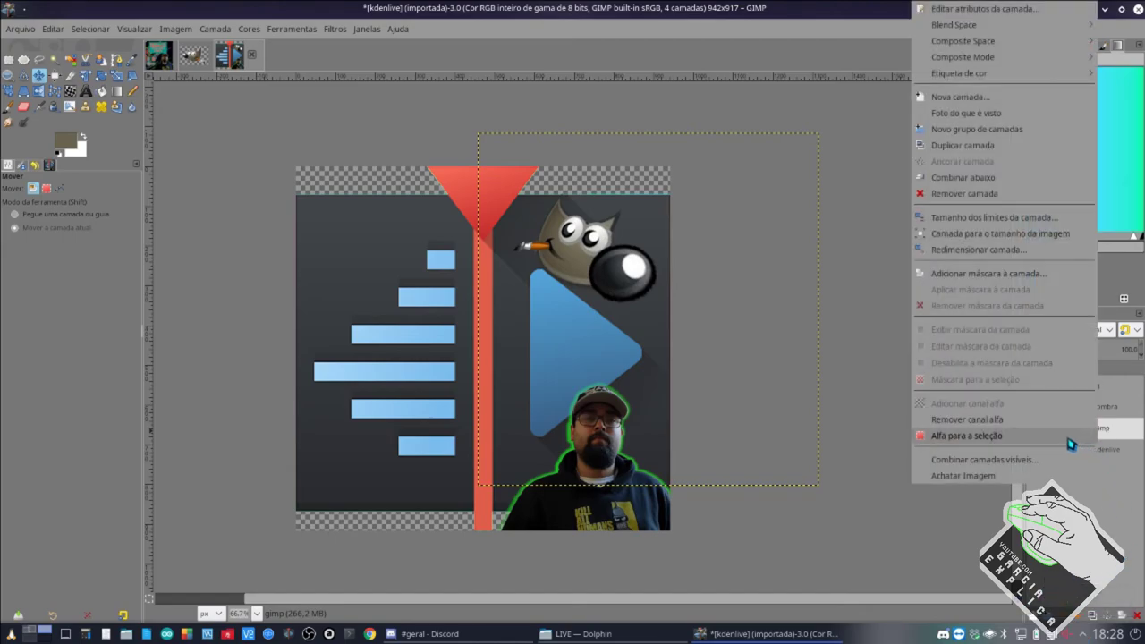
left_click(966, 435)
scroll(571, 235, "up", 3)
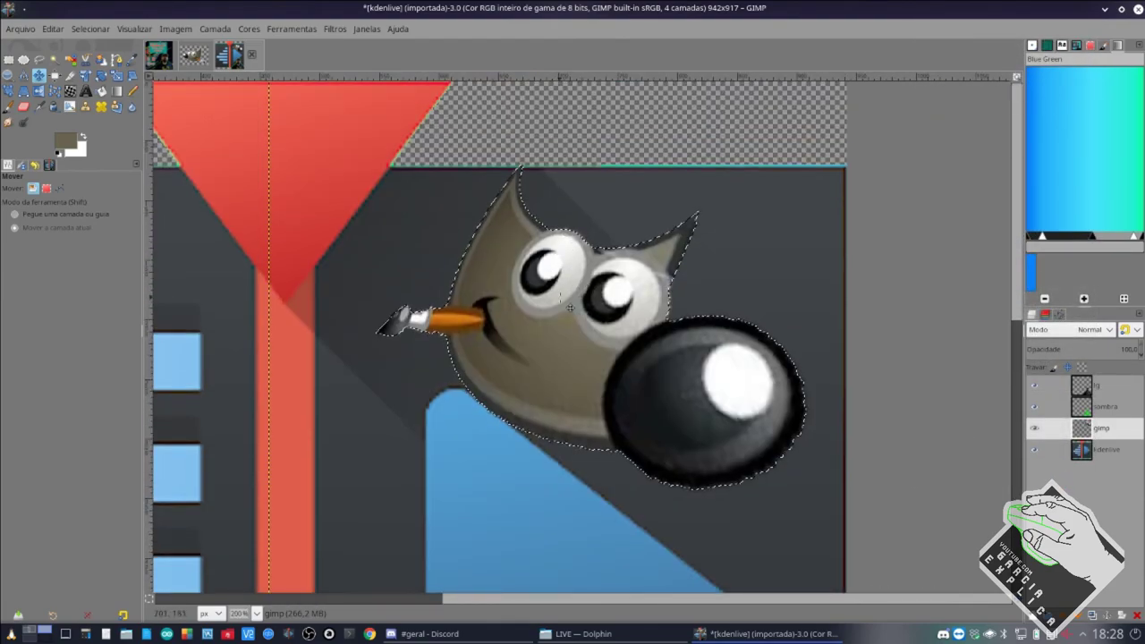
scroll(572, 243, "up", 1)
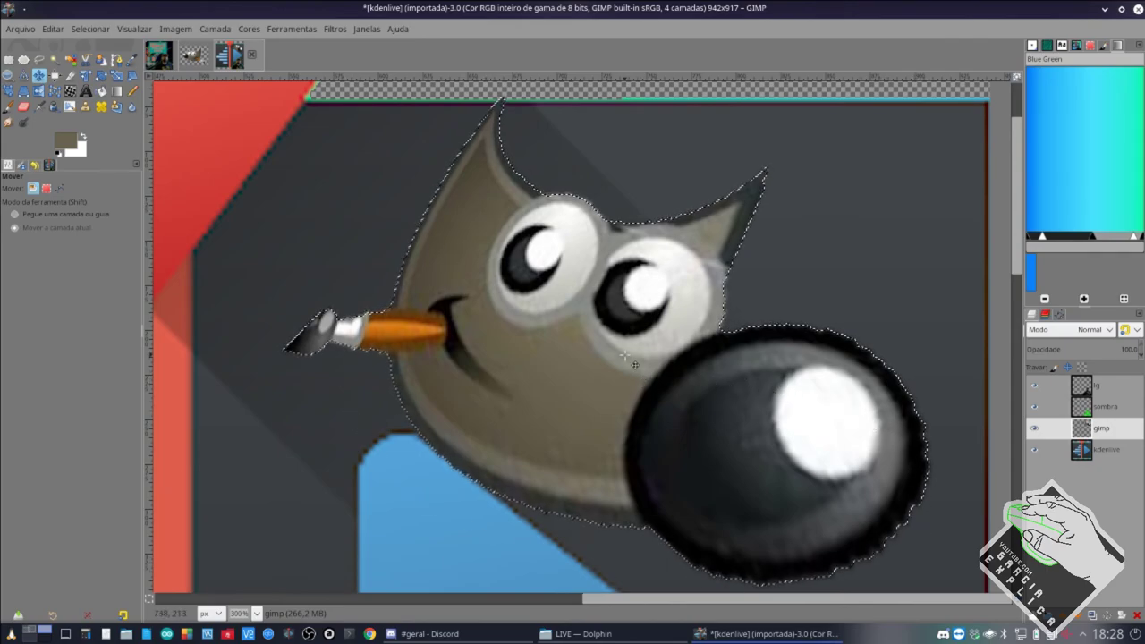
scroll(631, 360, "down", 1)
scroll(631, 360, "up", 1)
scroll(631, 360, "down", 1)
scroll(634, 365, "down", 1)
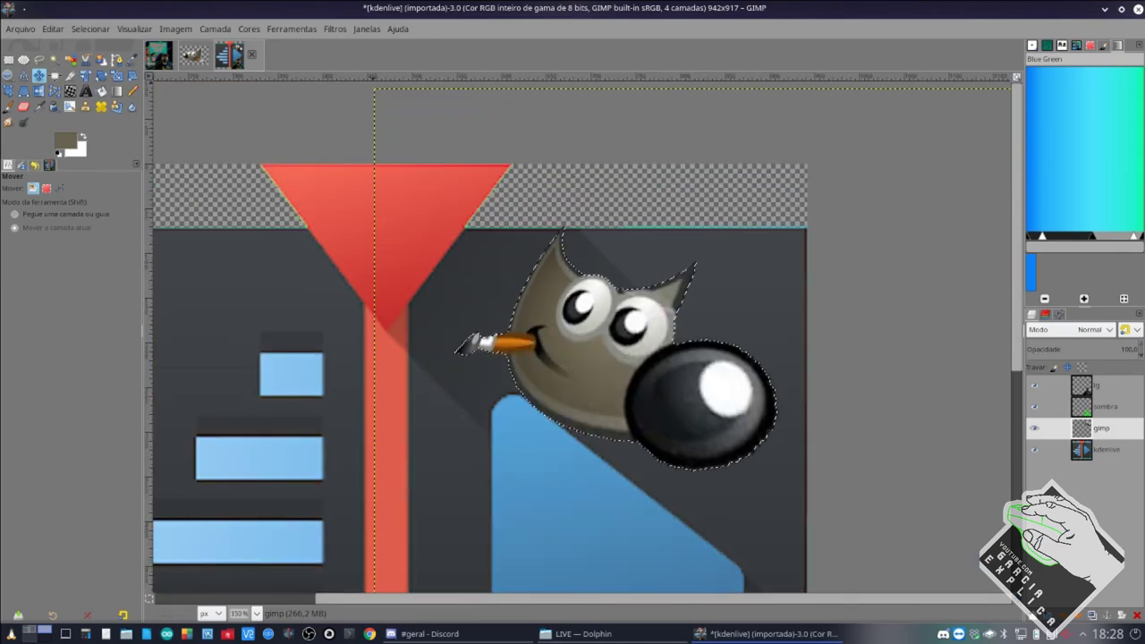
Grow the mascot selection outward with Selecionar > Aumentar.
left_click(100, 31)
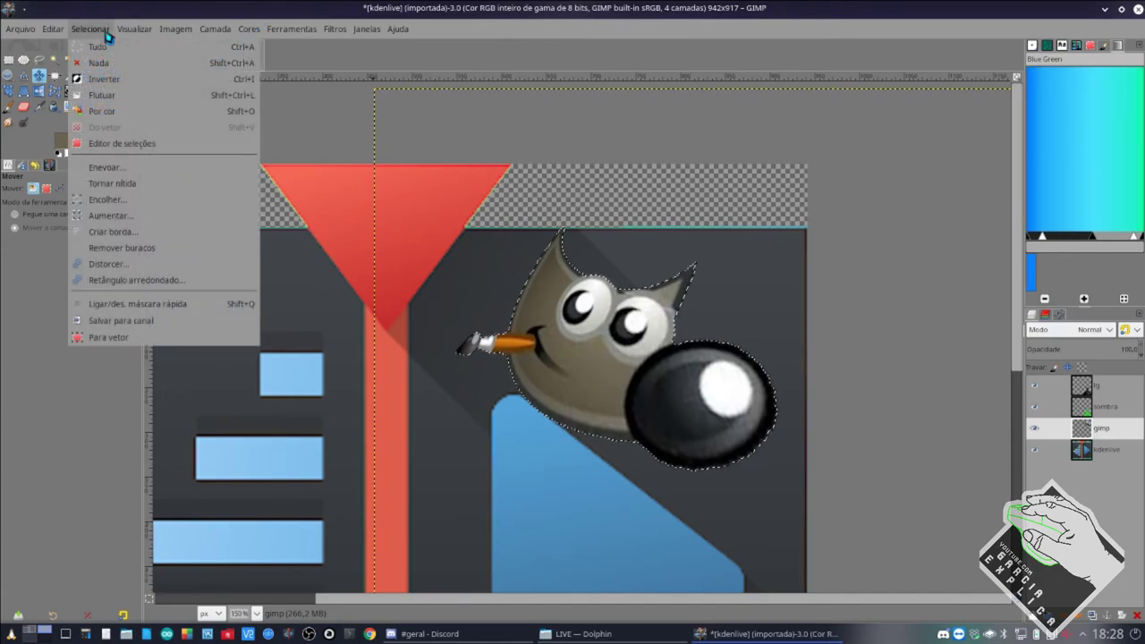
left_click(110, 215)
key("Return")
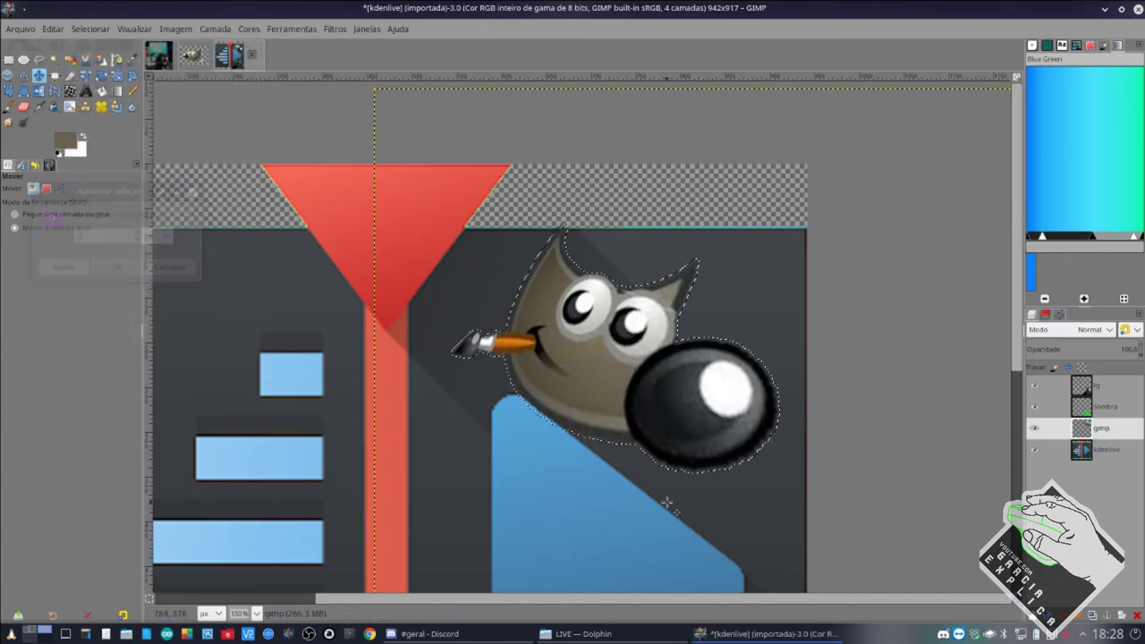
scroll(594, 370, "up", 4)
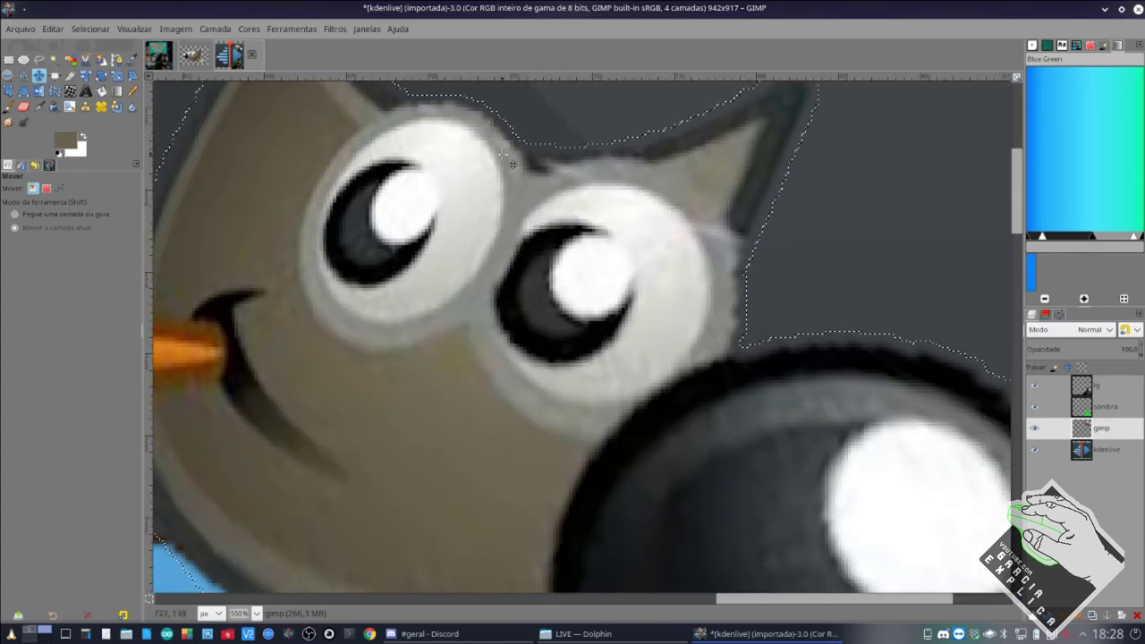
scroll(437, 175, "up", 3)
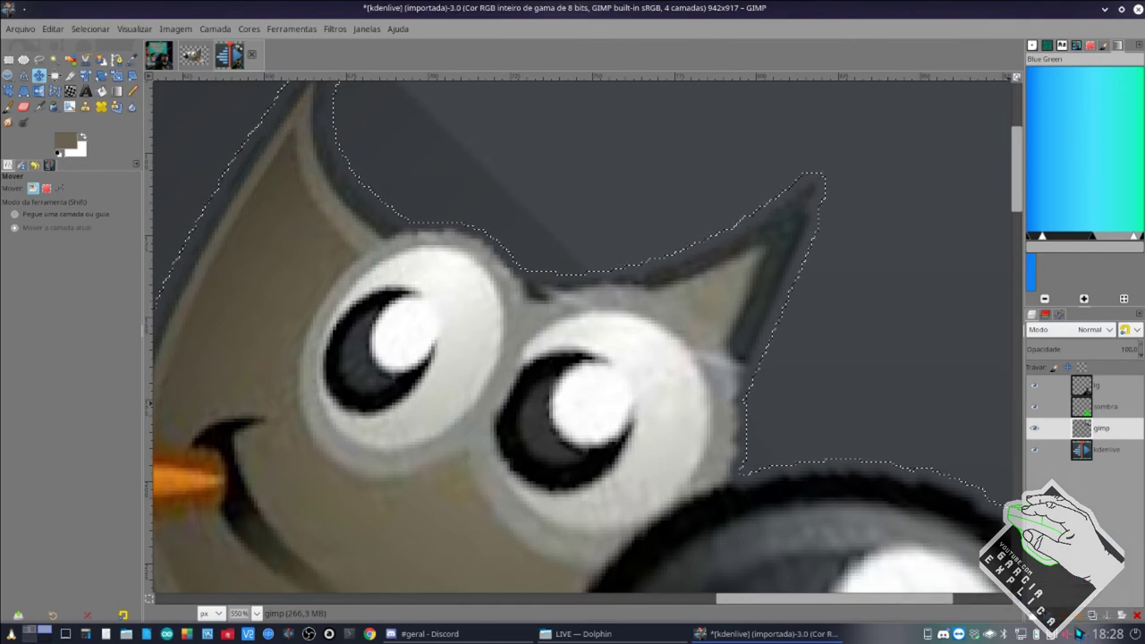
Add a transparent layer named 'sombra gimp' just below the gimp layer.
key("shift+ctrl+n")
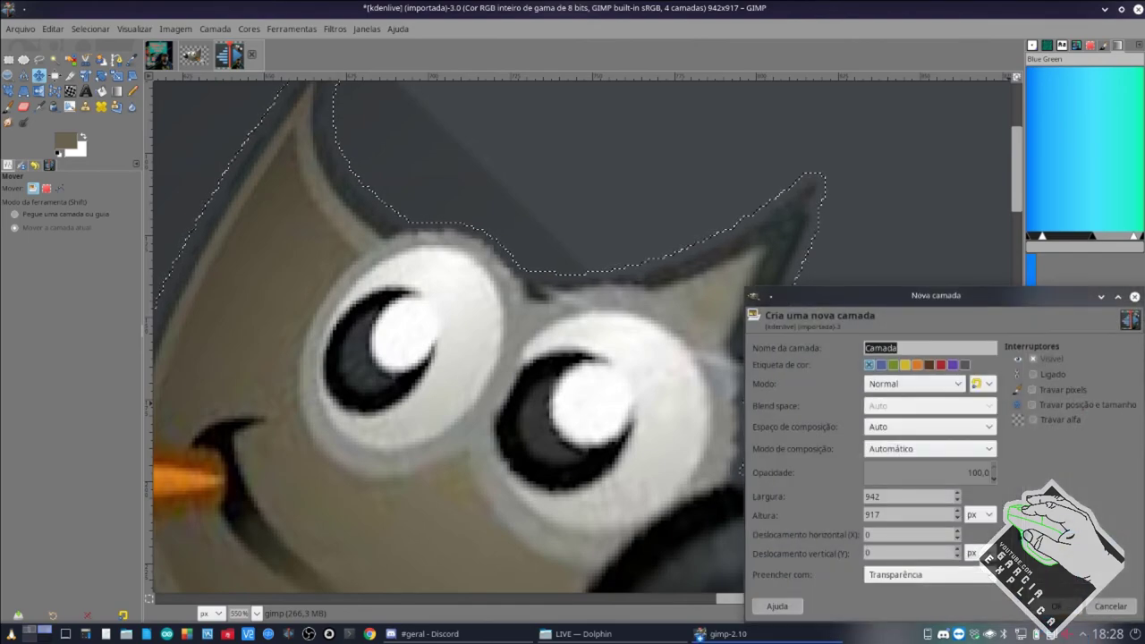
left_click(915, 572)
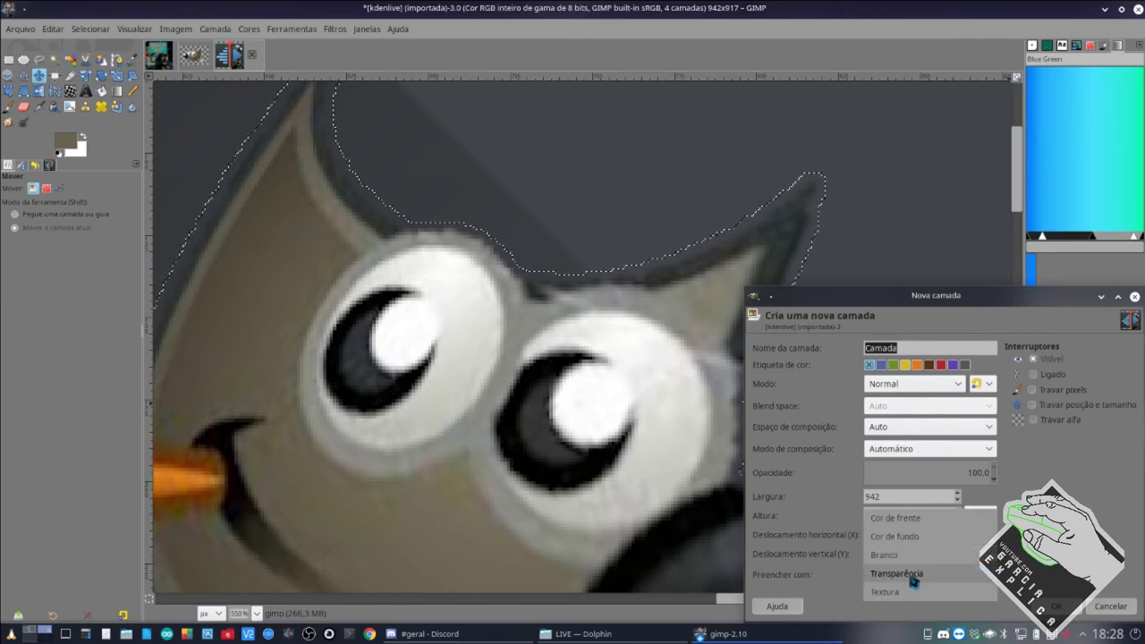
left_click(915, 576)
left_click(1056, 606)
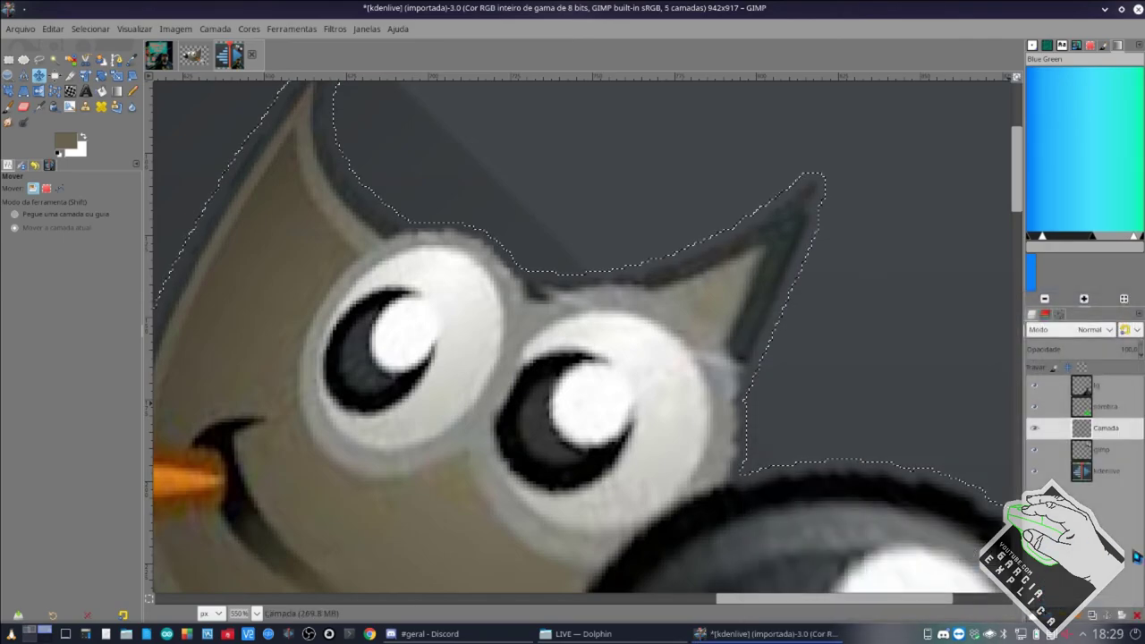
left_click_drag(1108, 435, 1106, 452)
double_click(1105, 450)
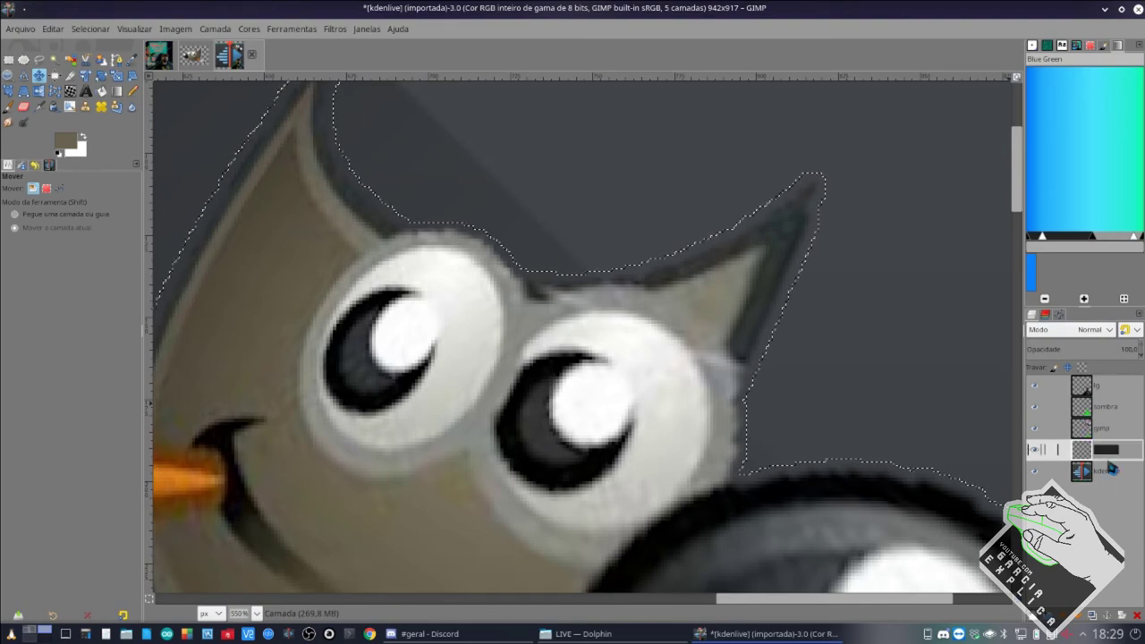
type("sombra gimp")
key("Return")
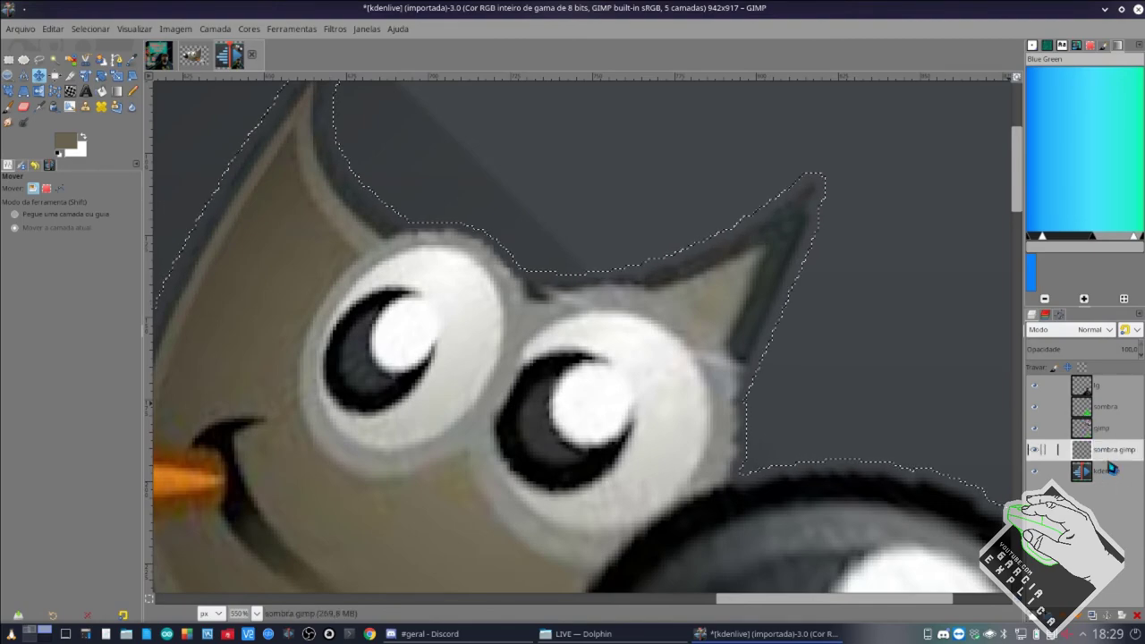
Rename the sombra layer to 'sombra lg' and make gimp the active layer.
double_click(1110, 408)
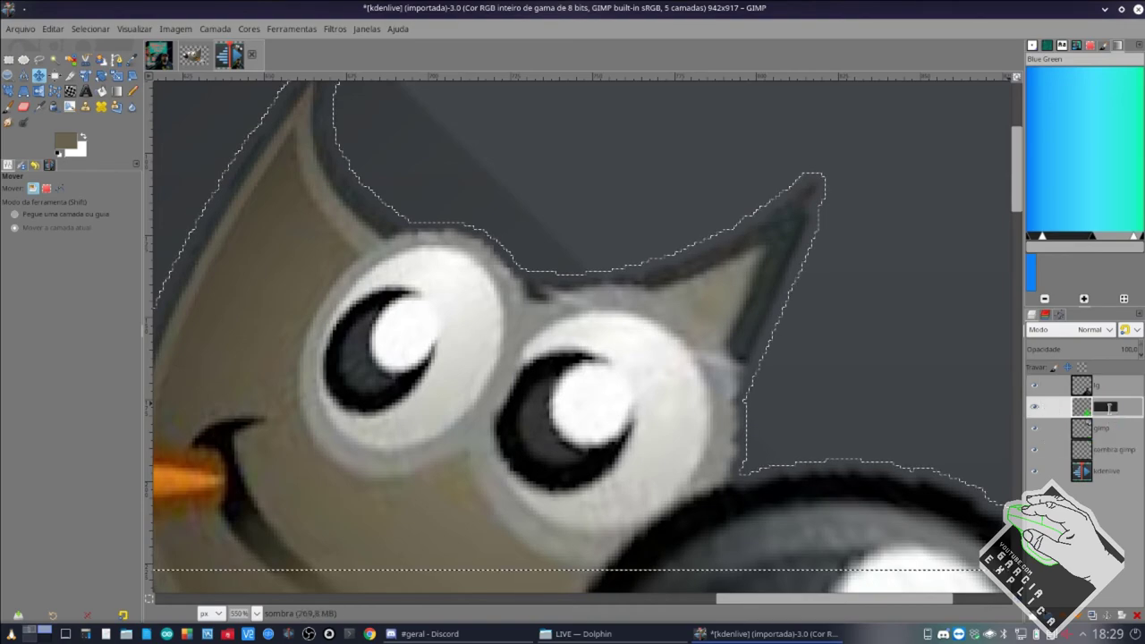
left_click(1110, 408)
key("Return")
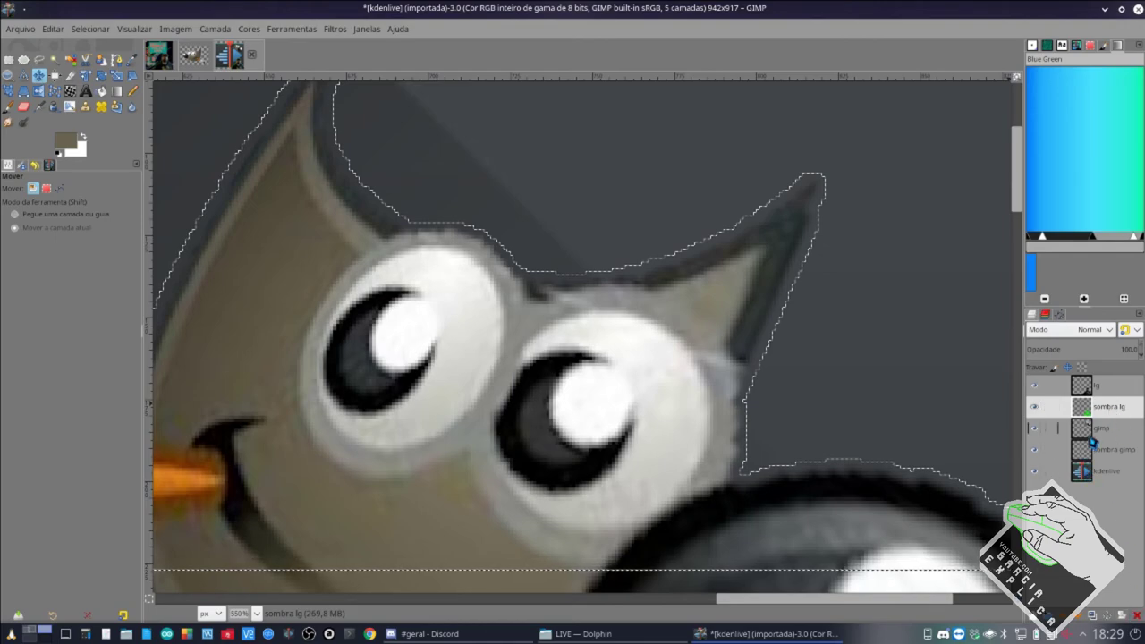
left_click(1091, 438)
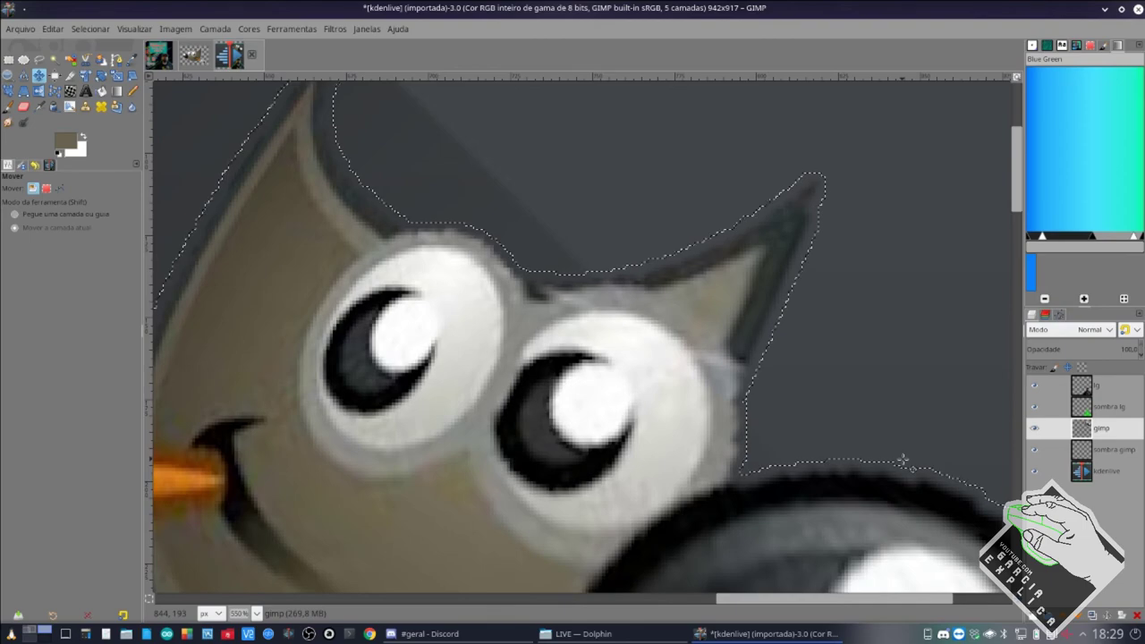
Select the gimp layer's alpha outline and make the sombra gimp layer active.
right_click(1104, 433)
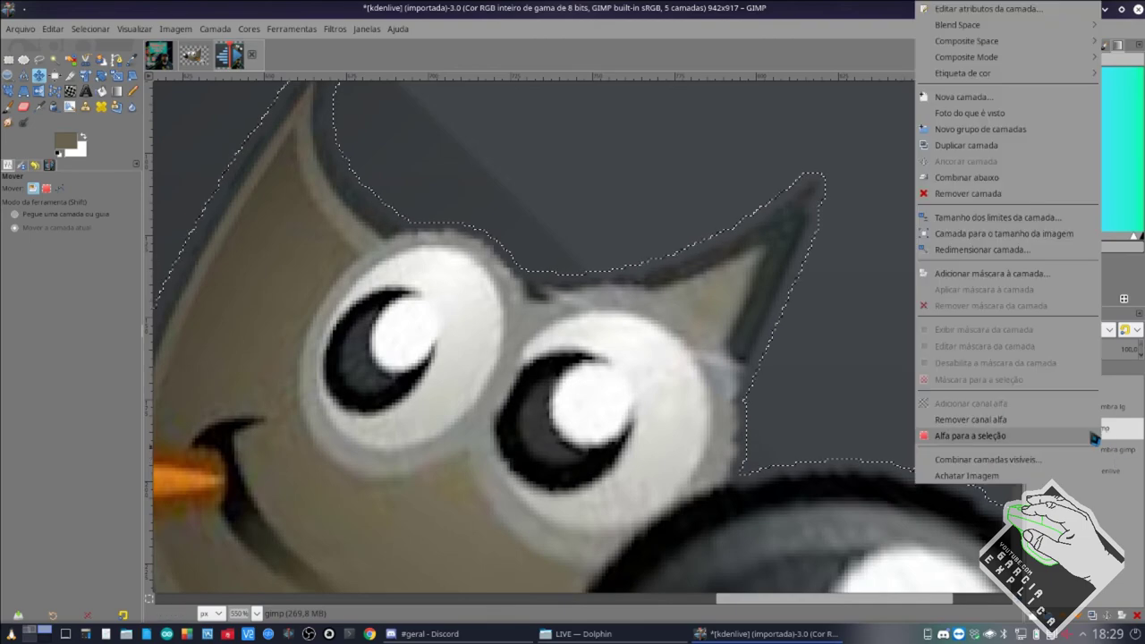
left_click(1057, 438)
left_click(90, 28)
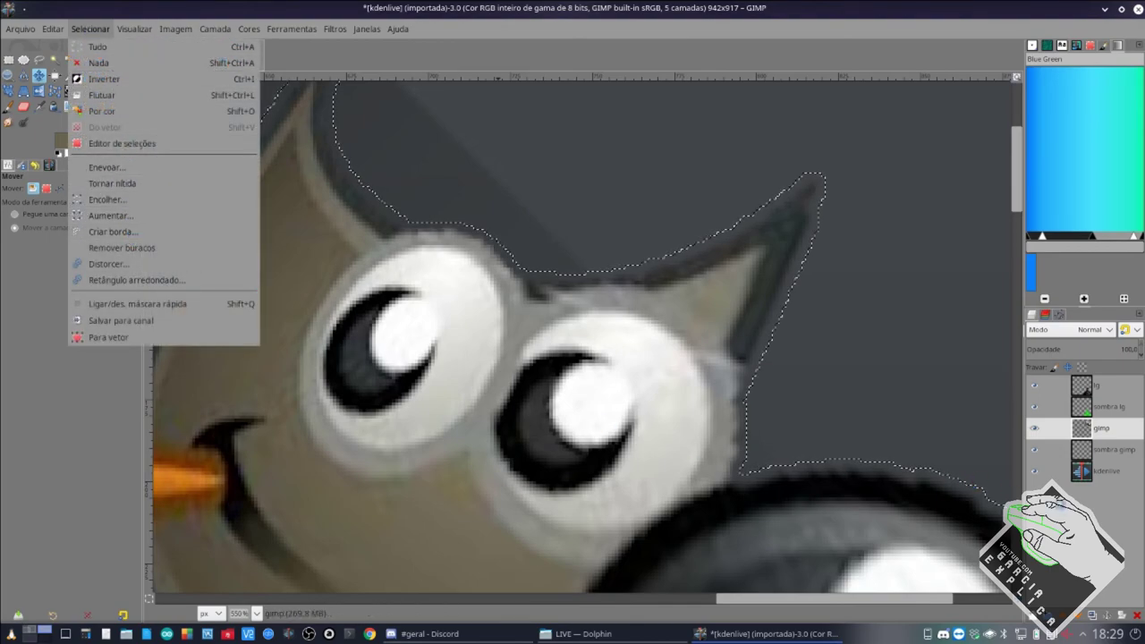
left_click(1109, 526)
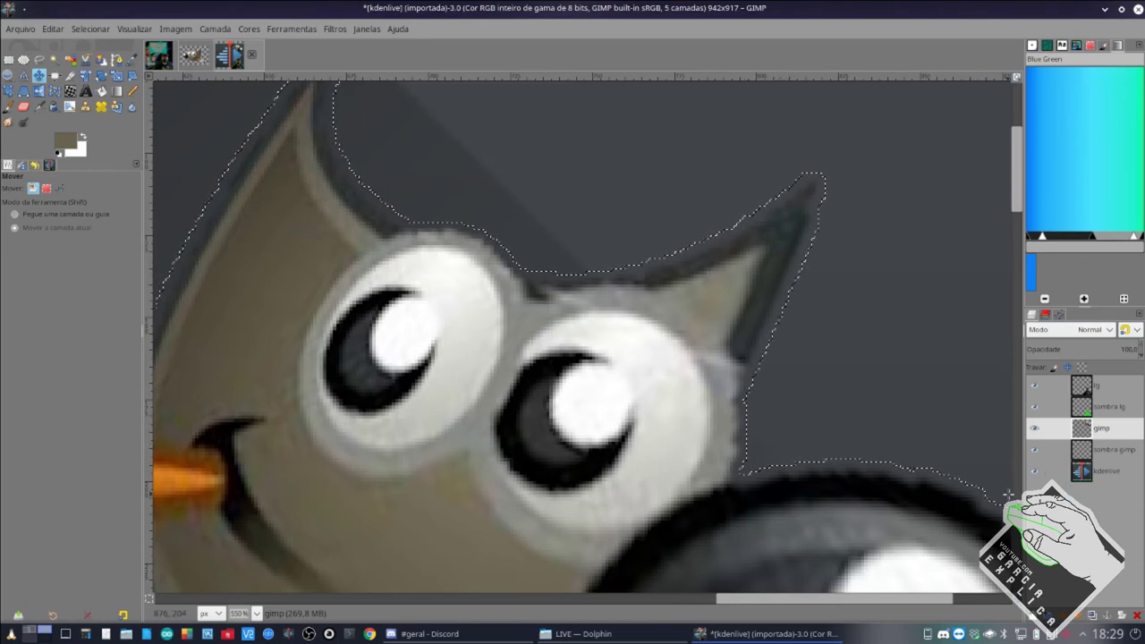
left_click(1116, 454)
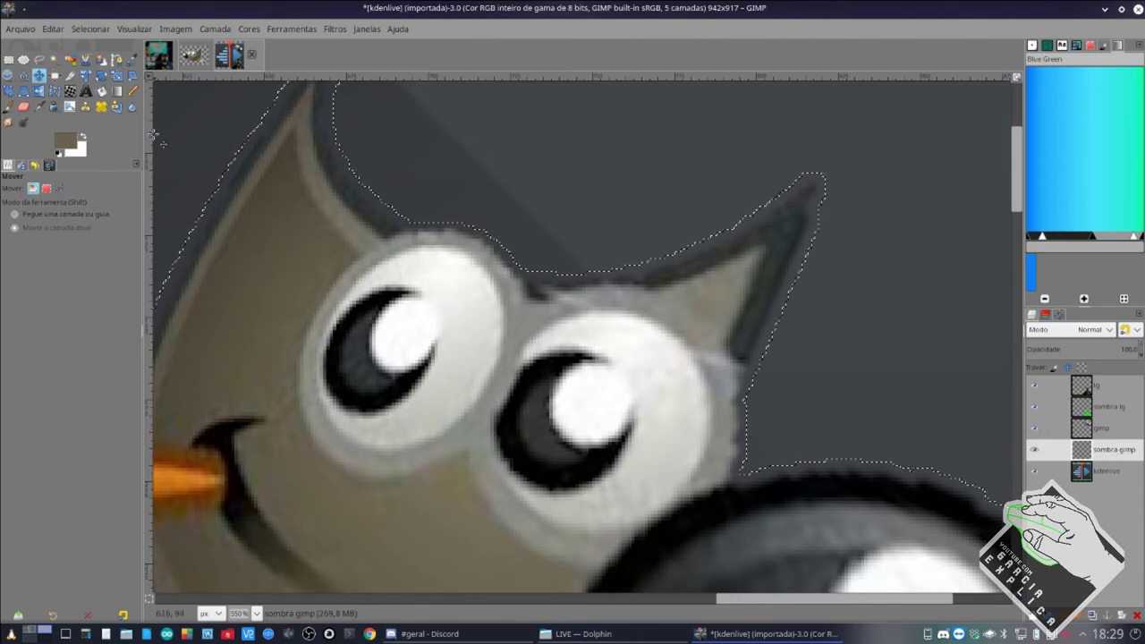
Set the foreground colour to bright green and fill the selection with it.
left_click(73, 146)
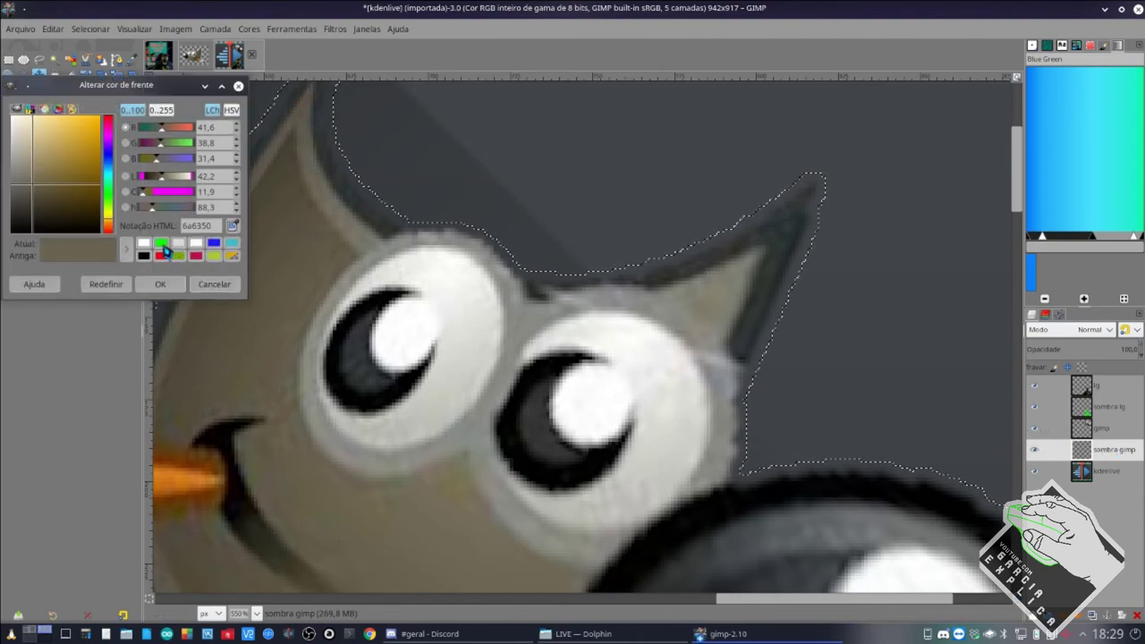
left_click(161, 245)
left_click(160, 284)
left_click(98, 32)
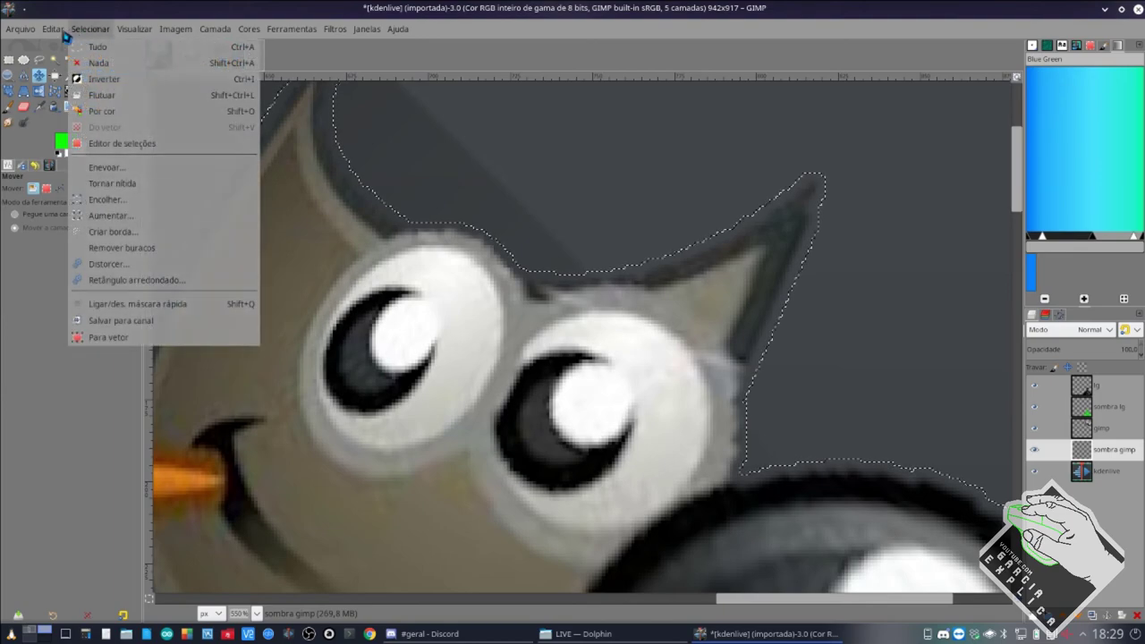
mouse_move(56, 28)
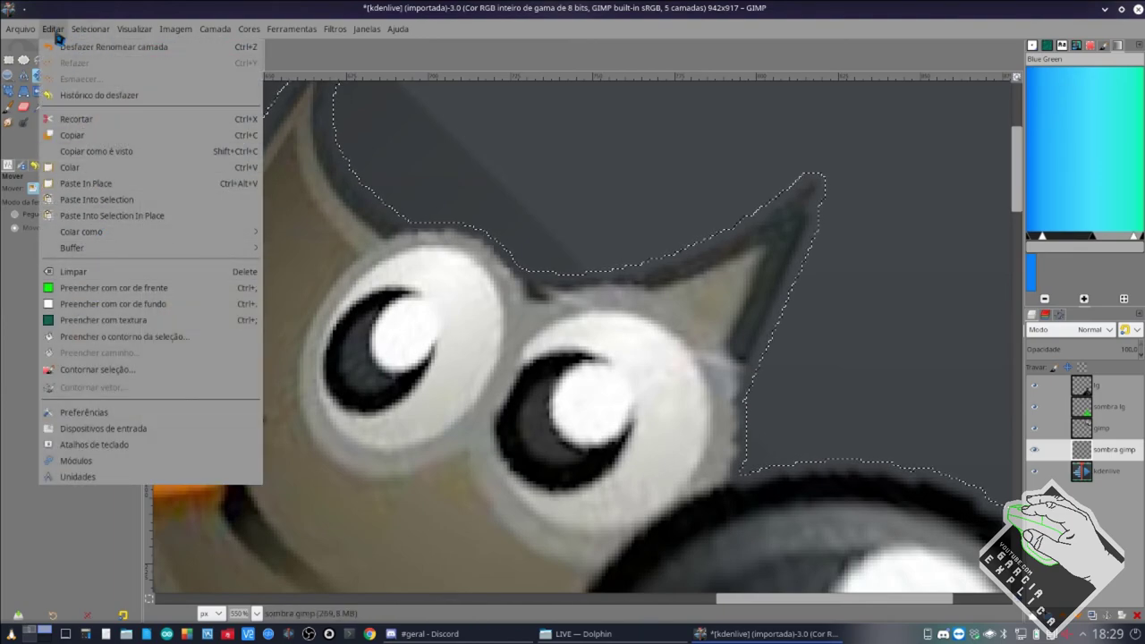
left_click(92, 288)
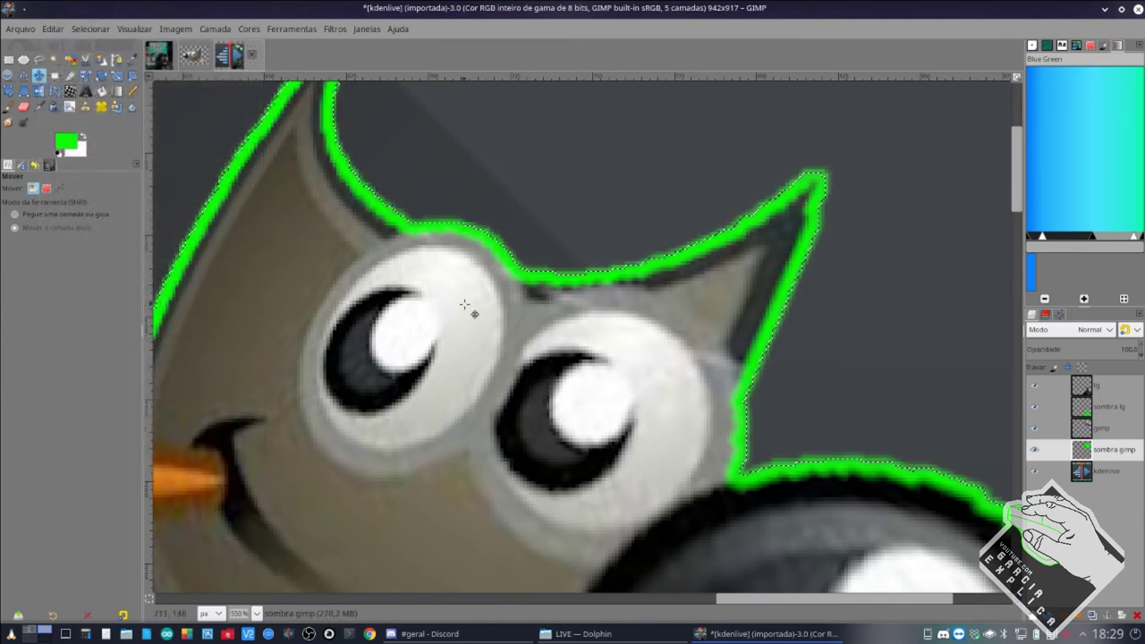
scroll(561, 371, "down", 2)
Move sombra gimp above the gimp layer and back below to compare the outline.
scroll(561, 371, "down", 1)
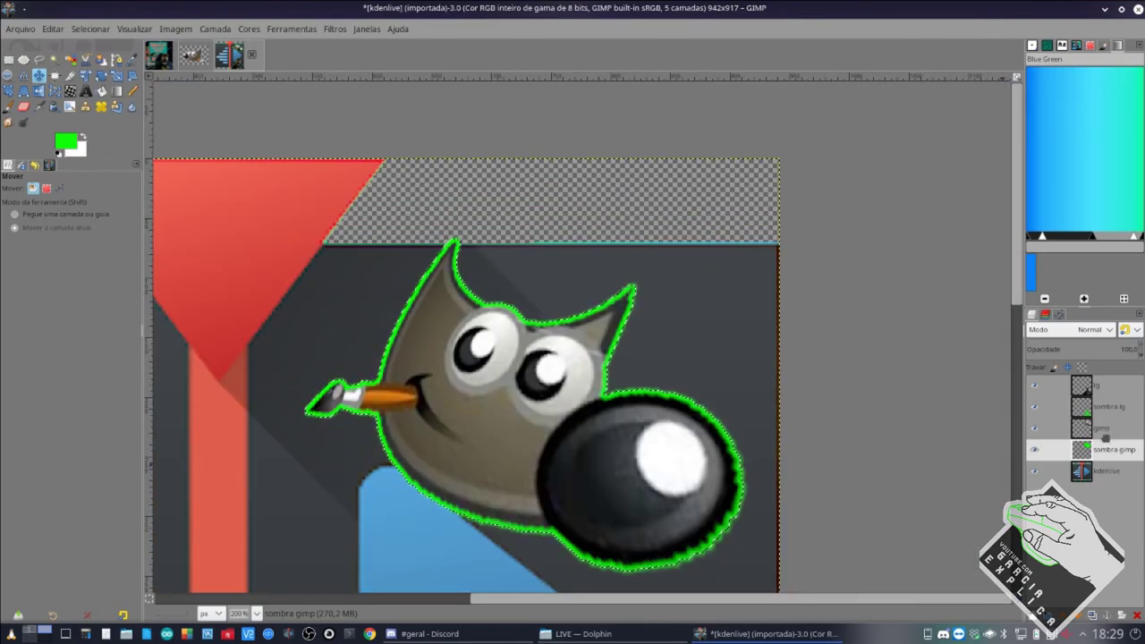
left_click_drag(1106, 428, 1108, 429)
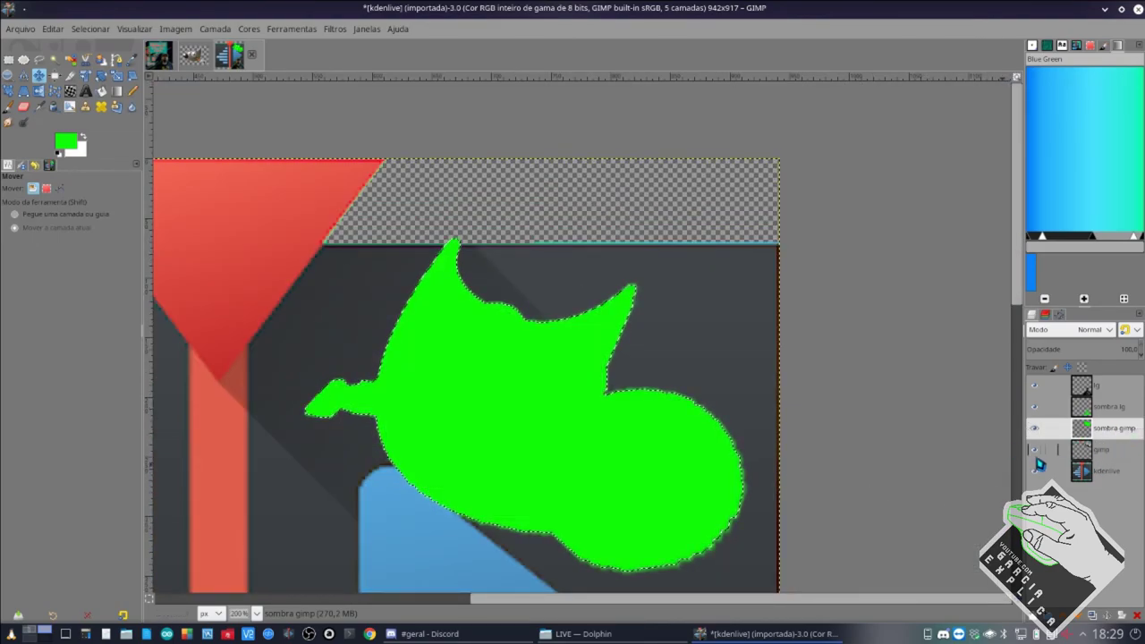
left_click_drag(1111, 432, 1114, 465)
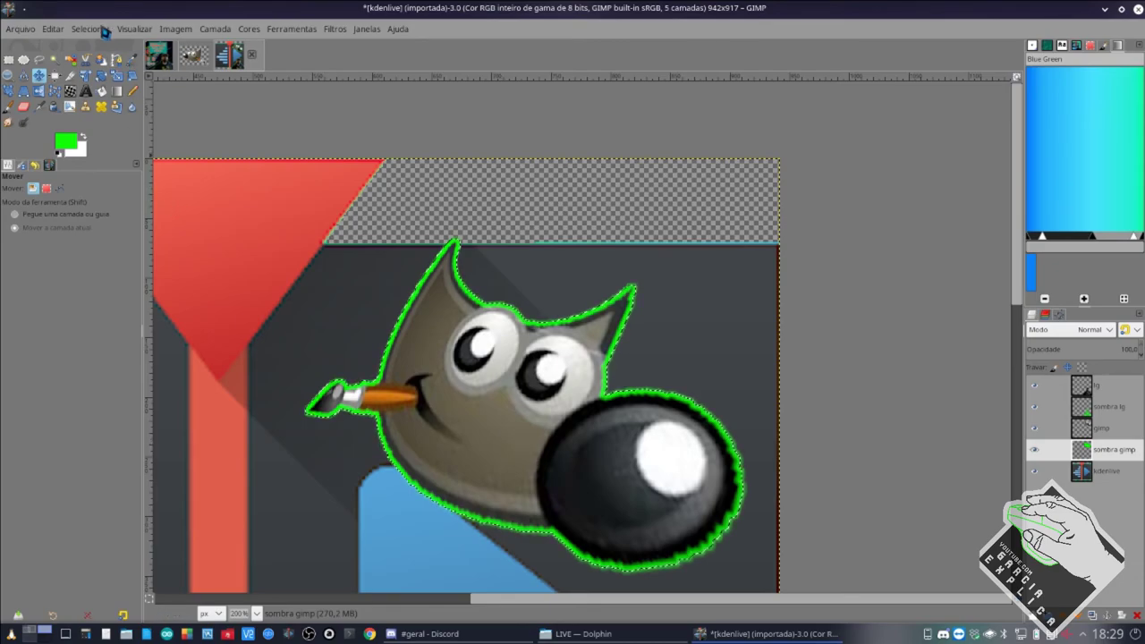
scroll(457, 400, "down", 5)
Zoom in to inspect the glow, then open thumbnail LIVE.png from Dolphin's LIVE folder.
scroll(457, 400, "up", 2)
scroll(457, 400, "up", 10)
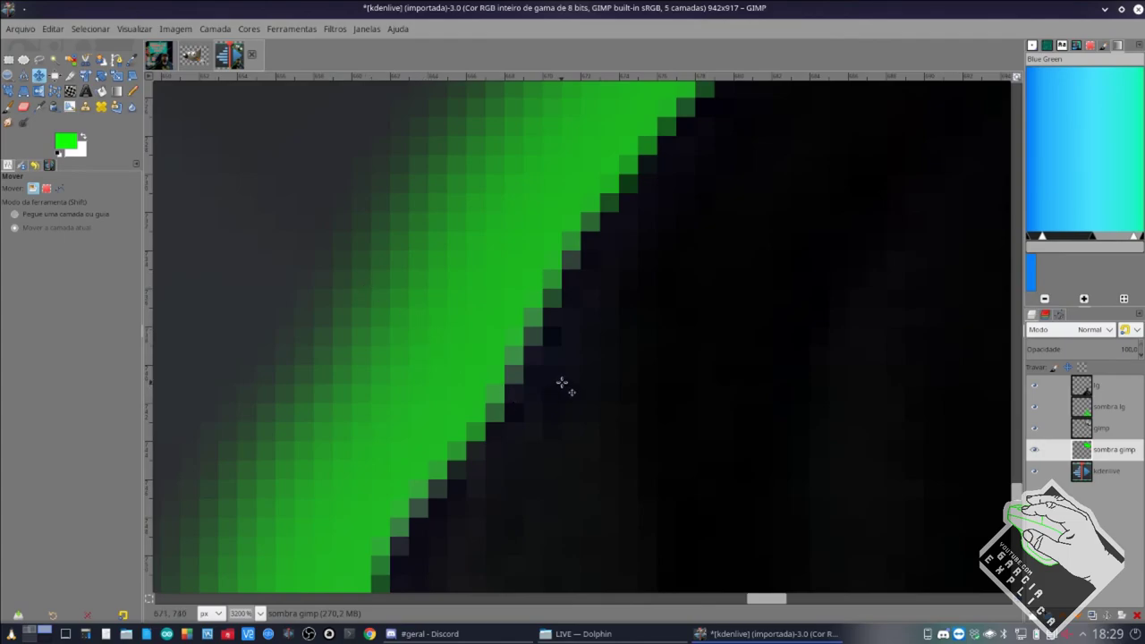
scroll(562, 383, "down", 8)
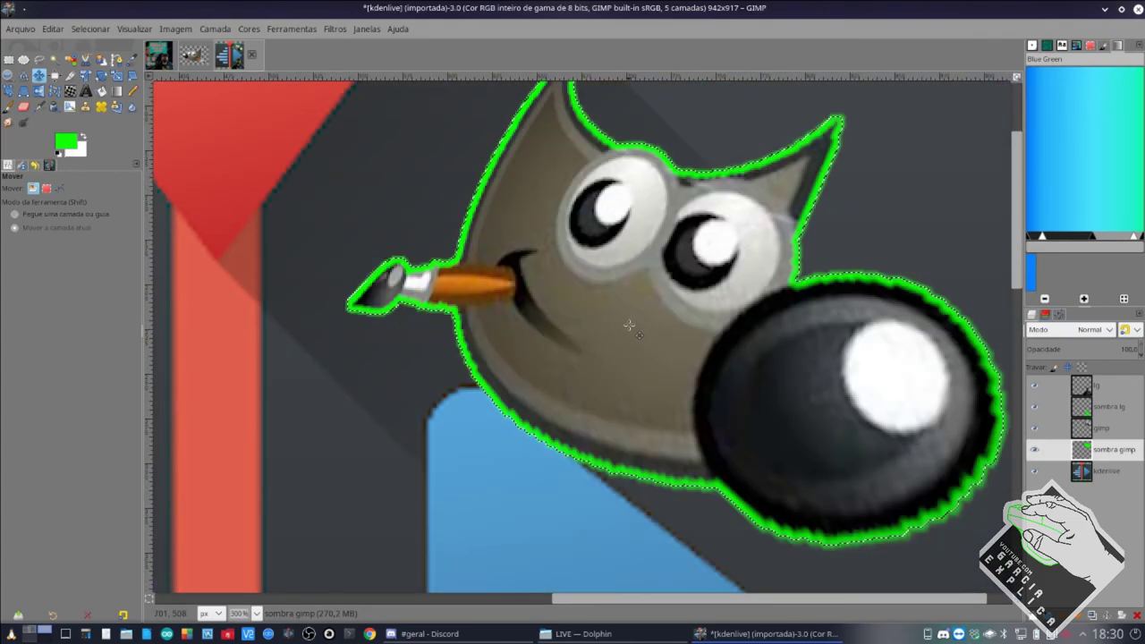
left_click(581, 633)
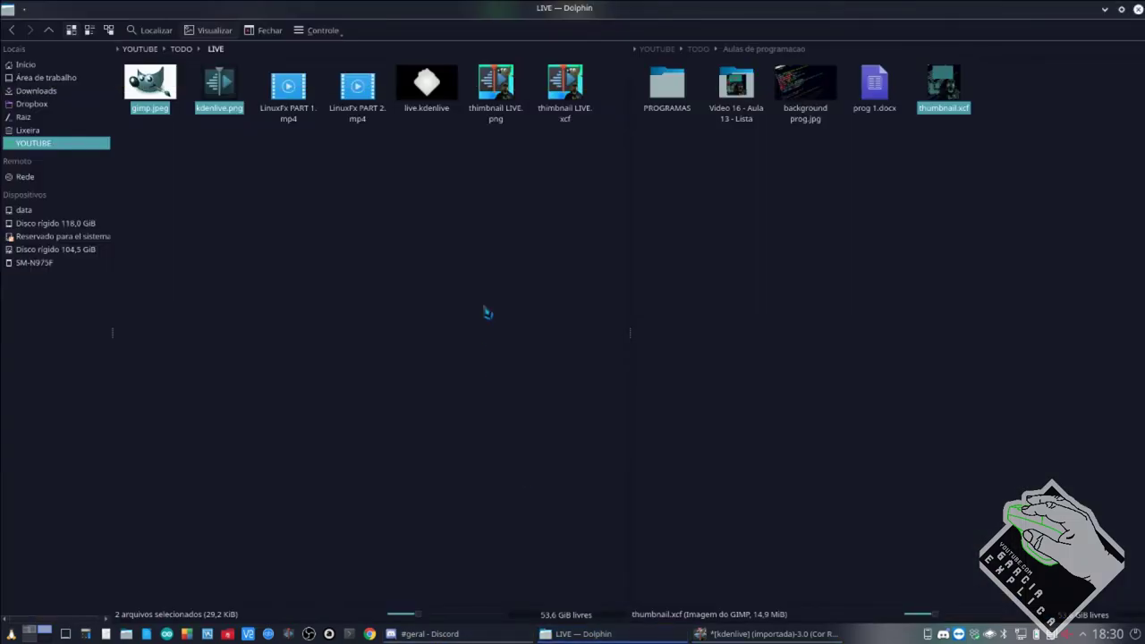
double_click(503, 115)
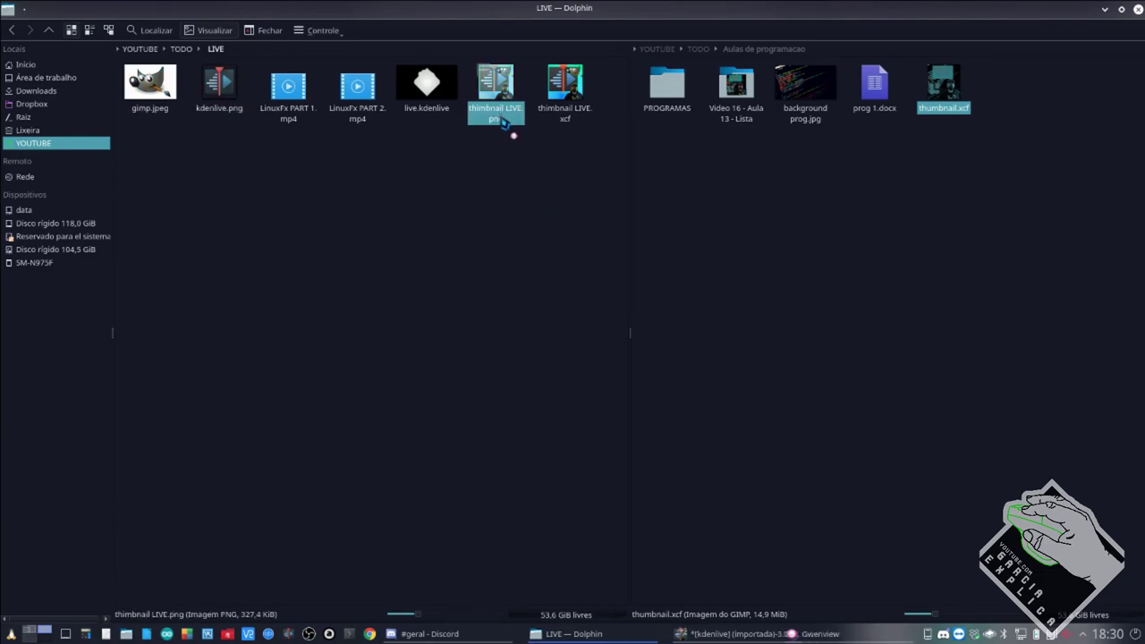
Look over the 768x768 thumbnail LIVE.png preview in Gwenview, then close it.
scroll(721, 188, "up", 6)
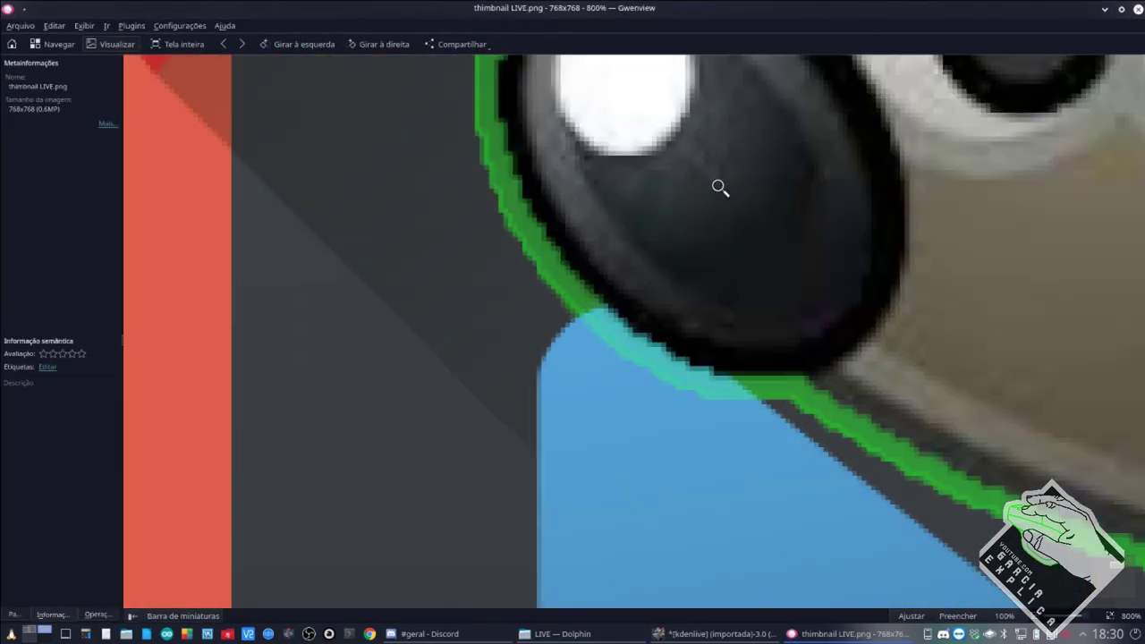
scroll(799, 391, "down", 4)
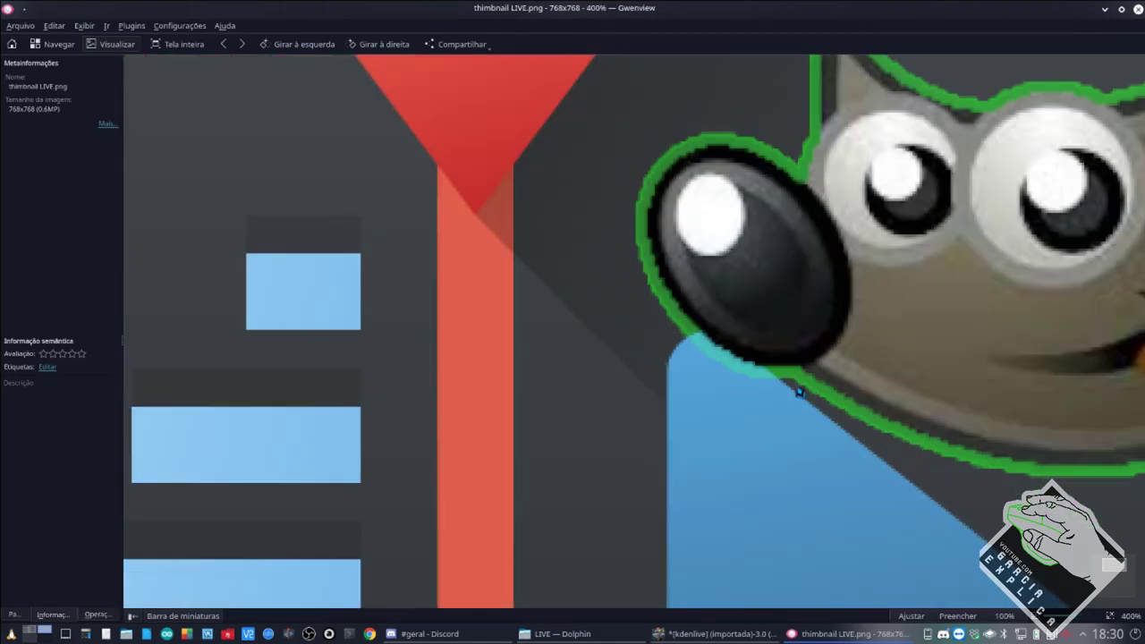
scroll(801, 345, "right", 1)
scroll(820, 358, "down", 2)
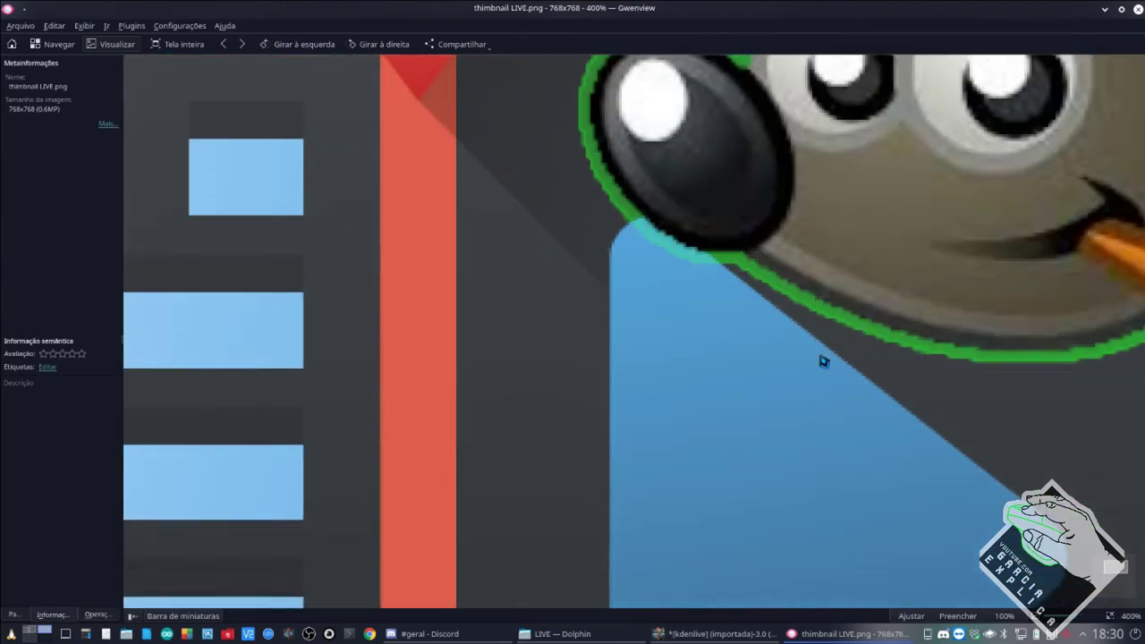
scroll(903, 357, "down", 3)
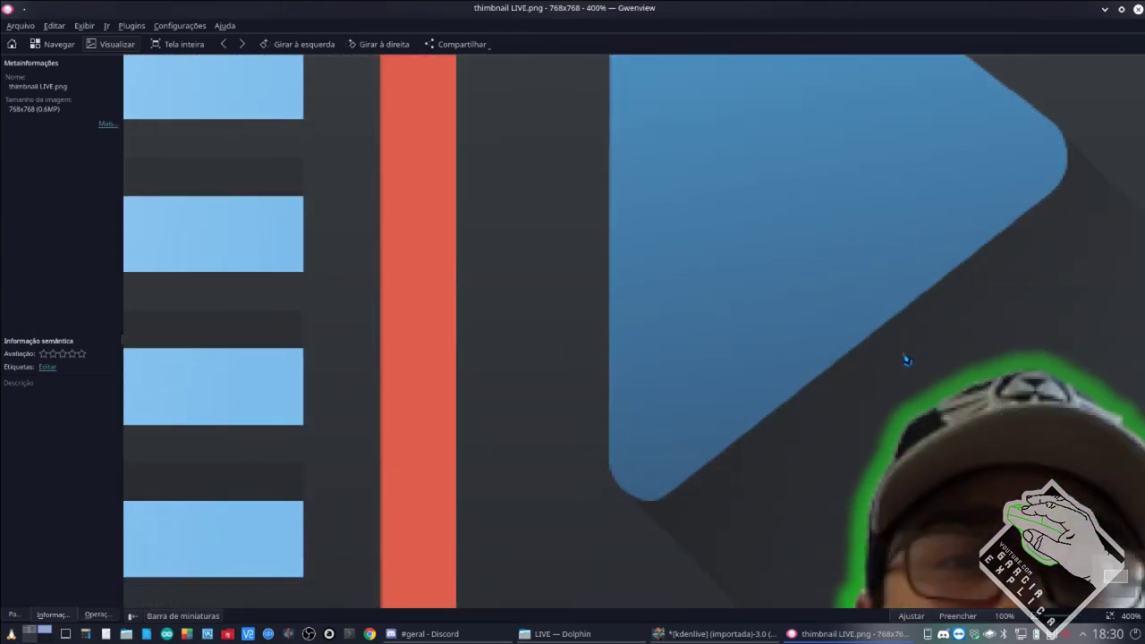
scroll(903, 358, "up", 10)
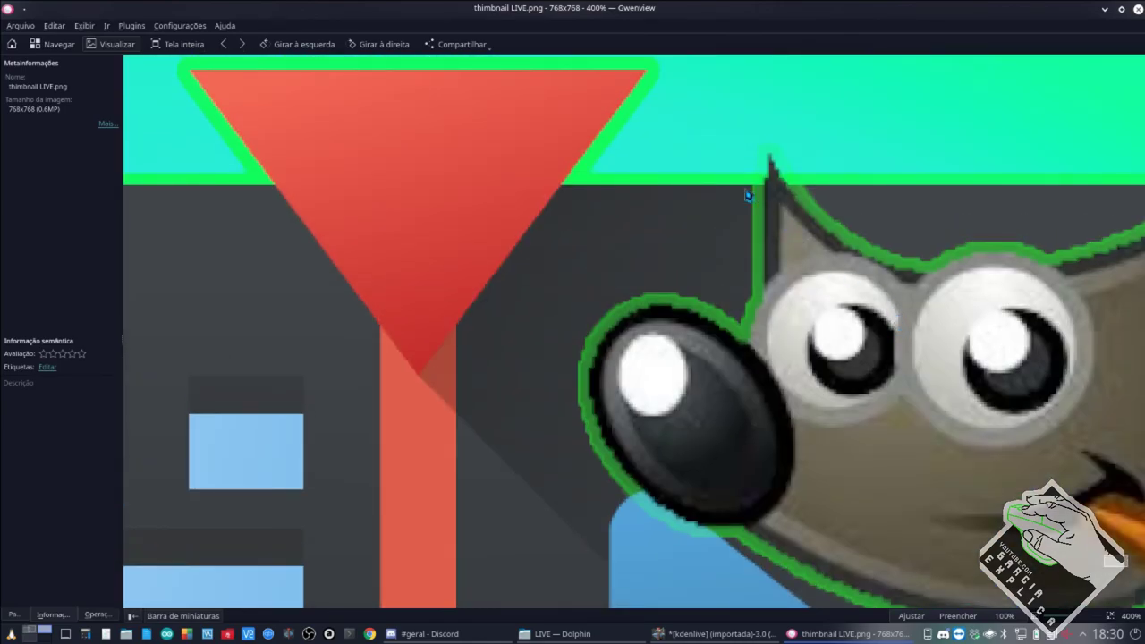
scroll(748, 195, "down", 5)
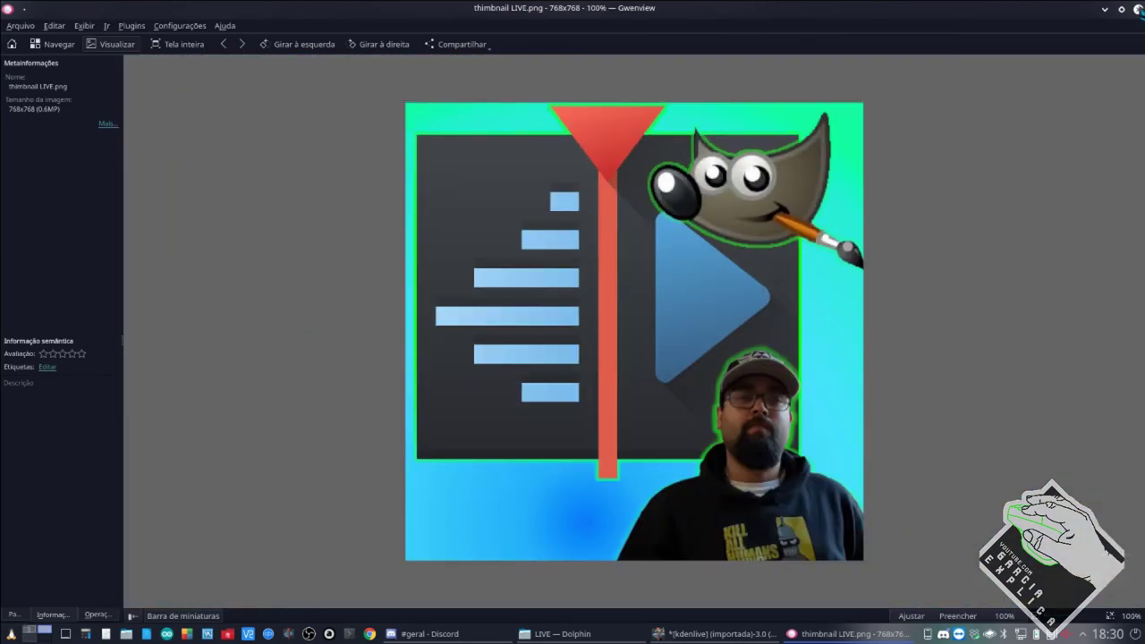
left_click(1136, 9)
Back in GIMP, feather the selection by 500 px with Selecionar > Enevoar.
left_click(698, 636)
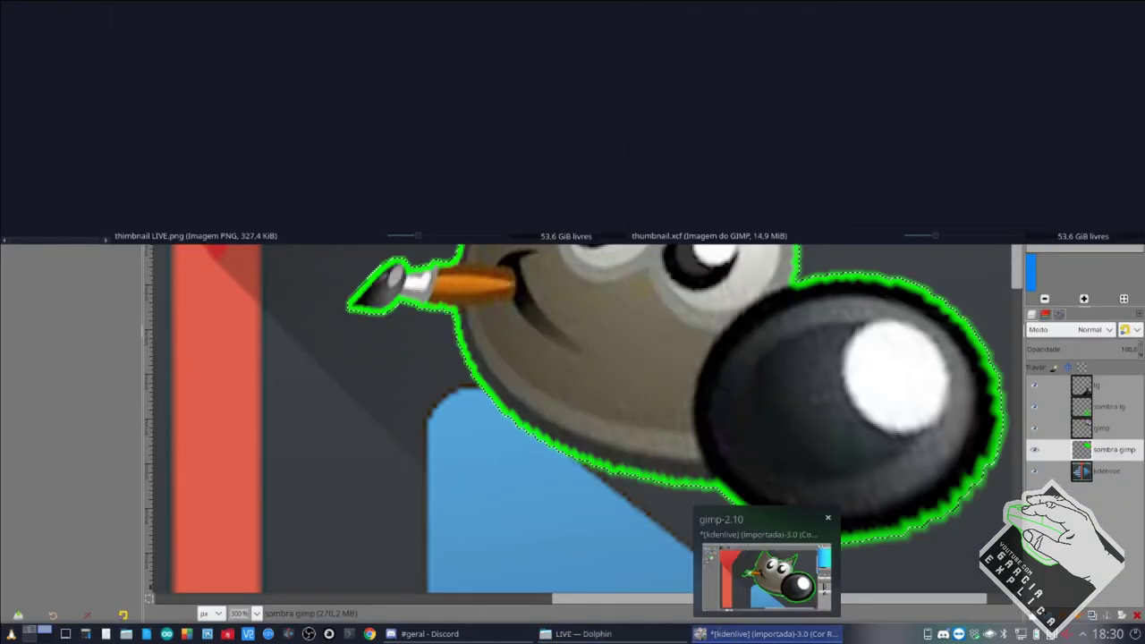
left_click(91, 29)
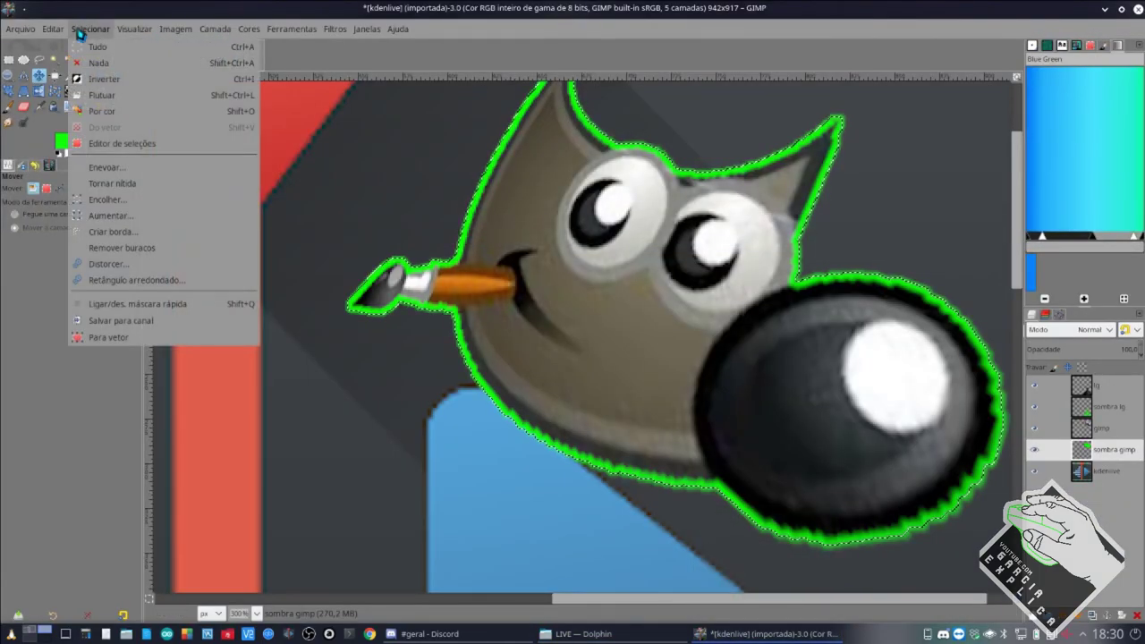
left_click(126, 168)
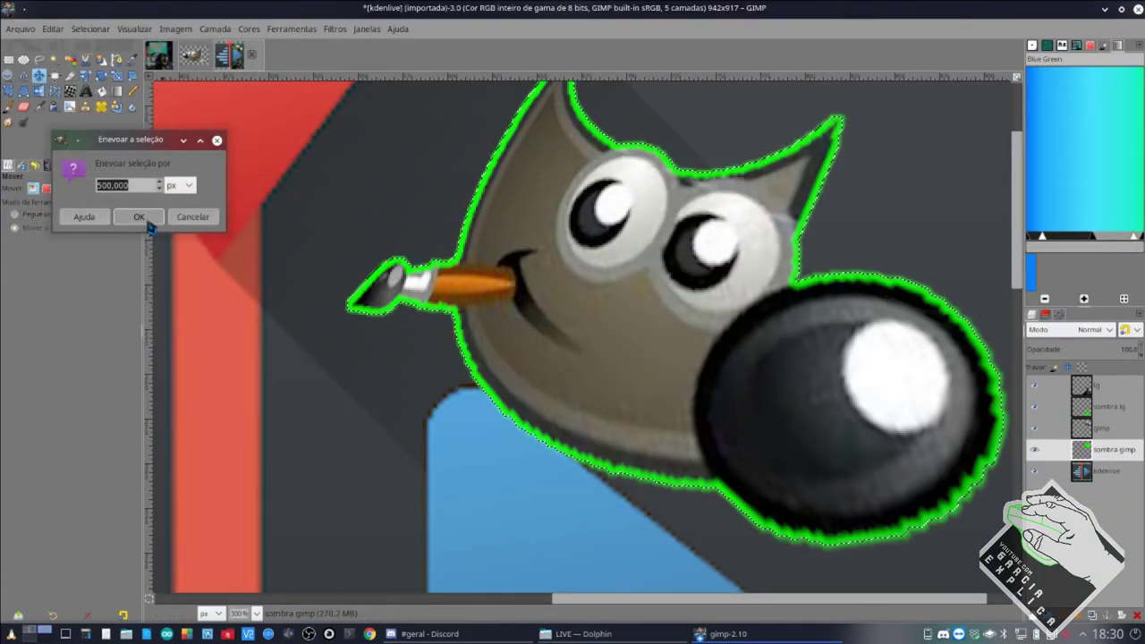
left_click(145, 221)
scroll(442, 223, "up", 5)
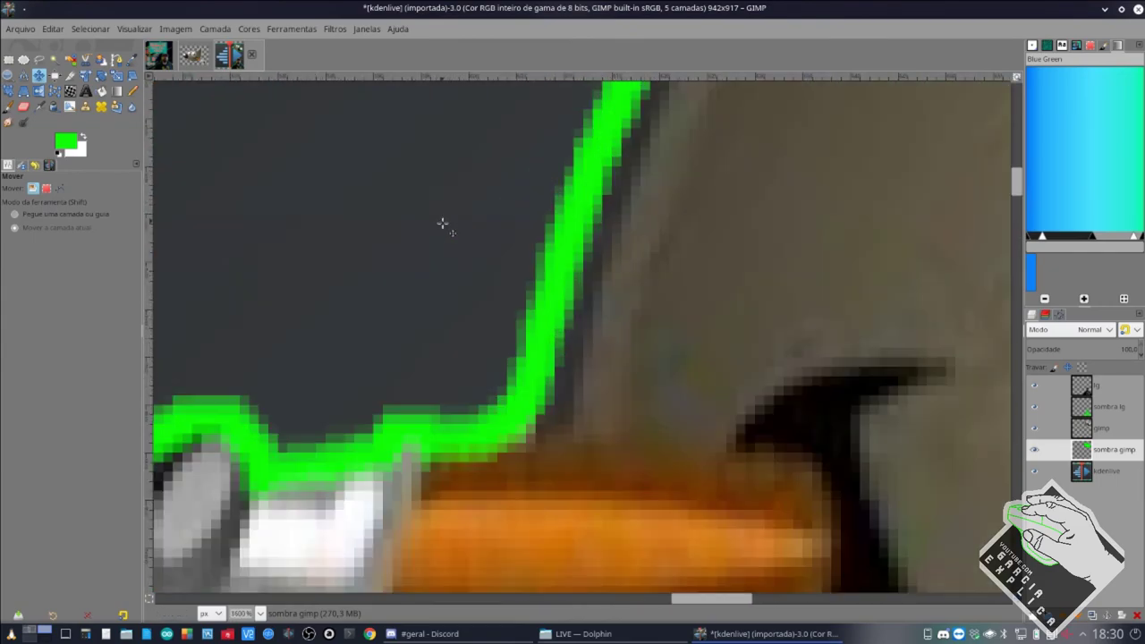
scroll(442, 223, "down", 6)
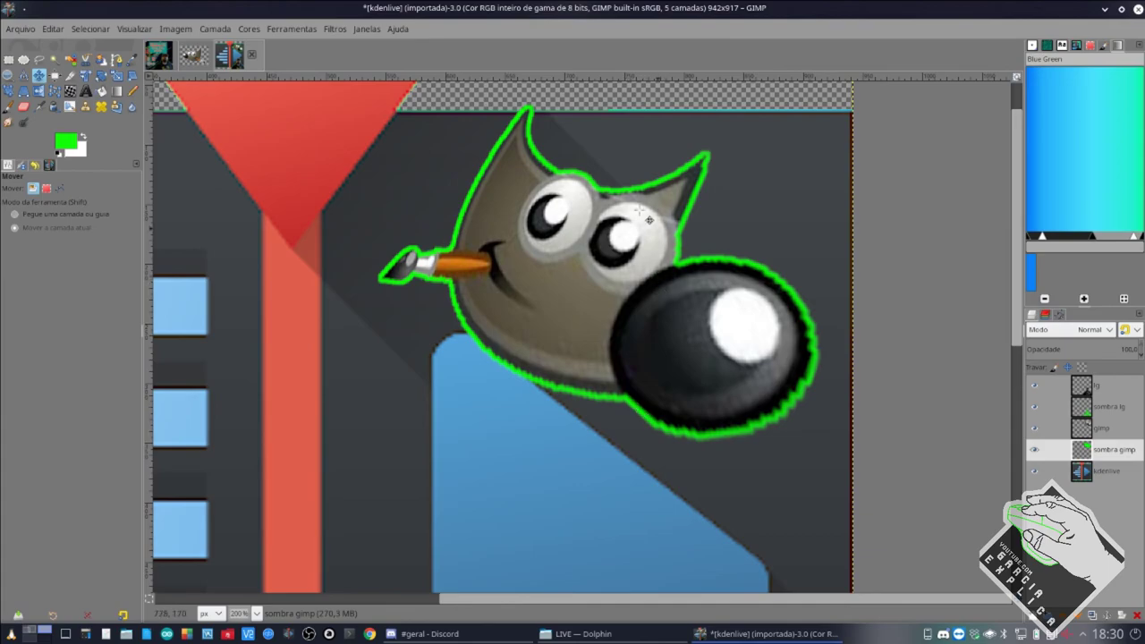
Feather the selection by 500 px a second time.
left_click(105, 29)
left_click(125, 172)
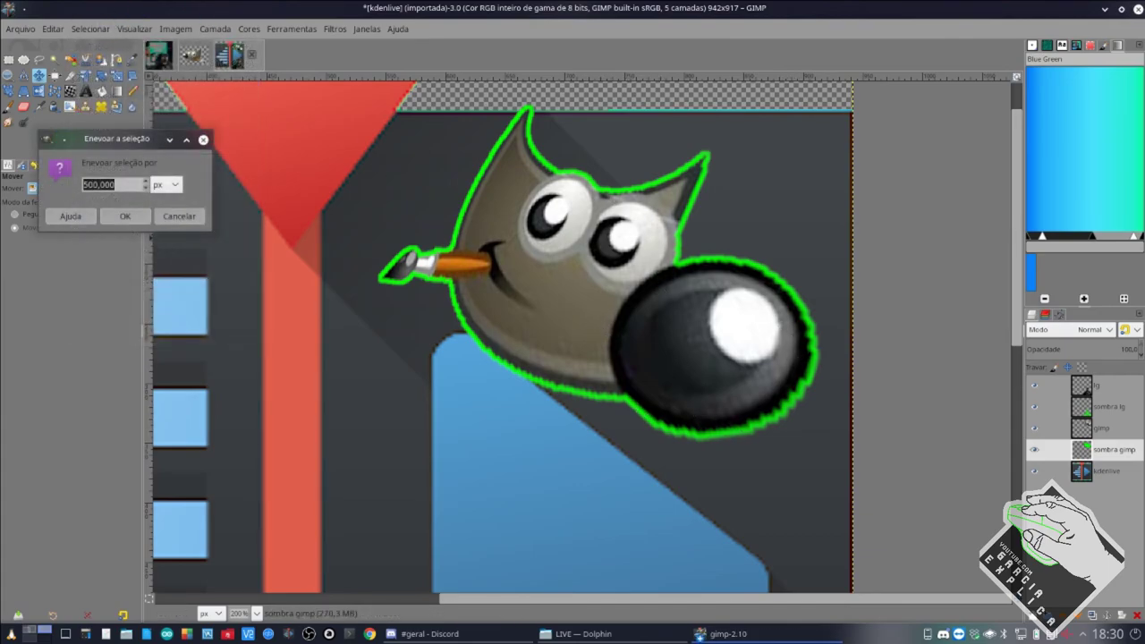
left_click(130, 216)
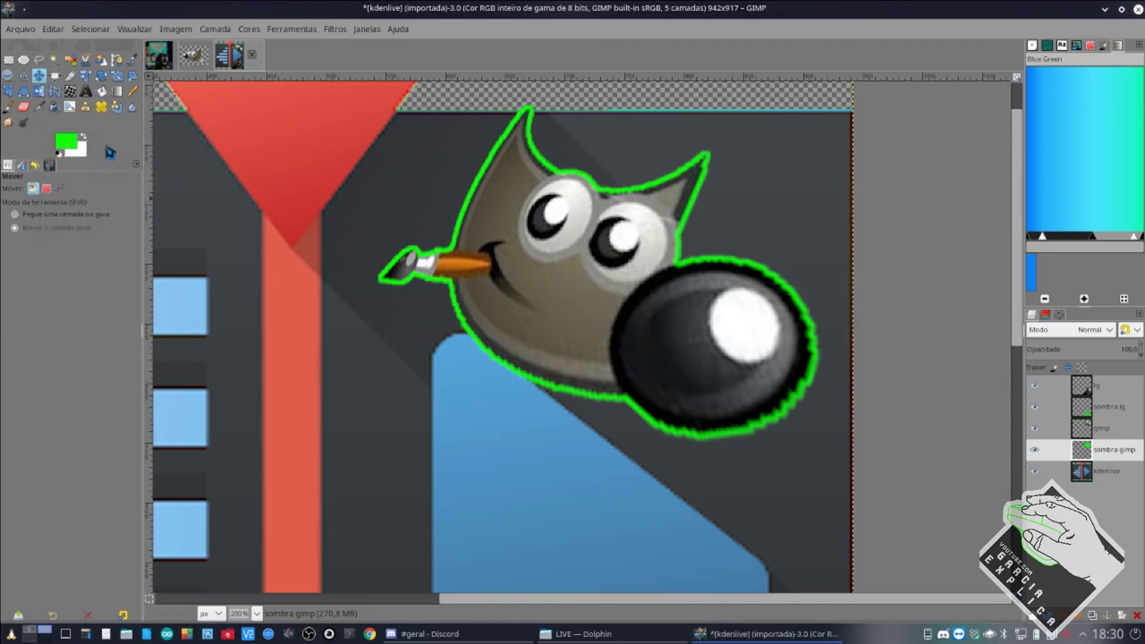
scroll(383, 276, "down", 3)
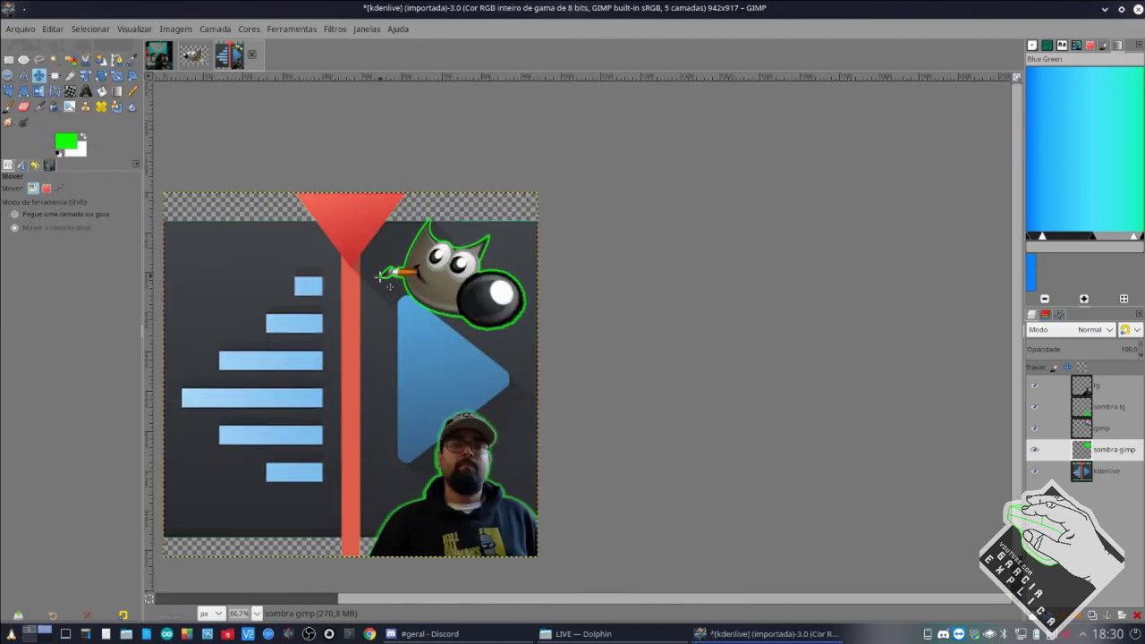
scroll(380, 275, "up", 4)
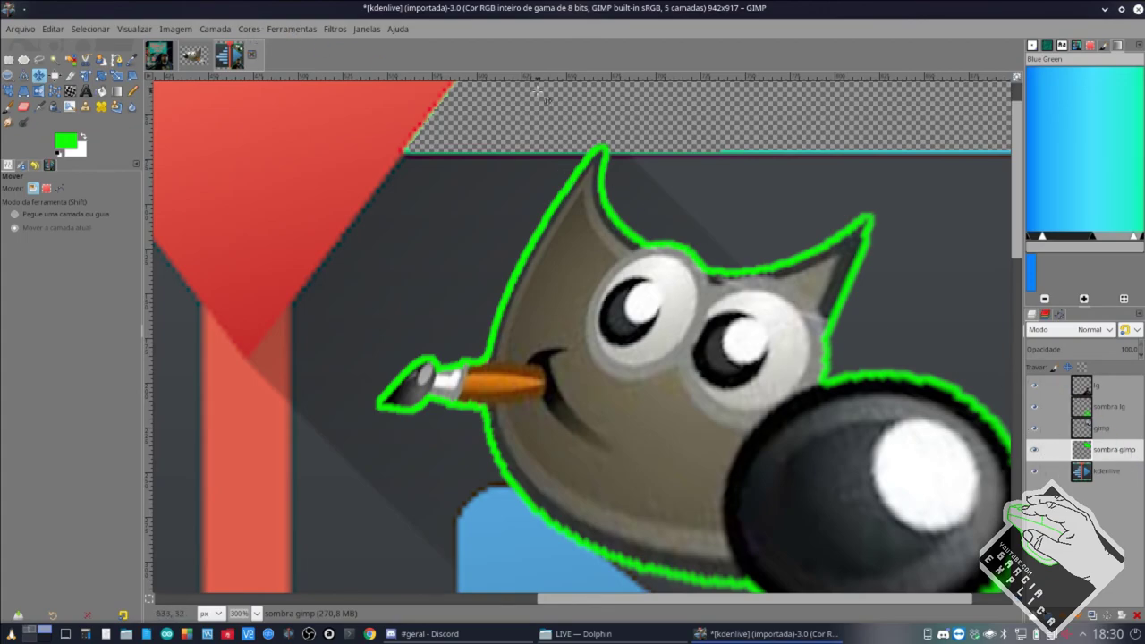
left_click(341, 32)
mouse_move(377, 108)
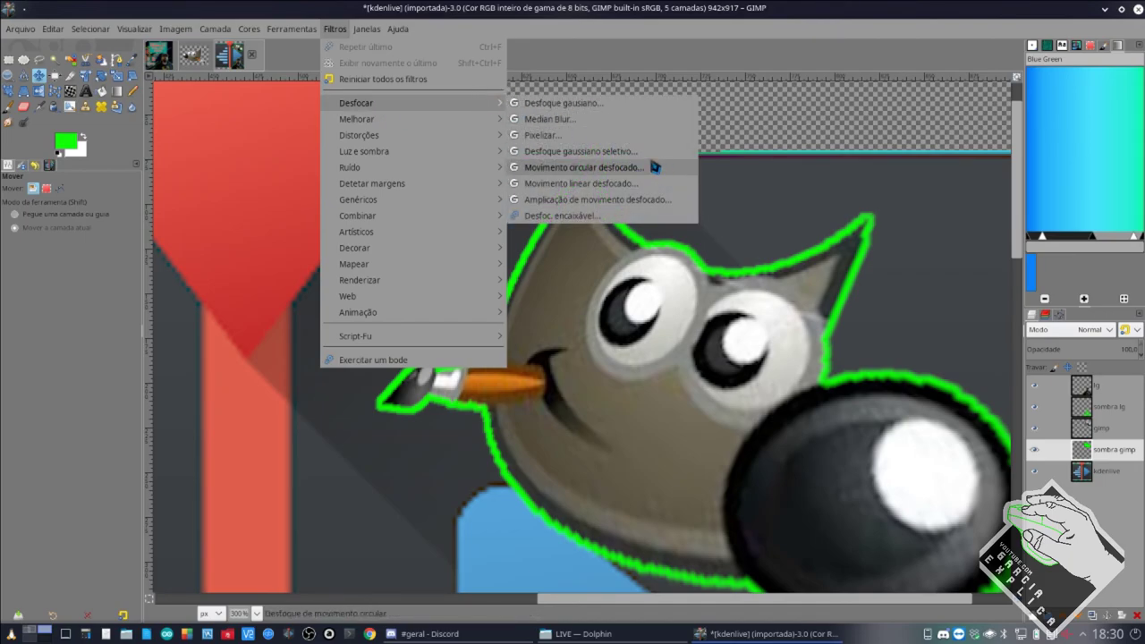
Apply a Gaussian blur of about 8.46 to the green outline on sombra gimp.
left_click(591, 109)
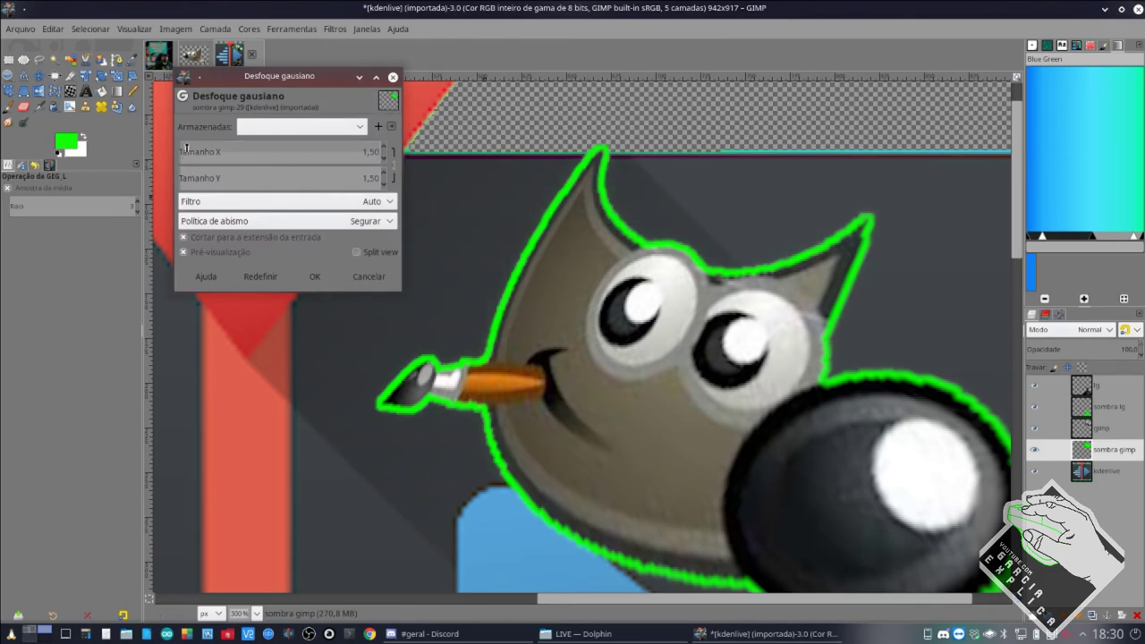
left_click_drag(185, 148, 225, 253)
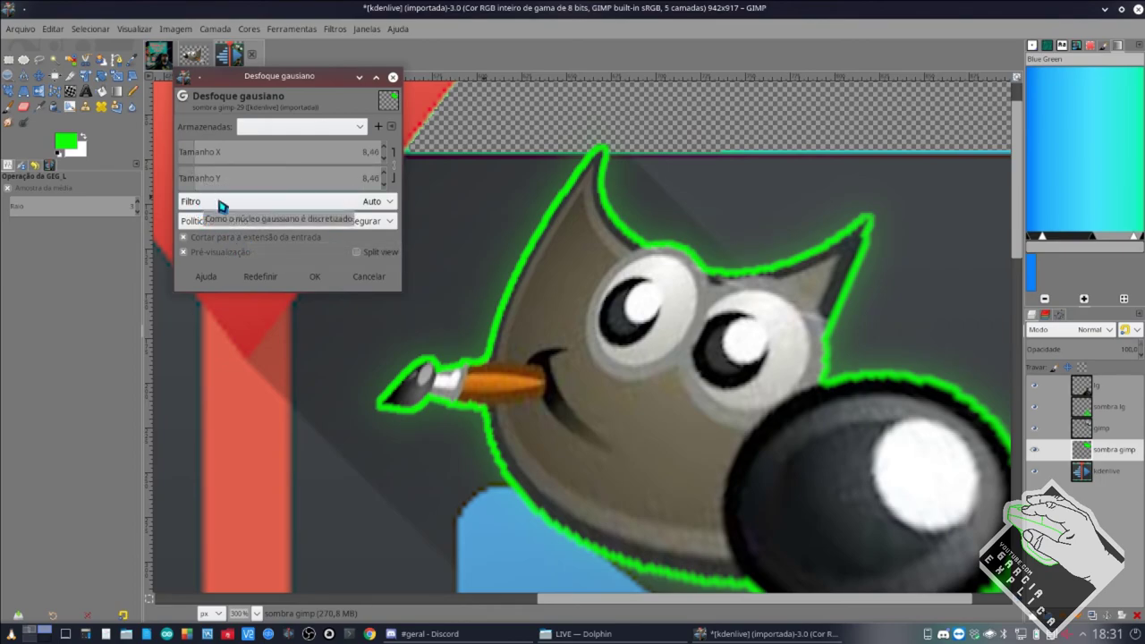
left_click(313, 278)
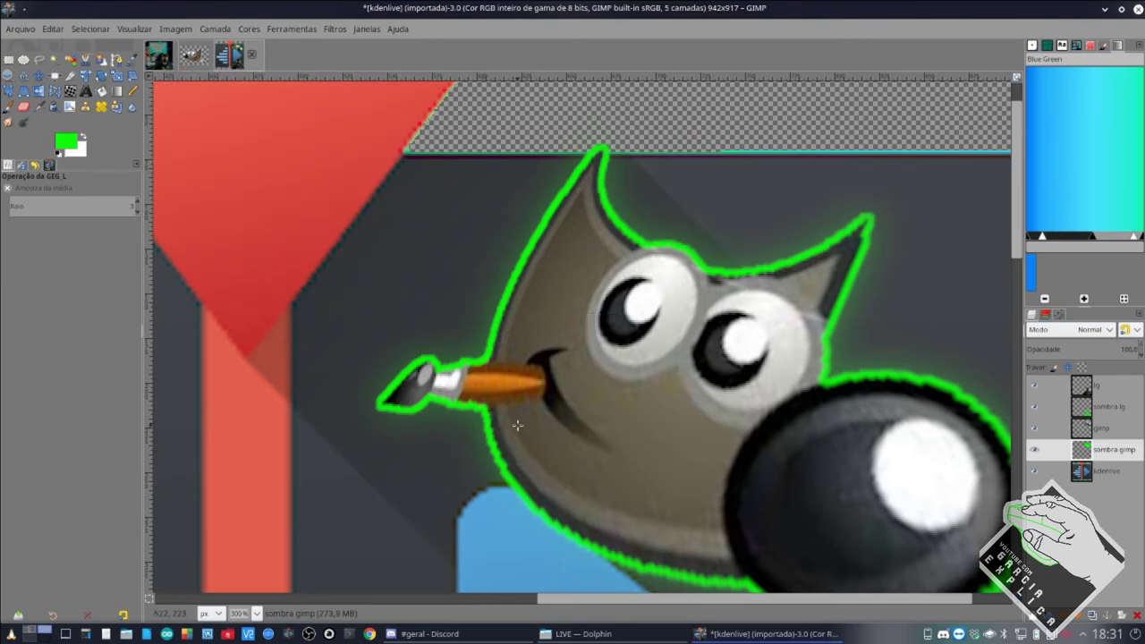
scroll(521, 403, "up", 4)
scroll(523, 394, "down", 4)
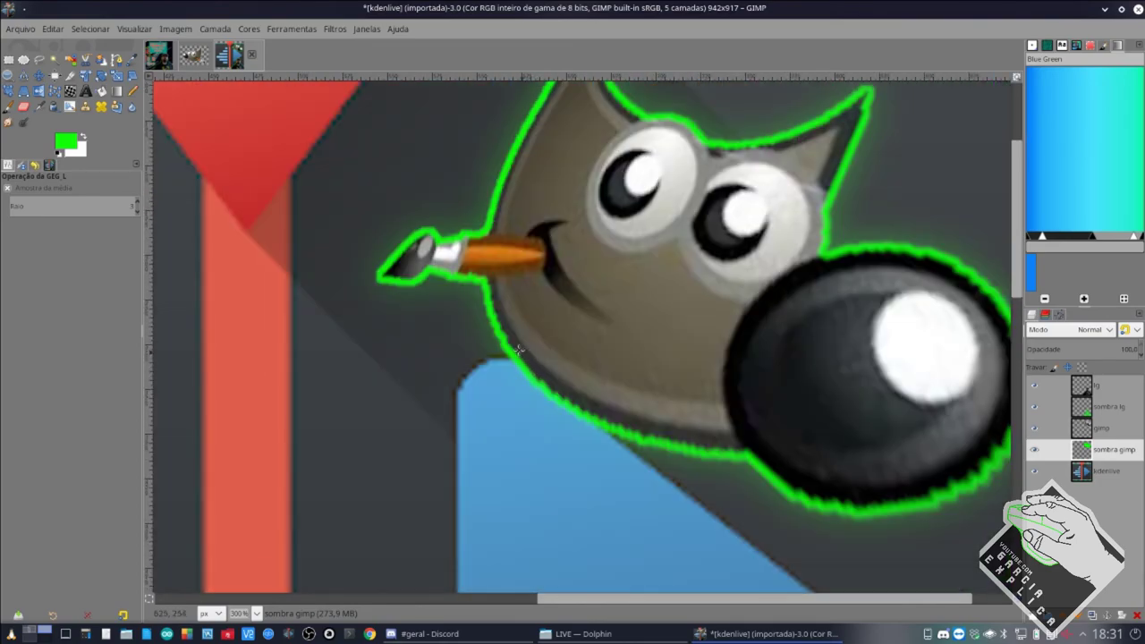
scroll(460, 316, "up", 3)
scroll(460, 316, "up", 2)
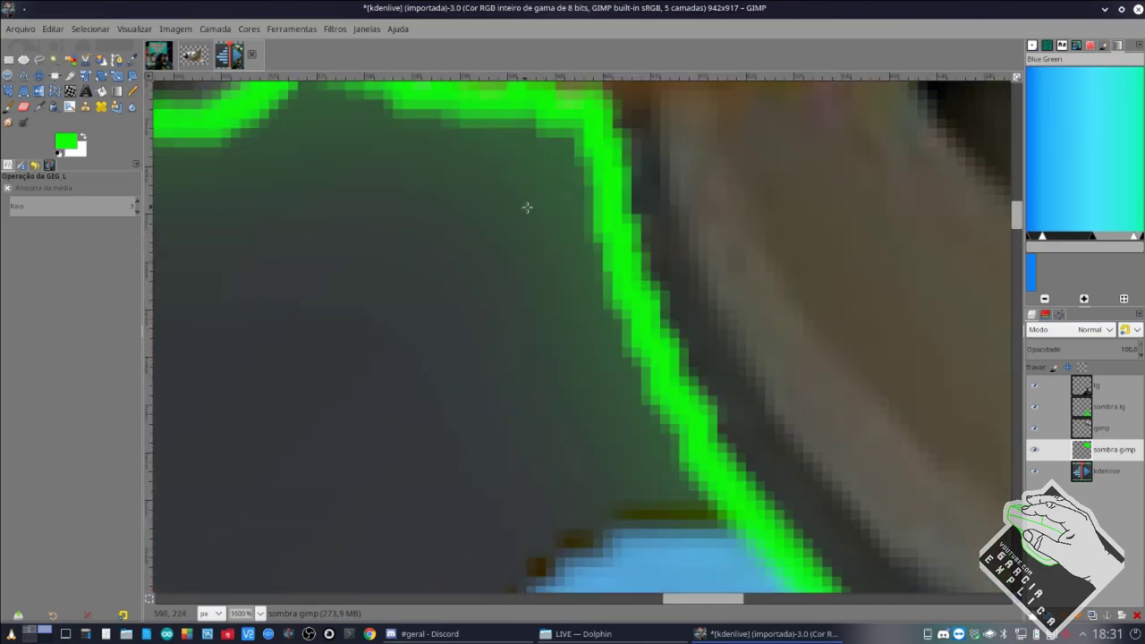
scroll(554, 196, "up", 3)
scroll(567, 242, "down", 7)
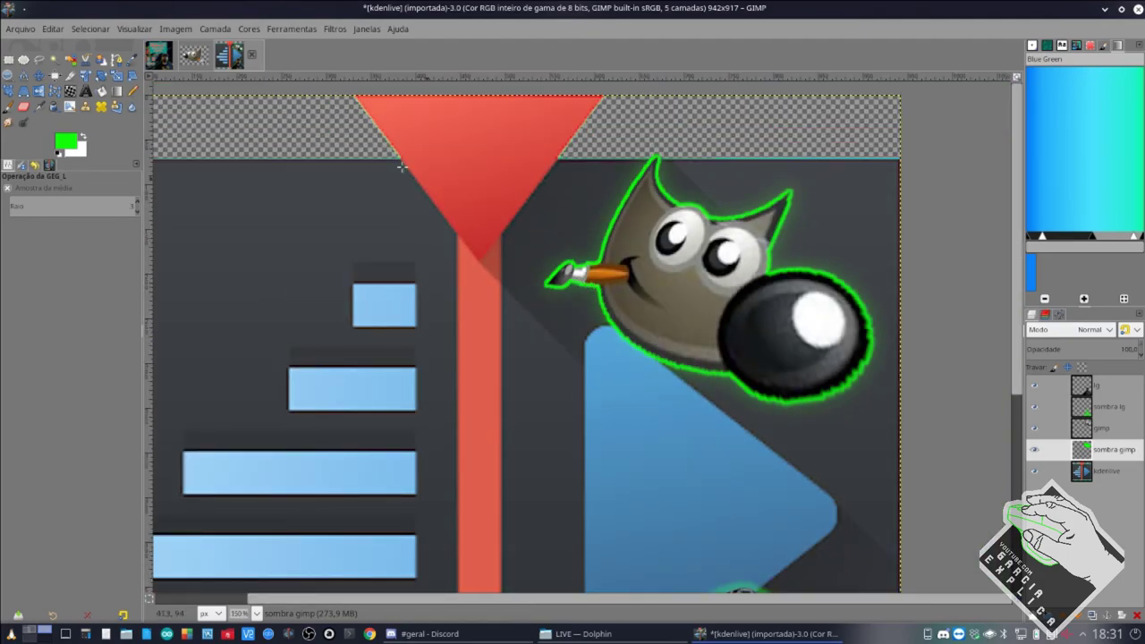
left_click(335, 29)
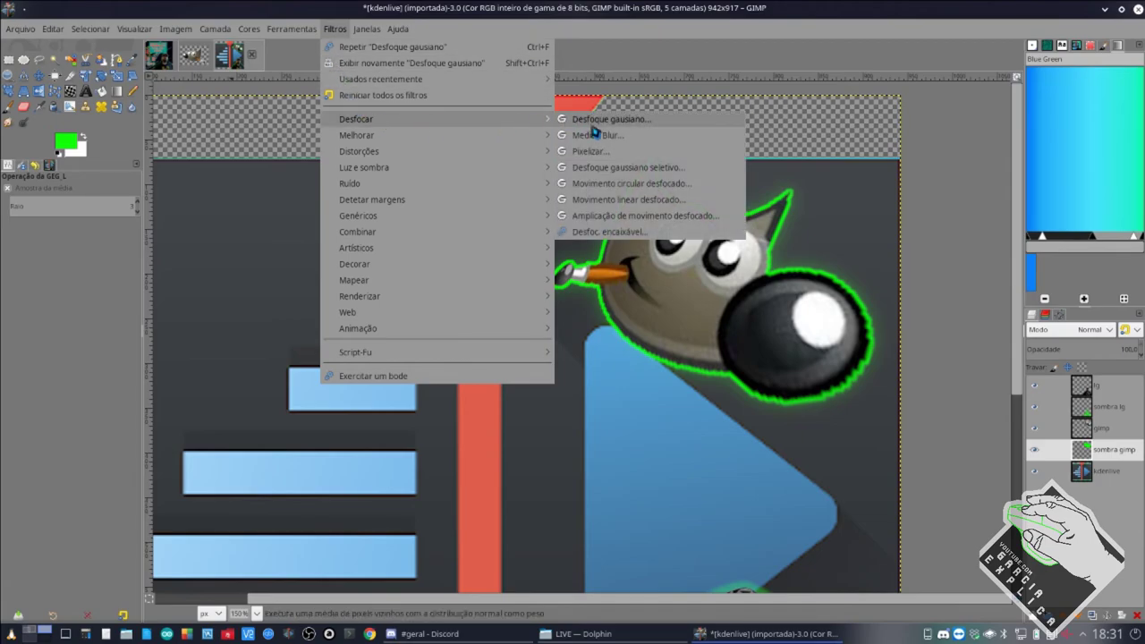
left_click(599, 136)
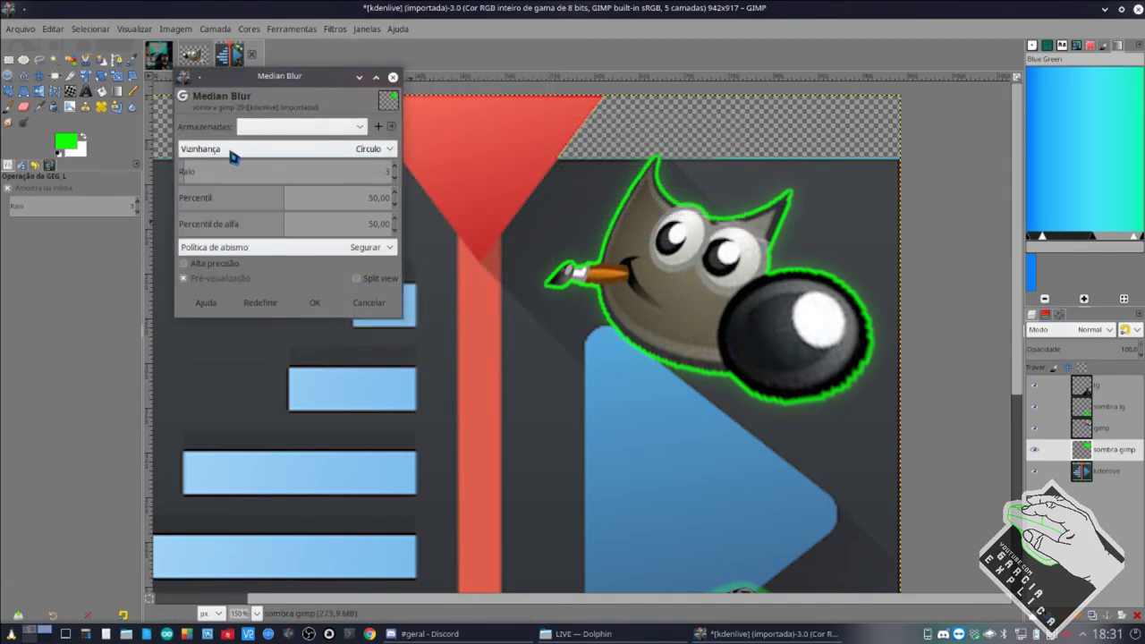
left_click_drag(219, 175, 345, 176)
left_click_drag(341, 196, 255, 175)
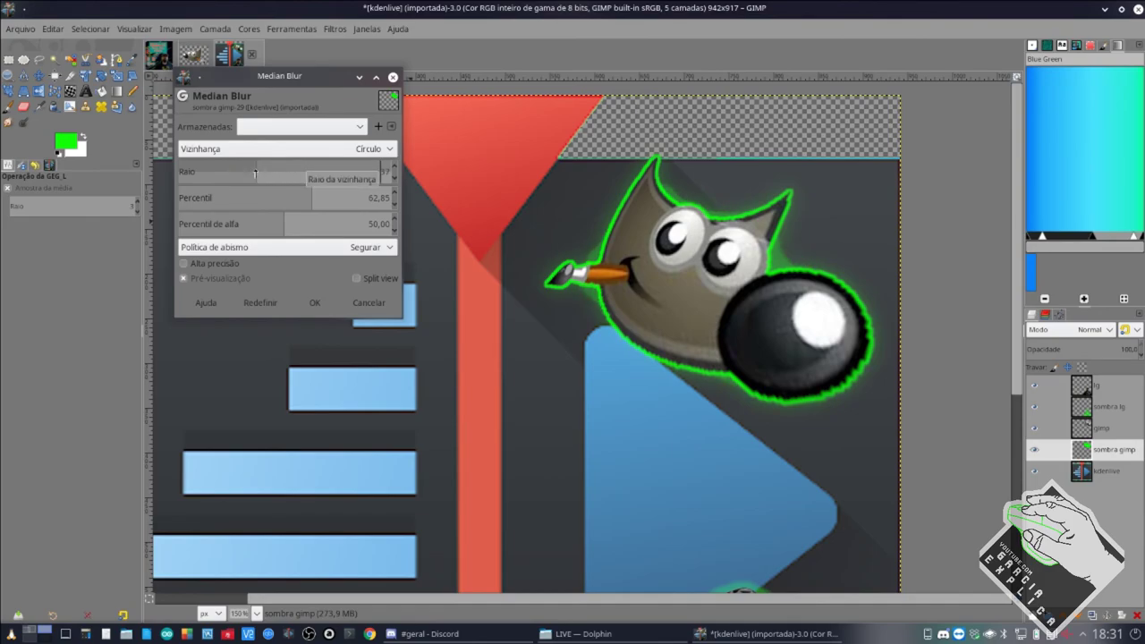
left_click(369, 303)
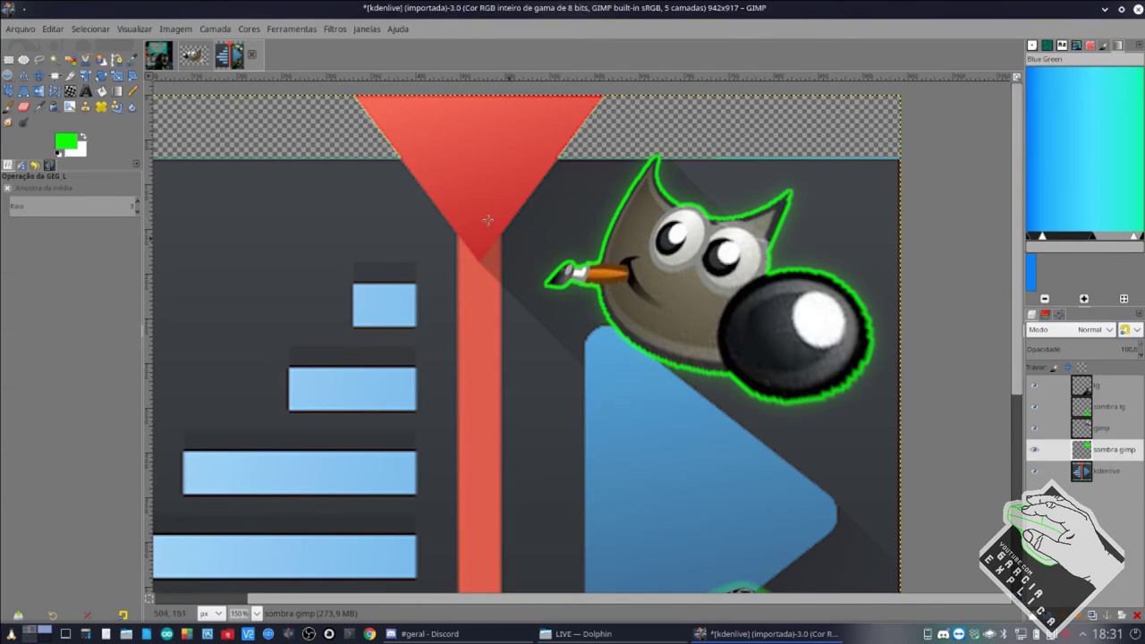
Preview a Supernova with radius 392, 547 spokes and random hue 191, then cancel it.
left_click(334, 28)
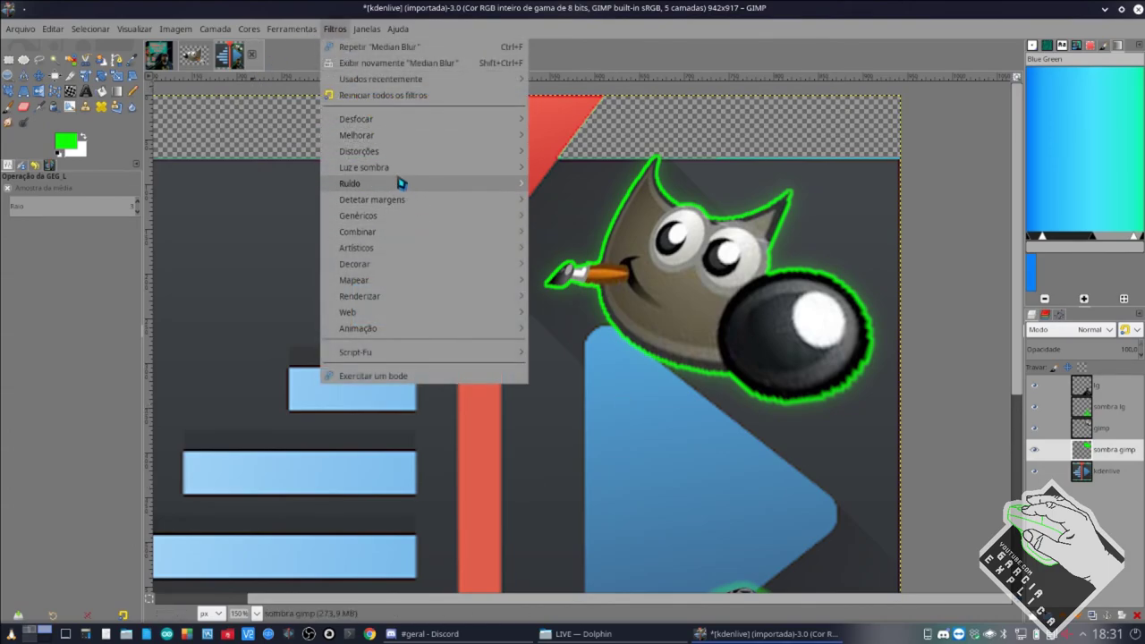
mouse_move(404, 169)
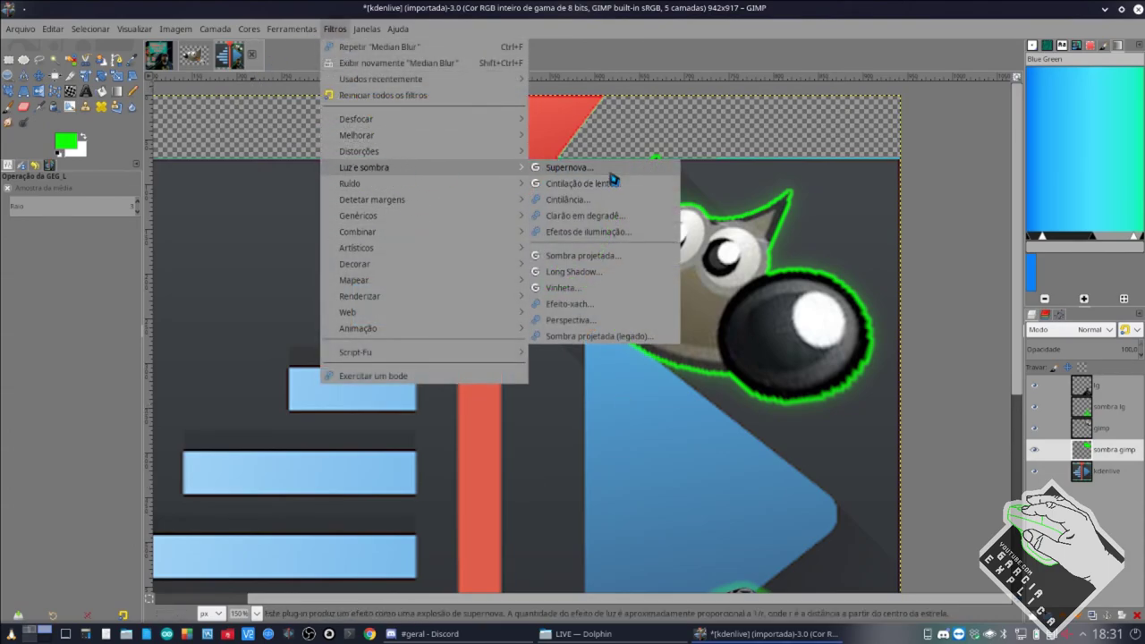
left_click(569, 167)
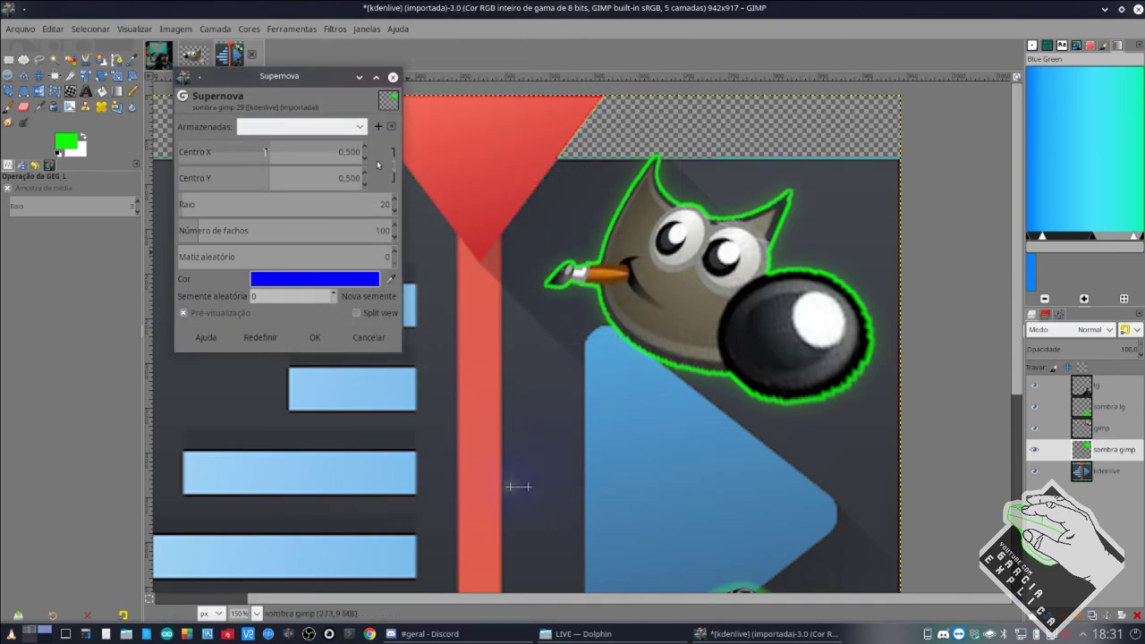
left_click_drag(265, 148, 299, 172)
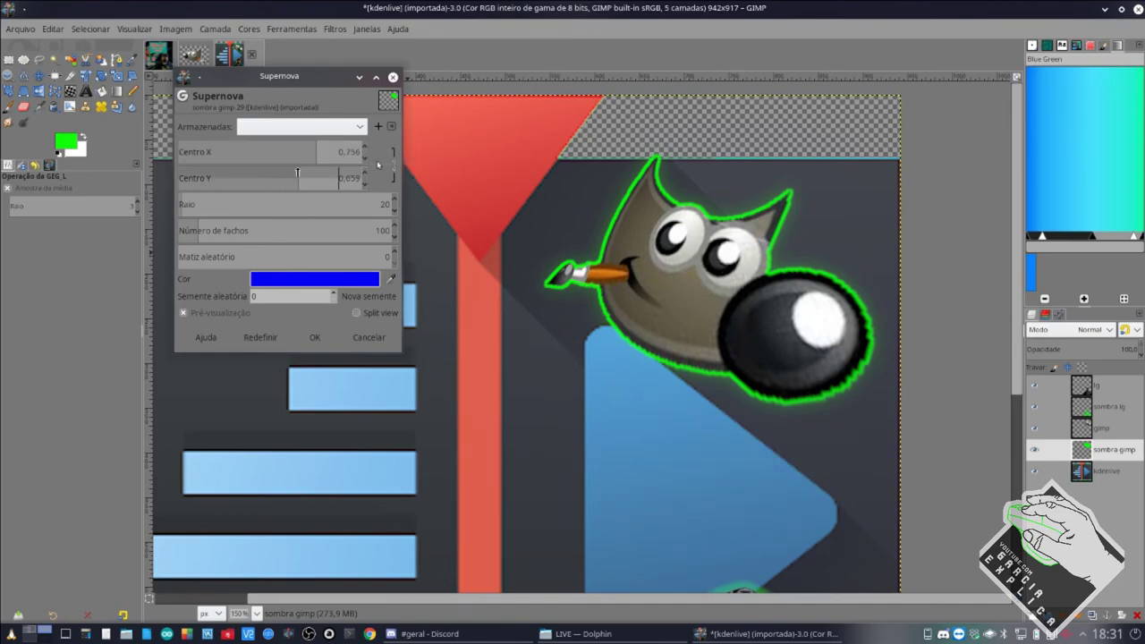
mouse_move(243, 199)
left_mouse_down()
mouse_move(285, 198)
mouse_move(260, 201)
left_mouse_up()
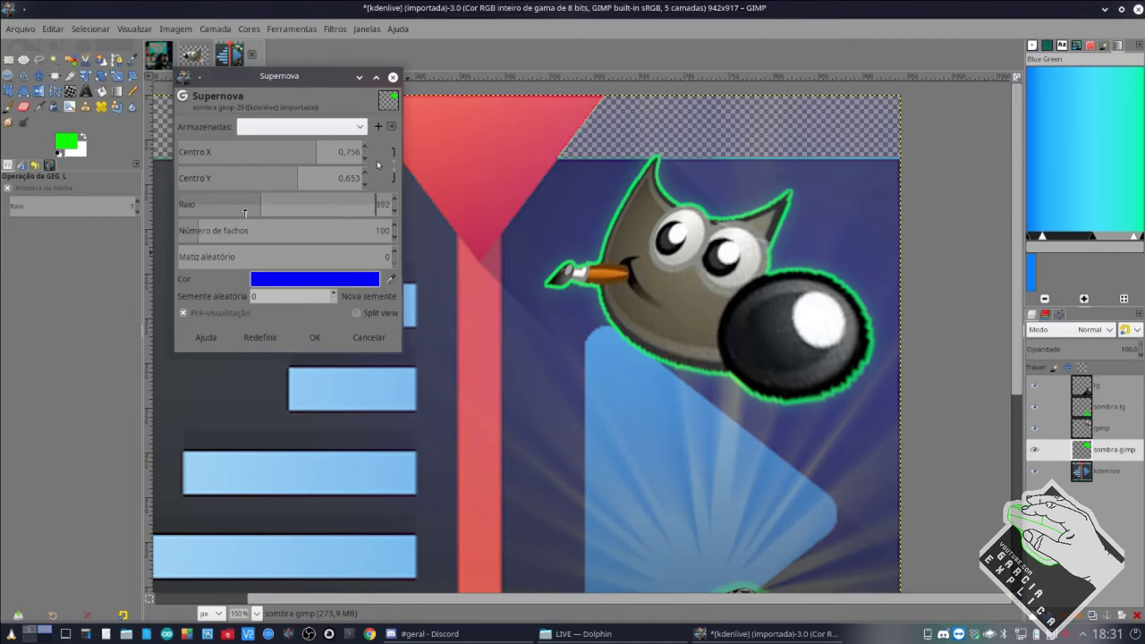
left_click_drag(197, 230, 292, 229)
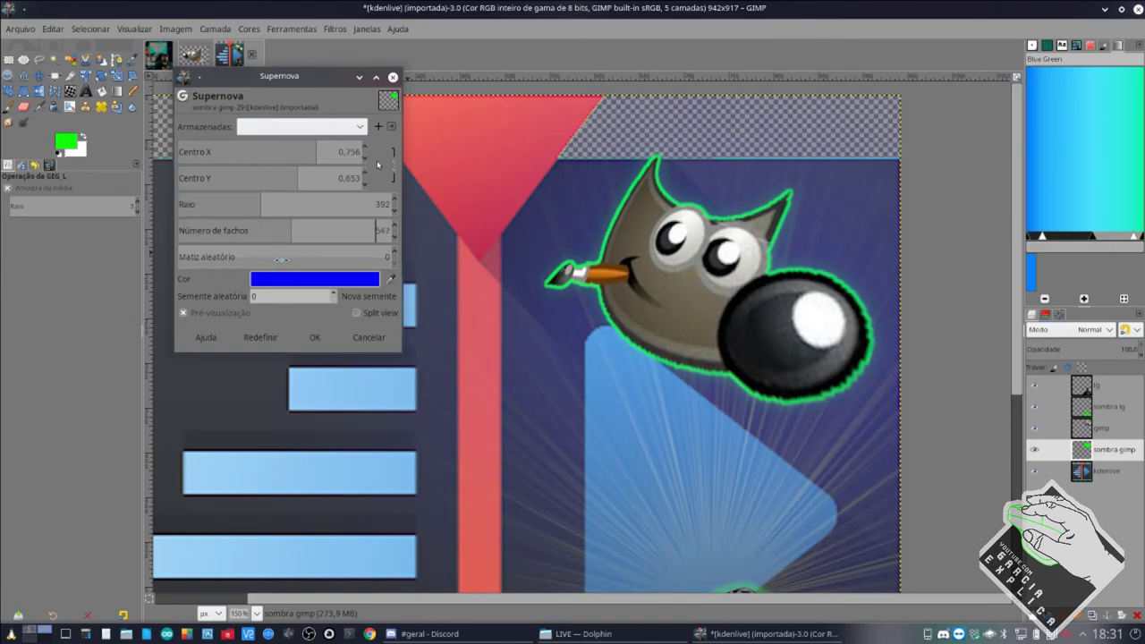
mouse_move(250, 260)
left_mouse_down()
mouse_move(294, 255)
mouse_move(264, 257)
left_mouse_up()
left_click(364, 336)
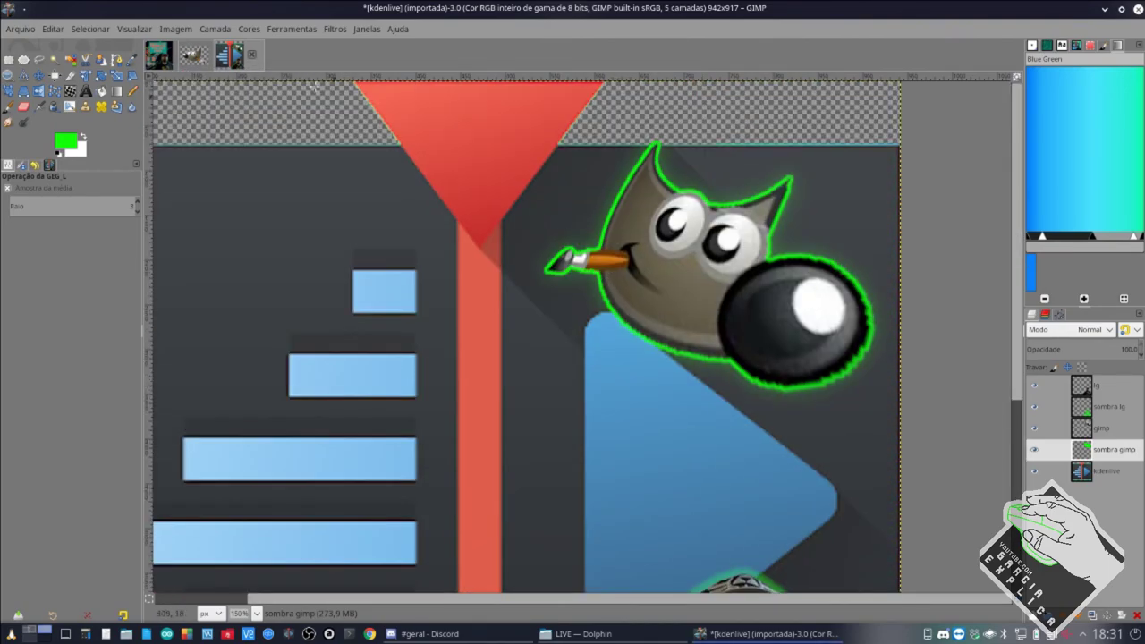
Feather the mascot selection with the Select > Feather dialog's settings.
left_click(91, 28)
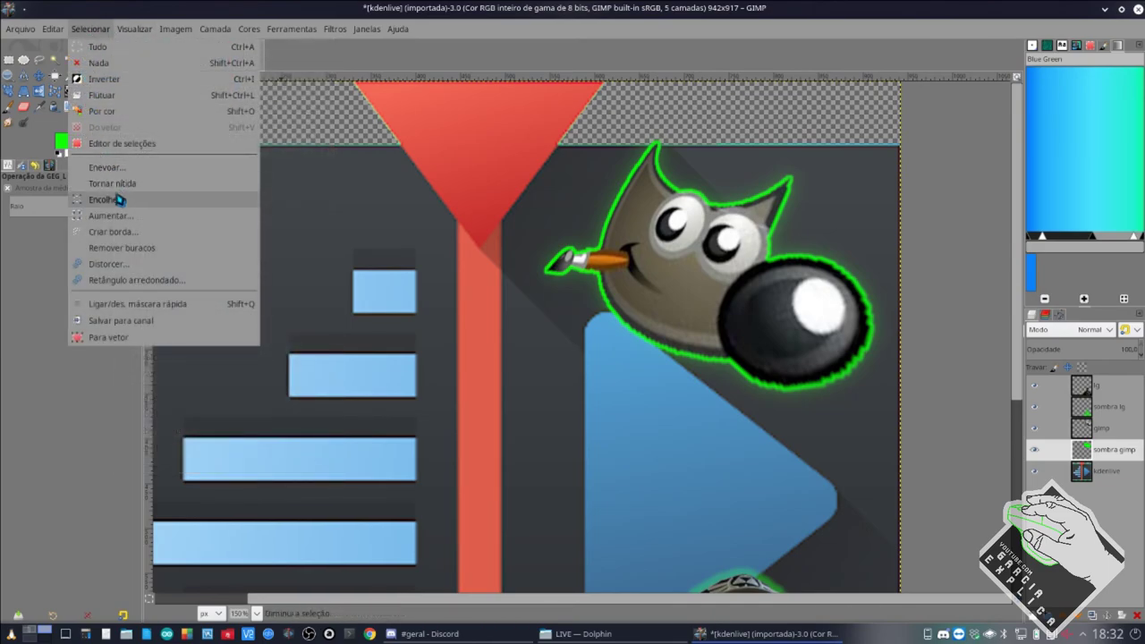
left_click(107, 168)
left_click(139, 220)
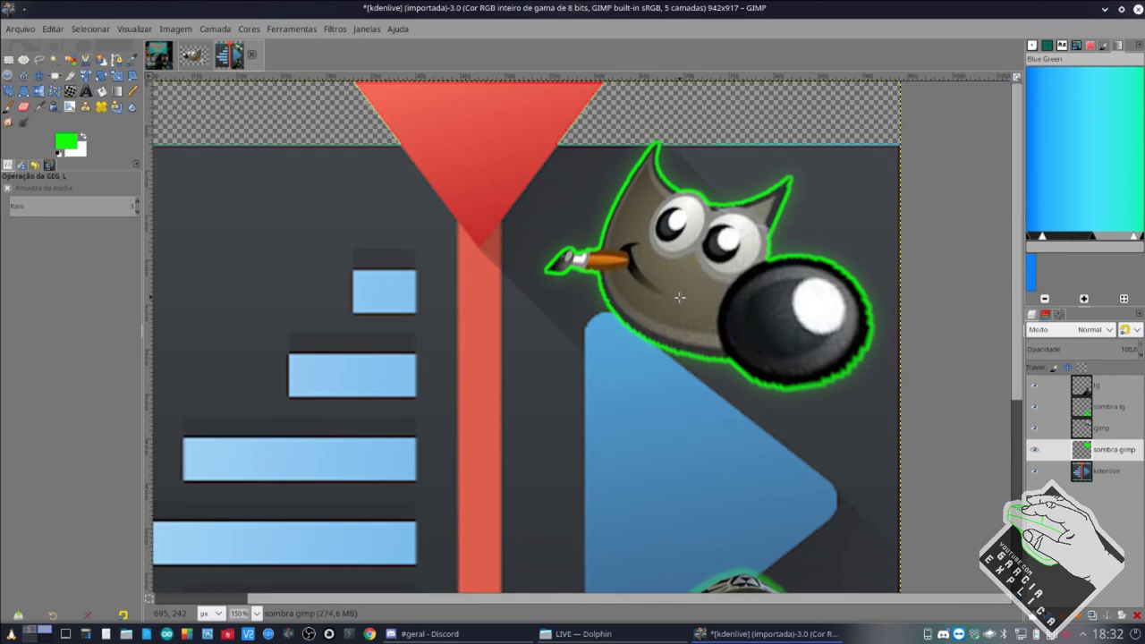
scroll(679, 297, "down", 5)
scroll(657, 386, "up", 2)
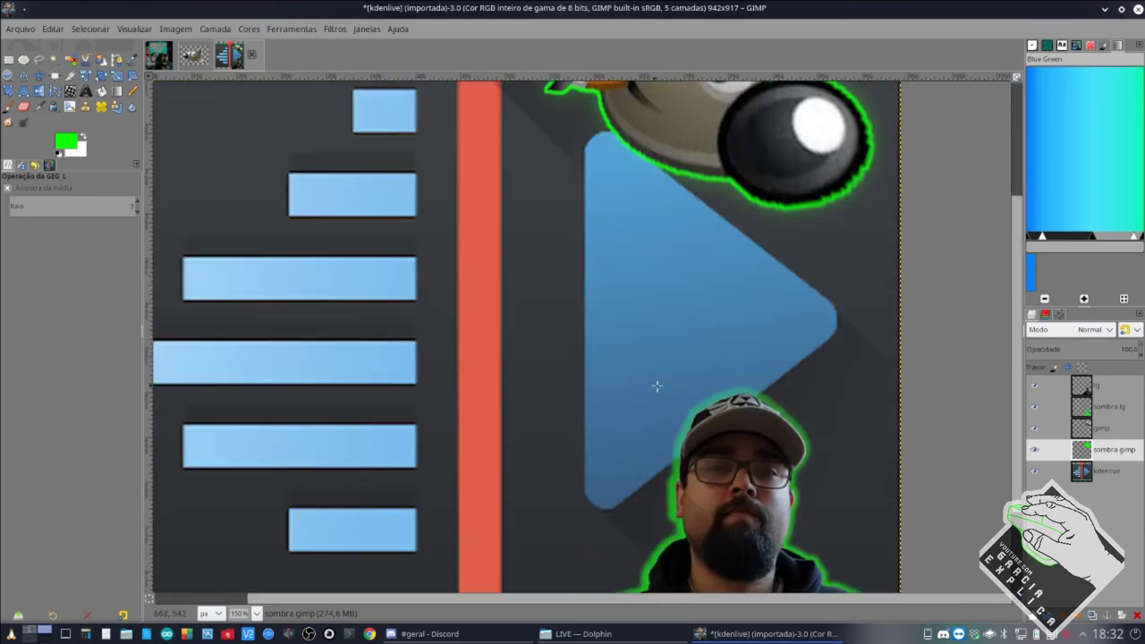
scroll(679, 380, "down", 1)
scroll(680, 380, "up", 2)
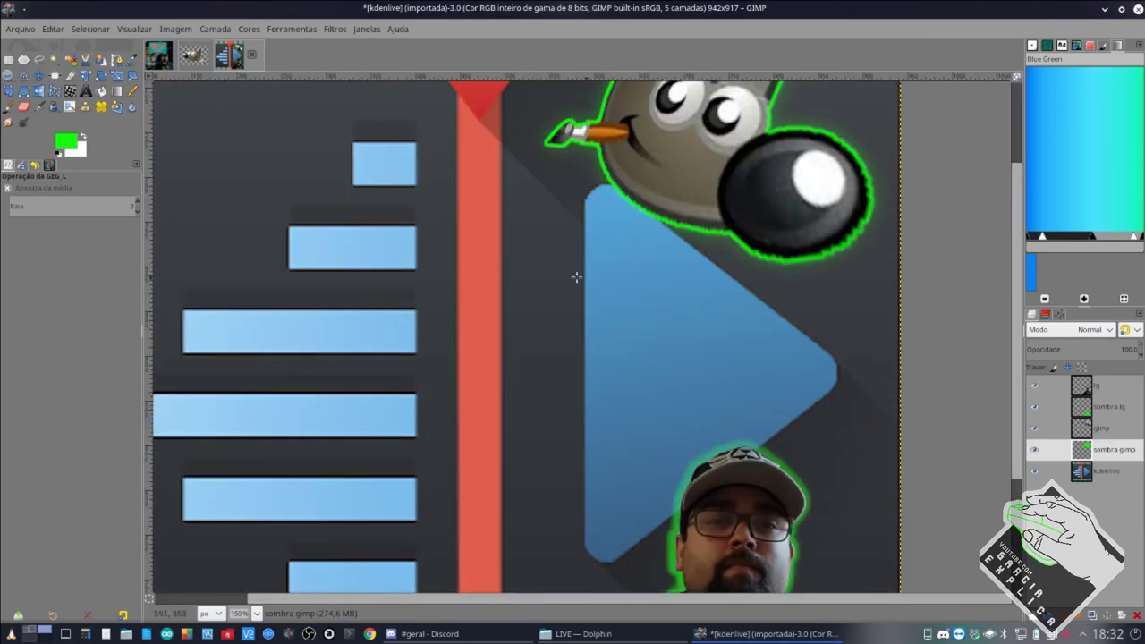
Check the Aulas de programacao folder in Dolphin, then bring up thumbnail.xcf in GIMP.
left_click(337, 29)
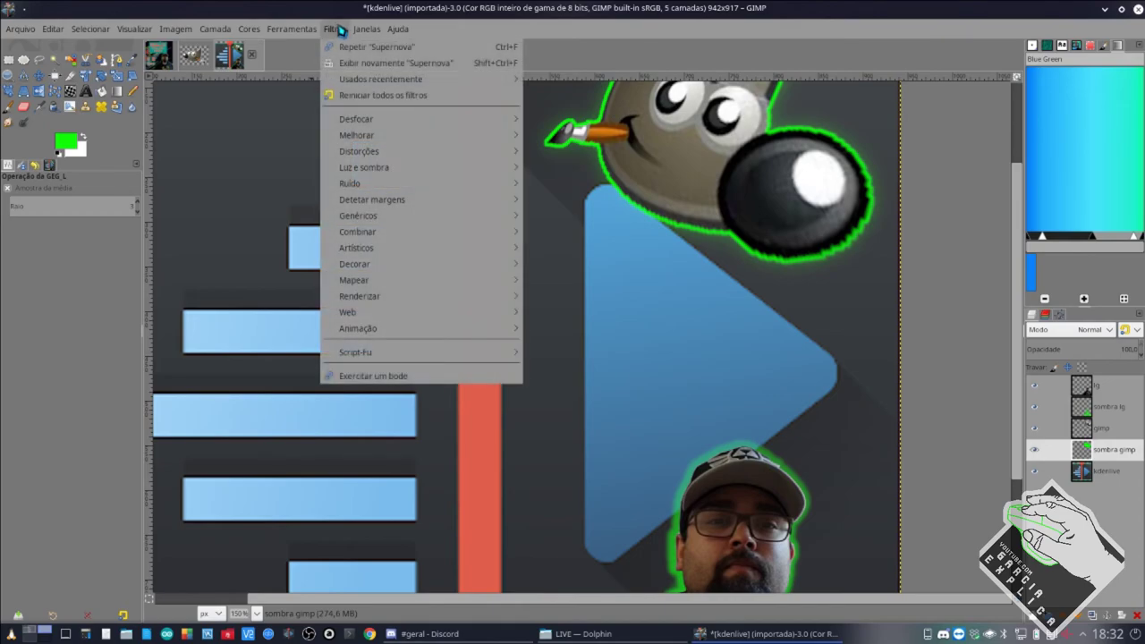
left_click(341, 29)
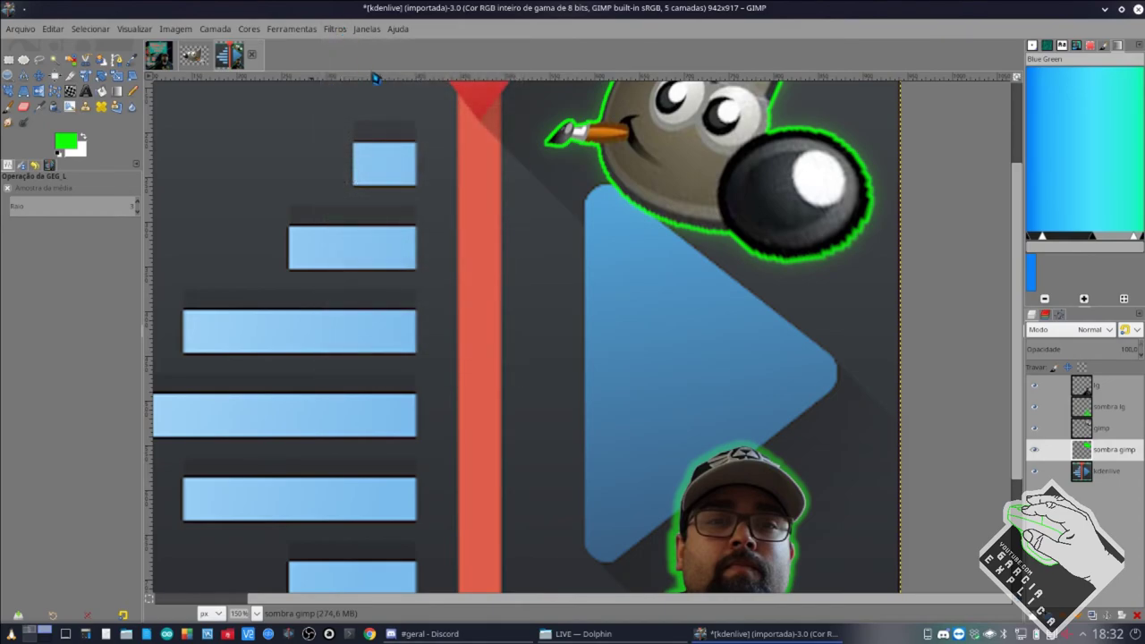
left_click(582, 634)
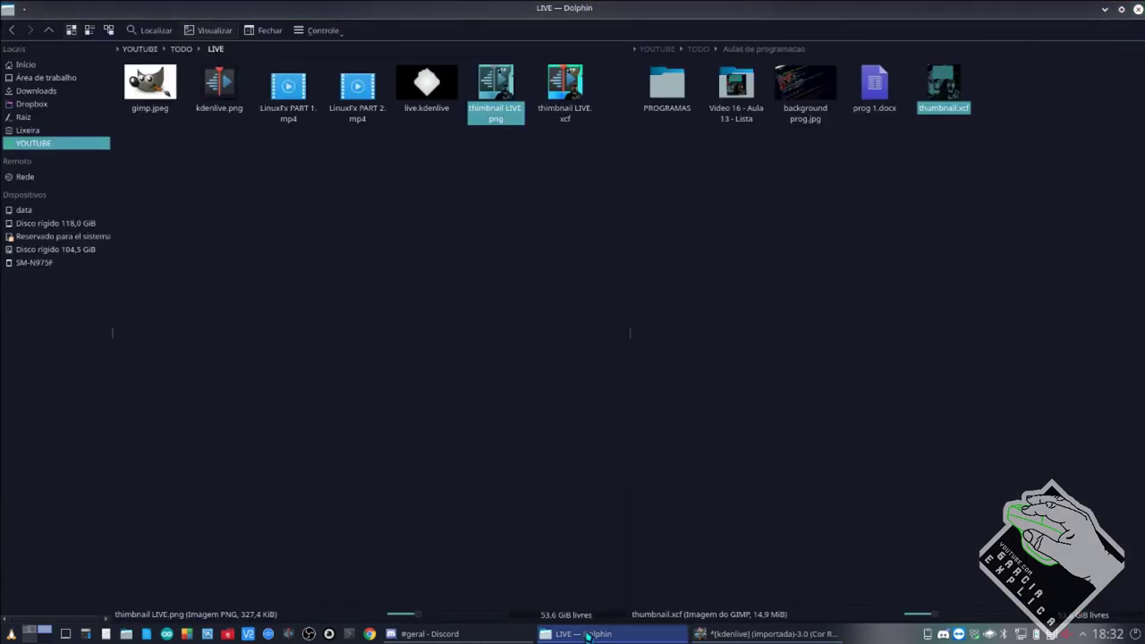
left_click(793, 358)
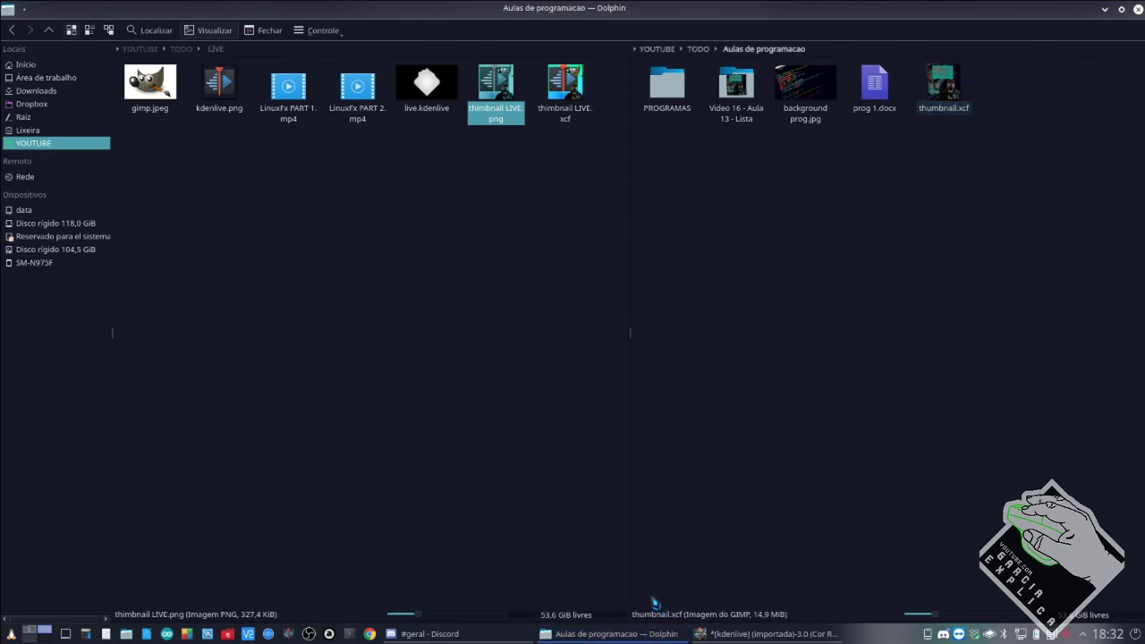
left_click(739, 632)
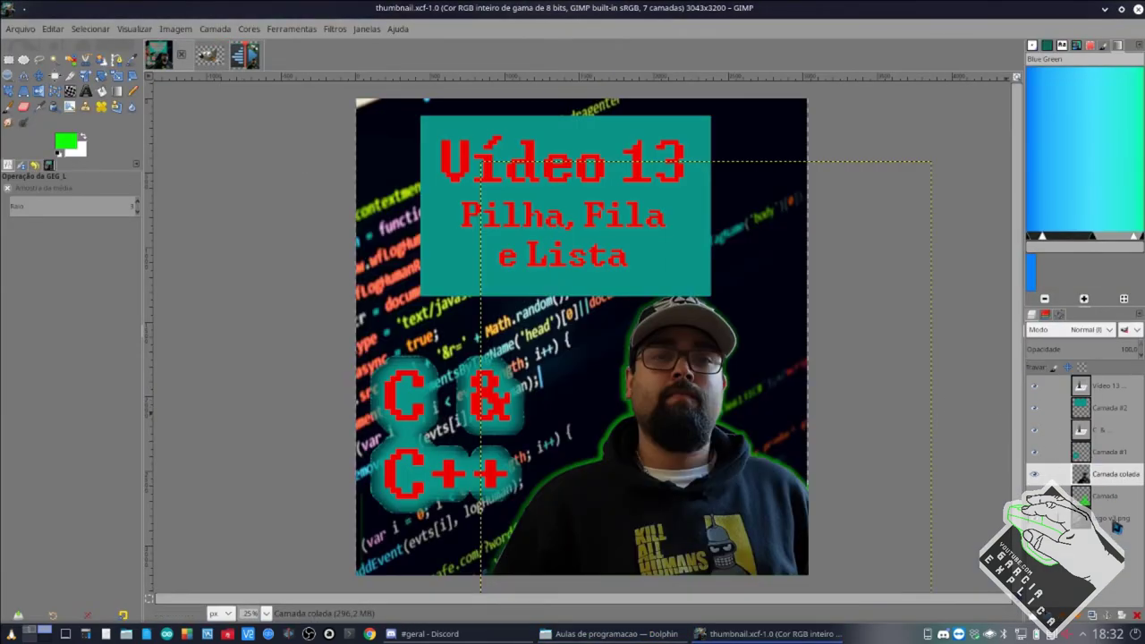
Review the Camada layer's attributes in thumbnail.xcf and confirm with OK.
left_click(1109, 503)
right_click(1110, 503)
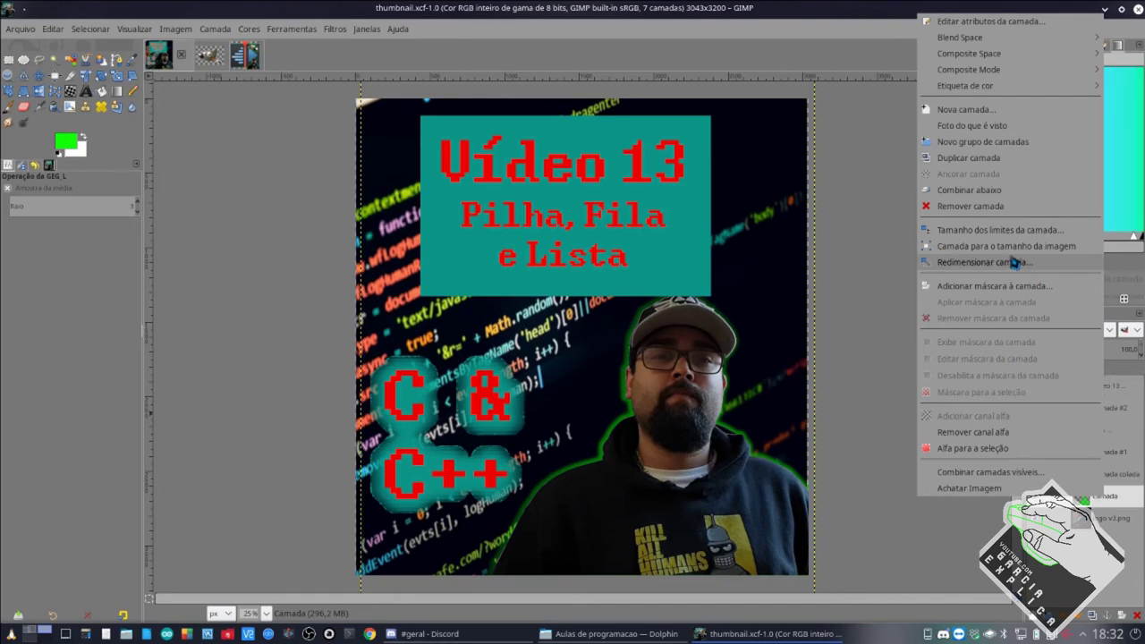
left_click(985, 21)
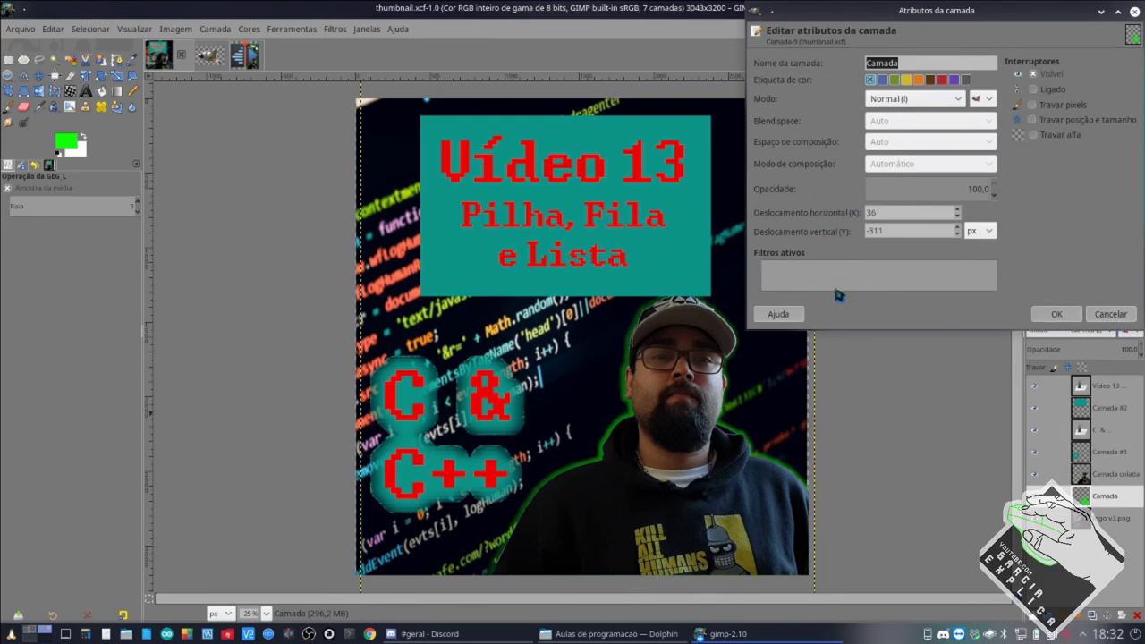
left_click(1047, 314)
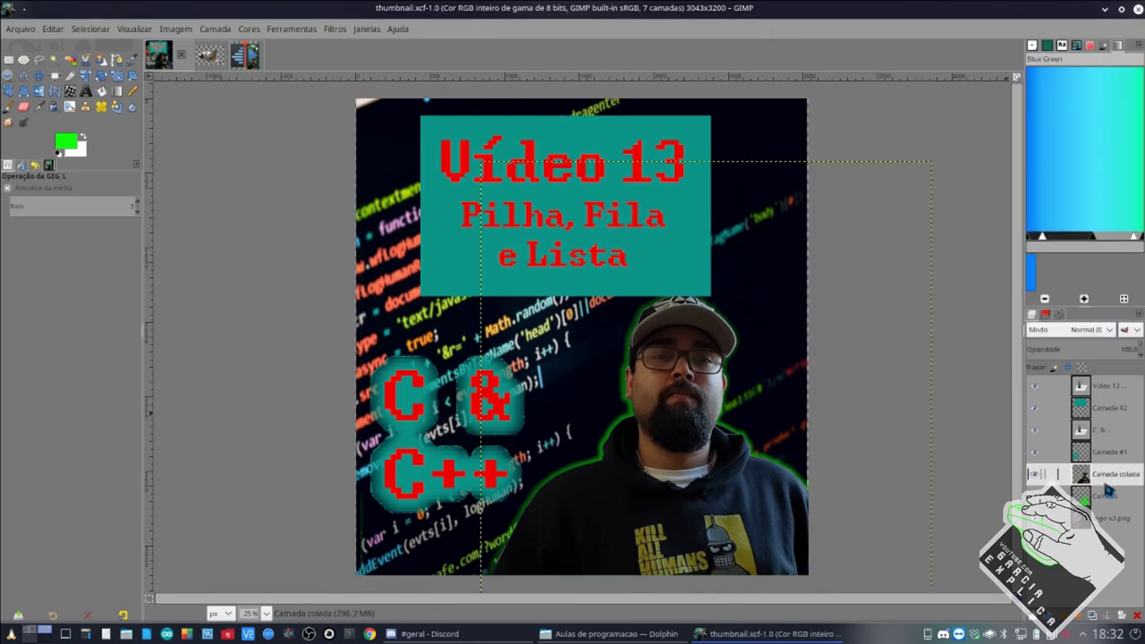
Reopen the Camada layer attributes, cancel, and return to the kdenlive image.
right_click(1106, 502)
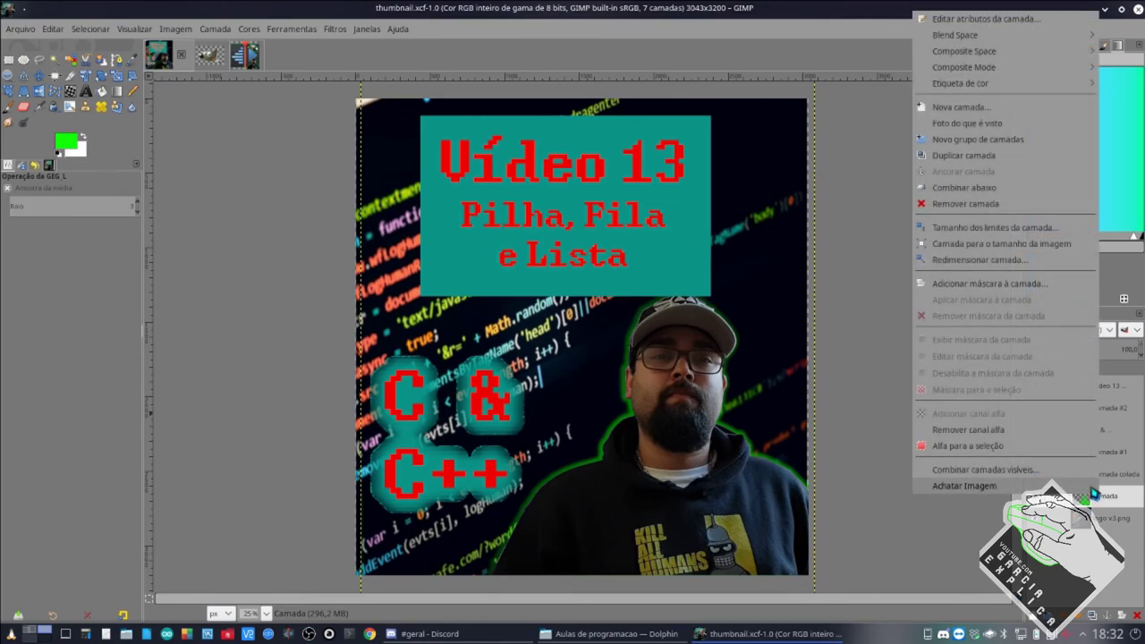
left_click(971, 19)
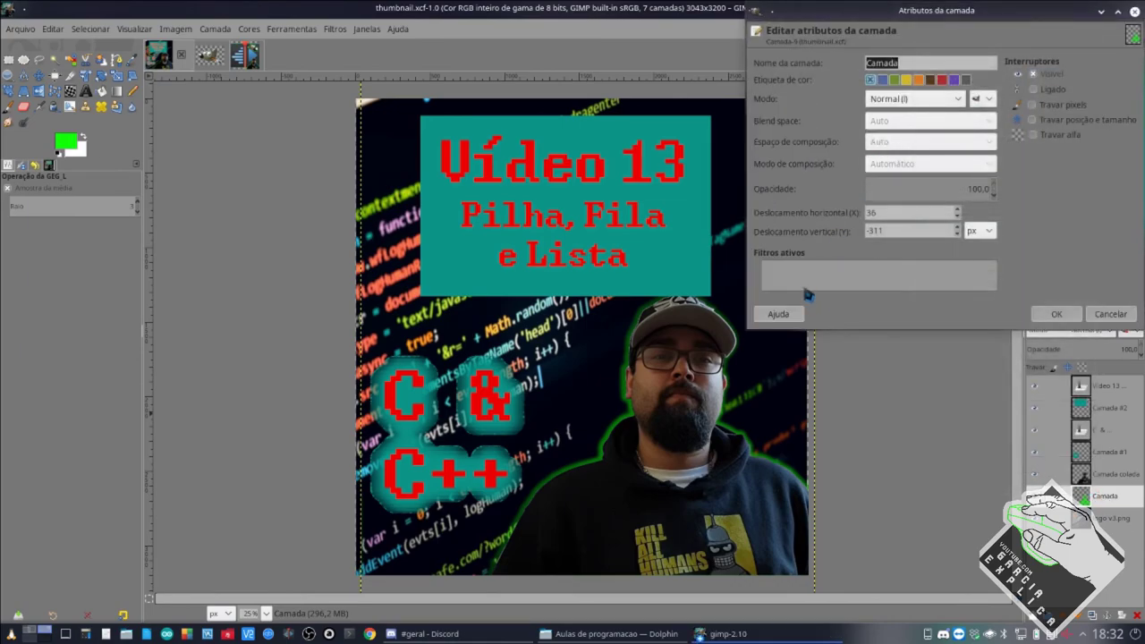
left_click(1111, 314)
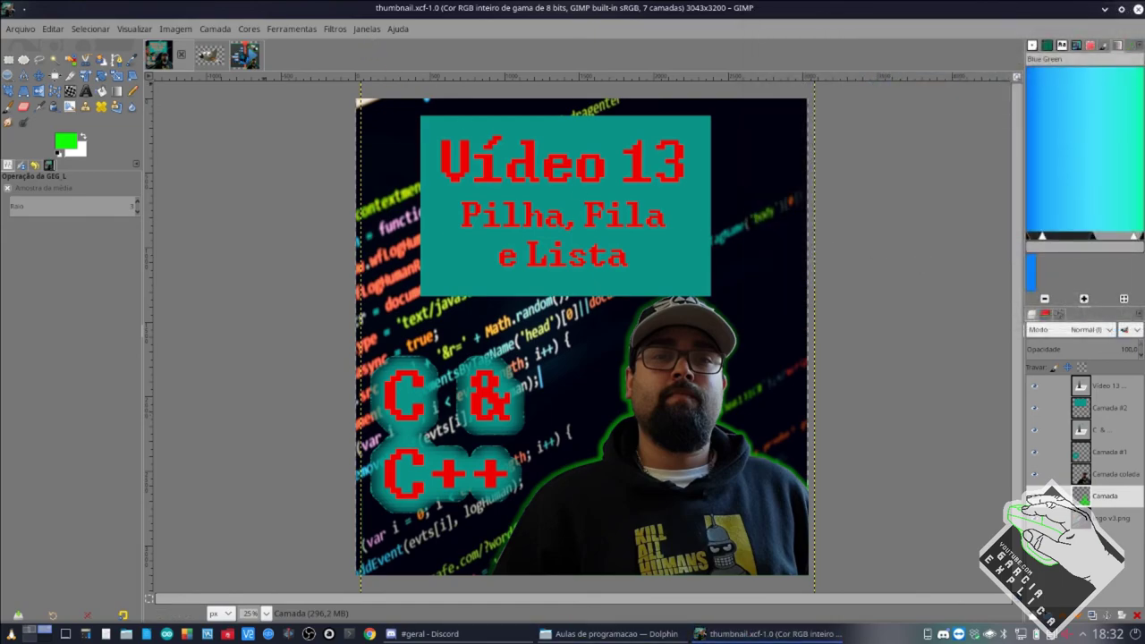
left_click(238, 58)
scroll(741, 417, "up", 2)
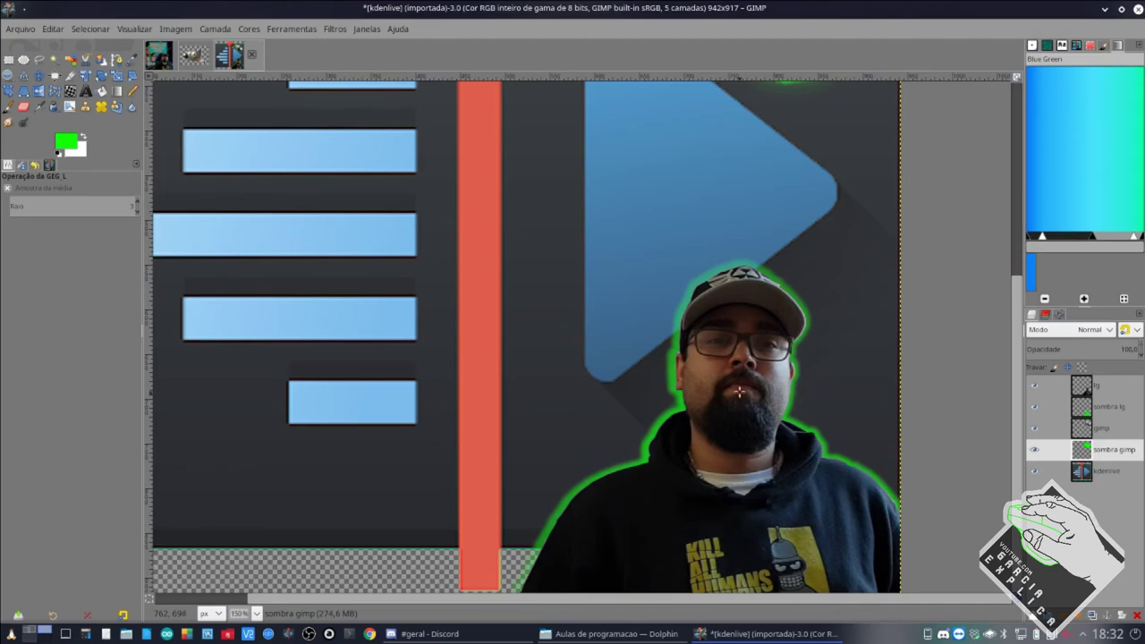
Hide the gimp and sombra gimp layers in turn to inspect the green glow, then show both.
scroll(741, 385, "up", 5)
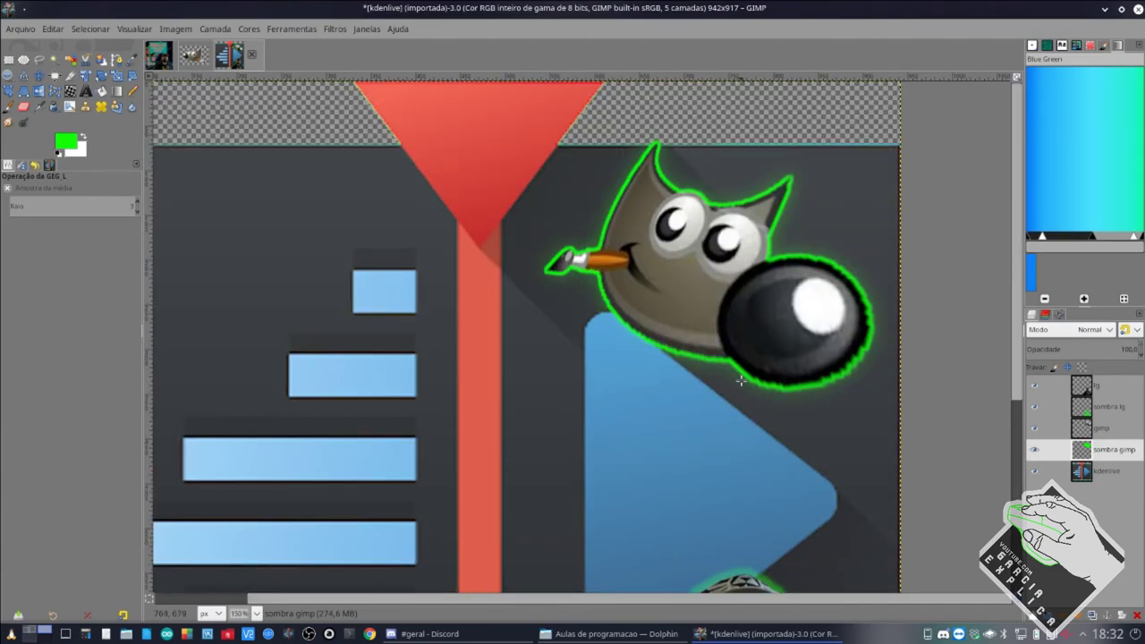
scroll(710, 356, "down", 2)
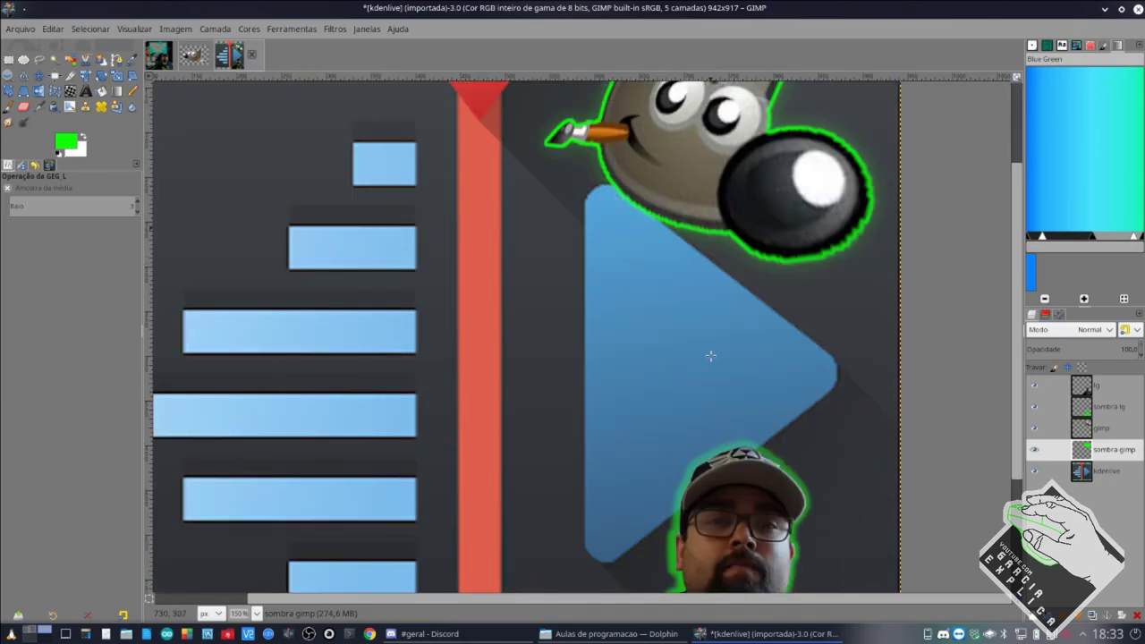
scroll(710, 356, "up", 2)
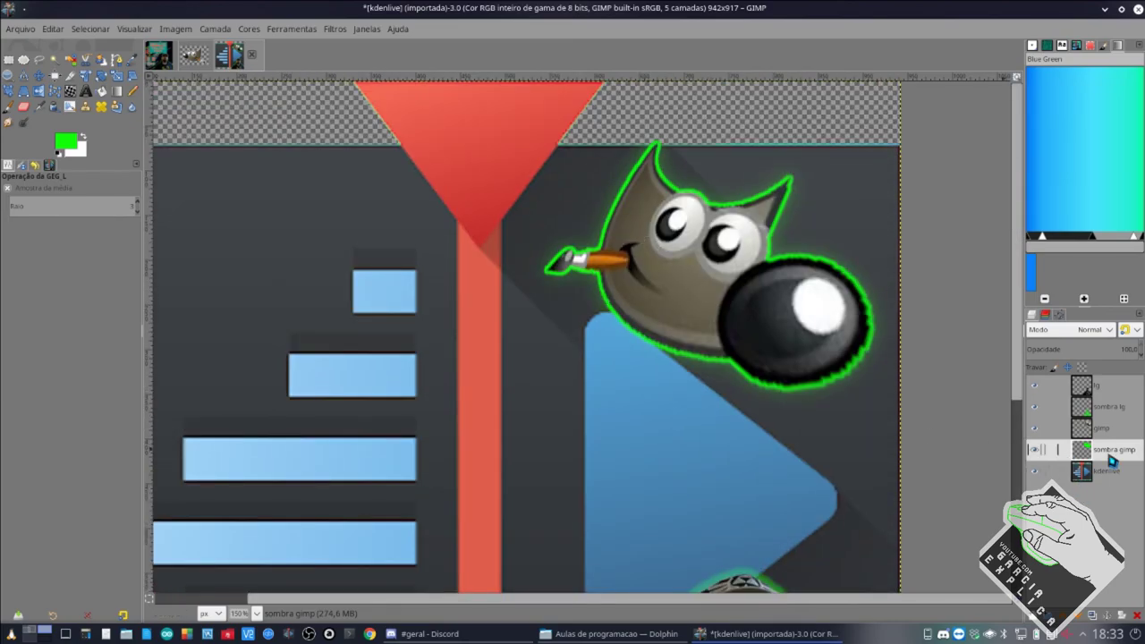
left_click(1034, 429)
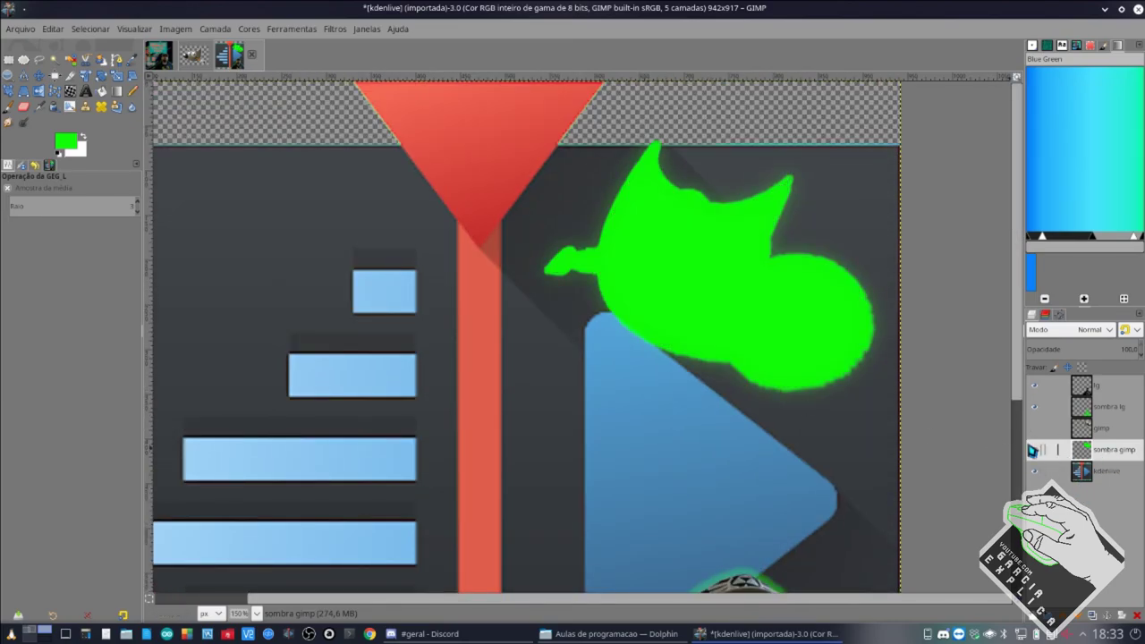
left_click(1035, 450)
left_click(1034, 450)
left_click(1037, 429)
Zoom out on the kdenlive image and switch to the Discord #geral chat.
scroll(526, 386, "down", 1)
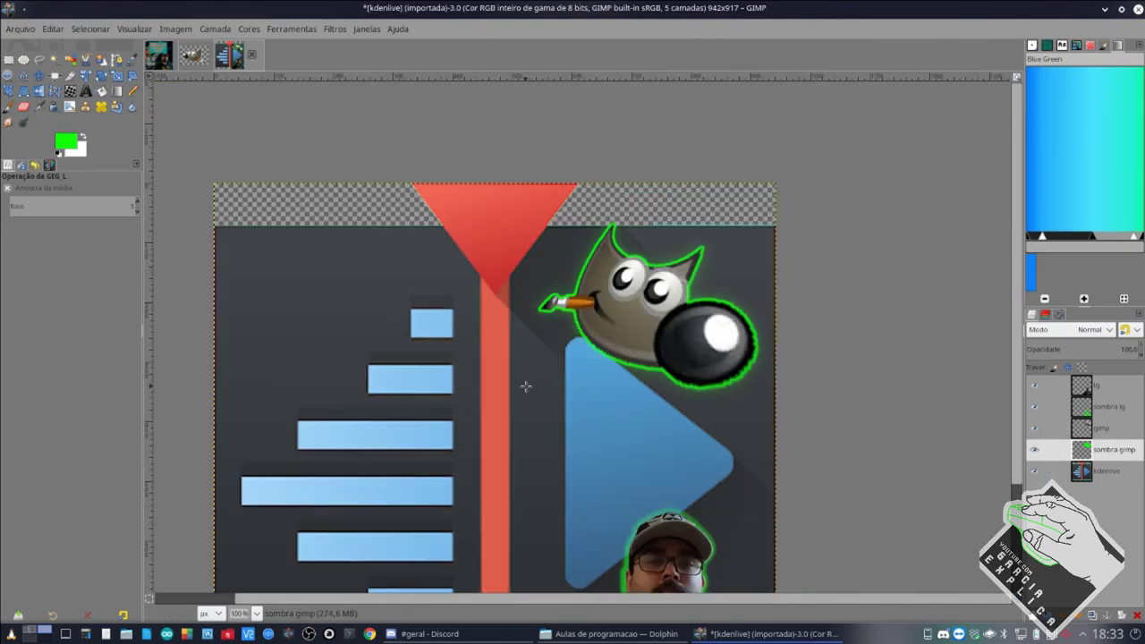
scroll(526, 387, "down", 4)
scroll(464, 384, "up", 3)
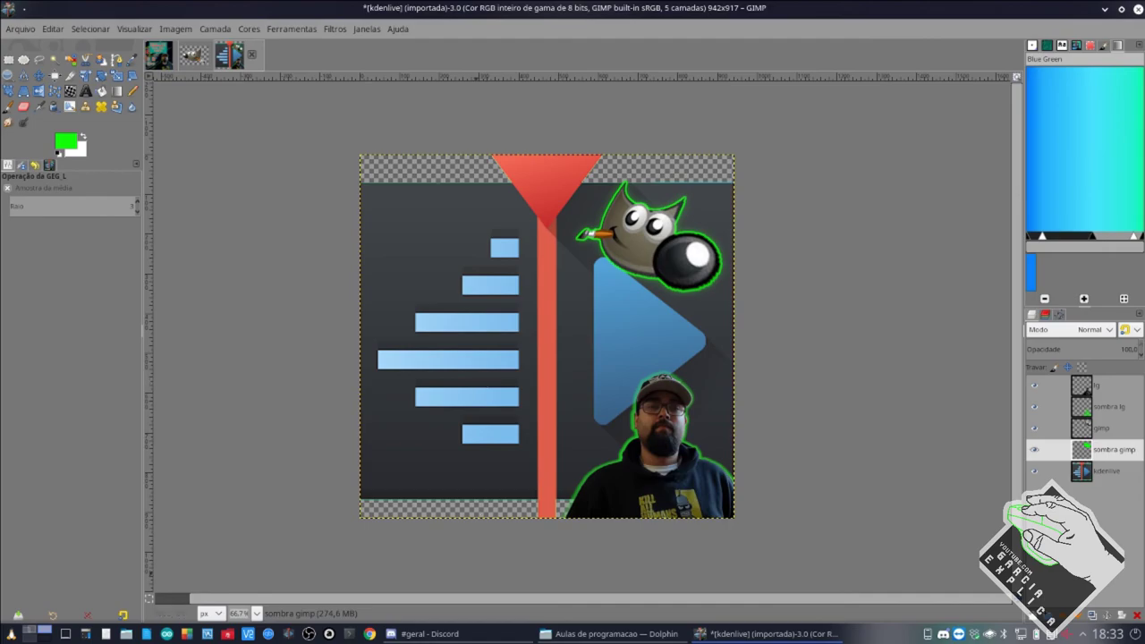
left_click(490, 633)
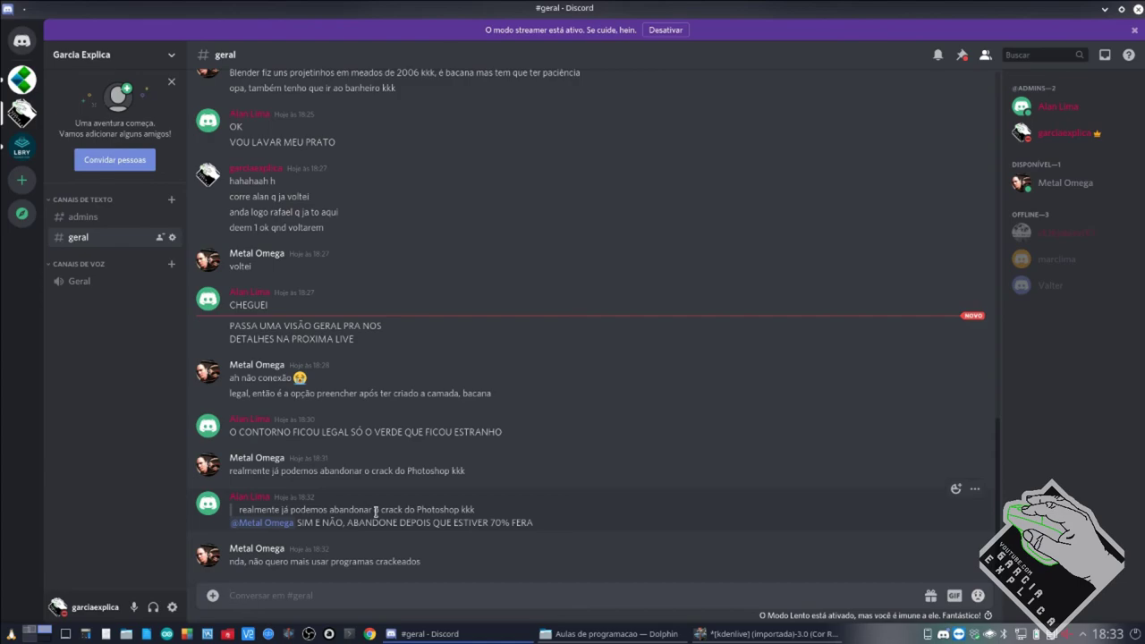
left_click_drag(304, 510, 476, 516)
left_click(476, 516)
Raise GIMP's finished kdenlive thumbnail briefly, then minimise it back to Discord.
left_click(769, 634)
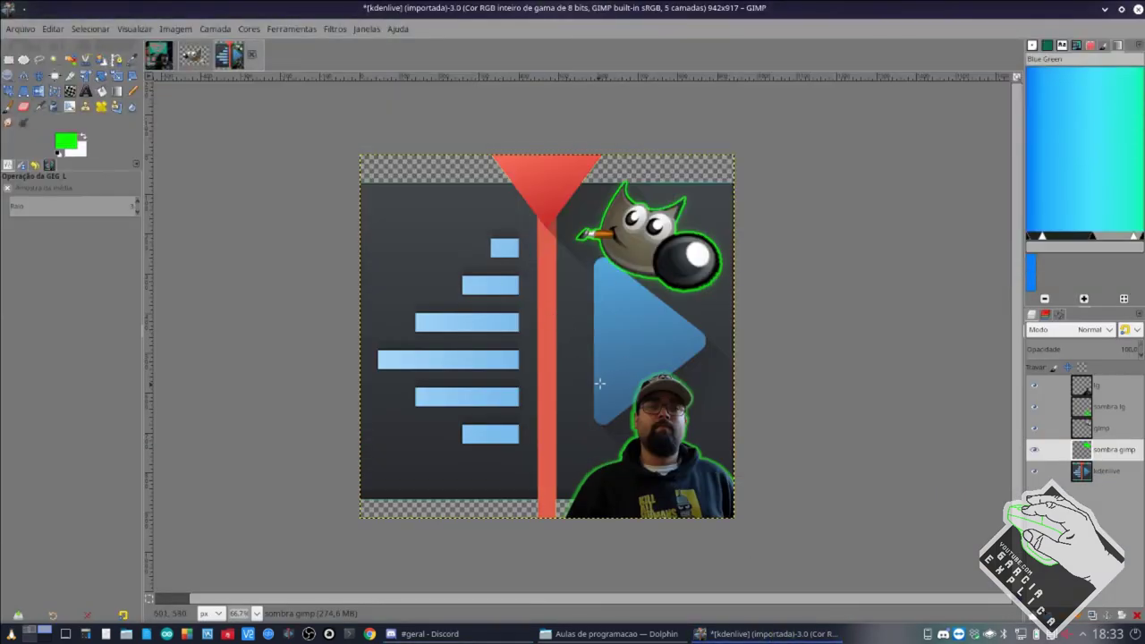
left_click(733, 634)
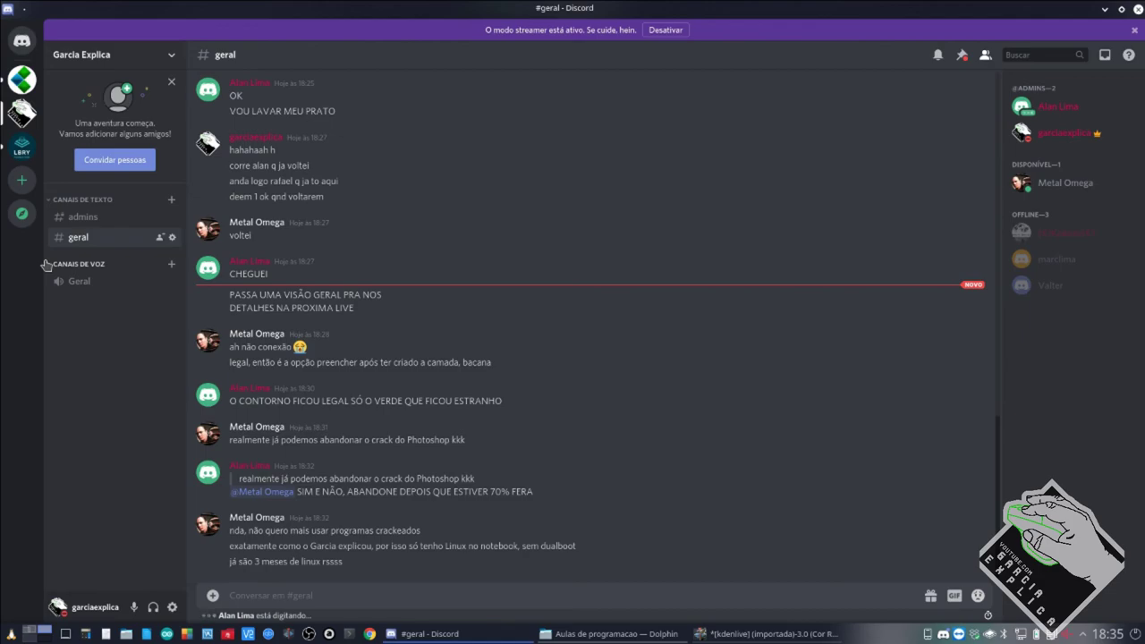
Open a new Konsole terminal and open /etc/sudoers for editing with sudo visudo.
key("ctrl+alt+t")
type("cd Aulas/A")
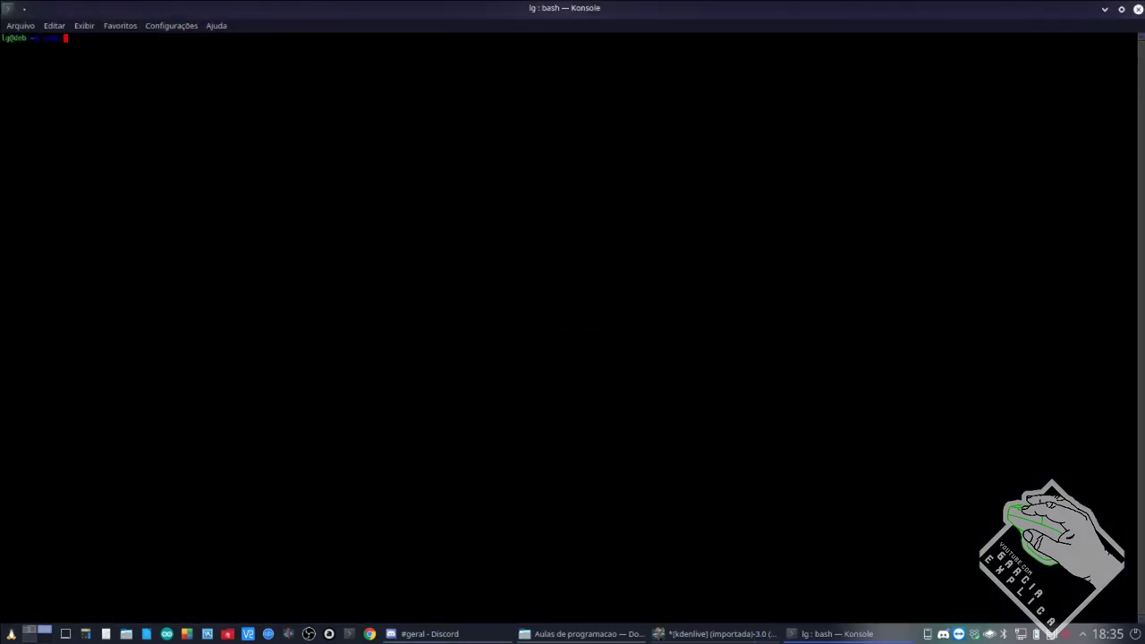
type("programa/")
key("Return")
key("Return")
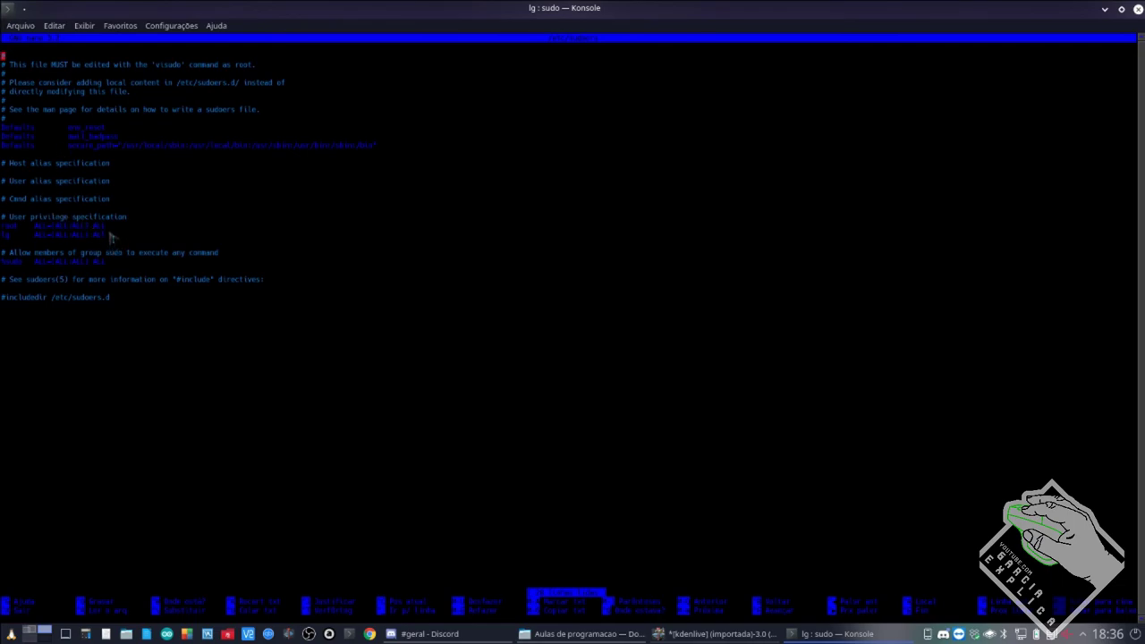
Highlight the user privilege line in sudoers, then exit the editor back to bash.
left_click_drag(117, 238, 2, 238)
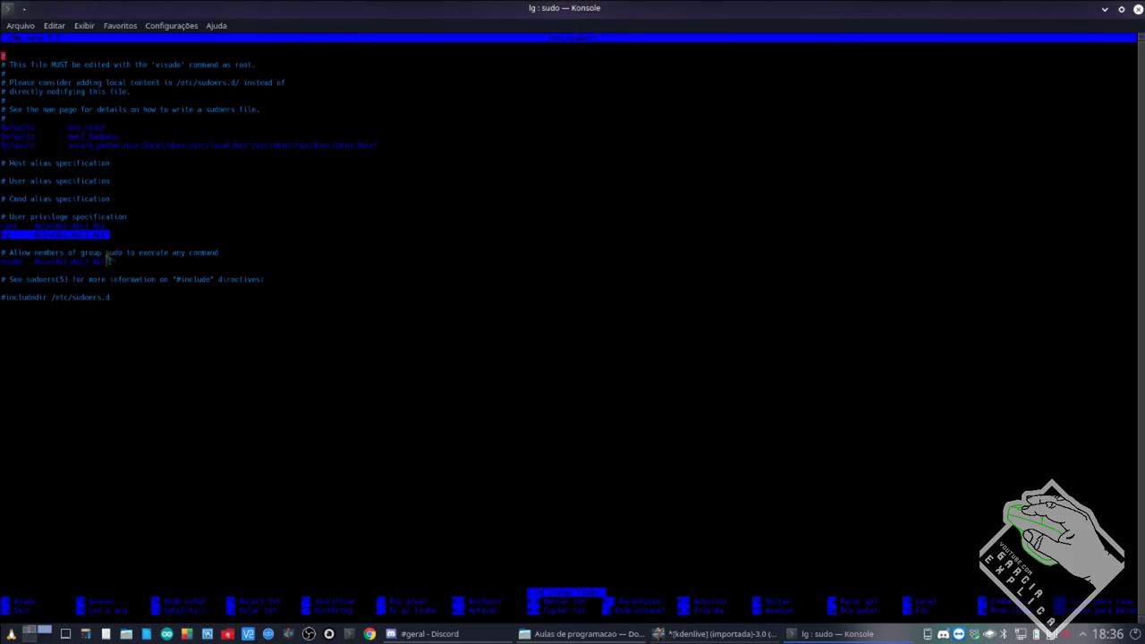
key("ctrl+x")
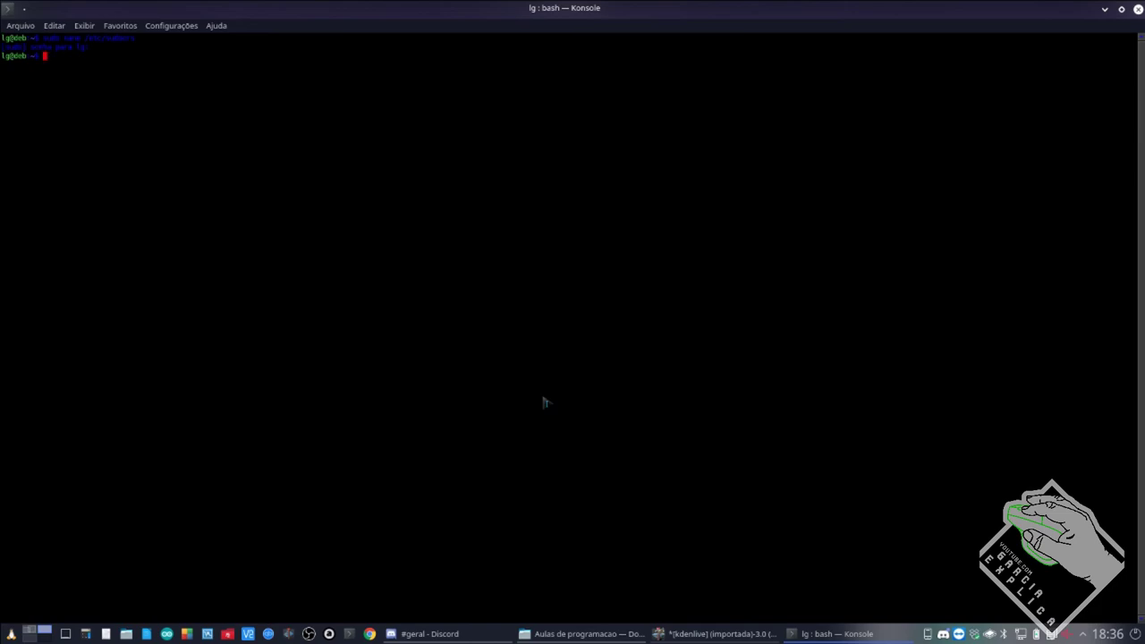
Enter a root shell with sudo su, leave it, then close the Konsole window.
type("sudo su")
key("Return")
type("apt")
key("Return")
type("sudo")
left_click(1135, 8)
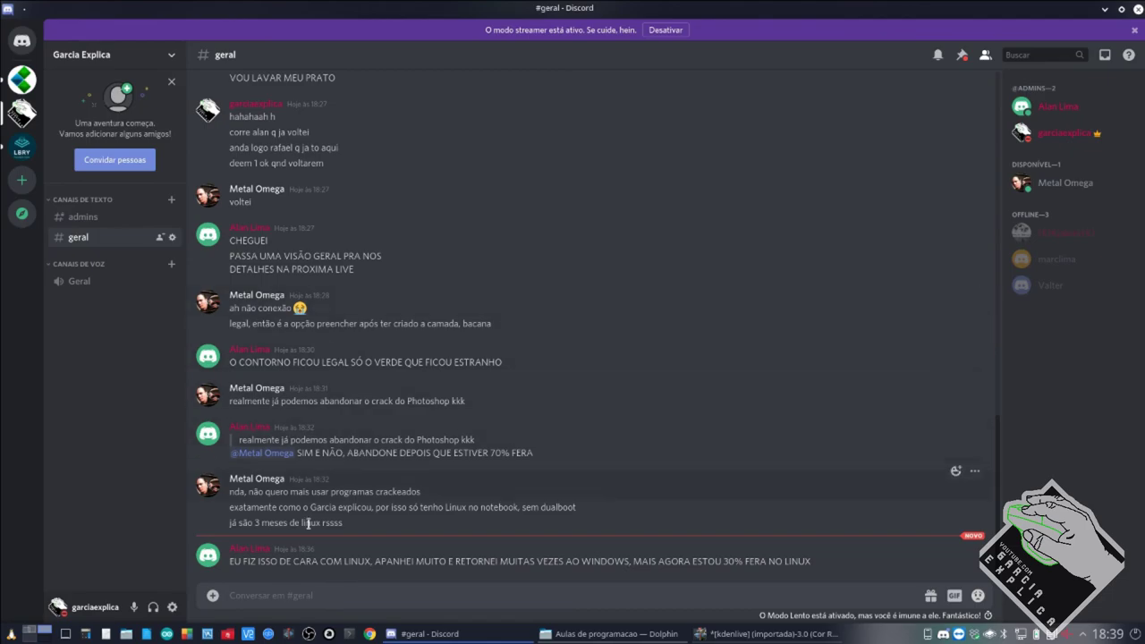
Check the OBS window on the streaming desktop, nudge it, and return to Discord.
left_click(36, 634)
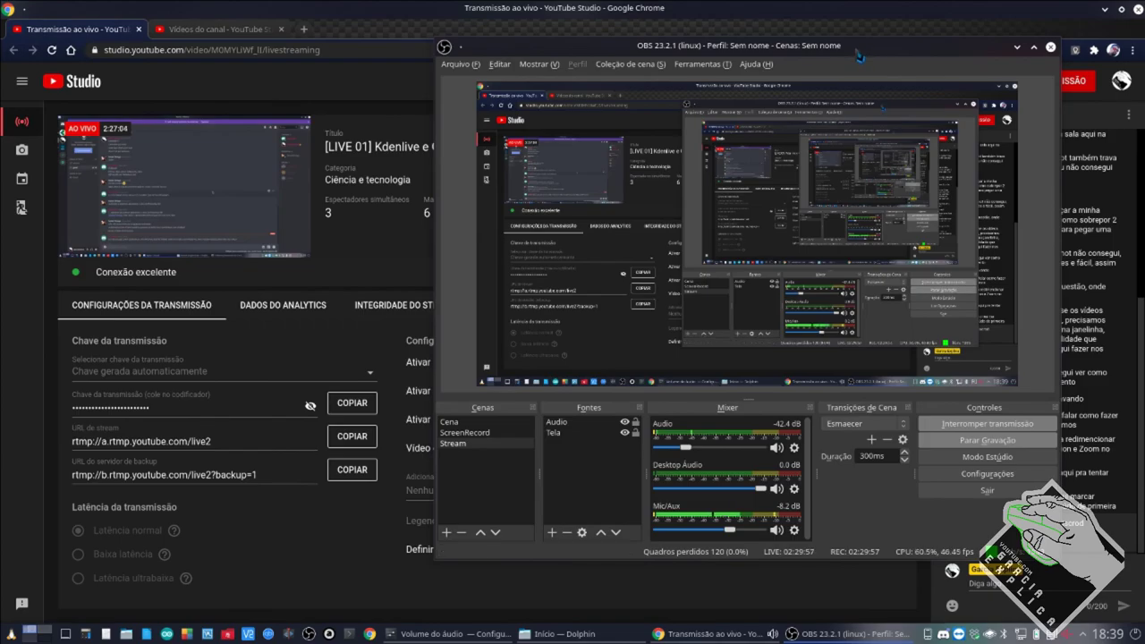
mouse_move(857, 56)
left_mouse_down()
mouse_move(726, 117)
mouse_move(792, 112)
mouse_move(834, 66)
mouse_move(850, 68)
left_mouse_up()
left_click(36, 631)
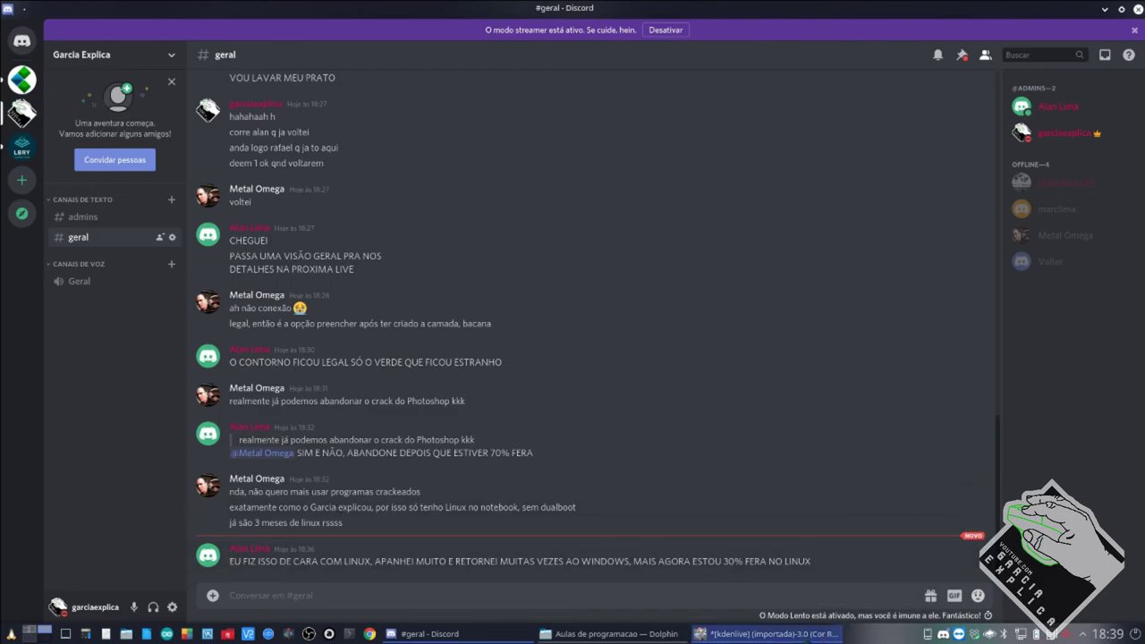
Close GIMP discarding the unsaved image changes, and bring Dolphin forward.
left_click(788, 635)
right_click(801, 636)
left_click(801, 617)
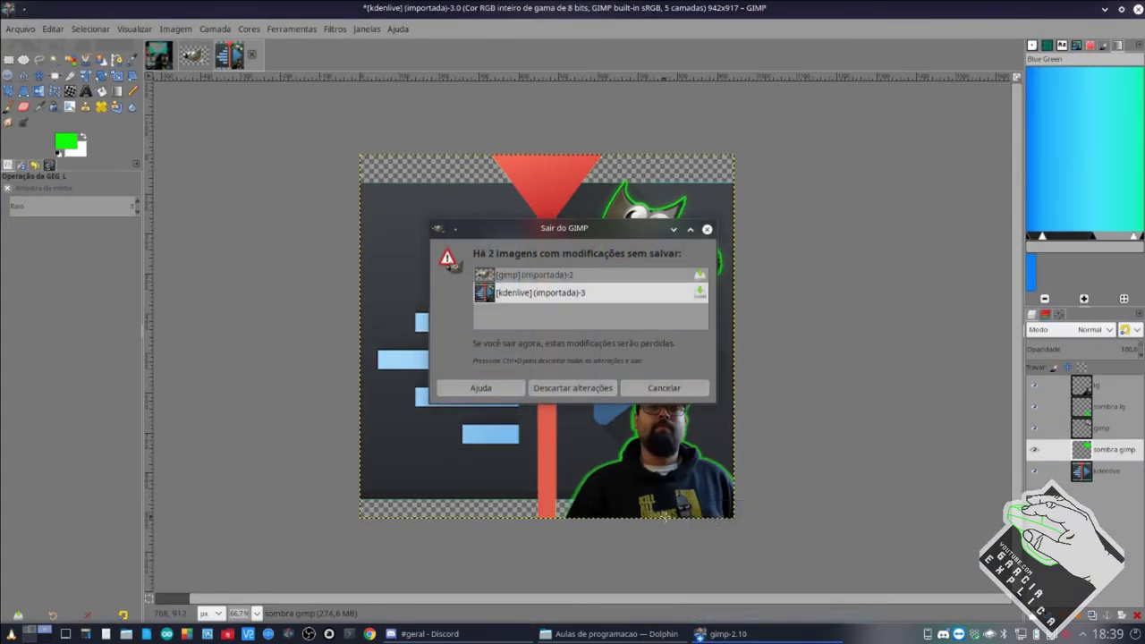
left_click(573, 396)
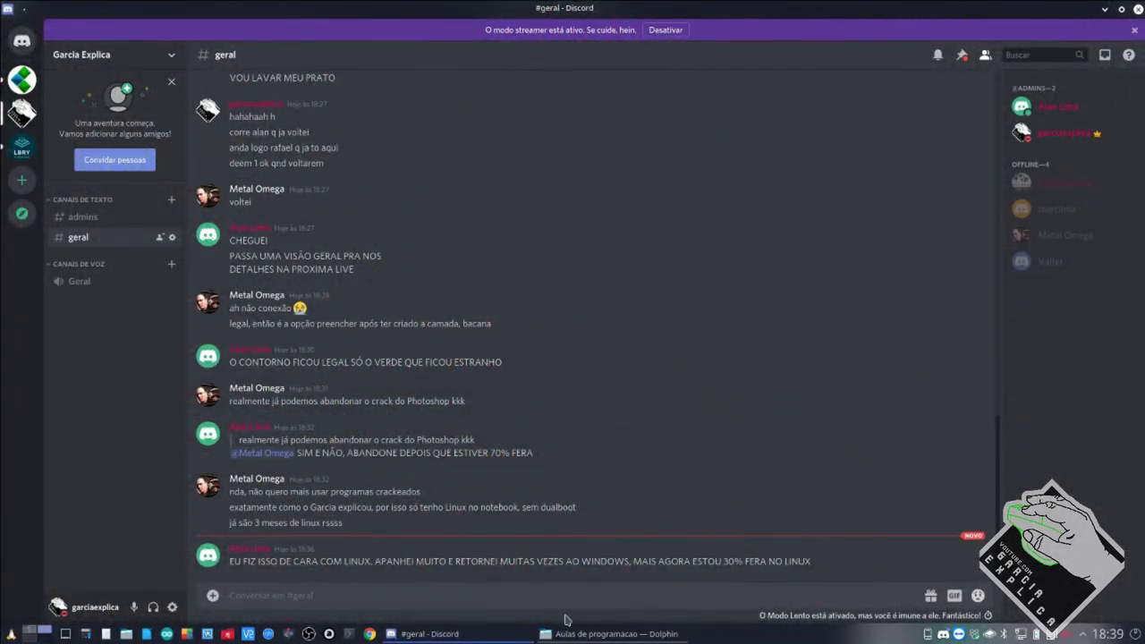
left_click(577, 633)
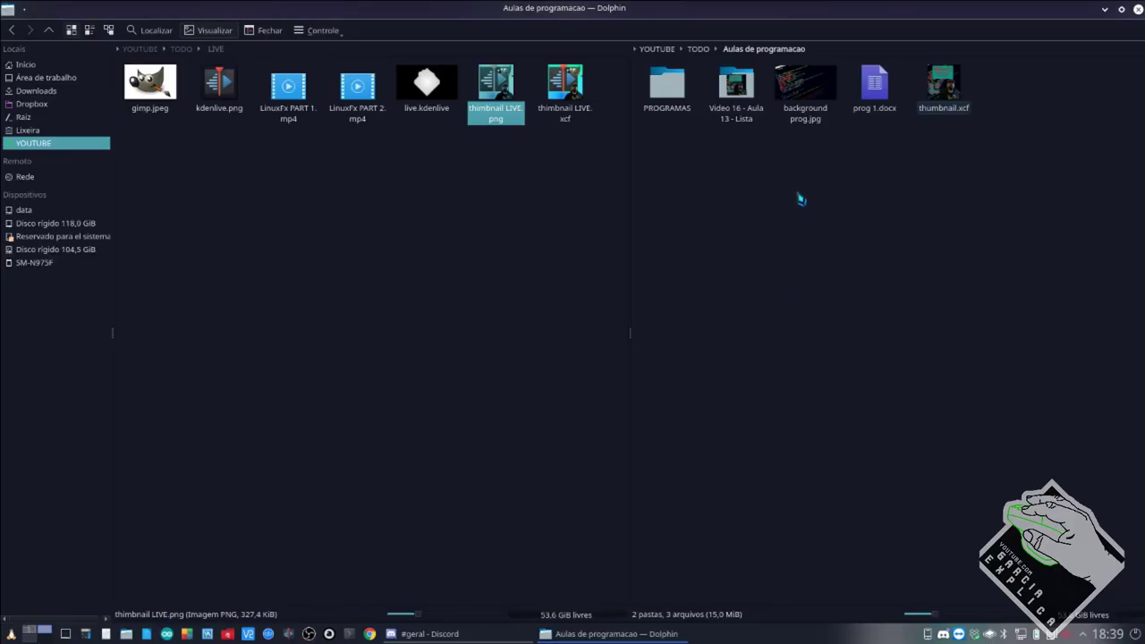
Go to /mnt/data/Youtube-Salveds/Raspberry/Raspberry Android GAPPS and open gapps.kdenlive in Kdenlive.
key("BackSpace")
key("BackSpace")
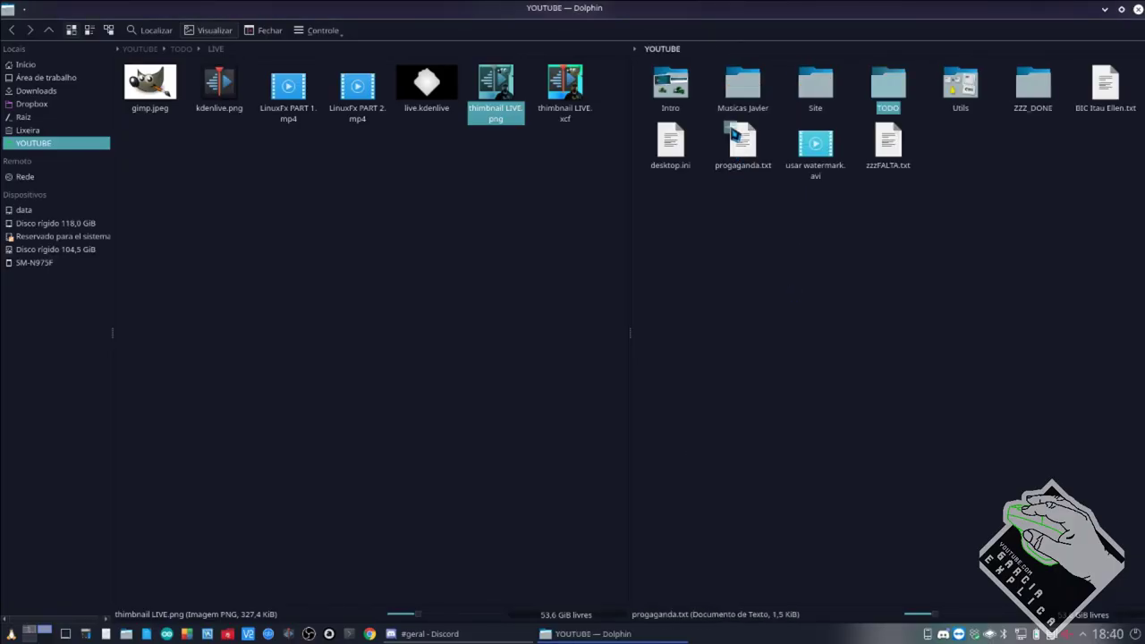
left_click(741, 52)
key("BackSpace")
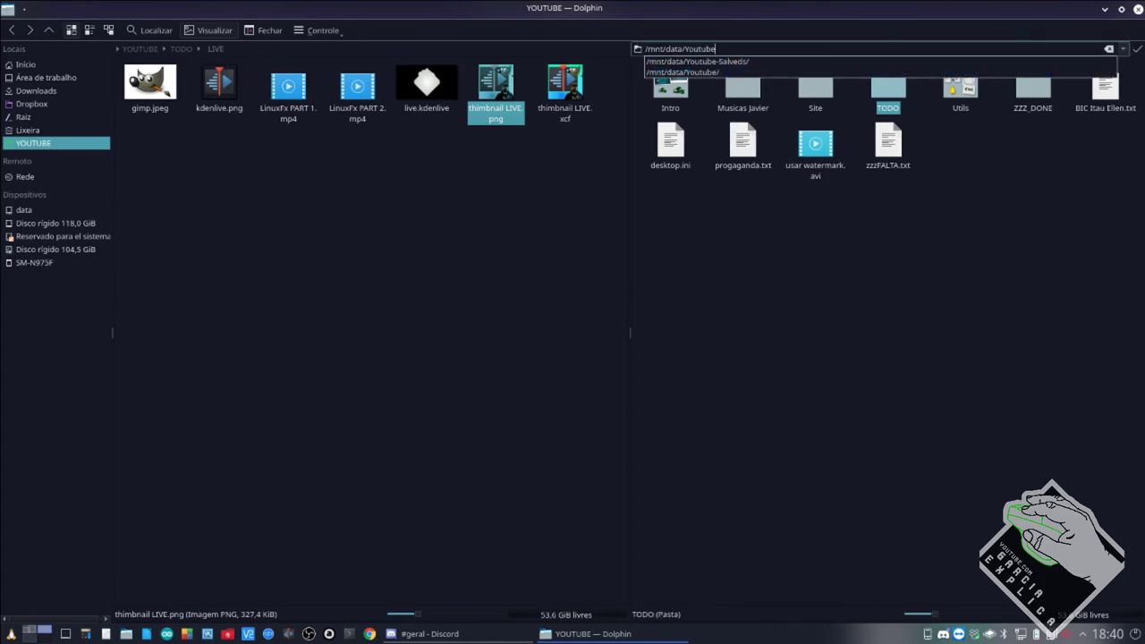
left_click(739, 67)
key("Return")
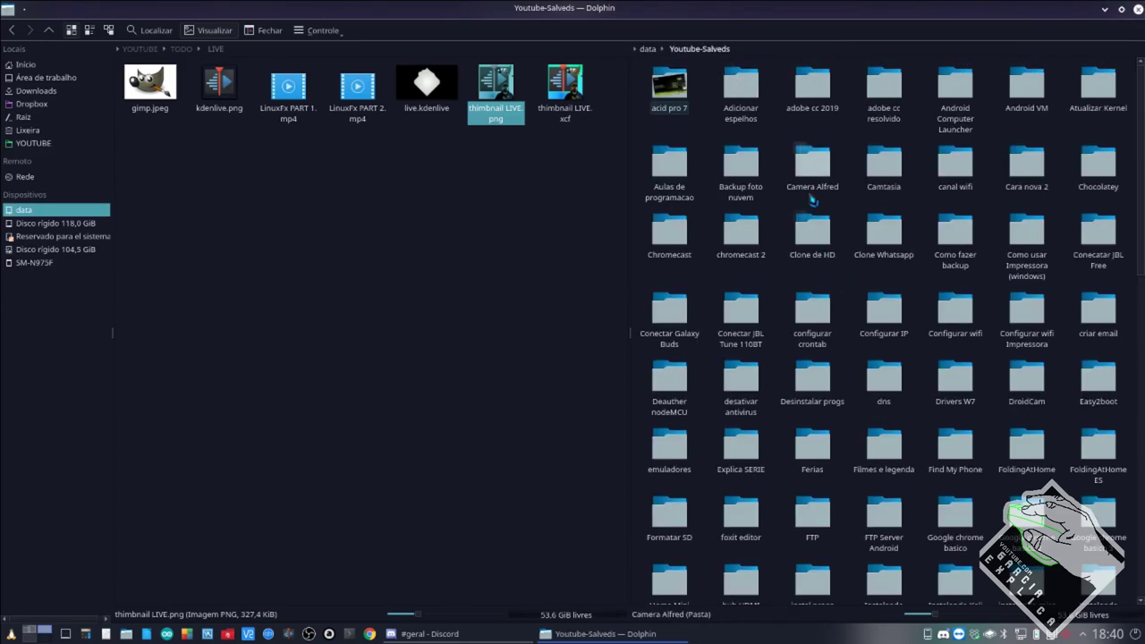
scroll(872, 363, "down", 5)
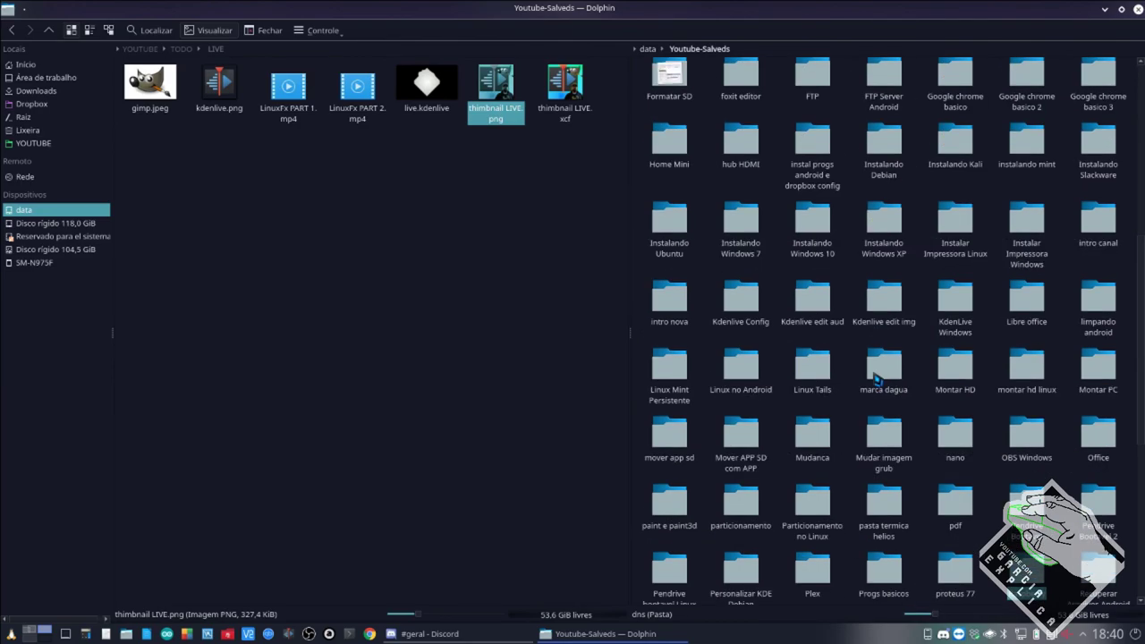
left_click(1027, 568)
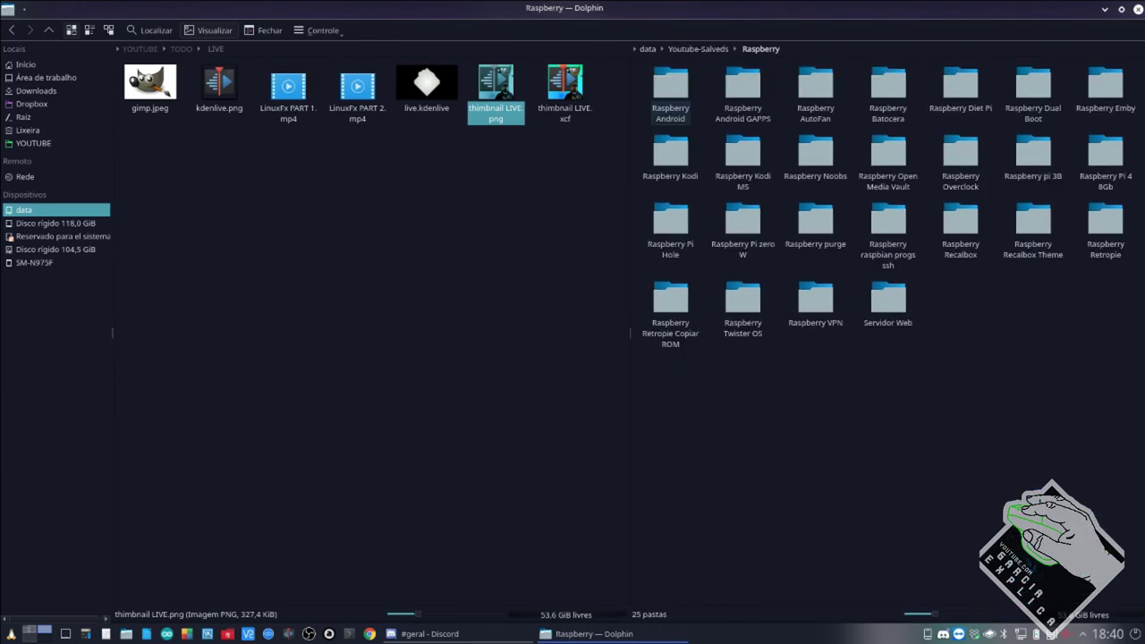
left_click(747, 114)
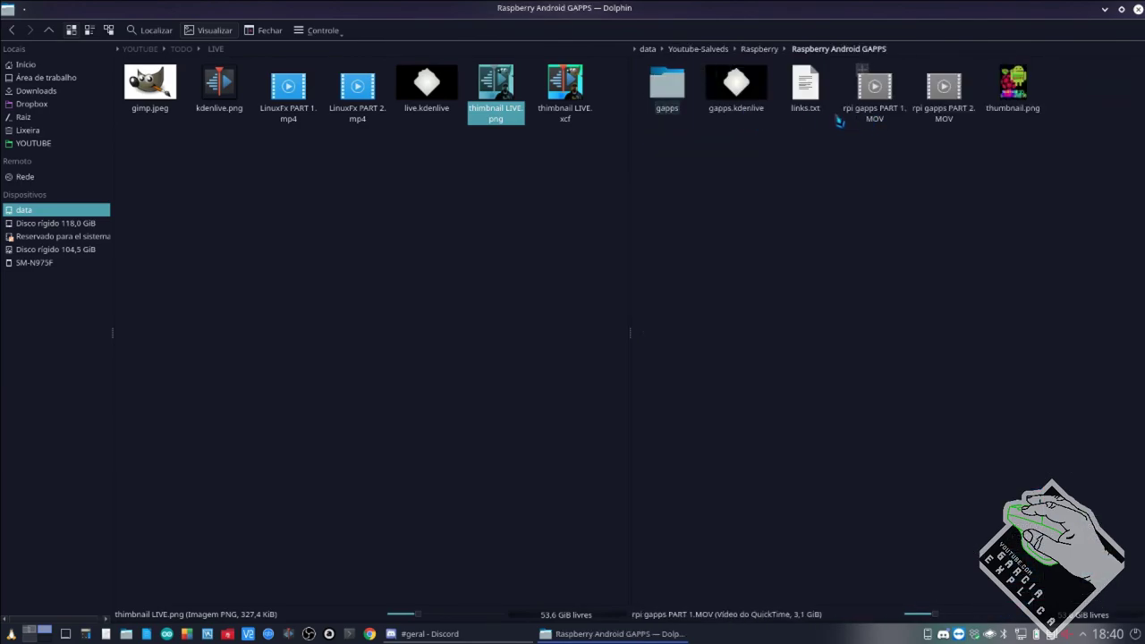
left_click(737, 94)
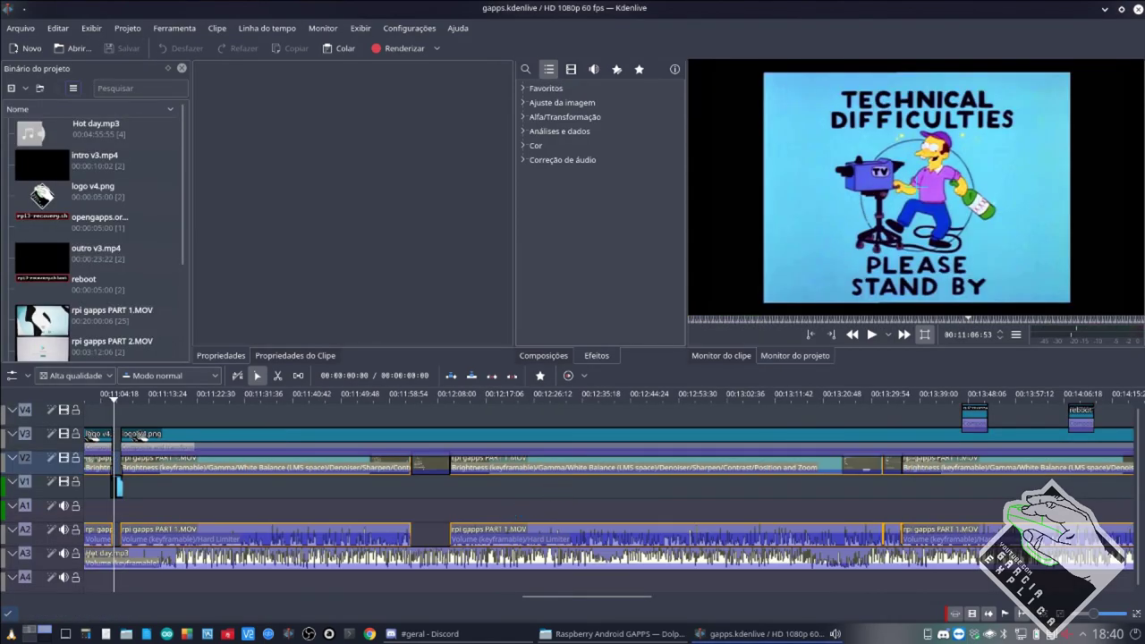
Inspect the effect stack on the rpi gapps PART 1.MOV clip, then close Kdenlive.
left_click(580, 466)
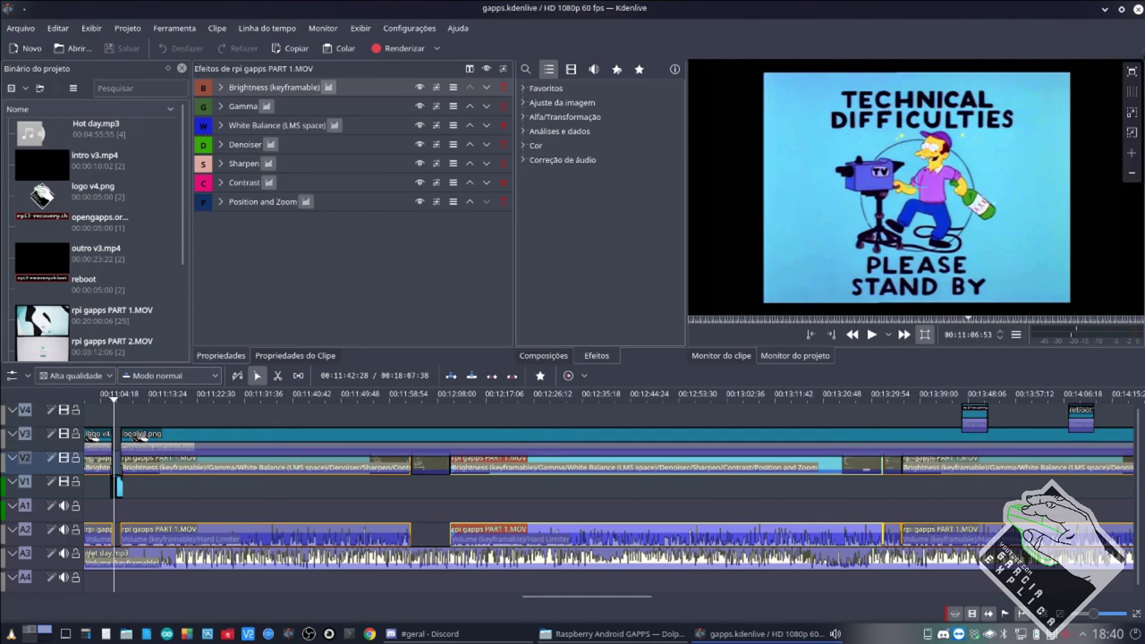
left_click(1137, 8)
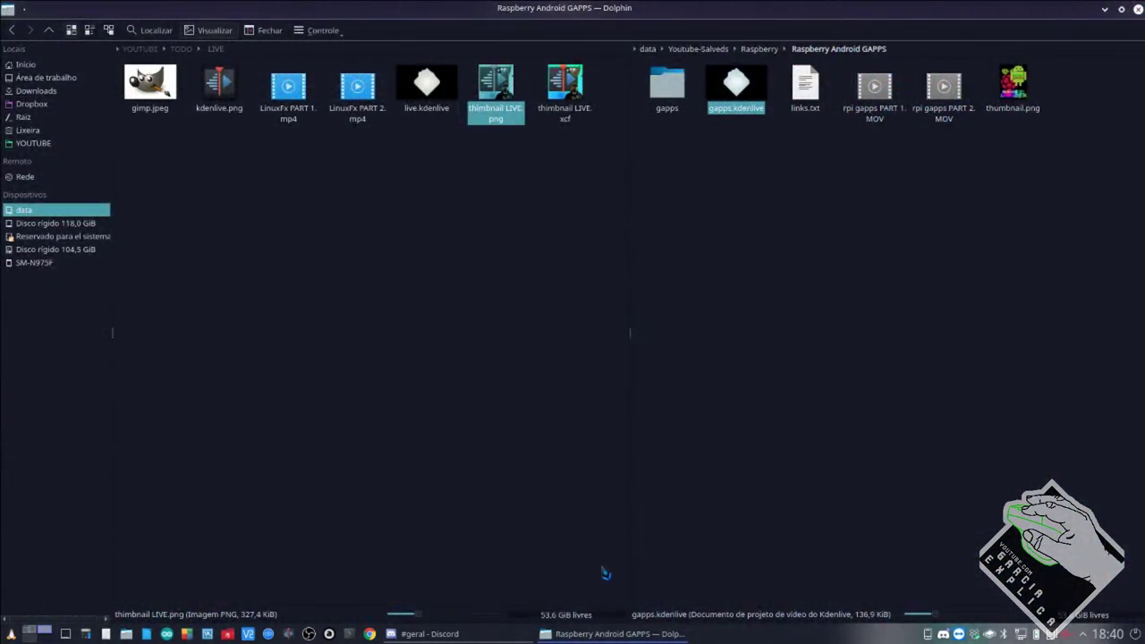
Close Dolphin's split view, keeping only the LIVE folder, and bring Discord's #geral chat forward.
left_click(757, 388)
left_click(541, 379)
left_click(716, 362)
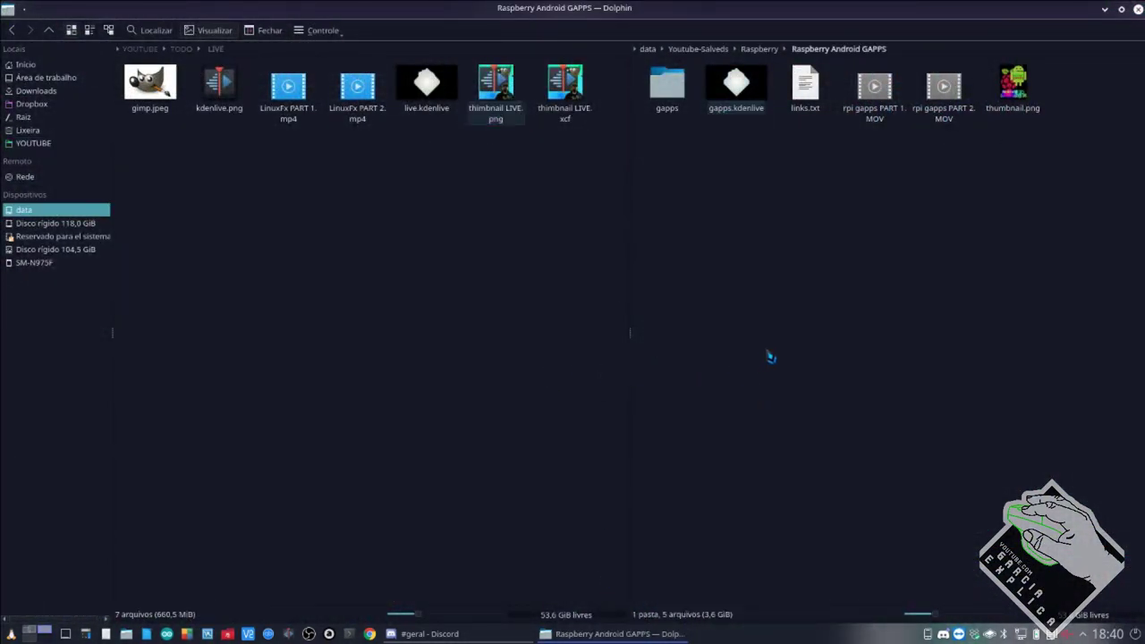
left_click(266, 29)
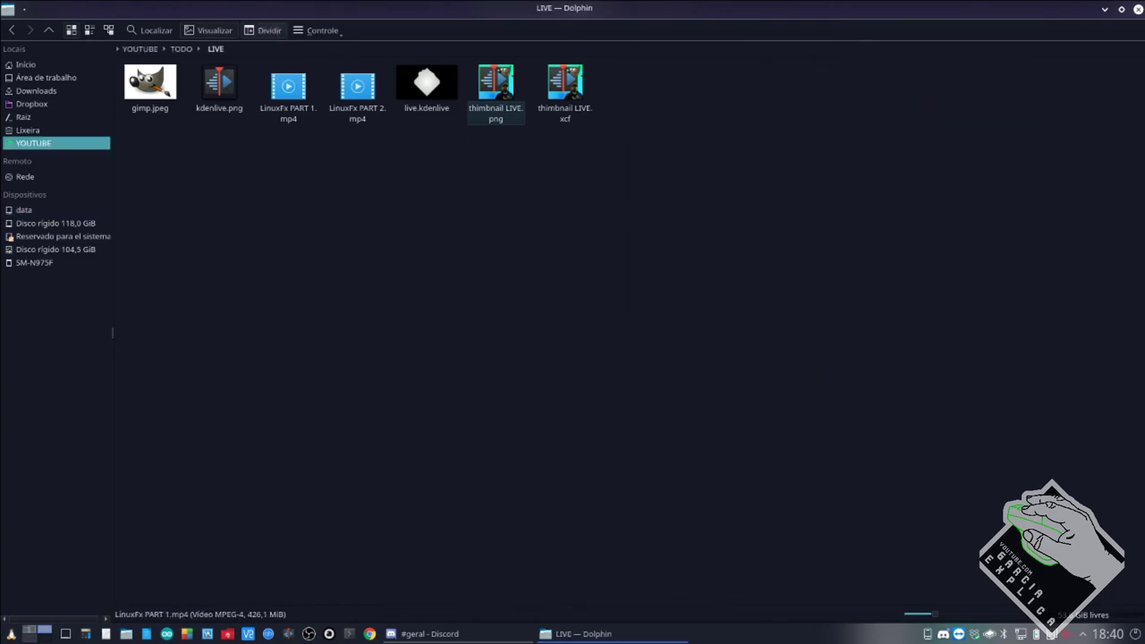
left_click(438, 634)
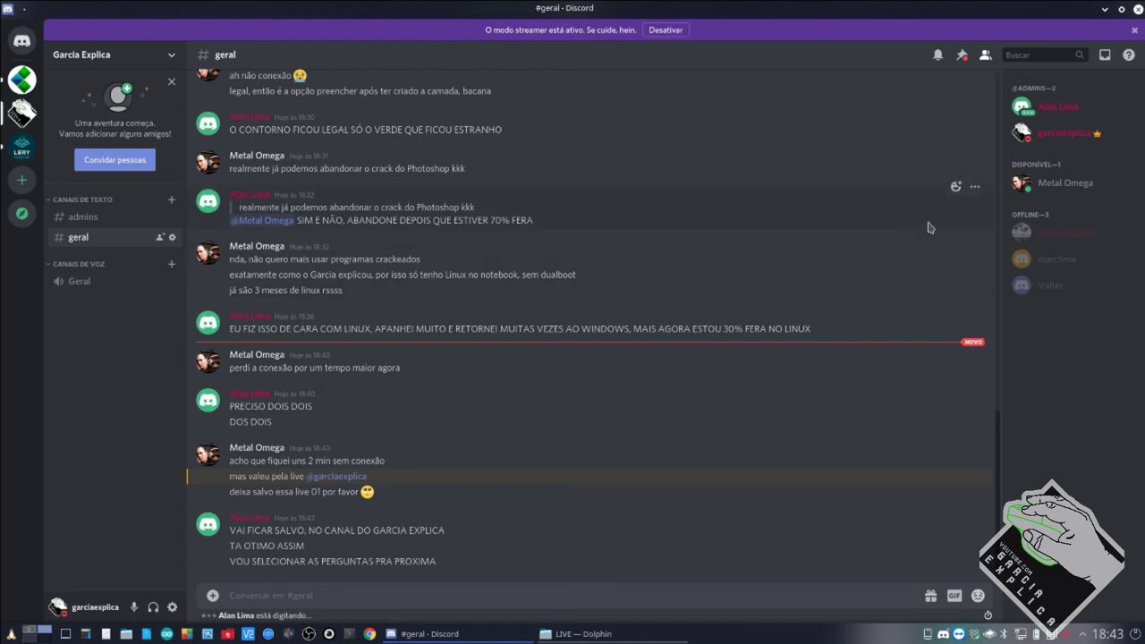
scroll(573, 312, "up", 10)
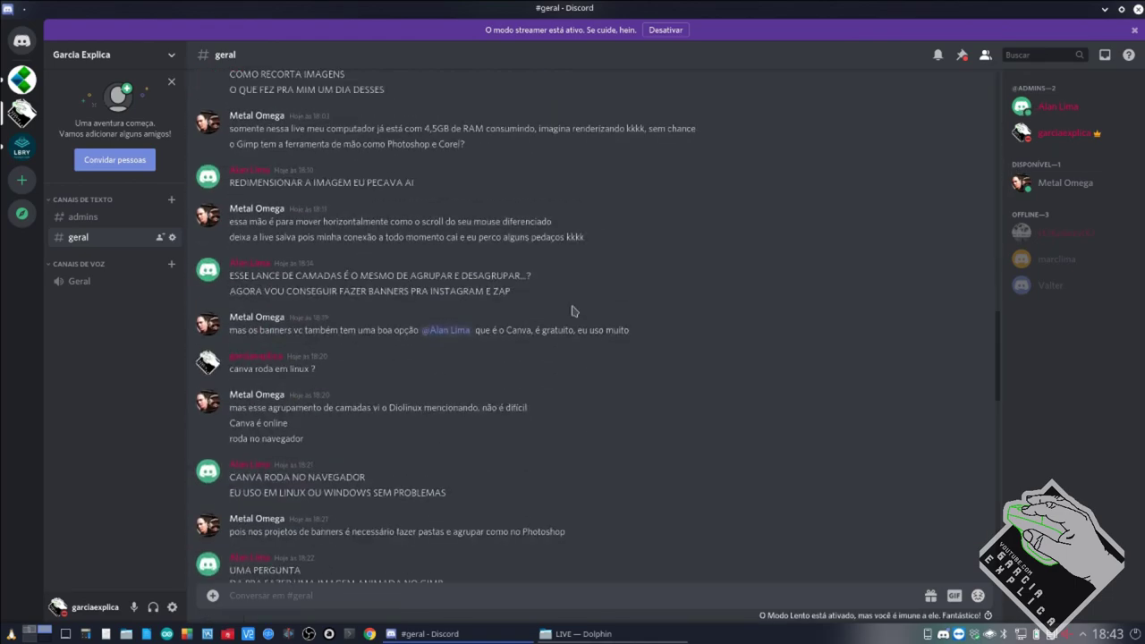
scroll(575, 296, "down", 15)
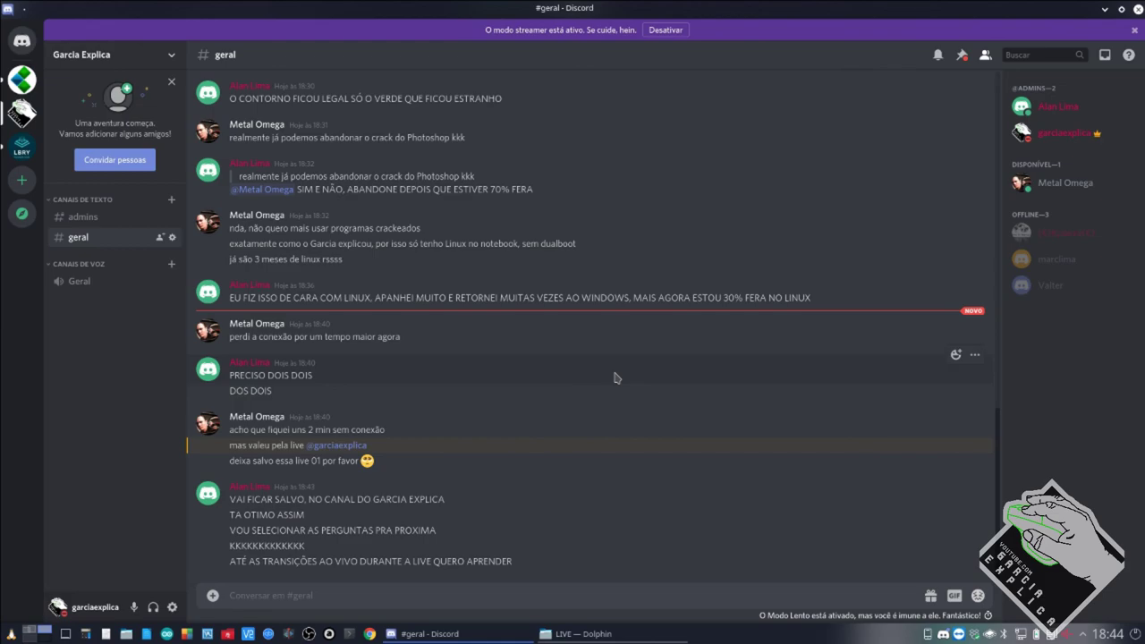
left_click(48, 630)
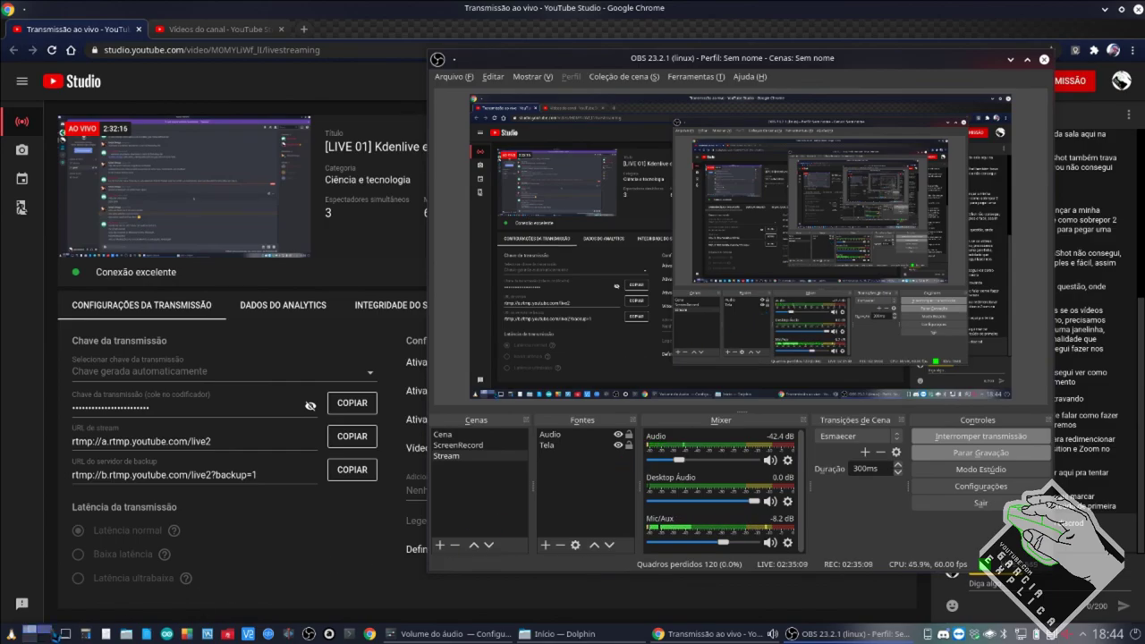
left_click(52, 630)
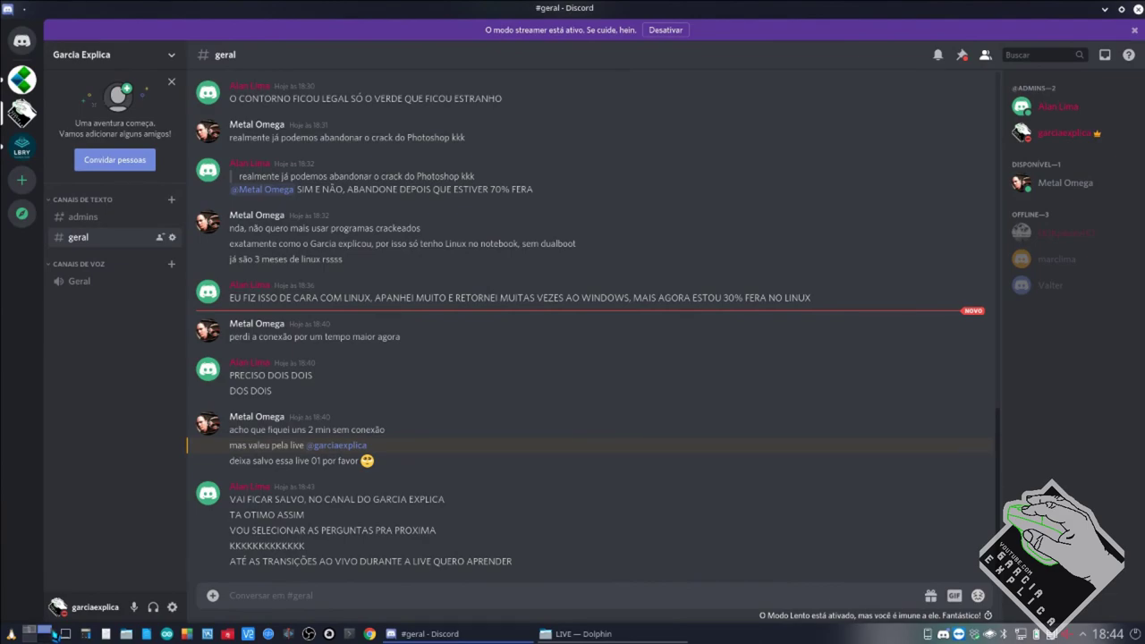
mouse_move(401, 635)
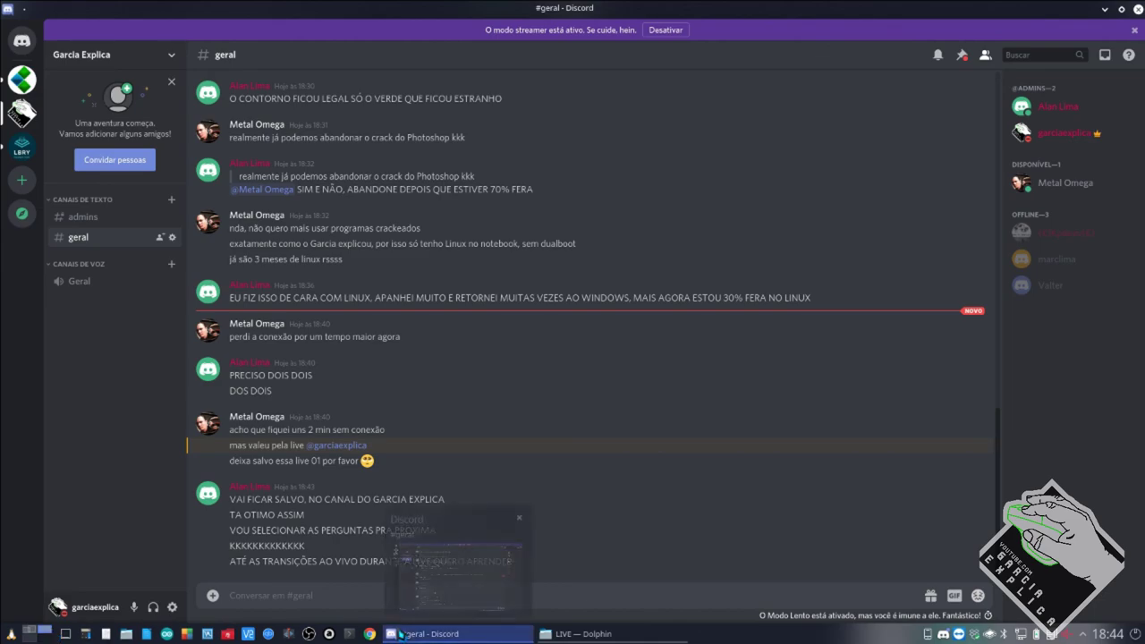